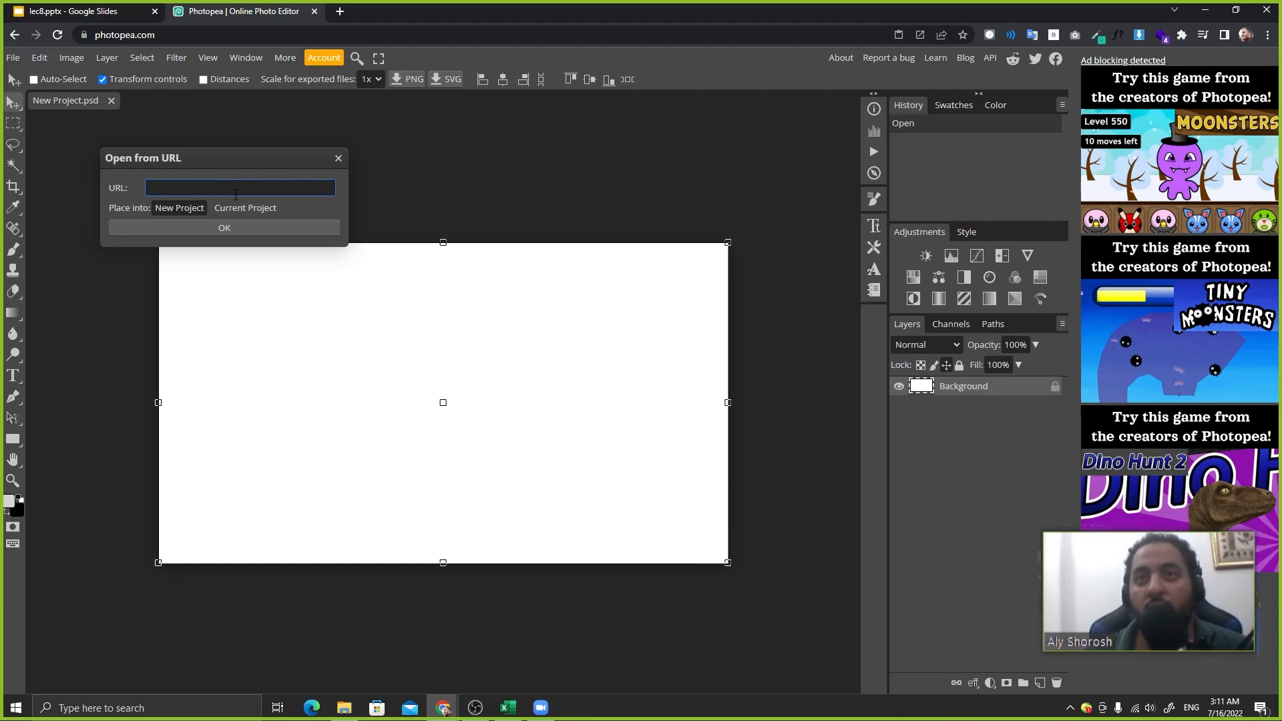
- Open the autumn road image from its URL as a new project and try placing it in the blank project
click(294, 227)
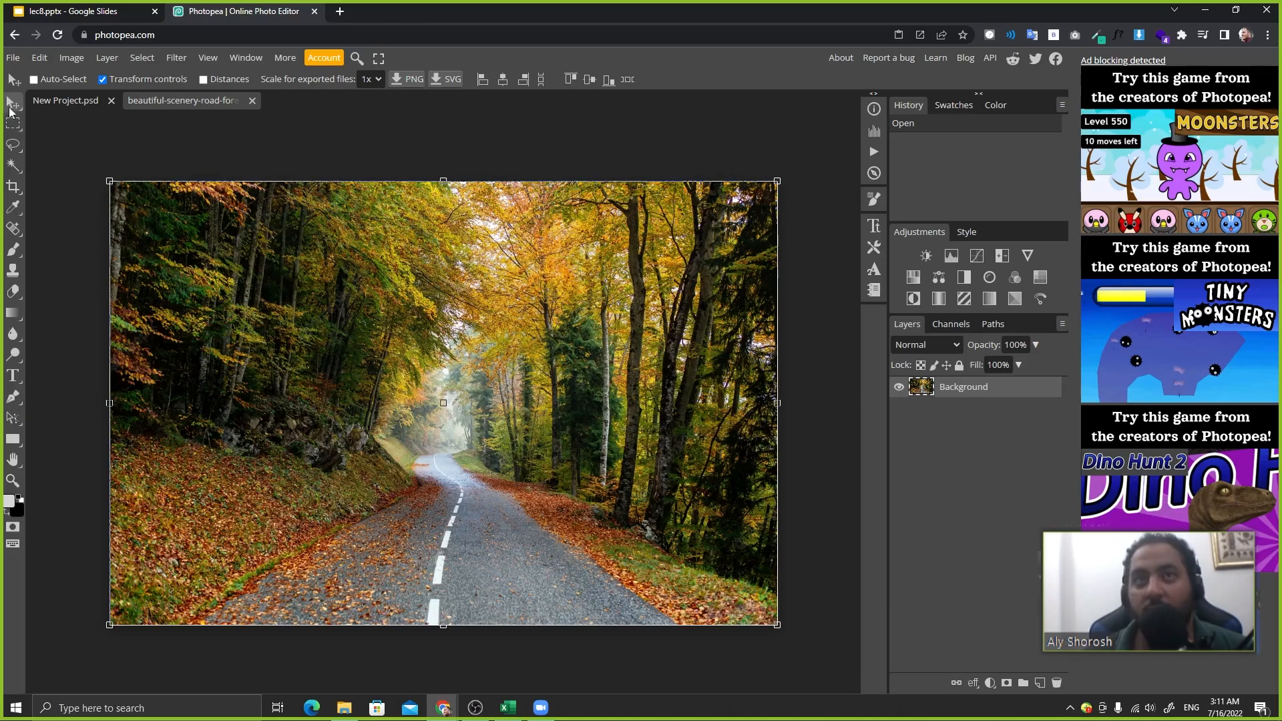
drag(315, 290, 334, 318)
key(ctrl+z)
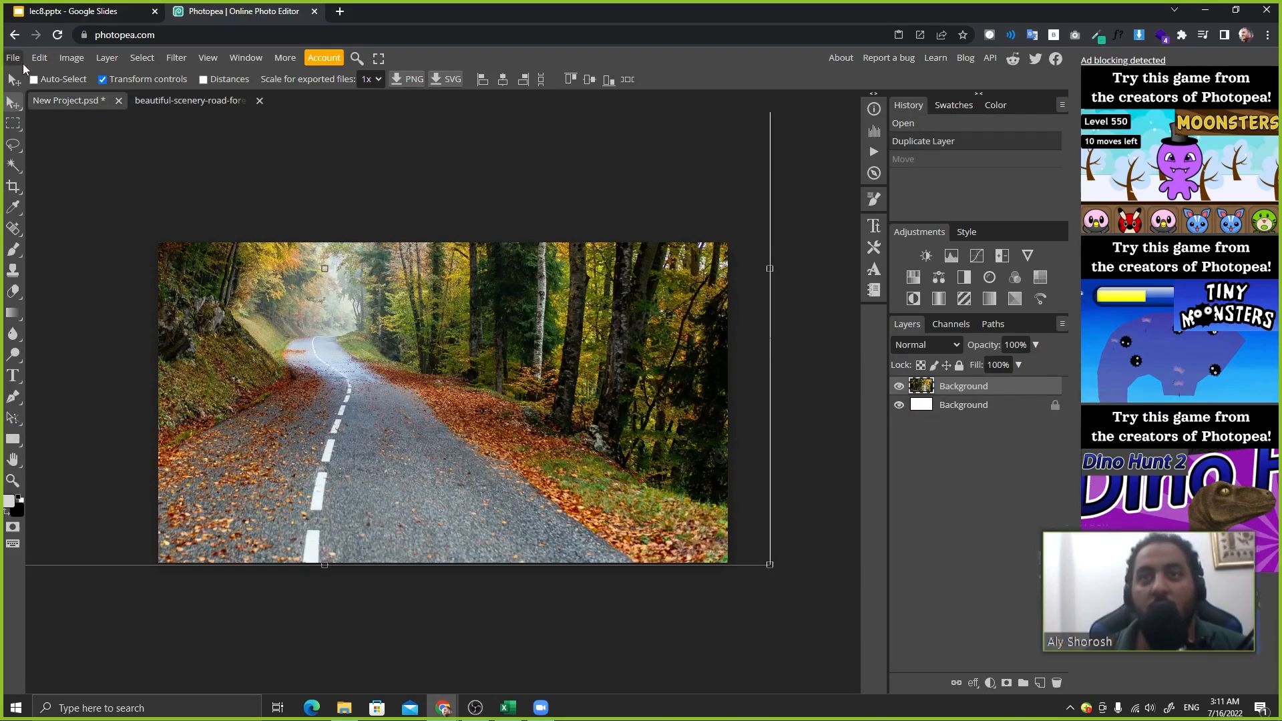
key(ctrl+z)
- Load the autumn road image from its freepik.com address in a new browser tab and copy the image
click(340, 10)
text(https://img.freepik.com/free-photo/beautiful-scenery-road-forest-with-lot-colorful-autumn-trees_181624-30942.jpg?w=2000)
key(Return)
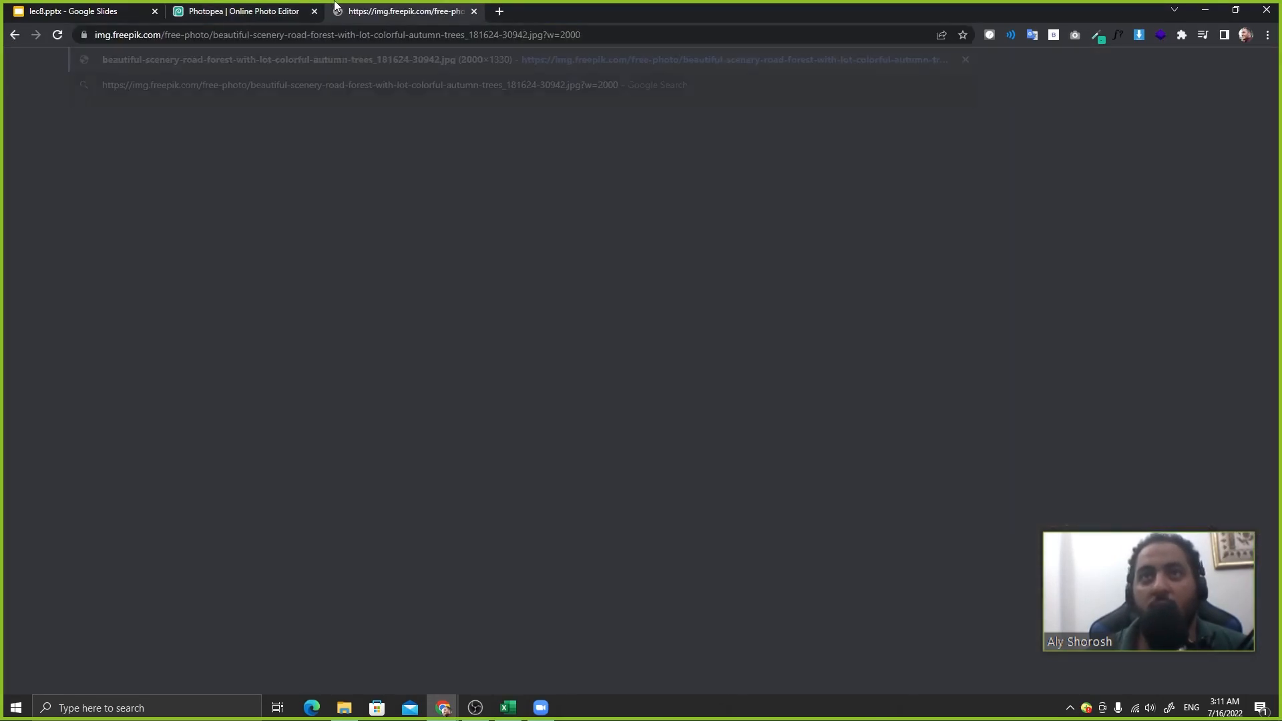
right_click(394, 78)
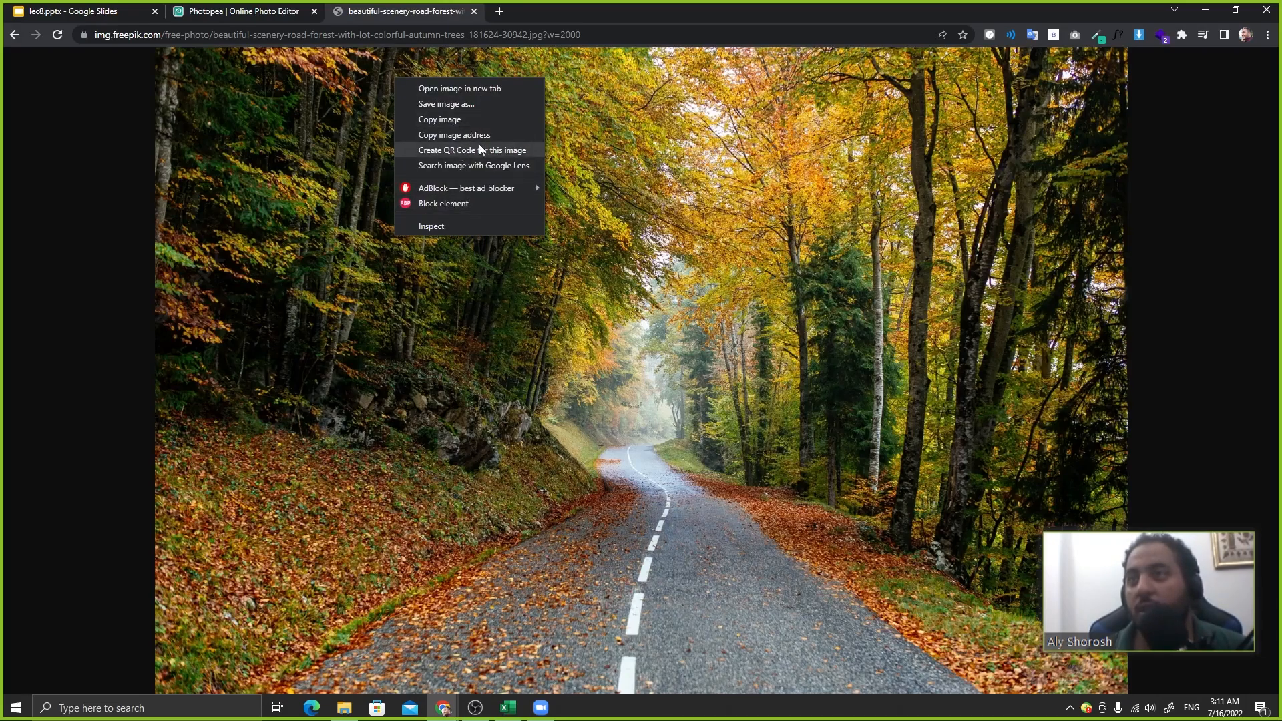
click(461, 119)
- Create a new 2000 × 1330 px project with a white background in Photopea and paste the copied image into it
click(281, 11)
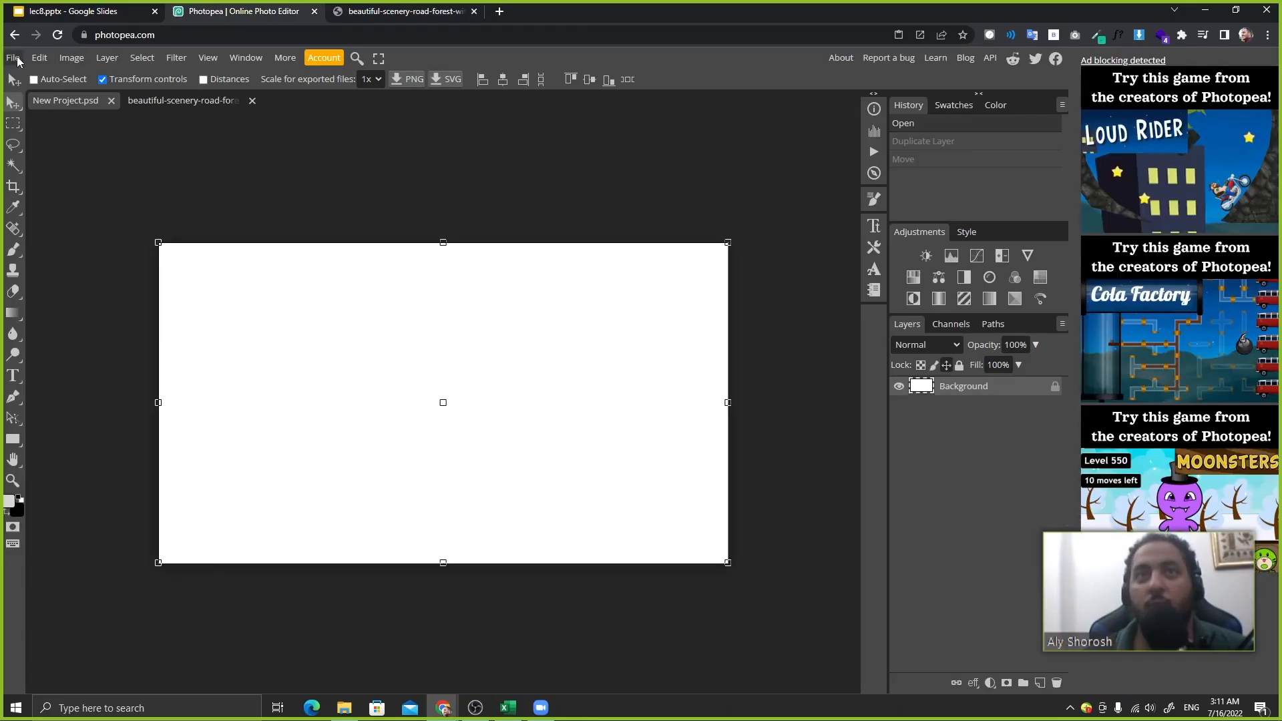
click(16, 59)
click(34, 86)
click(106, 142)
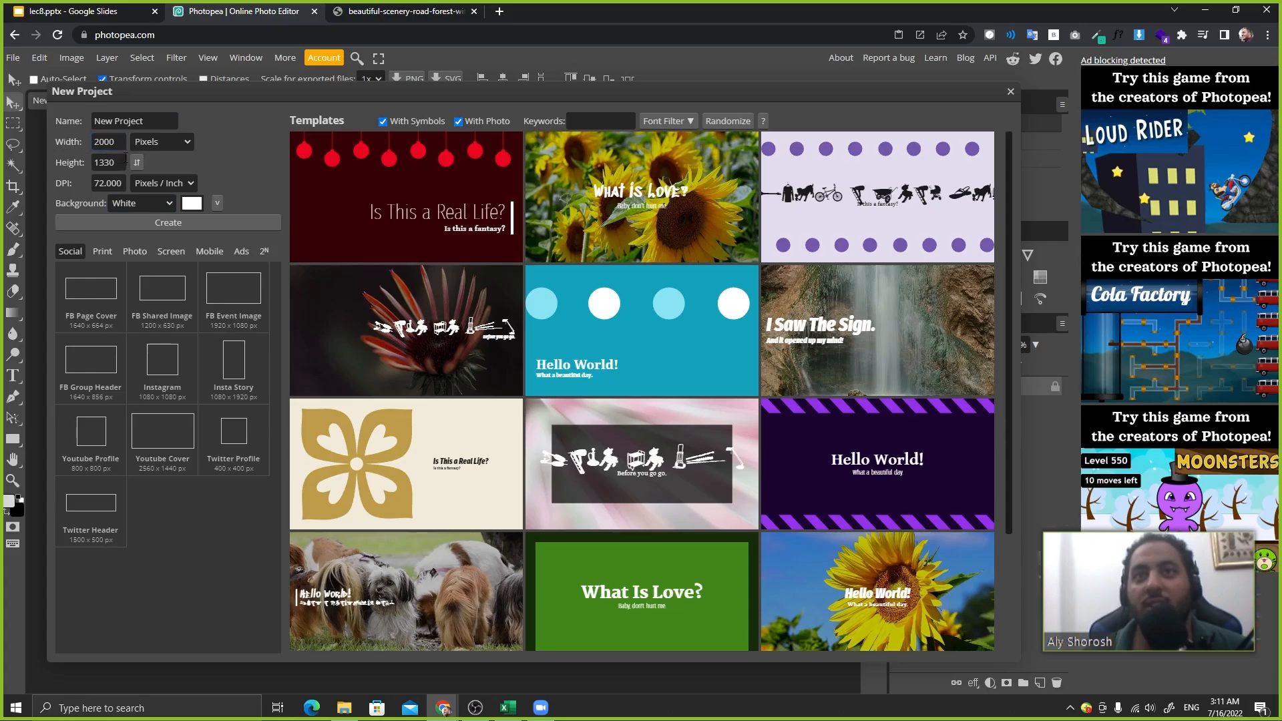
click(210, 223)
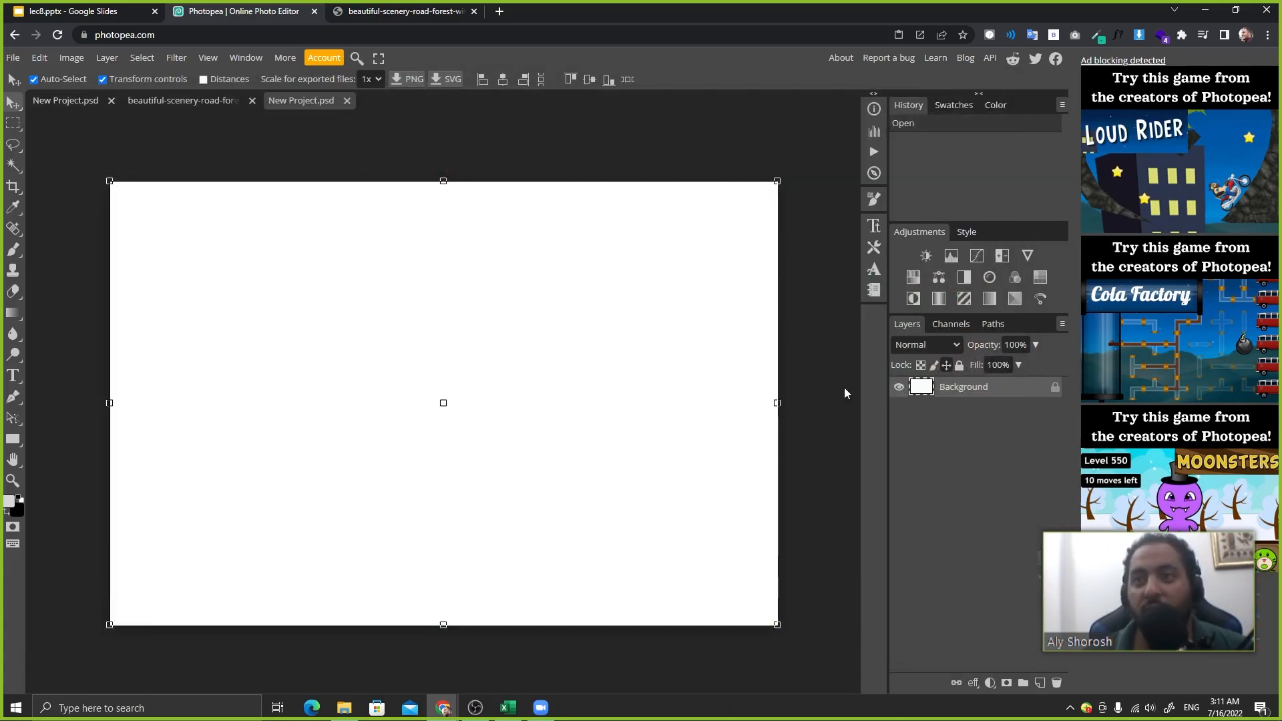
key(ctrl+v)
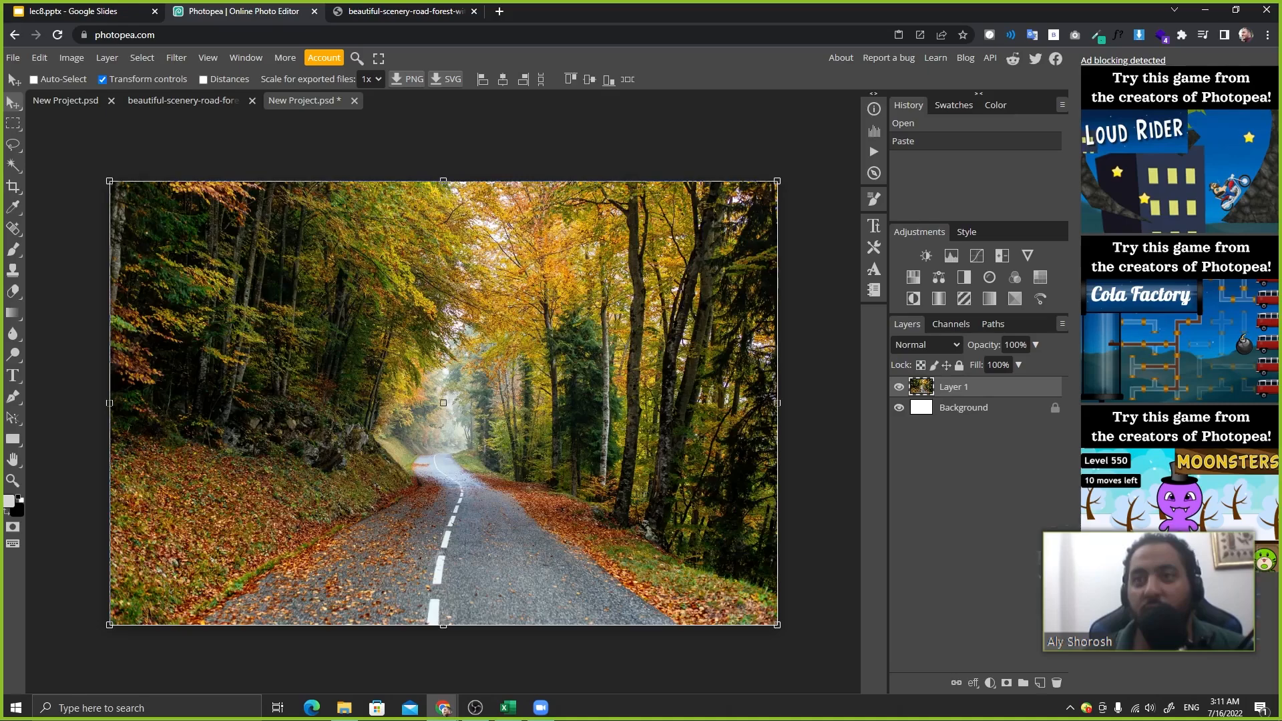
- Check the pasted layer by hiding and showing it, then scale it to 80.90% and centre it at X 1000 px, Y 665 px
click(899, 387)
click(899, 387)
drag(431, 389, 404, 375)
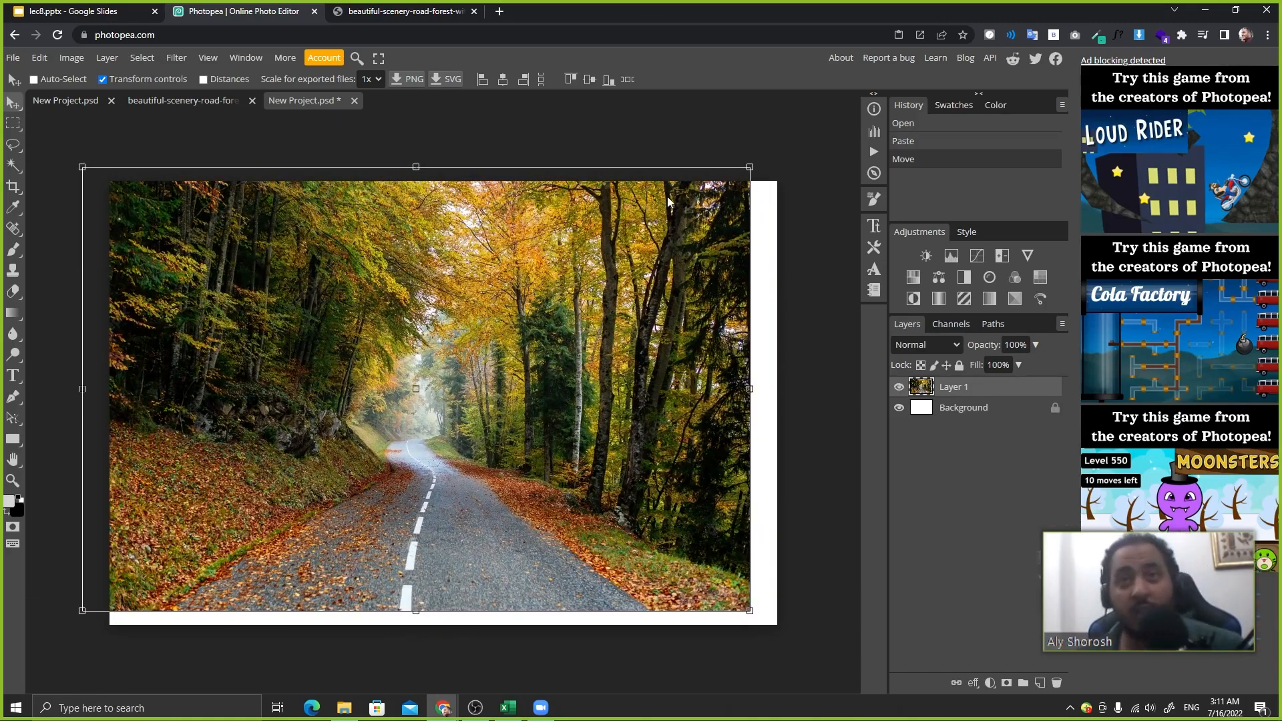
drag(750, 167, 623, 252)
drag(462, 451, 554, 426)
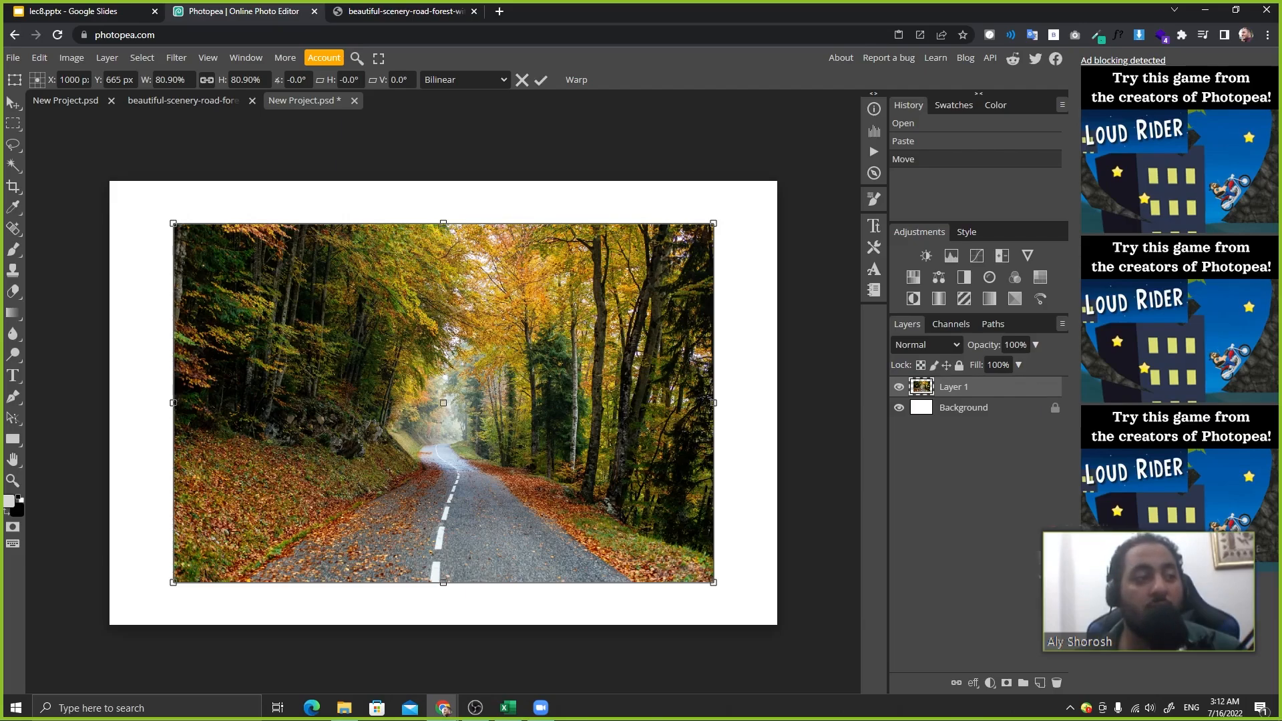
key(alt+Tab)
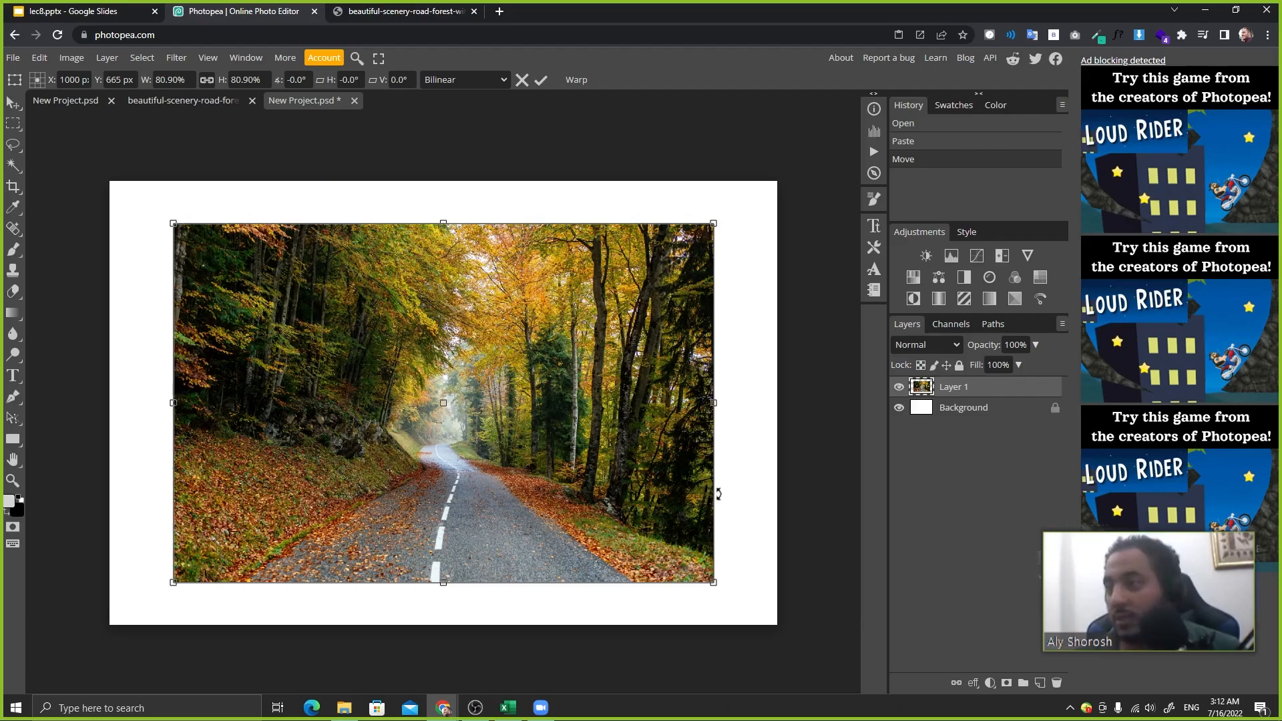
- Examine the effects and blending settings in Layer 1's Layer Style dialog, closing it without changes
double_click(1016, 392)
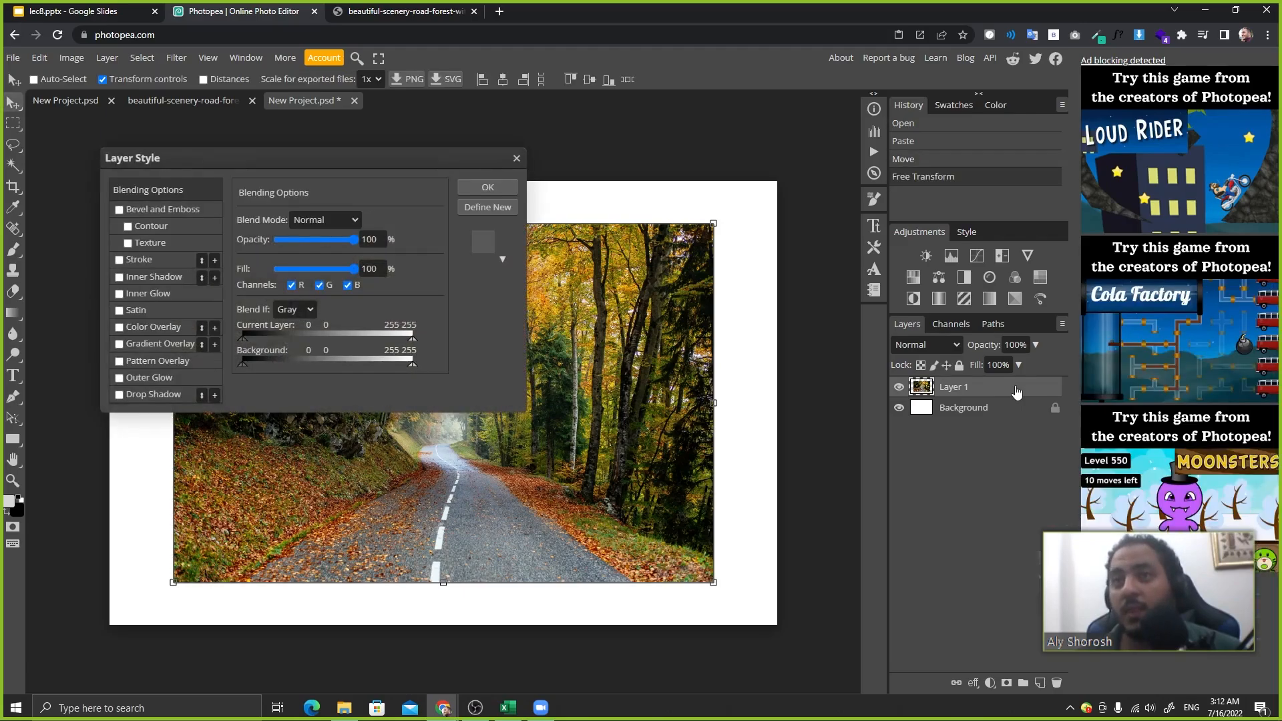
drag(169, 166, 390, 171)
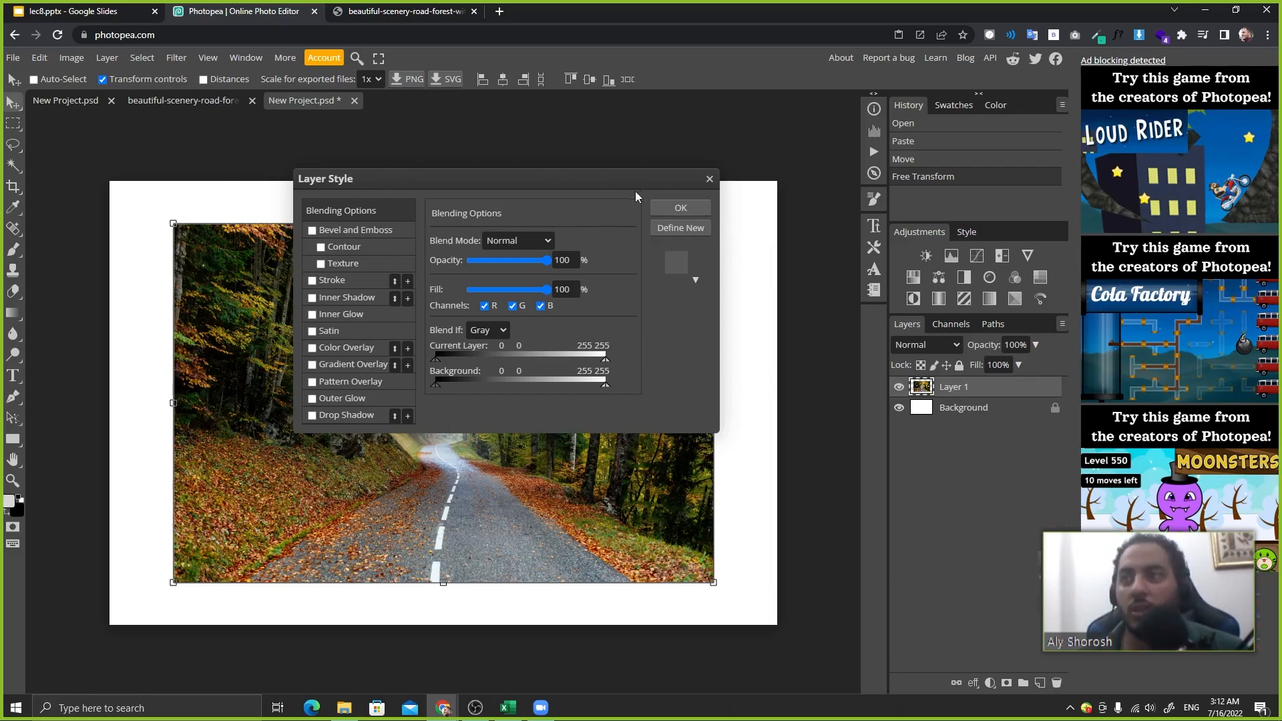
click(711, 180)
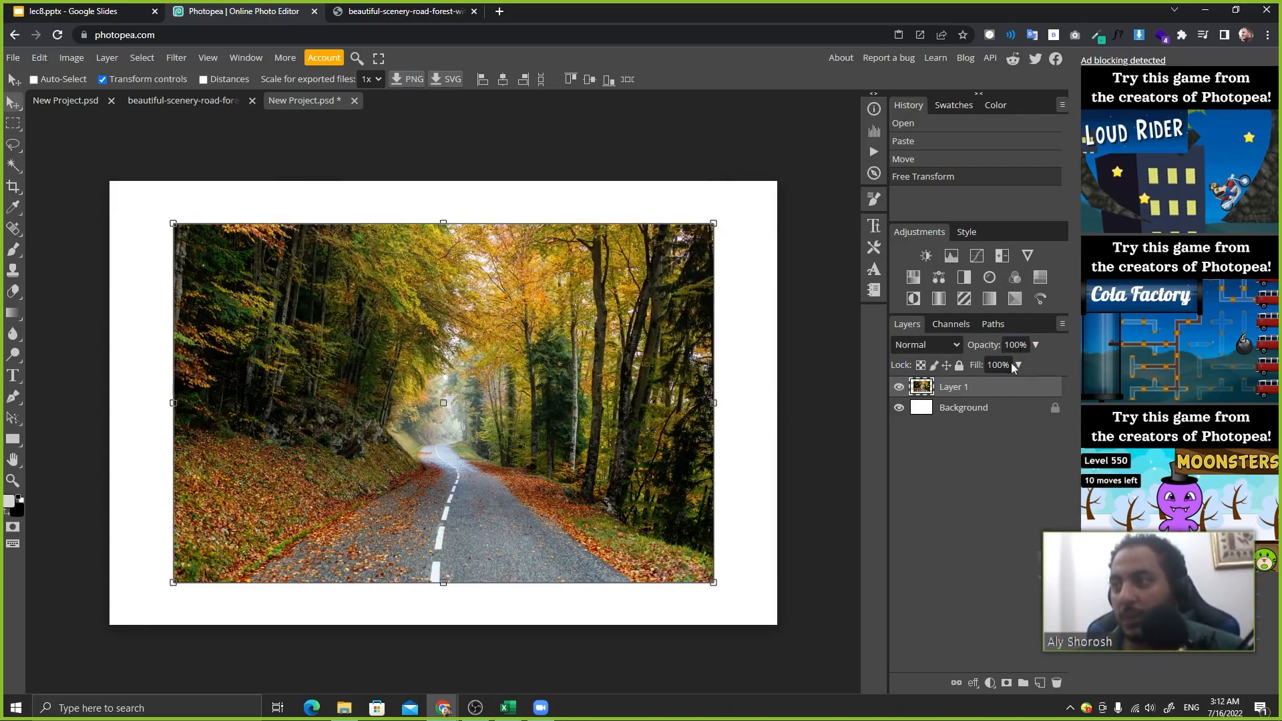
double_click(999, 394)
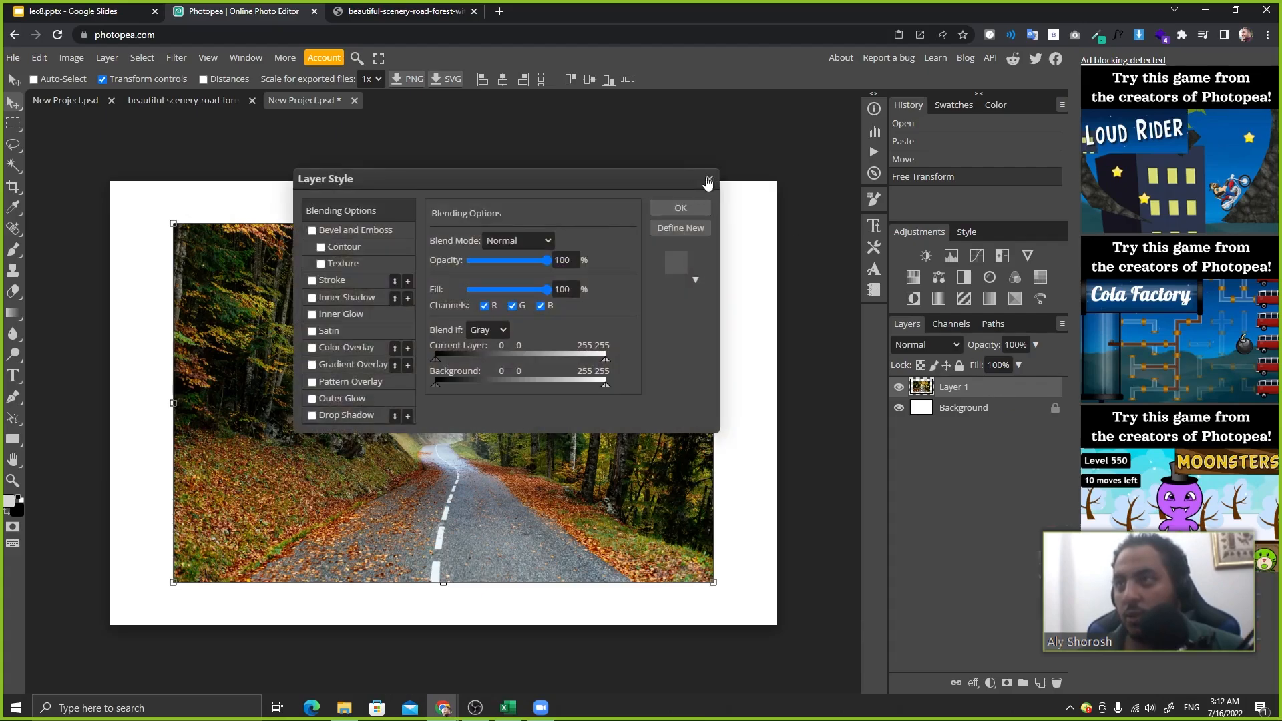
click(710, 180)
- Review the commands available for Layer 1, including its Layer Style options, and view its Blending Options
right_click(991, 391)
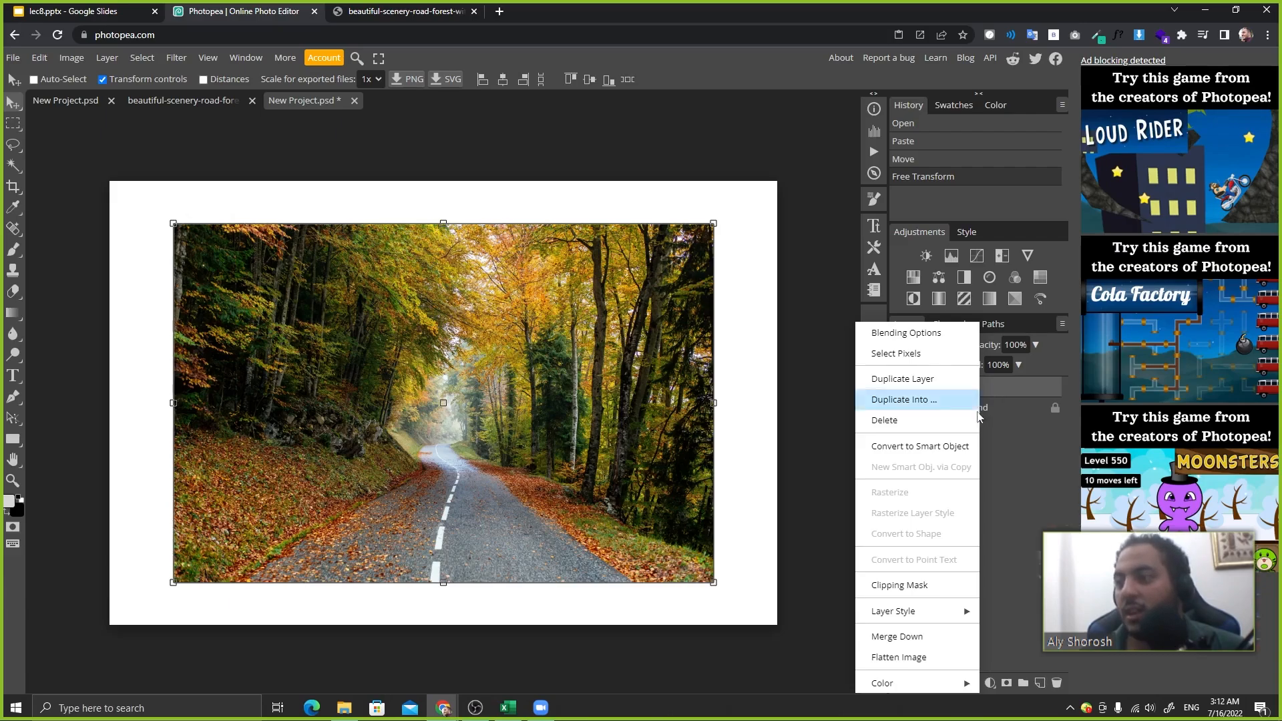
mouse_move(931, 615)
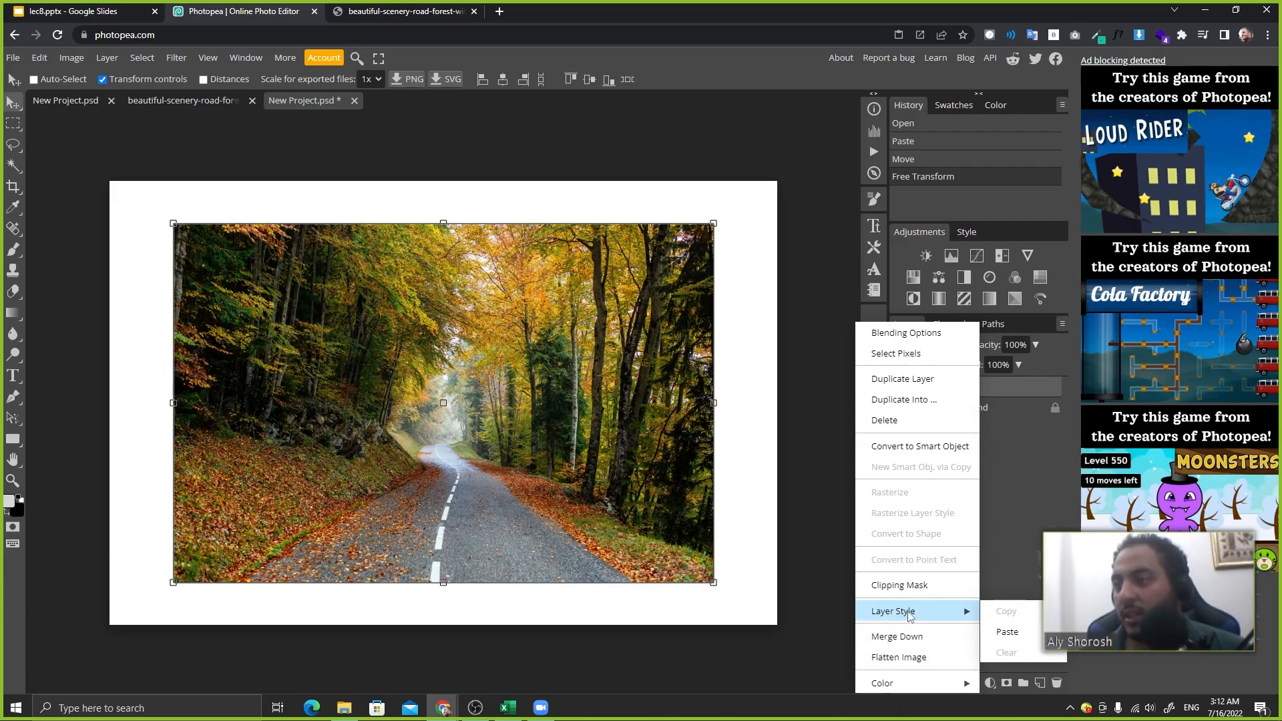
click(1052, 466)
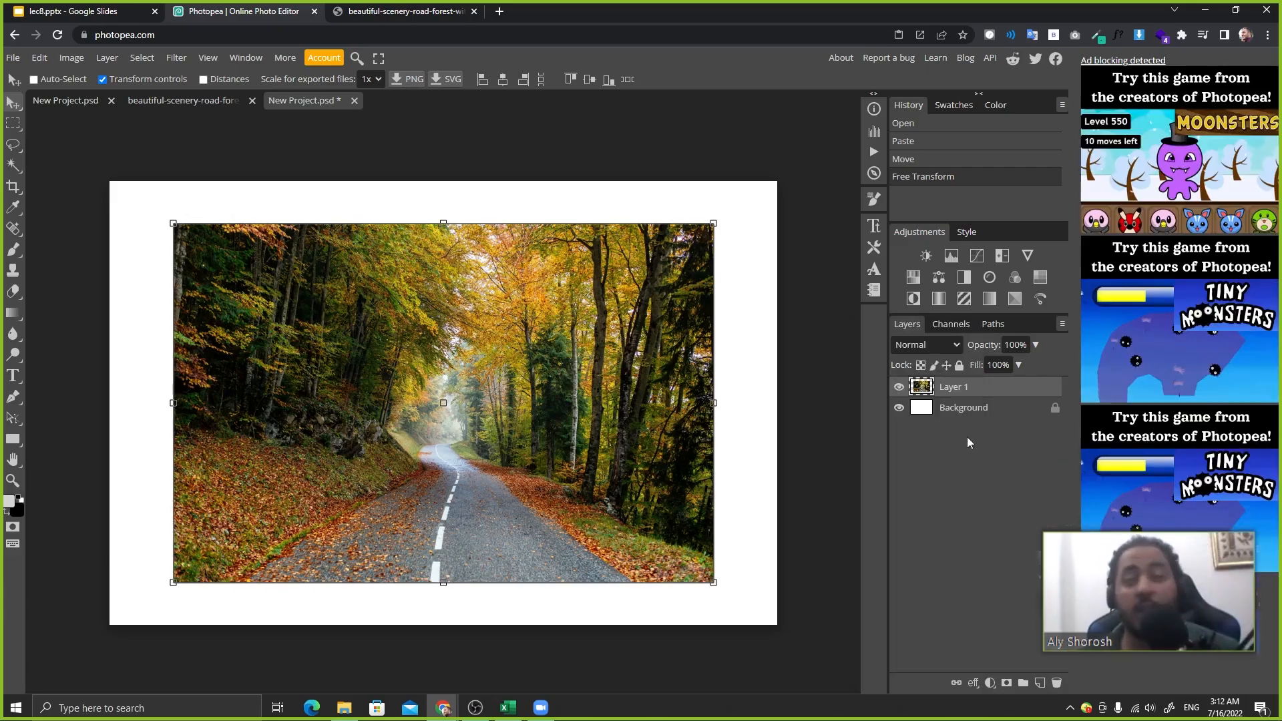
right_click(1000, 398)
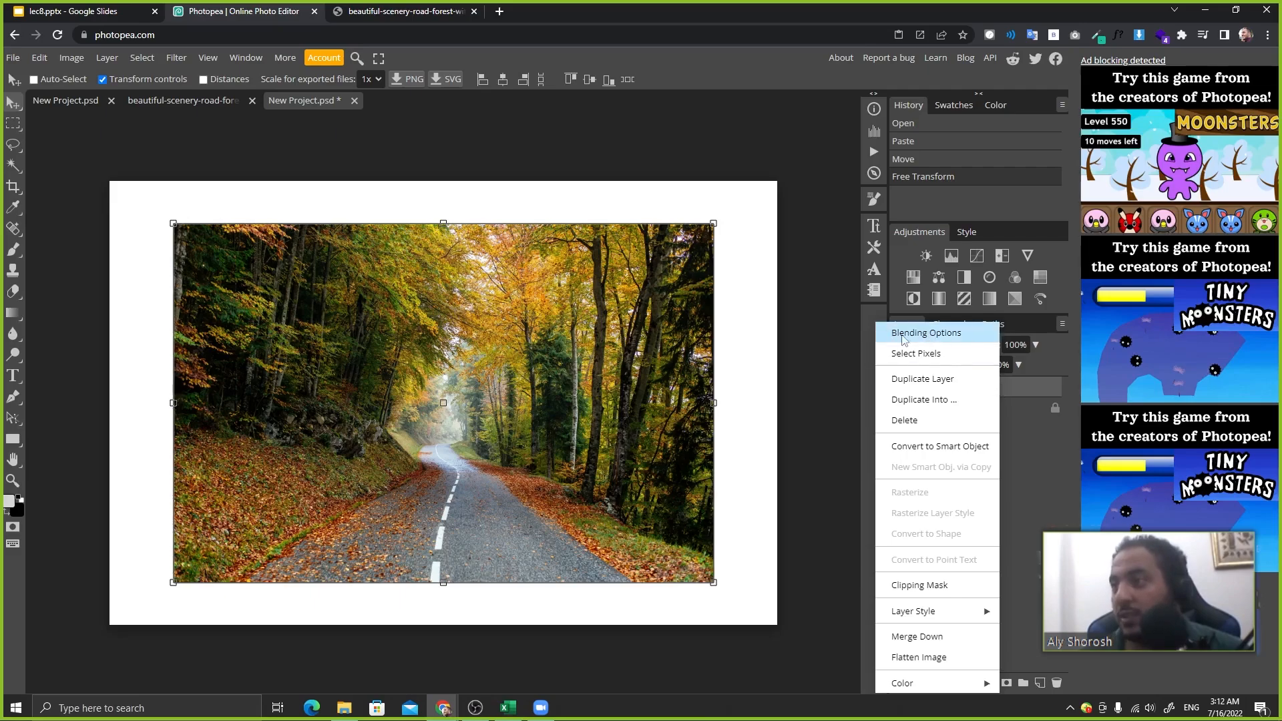
click(922, 337)
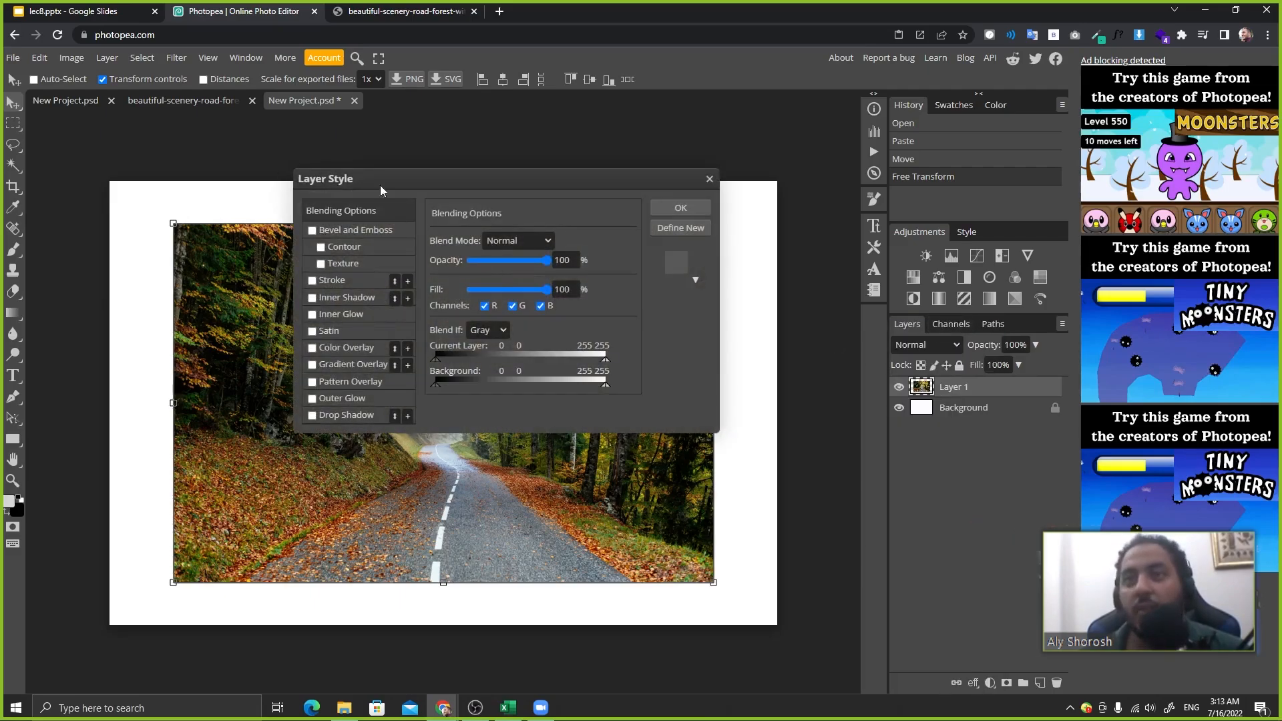
click(709, 178)
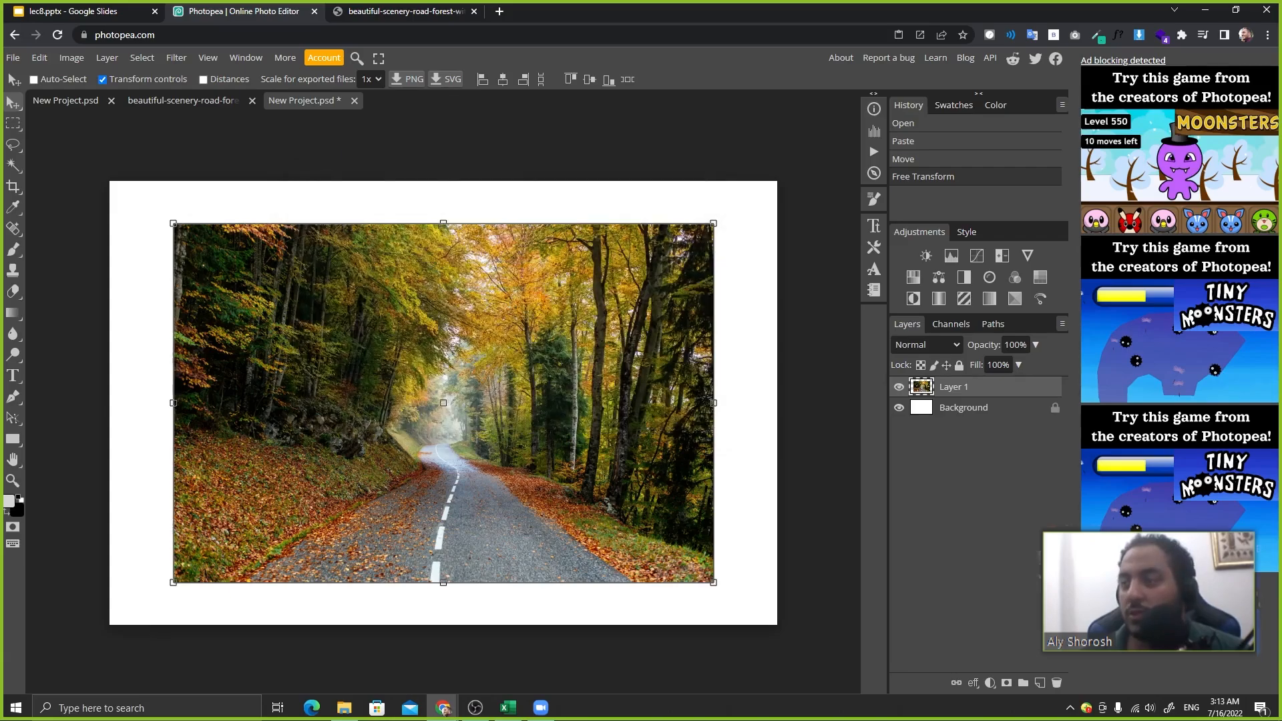
- Compare the direct way of opening Layer 1's Layer Style dialog with the Blending Options command
double_click(1008, 398)
click(709, 179)
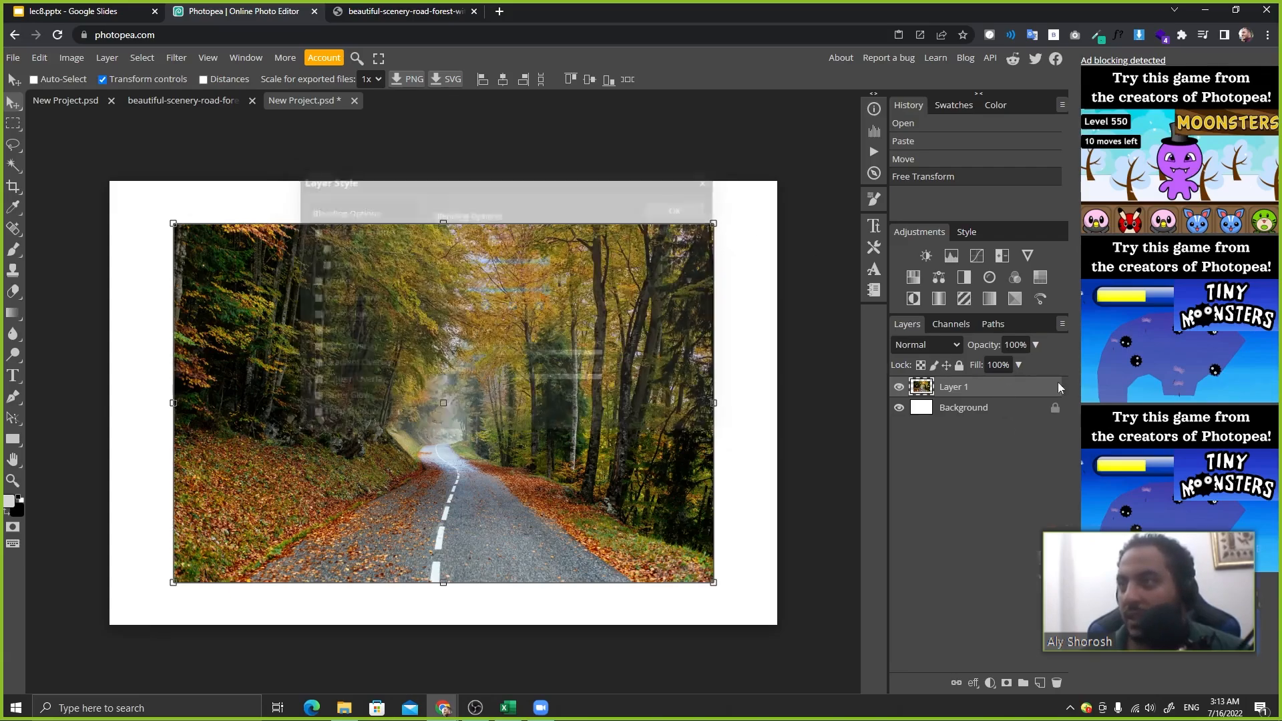
right_click(1011, 387)
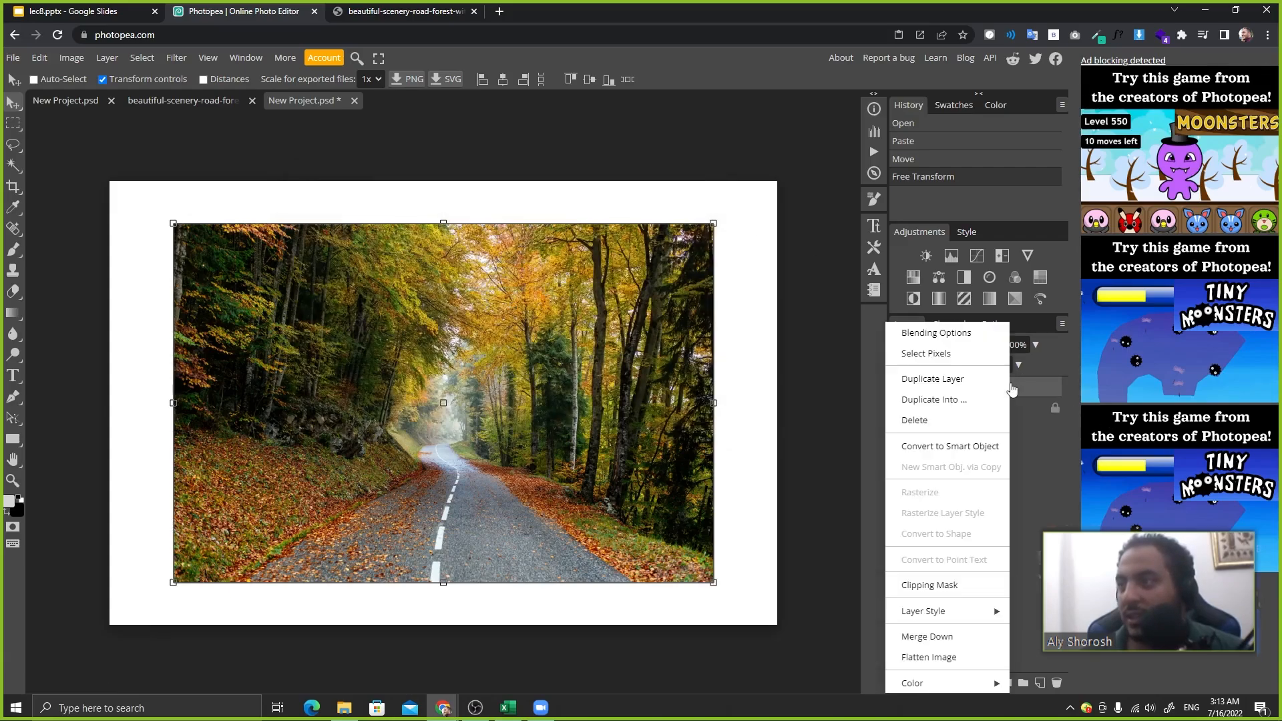
click(935, 336)
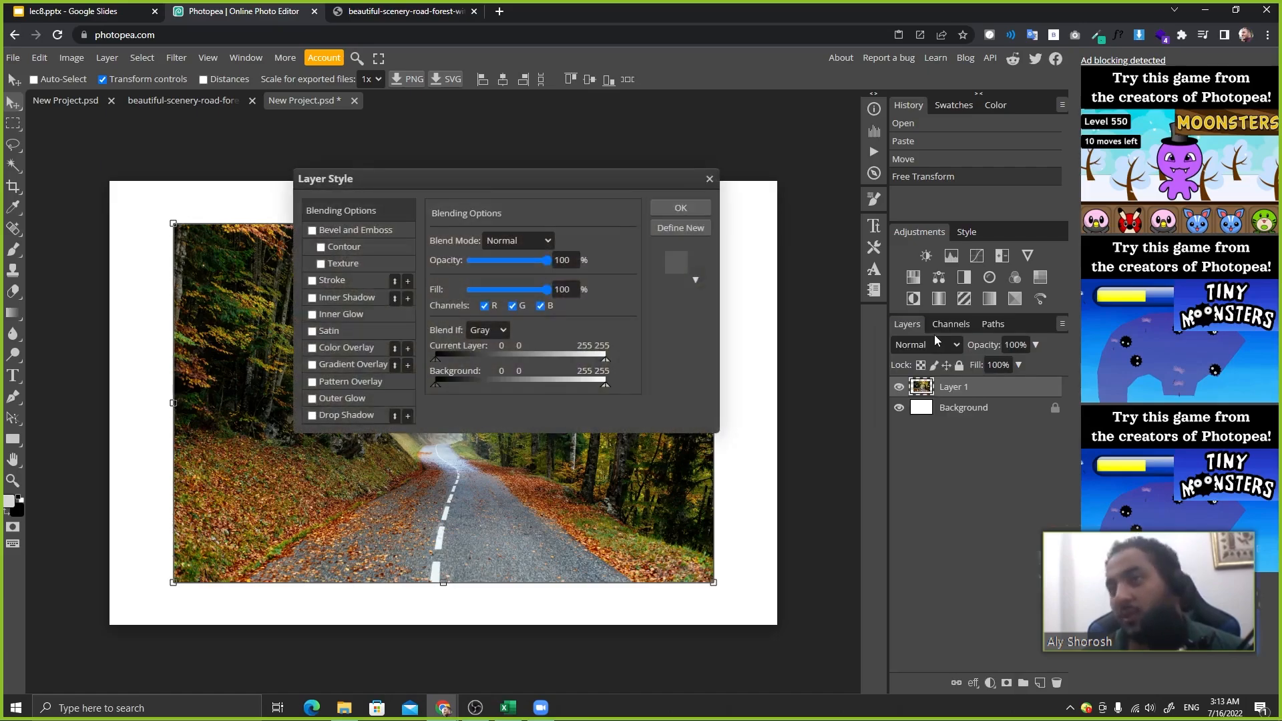
click(710, 180)
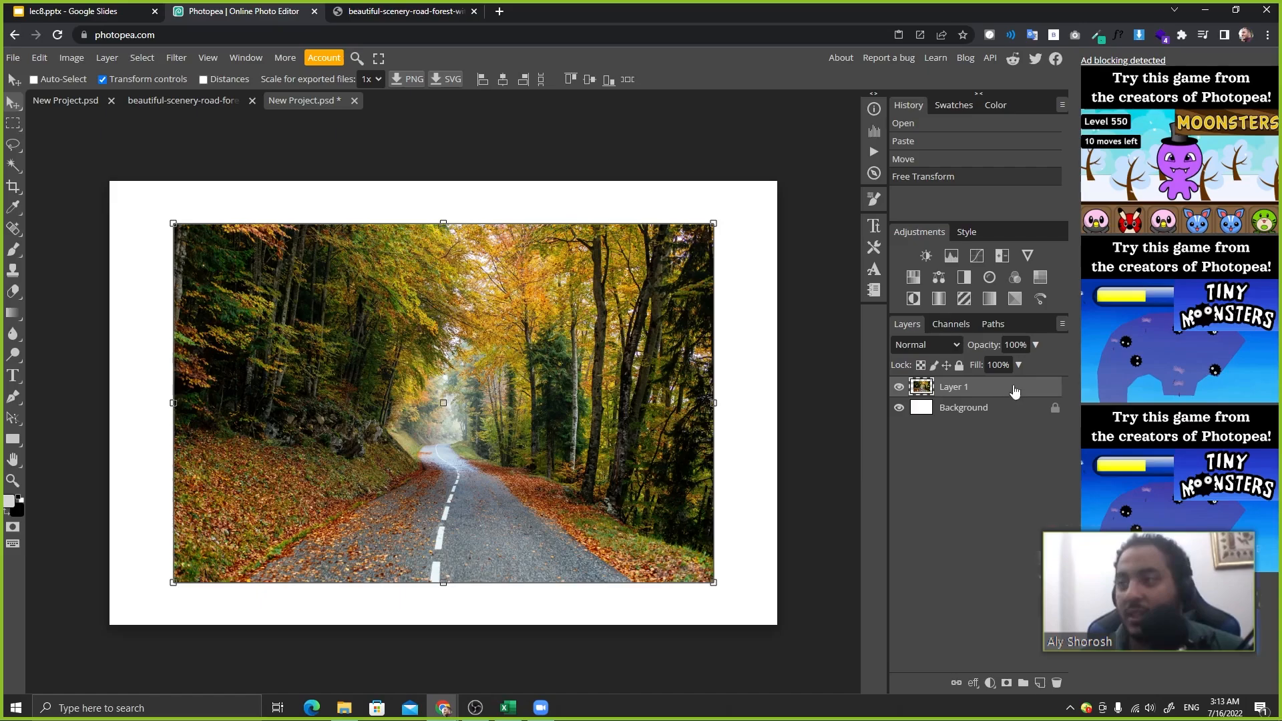
- Look through the list of layer style effects available for Layer 1 and view Blending Options without applying anything
click(102, 61)
mouse_move(122, 54)
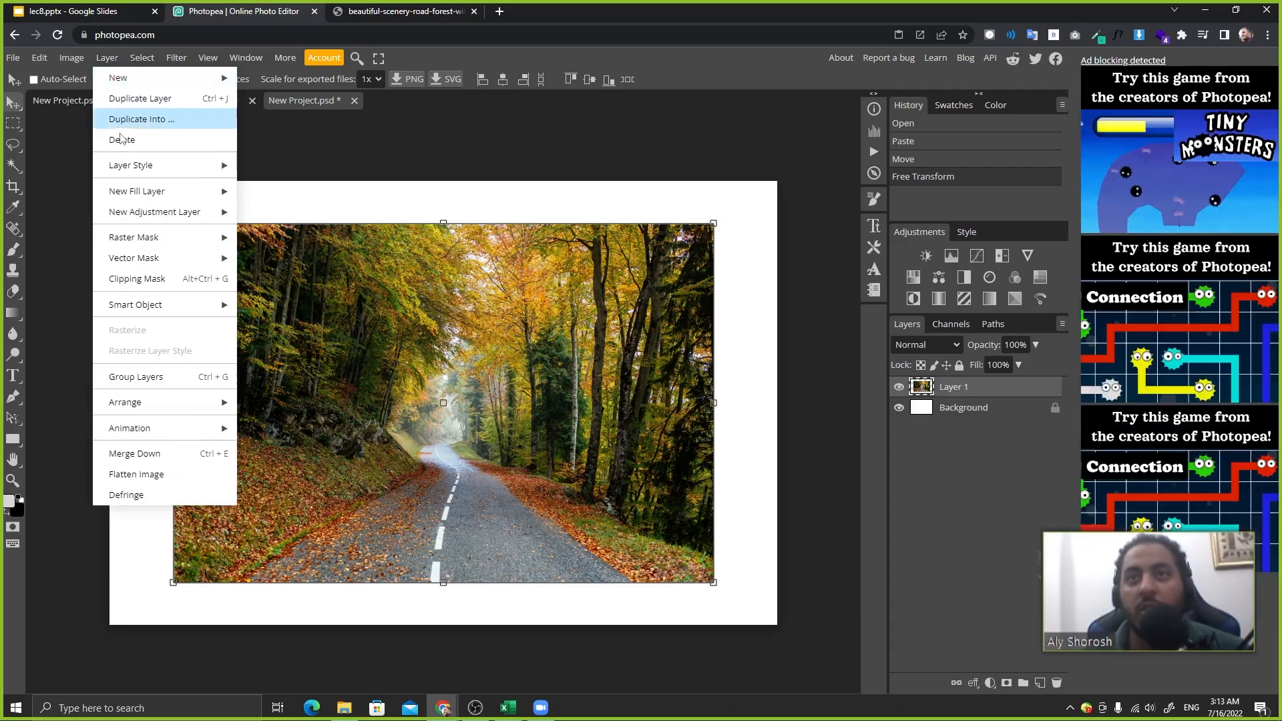
mouse_move(126, 165)
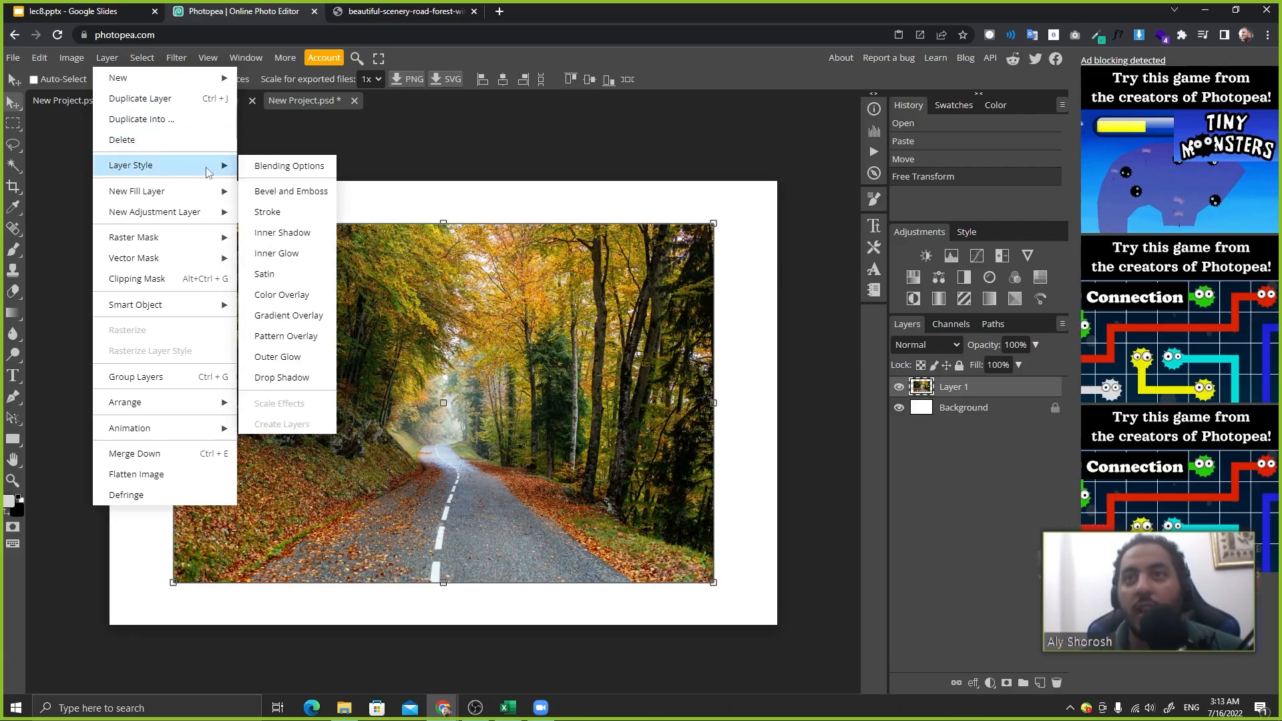
click(274, 167)
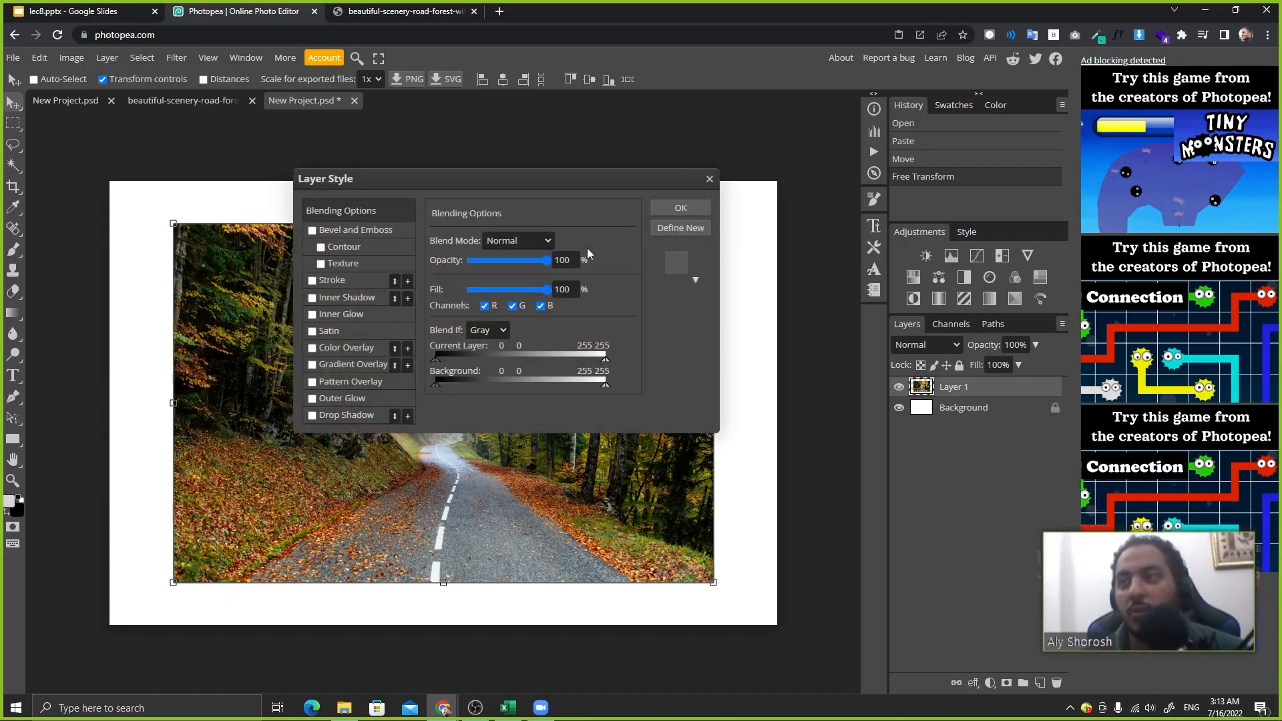
click(709, 180)
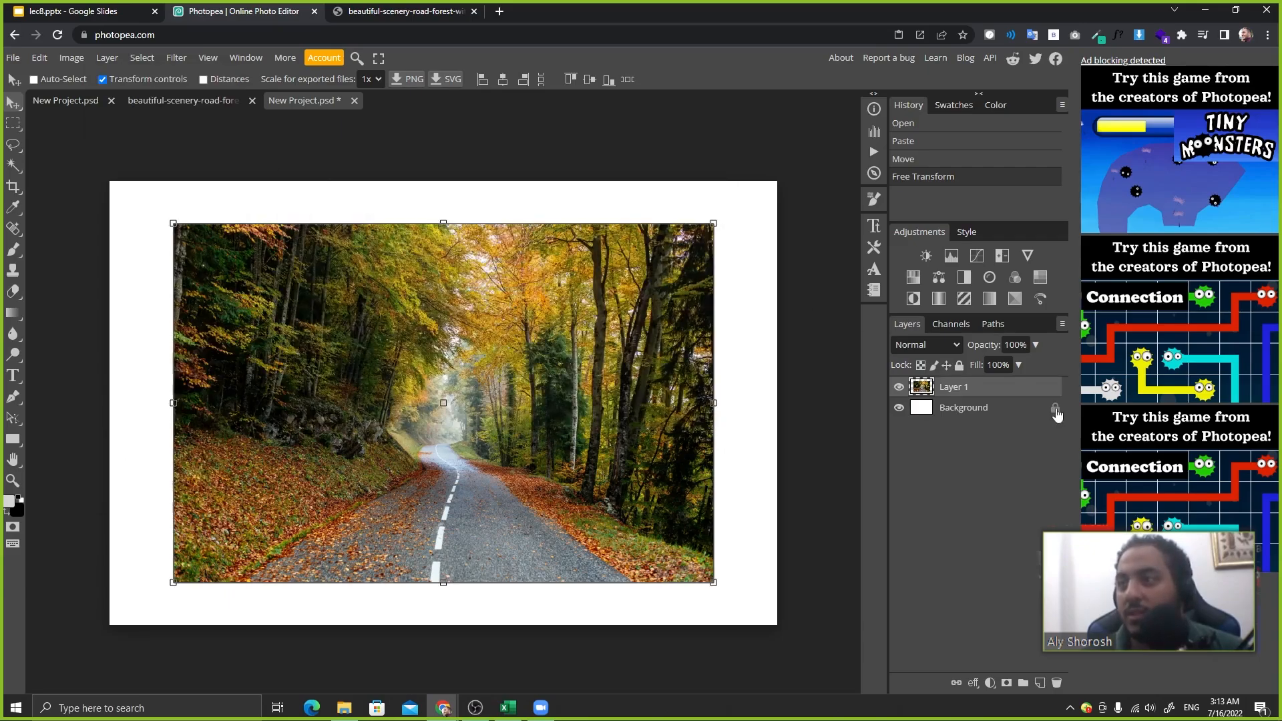
- Try the Bevel and Emboss, Drop Shadow and Color Overlay effects on Layer 1 and disable all three again
double_click(1017, 393)
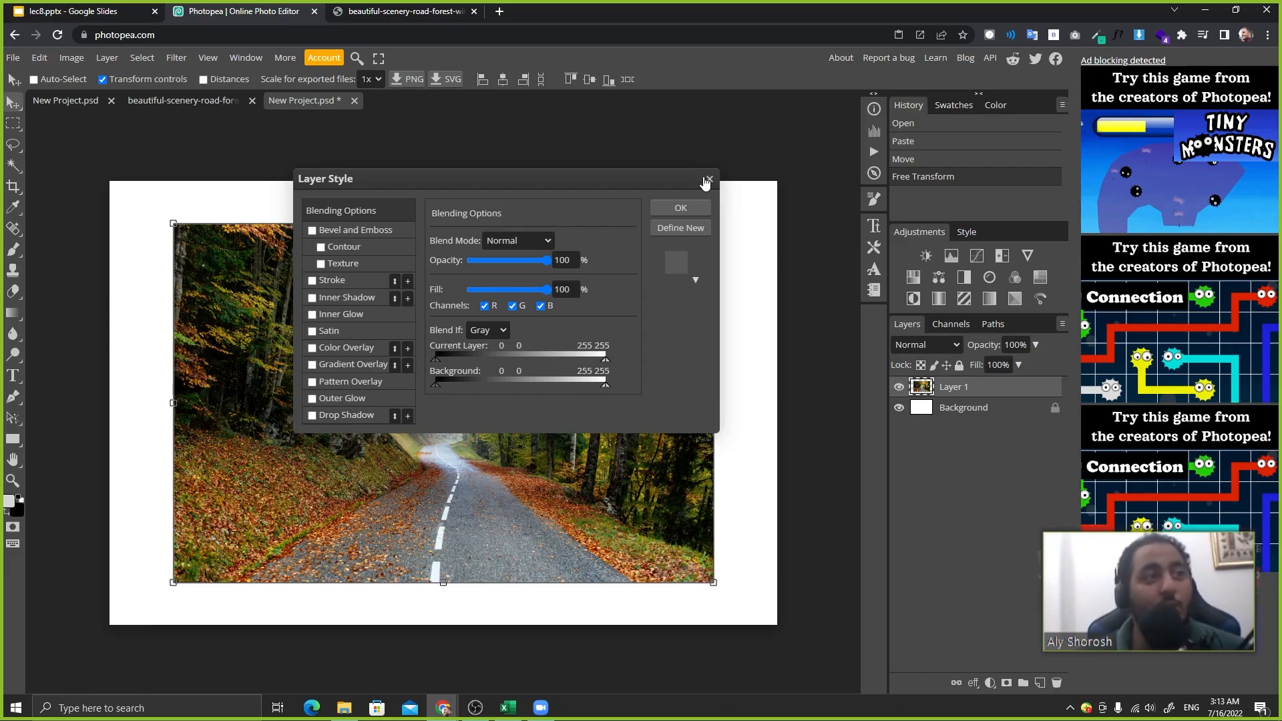
drag(574, 179, 618, 217)
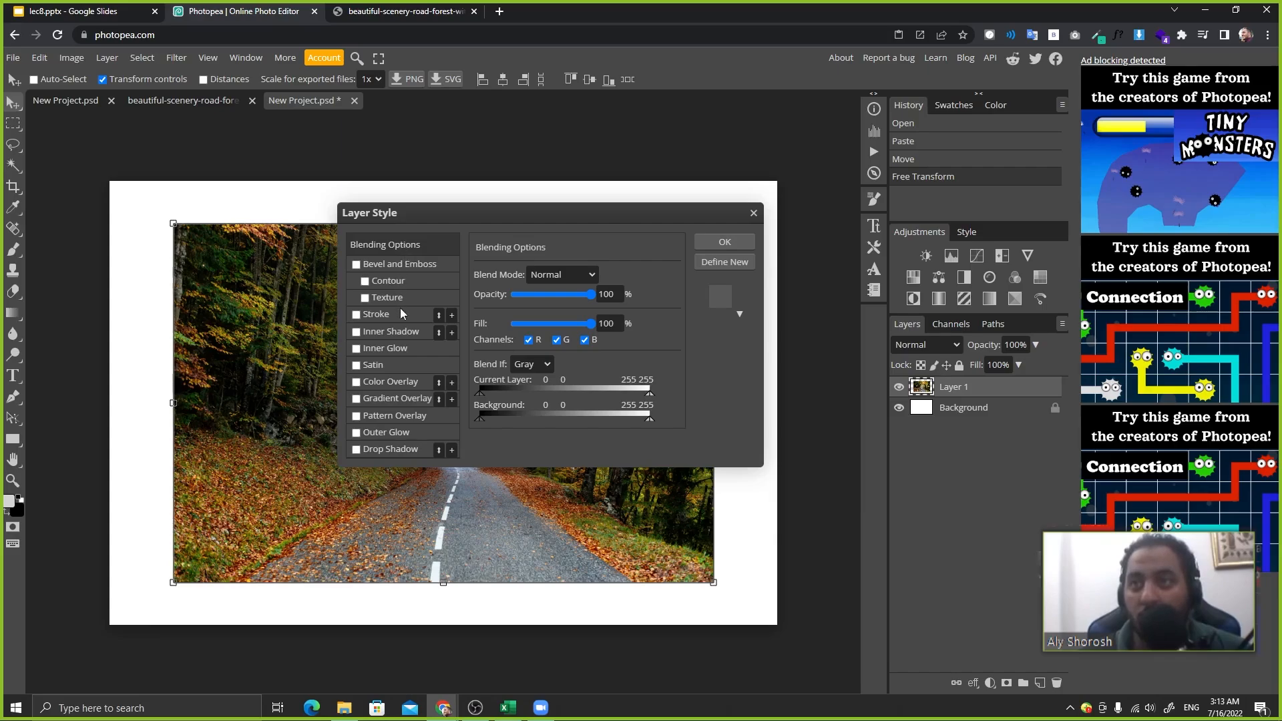
click(397, 264)
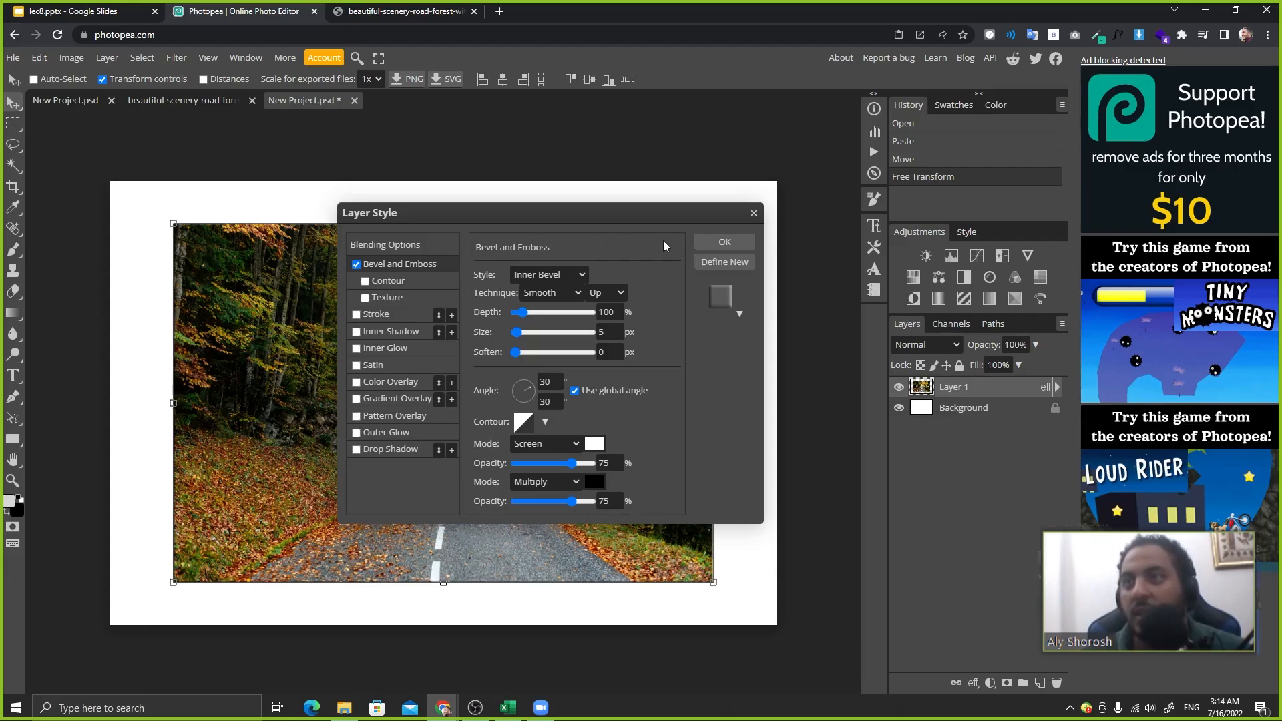
click(398, 450)
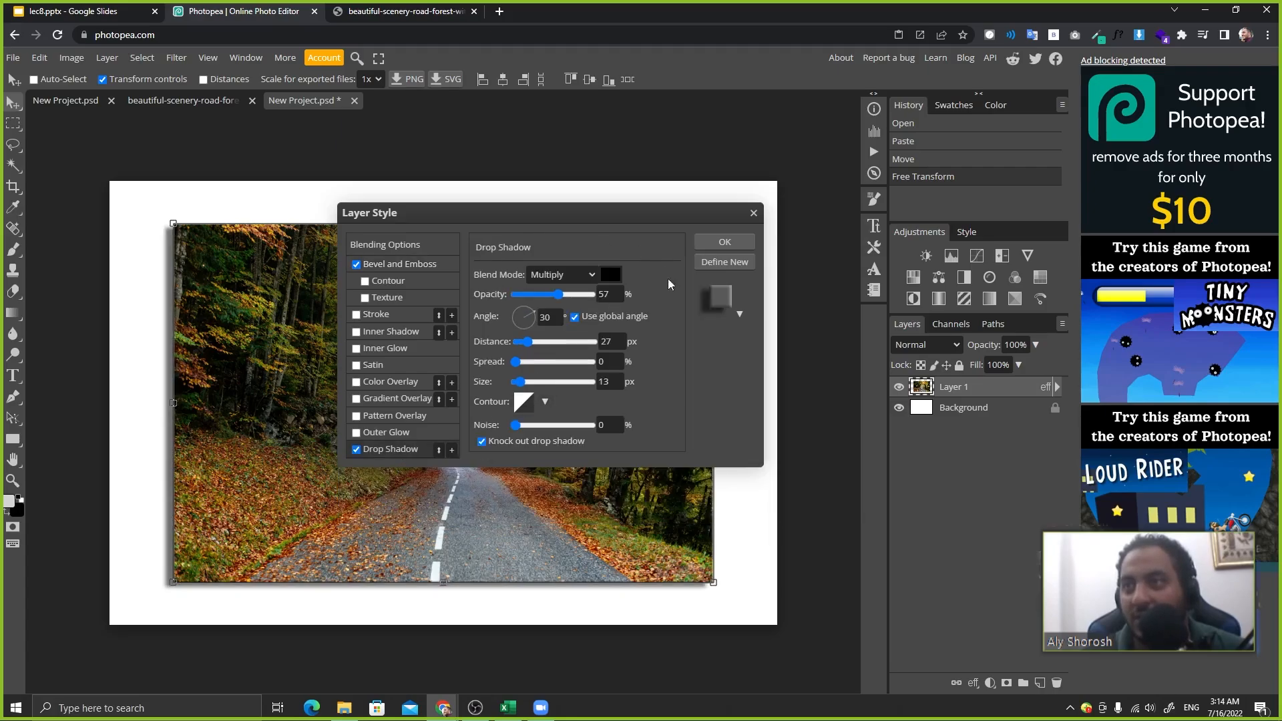
click(385, 382)
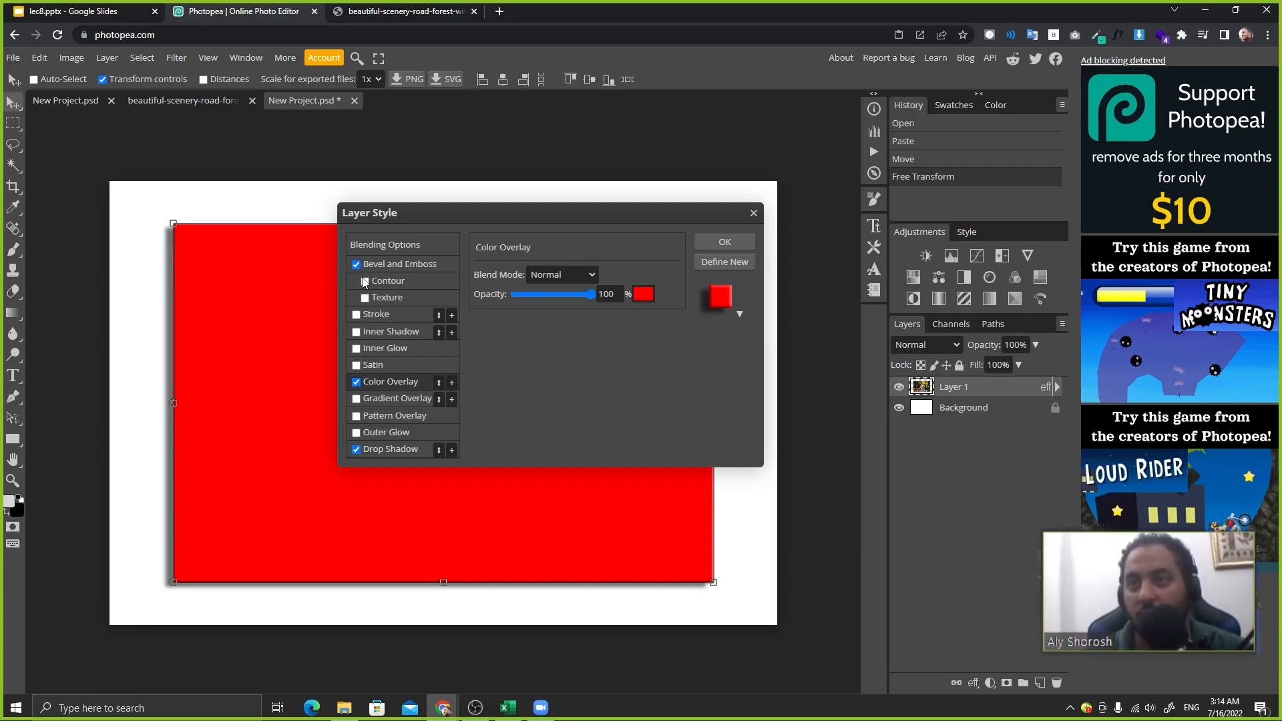
click(356, 449)
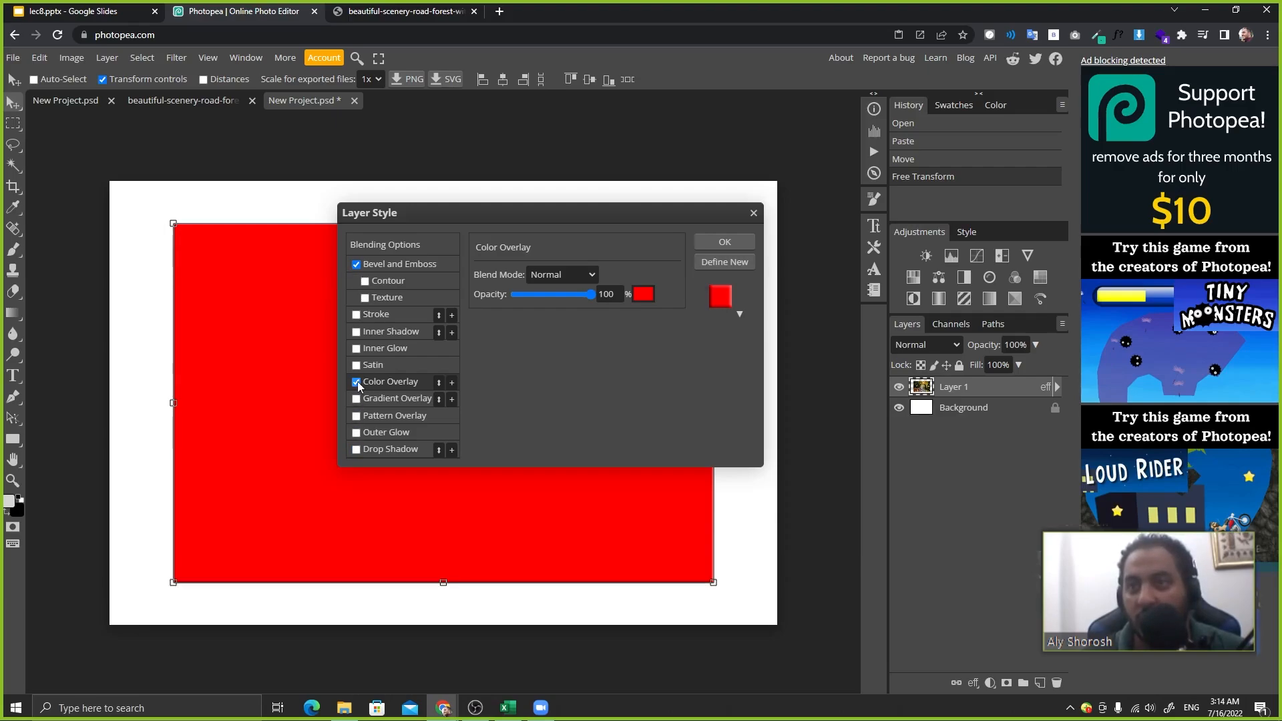
click(356, 382)
click(357, 264)
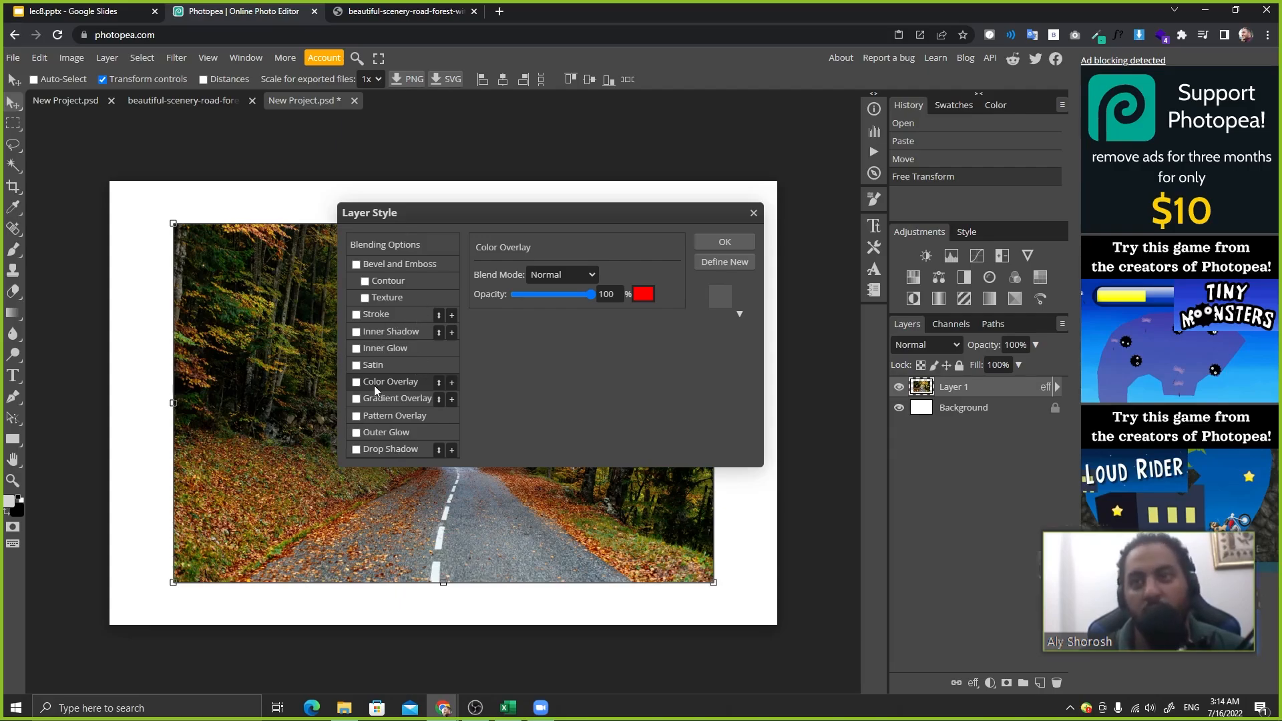
- Try combining Inner Shadow, Inner Glow, Satin and Color Overlay on Layer 1, and leave the Layer Style dialog without keeping any effect
click(356, 332)
click(356, 348)
click(356, 365)
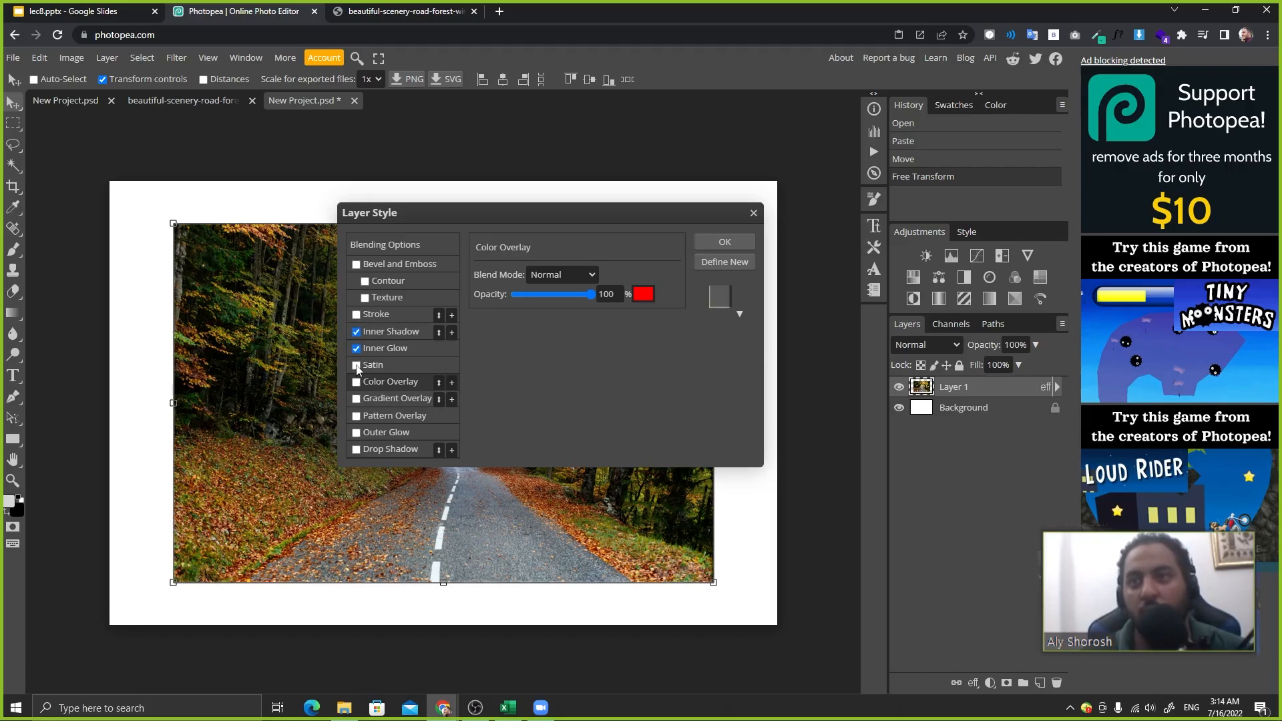
click(356, 382)
click(356, 399)
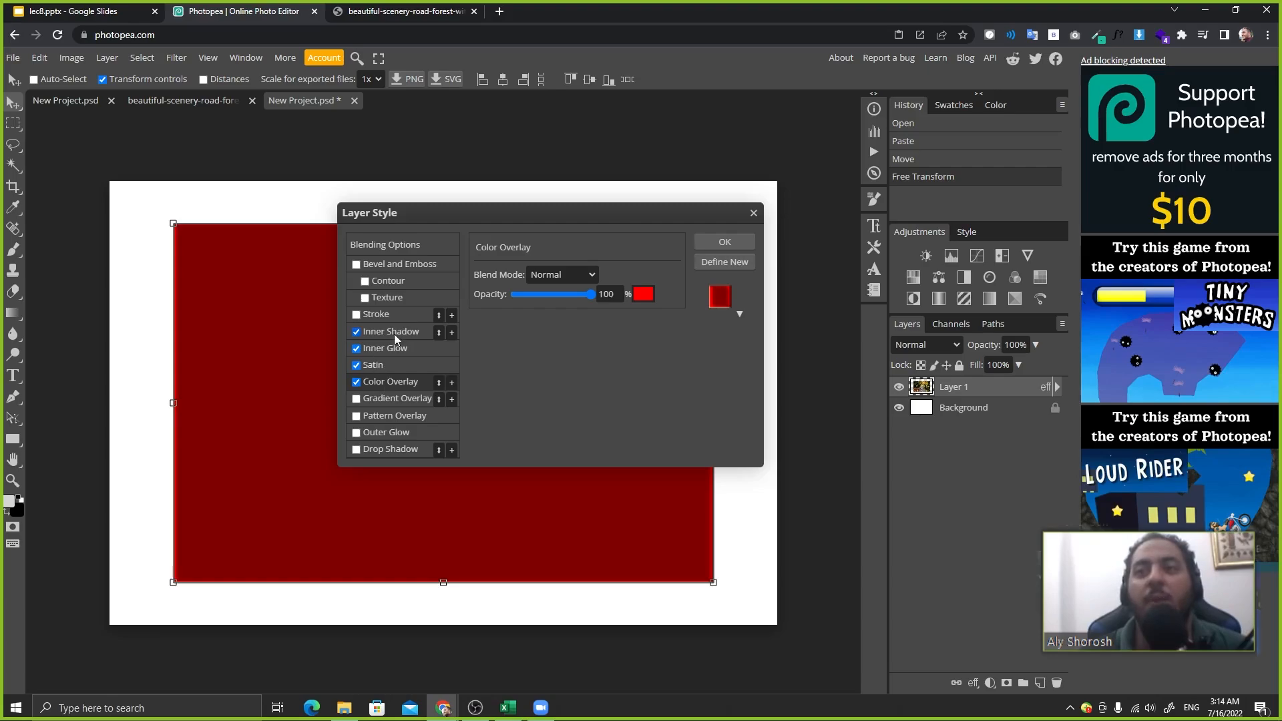
click(356, 332)
click(356, 349)
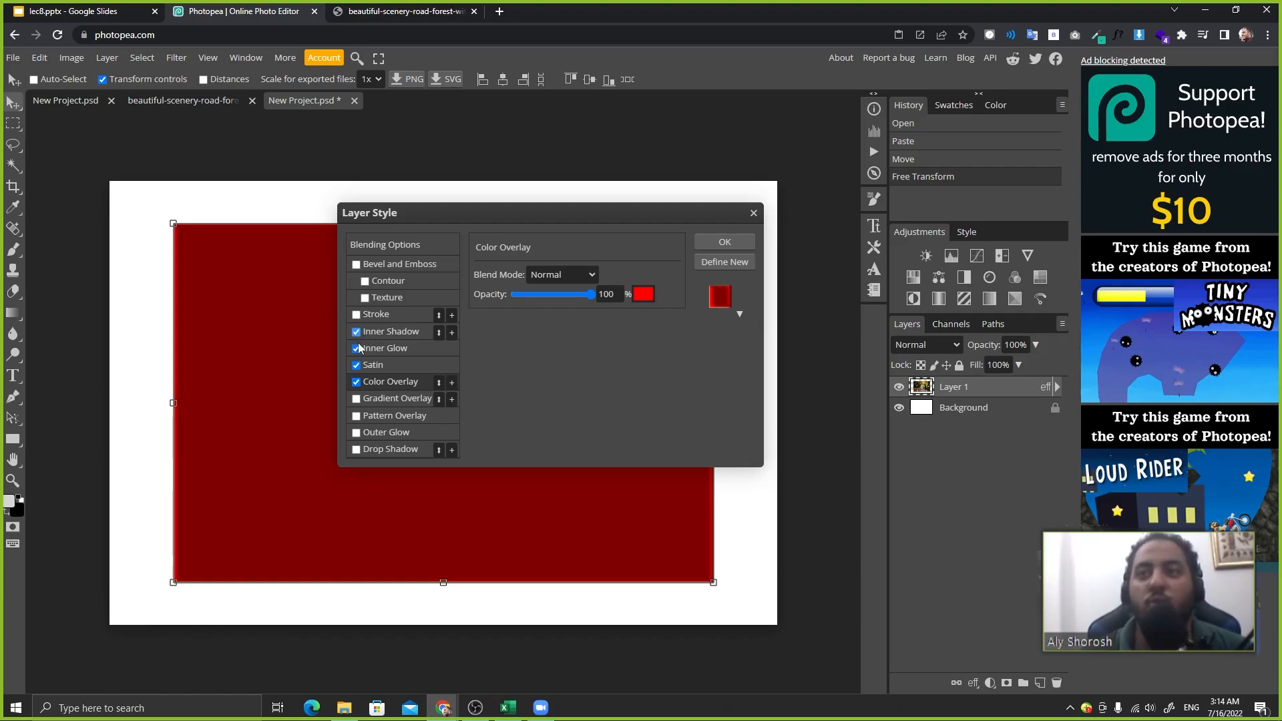
click(356, 365)
click(356, 382)
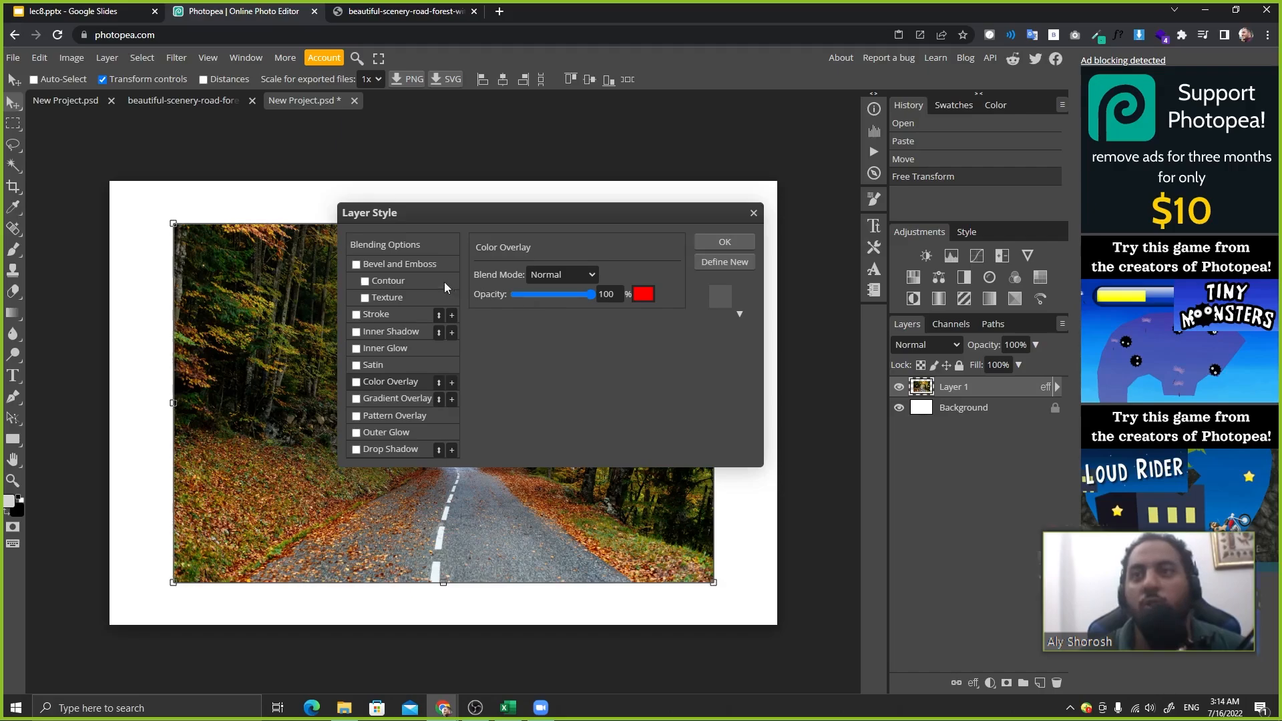
click(429, 246)
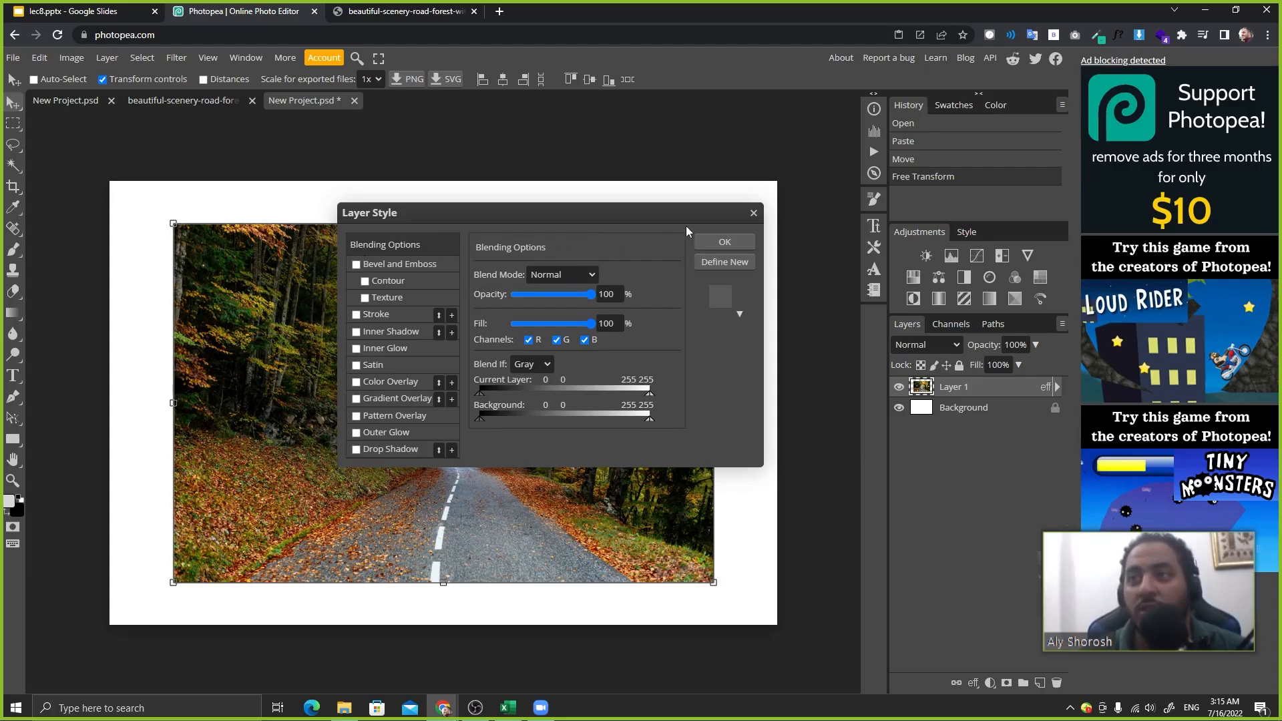
drag(559, 211, 658, 253)
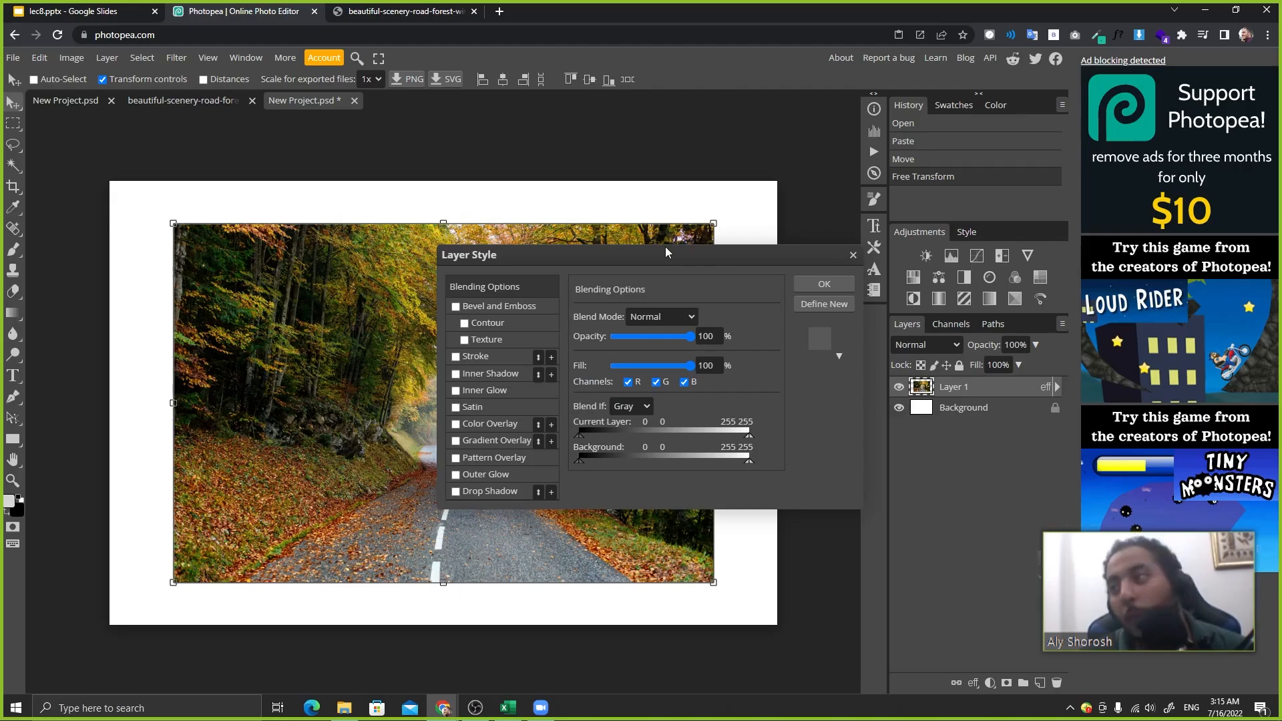
click(853, 256)
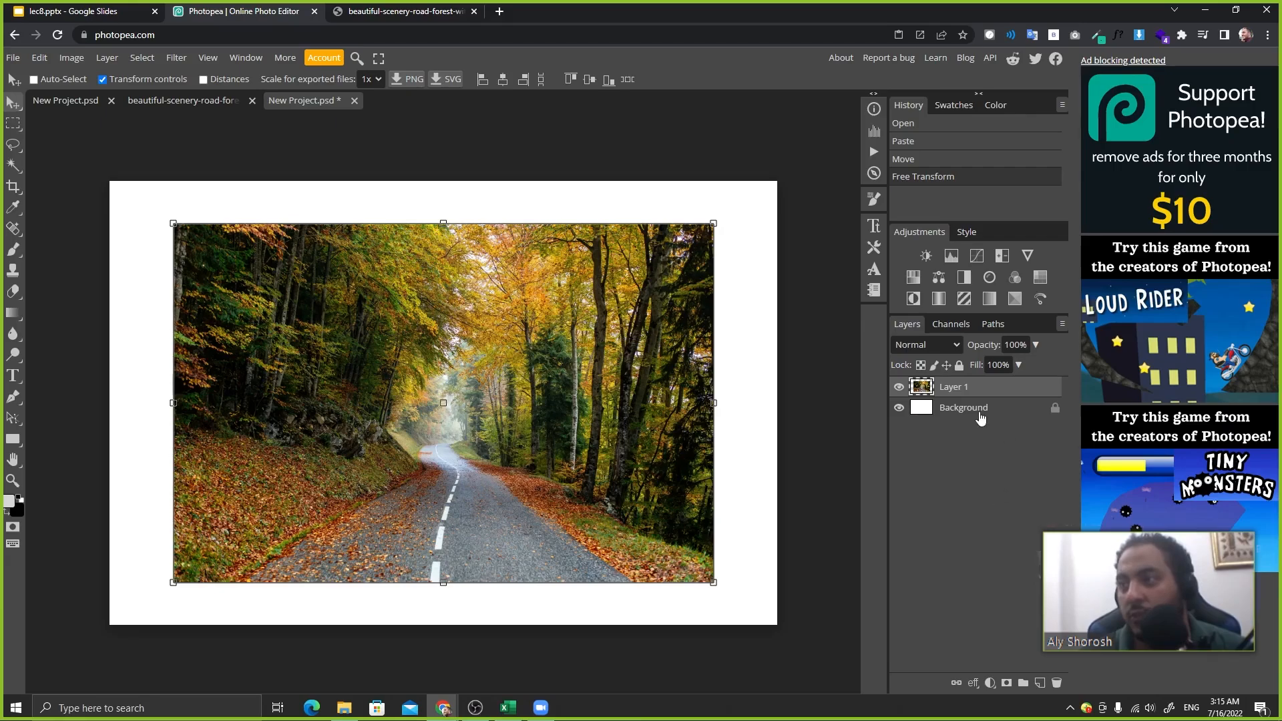
- Compare the blend mode setting in Layer 1's Blending Options with the layer blend mode list, without changing either
double_click(1032, 394)
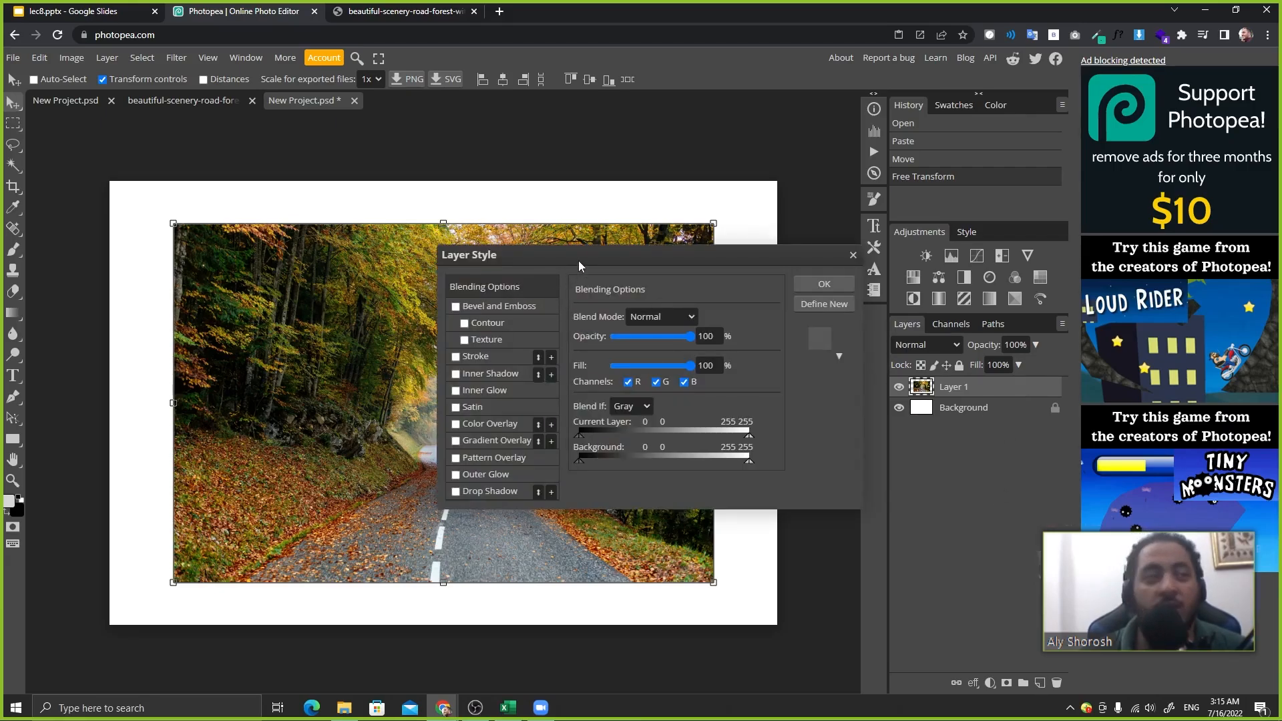
drag(579, 265, 492, 277)
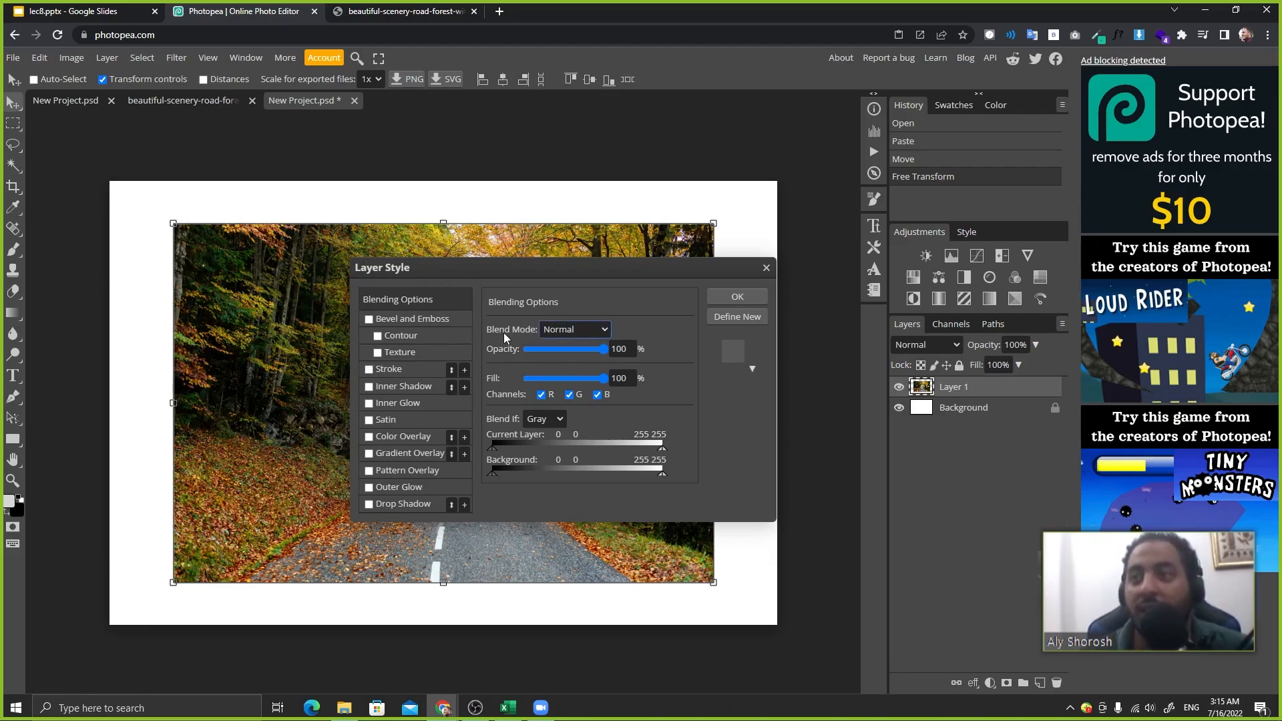
click(916, 345)
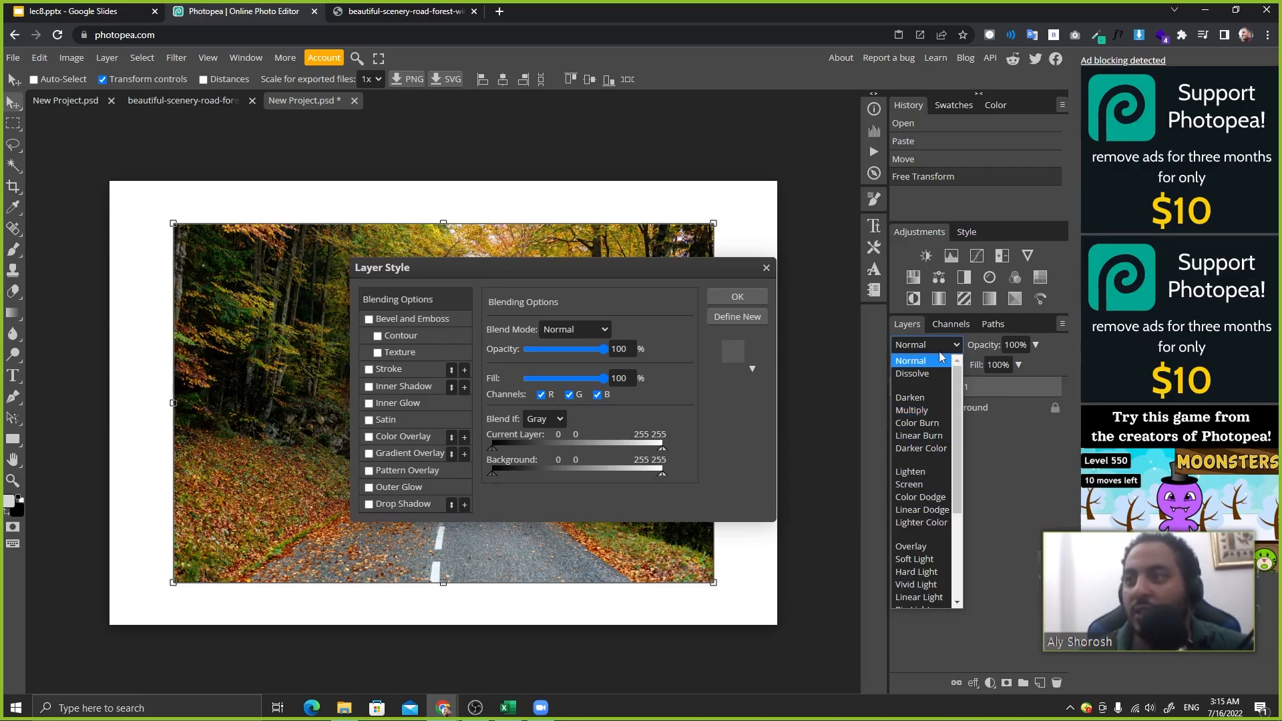
click(938, 347)
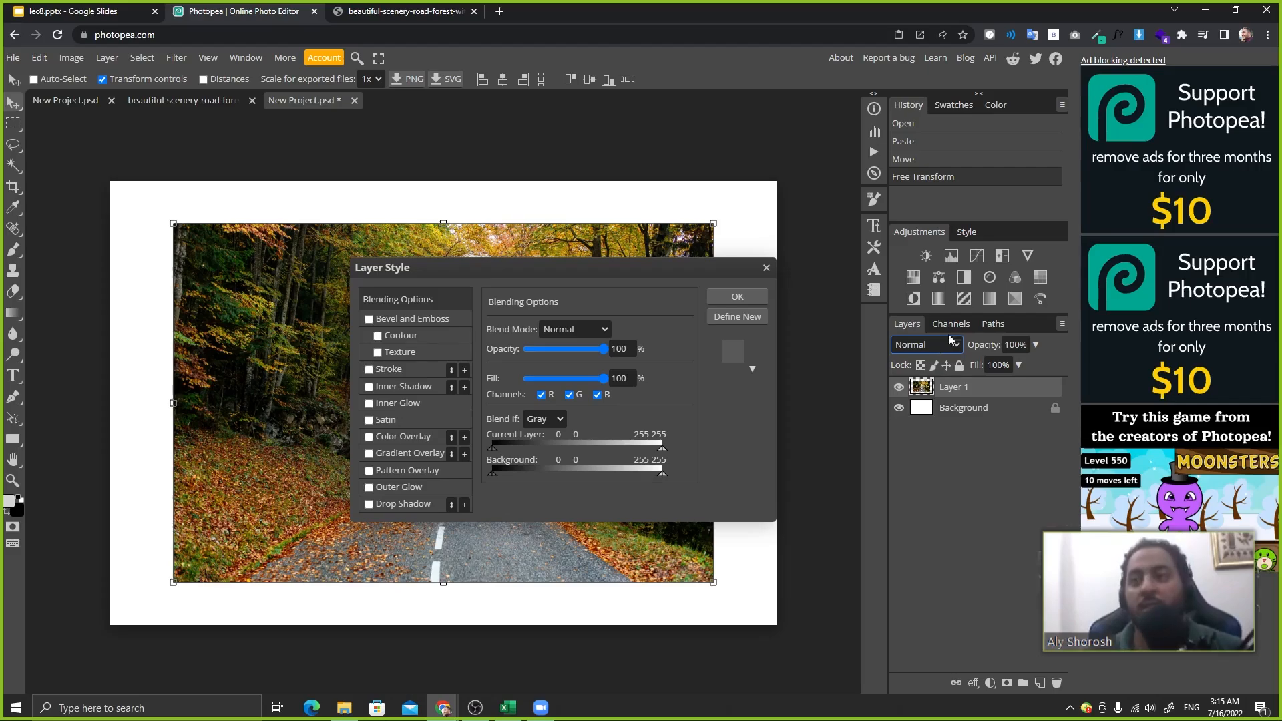
click(769, 269)
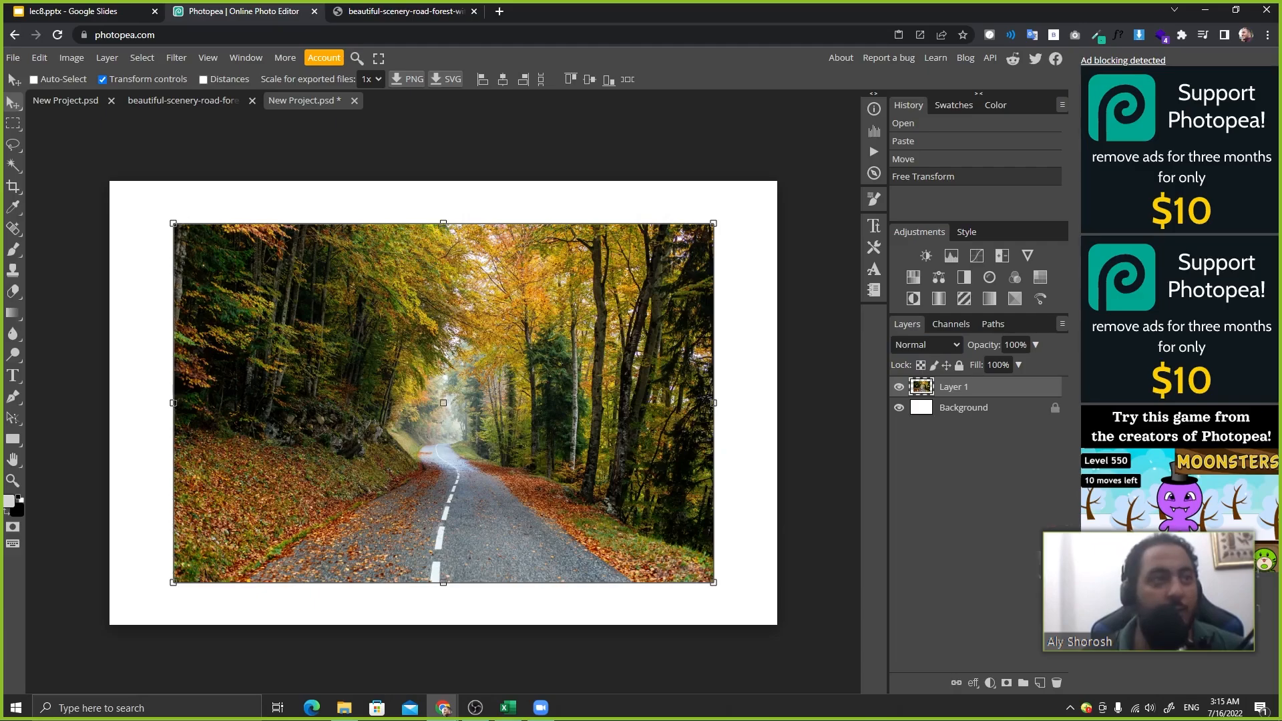
key(alt+Tab)
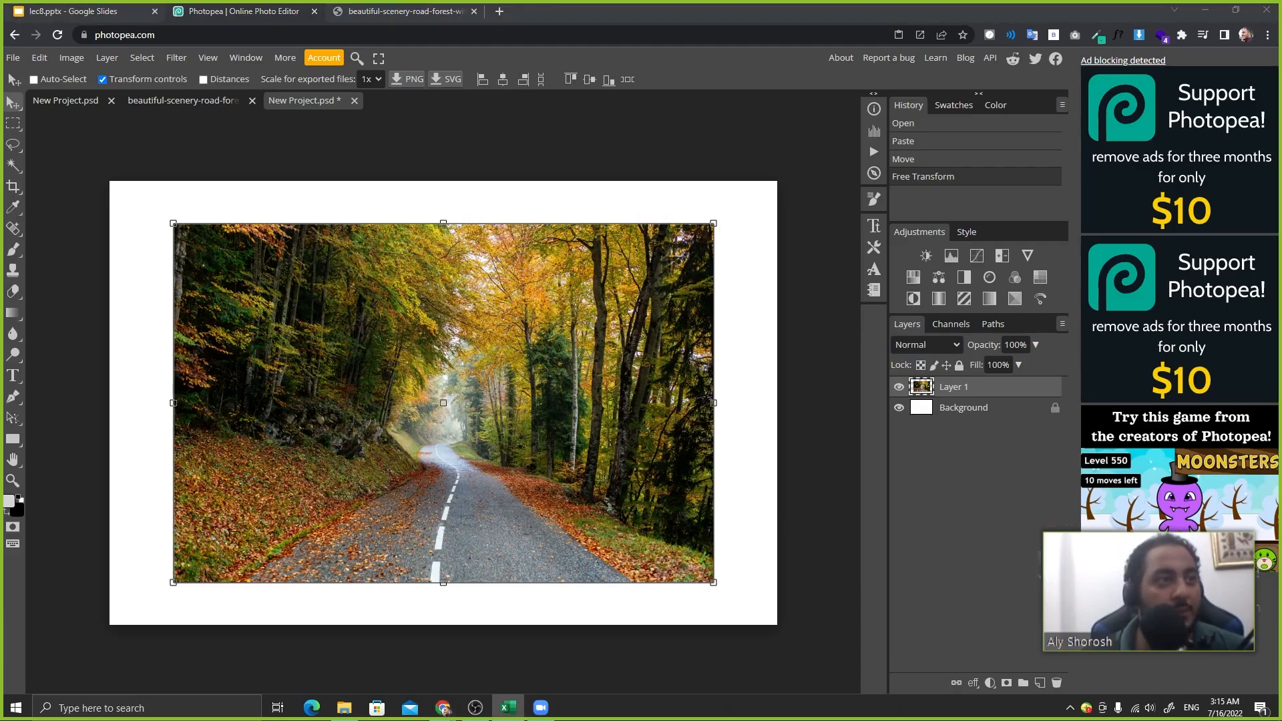
click(499, 11)
text(https://image.shutterstock.com/image-photo/summer-background-abstract-wallpaper-use-260nw-196728101.jpg)
key(Return)
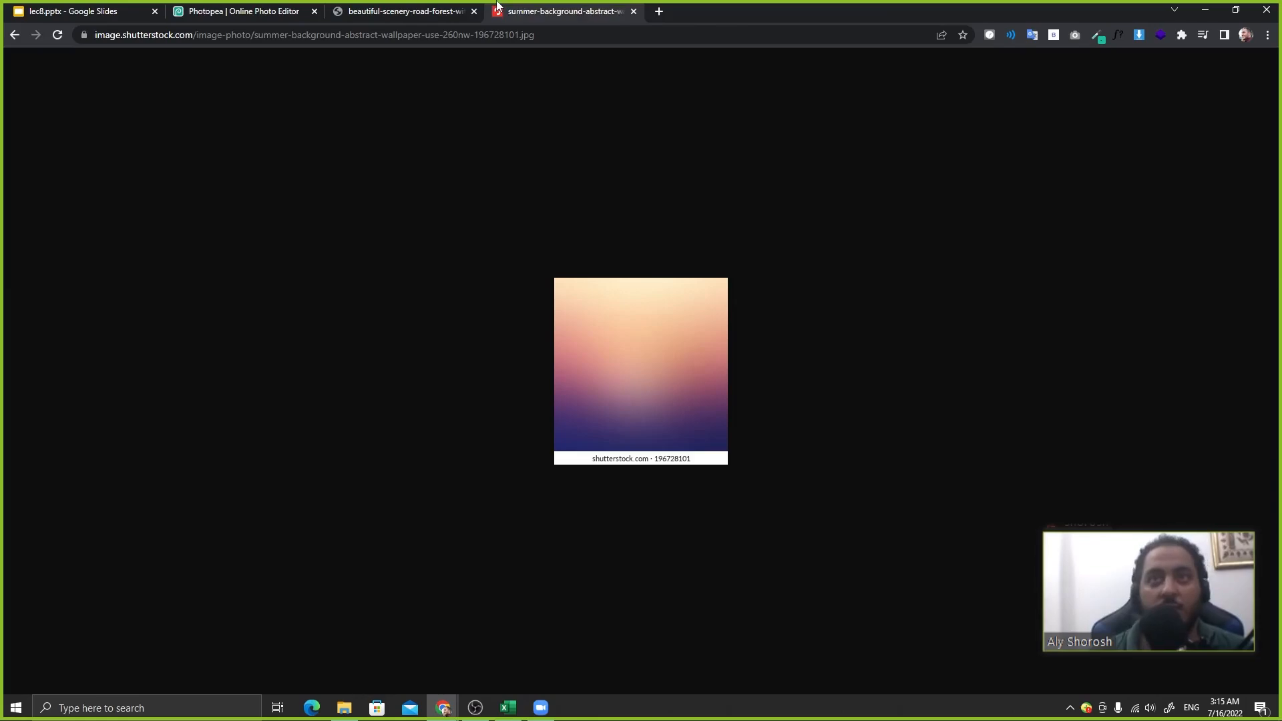
drag(610, 363, 277, 177)
right_click(730, 360)
right_click(685, 341)
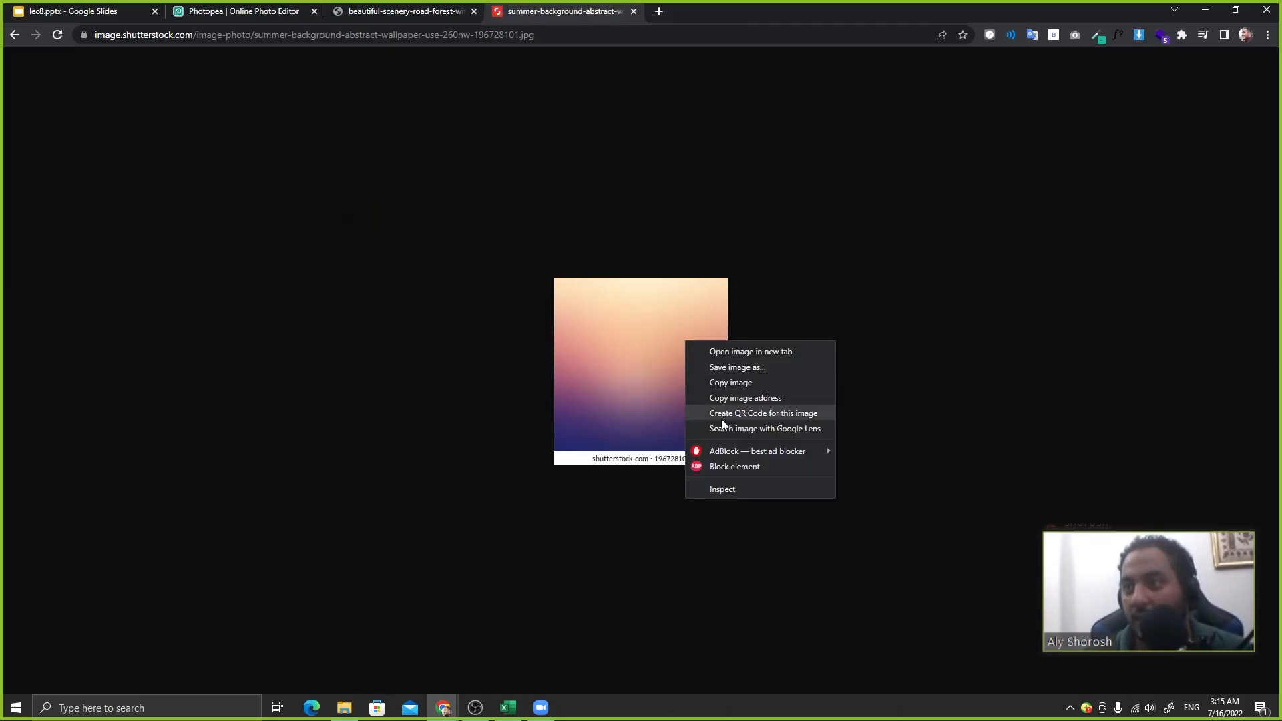
click(747, 381)
- Paste the gradient image into the Photopea project and scale it to about 779% so it covers the whole canvas
click(294, 11)
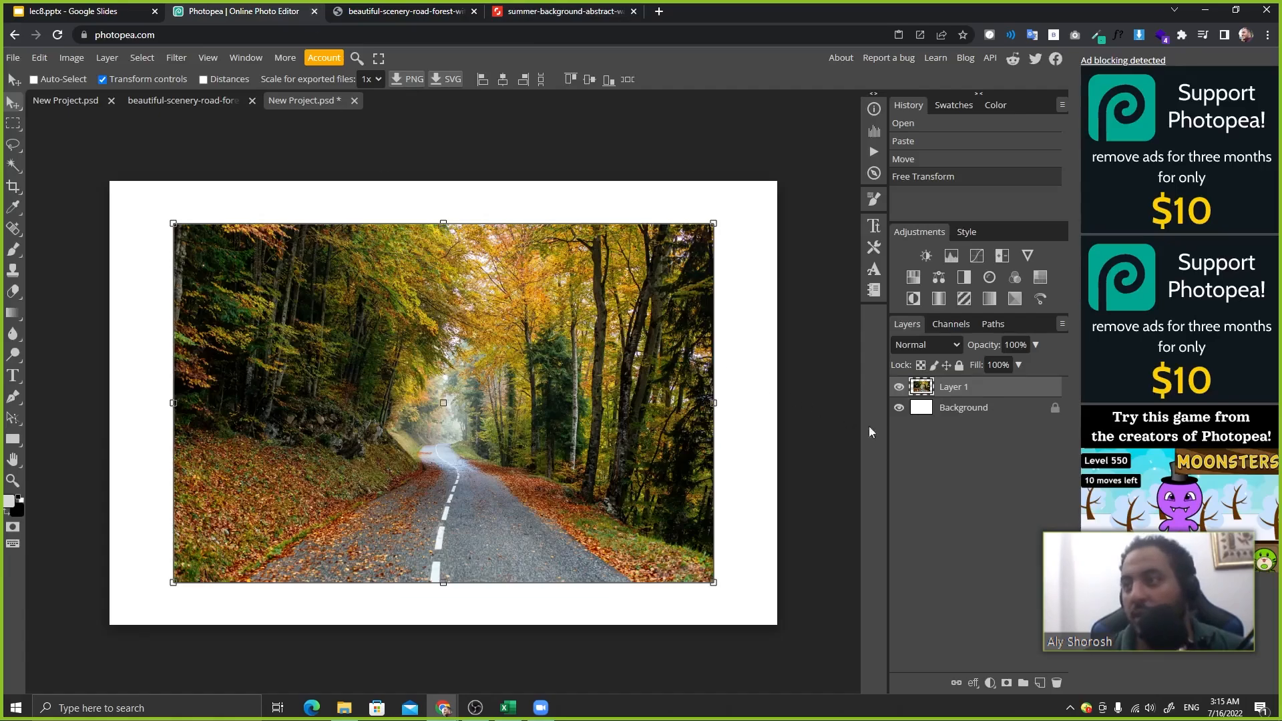
key(ctrl+v)
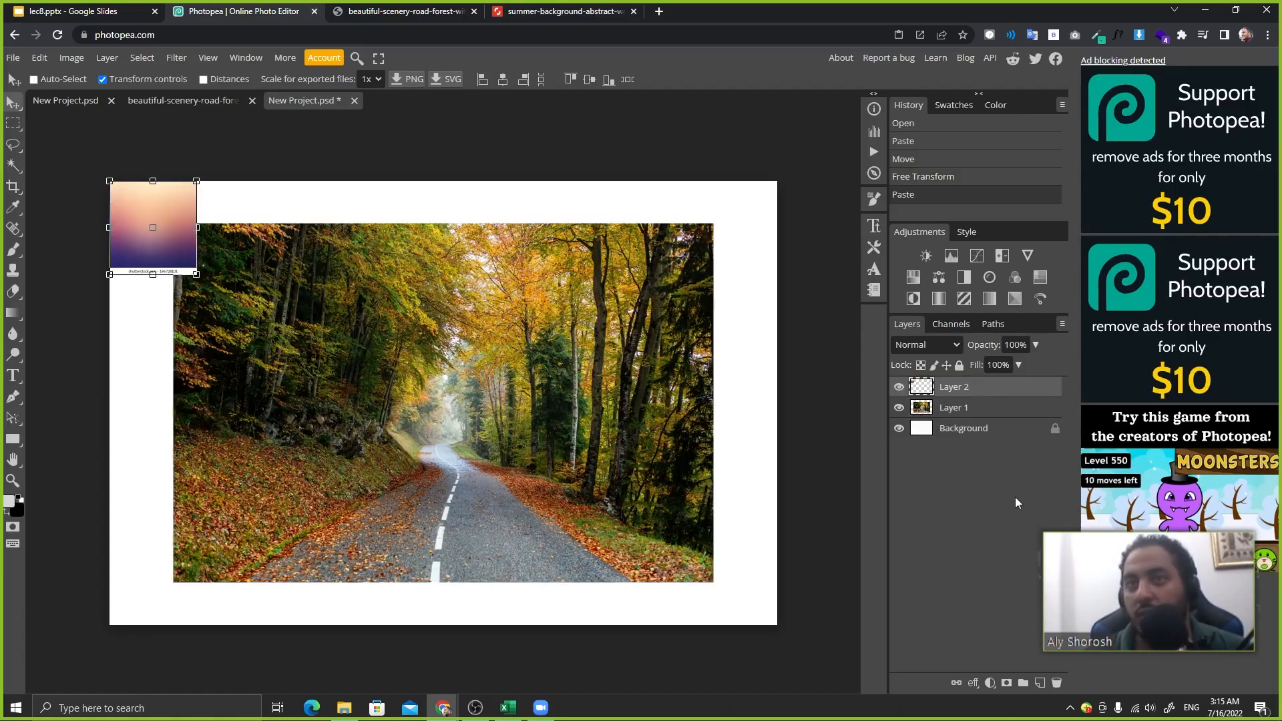
drag(196, 273, 788, 627)
drag(725, 599, 719, 467)
click(540, 83)
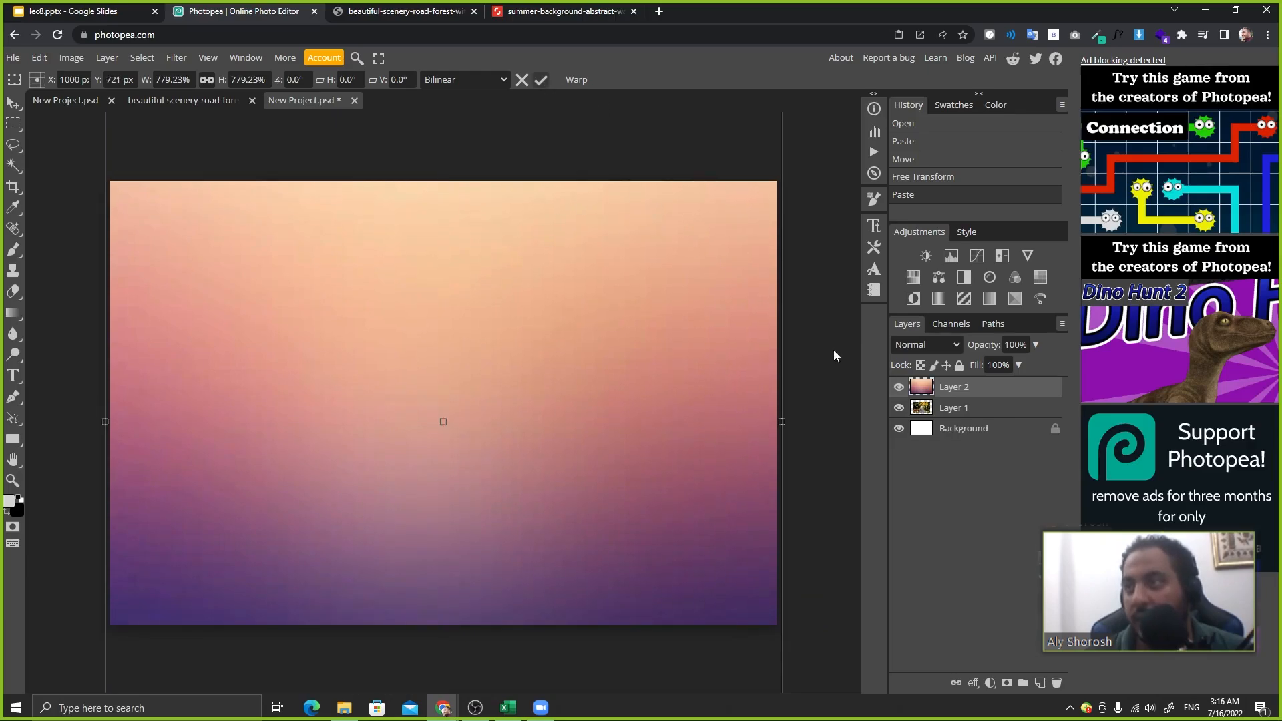
- Enlarge the Layer 1 road photo to about 125% so it fills the canvas, hiding Layer 2 only while resizing
click(898, 386)
click(914, 408)
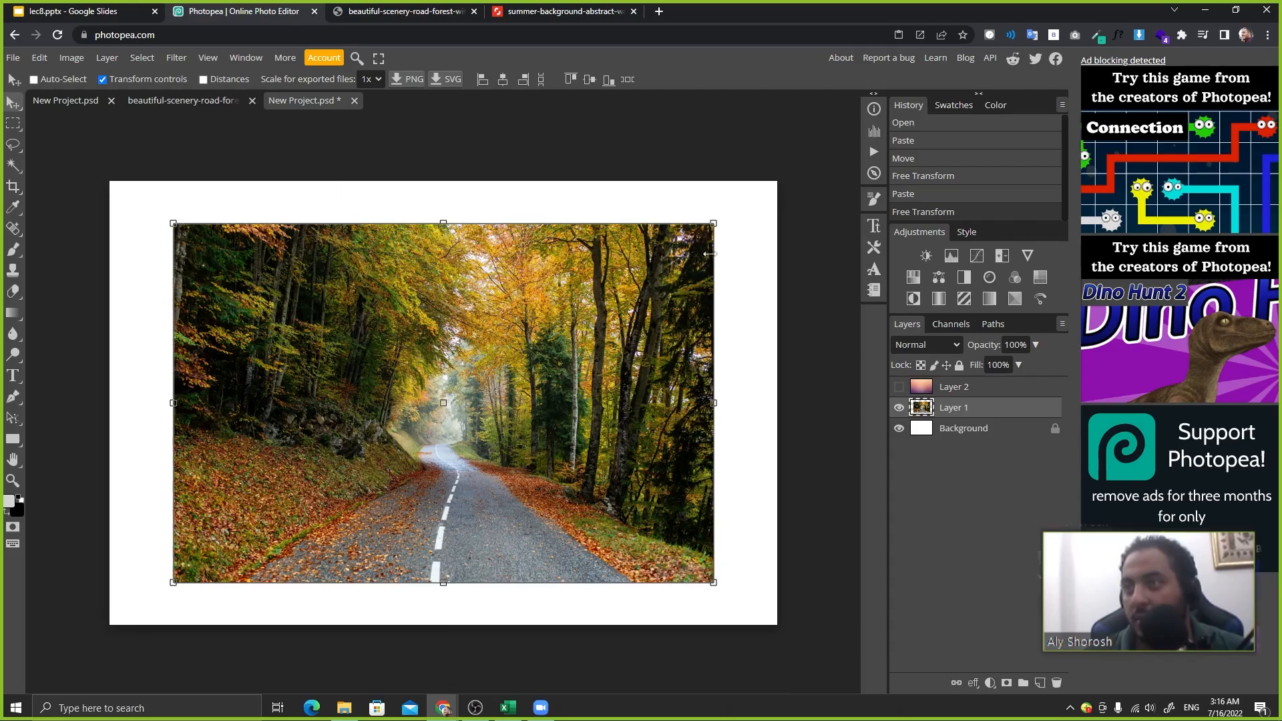
key(ctrl+t)
drag(713, 224, 784, 186)
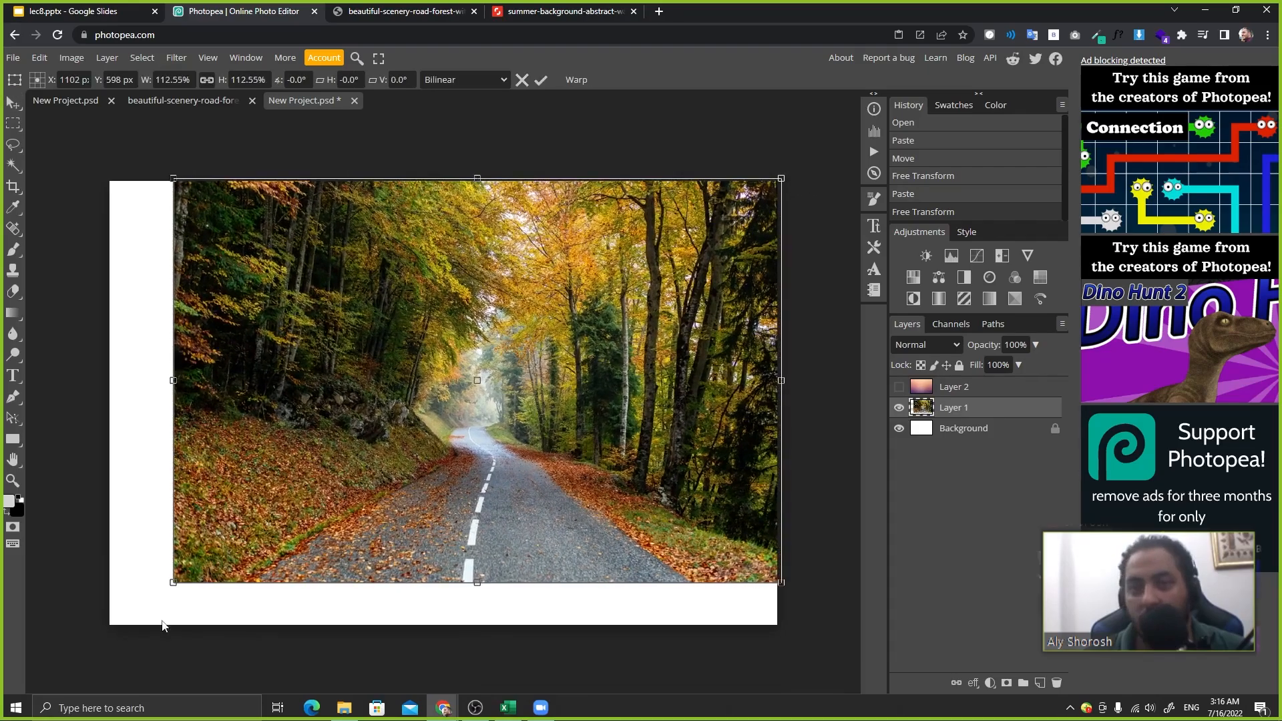
drag(174, 583, 105, 627)
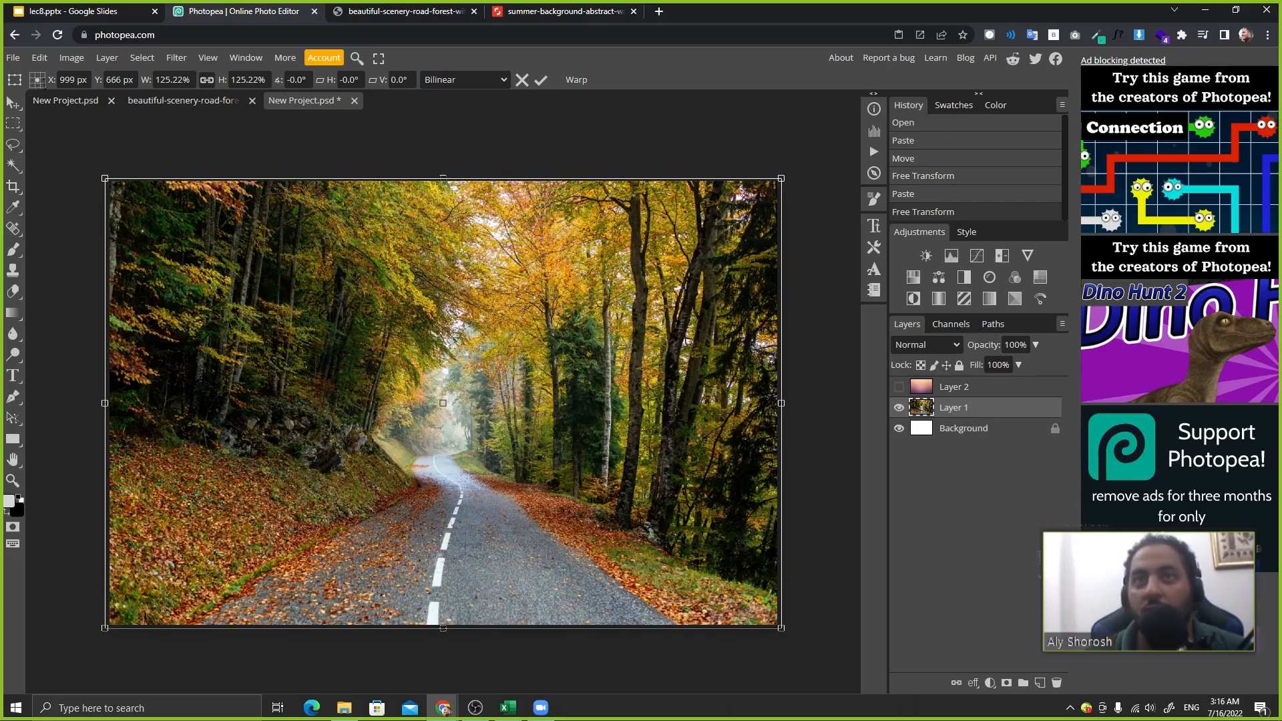
click(541, 80)
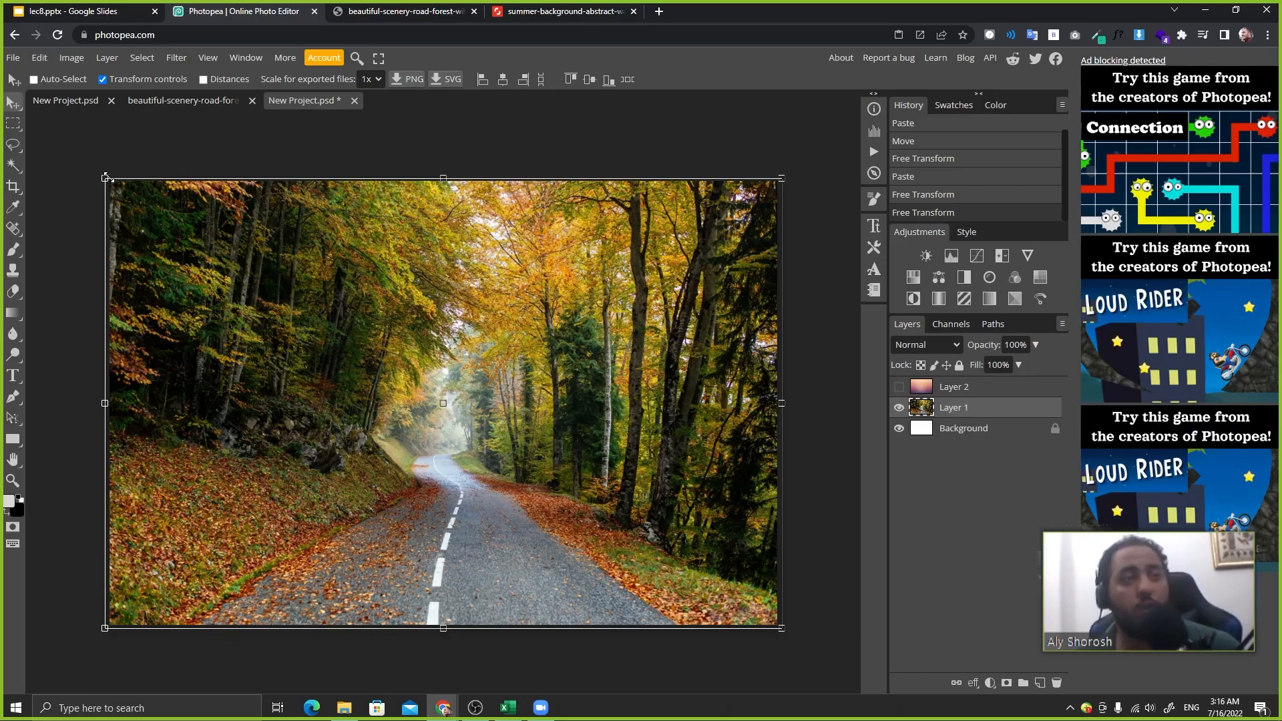
click(899, 386)
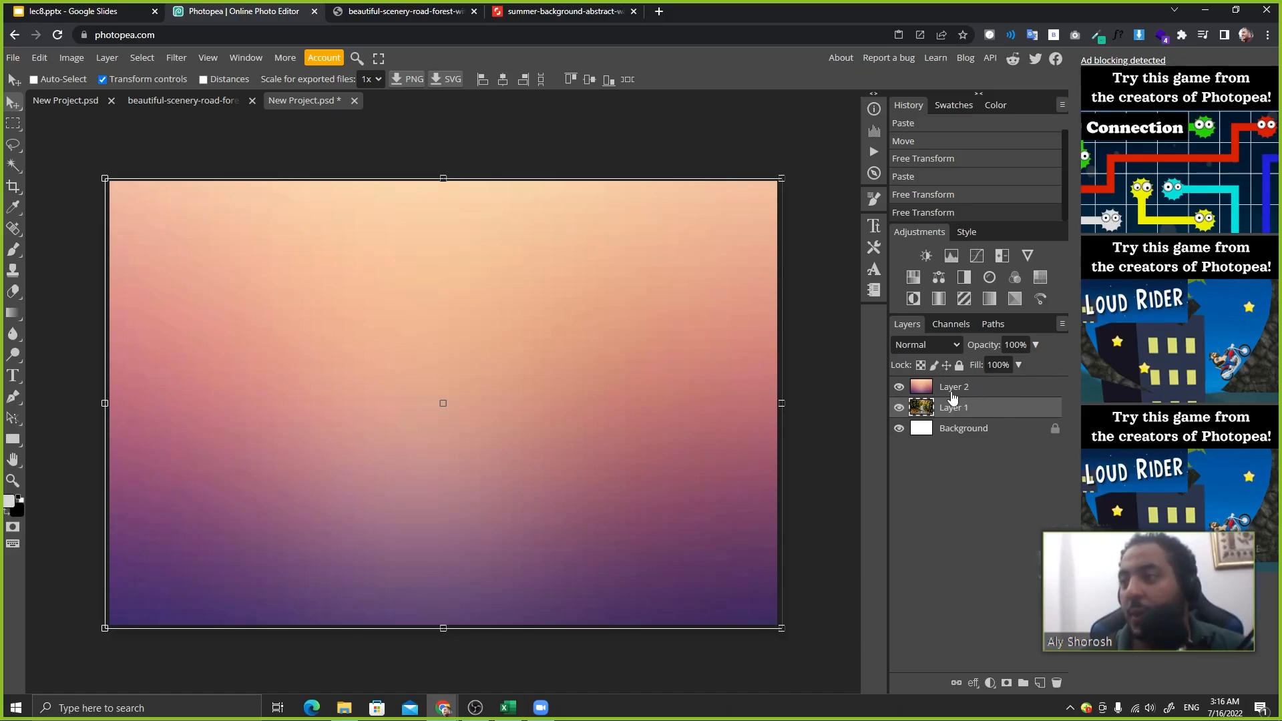
- Try the Multiply blend mode on Layer 2 in its Blending Options, closing the dialog without applying it
click(953, 393)
double_click(997, 394)
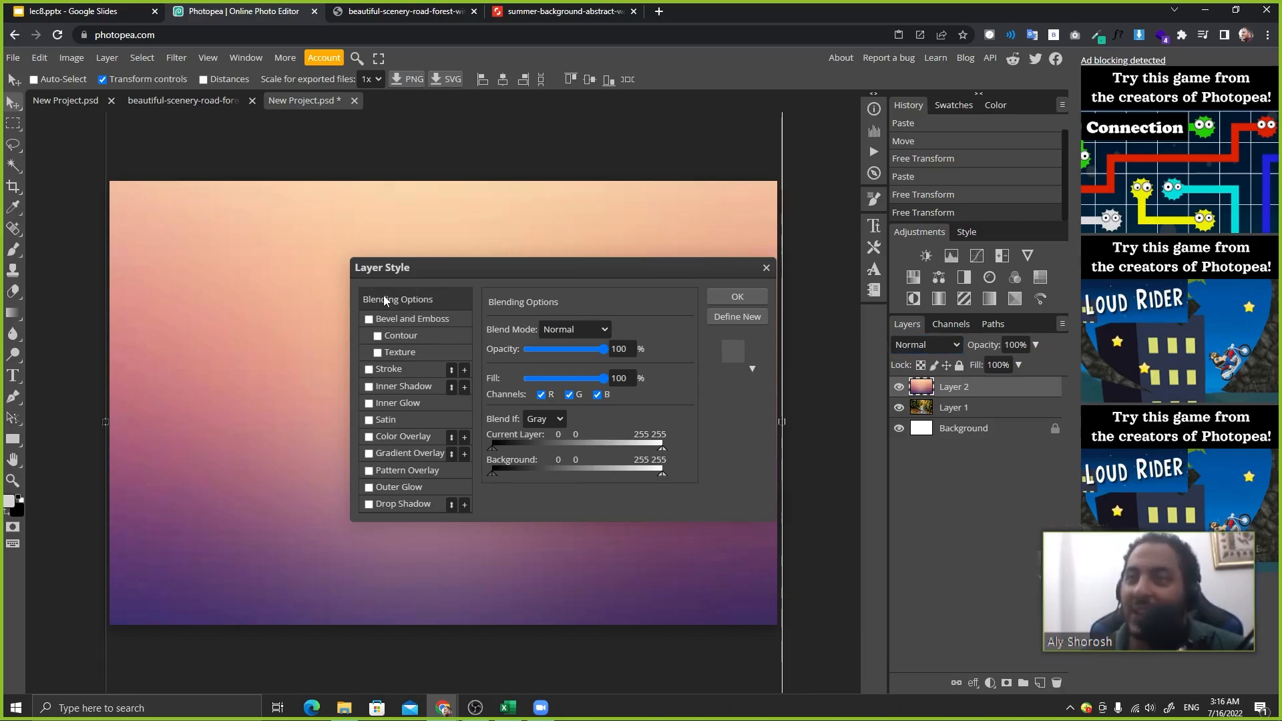
click(602, 331)
click(559, 395)
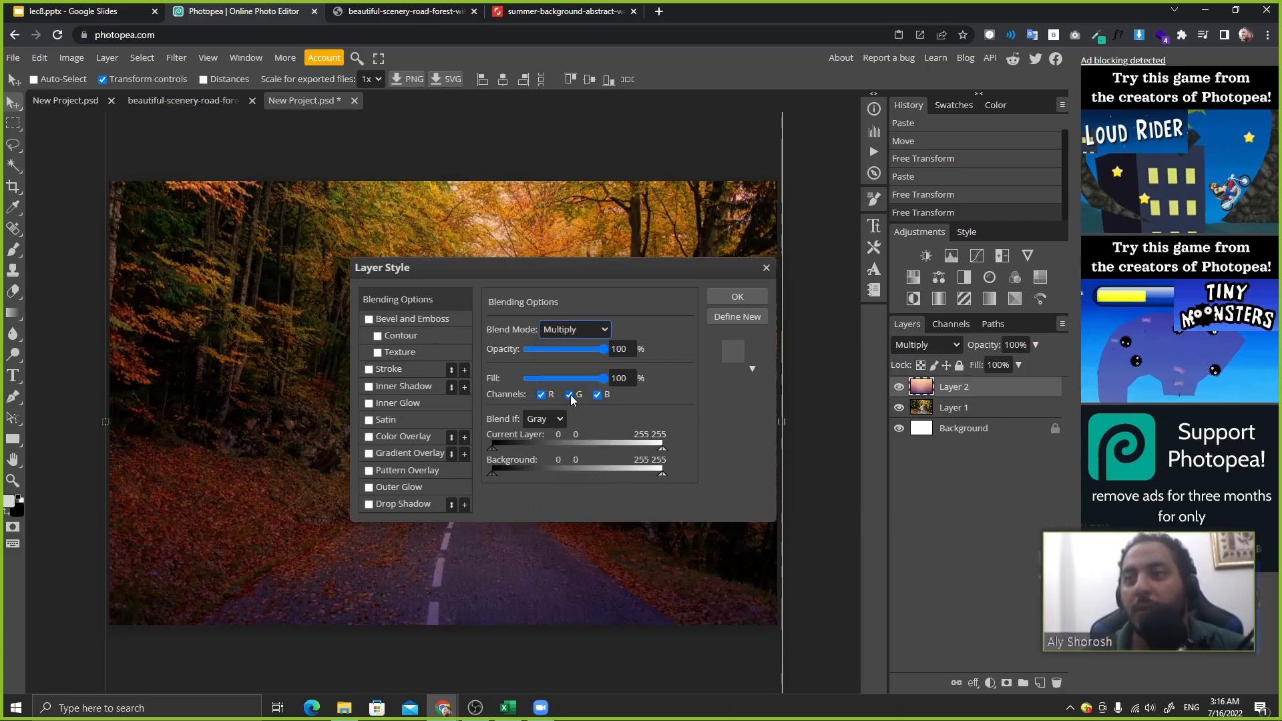
drag(521, 280, 387, 441)
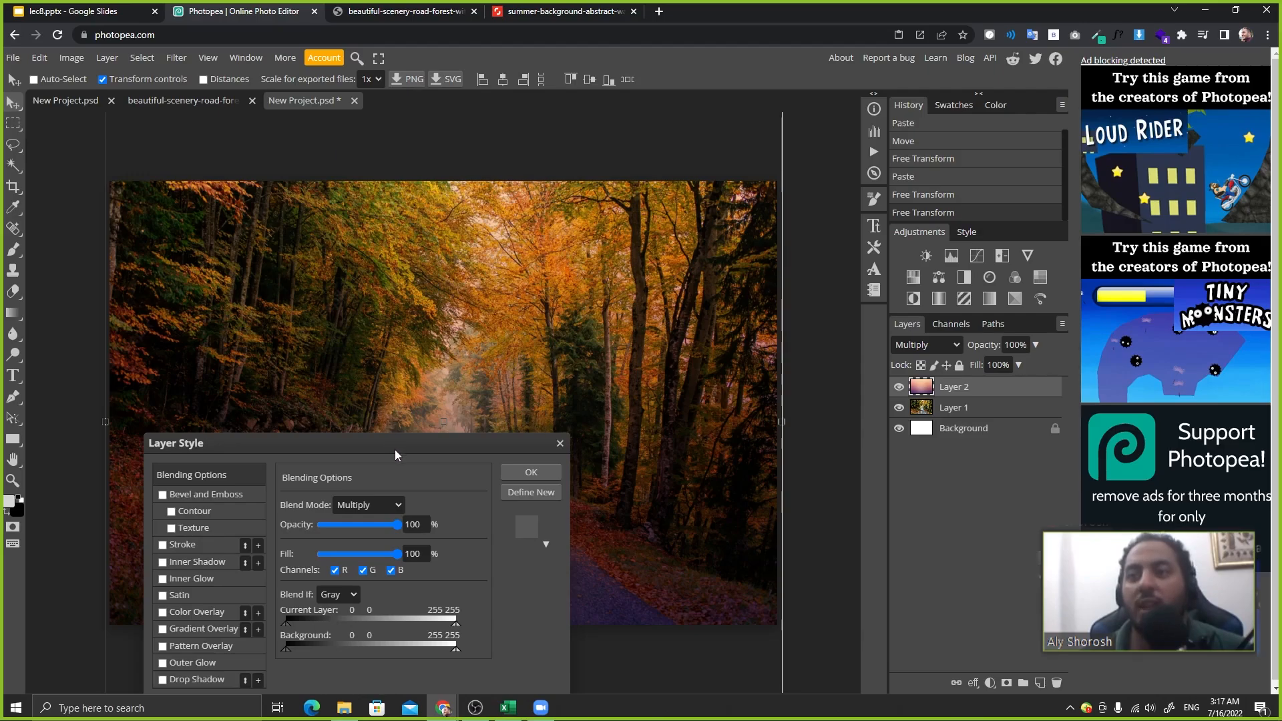
drag(395, 455, 514, 310)
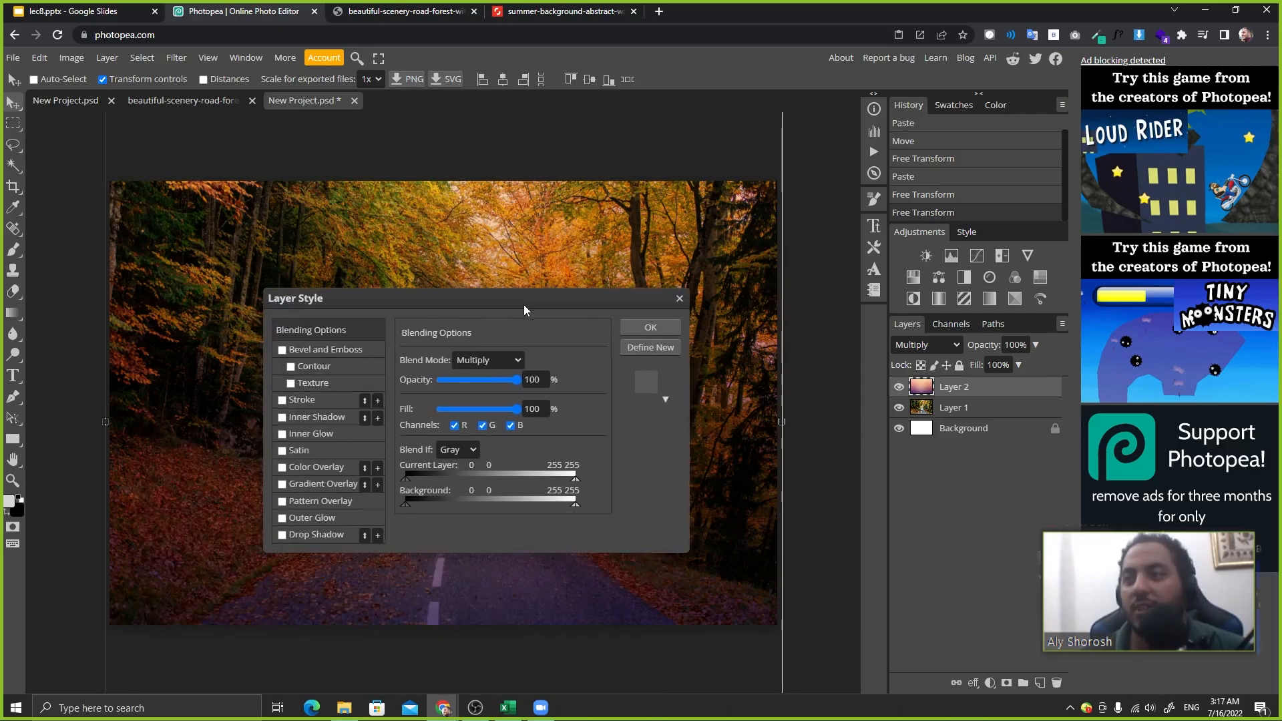
click(679, 298)
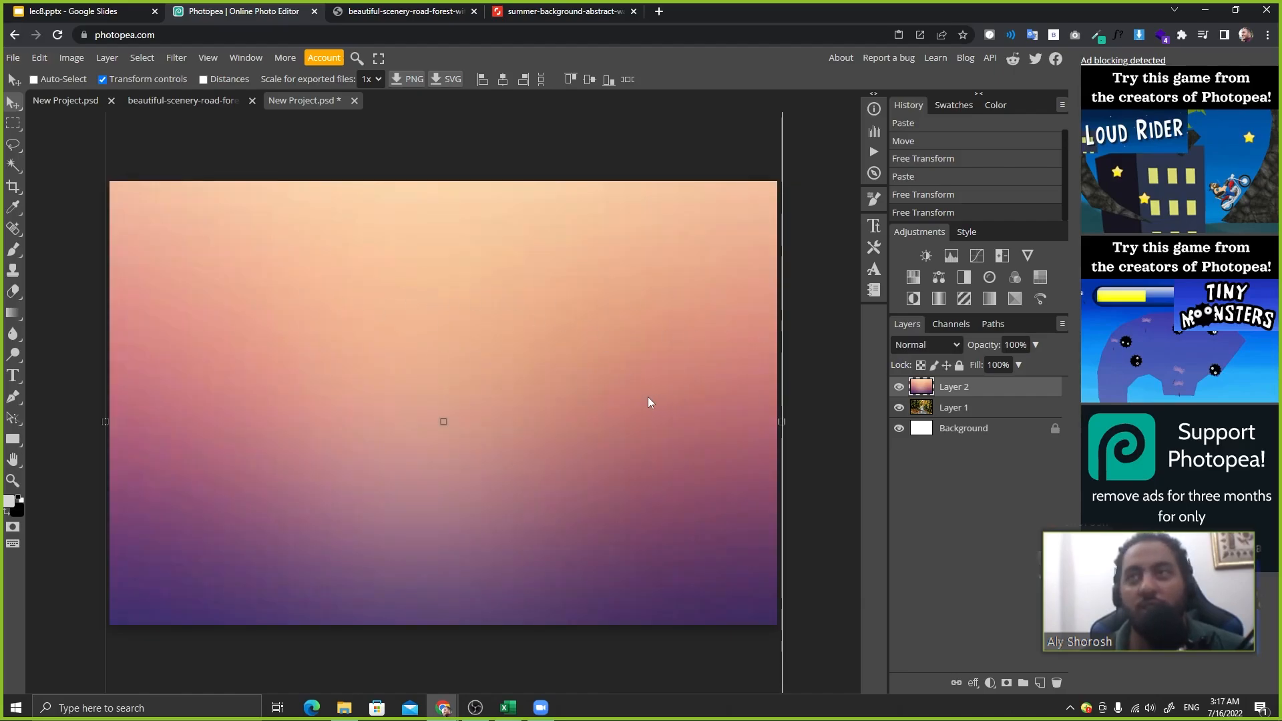
- Apply the Multiply blend mode to Layer 2 through its Blending Options
double_click(1007, 390)
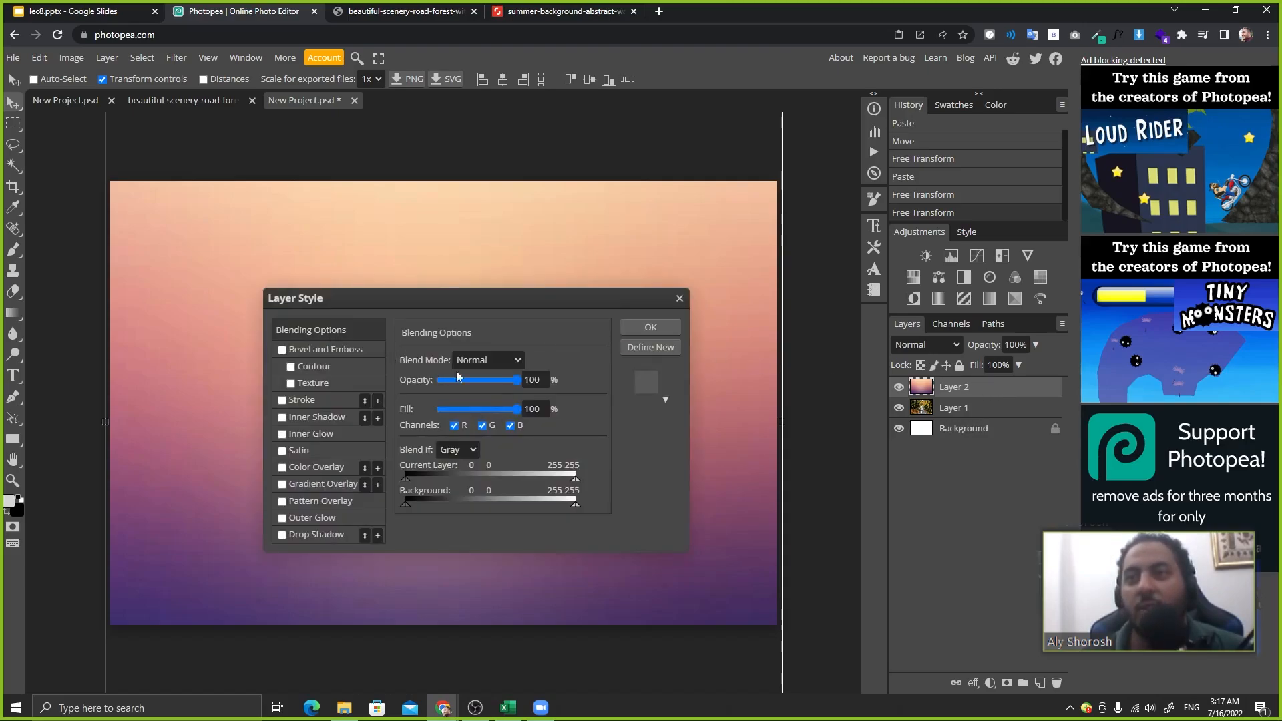
click(492, 364)
click(482, 421)
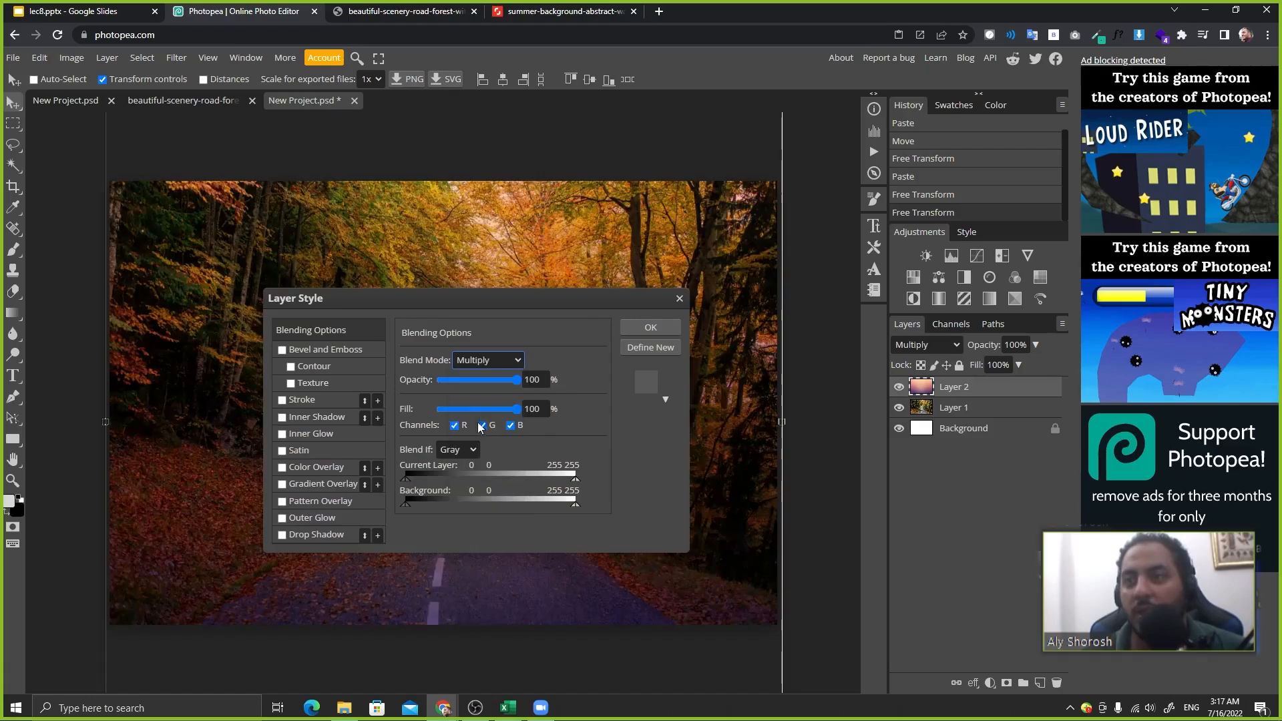
click(666, 327)
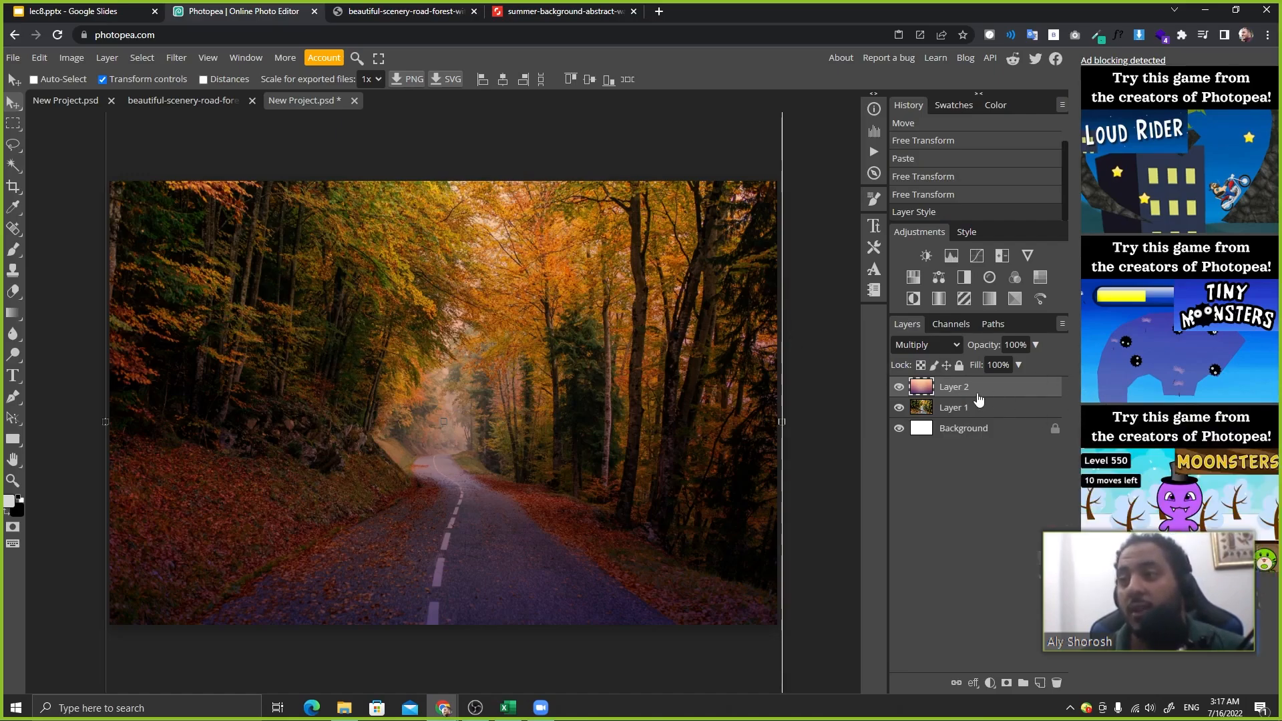
- Set Layer 2's blend mode back to Normal in its Blending Options and apply it
double_click(979, 398)
click(488, 360)
click(484, 400)
click(650, 327)
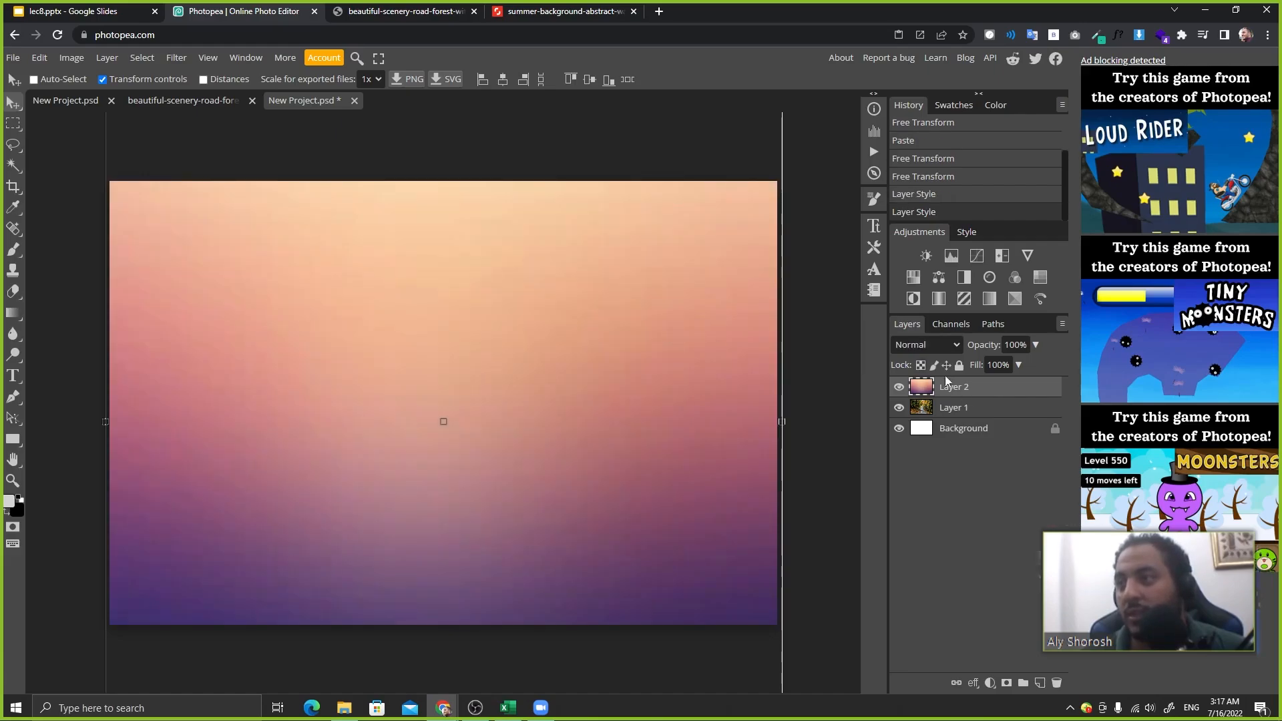
- Try Multiply, Screen and again Multiply as Layer 2's blend mode in its Blending Options
double_click(1003, 388)
click(467, 361)
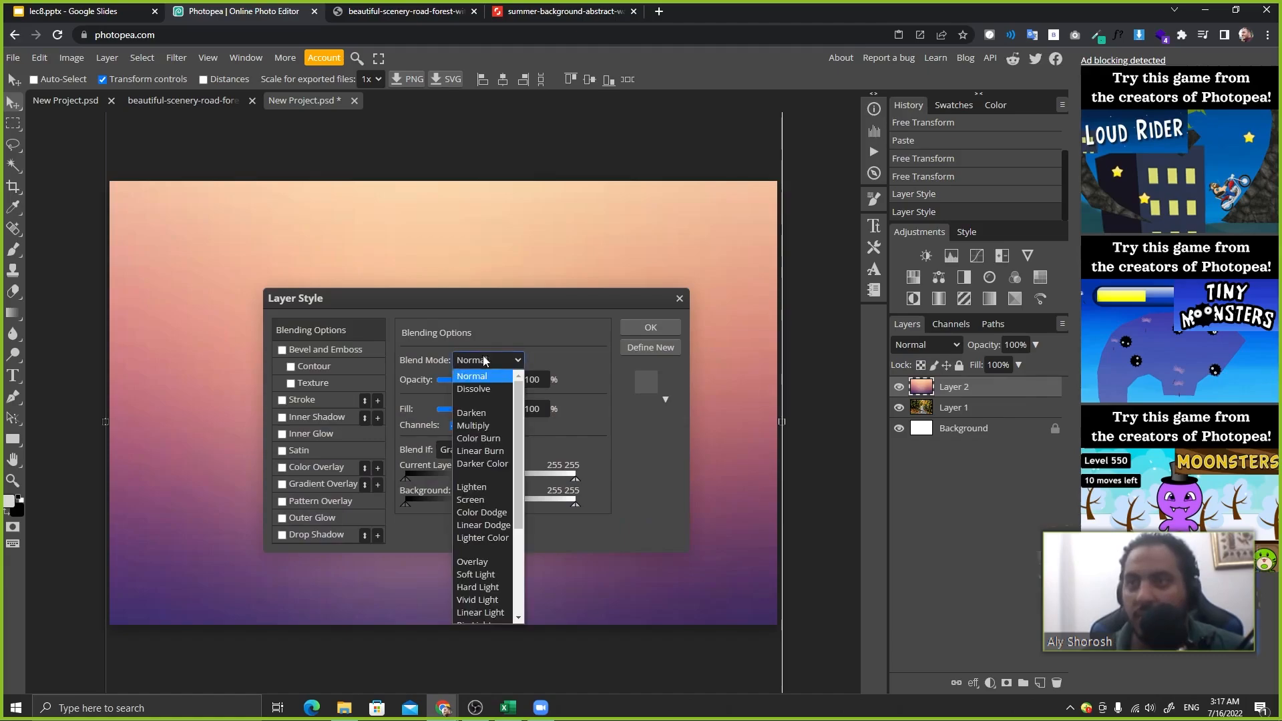
click(481, 430)
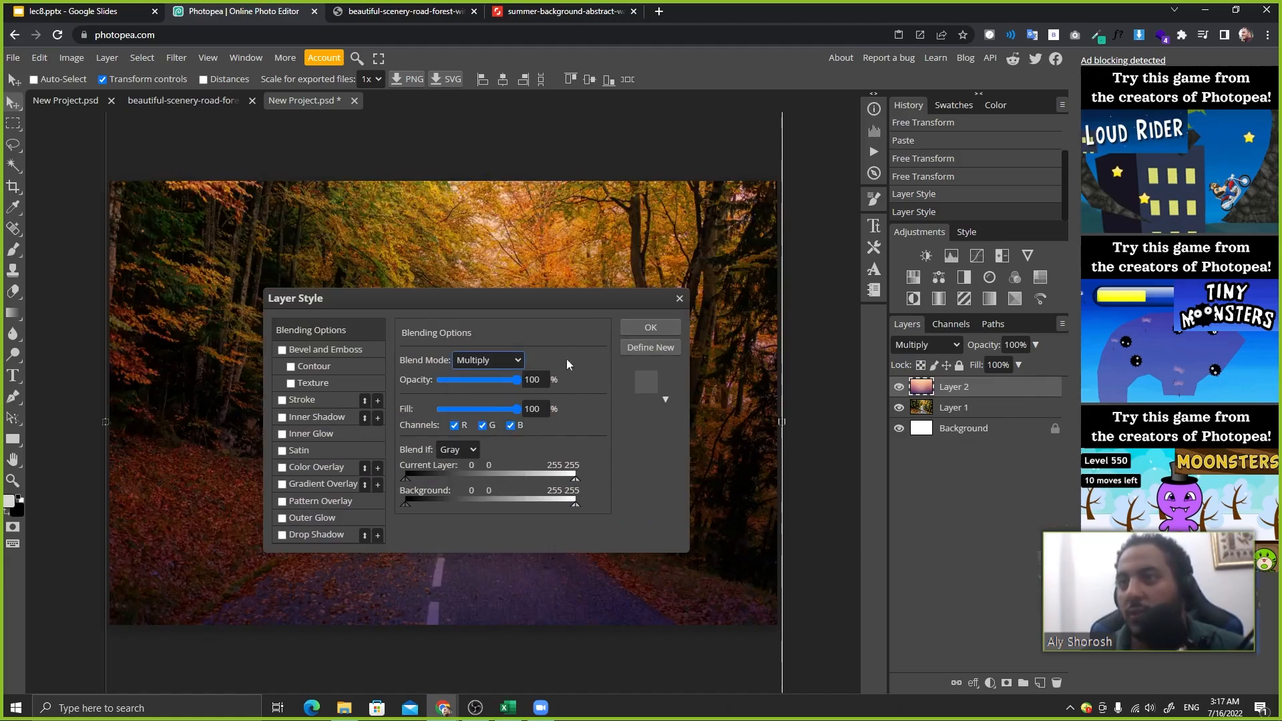
click(488, 360)
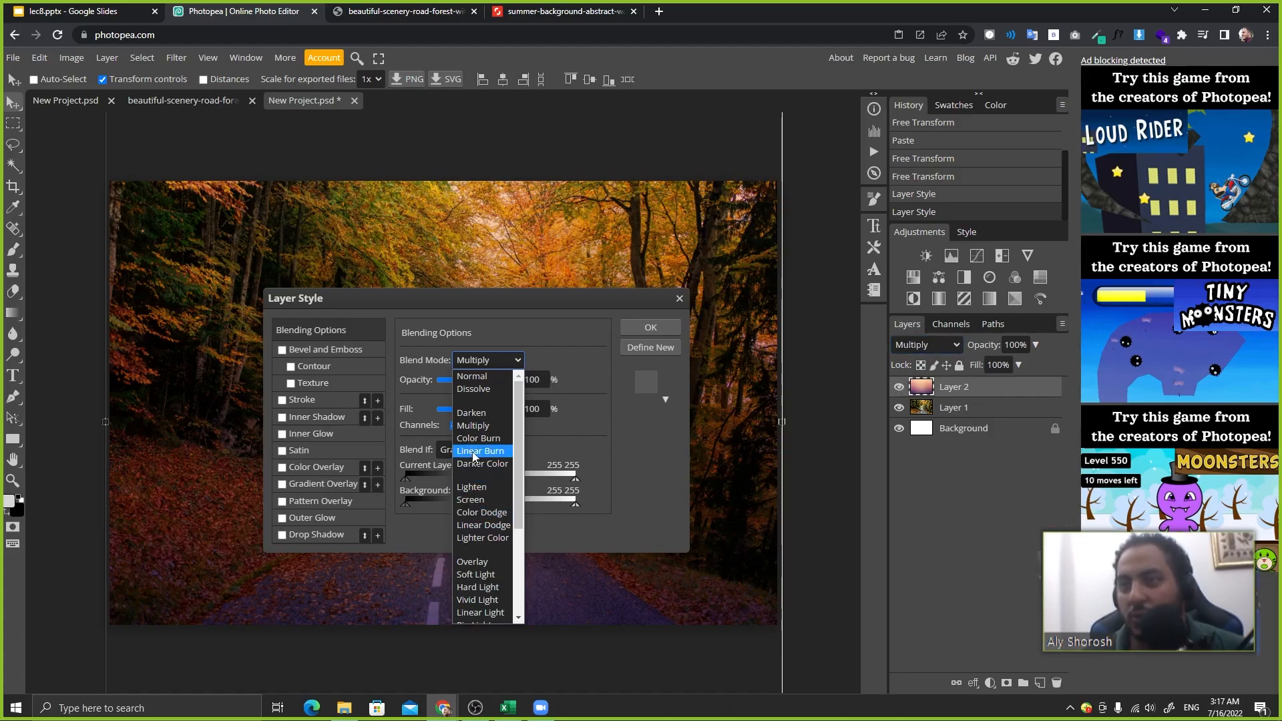
click(478, 500)
click(508, 361)
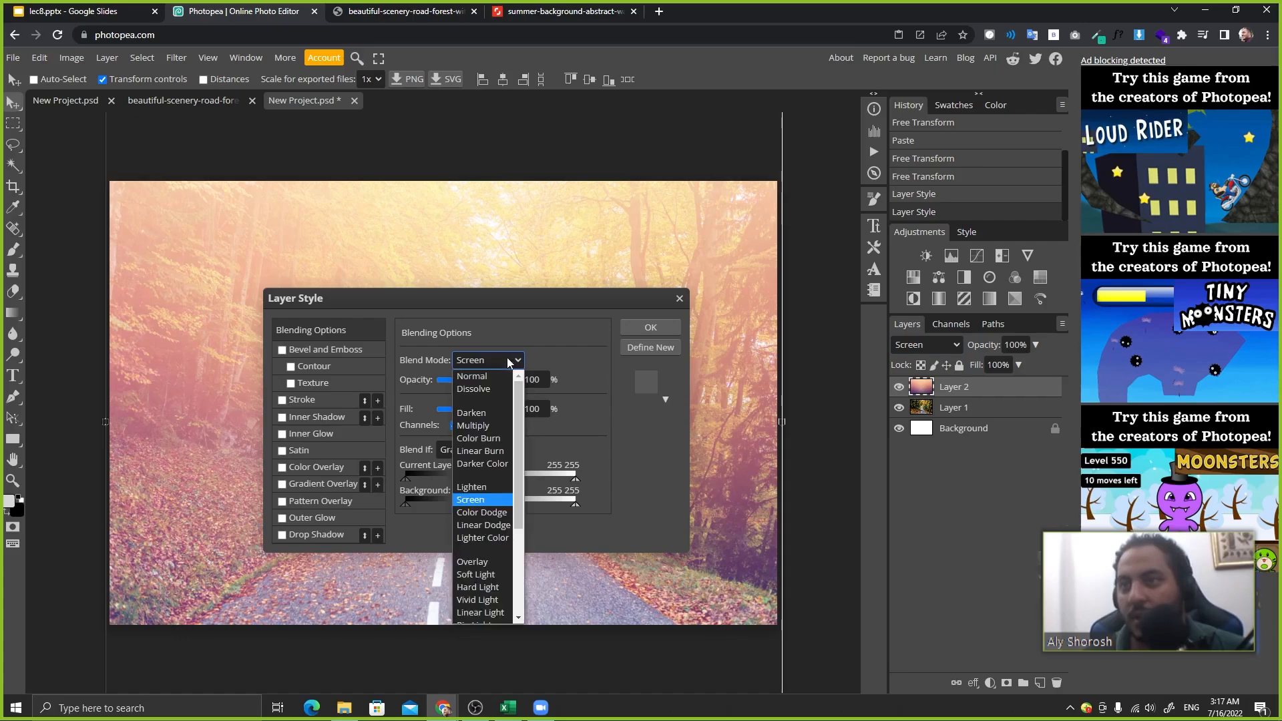
click(474, 425)
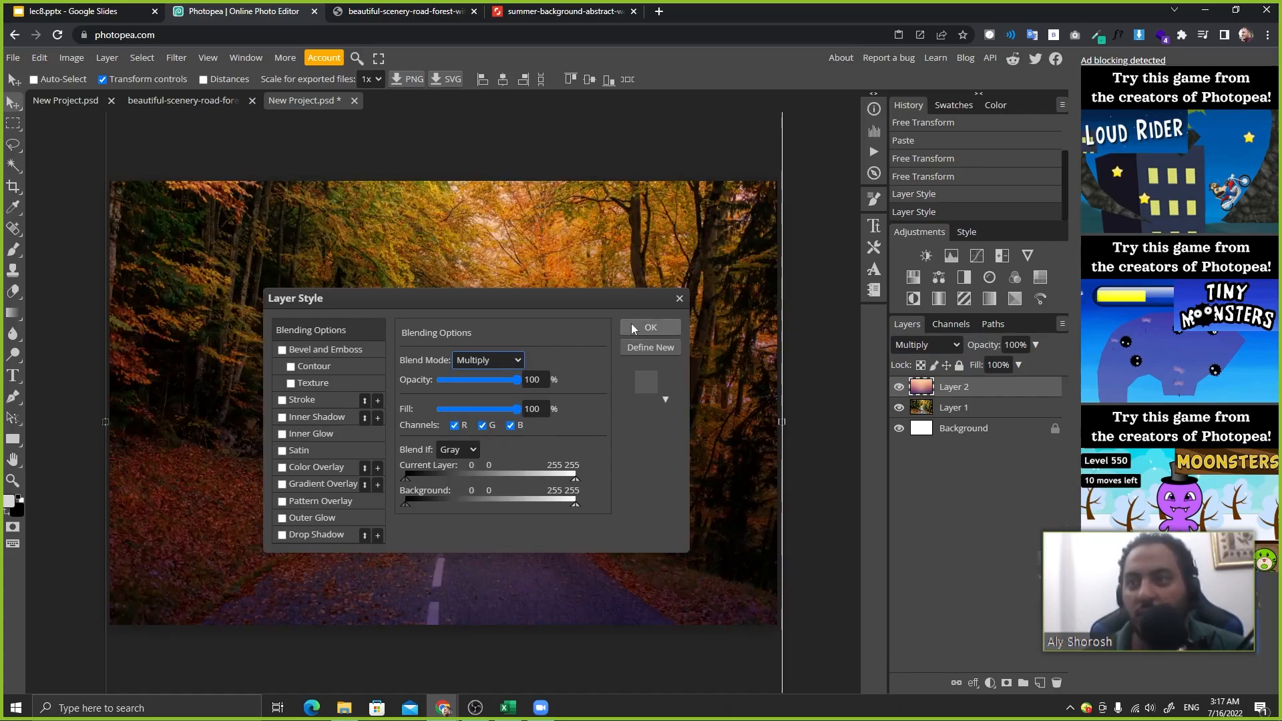
- Return Layer 2's blend mode to Normal, try its Opacity setting, and close the Layer Style dialog without applying it
drag(584, 306, 932, 351)
click(804, 410)
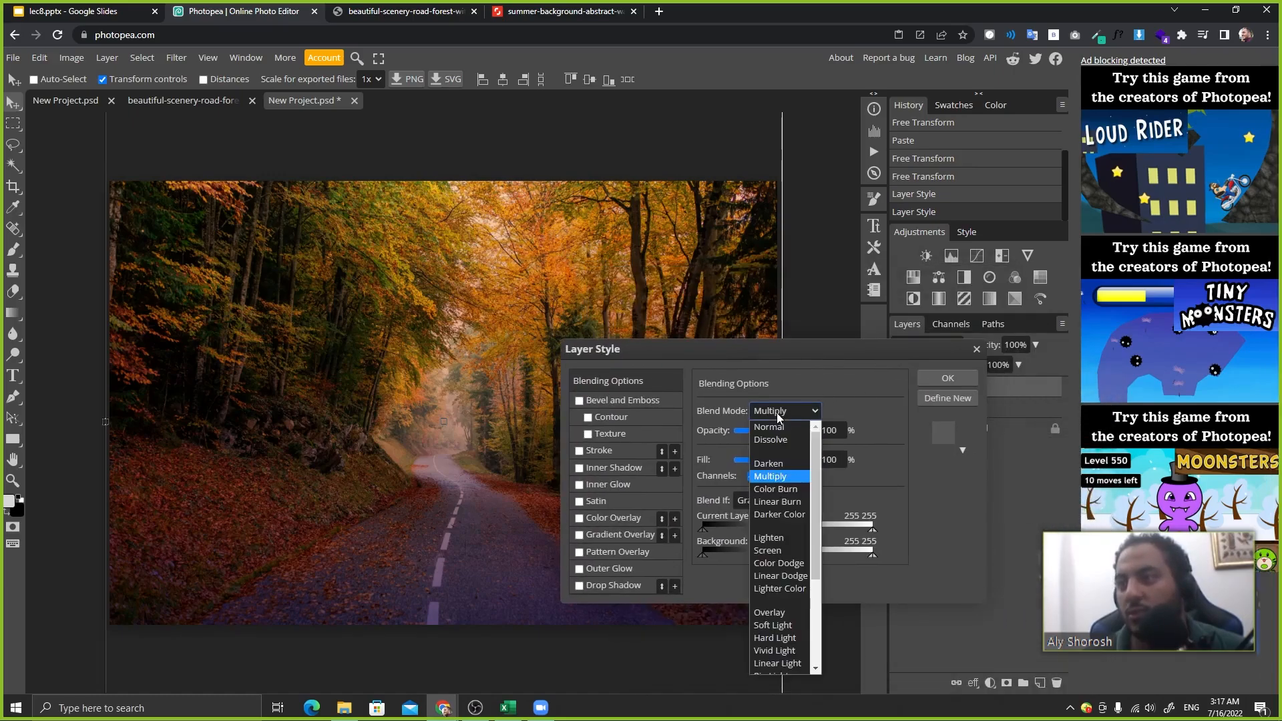
click(774, 426)
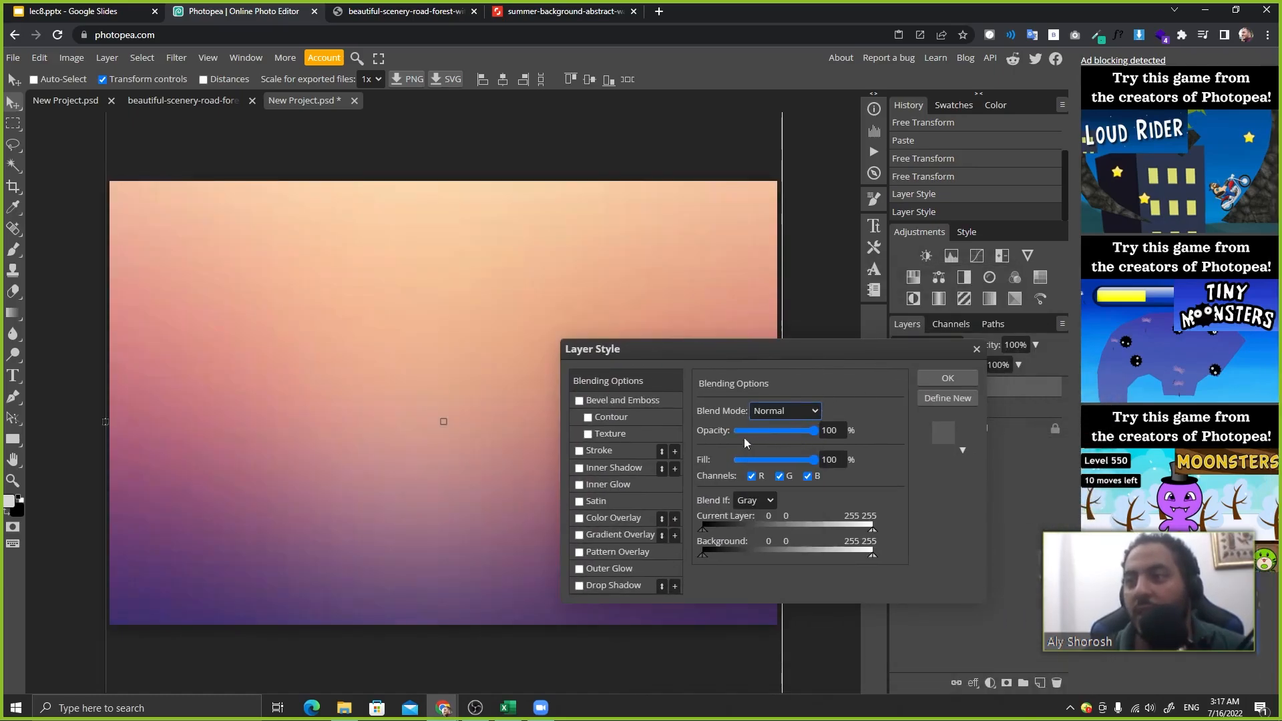
drag(830, 351, 743, 376)
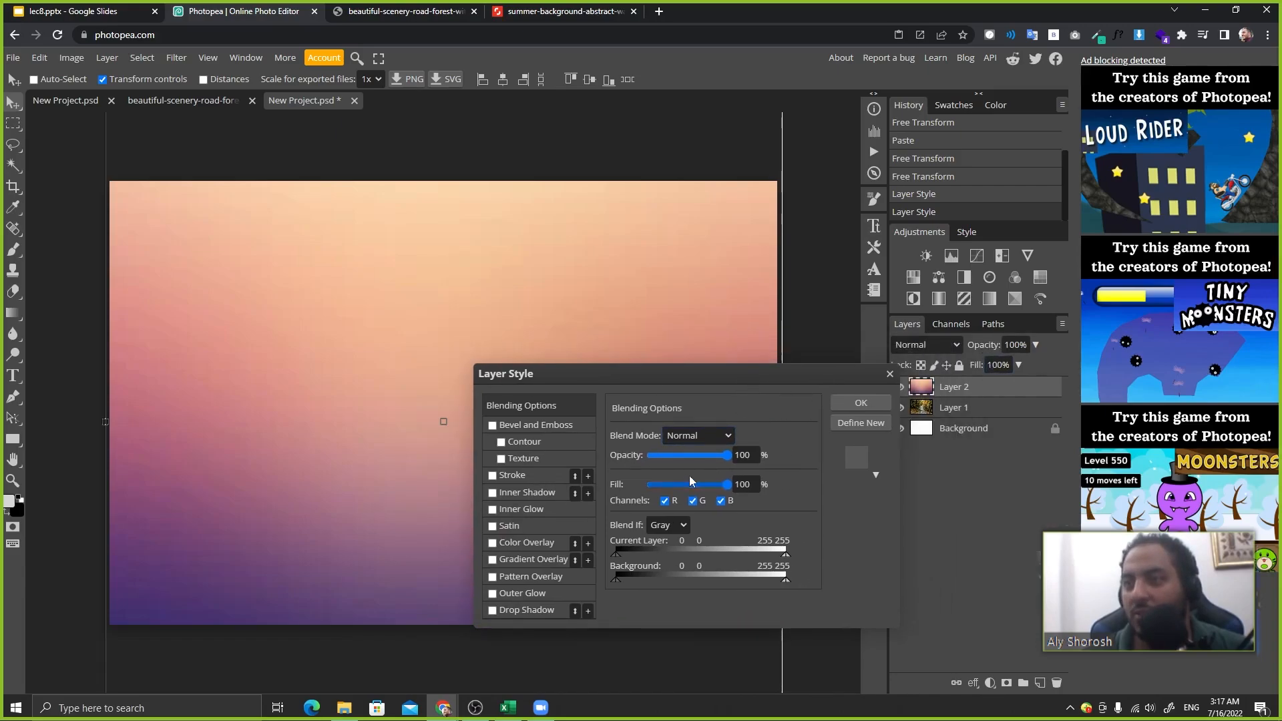
drag(725, 459, 789, 492)
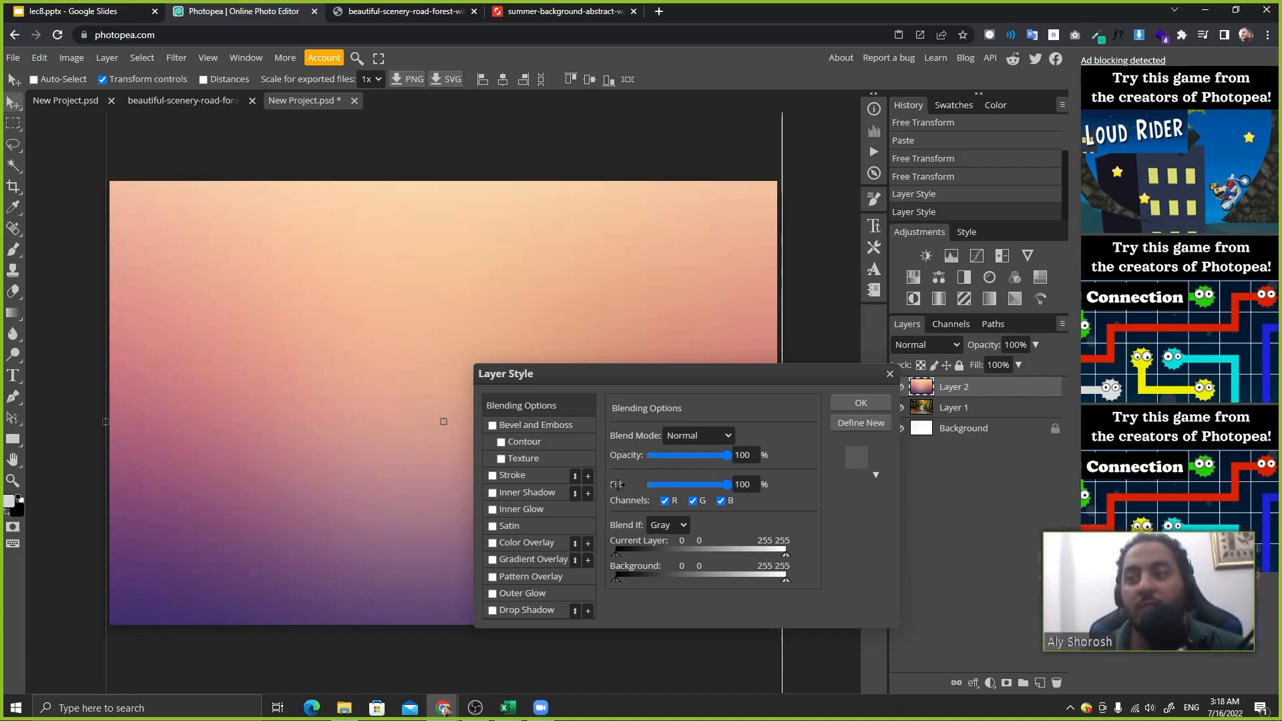
drag(727, 455, 788, 500)
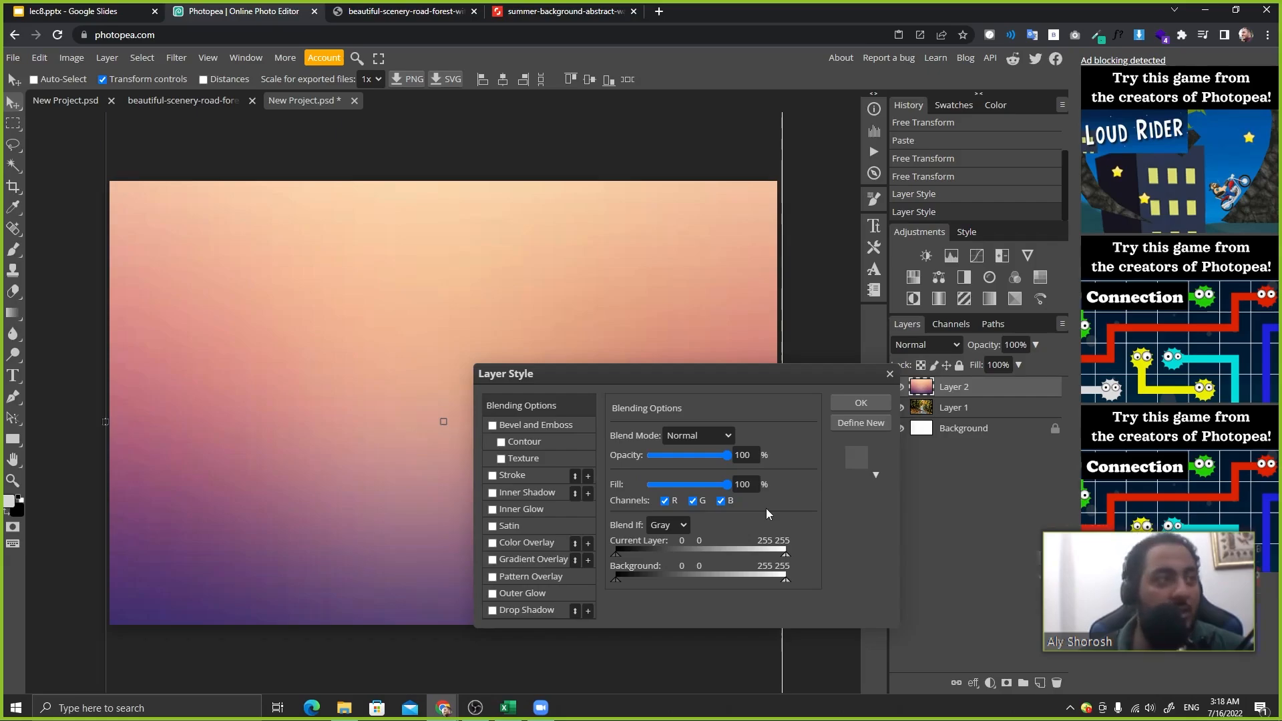
click(889, 374)
- Switch to the lec8 presentation in Google Slides and show the Image Channels slide
click(102, 8)
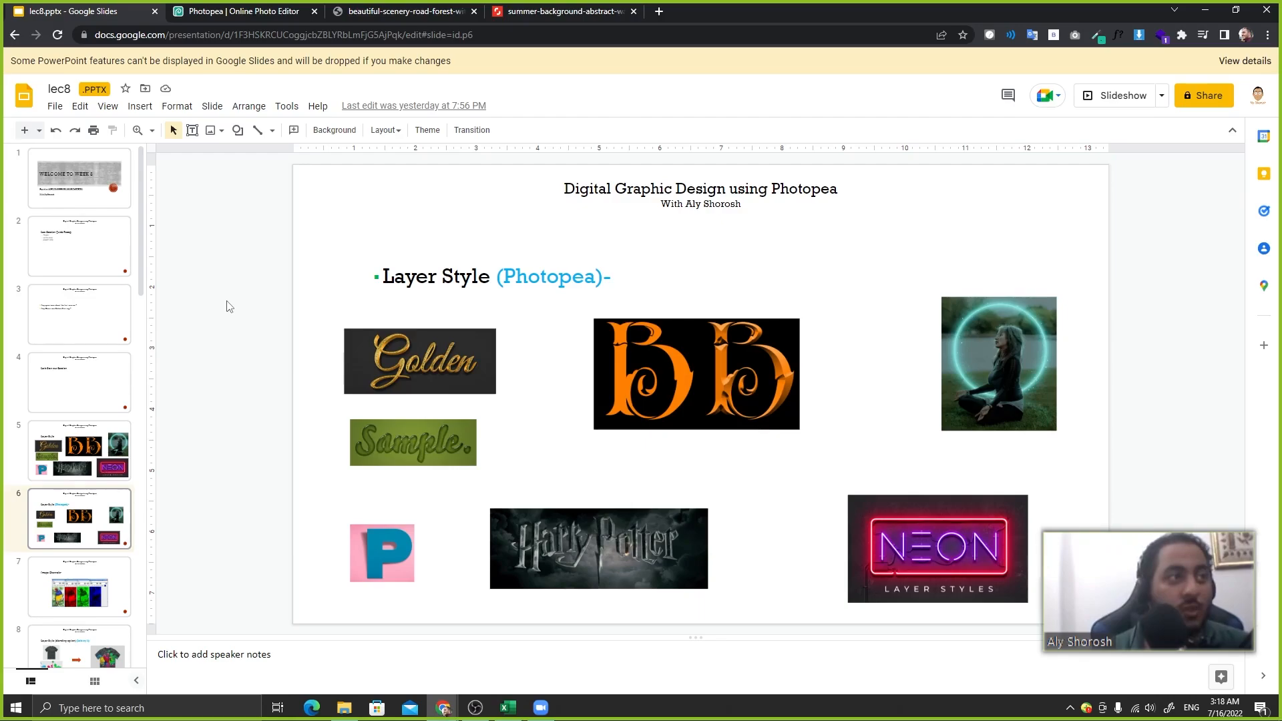
key(Down)
key(Up)
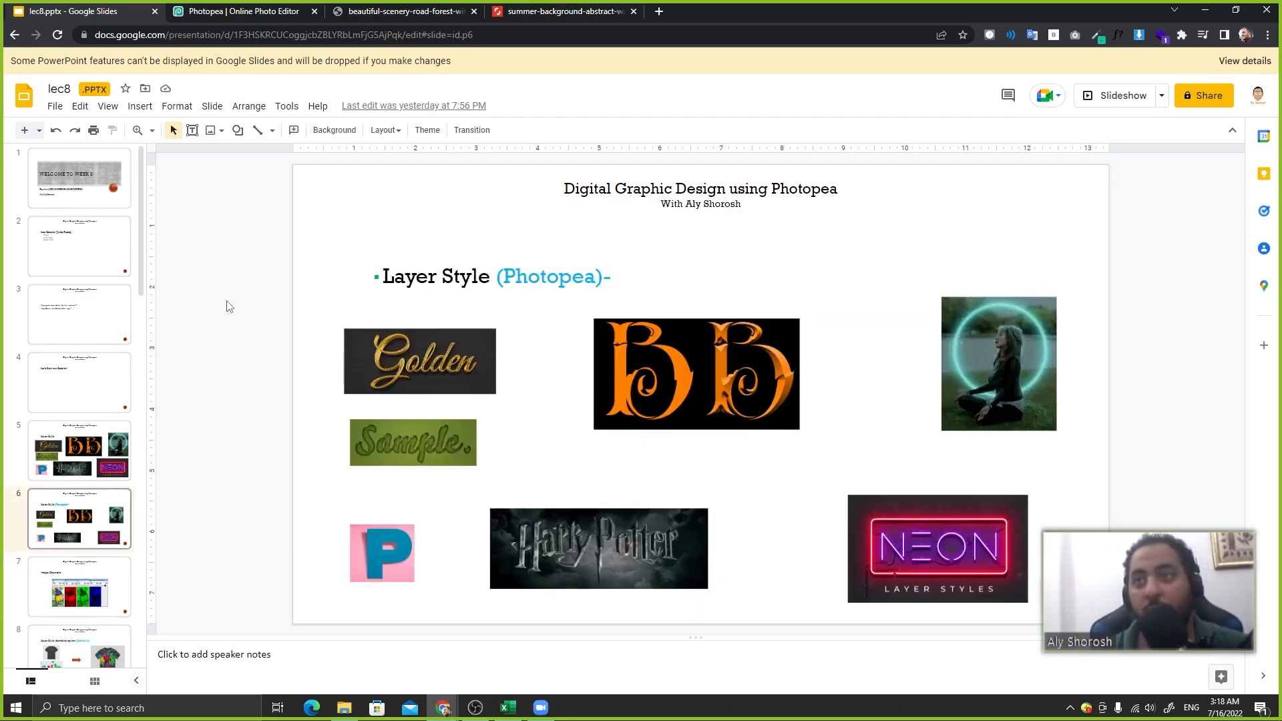
key(Down)
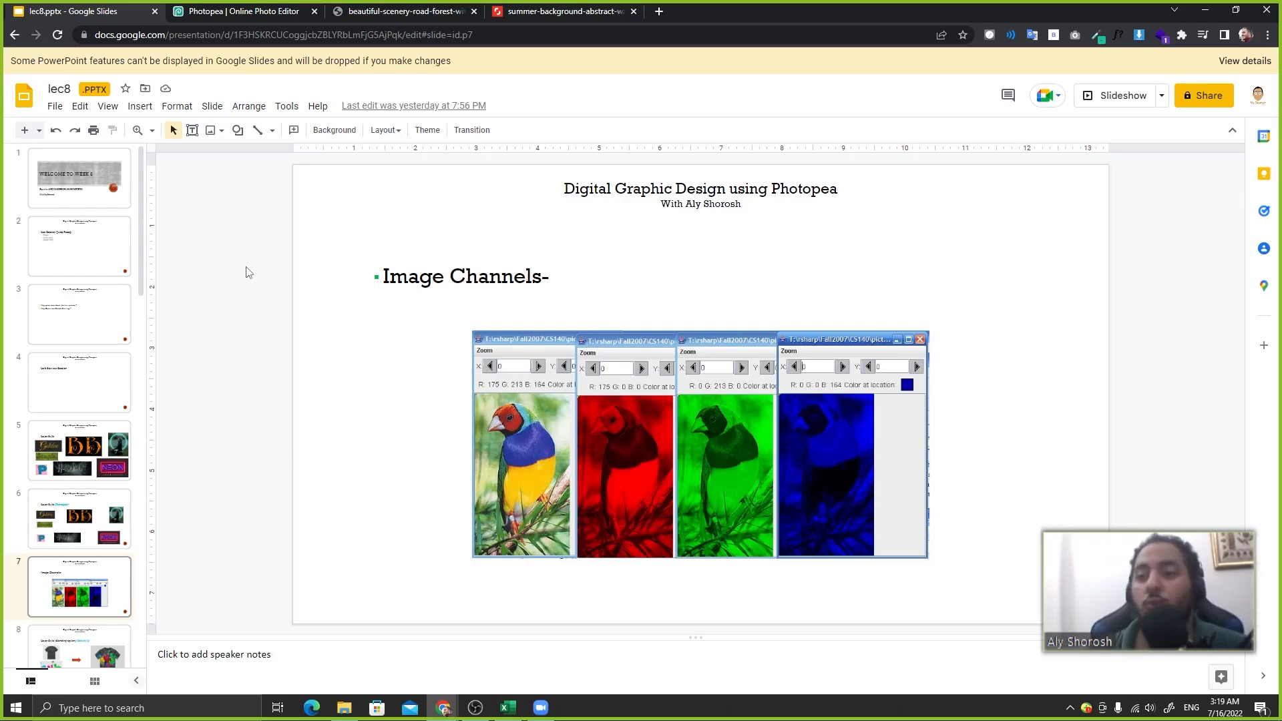
- Switch back to the Photopea project, hide Layer 2 and duplicate the Layer 1 road photo three times
click(269, 10)
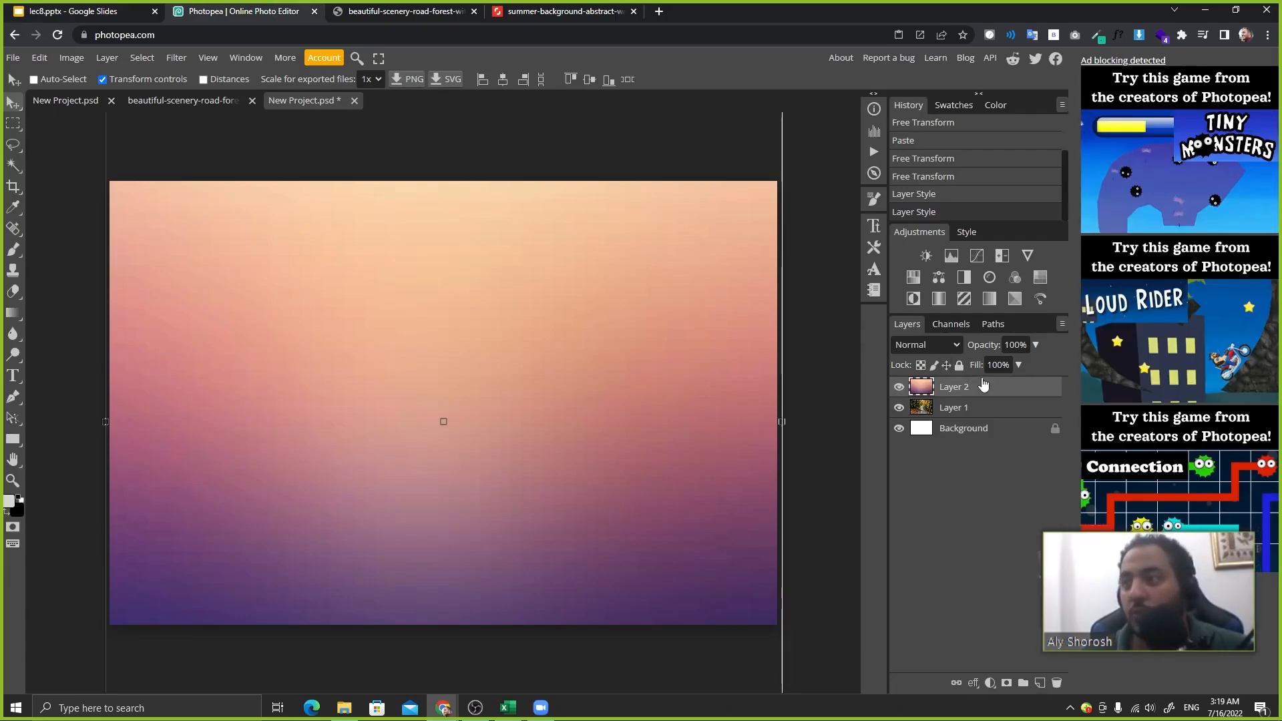
click(899, 386)
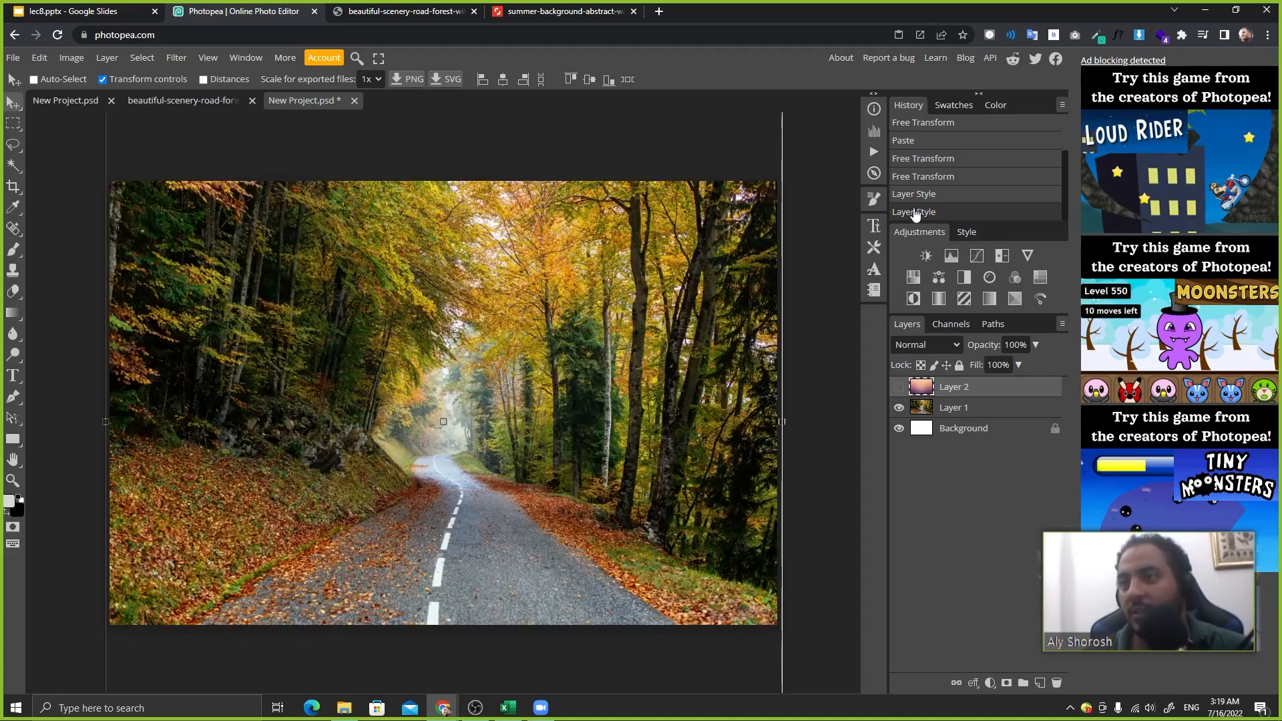
click(1002, 414)
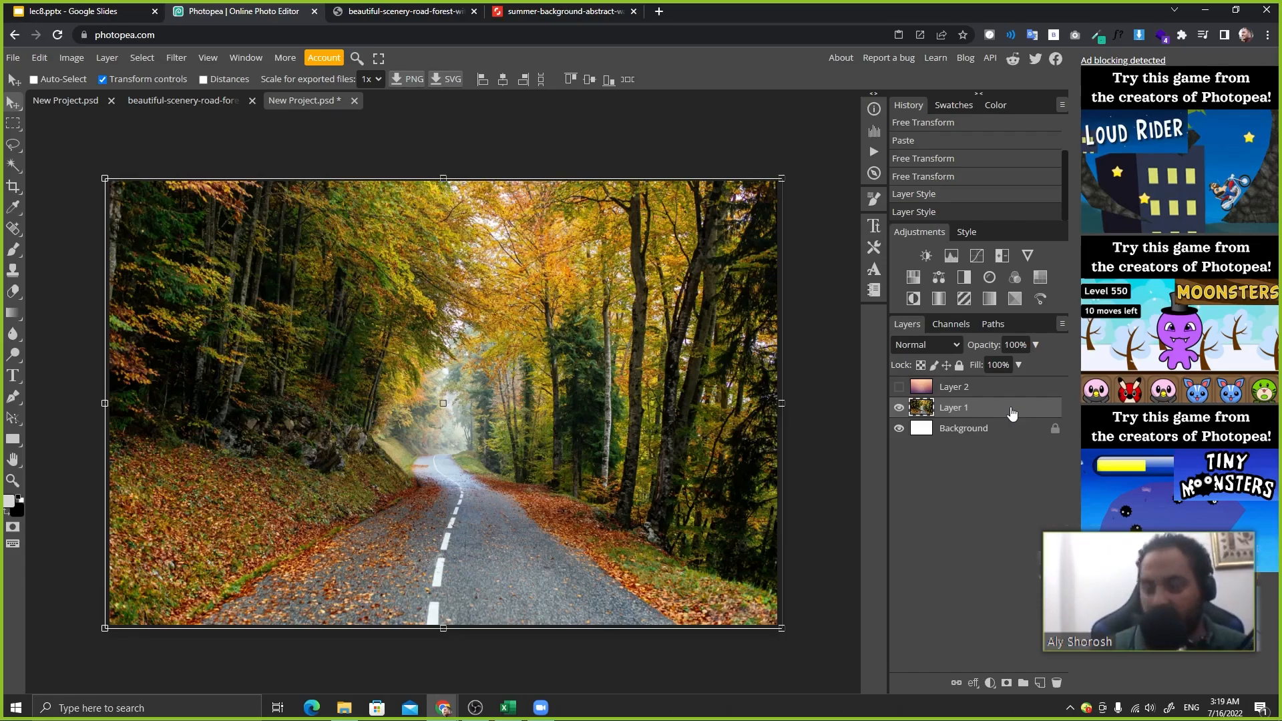
key(ctrl)
key(ctrl+j)
key(ctrl+j)
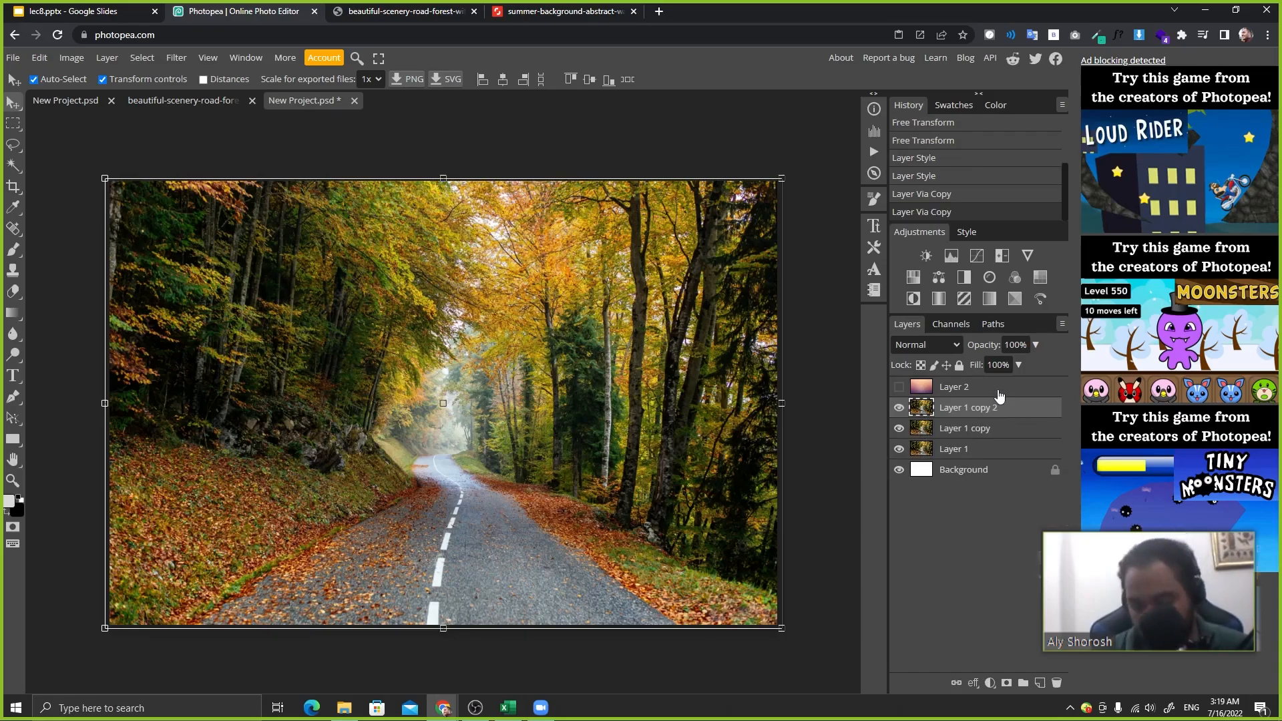
key(ctrl+j)
- Hide Layer 1, Layer 1 copy and Layer 1 copy 2, keeping Layer 1 copy 3 shown above the Background
click(899, 470)
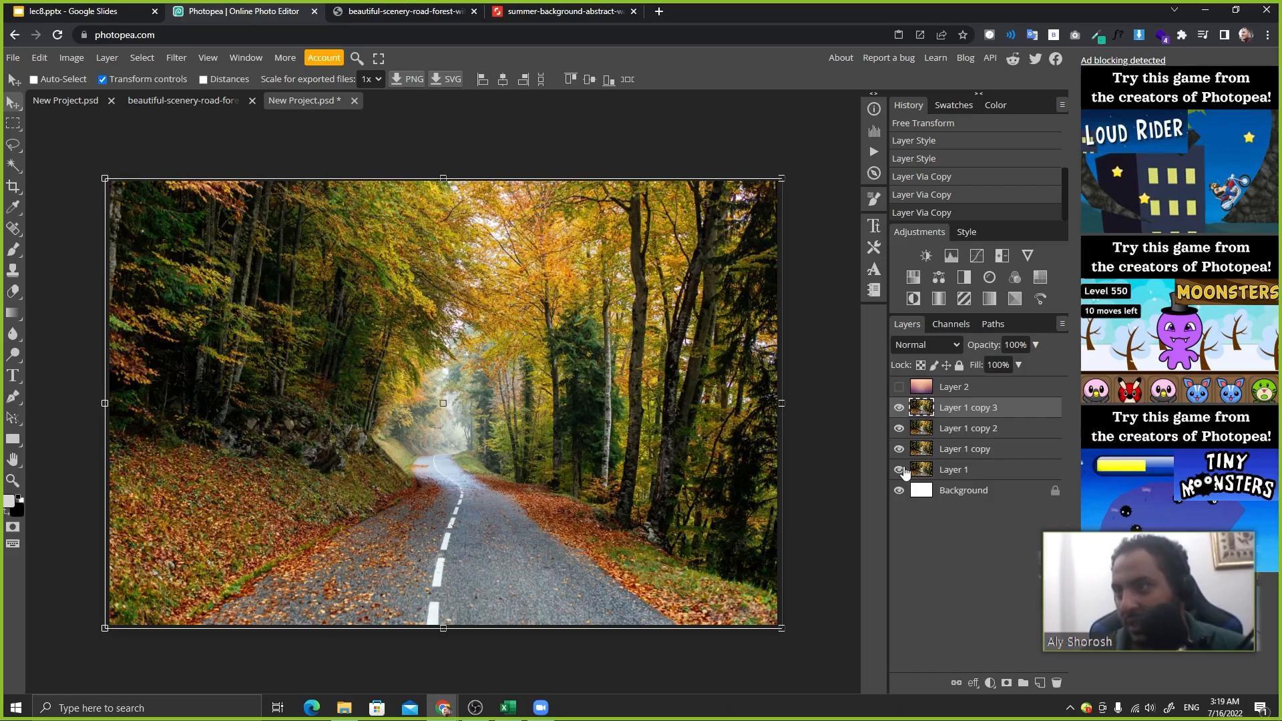
double_click(1025, 407)
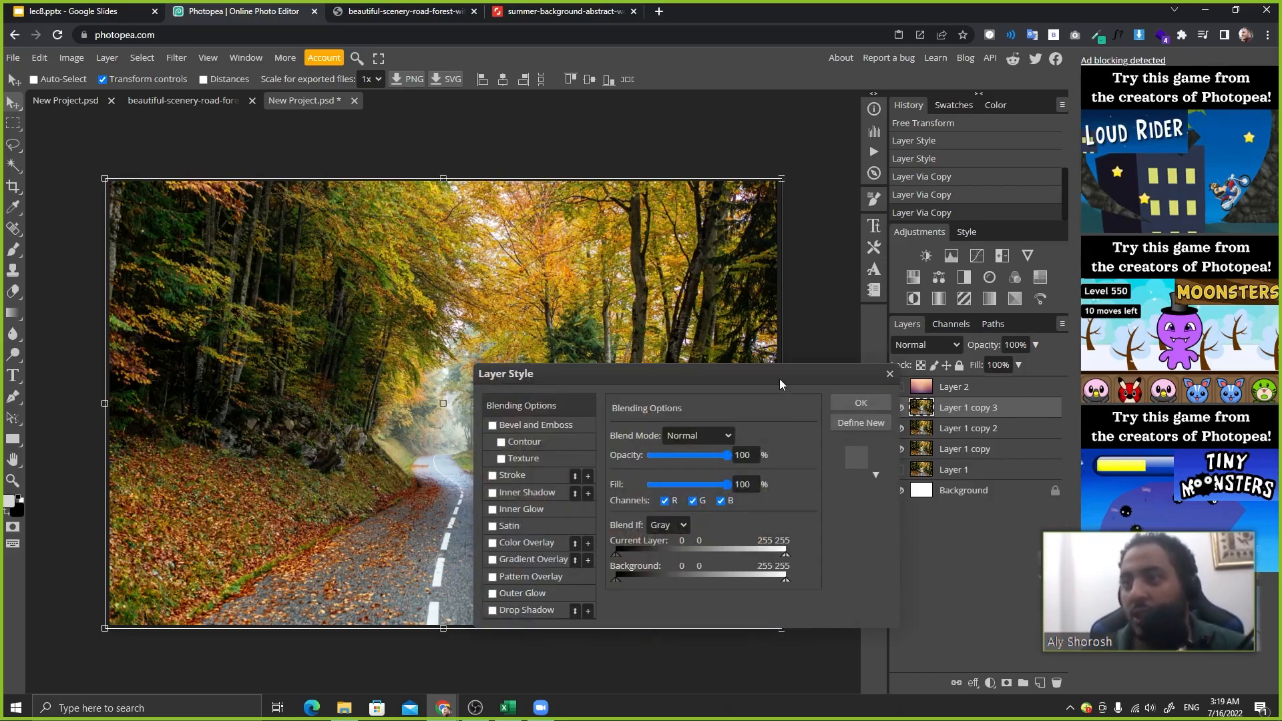
click(889, 373)
click(901, 428)
click(901, 448)
- Turn off the green channel in the Blending Options of Layer 1 copy 3, keeping the dialog clear of the photo
double_click(1032, 410)
drag(692, 378, 690, 302)
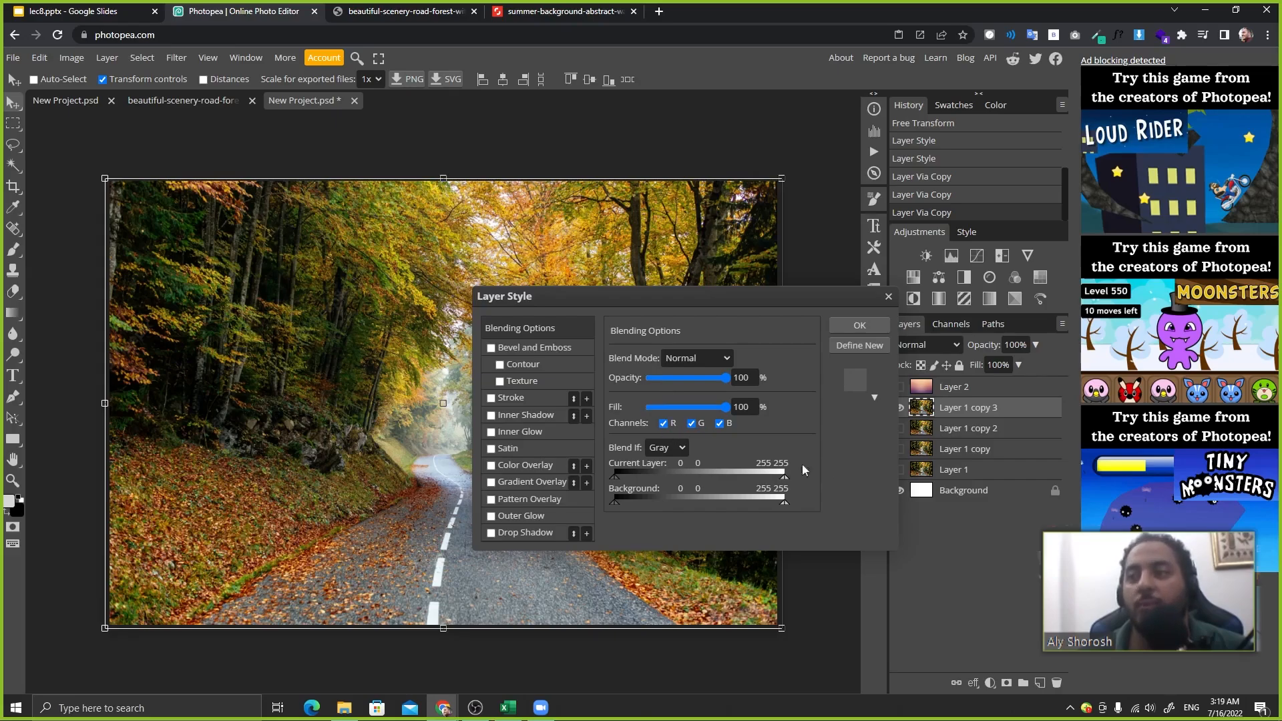
drag(762, 297, 894, 385)
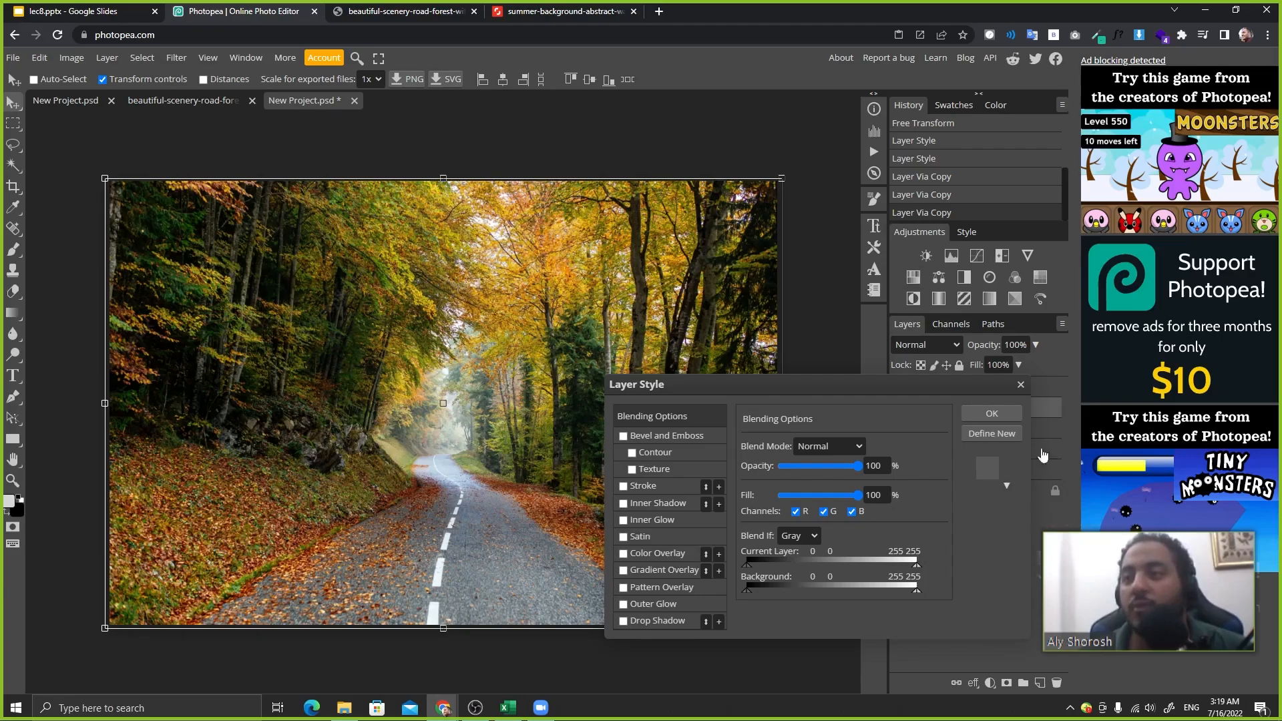
click(825, 512)
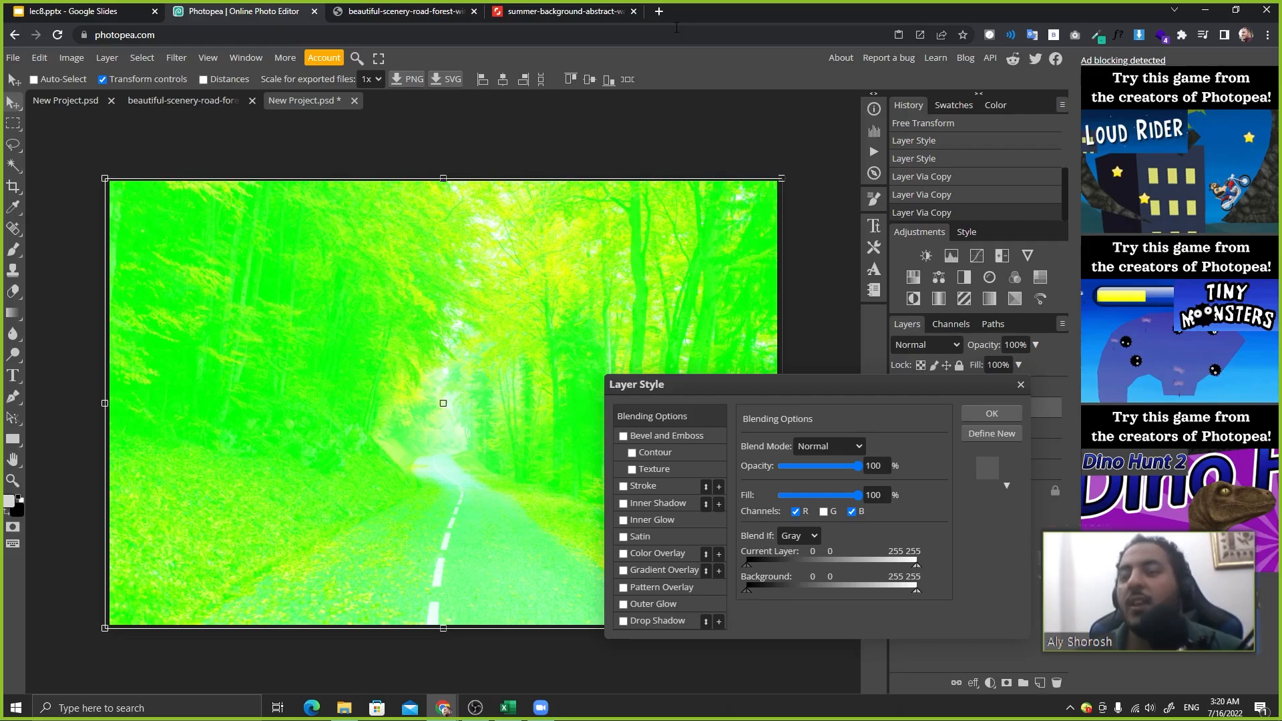
- Search Google for "red + blue = what color" in a new browser tab
click(659, 11)
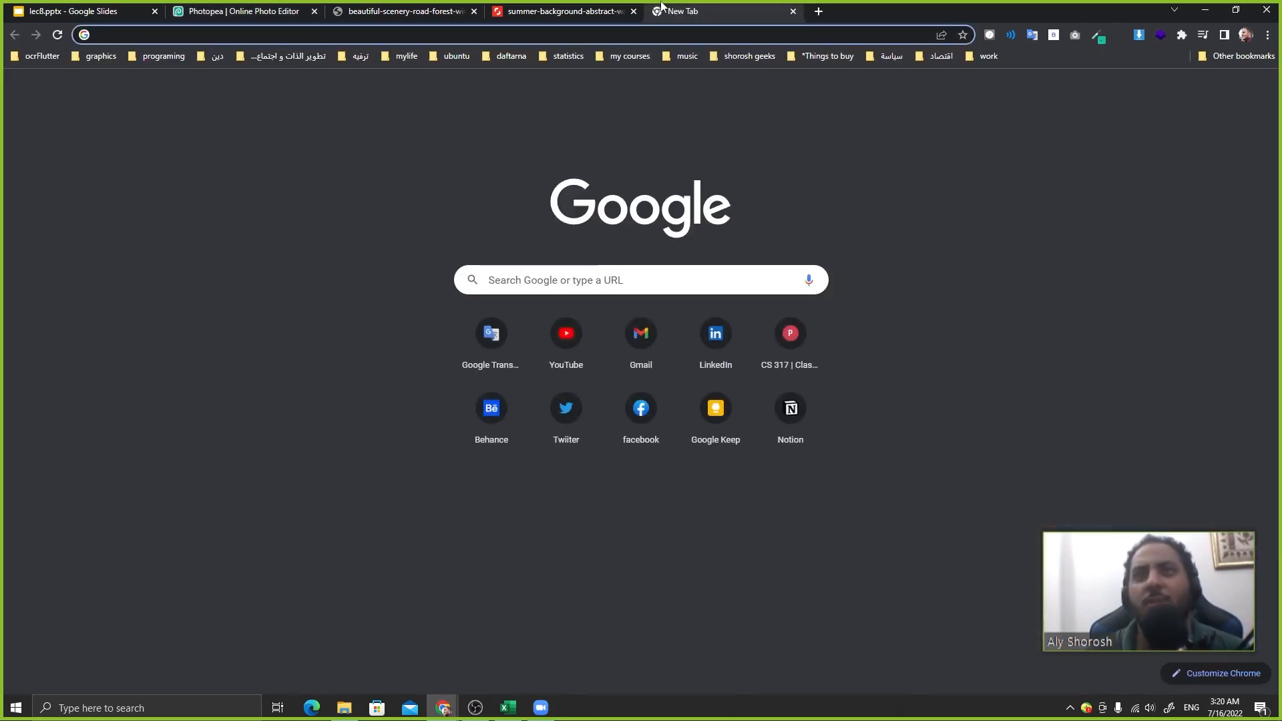
text(red + blue)
key(Down)
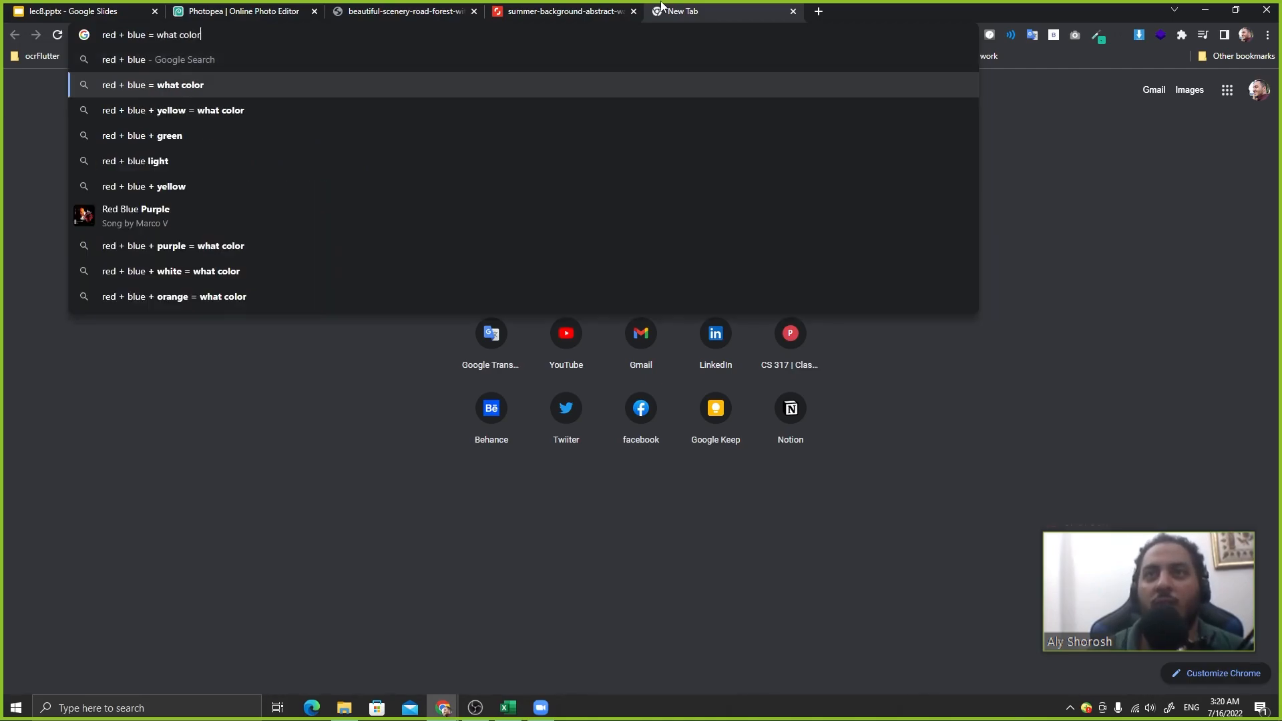
key(Return)
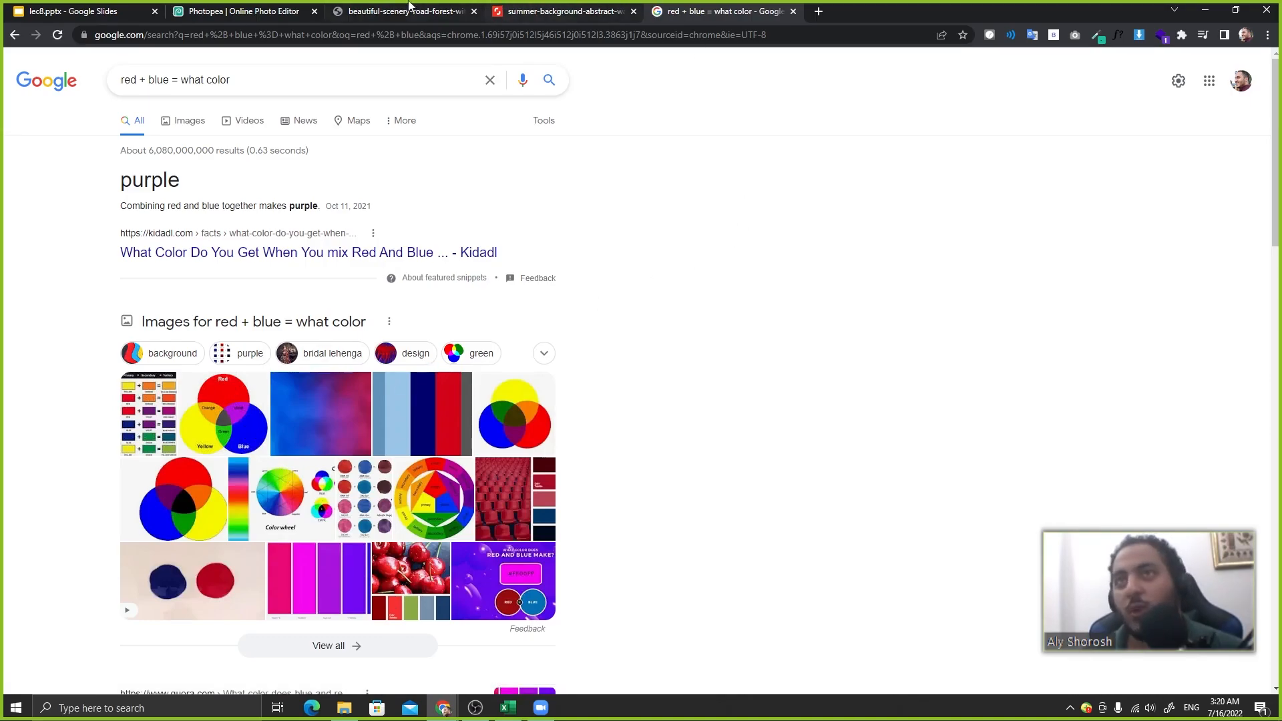
- Switch back to Photopea and turn off the blue and red channels of Layer 1 copy 3 as well
click(237, 11)
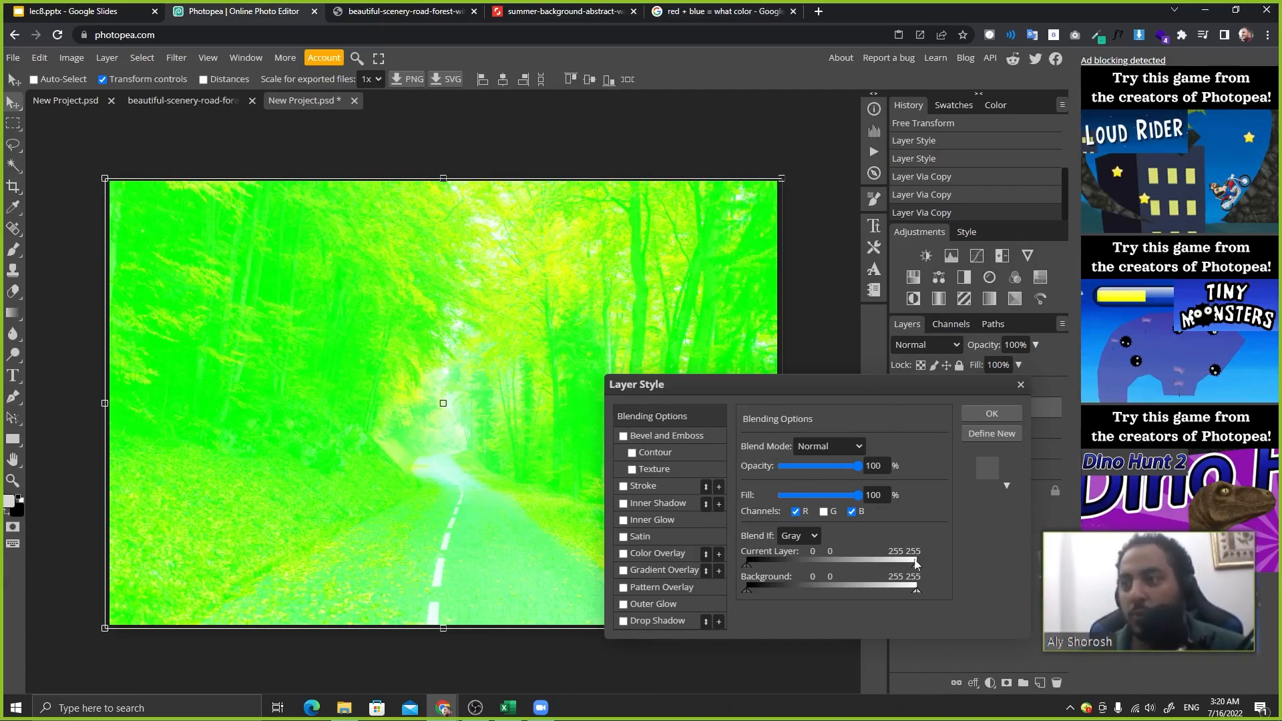
click(853, 512)
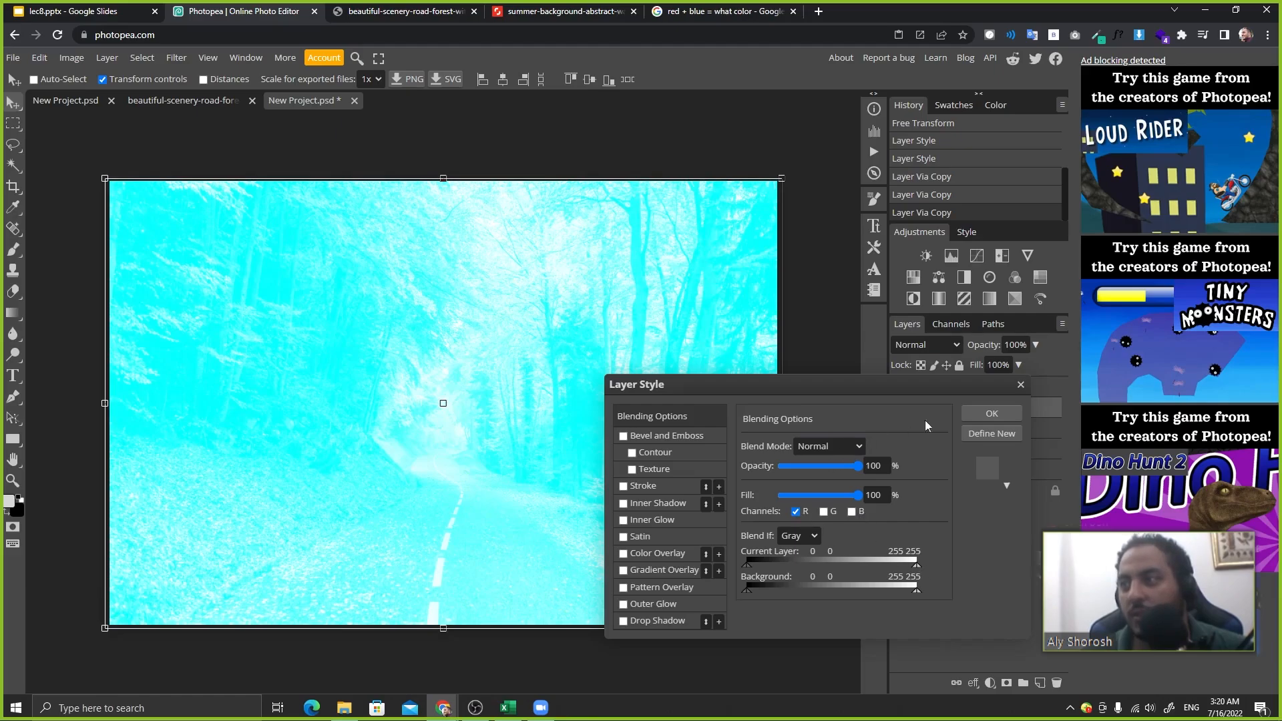
drag(939, 382, 592, 310)
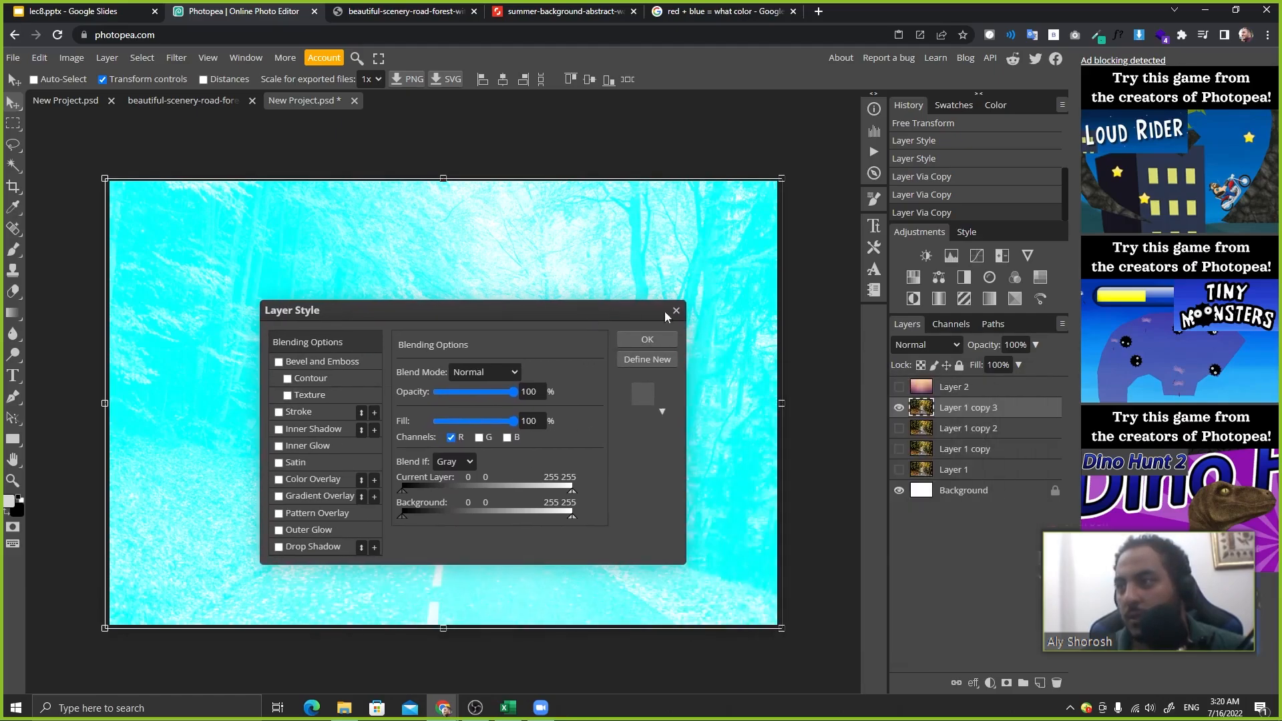
click(451, 437)
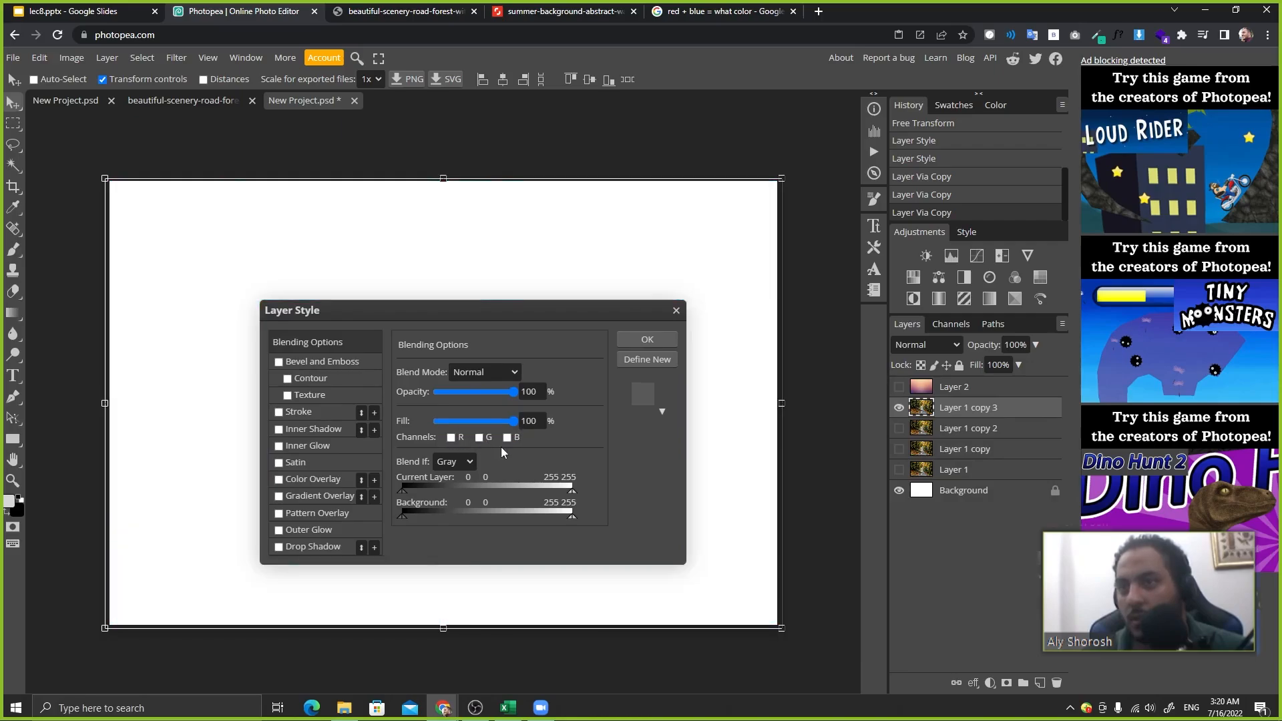
- Try showing only the blue, green and red channels of Layer 1 copy 3 in turn, then discard the Blending Options changes
click(508, 438)
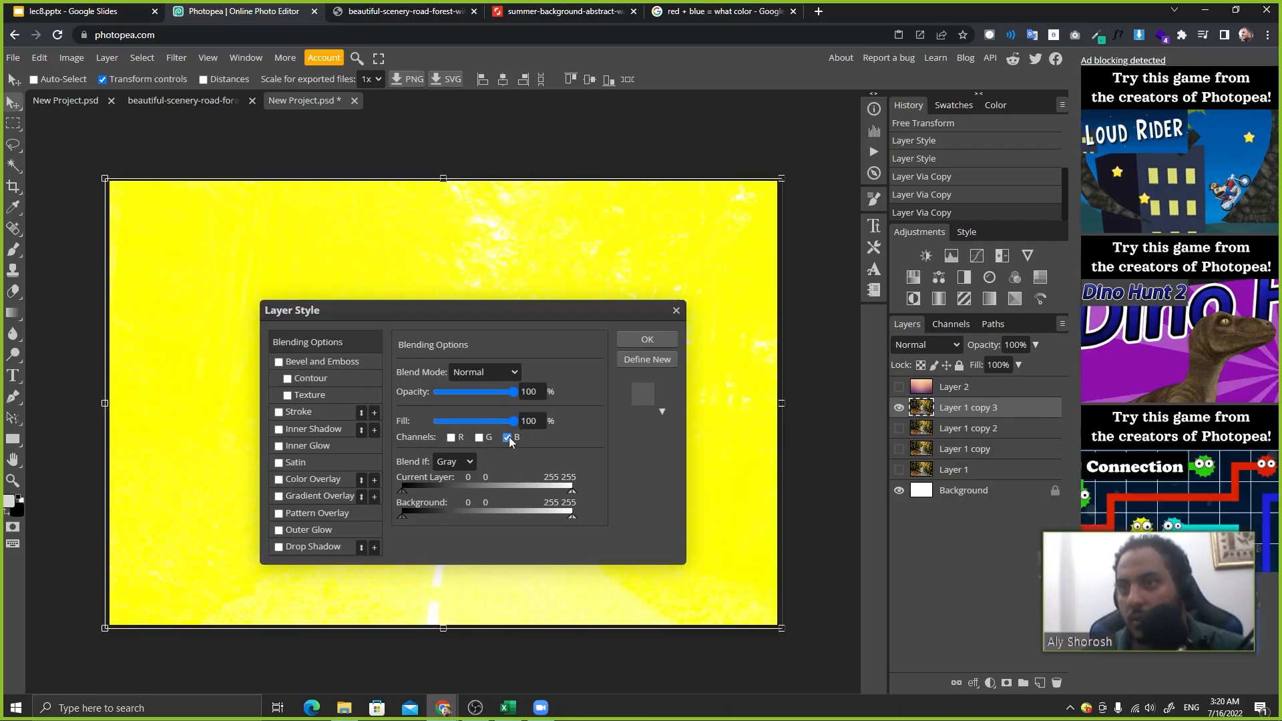
click(507, 438)
double_click(479, 438)
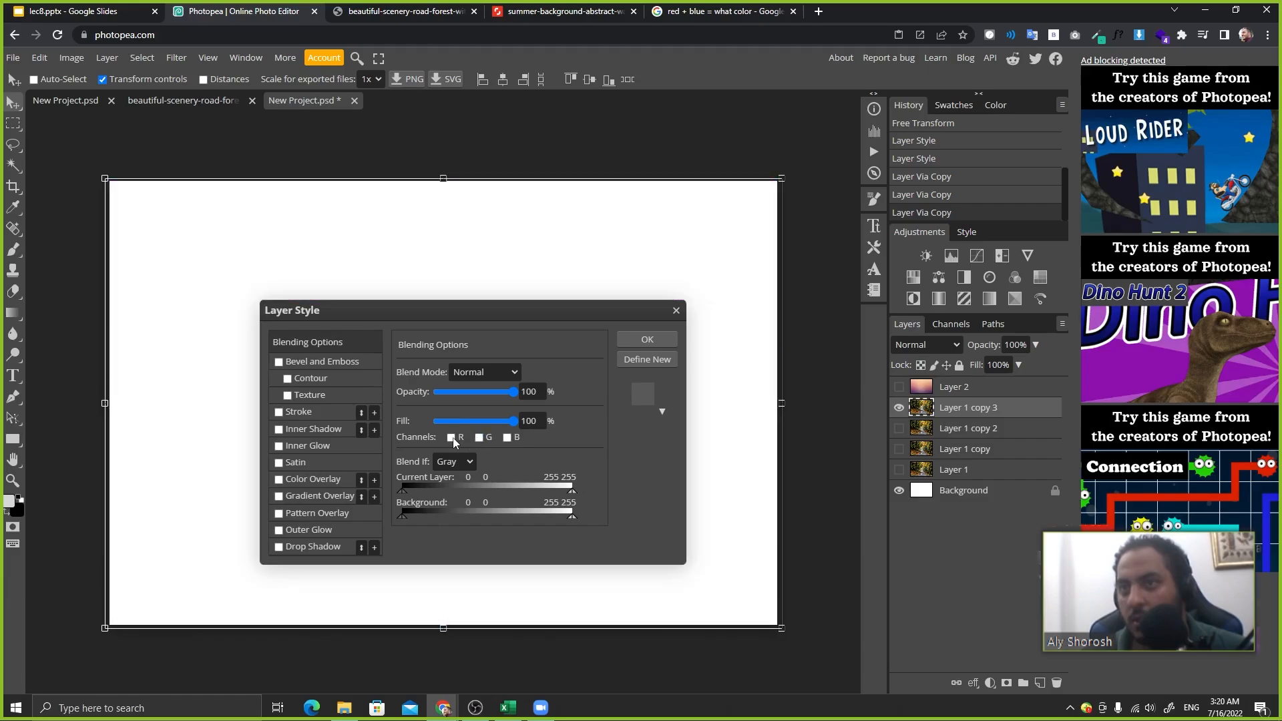
click(452, 439)
click(452, 439)
drag(678, 311, 1098, 199)
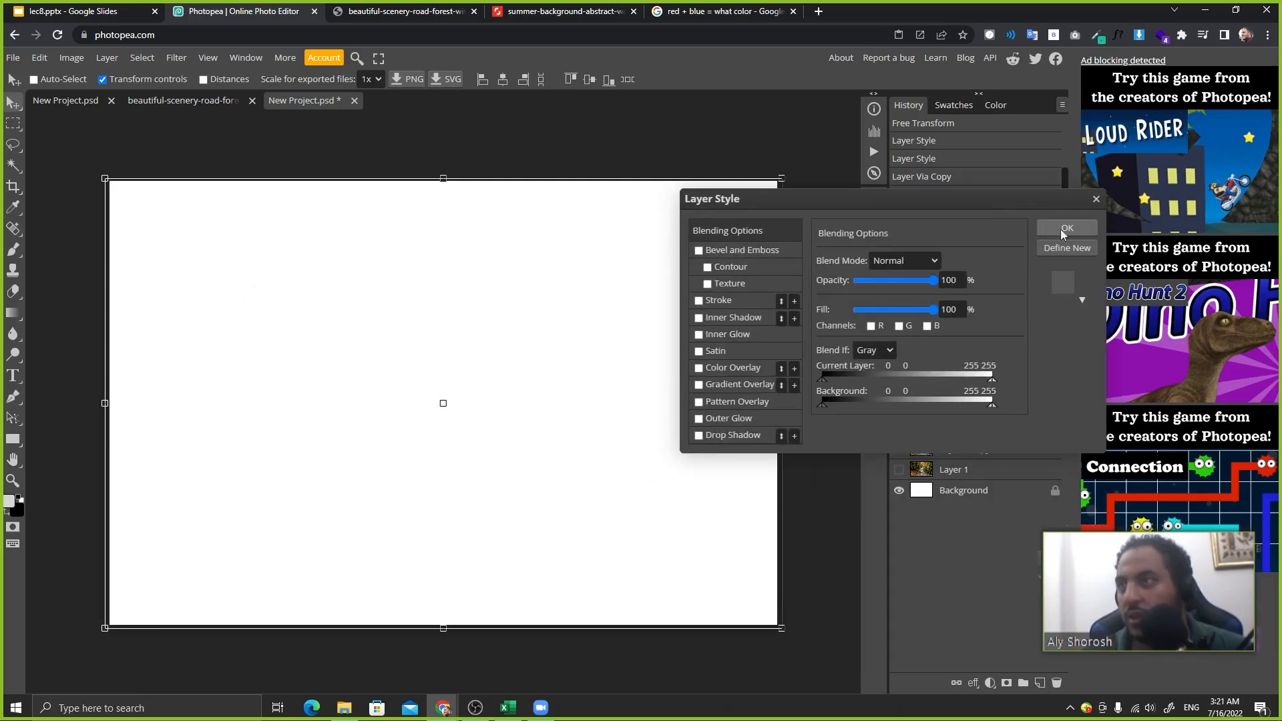
click(927, 326)
click(926, 325)
click(898, 326)
click(899, 326)
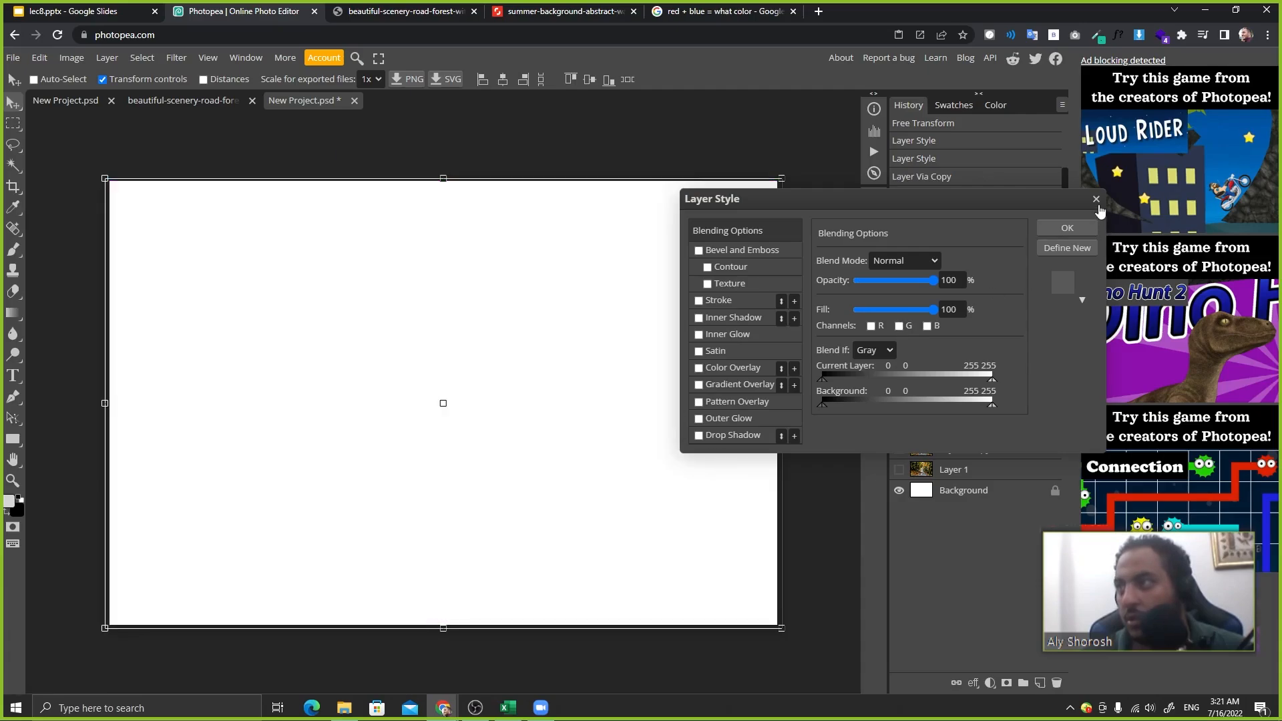
key(Escape)
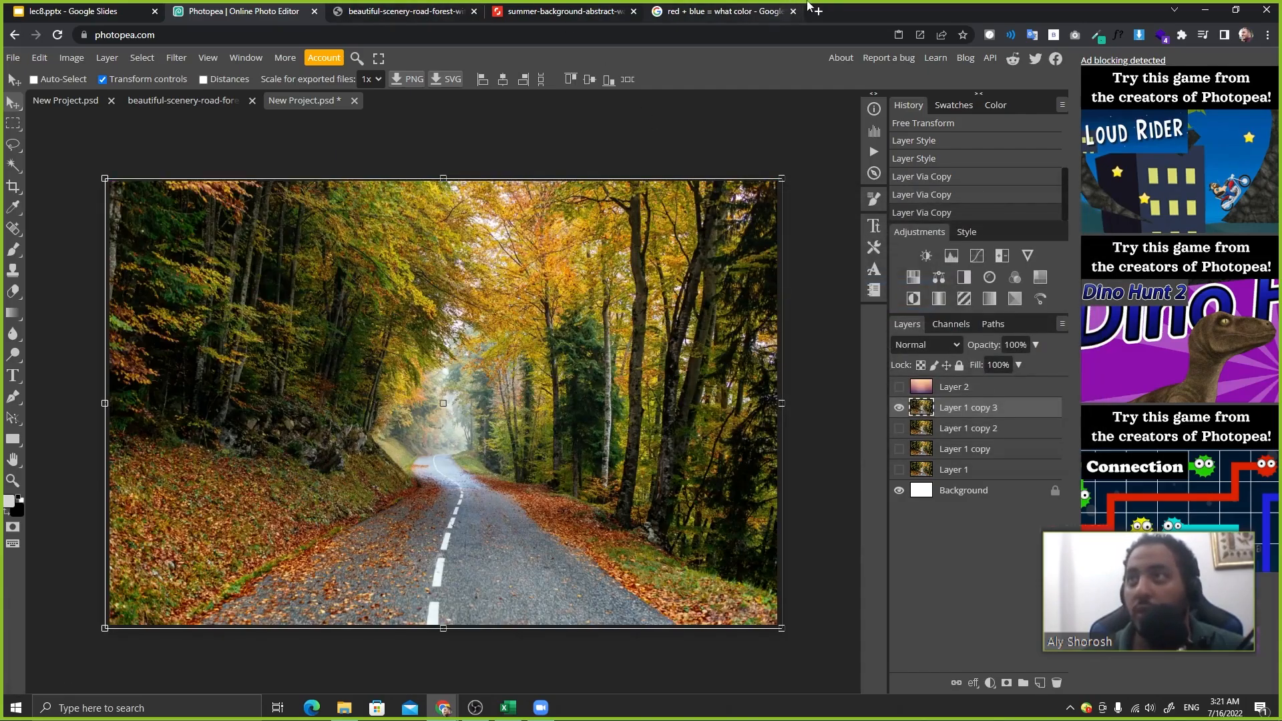
- Switch to the Google tab and find images for "man png"
click(761, 11)
click(243, 75)
key(ctrl+a)
text(man png)
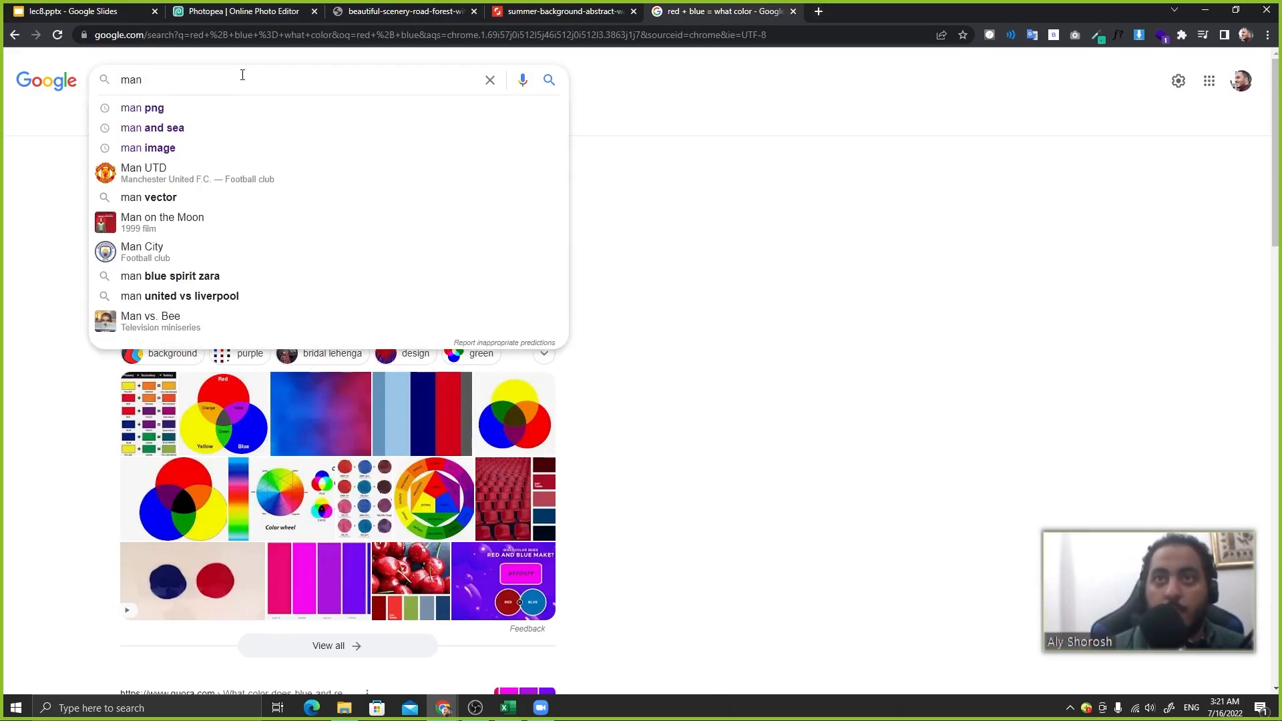
key(Return)
click(185, 252)
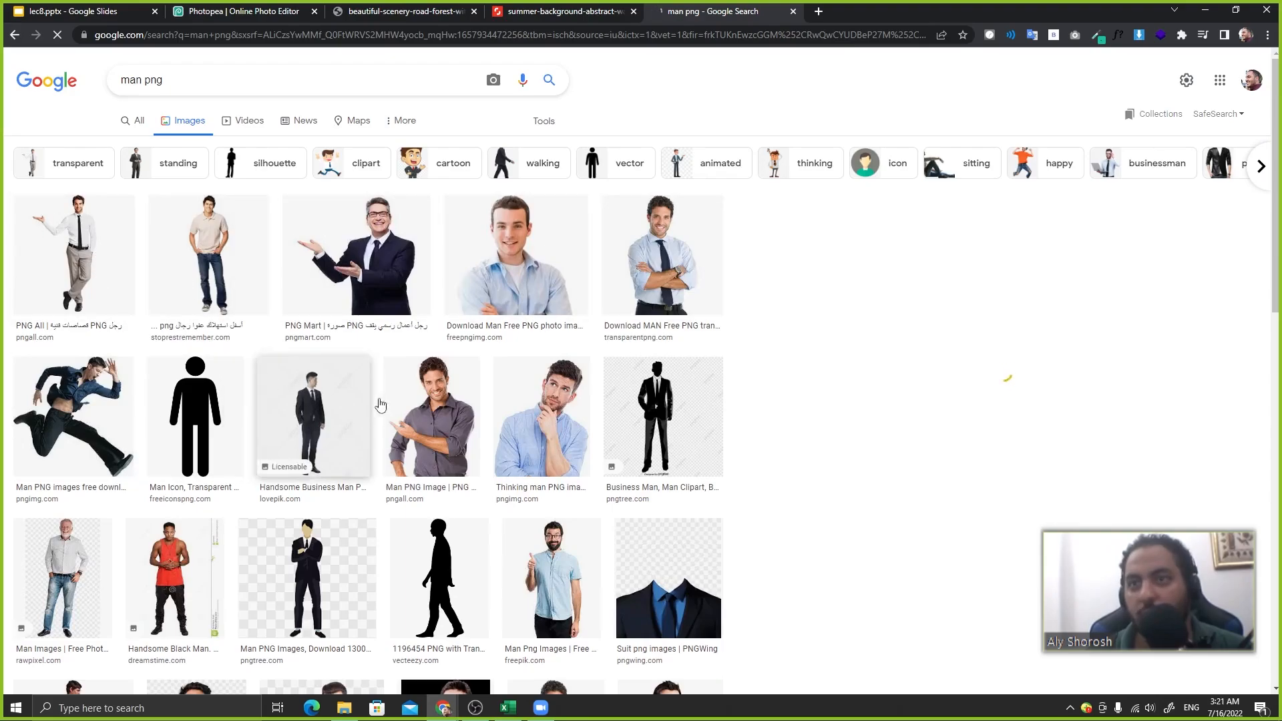
- Open the picture of the man in a white shirt and black tie from pngall.com and copy the image
click(73, 254)
right_click(1005, 198)
right_click(951, 368)
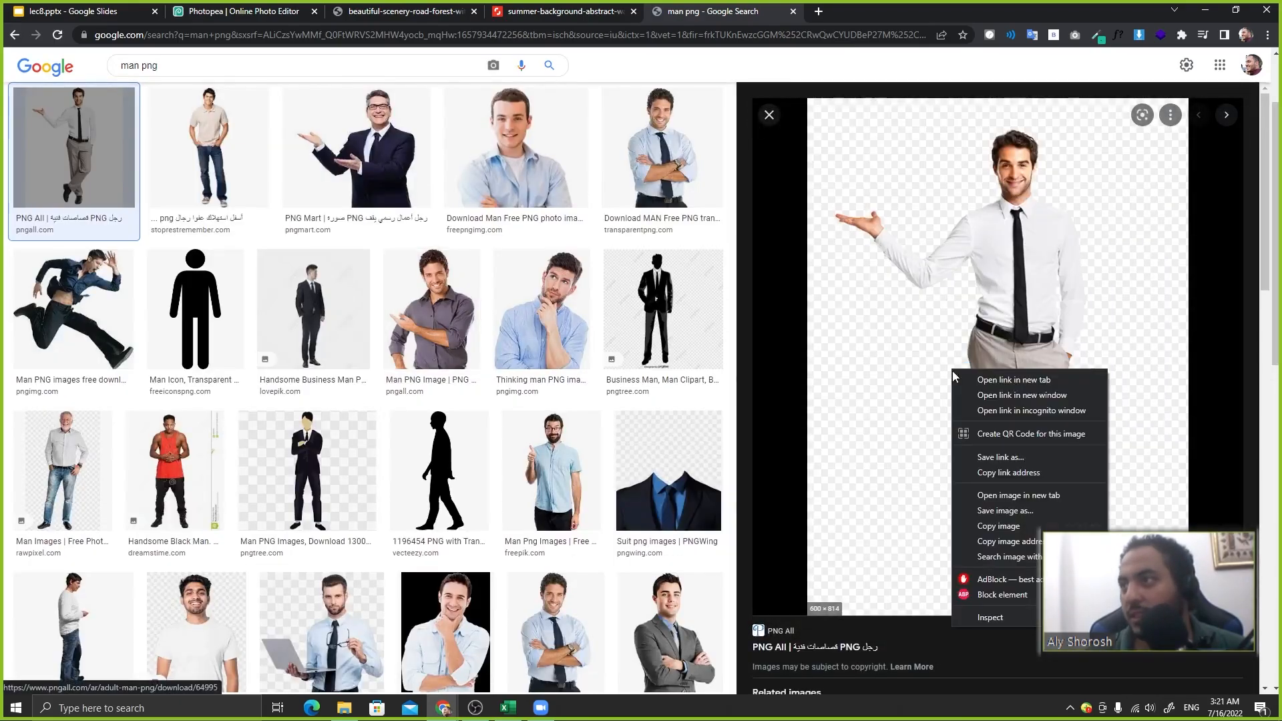
click(1005, 523)
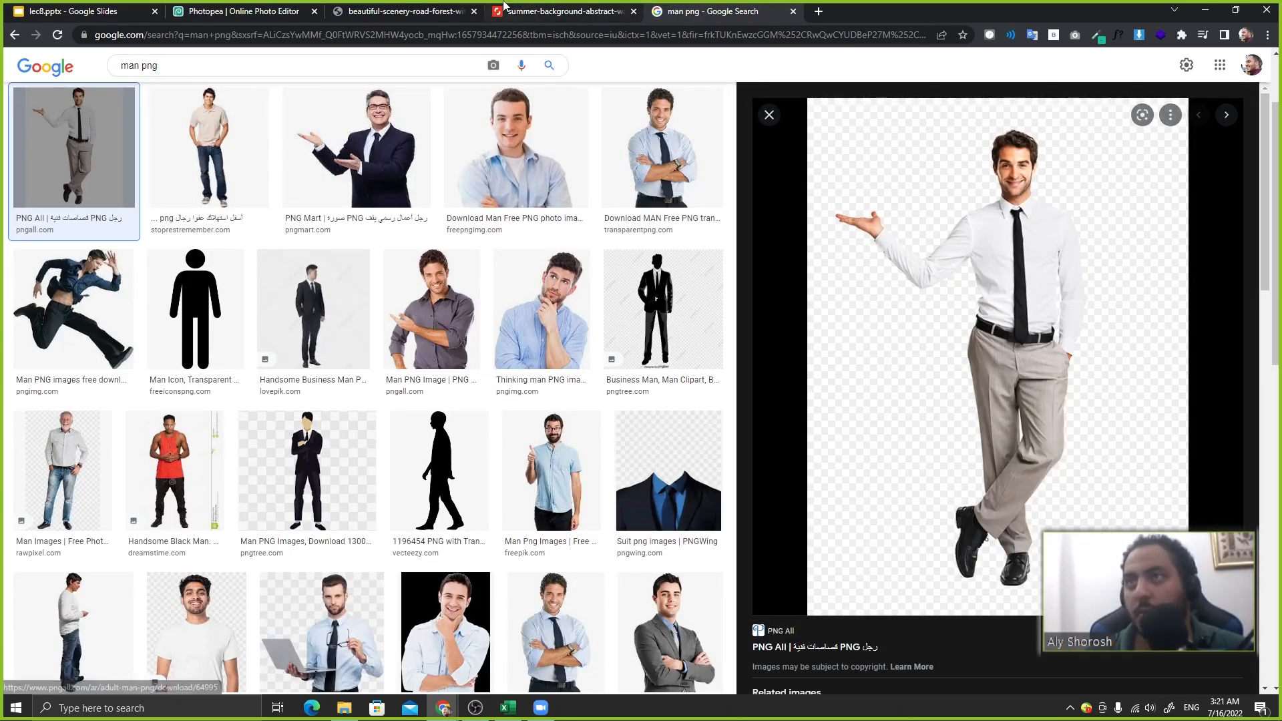
- Switch back to Photopea, paste the man into the autumn road project and move him onto the road
click(238, 11)
key(ctrl+v)
drag(273, 279, 582, 352)
- Try turning off the blue and green channels of Layer 3 in Blending Options, then discard the changes
double_click(988, 409)
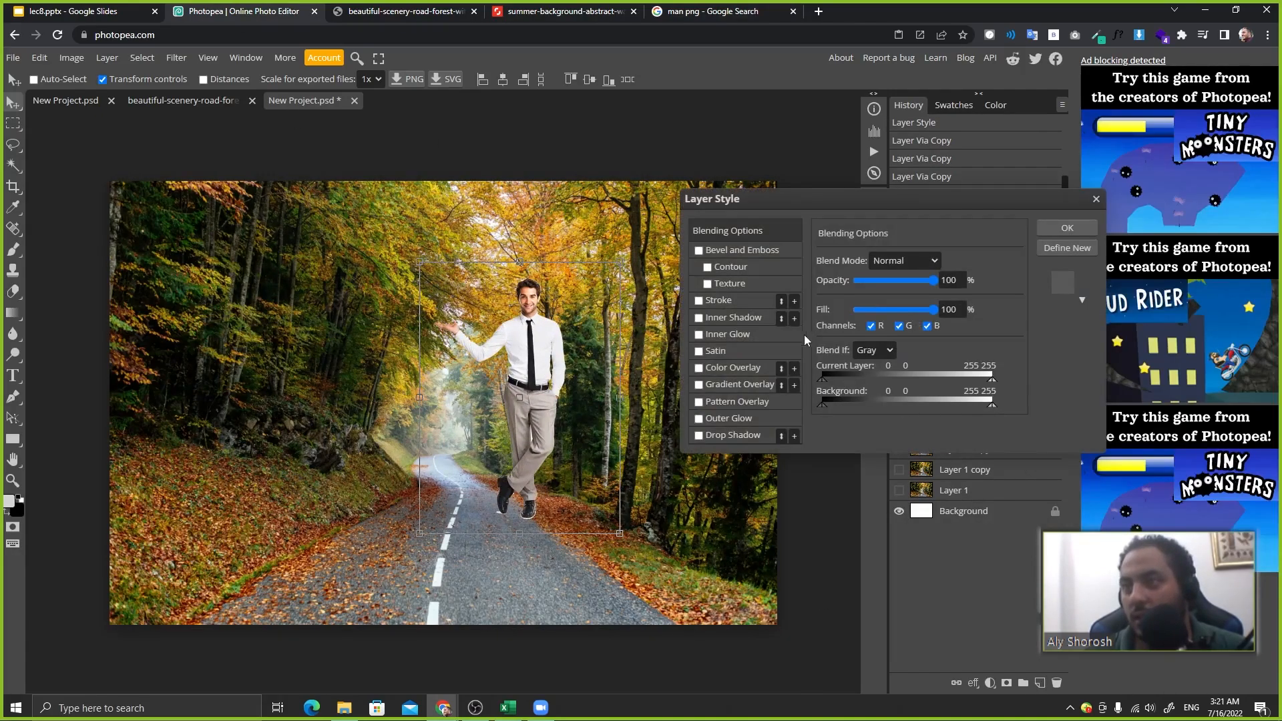
click(926, 326)
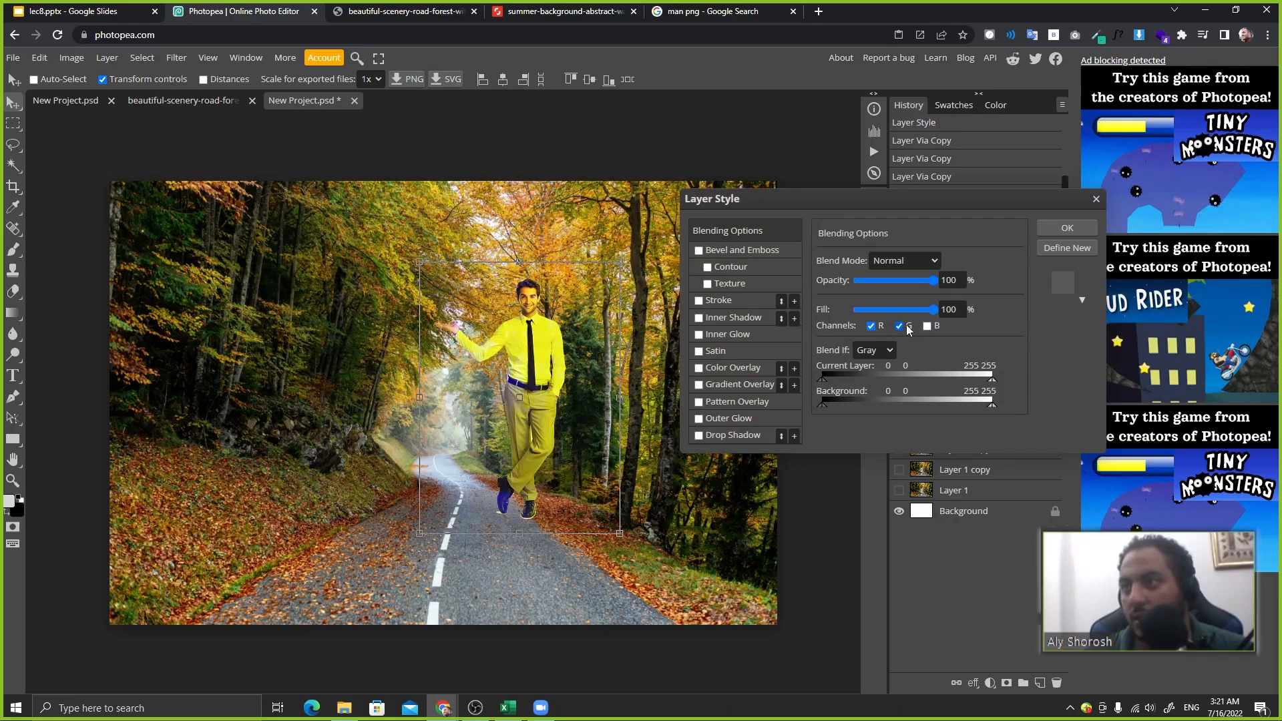
click(899, 326)
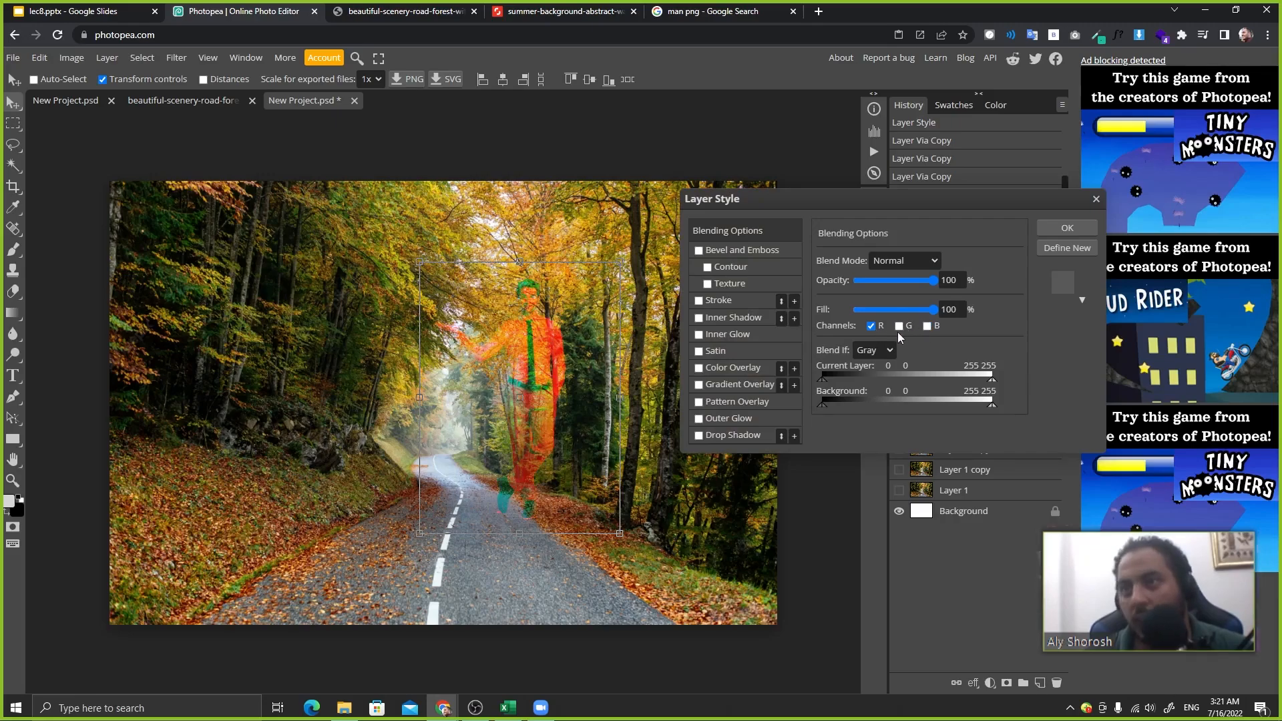
click(1096, 199)
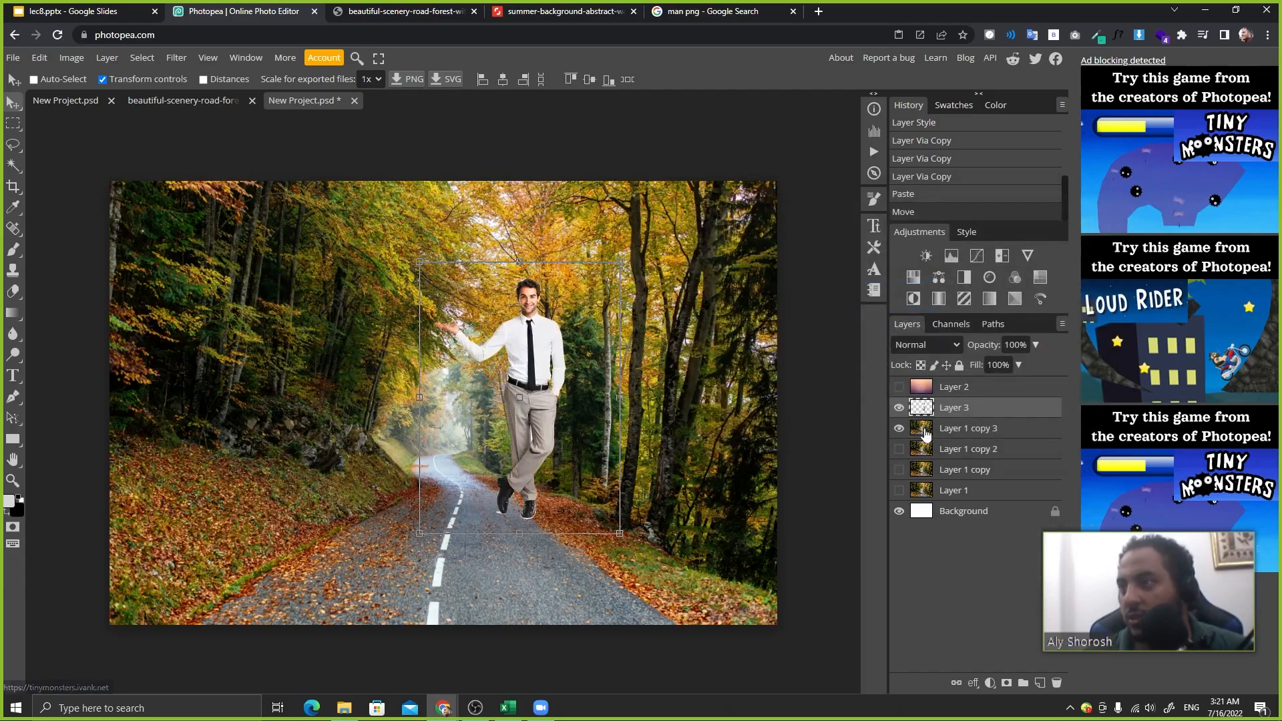
- Hide Layer 1 copy 3 to show the man over the white Background, and view the Blending Options of Layer 3
click(898, 428)
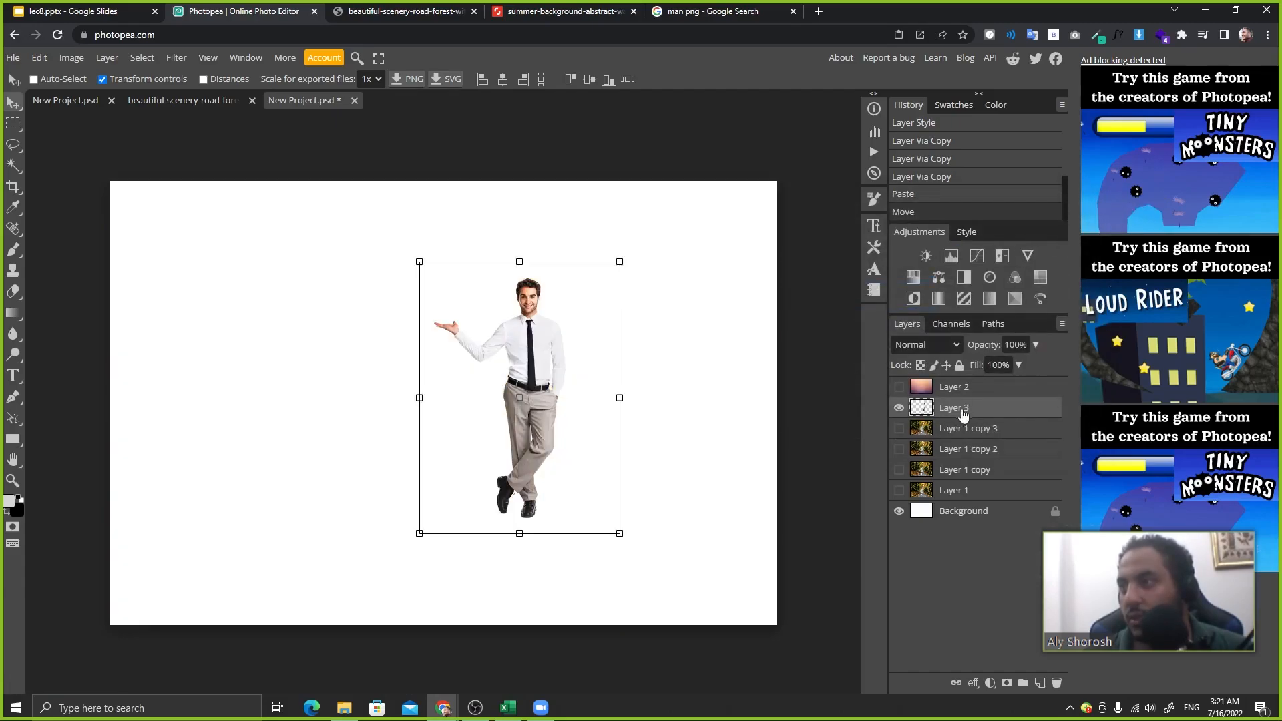
double_click(1006, 413)
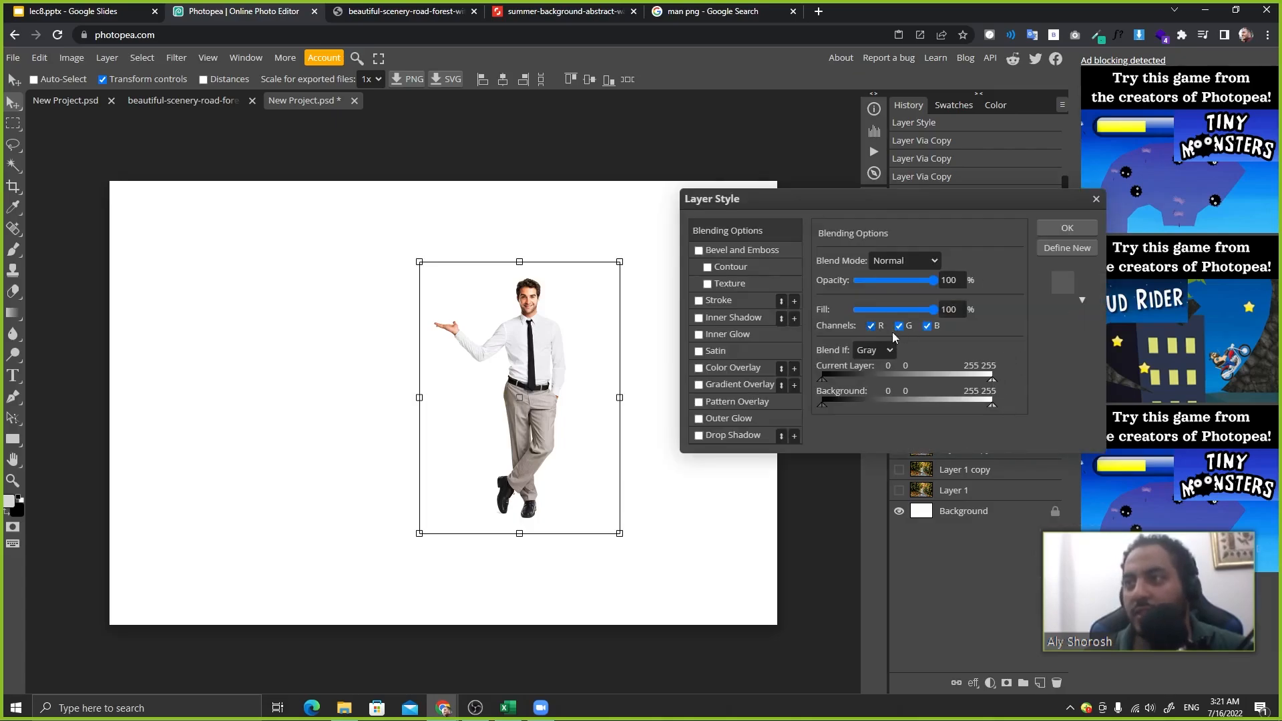
click(1095, 199)
- Delete Layer 1 copy, Layer 1 copy 2 and Layer 1 copy 3, keeping the original Layer 1
click(964, 427)
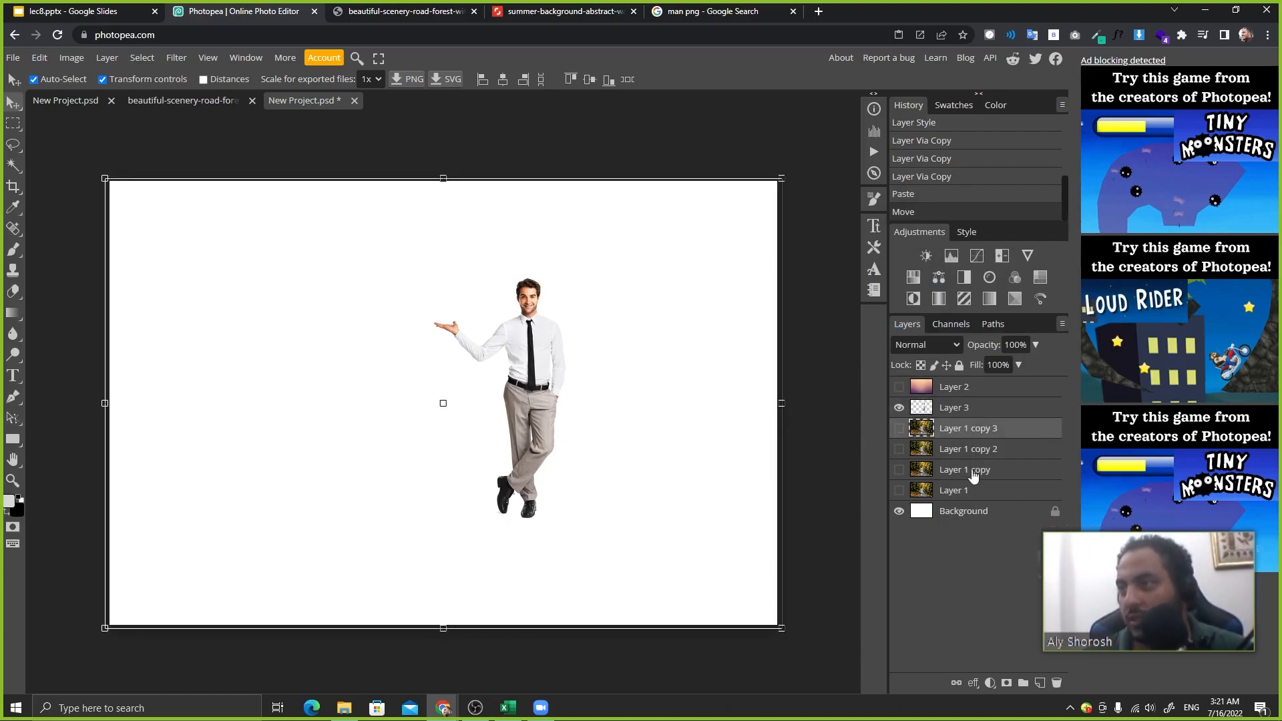
ctrl+click(1001, 473)
drag(1022, 472, 1056, 682)
ctrl+click(1019, 435)
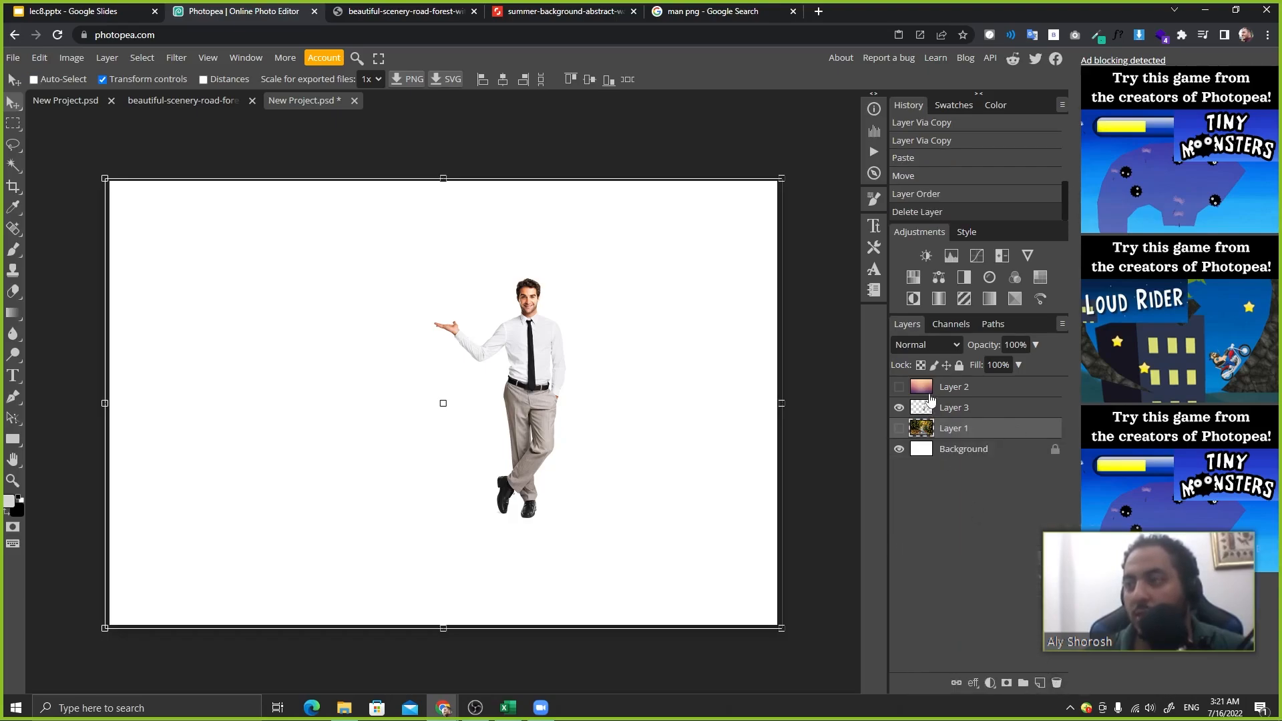
- Move the man on Layer 3 toward the canvas centre and scale him up to about 170%
click(943, 412)
drag(568, 341, 500, 347)
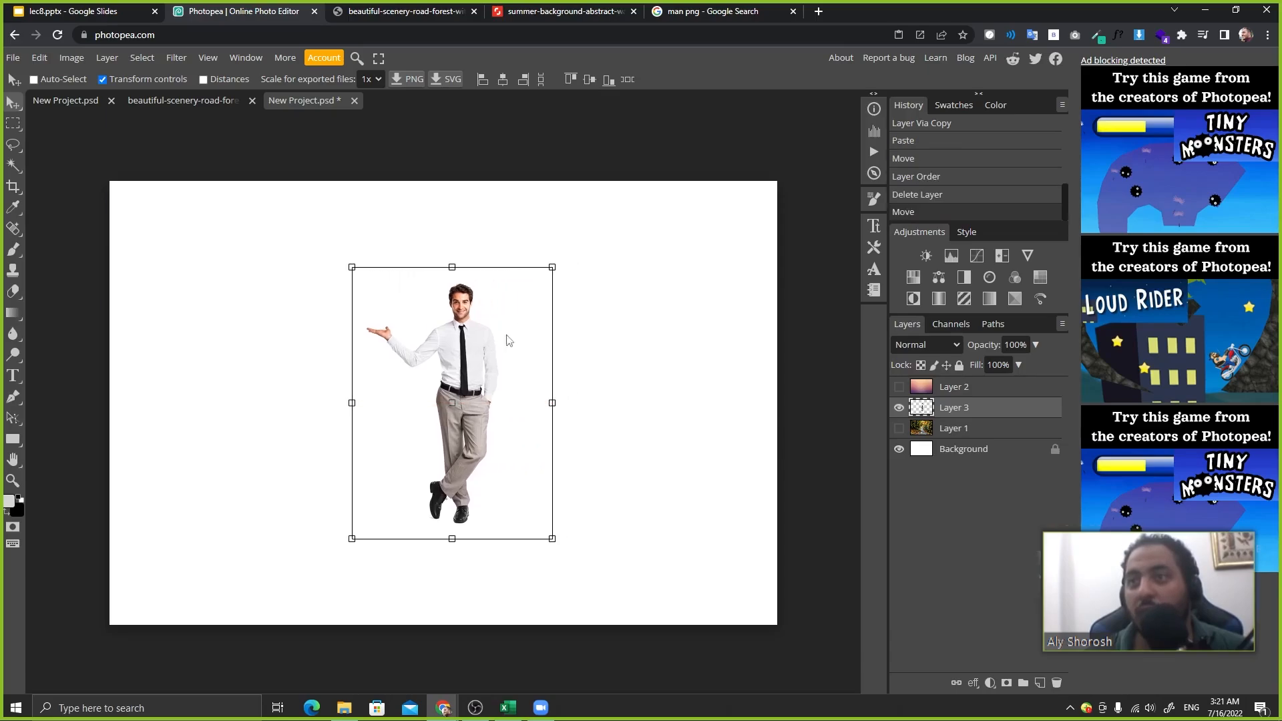
drag(558, 265, 628, 169)
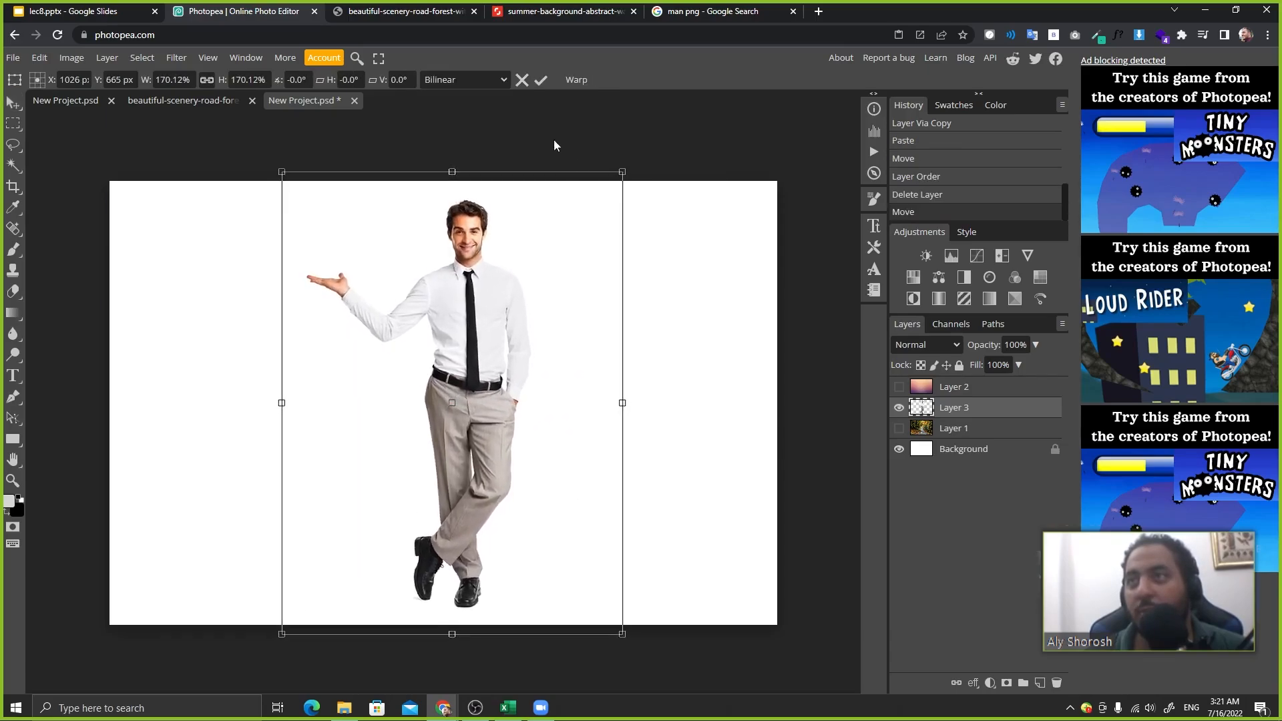
click(541, 81)
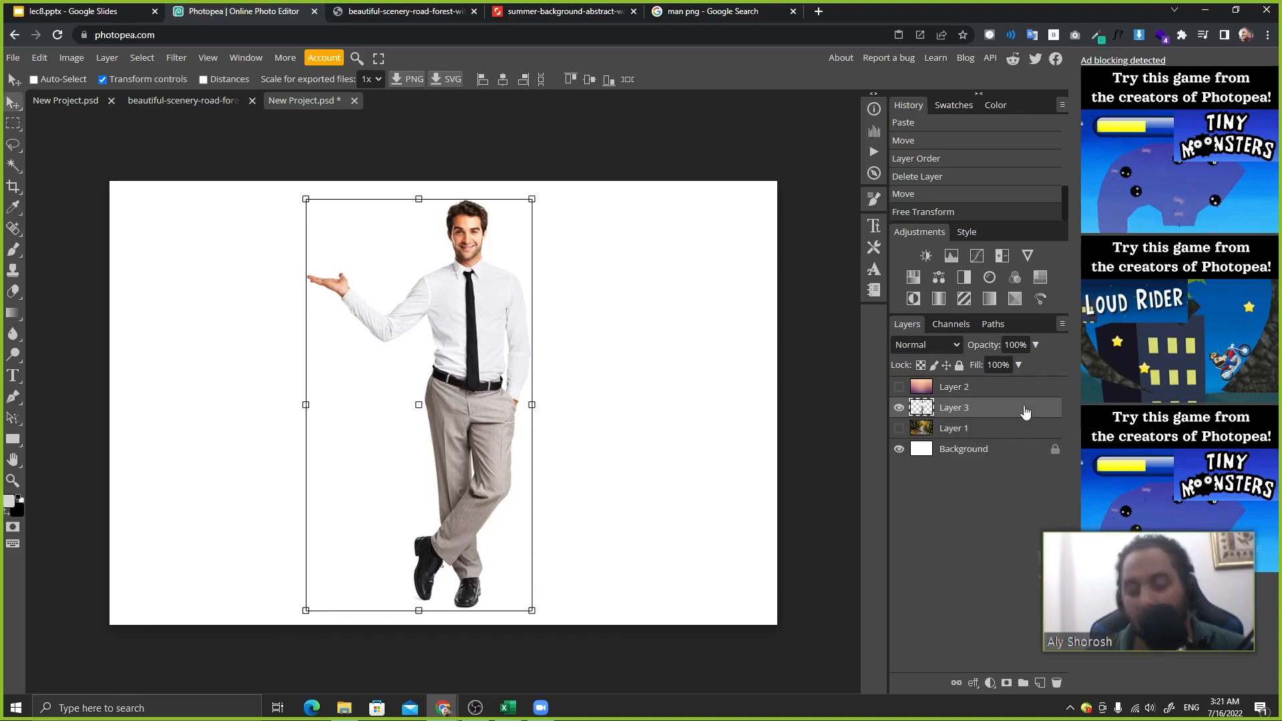
- Duplicate Layer 3 three times and hide all the man layers except Layer 3 copy 3
key(ctrl+j)
key(ctrl+j)
key(ctrl+j)
drag(899, 409, 899, 468)
click(899, 408)
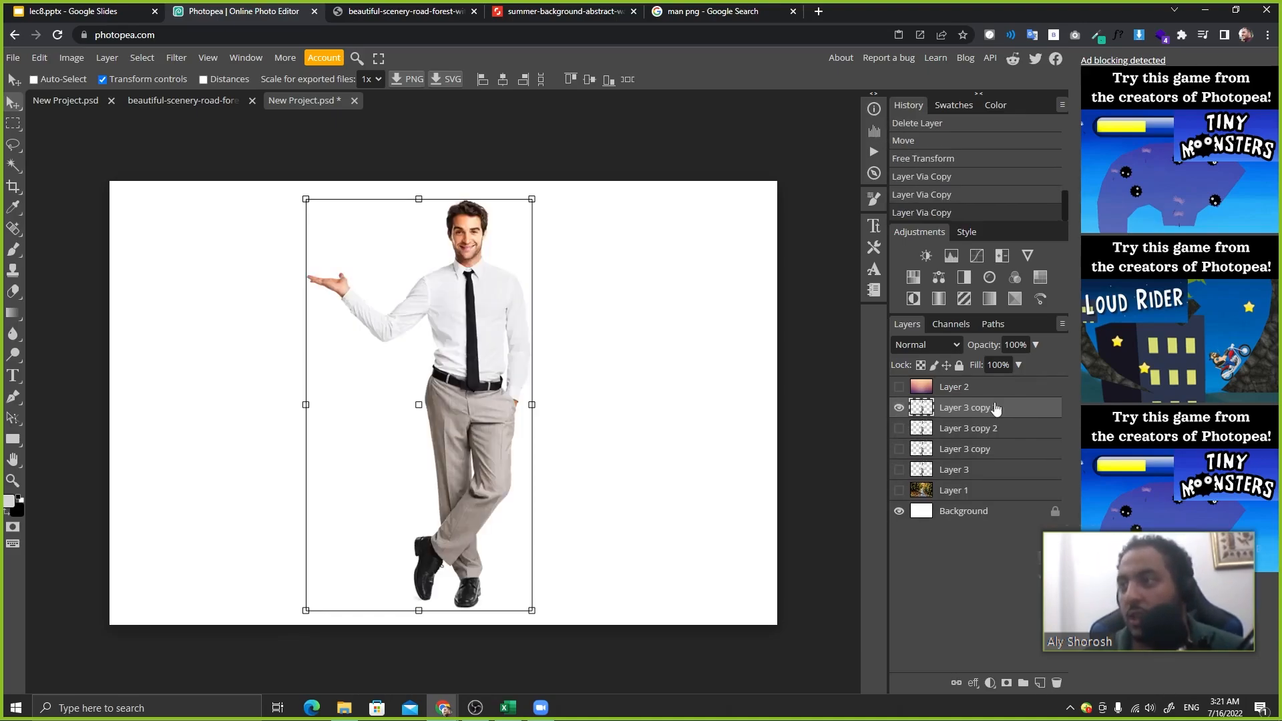
- Try Layer 3 copy 3 with only its blue channel, only its red channel and no channels, then discard the changes
double_click(1039, 408)
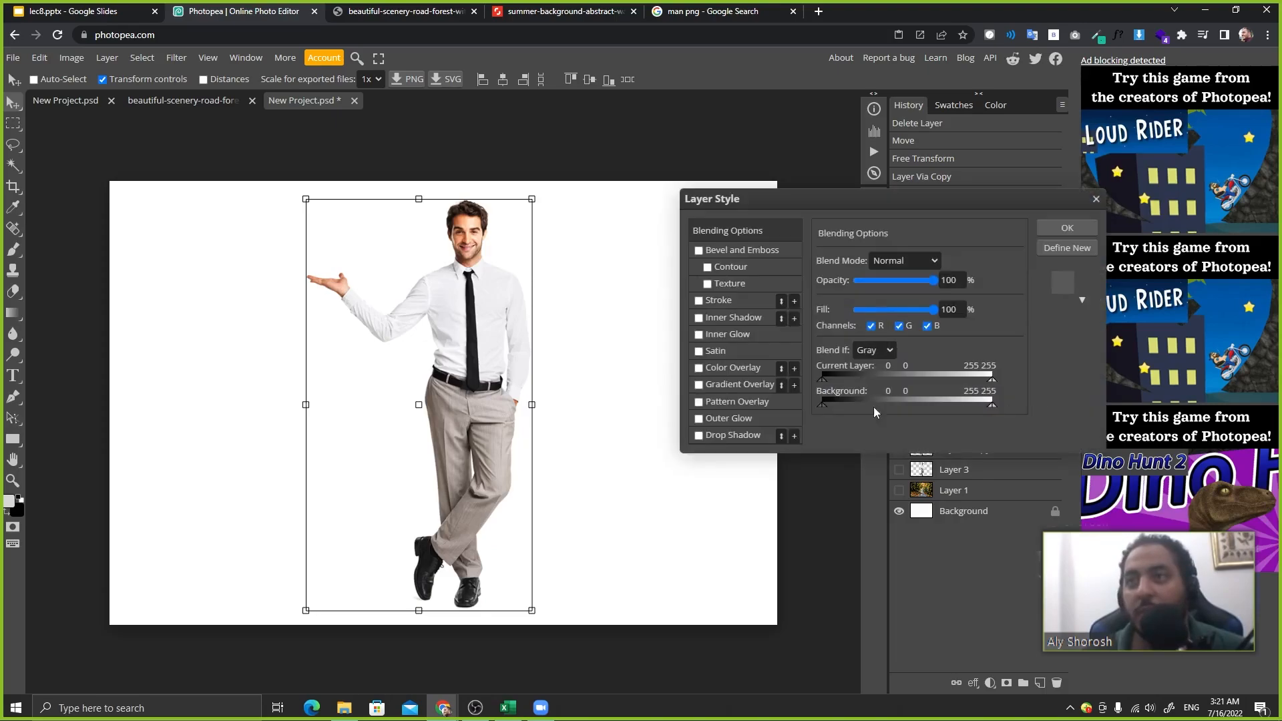
click(871, 326)
click(899, 326)
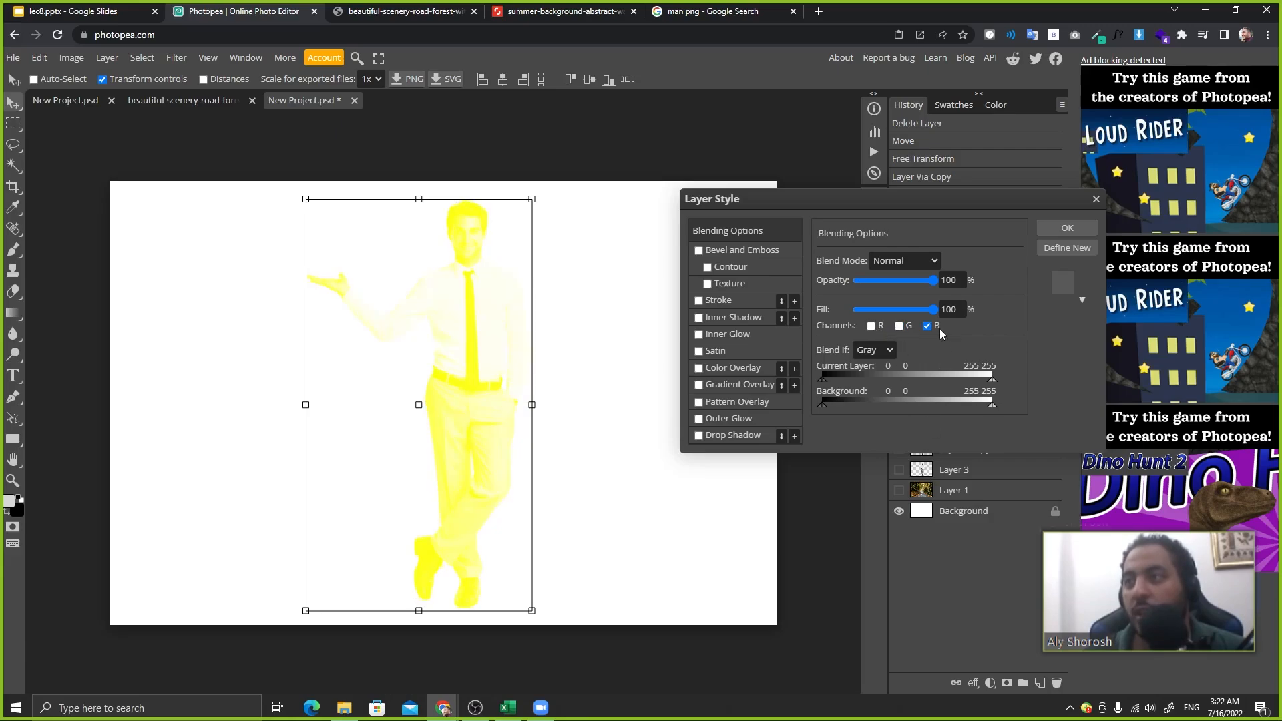
click(926, 326)
click(871, 326)
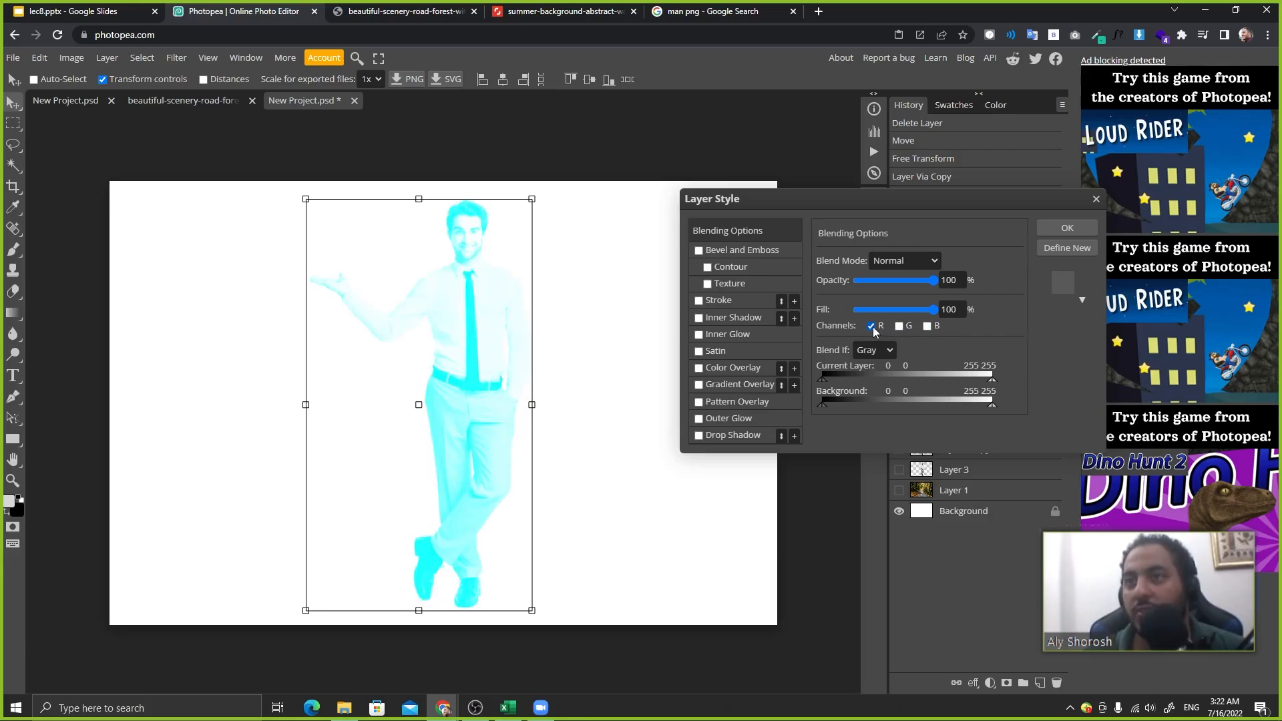
click(871, 326)
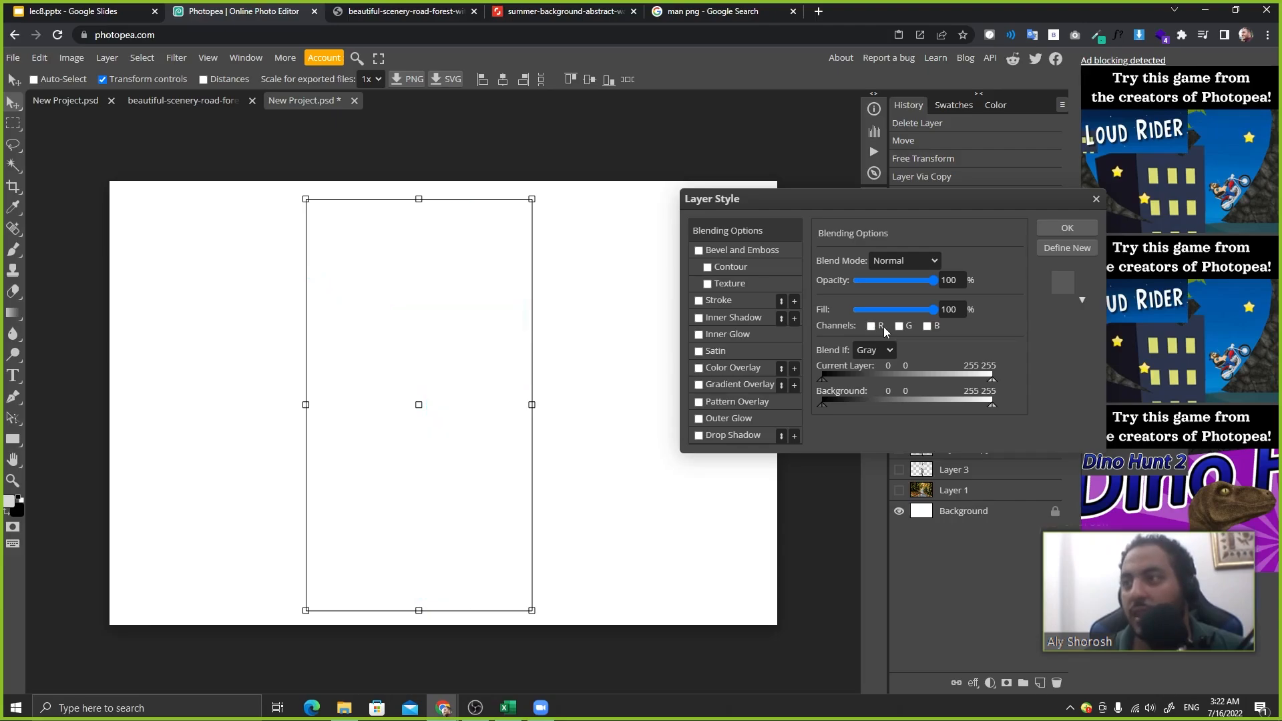
click(1095, 199)
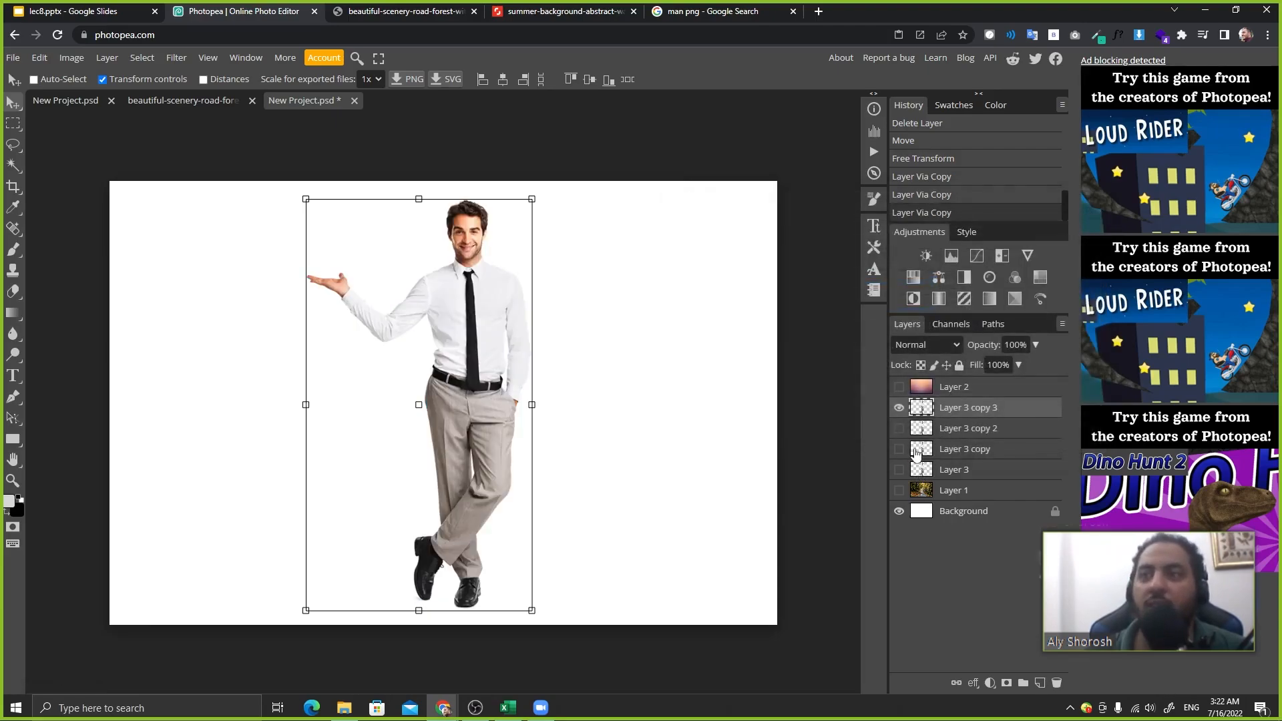
- Hide the Background and try turning off the green and blue channels of Layer 3 copy 3, then discard the changes
click(969, 513)
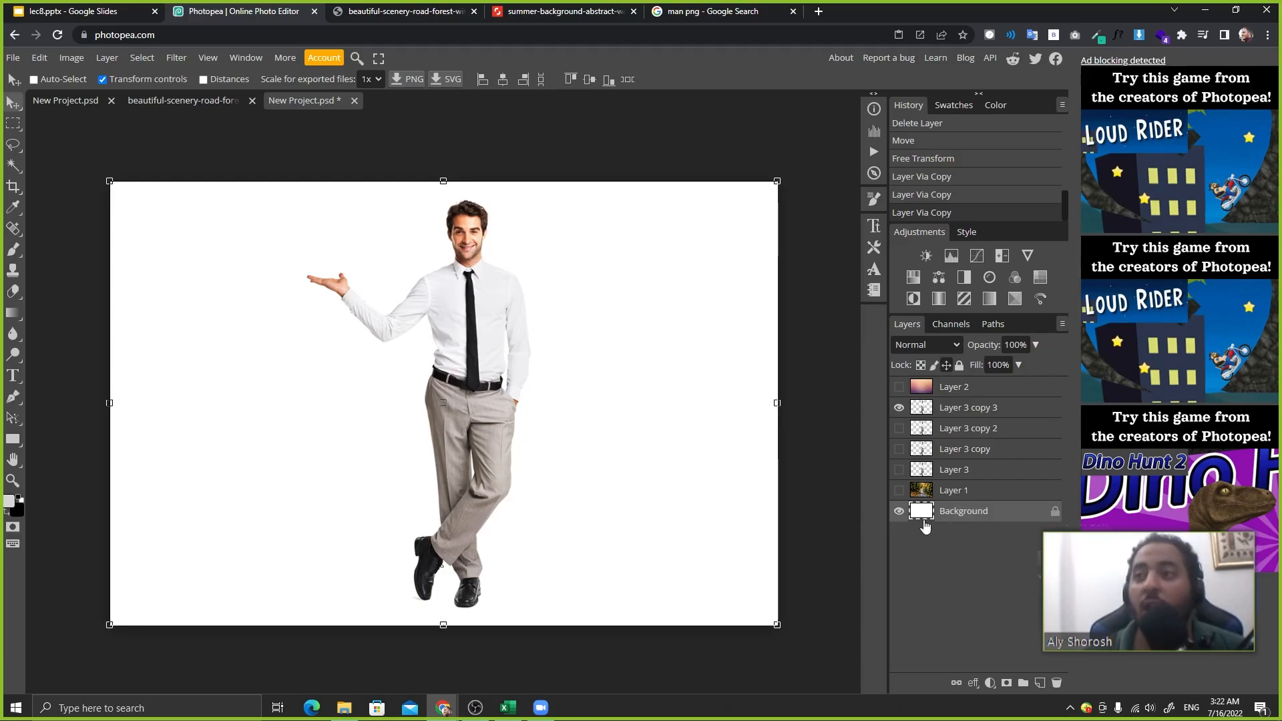
click(898, 511)
double_click(1021, 406)
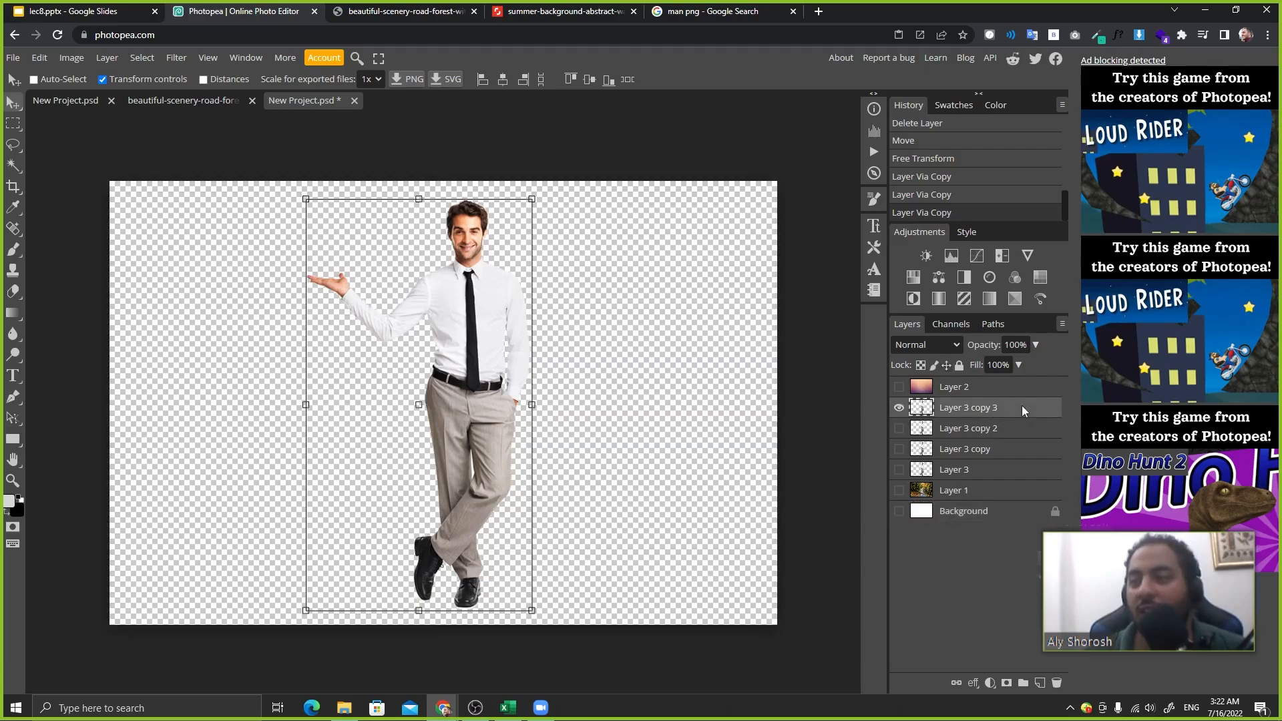
click(898, 326)
click(927, 326)
click(1095, 199)
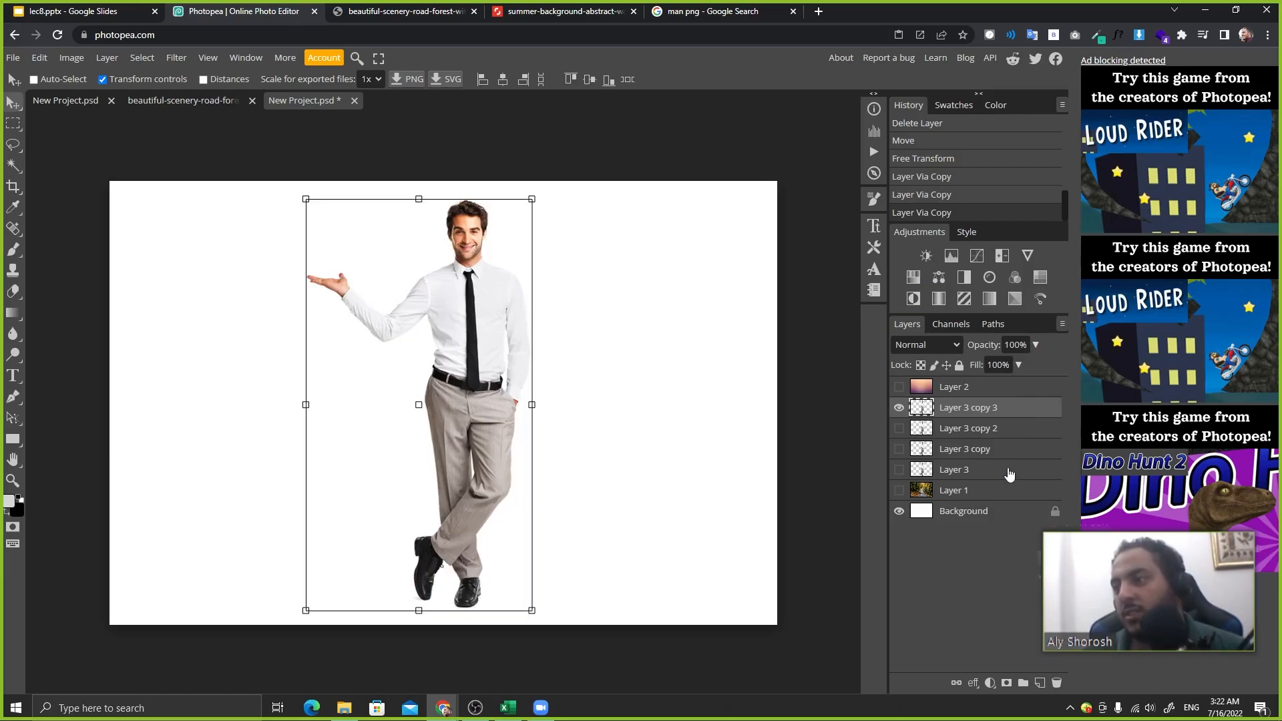
- Delete Layer 3 together with its three copies, and duplicate Layer 1 three times
shift+click(1007, 469)
click(1056, 682)
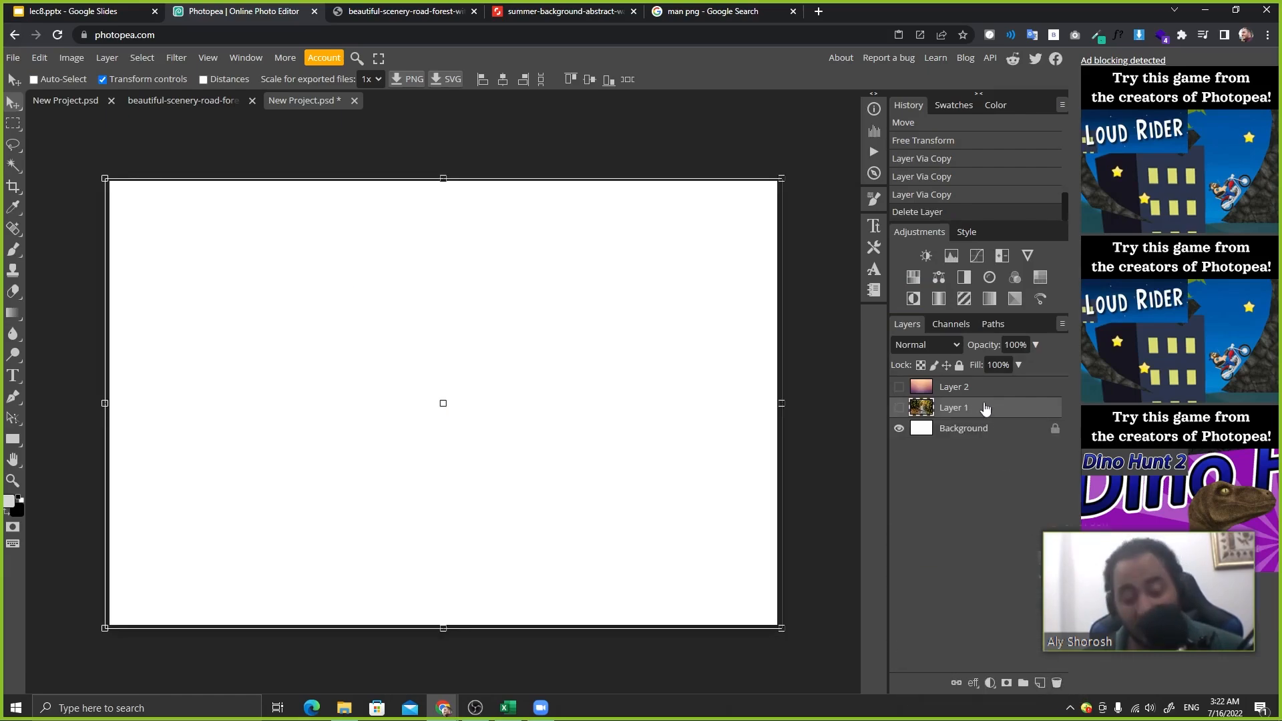
key(ctrl+j)
key(ctrl+j)
key(ctrl+j)
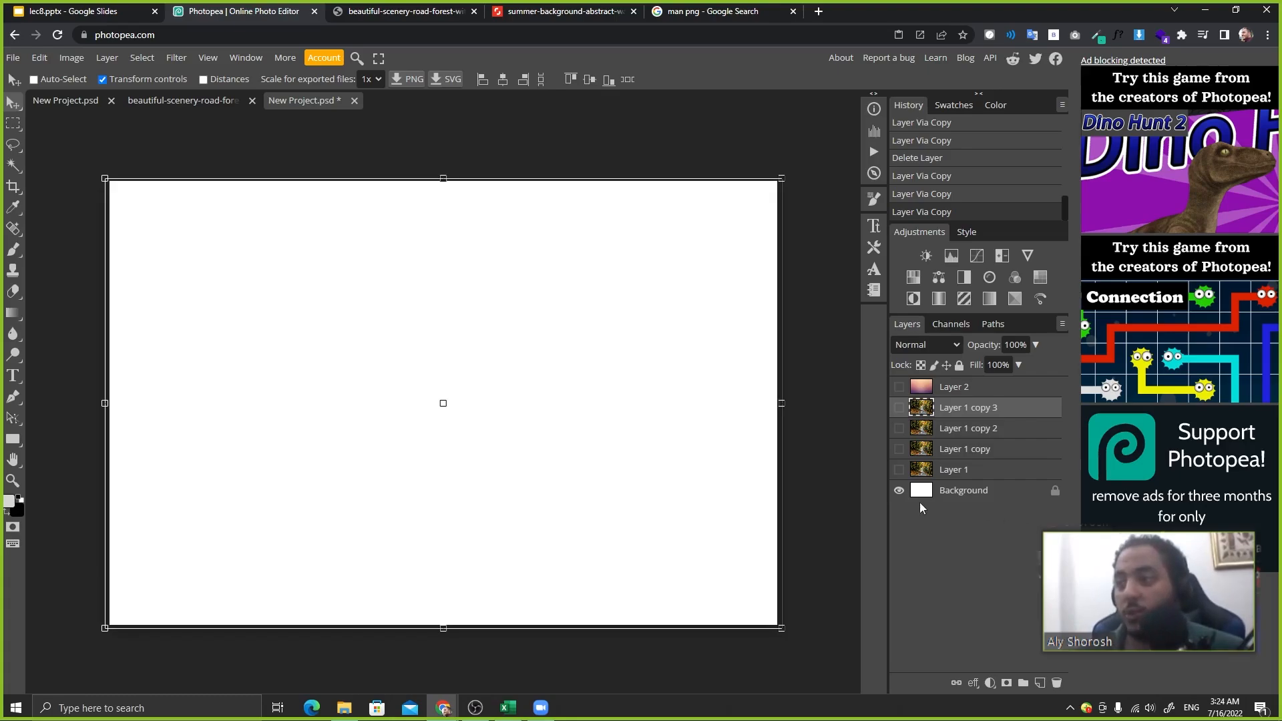
- Hide the Background, show Layer 1 copy 3 and try it with only its blue channel, only its green channel and no channels
click(899, 491)
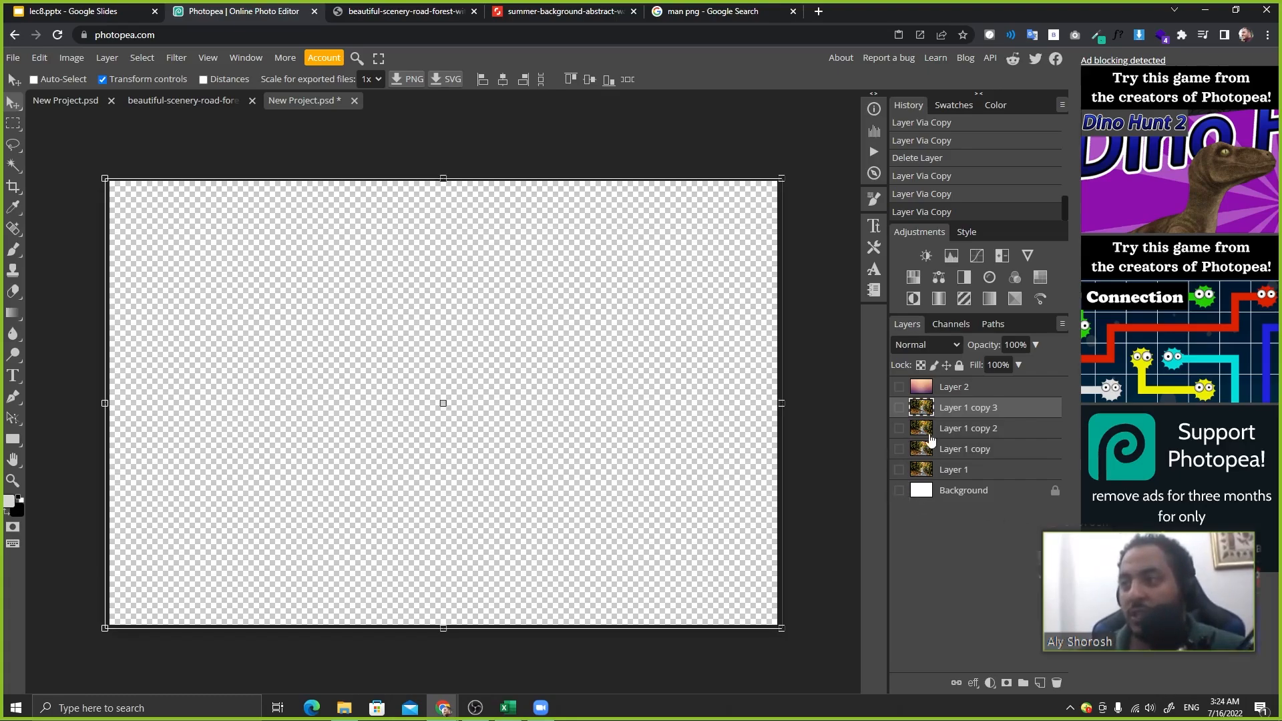
click(899, 407)
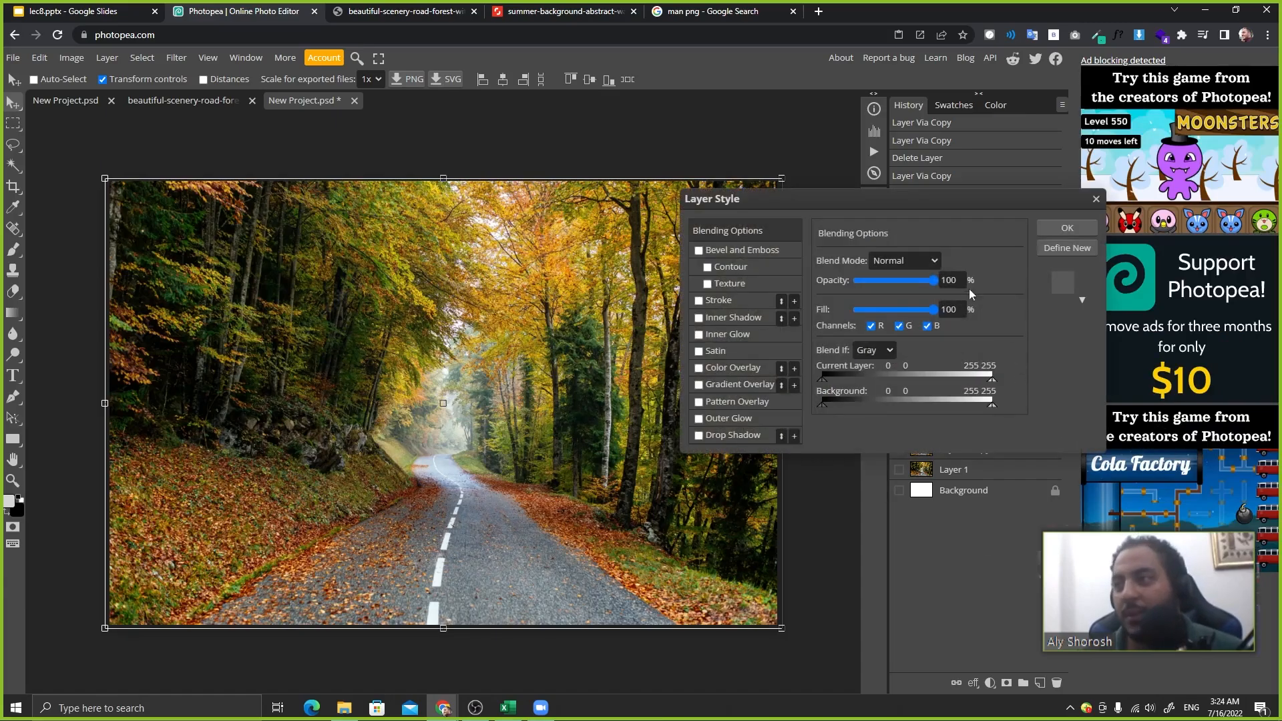
click(898, 326)
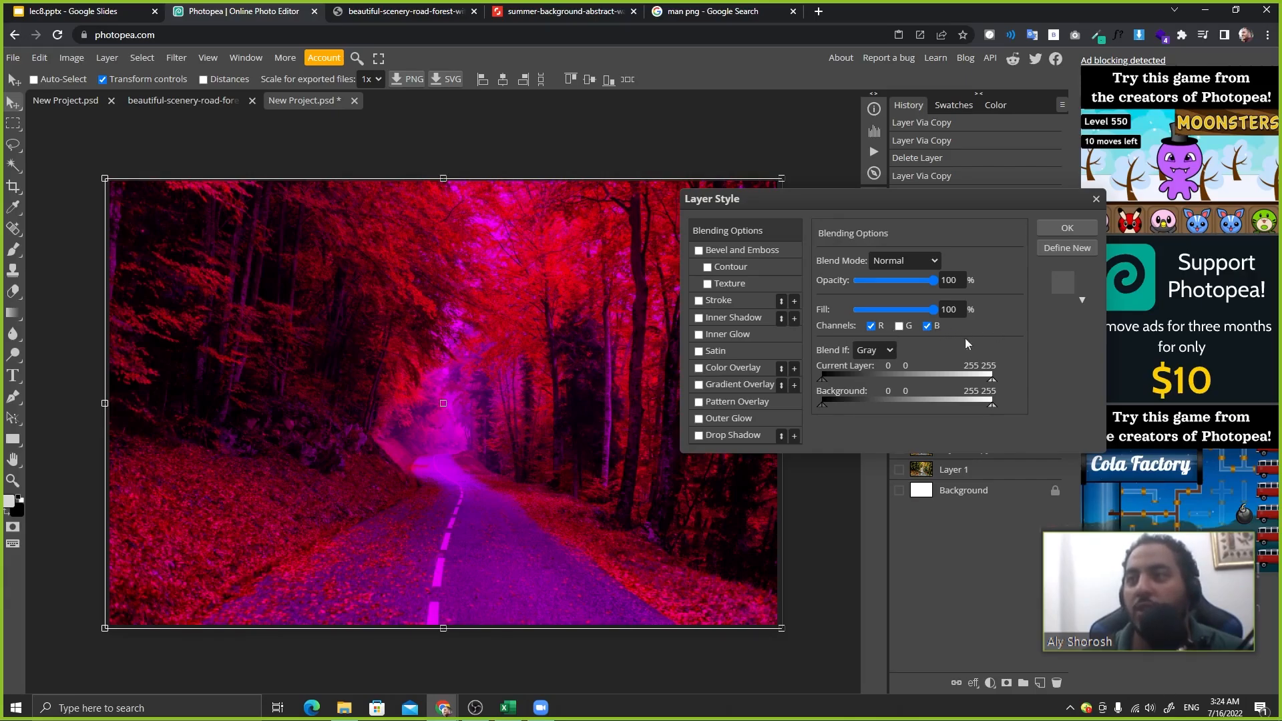
click(871, 326)
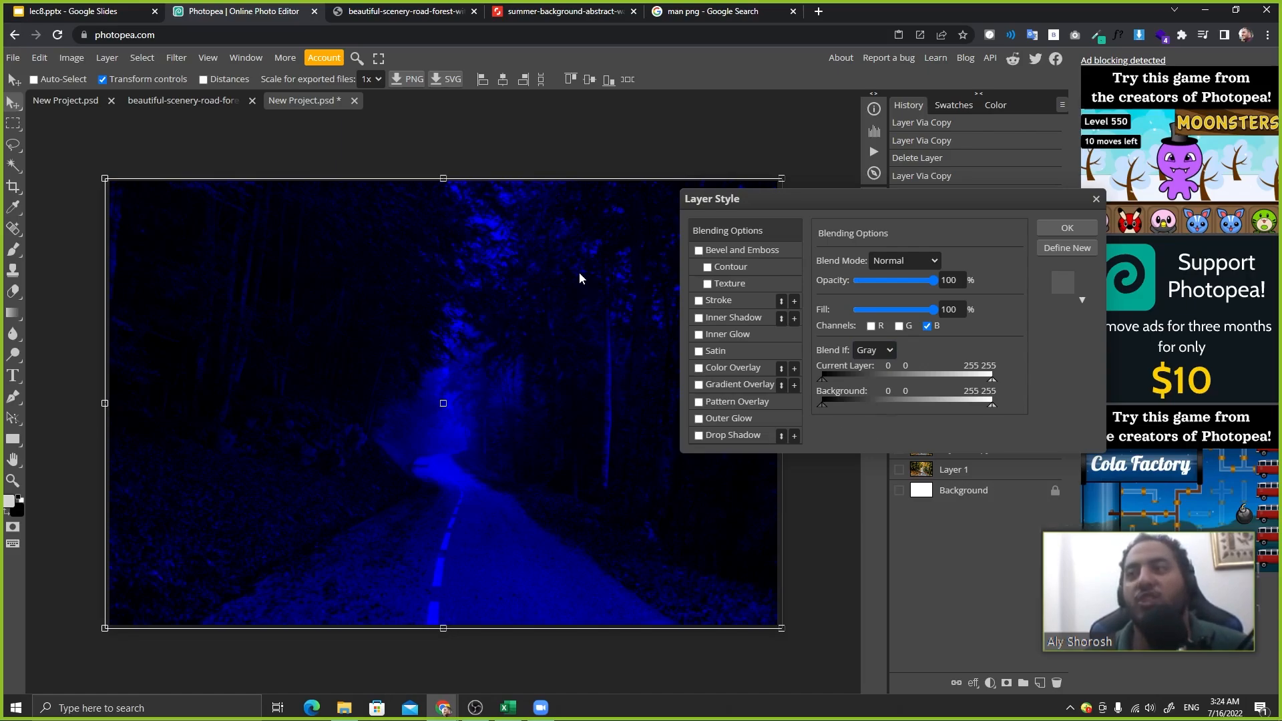
click(928, 326)
click(901, 327)
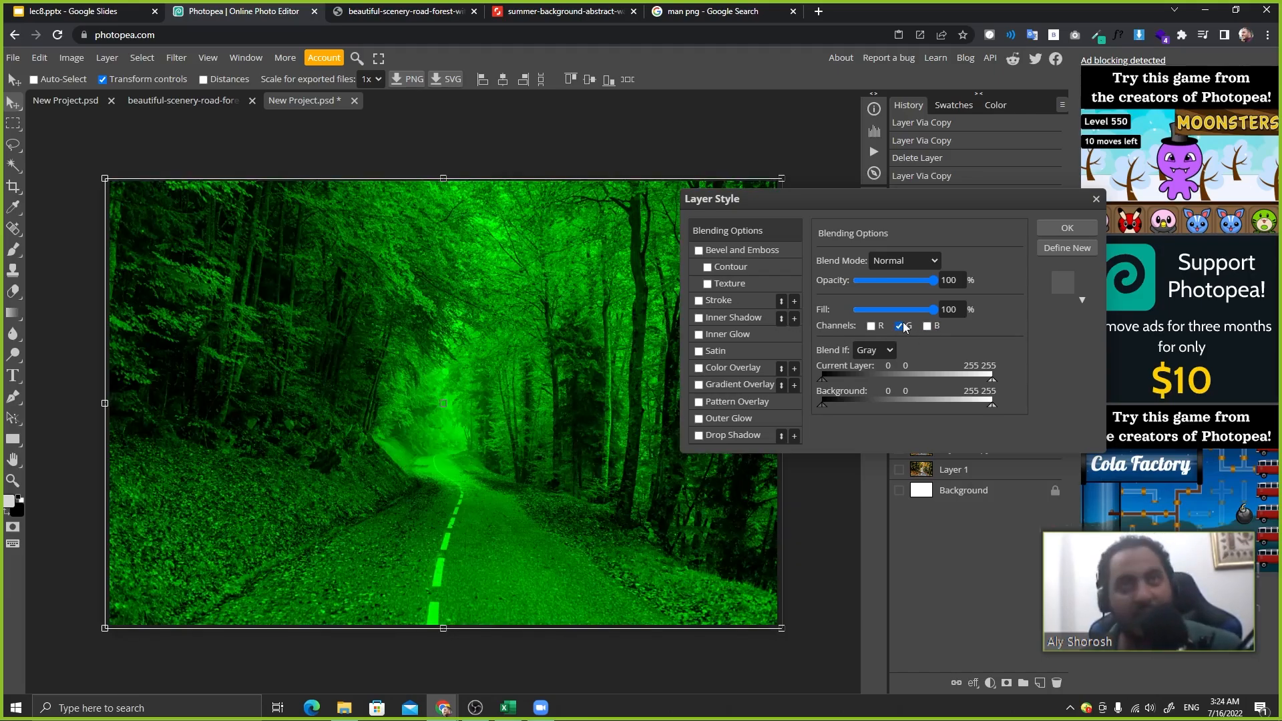
click(900, 327)
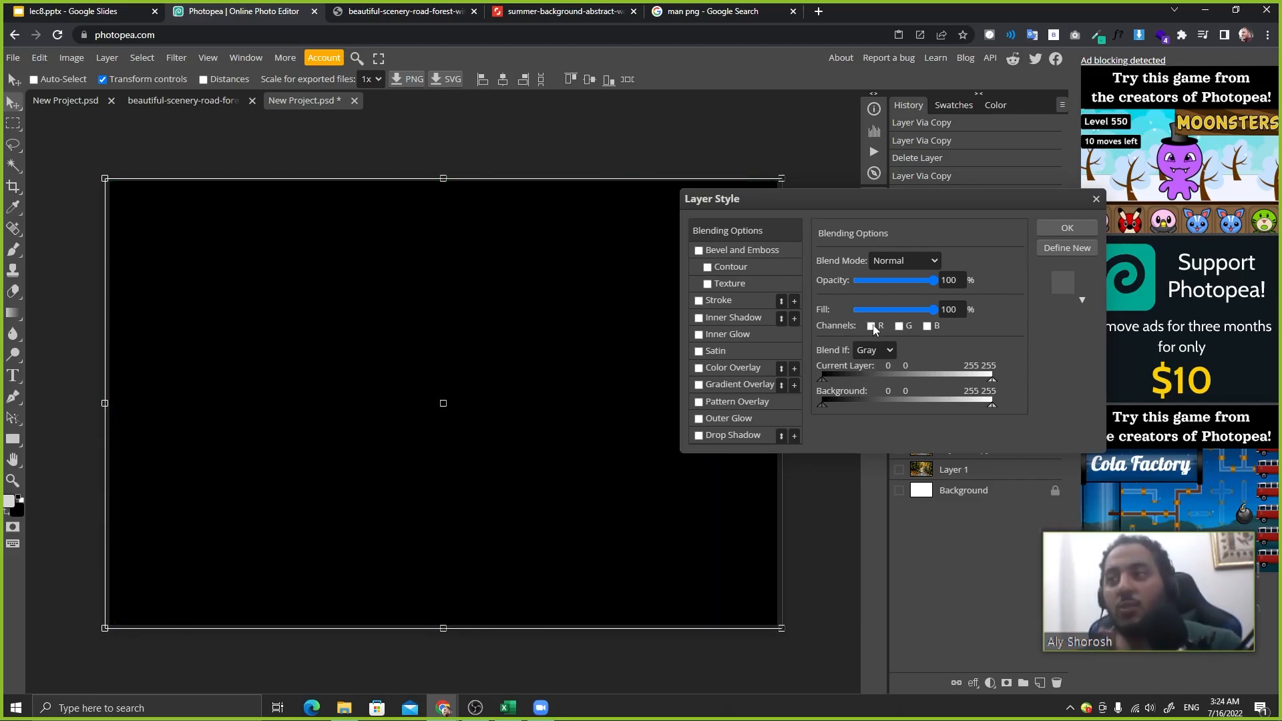
- Apply only the red channel to Layer 1 copy 3 and rename the layer as red
click(871, 325)
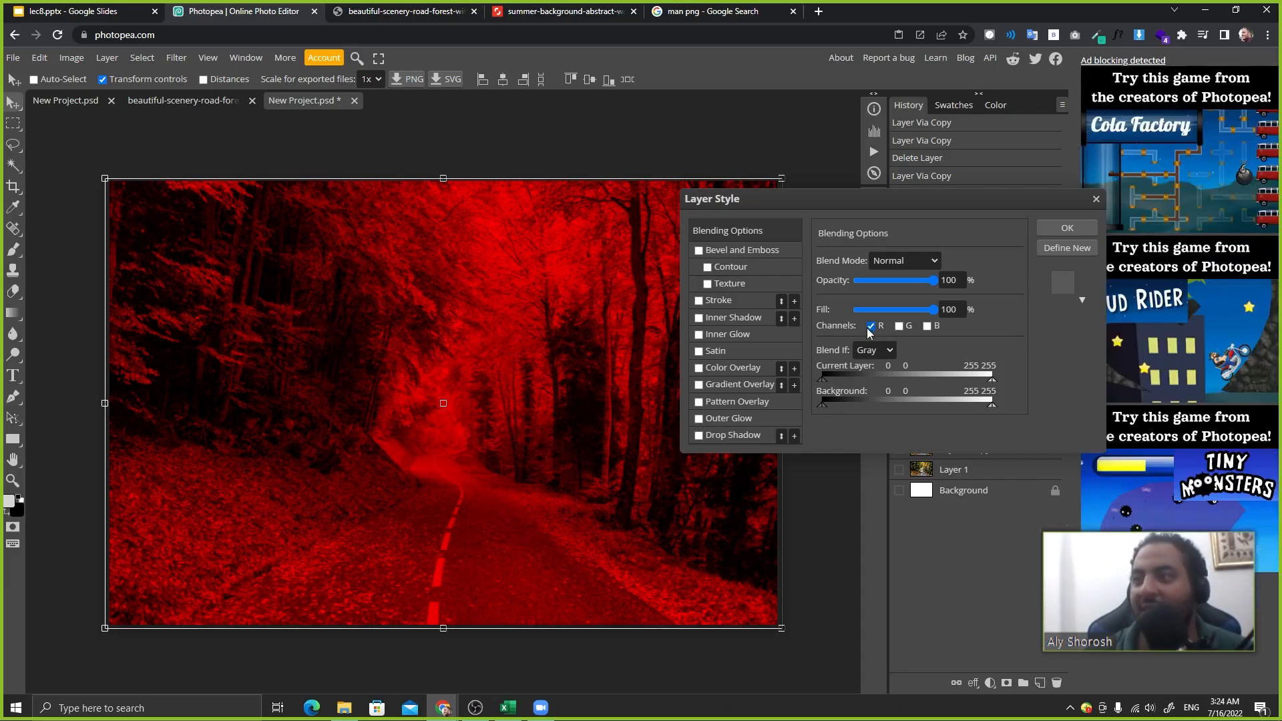
click(1085, 227)
double_click(981, 410)
text(R)
click(998, 513)
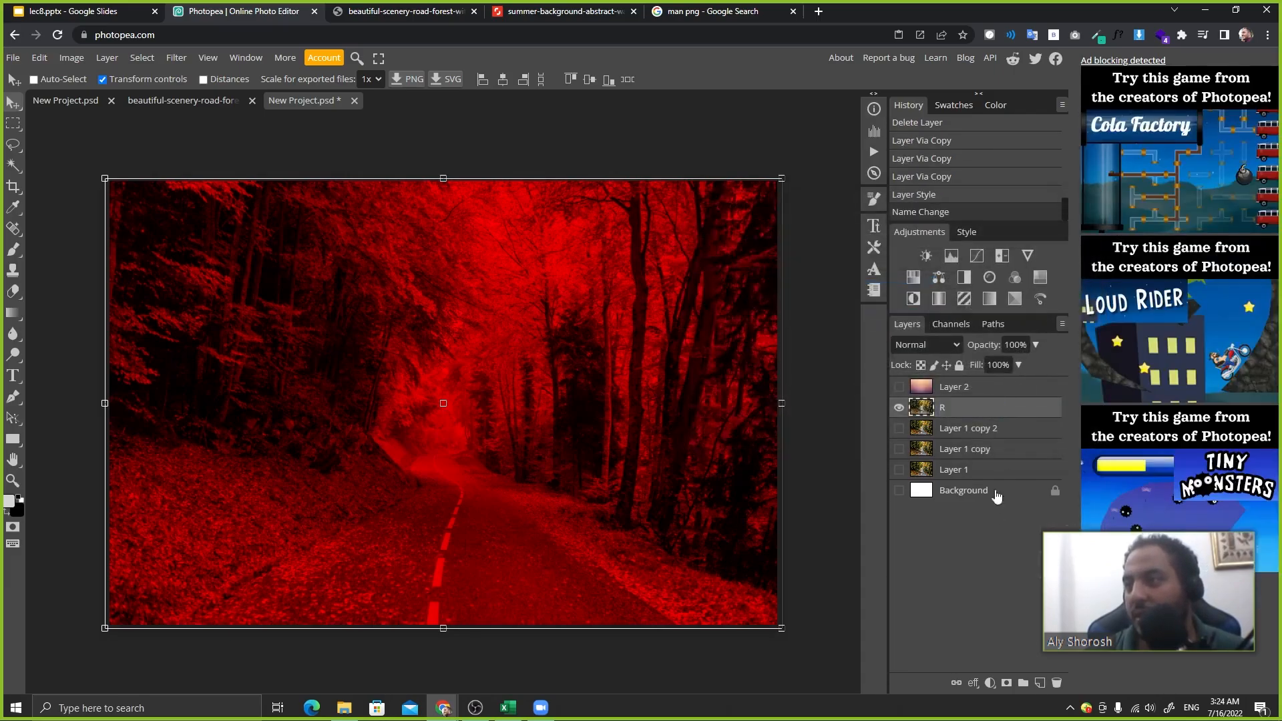
double_click(944, 410)
text(red)
key(Return)
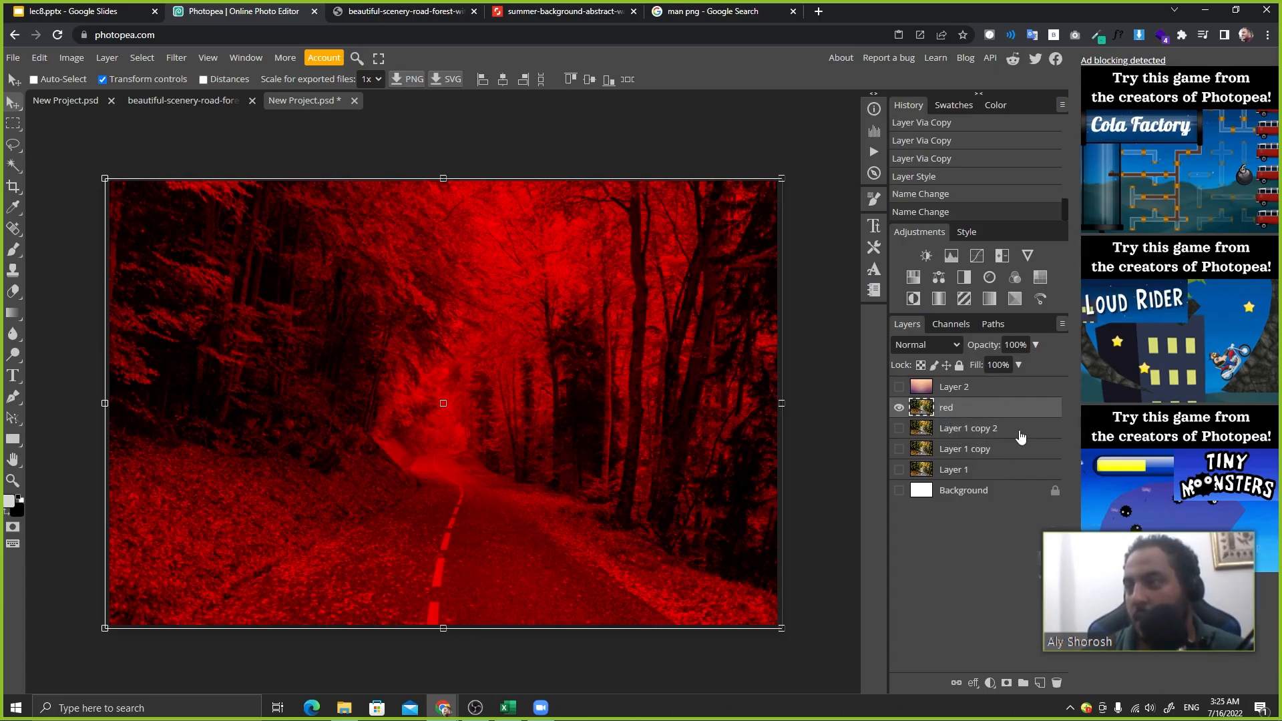
- Show Layer 1 copy 2 instead of the red layer and restrict it to its green channel
click(899, 408)
click(899, 428)
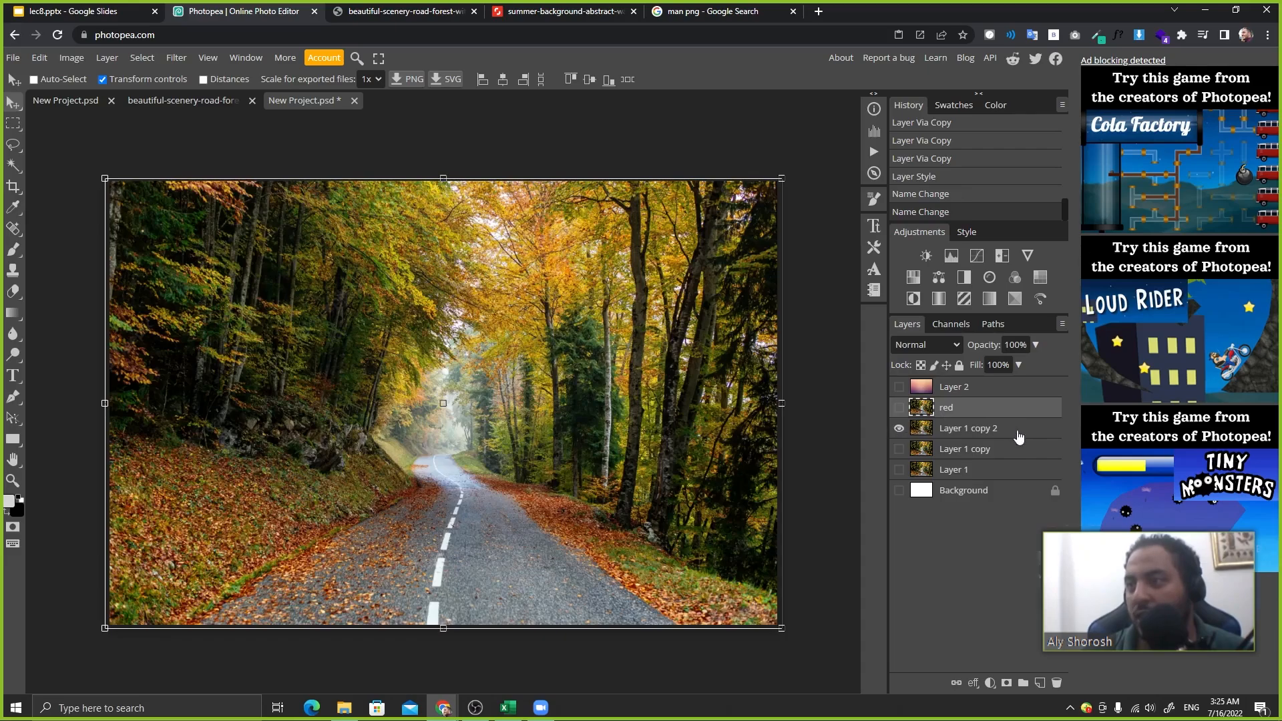
double_click(1016, 430)
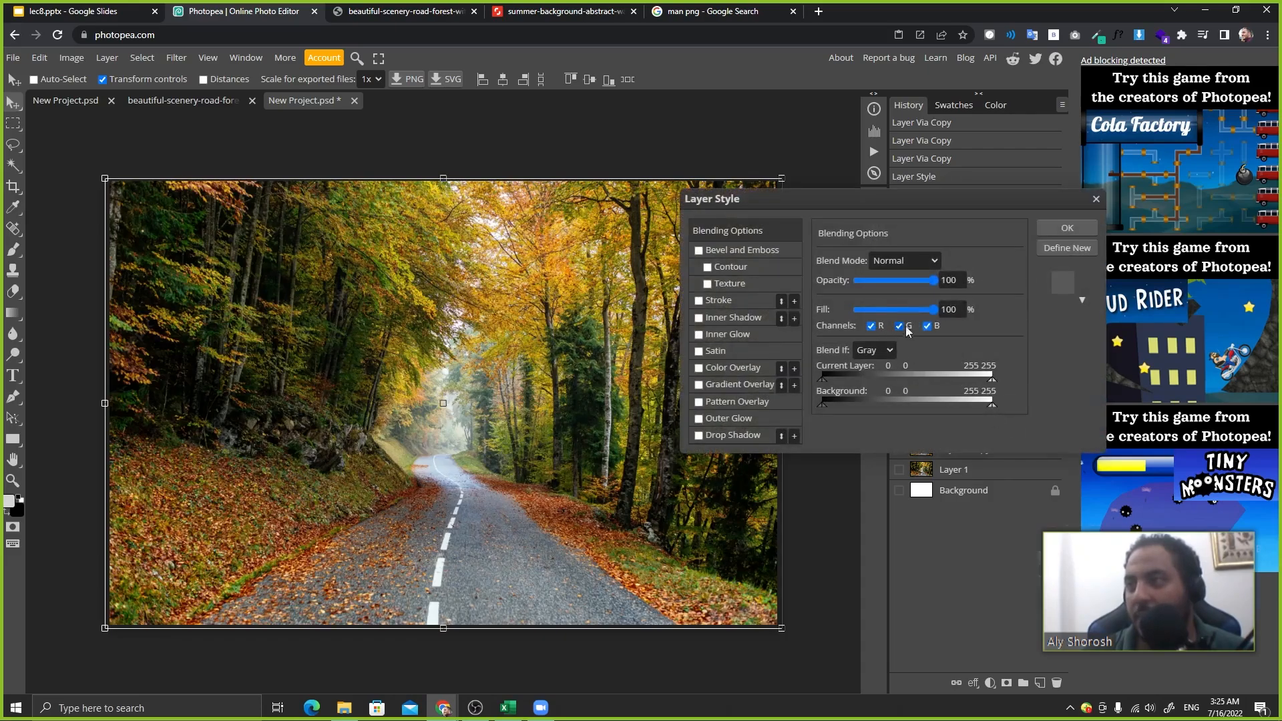
click(927, 325)
click(874, 326)
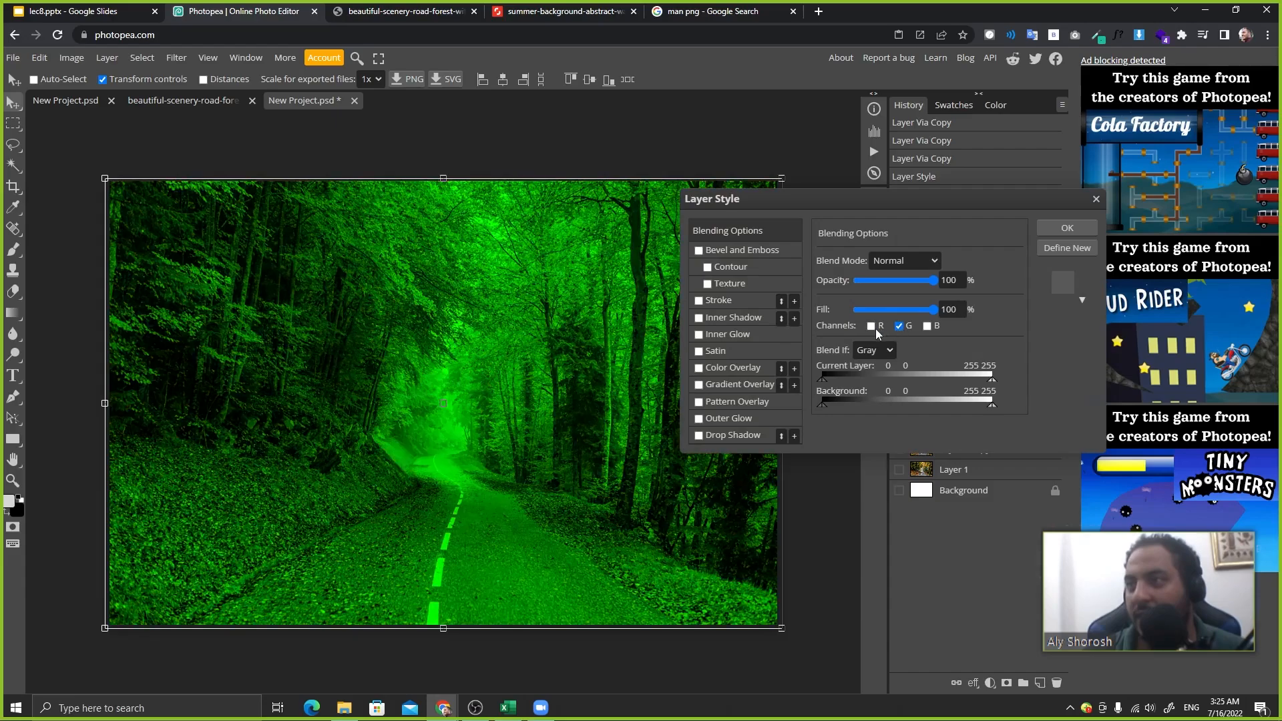
click(1059, 231)
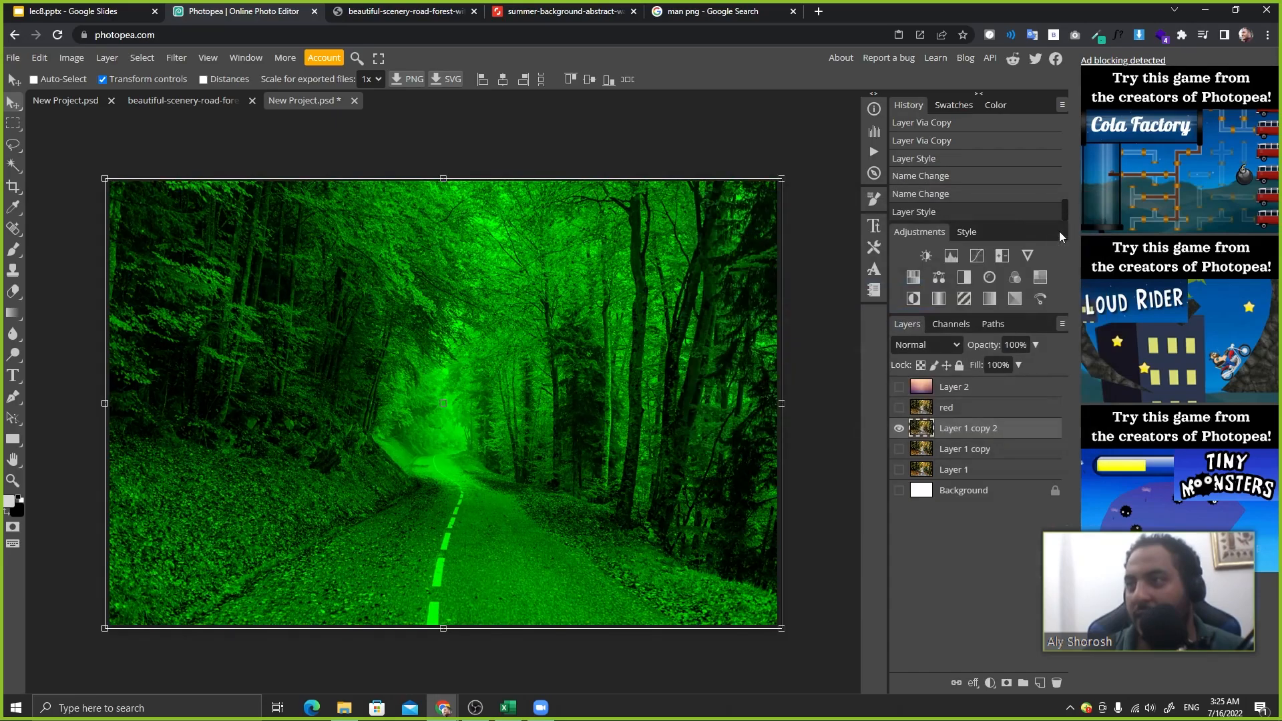
- Rename Layer 1 copy 2 as green
double_click(975, 428)
text(green)
key(Return)
- Restrict Layer 1 copy to its blue channel and rename the layer as blue
double_click(1007, 449)
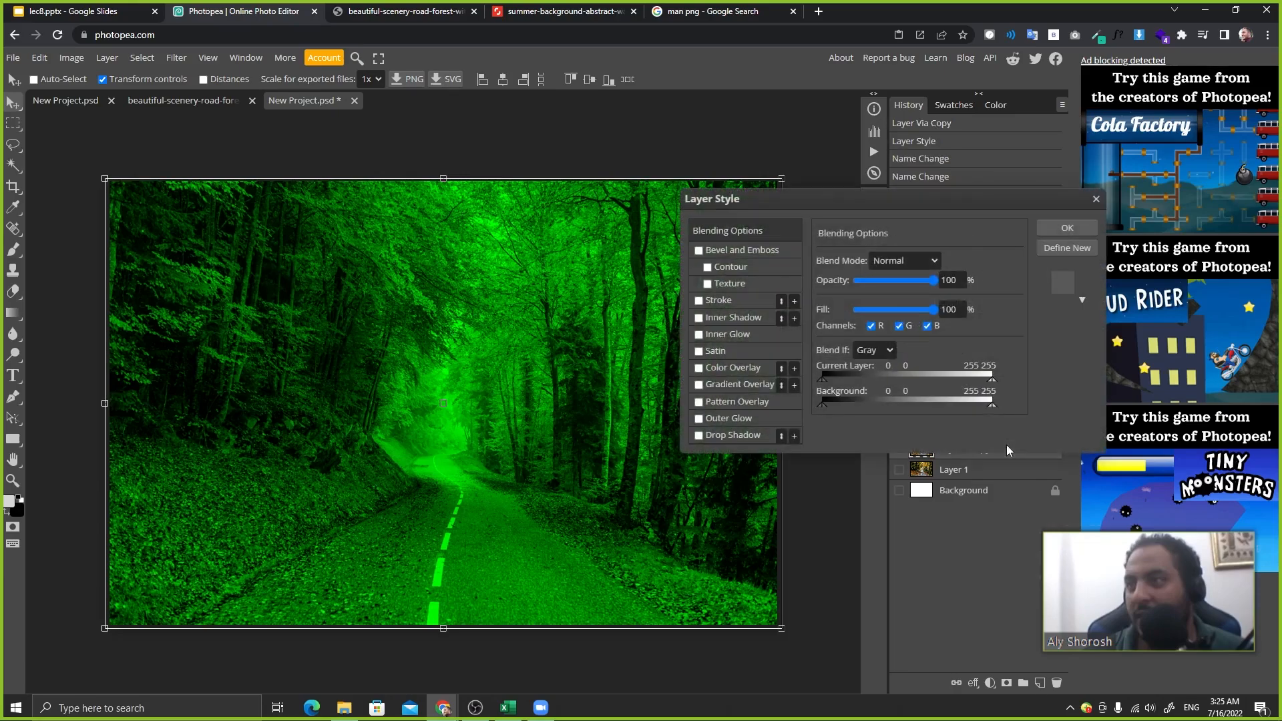
click(880, 329)
click(901, 327)
click(1067, 229)
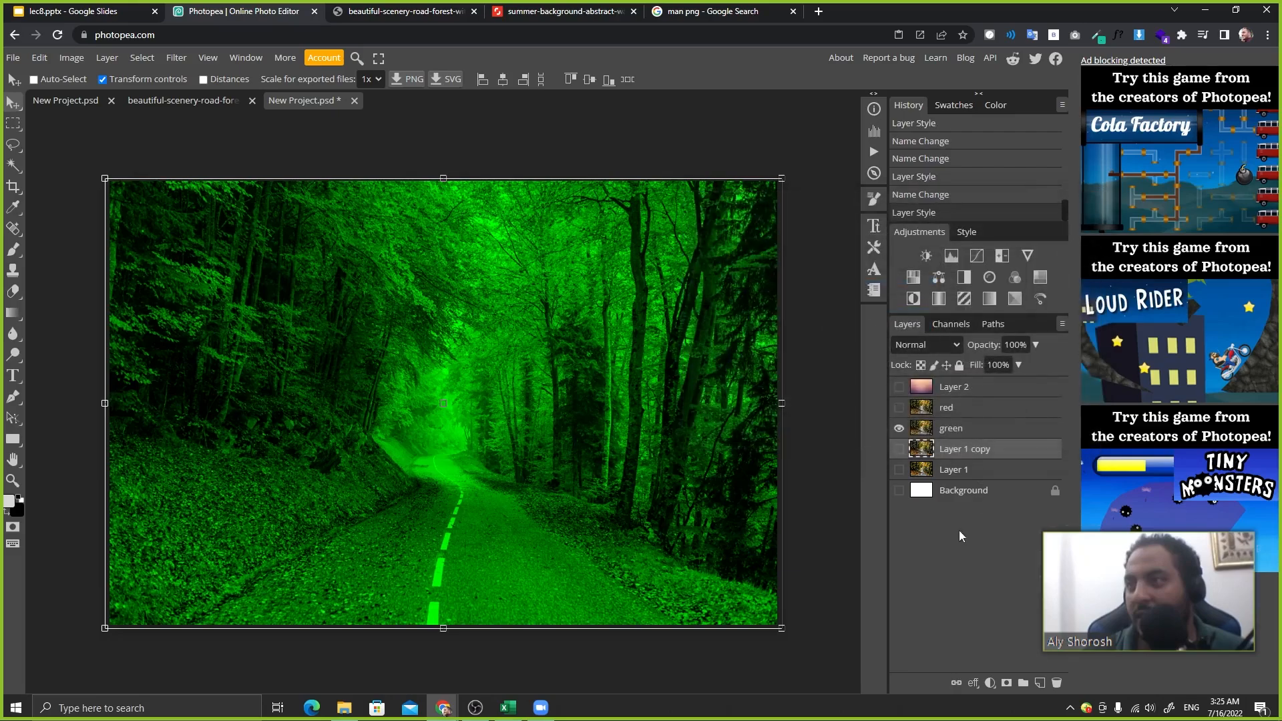
double_click(969, 450)
text(blue)
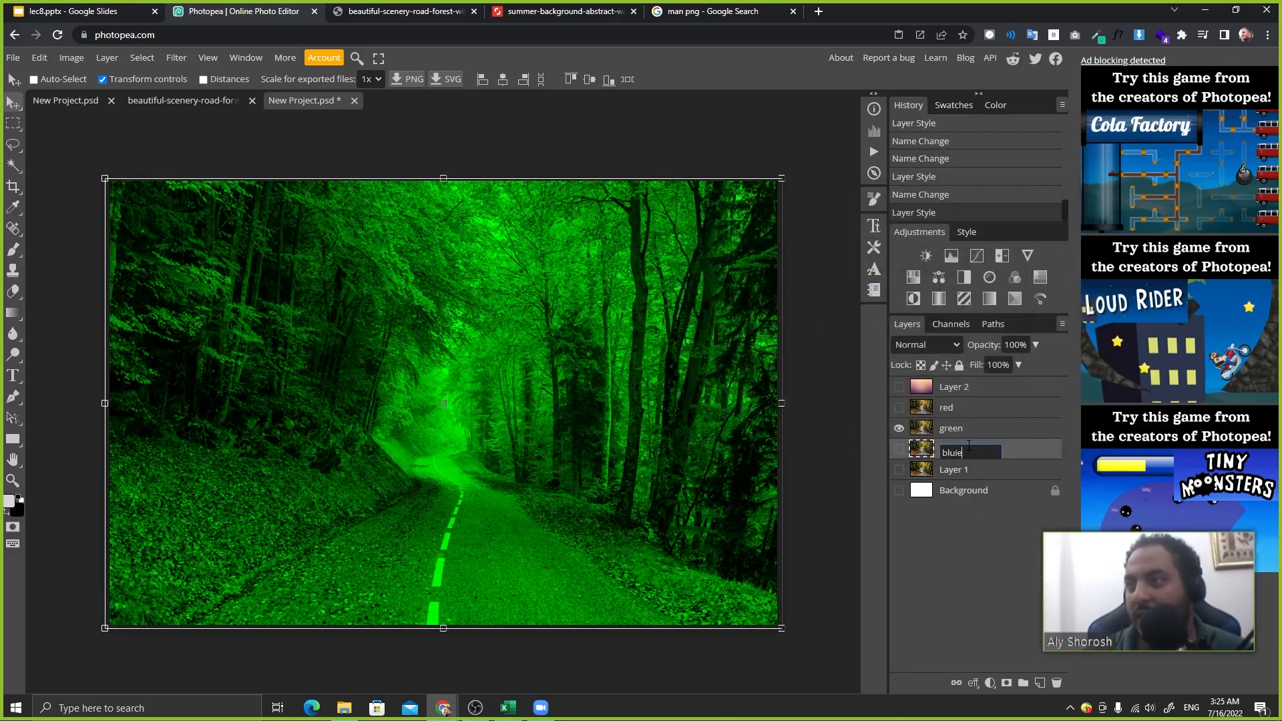
key(Return)
- Hide the green layer, and view the red, green and blue layers one at a time
click(900, 429)
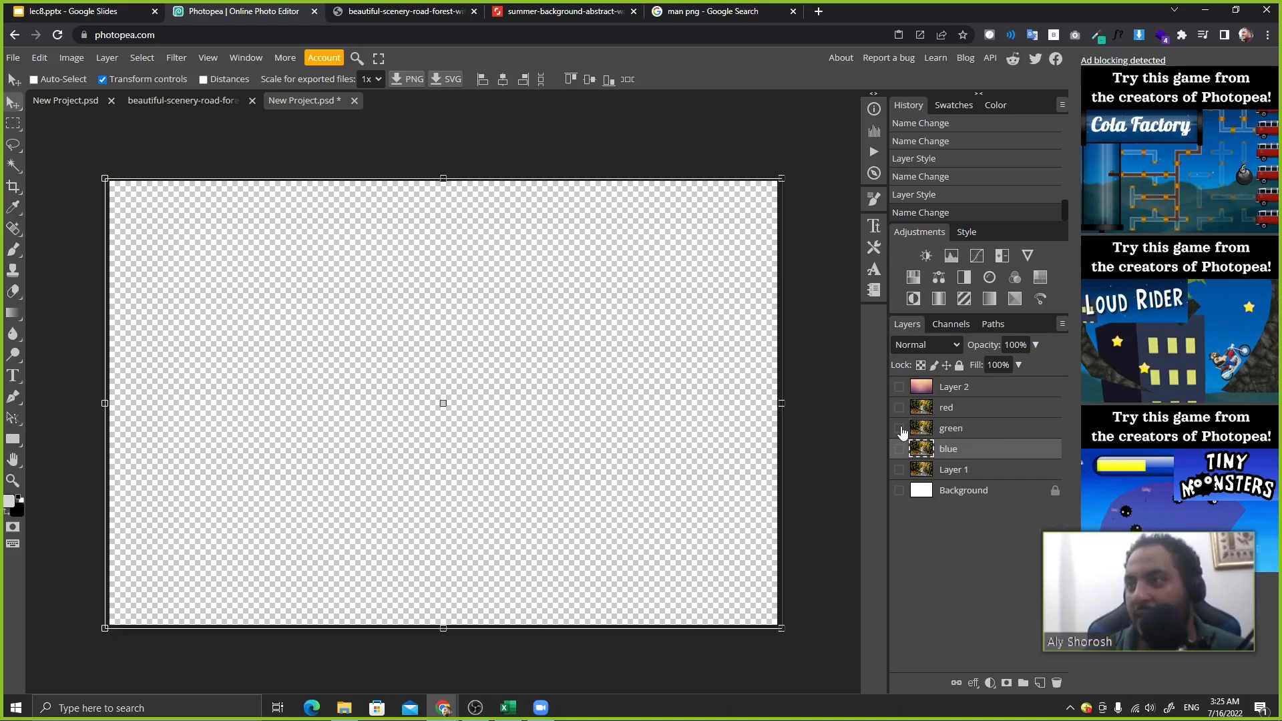
click(899, 407)
click(899, 407)
click(899, 428)
click(899, 428)
click(899, 448)
click(899, 449)
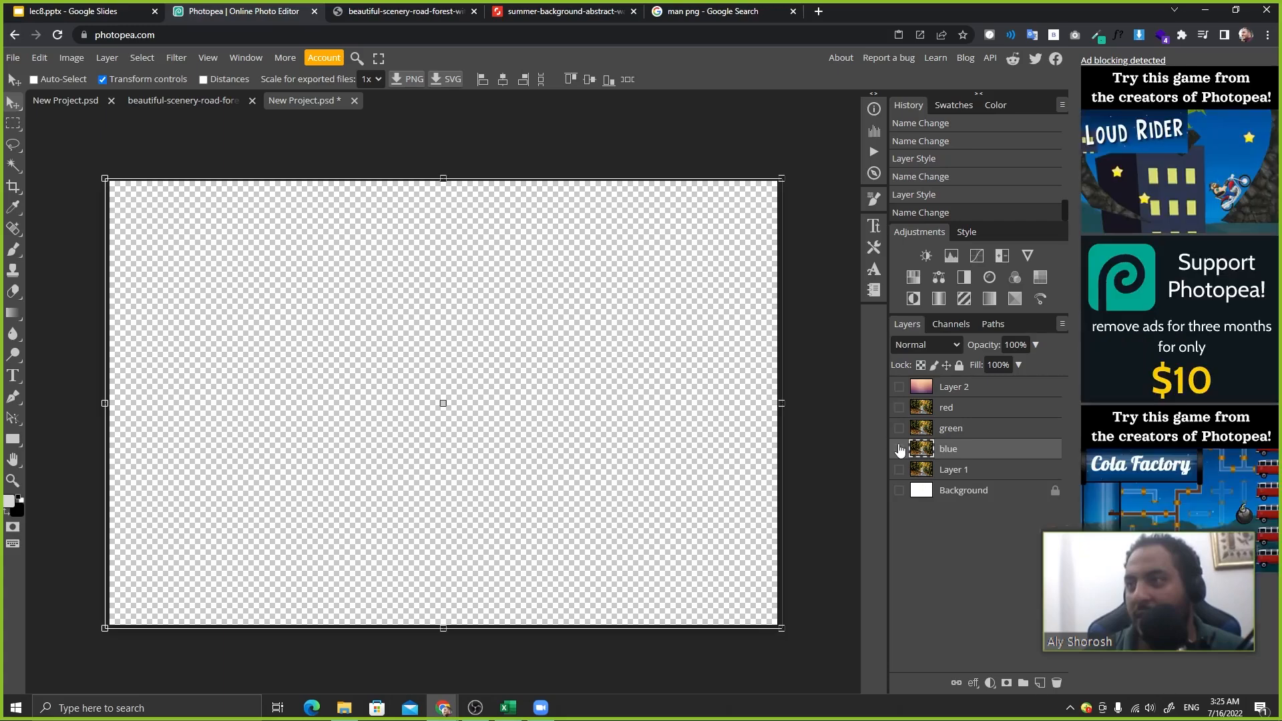
- Show the blue, red and green layers together and check the blending options of the blue layer
click(899, 449)
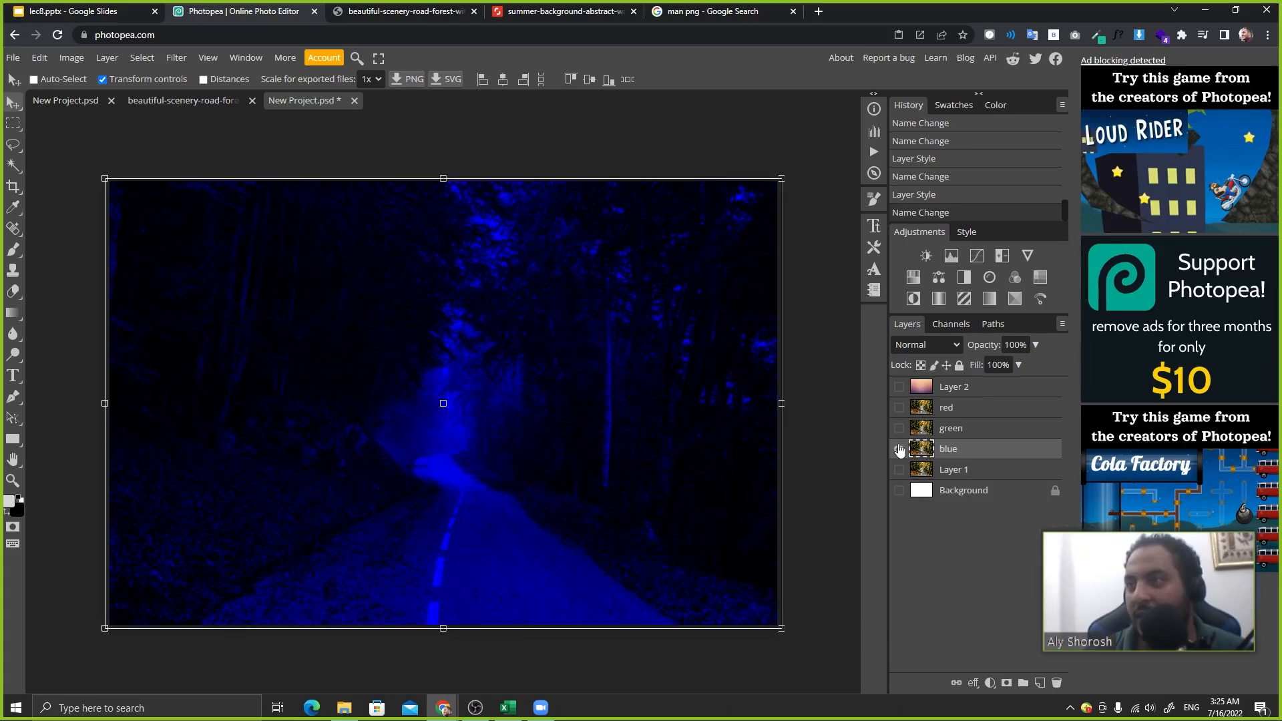
click(898, 408)
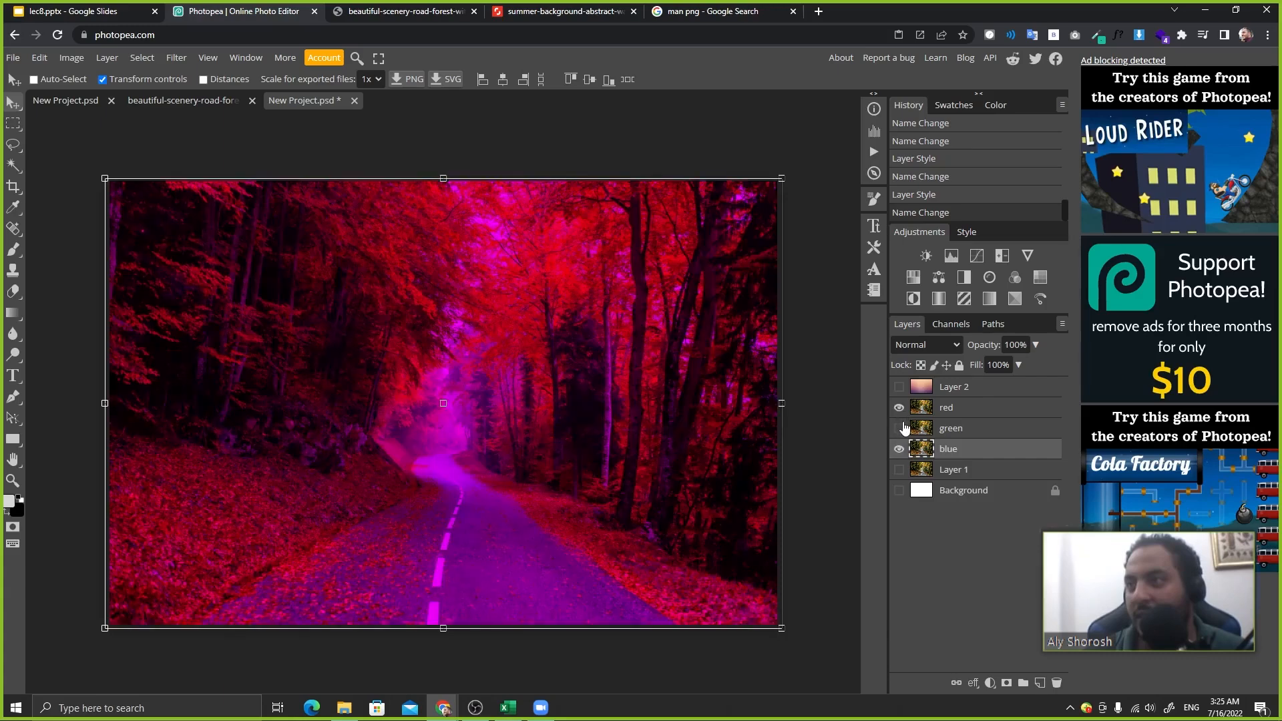
click(899, 428)
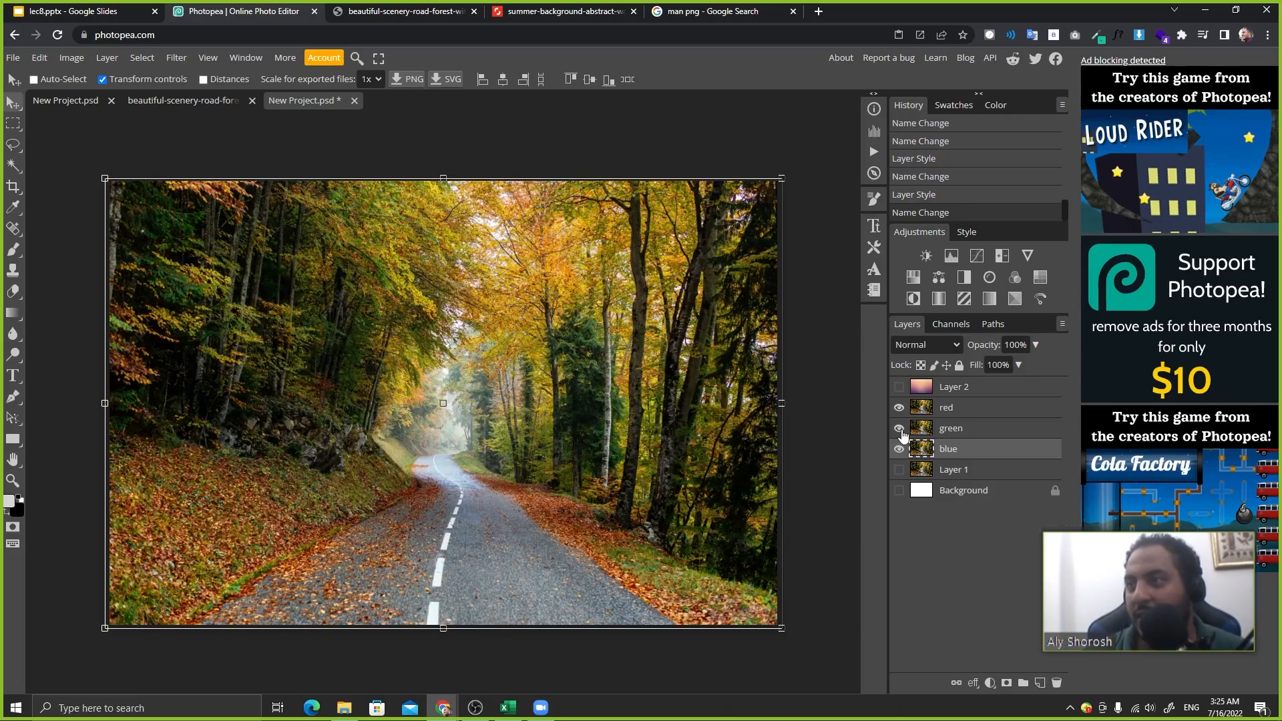
double_click(1005, 451)
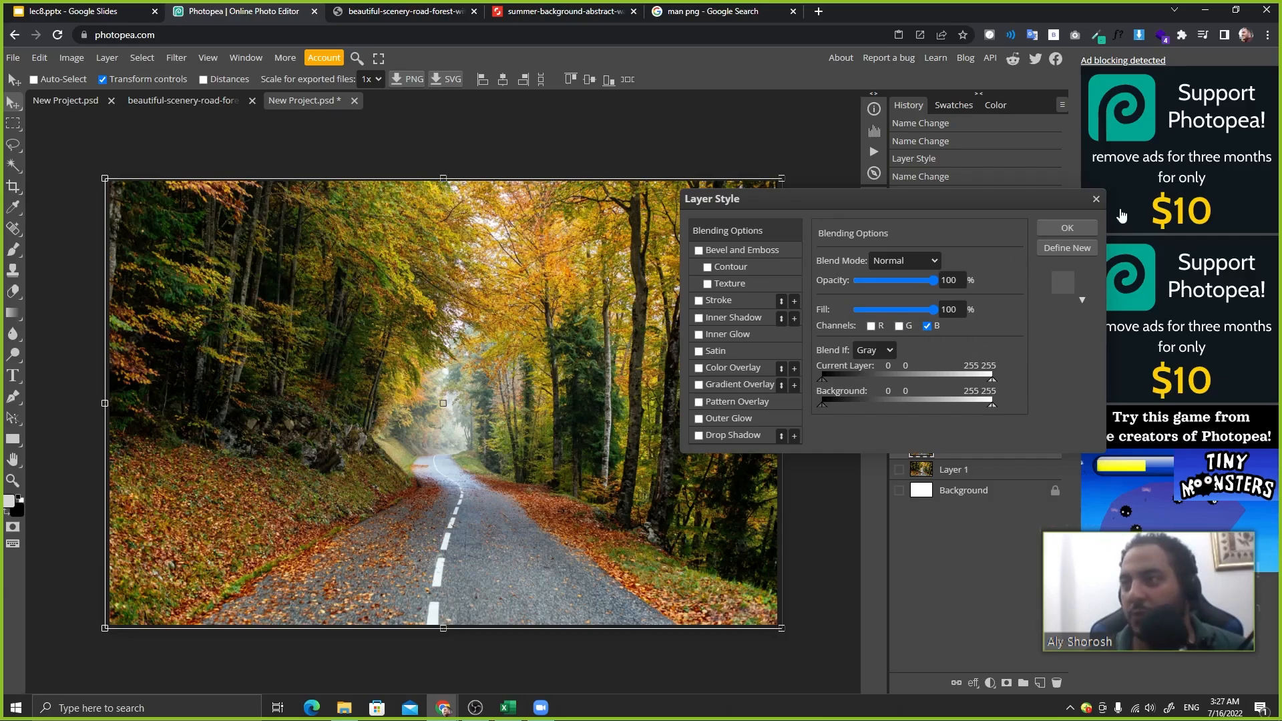
click(1096, 199)
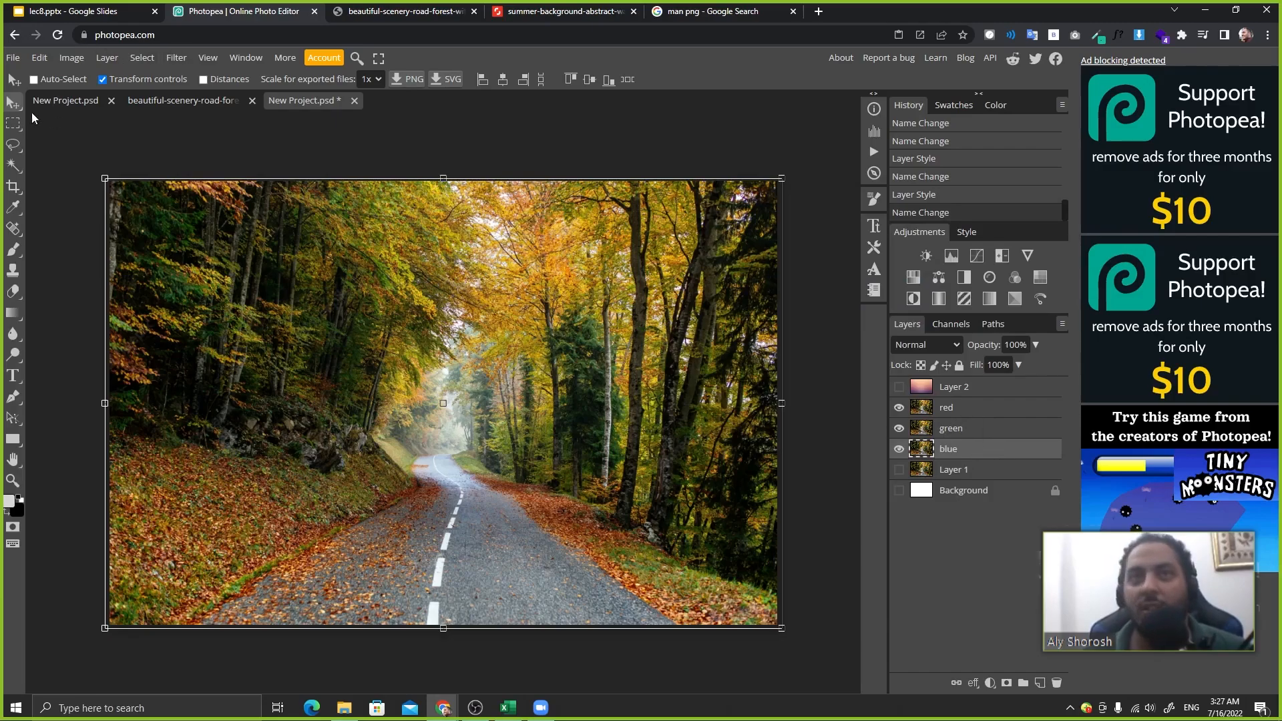
- Hide the red and green layers and nudge the blue layer slightly to the right
click(898, 407)
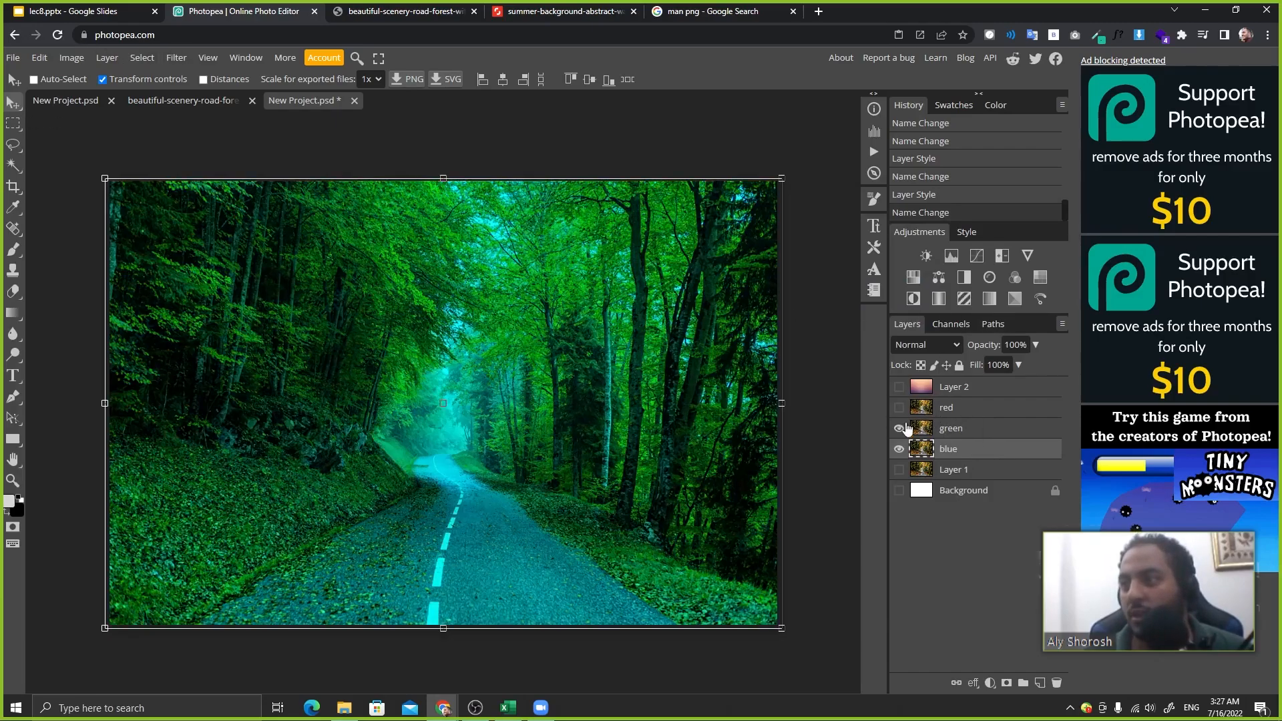
click(899, 428)
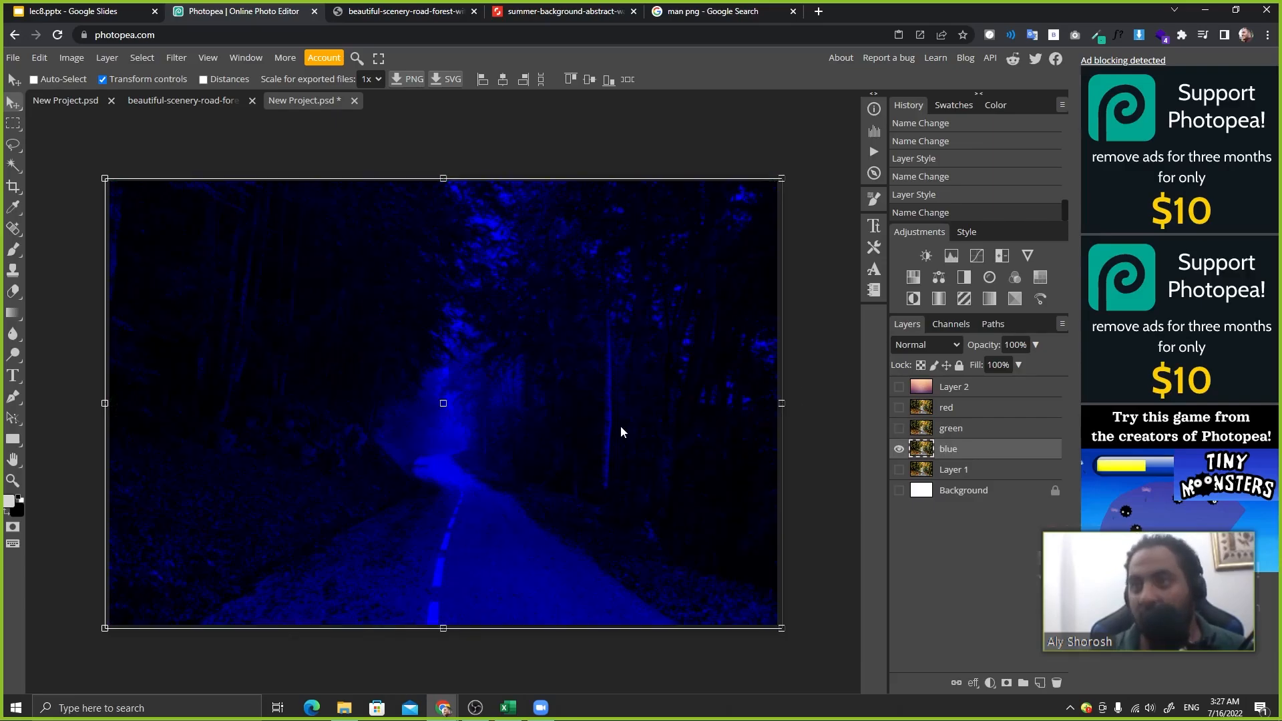
key(shift+Right)
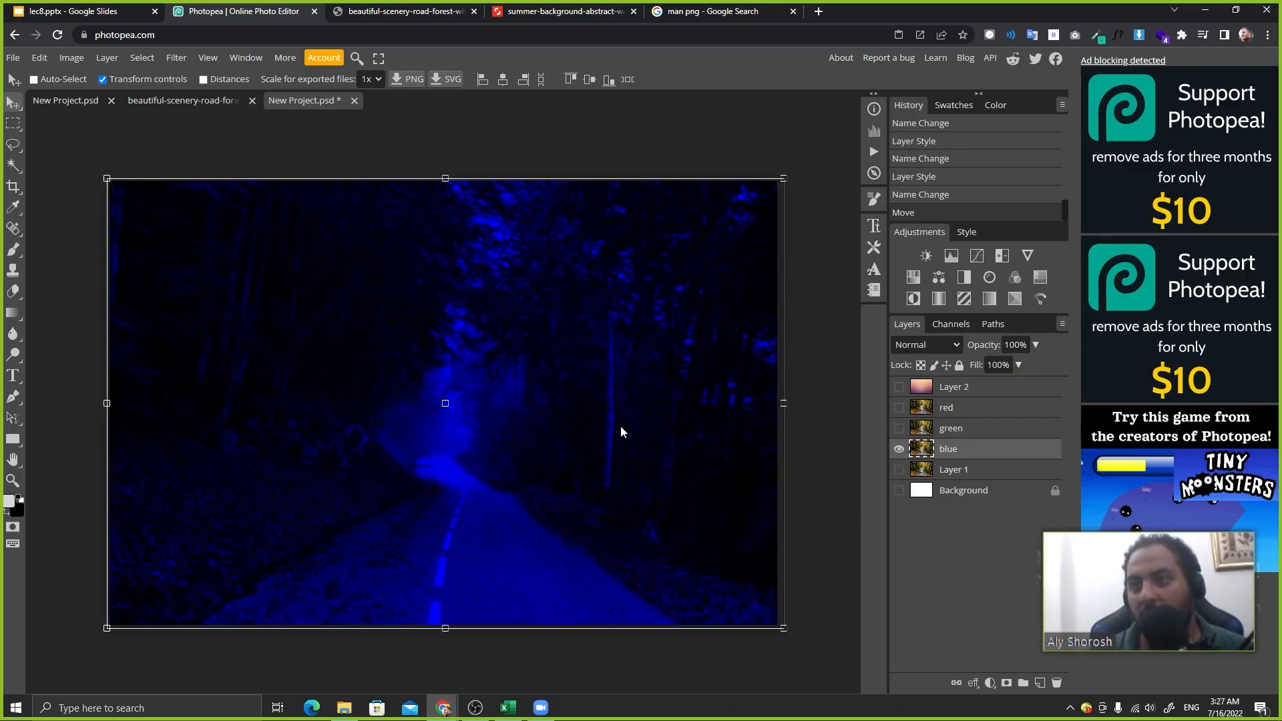
key(Right)
key(Right)
key(Right)
key(Right)
key(Right)
key(Right)
key(Right)
key(Right)
key(Right)
key(Right)
key(Right)
key(Right)
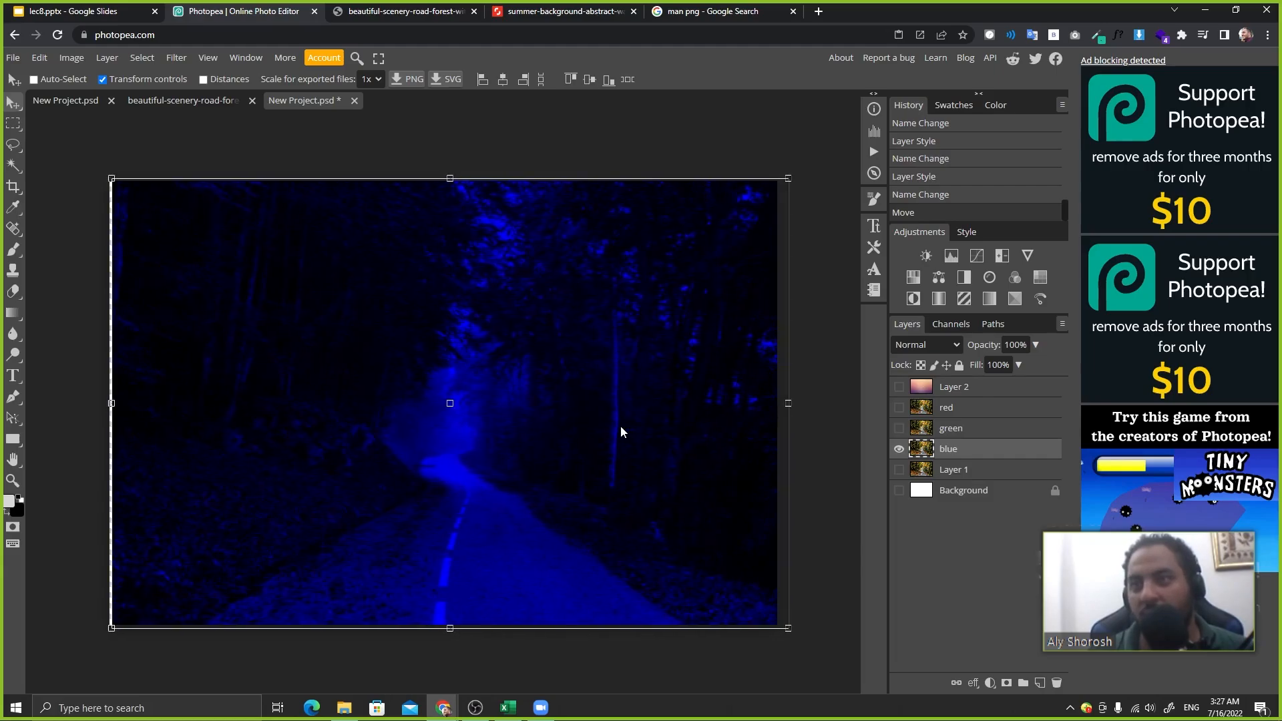
- Show the green layer instead of the blue one and nudge it slightly to the right
click(899, 449)
click(898, 427)
click(959, 437)
key(Left)
key(Left)
key(Left)
key(Left)
key(Left)
key(Left)
key(Left)
key(Left)
key(Left)
key(Left)
key(Left)
key(Left)
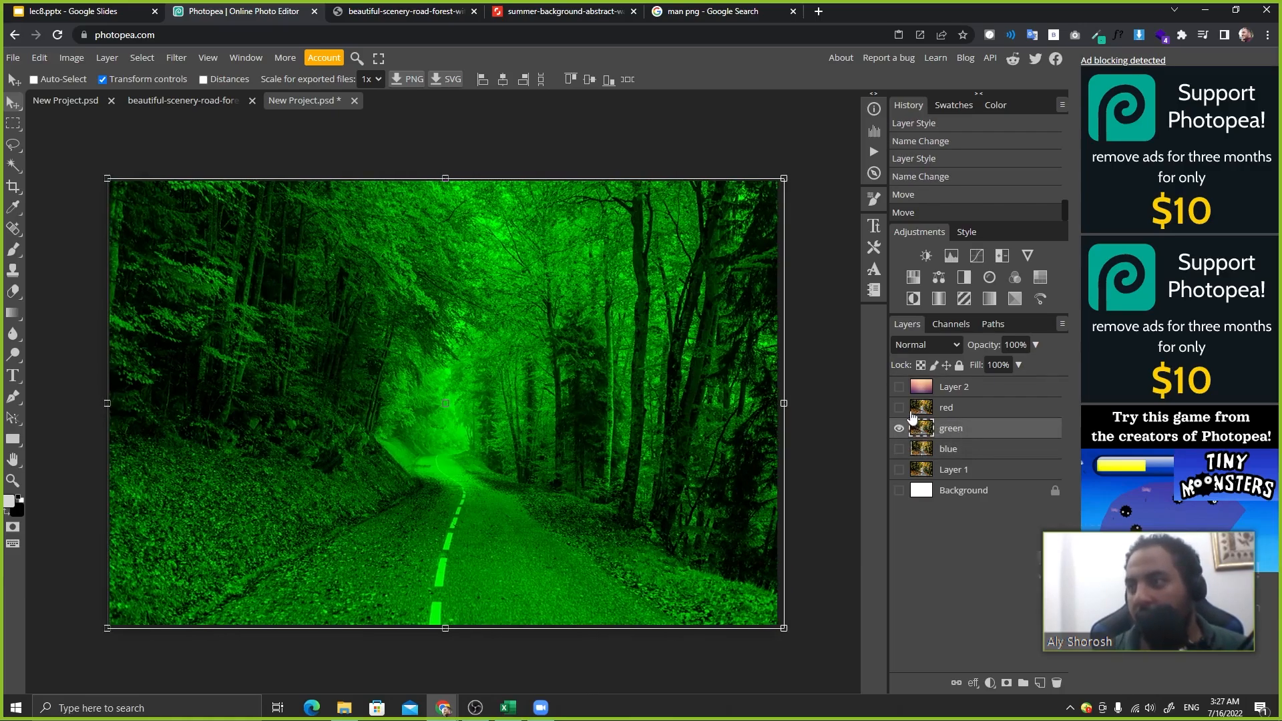
- Nudge the red layer slightly to the left and show it together with the green and blue layers
click(900, 413)
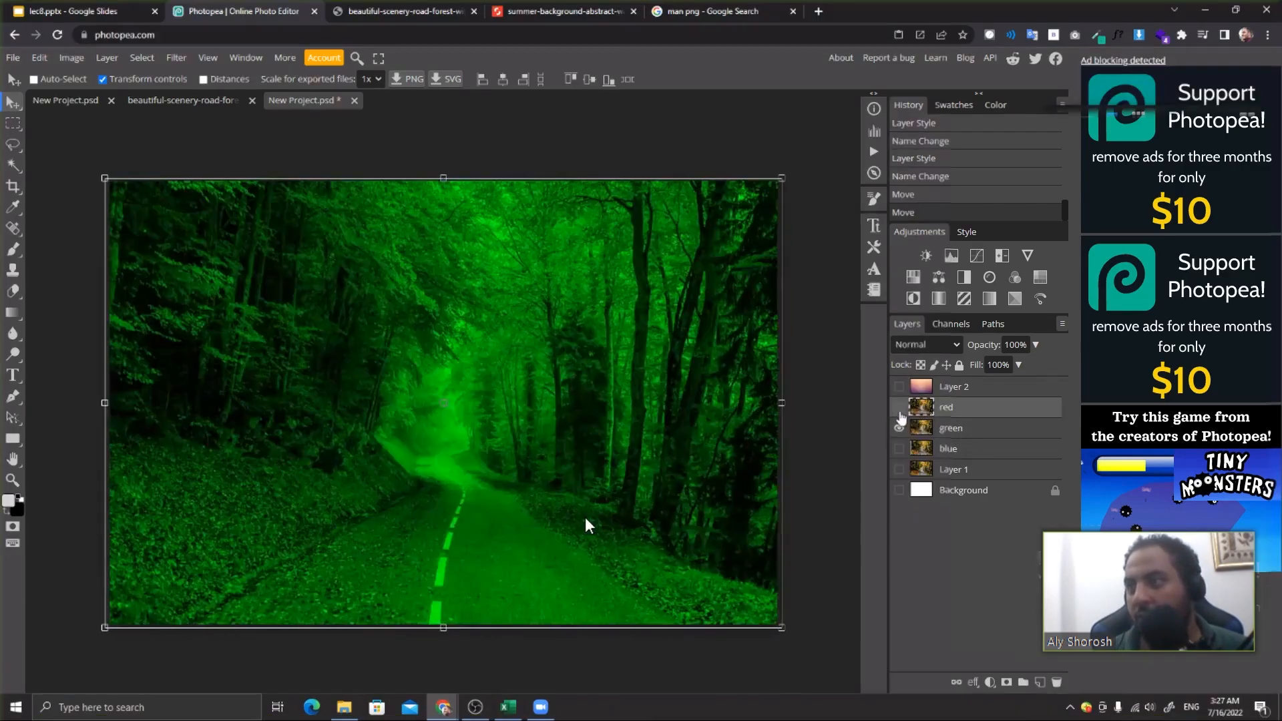
click(898, 407)
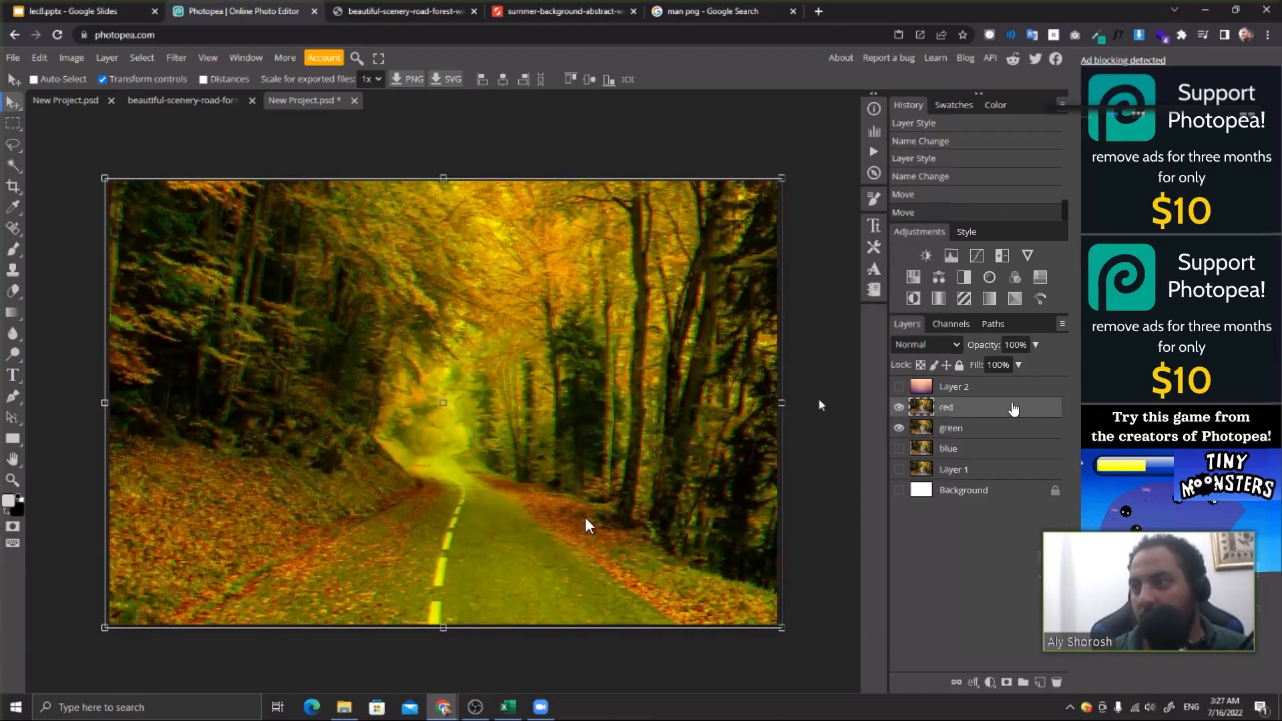
click(895, 429)
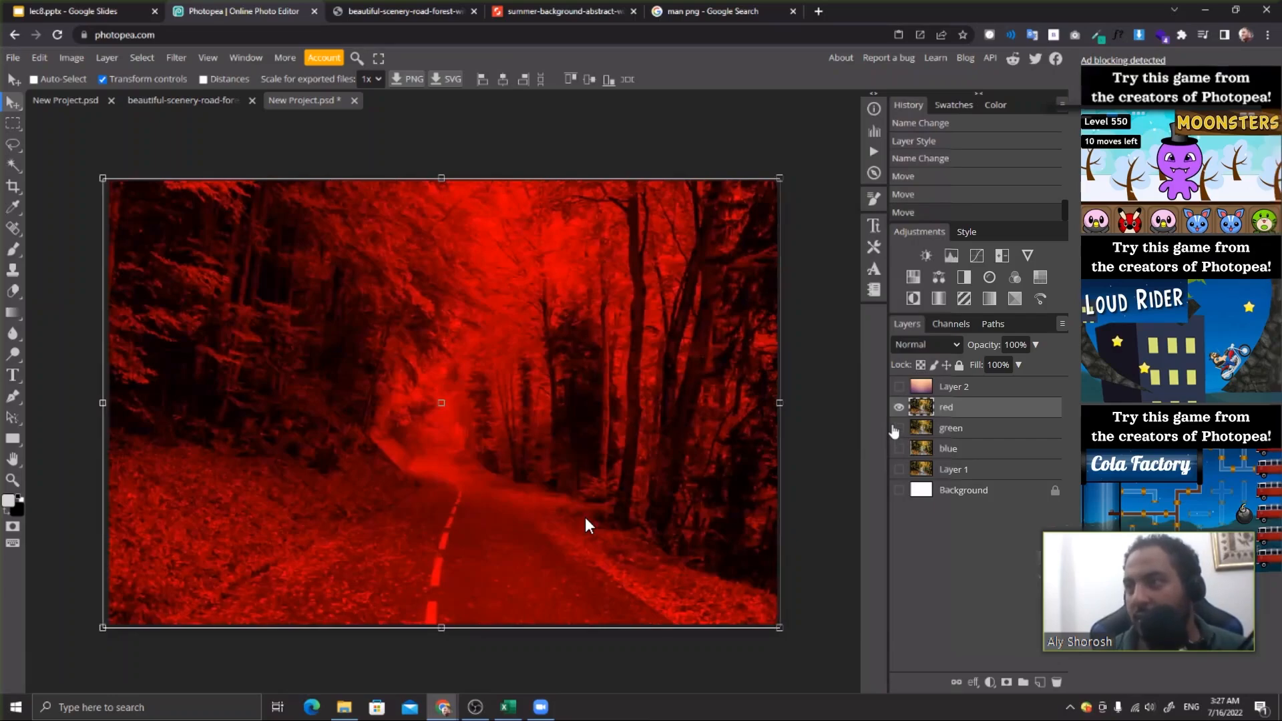
click(900, 431)
click(900, 450)
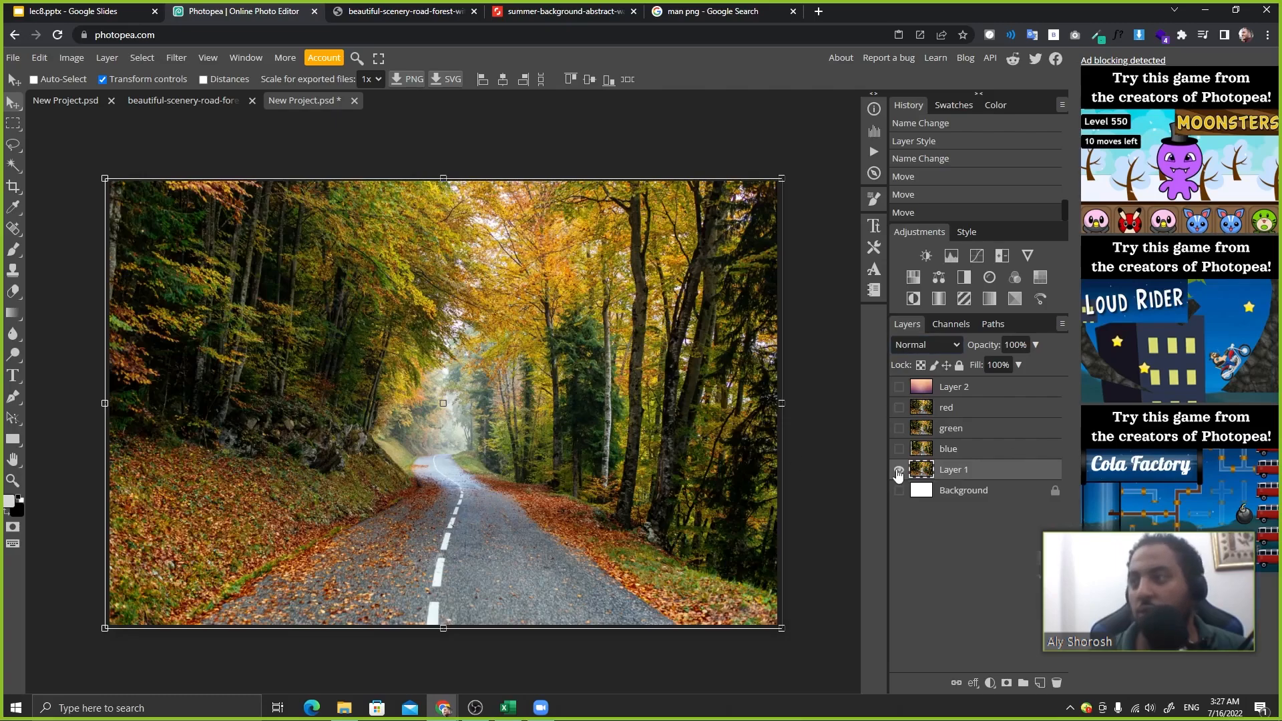
- Add a Black & White adjustment layer directly above Layer 1
click(991, 683)
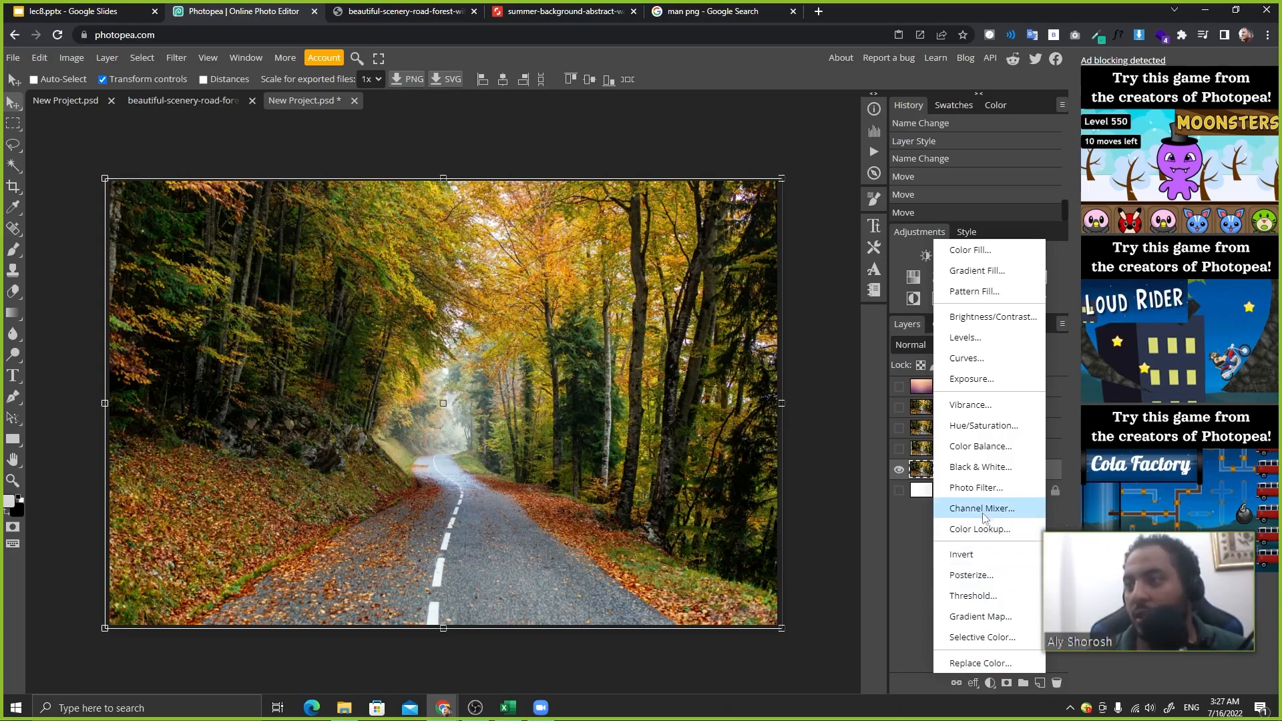
click(979, 469)
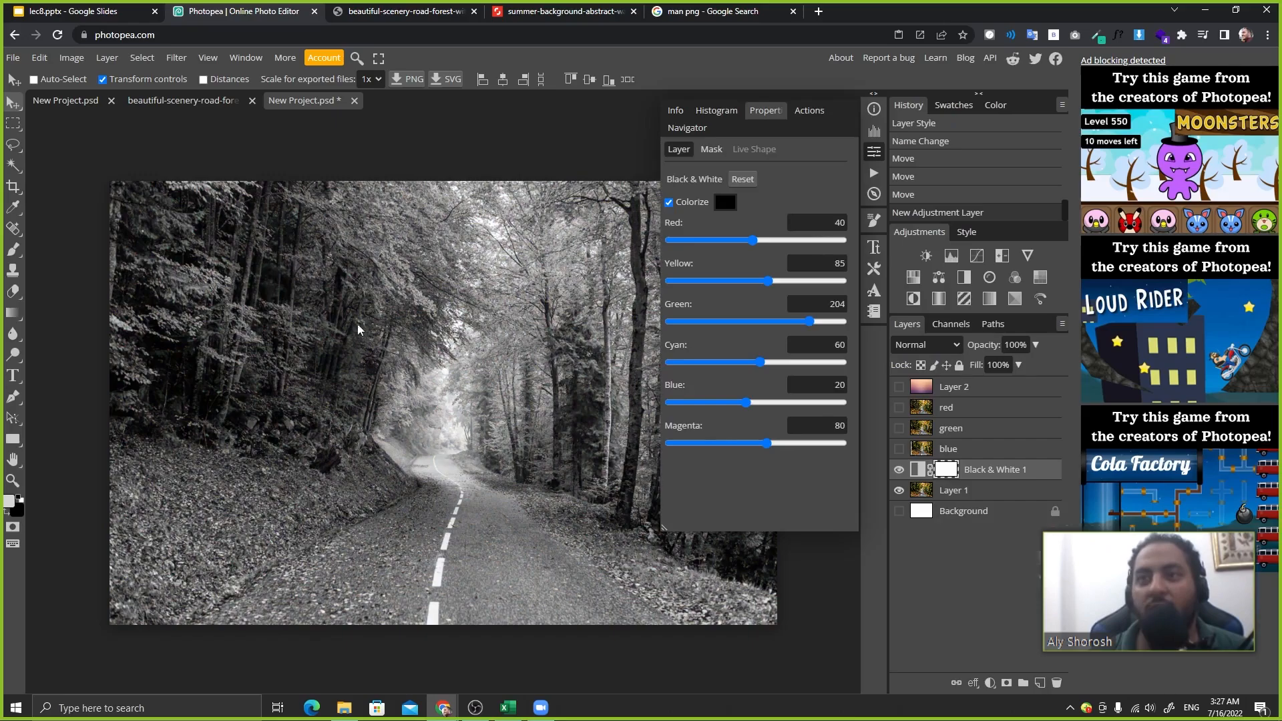
drag(455, 355, 462, 313)
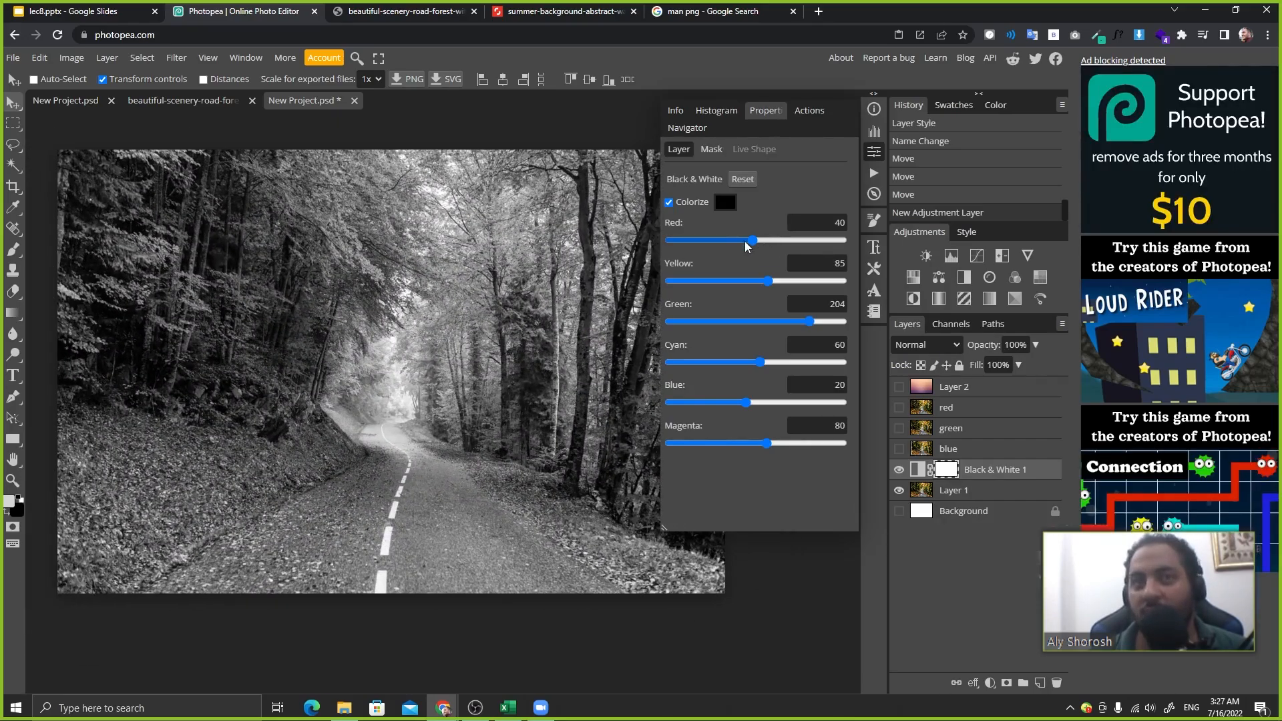
- Delete the Black & White adjustment layer above Layer 1
right_click(768, 114)
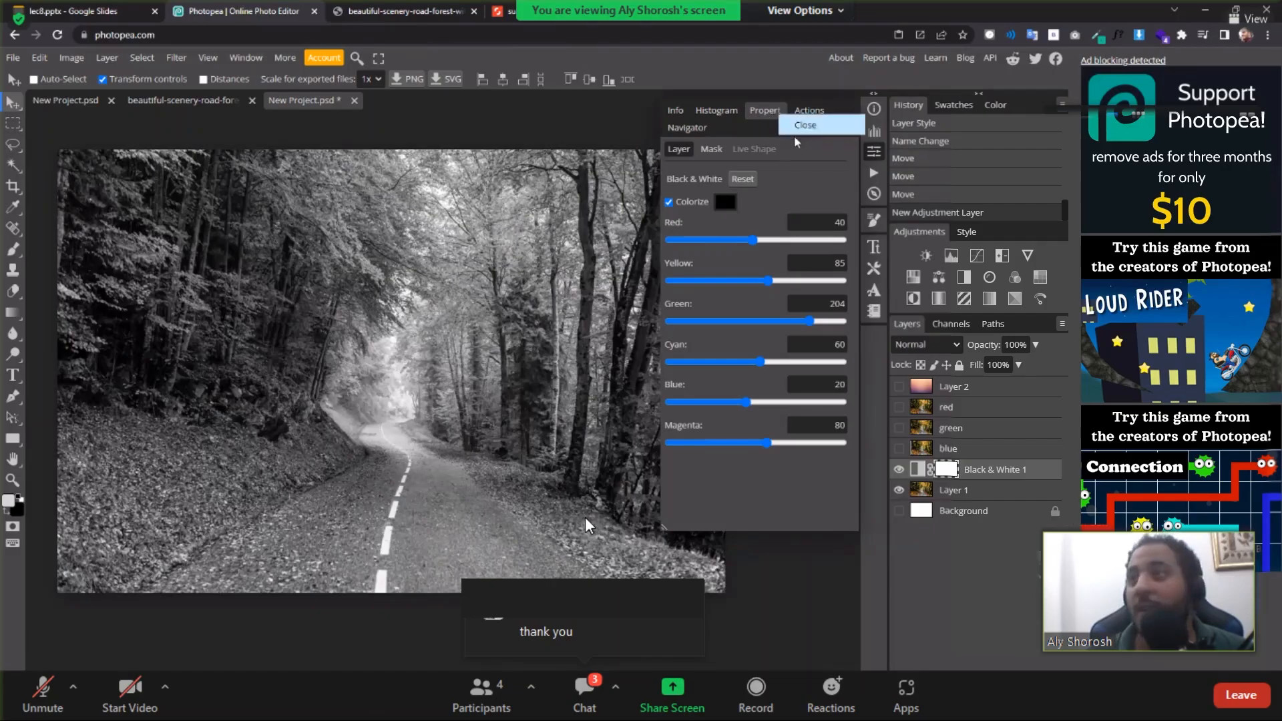
click(1047, 479)
drag(1043, 473, 1057, 680)
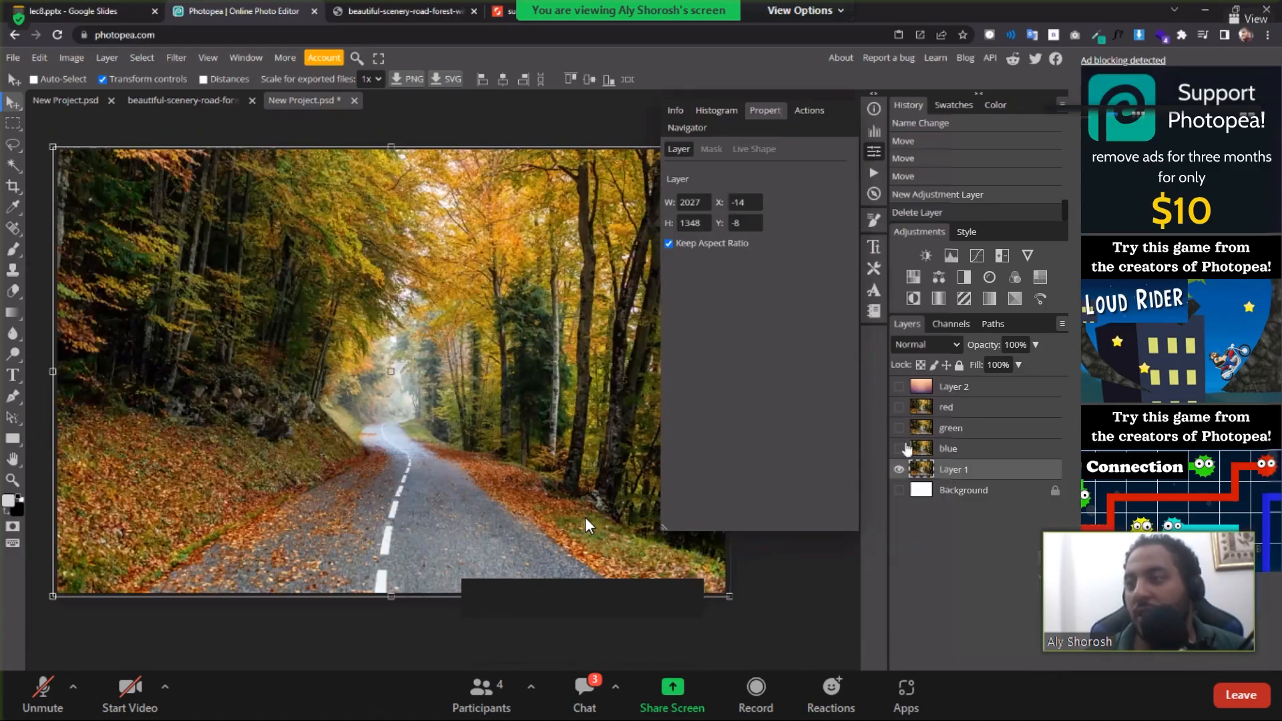
- Hide Layer 1, show the blue, green and red layers, and move Layer 1 directly above the red layer
click(899, 469)
click(899, 449)
click(899, 428)
click(899, 408)
drag(955, 469, 953, 397)
- Close the Properties panel and toggle Layer 1's visibility to compare the original photo with the offset channel layers
right_click(765, 113)
click(791, 127)
click(899, 407)
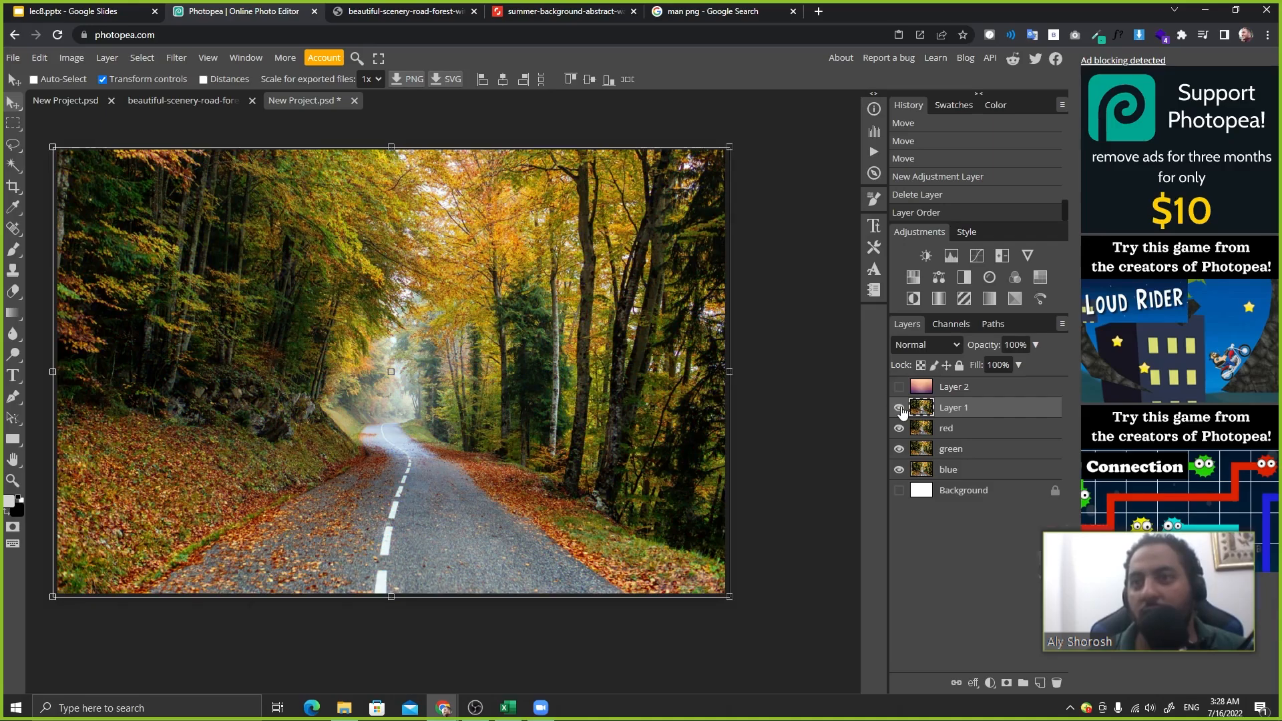
click(898, 407)
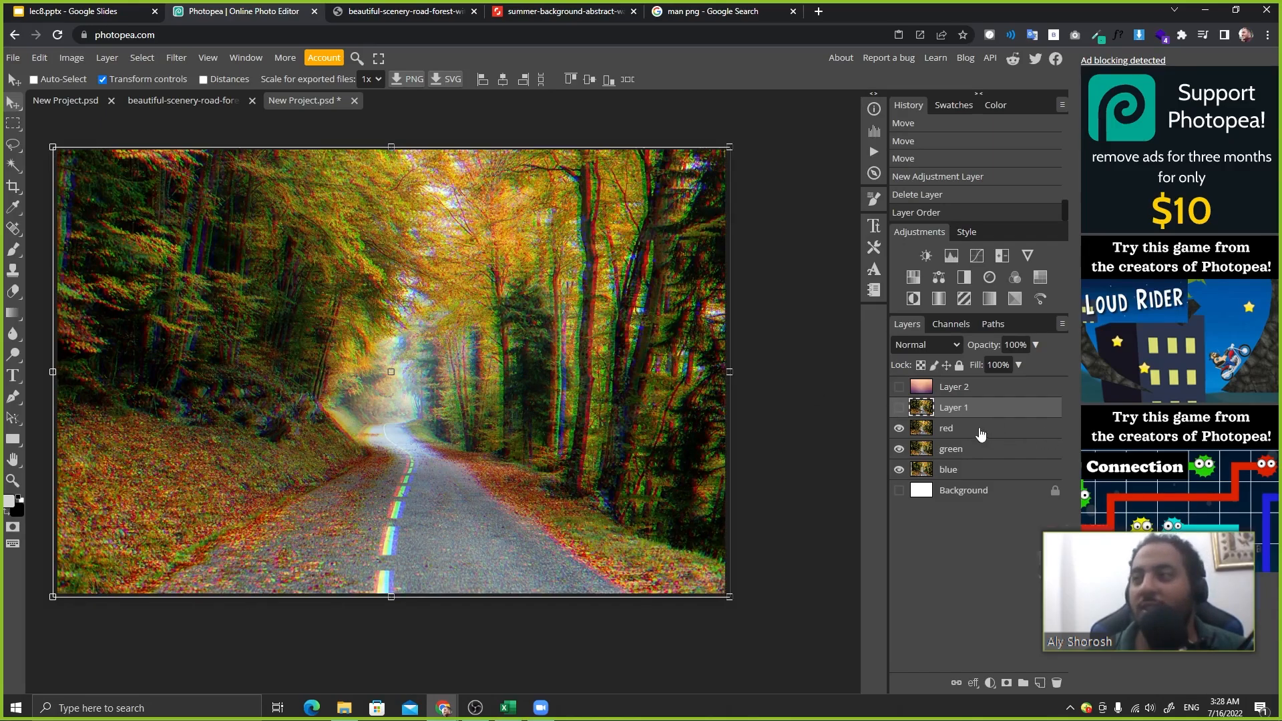
- Delete the red, green and blue layers together and show Layer 1
click(950, 434)
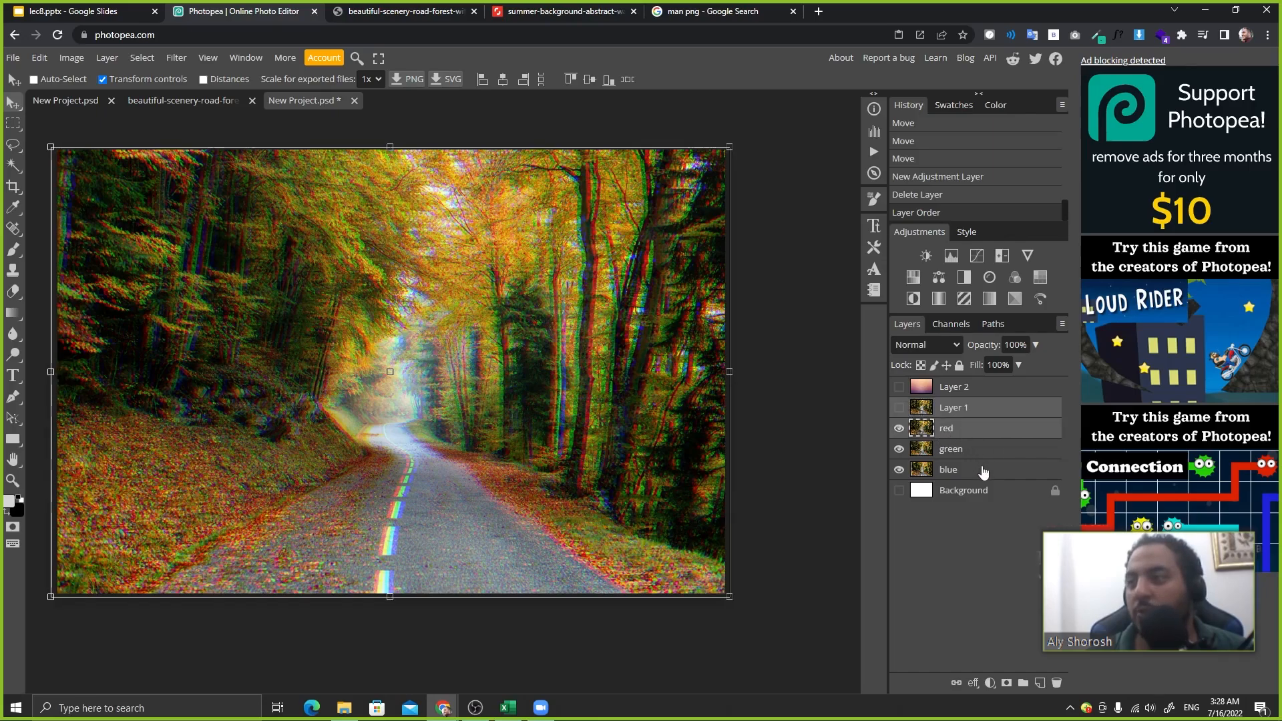
click(981, 471)
shift+click(968, 434)
click(1056, 682)
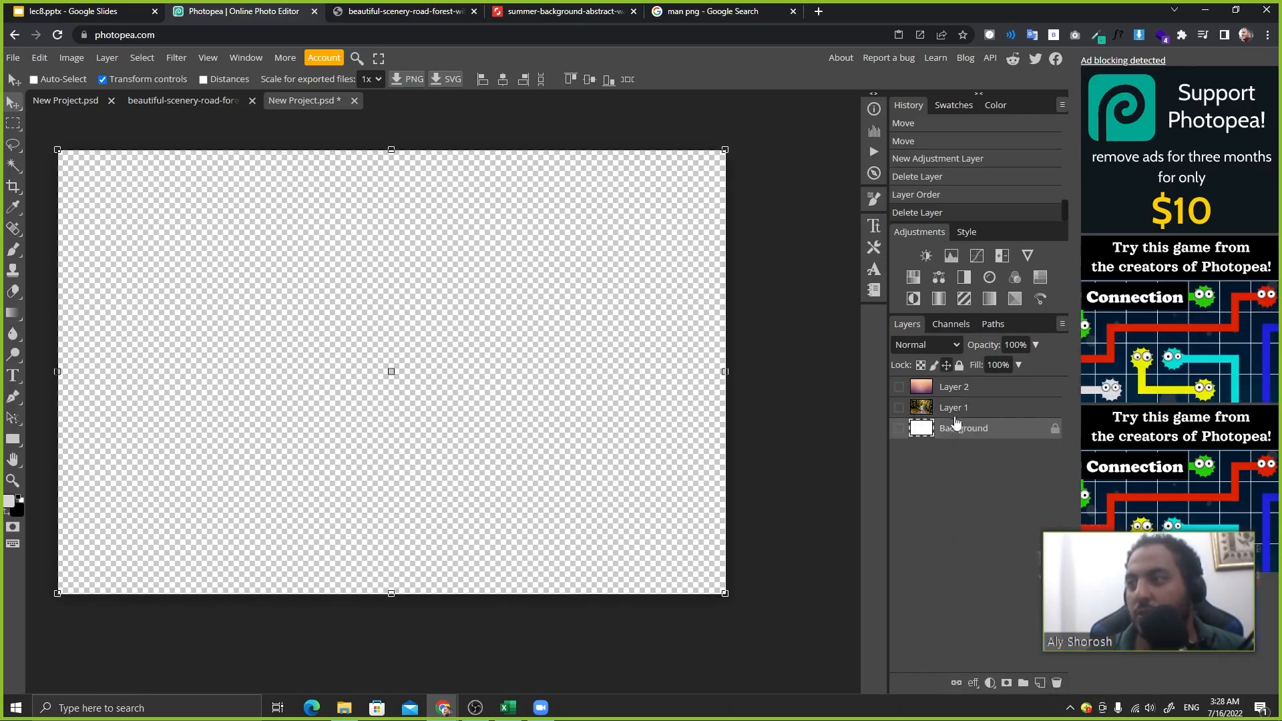
click(899, 408)
double_click(1032, 408)
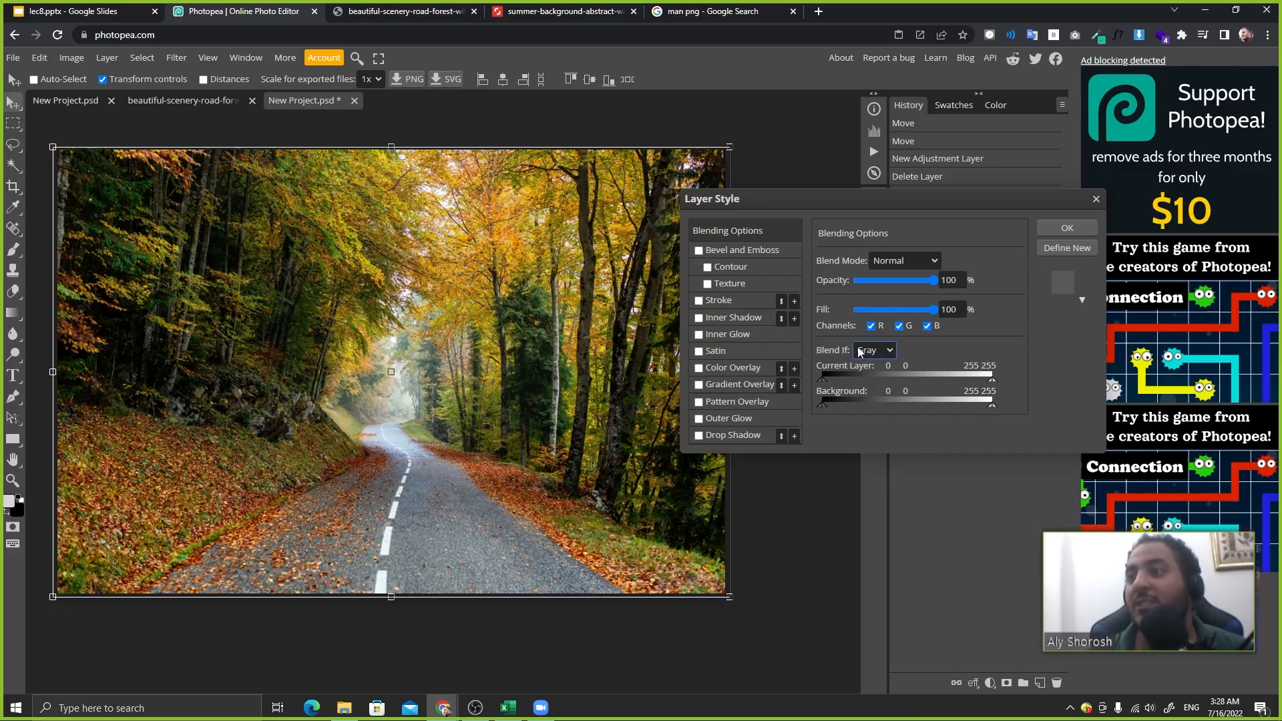
click(1095, 201)
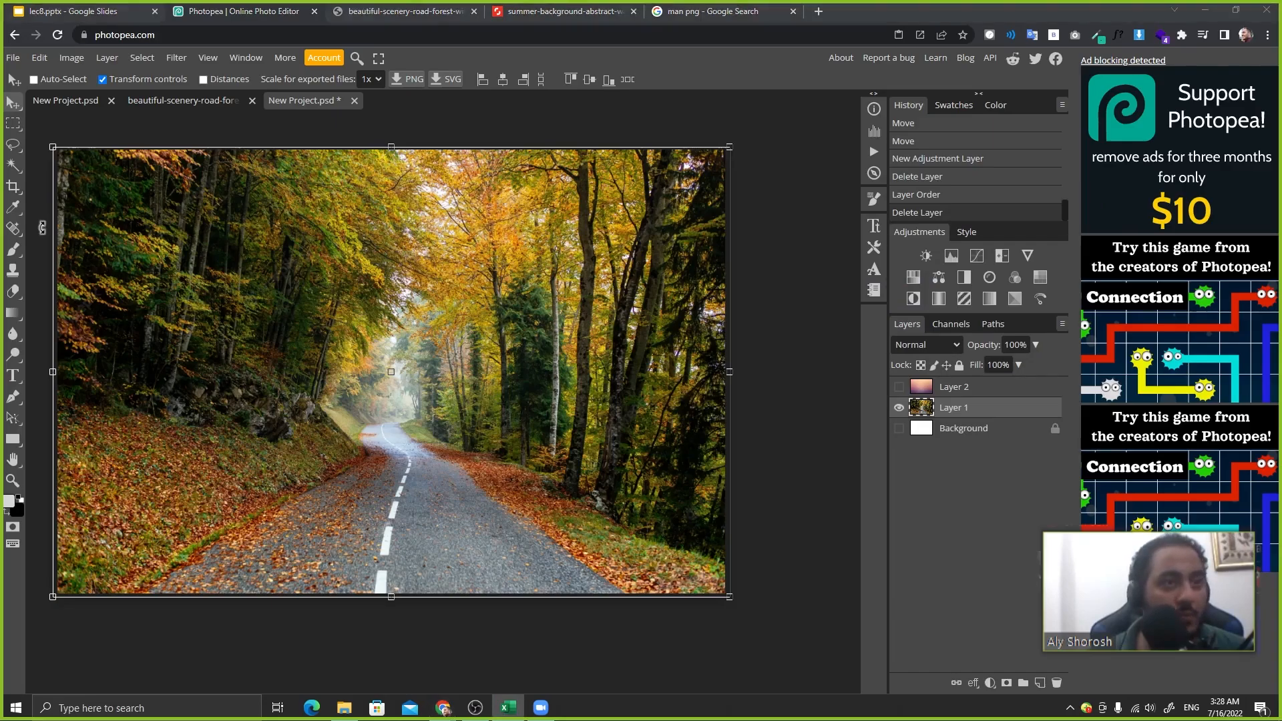
- Open the color wheel image from the copied link in a new browser tab
click(817, 11)
key(ctrl+v)
key(Return)
key(alt+Tab)
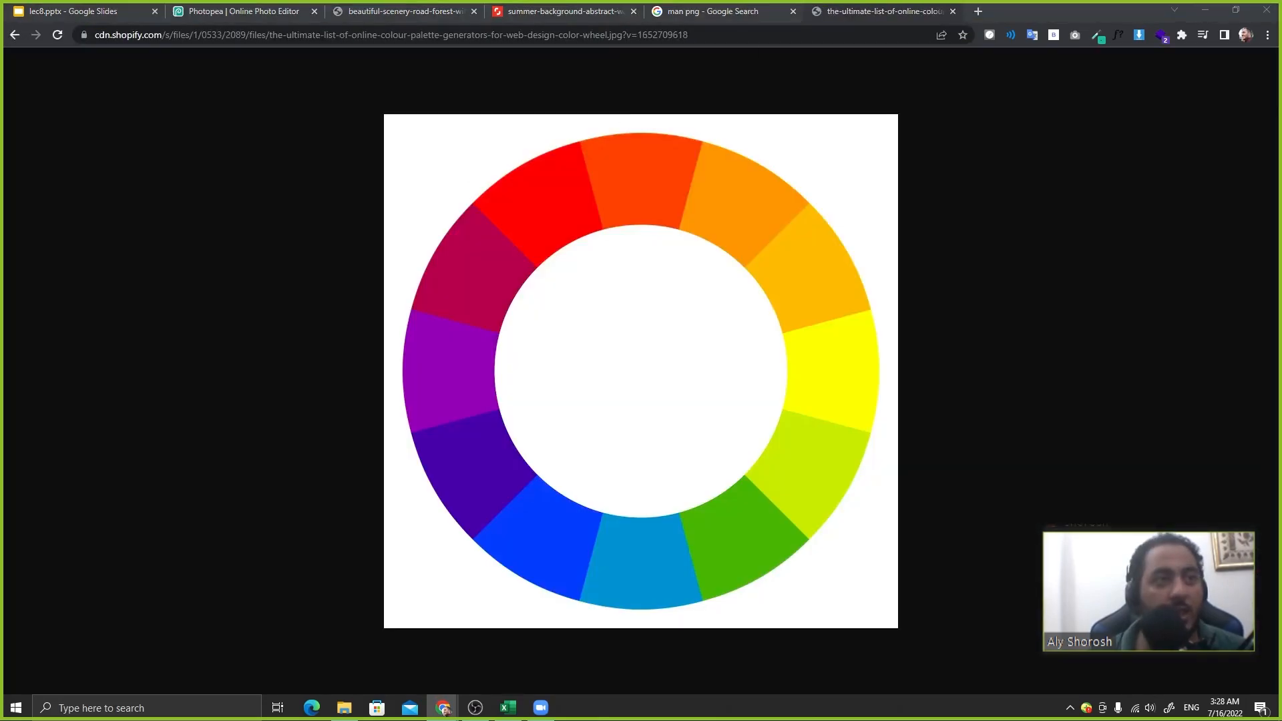
- Copy the black-to-white gradient image from i.pinimg.com/474x/ef/4b/29/ef4b29a9dd2aab41b9233e02cf2f8e96.jpg and paste it above Layer 1 in the Photopea project
click(976, 11)
text(i.pinimg.com/474x/ef/4b/29/ef4b29a9dd2aab41b9233e02cf2f8e96.jpg)
key(Return)
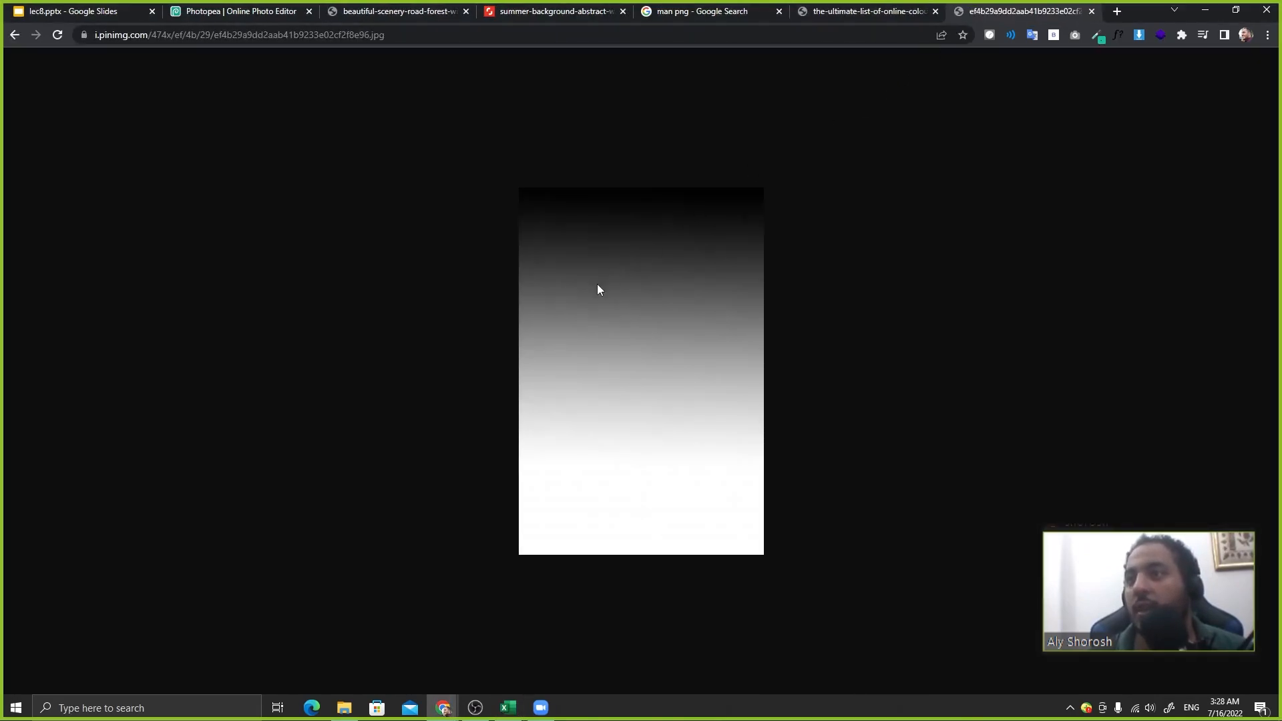
right_click(609, 279)
click(663, 322)
click(249, 10)
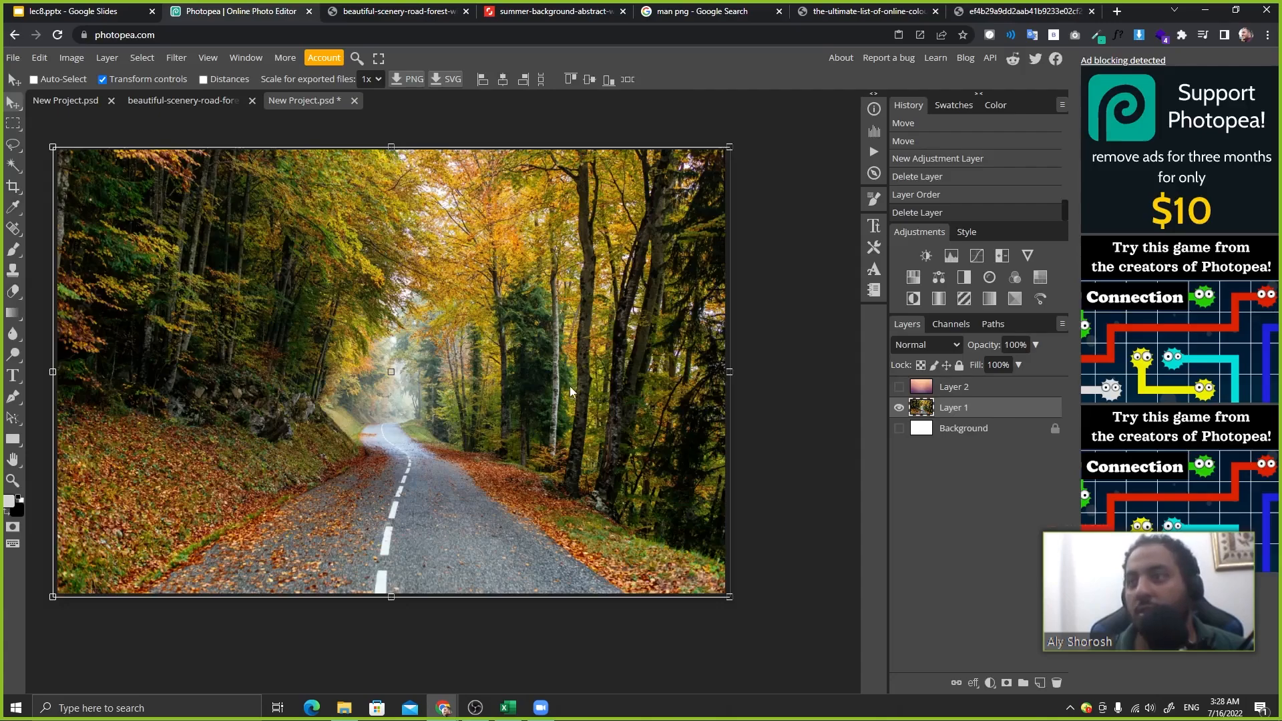
key(ctrl+v)
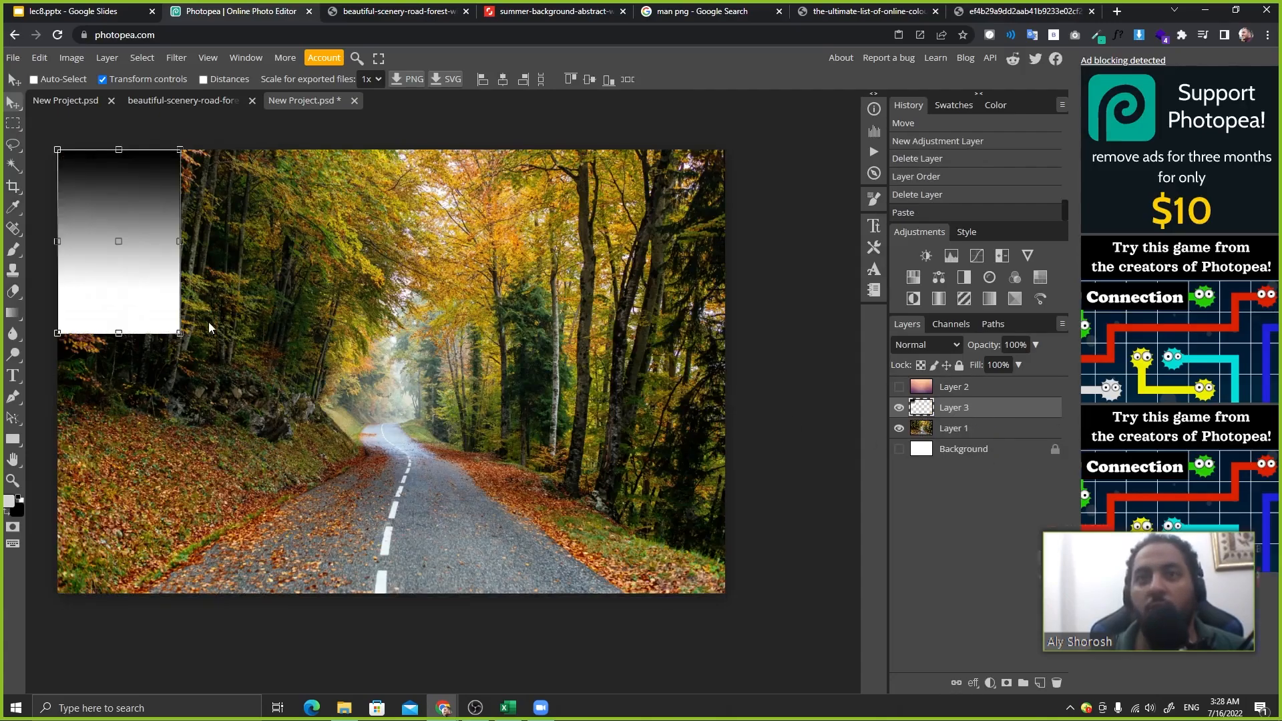
- Rotate the pasted gradient by -90° and scale it to about 374% by 364% so it covers the whole canvas
drag(184, 333, 230, 163)
drag(194, 301, 788, 586)
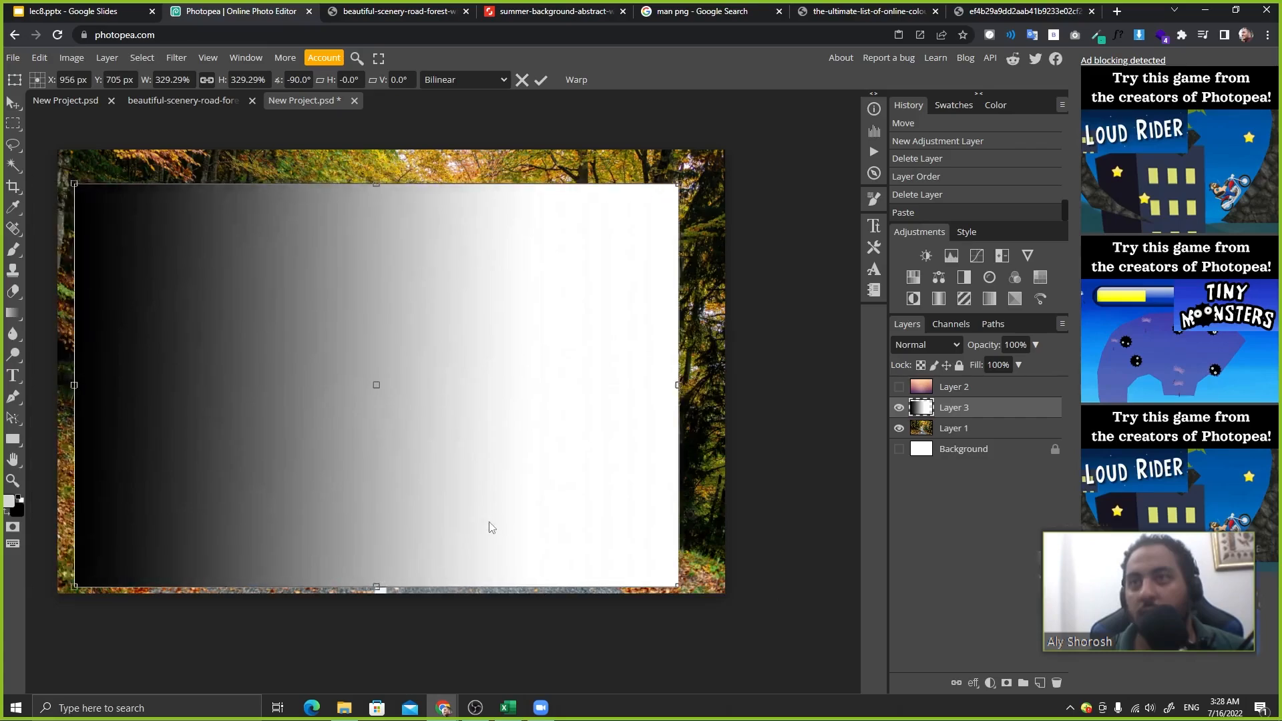
drag(485, 527, 468, 539)
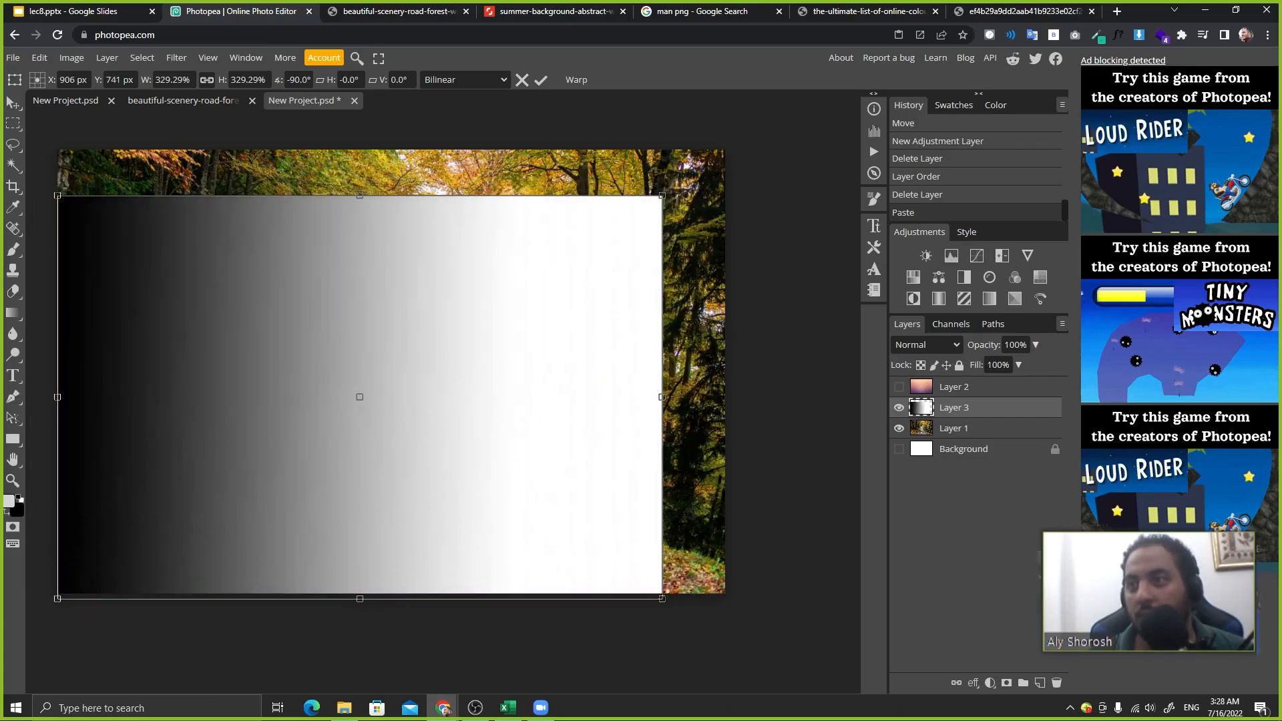
drag(666, 398, 721, 394)
drag(394, 191, 404, 141)
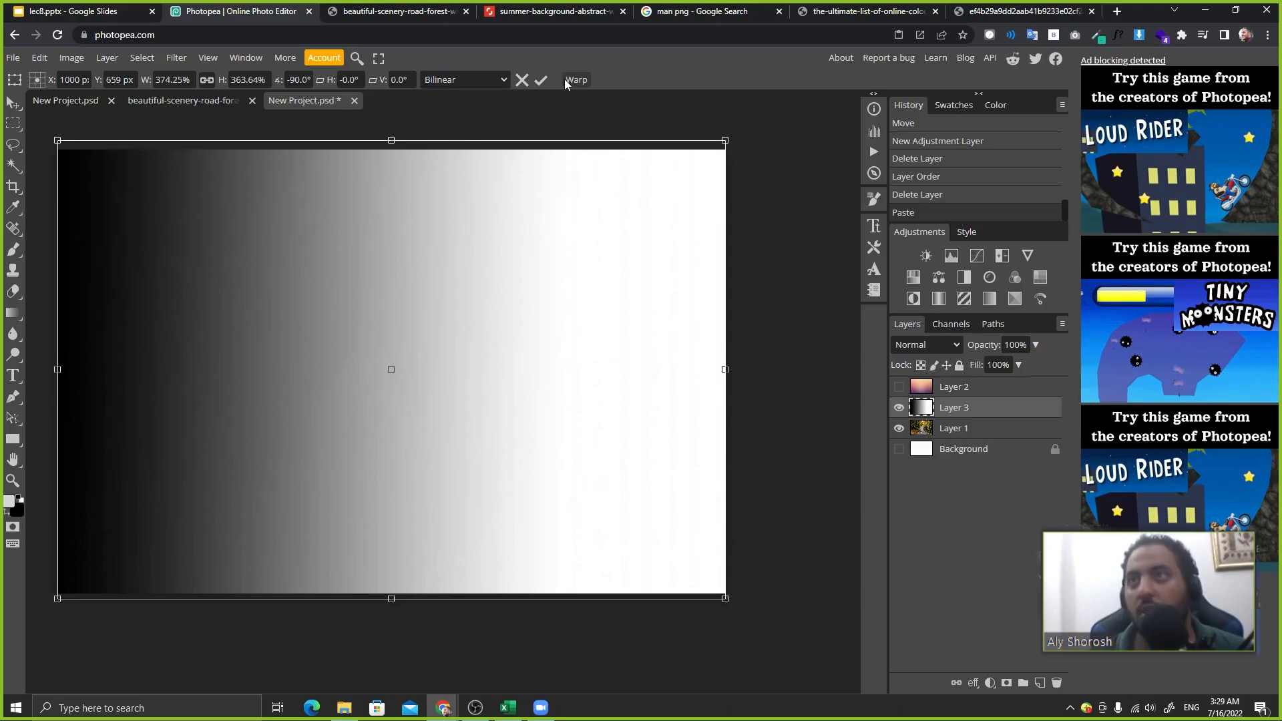
click(541, 80)
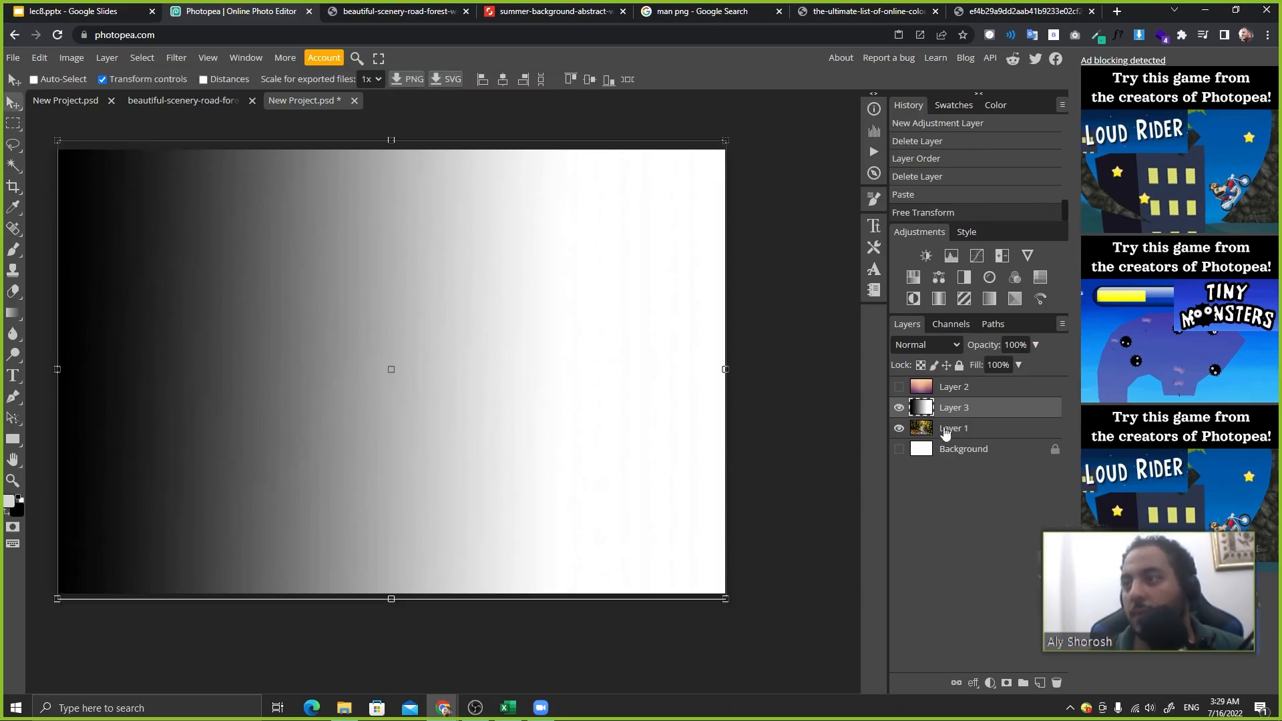
- Open the blending options of the gradient Layer 3 and examine the channel choices offered for Blend If
double_click(993, 407)
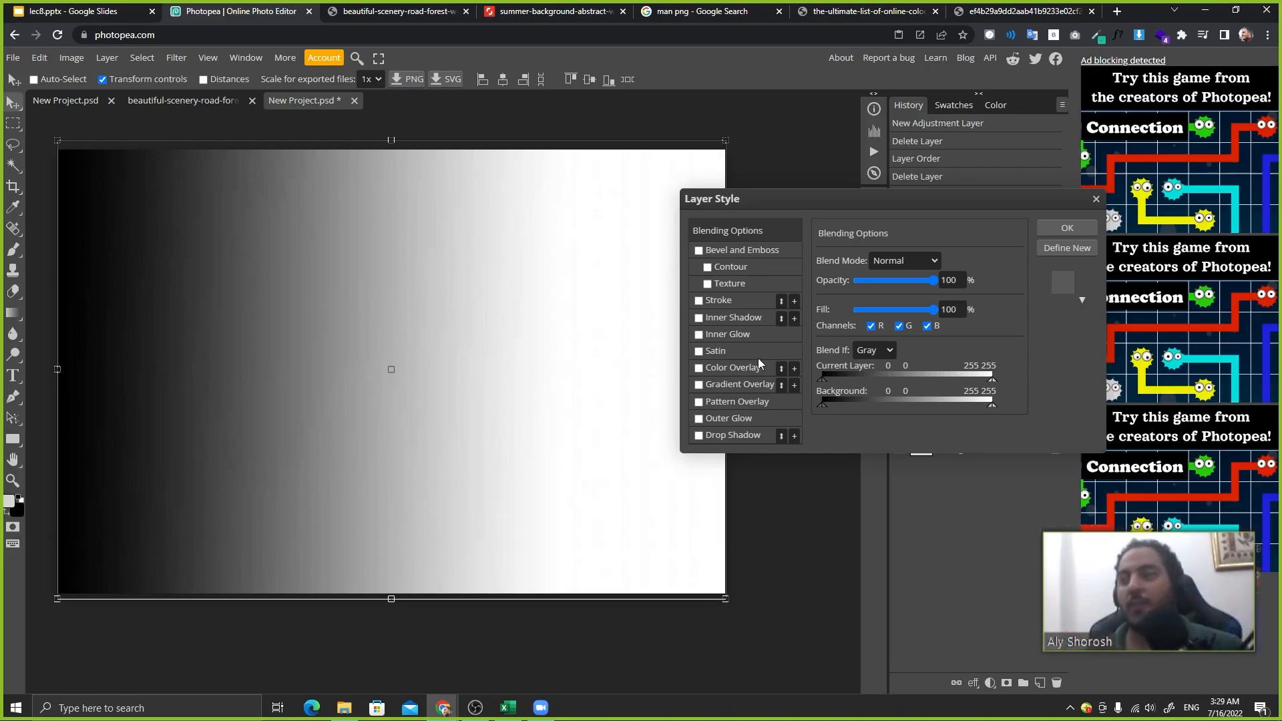
click(879, 353)
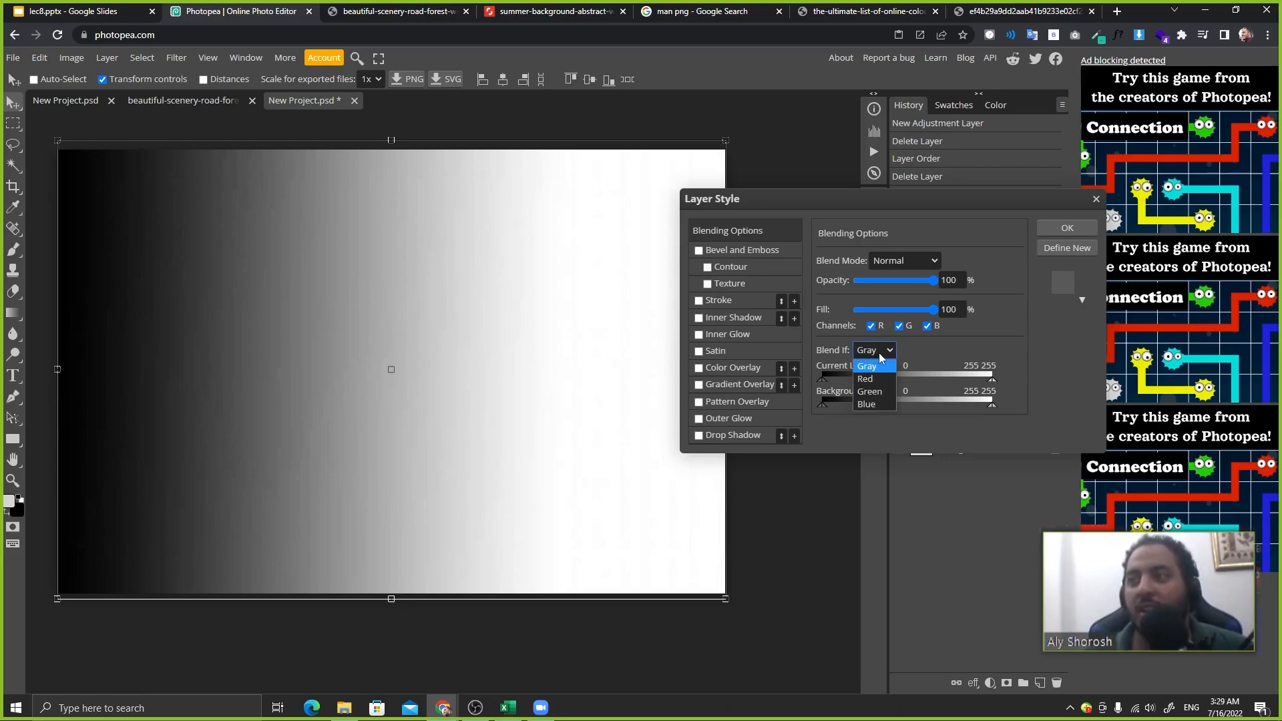
click(937, 350)
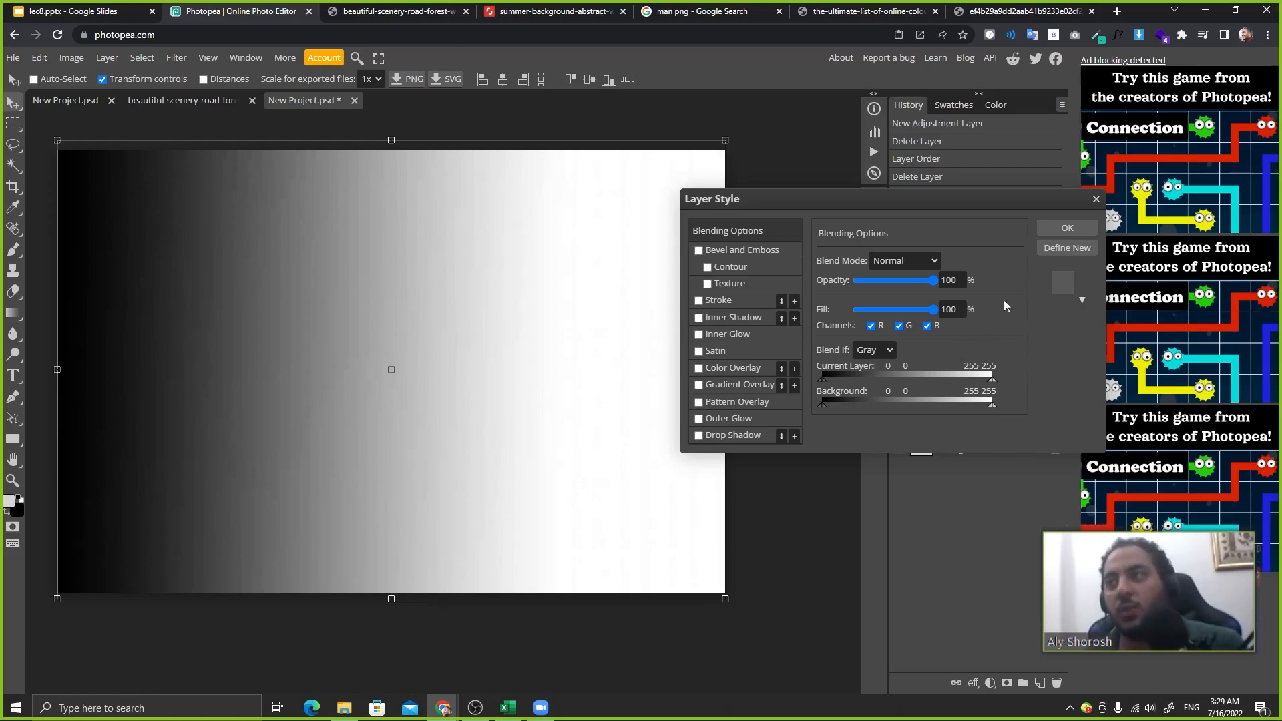
drag(848, 206, 622, 397)
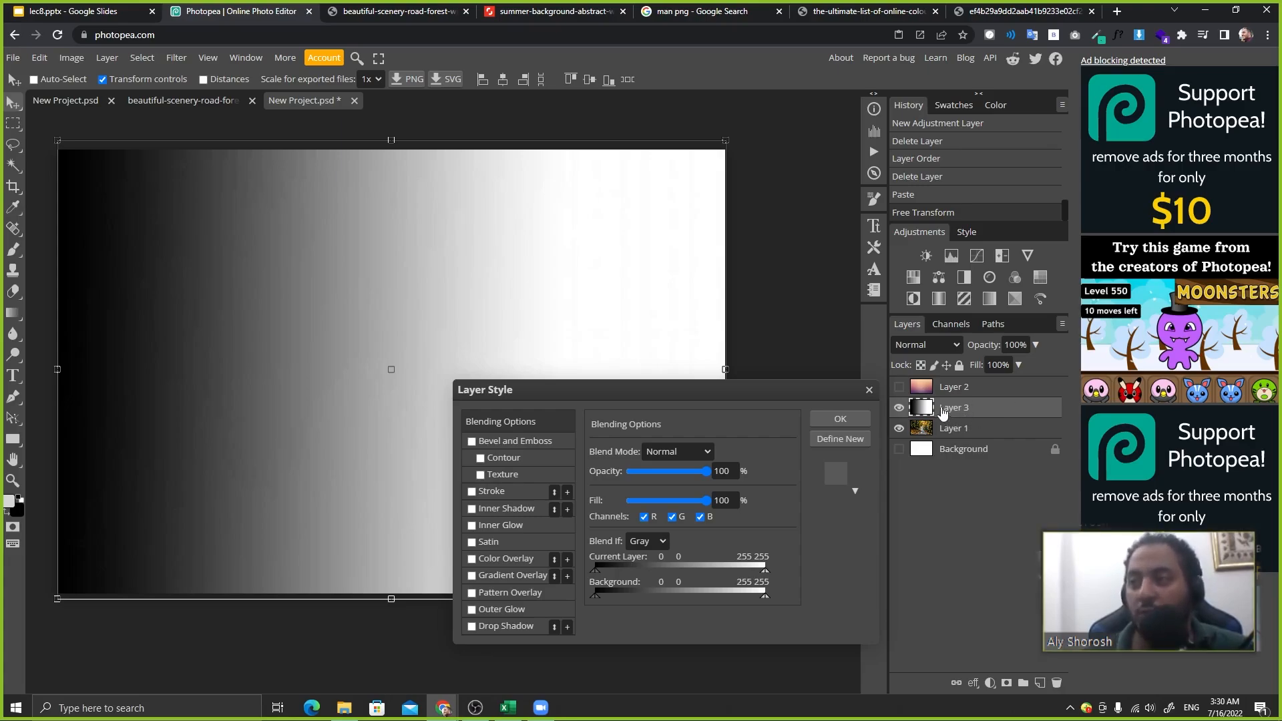
drag(783, 385, 932, 287)
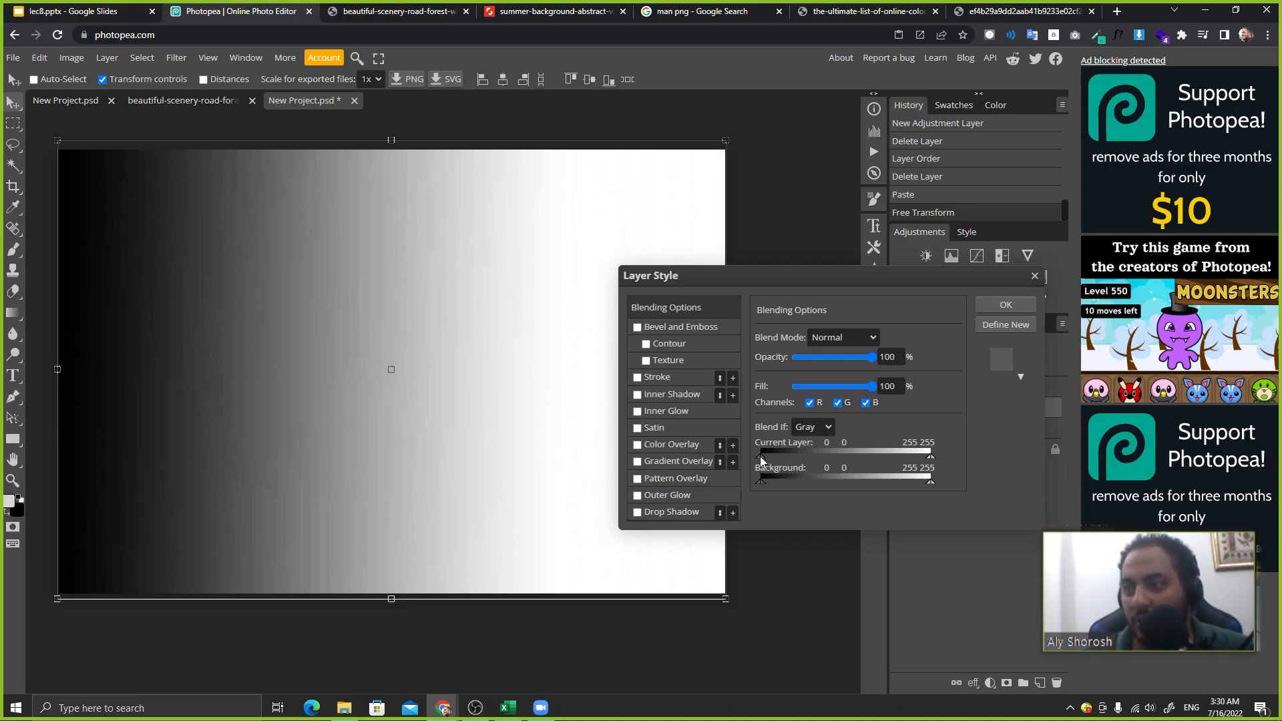
- Examine Layer 3's Blend If channels and its Current Layer and Background ranges, and close the layer style without applying changes
drag(759, 455, 667, 459)
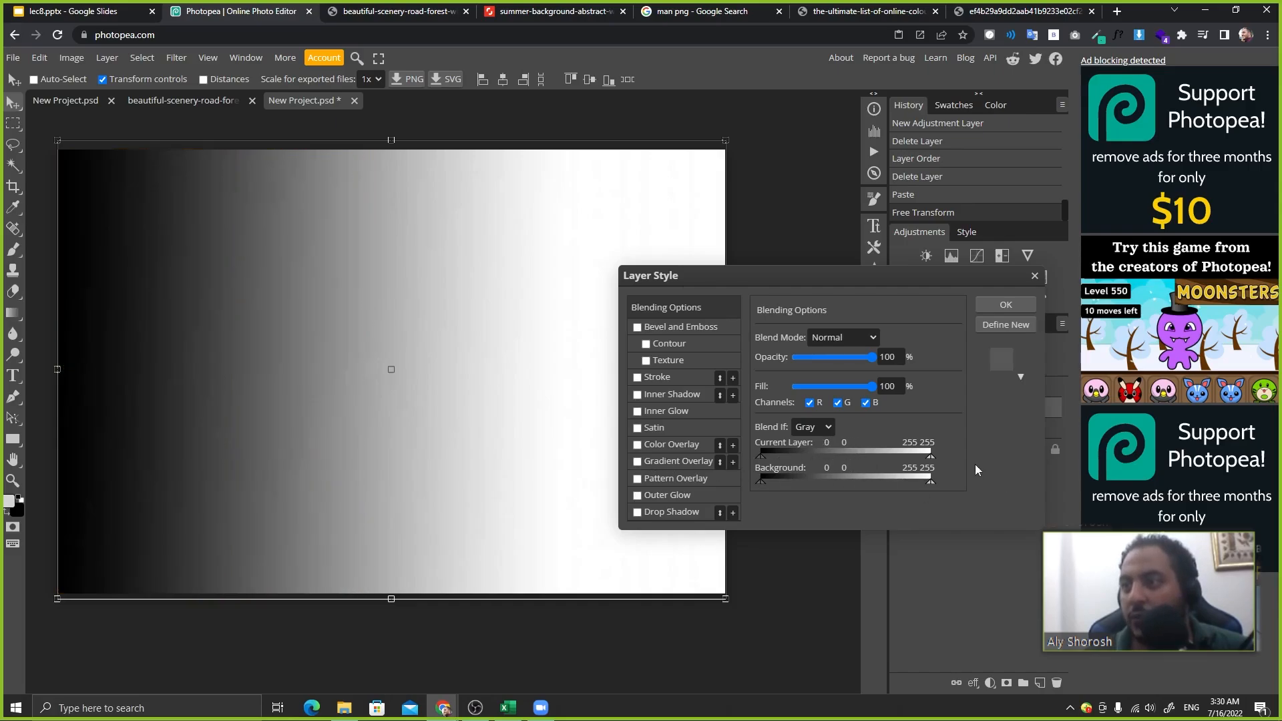
drag(930, 458, 956, 471)
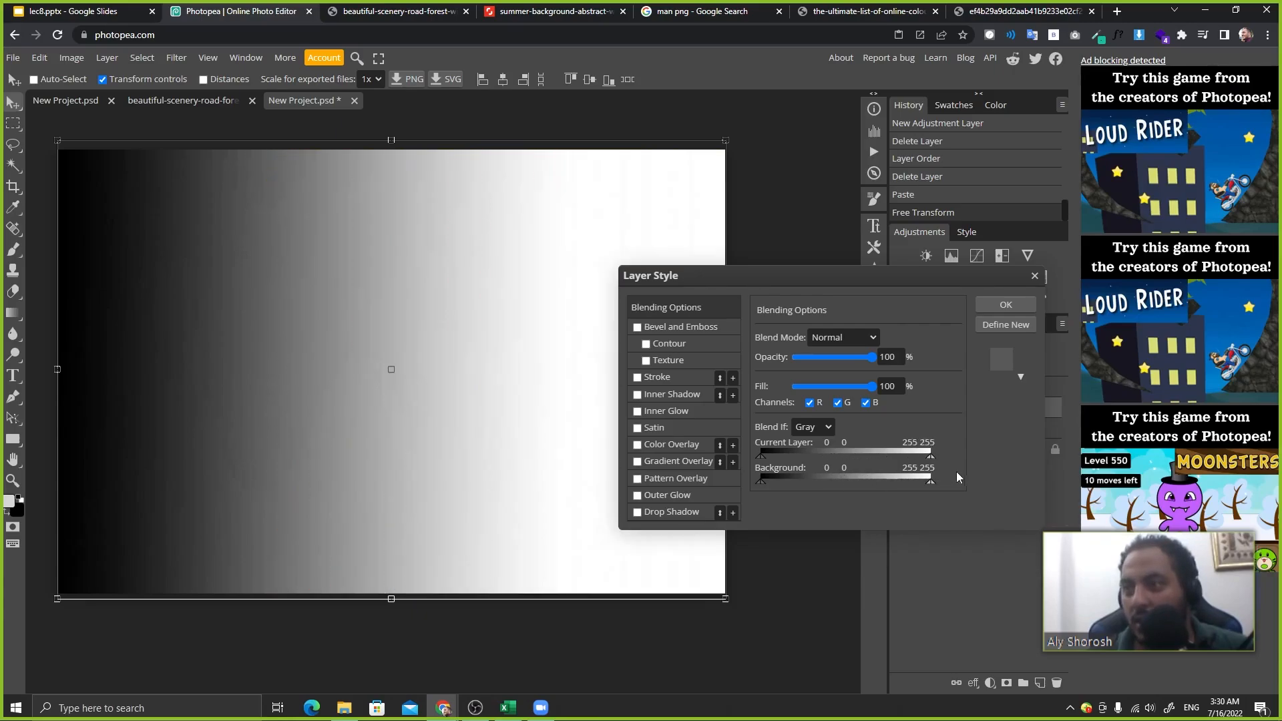
click(823, 429)
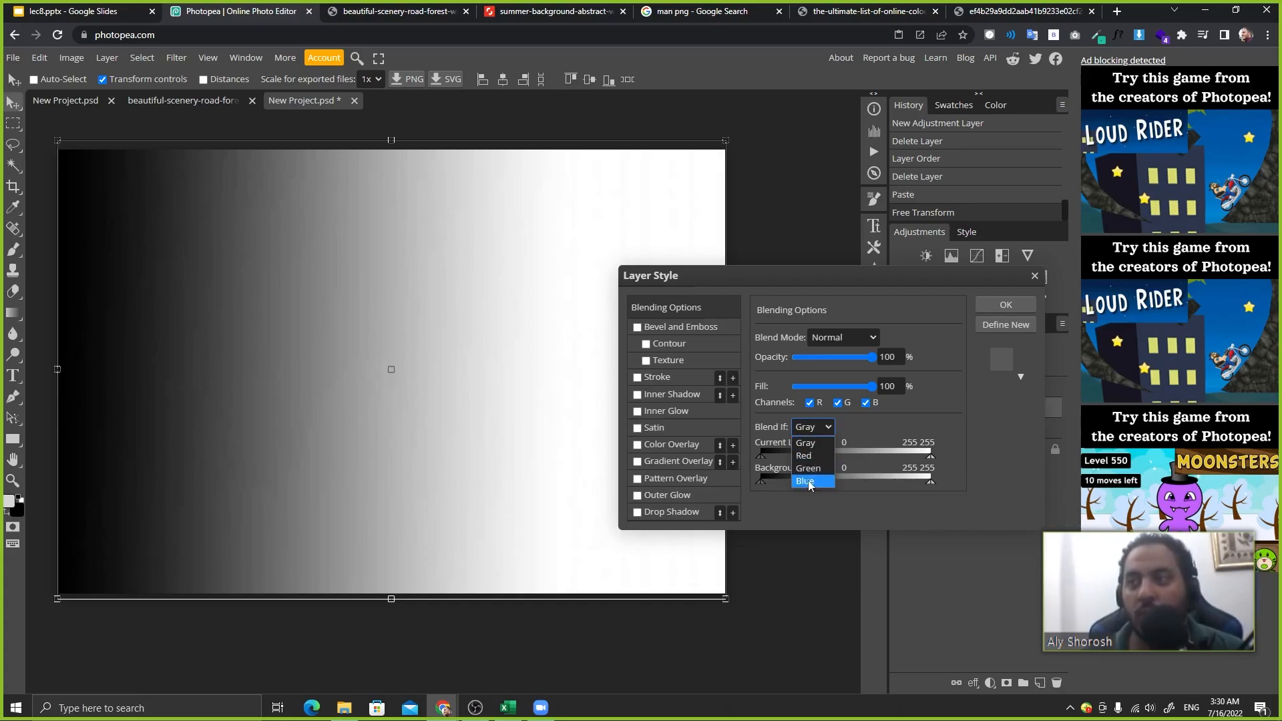
click(891, 424)
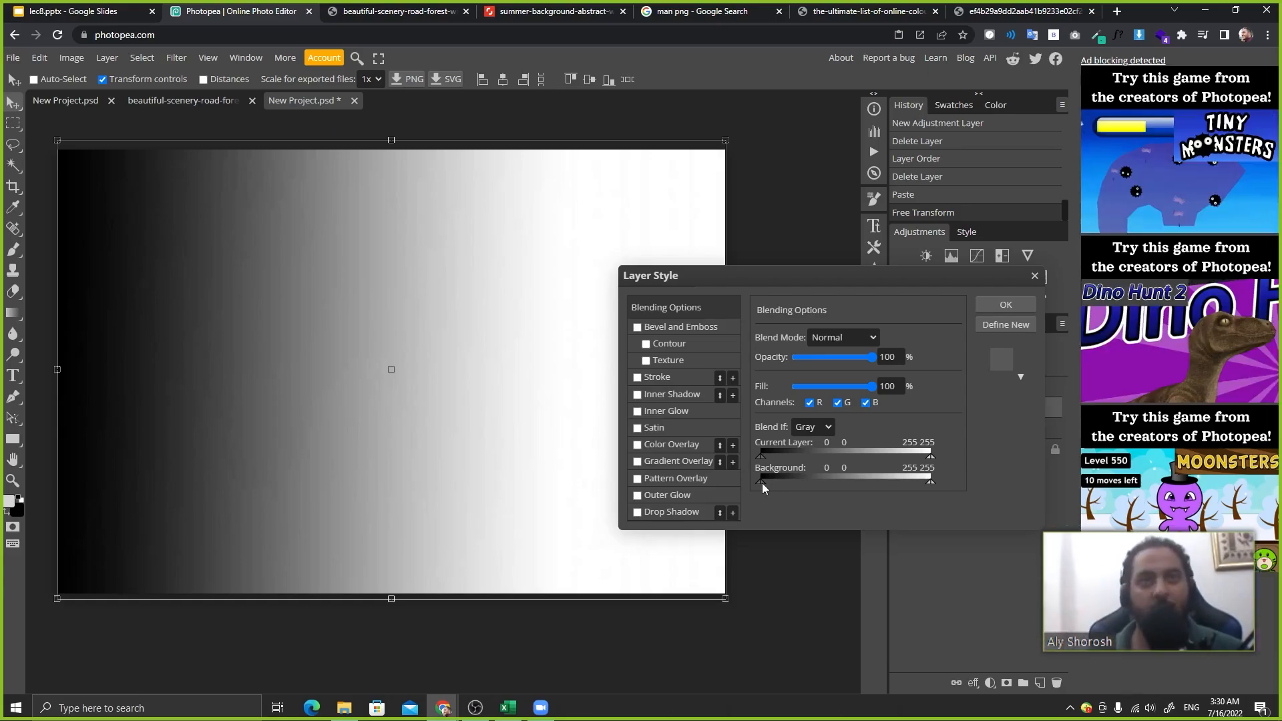
drag(763, 483, 754, 458)
drag(789, 266, 619, 279)
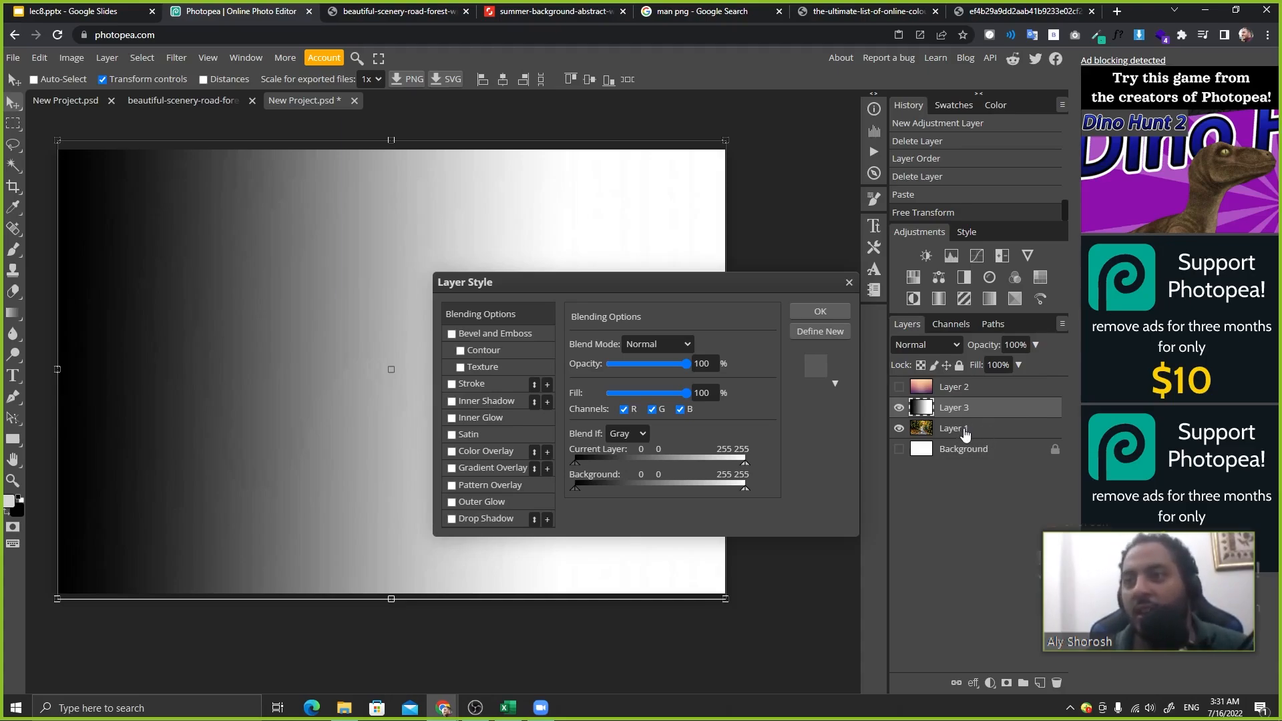
click(990, 404)
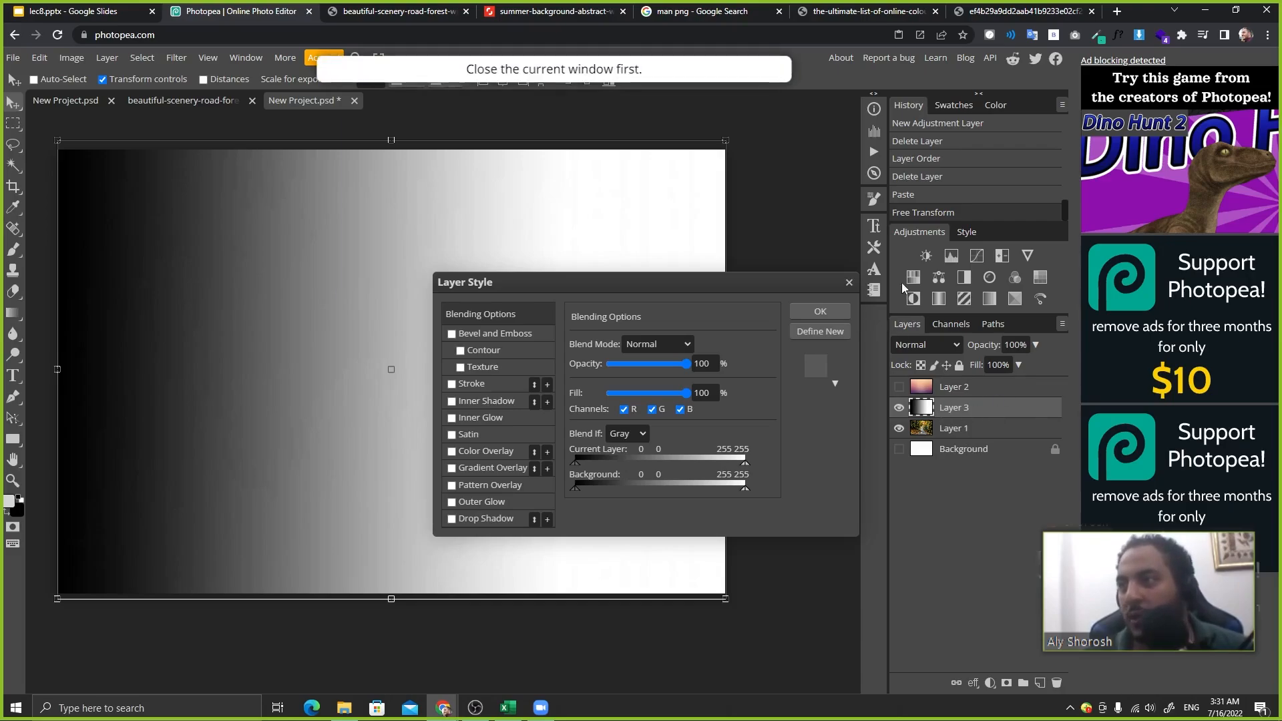
click(849, 283)
- Duplicate the gradient Layer 3 and flip the copy horizontally
drag(990, 417, 1040, 683)
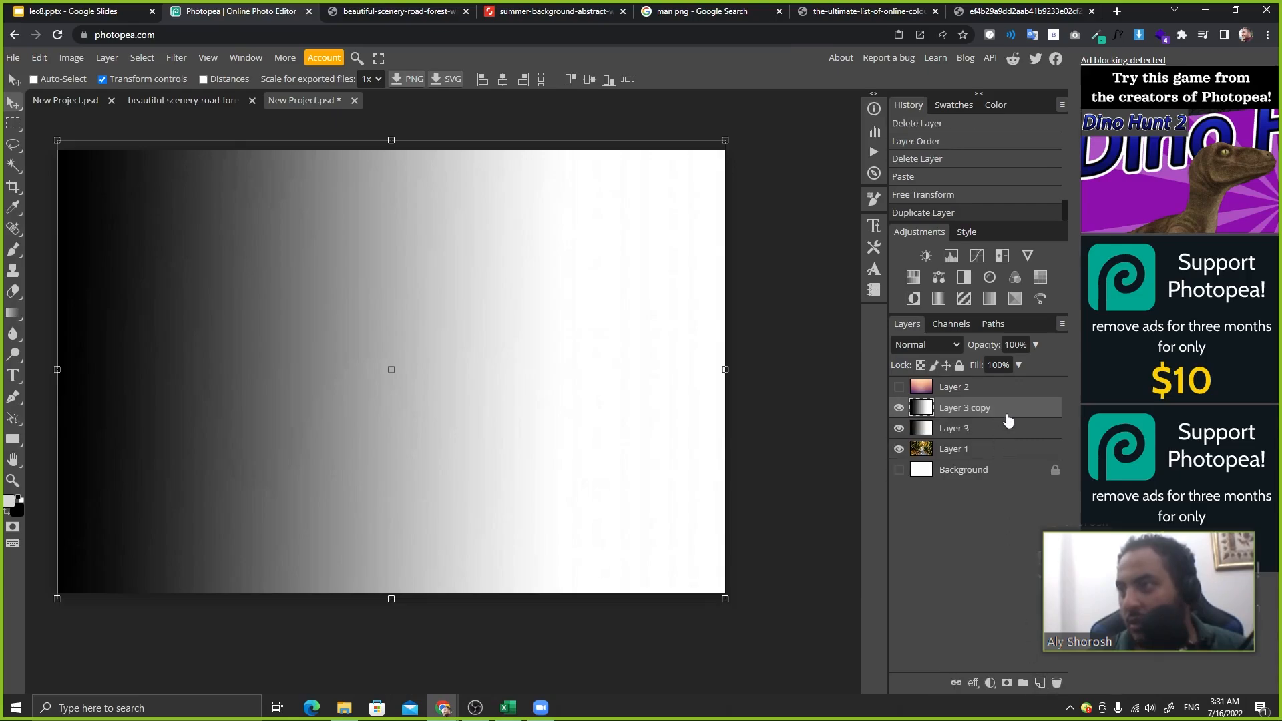
key(ctrl)
right_click(304, 244)
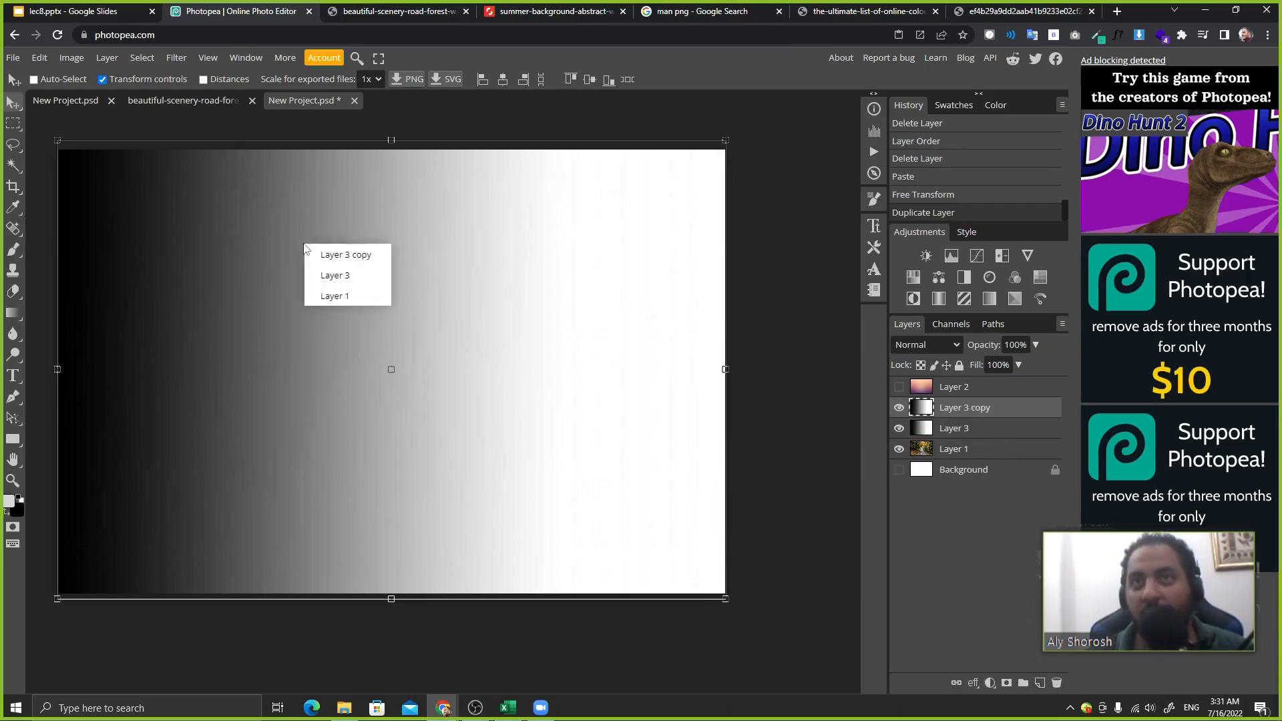
click(44, 59)
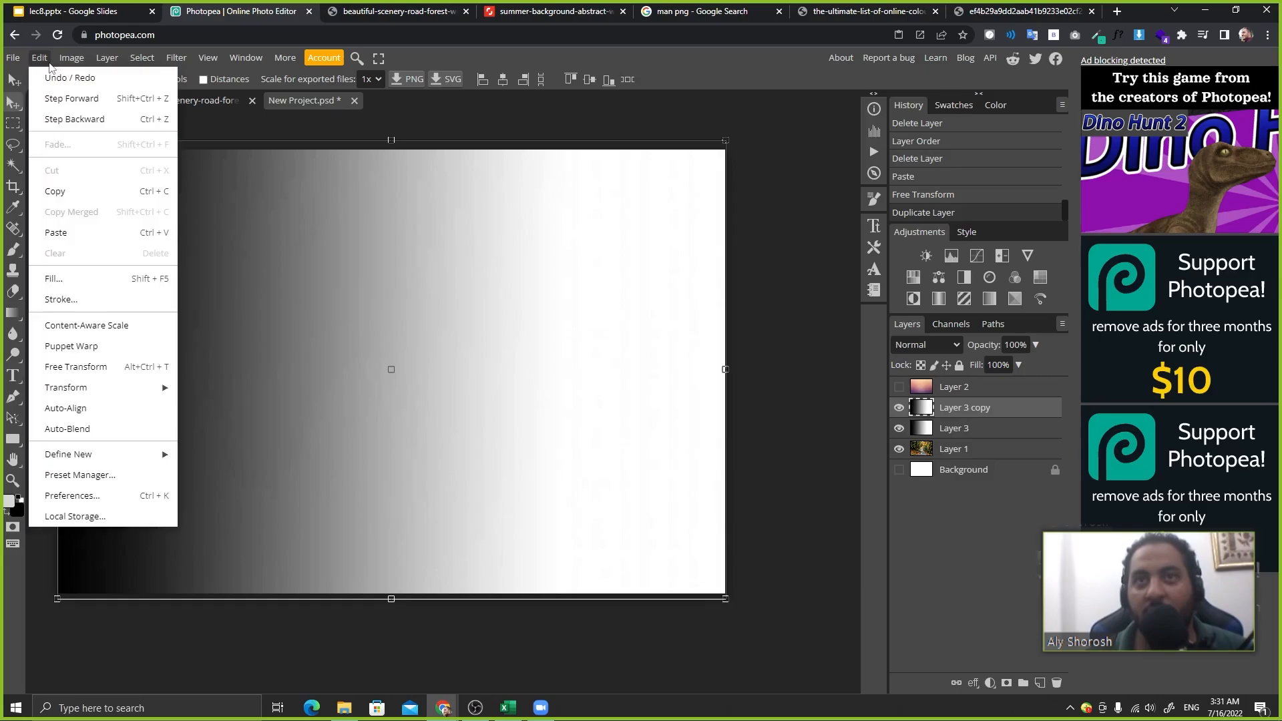
click(86, 370)
right_click(391, 262)
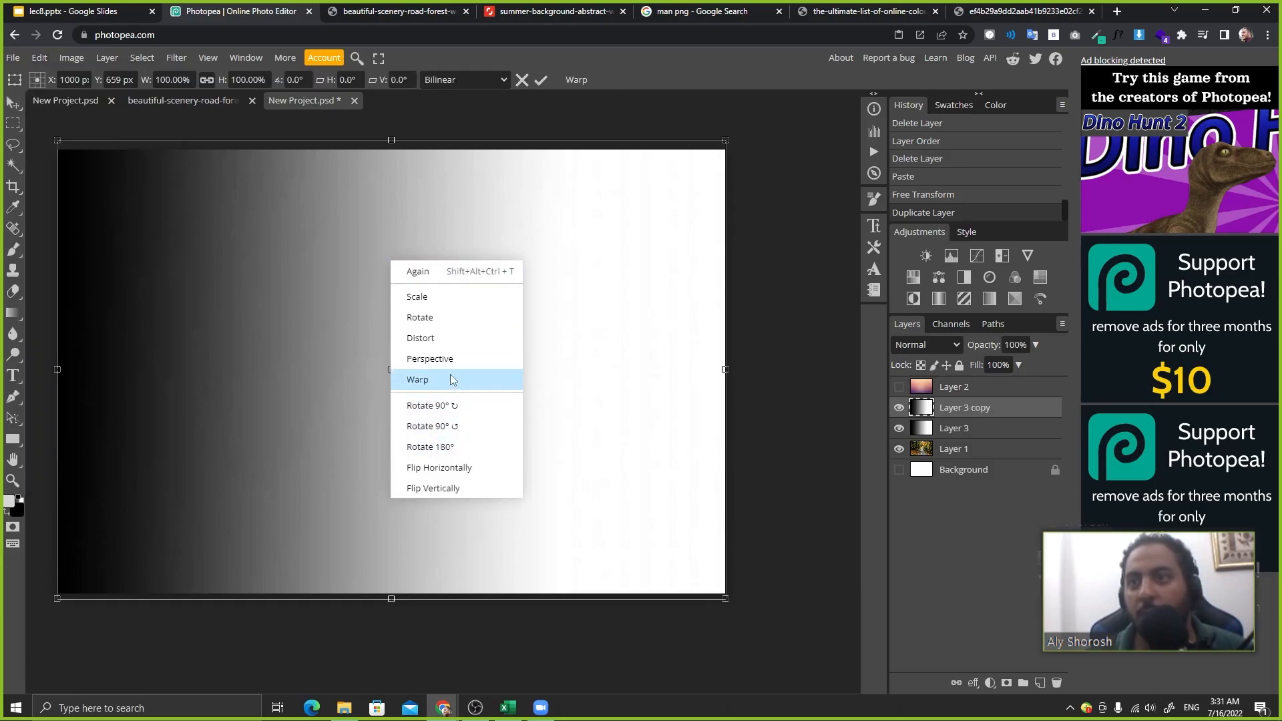
click(474, 468)
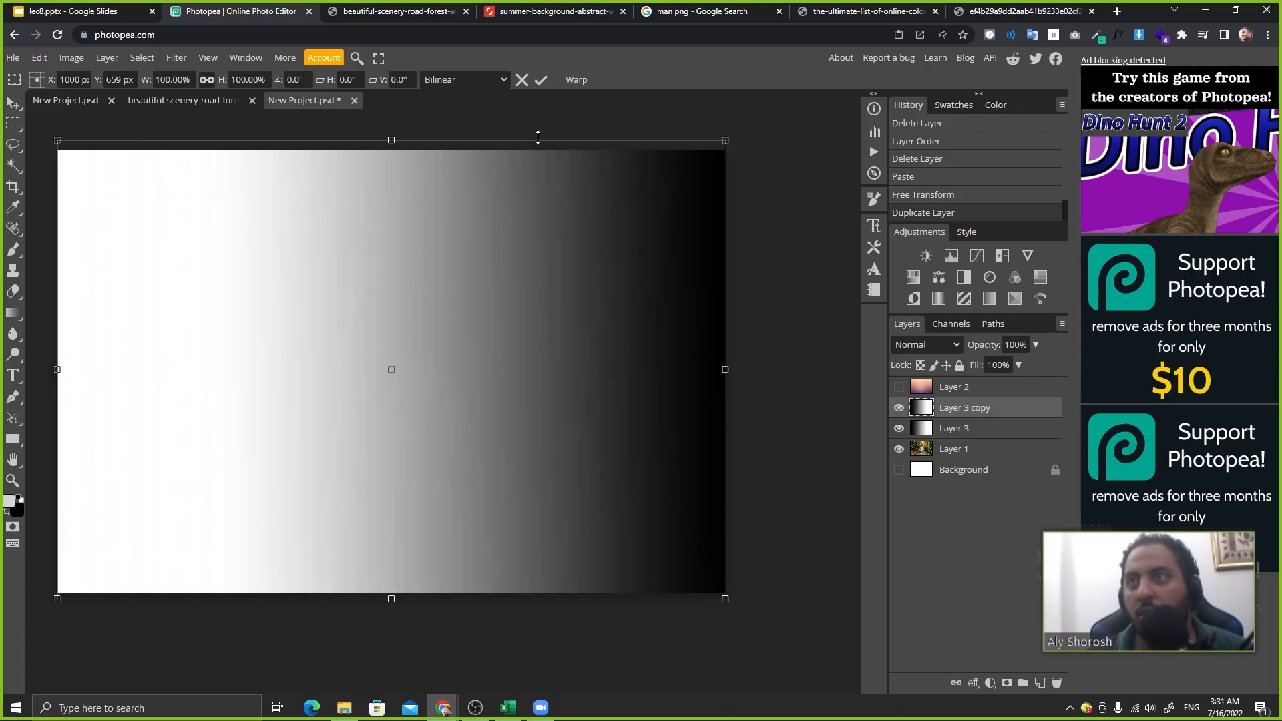
click(539, 86)
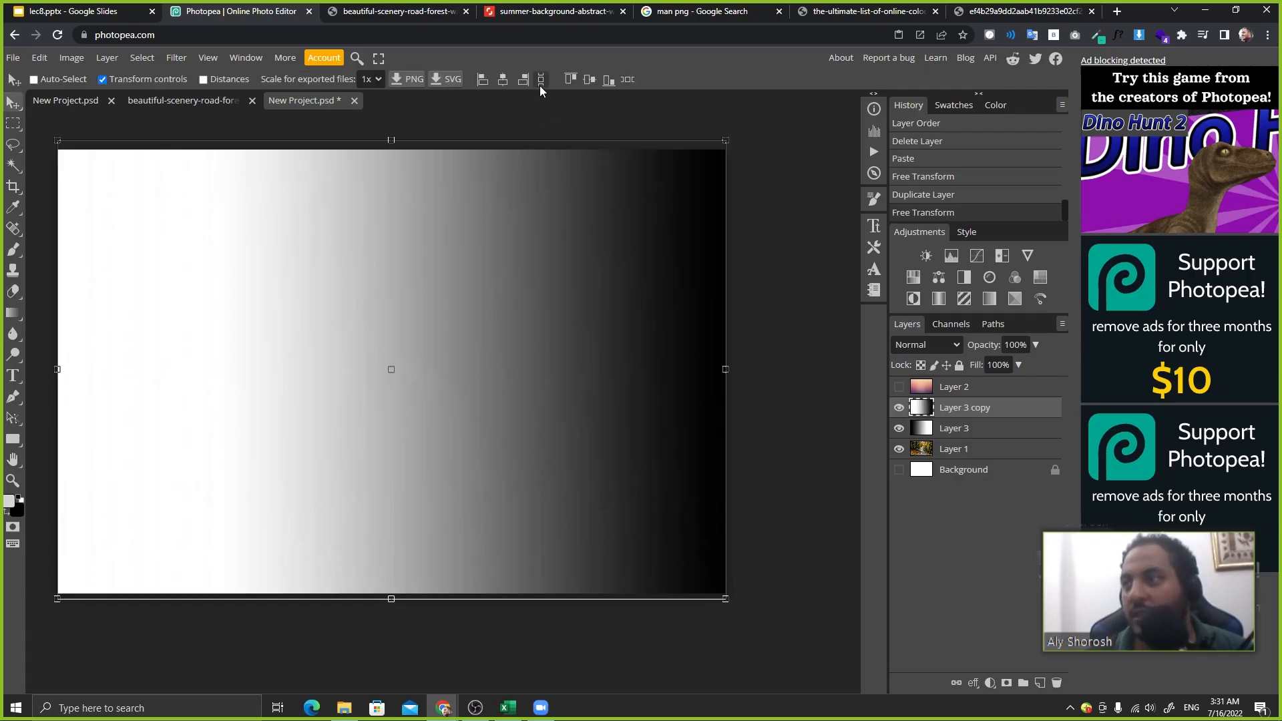
- Open Layer 3 copy's blending options and try the dark and light Gray Blend If limits for Current Layer and Background, returning them to 0 and 255
double_click(1028, 416)
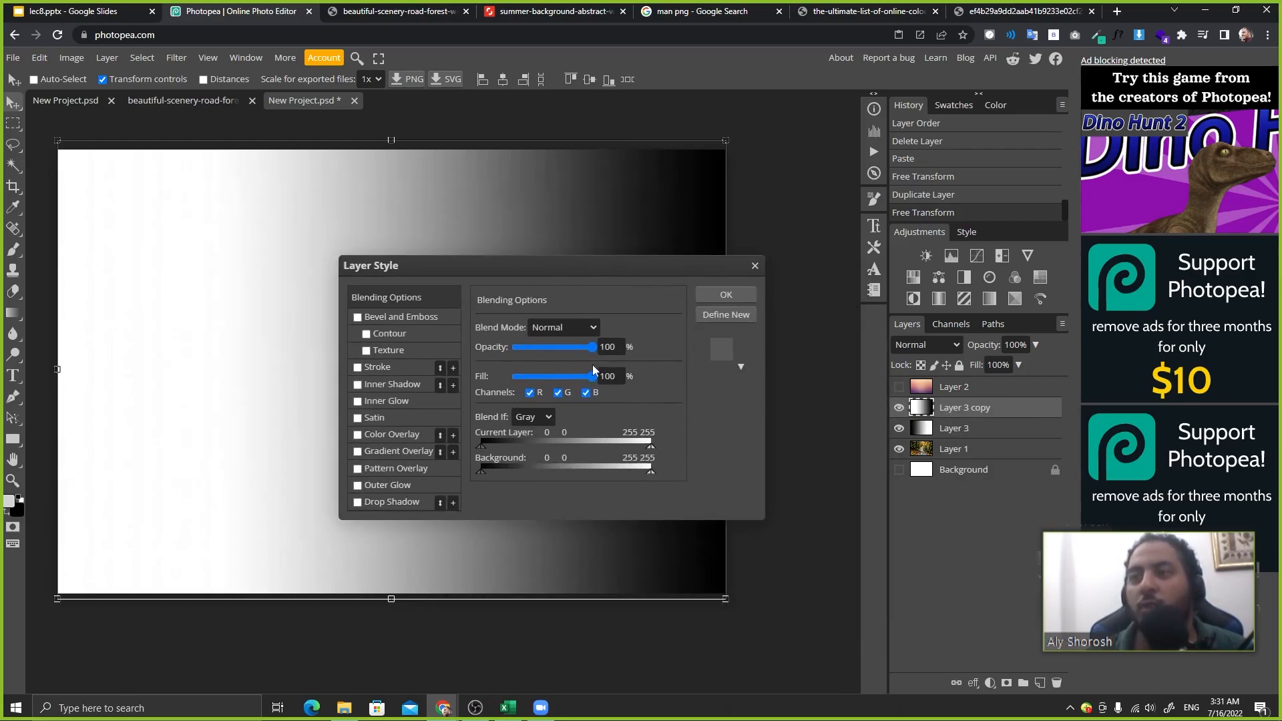
drag(603, 264, 662, 345)
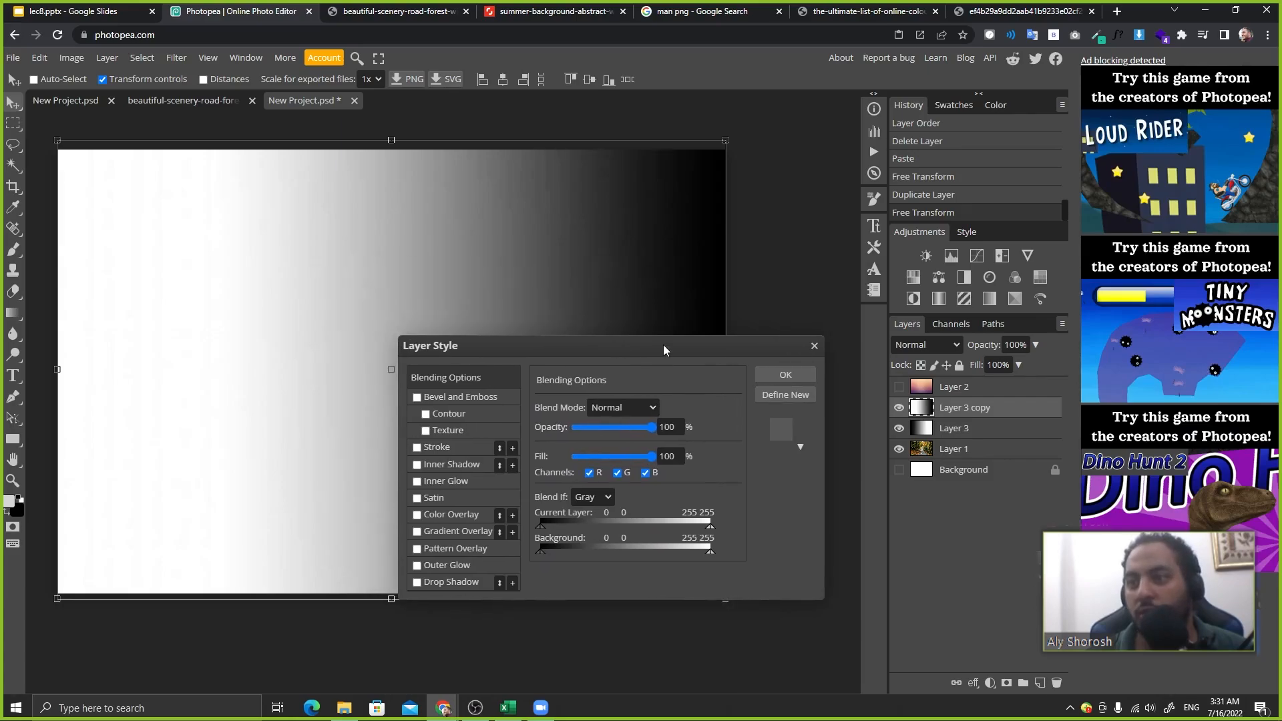
drag(540, 527, 631, 522)
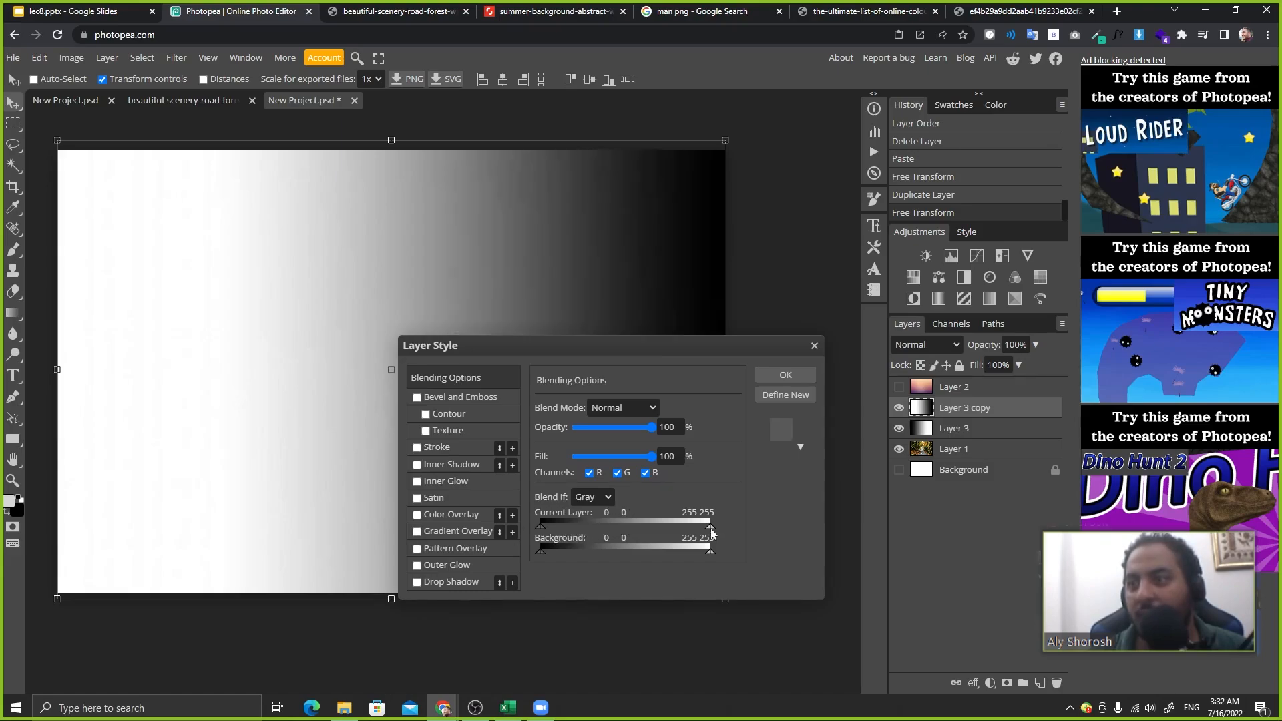
drag(712, 527, 761, 541)
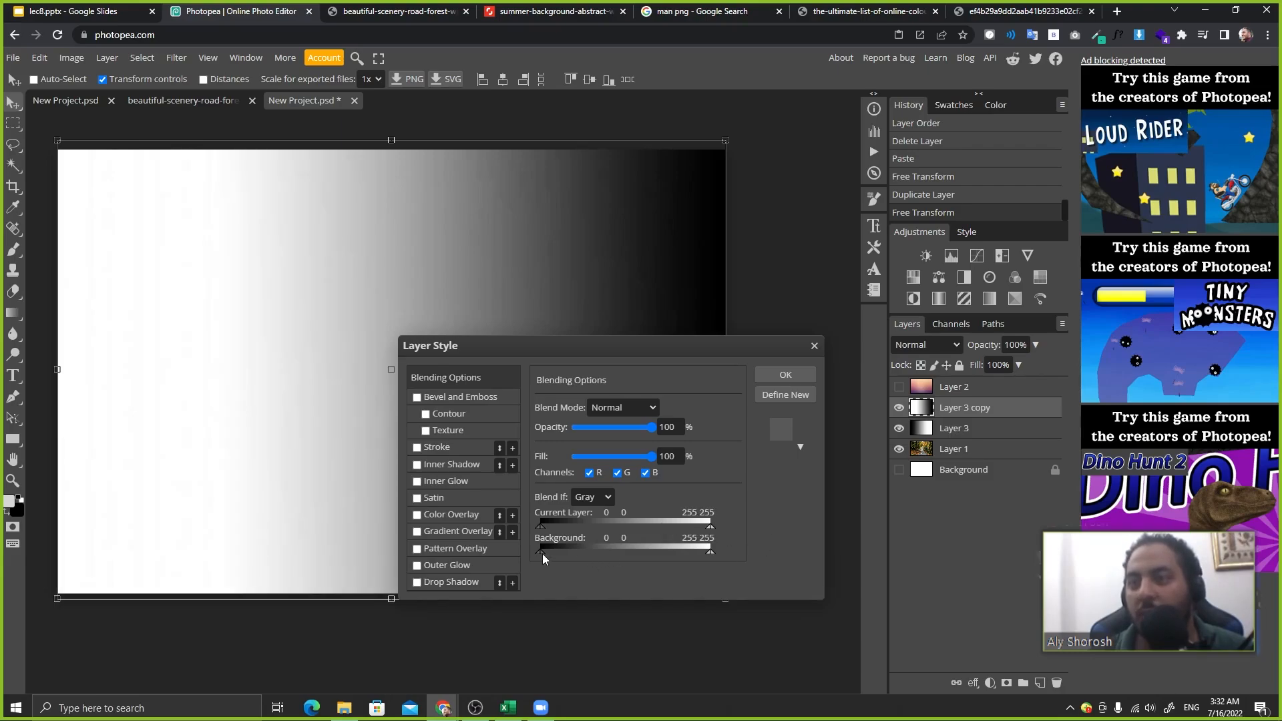
drag(540, 552, 429, 562)
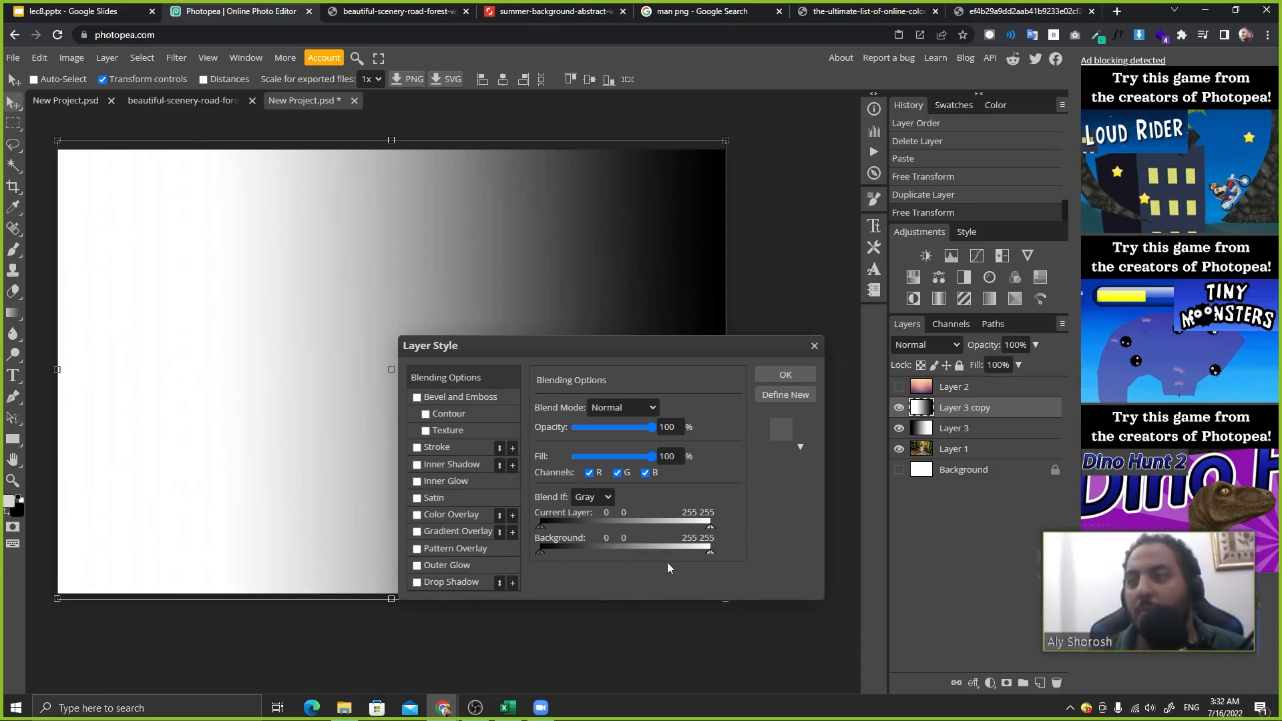
drag(711, 551, 880, 534)
- Try splitting Layer 3 copy's Current Layer limits, dark at 0/107 and light at 196/255, and close the layer style without applying
drag(681, 345, 778, 396)
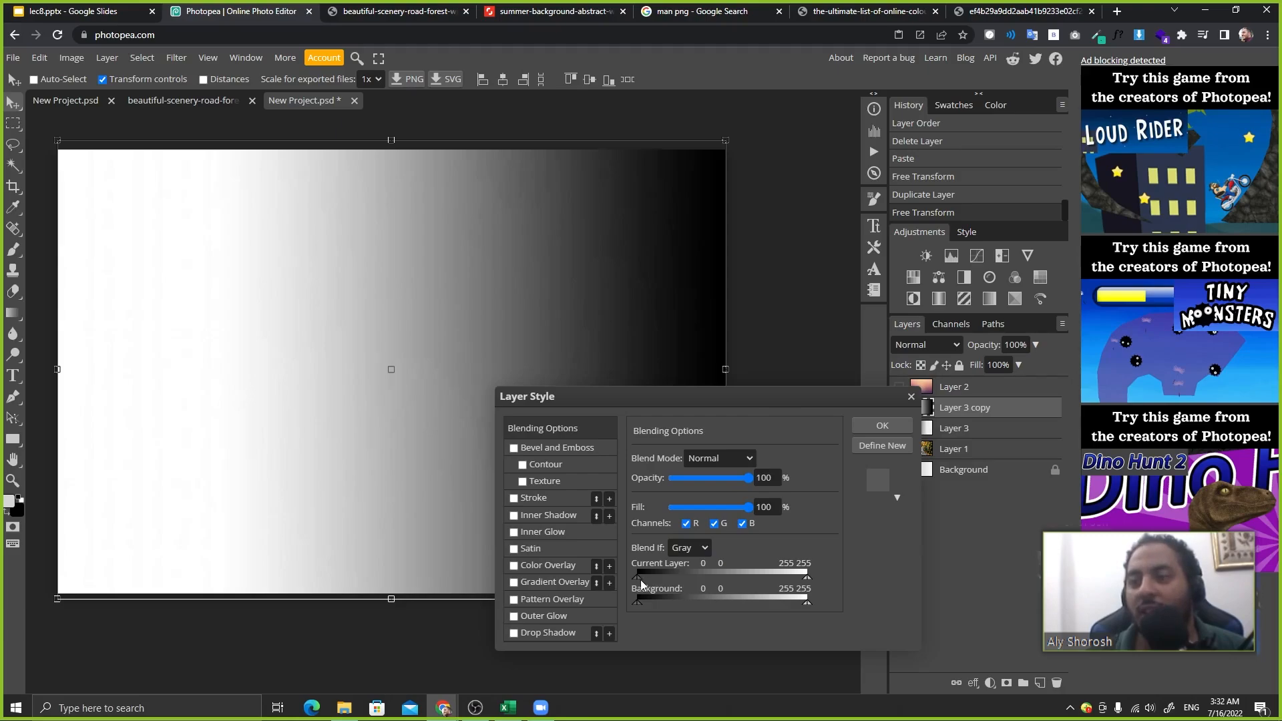
drag(639, 578, 610, 578)
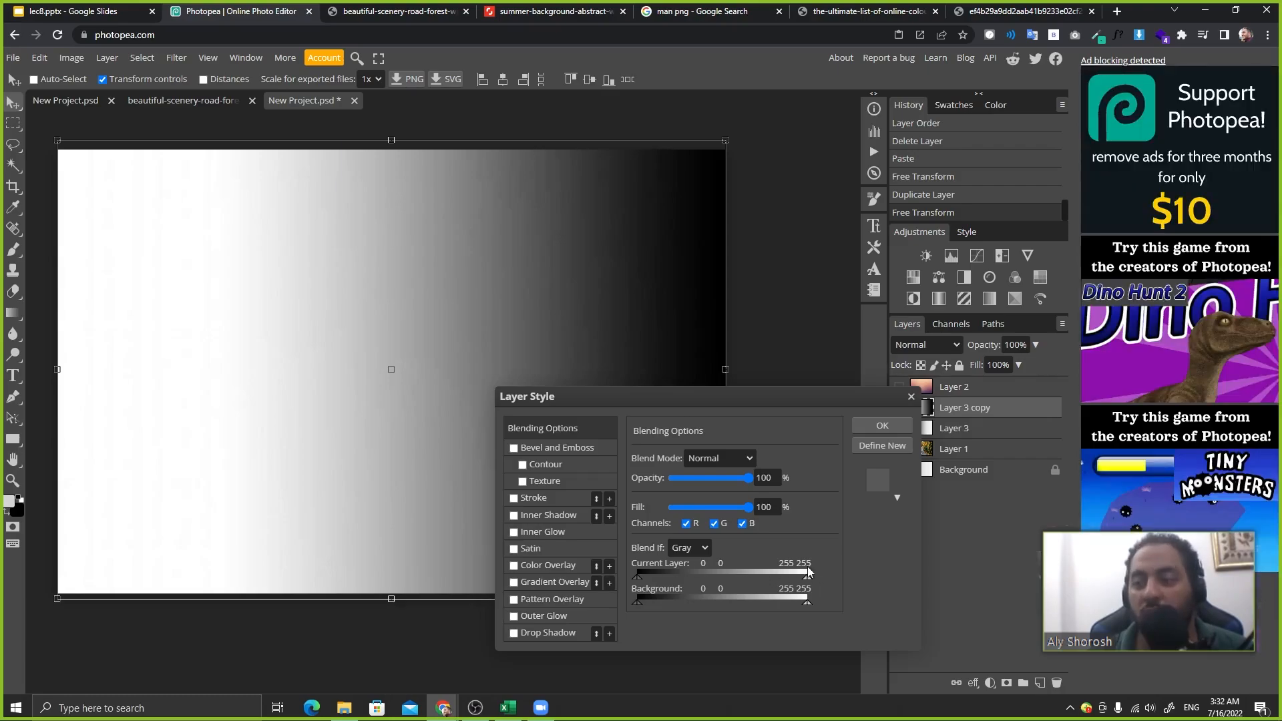
drag(637, 578, 599, 582)
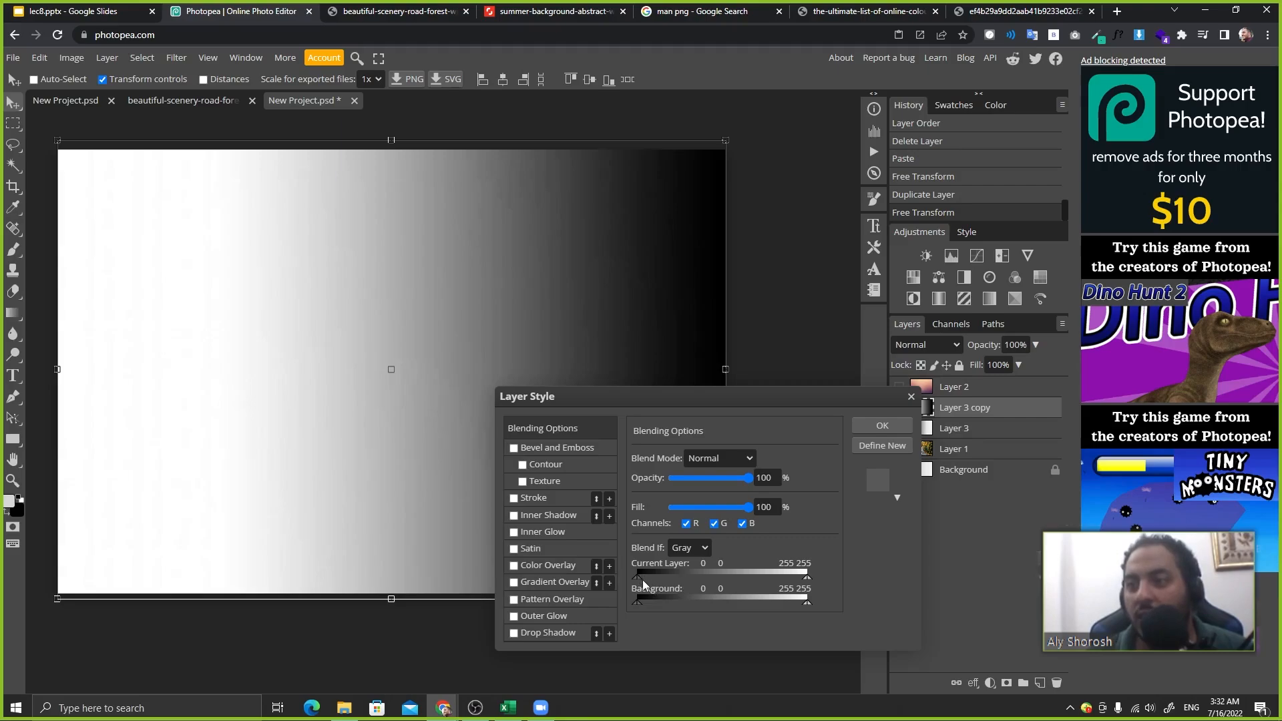
drag(640, 579, 708, 584)
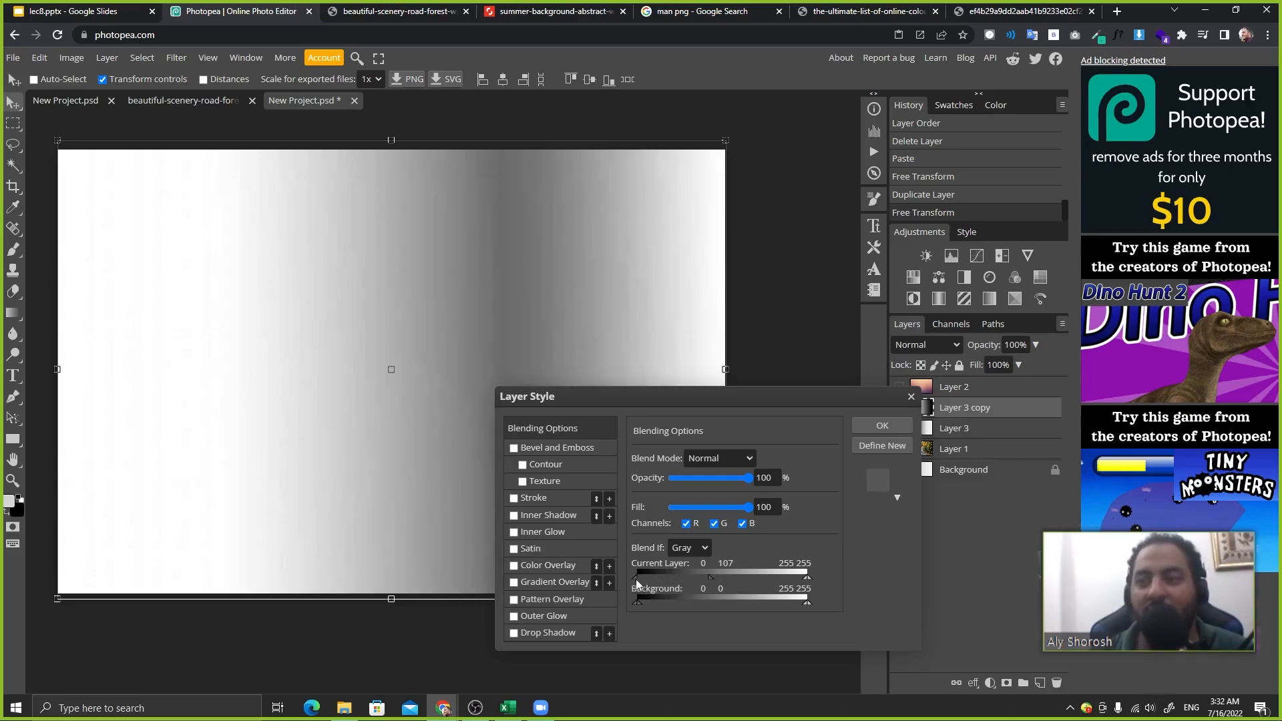
drag(712, 579, 603, 598)
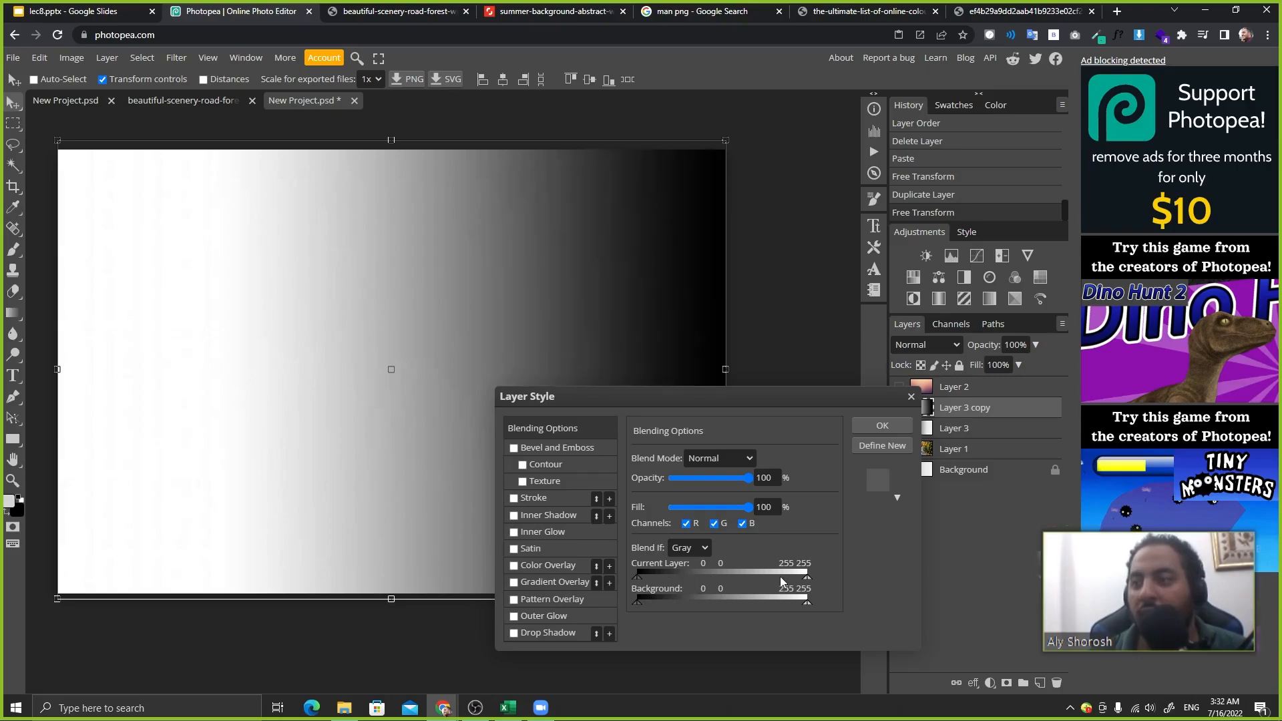
drag(806, 581, 767, 589)
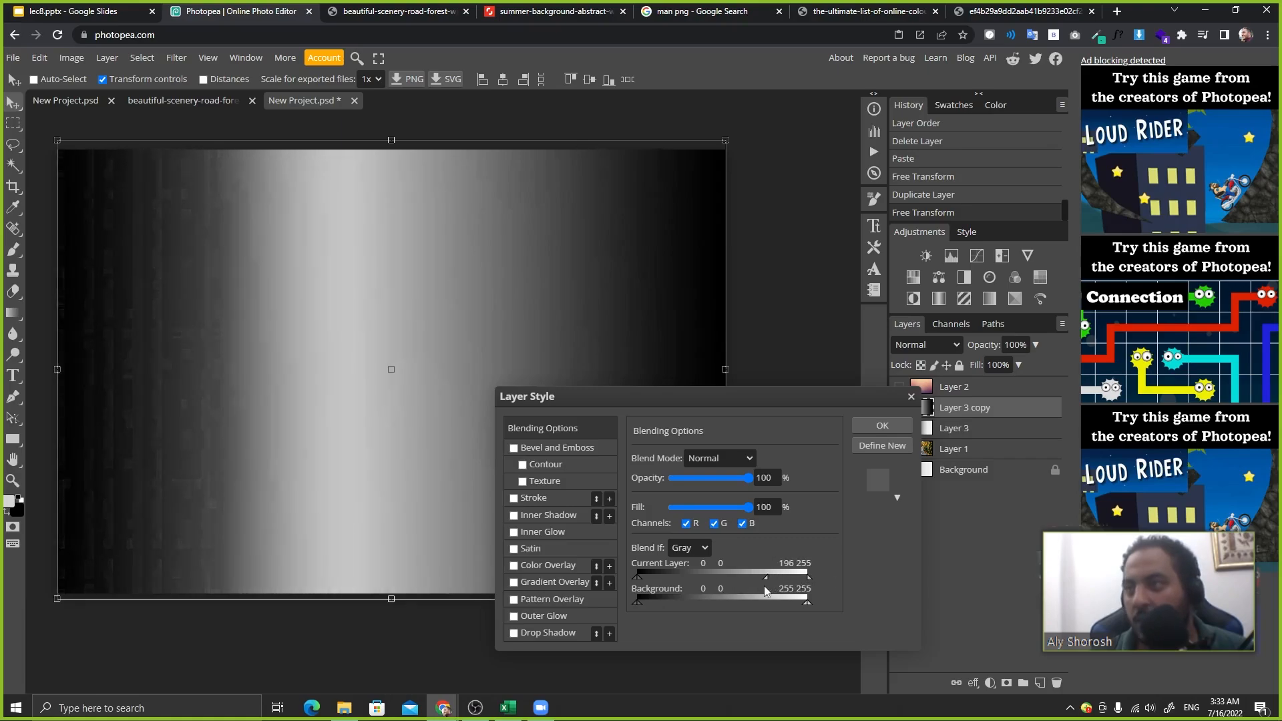
click(910, 396)
- Hide both gradient layers, Layer 3 copy and Layer 3
click(899, 407)
click(899, 428)
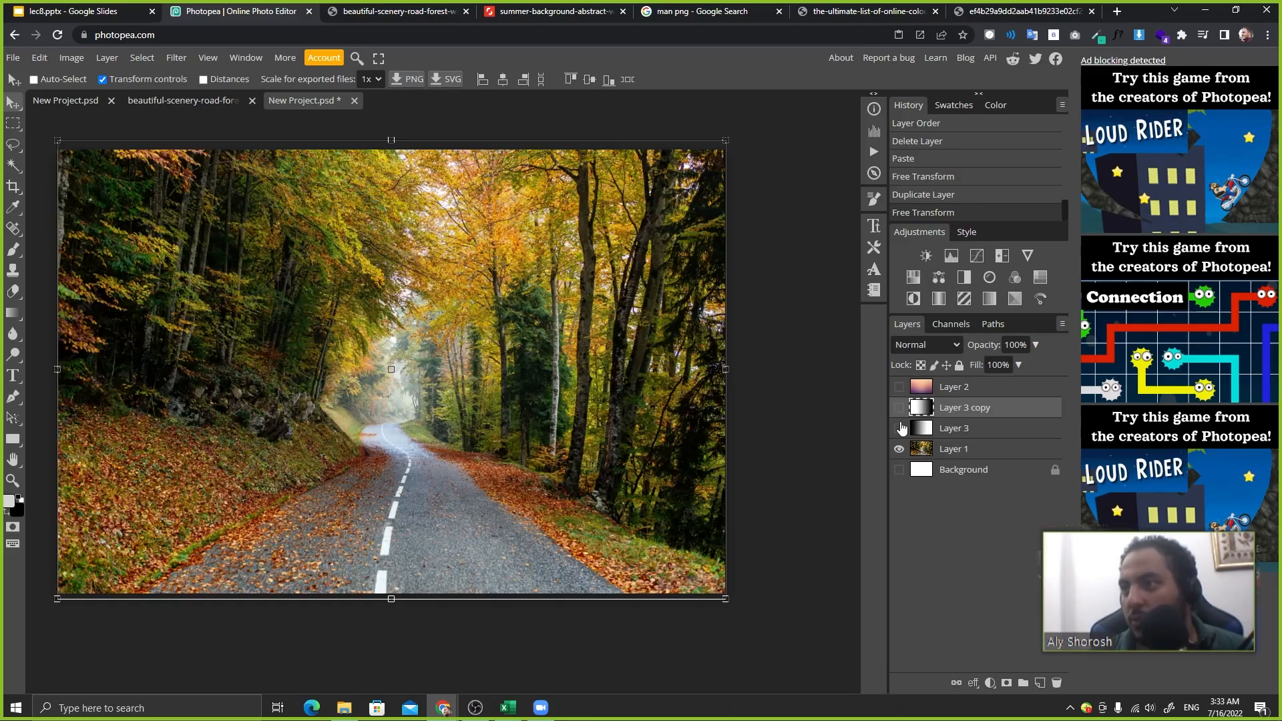
- Try a split Current Layer dark limit of 0/82 in Layer 1's Blend If and close the layer style without applying
click(980, 455)
double_click(998, 453)
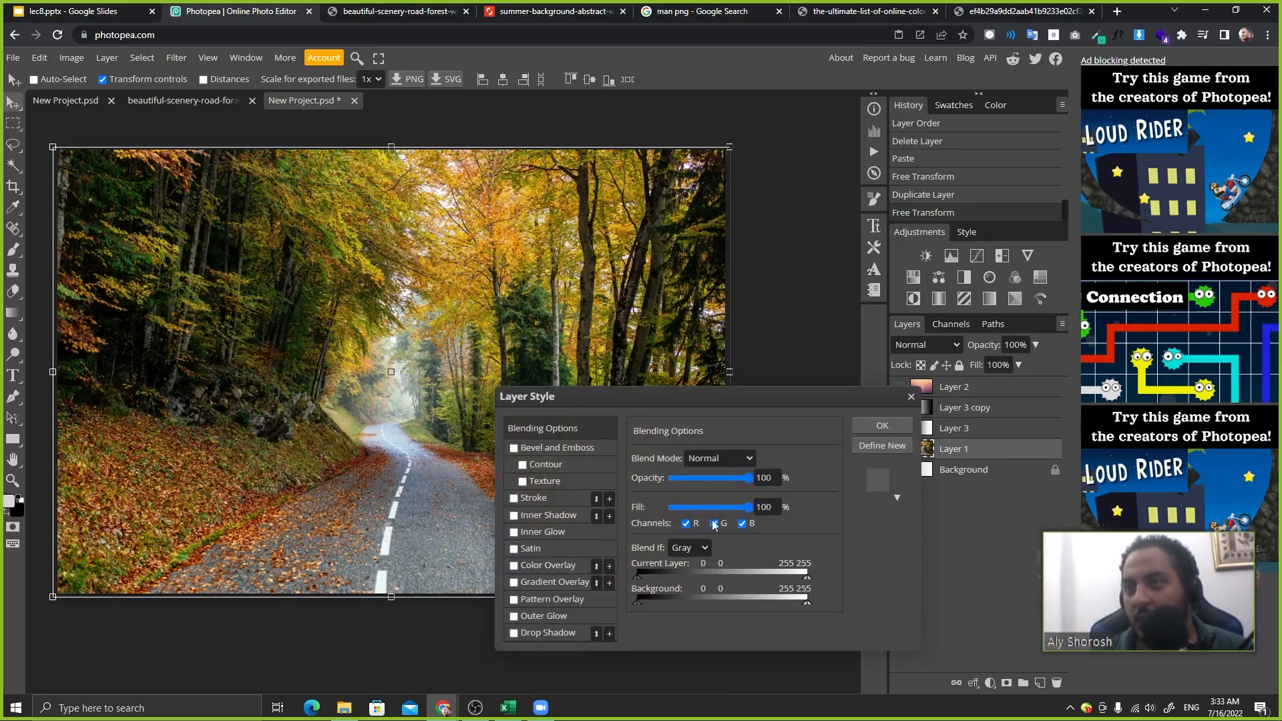
drag(639, 575, 693, 575)
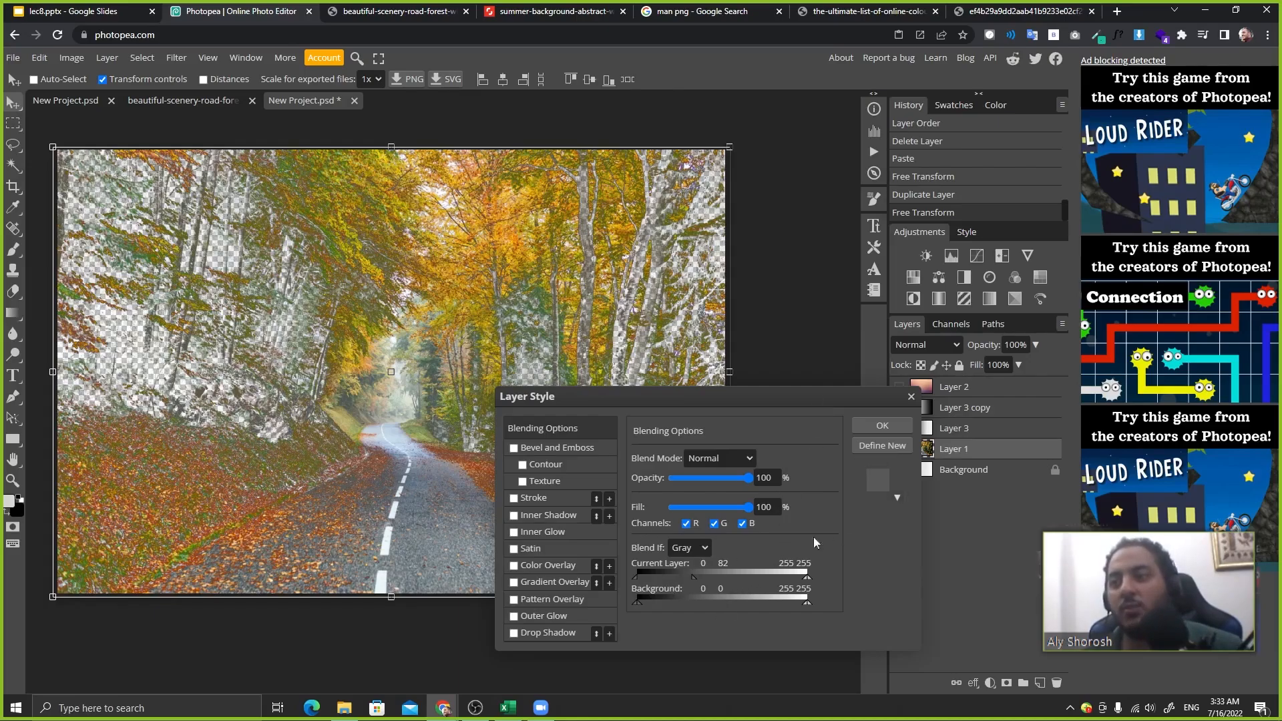
click(911, 397)
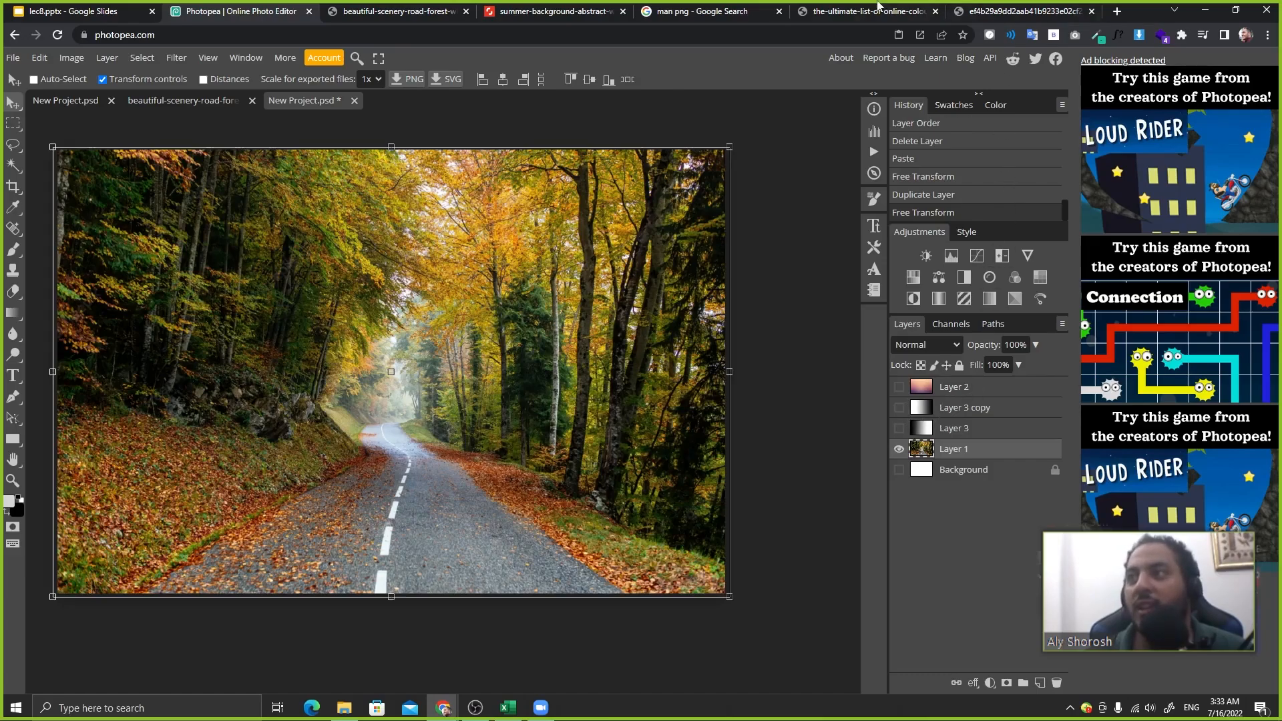
- Copy the color wheel image from its browser tab and paste it once above the forest photo in Photopea, undoing the extra pastes
click(900, 6)
right_click(695, 214)
click(799, 256)
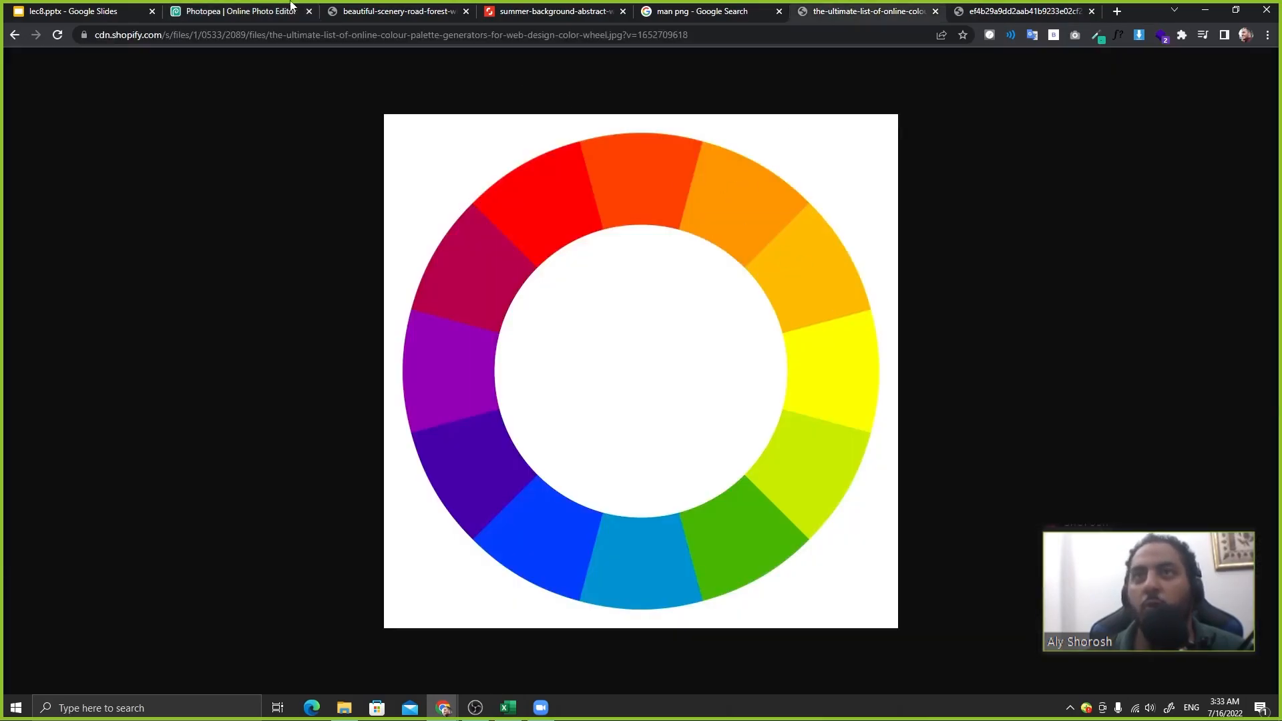
click(260, 7)
key(ctrl+v)
key(ctrl+v)
key(ctrl+v)
key(ctrl+z)
key(ctrl+z)
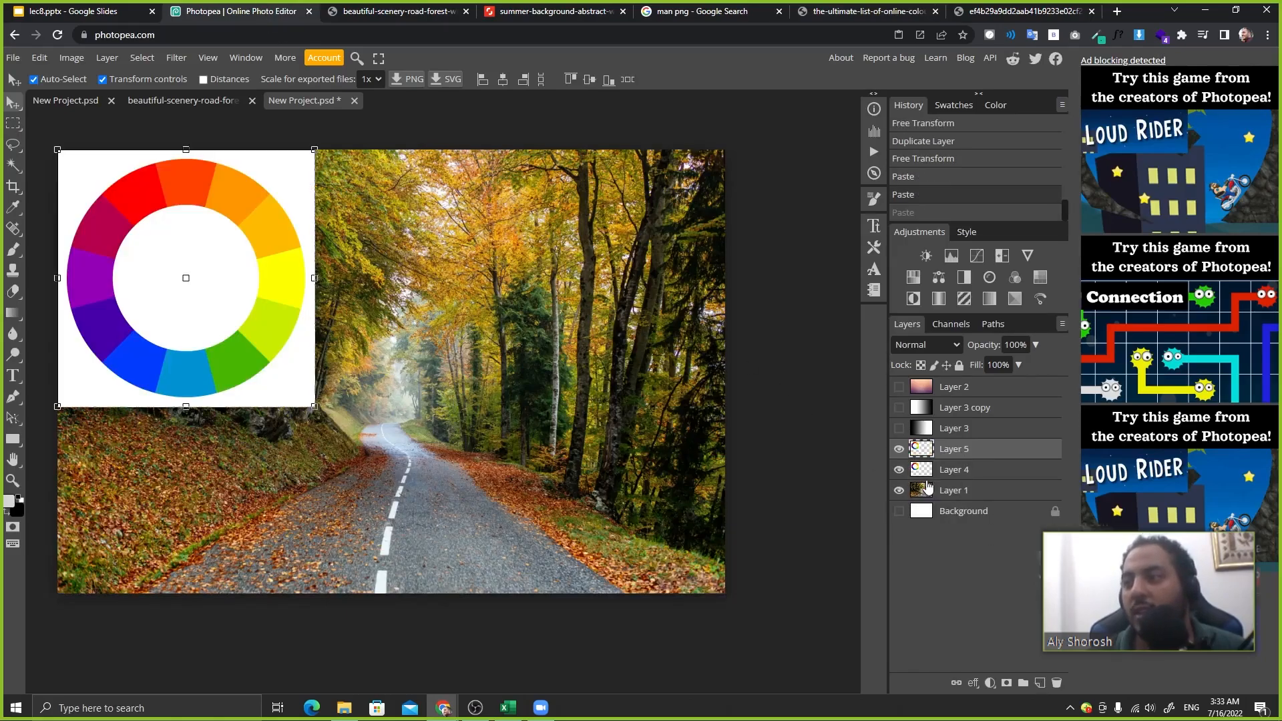
- Move the color wheel to the canvas center and scale it to 177.12%
drag(208, 311, 417, 405)
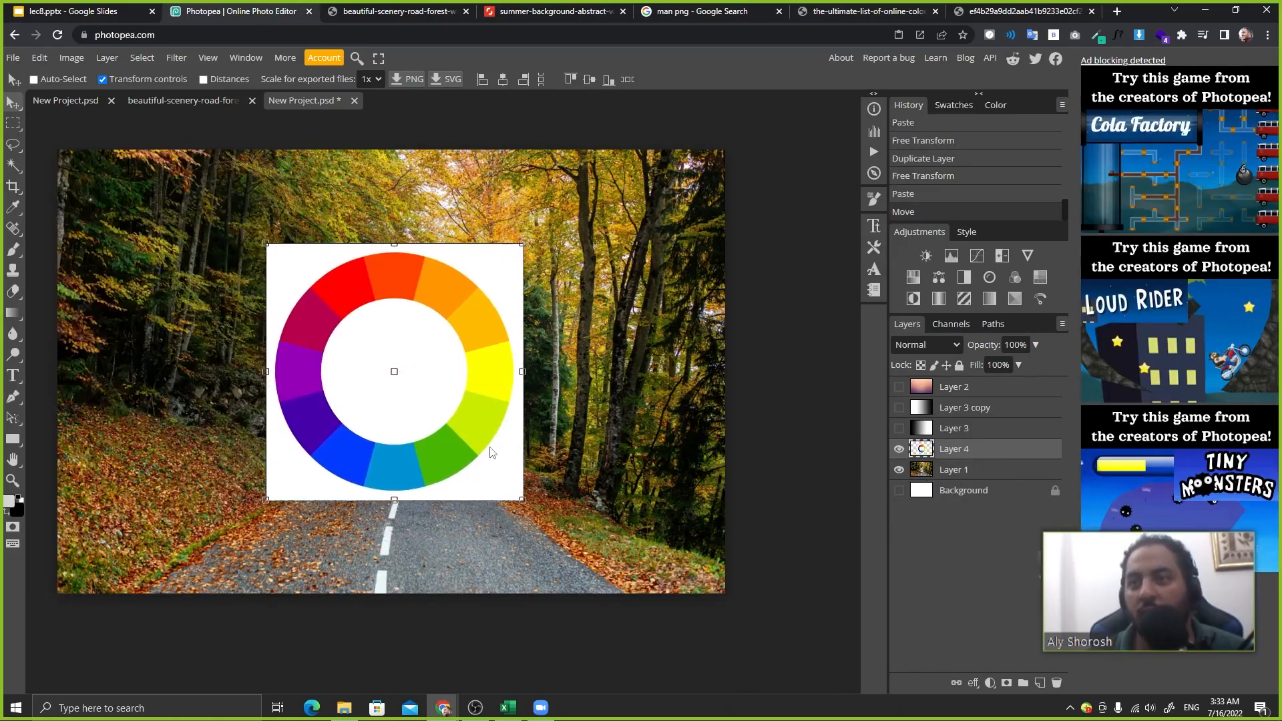
drag(524, 500, 621, 598)
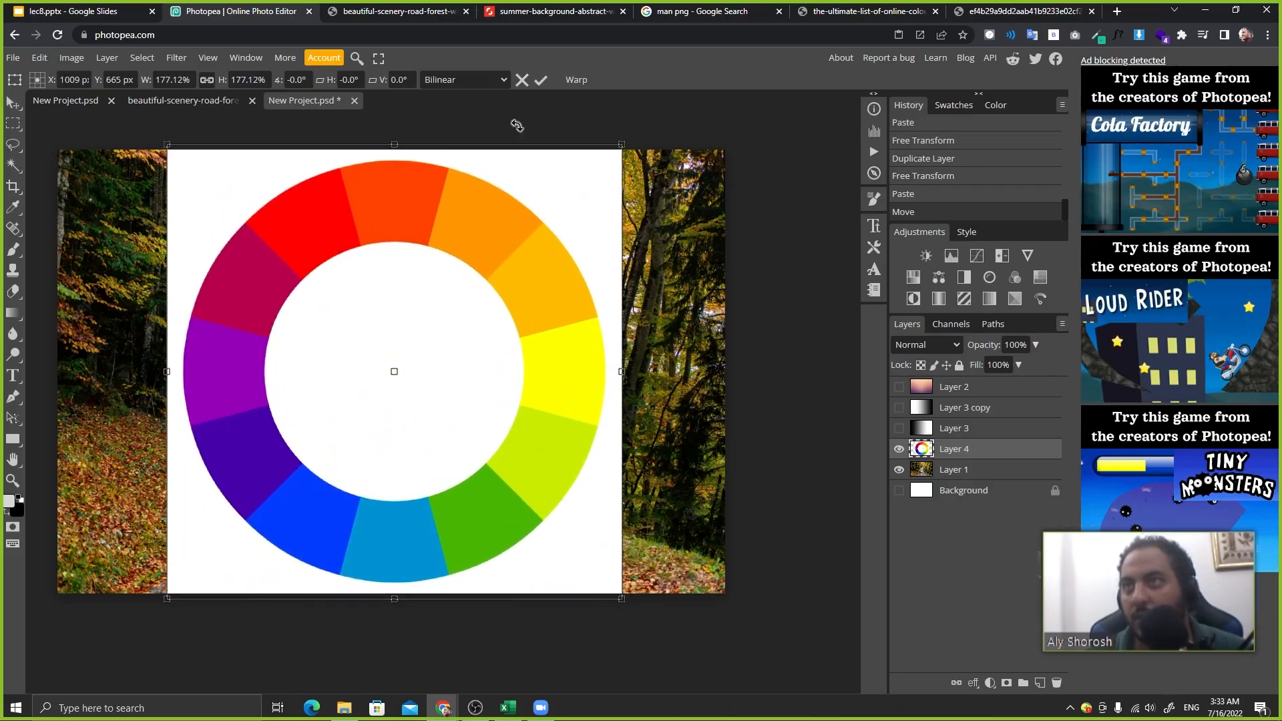
click(542, 81)
- Open the color wheel layer's blending options and try the Gray Blend If Current Layer limits, dark at 26, restoring them to 0 and 255
double_click(1006, 458)
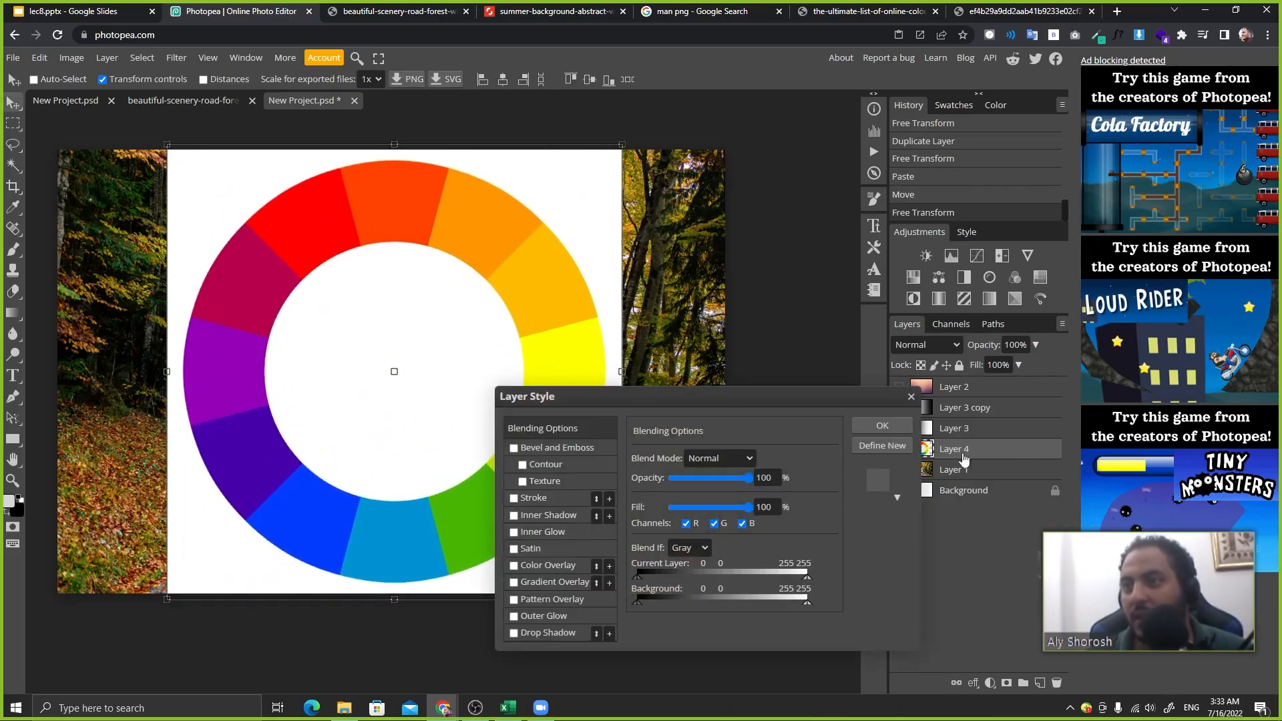
drag(791, 409, 913, 331)
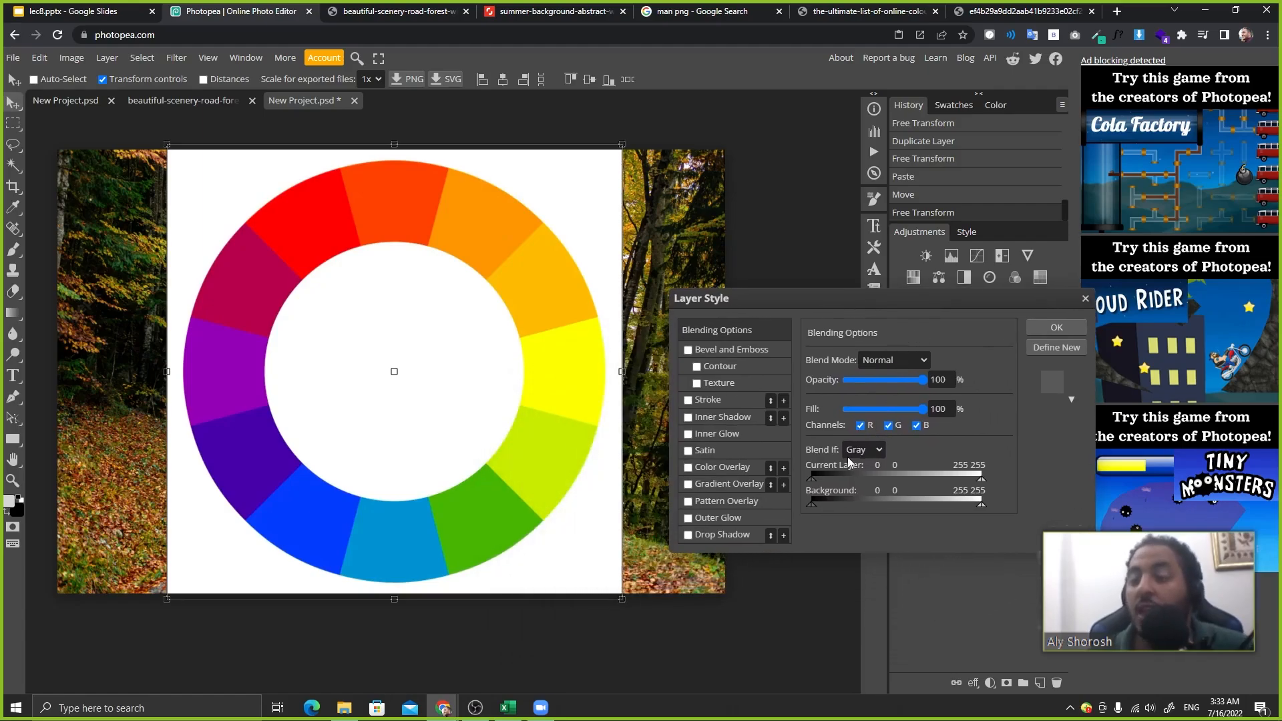
click(871, 452)
click(841, 486)
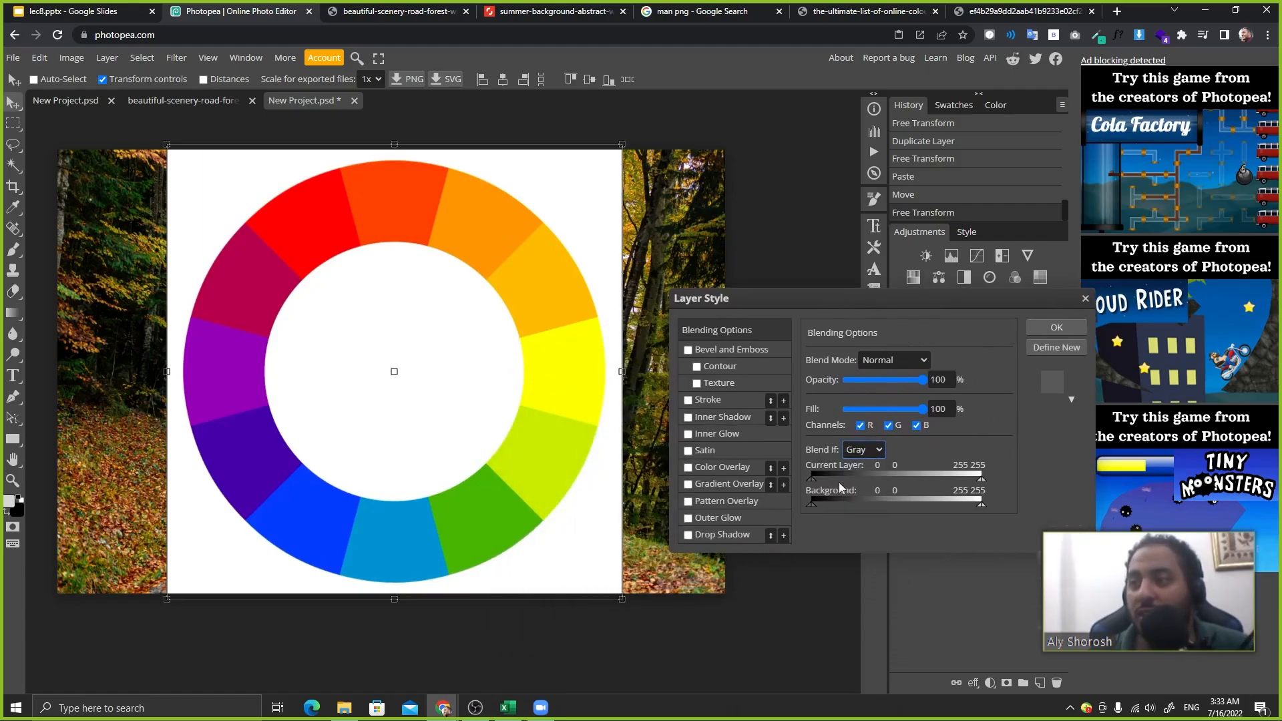
mouse_move(812, 486)
mouse_down()
mouse_move(861, 490)
mouse_move(829, 490)
mouse_up()
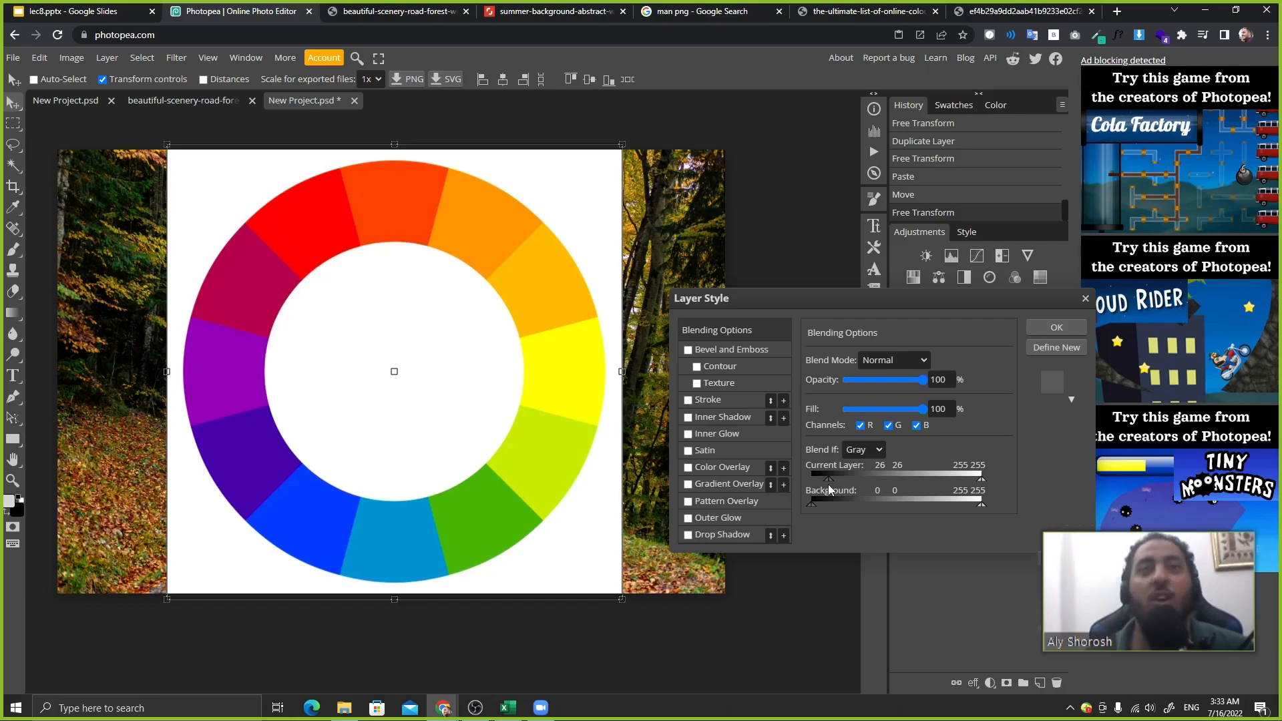
drag(828, 491, 667, 506)
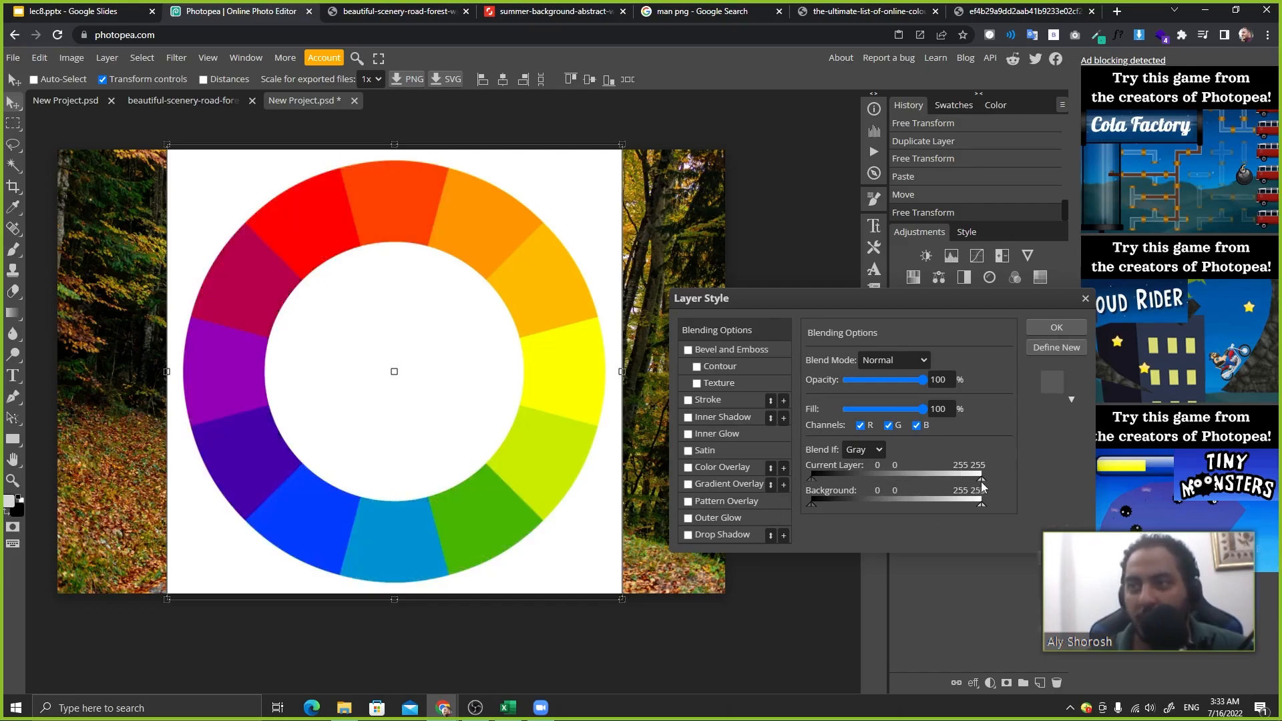
drag(979, 479, 1121, 491)
drag(984, 479, 984, 481)
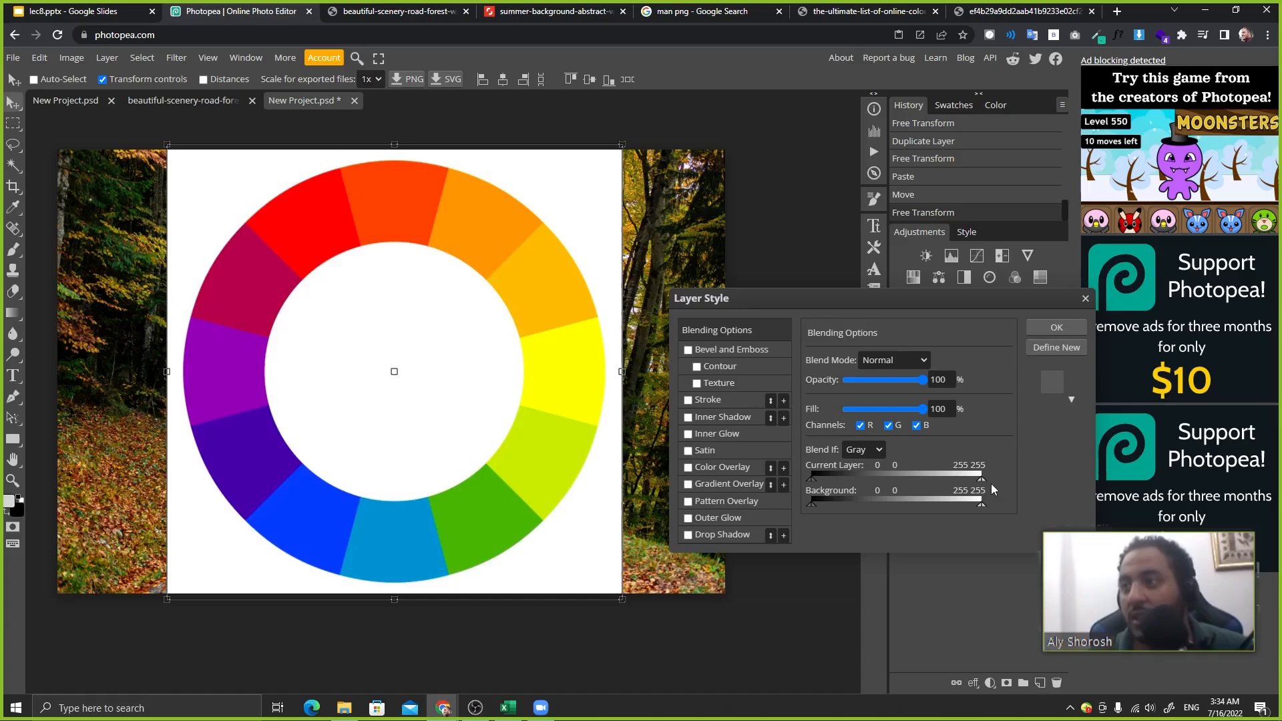
- Switch the color wheel's Blend If to Red and try a Current Layer light limit of 254 and the other limits, restoring them to 0 and 255
click(879, 449)
click(864, 479)
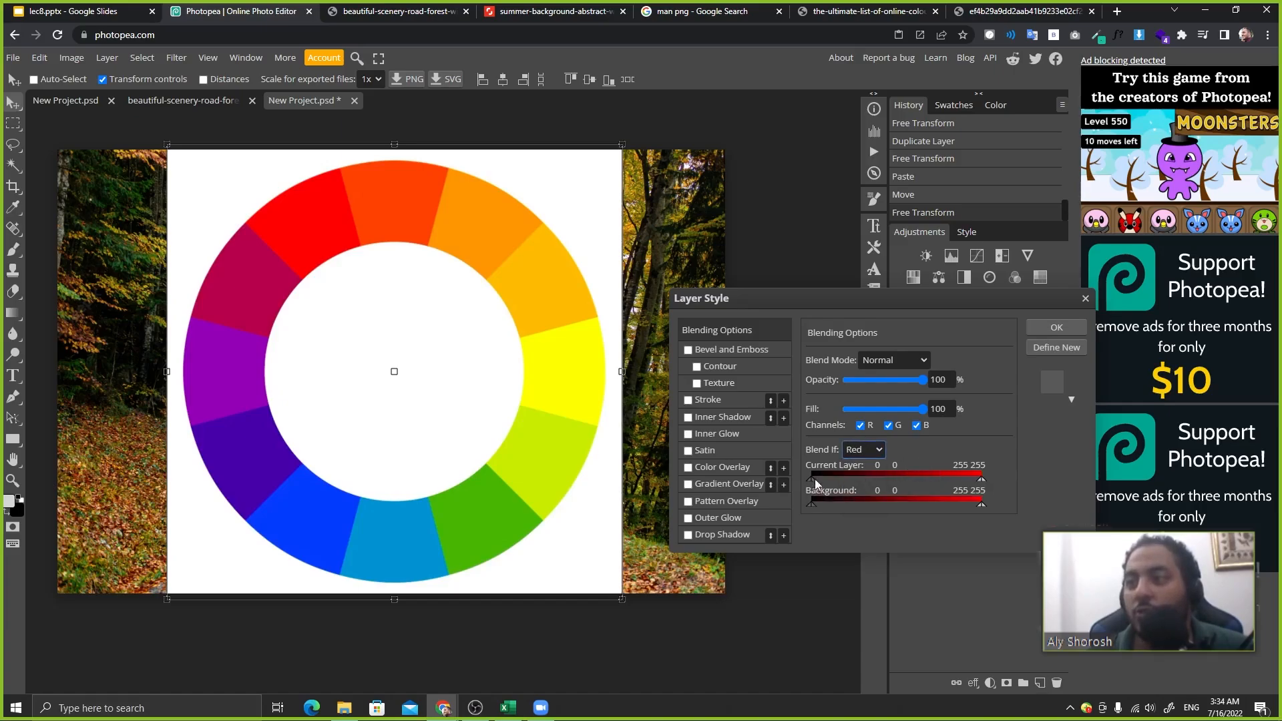
drag(983, 479, 980, 480)
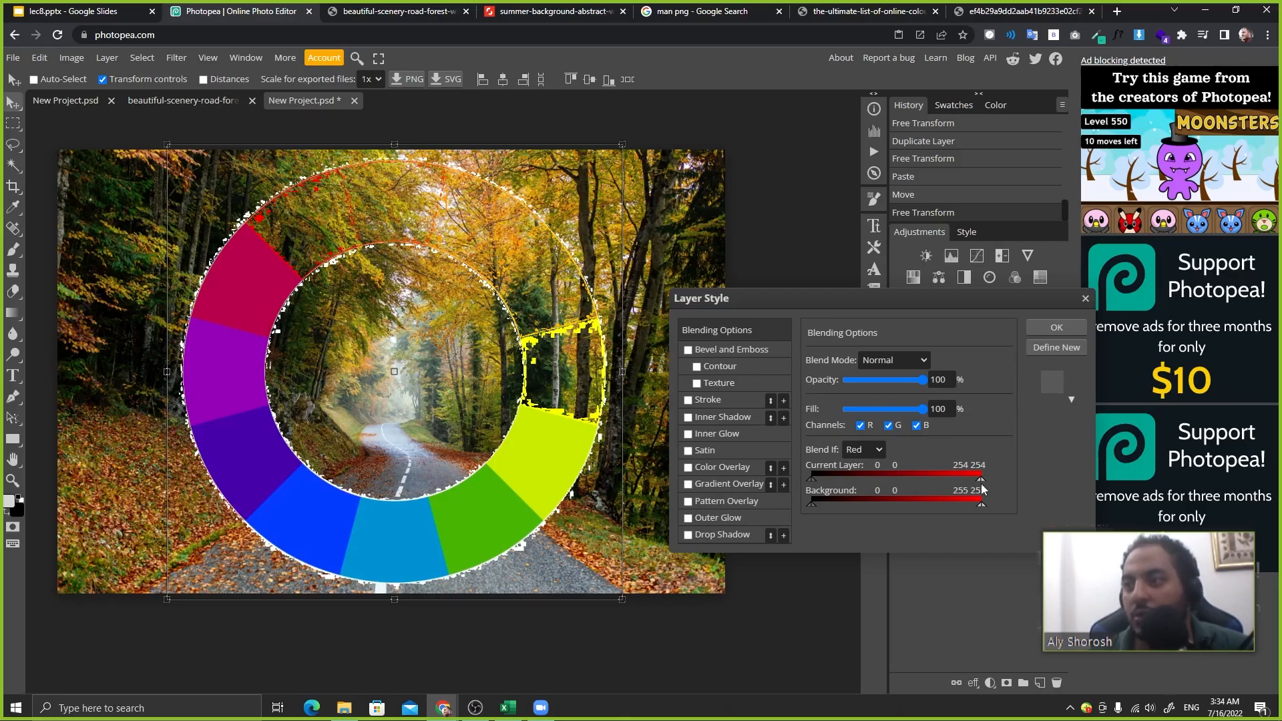
drag(979, 480, 1071, 469)
drag(810, 475, 710, 501)
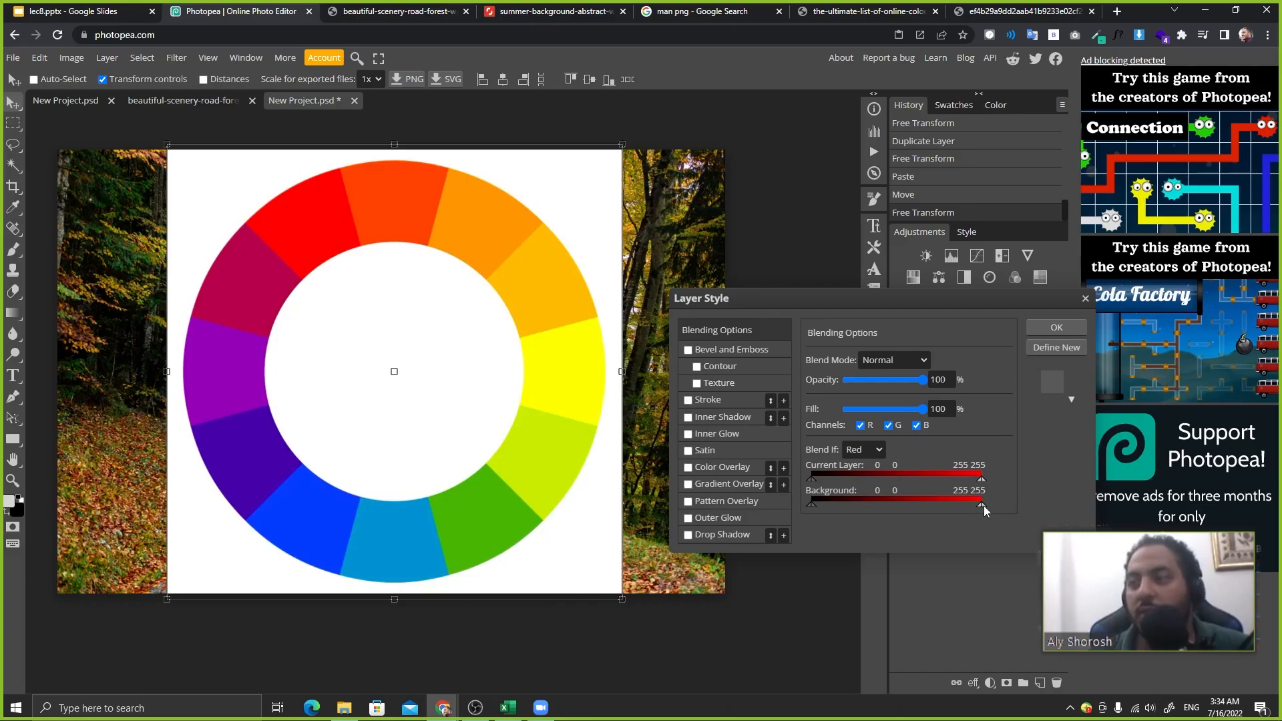
mouse_move(976, 506)
mouse_down()
mouse_move(888, 522)
mouse_move(815, 514)
mouse_move(982, 504)
mouse_up()
- Switch the color wheel's Blend If to Green and try its Current Layer light limit, restoring it to 255
click(851, 450)
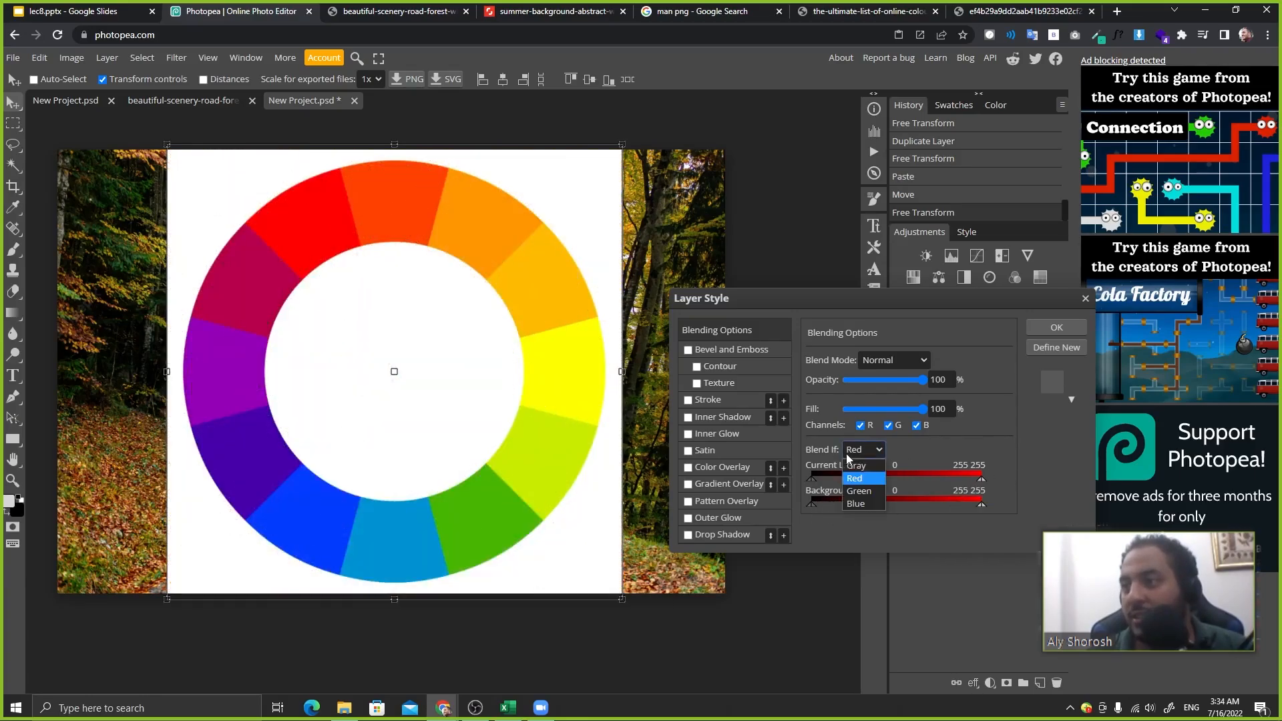
click(875, 489)
drag(980, 480, 1061, 493)
- Switch the color wheel's Blend If to Blue and try both Current Layer limits, restoring them to 0 and 255
click(869, 446)
click(868, 500)
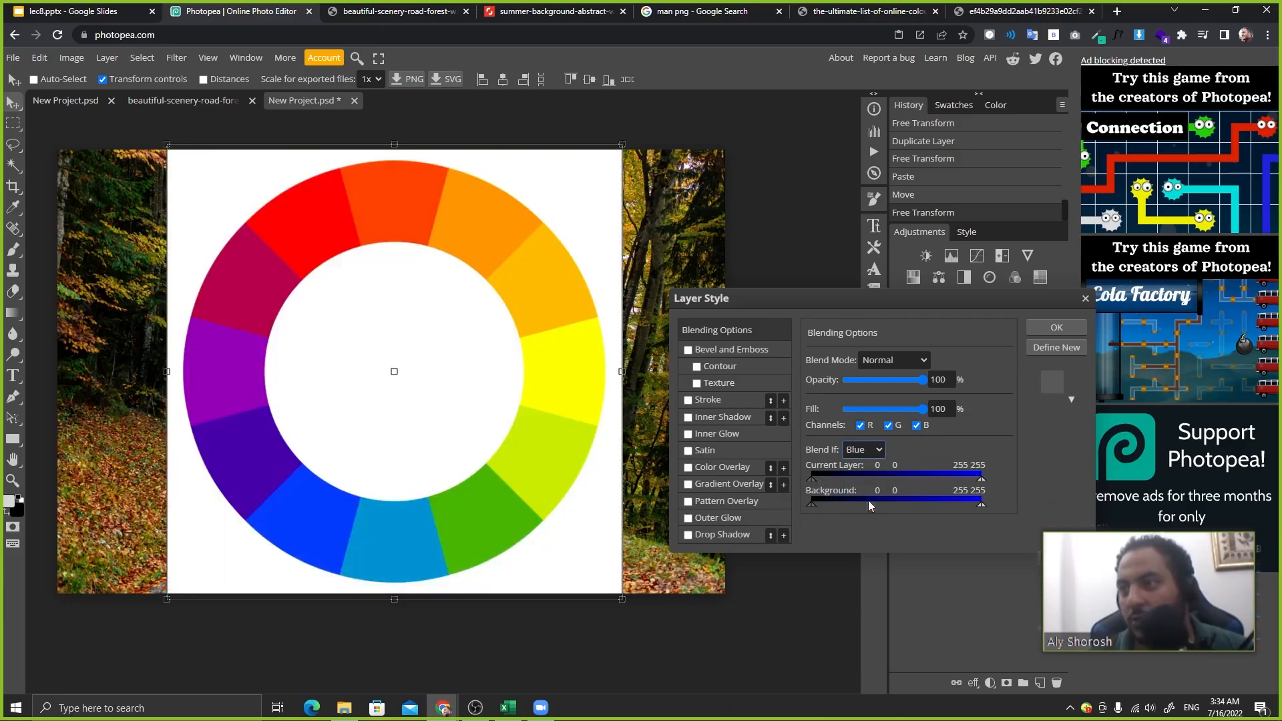
mouse_move(980, 481)
mouse_down()
mouse_move(849, 478)
mouse_move(980, 478)
mouse_up()
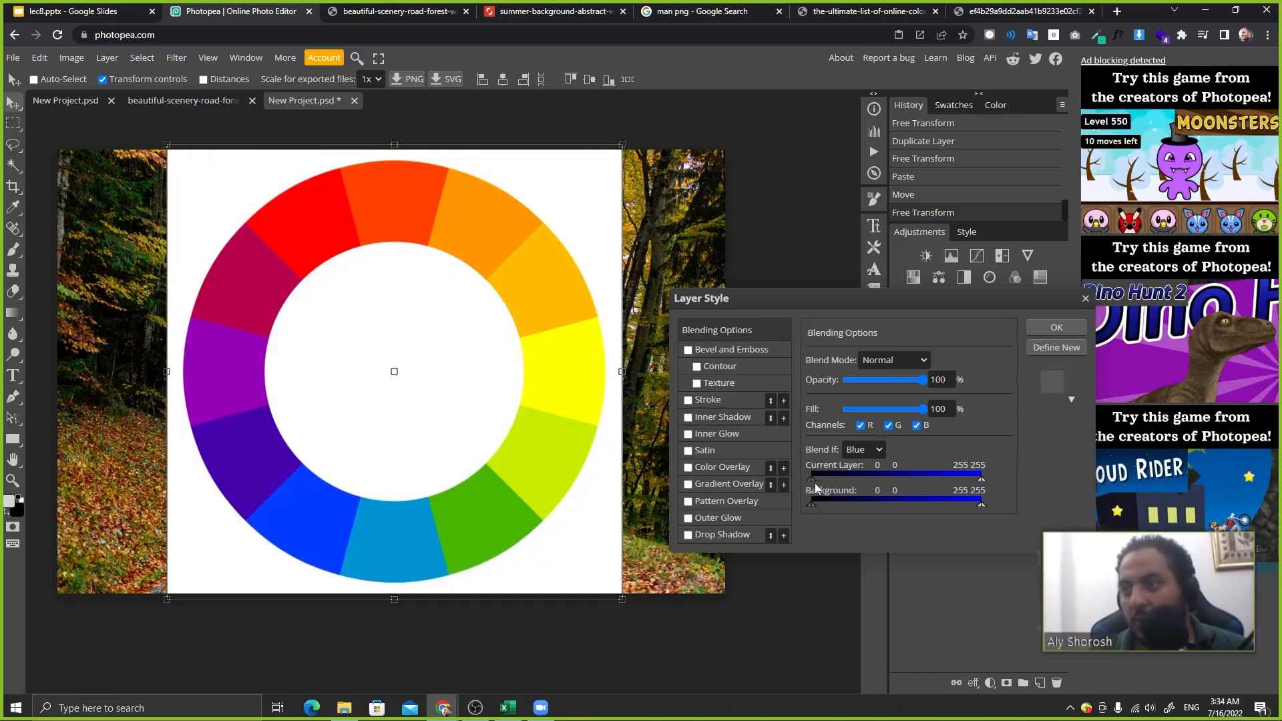
drag(810, 478, 721, 491)
- Try a Blue Background light limit of 19 on the color wheel, restore it to 255, and close the layer style without applying
drag(978, 506, 823, 519)
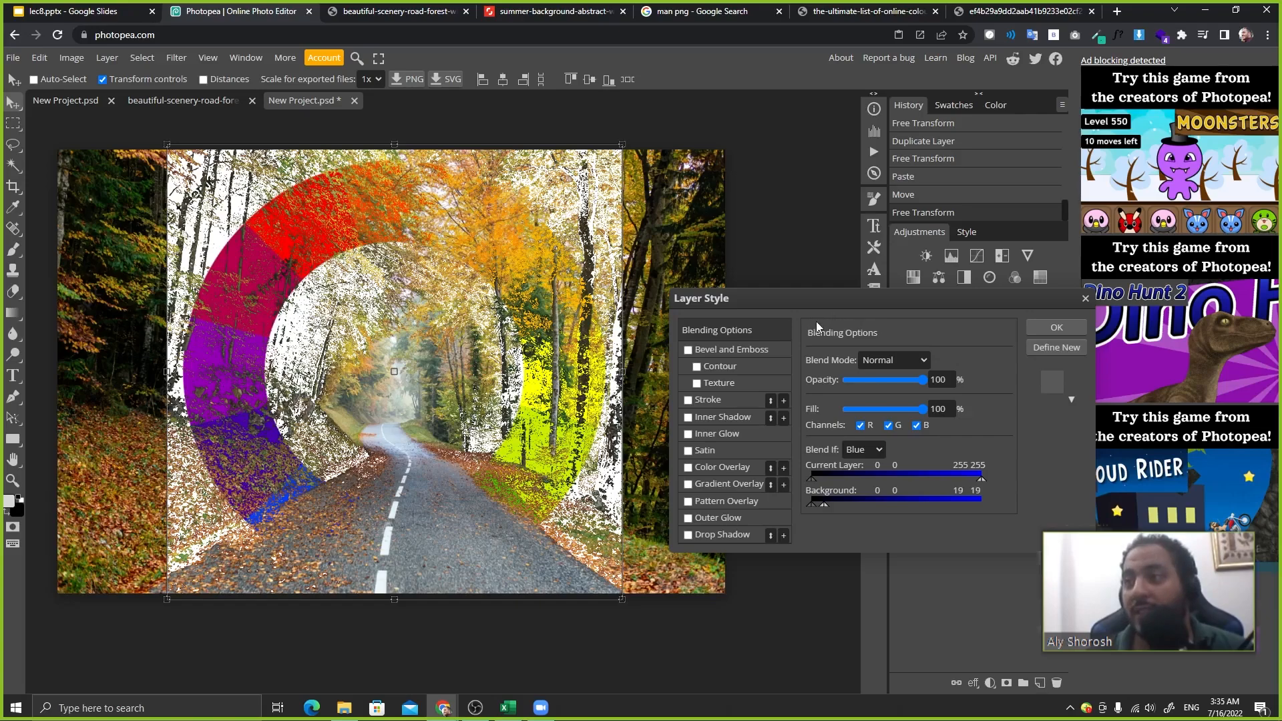
drag(811, 302, 715, 291)
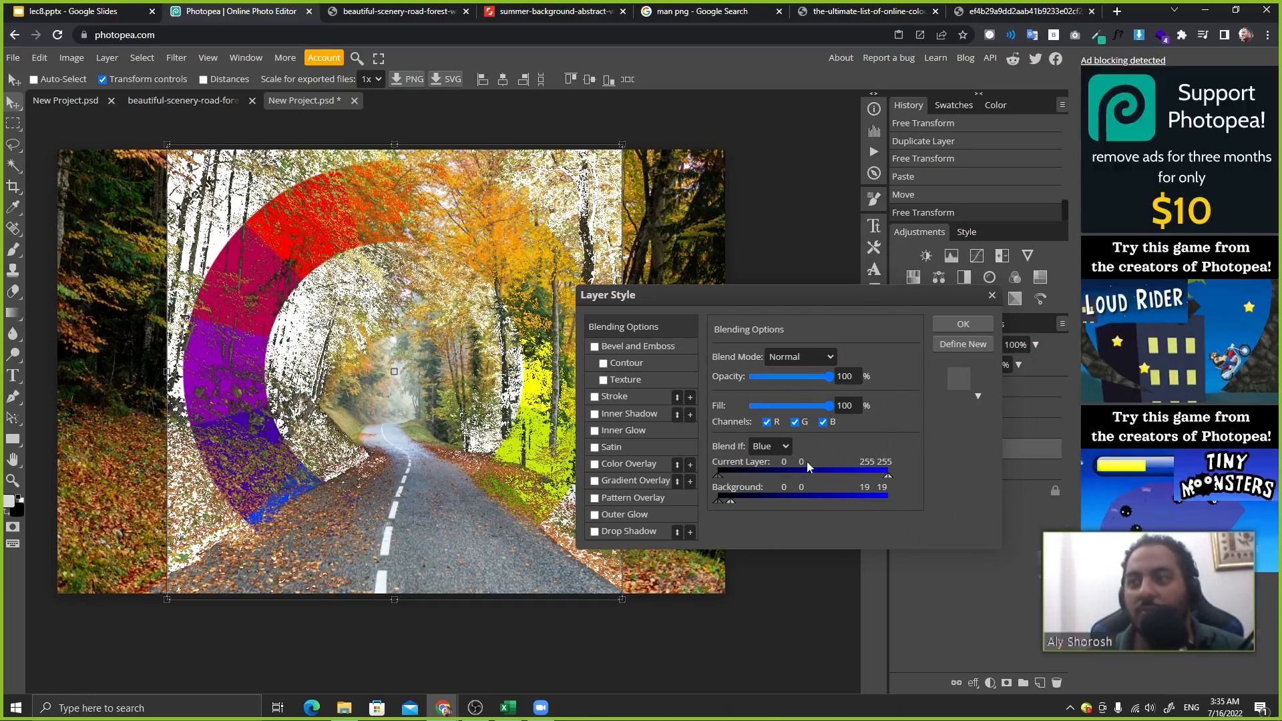
drag(731, 501, 891, 506)
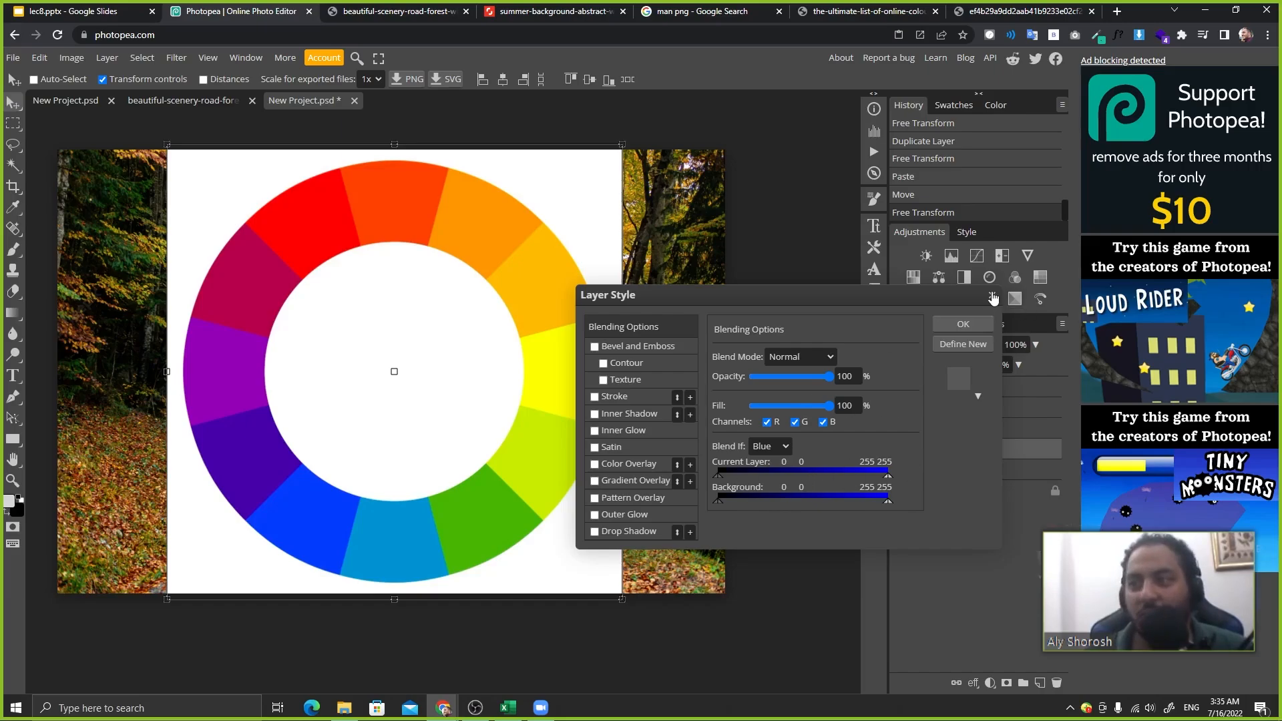
click(993, 297)
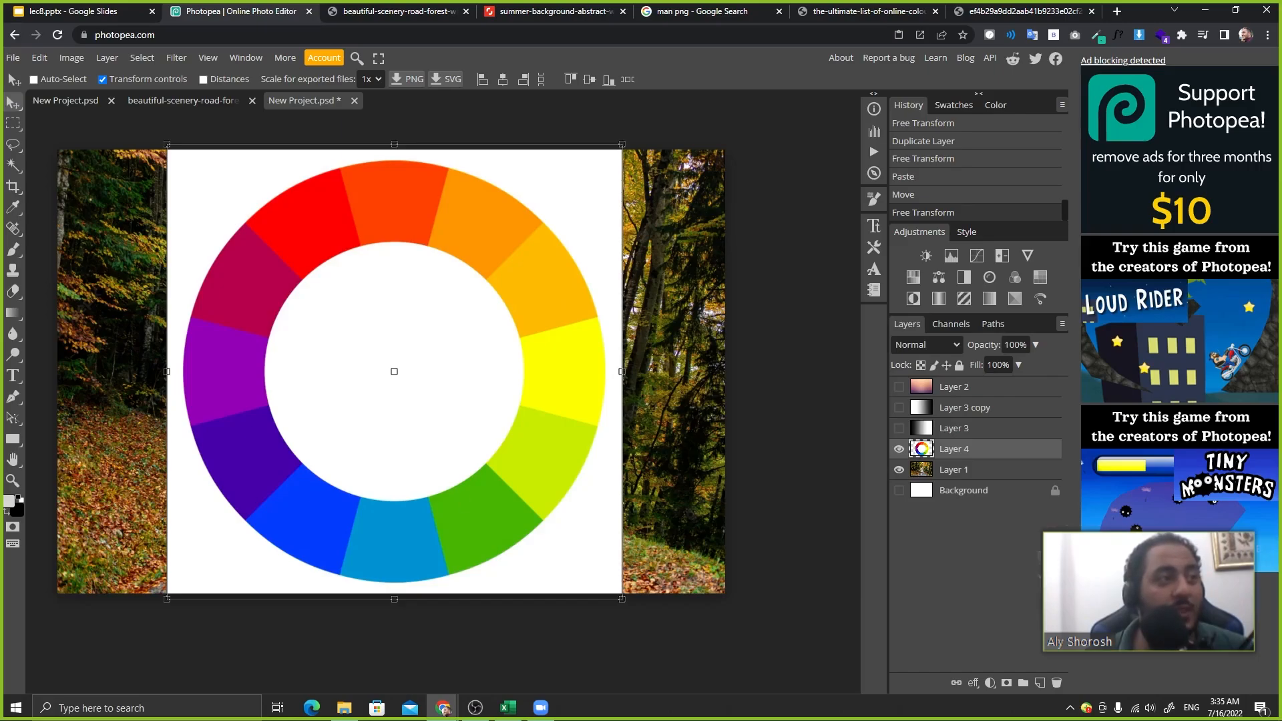
- Switch to the lec8 slides, go to the "Layer Style (blending option)" exercise, select all its speaker notes with the image links, and switch to Zoom
click(127, 11)
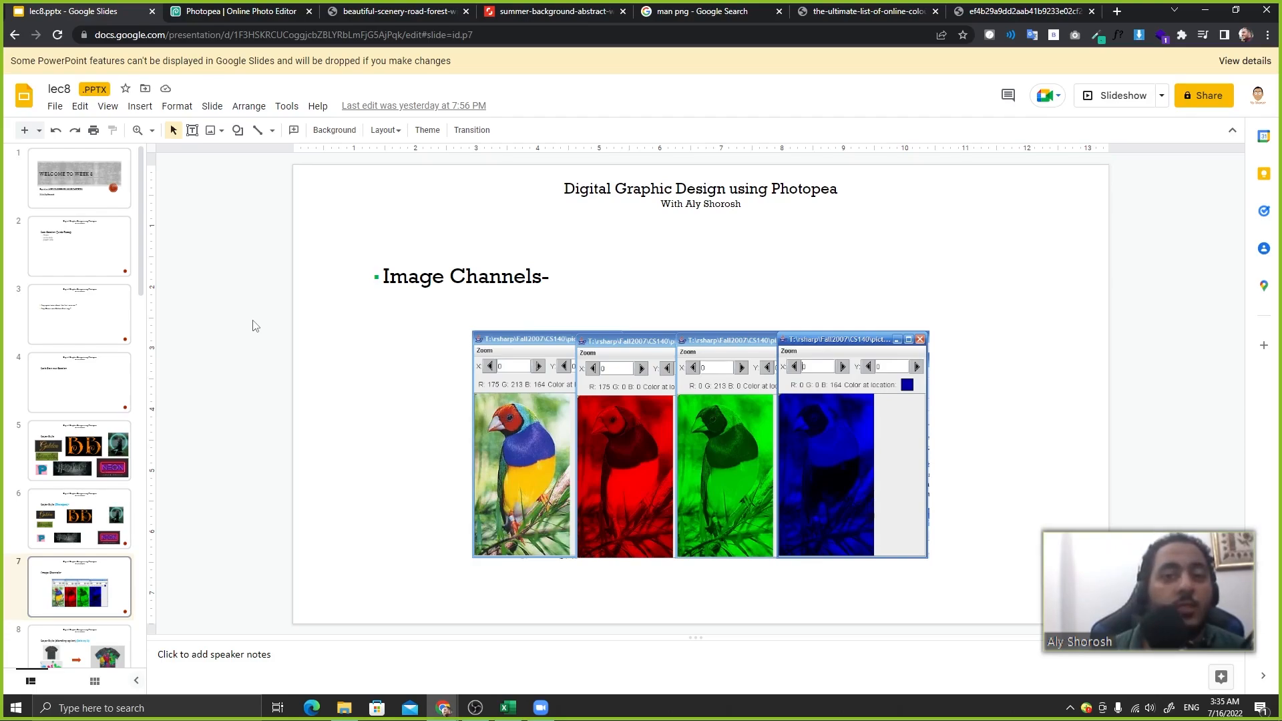
key(Down)
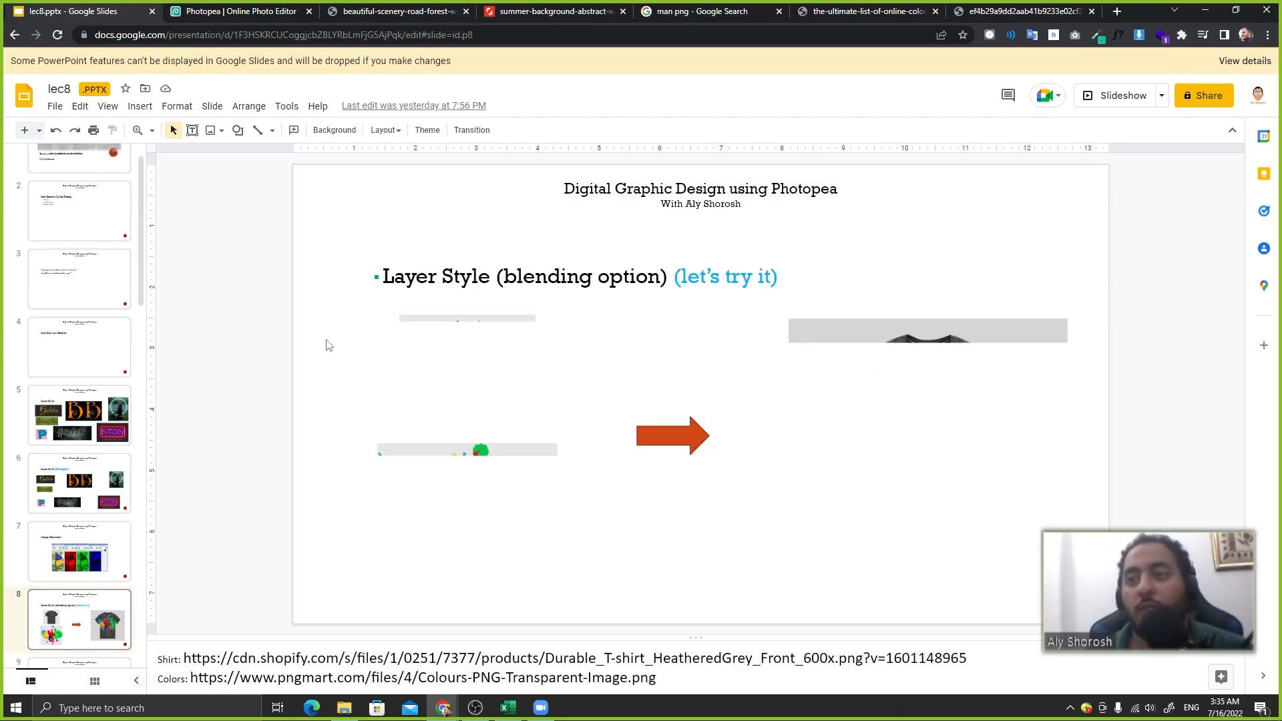
click(732, 678)
key(ctrl+a)
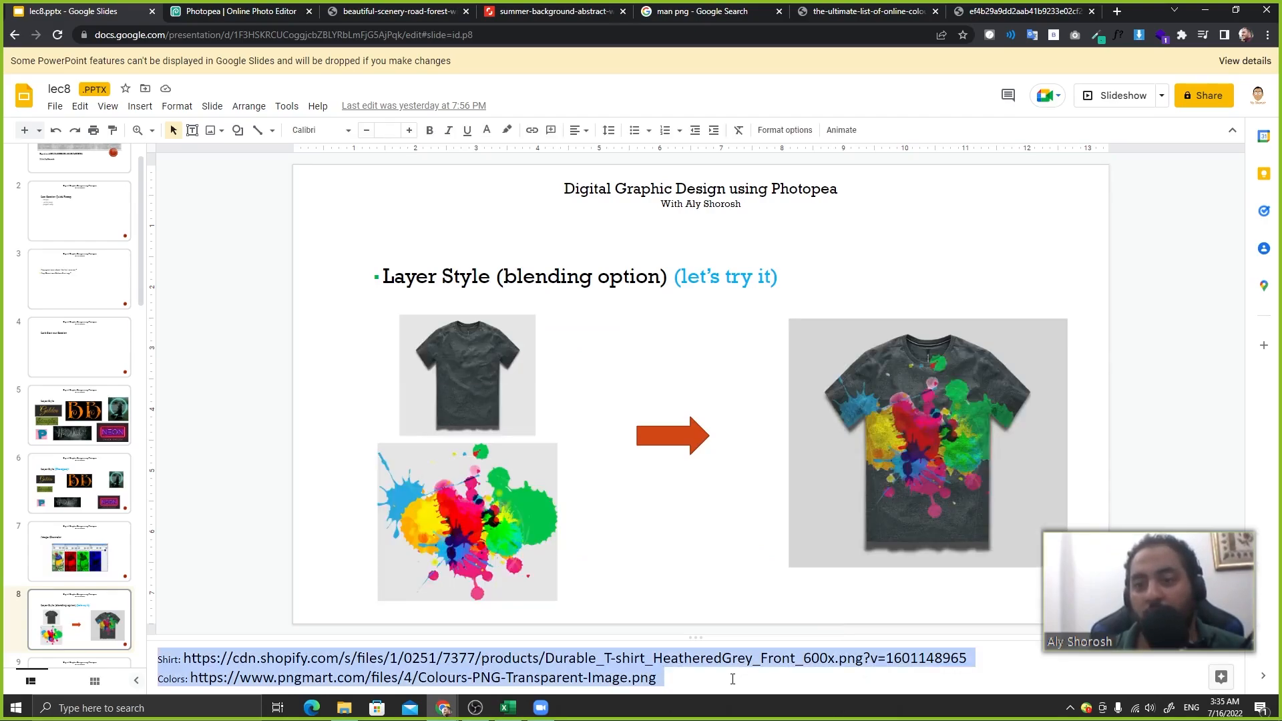
click(541, 707)
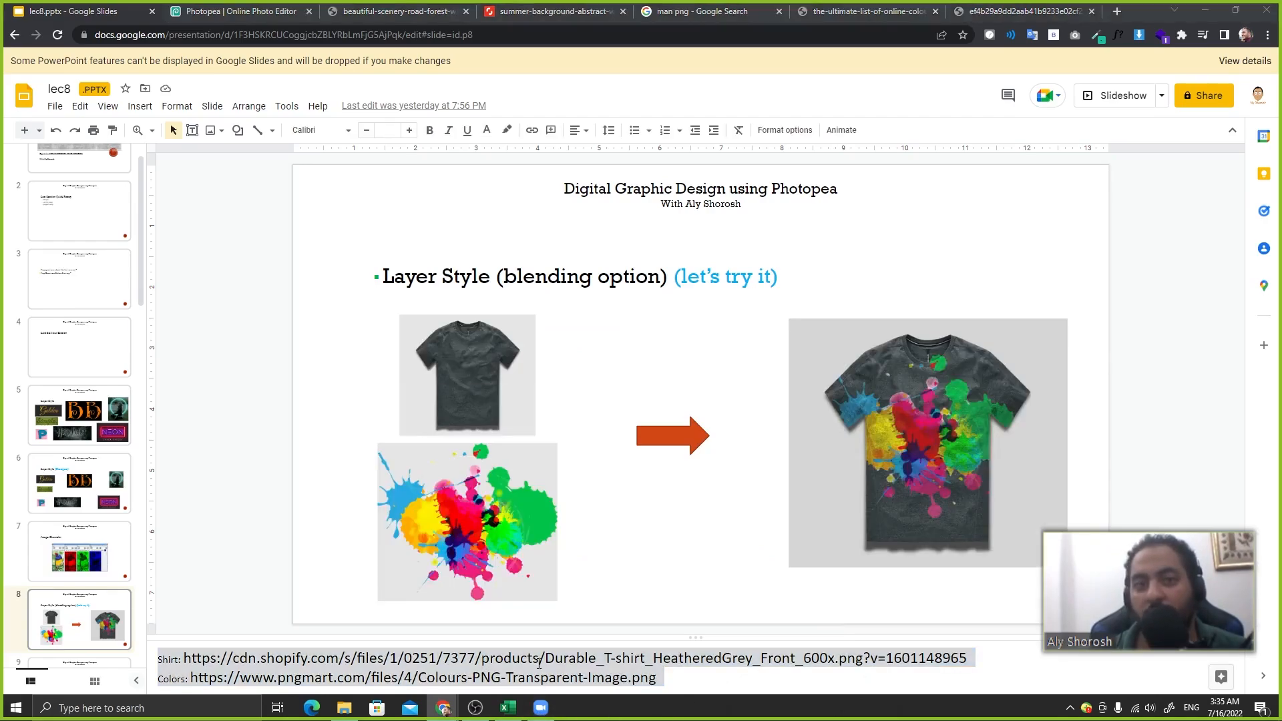
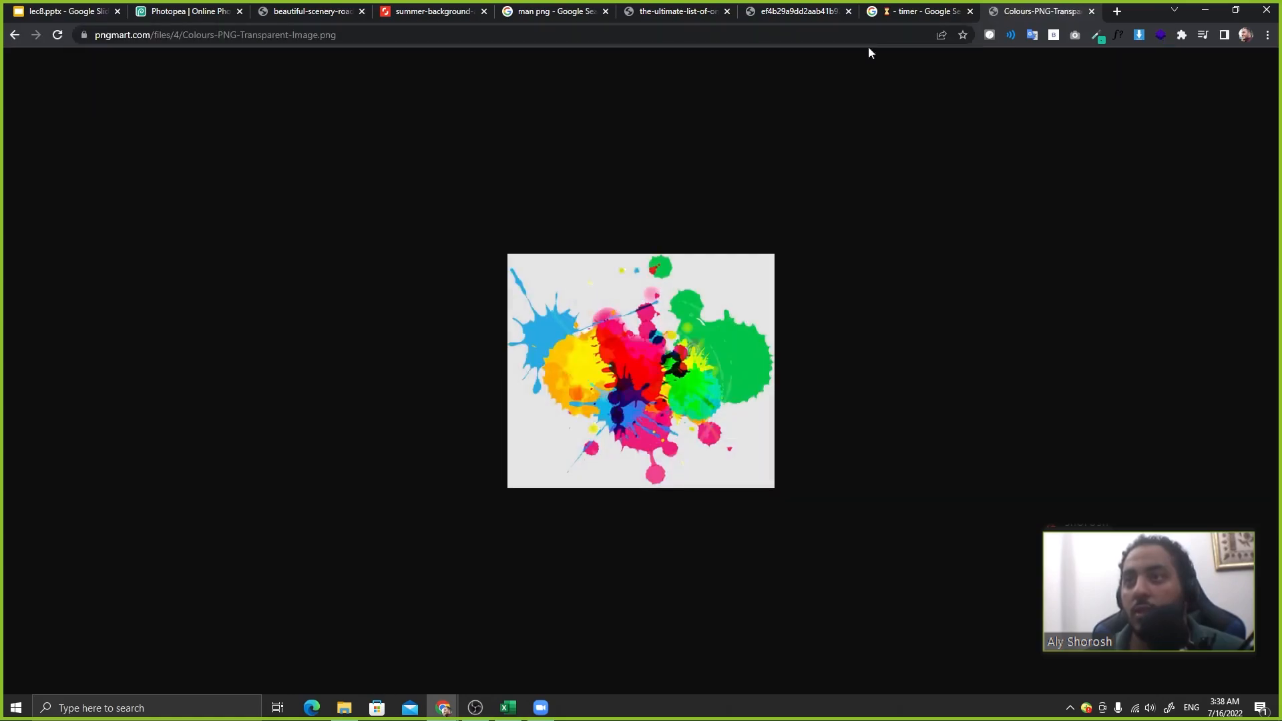
- Copy the colour splash image from the pngmart page, paste it into the T-shirt project in Photopea, and centre it over the chest
right_click(660, 360)
click(762, 397)
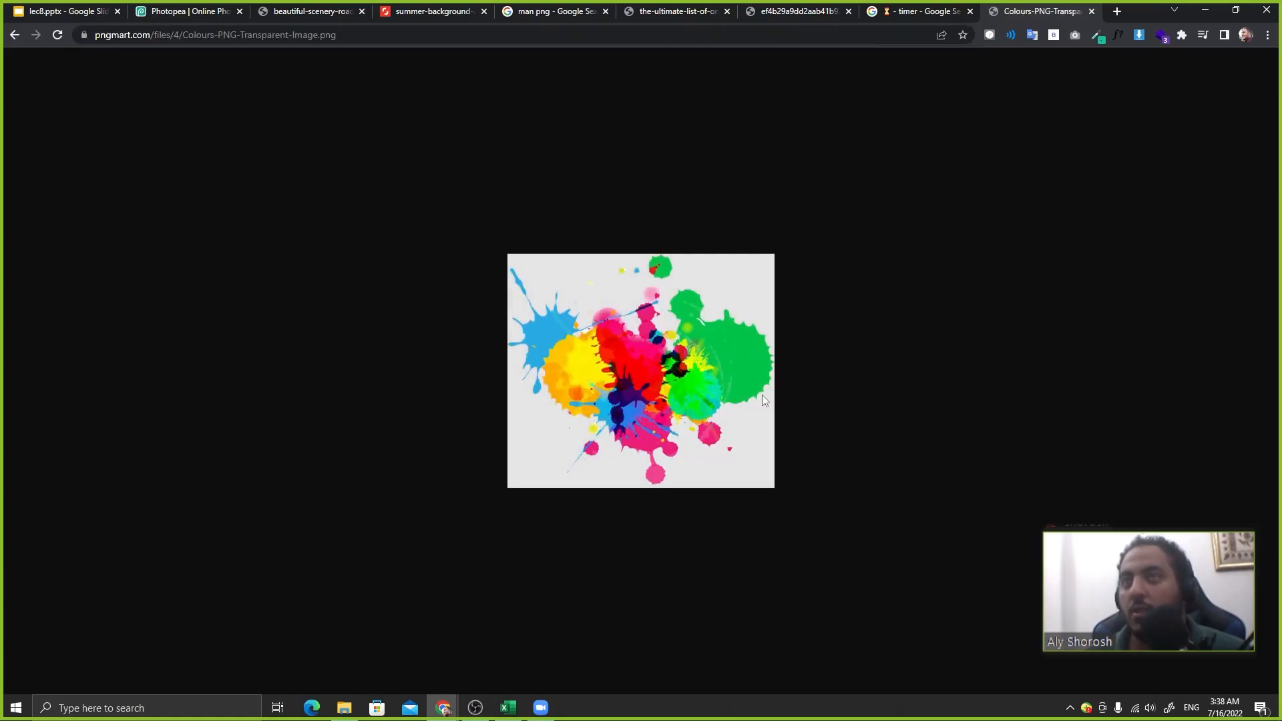
click(225, 8)
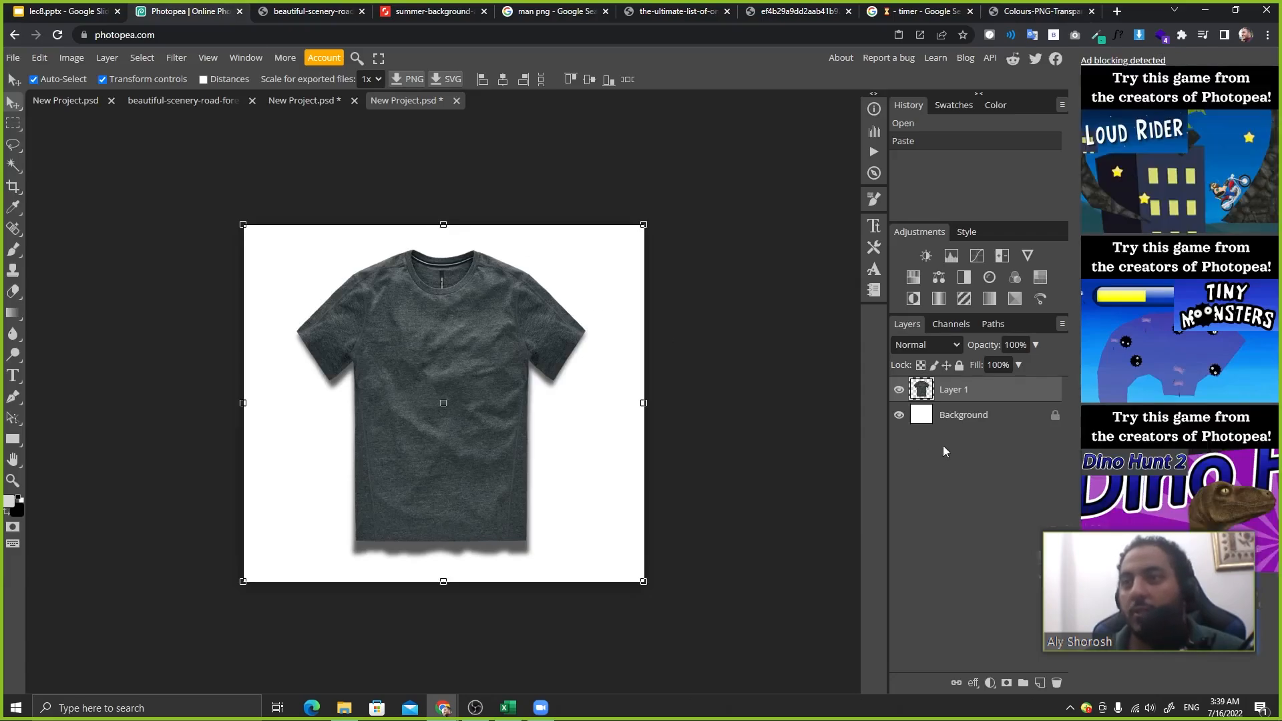
key(ctrl+v)
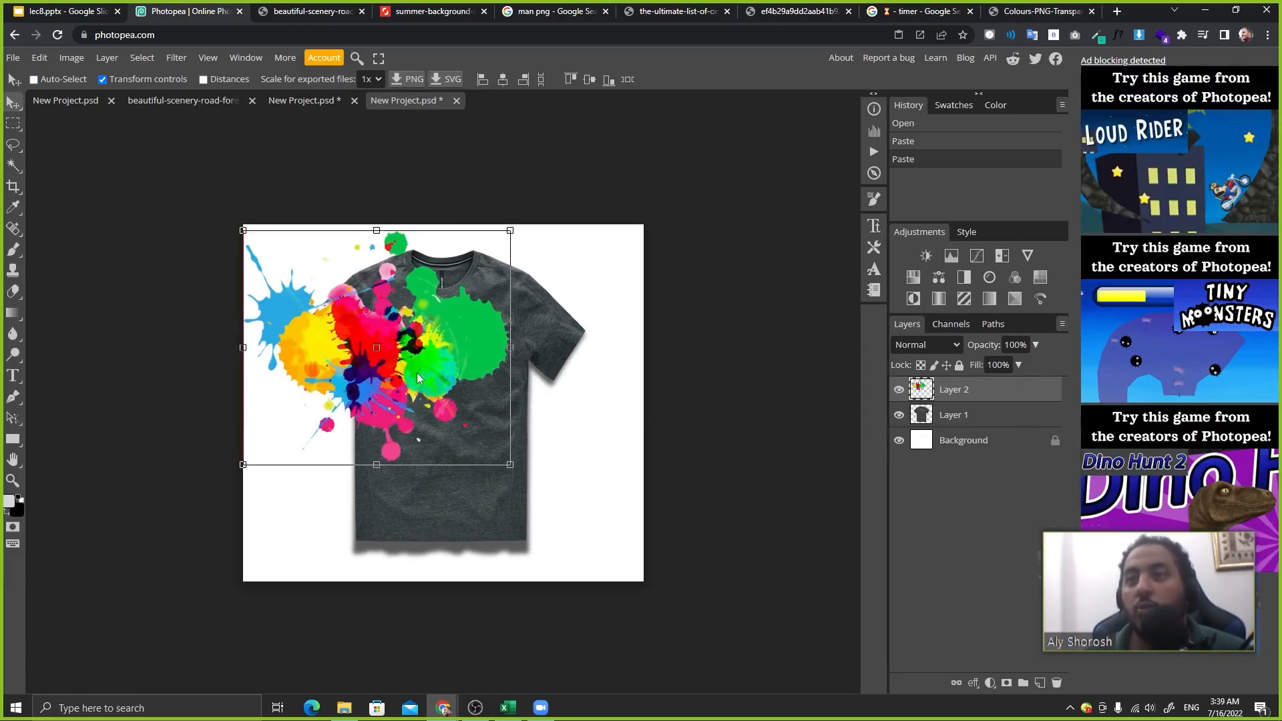
drag(422, 360, 486, 417)
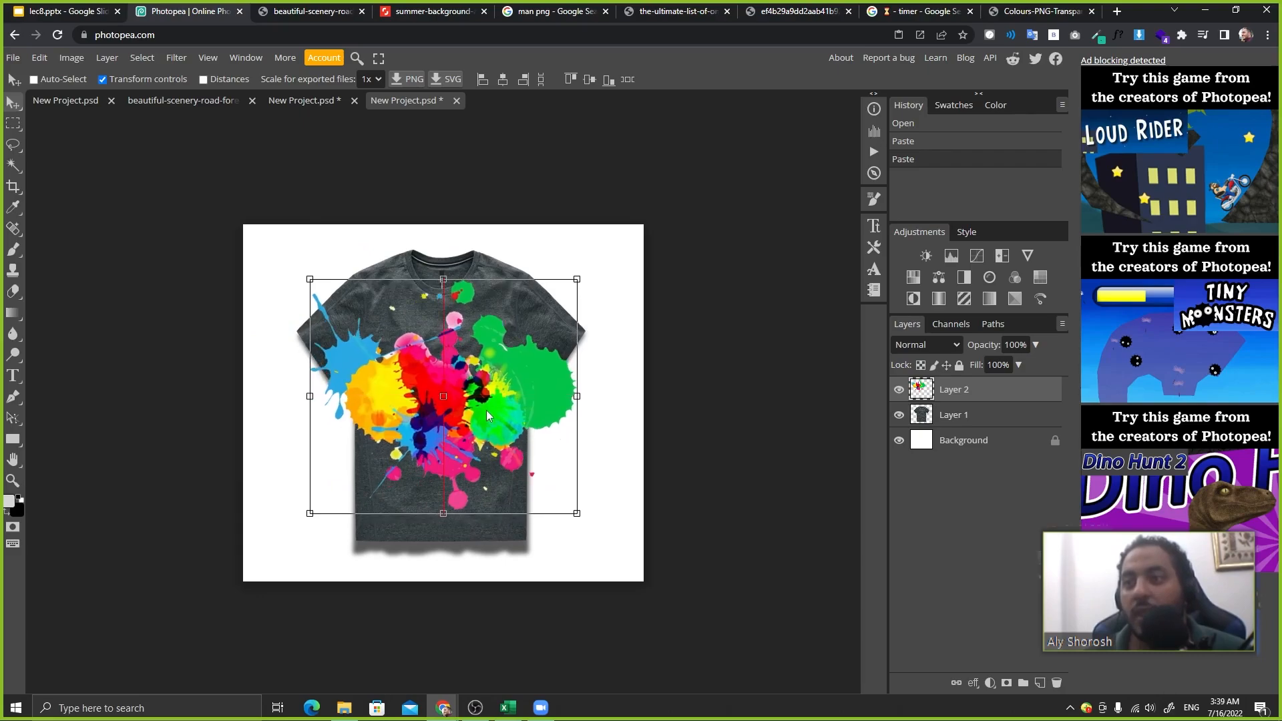
- Hide and show the Background layer, try a slight move on the canvas, and undo that move, leaving Layer 2 selected
click(925, 419)
click(898, 442)
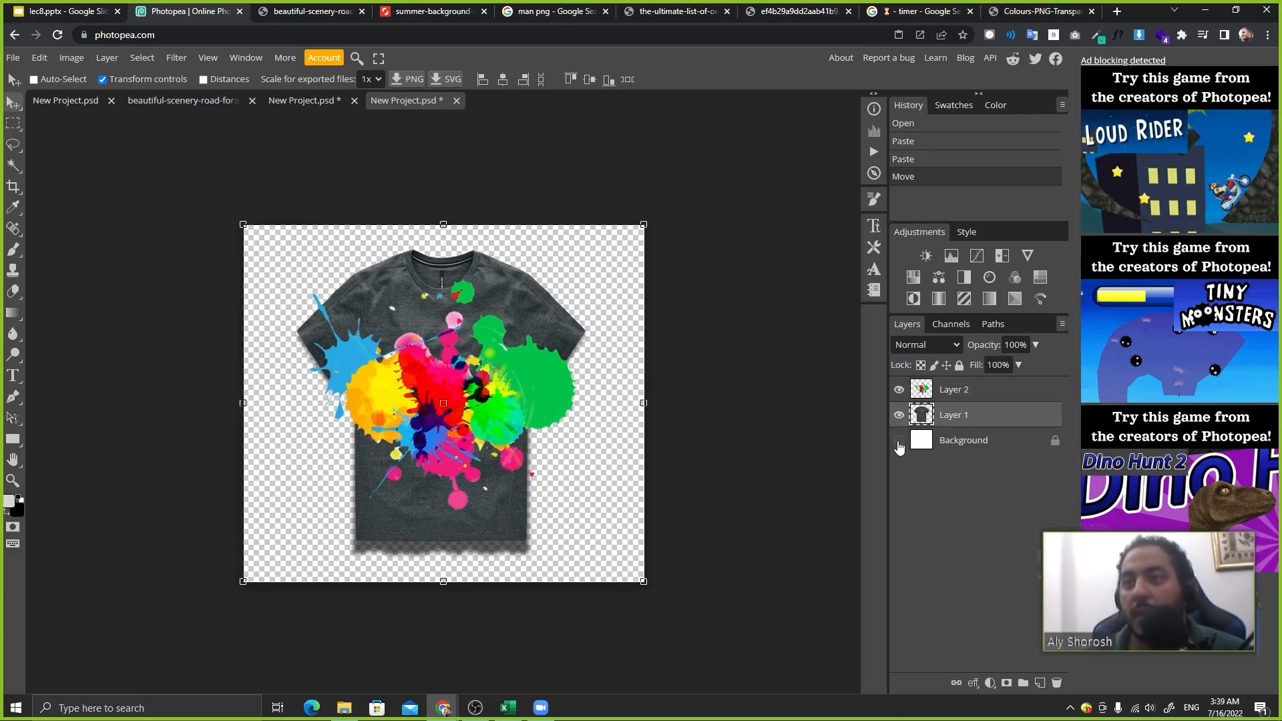
click(898, 442)
drag(457, 381, 451, 382)
key(ctrl+z)
click(979, 394)
- Check the finished T-shirt example in the slides, and shift the colour splash slightly on the shirt in Photopea
click(67, 11)
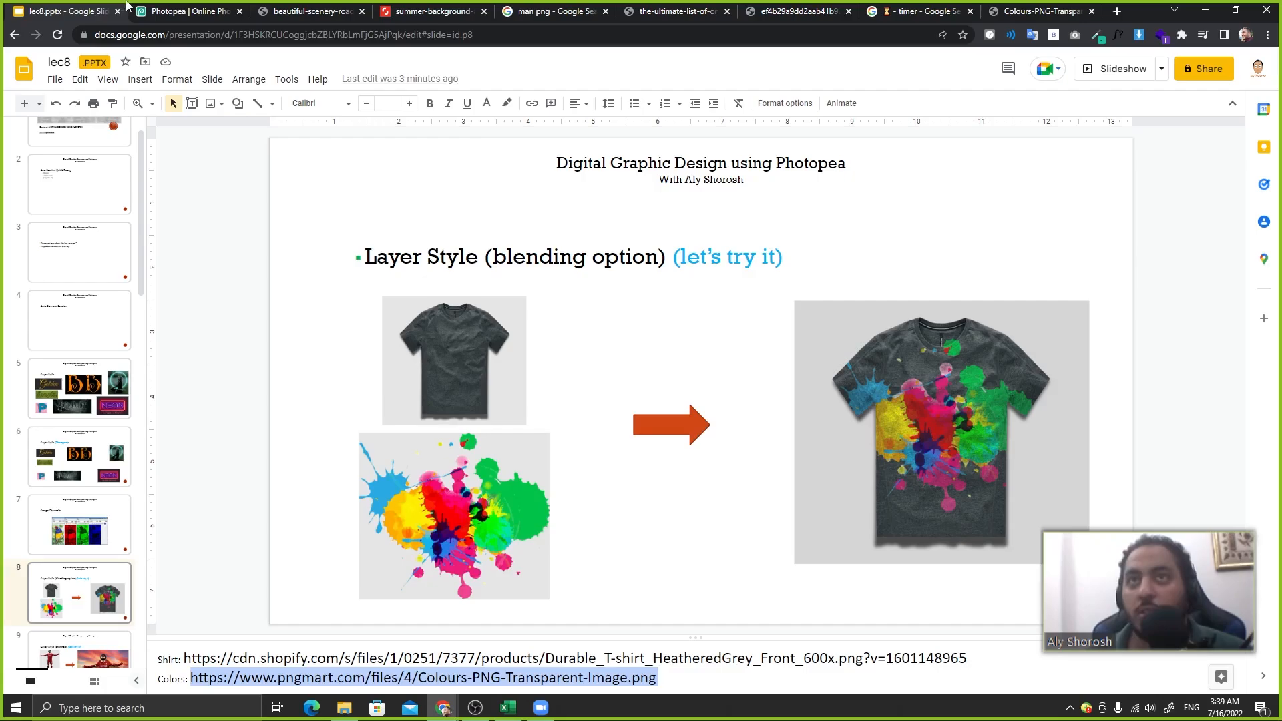
click(165, 8)
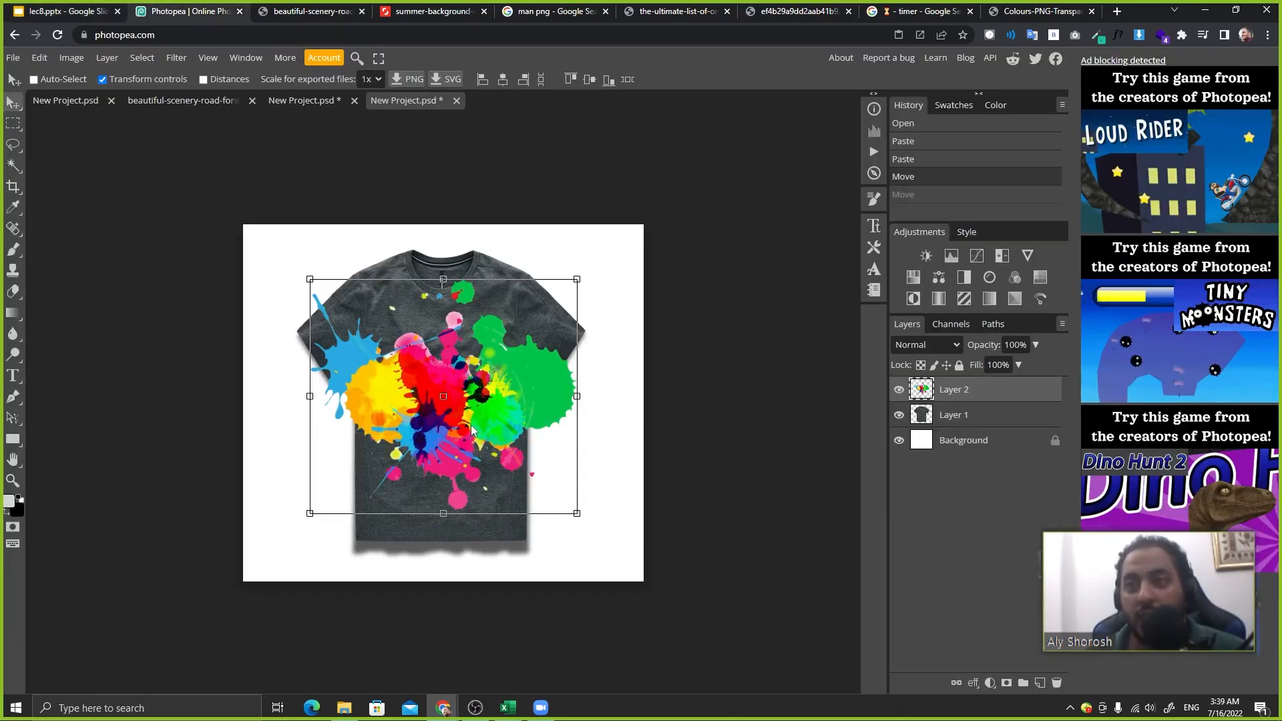
mouse_move(514, 380)
mouse_down()
mouse_move(560, 397)
mouse_move(585, 363)
mouse_move(530, 333)
mouse_move(574, 362)
mouse_move(582, 353)
mouse_move(515, 361)
mouse_move(519, 402)
mouse_move(498, 344)
mouse_move(477, 374)
mouse_move(385, 371)
mouse_move(504, 402)
mouse_up()
- Hide the Background layer and add a raster mask to Layer 2 from a selection of the shirt layer's pixels
click(937, 417)
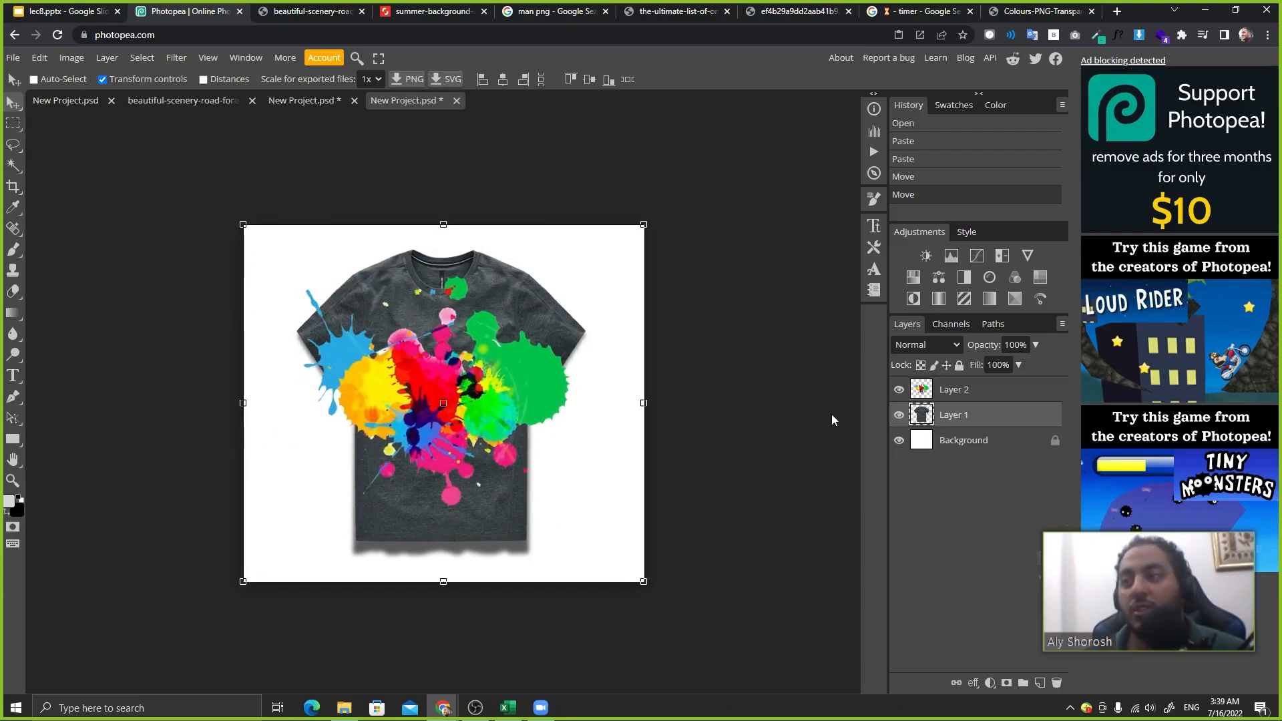
click(912, 445)
click(906, 442)
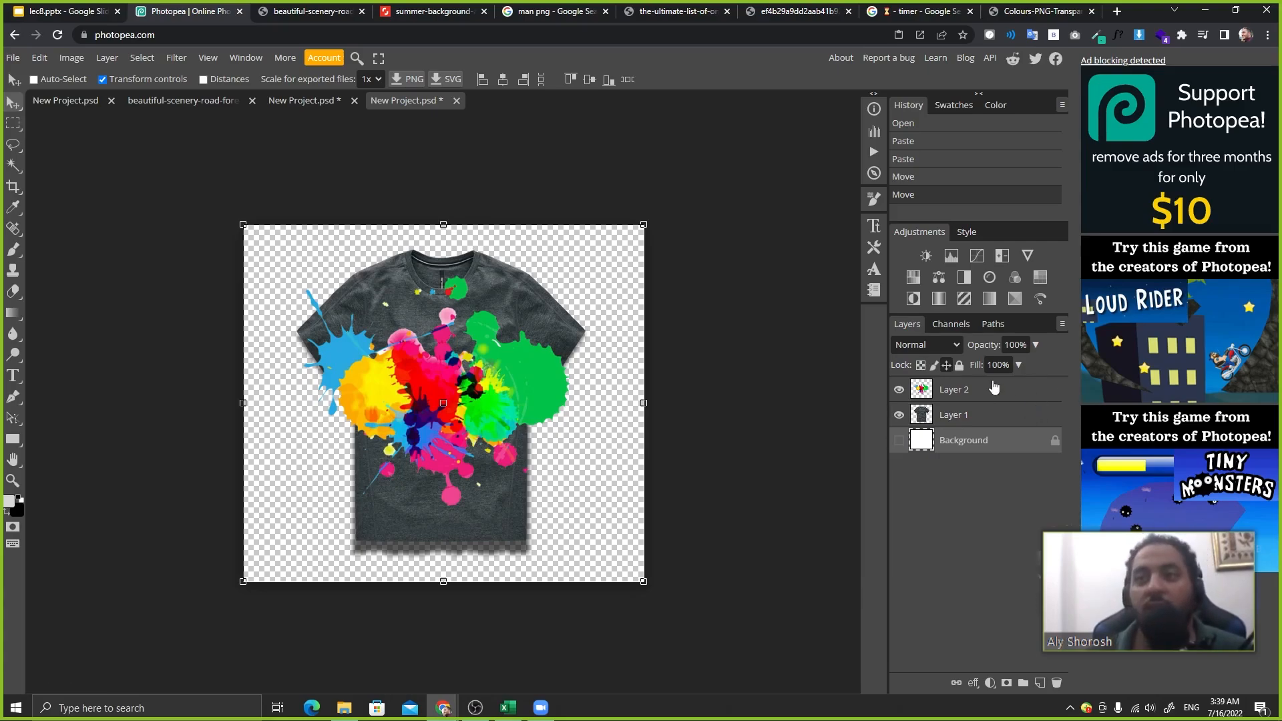
key(ctrl)
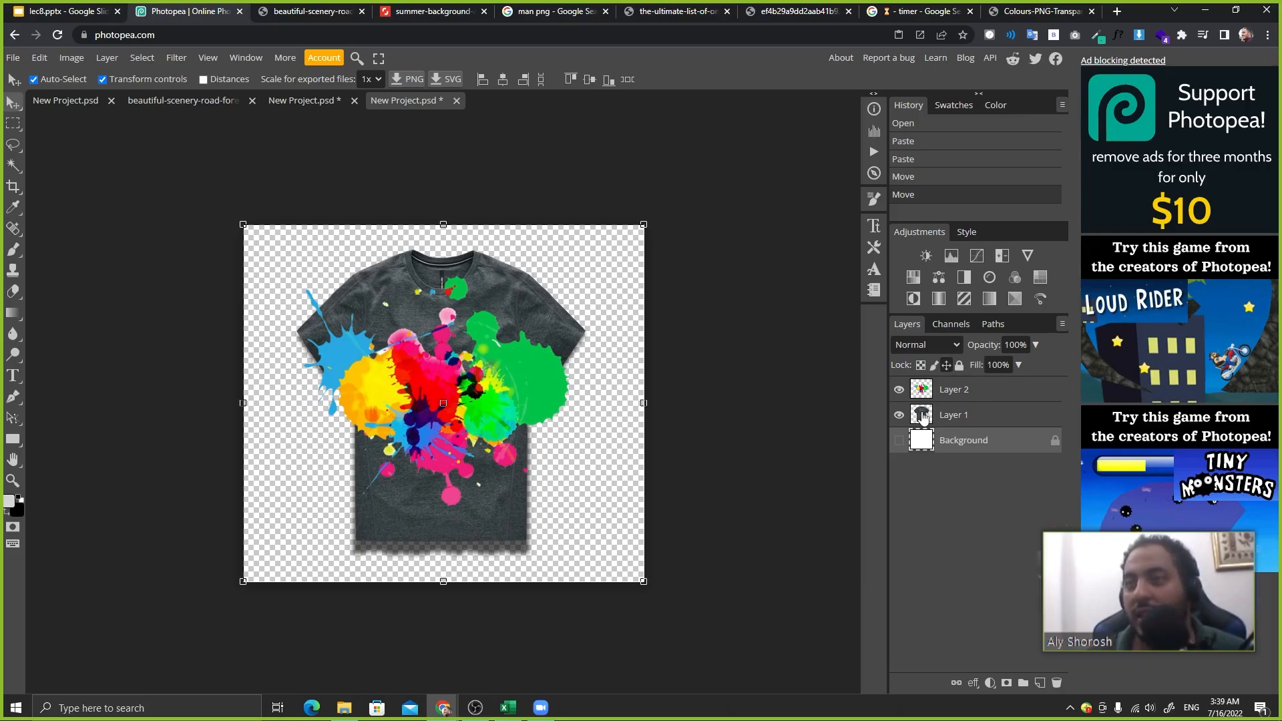
ctrl+click(924, 416)
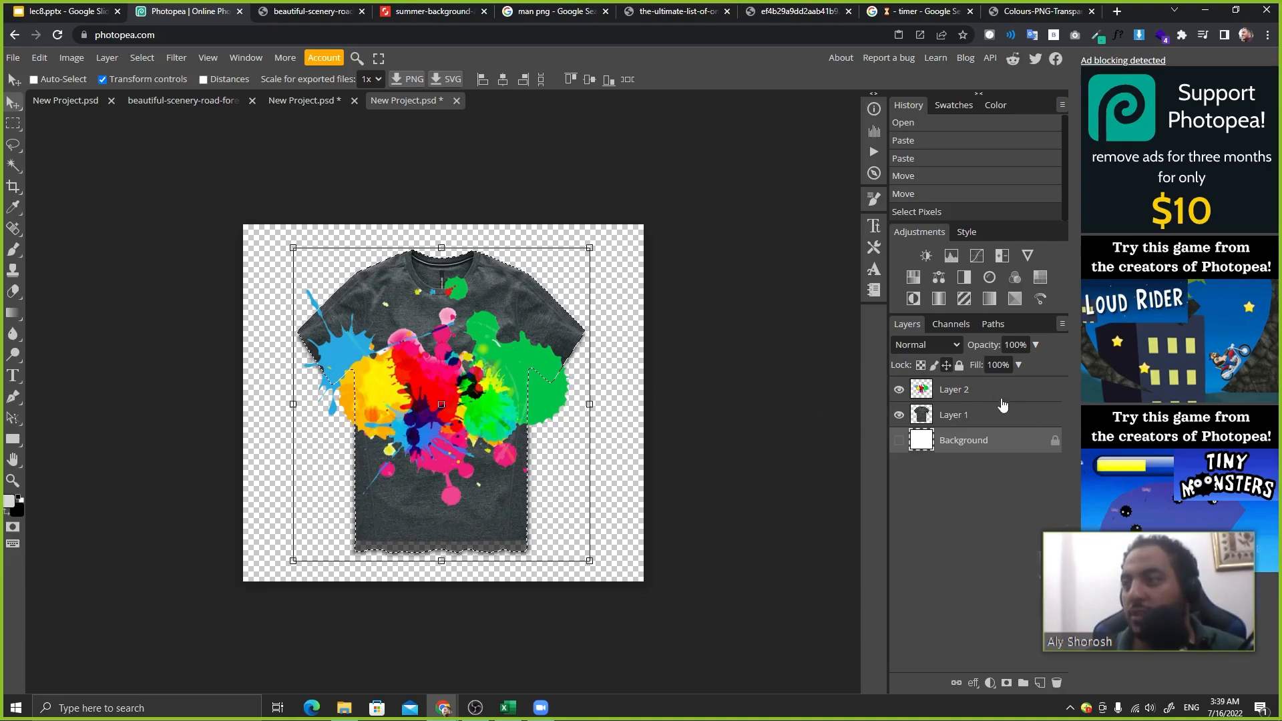
click(969, 397)
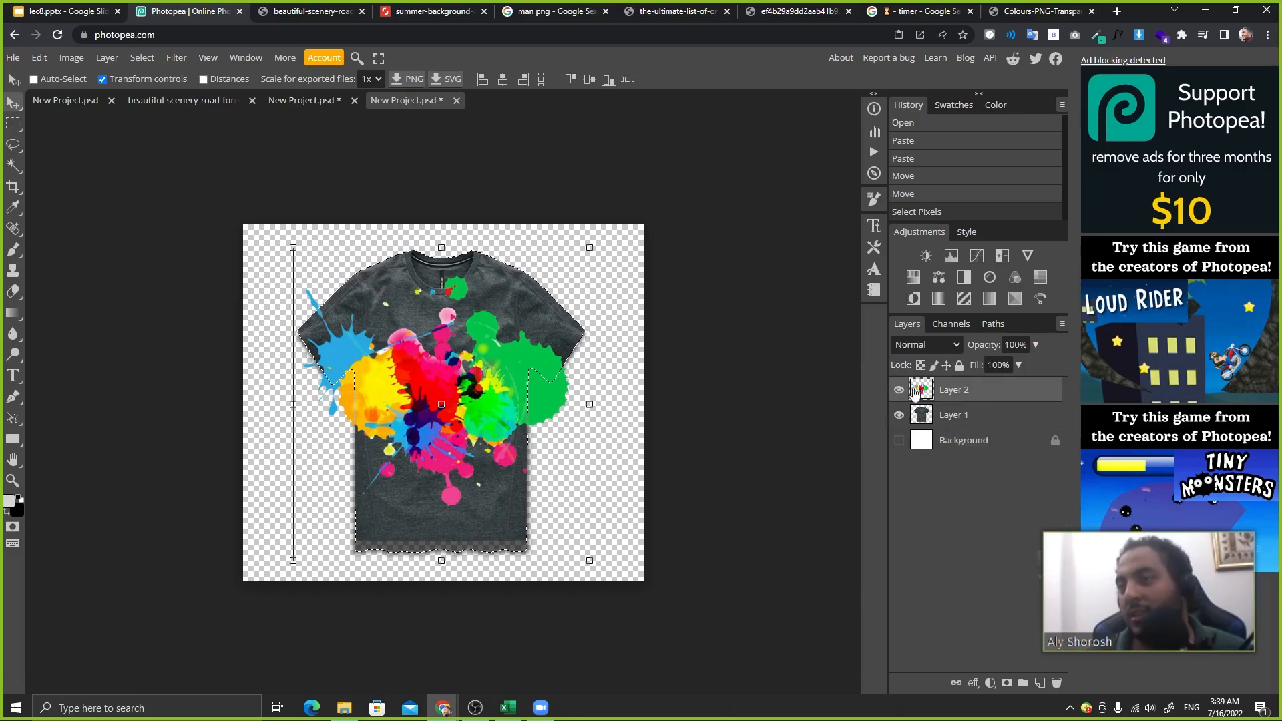
click(1007, 683)
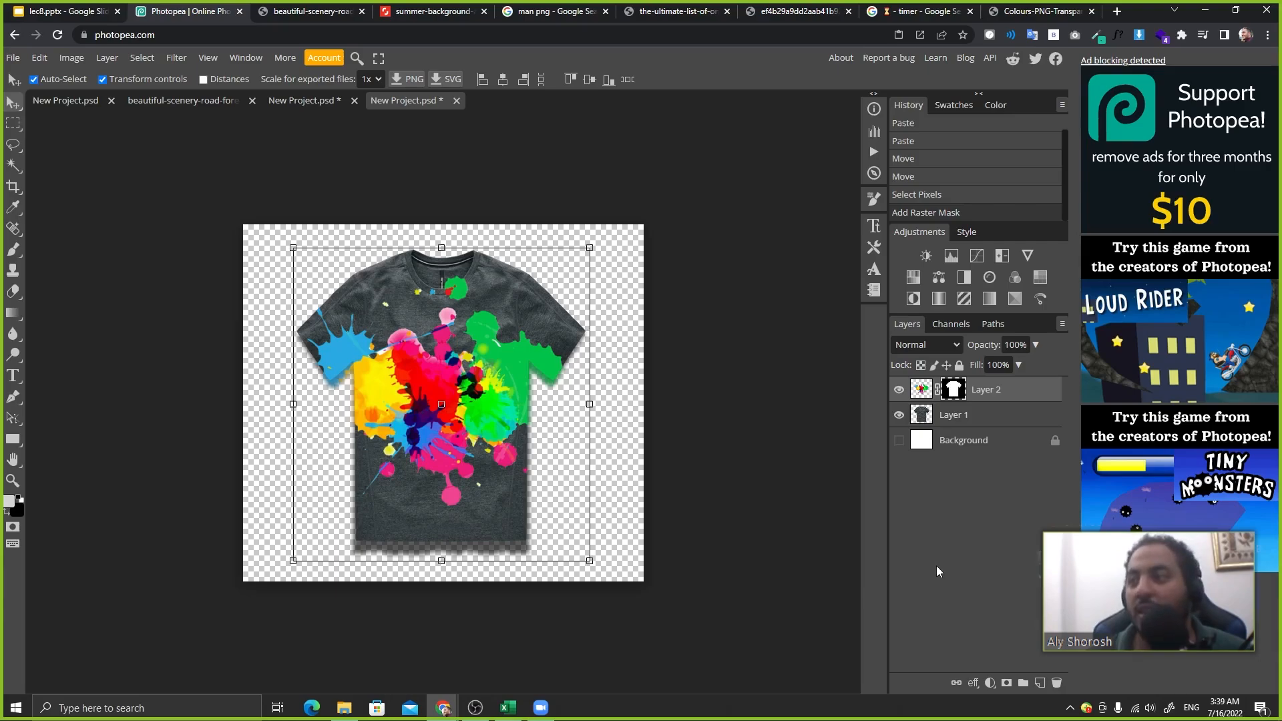
- Undo Layer 2's raster mask and the shirt pixel selection, and show the Background layer again
key(ctrl+z)
key(ctrl+z)
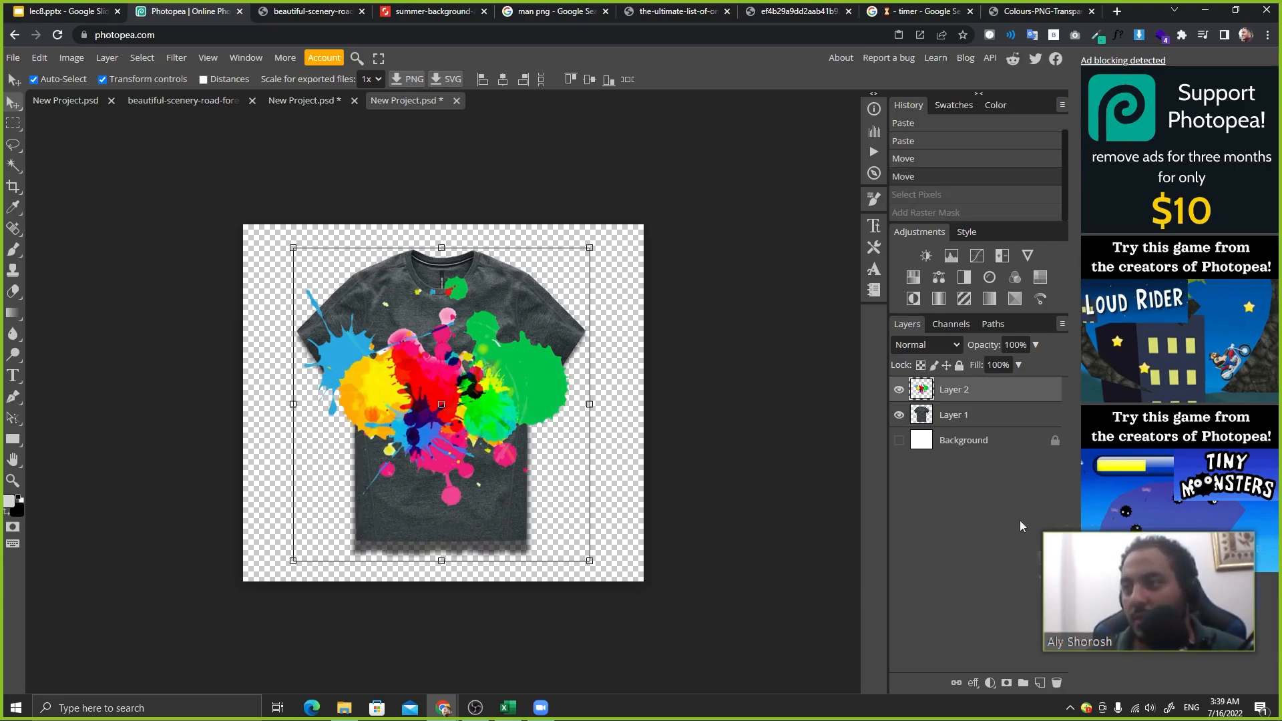
key(ctrl+z)
key(ctrl+z)
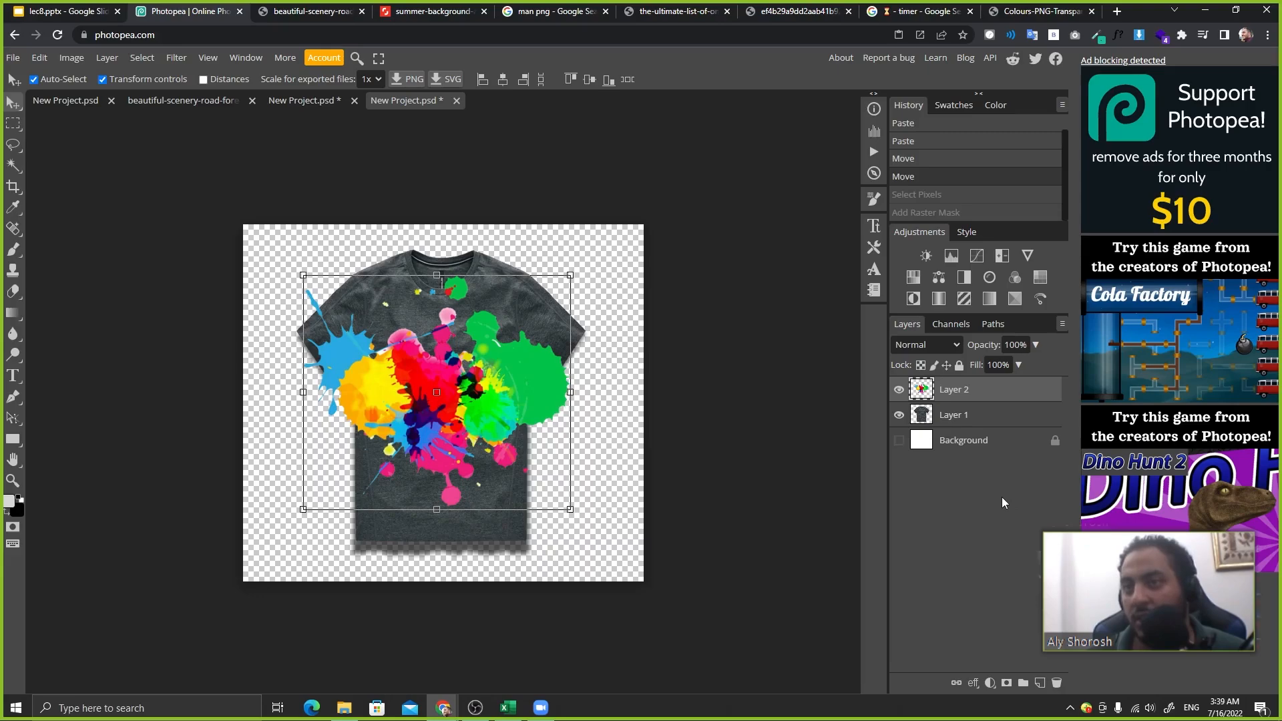
click(899, 440)
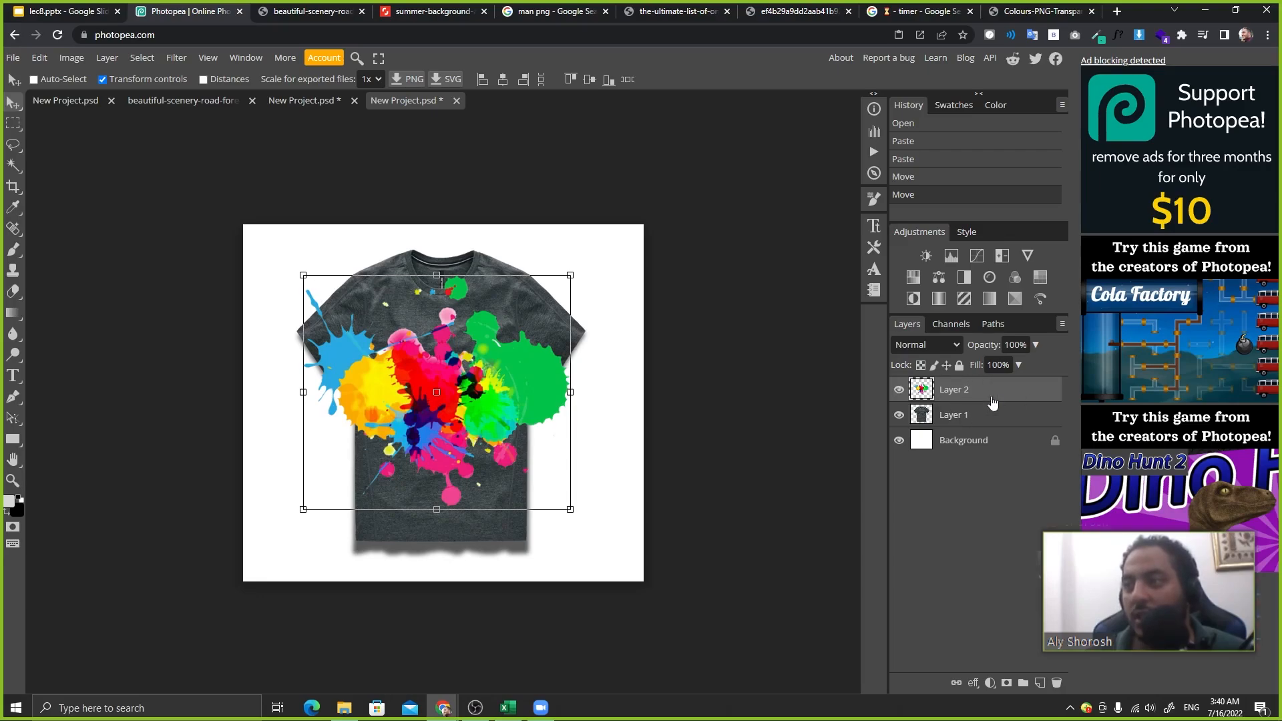
- Clip Layer 2 to the shirt layer with a clipping mask and nudge the colour splash slightly
right_click(989, 389)
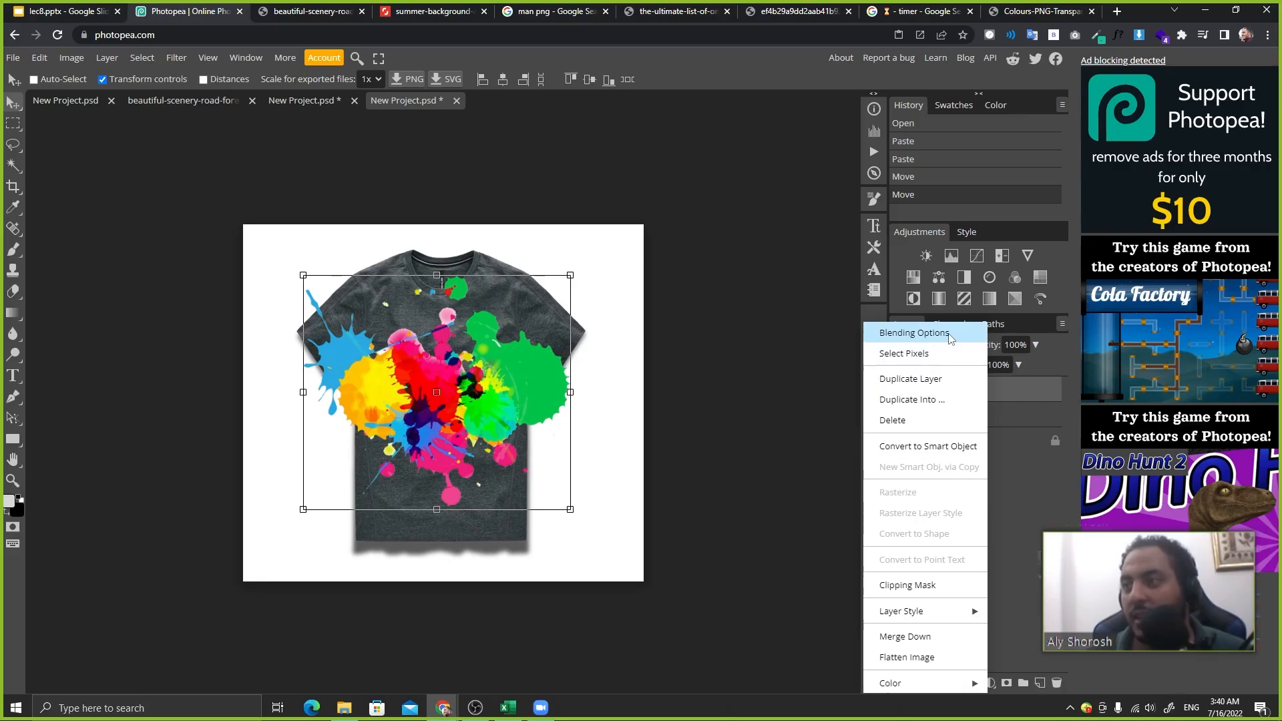
click(1017, 502)
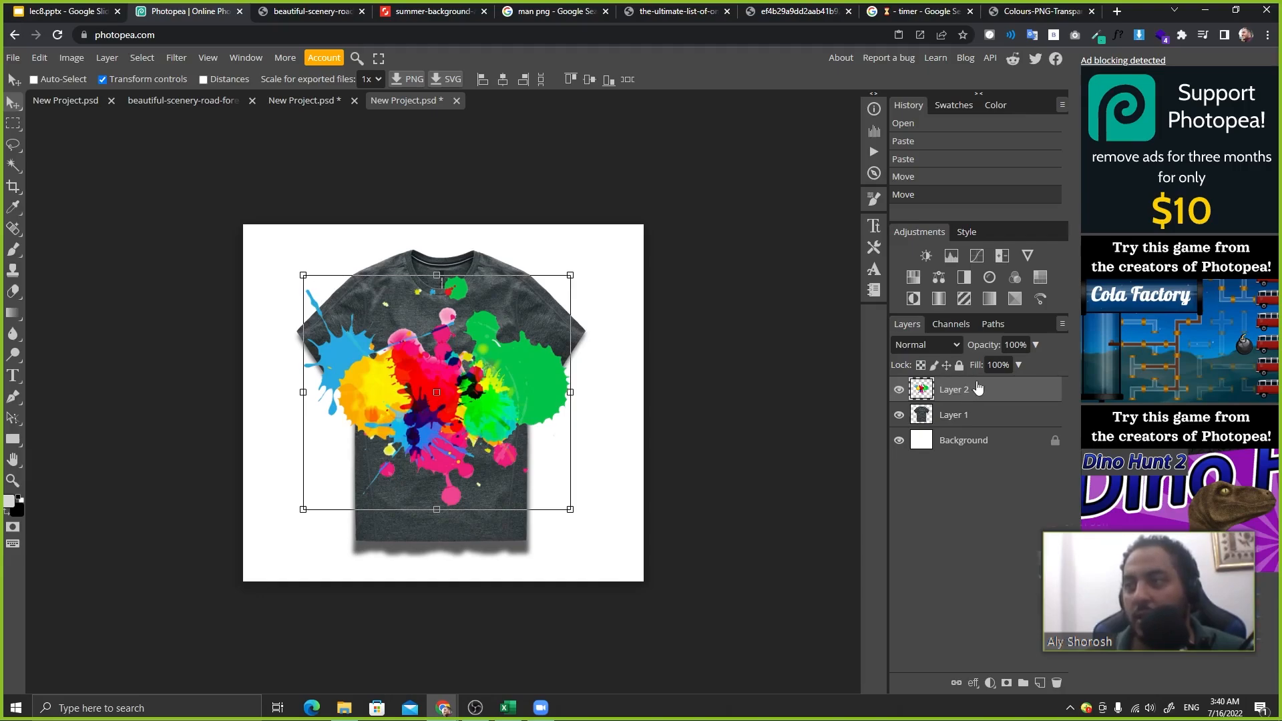
key(ctrl+alt+g)
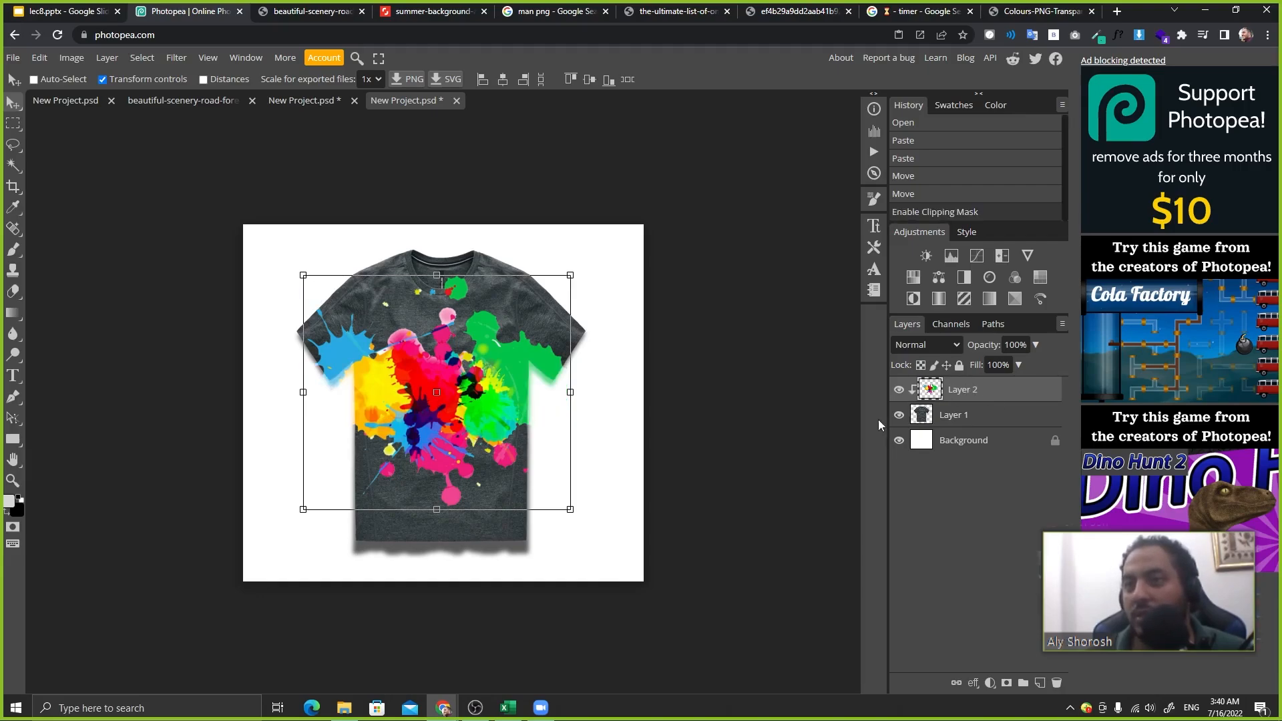
drag(470, 434, 471, 433)
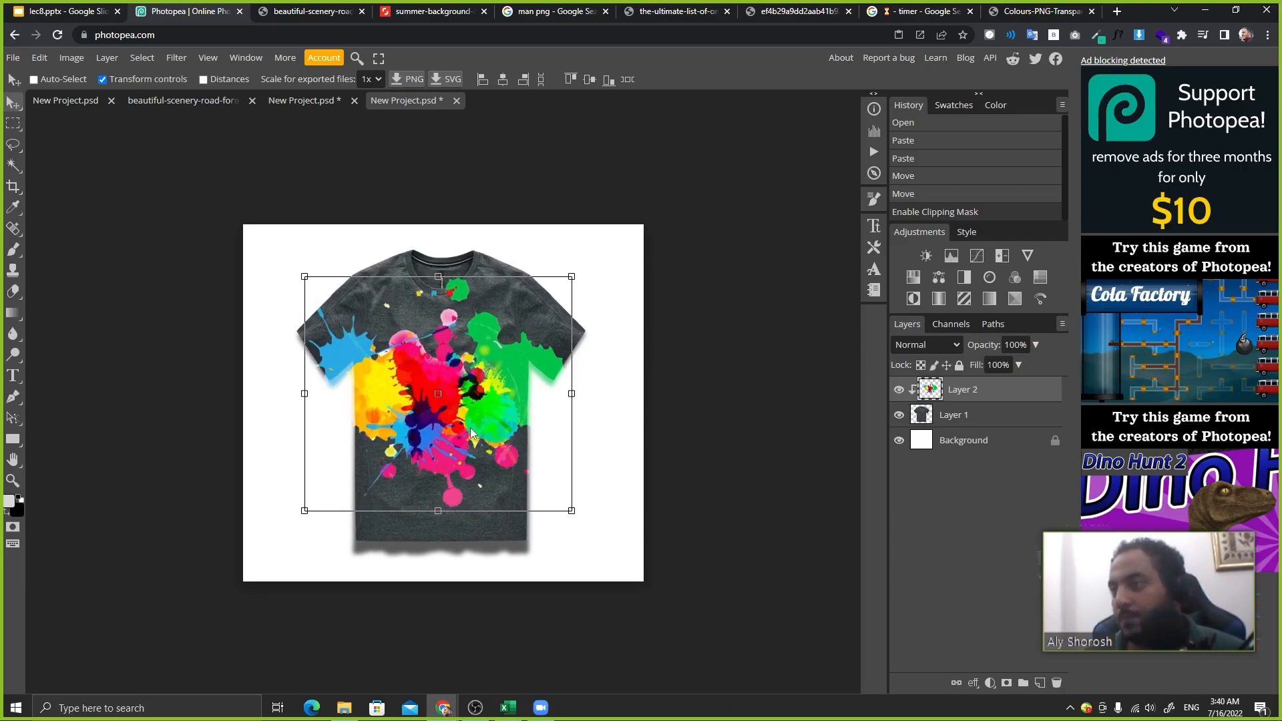
- Toggle the clipped colour splash's visibility to compare it with the bare shirt, leaving Layer 2 selected and hidden
click(936, 413)
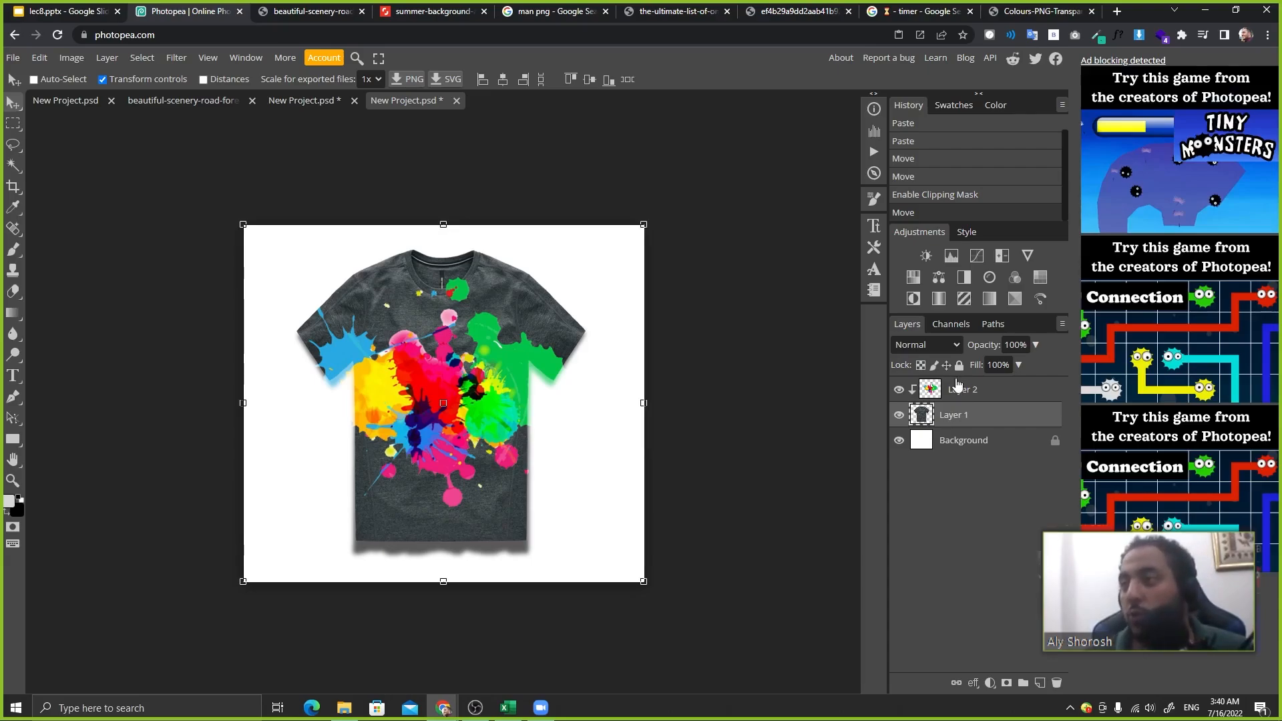
click(898, 390)
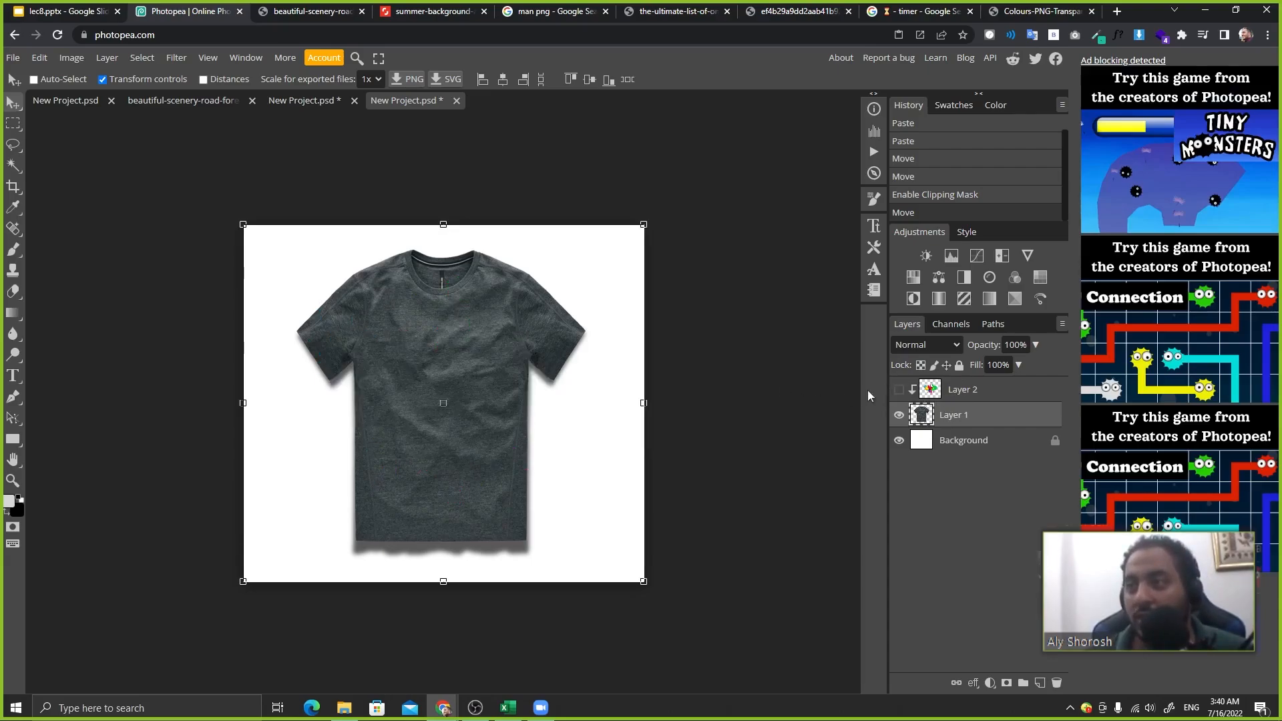
click(956, 396)
click(898, 391)
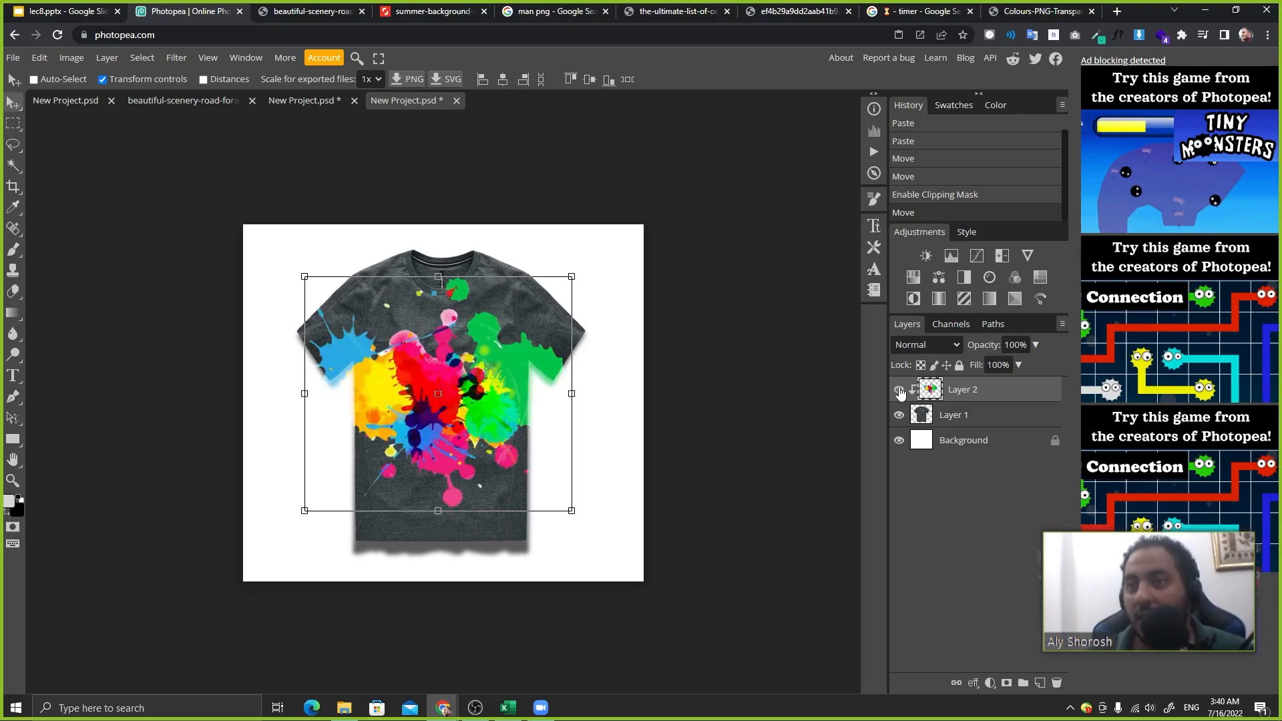
click(898, 391)
- Examine the bare shirt's fabric from collar to hem, looking at its folds, highlights and shadows
scroll(700, 383, up, 5)
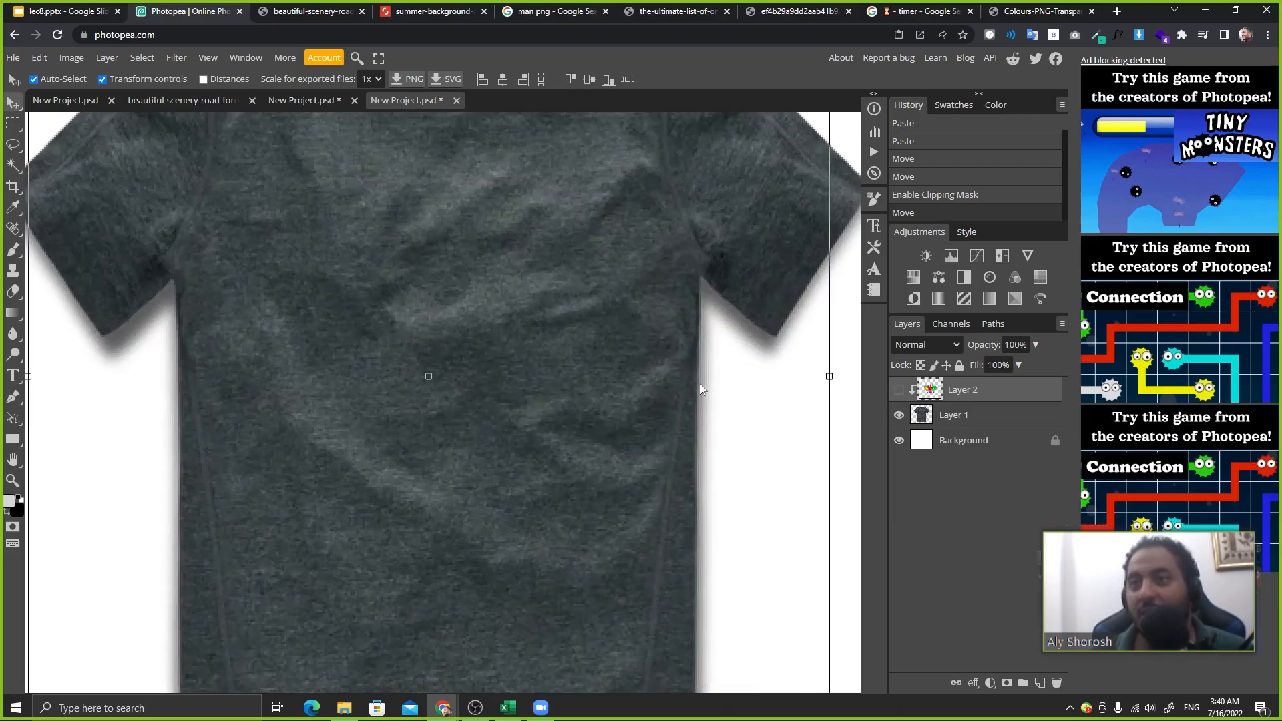
scroll(466, 338, down, 3)
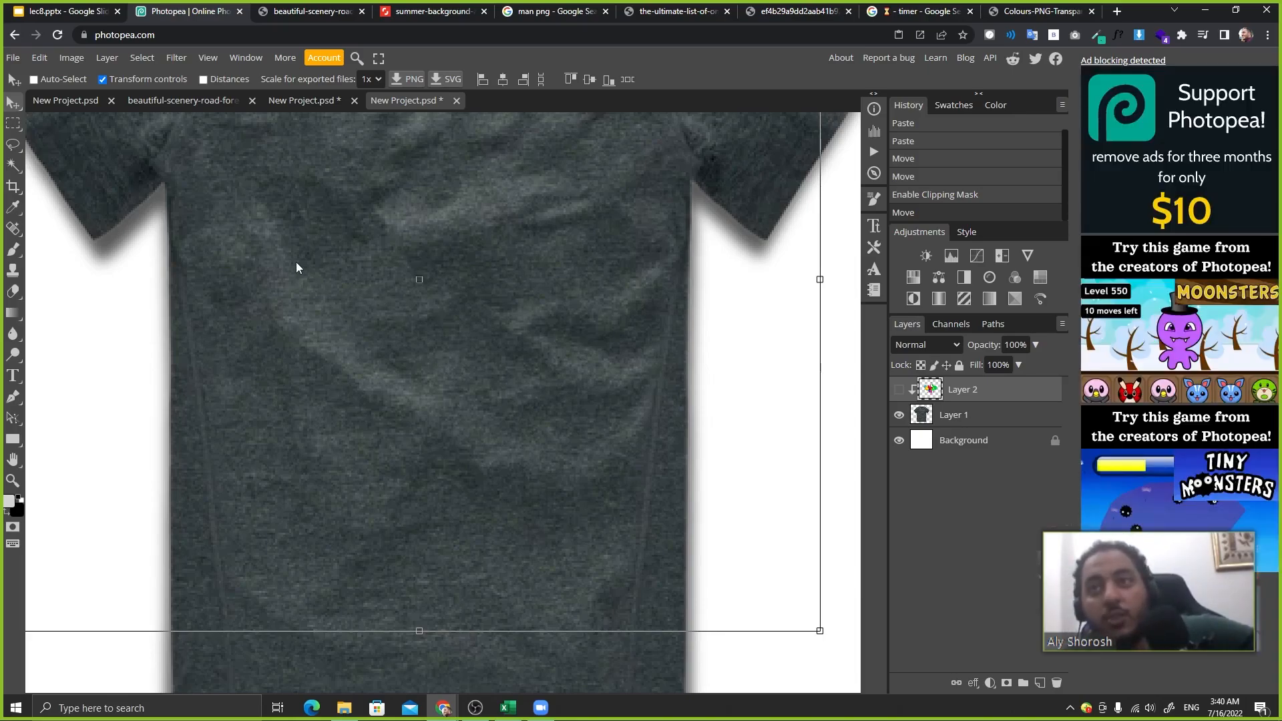
scroll(295, 262, up, 5)
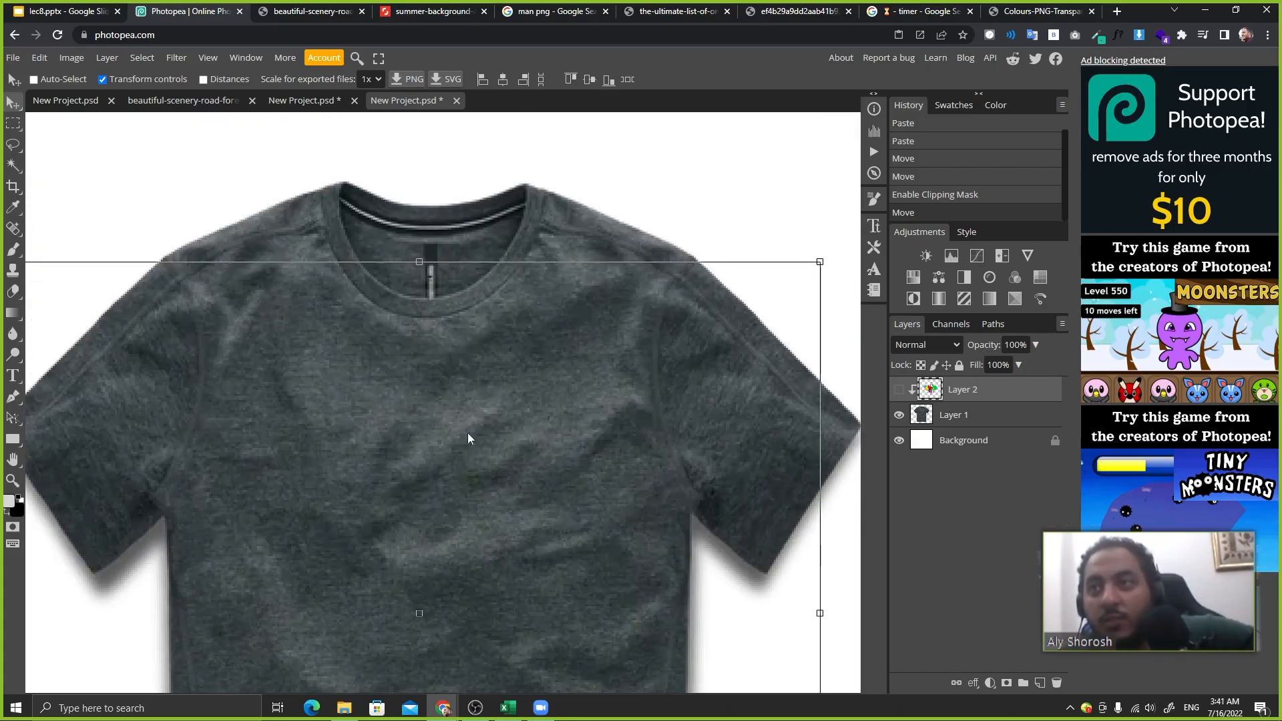
scroll(468, 439, down, 7)
scroll(432, 331, up, 2)
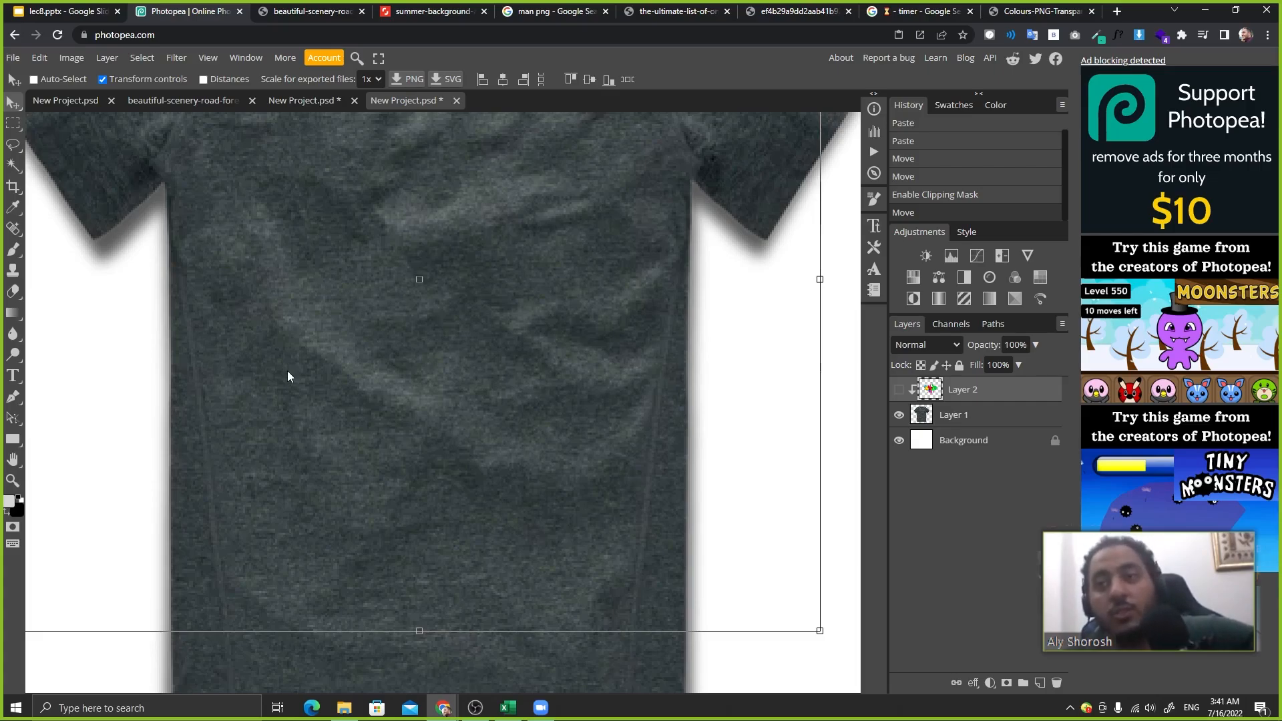
scroll(542, 205, up, 4)
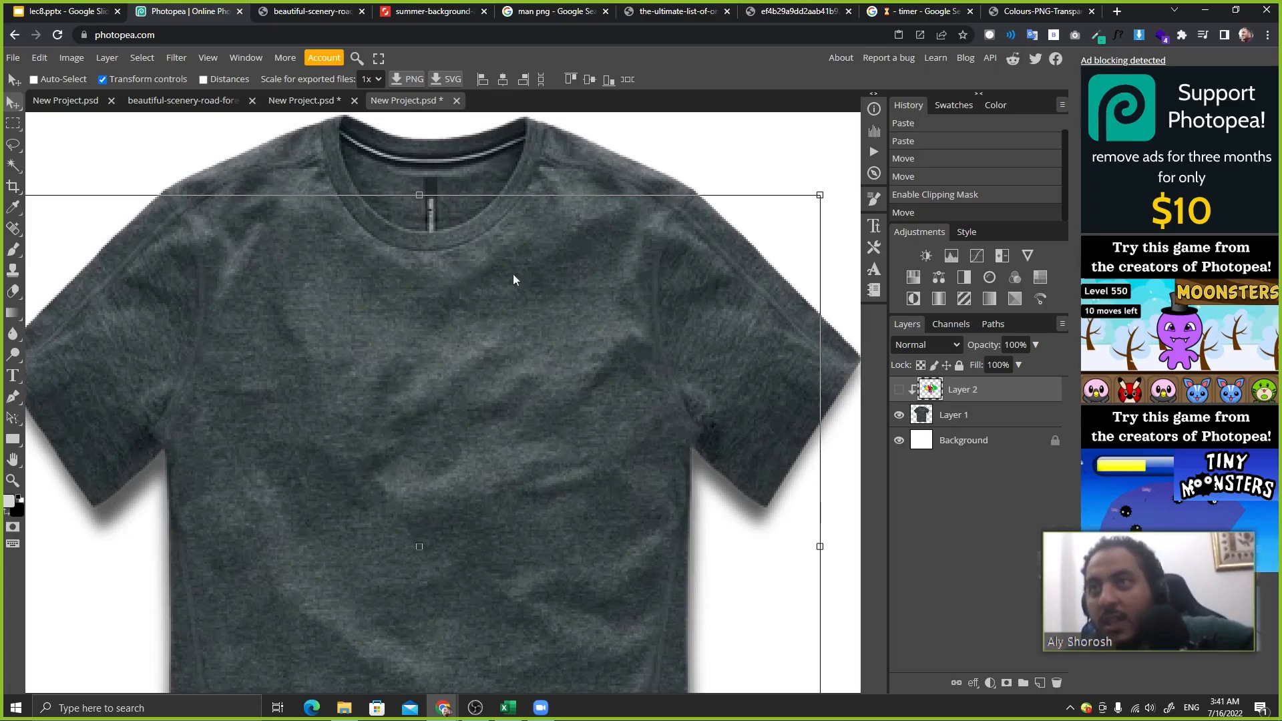
scroll(284, 208, up, 2)
scroll(531, 427, down, 6)
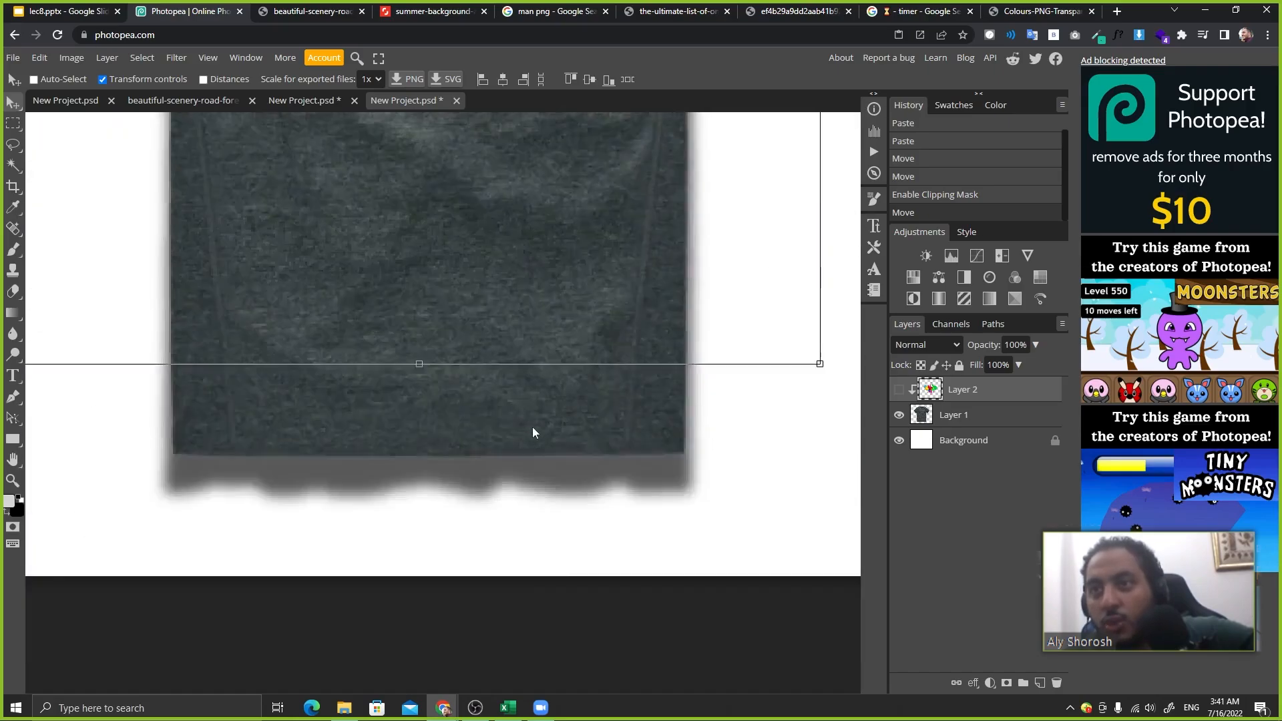
scroll(410, 434, up, 6)
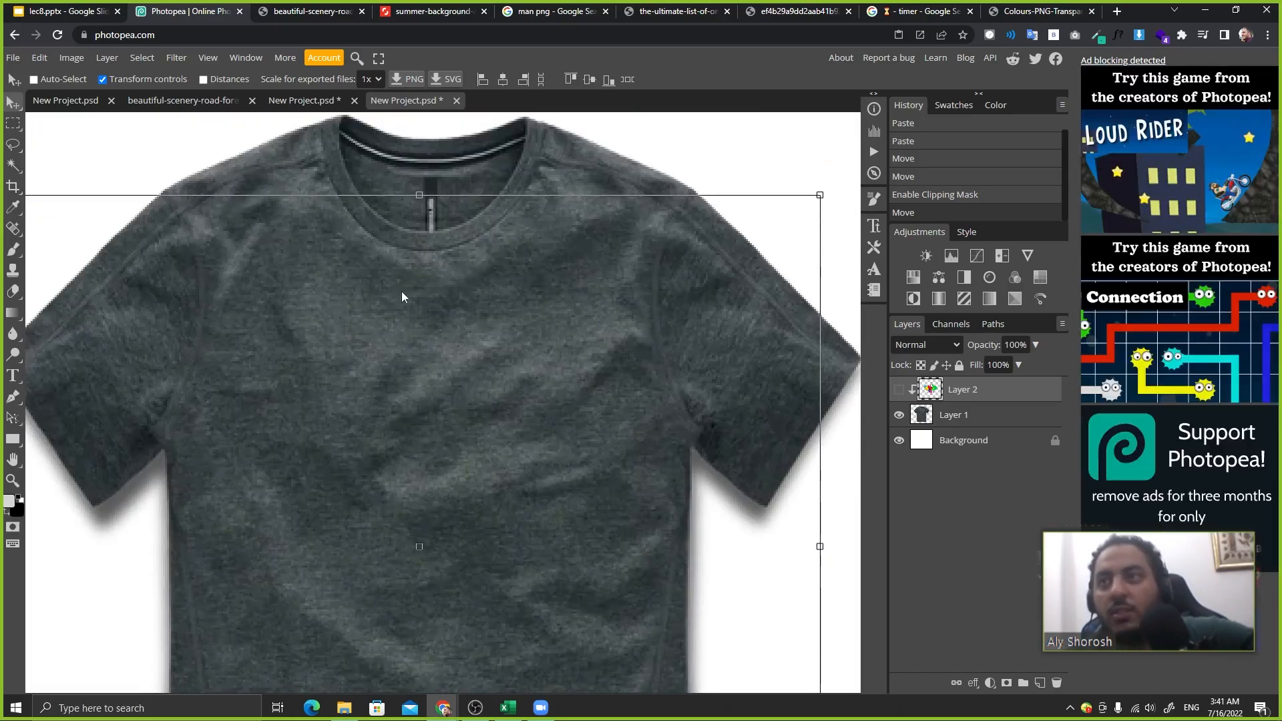
- Show Layer 2 again and examine how the colour splash covers the shirt's folds and shadows
scroll(447, 333, down, 3)
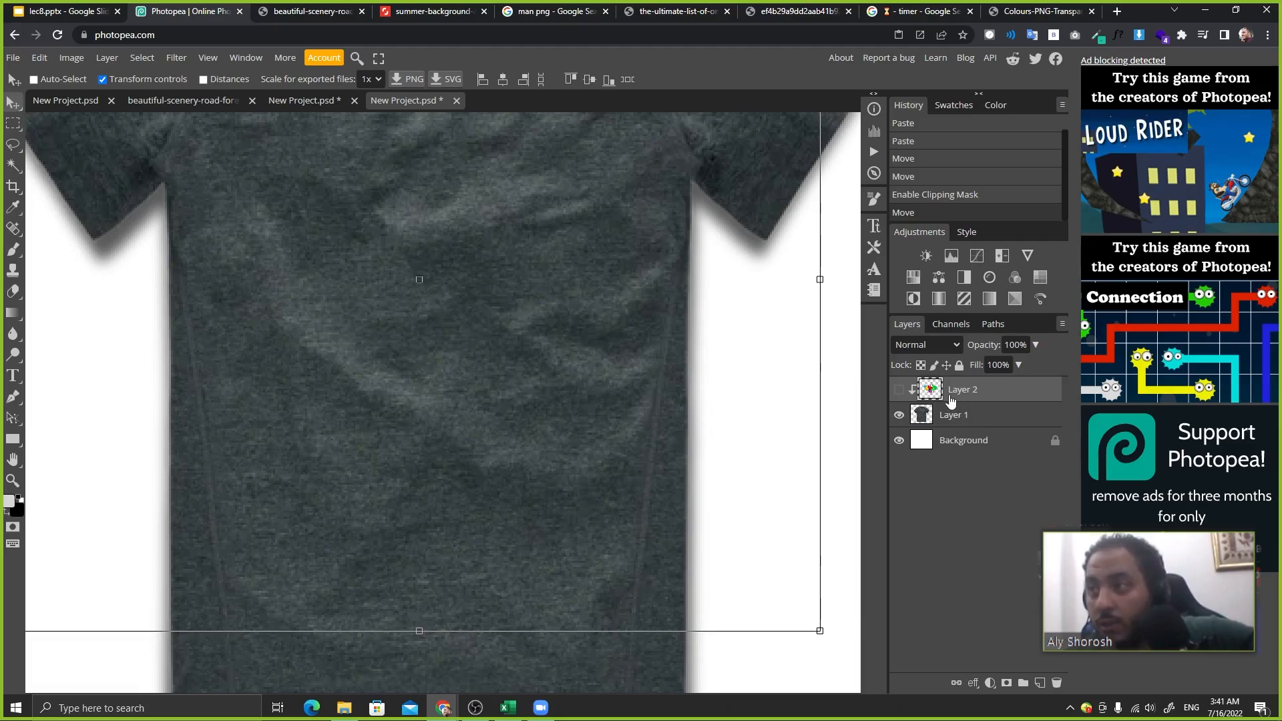
click(898, 390)
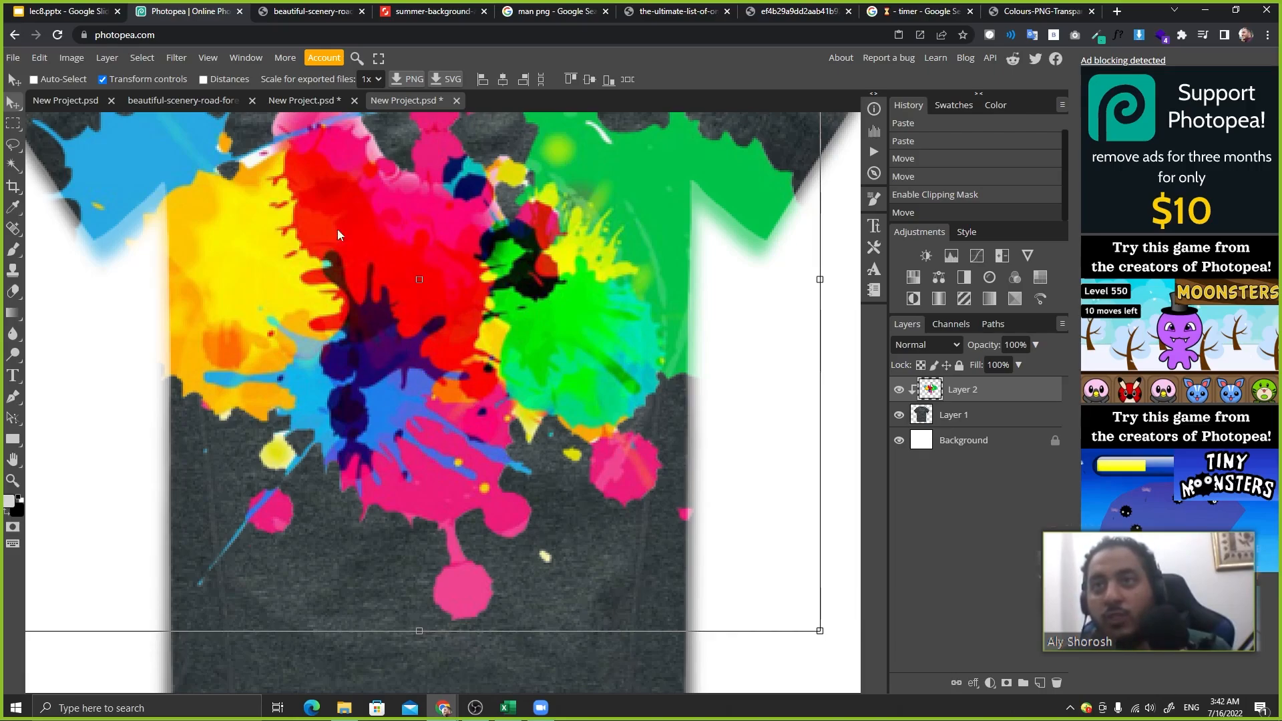
scroll(463, 280, up, 2)
scroll(472, 319, down, 2)
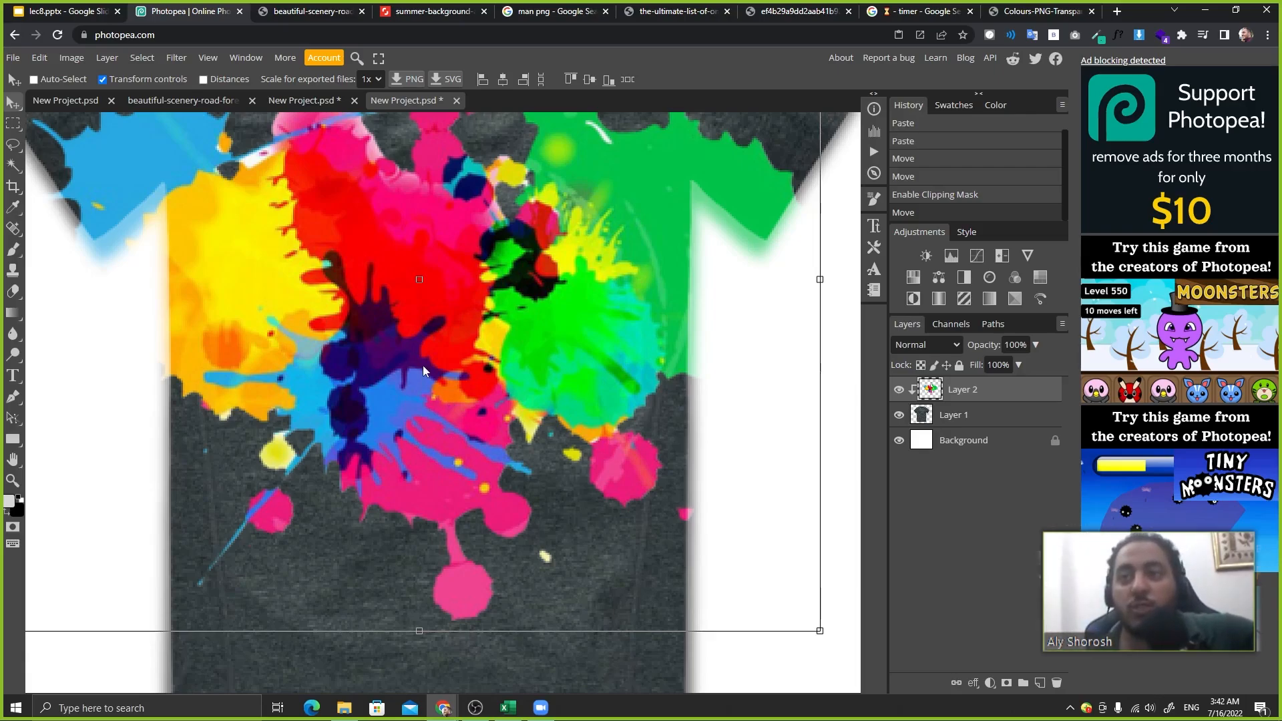
- Hide and reshow Layer 2 to compare the flat colour splash with the fabric detail of the shirt layer
click(954, 415)
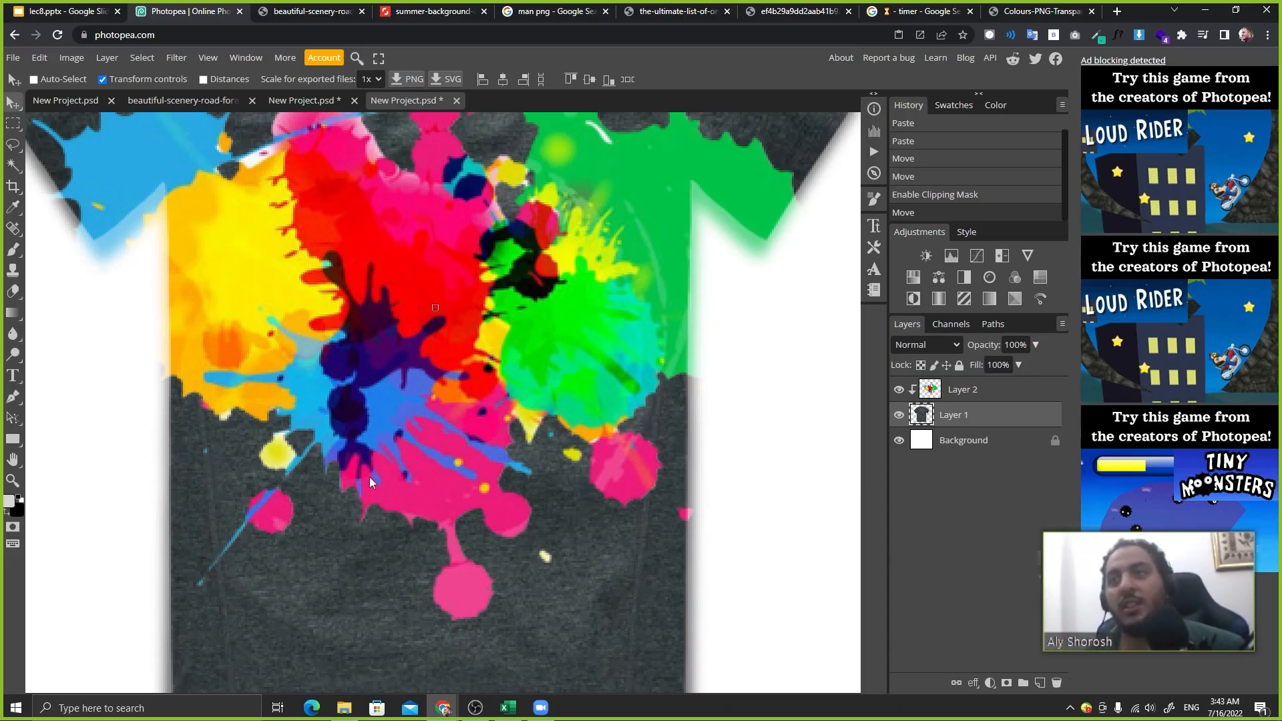
click(1039, 389)
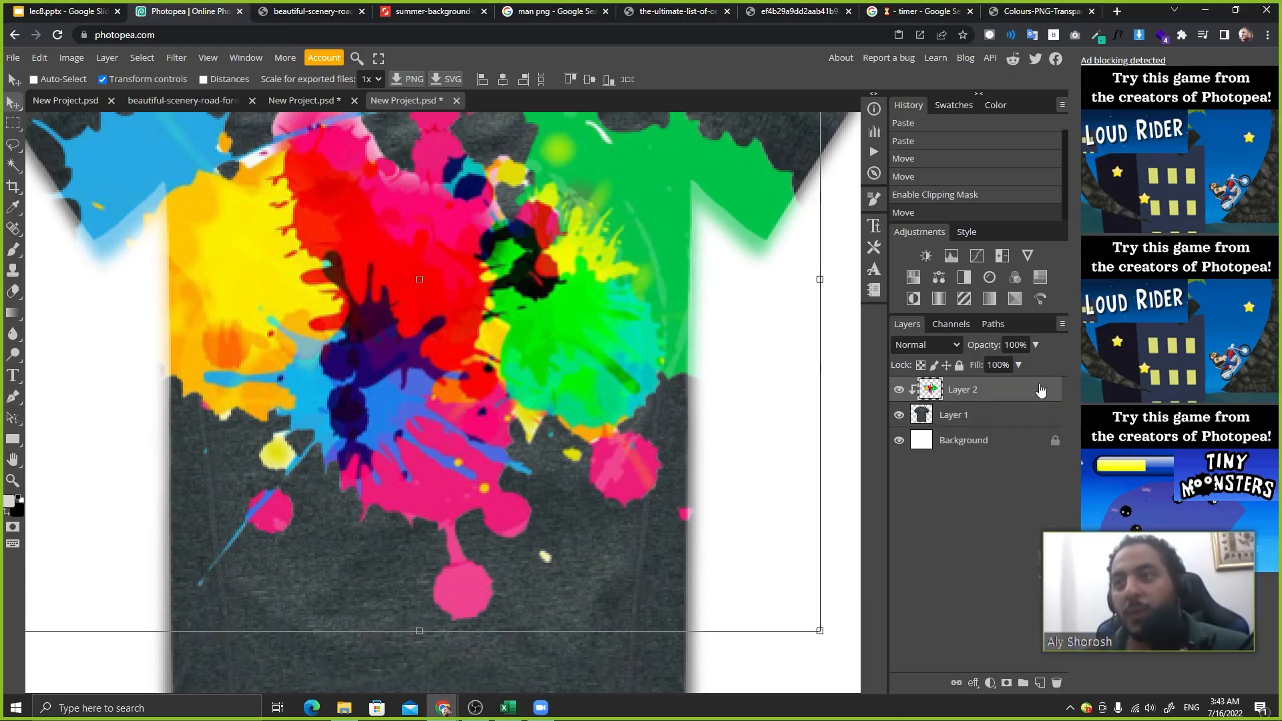
click(902, 392)
click(905, 394)
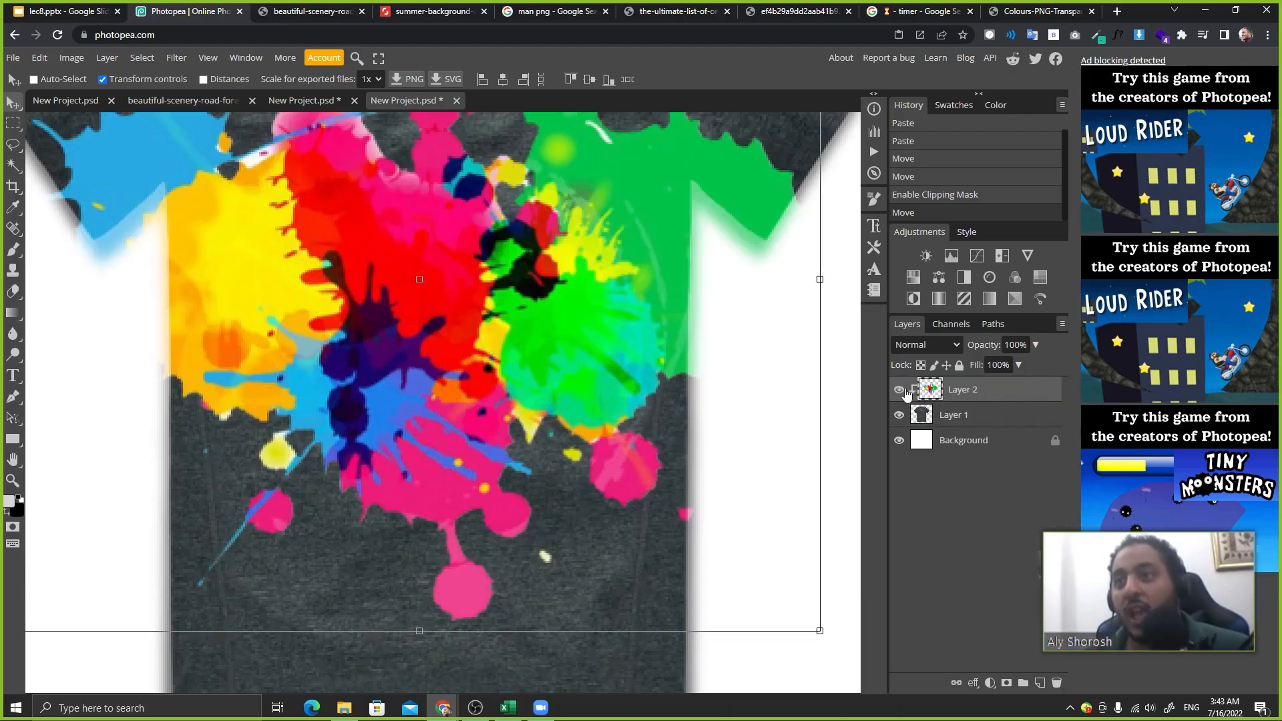
click(899, 389)
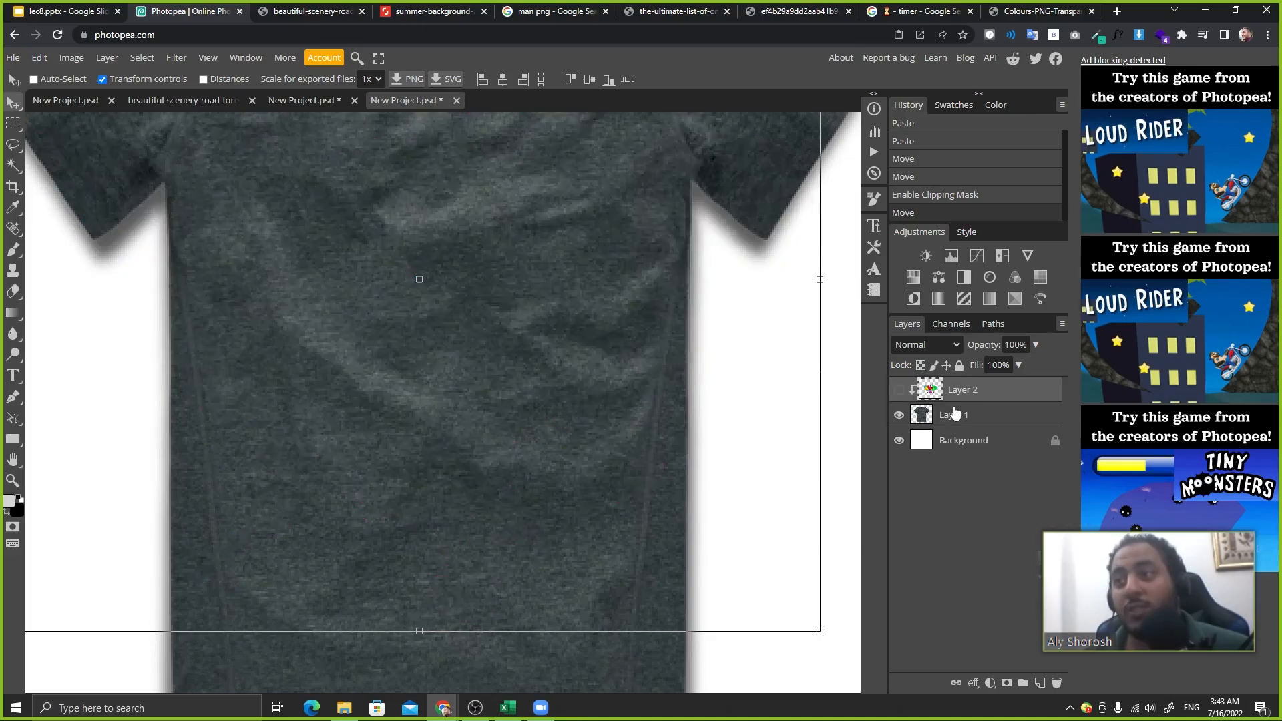
click(948, 415)
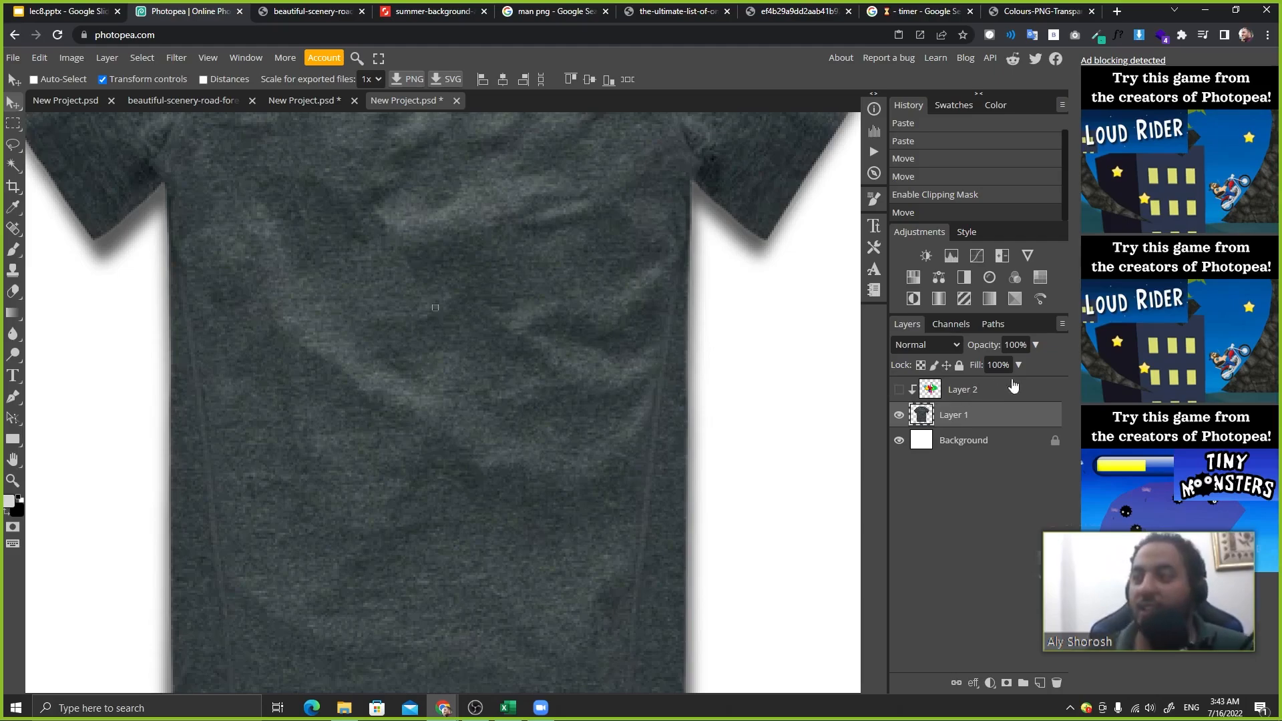
click(899, 389)
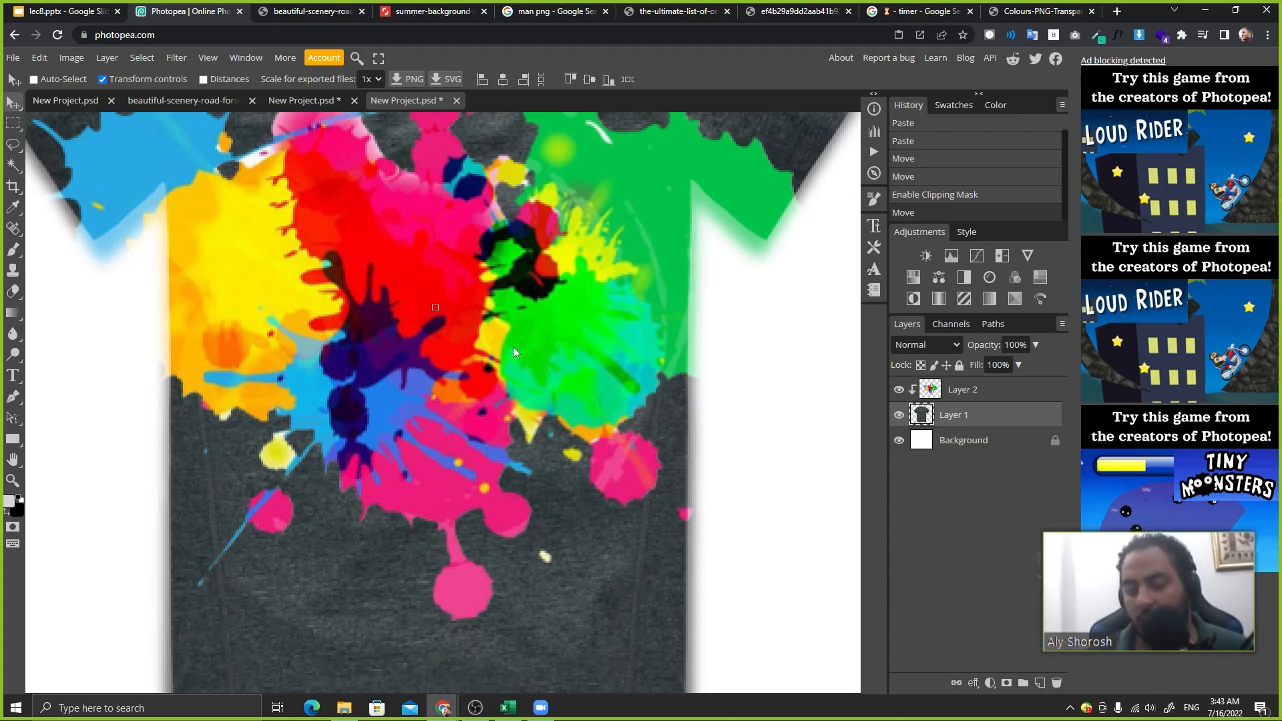
- Open Layer 2's blending options with the whole shirt in view, and keep Blend If on Gray
scroll(513, 347, down, 2)
scroll(511, 346, down, 2)
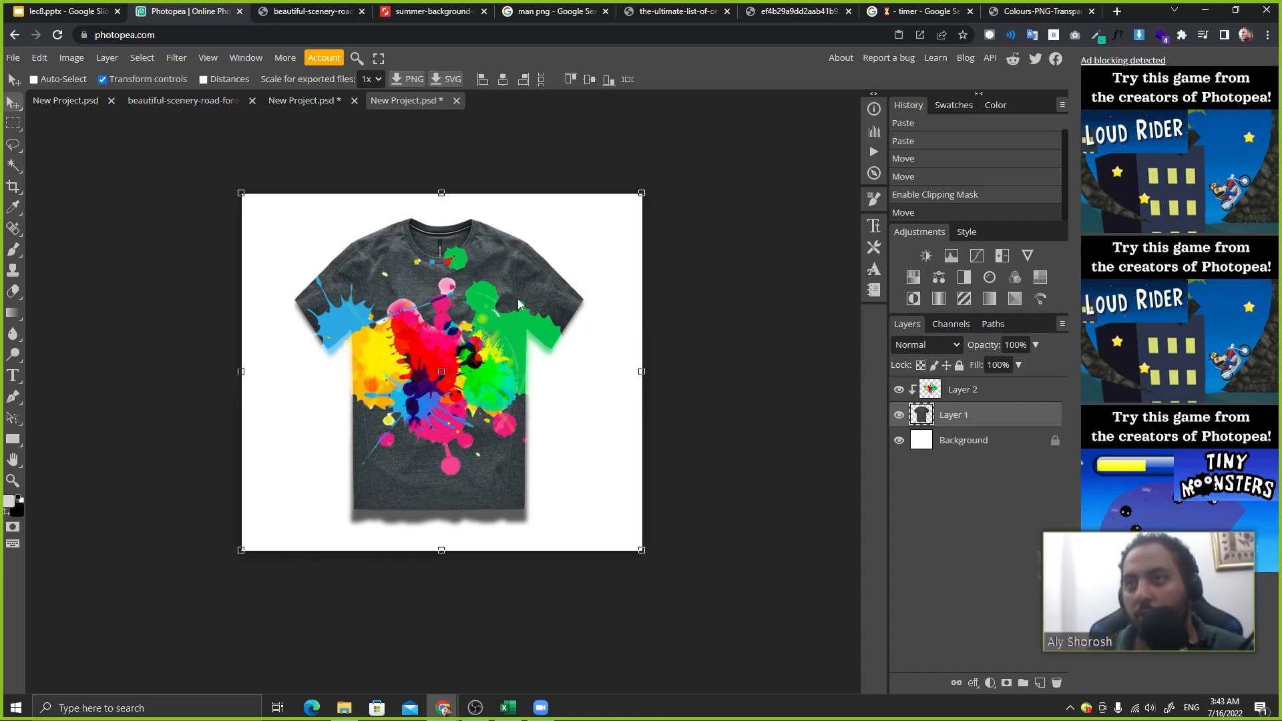
scroll(518, 299, up, 2)
scroll(612, 337, down, 3)
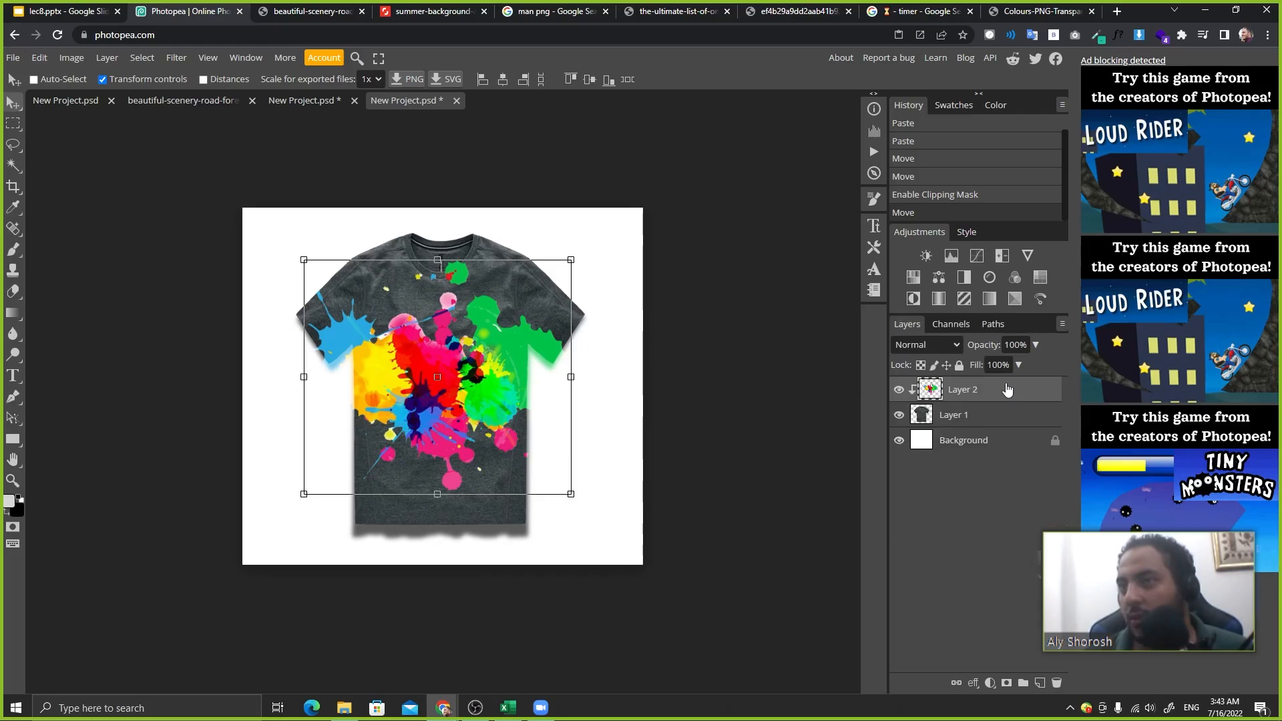
double_click(1001, 388)
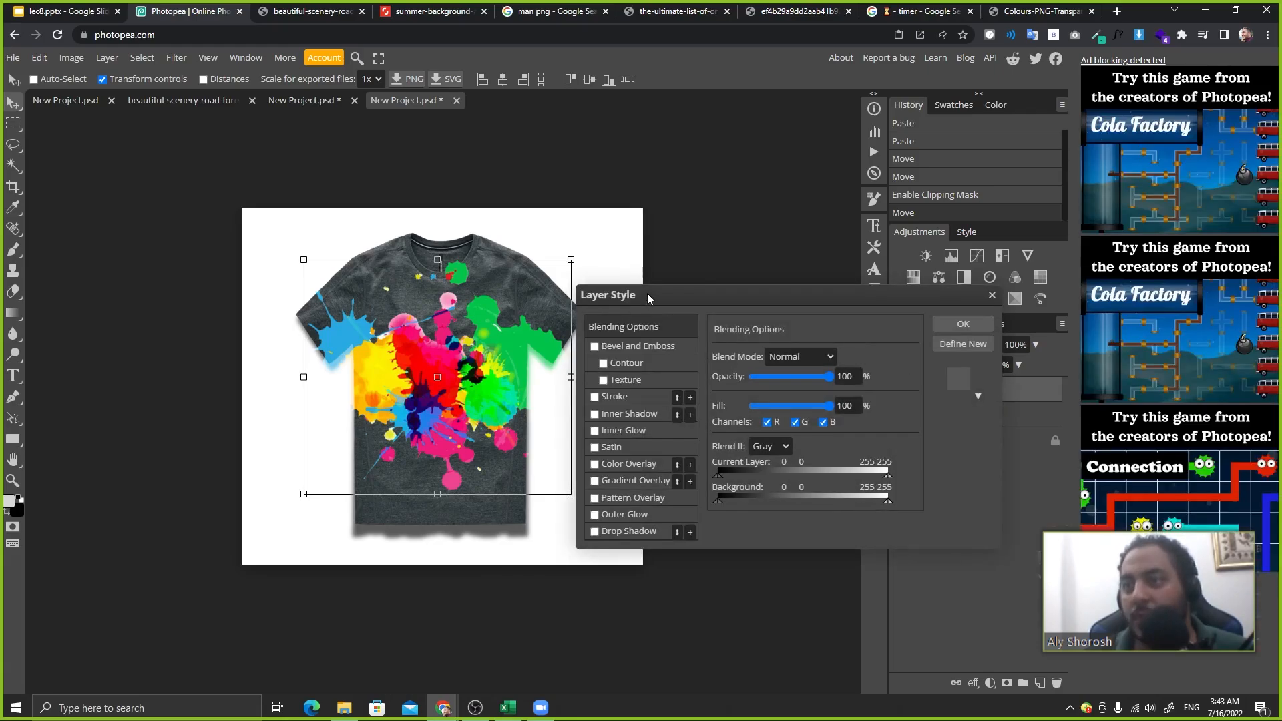
drag(645, 298, 690, 303)
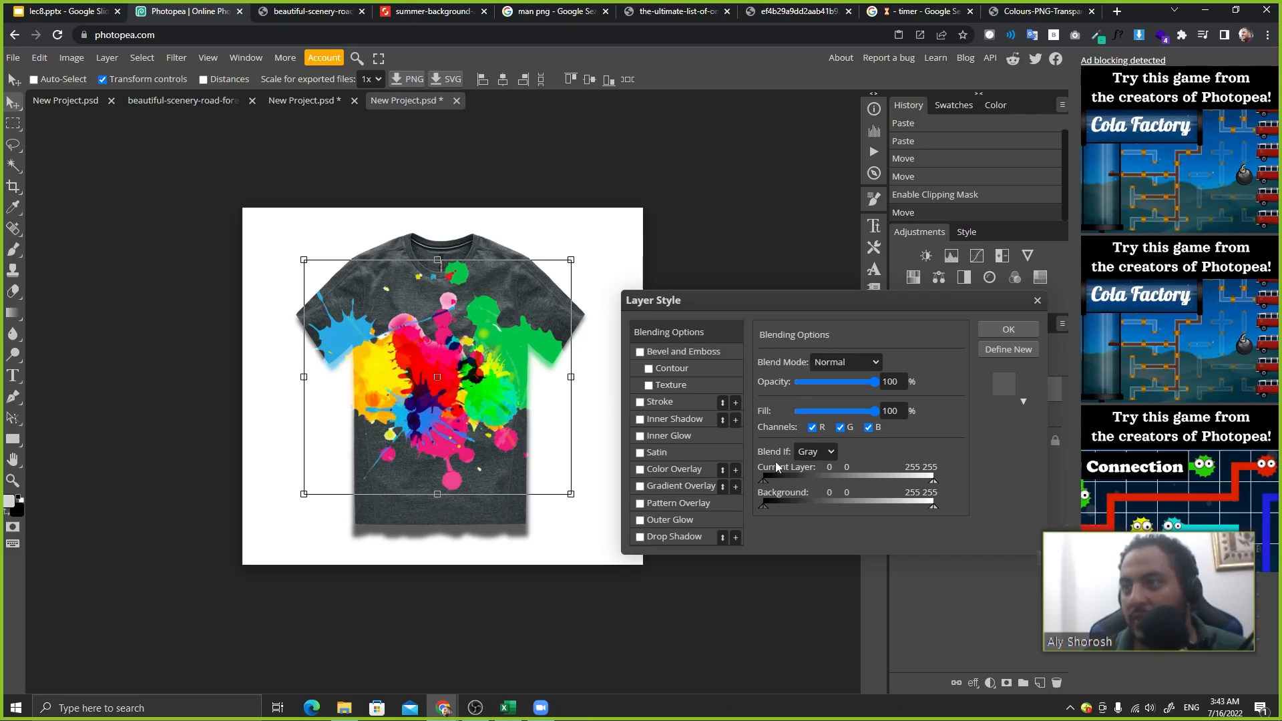
click(824, 452)
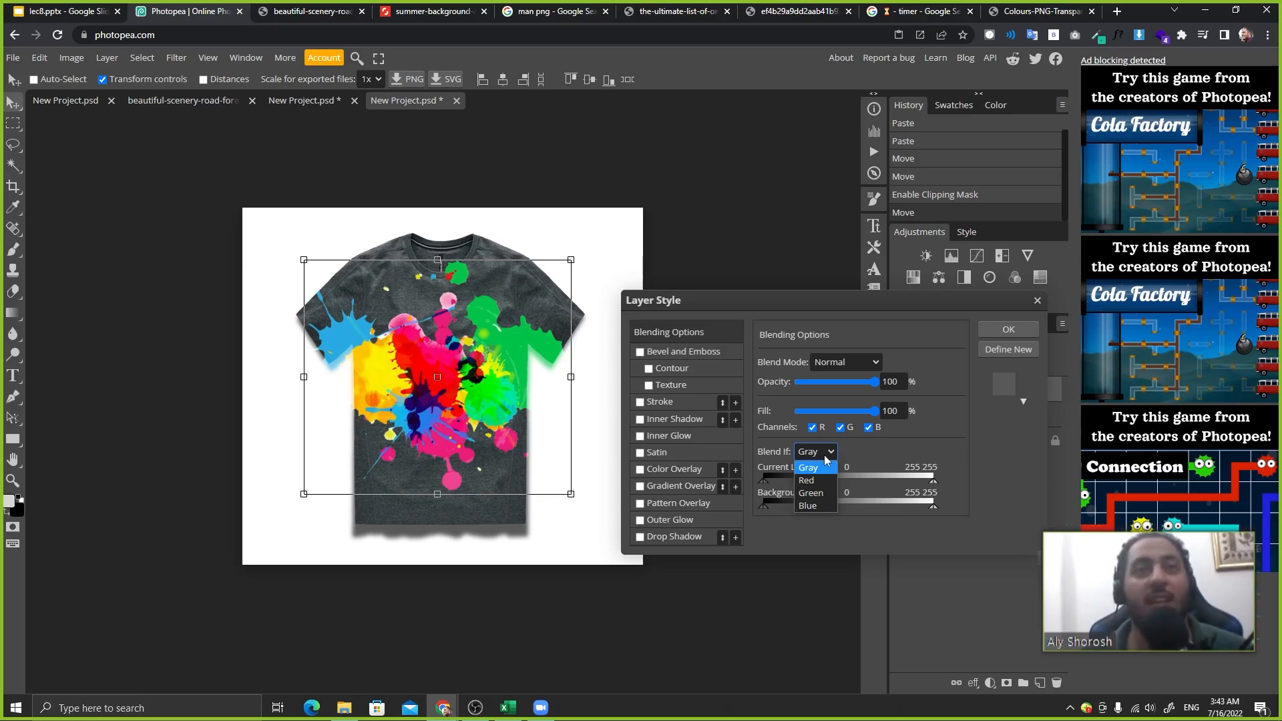
click(871, 456)
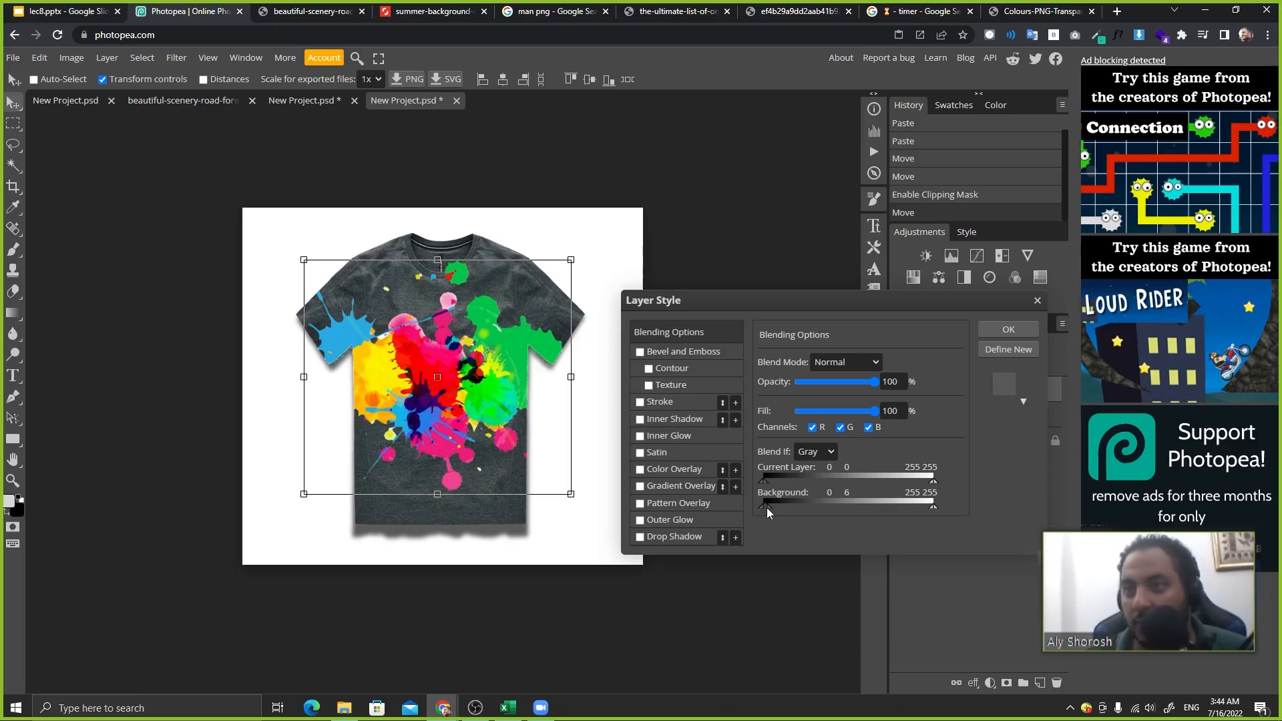
- Split the Blend If Background dark slider to 0 and 134, and apply the layer style to Layer 2
drag(765, 509, 759, 512)
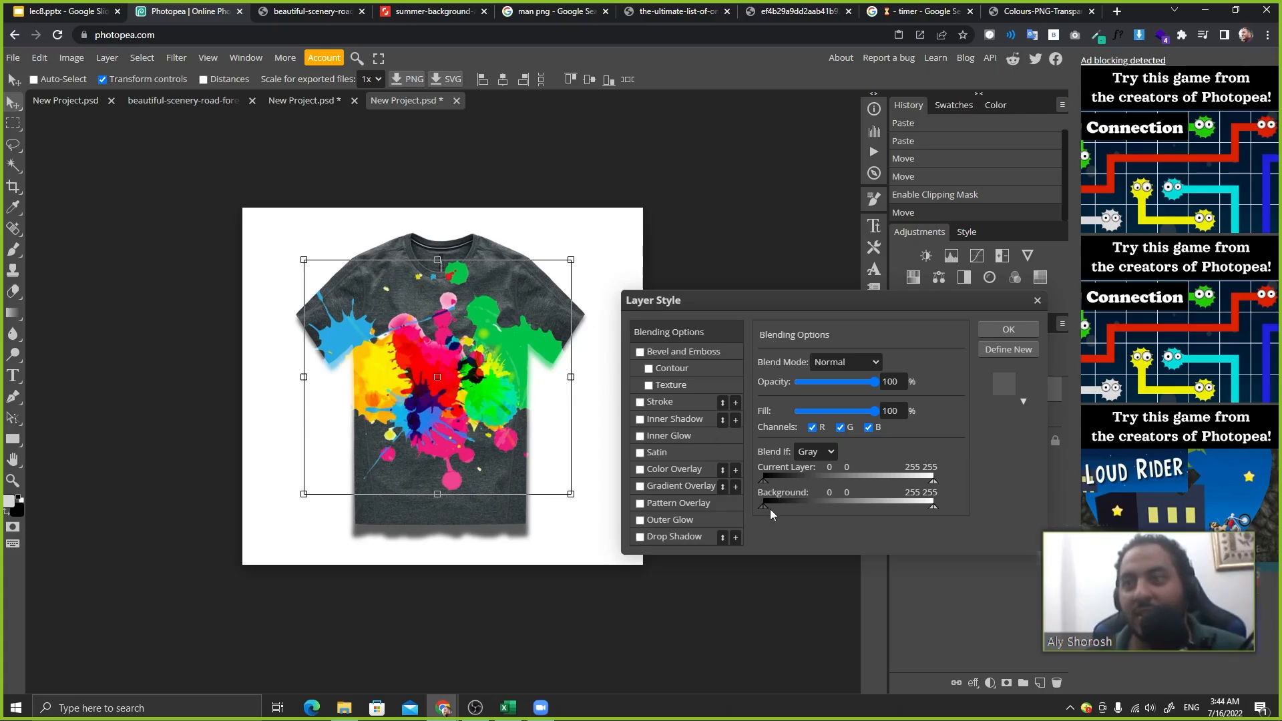
drag(763, 507, 766, 506)
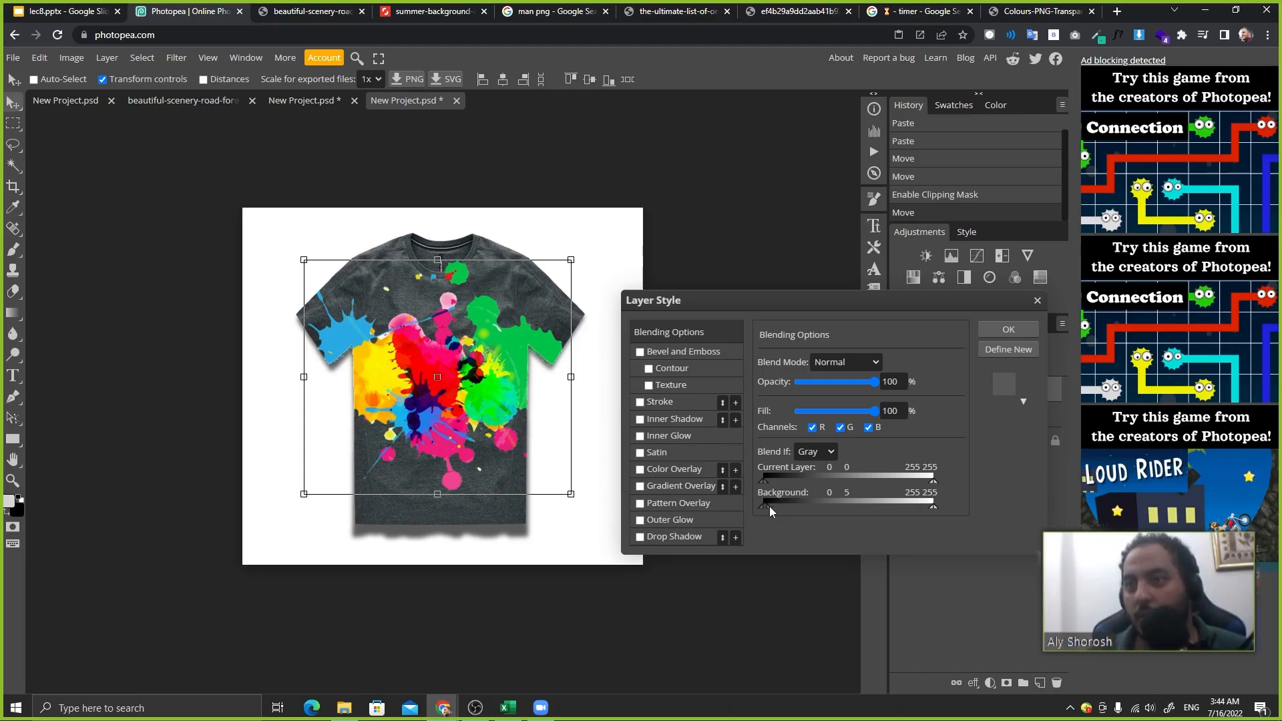
drag(769, 506, 835, 506)
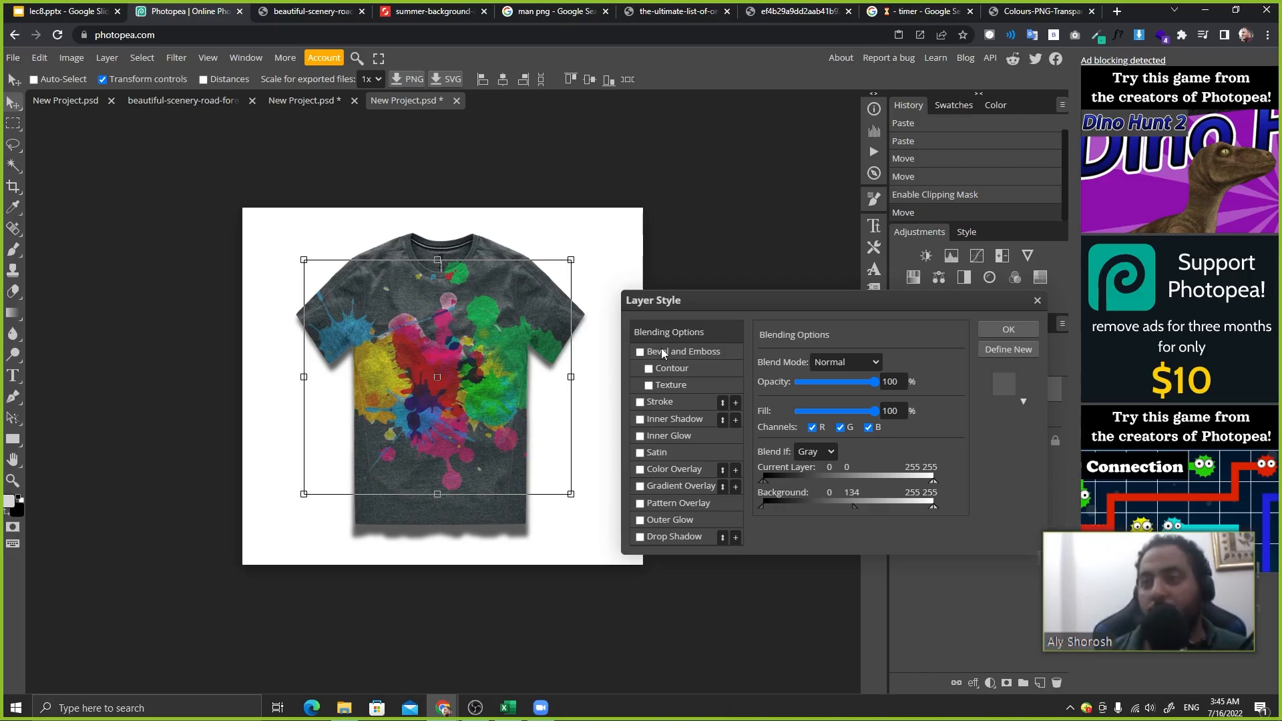
click(1008, 329)
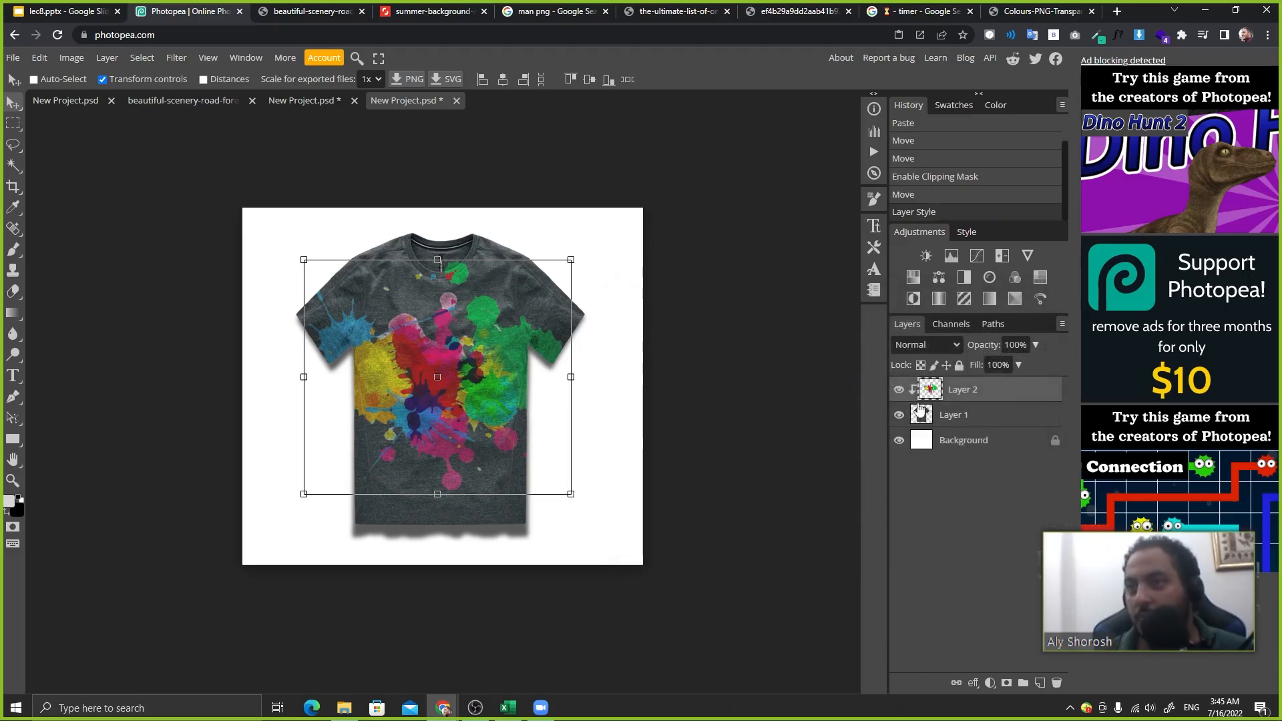
- Turn off the transform controls and compare the shirt with and without Layer 2's layer style, keeping the style applied
key(ctrl+plus)
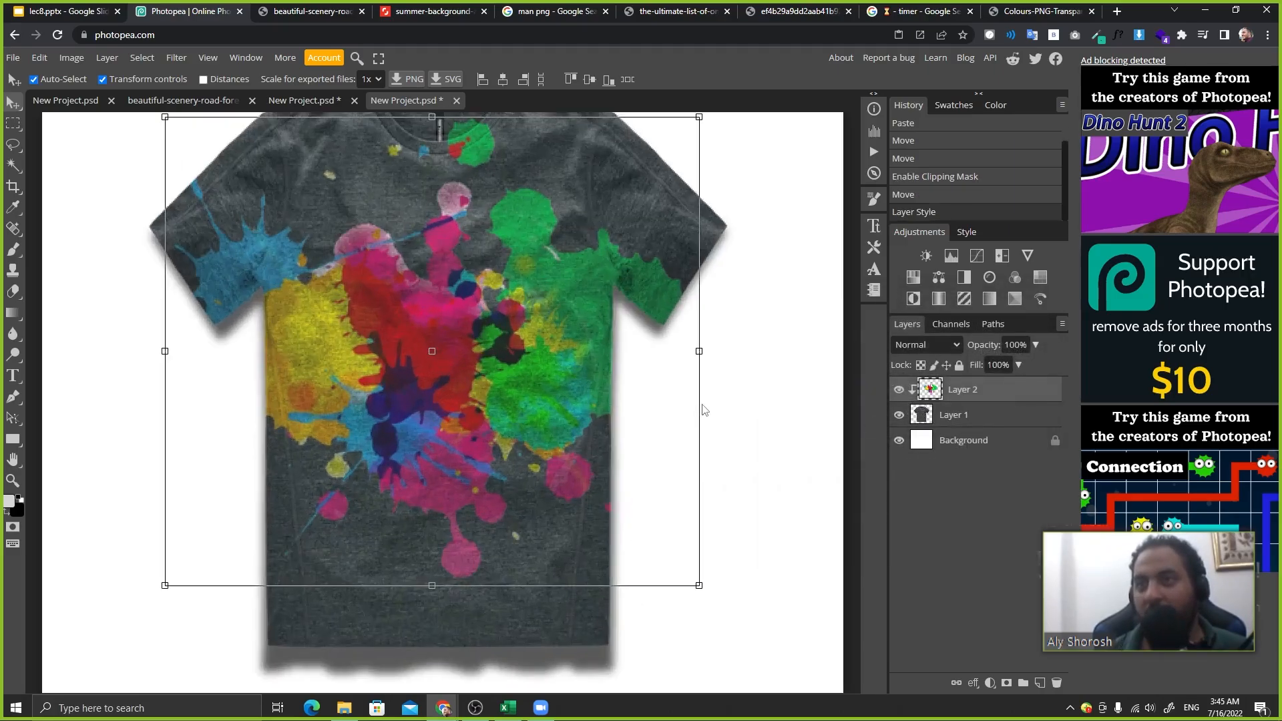
click(127, 82)
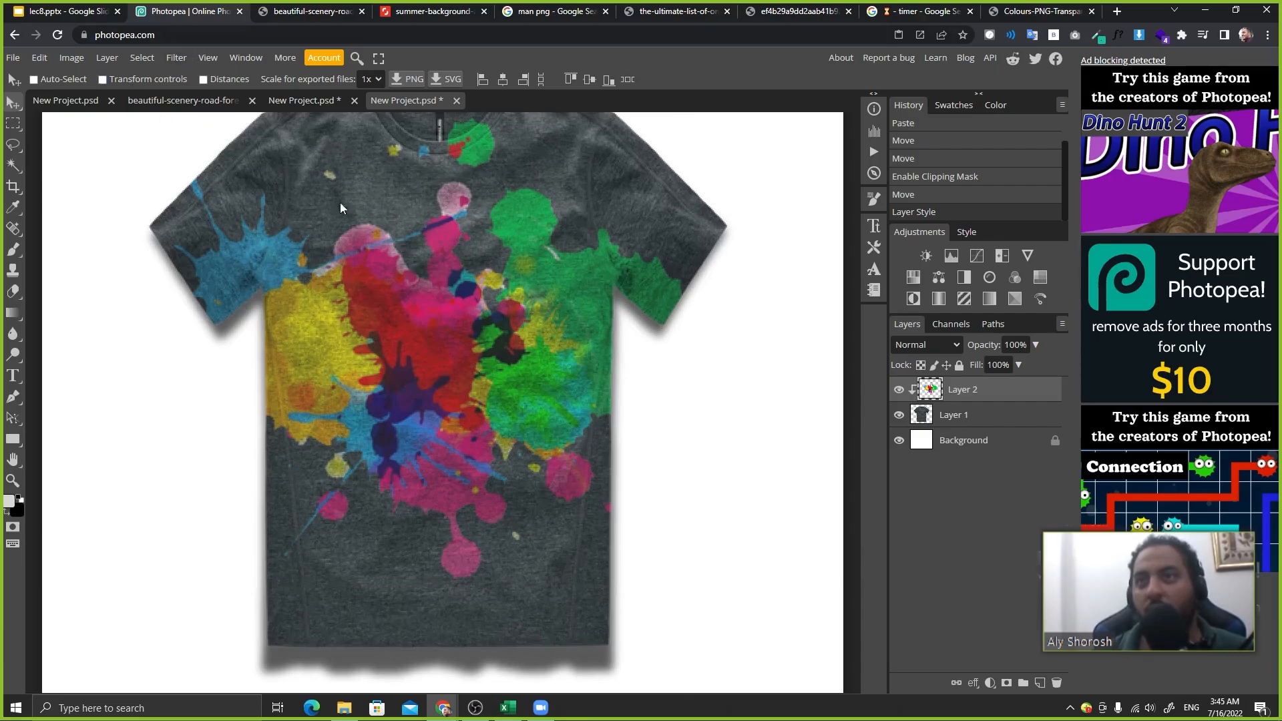
key(ctrl+z)
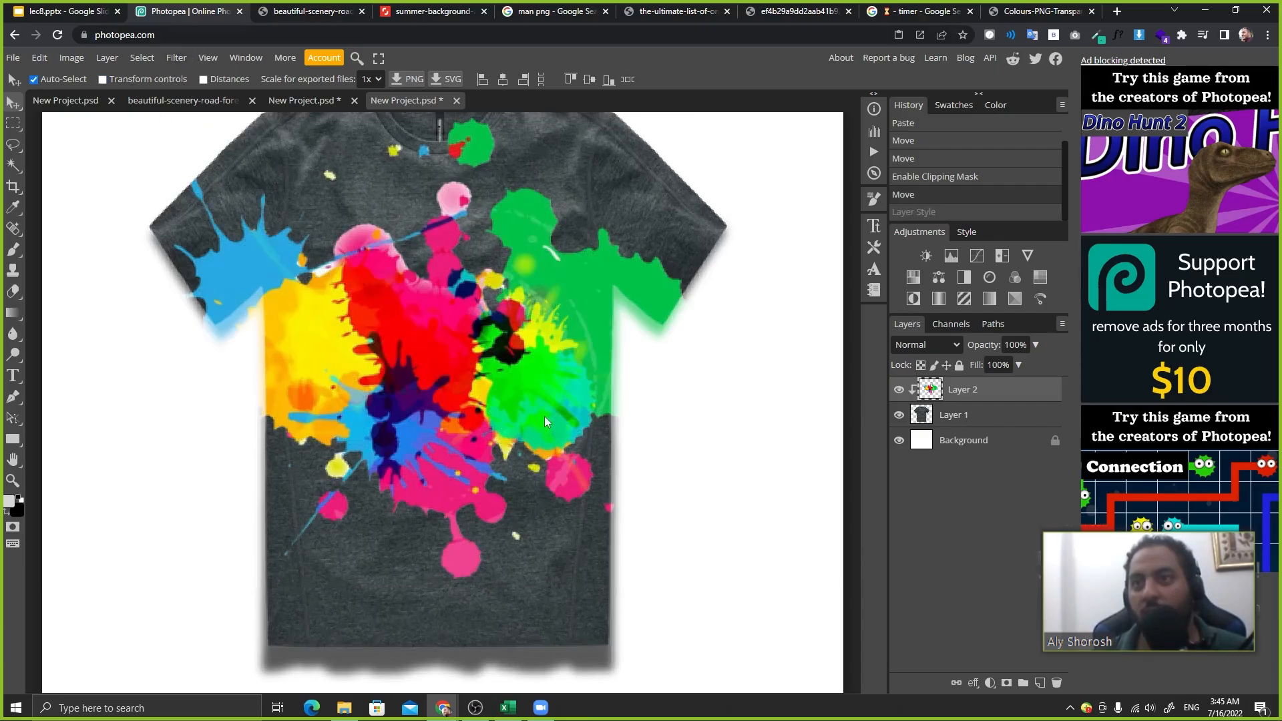
key(ctrl+shift+z)
key(ctrl+z)
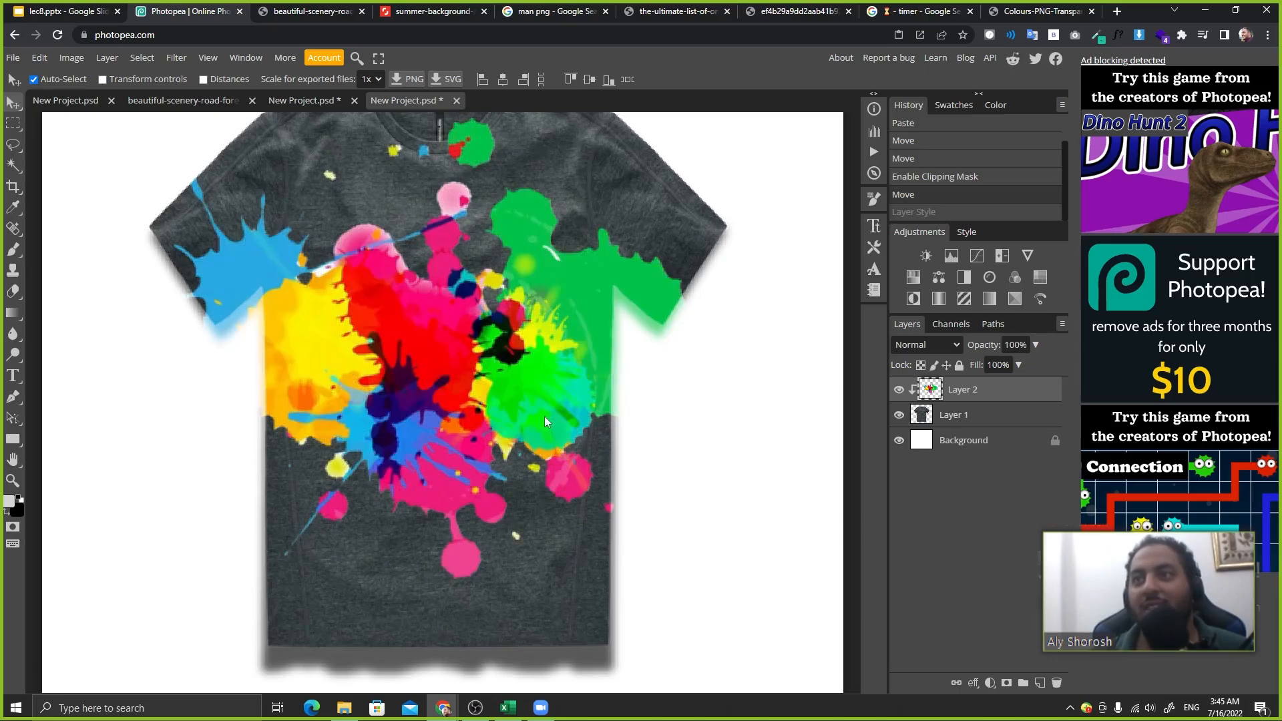
key(ctrl+shift+z)
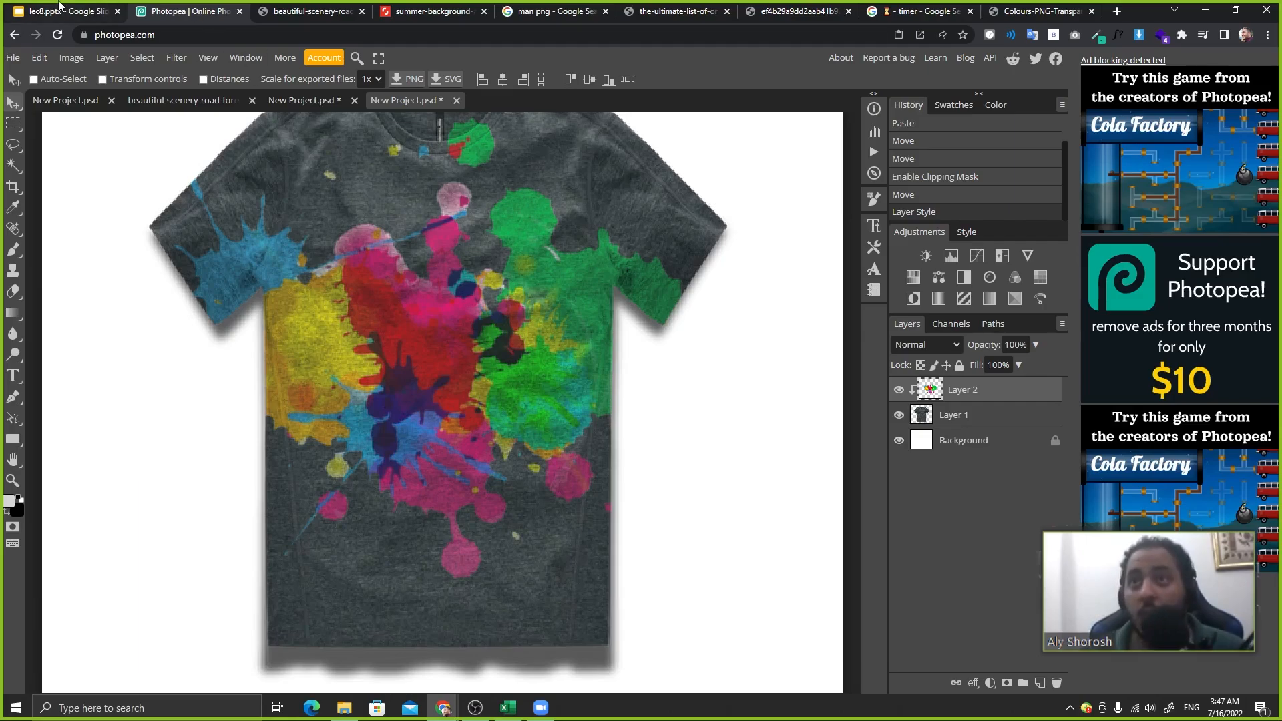
- Switch to the lec8 Google Slides deck, advance to the Layer Style (channels) slide and select all its speaker notes
click(65, 12)
click(224, 296)
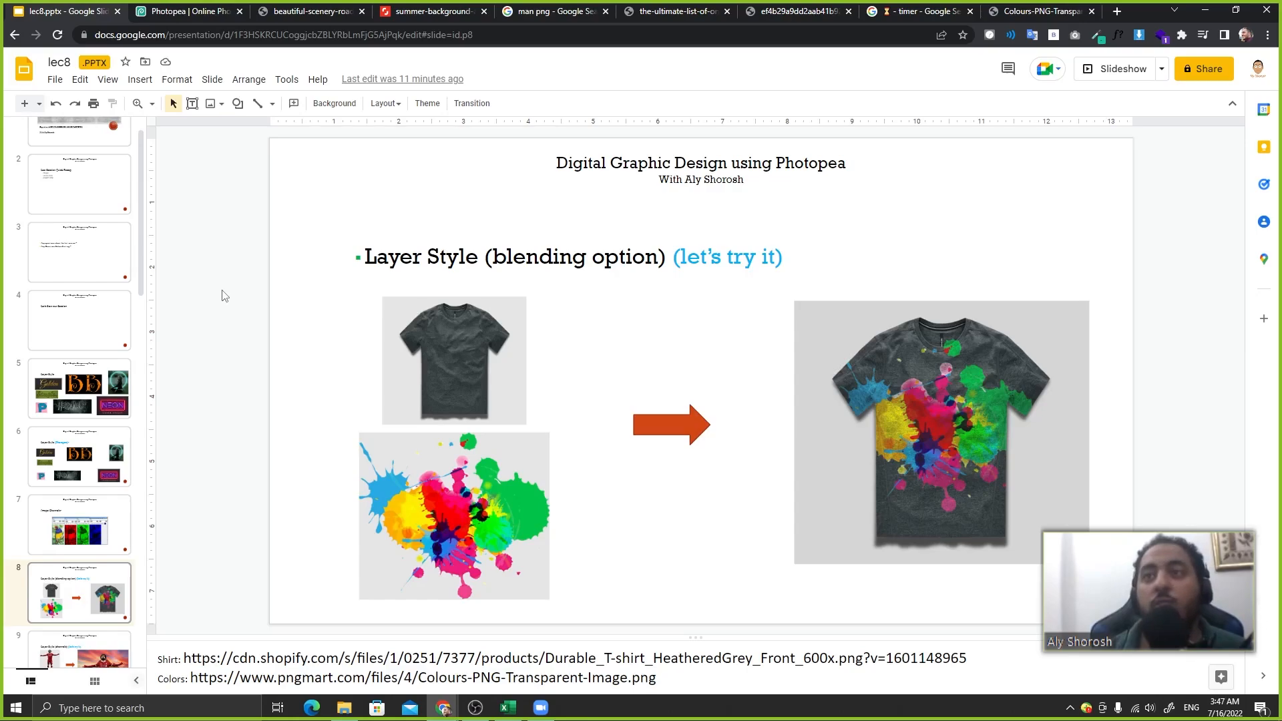
key(Down)
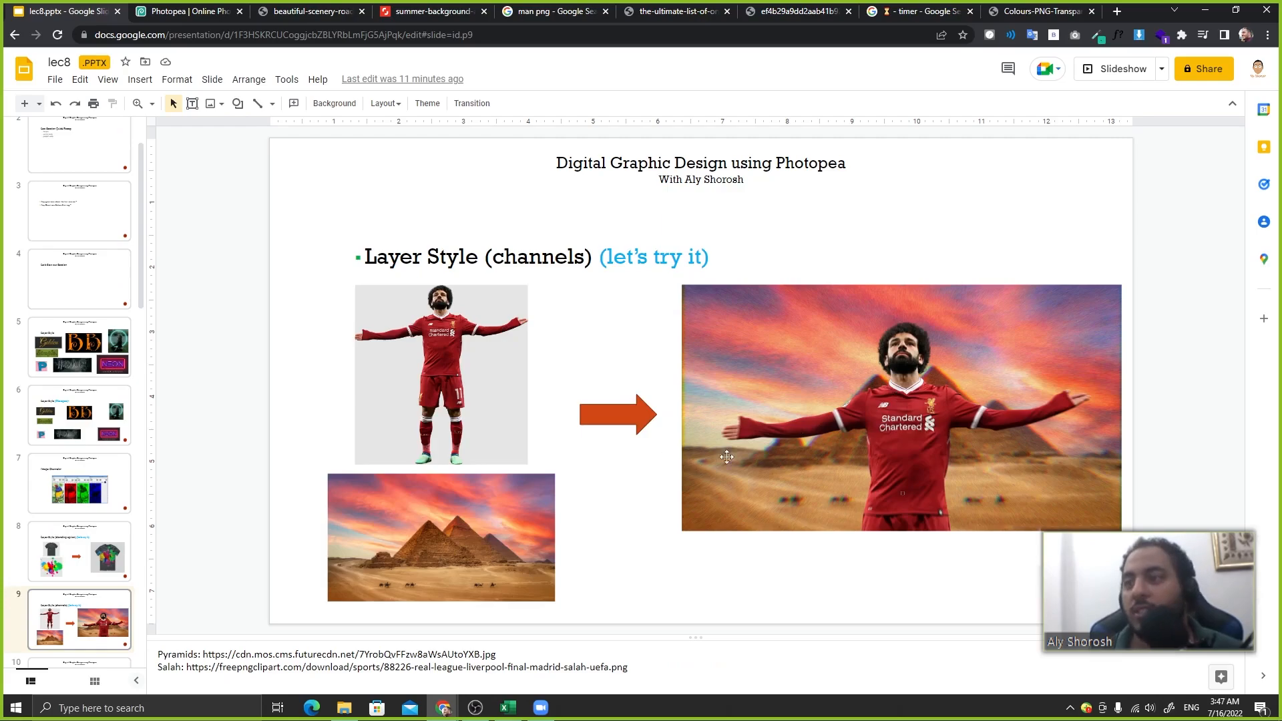
click(622, 666)
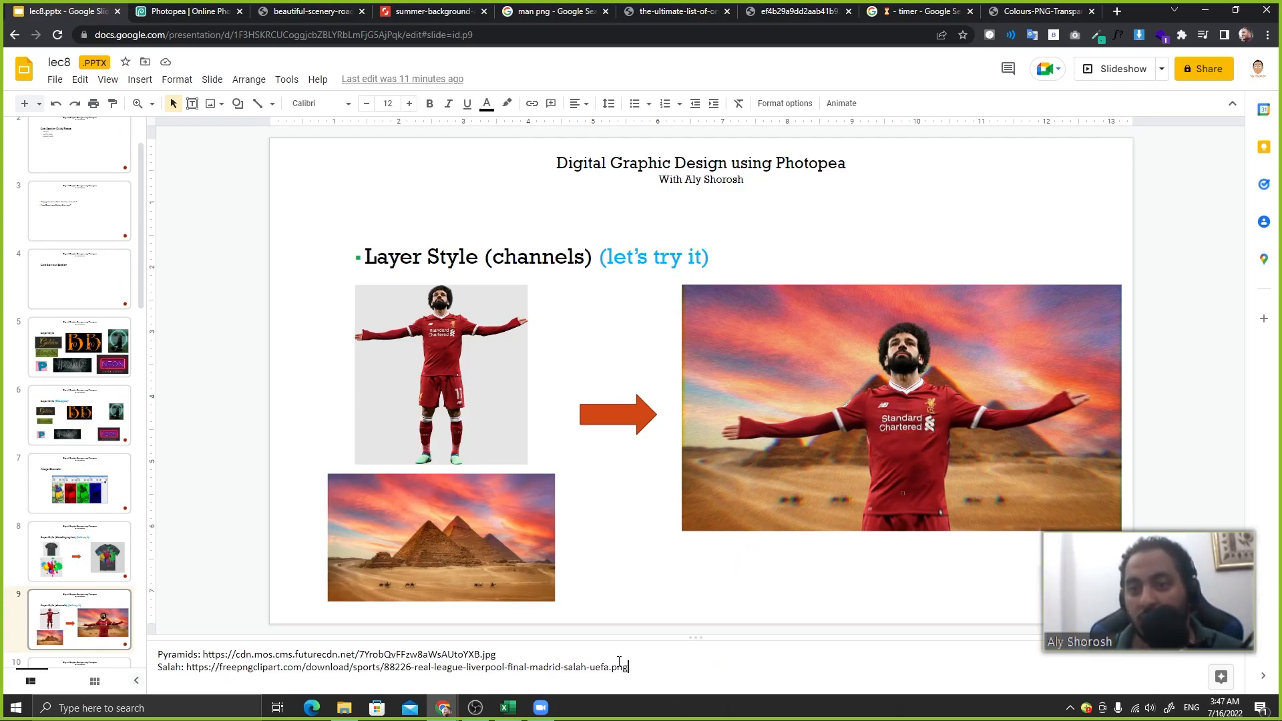
key(ctrl+a)
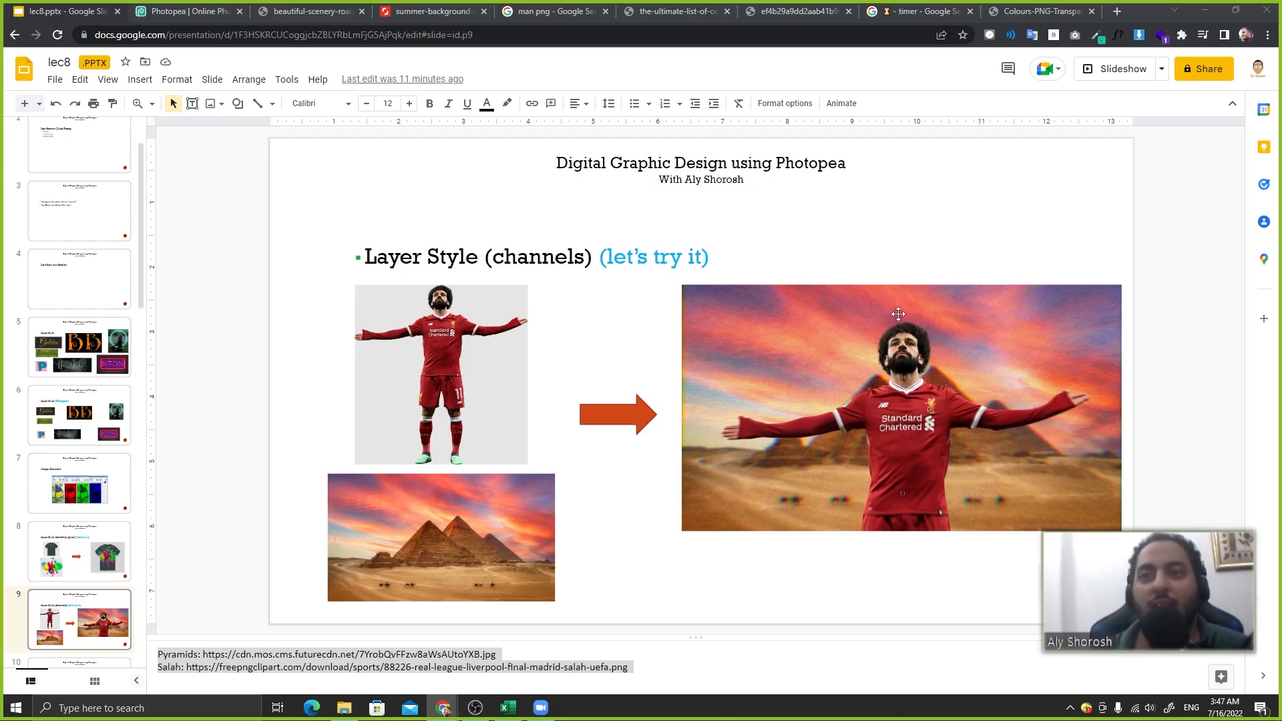
- Switch to the Google timer and start a countdown of 2 minutes
click(1008, 8)
click(921, 11)
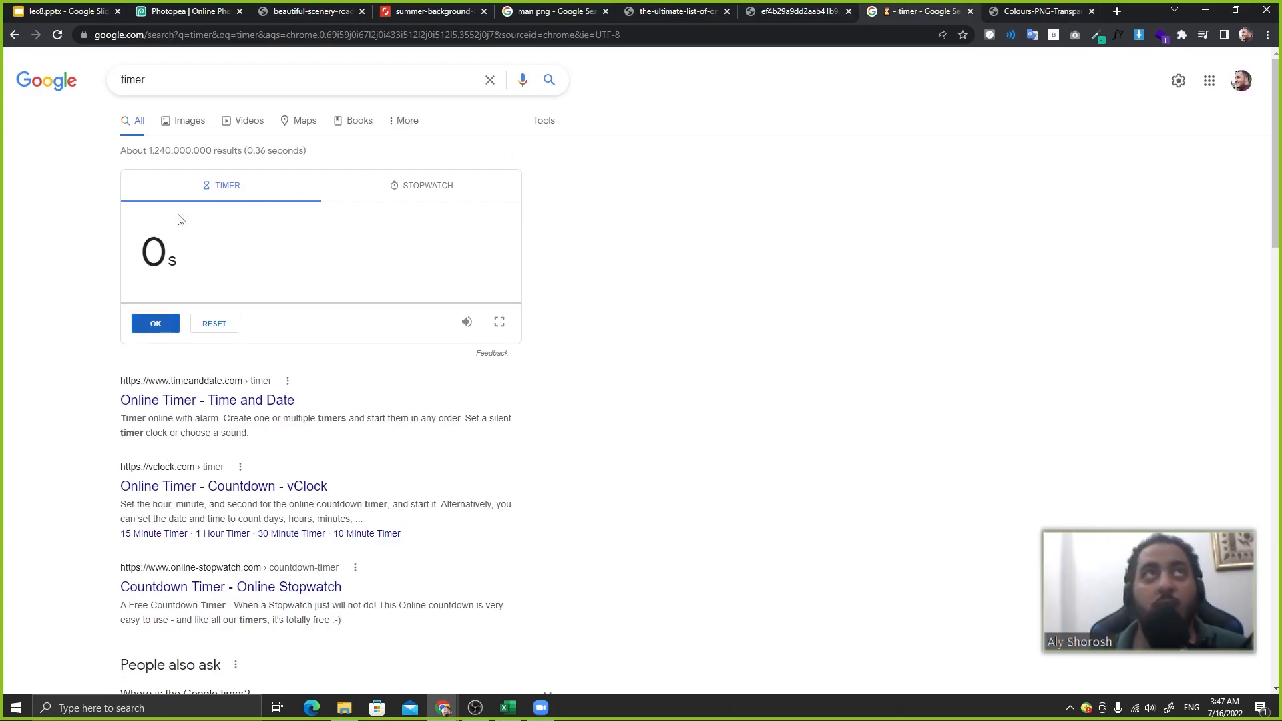
click(178, 219)
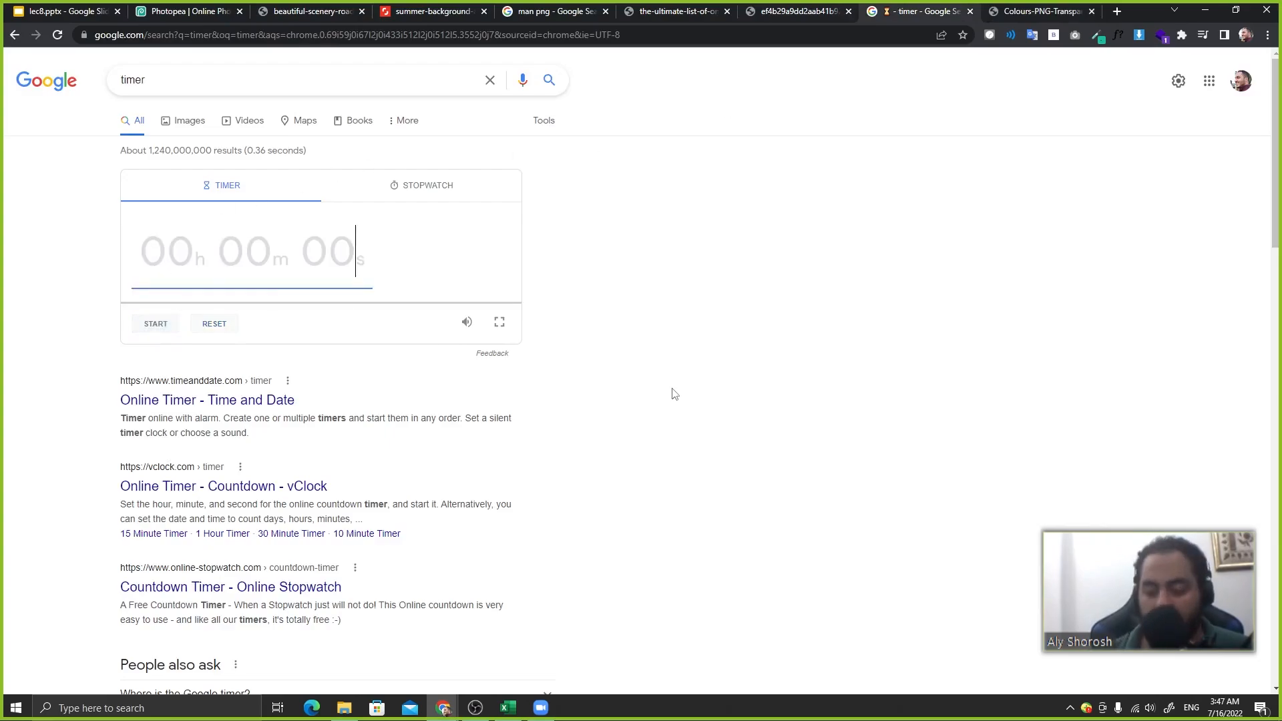
text(2)
click(176, 325)
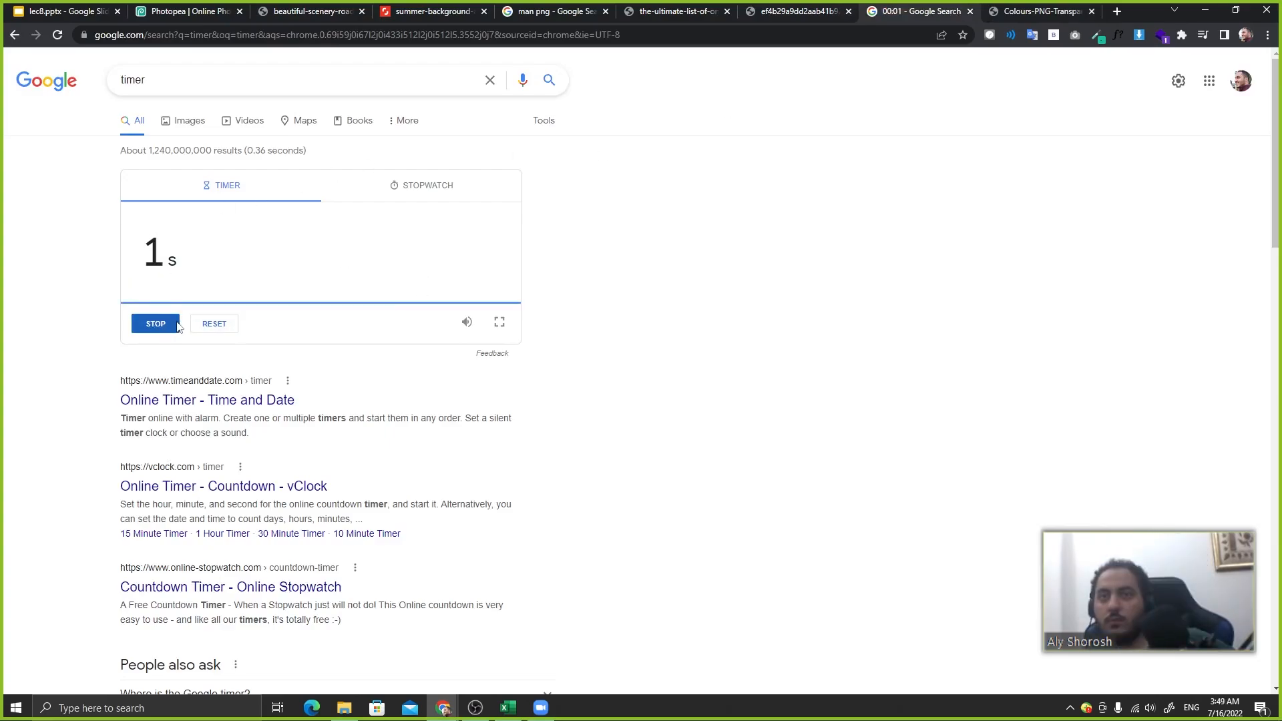
- Copy the pyramids image URL from the lec8 slide notes and load it in the browser tab holding the colour-splash image
click(186, 7)
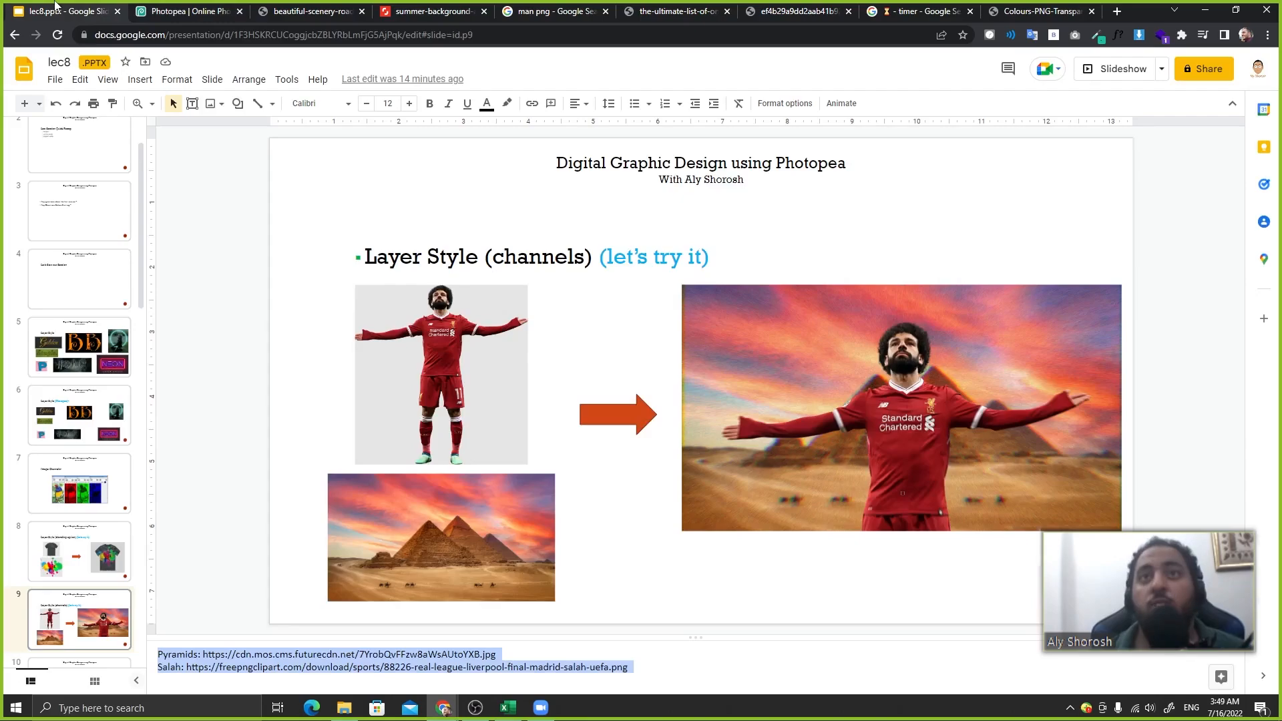
click(60, 8)
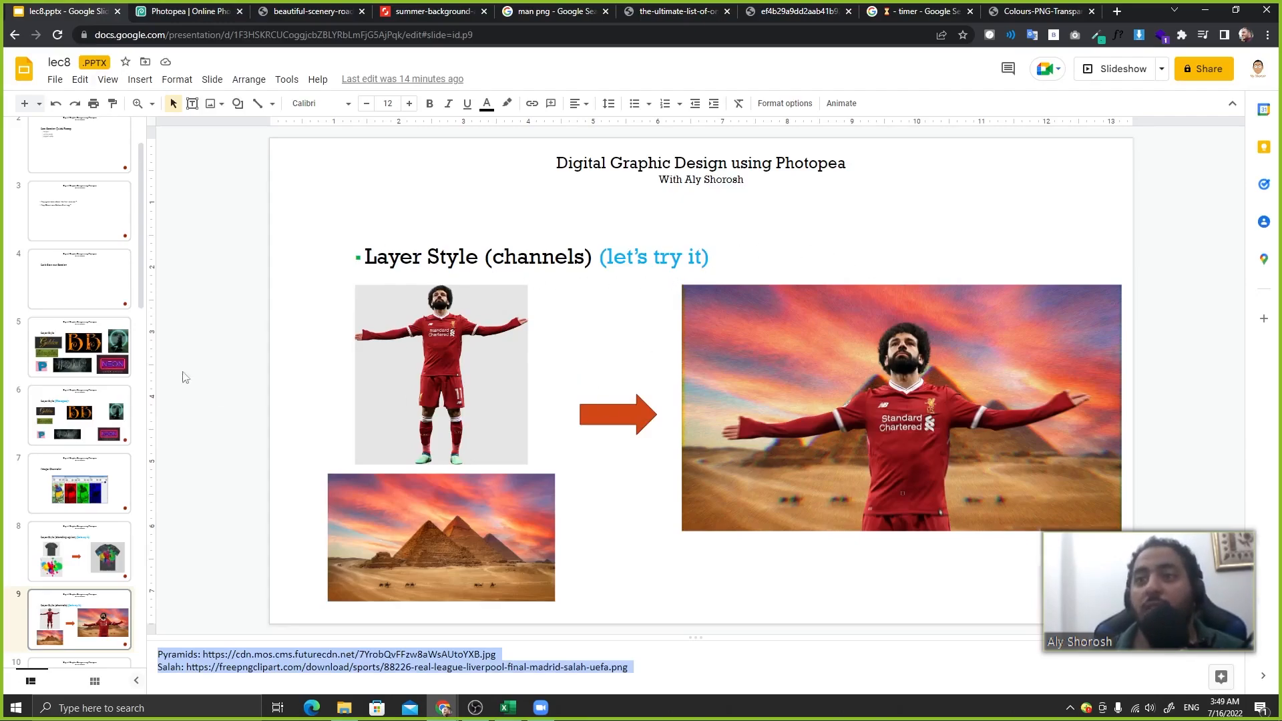
click(314, 211)
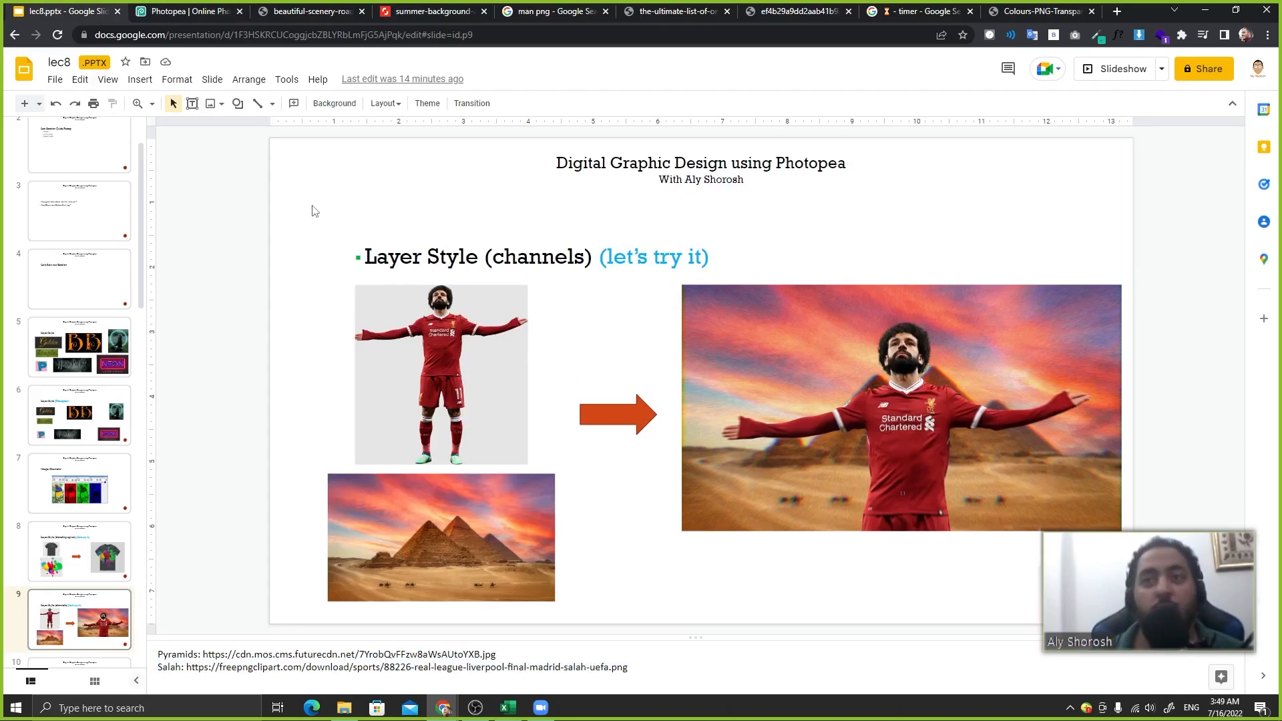
drag(203, 654, 496, 655)
key(ctrl+c)
click(1060, 8)
click(520, 34)
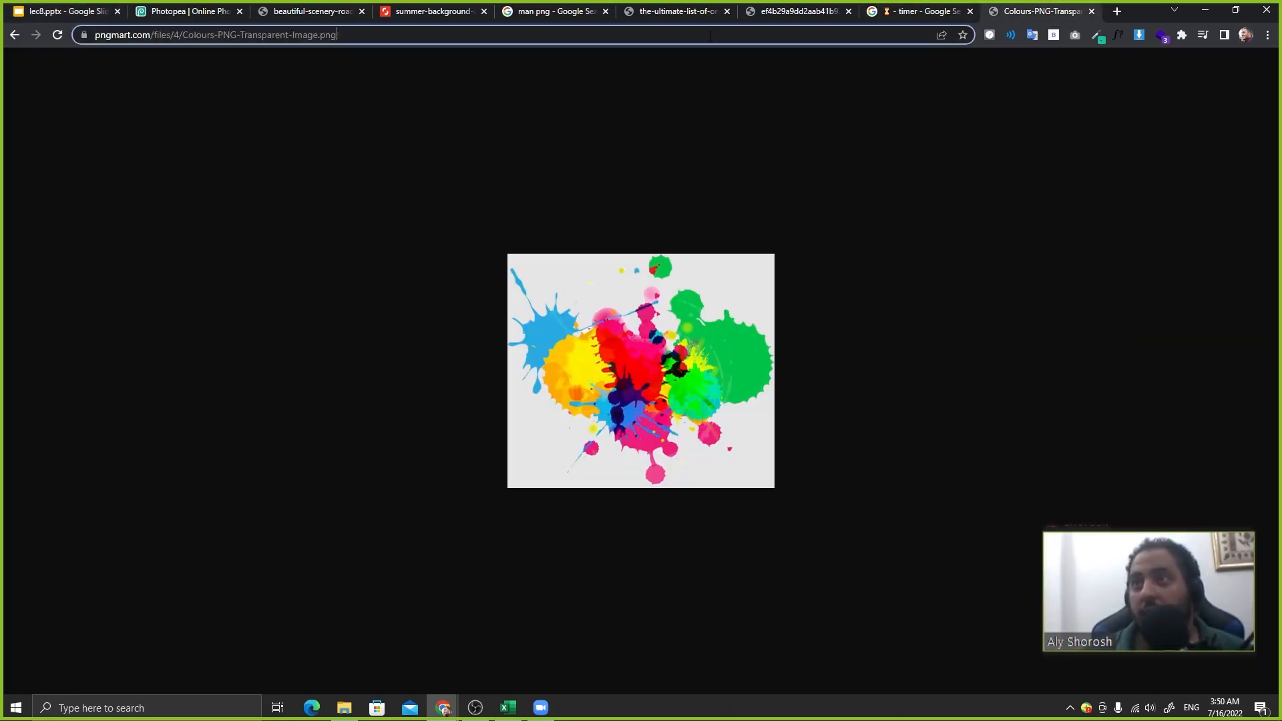
key(ctrl+v)
key(Return)
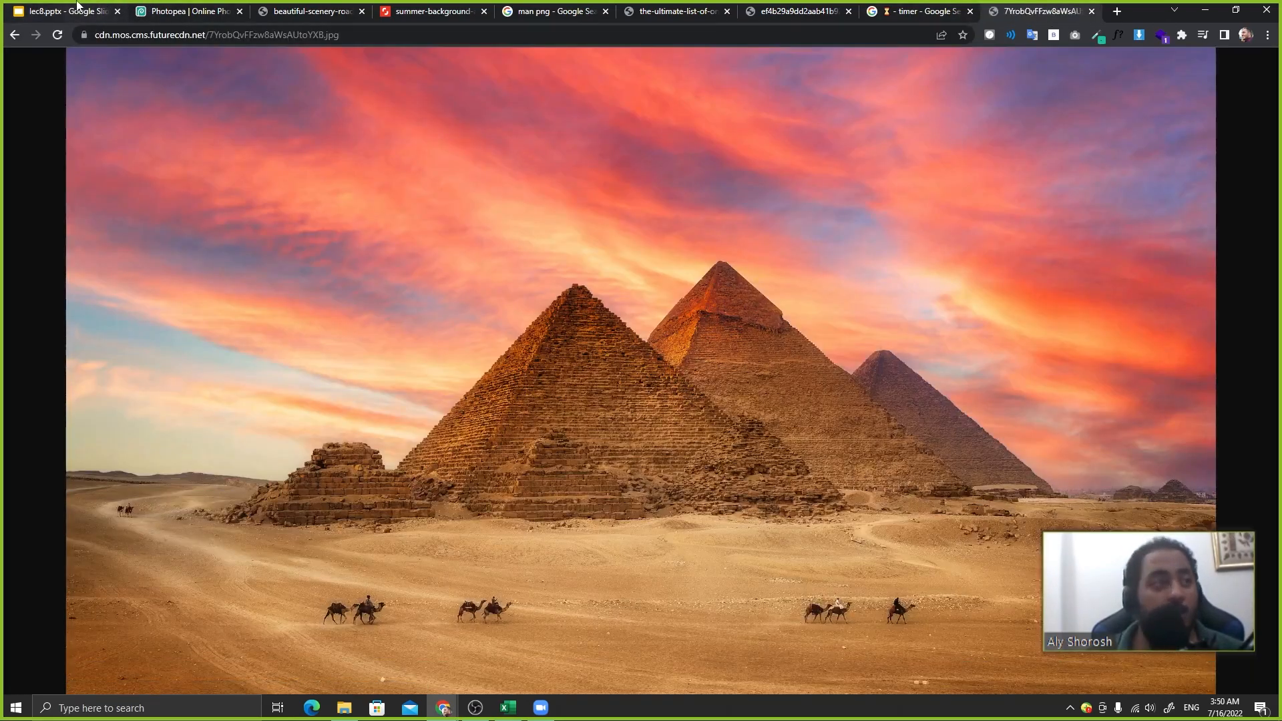
- Copy the Salah image URL from the lec8 slide notes and open it in a new browser tab
click(80, 8)
drag(661, 660, 302, 655)
drag(186, 666, 889, 670)
key(ctrl+c)
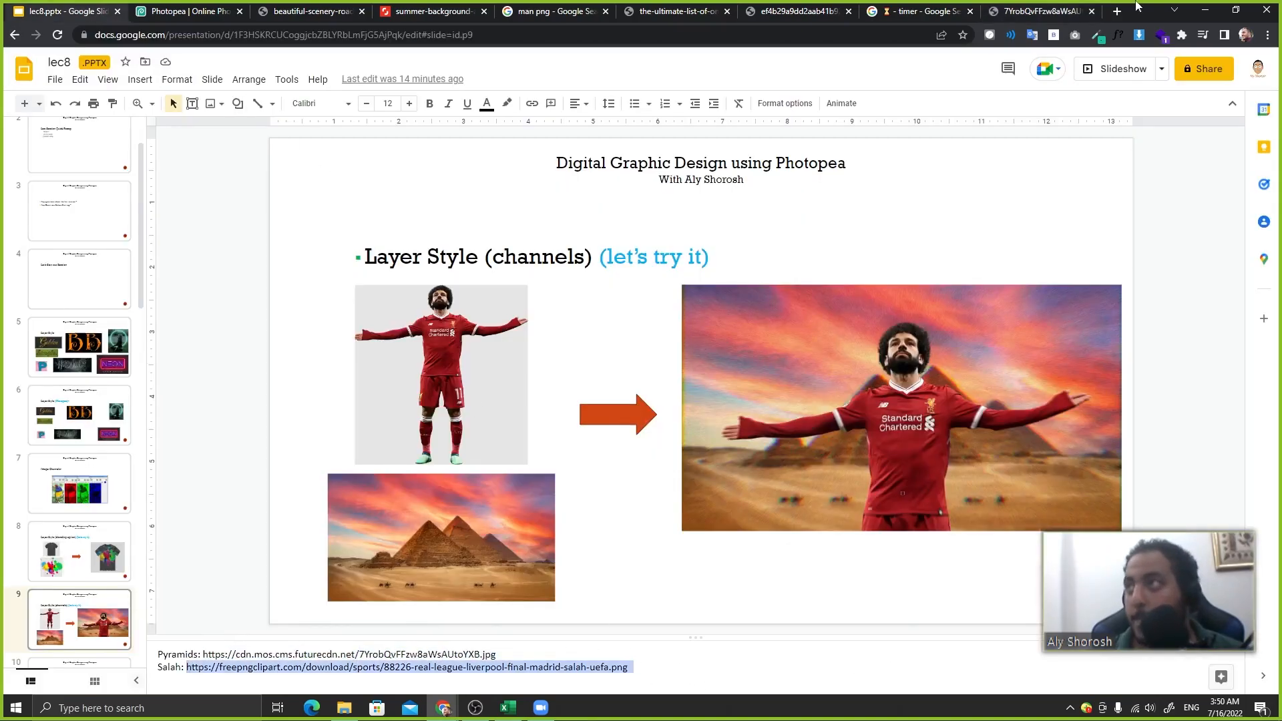
click(1116, 11)
key(ctrl+v)
key(Return)
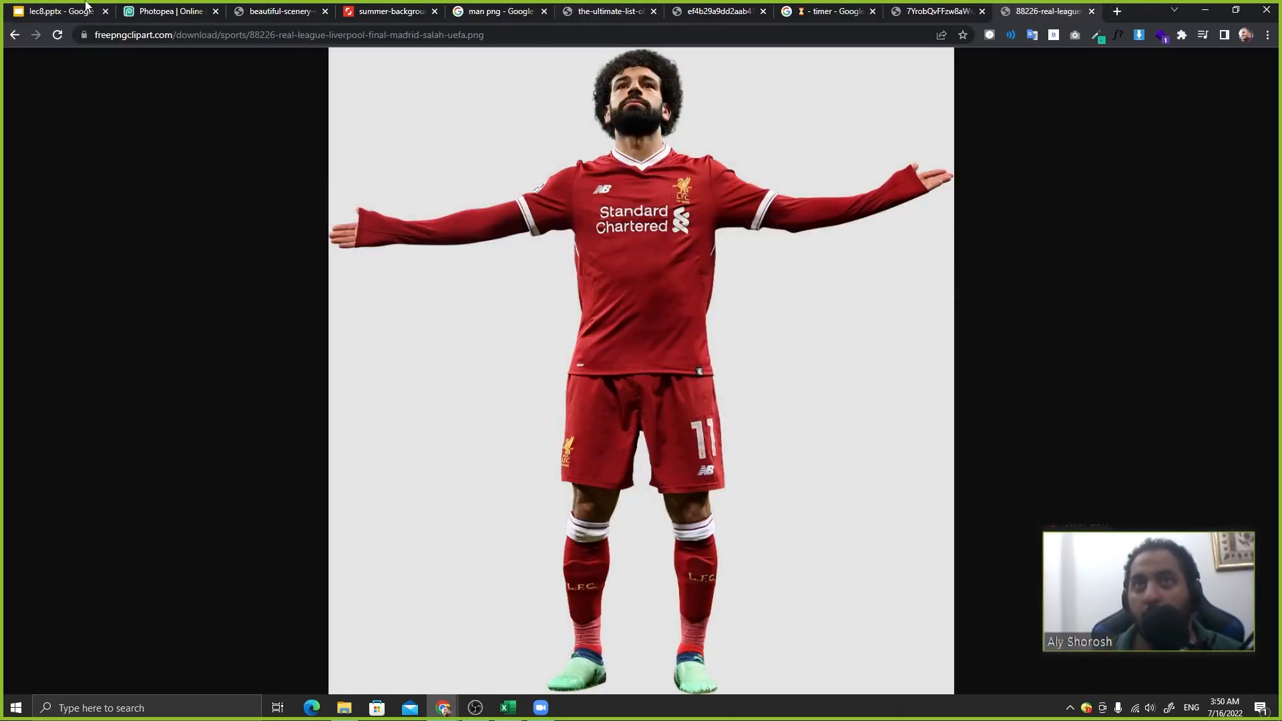
- Return to the lec8 slide deck and examine the finished footballer-and-pyramids composite on the Layer Style (channels) slide
click(170, 10)
click(62, 6)
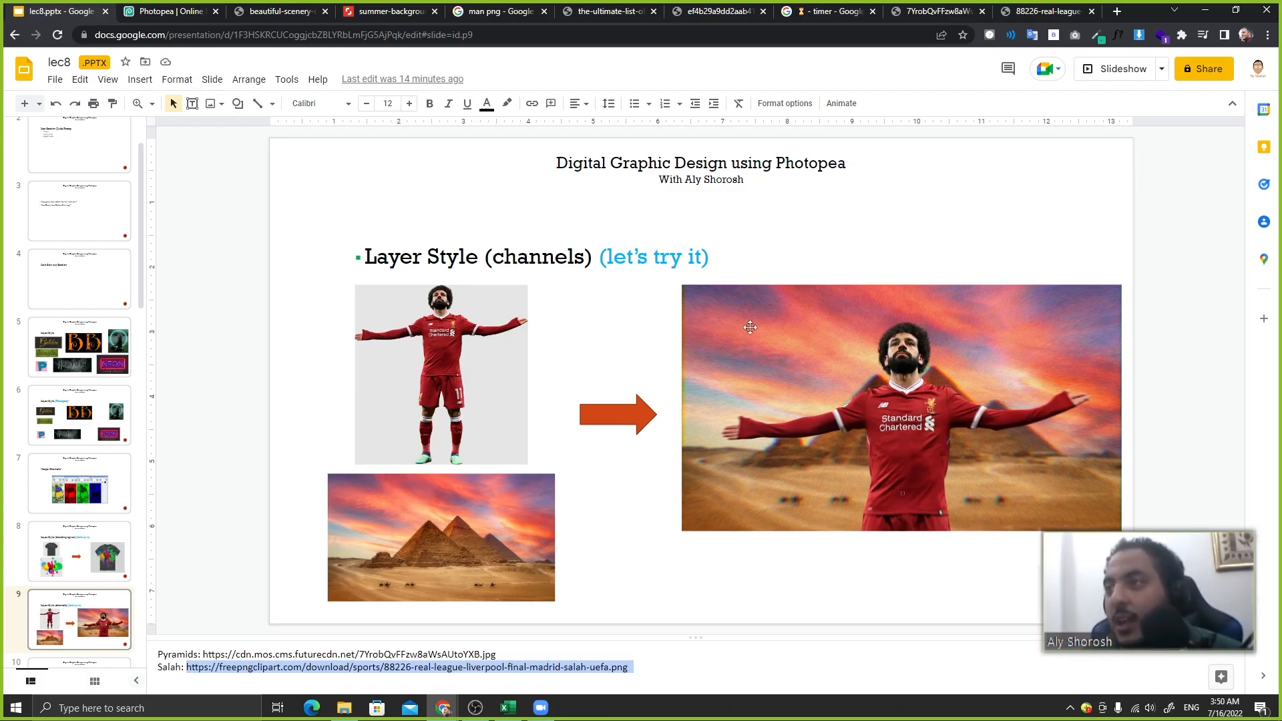
click(937, 307)
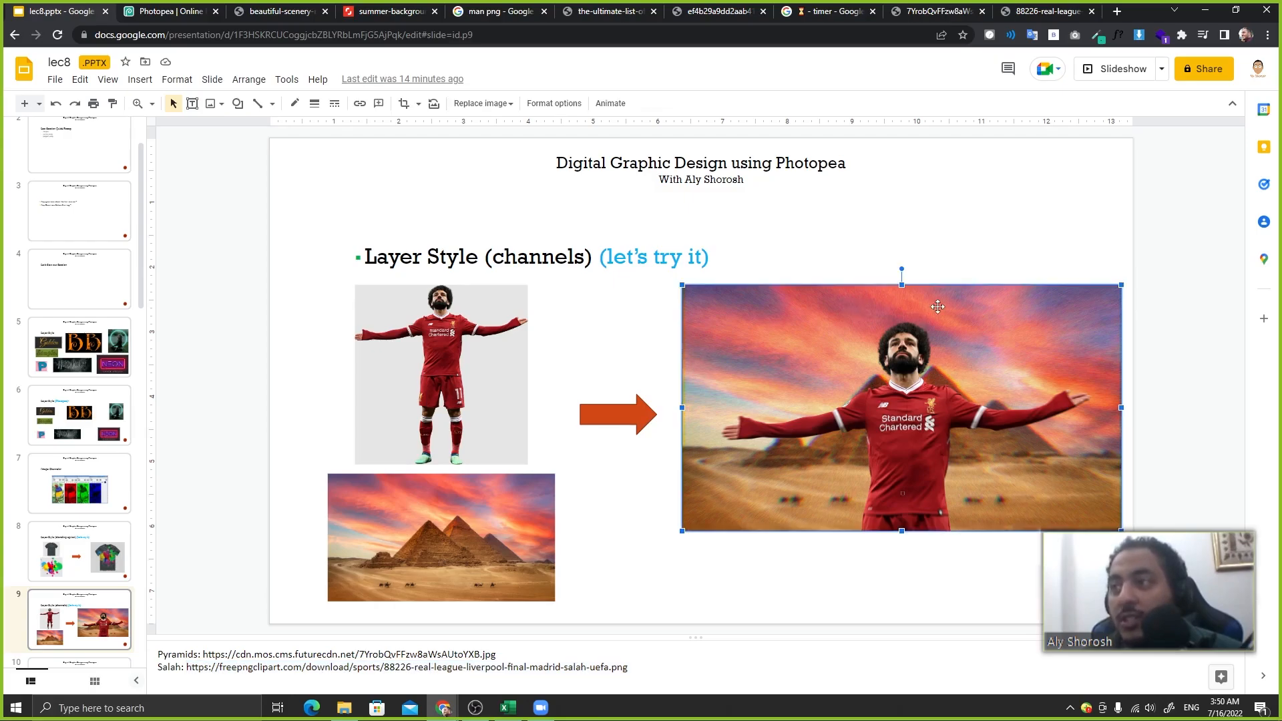
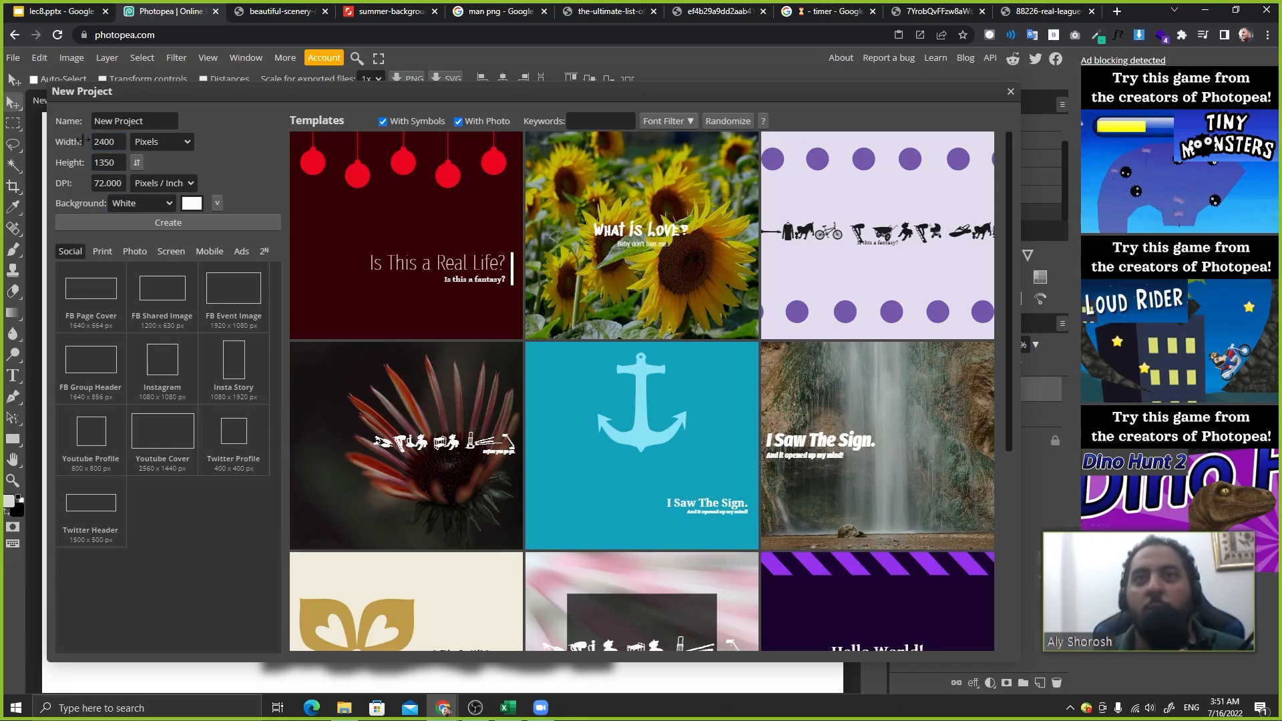
- In Photopea, create a 2400 × 1350 px project with a white background, then paste in the pyramids image and the copied footballer image
click(182, 222)
key(ctrl+v)
click(1048, 12)
right_click(808, 257)
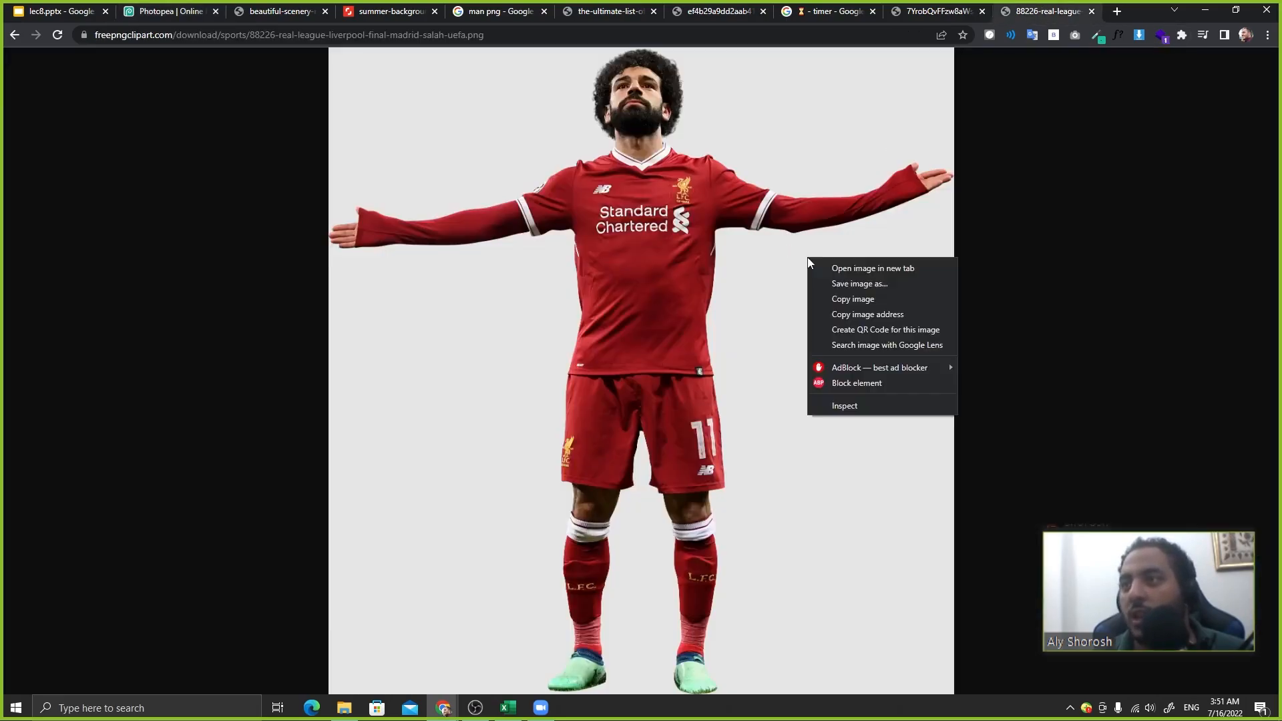
click(856, 299)
click(171, 11)
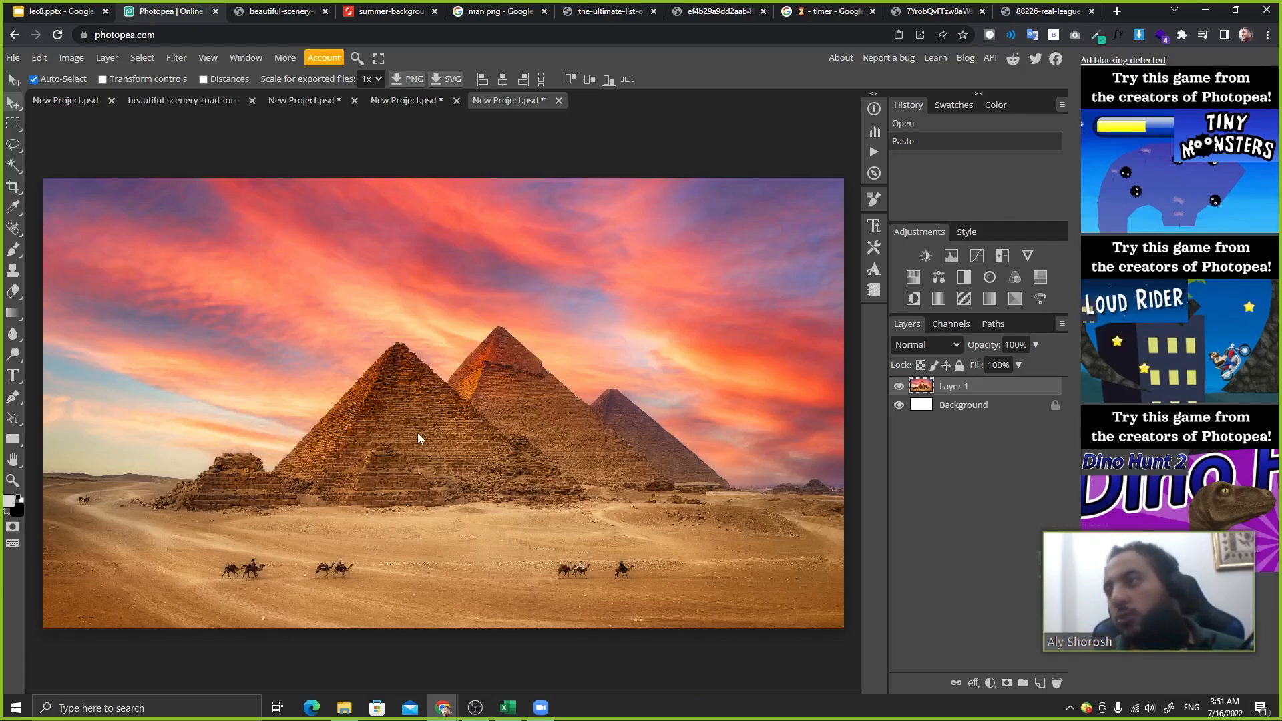
key(ctrl+v)
key(ctrl+v)
drag(399, 337, 557, 366)
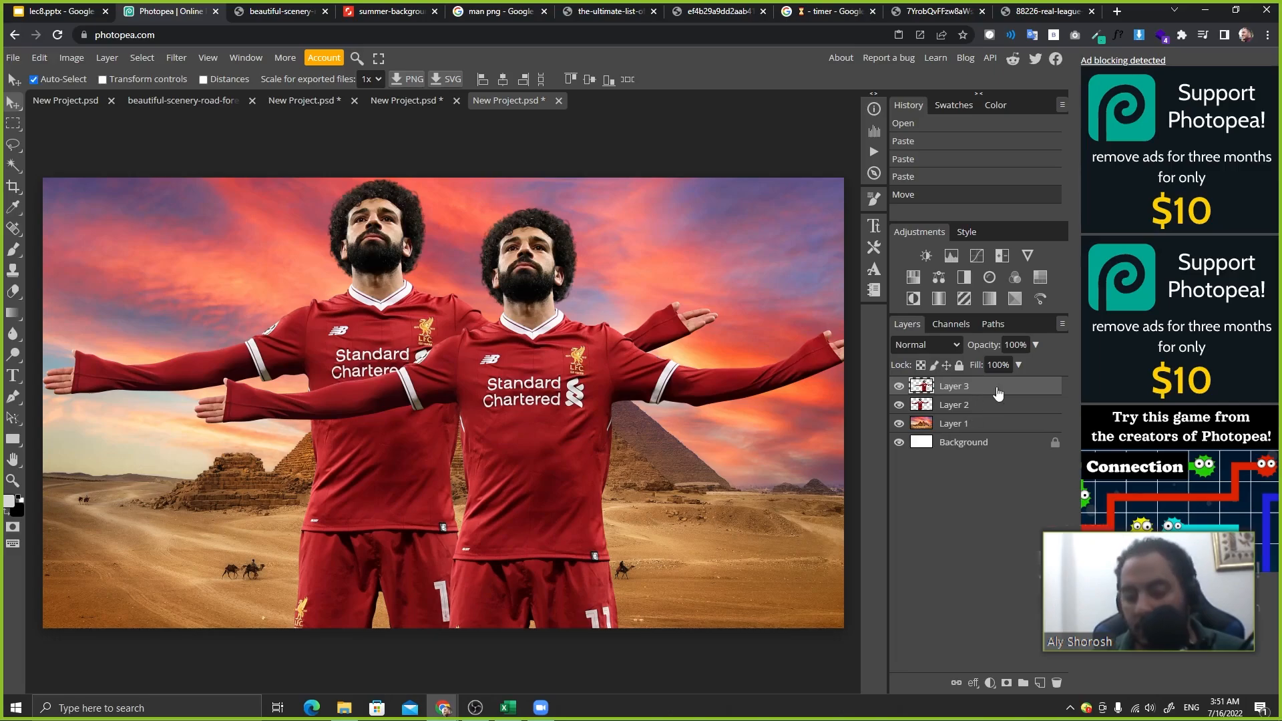
key(ctrl+z)
key(ctrl+z)
- Position the footballer on Layer 2 near the middle of the canvas, in front of the pyramids, leaving the pyramids layer in place
drag(387, 293, 355, 322)
click(934, 406)
drag(483, 405, 479, 334)
key(ctrl+z)
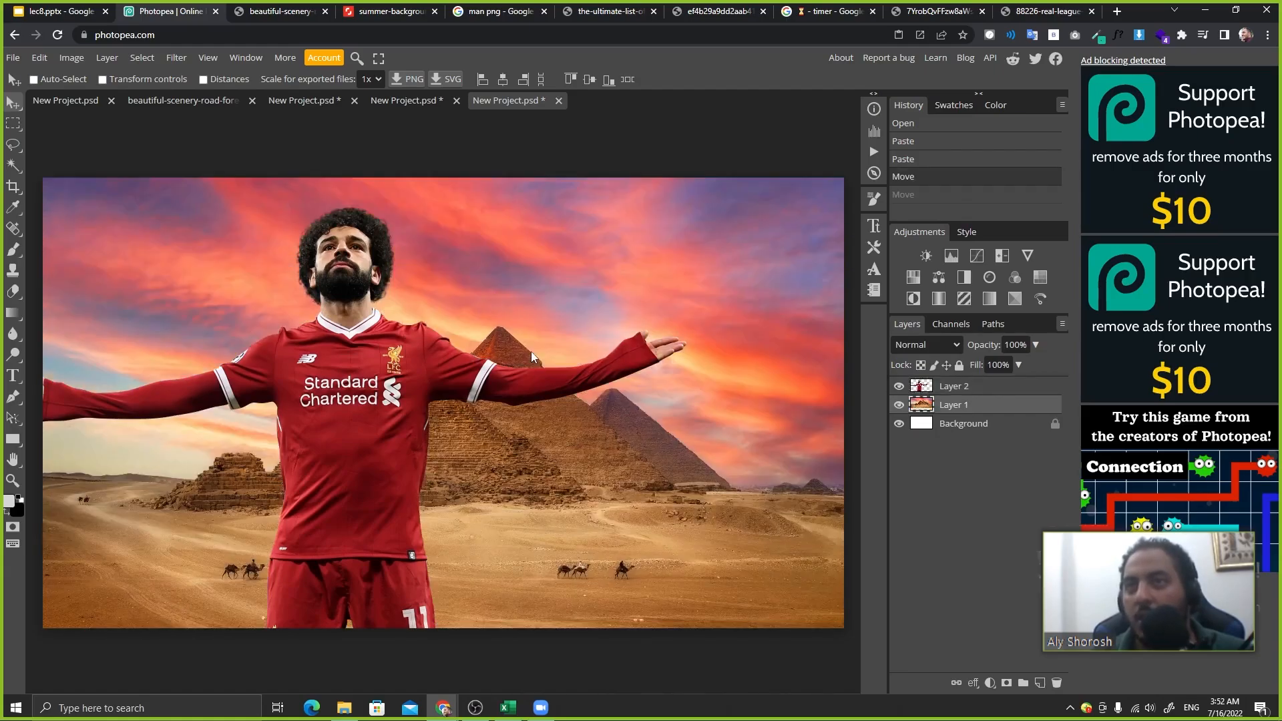
click(947, 385)
drag(441, 401, 528, 421)
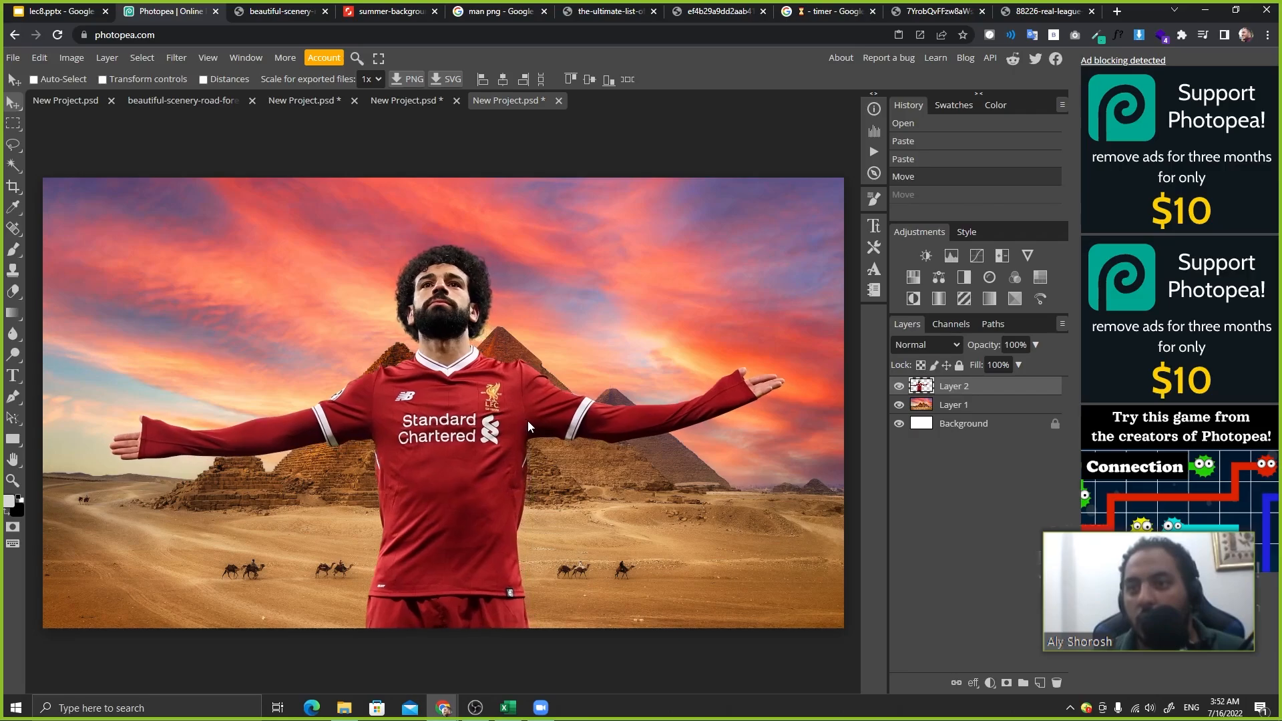
- Hide Layer 2 and duplicate the pyramids layer, Layer 1, three times
click(898, 387)
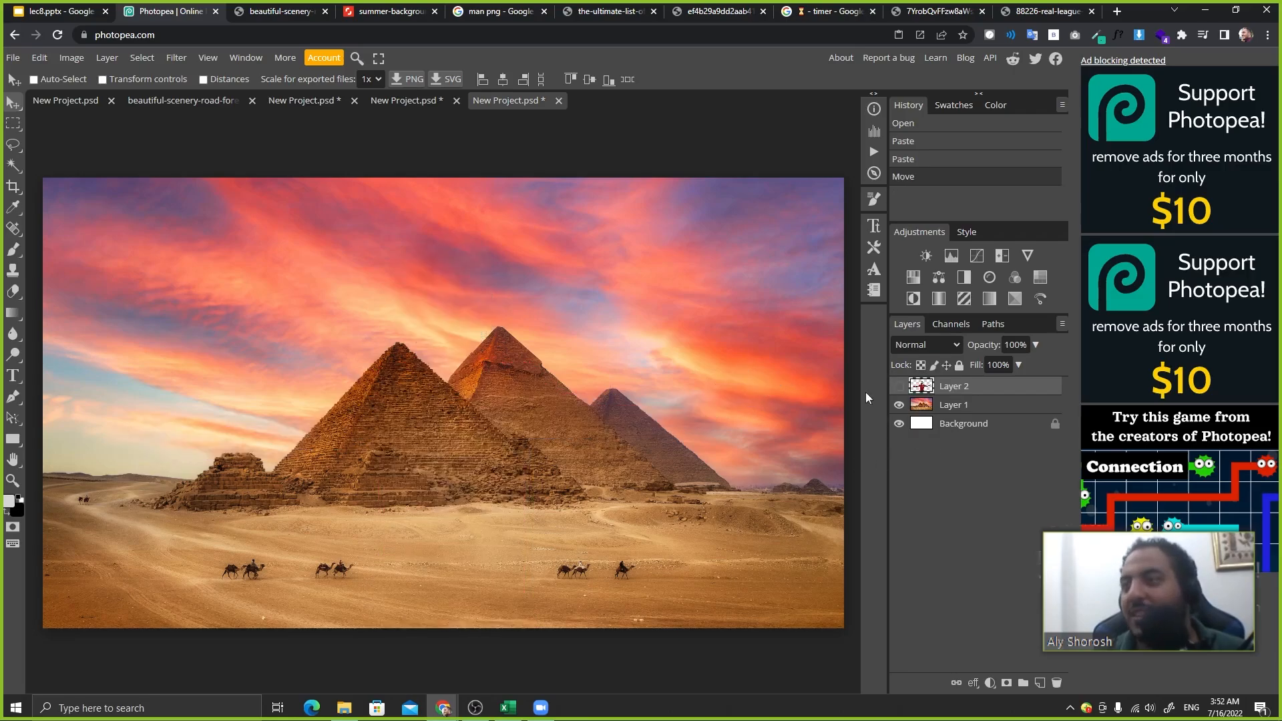
click(999, 407)
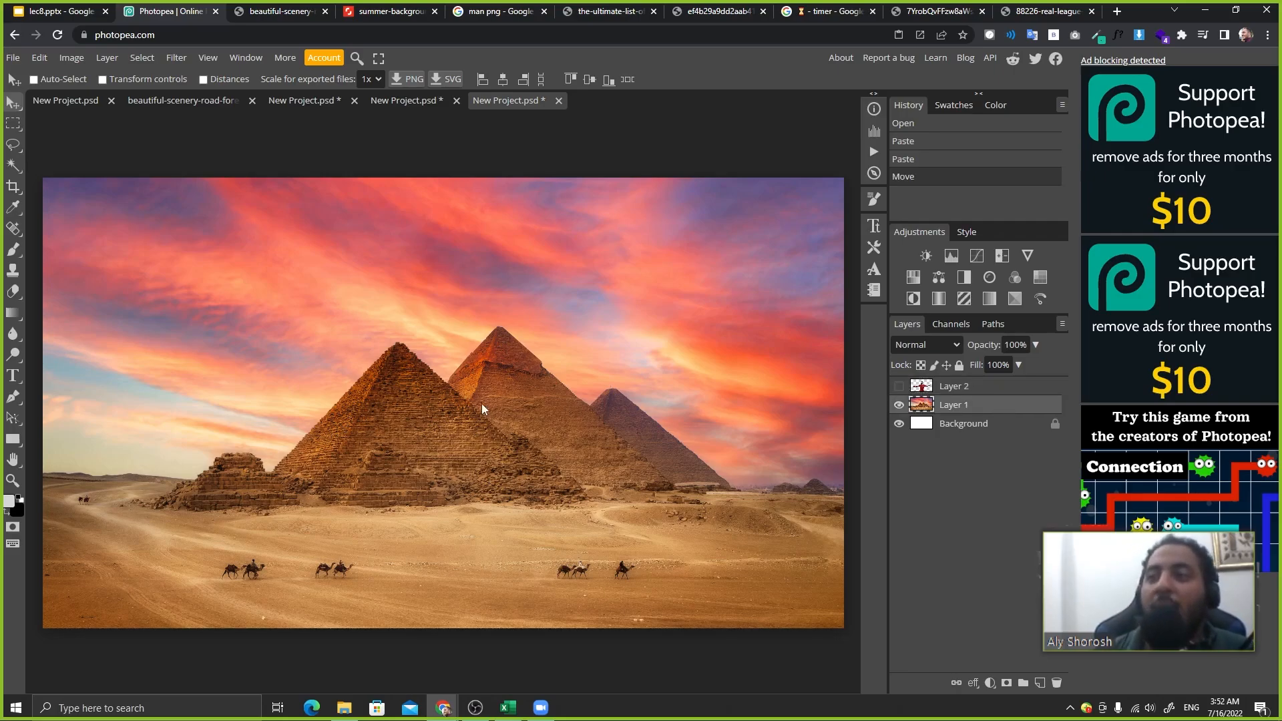
key(ctrl)
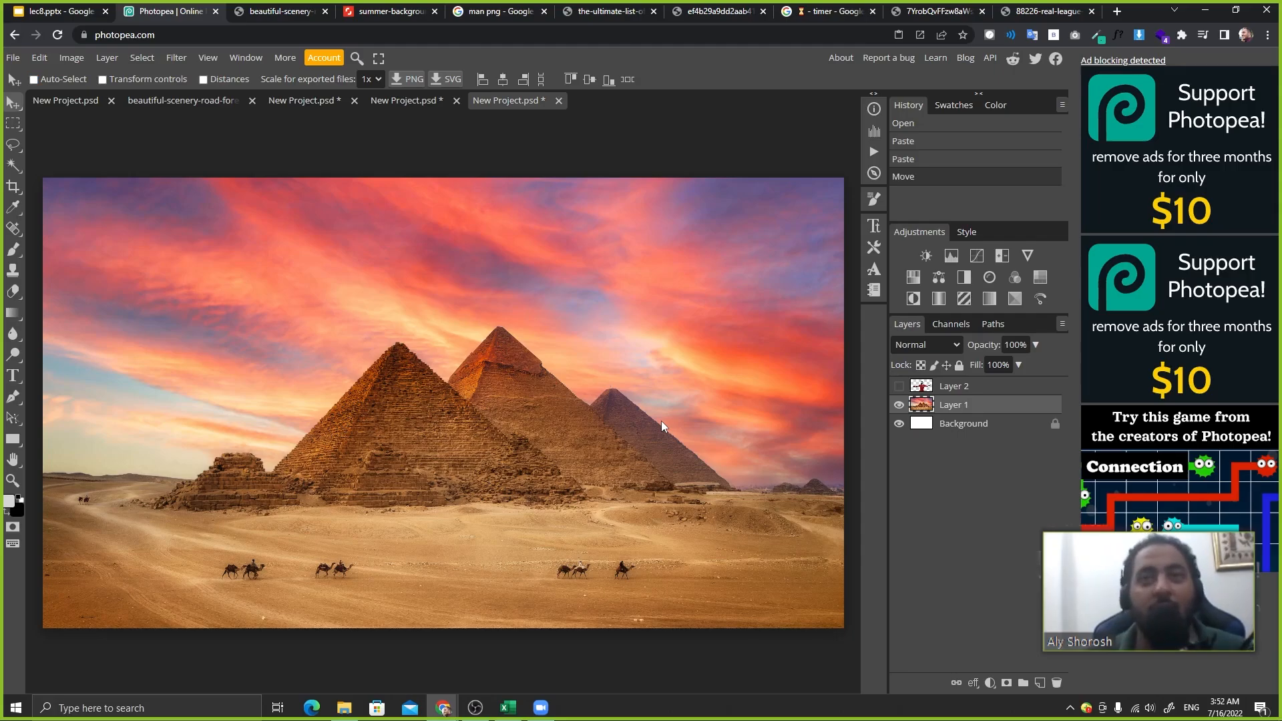
key(ctrl)
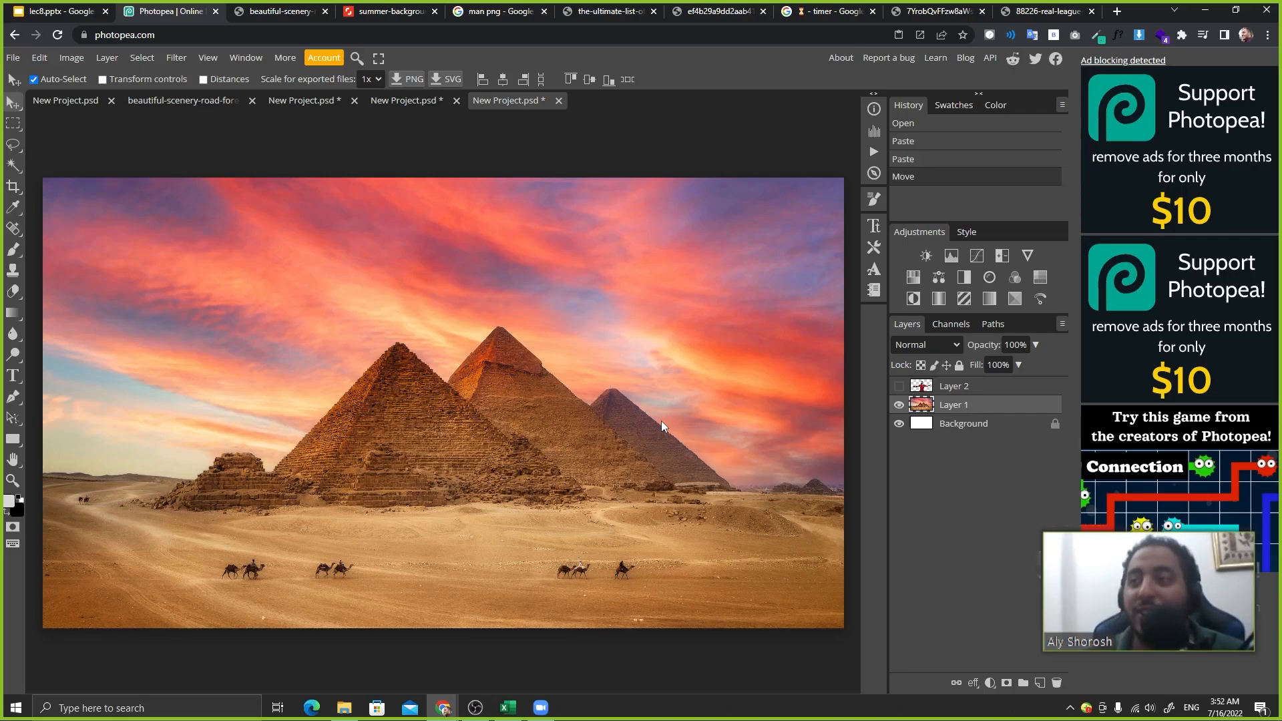
key(ctrl+j)
key(ctrl+j)
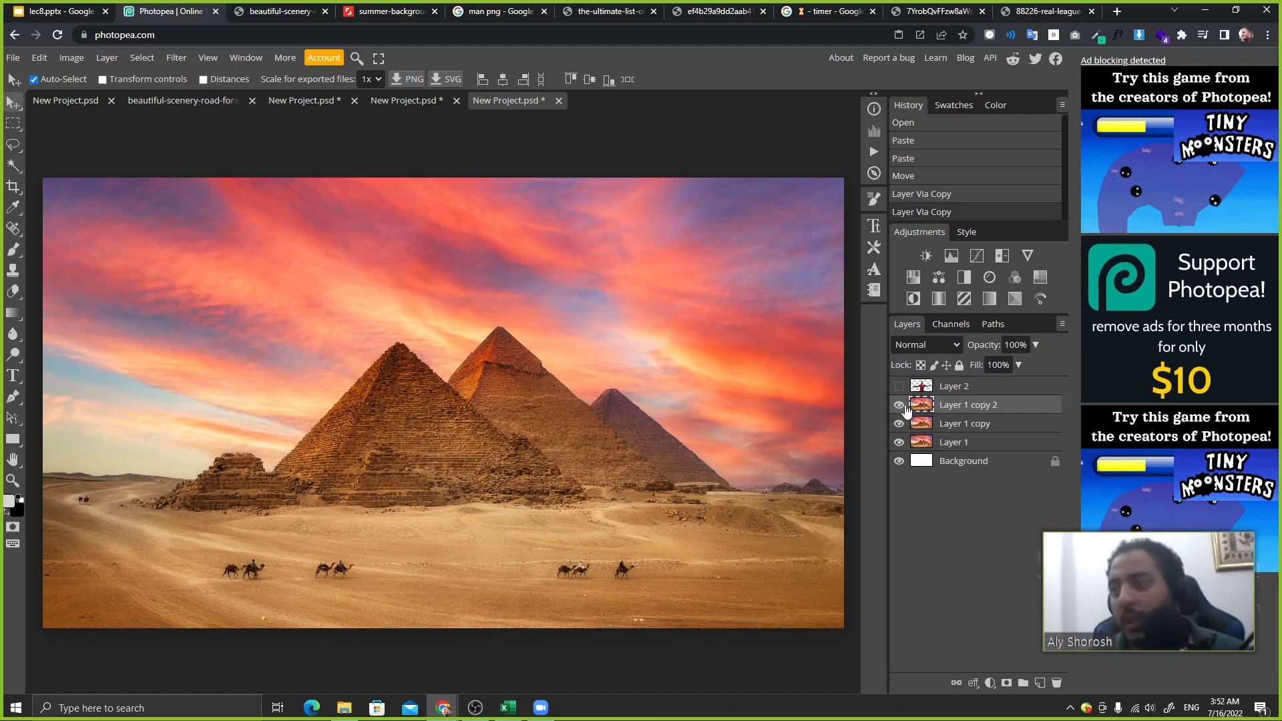
key(ctrl+j)
- Rename the original pyramids layer, Layer 1, as draft and hide it
double_click(953, 461)
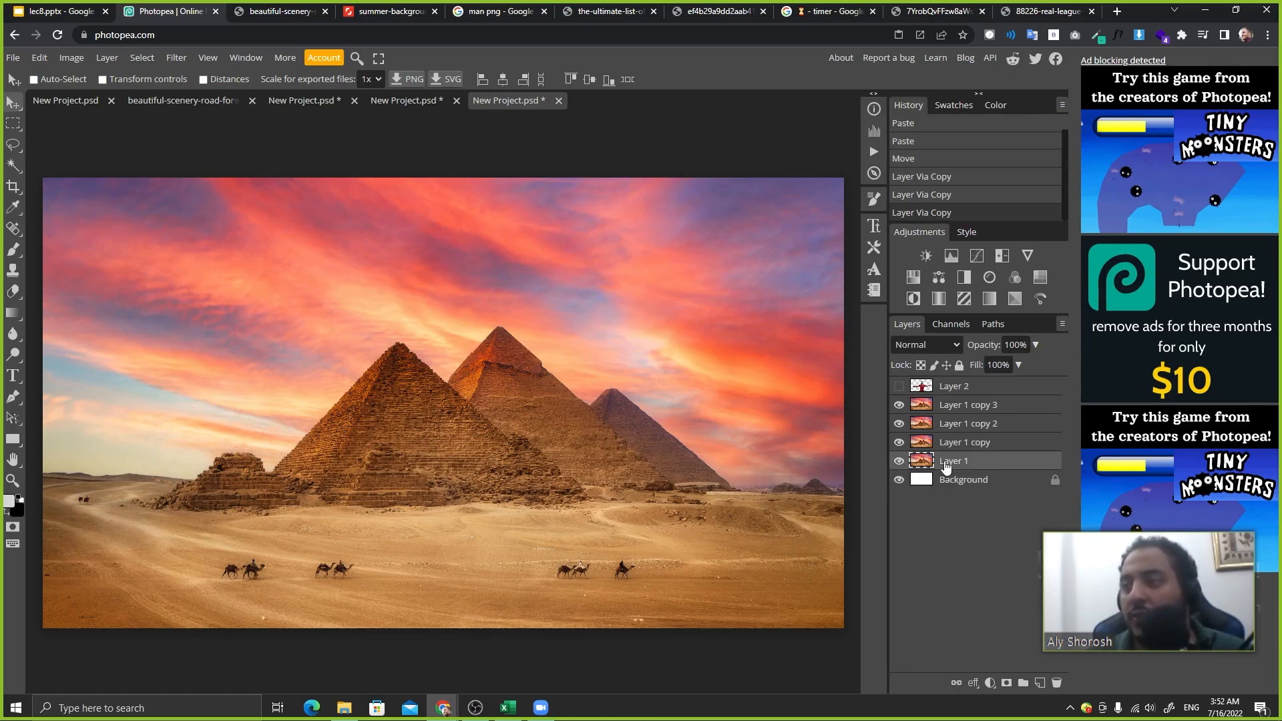
text(draft)
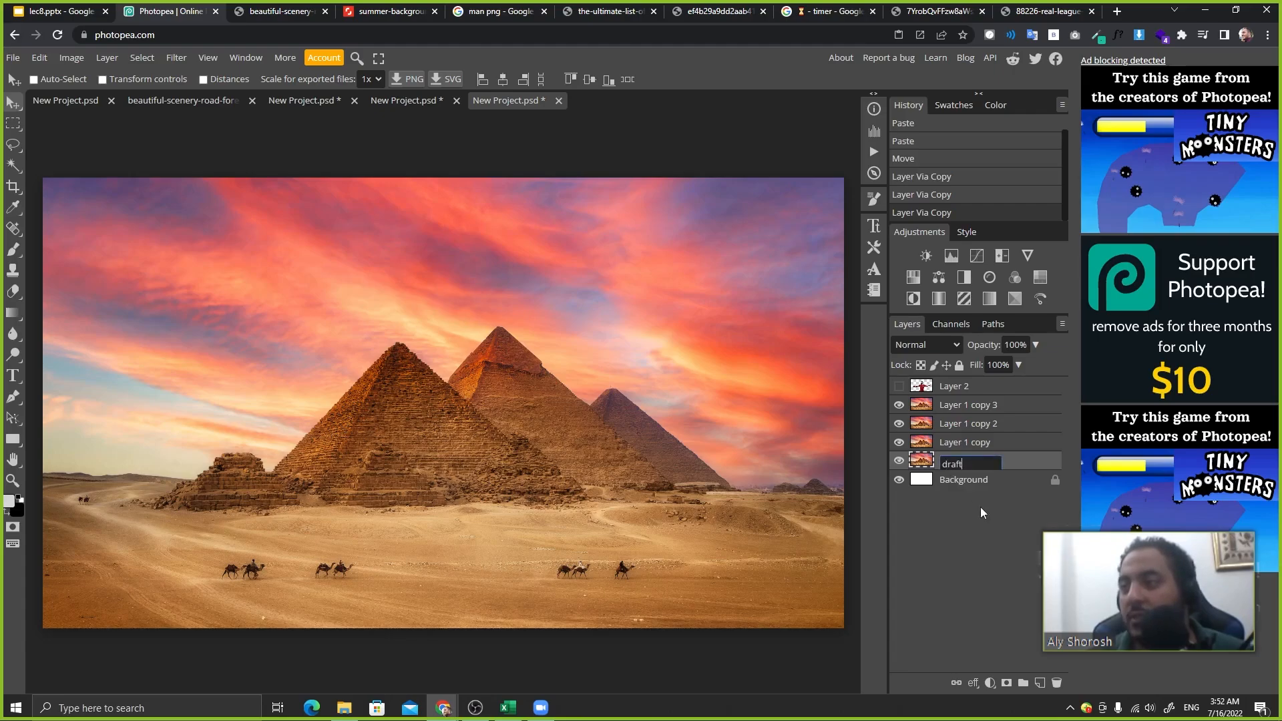
key(Return)
click(898, 460)
- Limit the blending channels of Layer 1 copy to R only and apply the layer style
click(993, 445)
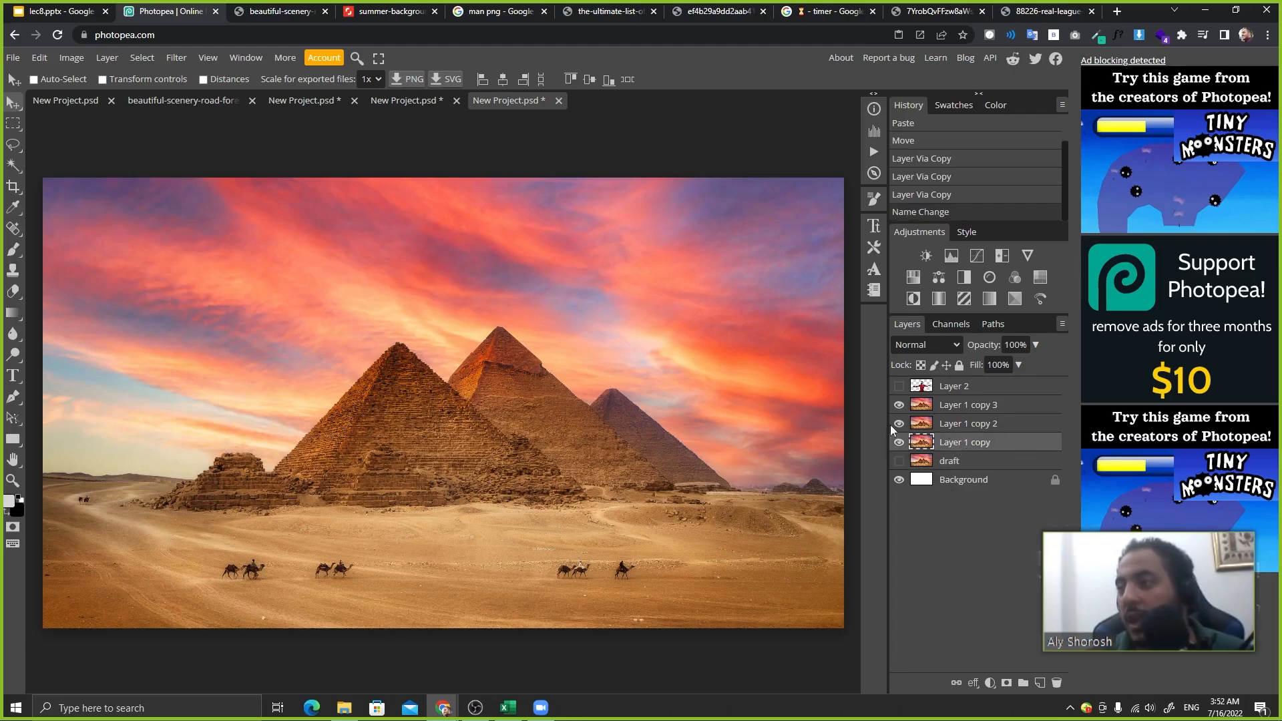
double_click(1019, 442)
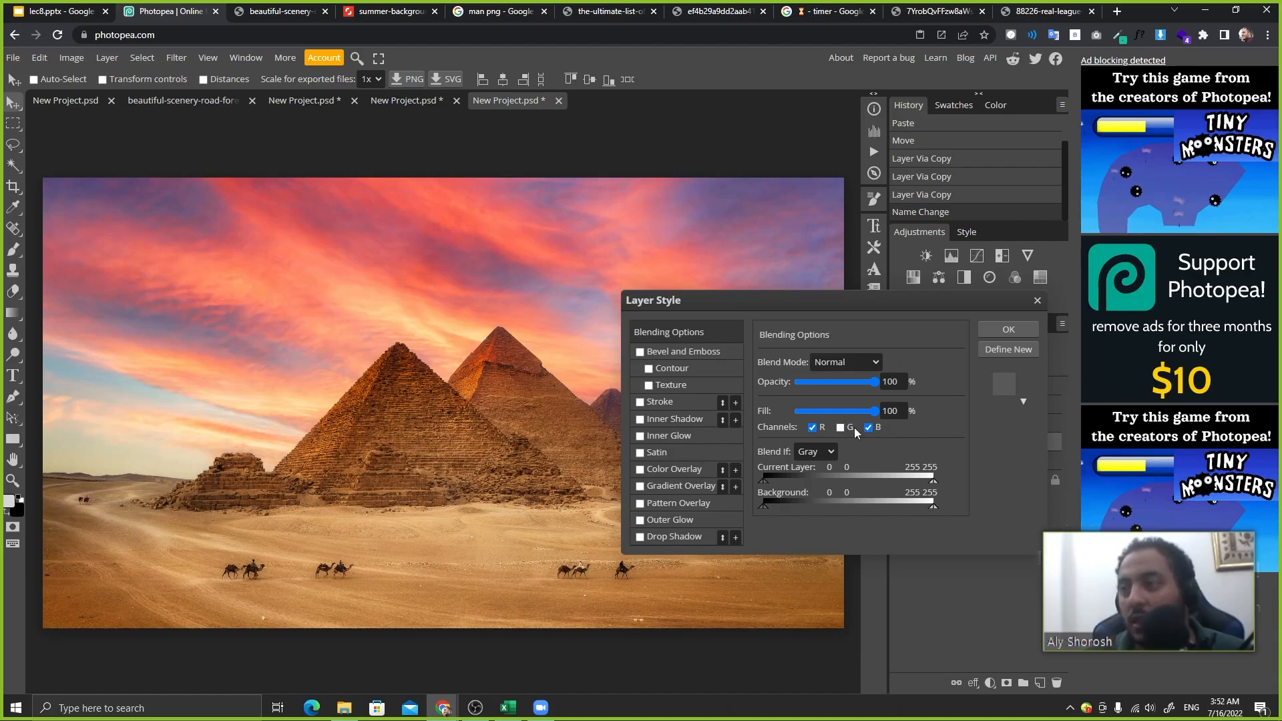
click(1008, 329)
- Limit the blending channels of Layer 1 copy 2 to G only and apply the layer style
double_click(1005, 425)
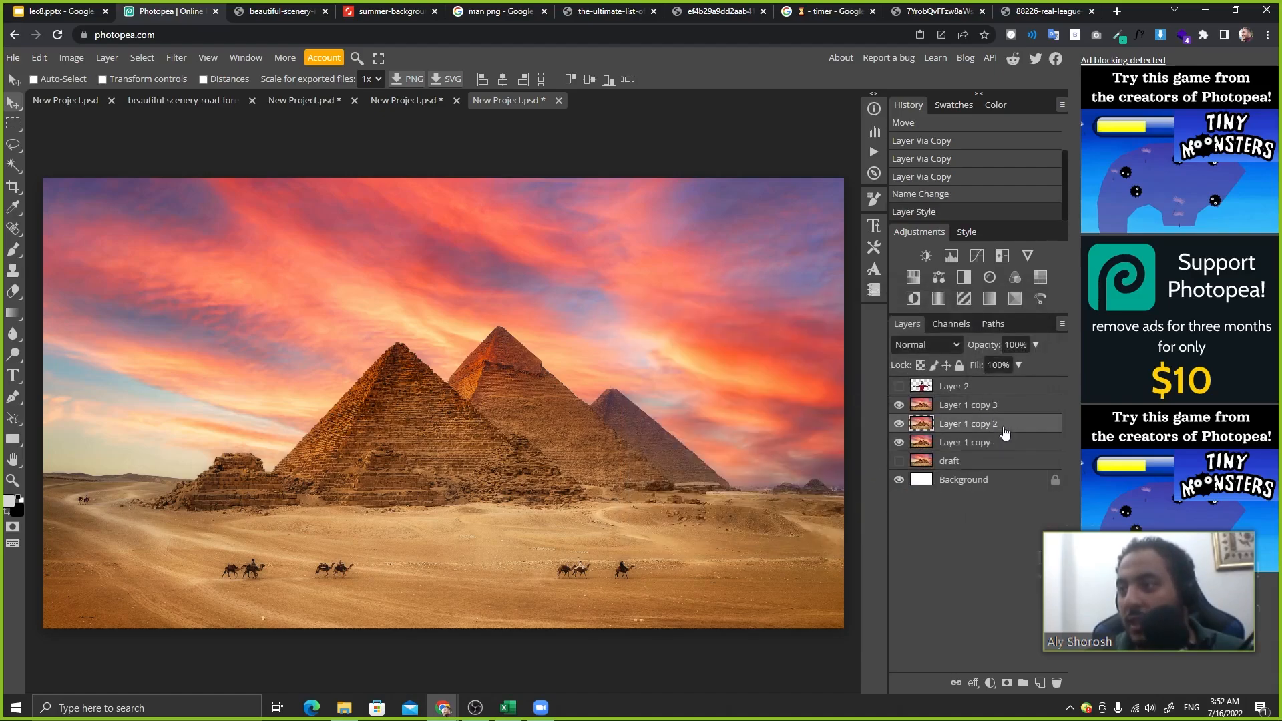
click(811, 429)
click(867, 428)
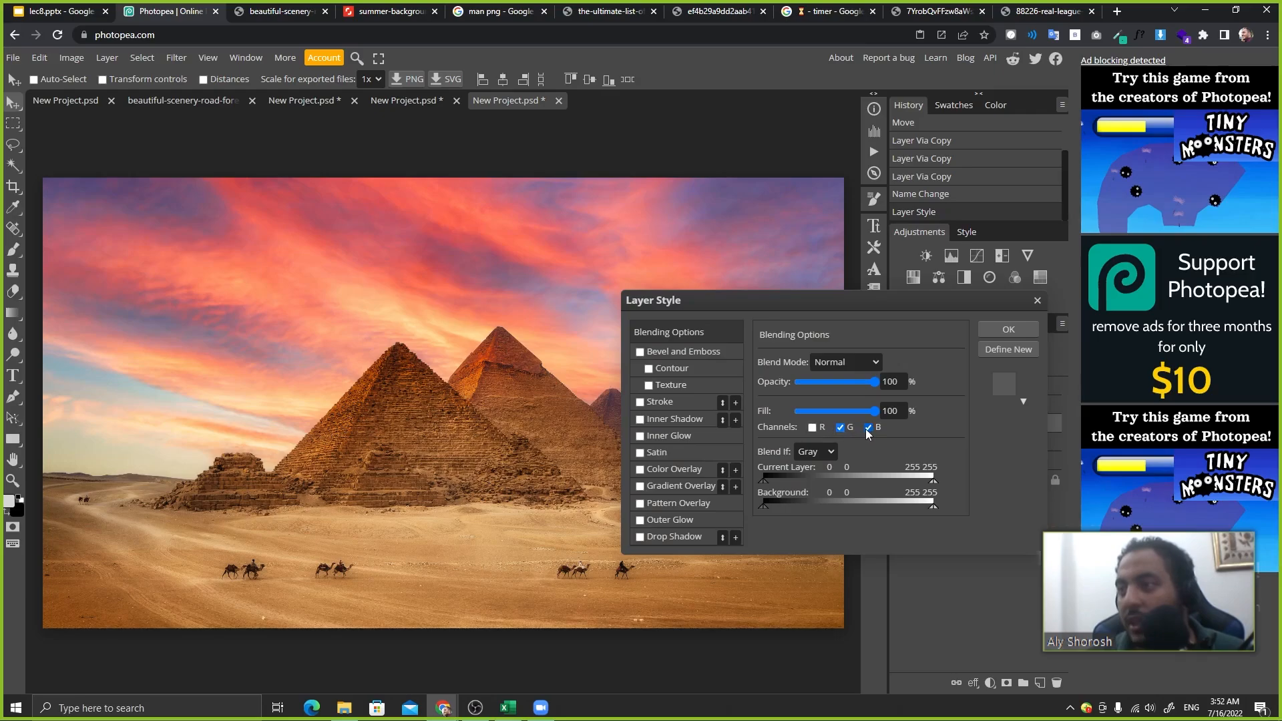
click(1009, 329)
- Check the channel separation by hiding Layer 1 copy 3 and Layer 1 copy 2 in turn, then show both again
click(1004, 406)
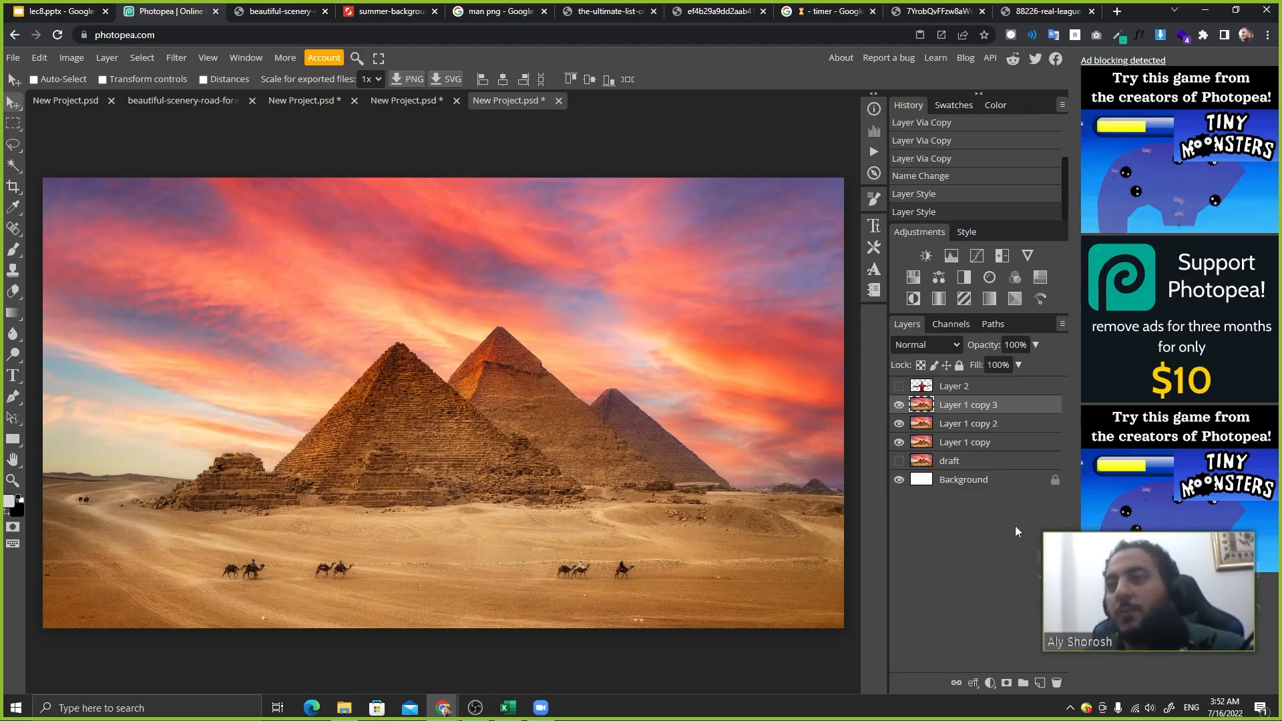
click(899, 405)
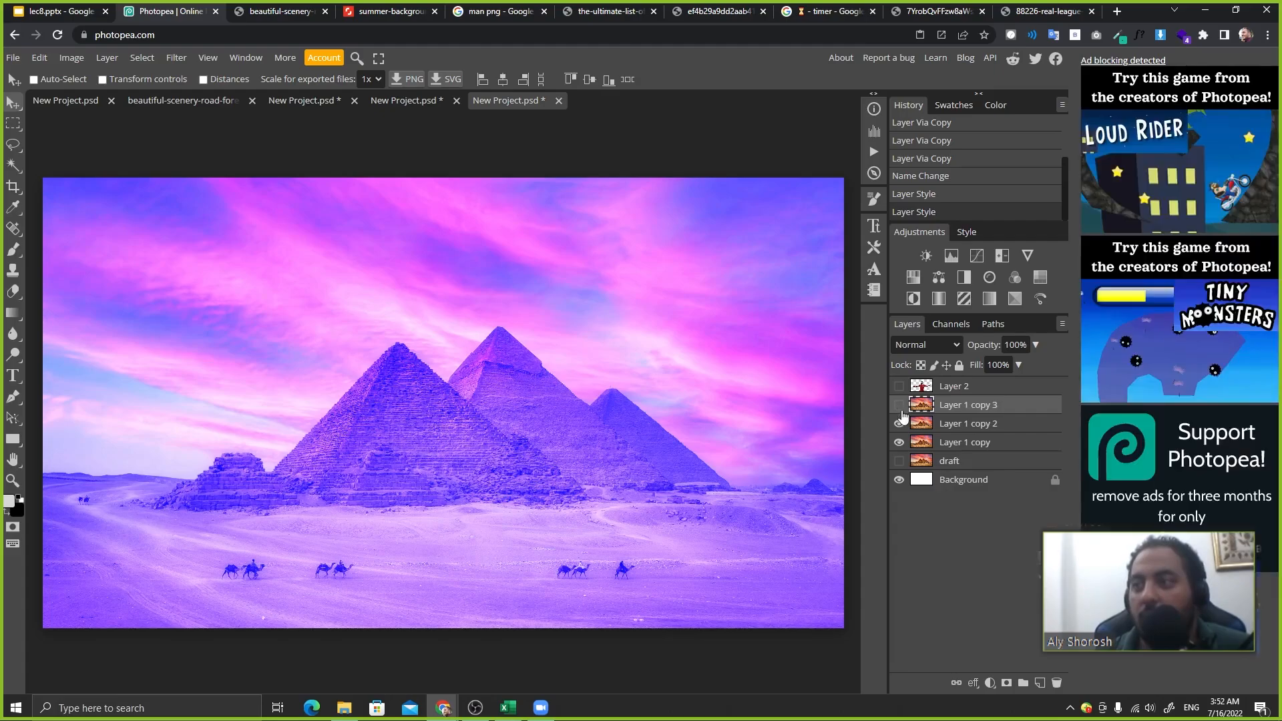
click(899, 424)
click(899, 424)
click(899, 405)
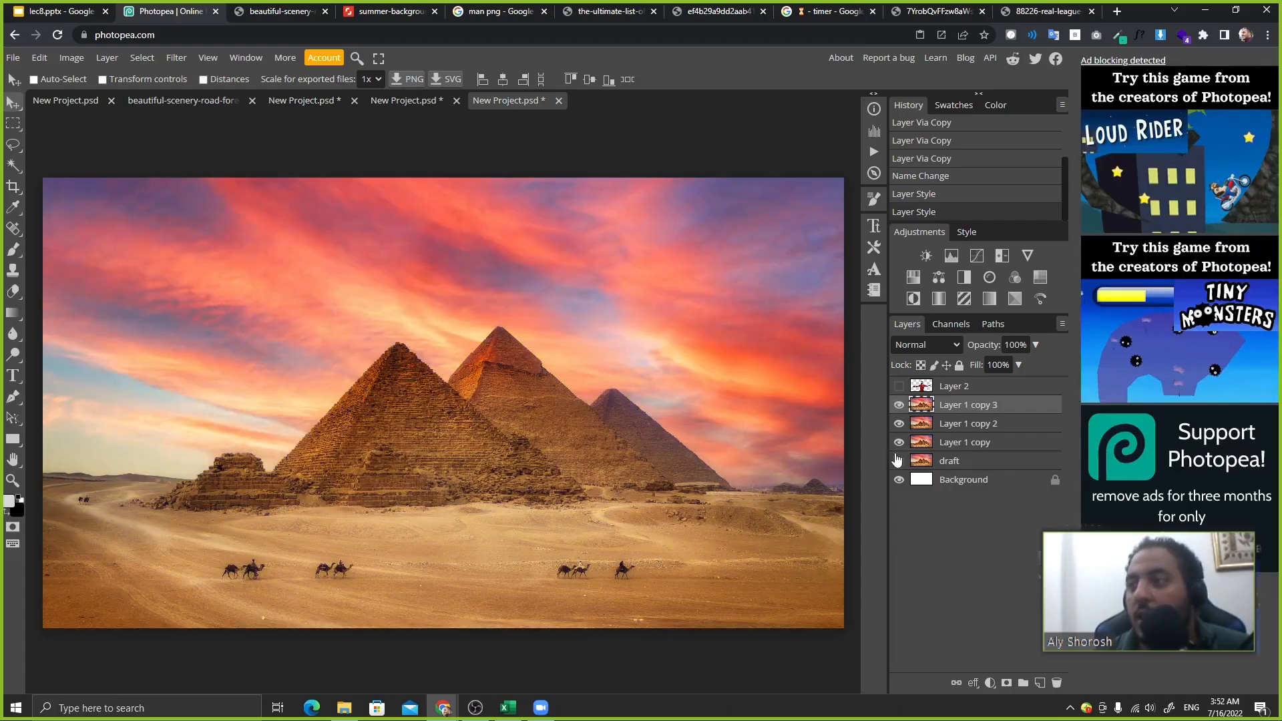
- Limit the blending channels of Layer 1 copy 3 to B only and apply the layer style
double_click(1028, 407)
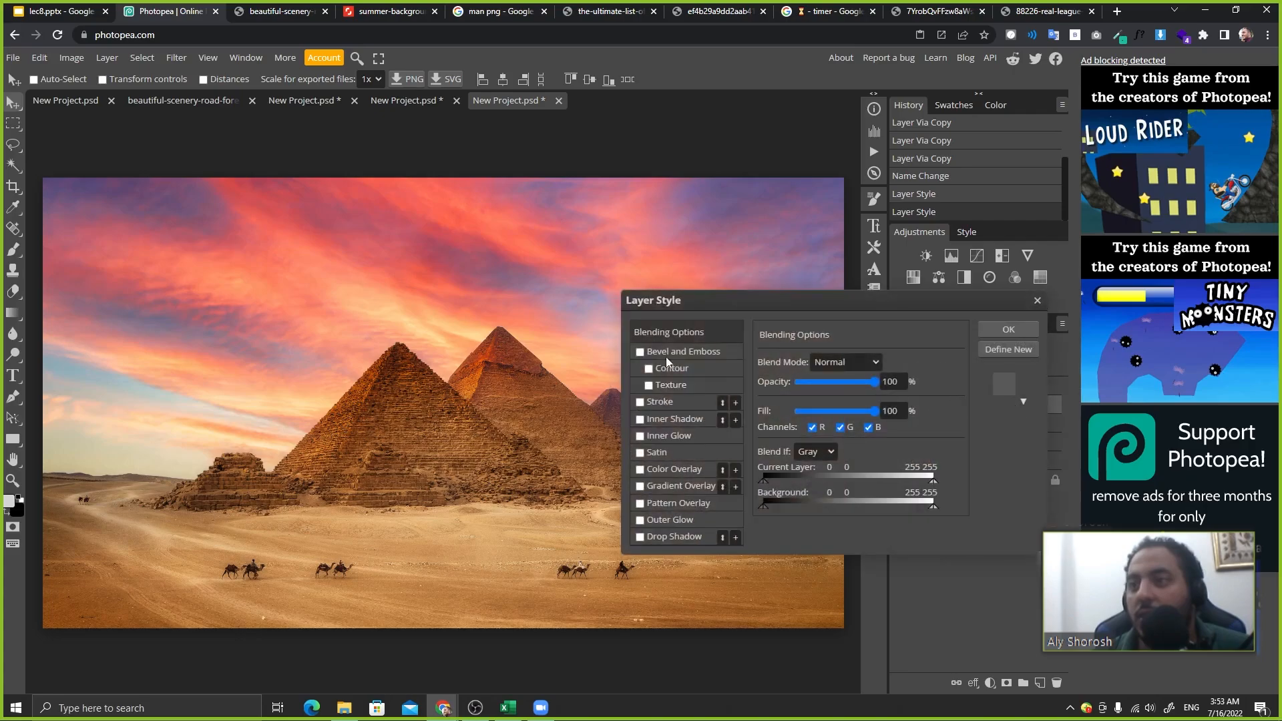
click(823, 429)
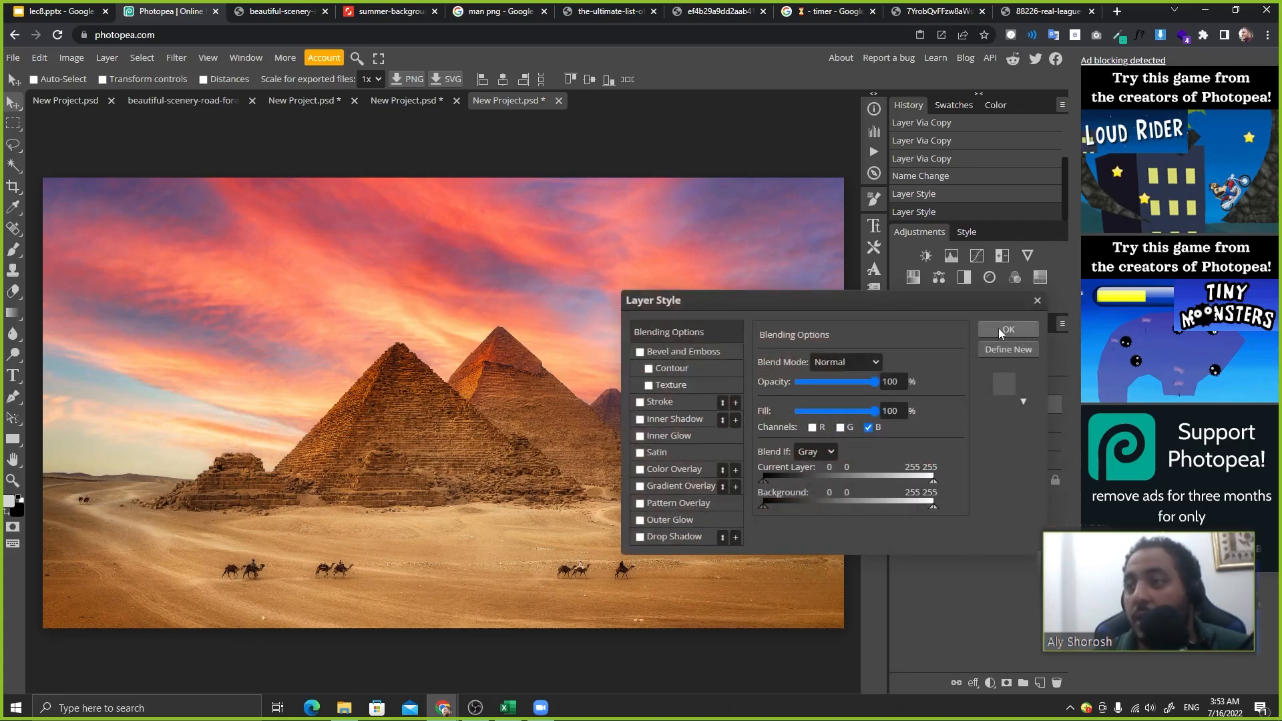
click(1001, 328)
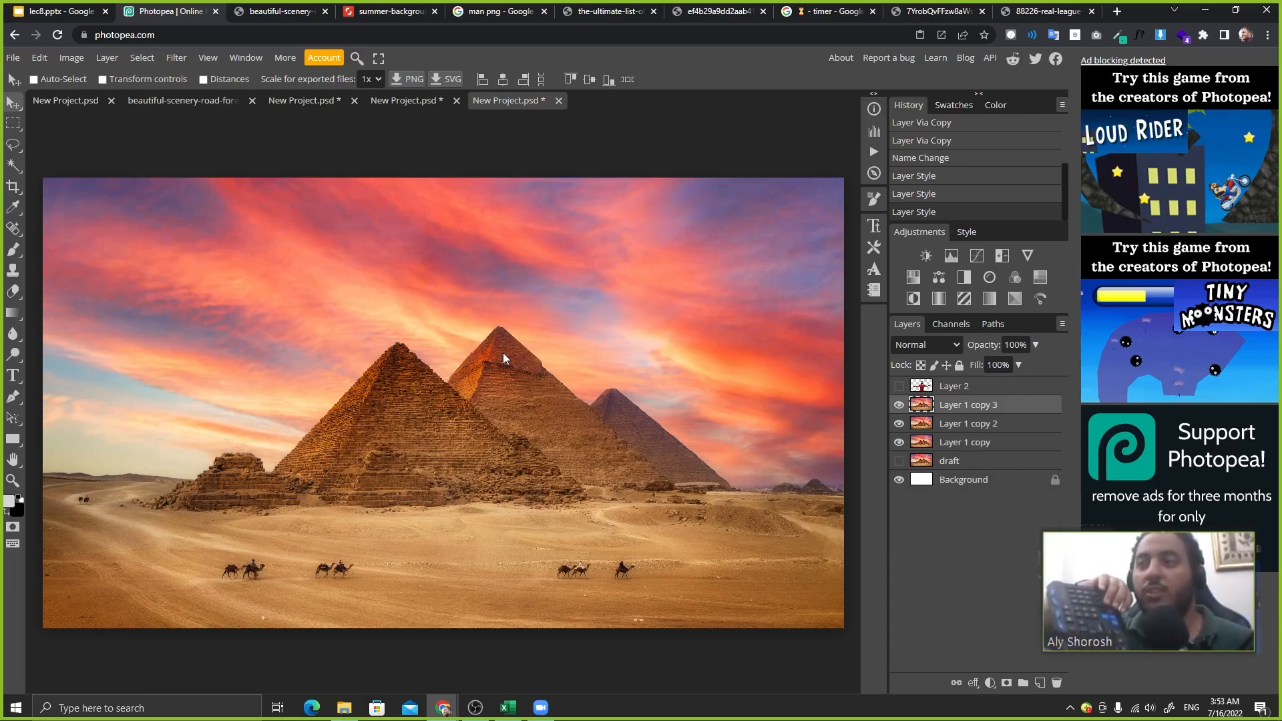
- Nudge Layer 1 copy 3 to the right and Layer 1 copy 2 slightly sideways to offset the blue and green channels
key(Right)
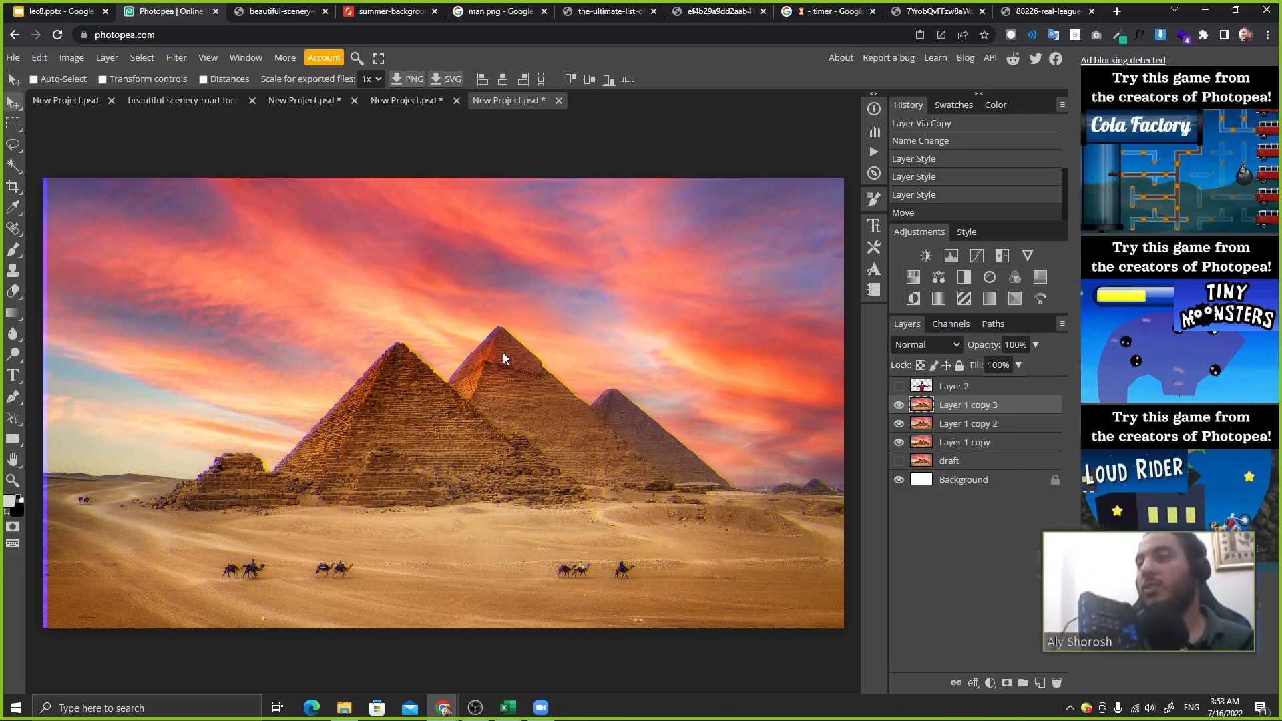
click(998, 426)
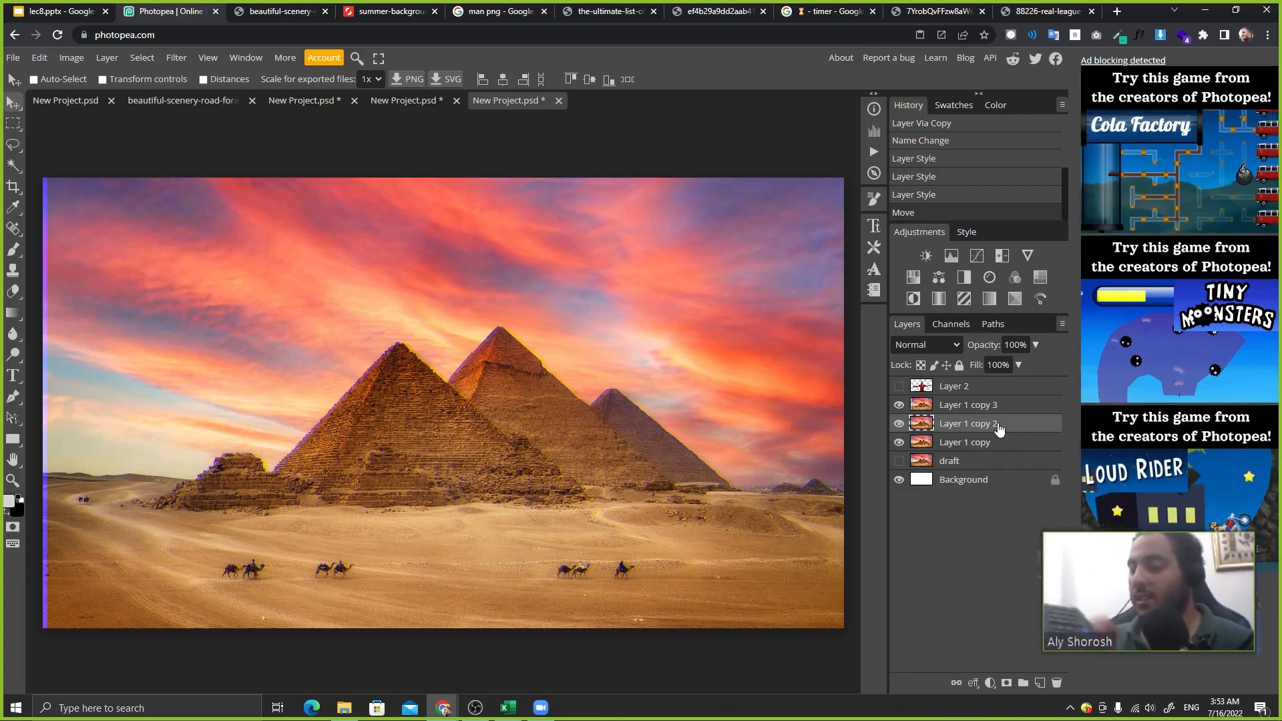
key(Left)
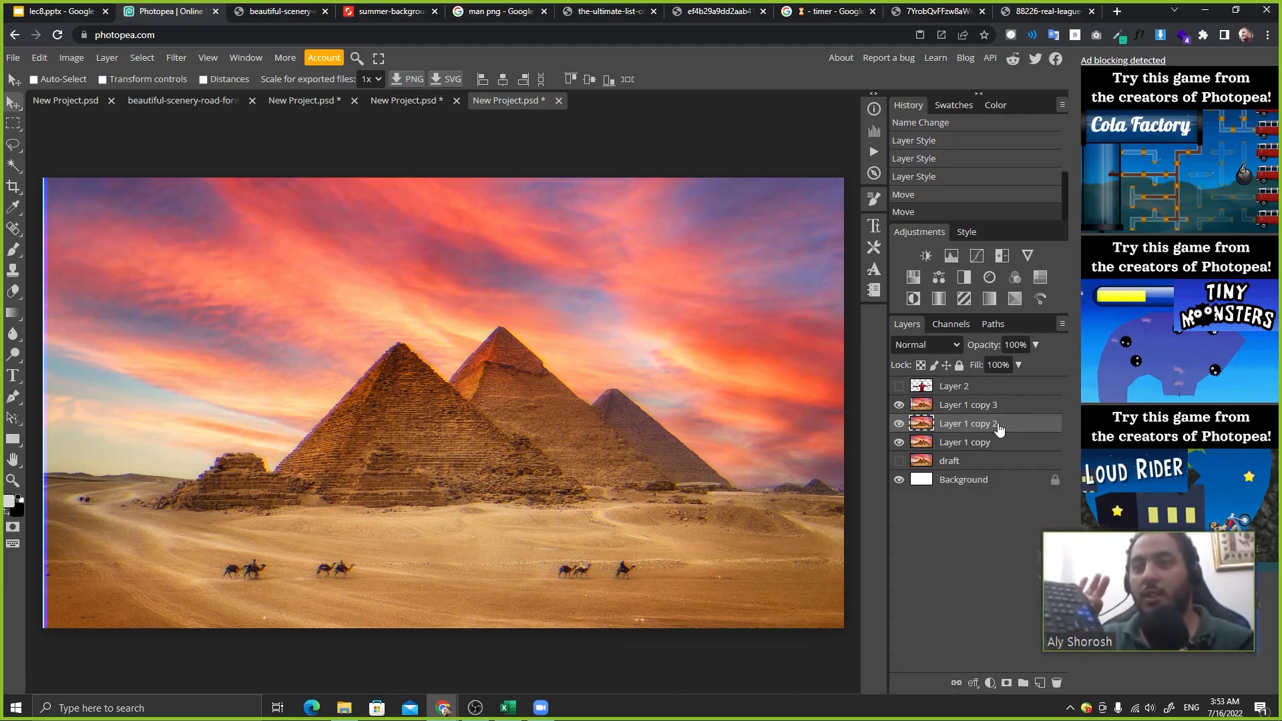
- Nudge Layer 1 copy 2 and Layer 1 copy to the left to offset the green and red channels
key(Left)
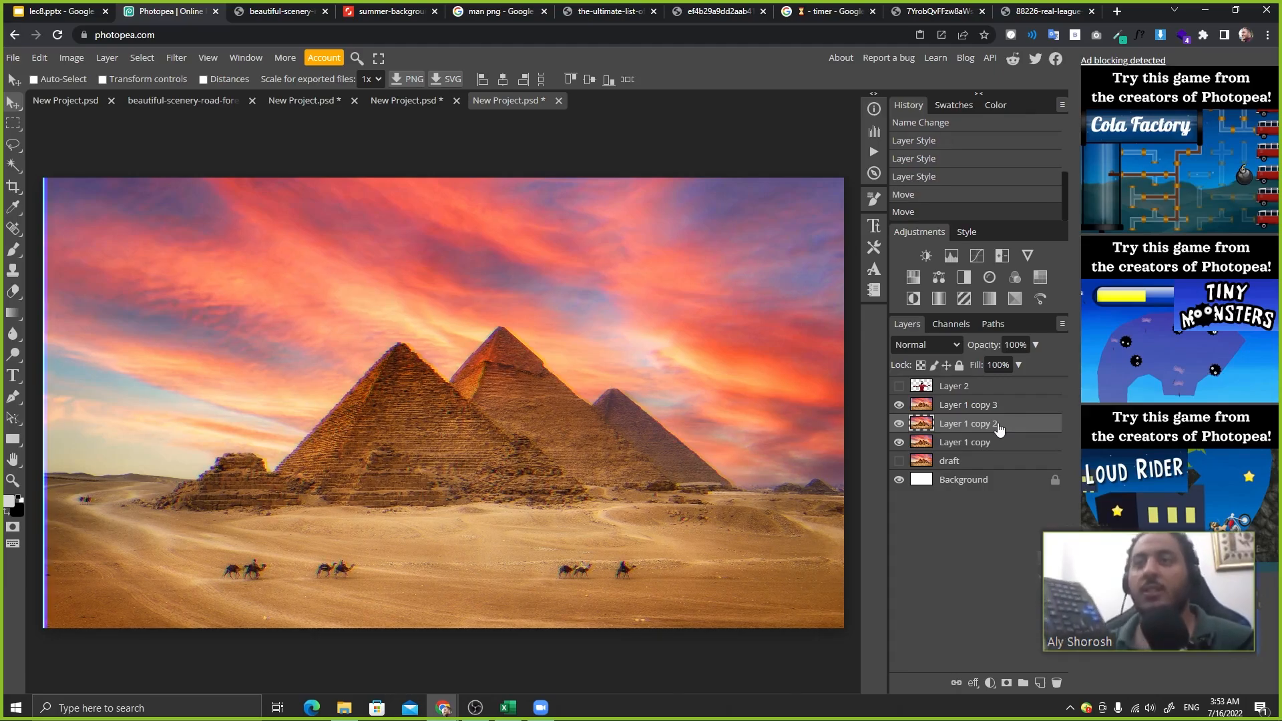
click(1015, 442)
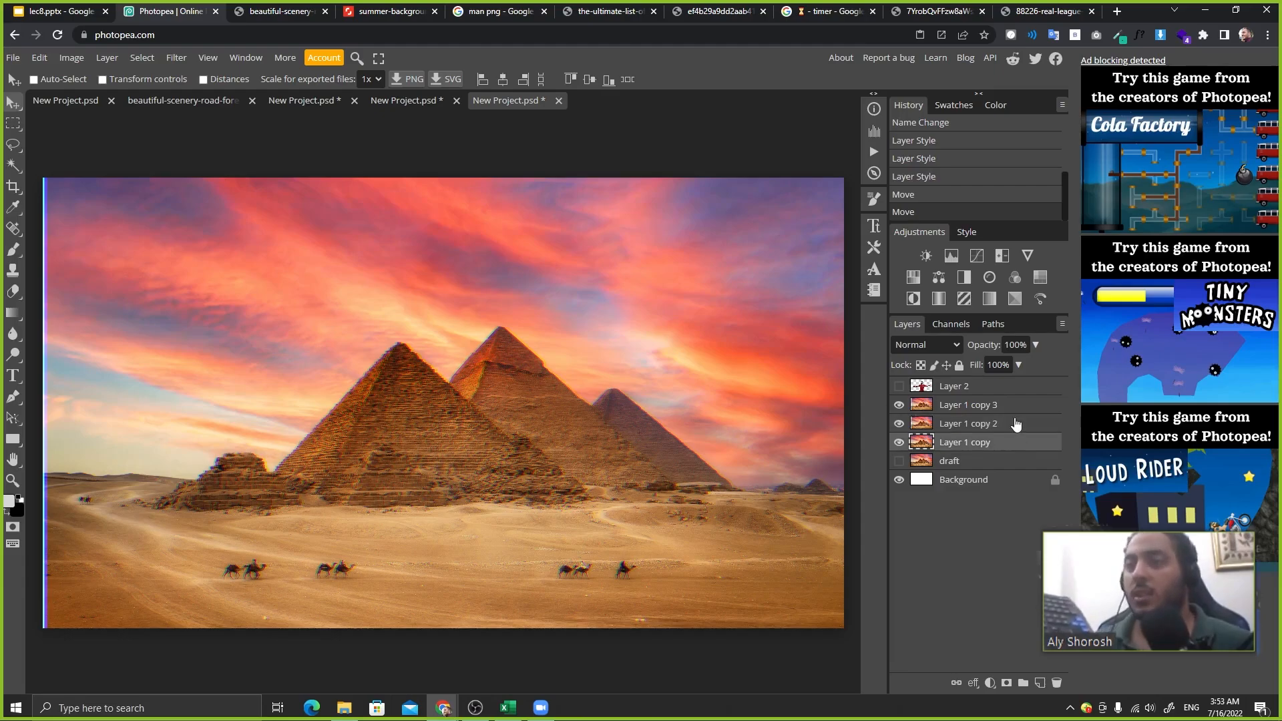
key(Left)
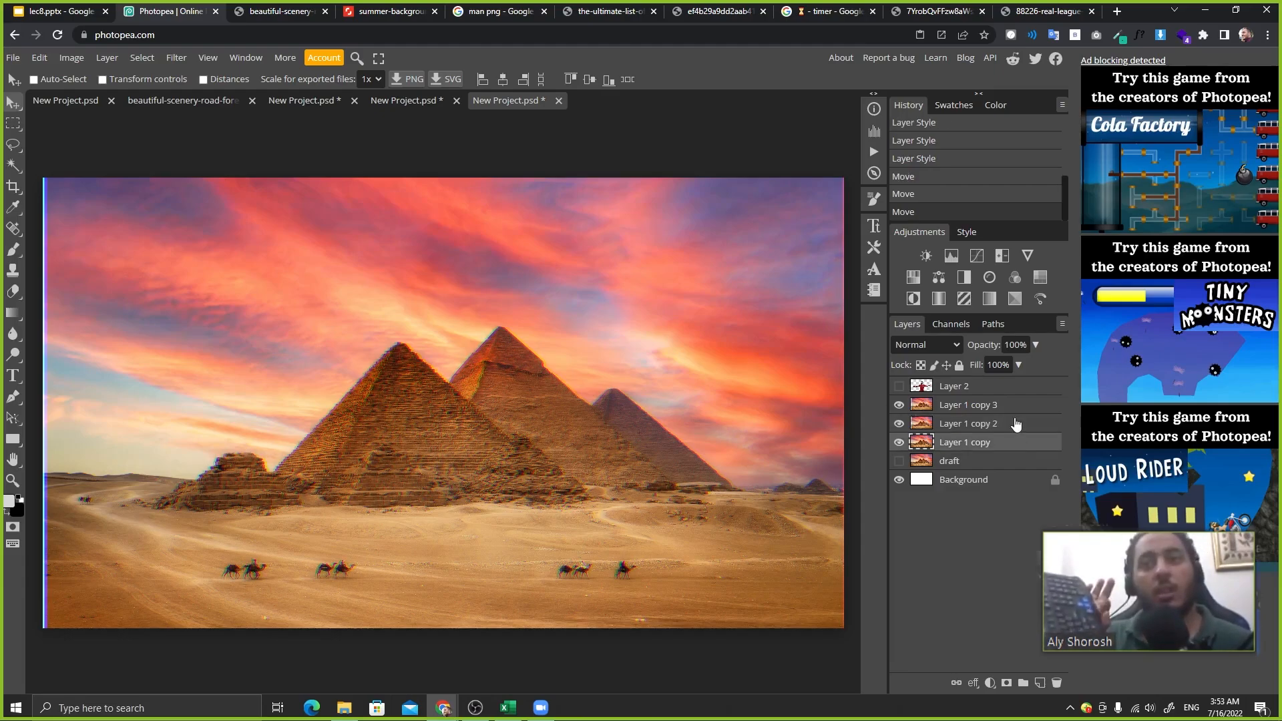
key(Left)
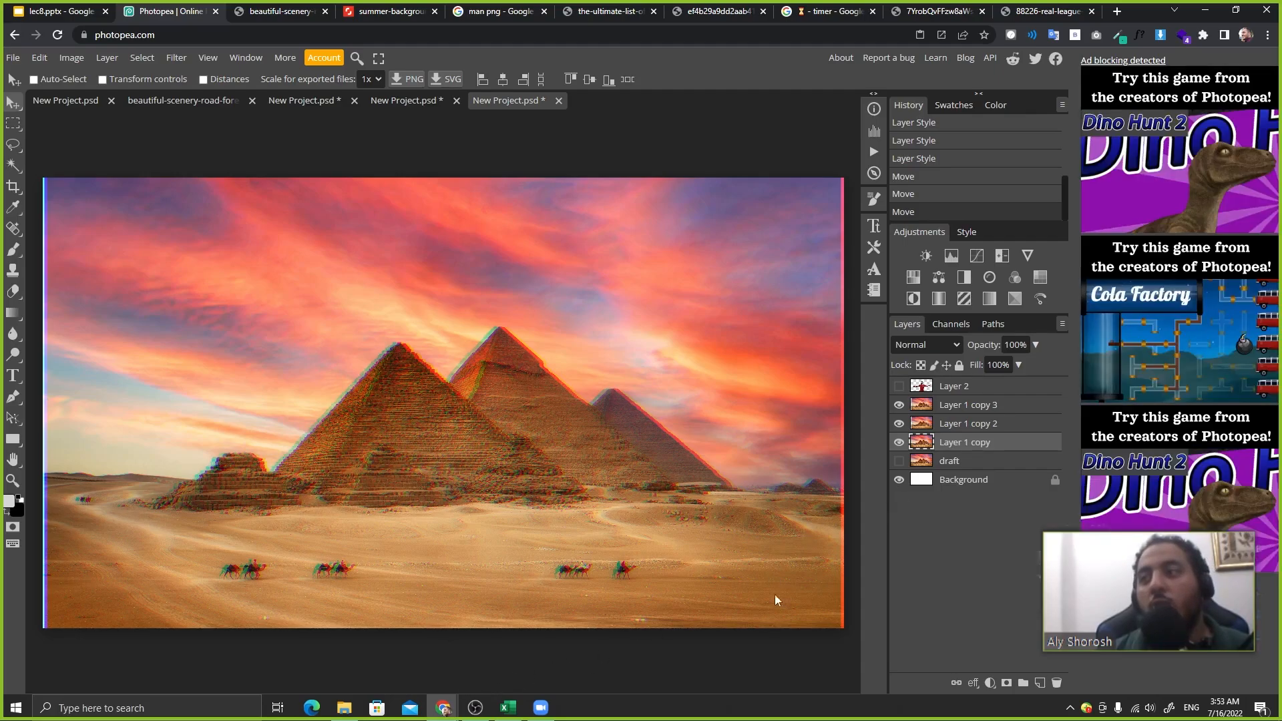
- Select Layer 1 copy 3, Layer 1 copy 2 and Layer 1 copy together
click(1025, 409)
ctrl+click(1023, 443)
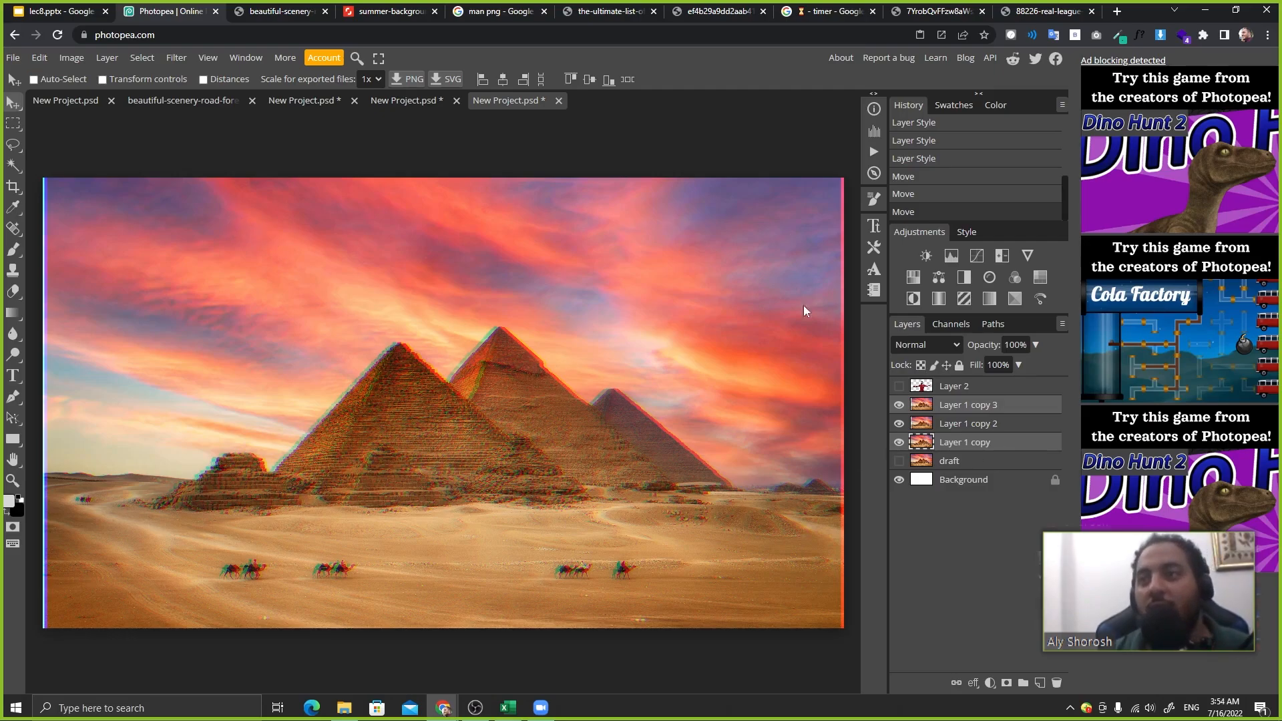
ctrl+click(1021, 425)
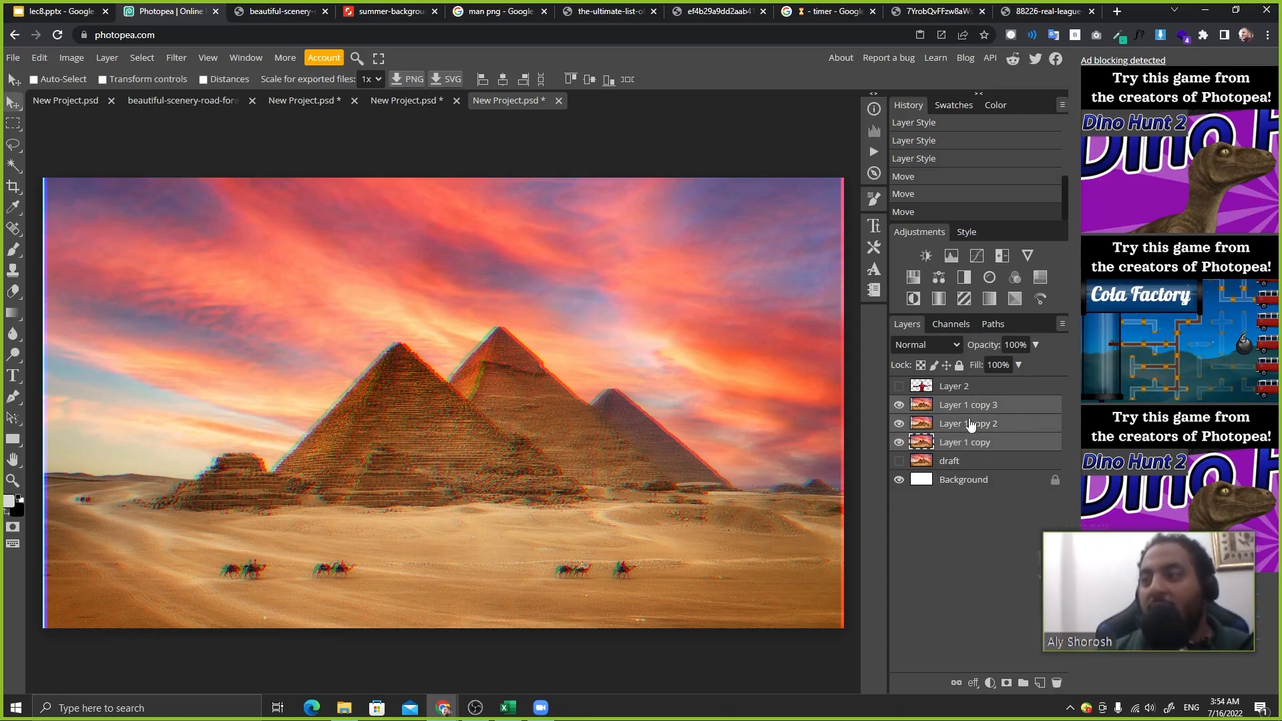
- Try merging the three selected channel layers, undo the merge, and try converting them to a smart object instead
right_click(1015, 422)
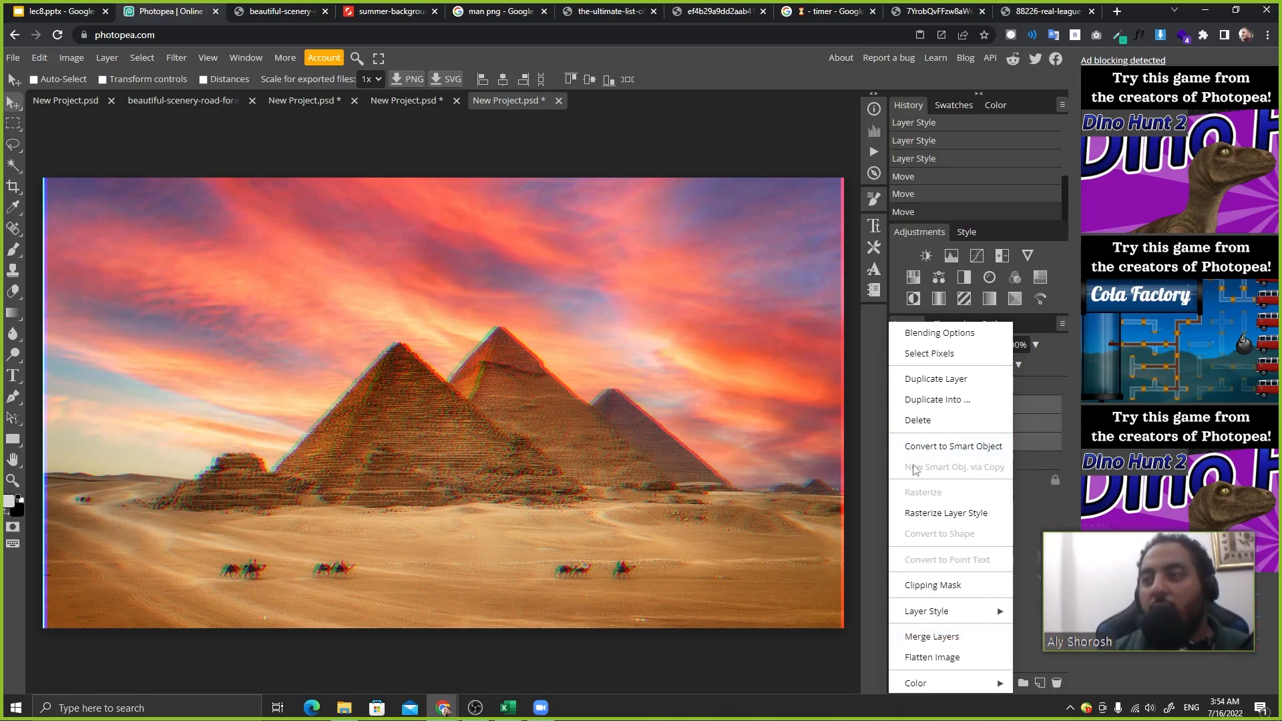
click(962, 632)
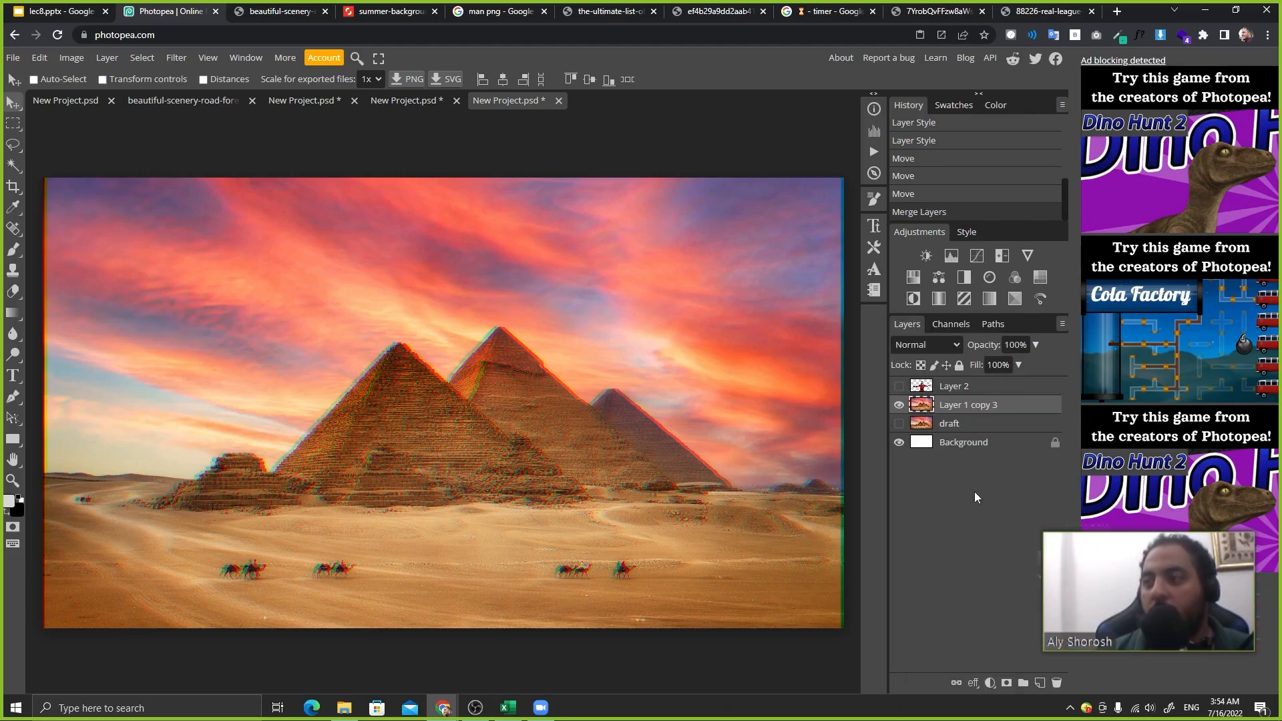
key(ctrl+z)
right_click(1022, 430)
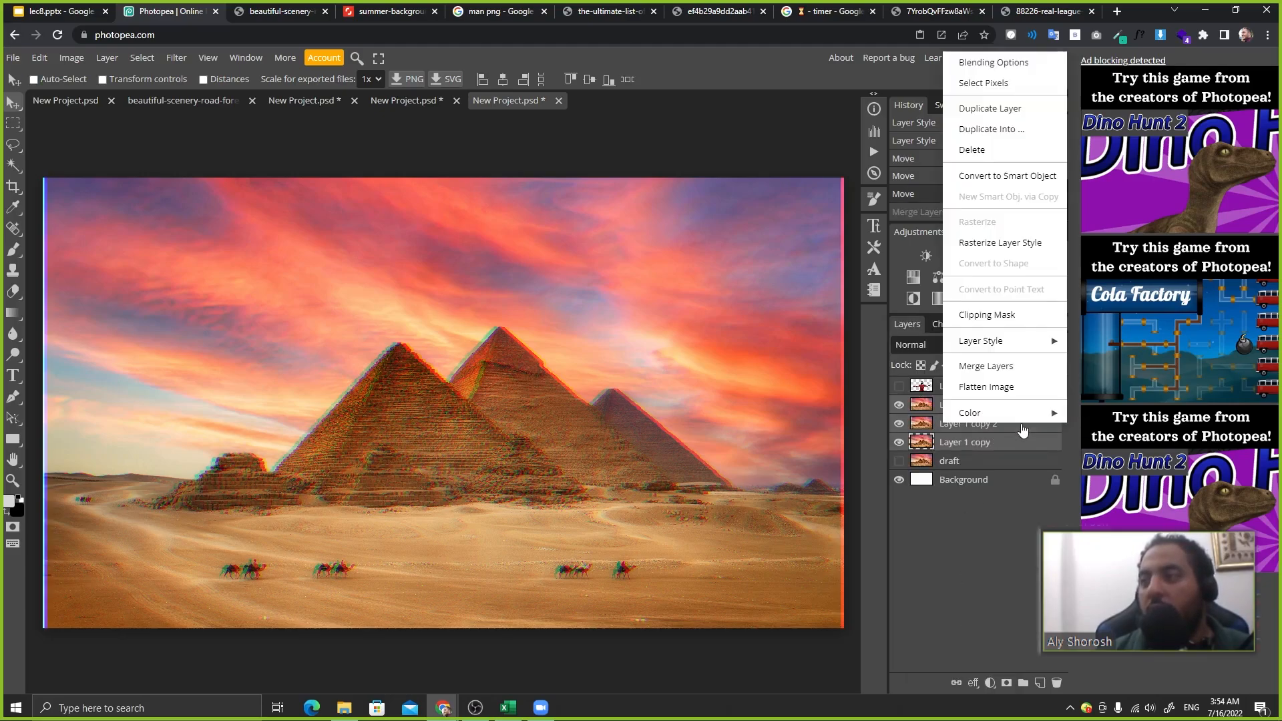
click(1036, 182)
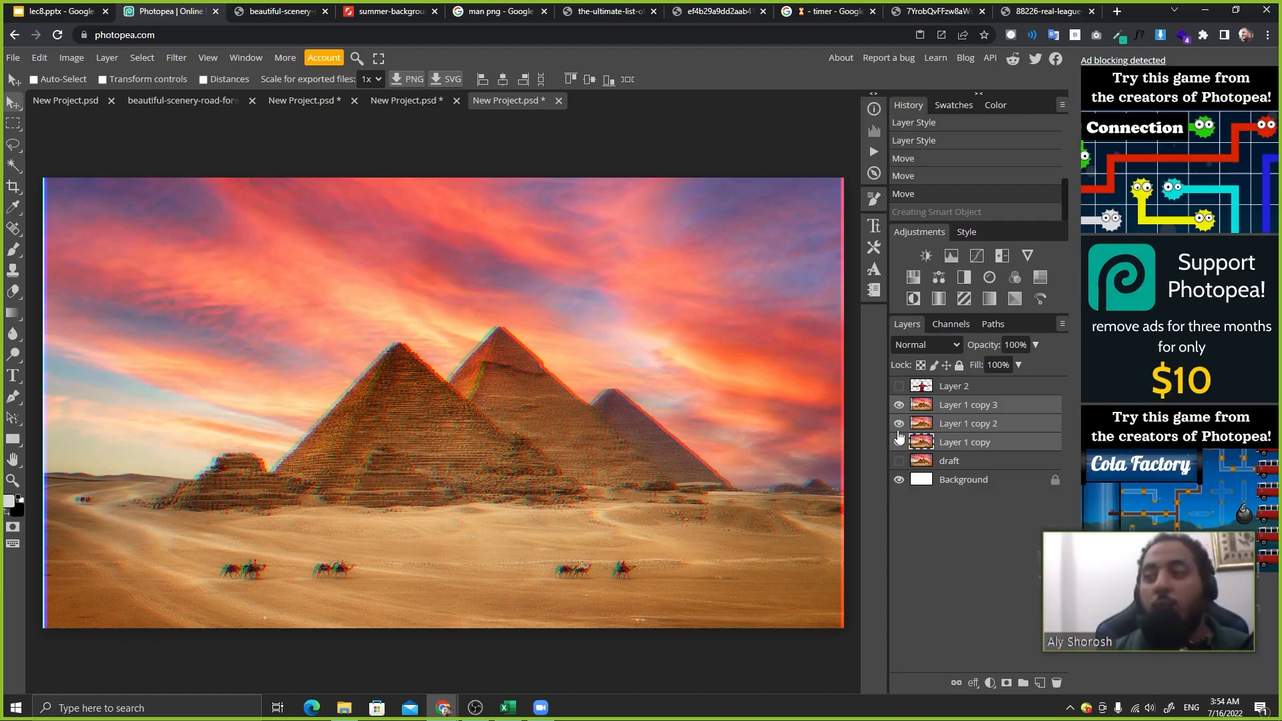
- Merge the three selected channel layers into a single layer
right_click(1045, 452)
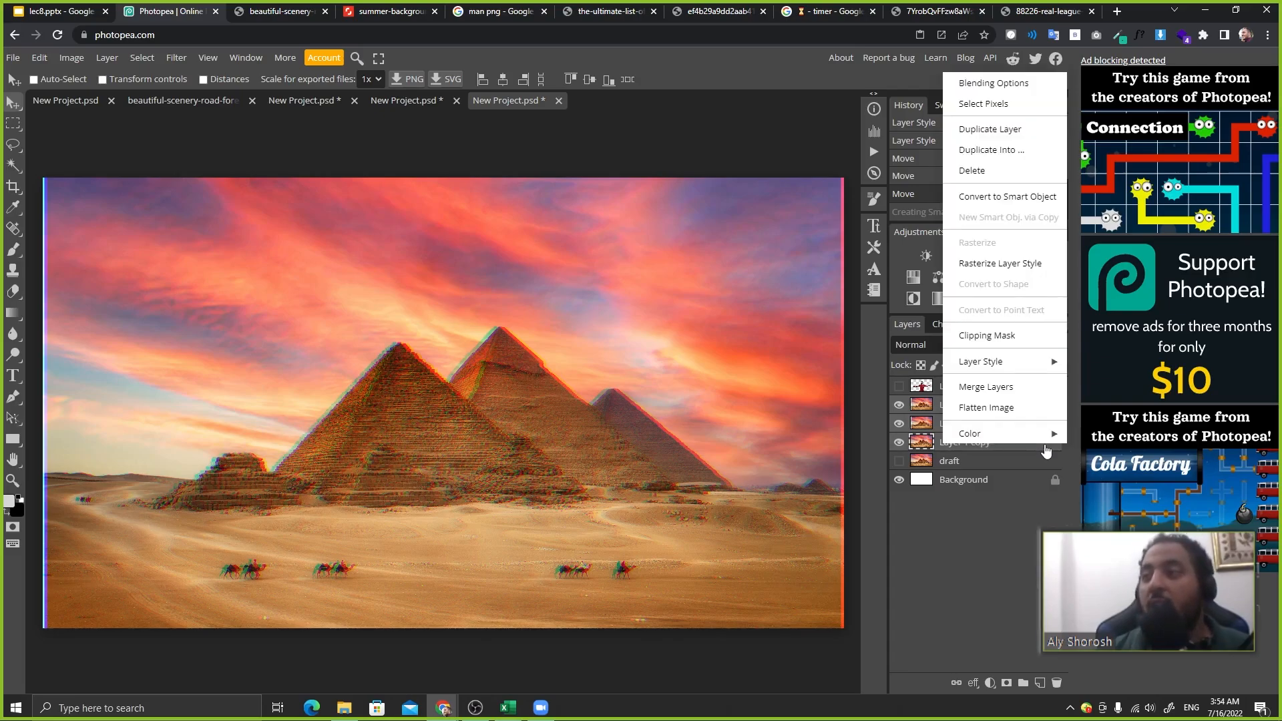
click(1028, 387)
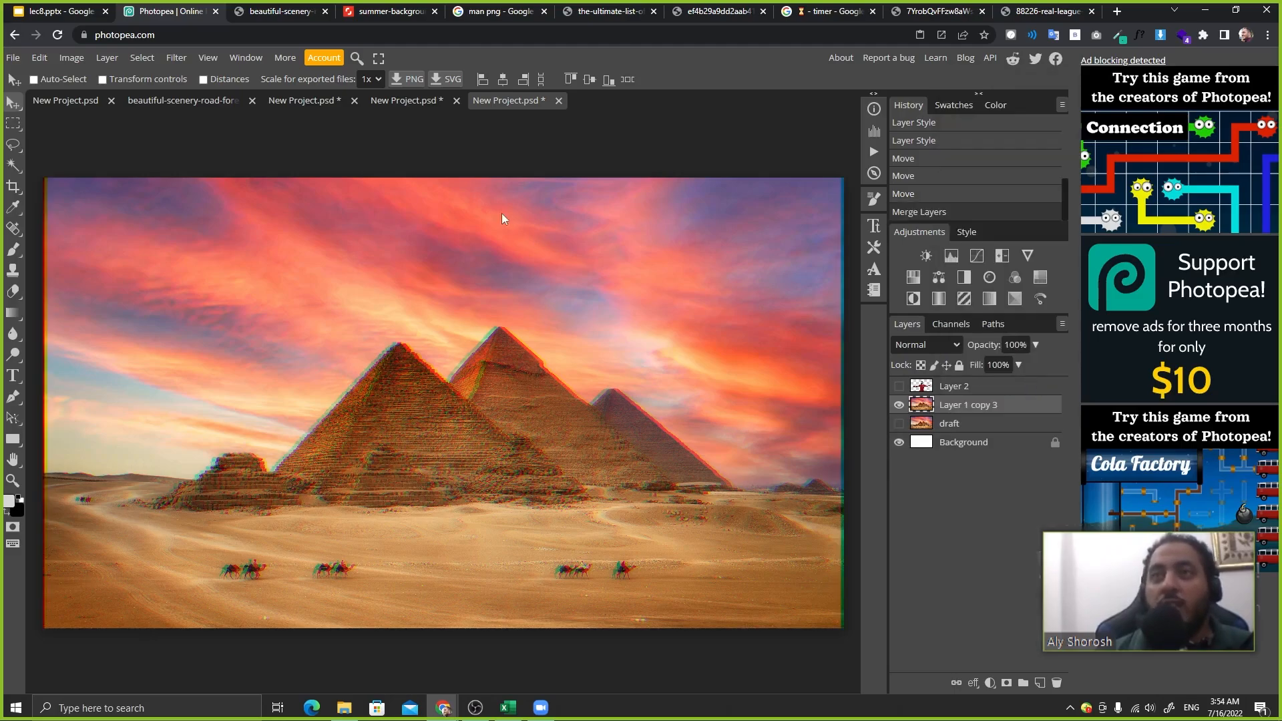
- Try a 7.2 px Gaussian Blur directly on the merged layer, compare it by undoing and redoing, and leave it undone
click(177, 58)
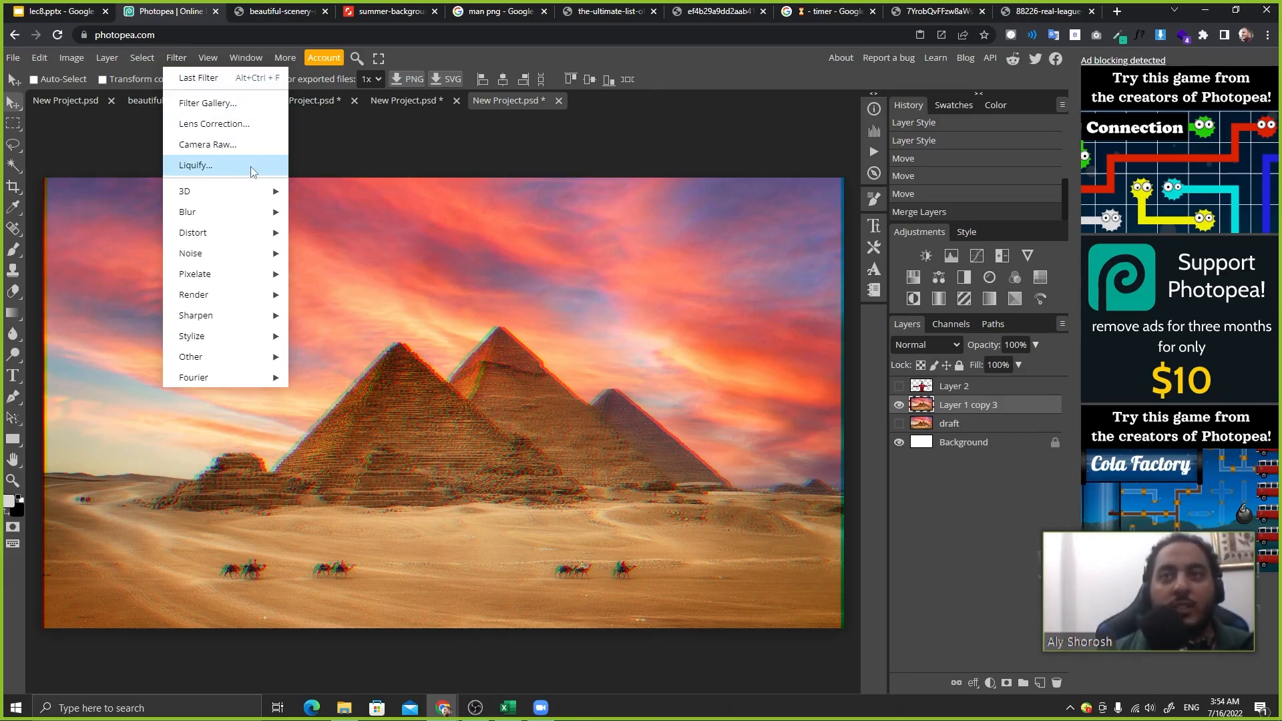
mouse_move(229, 218)
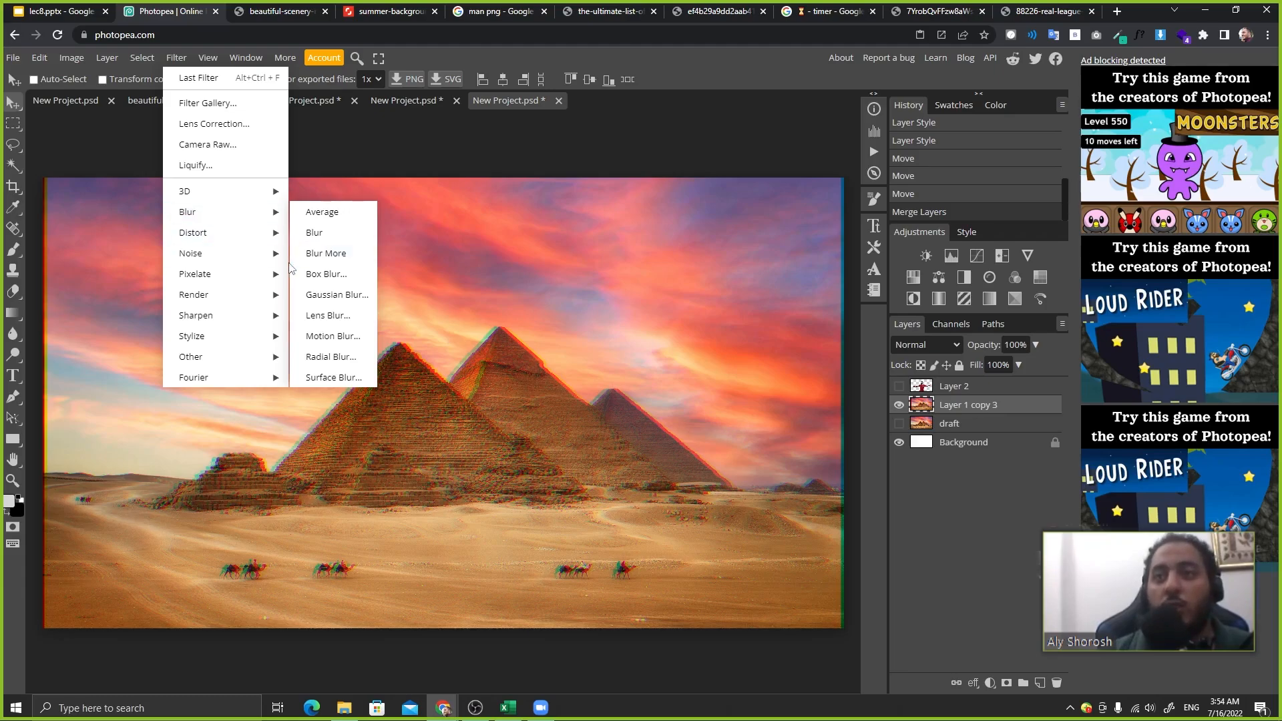
click(338, 297)
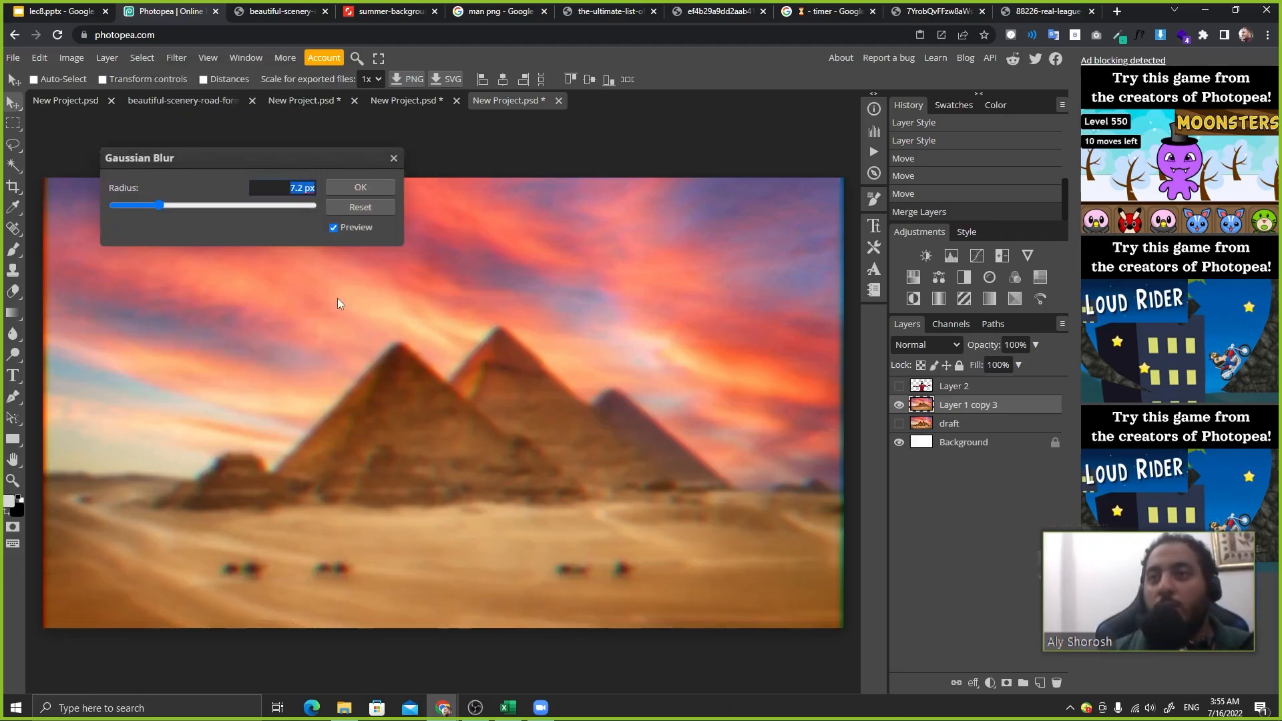
click(367, 187)
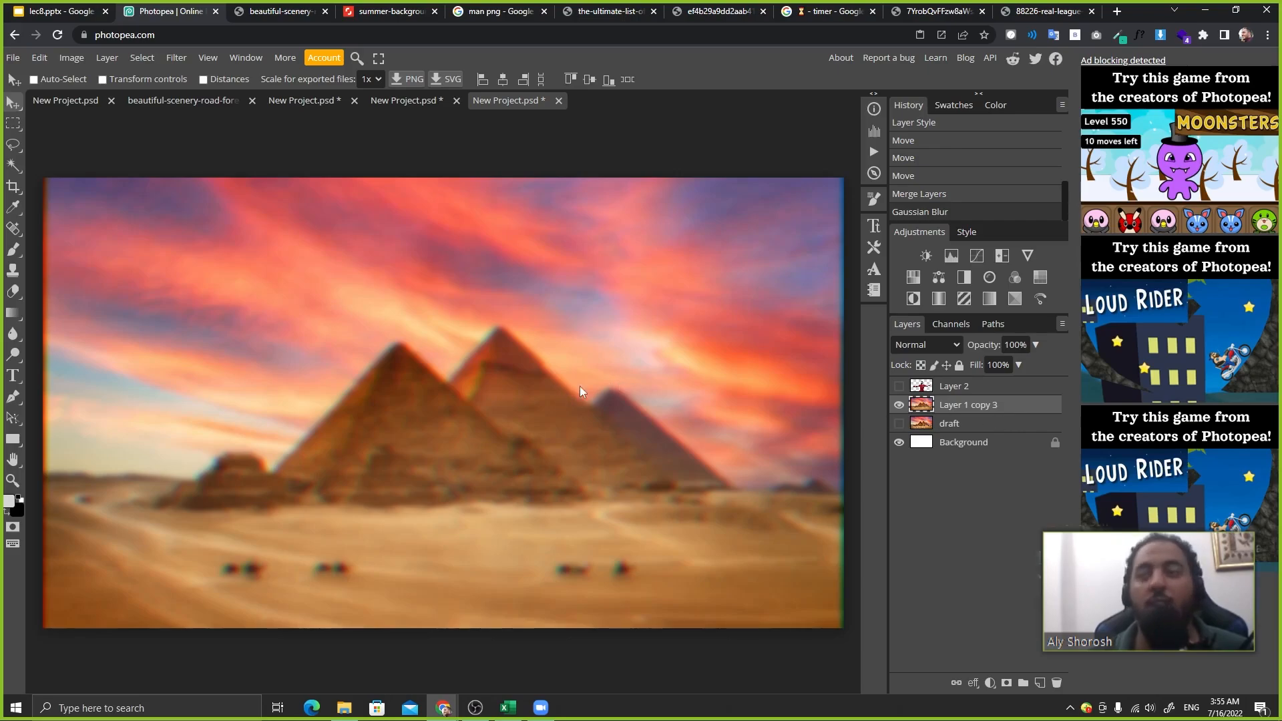
key(ctrl+z)
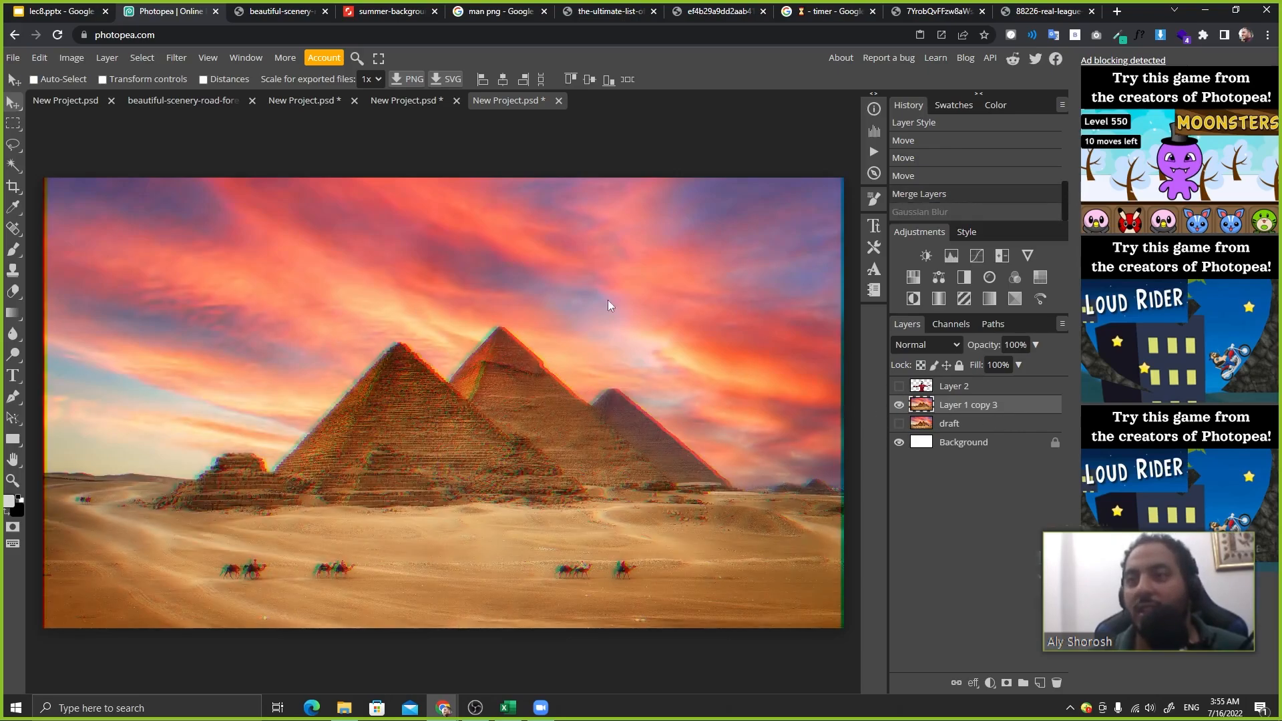
key(ctrl+shift+z)
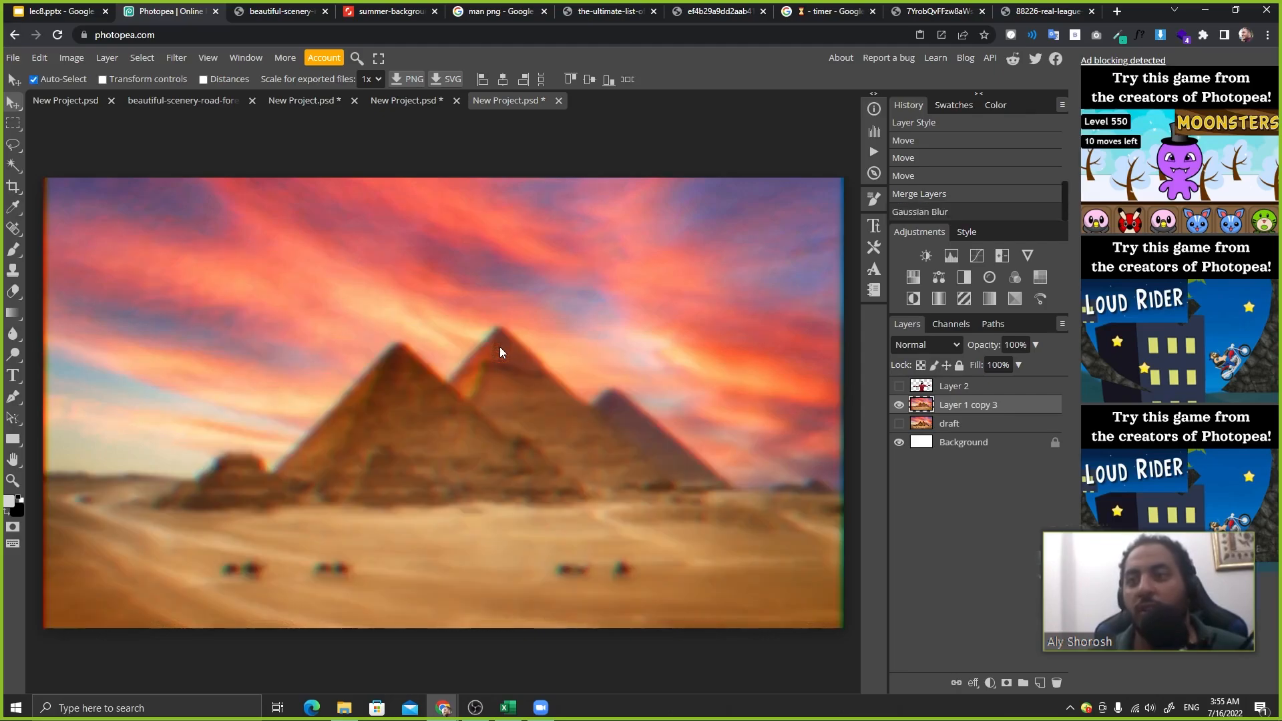
key(ctrl+z)
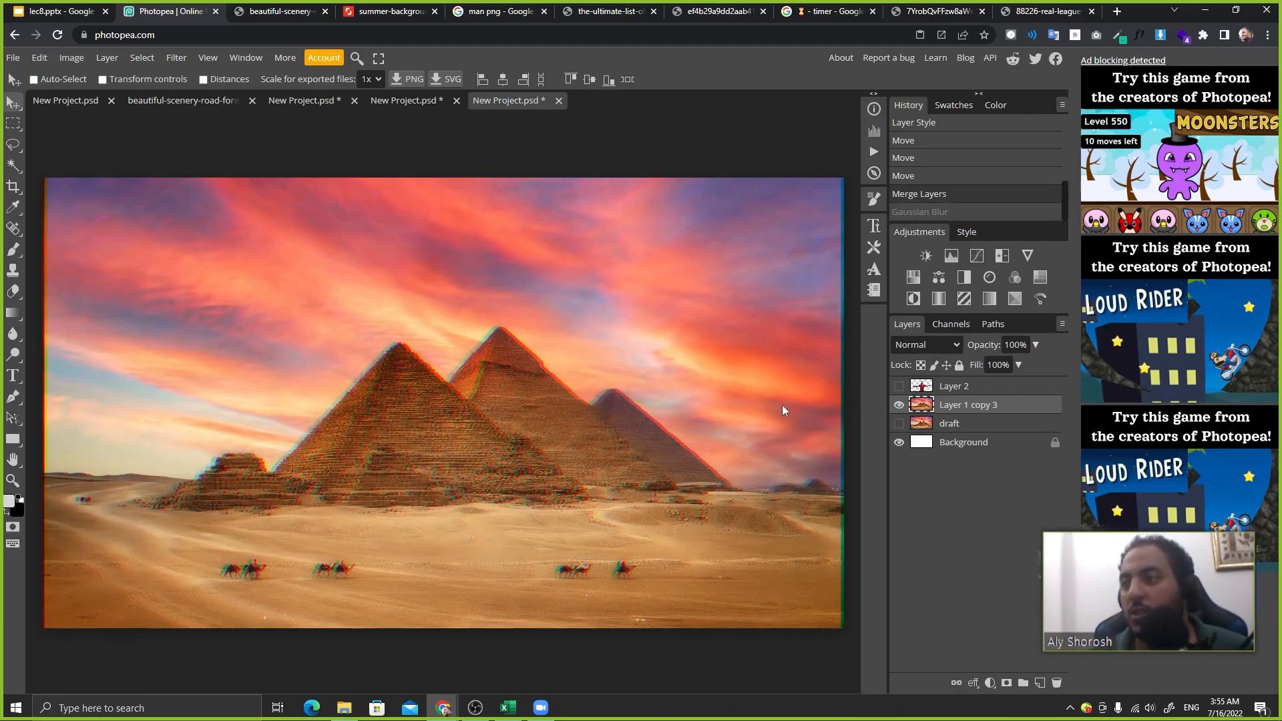
- Convert the merged Layer 1 copy 3 to a smart object and apply a 2.4 px Gaussian Blur as a smart filter
right_click(1025, 406)
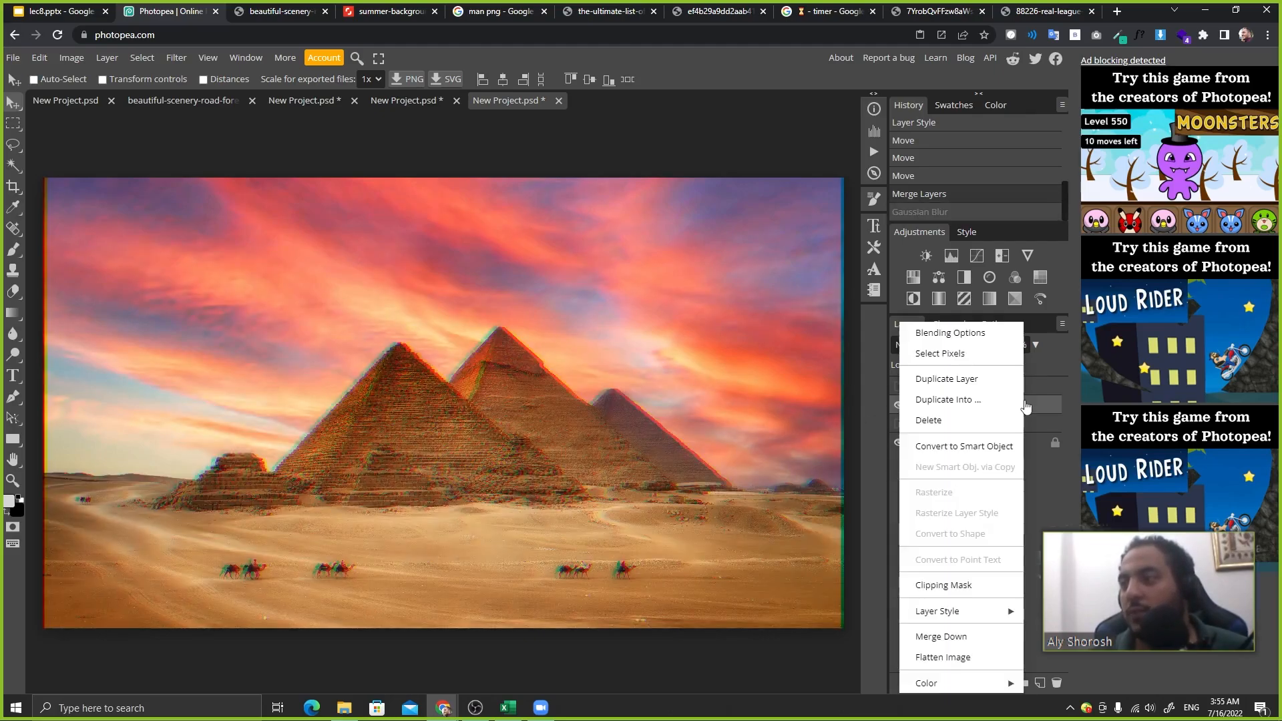
click(998, 447)
click(173, 61)
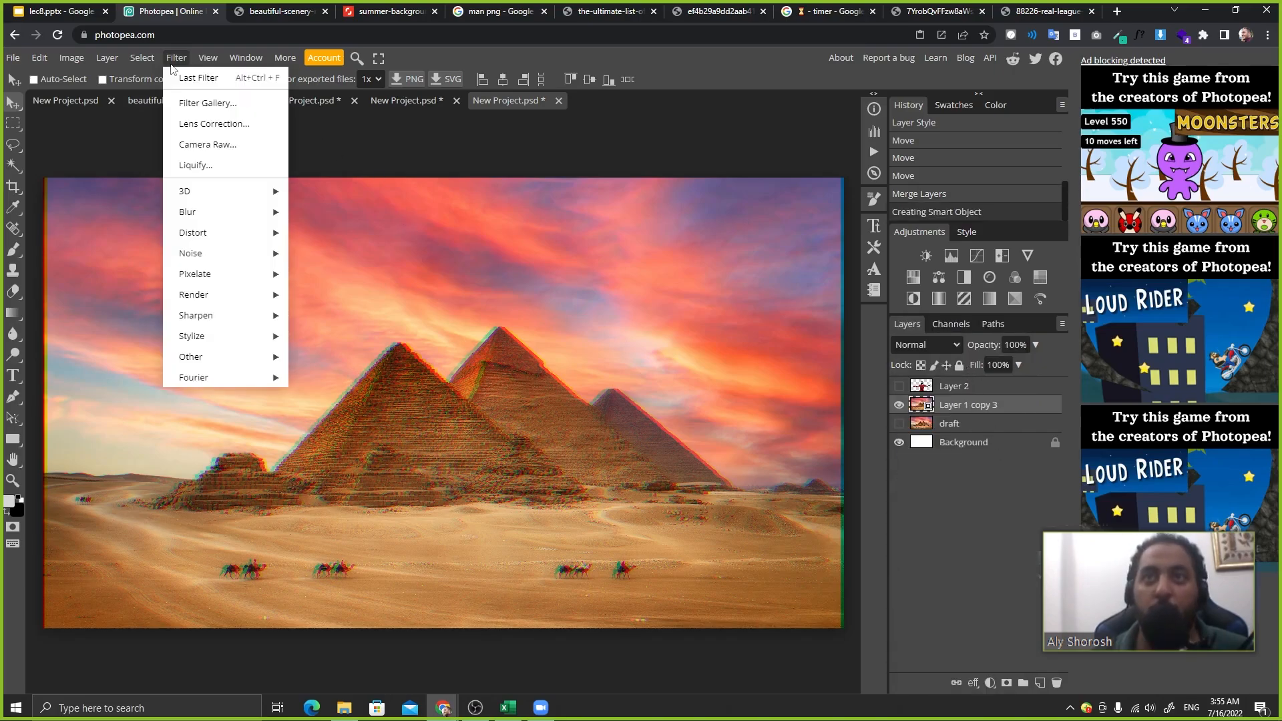
mouse_move(239, 215)
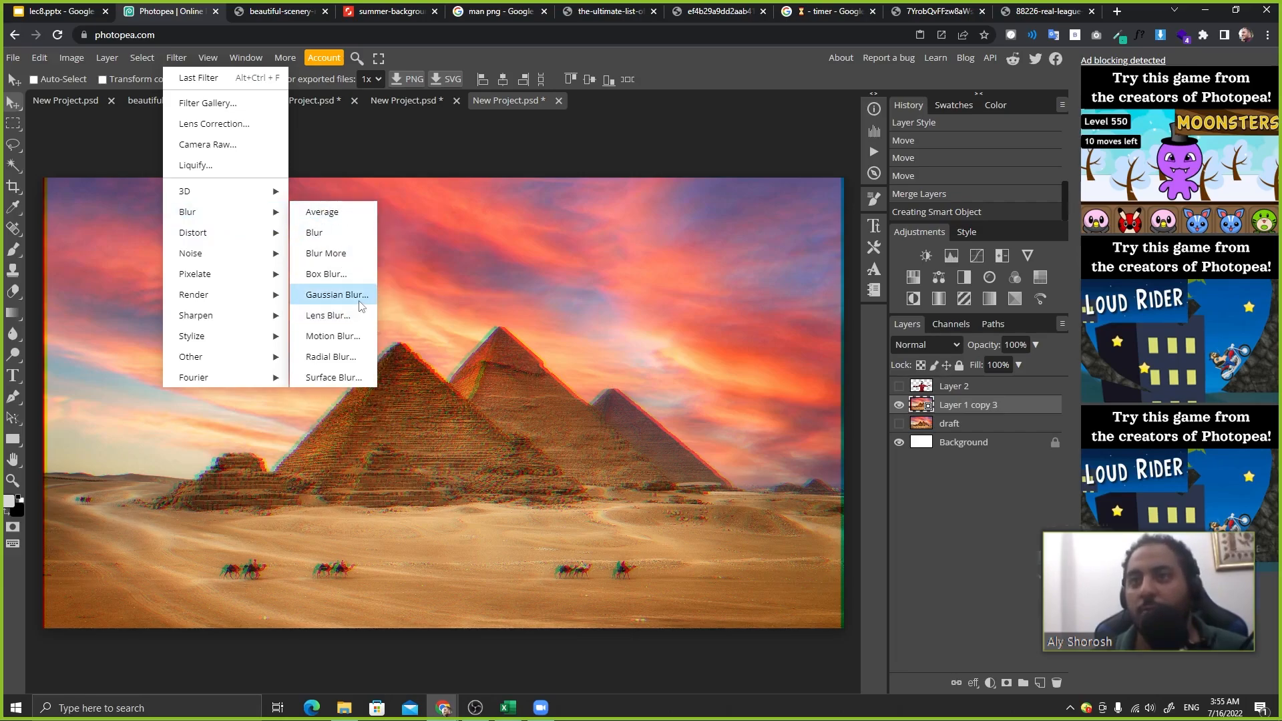
click(336, 295)
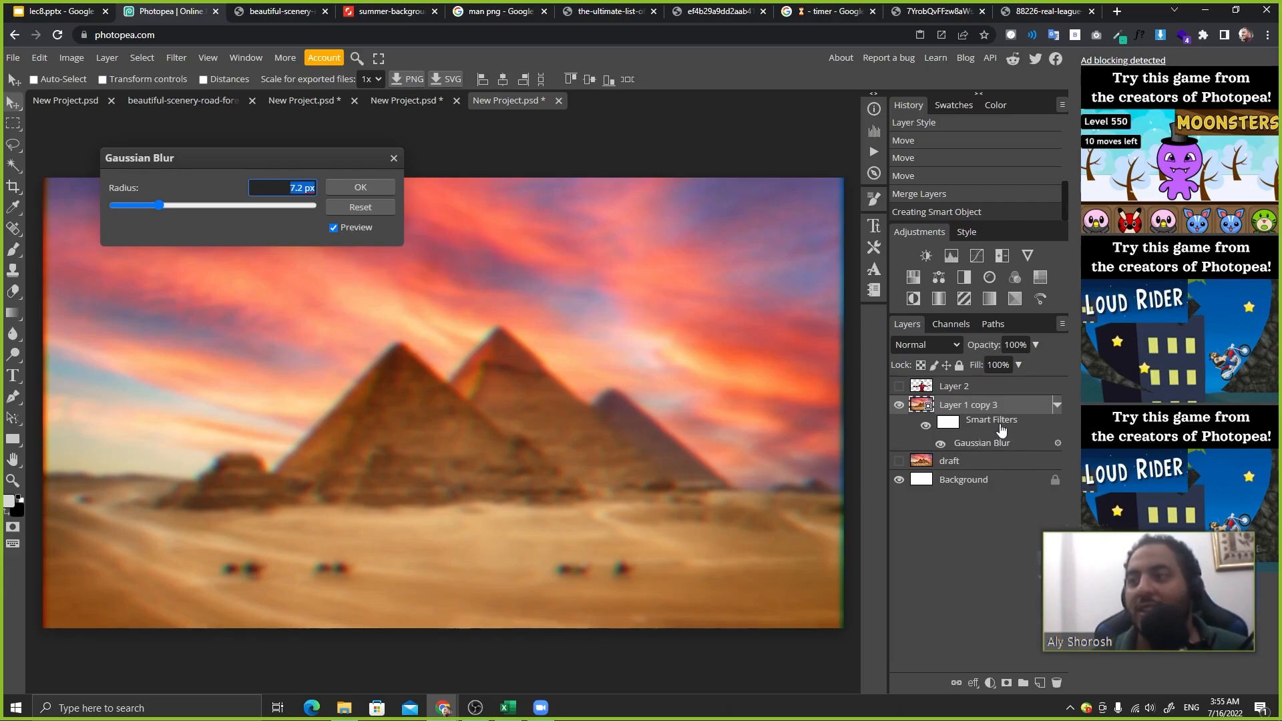
click(1053, 413)
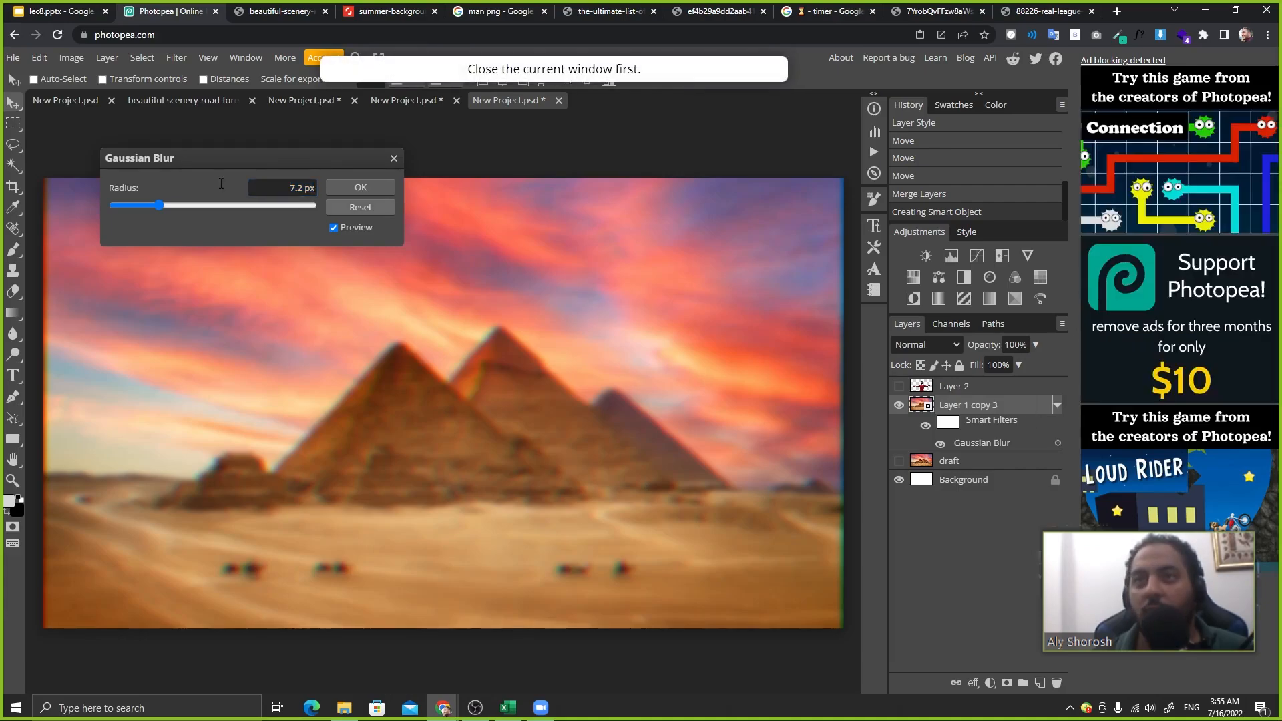
drag(149, 159, 172, 164)
mouse_move(178, 209)
mouse_down()
mouse_move(155, 210)
mouse_move(169, 206)
mouse_up()
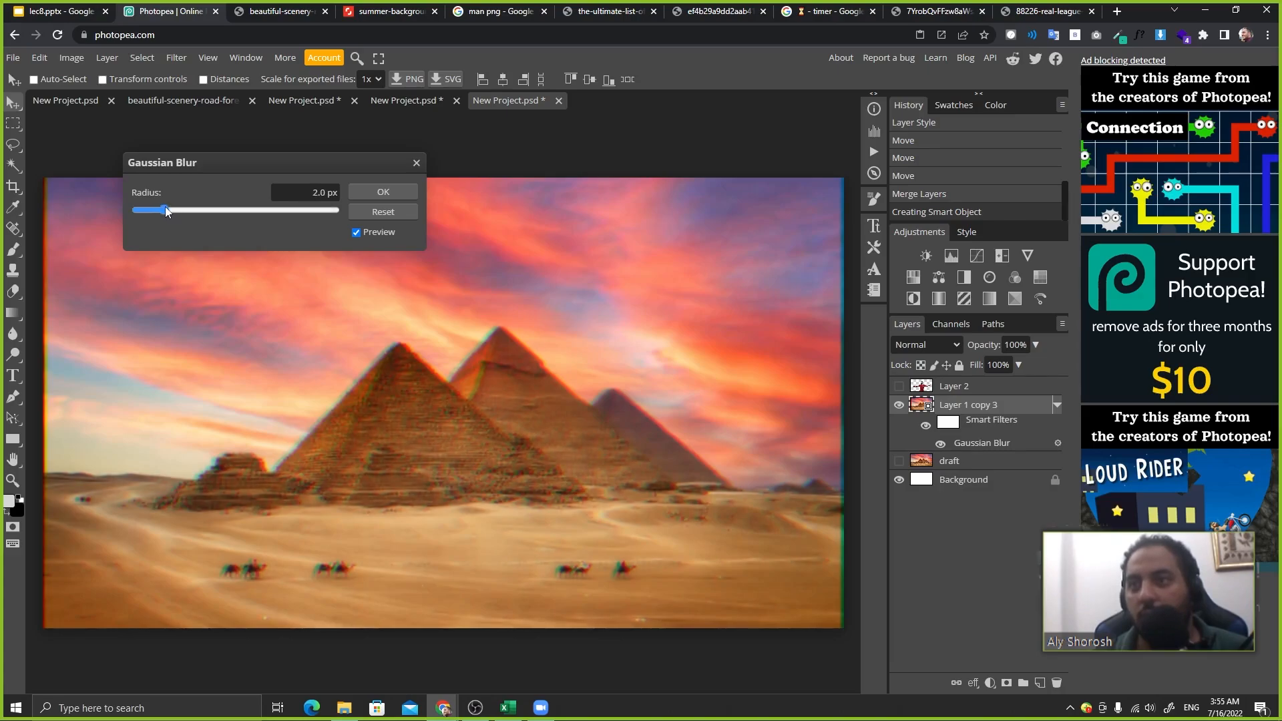
click(374, 192)
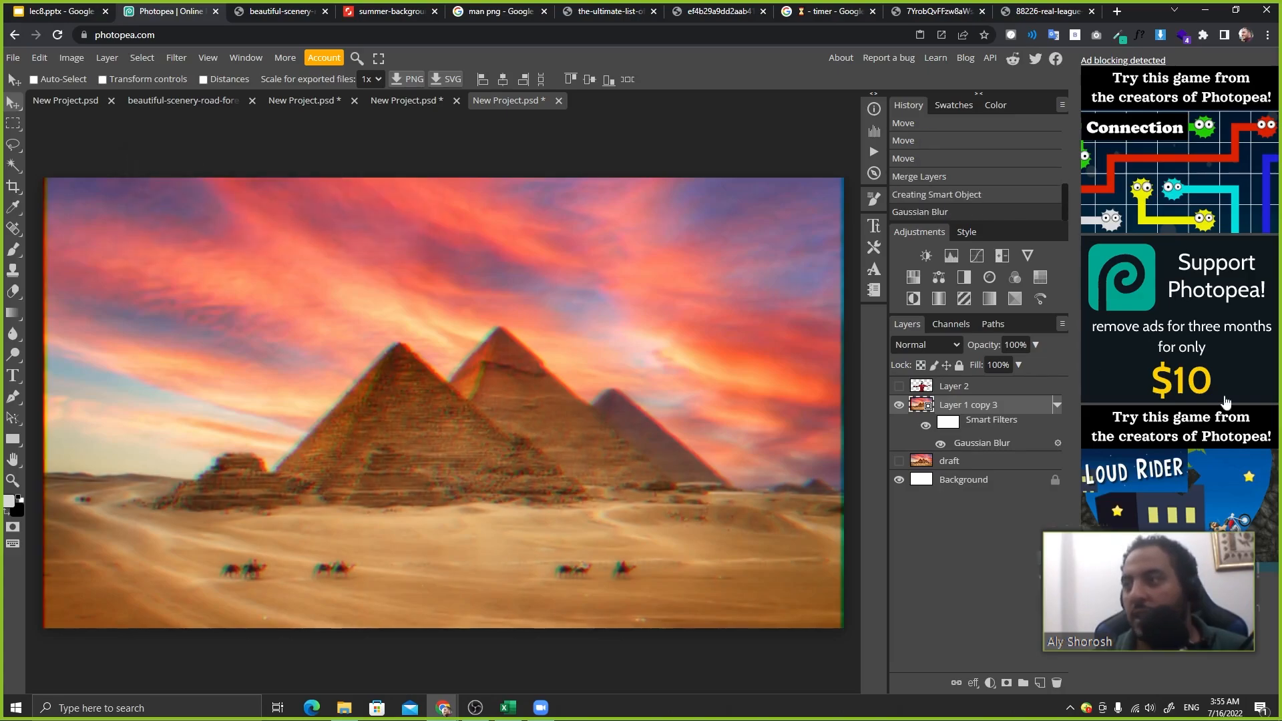
- Compare the pyramids background with and without blur by switching the Gaussian Blur smart filter off and on twice
click(941, 443)
click(941, 443)
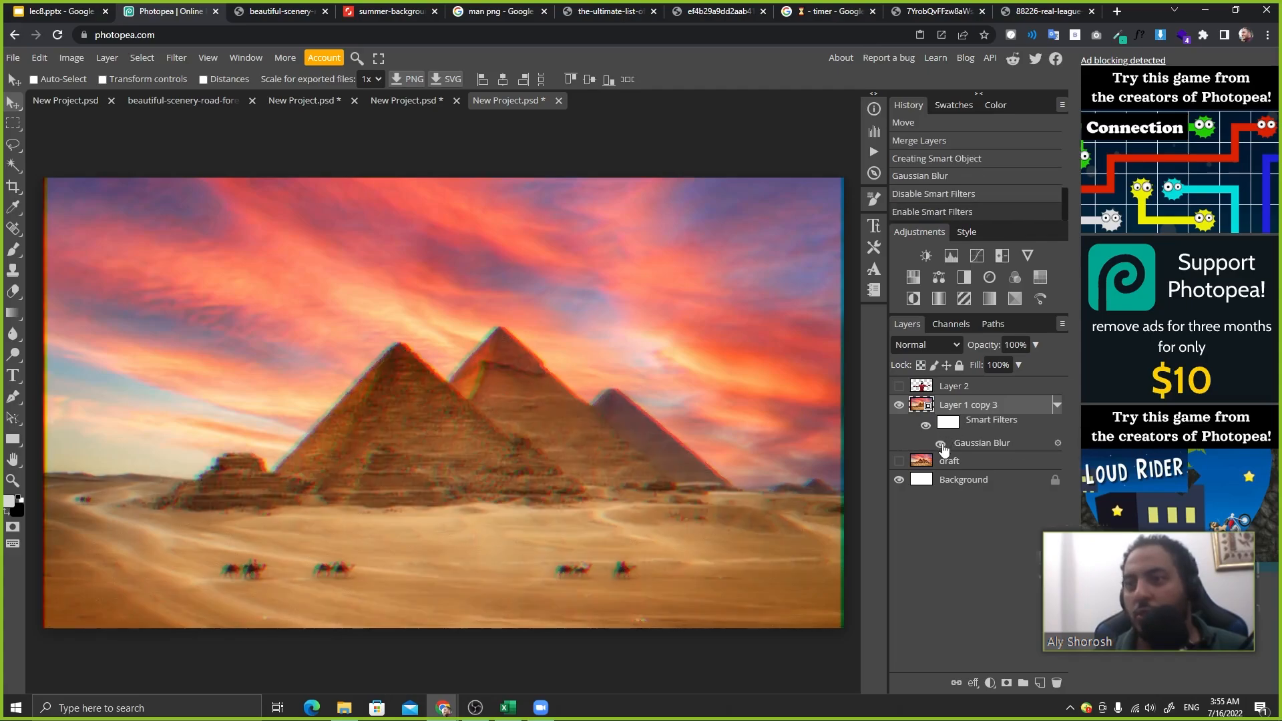
click(941, 444)
click(940, 444)
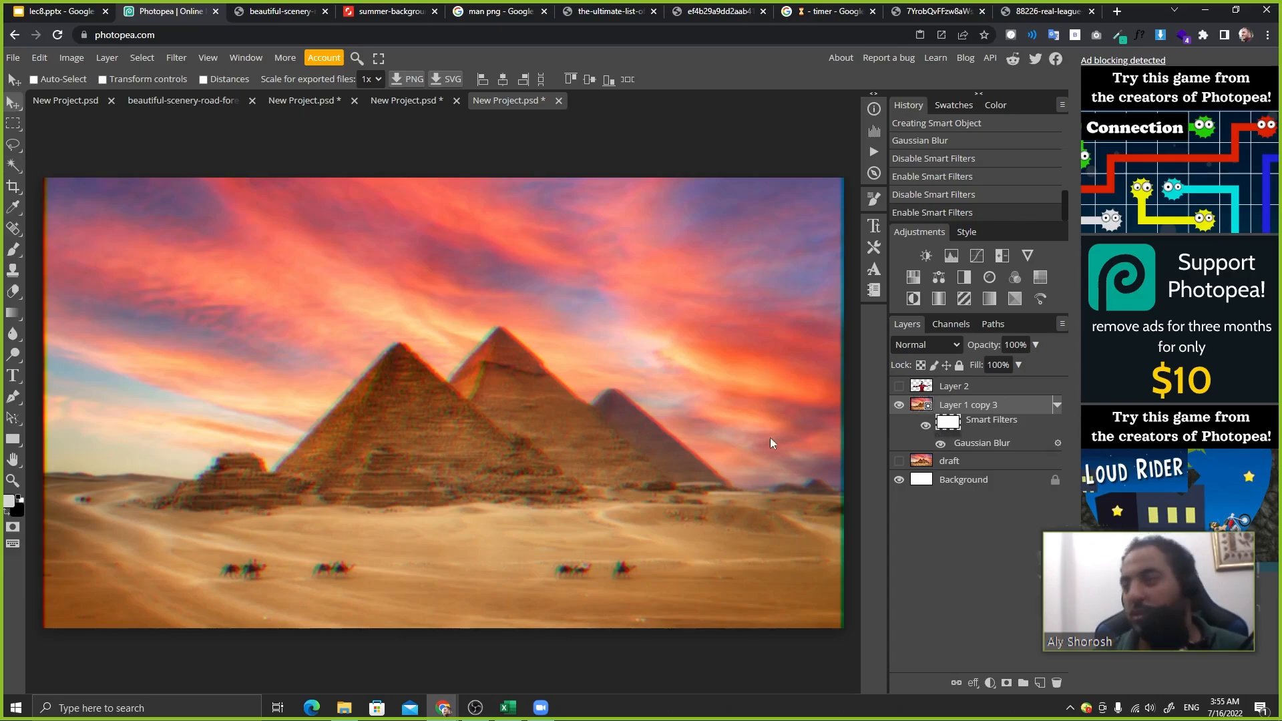
- Review the Gaussian Blur smart filter's blending options and radius settings, closing them without changes
click(1058, 404)
click(1057, 404)
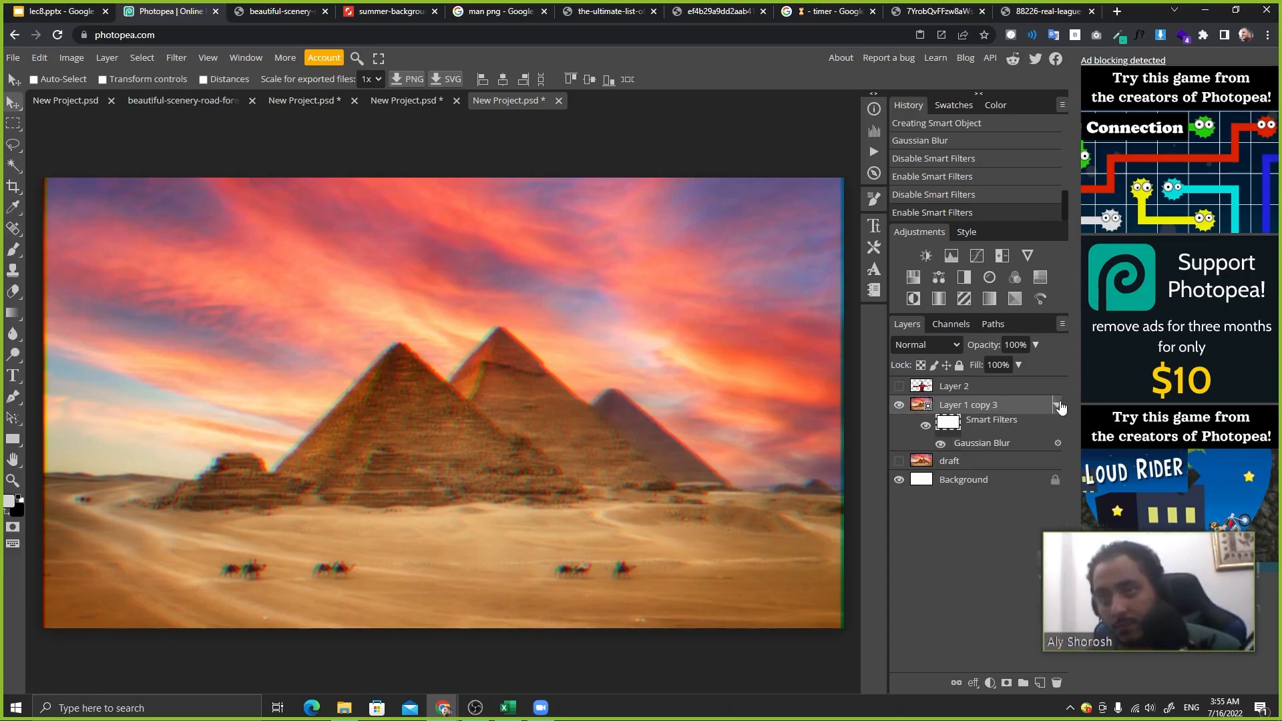
click(1058, 443)
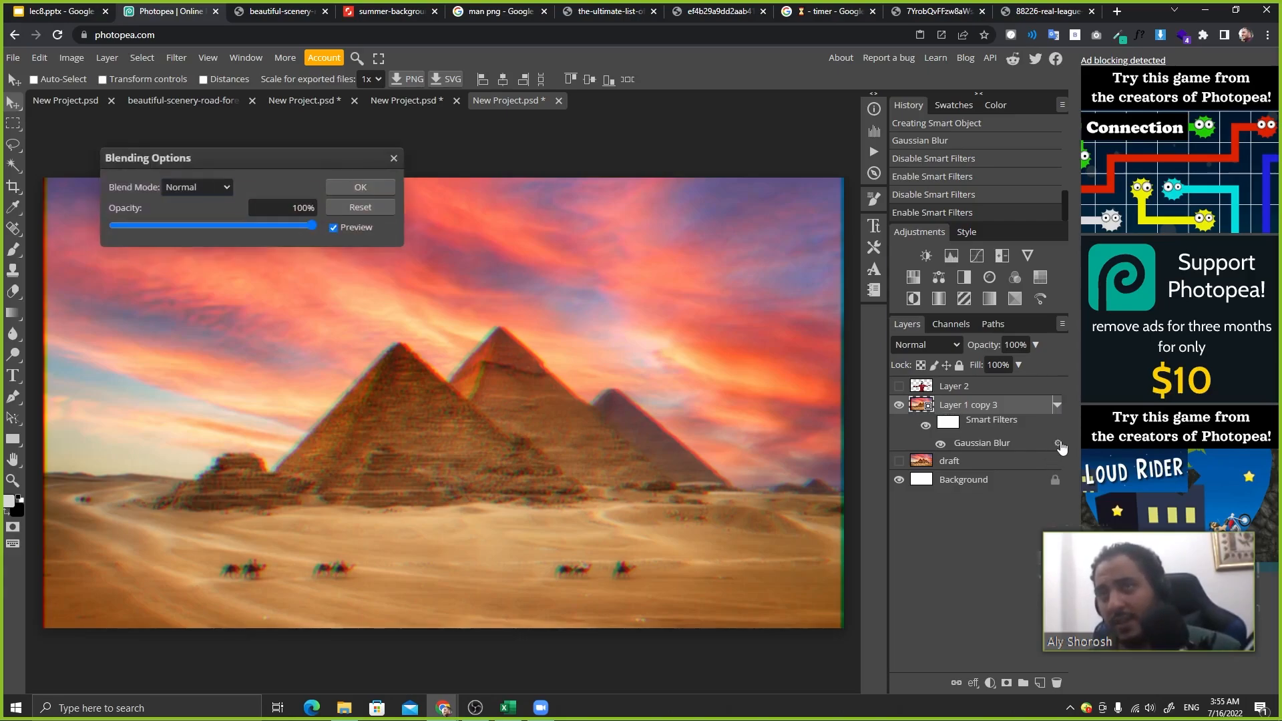
double_click(971, 440)
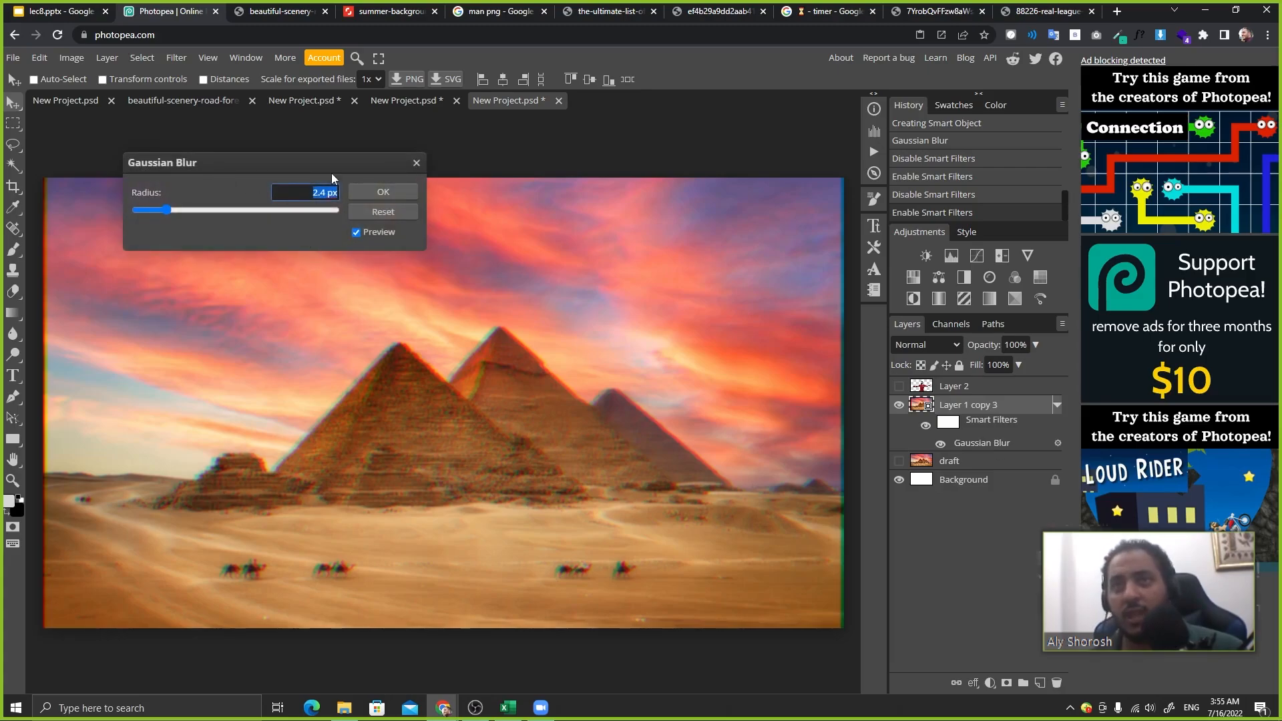
click(416, 164)
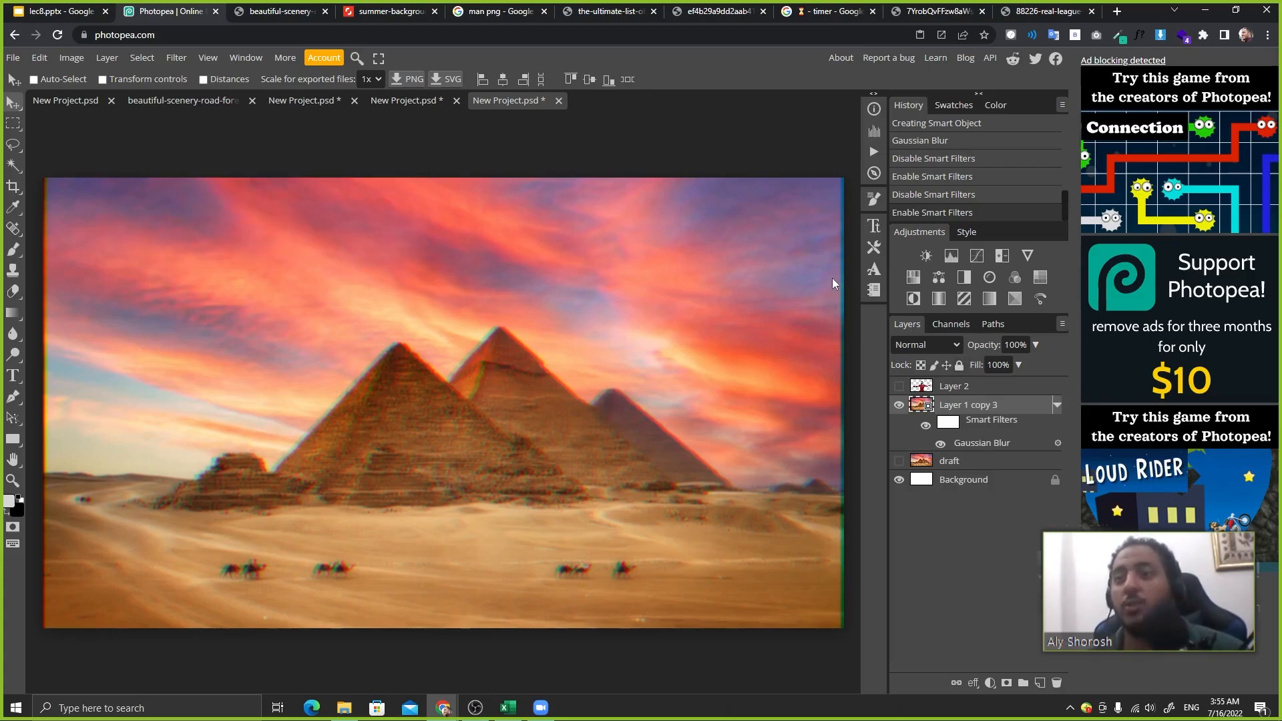
- Show Layer 2 and group it together with Layer 1 copy 3 in a new folder
click(900, 387)
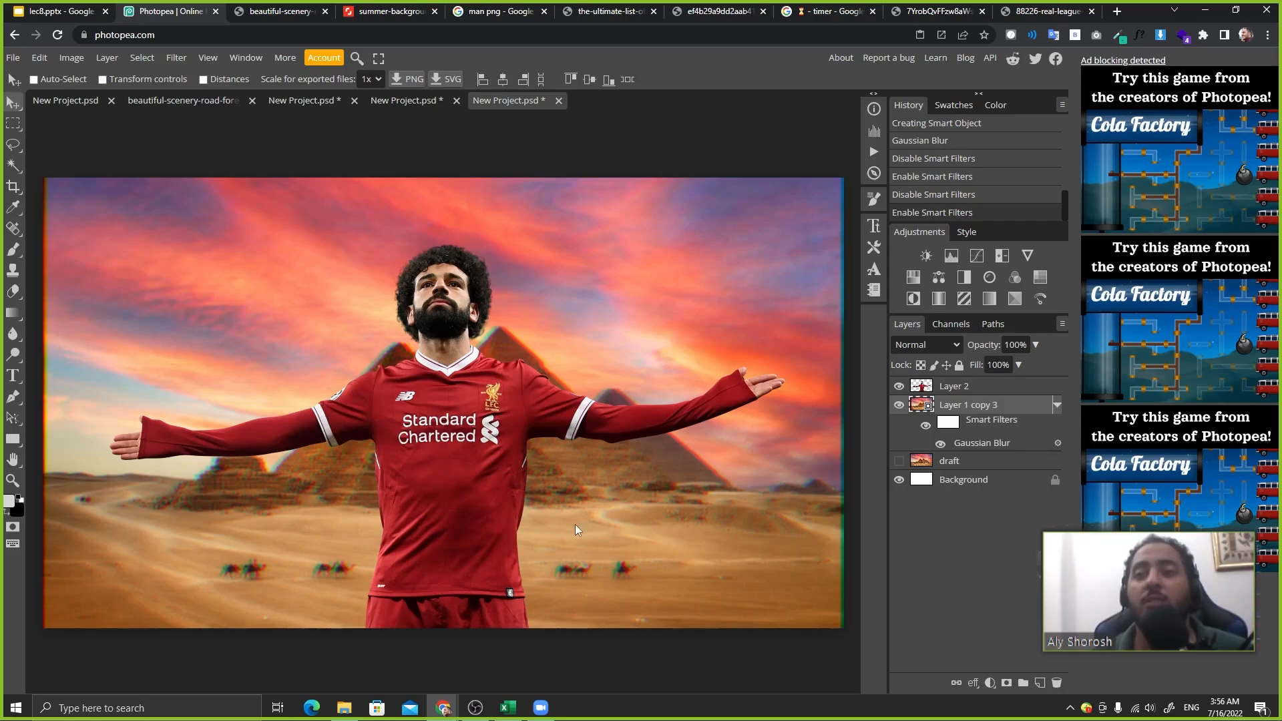
key(ctrl)
ctrl+click(994, 389)
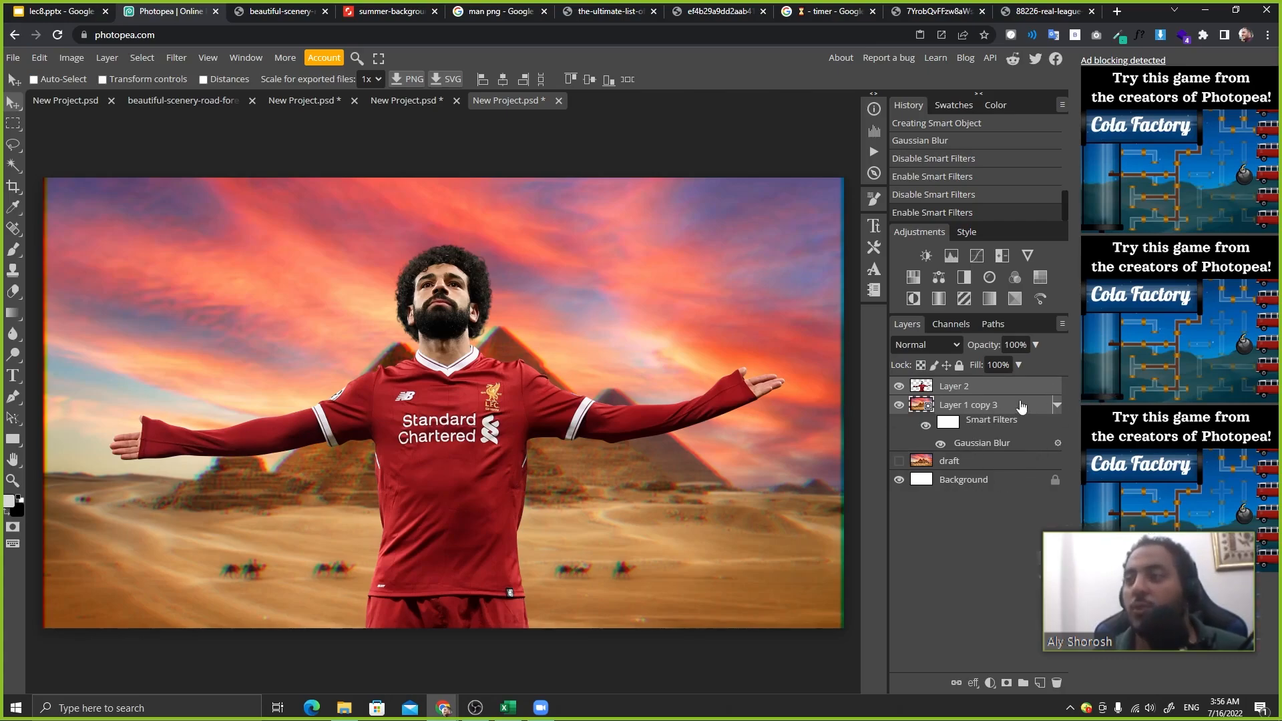
click(1024, 681)
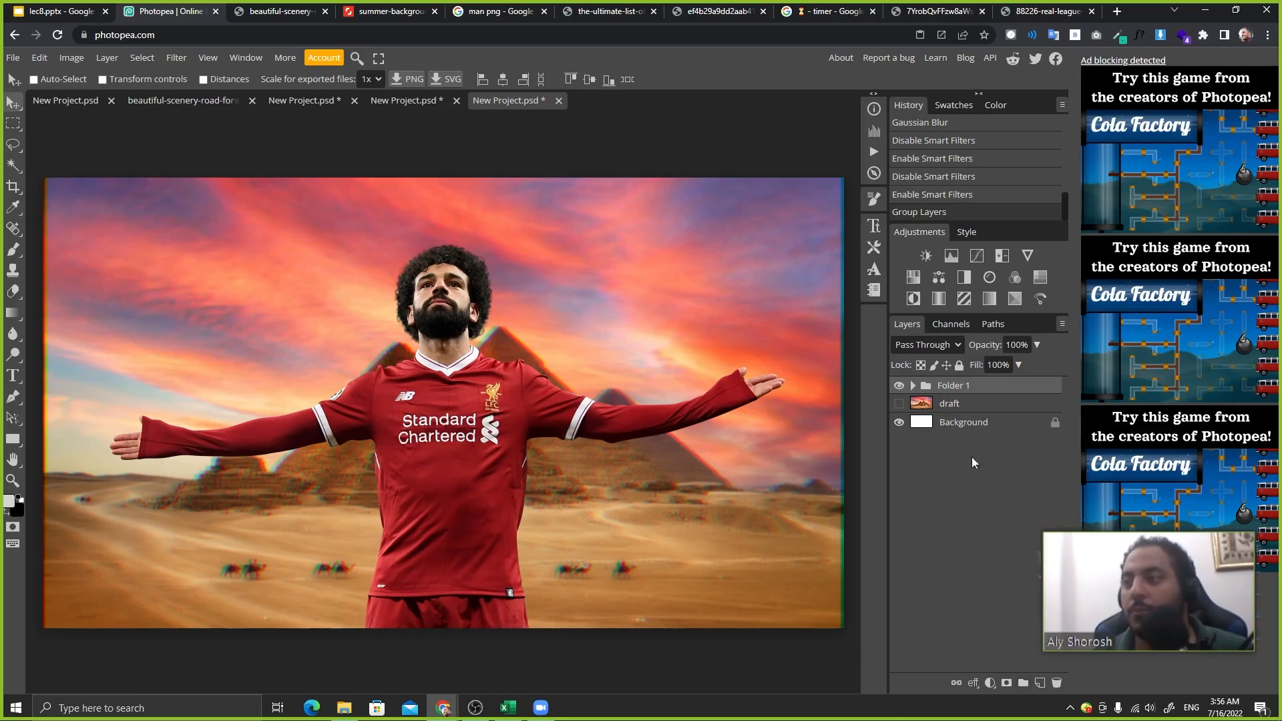
- Rename the new layer folder as "image"
double_click(954, 386)
text(o)
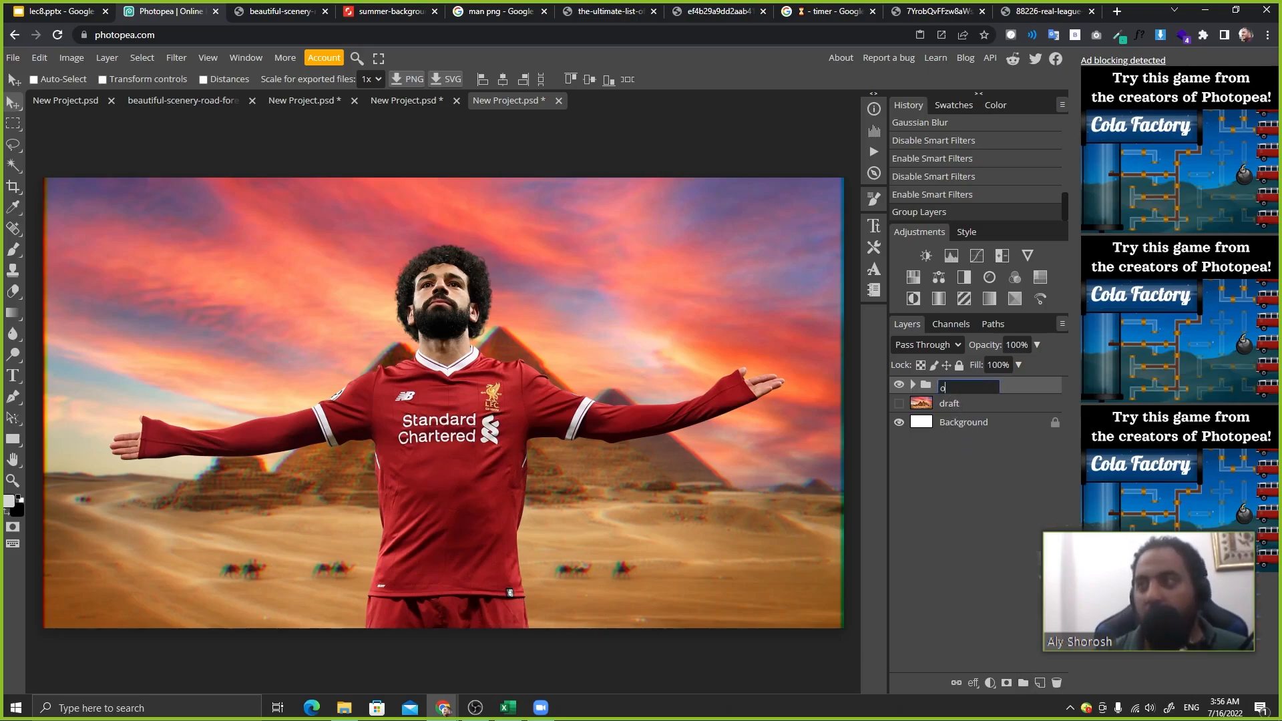
text(image)
key(Return)
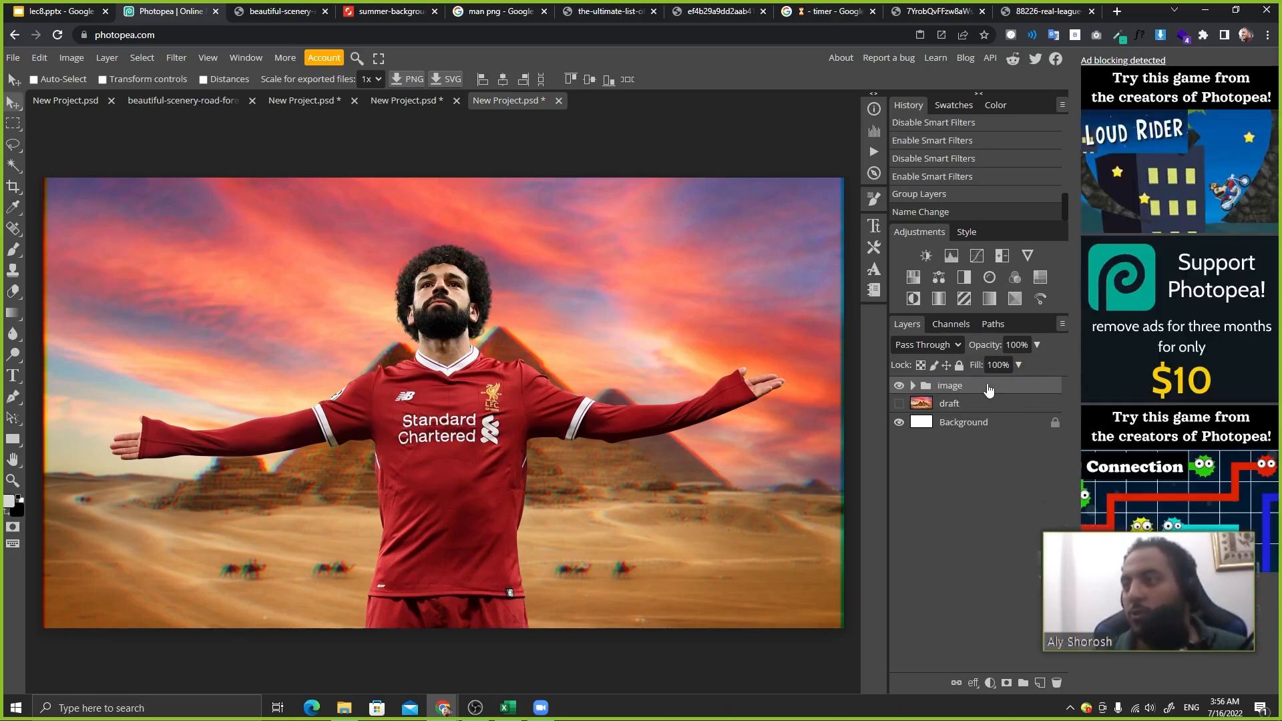
- Duplicate the image folder, then hide the original folder and rename it "image draft"
key(ctrl)
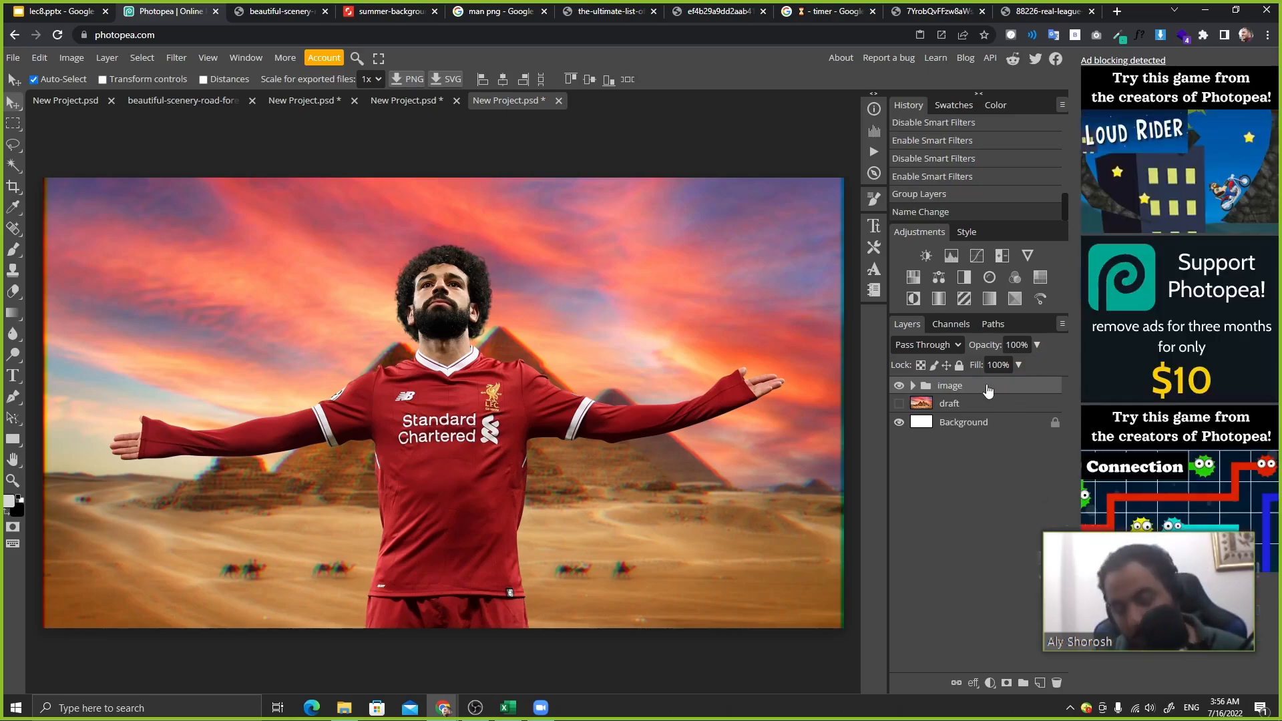
key(ctrl+j)
click(898, 406)
double_click(951, 404)
text(draft)
key(Return)
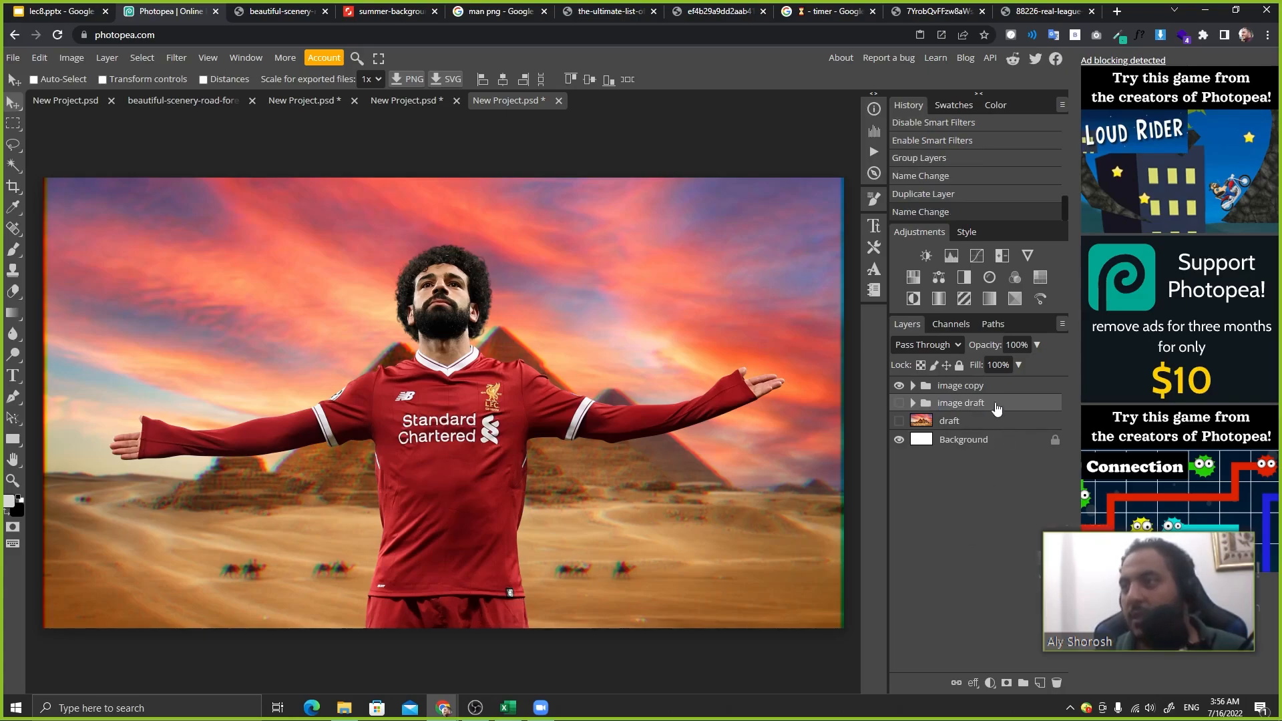
- Check the layers inside the image copy folder and convert the folder to a smart object
click(912, 385)
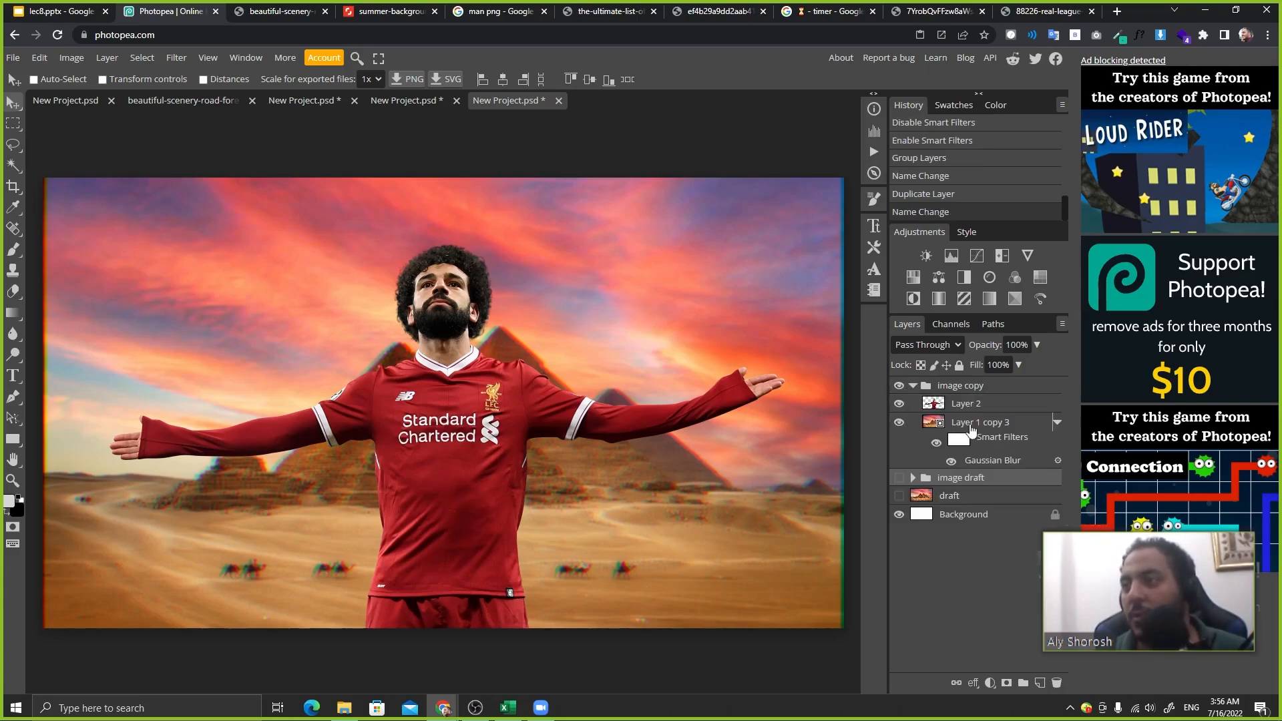
click(969, 427)
click(913, 386)
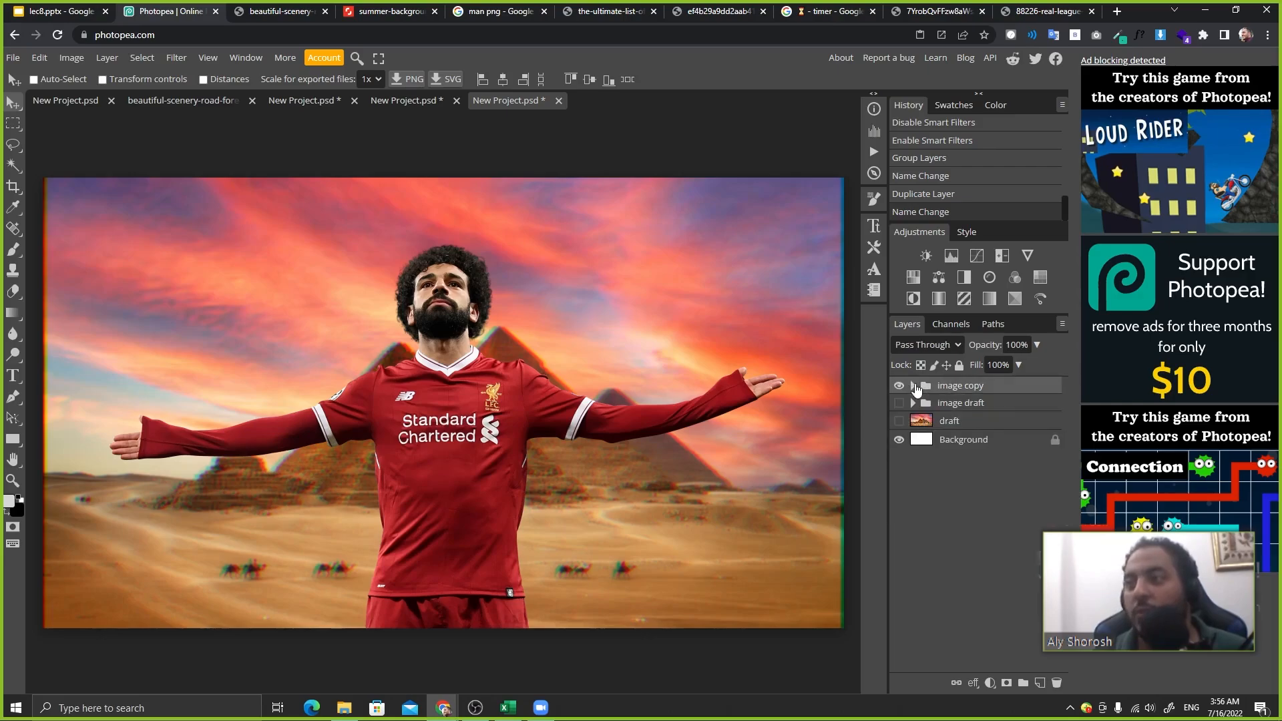
right_click(1018, 390)
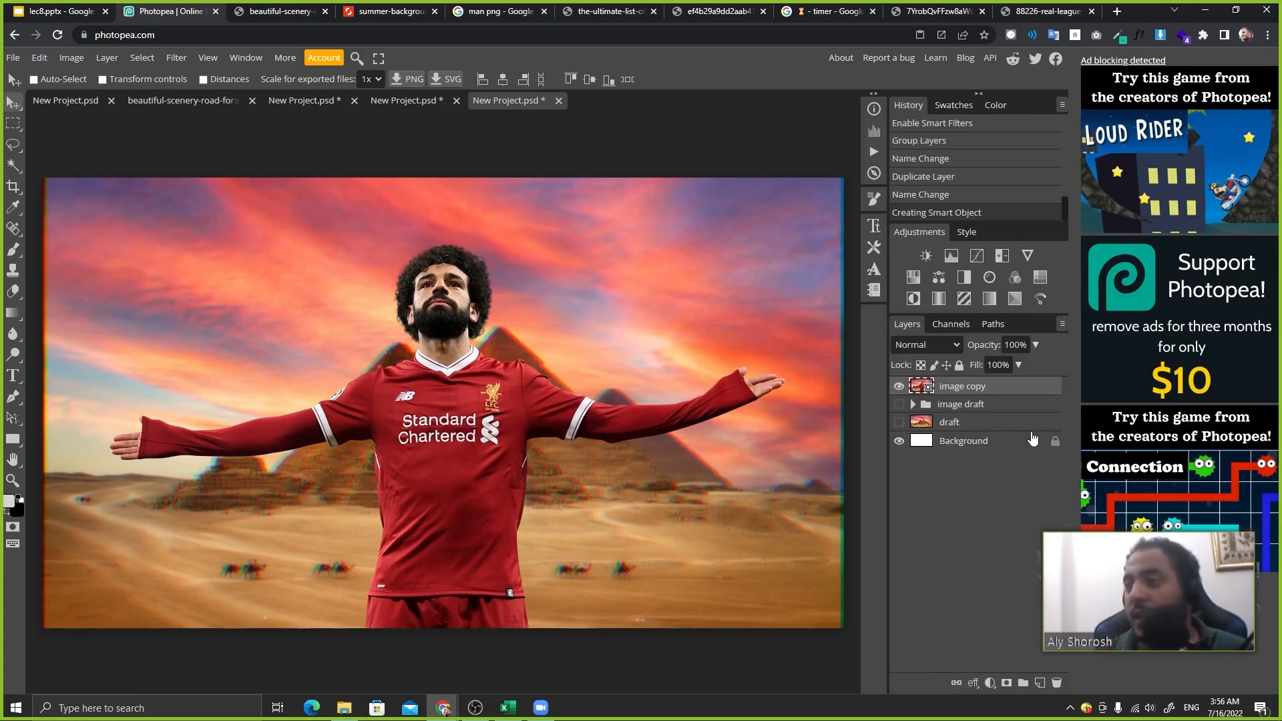
- Hide the Background layer and toggle the image copy layer's visibility off and on to check it
click(899, 441)
click(899, 387)
click(899, 387)
click(899, 386)
click(899, 387)
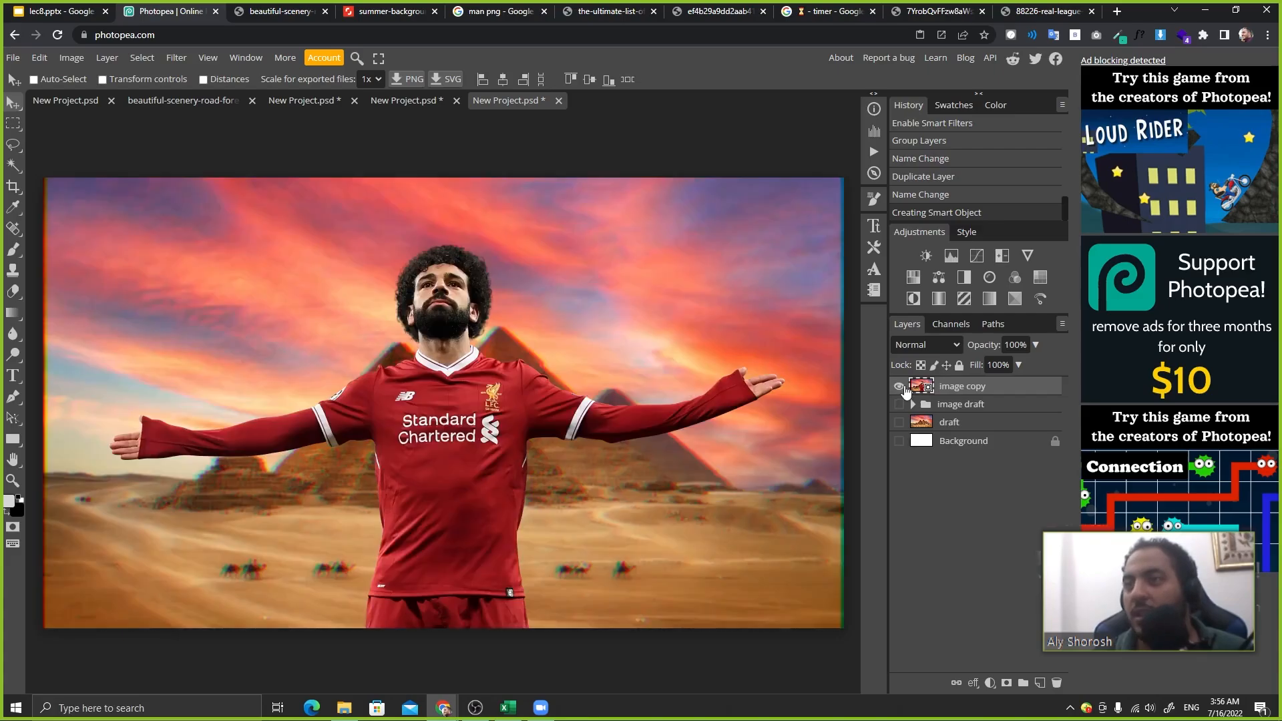
- Start a Radial Blur on the image copy layer in Zoom mode with an amount of 20
click(176, 58)
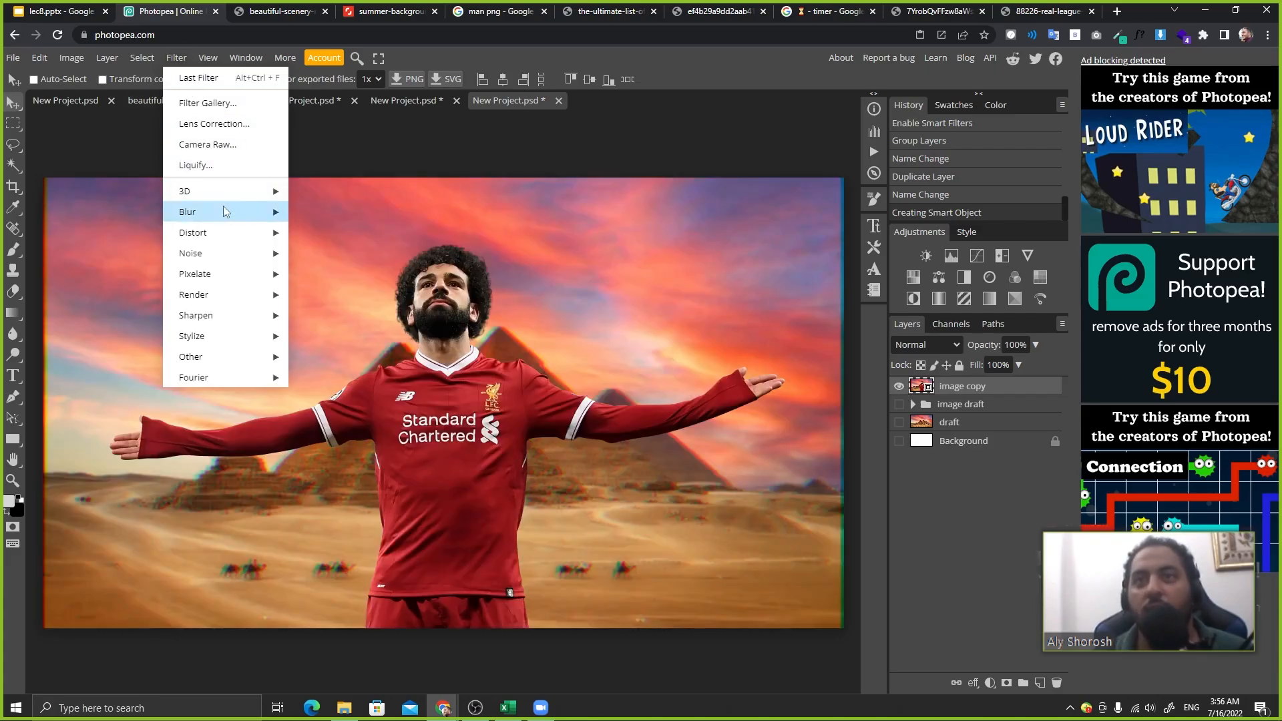
mouse_move(225, 209)
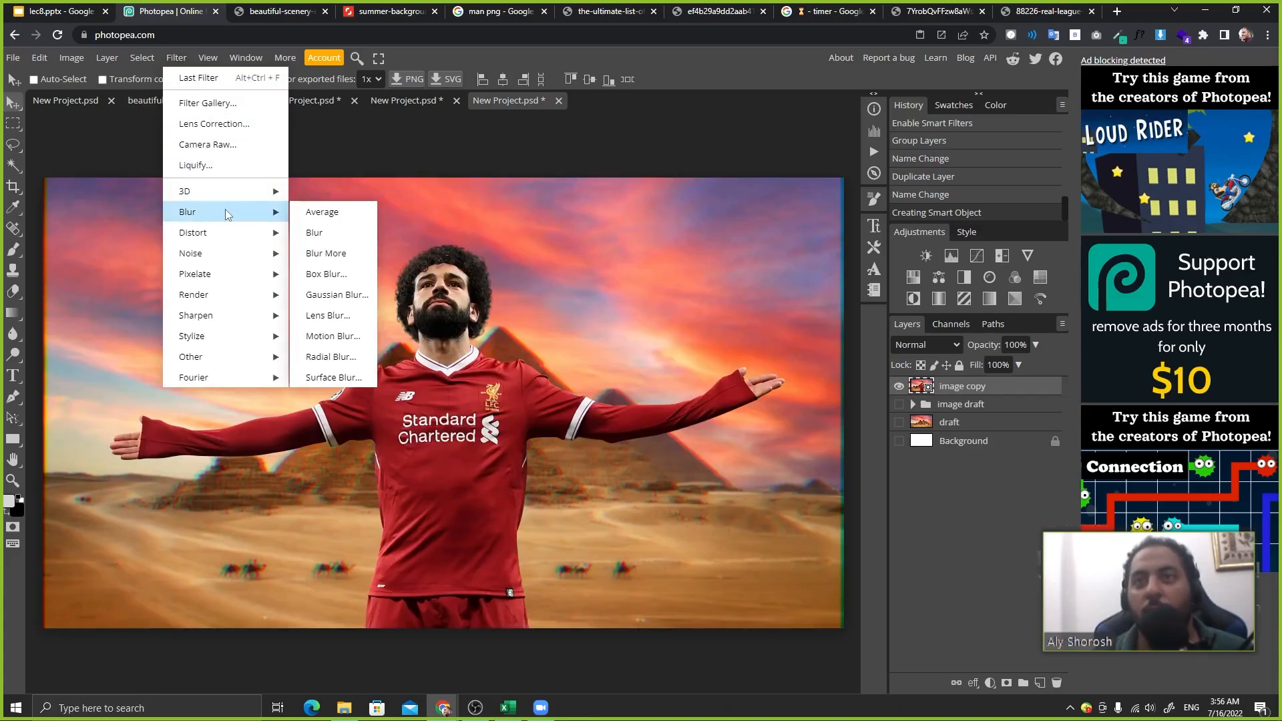
click(354, 360)
drag(259, 148, 805, 160)
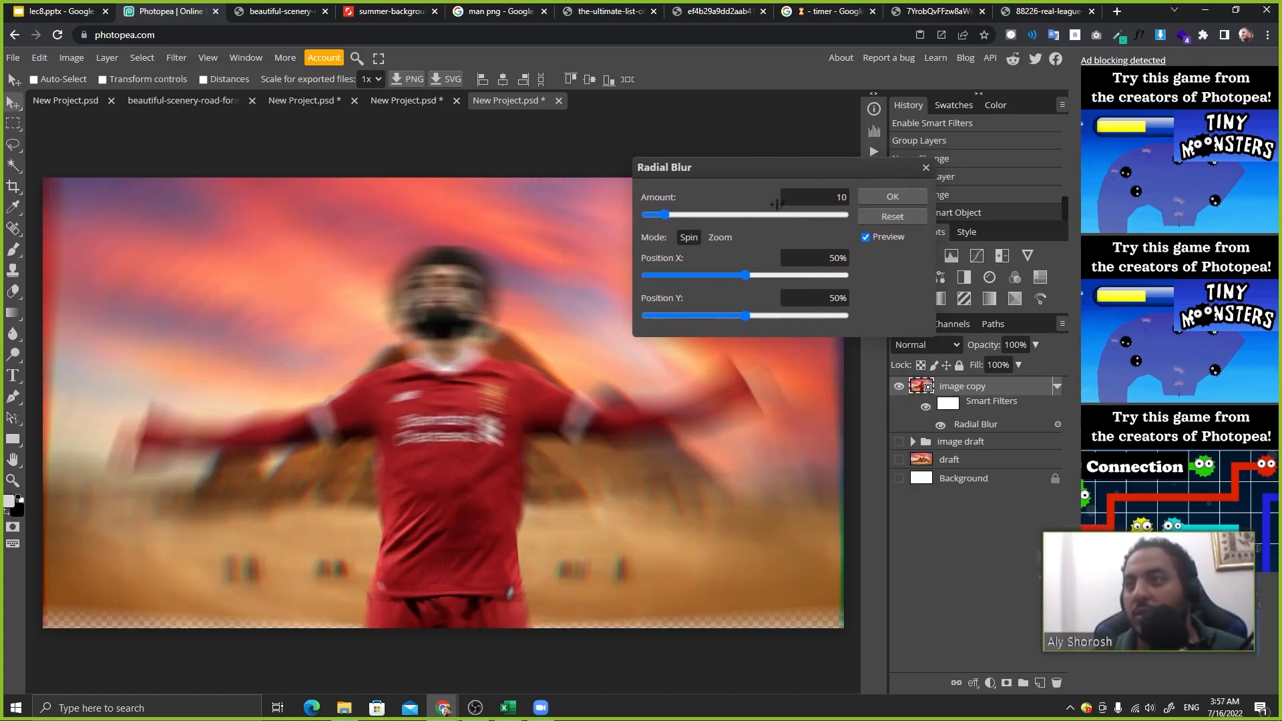
click(721, 242)
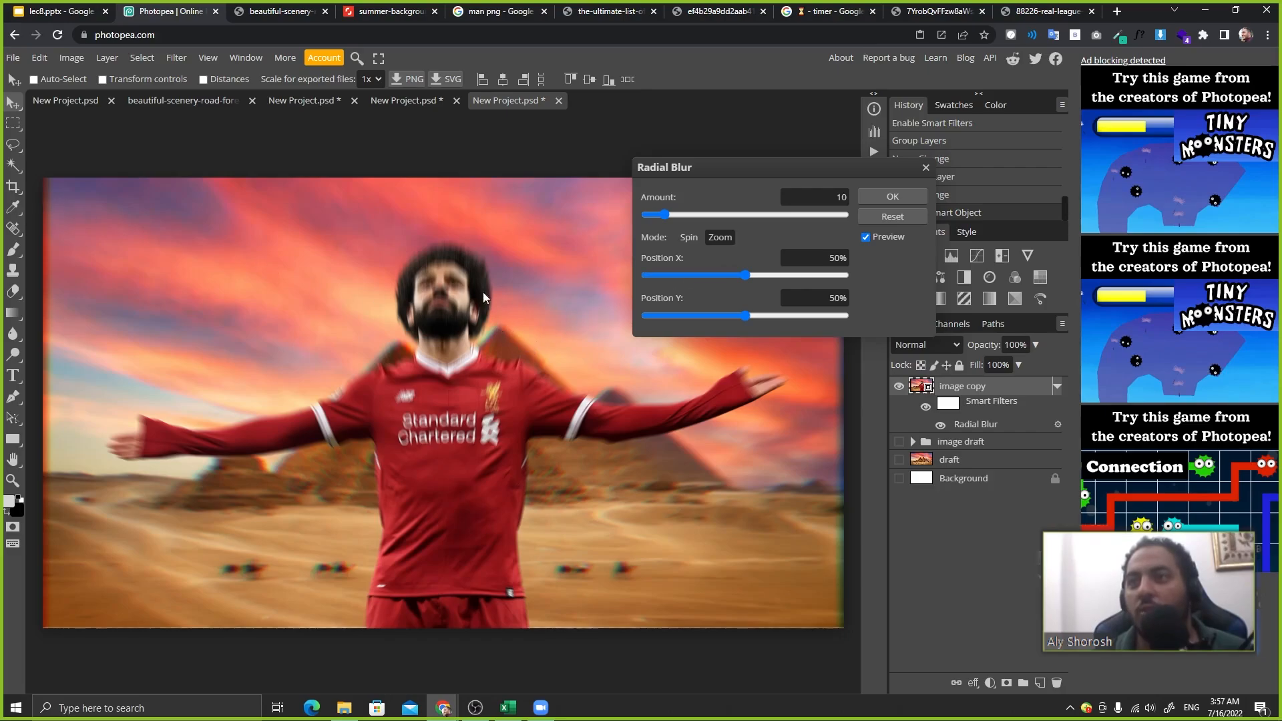
click(685, 214)
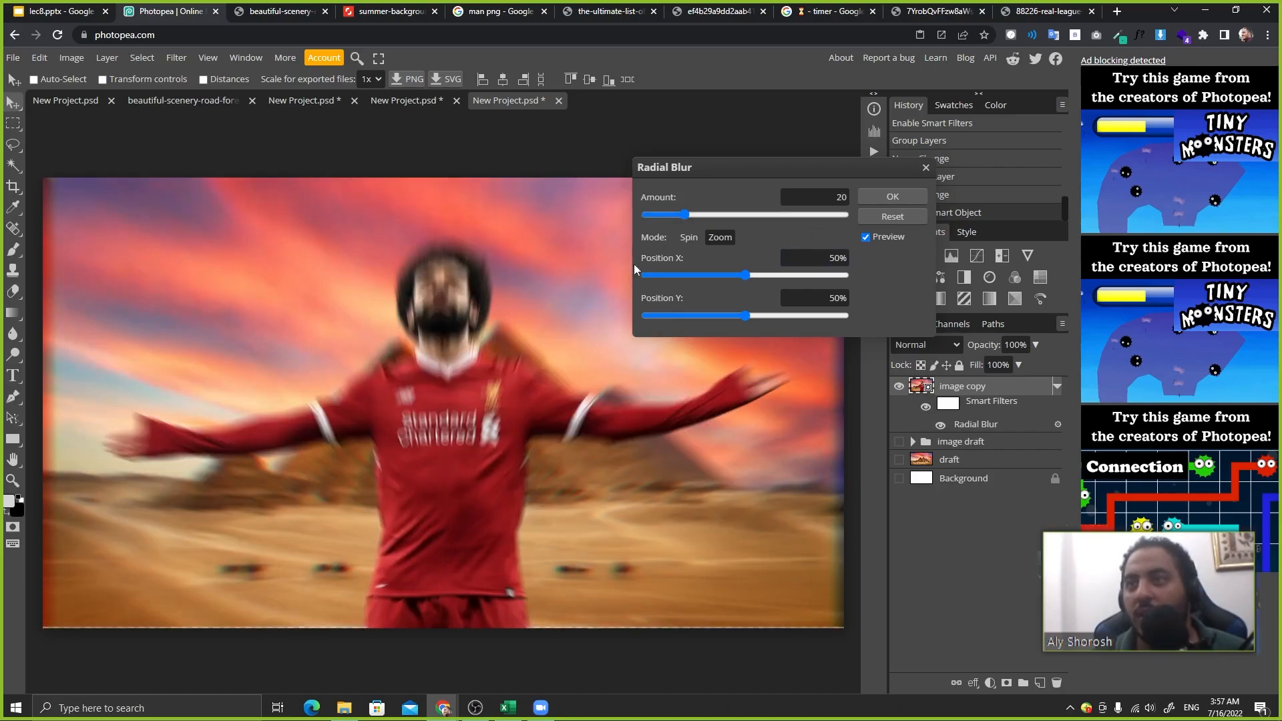
- Center the Radial Blur on the man's face at X 49% and Y 24%, apply it with amount 8, and compare with and without it
click(75, 203)
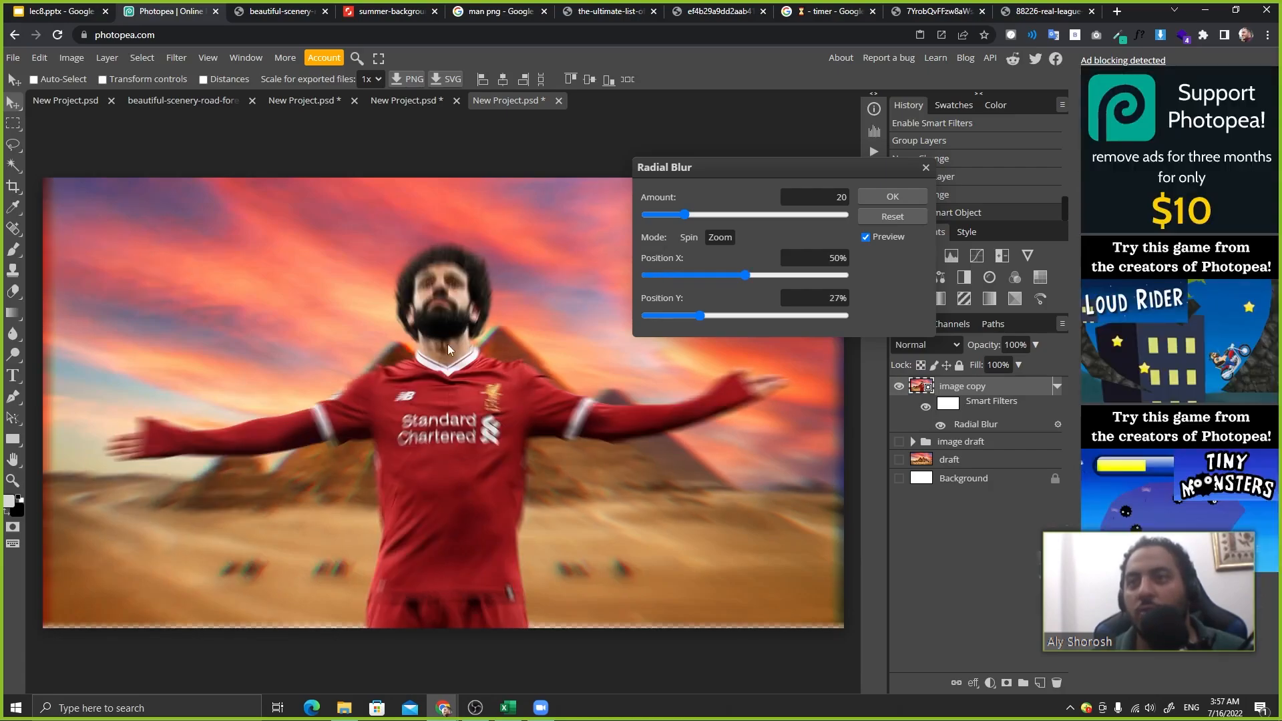
click(438, 286)
double_click(813, 198)
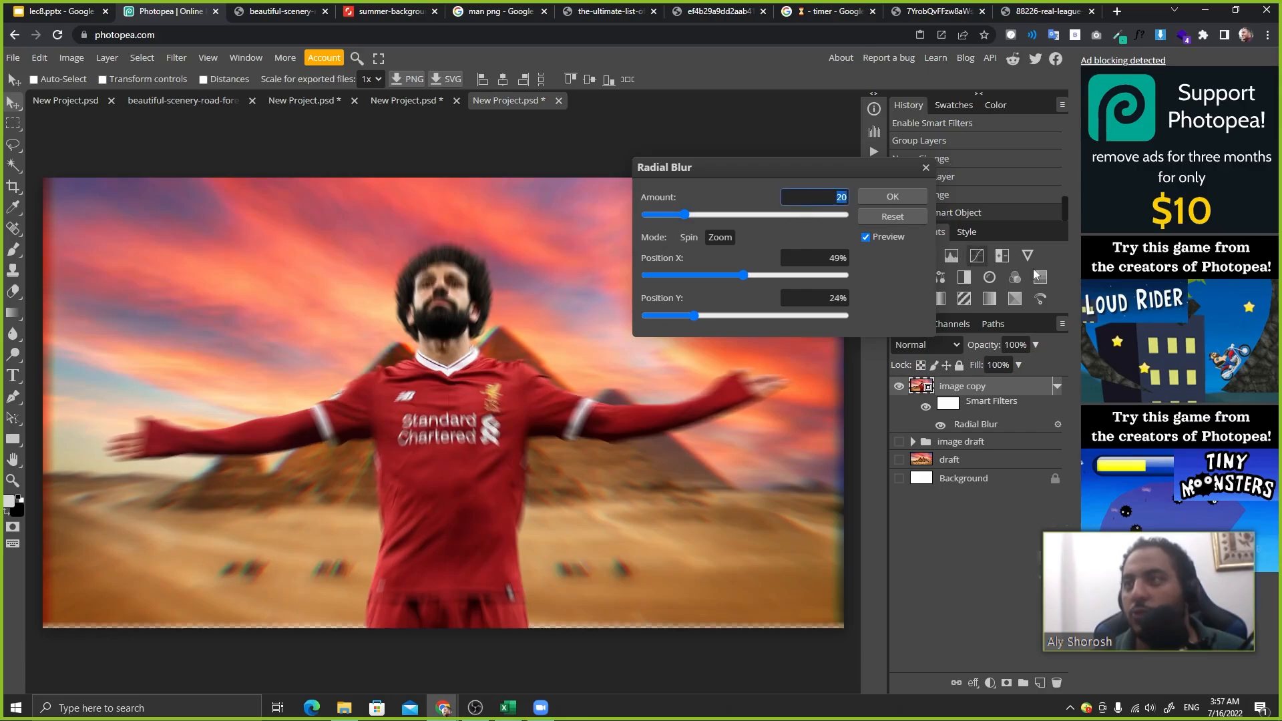
text(8)
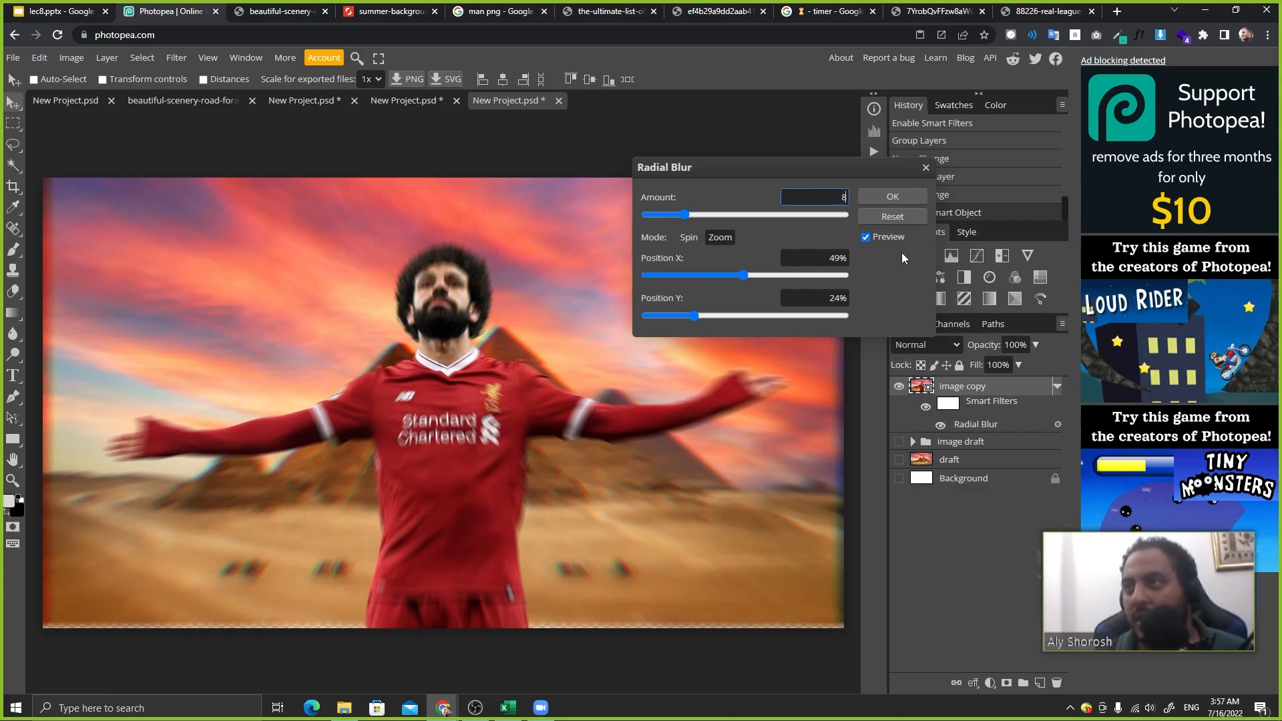
click(896, 290)
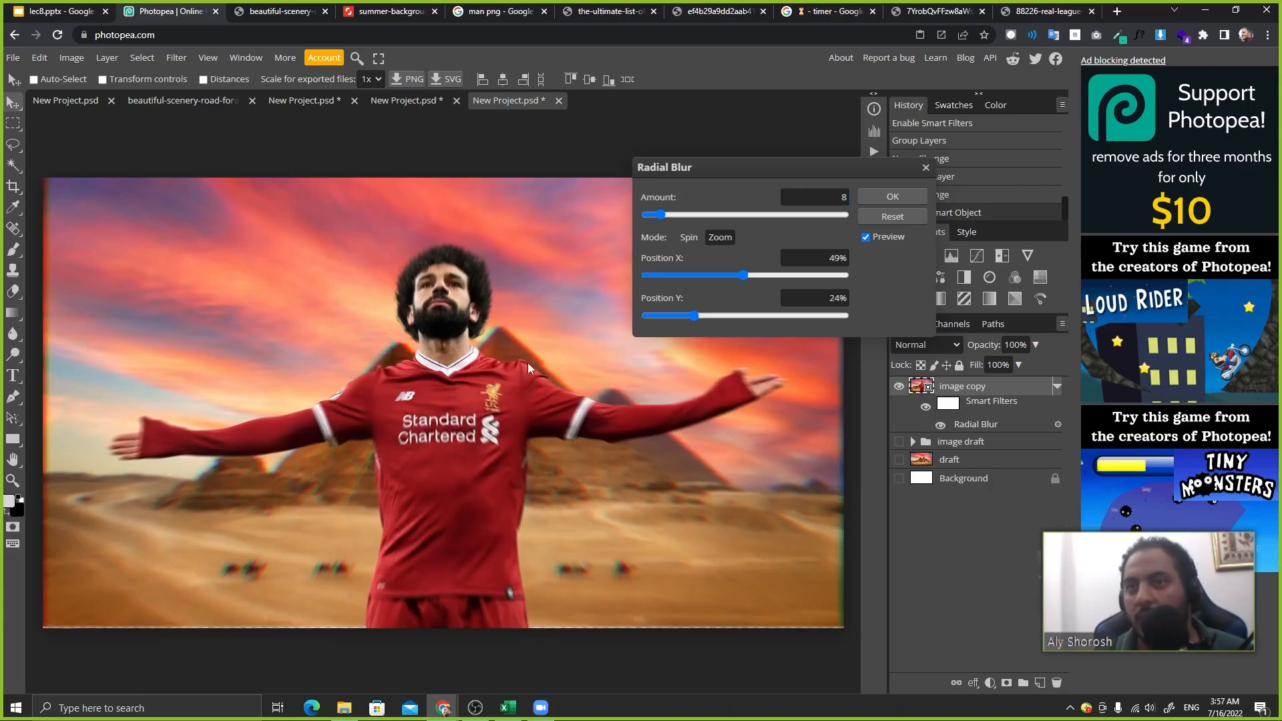
click(896, 195)
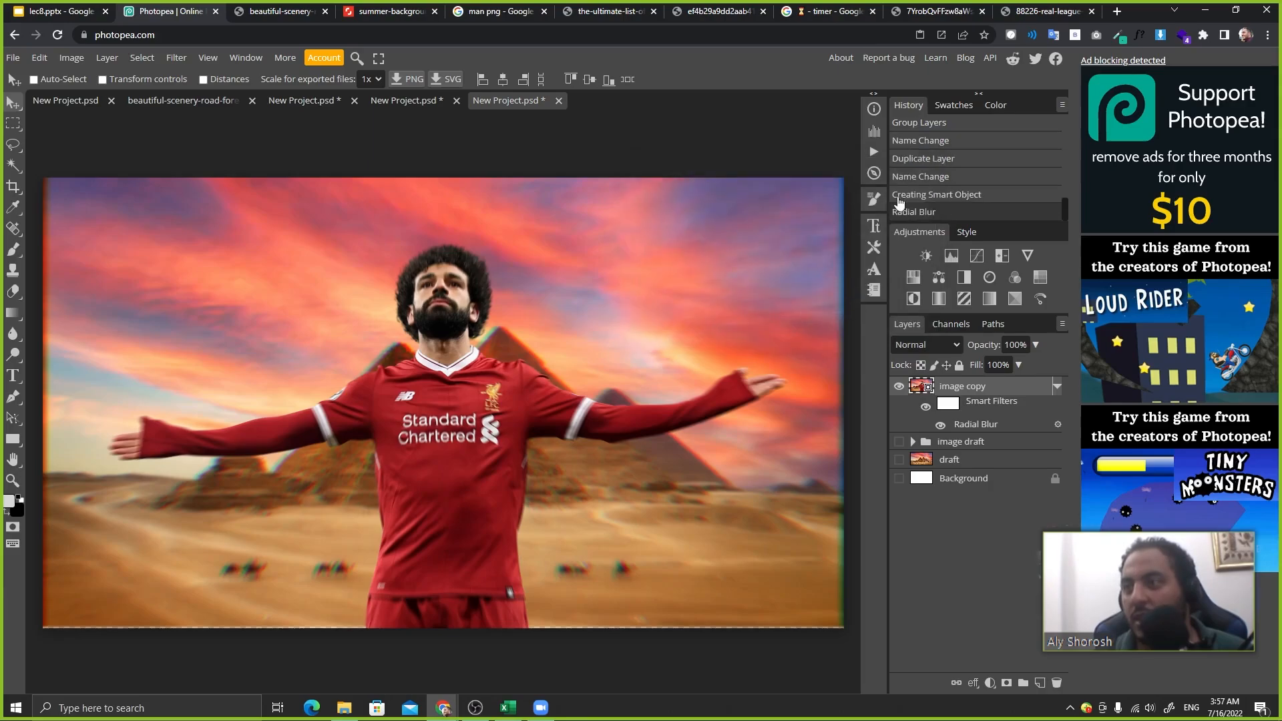
click(941, 426)
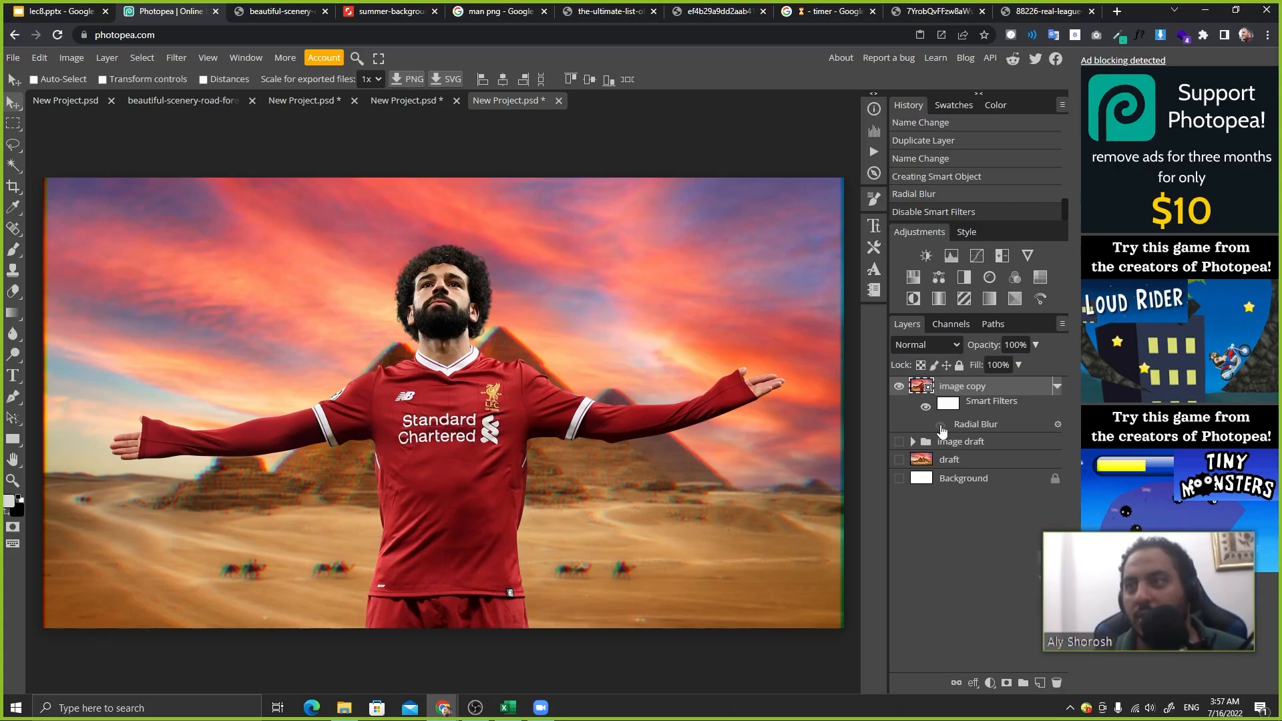
click(941, 426)
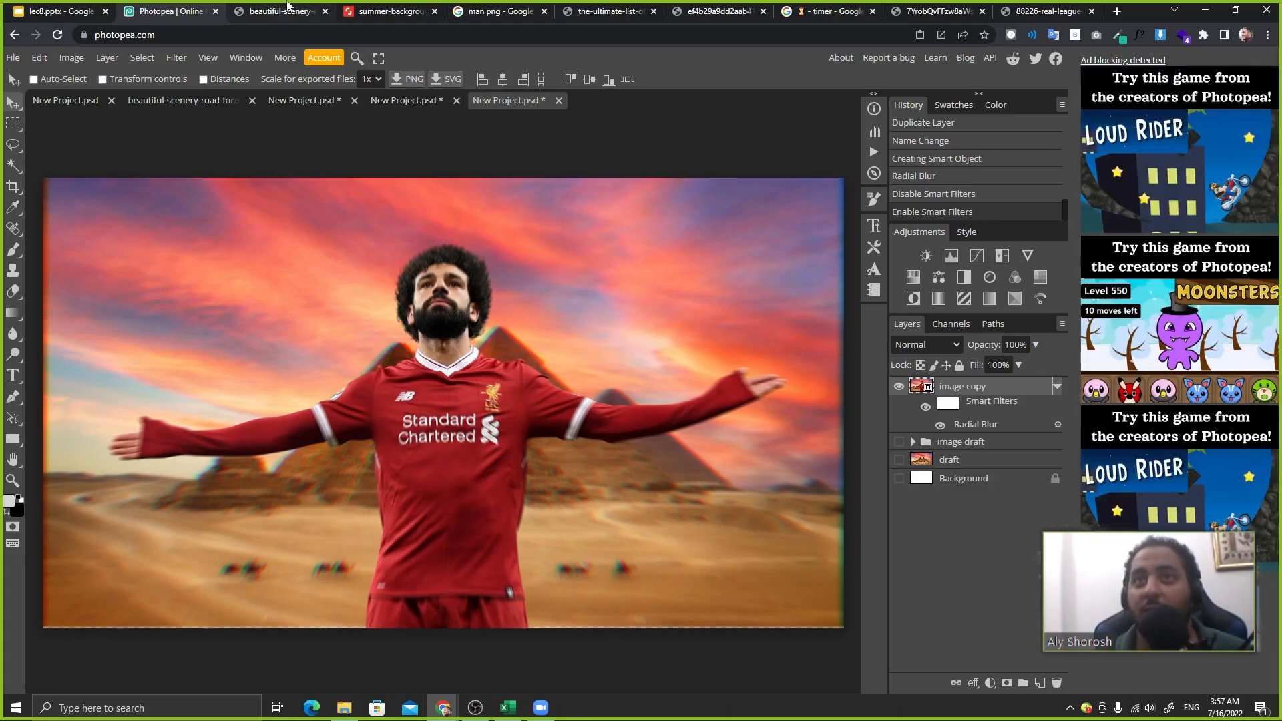
- Switch to the lec8 presentation in Google Slides and go from the channels slide to the Stroke slide
click(73, 11)
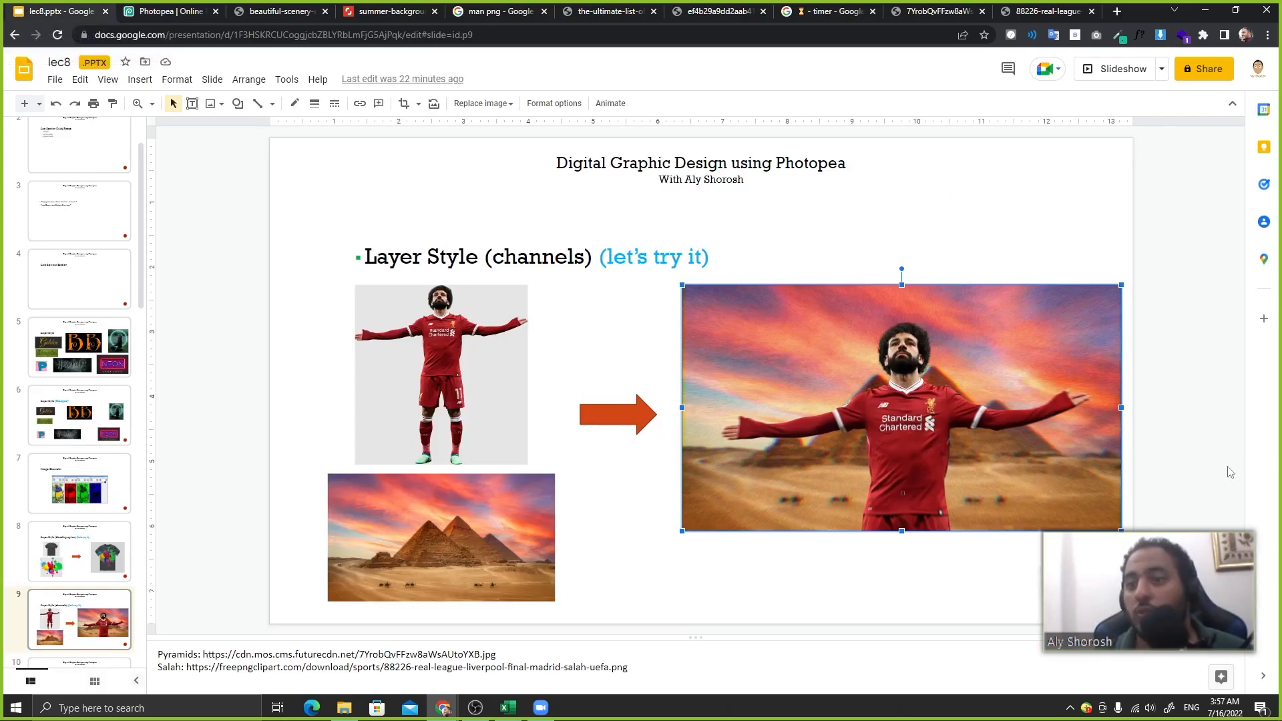
click(288, 377)
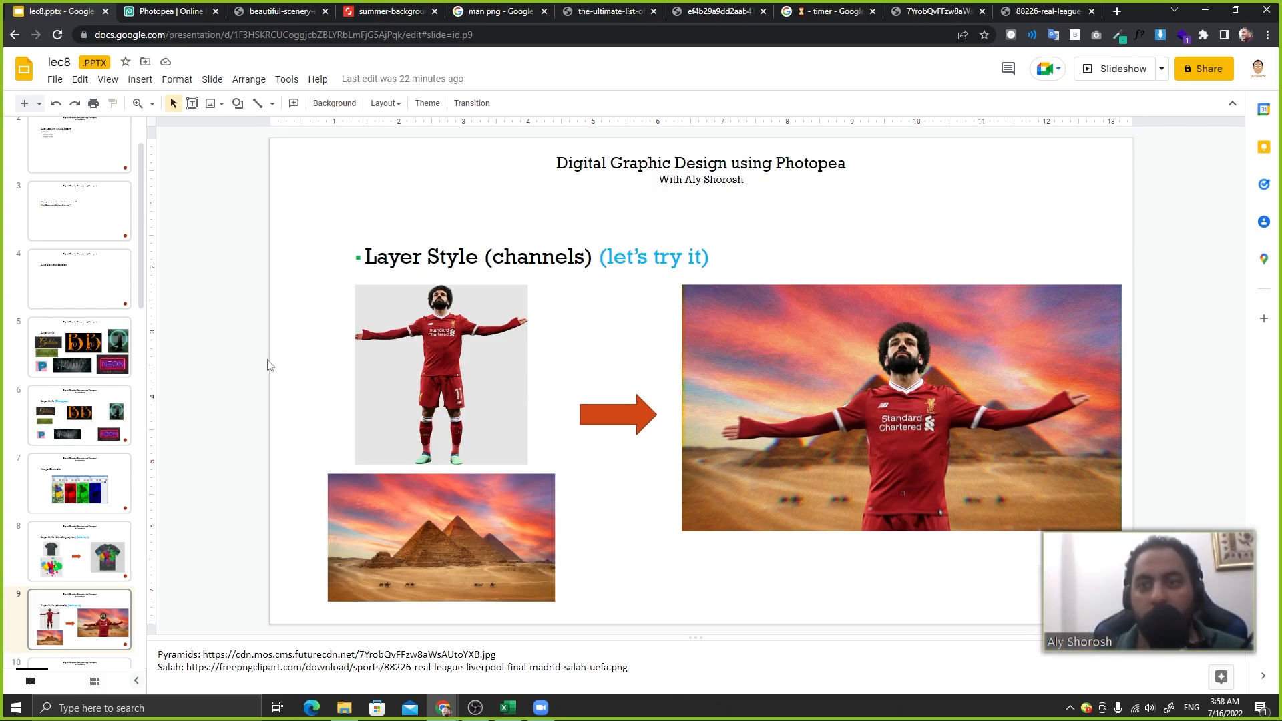
key(Down)
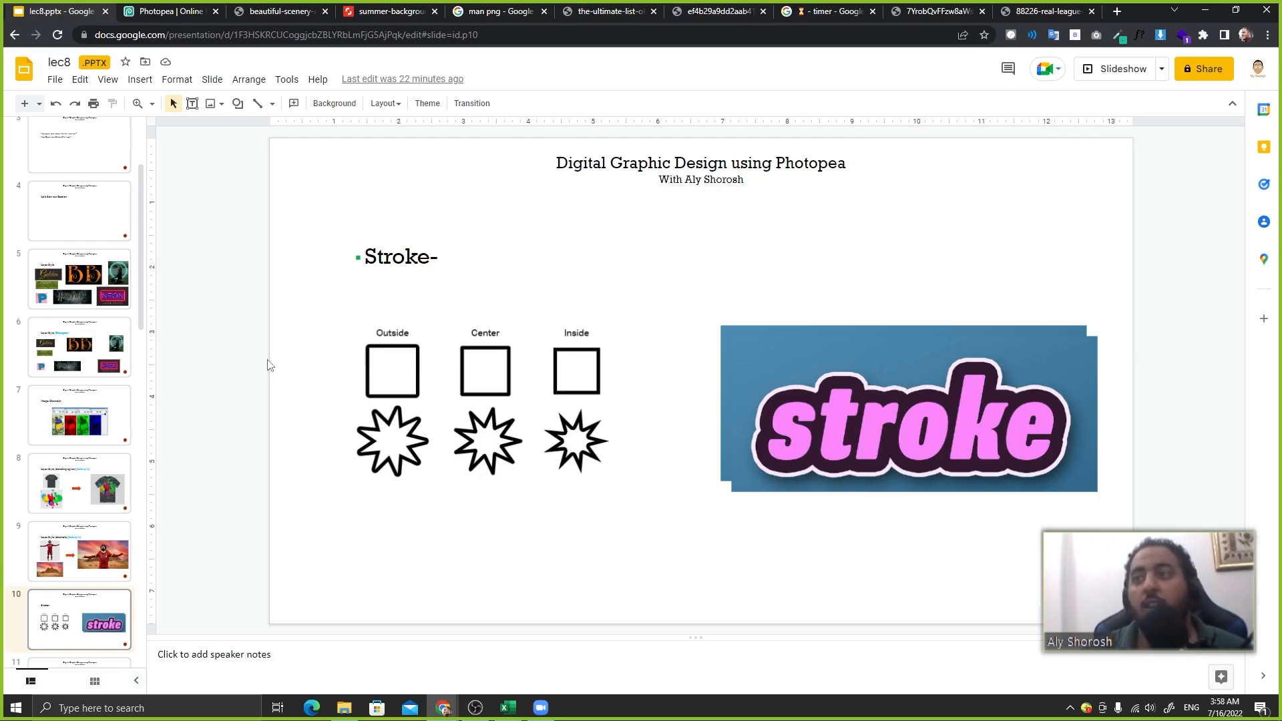
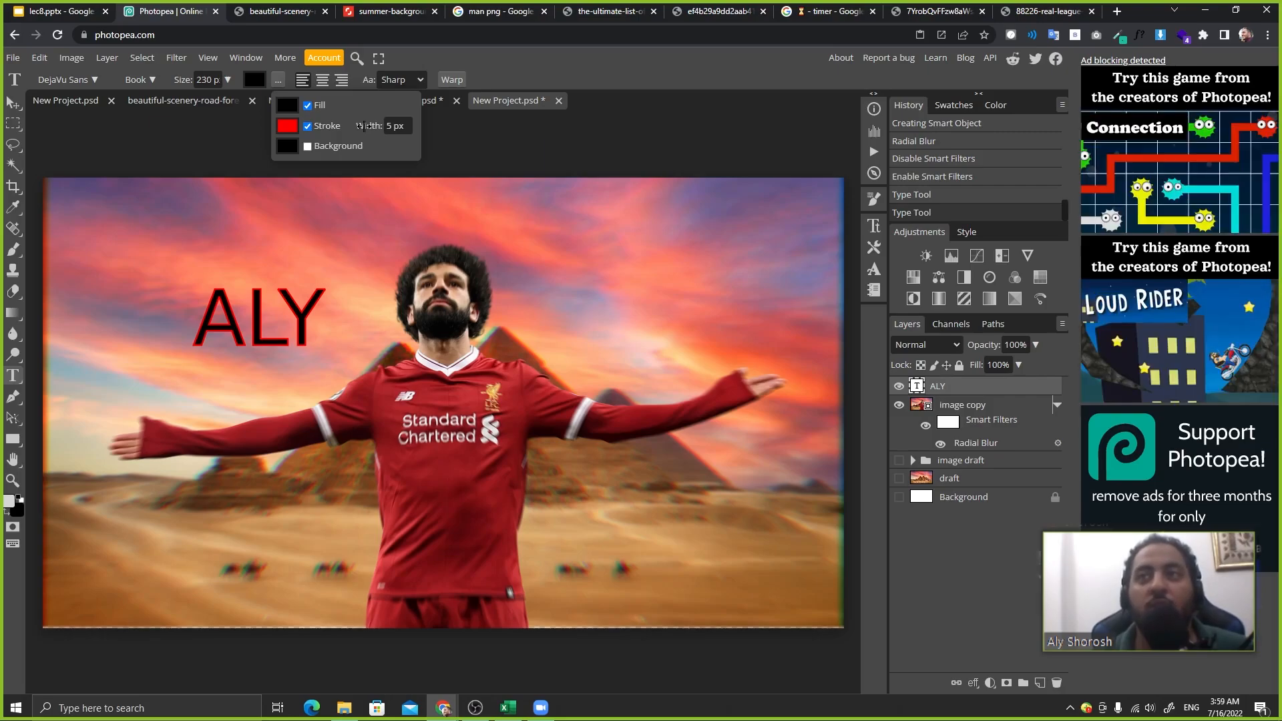
- Set the text's stroke width to 4 px and check the stroke colour, keeping it red
drag(364, 125, 348, 130)
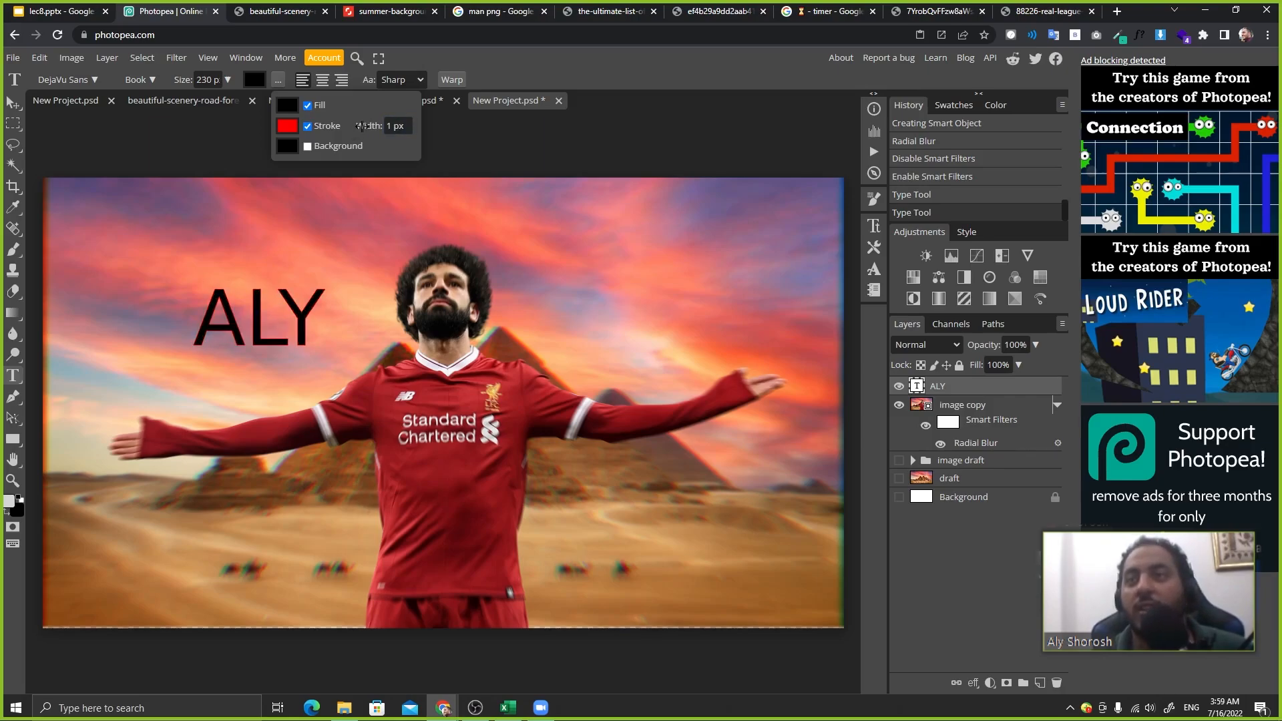
drag(361, 126, 373, 126)
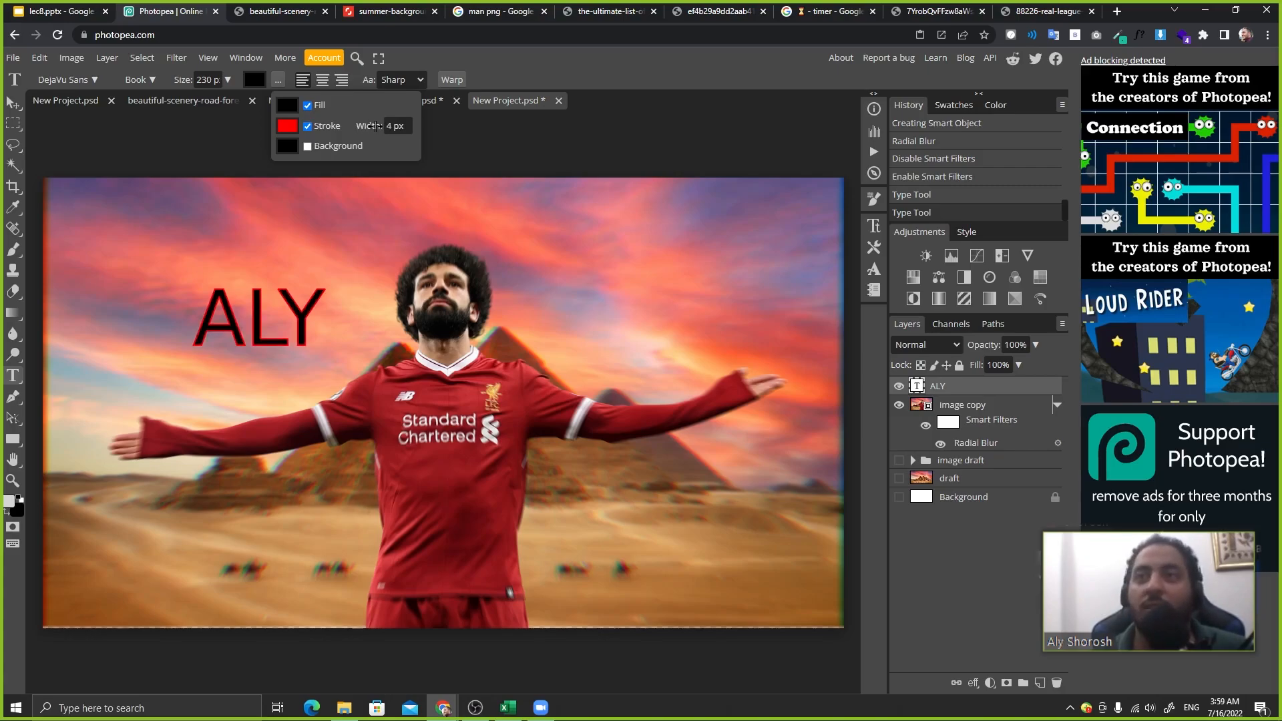
click(287, 126)
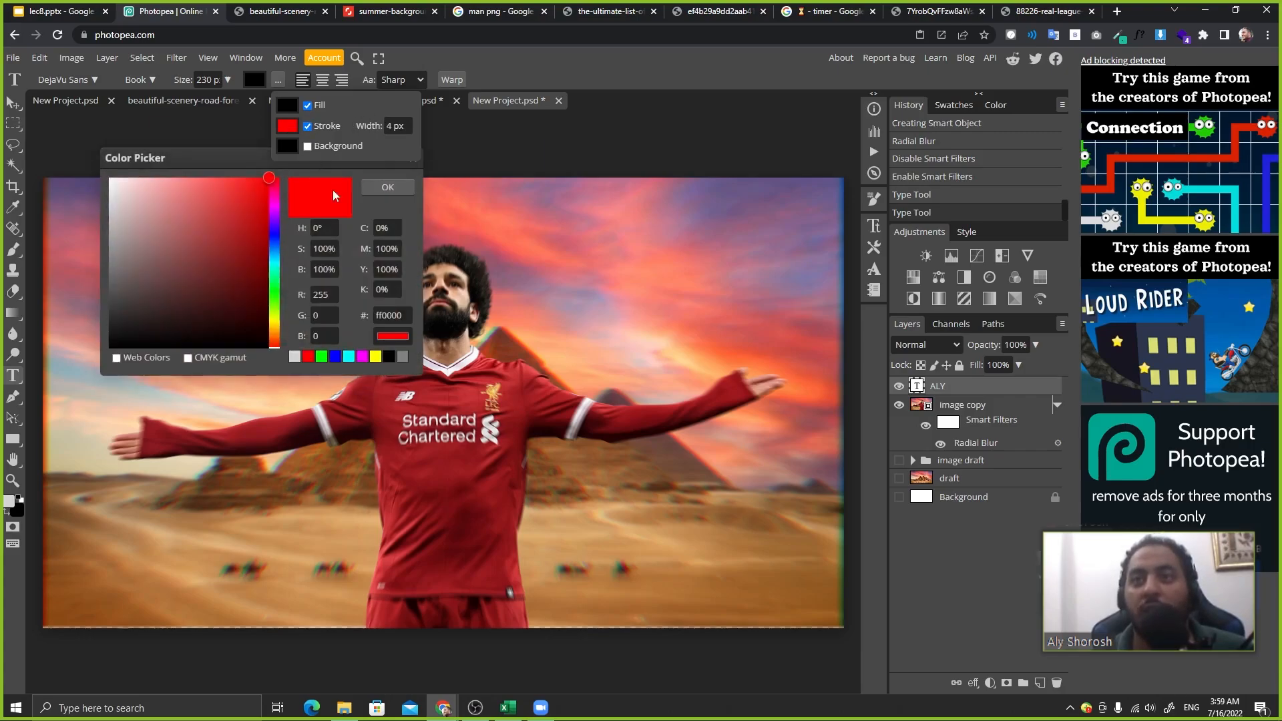
click(406, 169)
drag(345, 164, 339, 191)
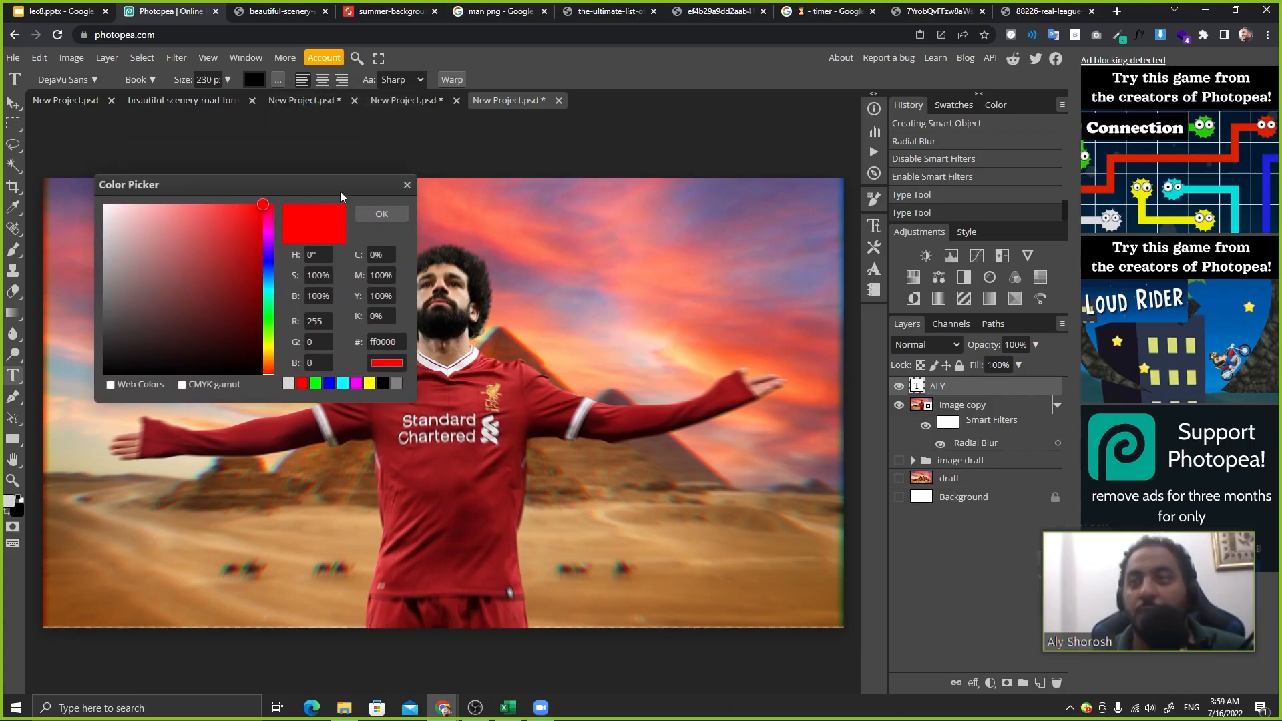
click(406, 186)
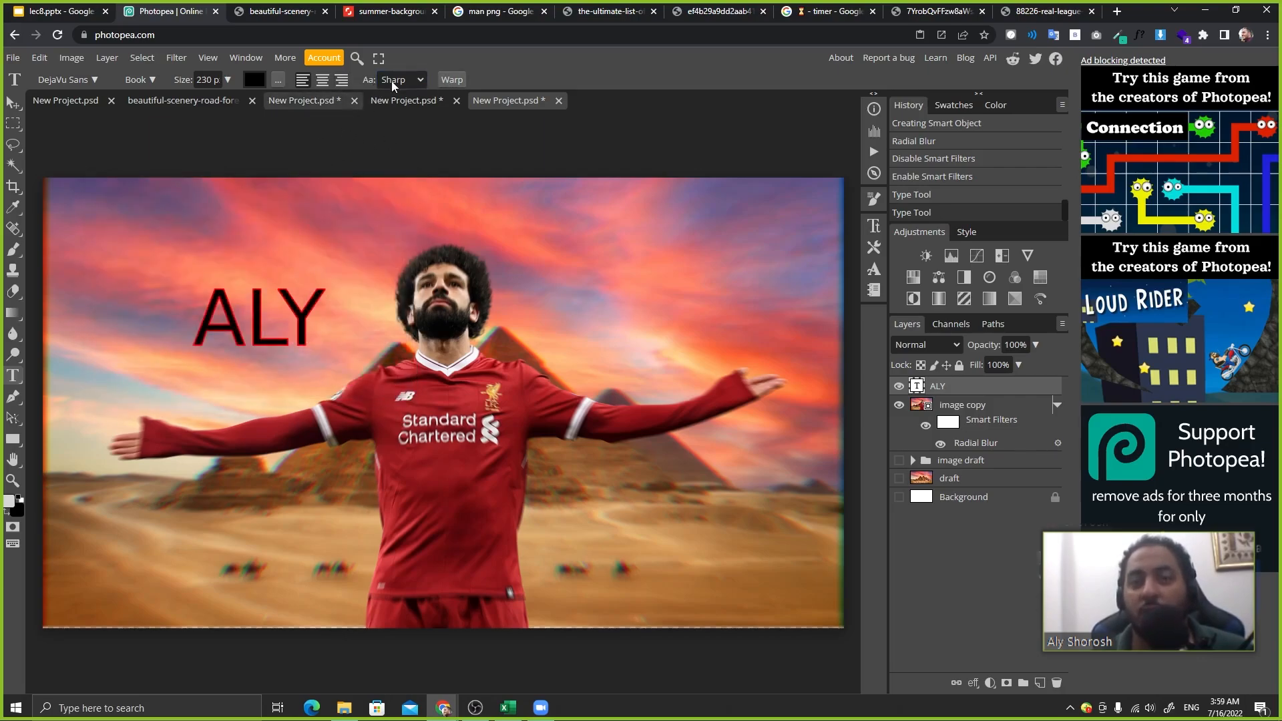
- Draw a red rectangle about 608 by 435 px over the text and give it a solid red stroke
click(13, 438)
drag(141, 232, 344, 376)
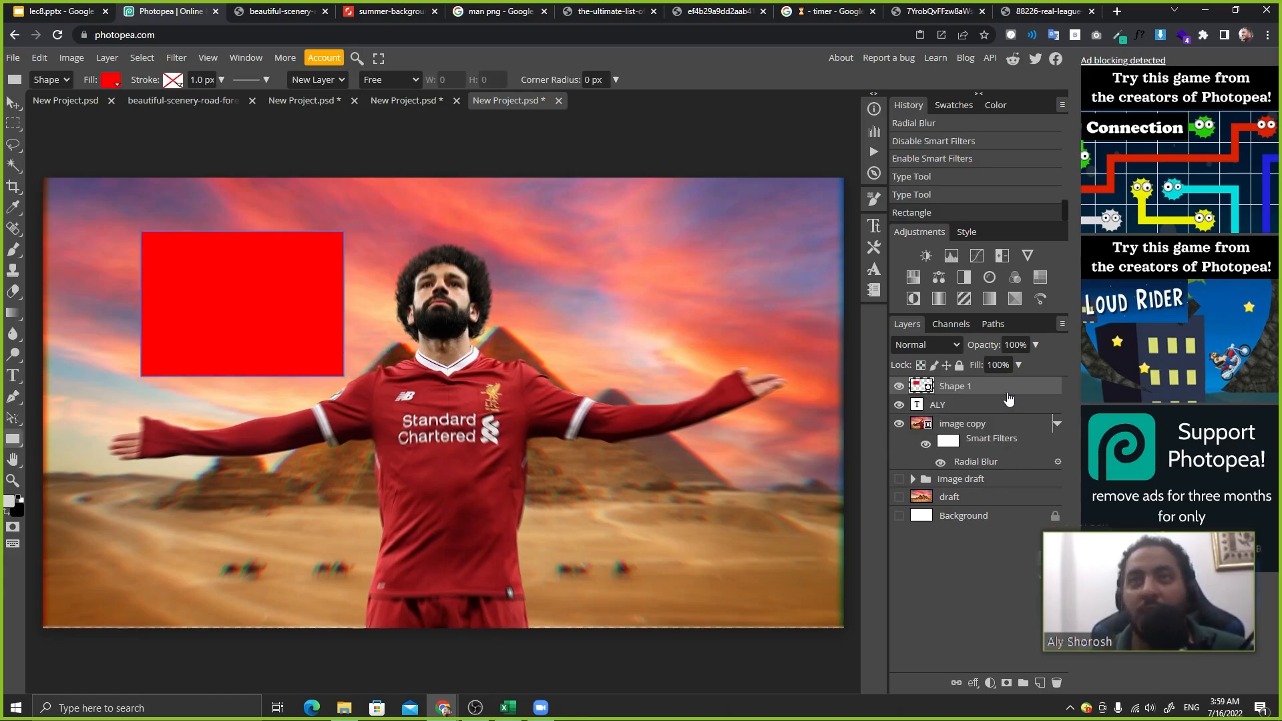
click(163, 83)
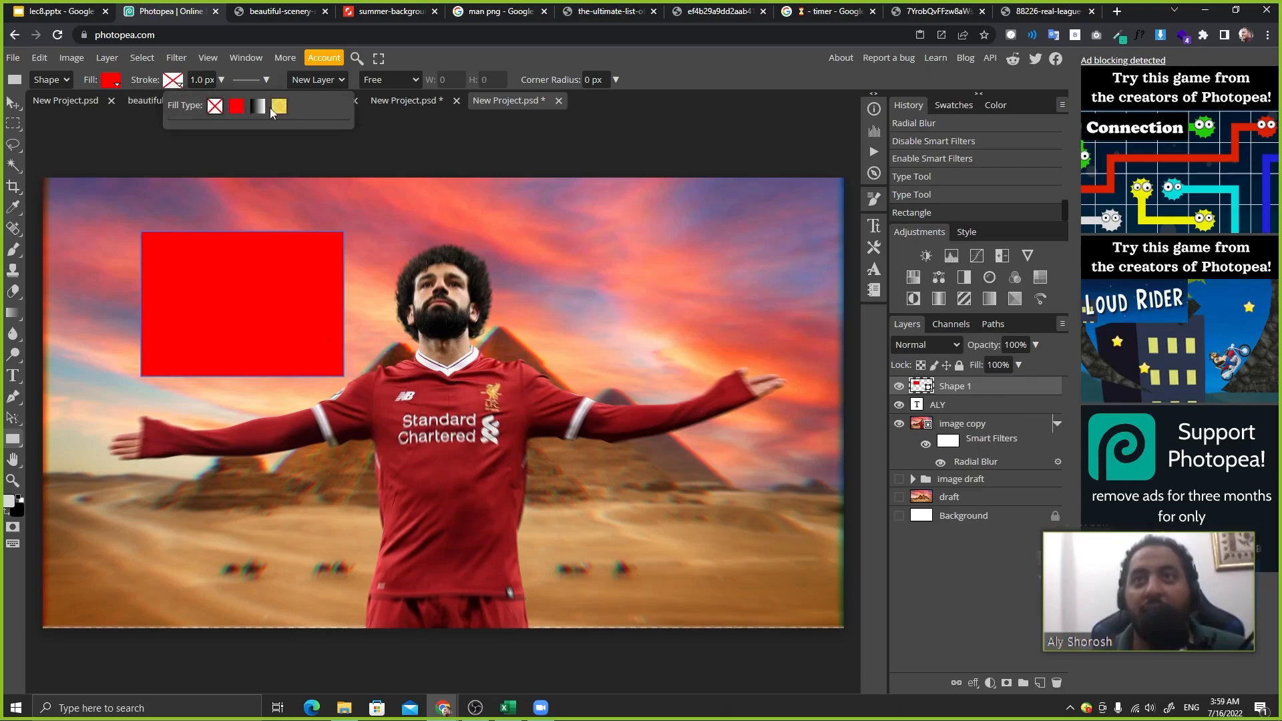
click(235, 106)
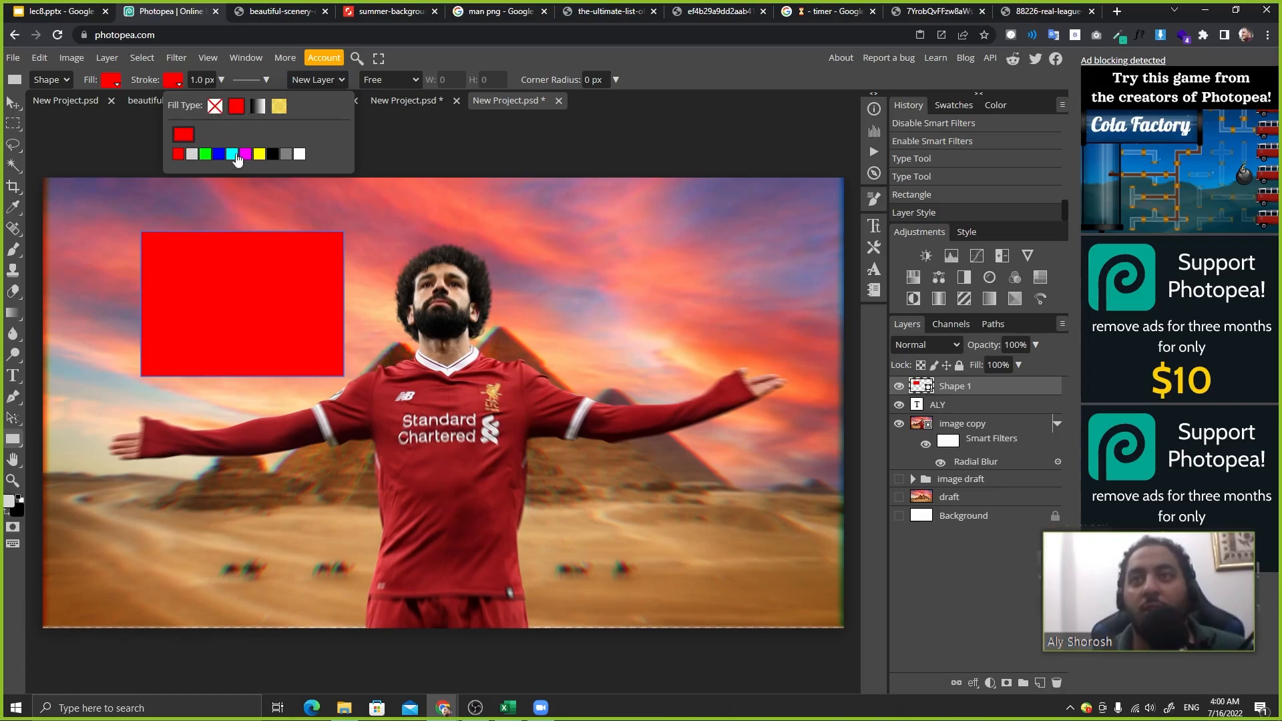
- Show the Properties window and look through the rectangle's stroke colour, layer and size-mode options
click(236, 57)
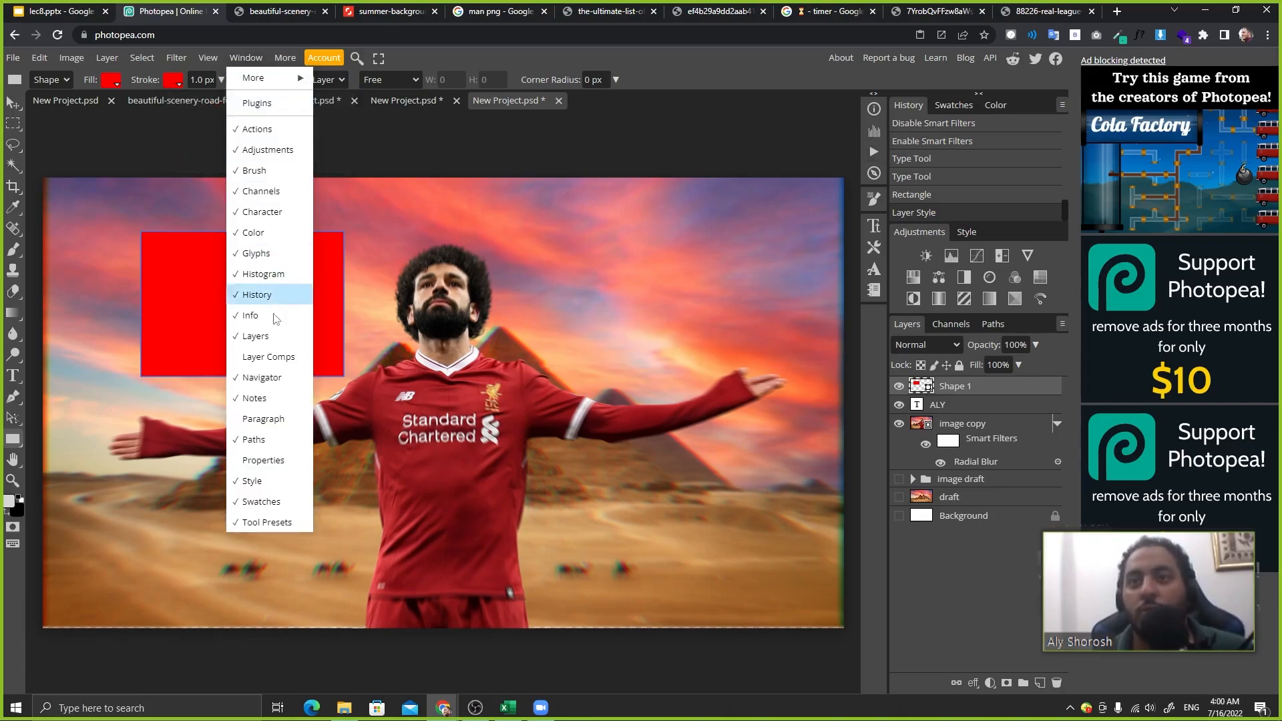
click(267, 458)
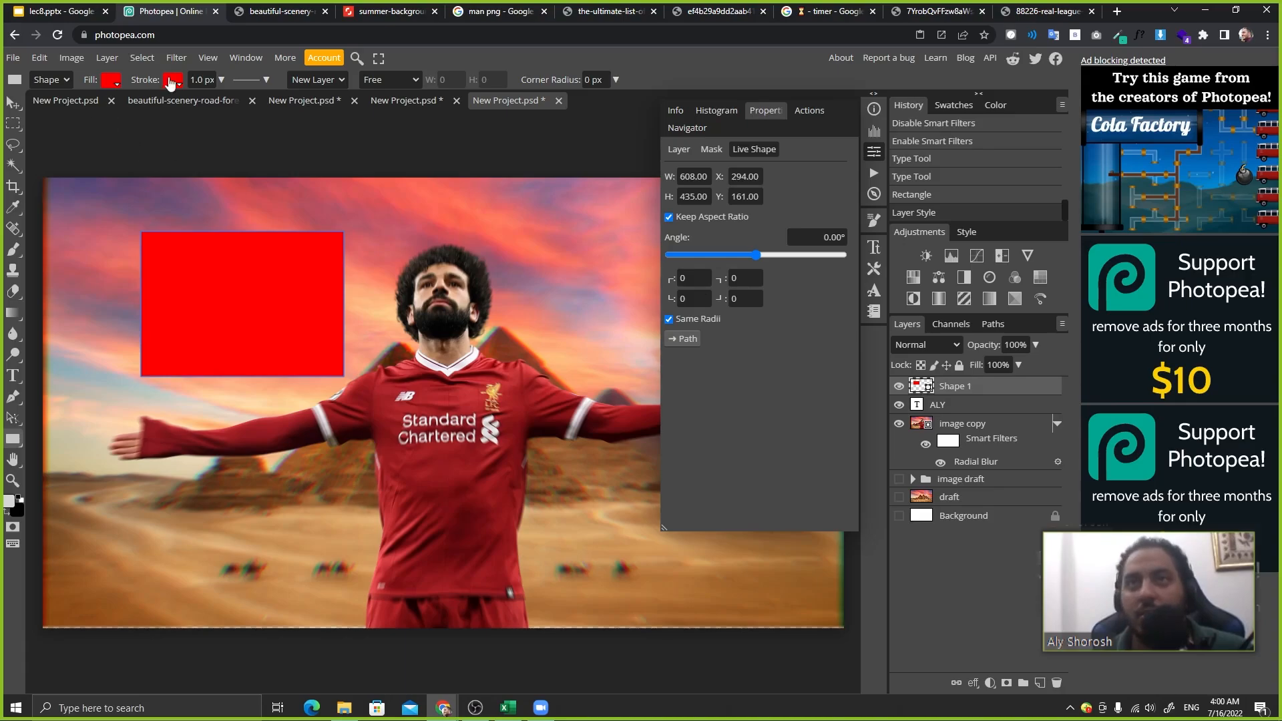
click(173, 81)
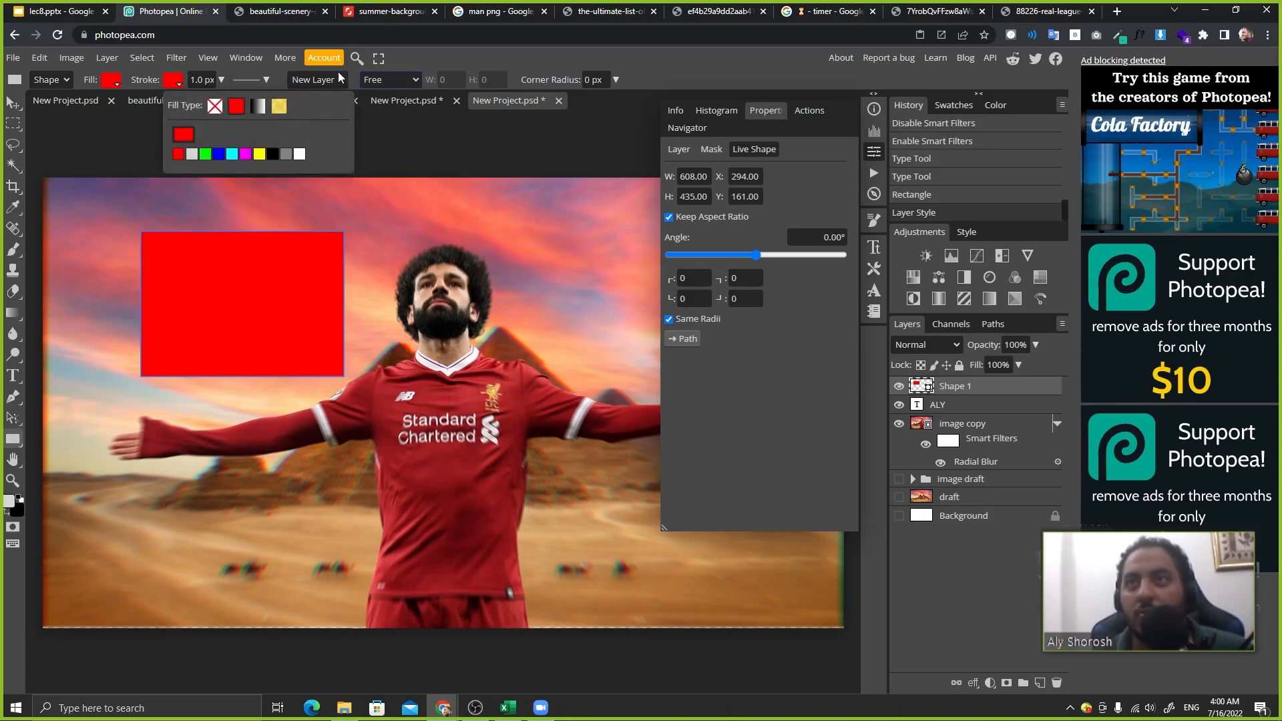
click(323, 79)
click(368, 82)
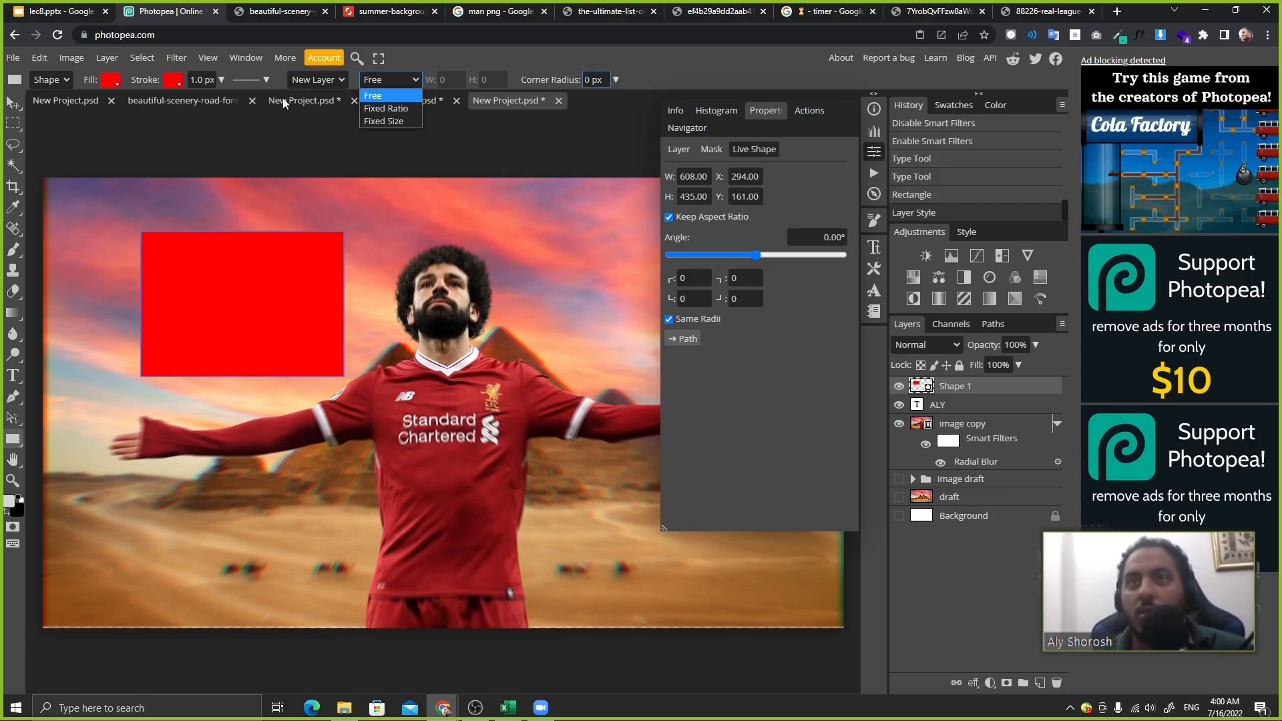
- Set the rectangle's stroke width to 43 px and its stroke colour to green
click(213, 81)
click(221, 80)
drag(206, 101, 207, 100)
click(173, 80)
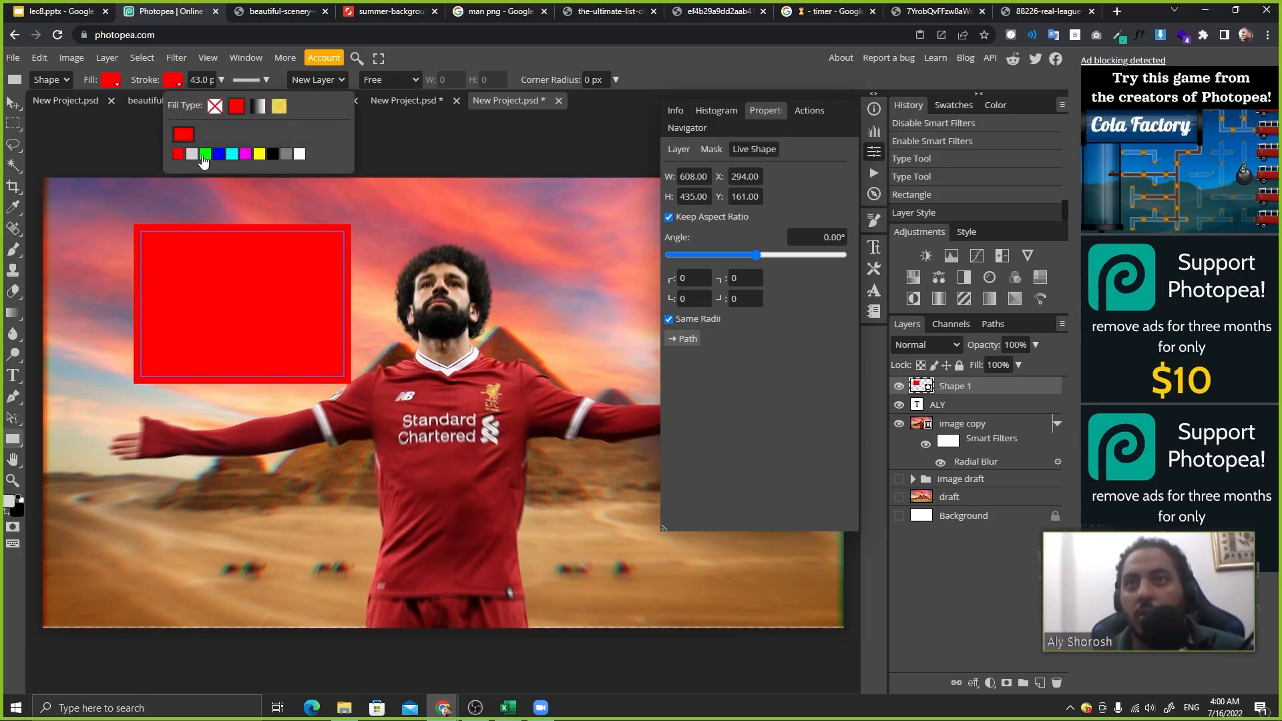
click(178, 154)
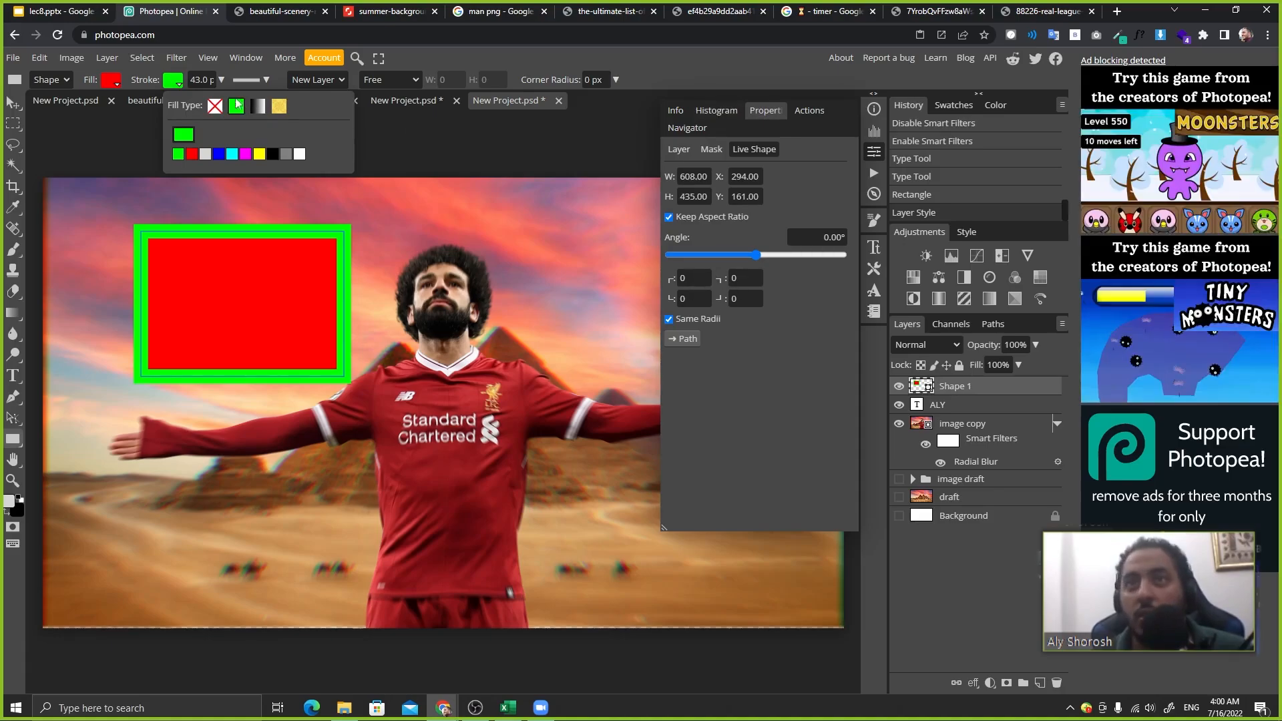
click(171, 87)
click(171, 86)
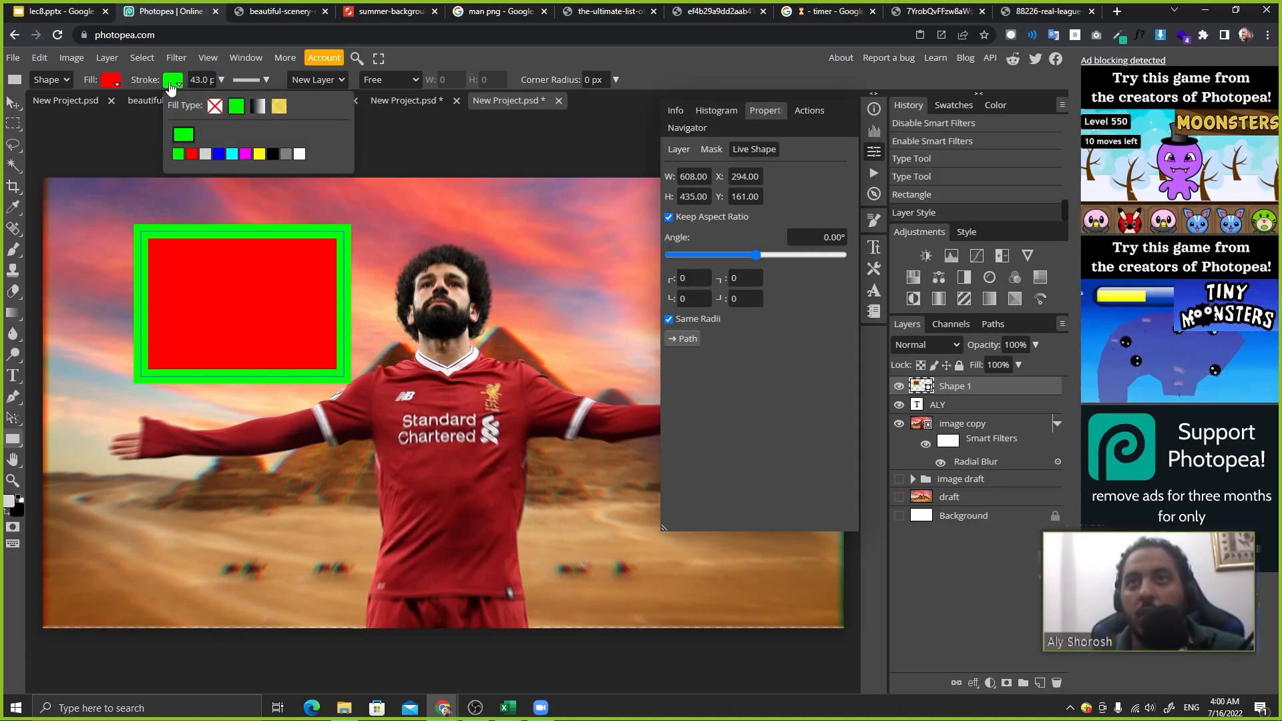
click(171, 87)
- Try the Inside and Outside positions for the rectangle's stroke and return it to Center
click(256, 81)
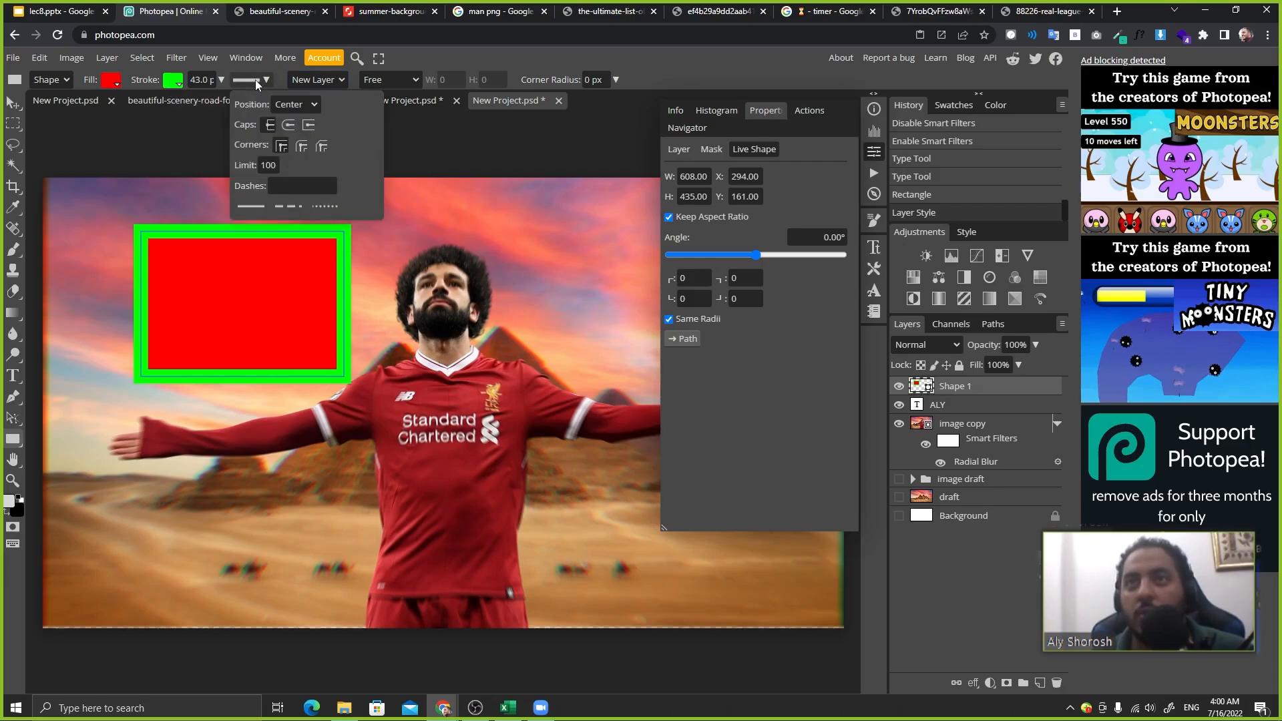
click(285, 104)
click(289, 117)
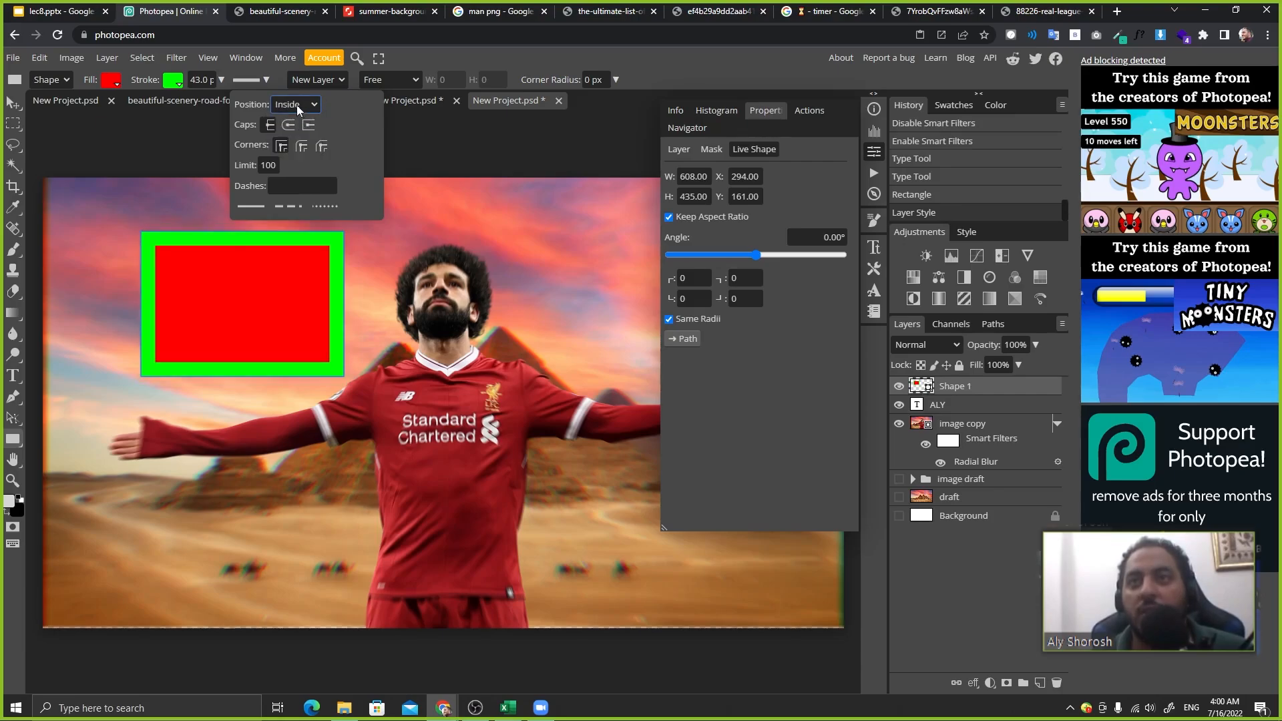
click(299, 106)
click(299, 146)
click(299, 106)
click(302, 135)
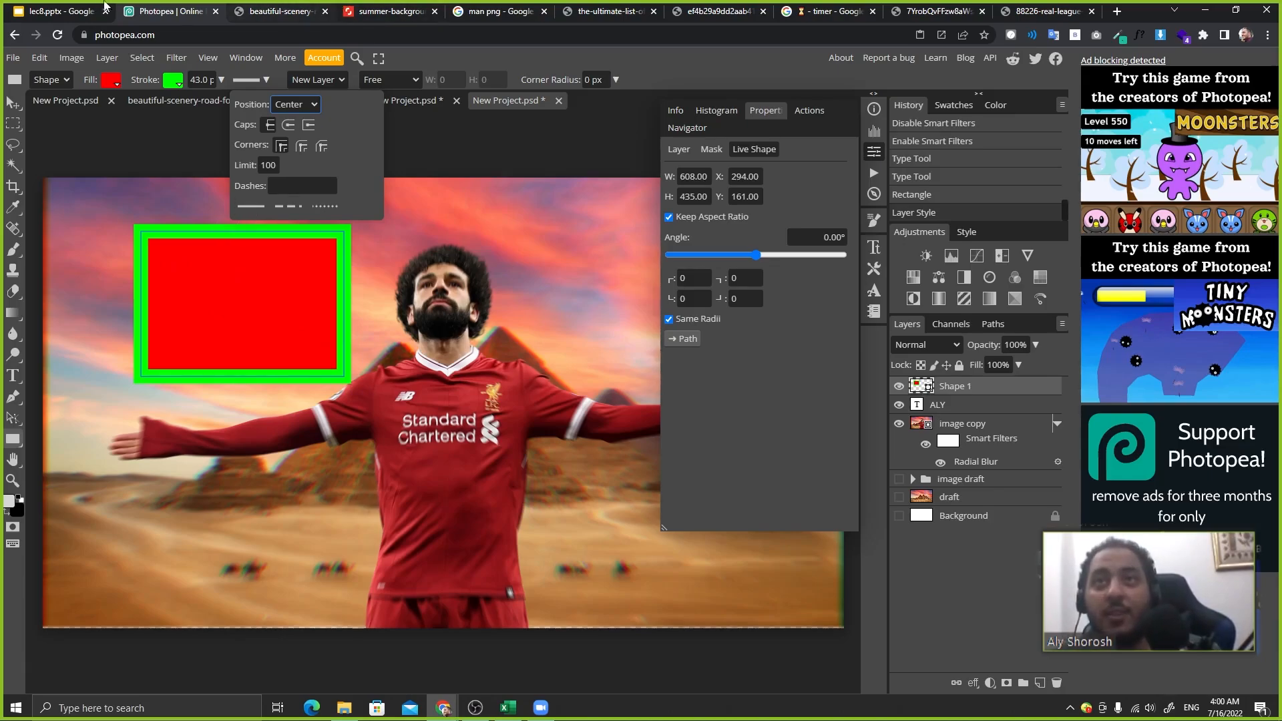
- View the Stroke slide in Google Slides, return to Photopea and look through the other open projects
click(67, 12)
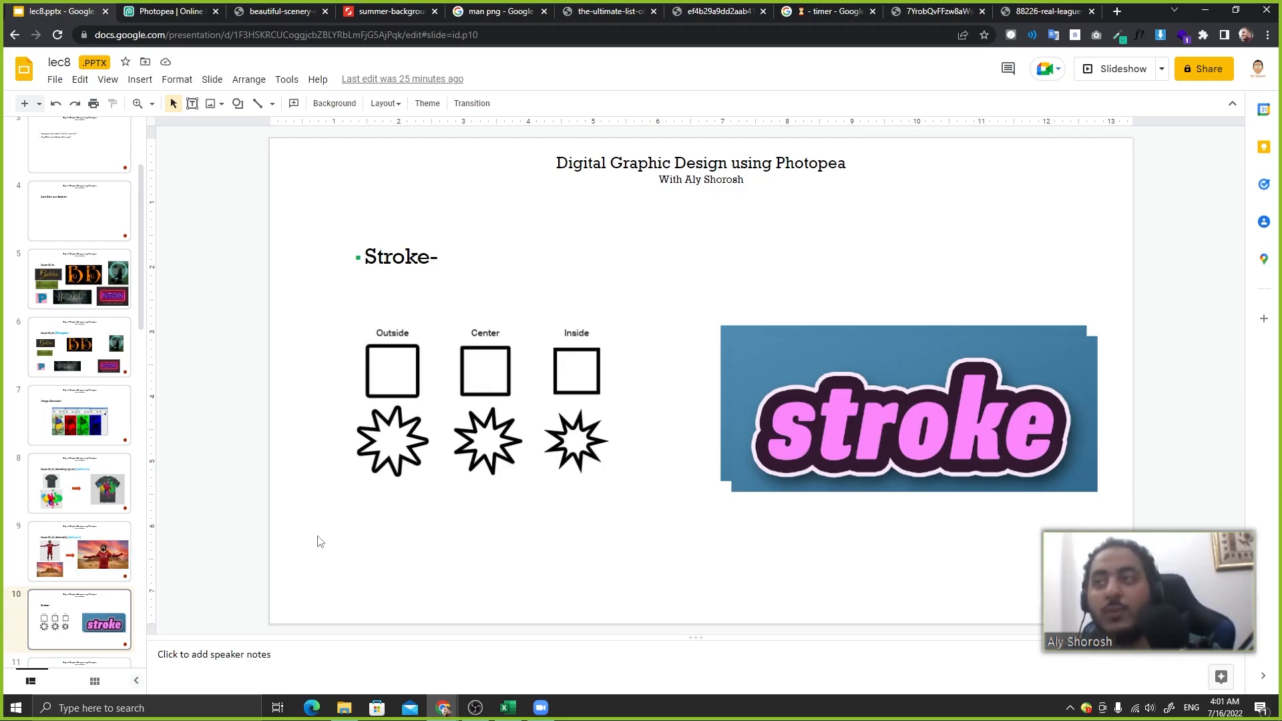
click(196, 8)
click(370, 101)
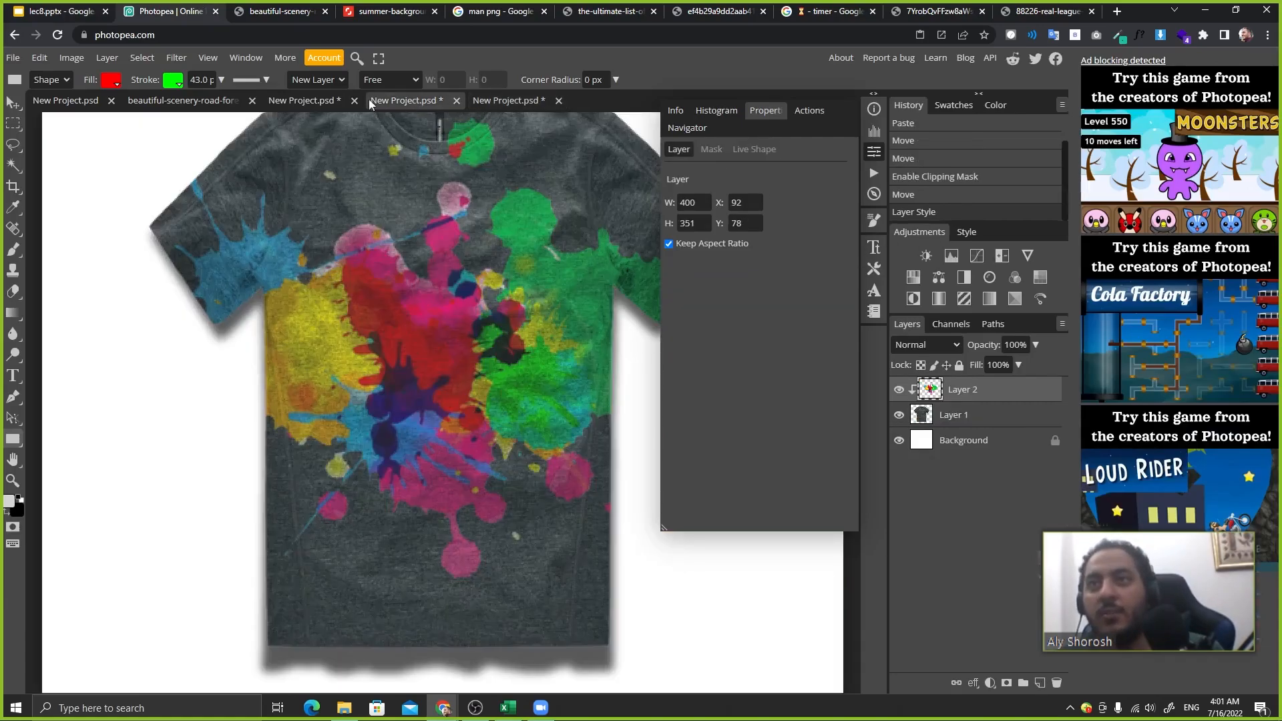
click(303, 101)
click(234, 101)
click(46, 98)
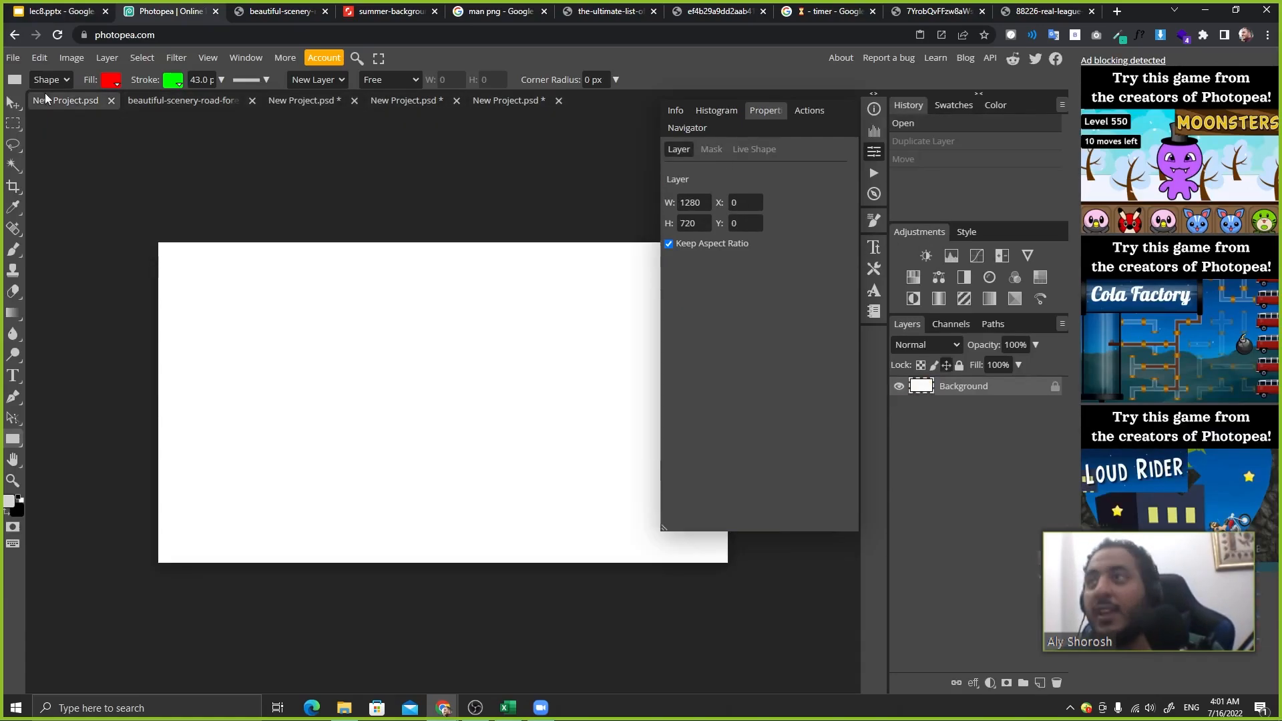
click(1045, 12)
click(934, 11)
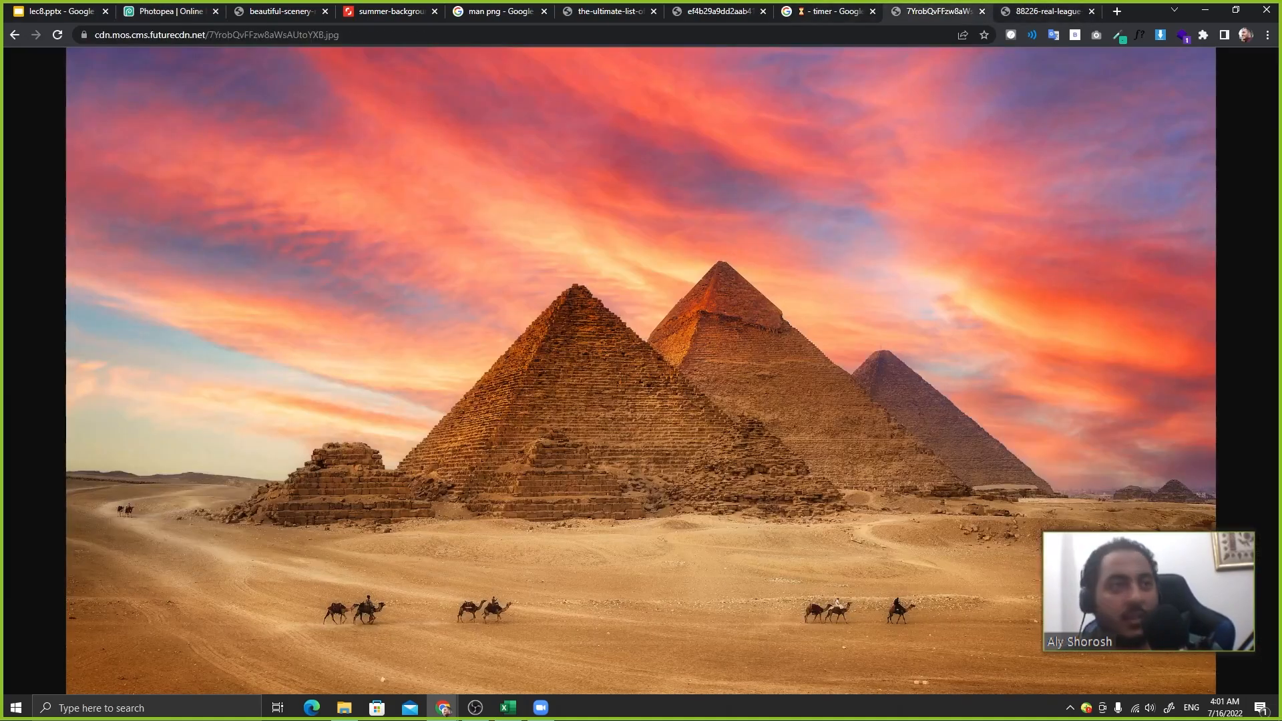
key(alt+Tab)
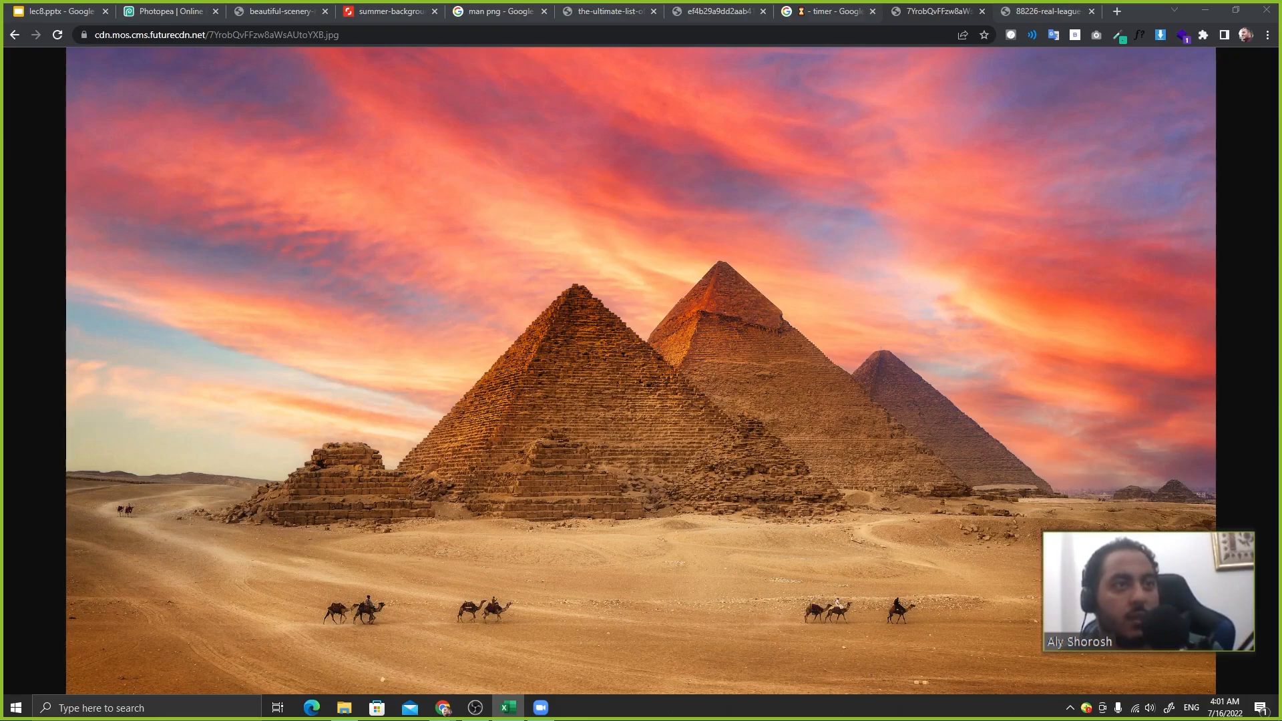
click(336, 37)
text(https://www.pngall.com/wp-content/uploads/8/Man-PNG-Clipart.png)
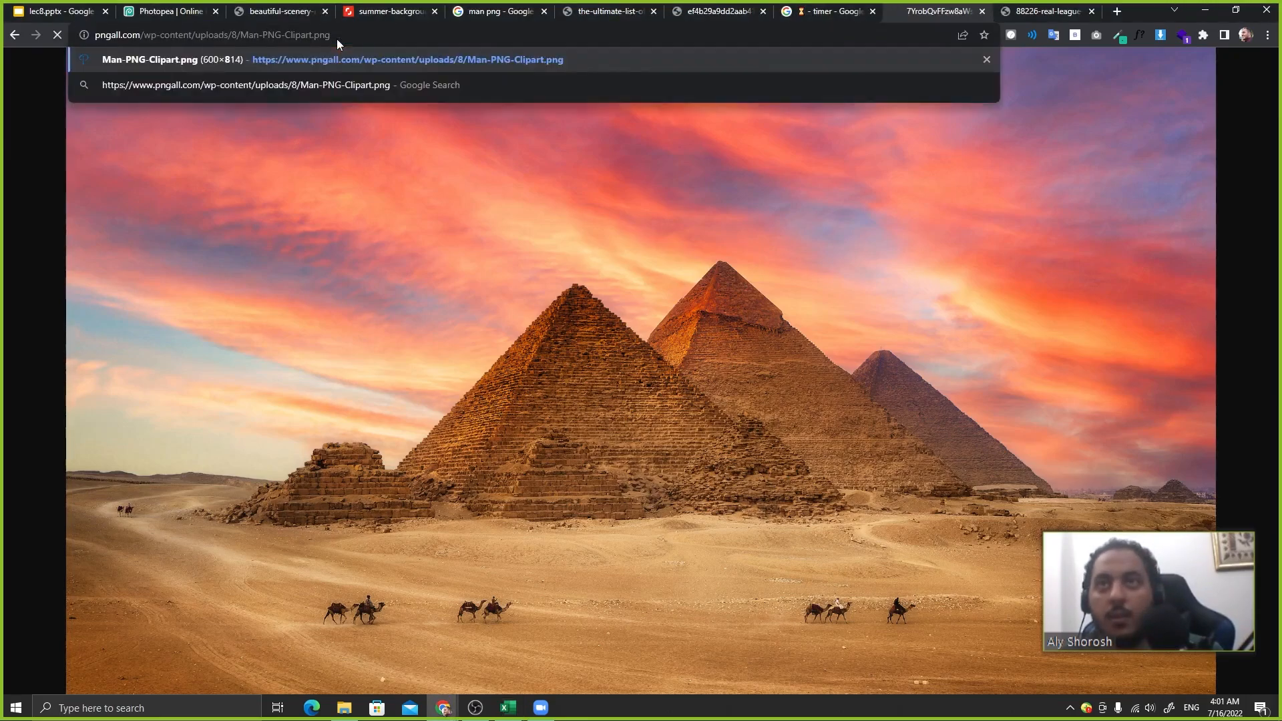
key(Return)
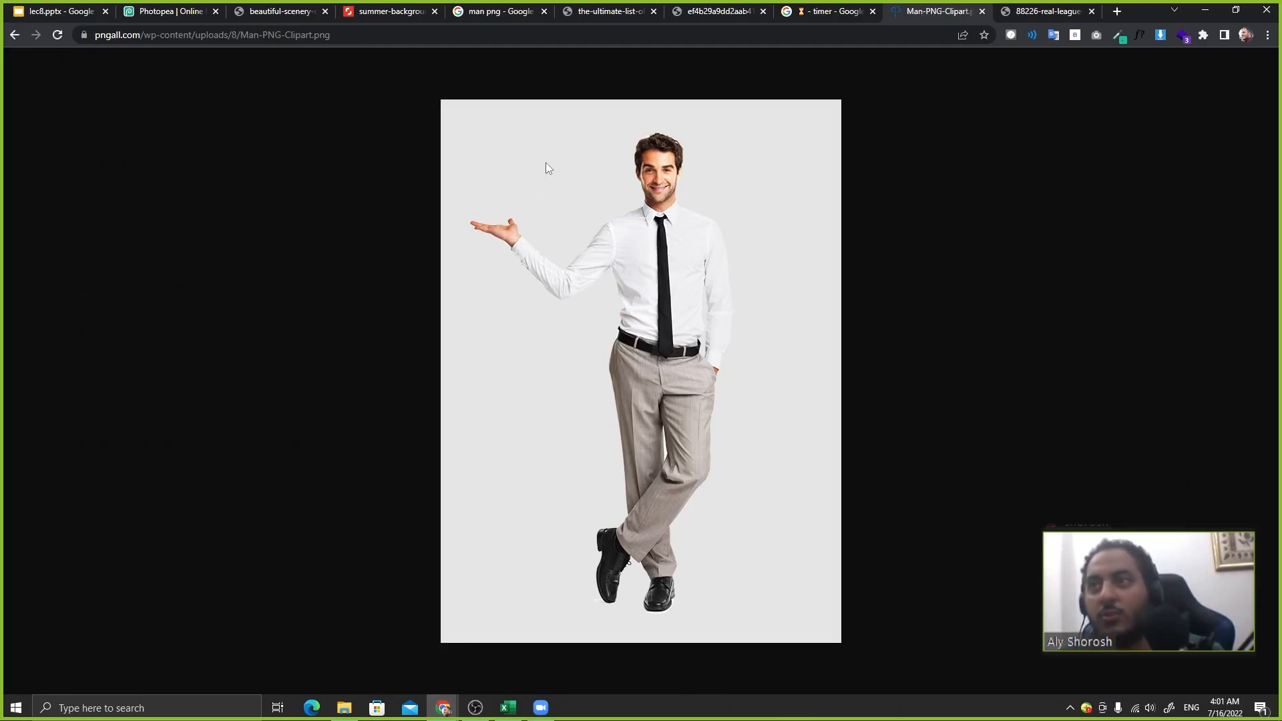
right_click(546, 162)
click(586, 200)
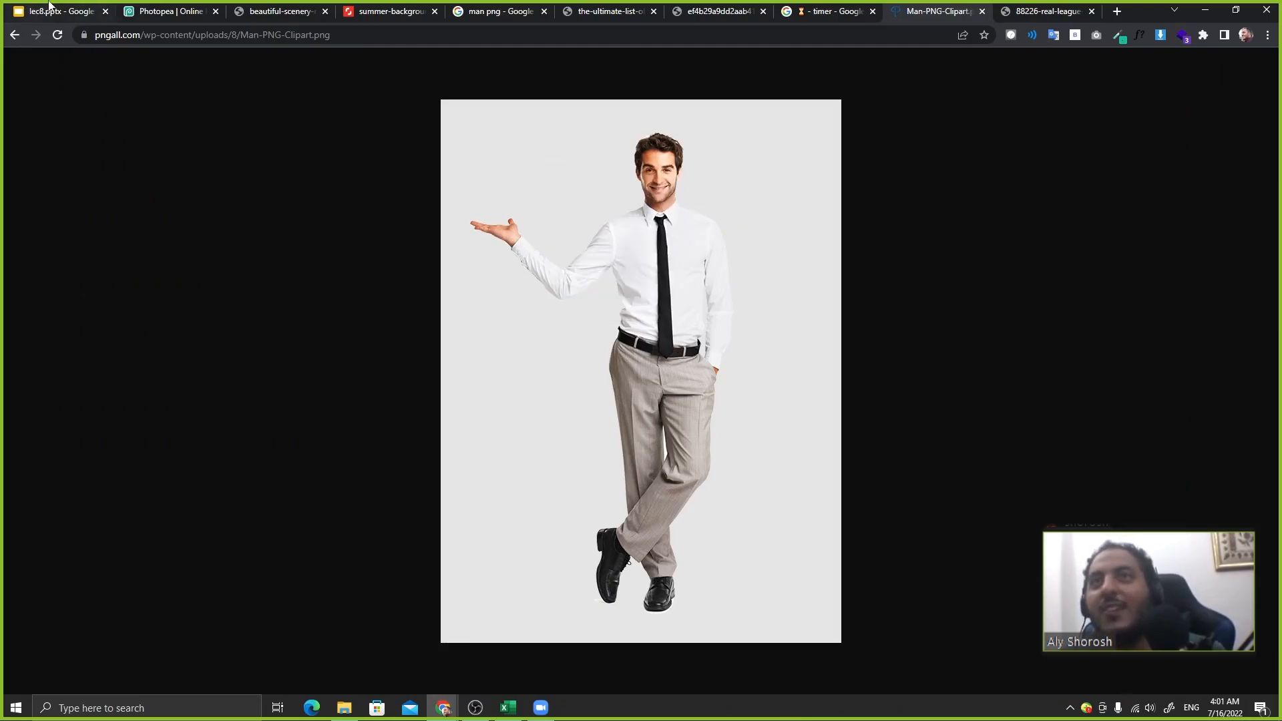
- Create a new 600 by 814 px project in Photopea and paste the copied man image into it
click(167, 12)
click(12, 57)
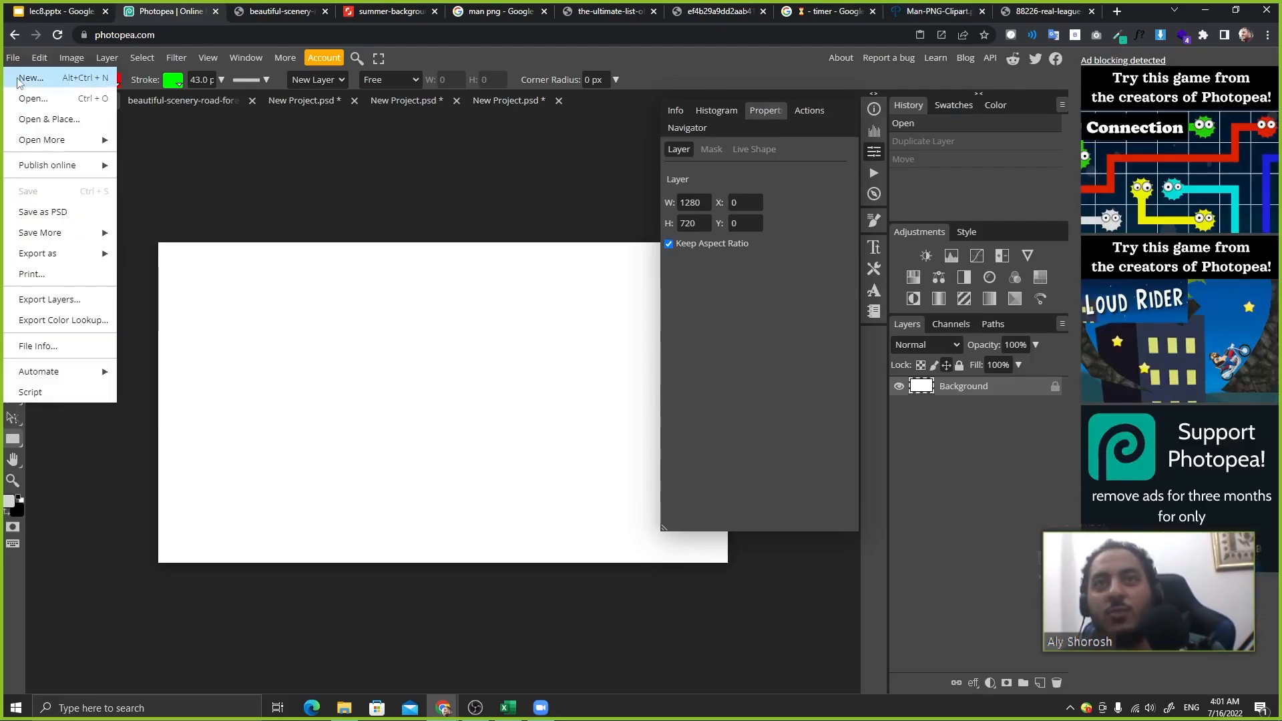
click(18, 74)
click(184, 223)
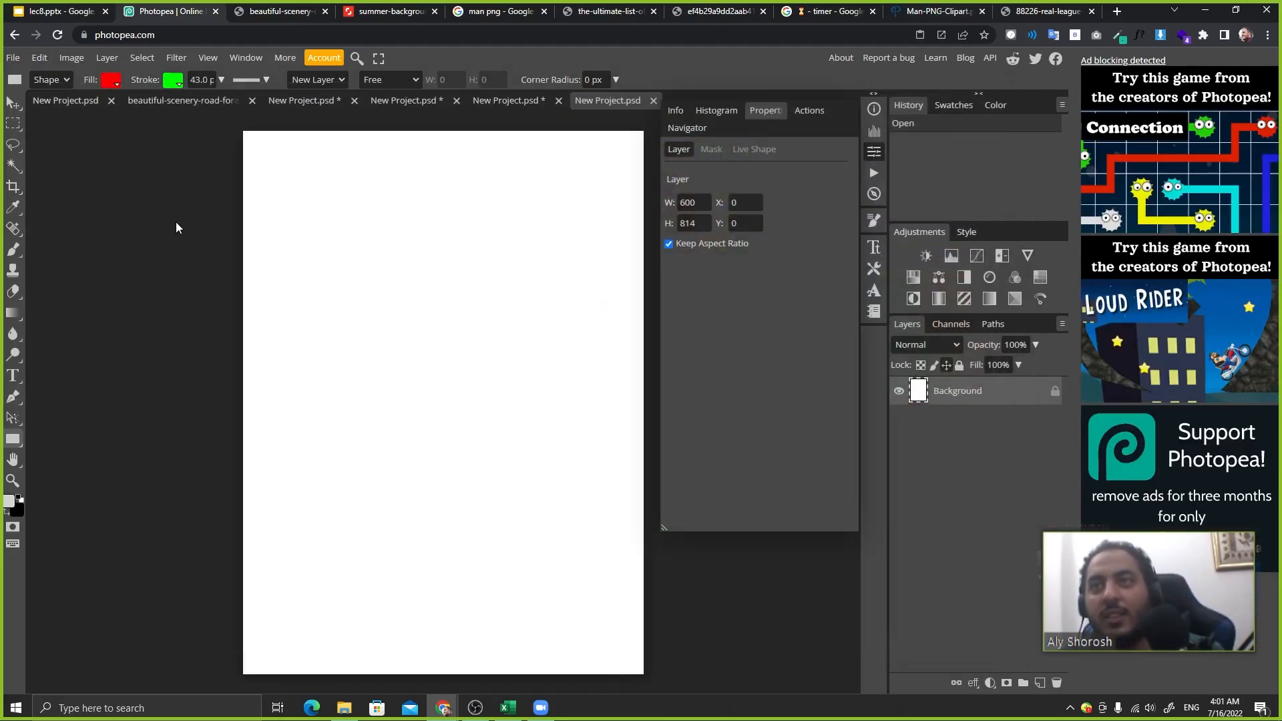
key(ctrl+v)
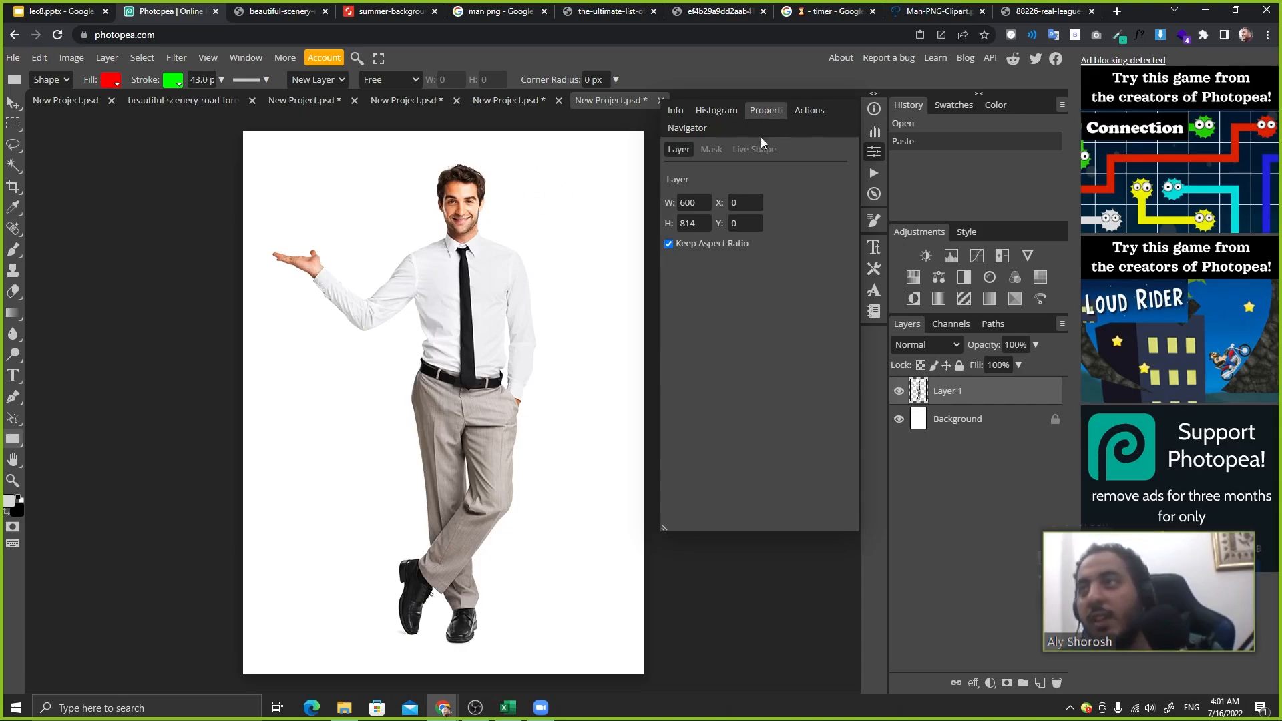
- Close the Properties window, and draw a red rectangle covering the canvas and undo it
right_click(777, 110)
click(797, 119)
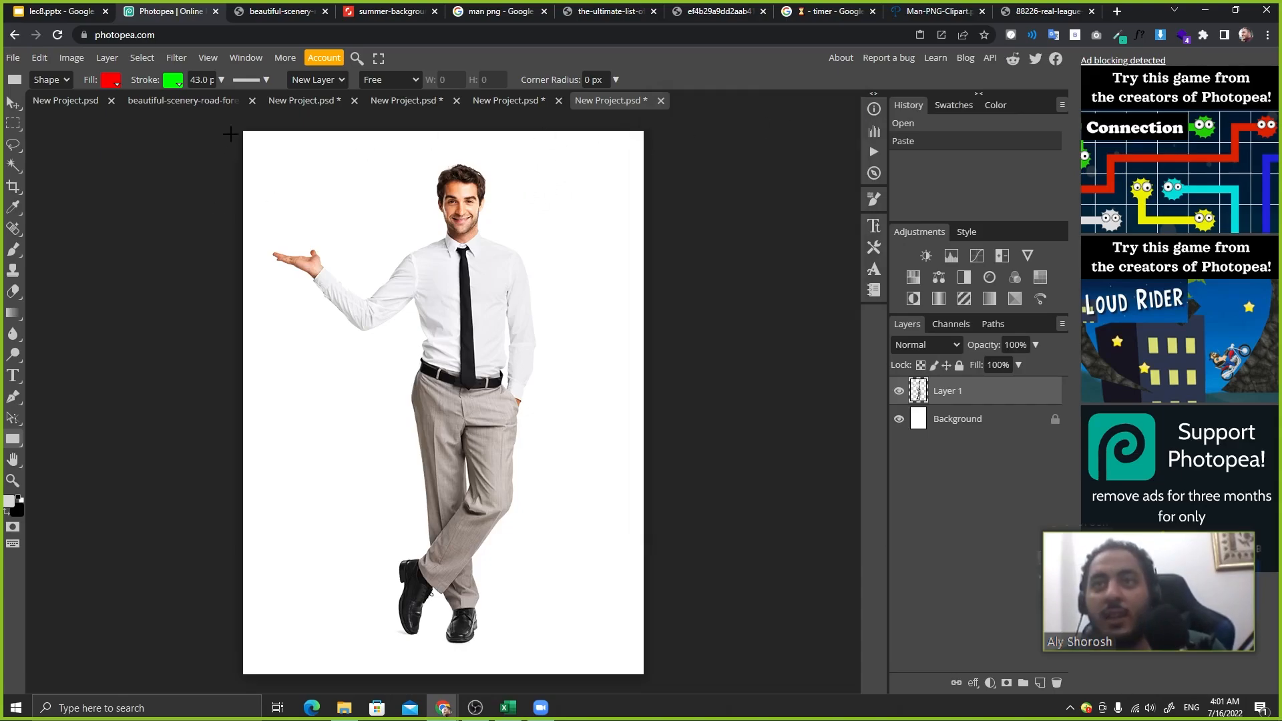
drag(229, 119, 781, 691)
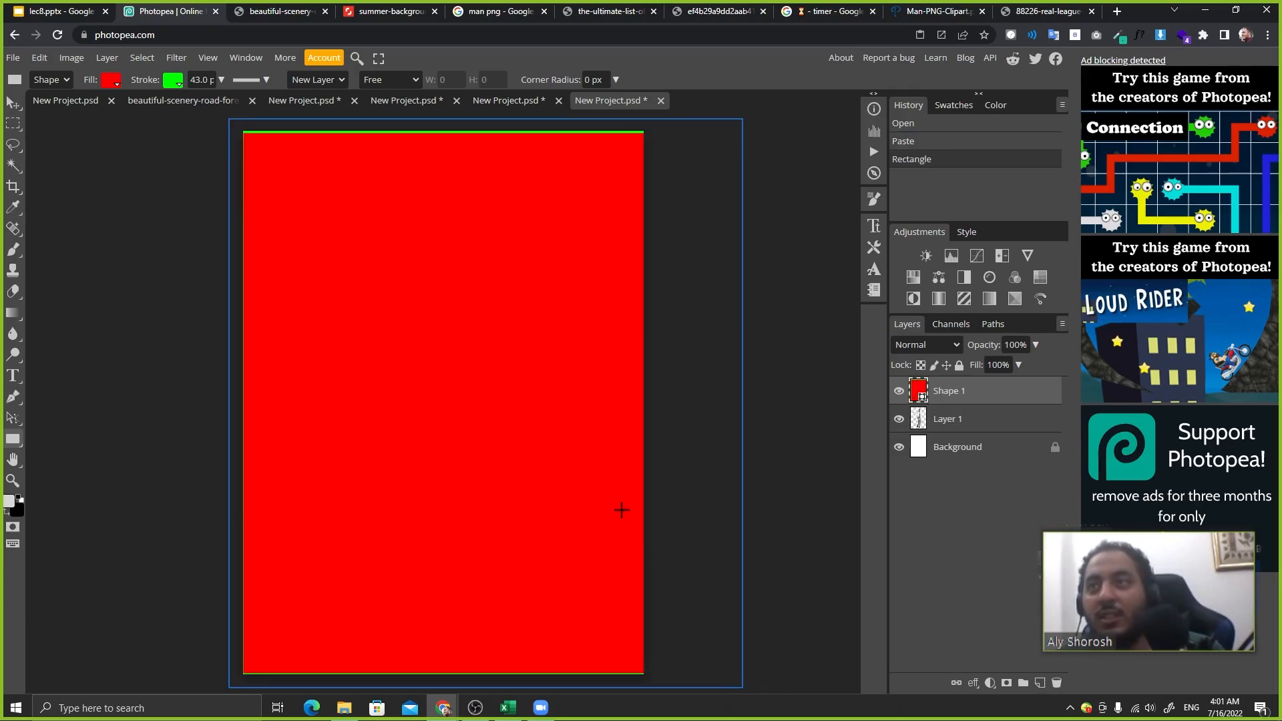
key(ctrl+z)
- Look through the open browser images and the man png search results, and return to Photopea
click(1017, 8)
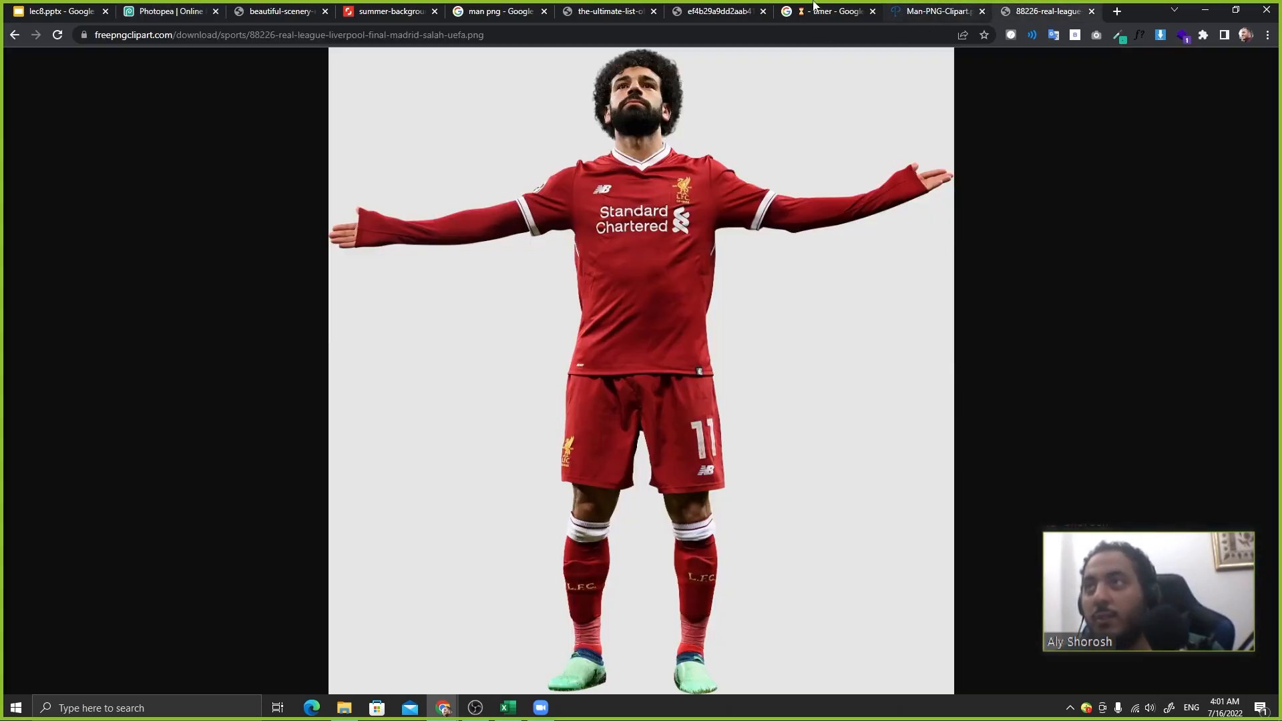
click(681, 12)
click(604, 12)
click(527, 11)
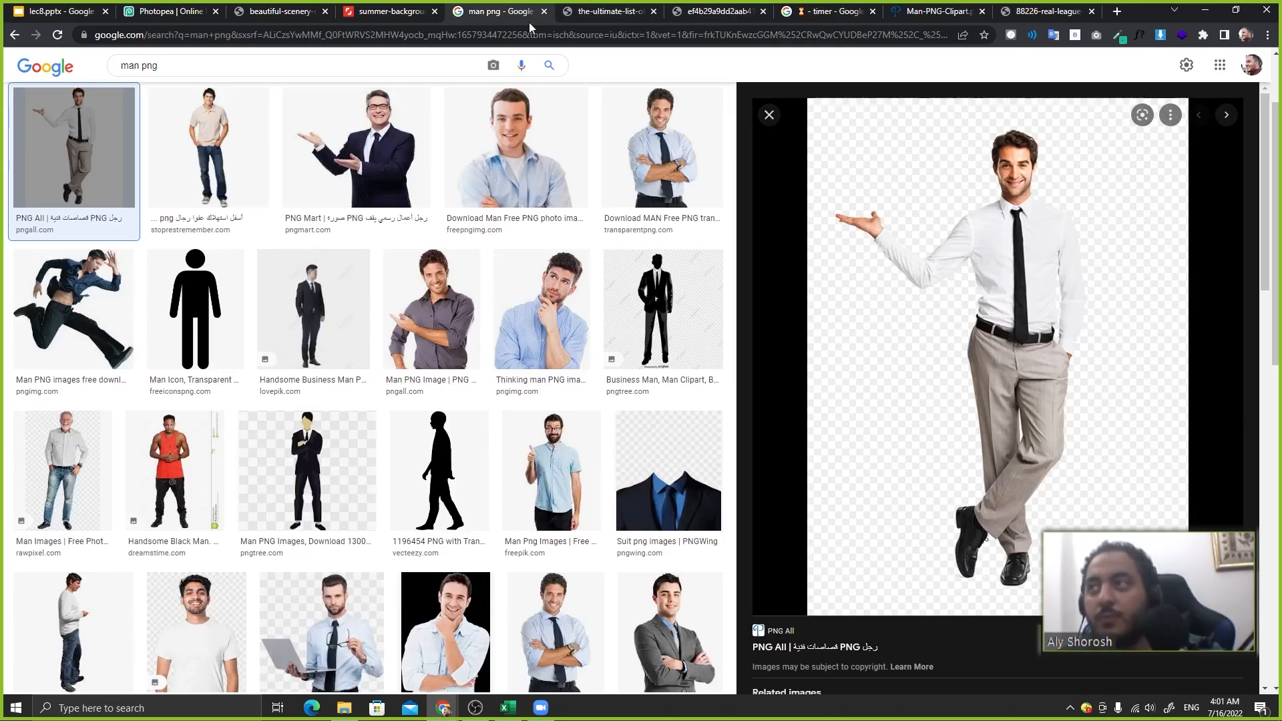
click(179, 12)
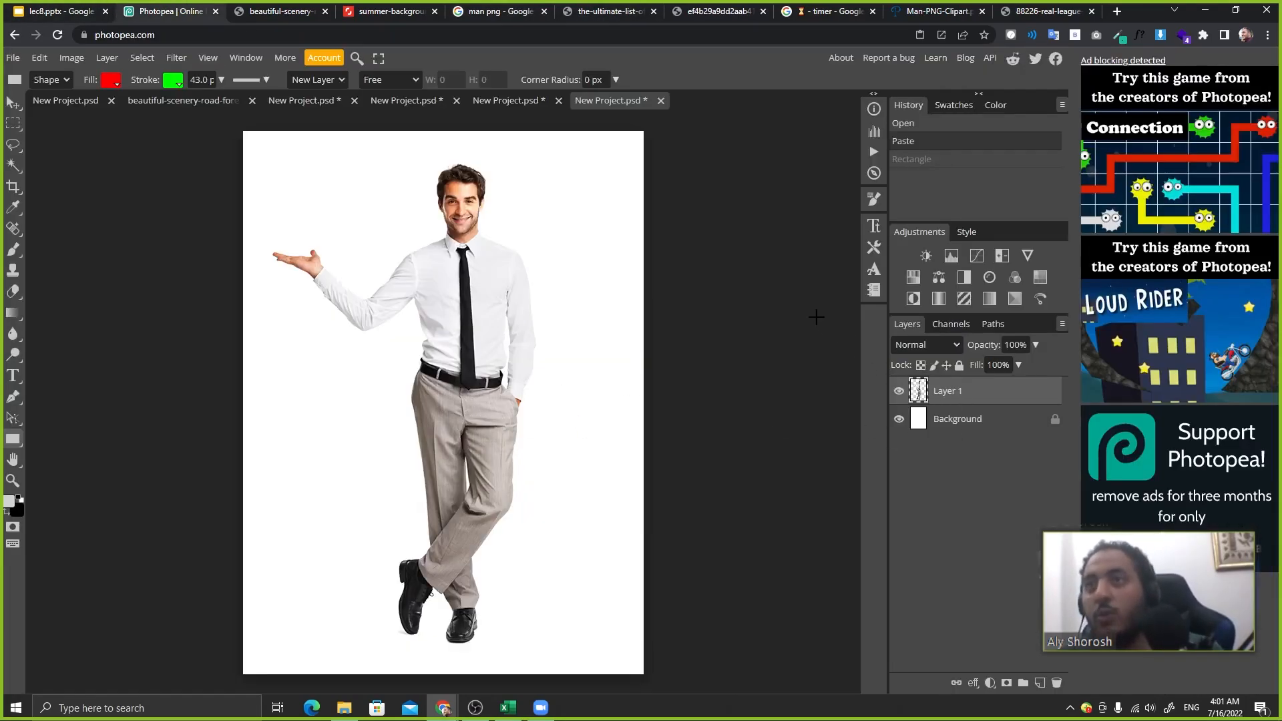
- Hide the Background layer, and enable the Stroke layer style on the man's layer with its settings open
click(898, 419)
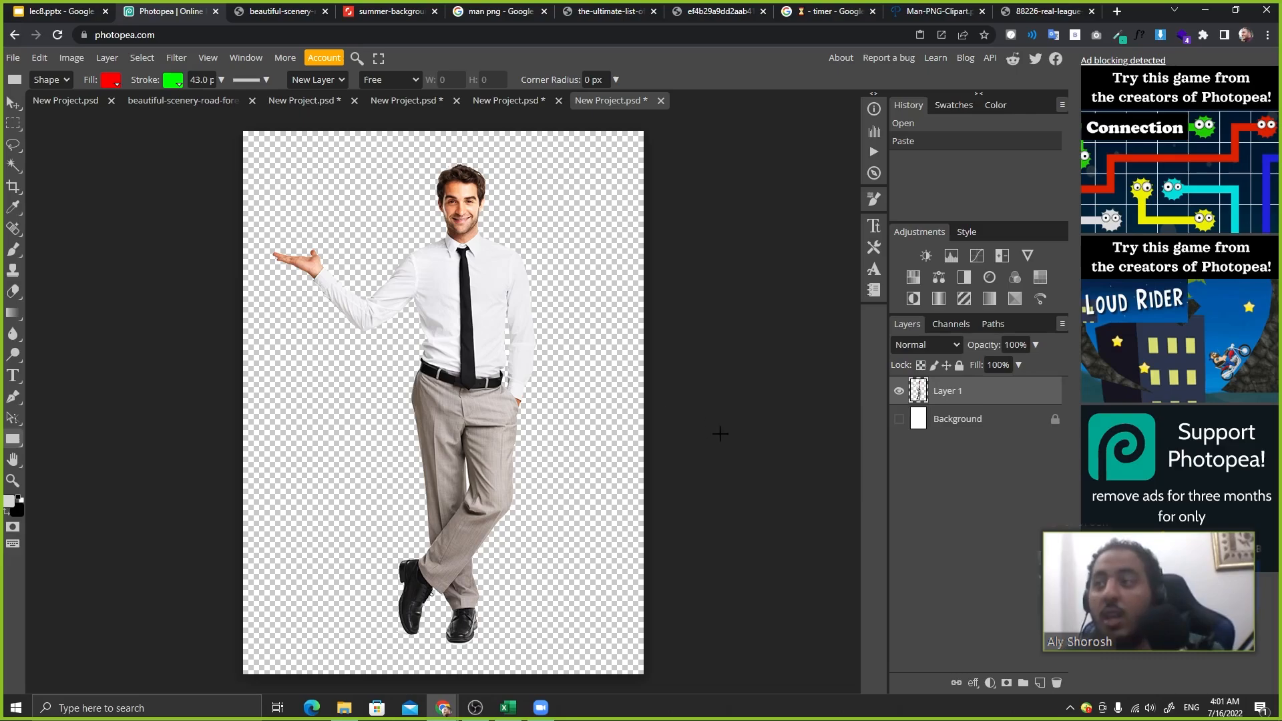
double_click(985, 397)
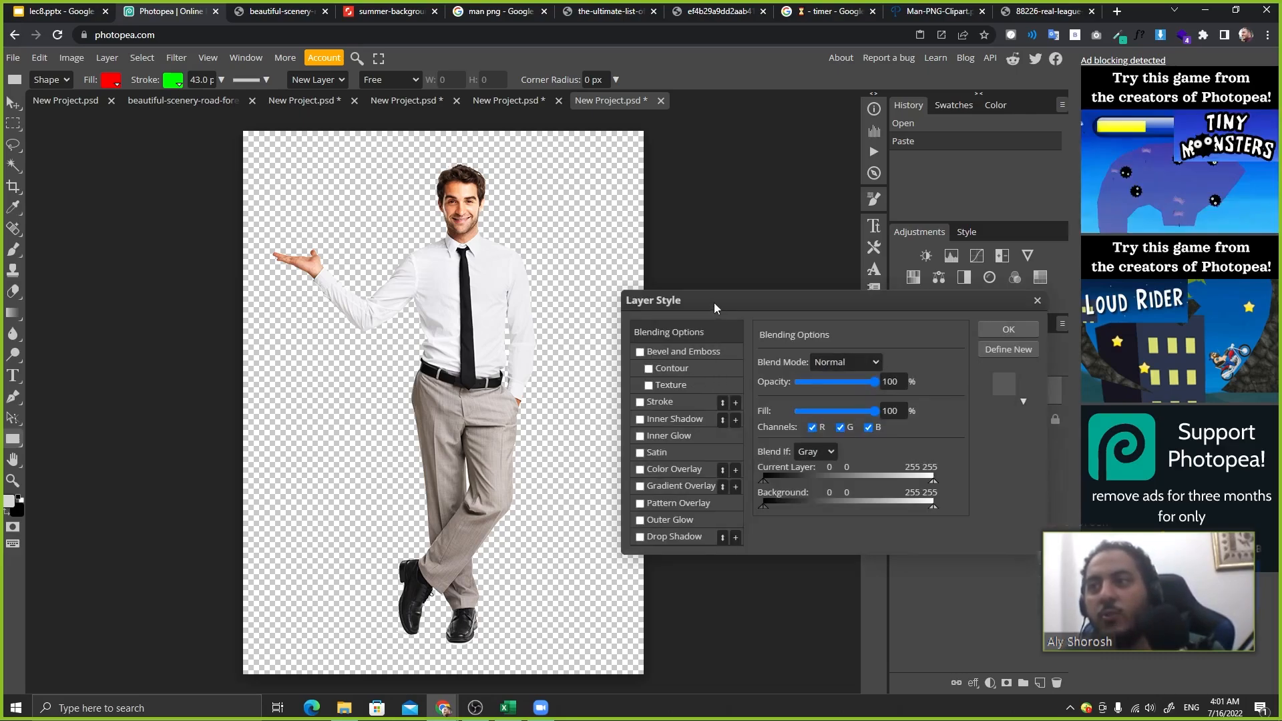
drag(709, 302, 733, 266)
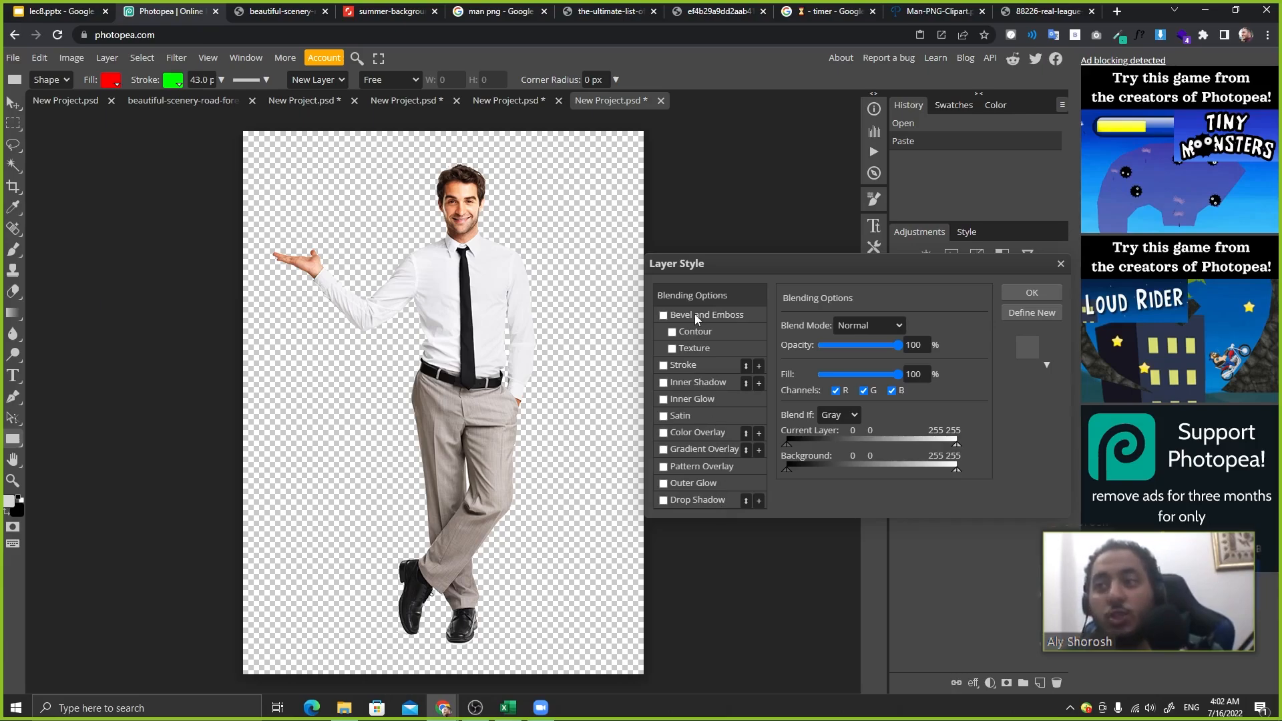
click(664, 367)
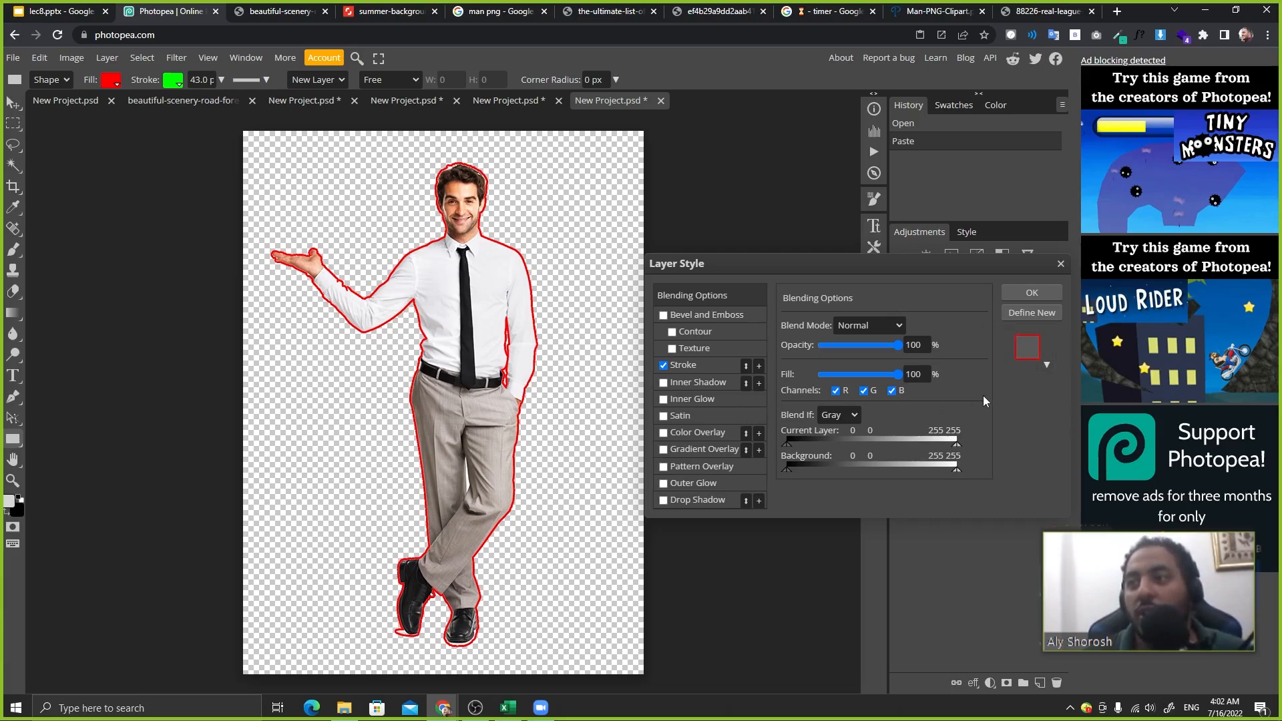
click(663, 366)
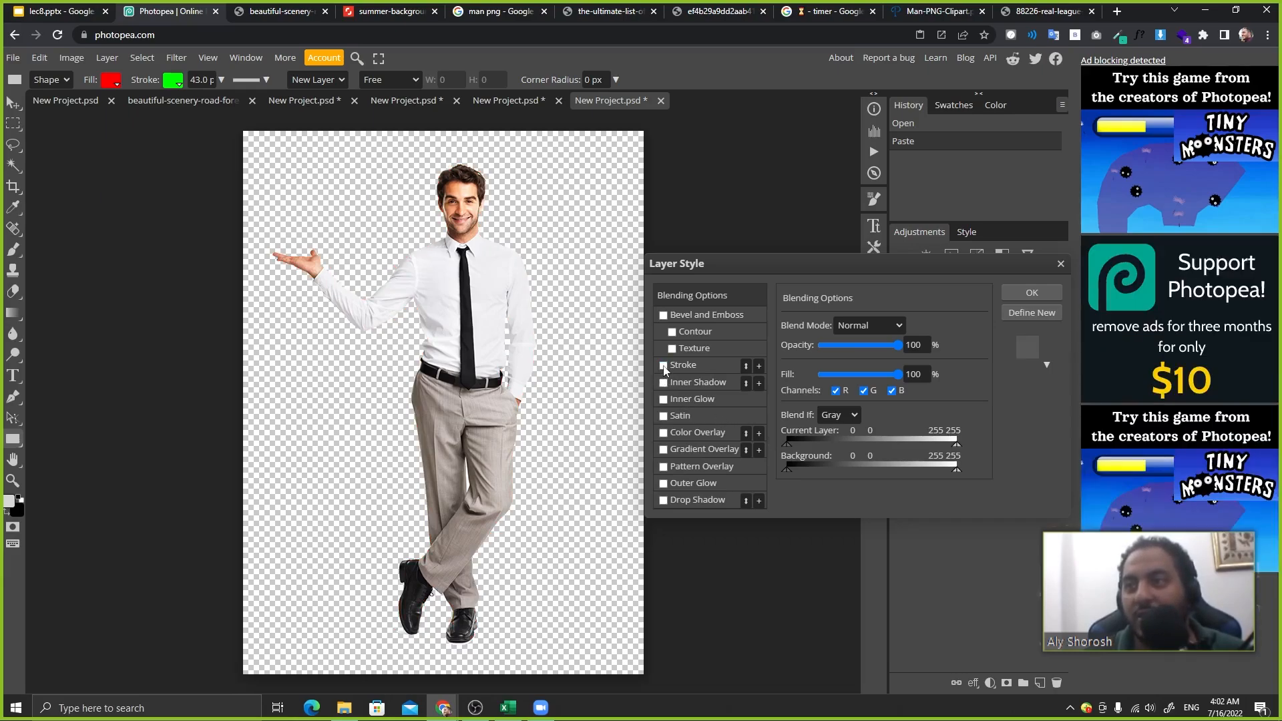
click(712, 366)
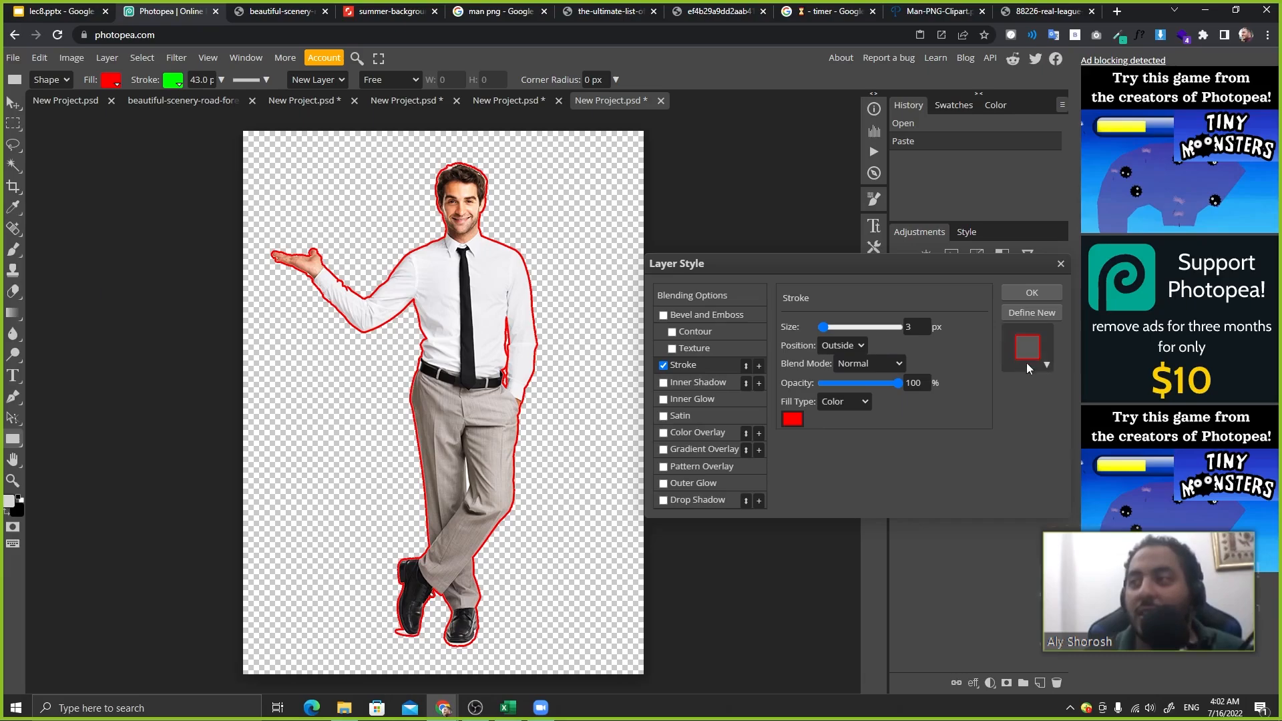
- Look through the preset styles available for the man's layer
click(1028, 345)
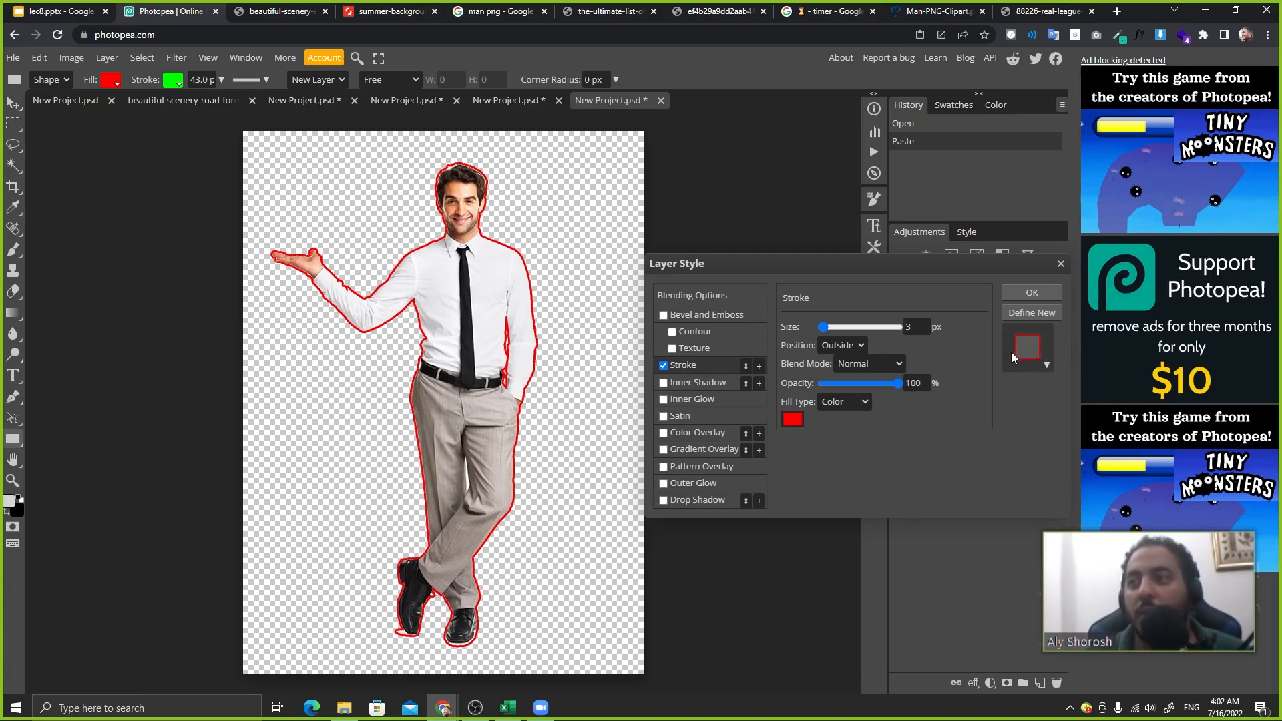
click(1032, 364)
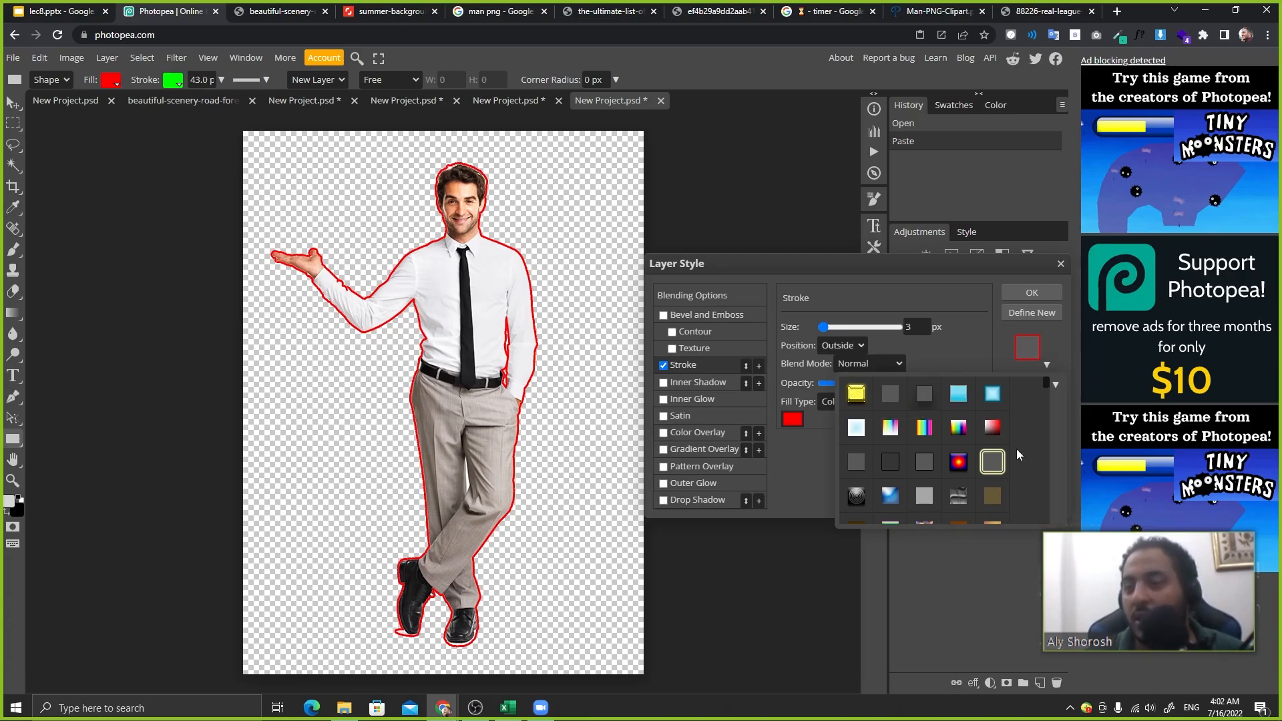
mouse_move(443, 708)
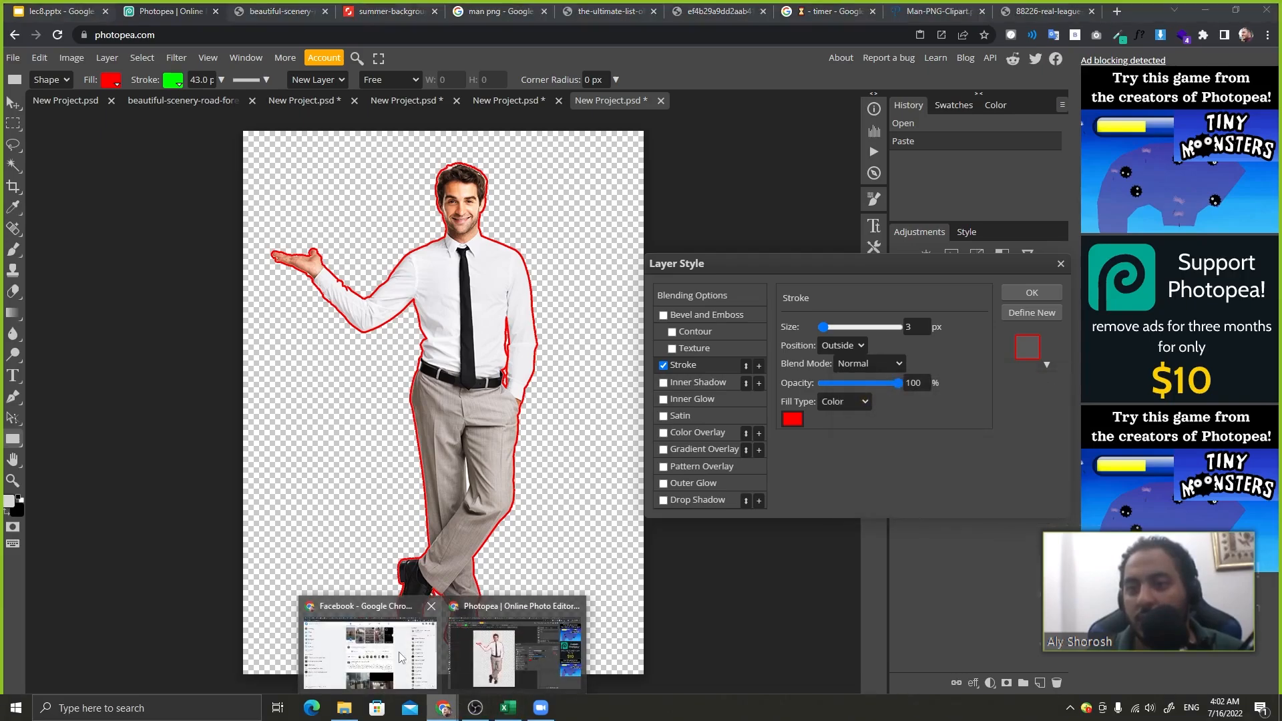
- Reload the Photopea page, discarding the open projects, and create a new 600 by 814 px project with a white background
click(58, 35)
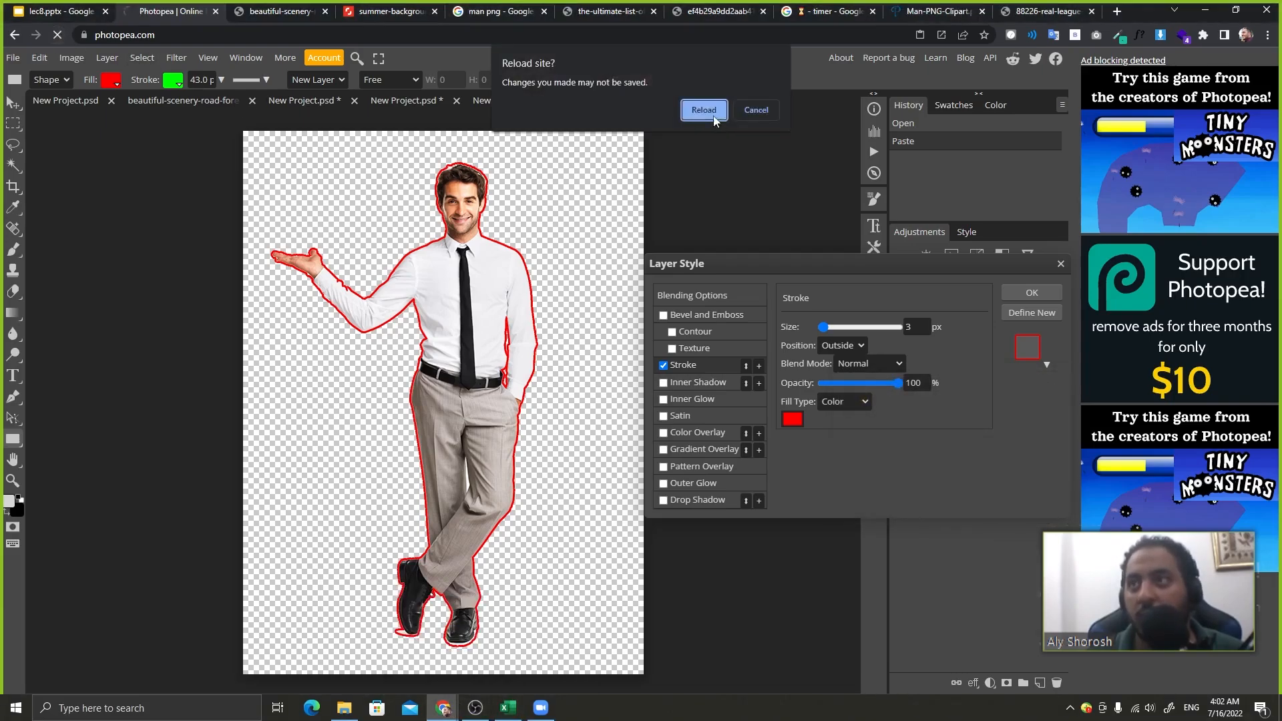
click(703, 109)
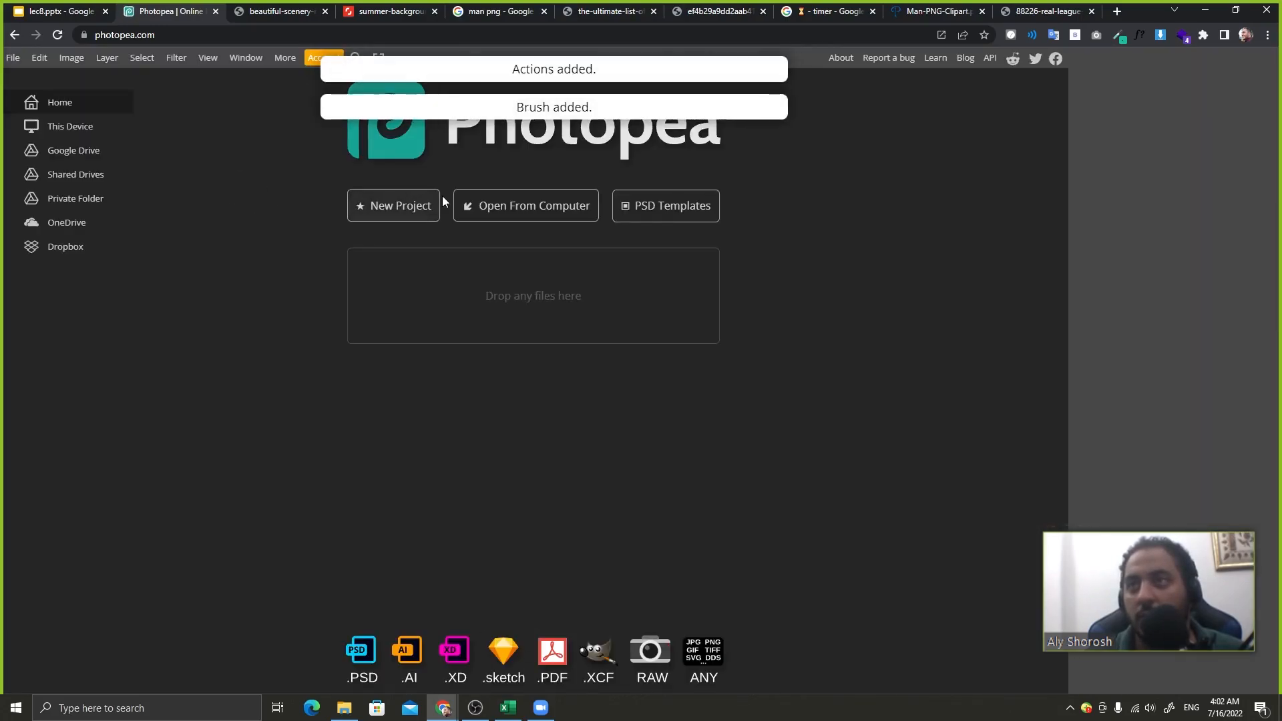
click(432, 204)
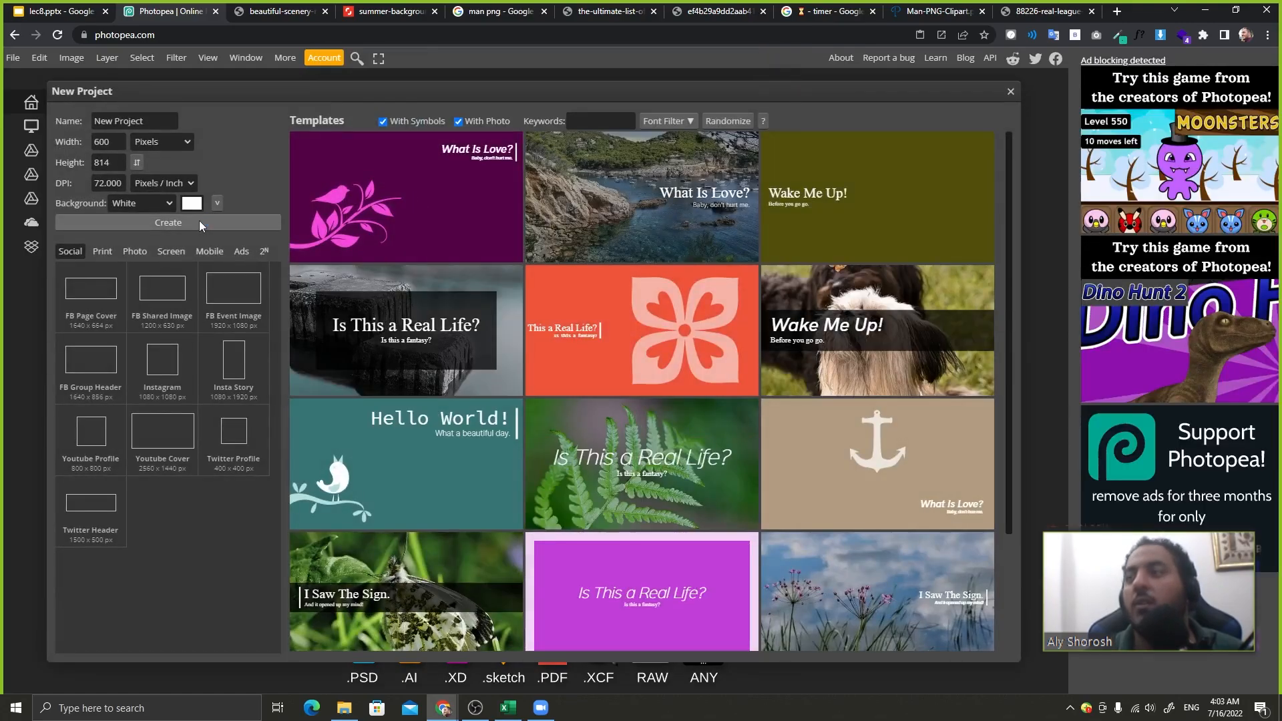
click(200, 221)
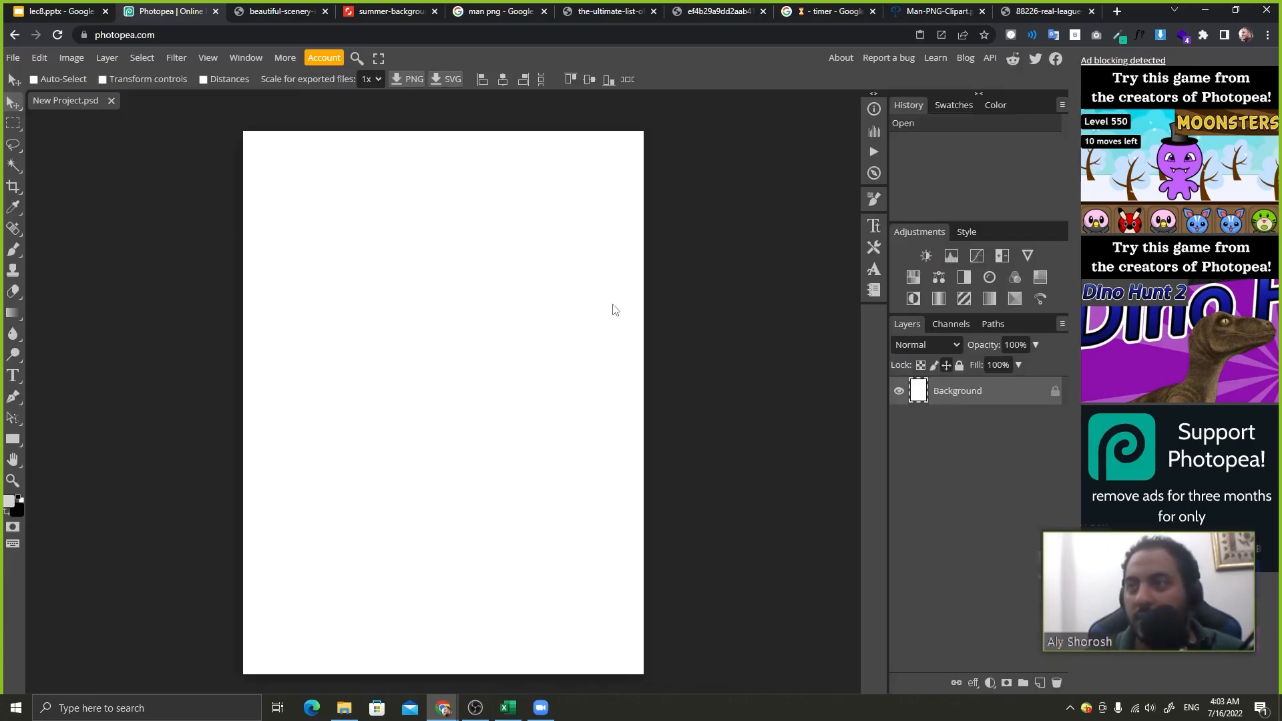
- View the account types in the Photopea account window and close it
click(330, 59)
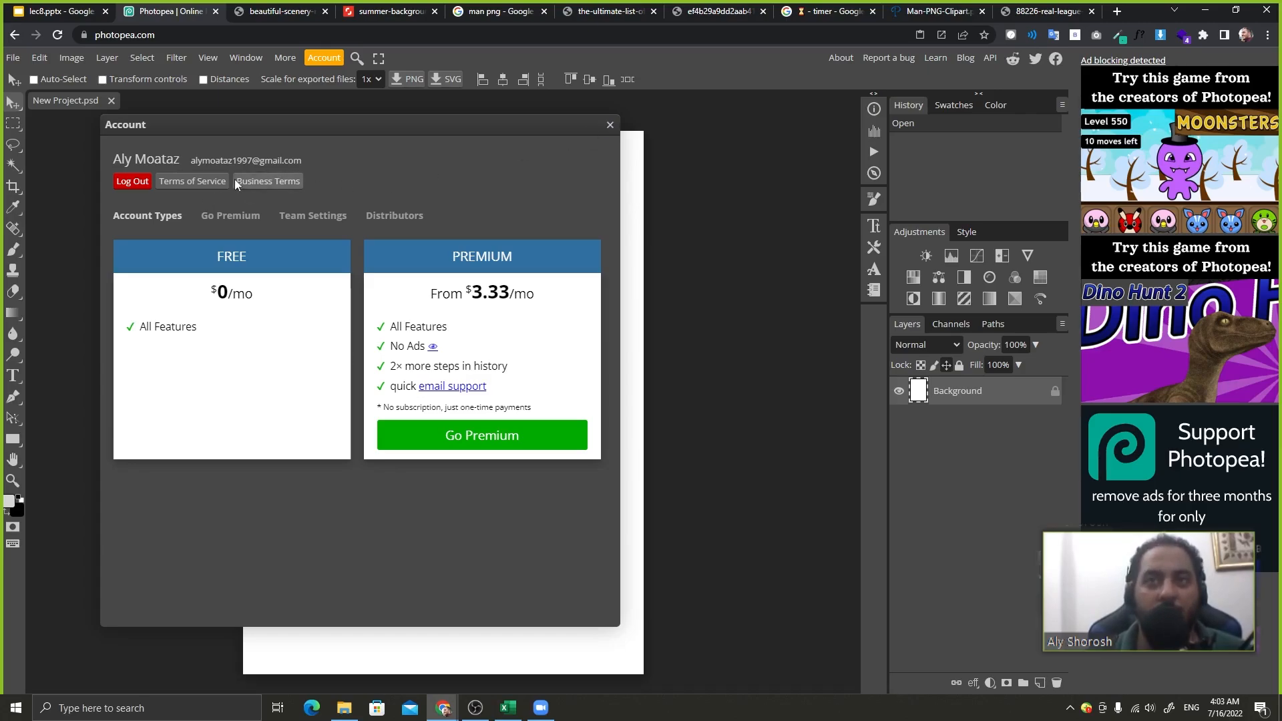
click(608, 125)
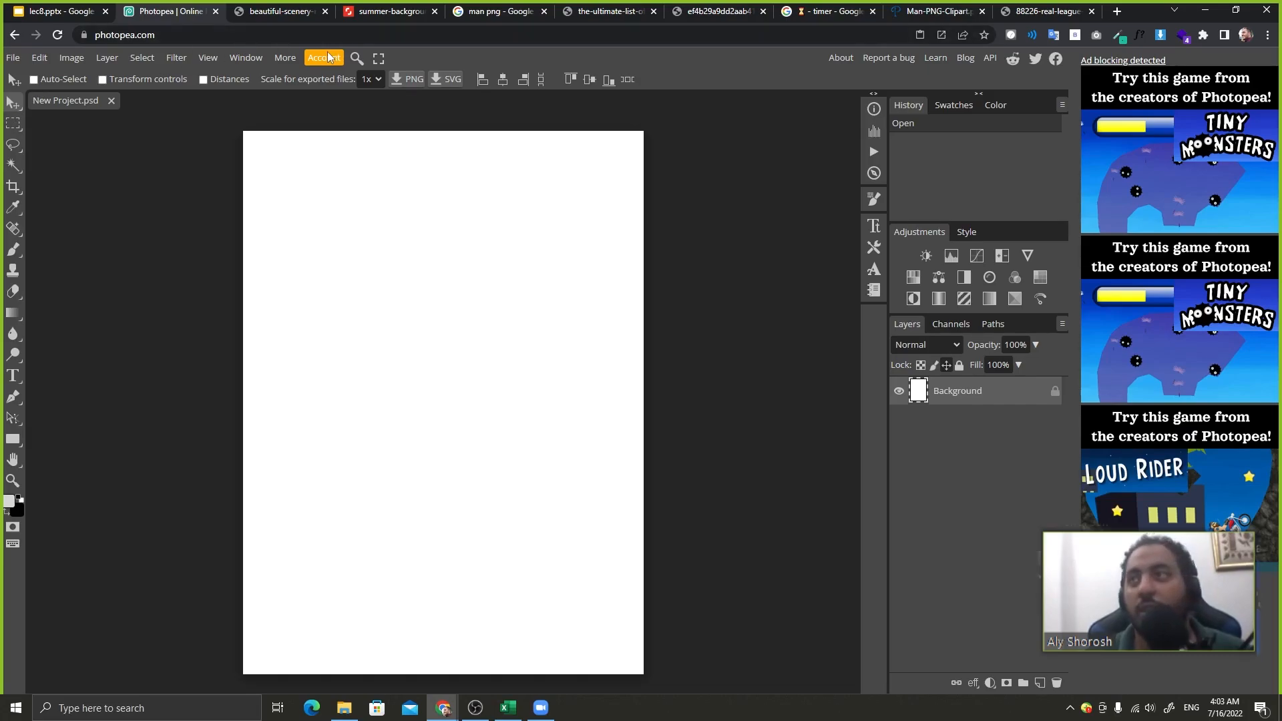
- Find the man png search results among the browser pages and open the man image with the outstretched hand in a new tab
click(1061, 11)
click(831, 11)
click(717, 11)
click(565, 5)
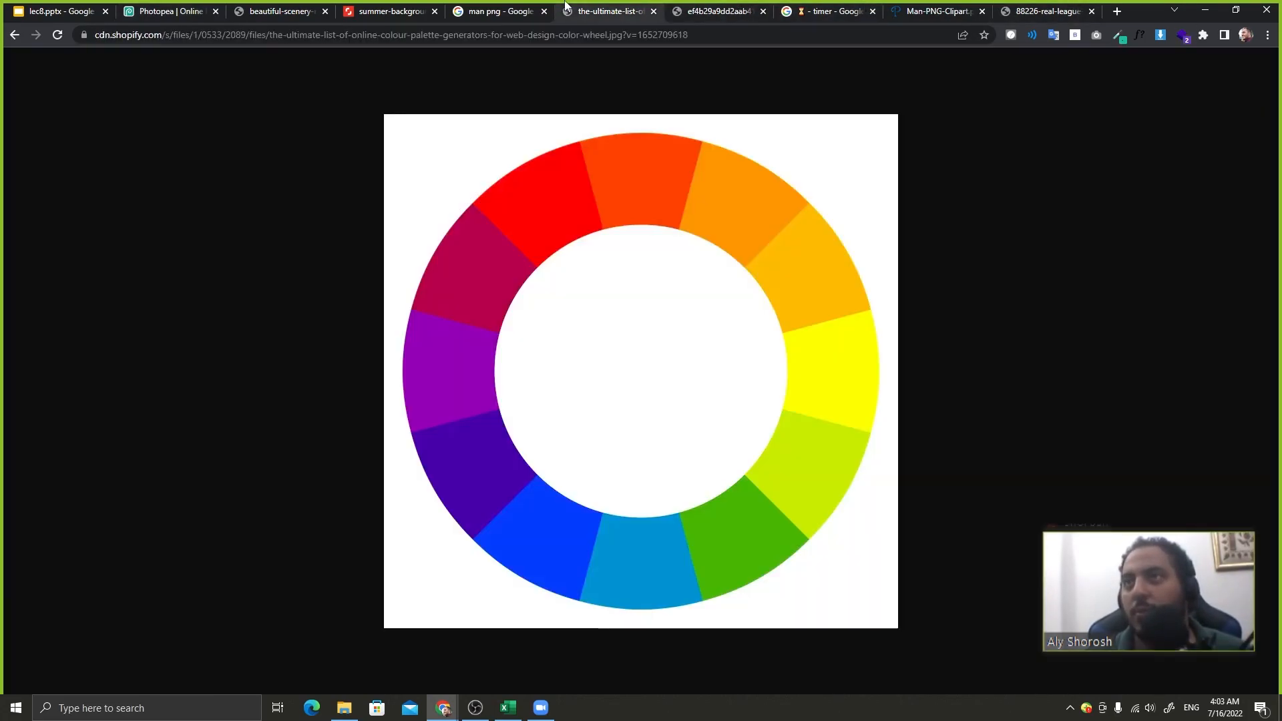
click(485, 5)
right_click(960, 209)
click(1041, 337)
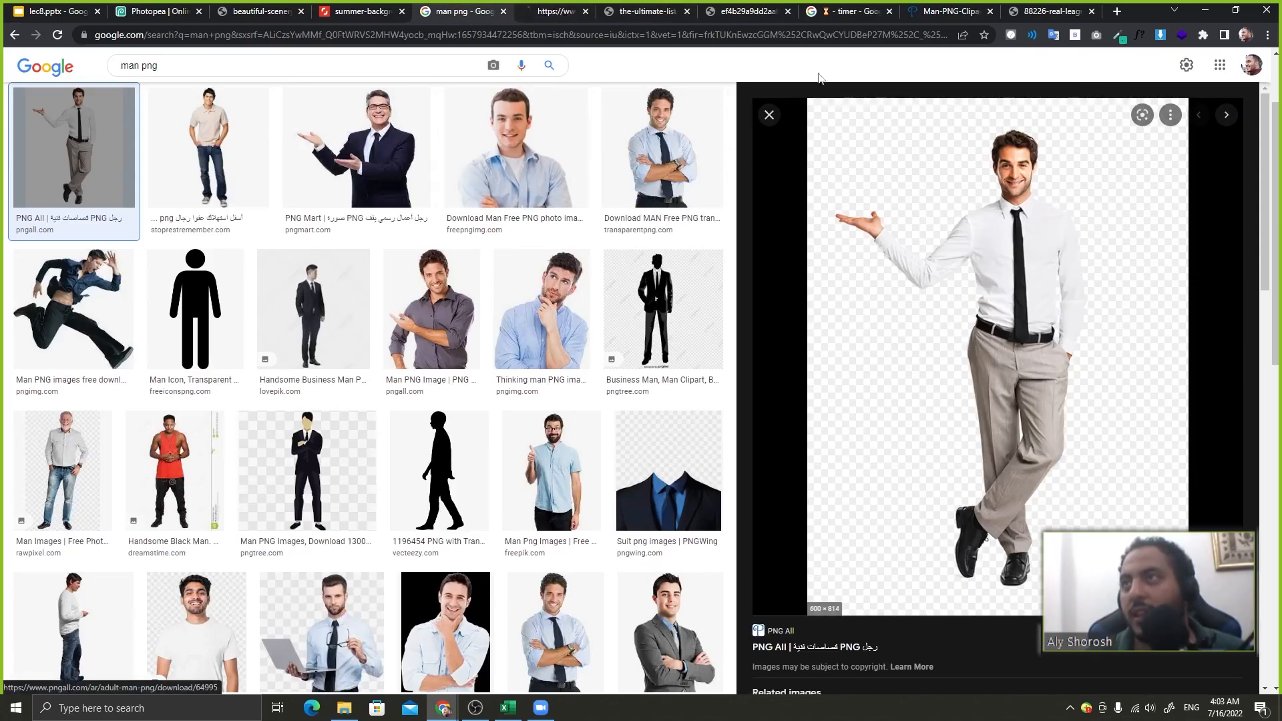
- Copy the full-size man image from its own tab and paste it into the new Photopea project
click(554, 11)
right_click(594, 235)
click(678, 279)
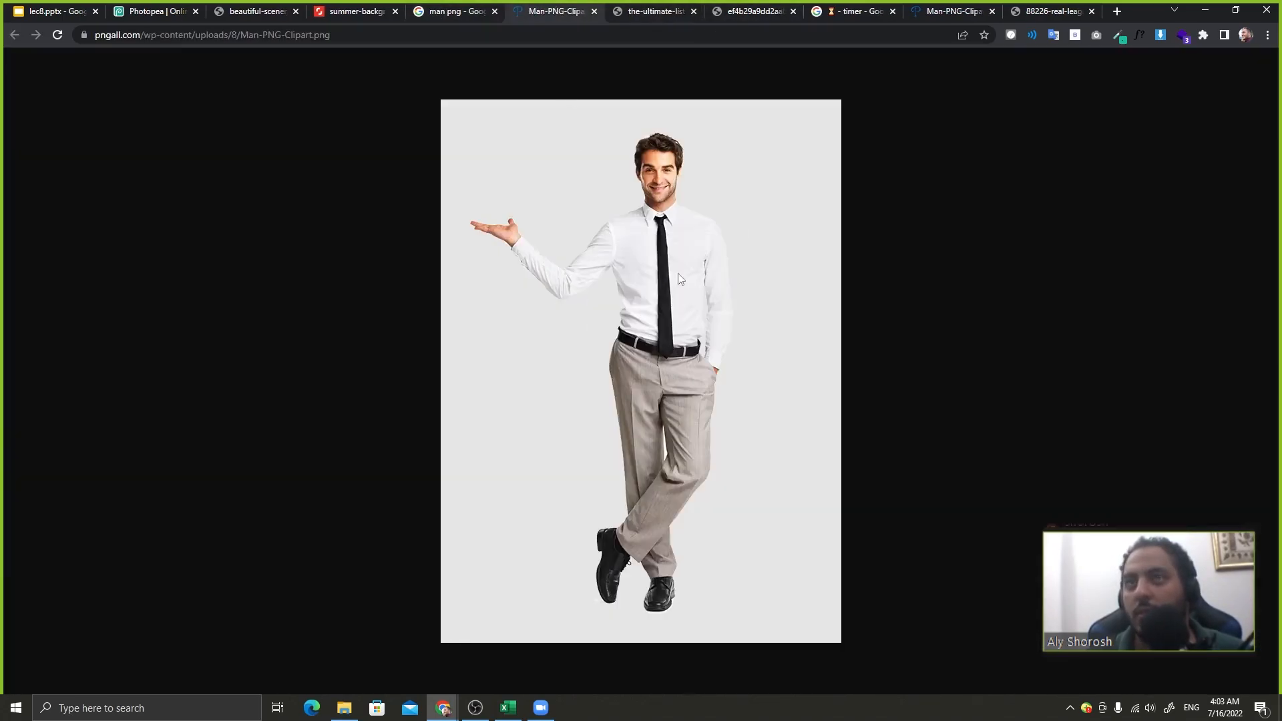
click(134, 11)
key(ctrl+v)
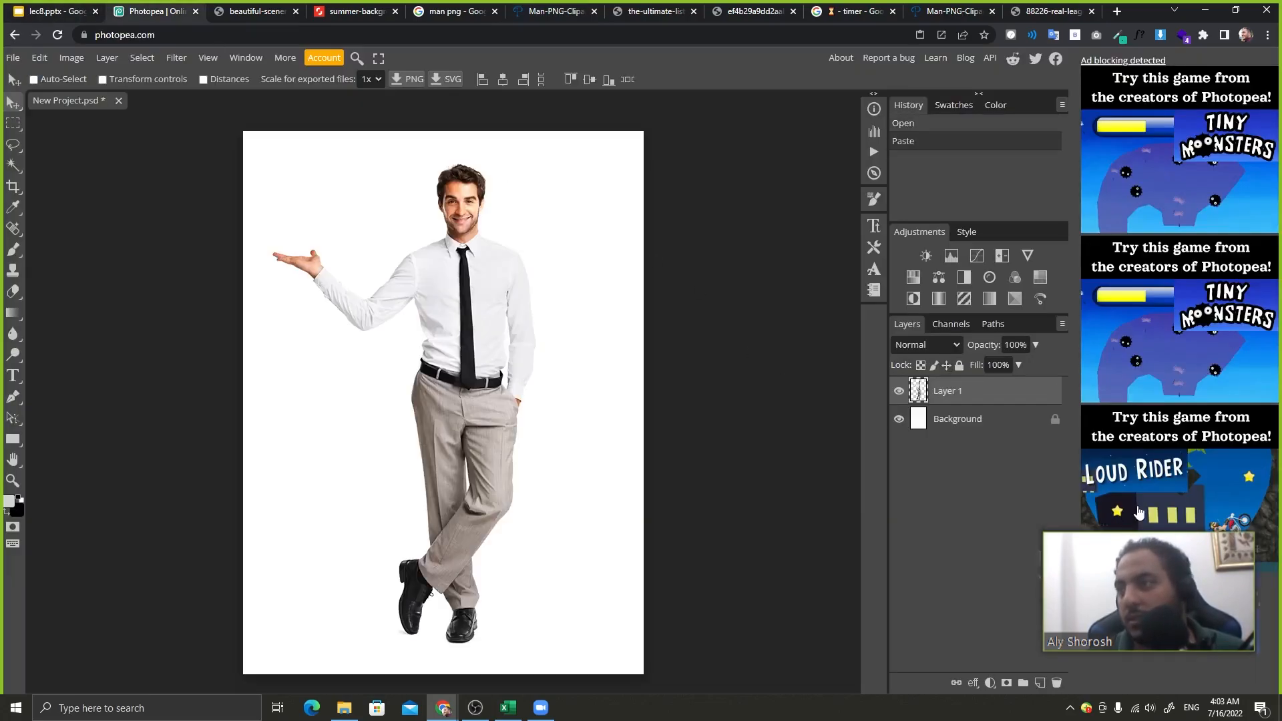
- Hide the Background layer, enable the Stroke style on the man's layer, and move the Layer Style dialog off the man
click(898, 419)
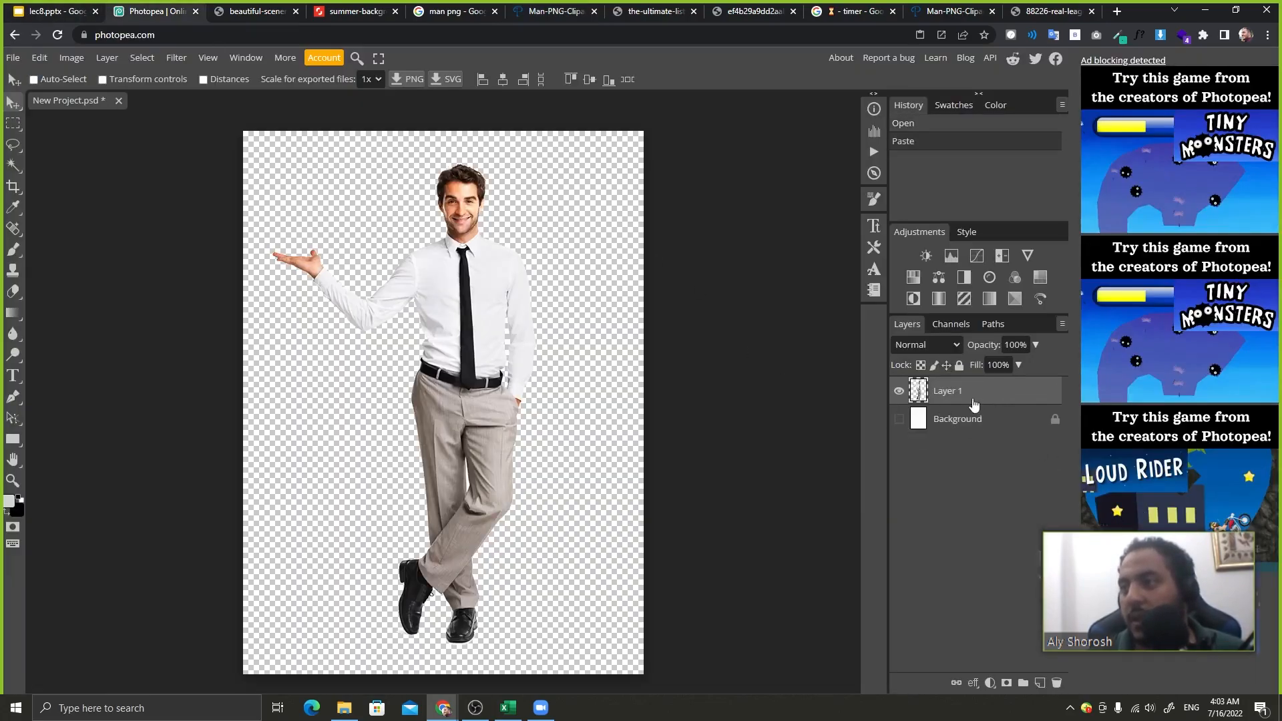
double_click(982, 394)
click(167, 260)
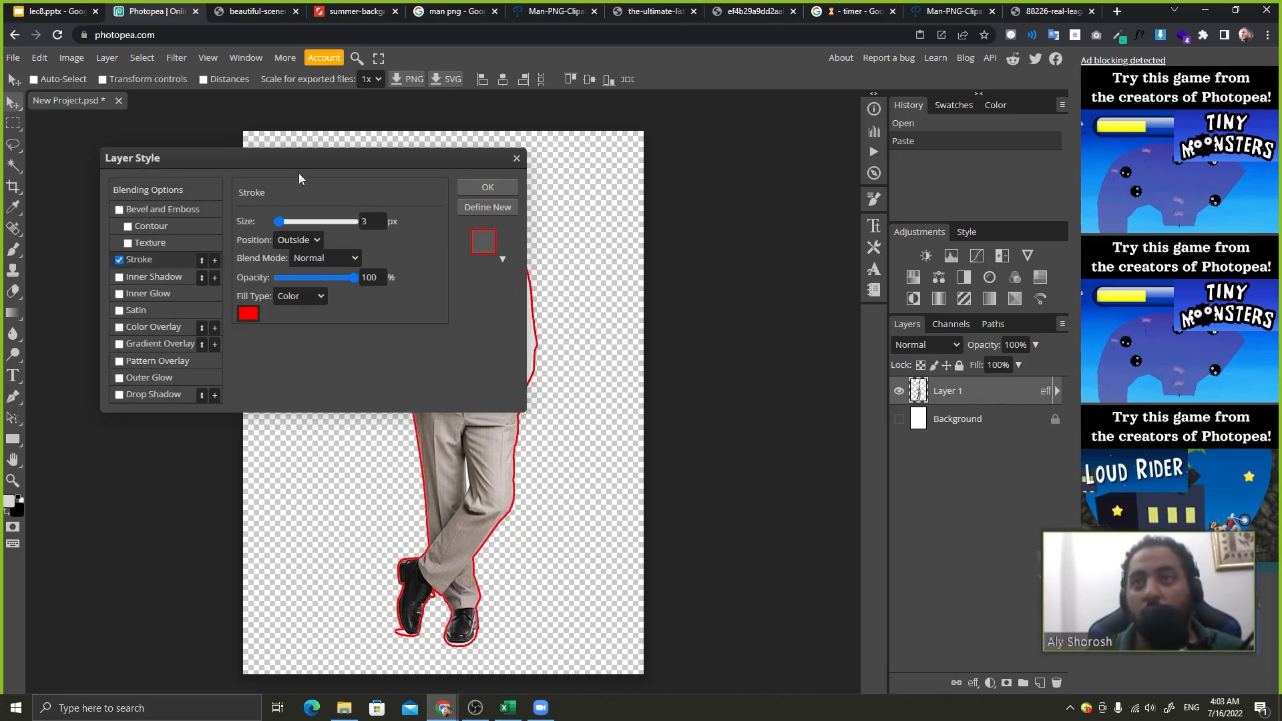
drag(298, 167, 744, 251)
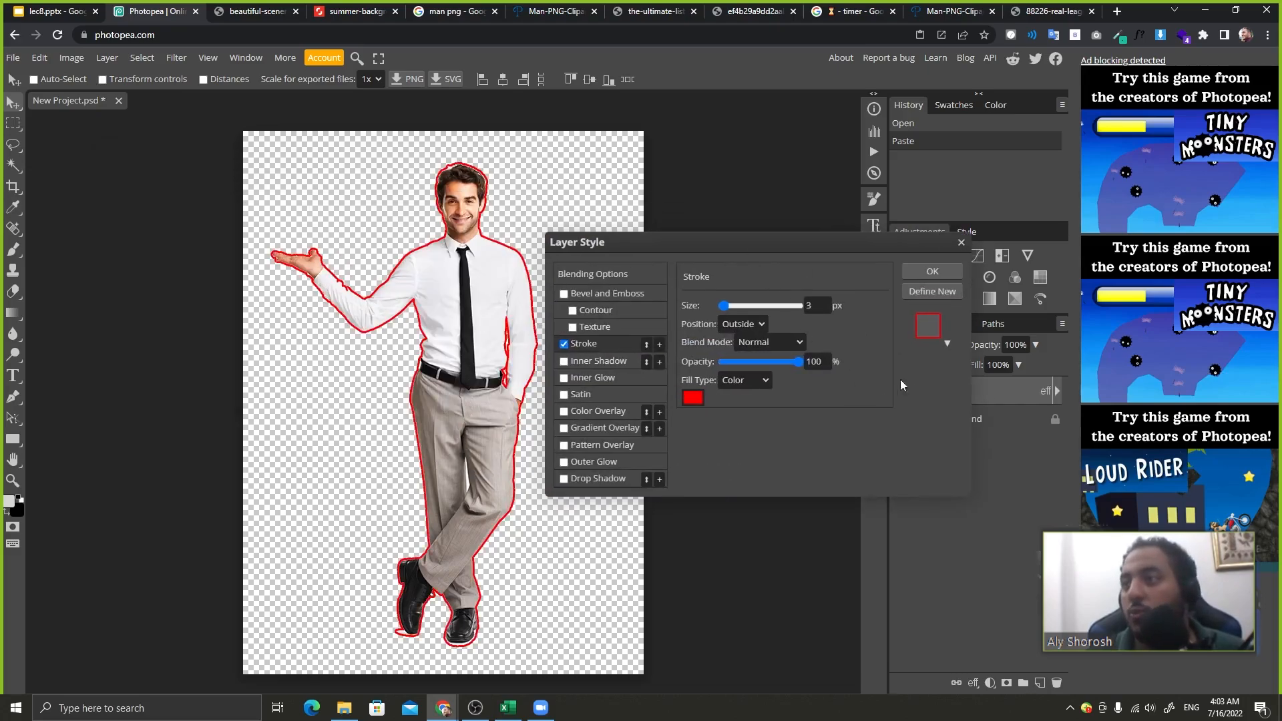
- Select all the preset layer styles, from the yellow first one to the end of the list, and delete them
click(920, 330)
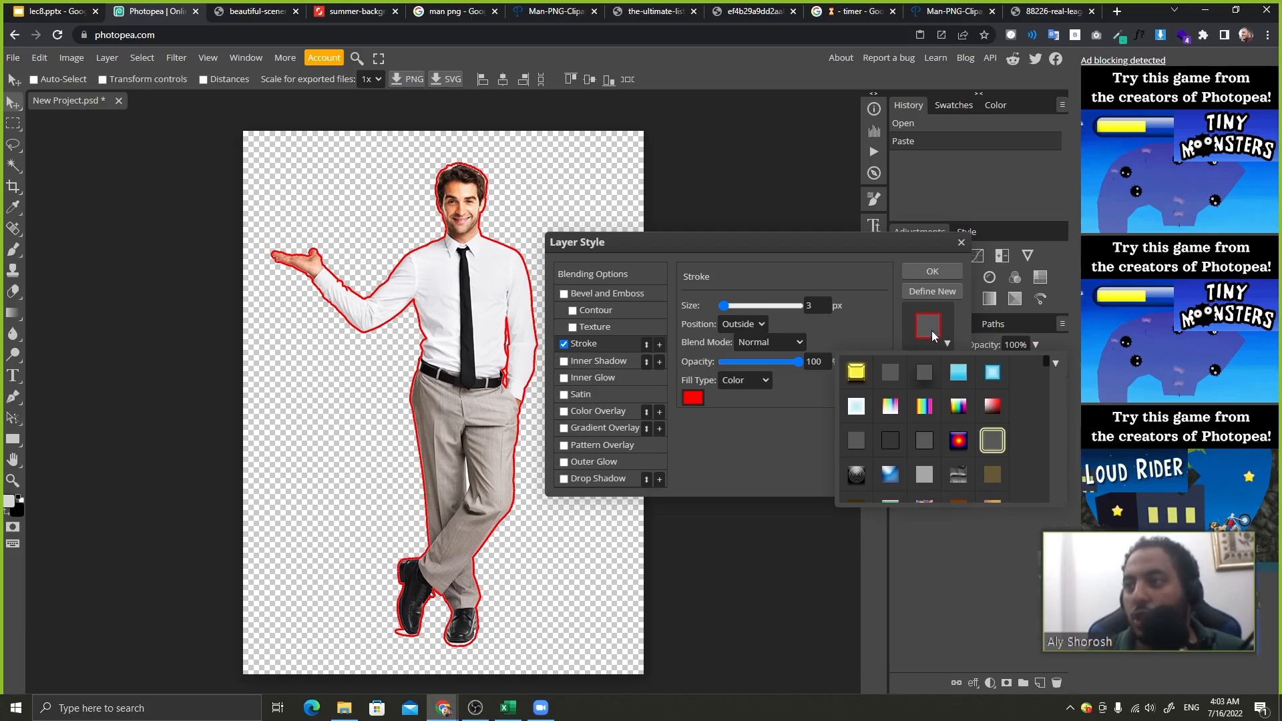
click(1054, 362)
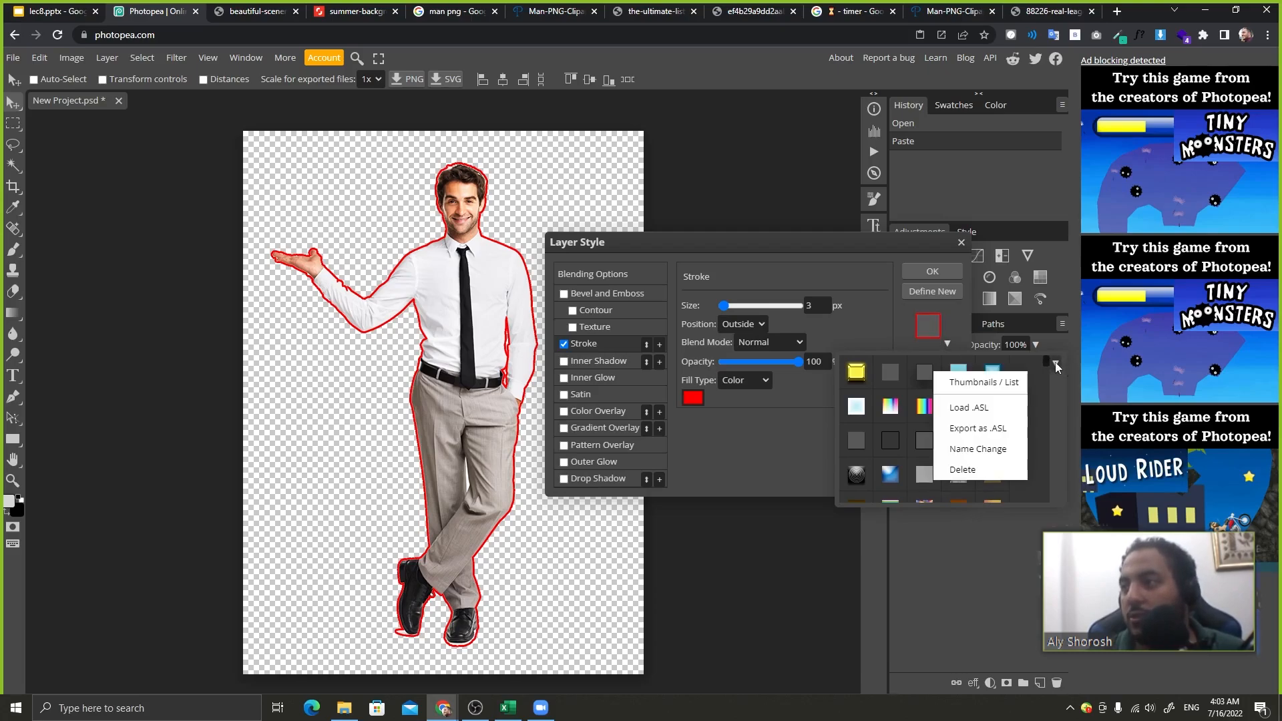
click(861, 368)
scroll(961, 454, down, 6)
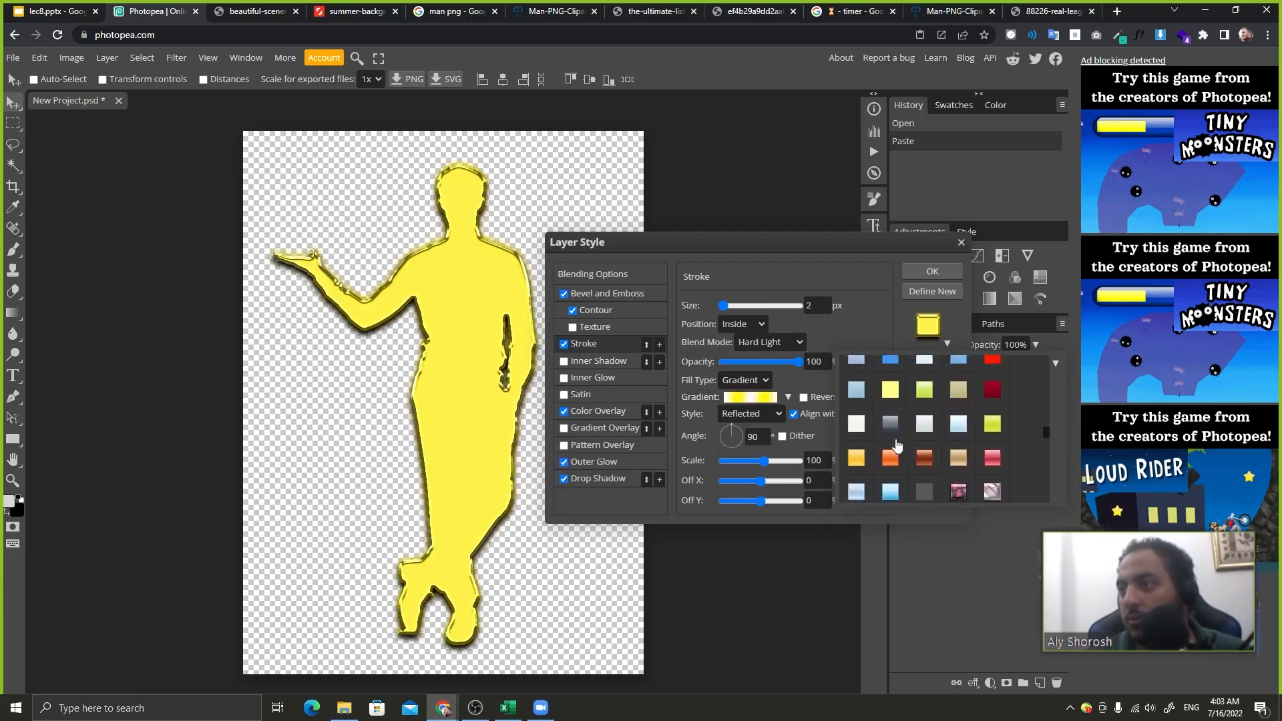
scroll(981, 488, down, 3)
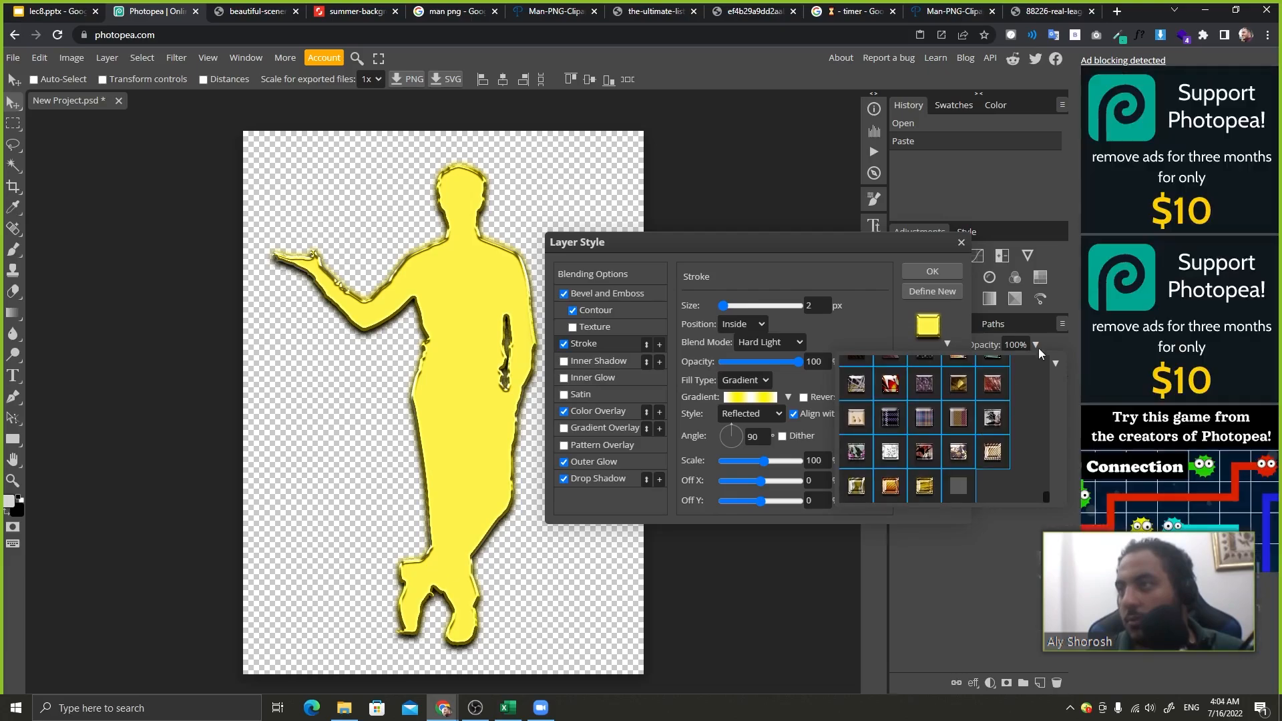
click(1054, 364)
click(1009, 471)
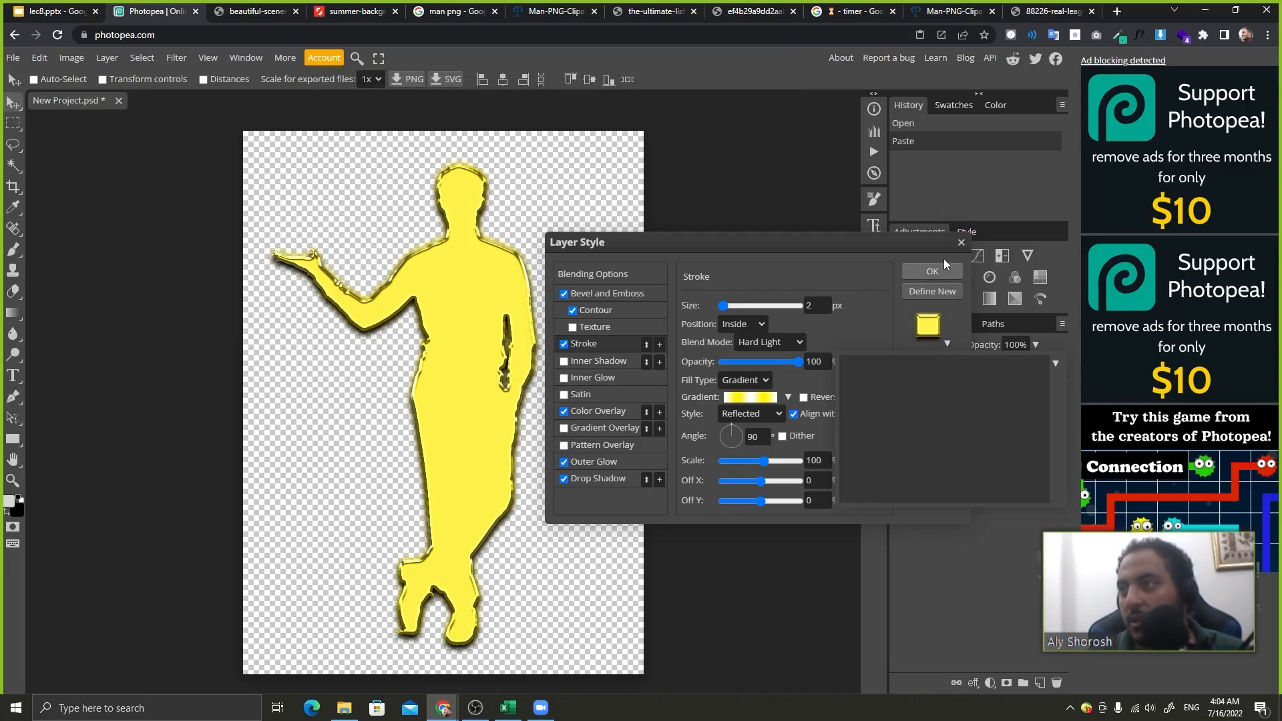
- Close the Layer Style dialog without applying the yellow style, reopen it for the man's layer and check the style presets
click(961, 241)
double_click(1001, 394)
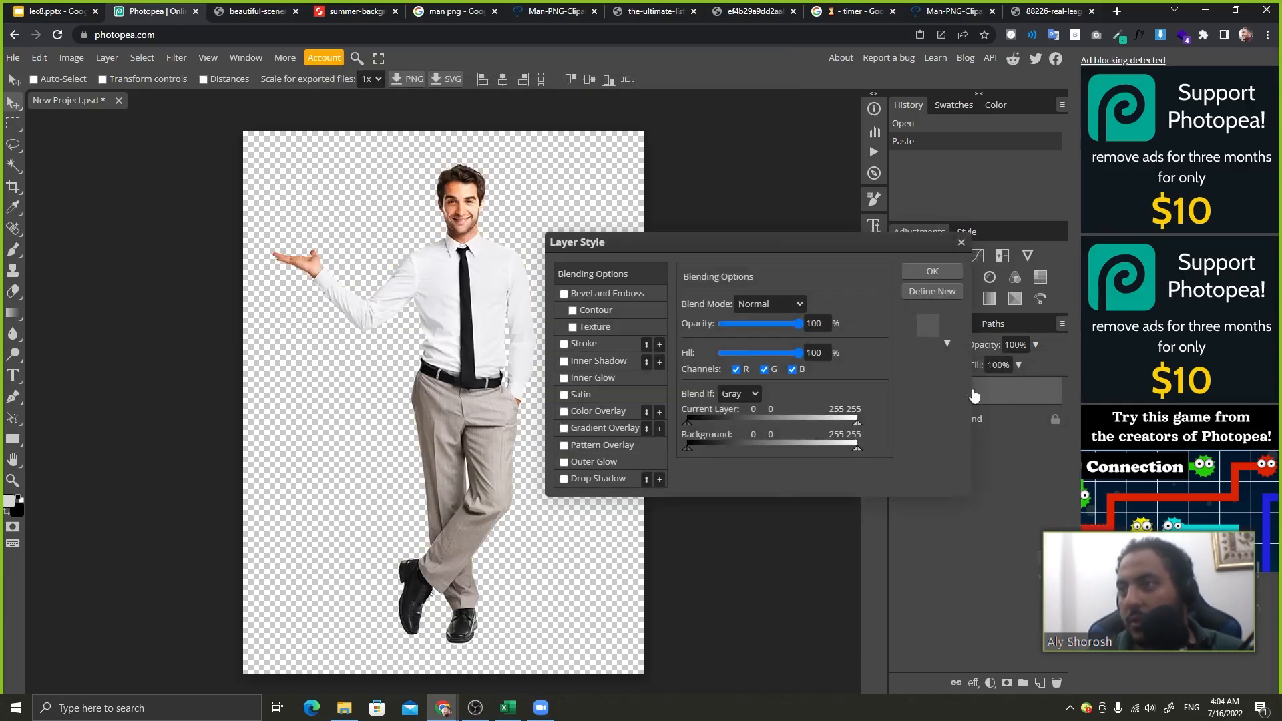
click(928, 327)
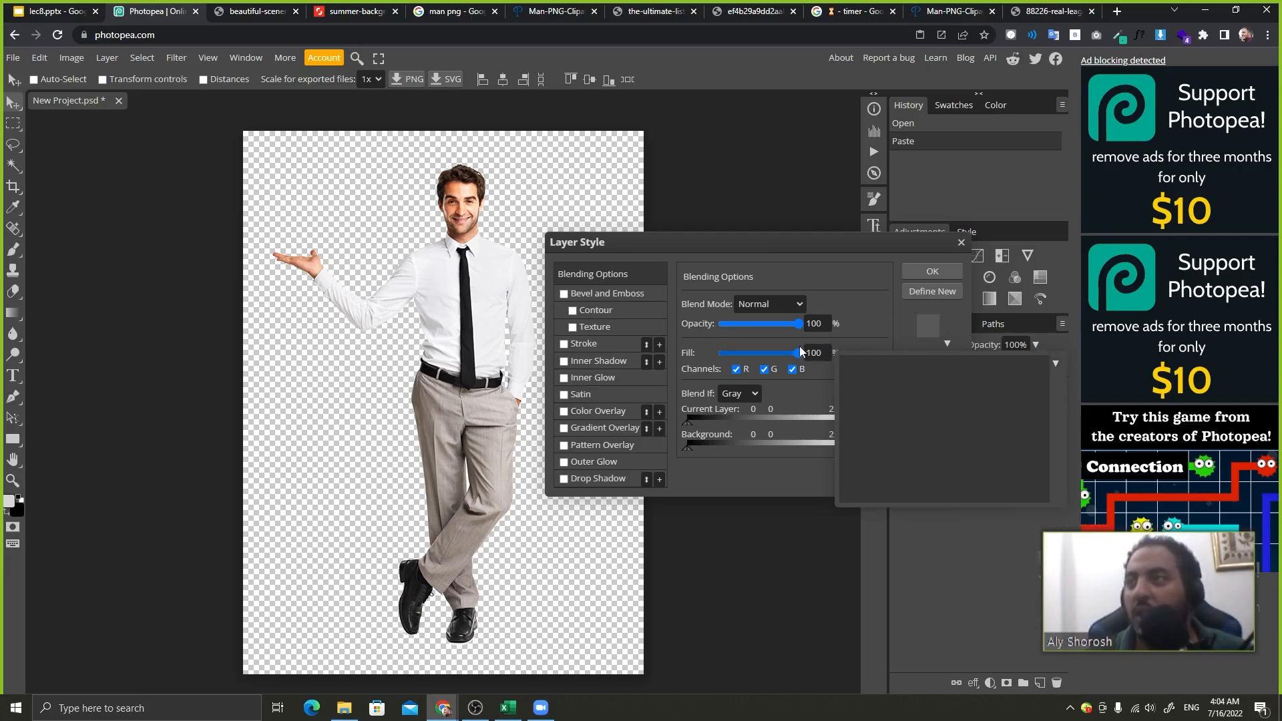
click(902, 324)
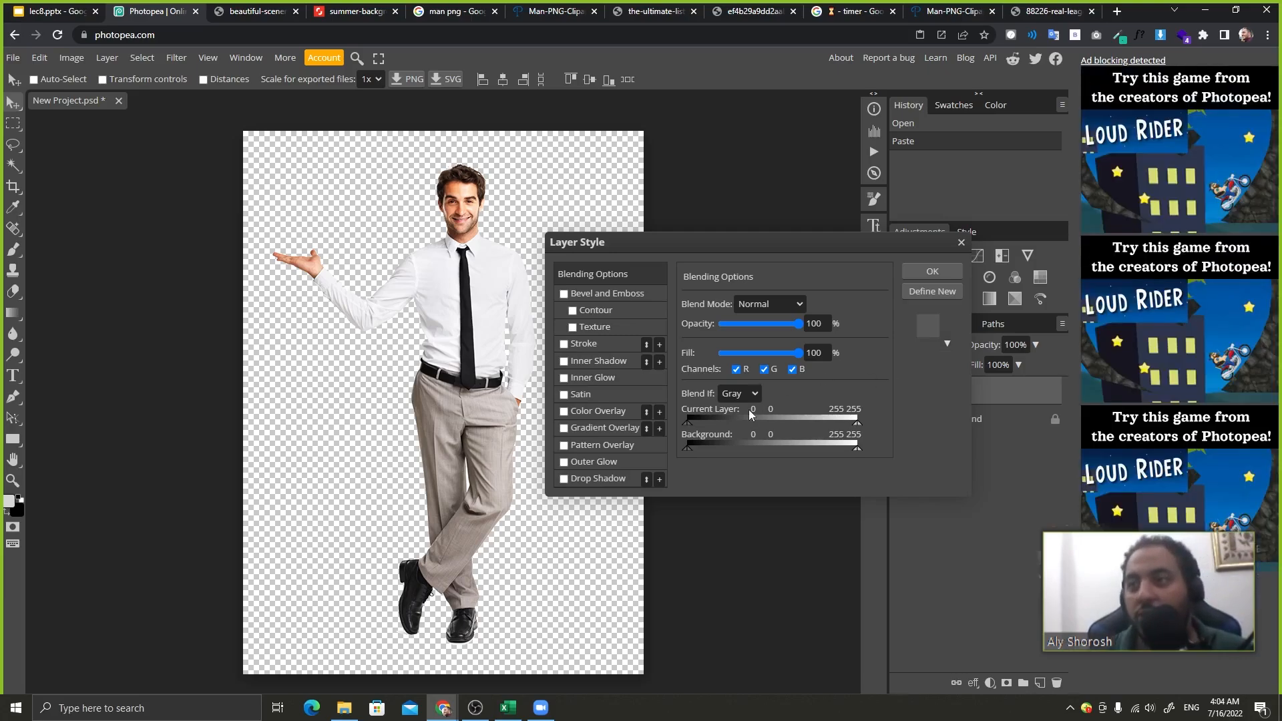
- Enable Stroke on the man's layer and set its size to 18 px
click(600, 345)
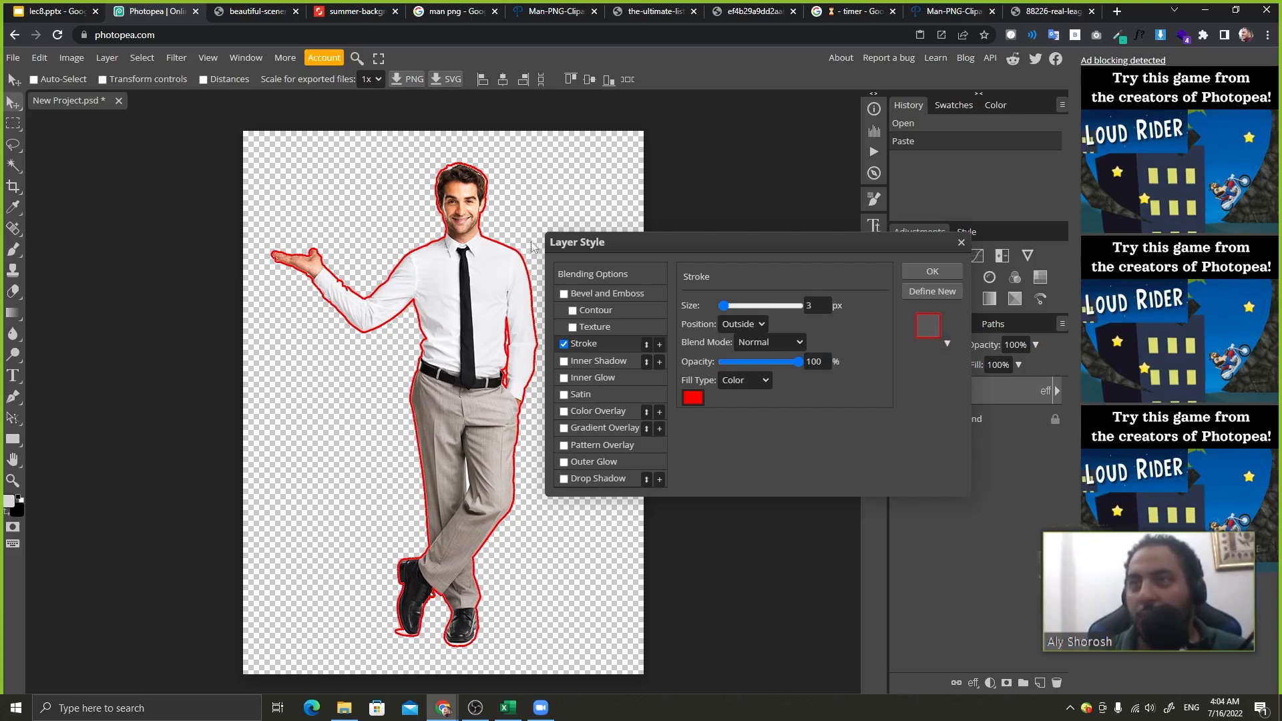
drag(655, 242, 706, 246)
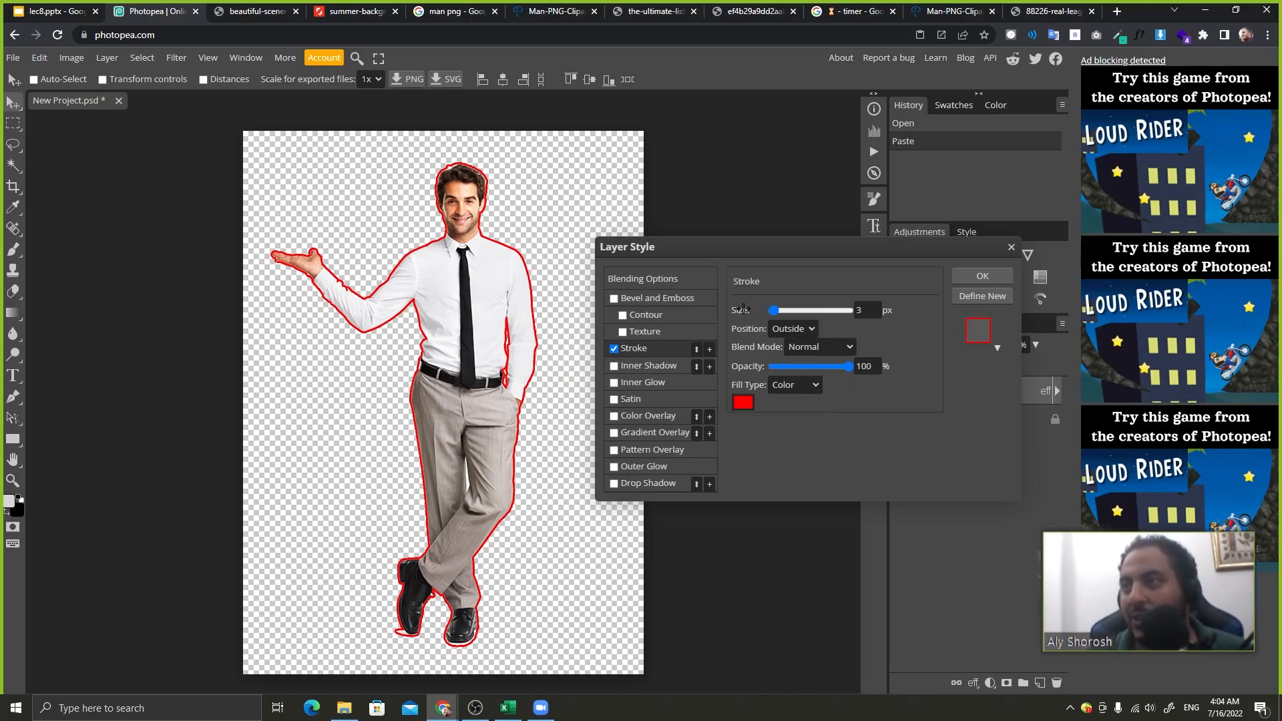
mouse_move(743, 309)
mouse_down()
mouse_move(727, 312)
mouse_move(816, 306)
mouse_move(755, 317)
mouse_up()
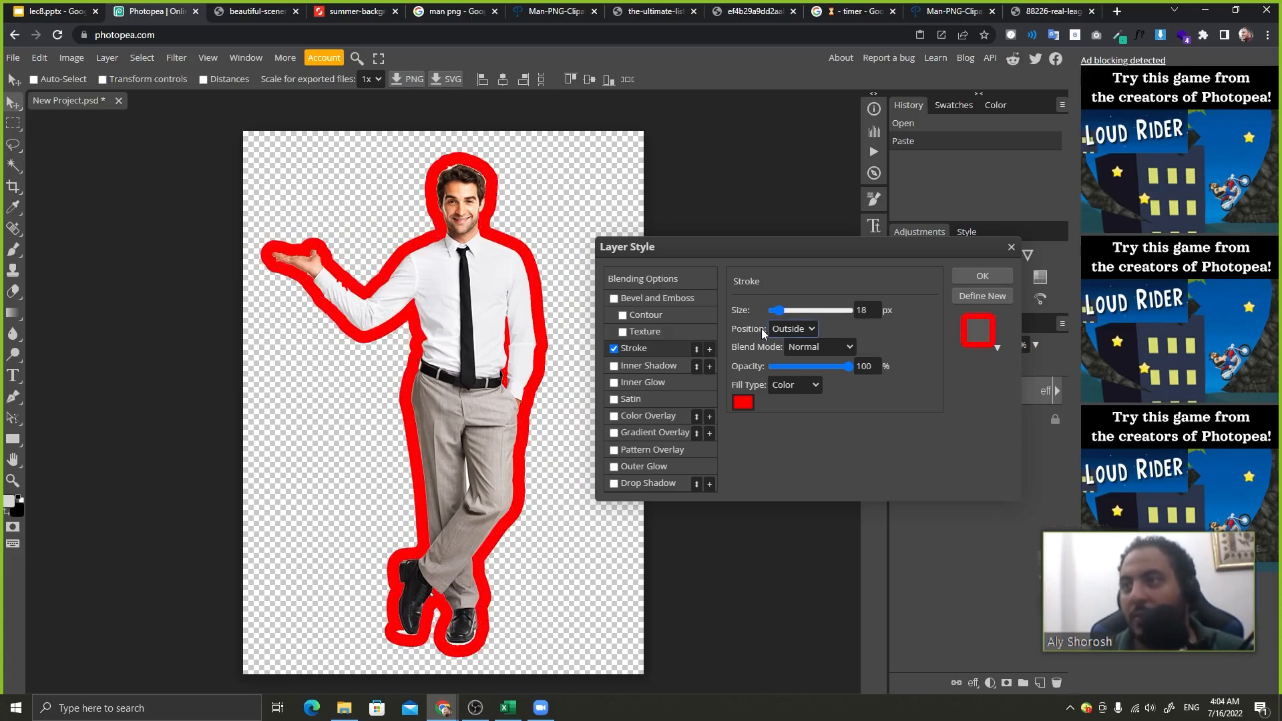
- Try the Center and Inside positions for the man's stroke
click(785, 327)
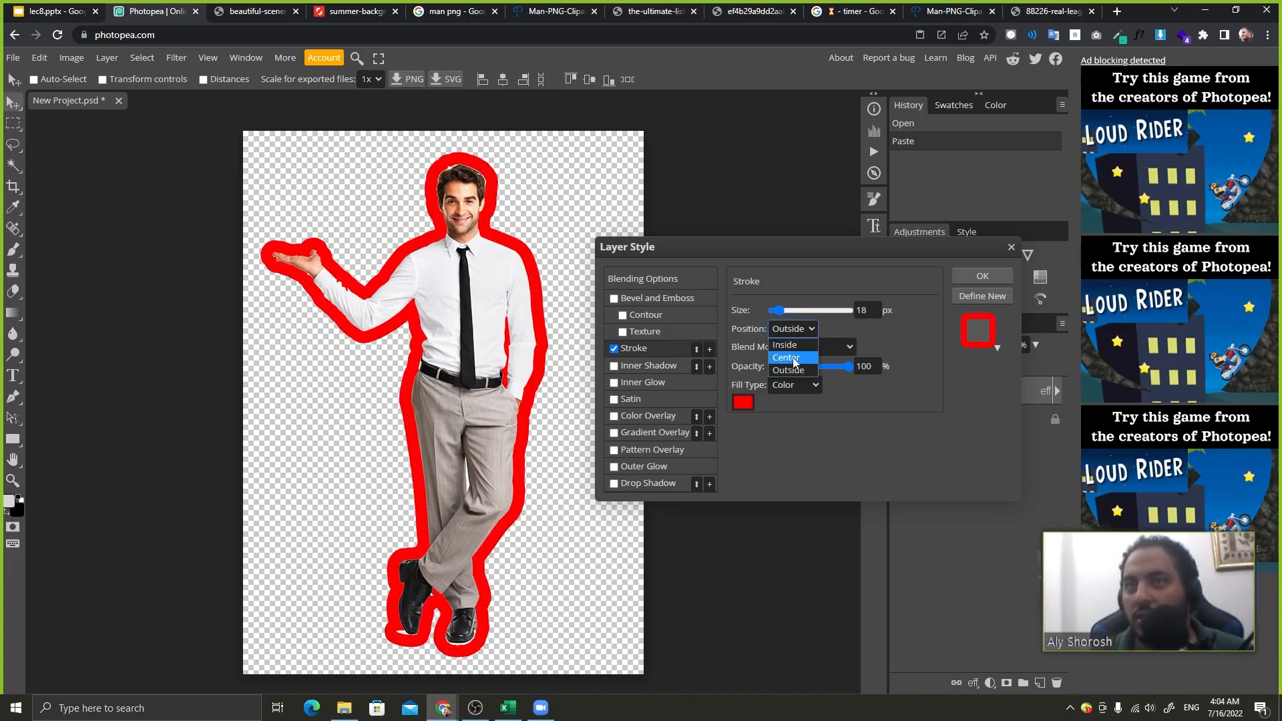
click(791, 358)
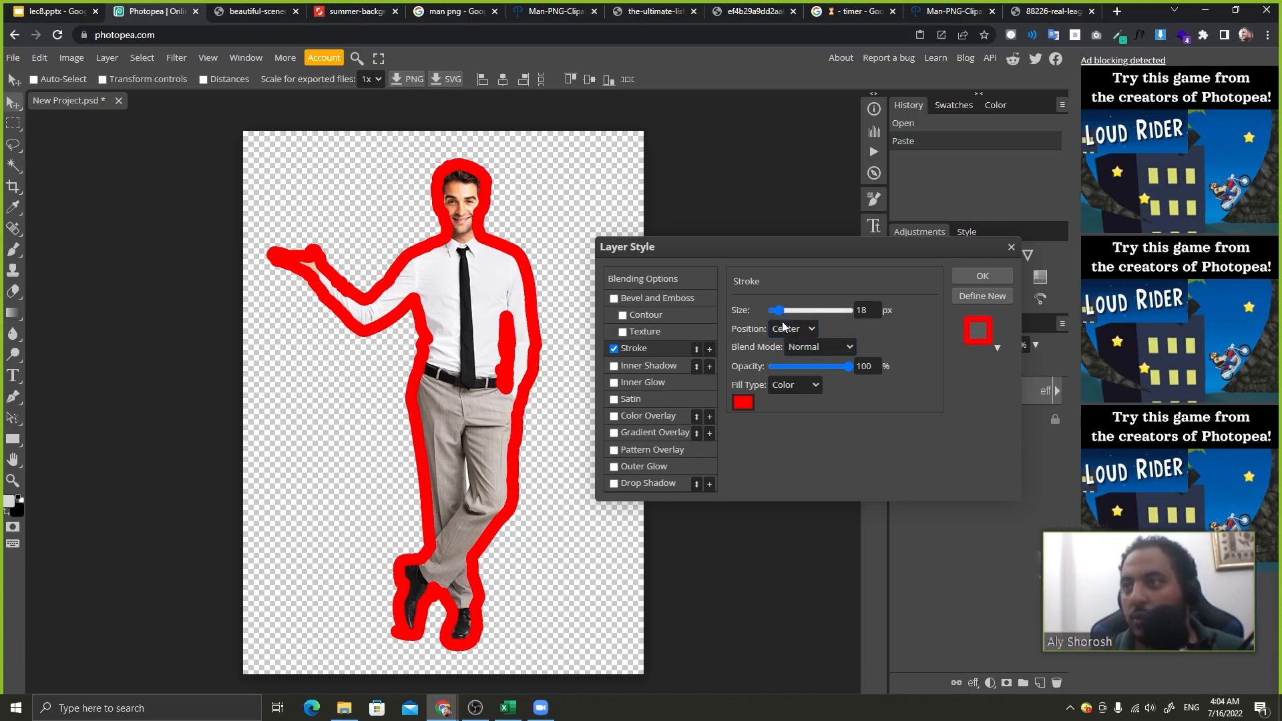
click(790, 328)
click(787, 344)
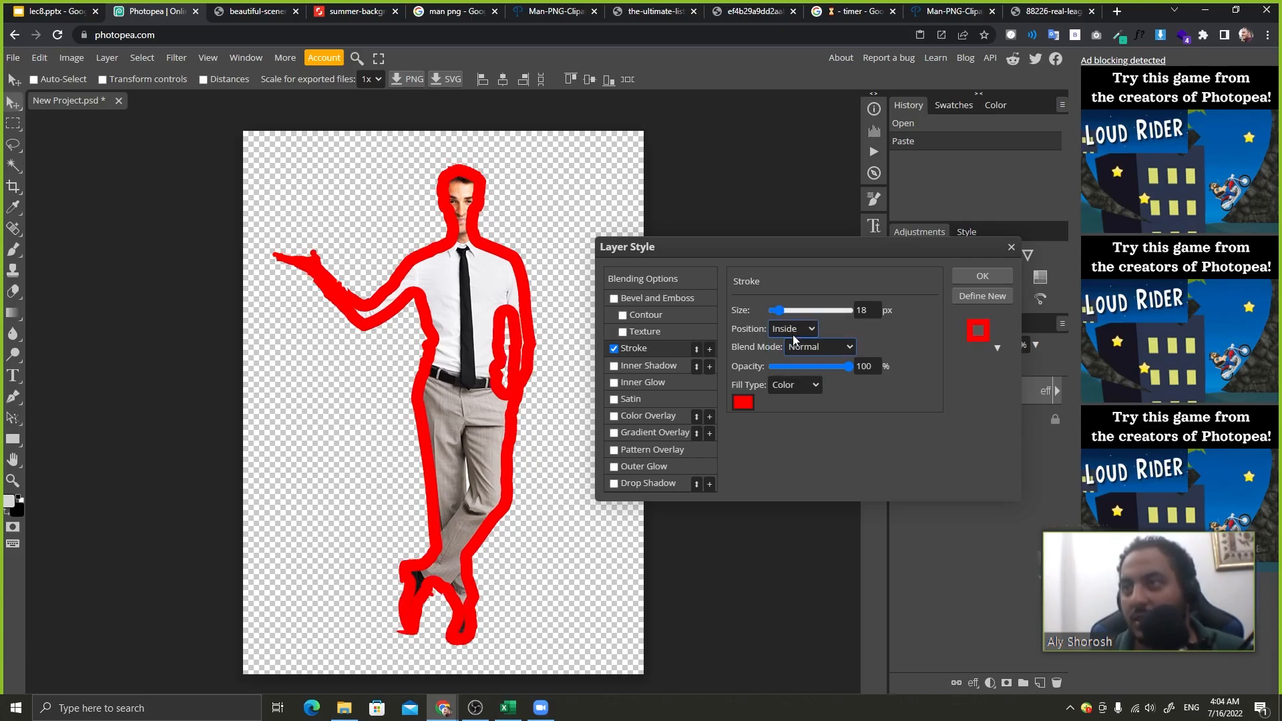
- Reduce the man's stroke size to 9 px and set its position to Center
mouse_move(778, 311)
mouse_down()
mouse_move(722, 321)
mouse_move(795, 309)
mouse_move(718, 311)
mouse_up()
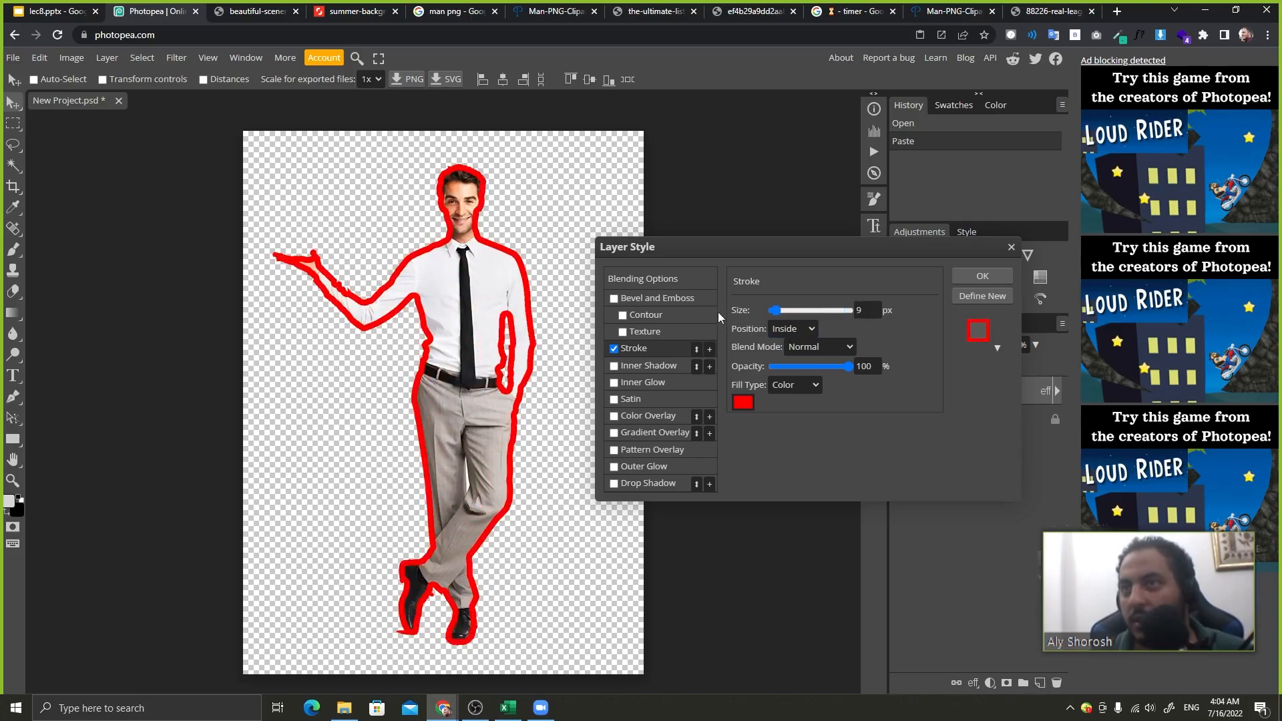
click(792, 328)
click(791, 372)
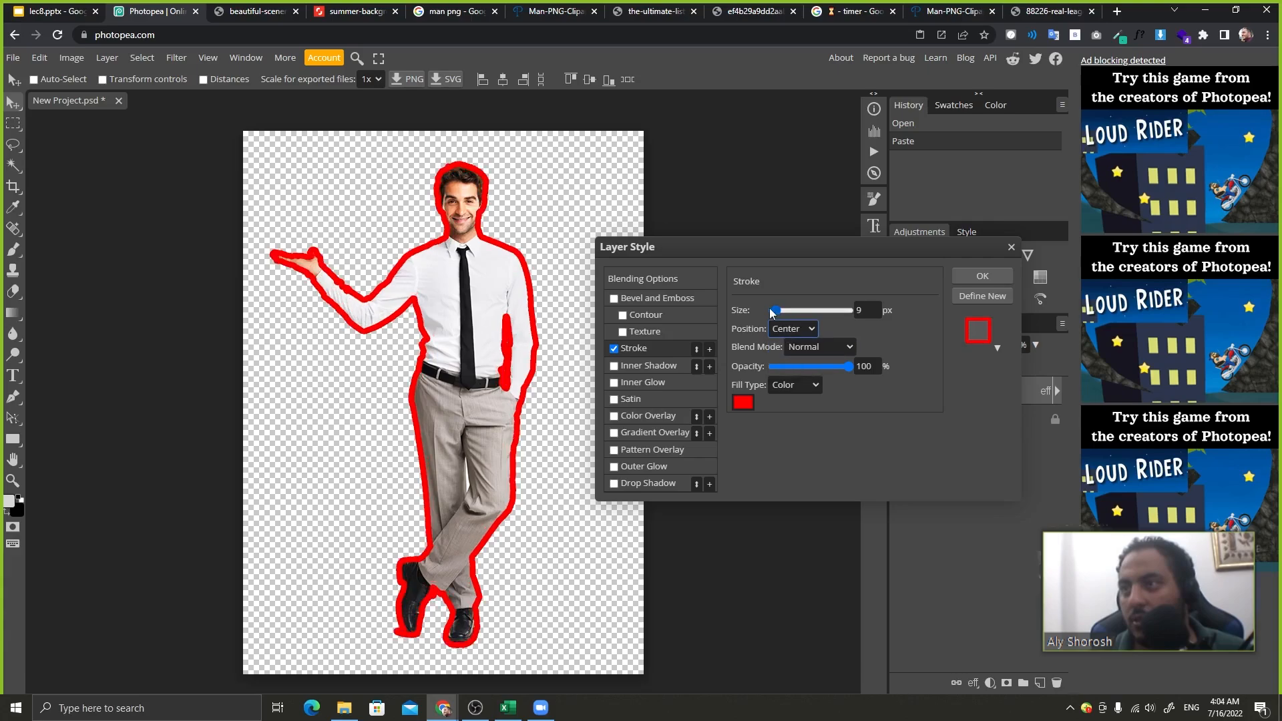
- Increase the man's stroke size to 36 px and set its position to Inside
mouse_move(745, 309)
mouse_down()
mouse_move(794, 312)
mouse_move(758, 332)
mouse_up()
click(792, 328)
click(779, 347)
- Set the man's stroke position to Outside and its size to 11 px
click(792, 329)
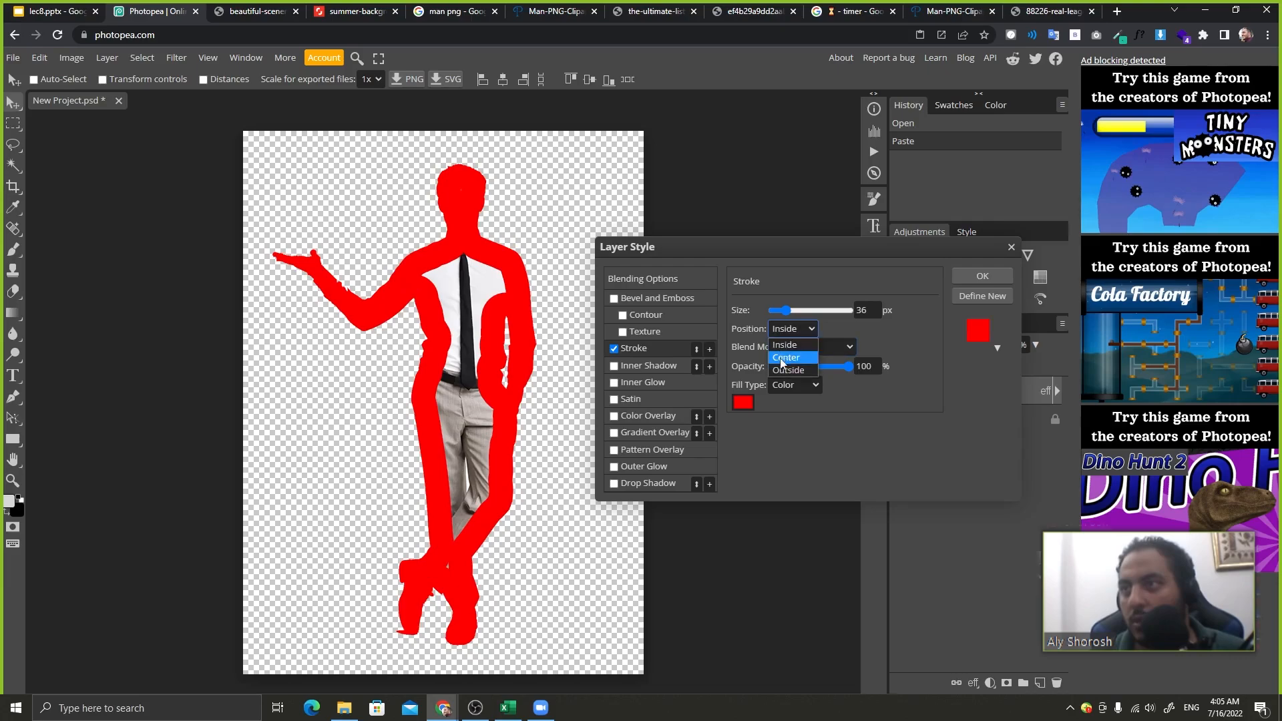
click(781, 337)
drag(738, 308, 713, 311)
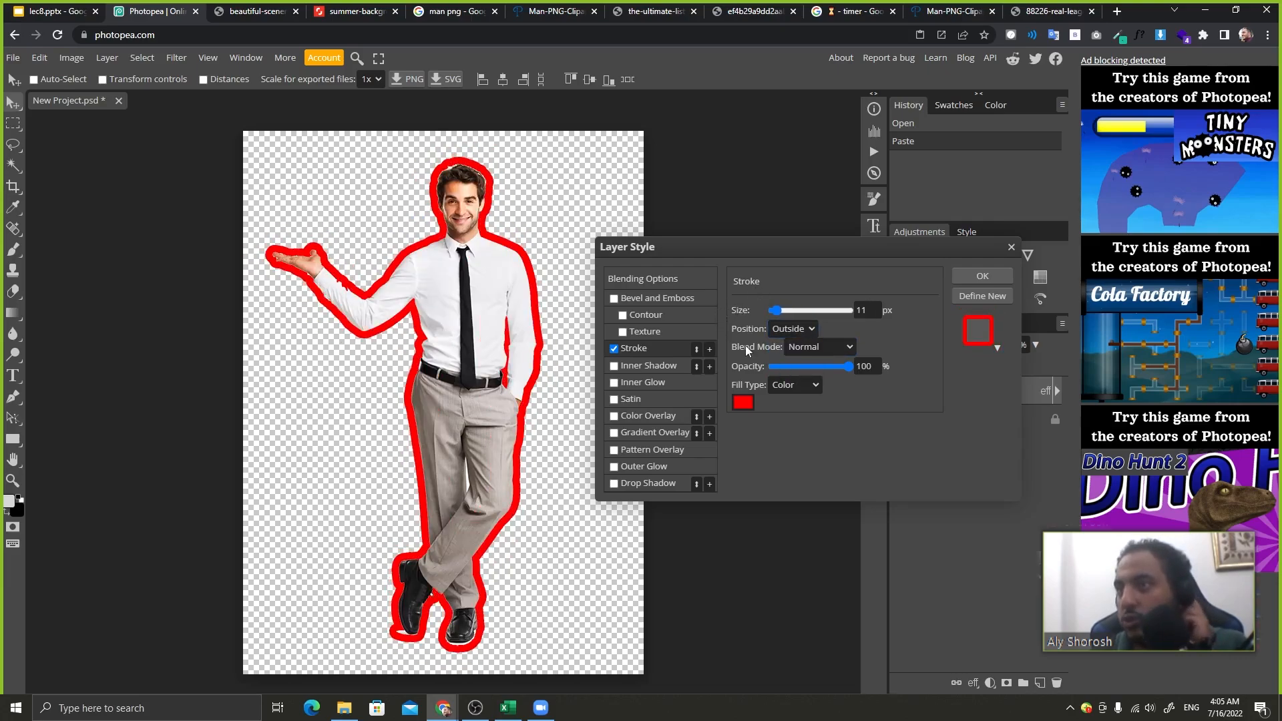
- Set the blend mode of the man's stroke to Multiply and apply the layer style
click(821, 347)
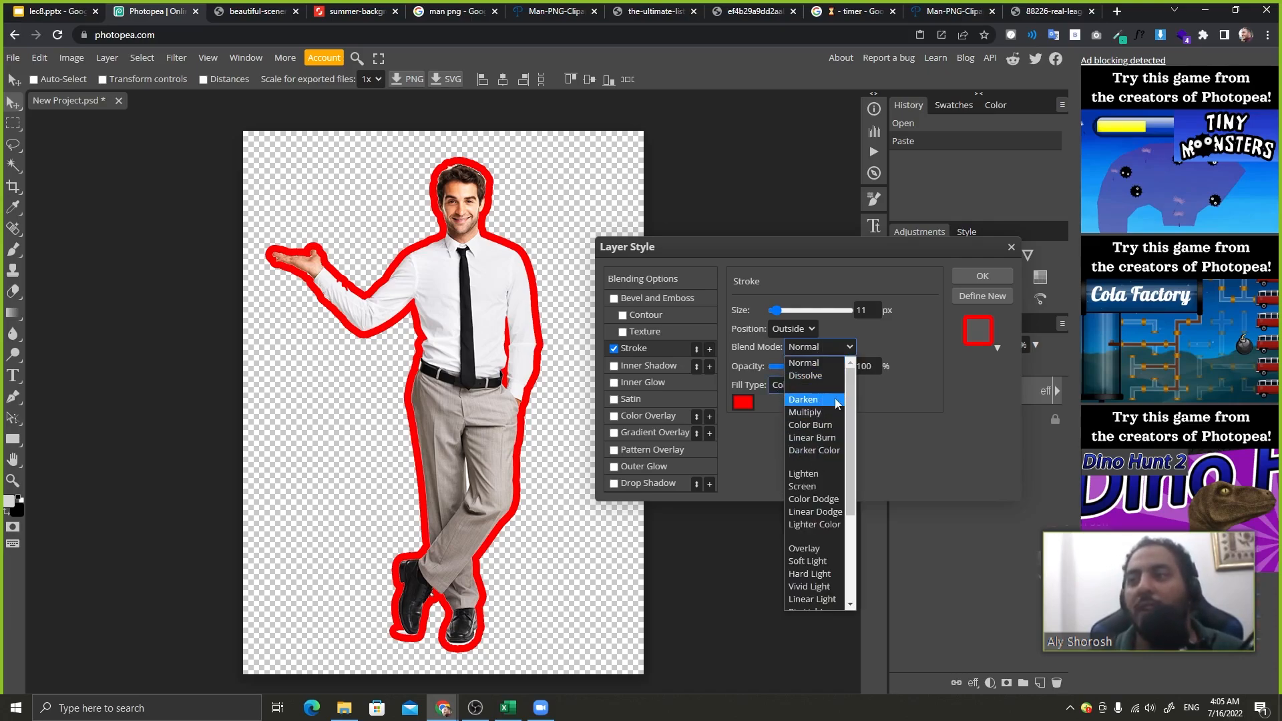
click(807, 414)
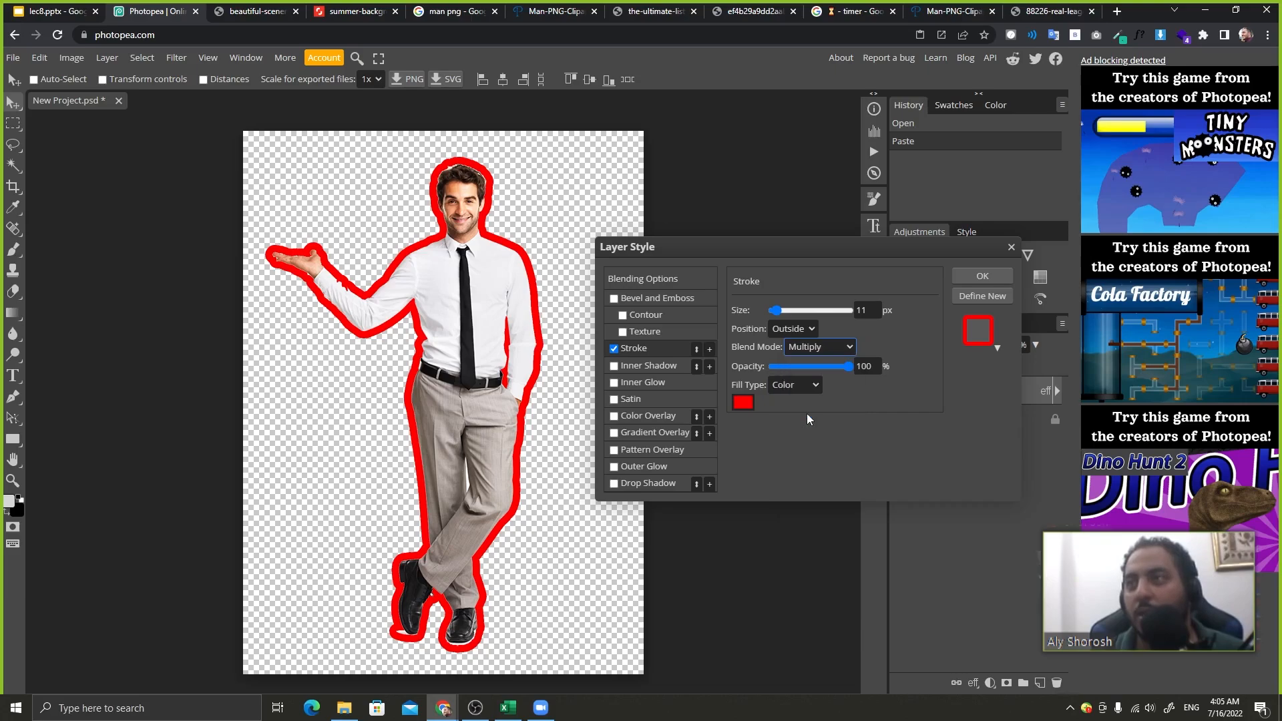
click(971, 275)
- Find the open autumn forest road photo among the browser pages and copy the image
click(748, 11)
click(651, 12)
click(547, 7)
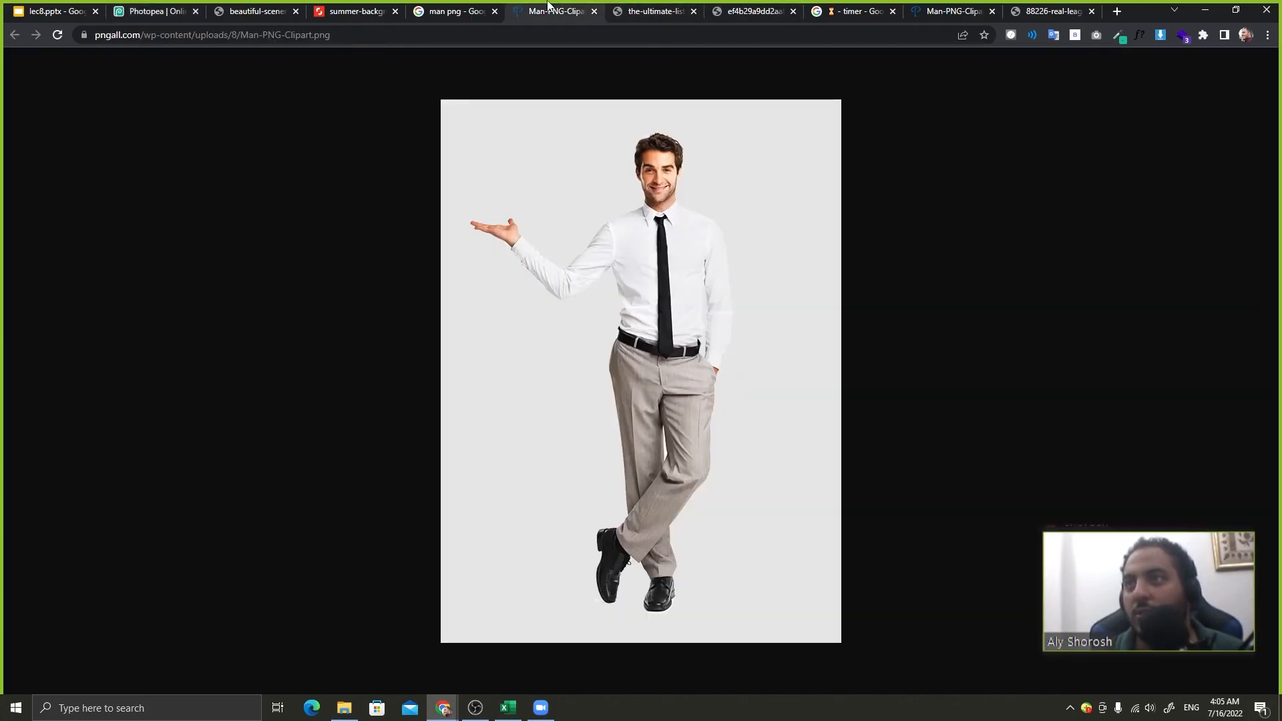
click(370, 8)
click(442, 8)
click(365, 7)
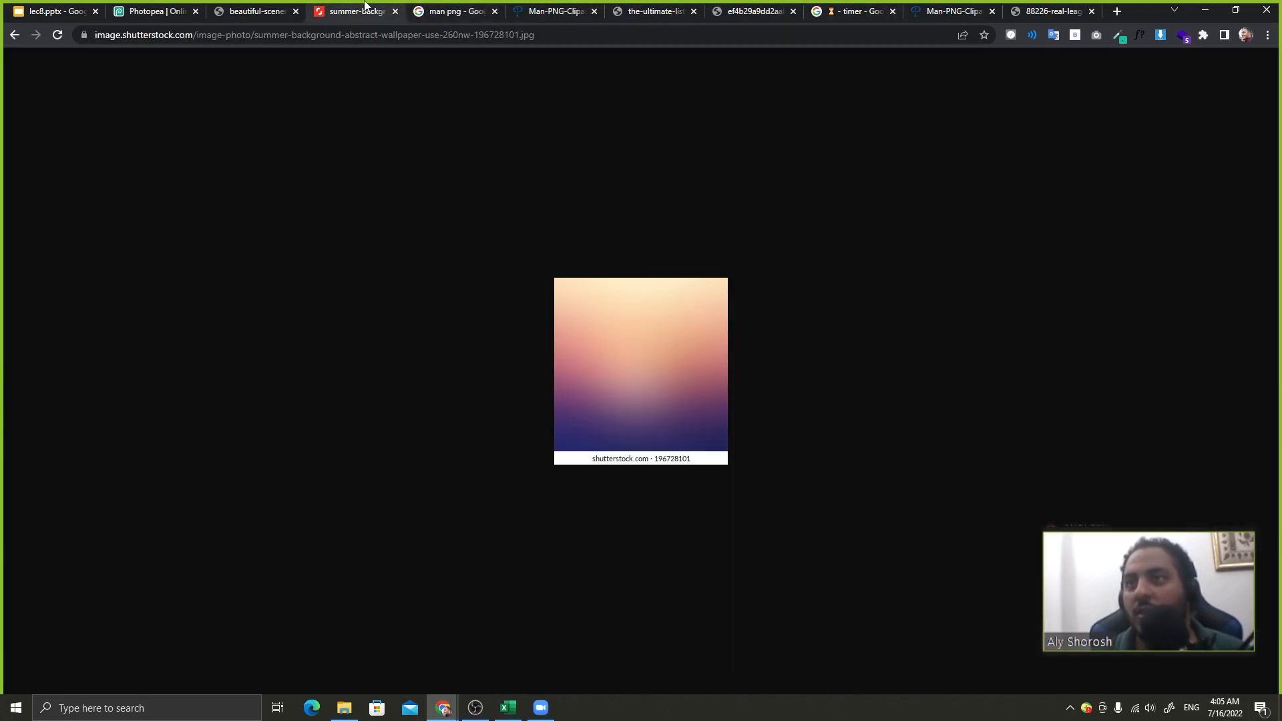
click(257, 12)
right_click(698, 303)
click(734, 339)
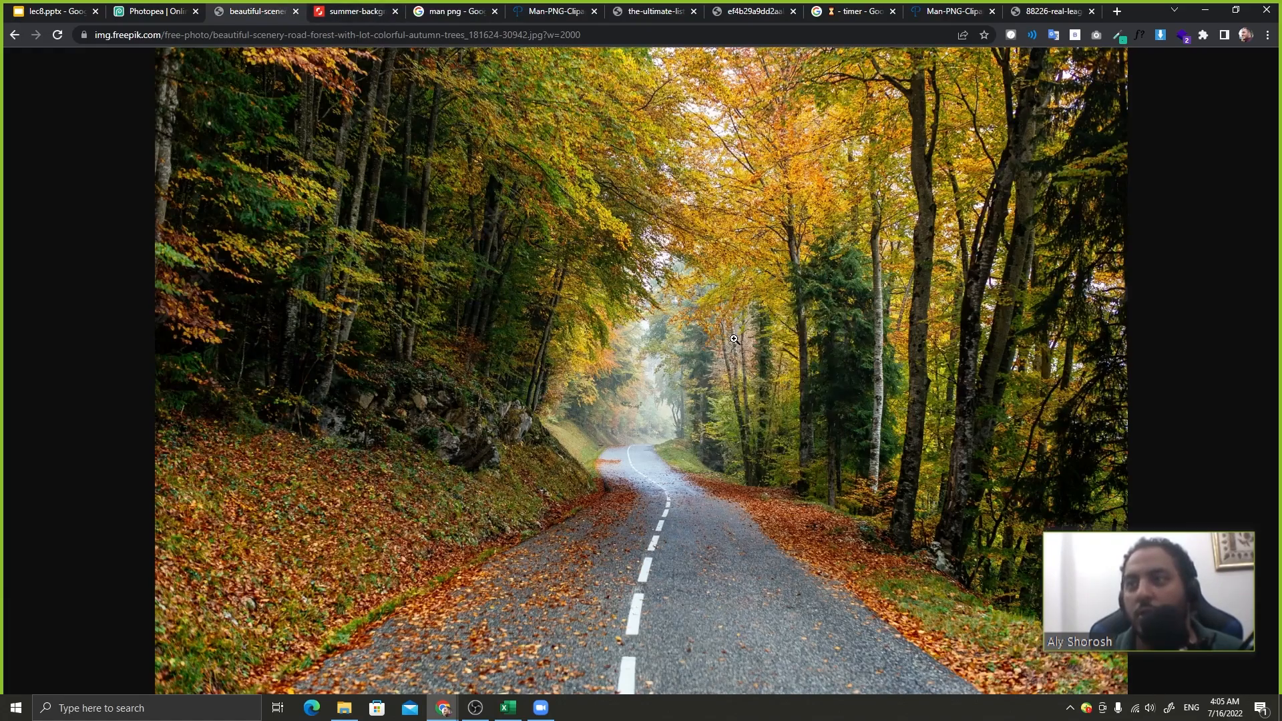
click(733, 339)
right_click(734, 339)
click(775, 374)
- Paste the forest photo into the Photopea project and move its layer below the man's layer
click(67, 10)
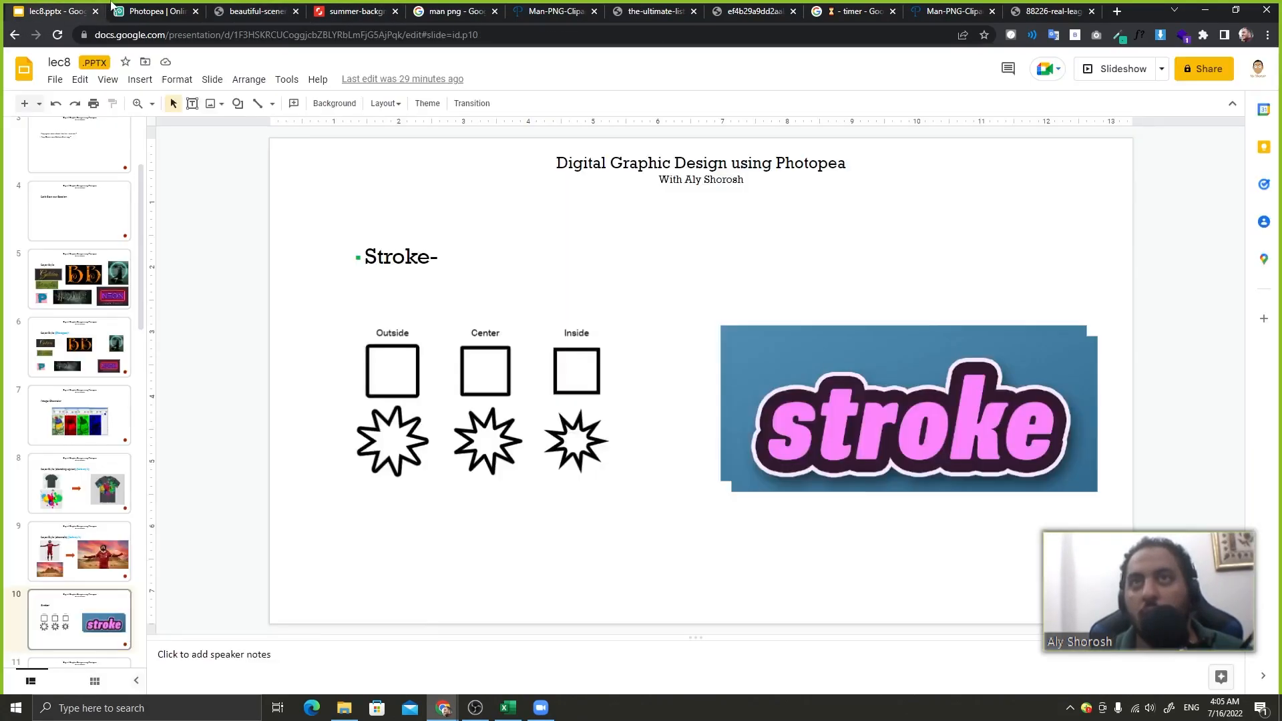
click(112, 7)
key(ctrl+v)
drag(935, 395, 951, 434)
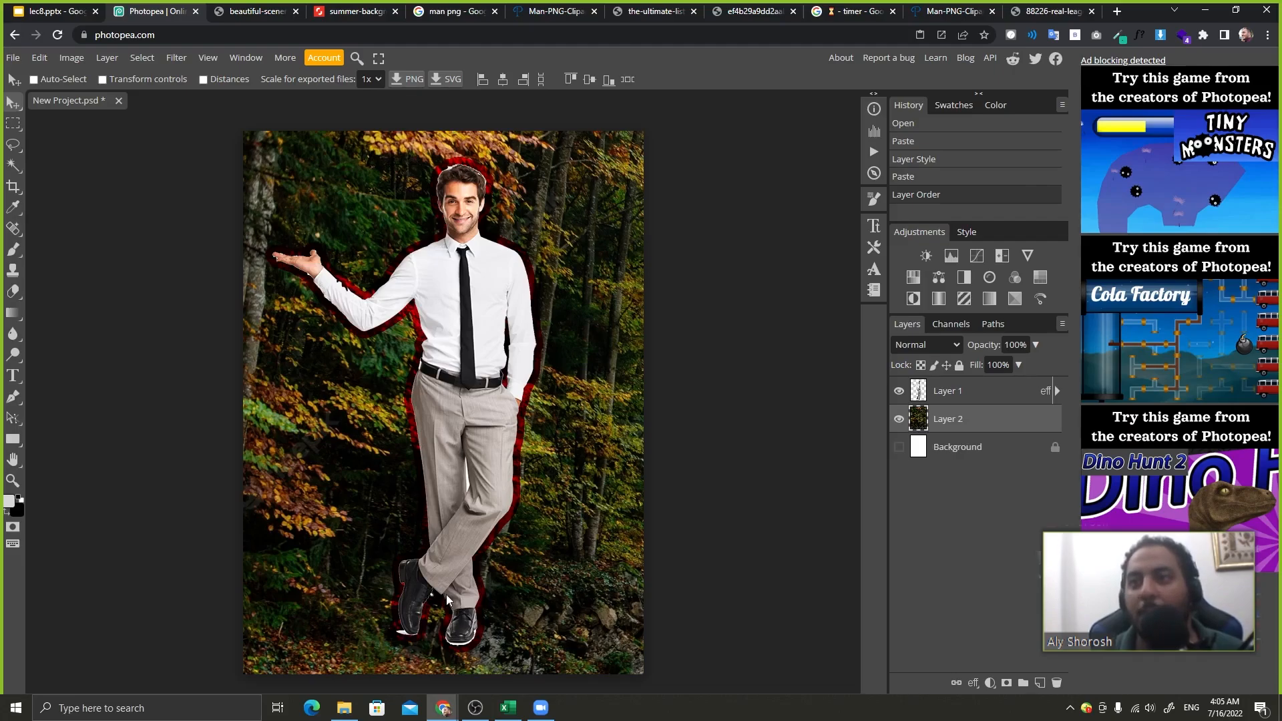
- Try the Normal and Screen blend modes for the man's stroke over the forest, ending on Normal
click(1011, 390)
double_click(1011, 390)
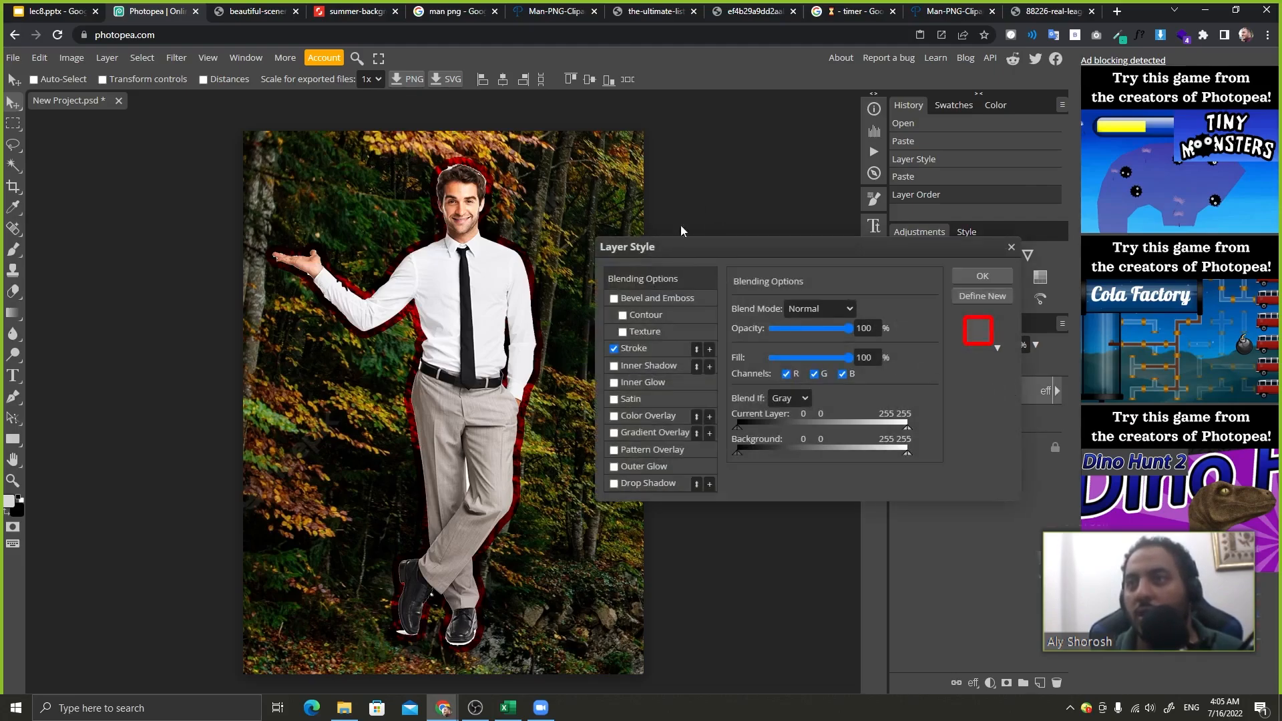
click(640, 354)
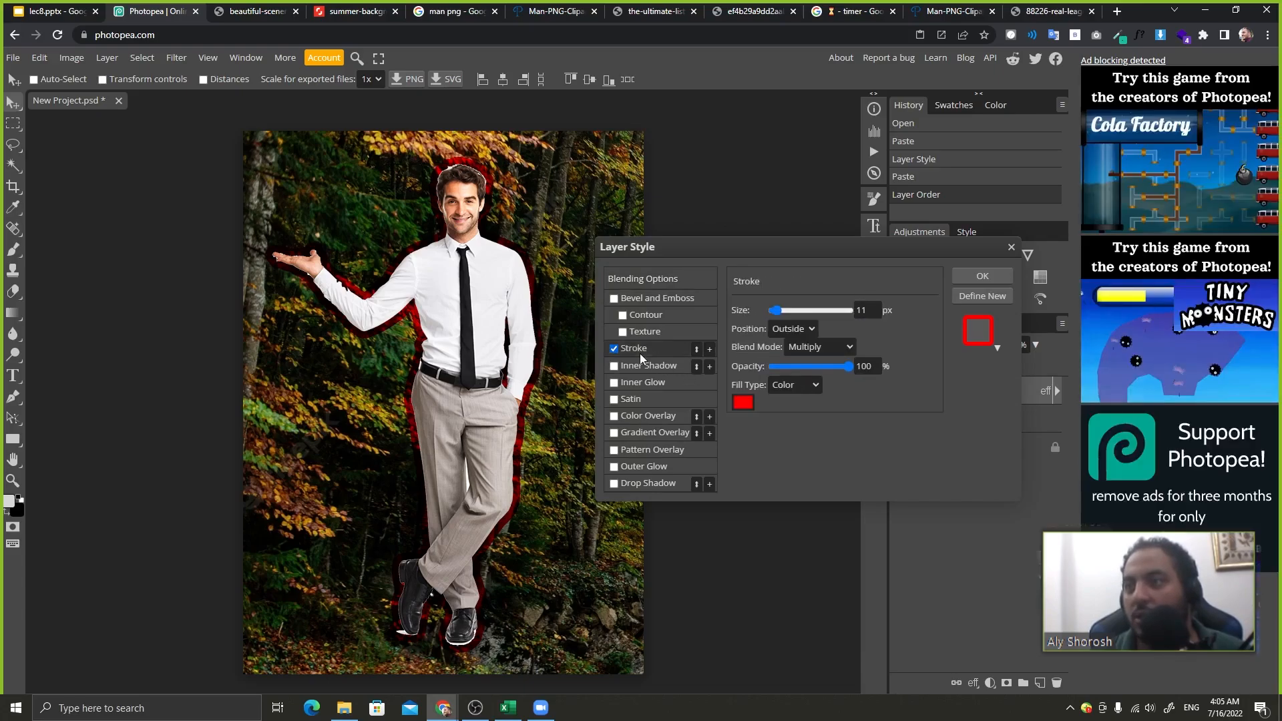
click(828, 346)
click(819, 364)
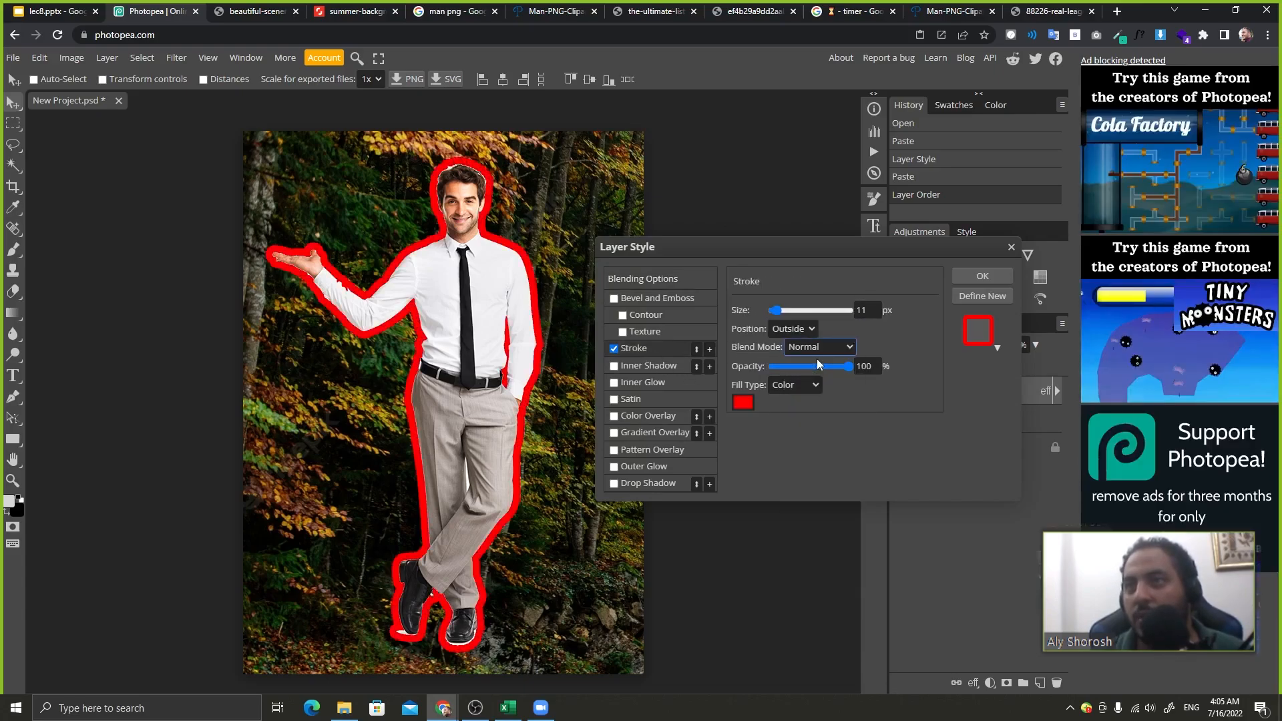
click(820, 346)
click(815, 490)
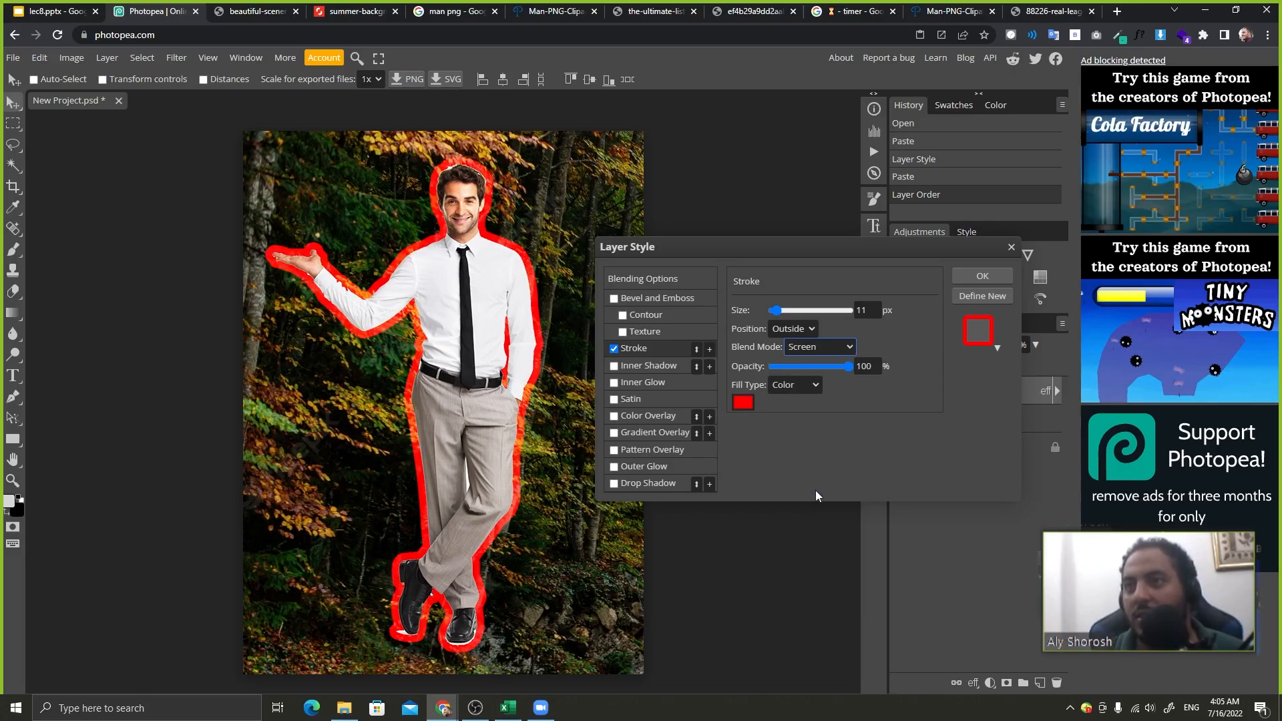
click(803, 348)
click(819, 364)
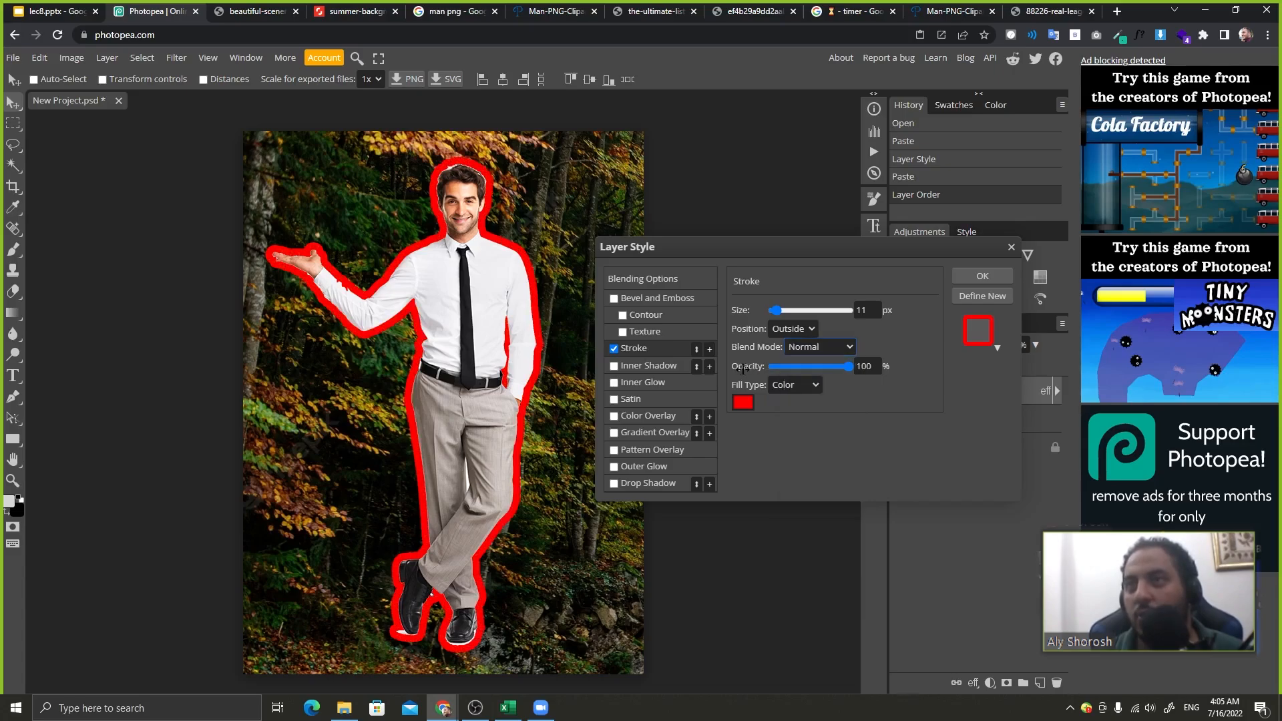
- Lower the opacity of the man's stroke to 53% and change its fill type to Gradient
drag(848, 366, 825, 365)
mouse_move(721, 372)
mouse_down()
mouse_move(687, 368)
mouse_move(762, 364)
mouse_move(707, 365)
mouse_move(718, 369)
mouse_up()
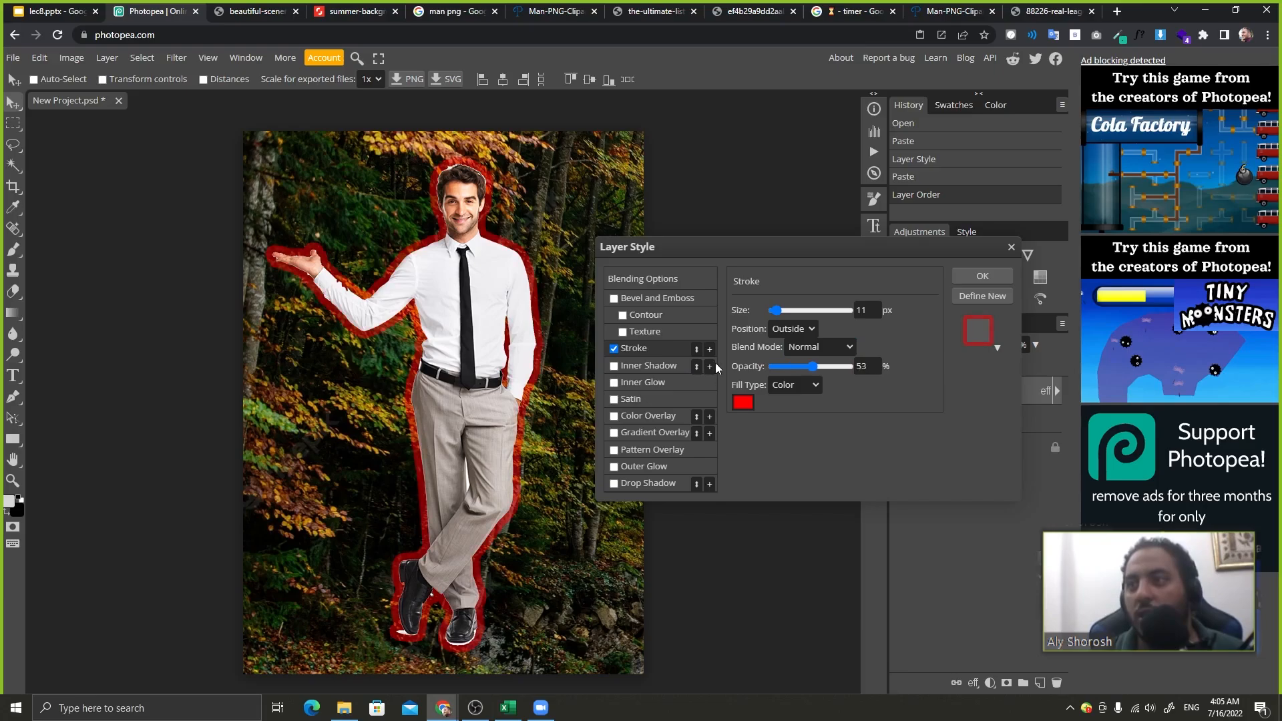
click(789, 387)
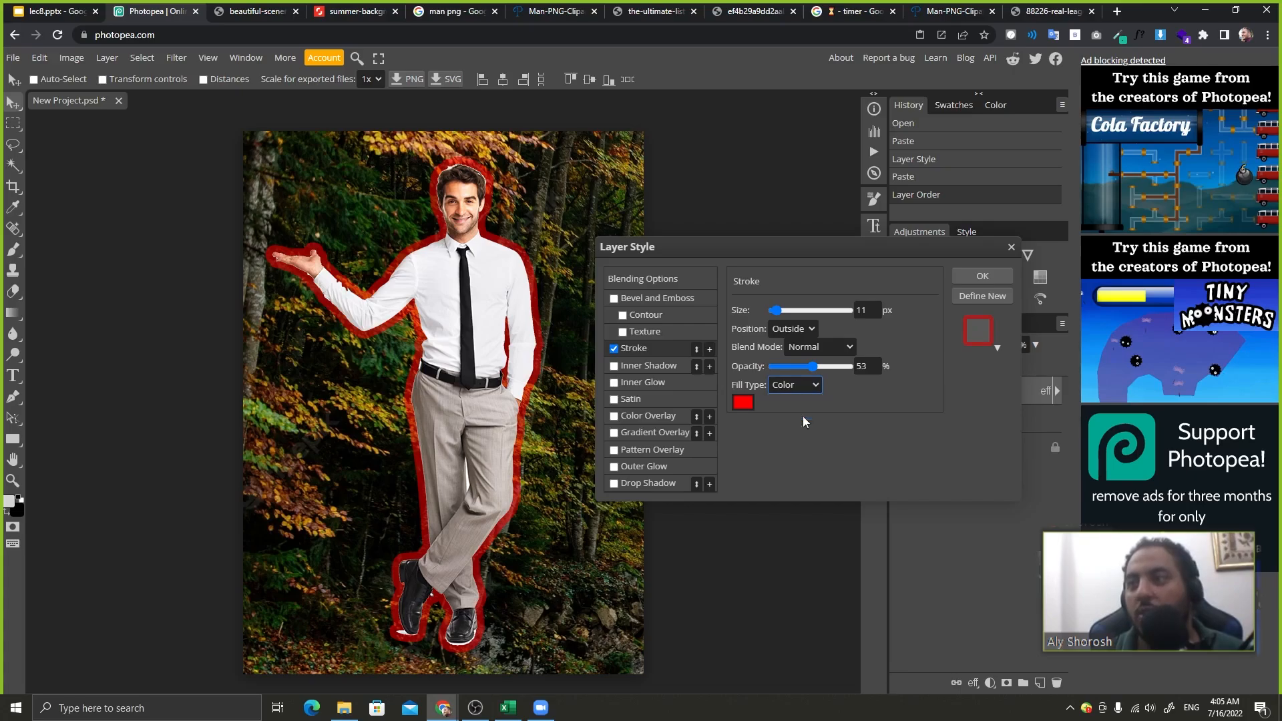
click(802, 415)
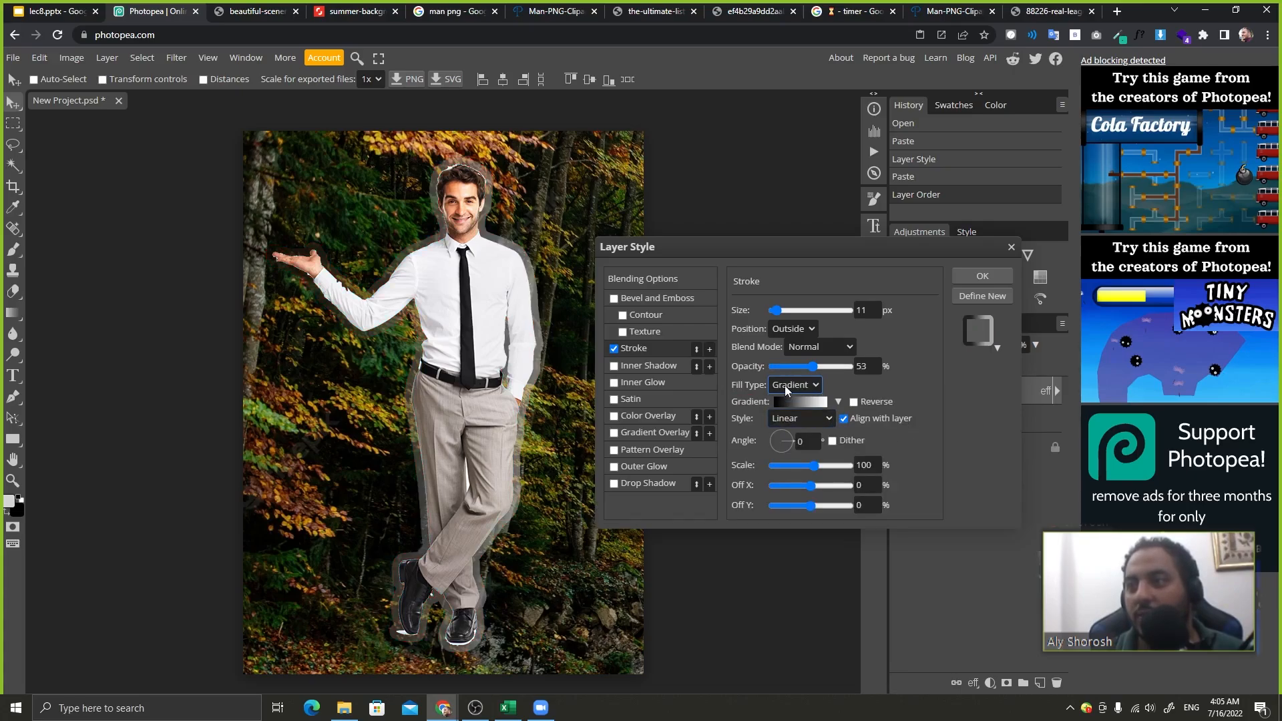
click(785, 385)
click(795, 387)
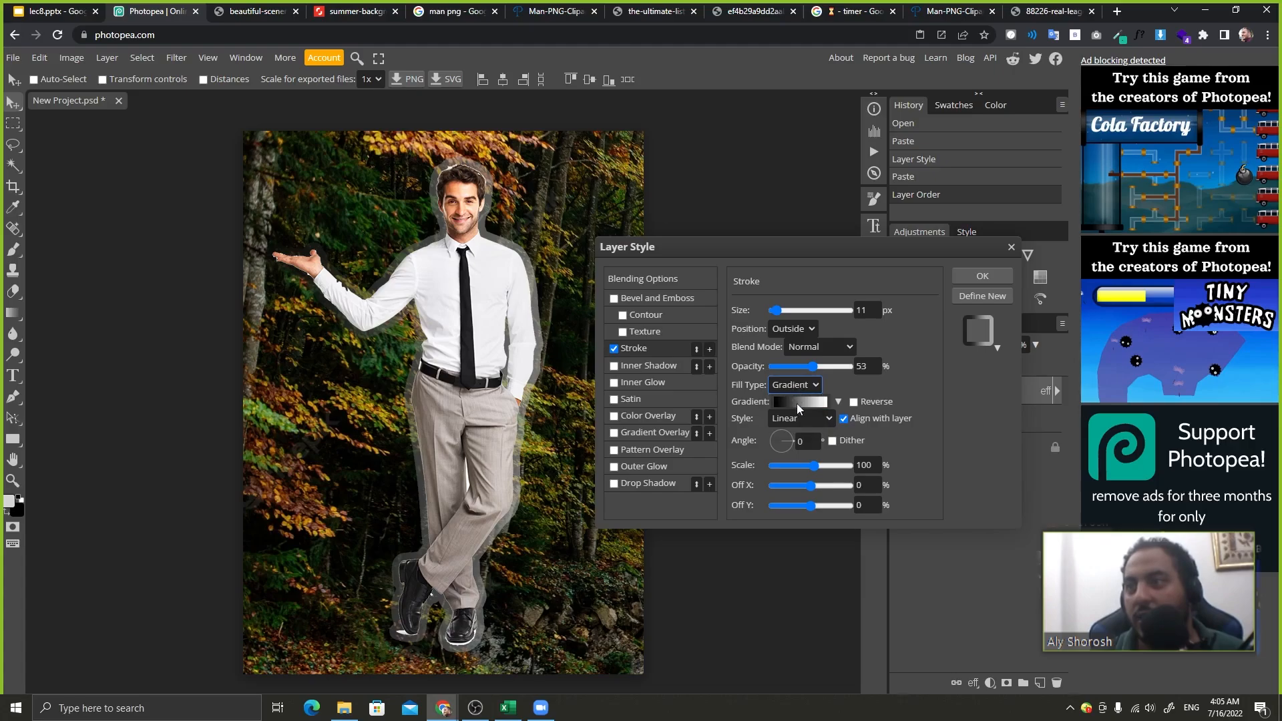
- Change the white end colour of the stroke's gradient to bright green
click(796, 403)
click(471, 431)
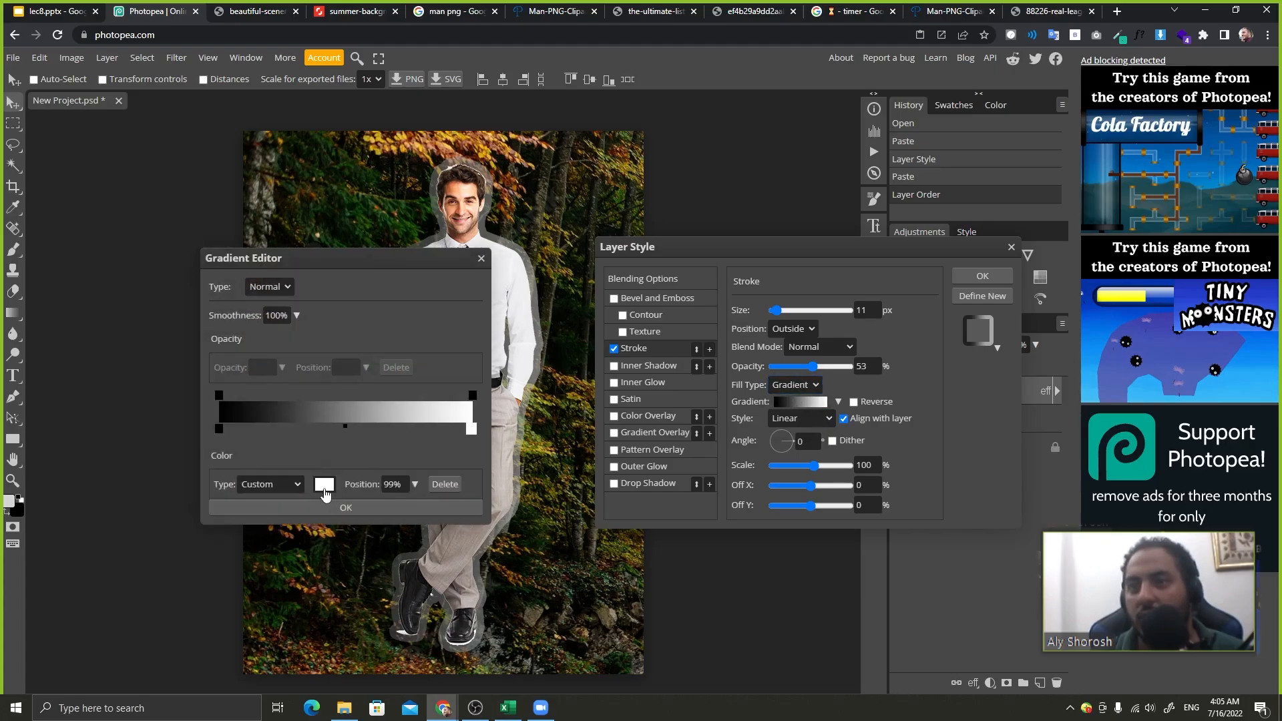
click(324, 484)
click(275, 283)
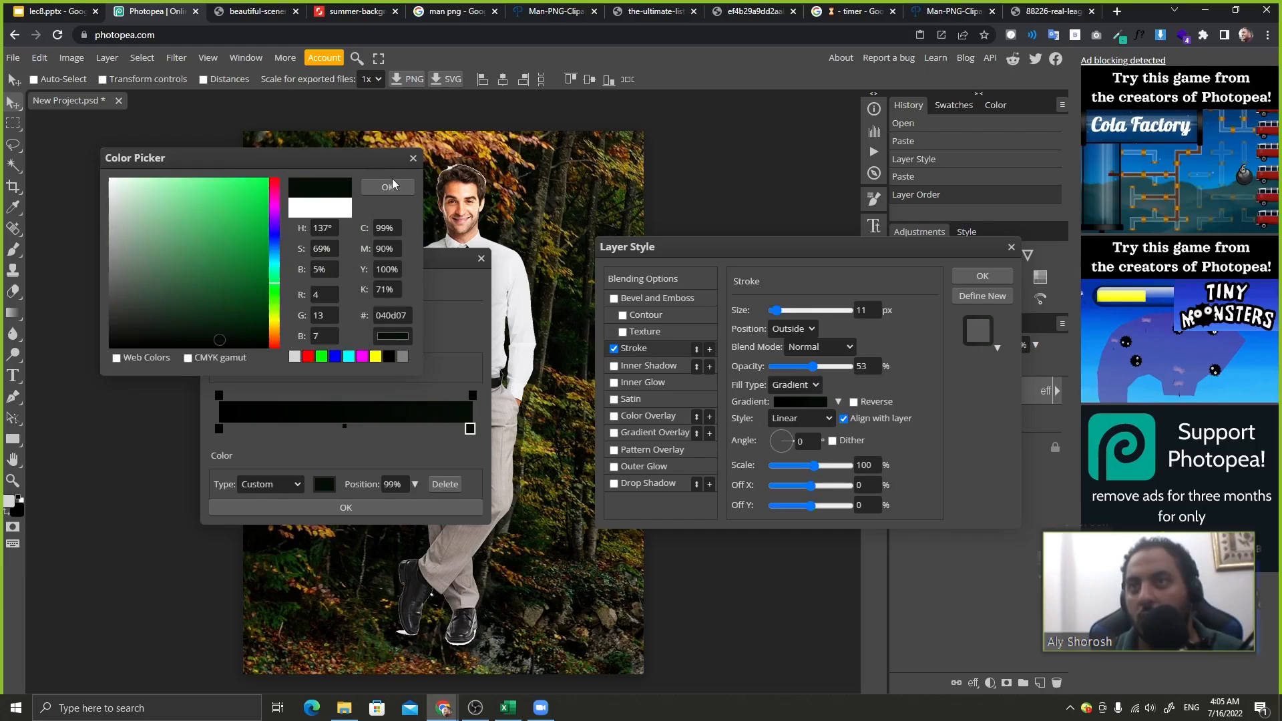
click(395, 187)
click(323, 484)
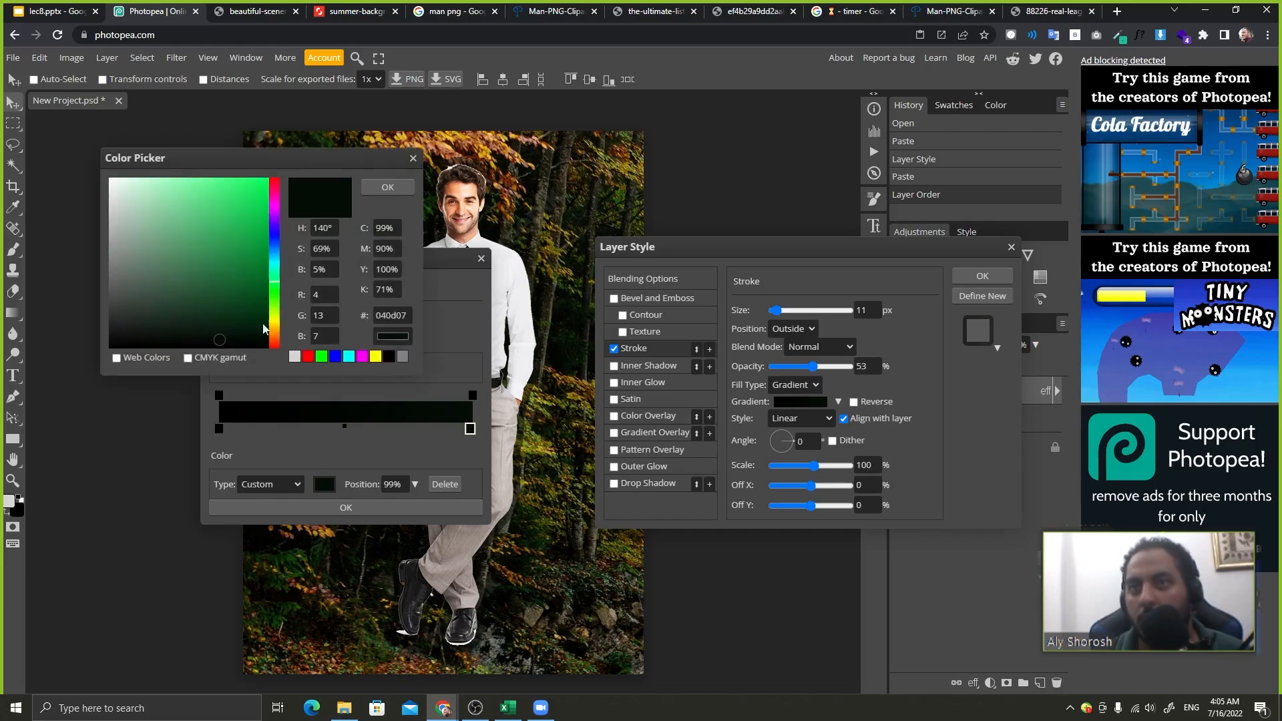
click(256, 212)
click(395, 188)
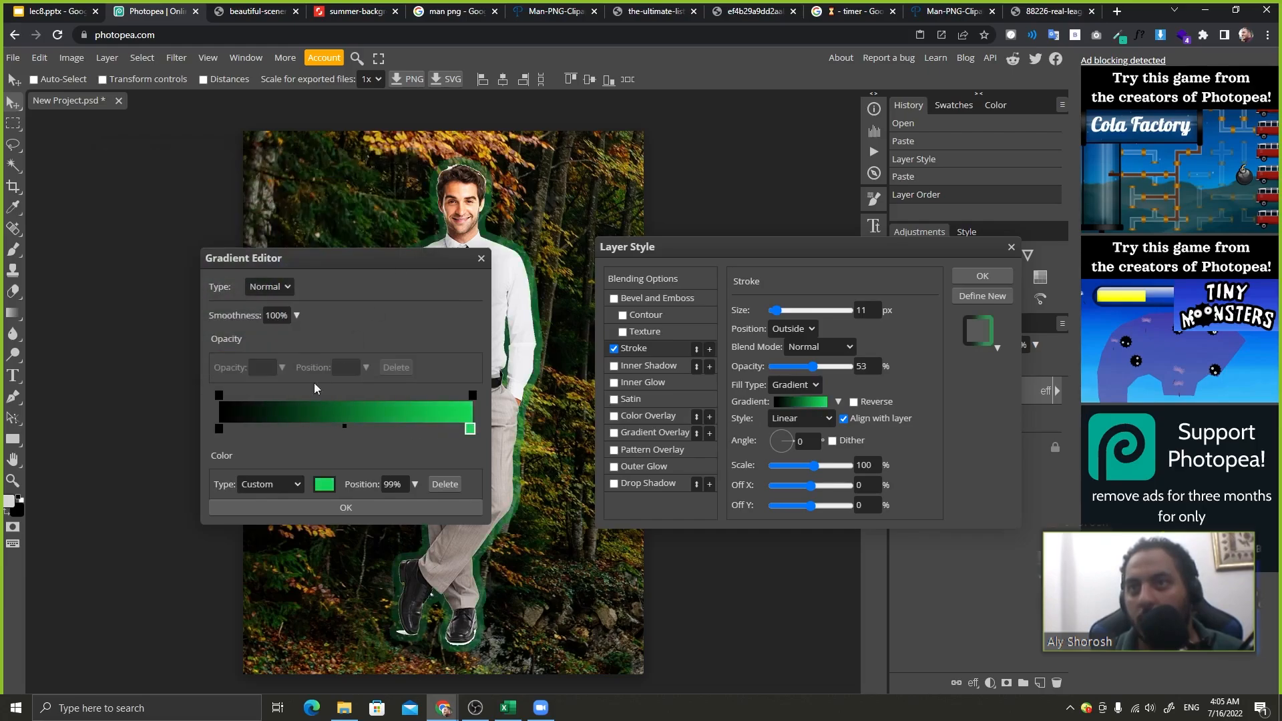
- Set the stroke gradient's start colour to pink ff007e and raise the stroke's opacity to 100%
click(218, 428)
click(323, 484)
click(268, 179)
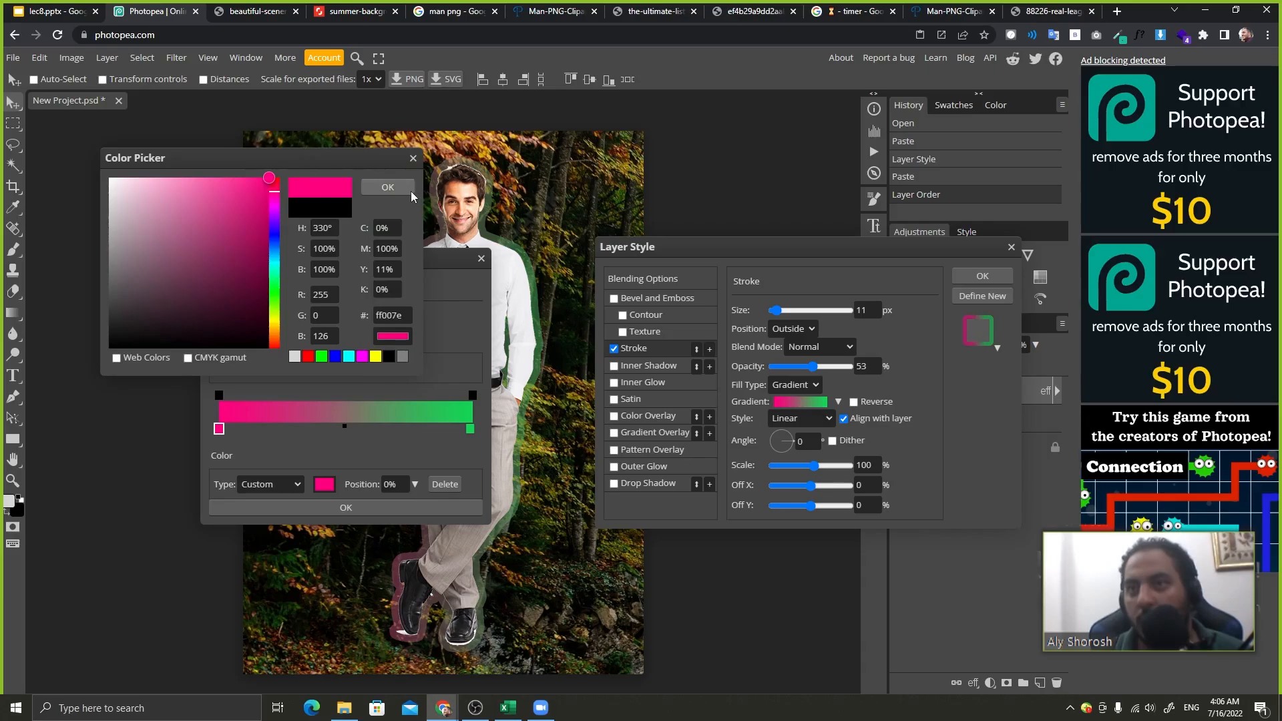
click(388, 187)
click(396, 509)
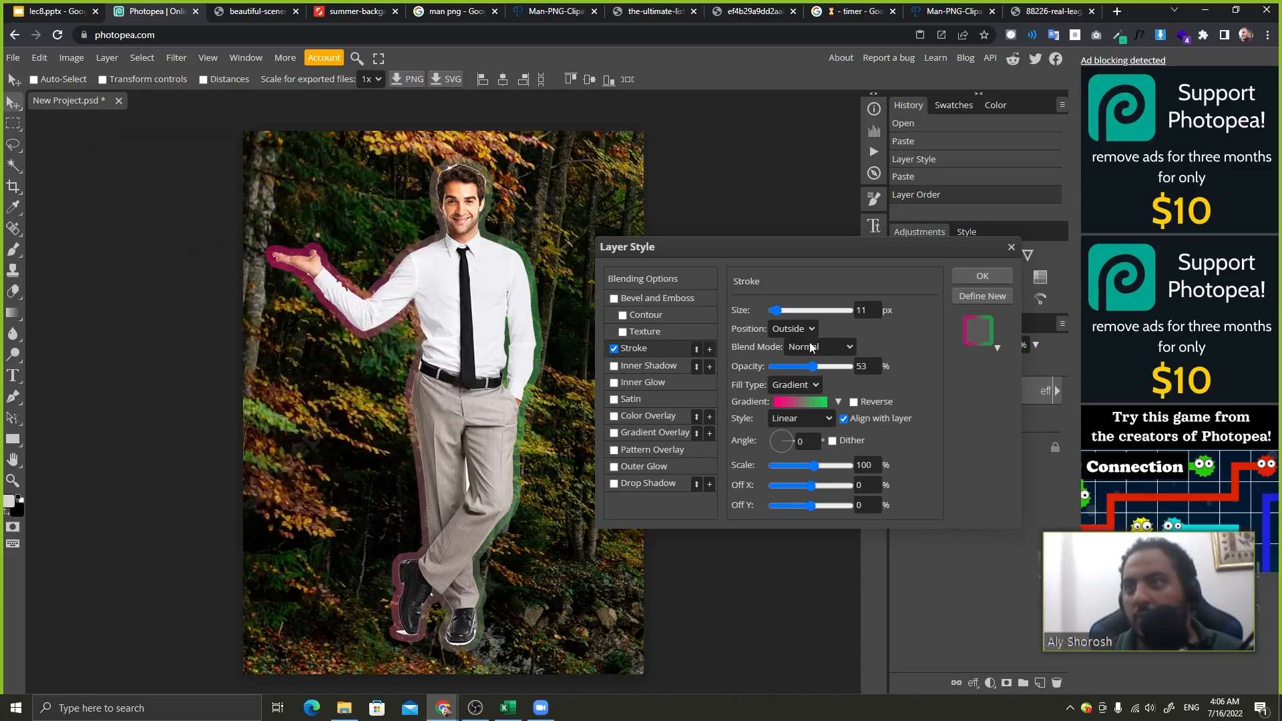
drag(812, 367, 853, 367)
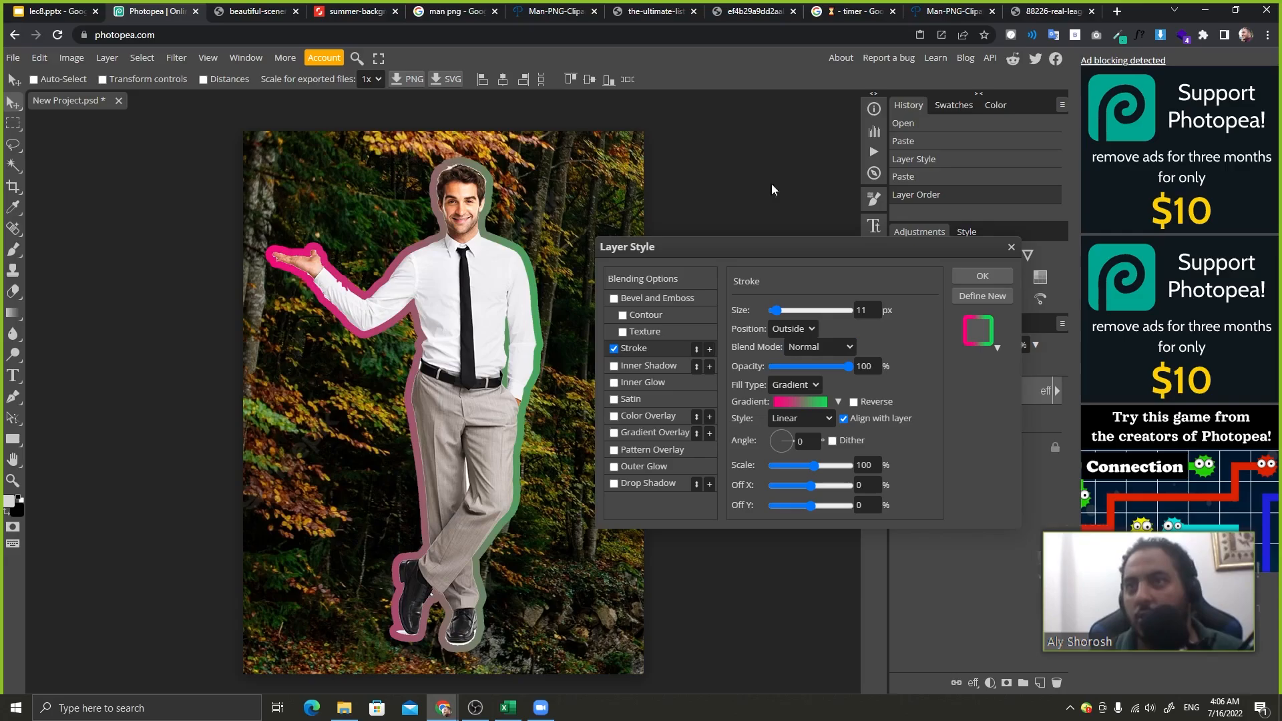
- Try a Pattern fill scaled to 372% for the man's stroke and discard the layer style changes
click(794, 385)
click(803, 427)
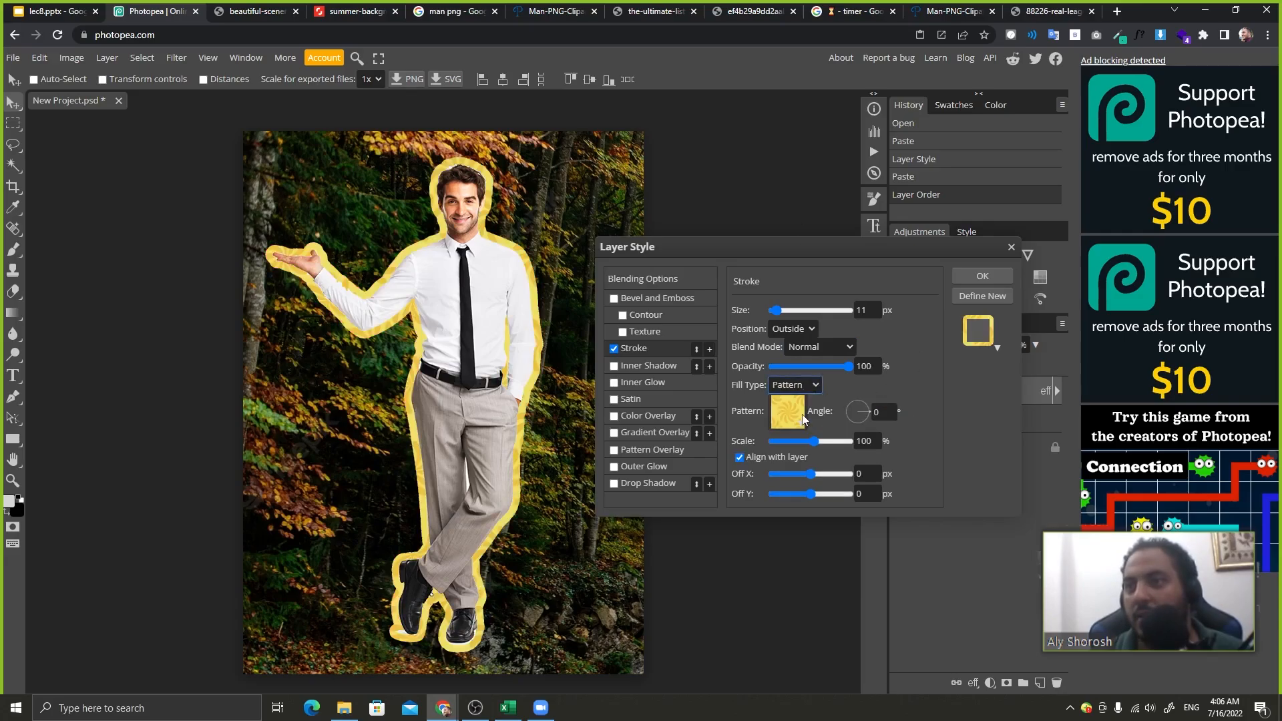
mouse_move(761, 441)
mouse_down()
mouse_move(643, 451)
mouse_move(696, 447)
mouse_up()
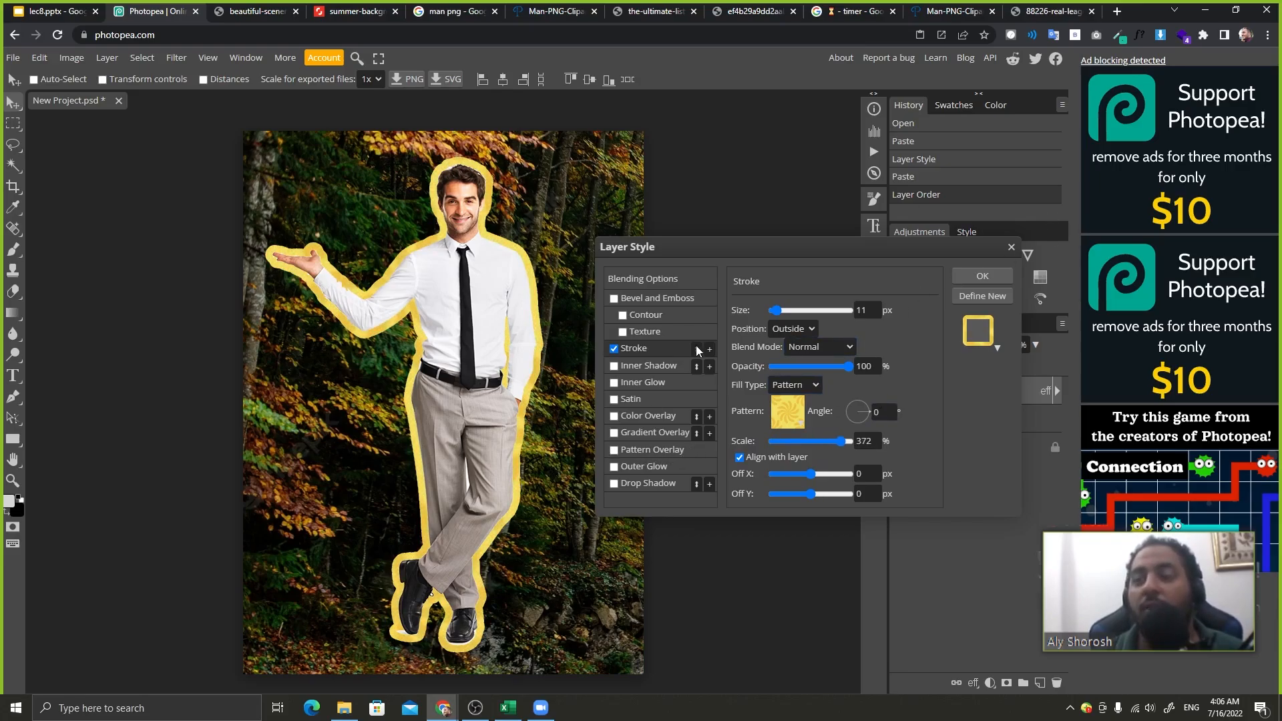
click(1007, 250)
- Hide the forest photo layer and open the stroke settings of the man's layer
click(911, 428)
click(899, 418)
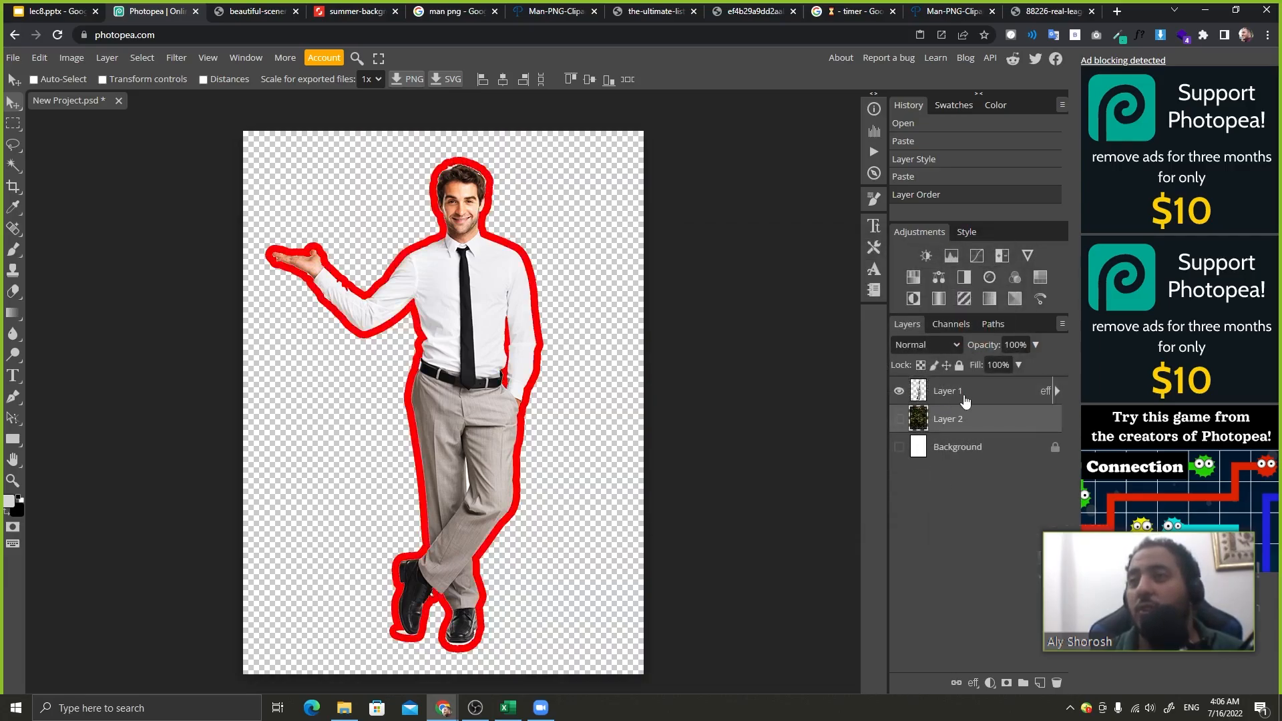
click(964, 400)
double_click(1021, 399)
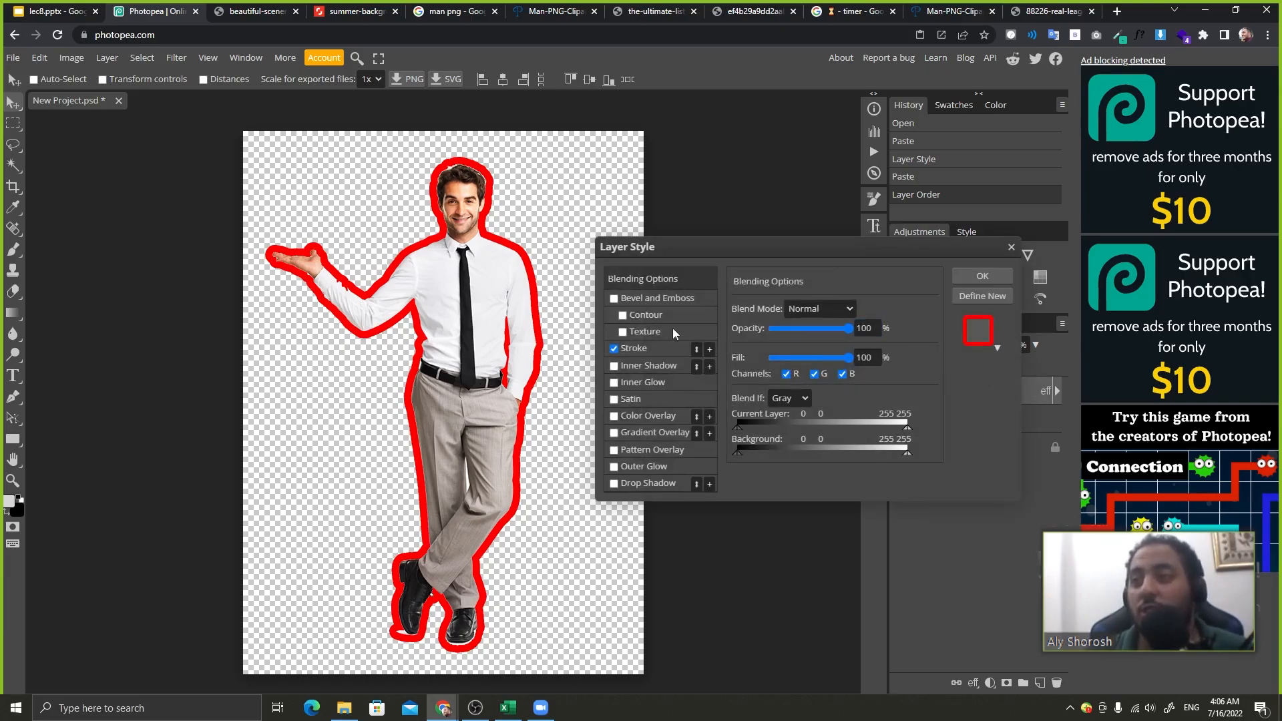
click(640, 348)
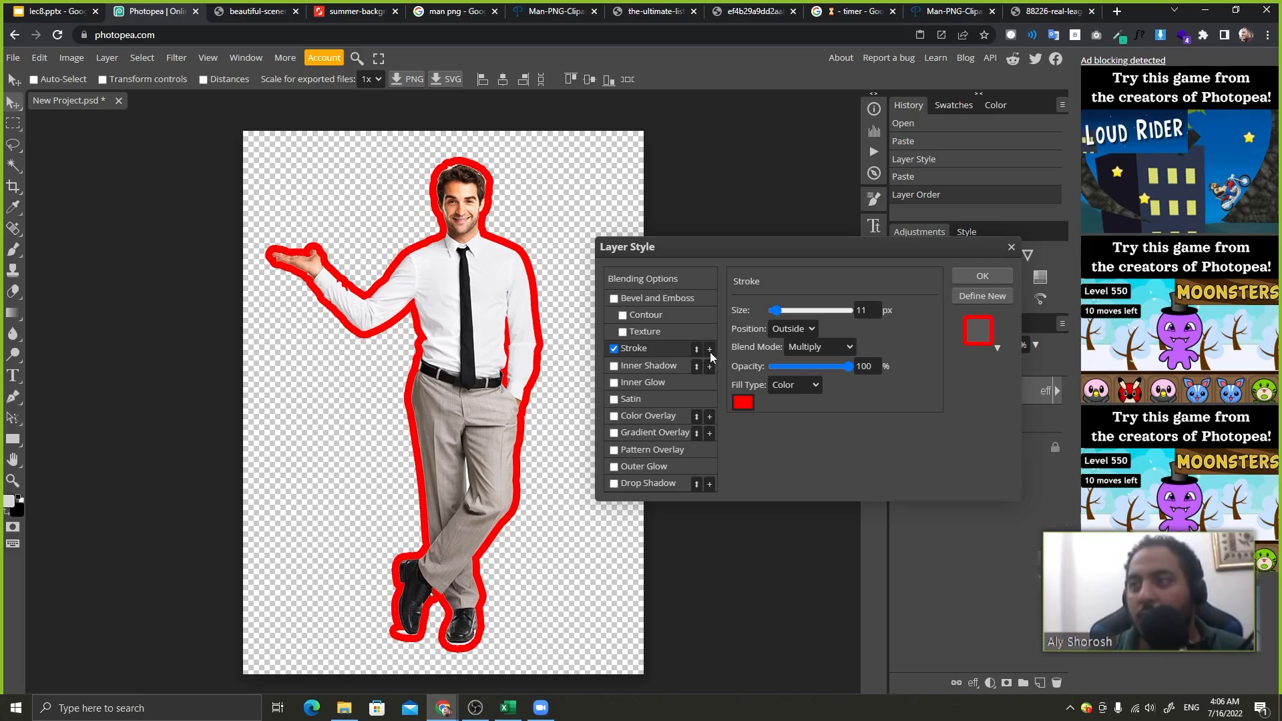
- Try adding two more strokes to the man's layer with the uppermost one disabled, and discard the changes
click(710, 349)
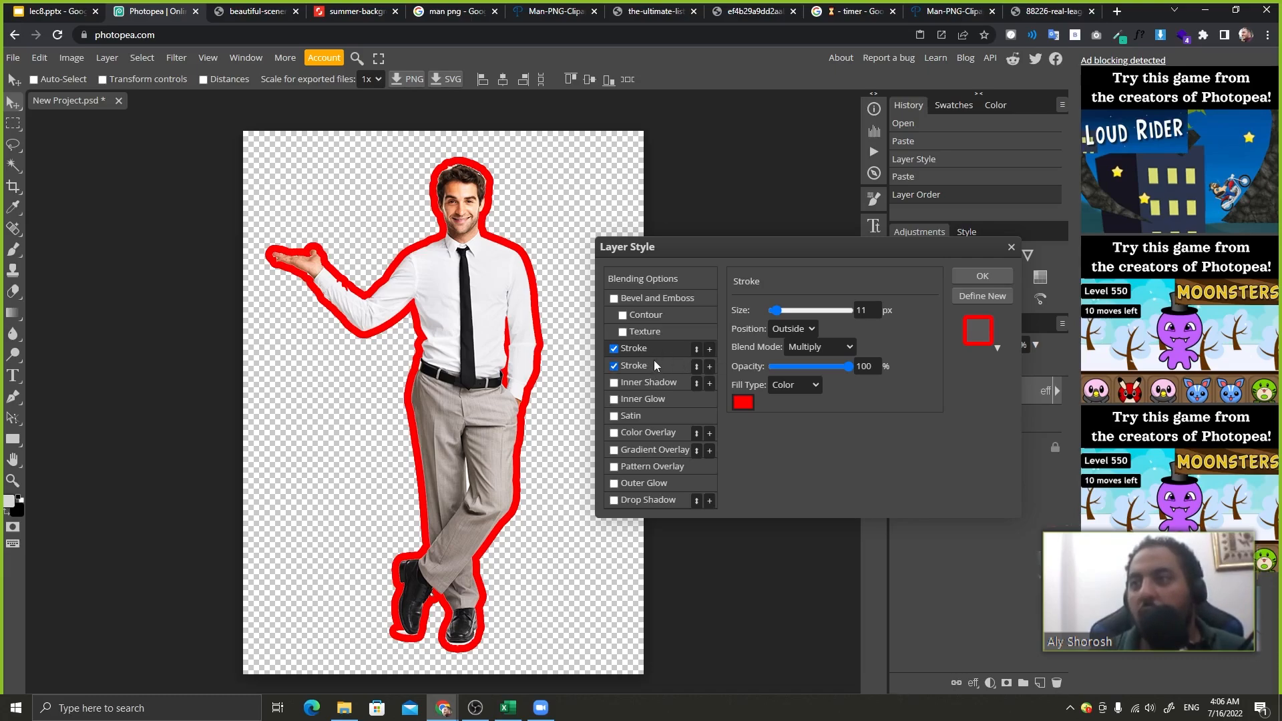
click(710, 349)
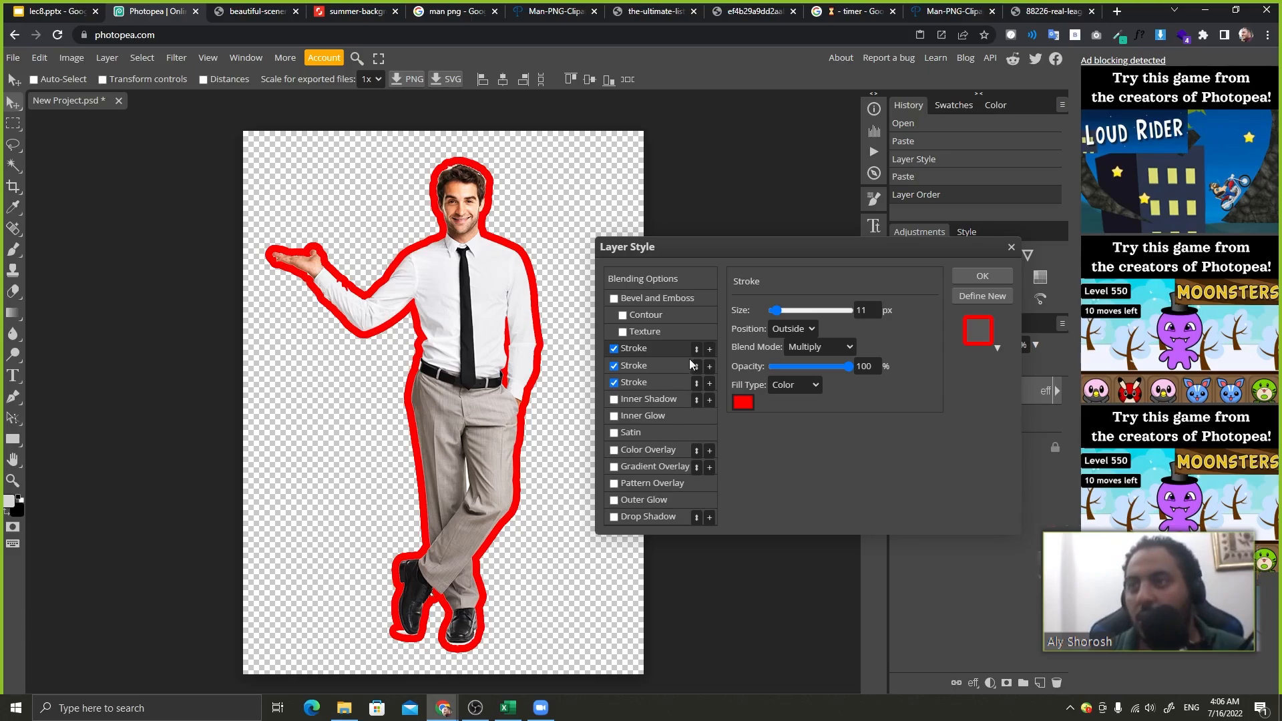
click(615, 351)
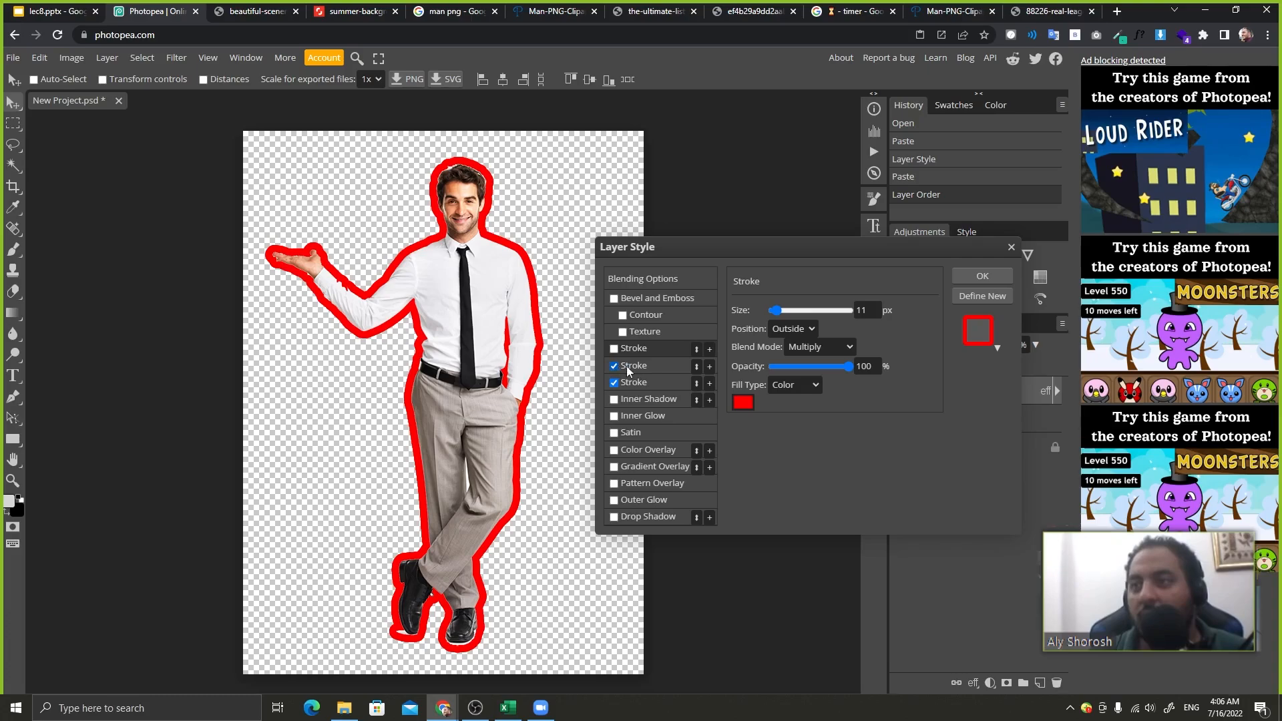
right_click(643, 350)
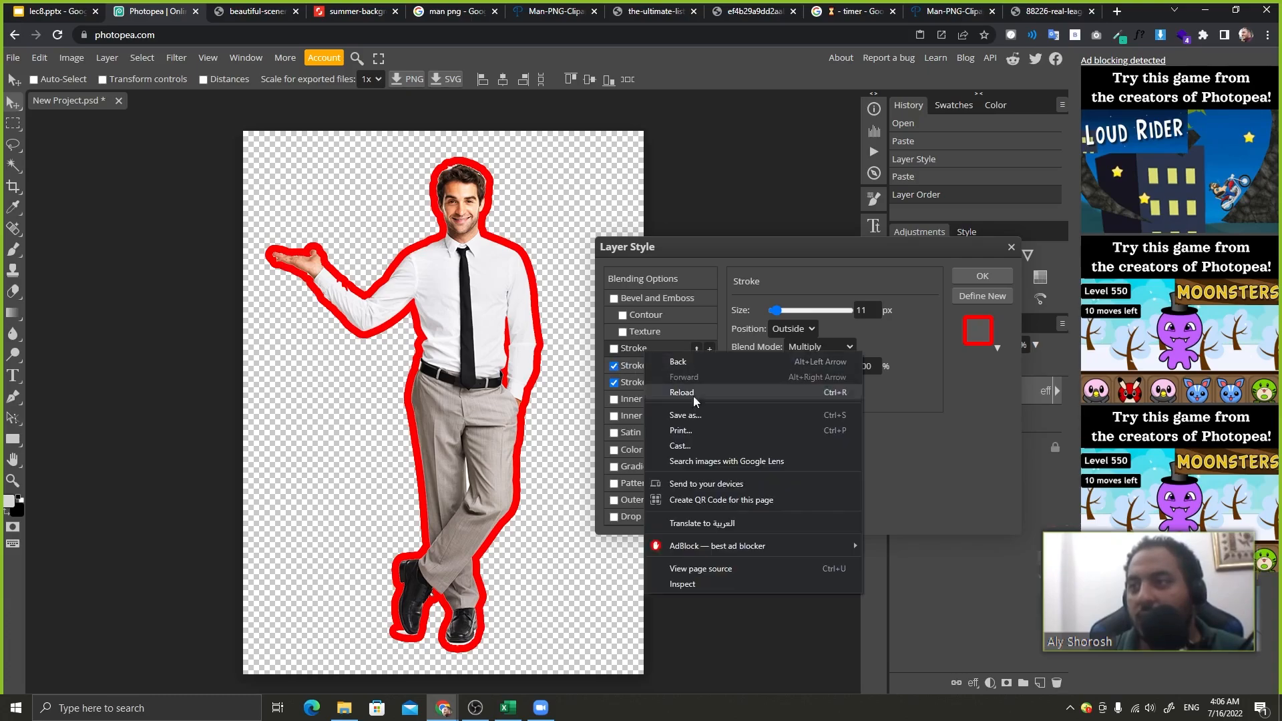
click(907, 359)
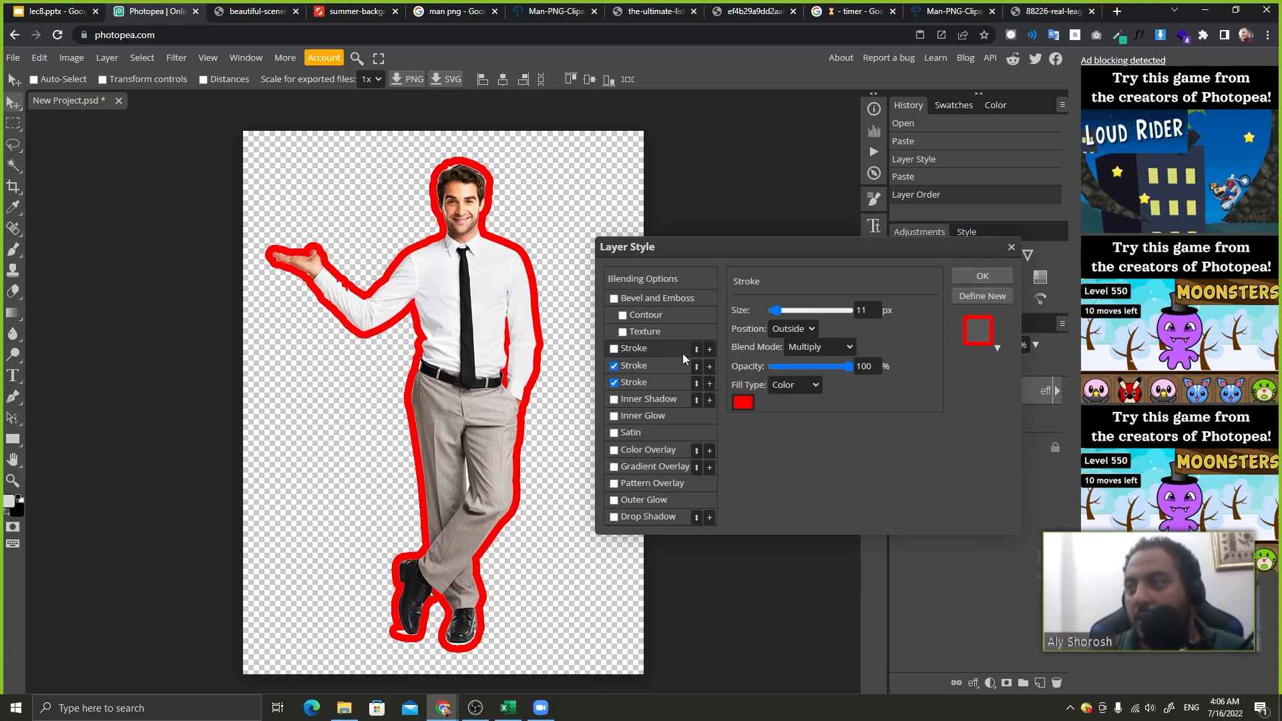
click(1011, 247)
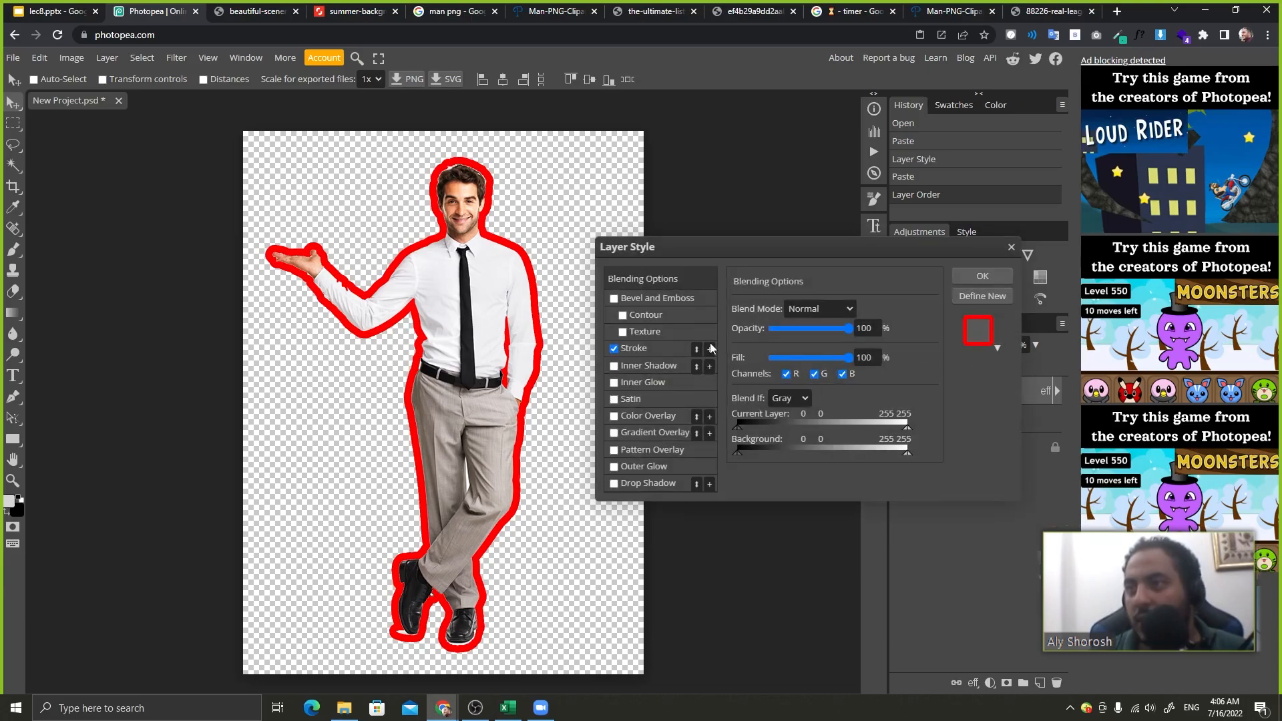
- Add a second stroke to the man's layer and set the uppermost stroke's colour to green 24ff00
click(710, 349)
click(644, 355)
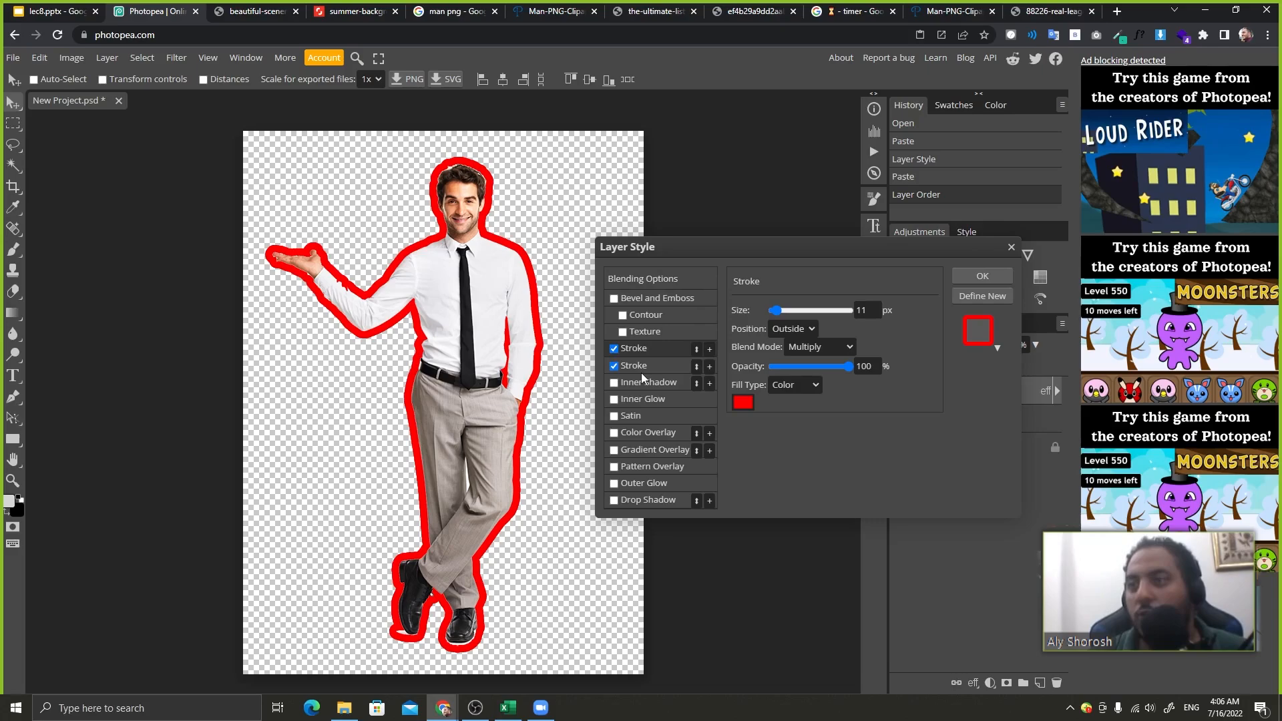
click(737, 400)
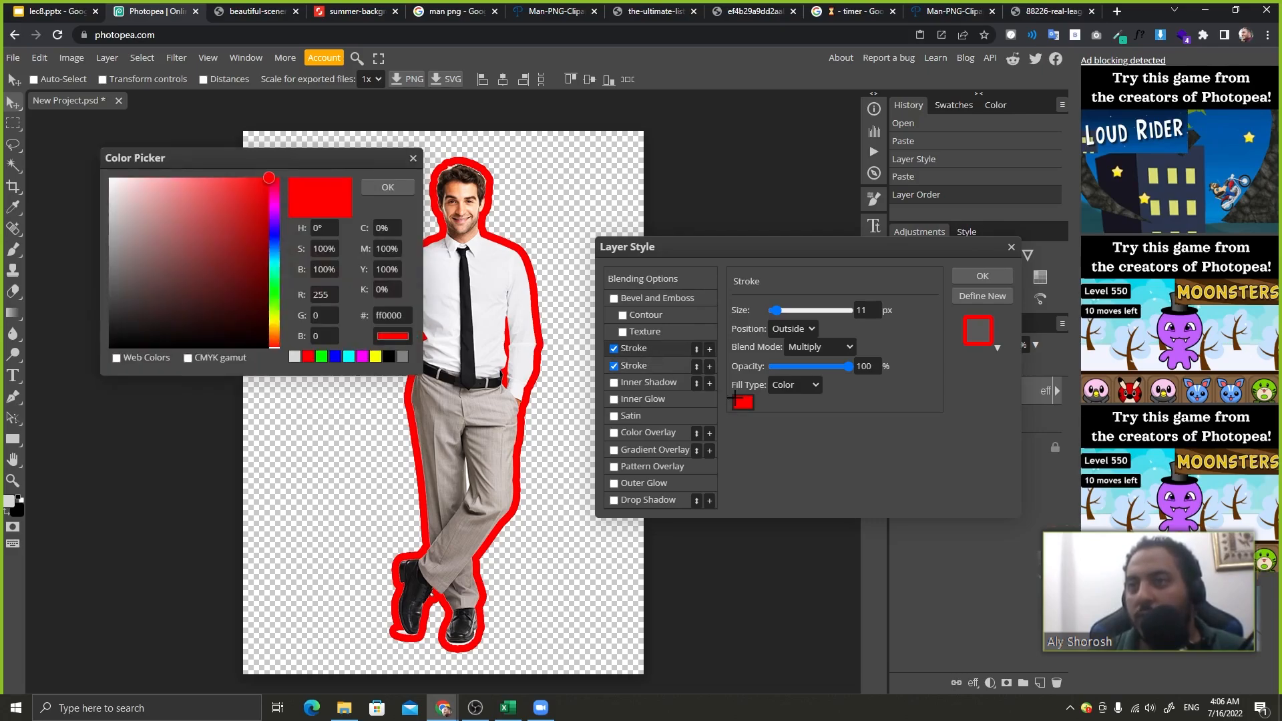
click(274, 295)
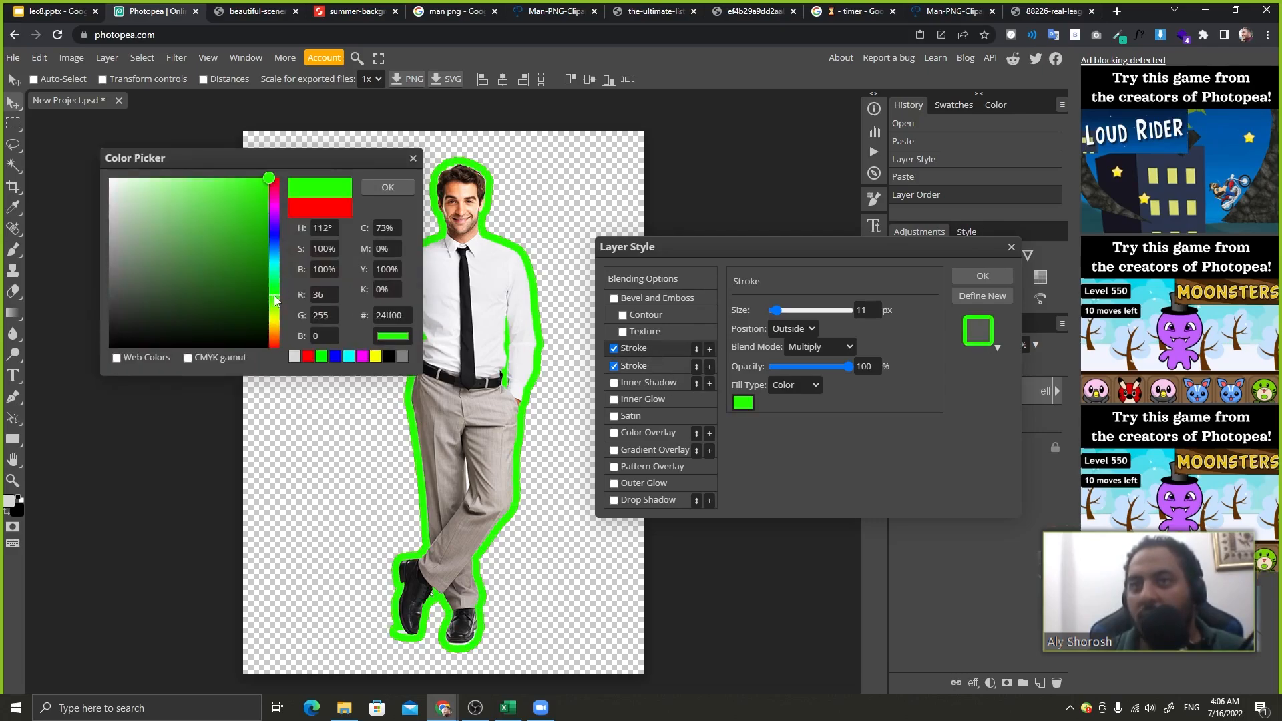
click(392, 188)
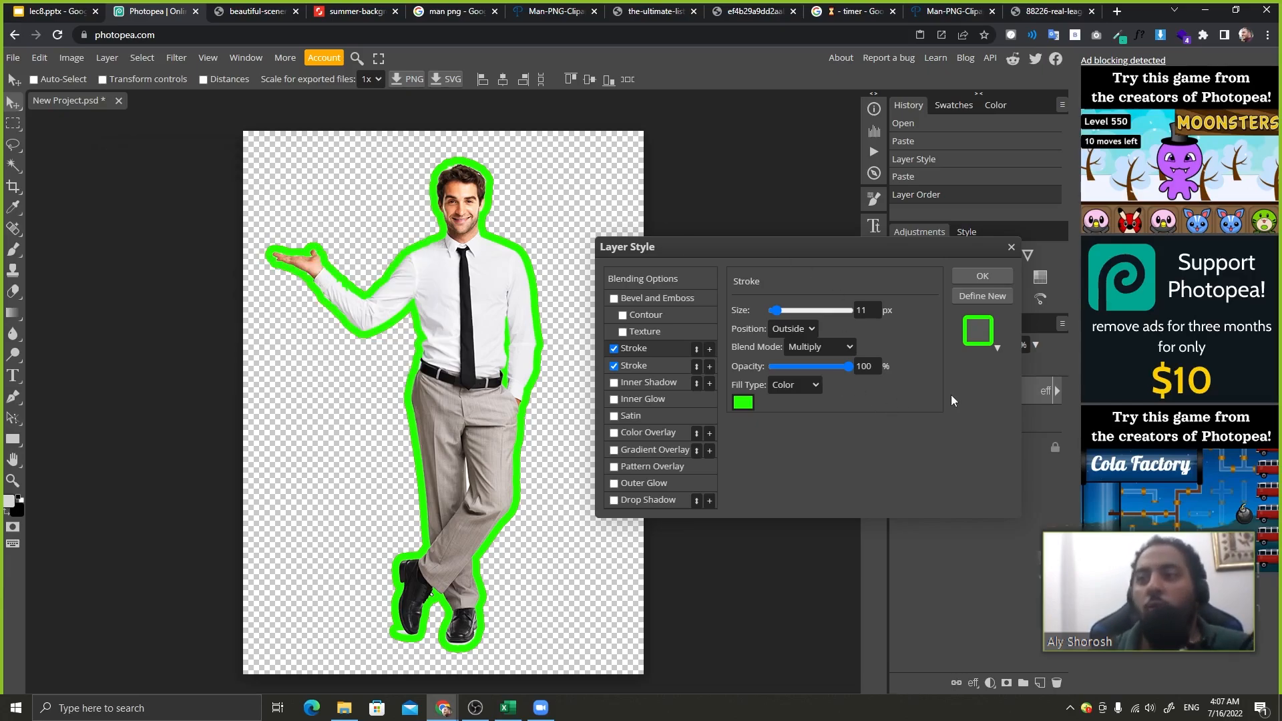
- Move the layer style dialog clear of the man and compare the settings of the two strokes
click(658, 366)
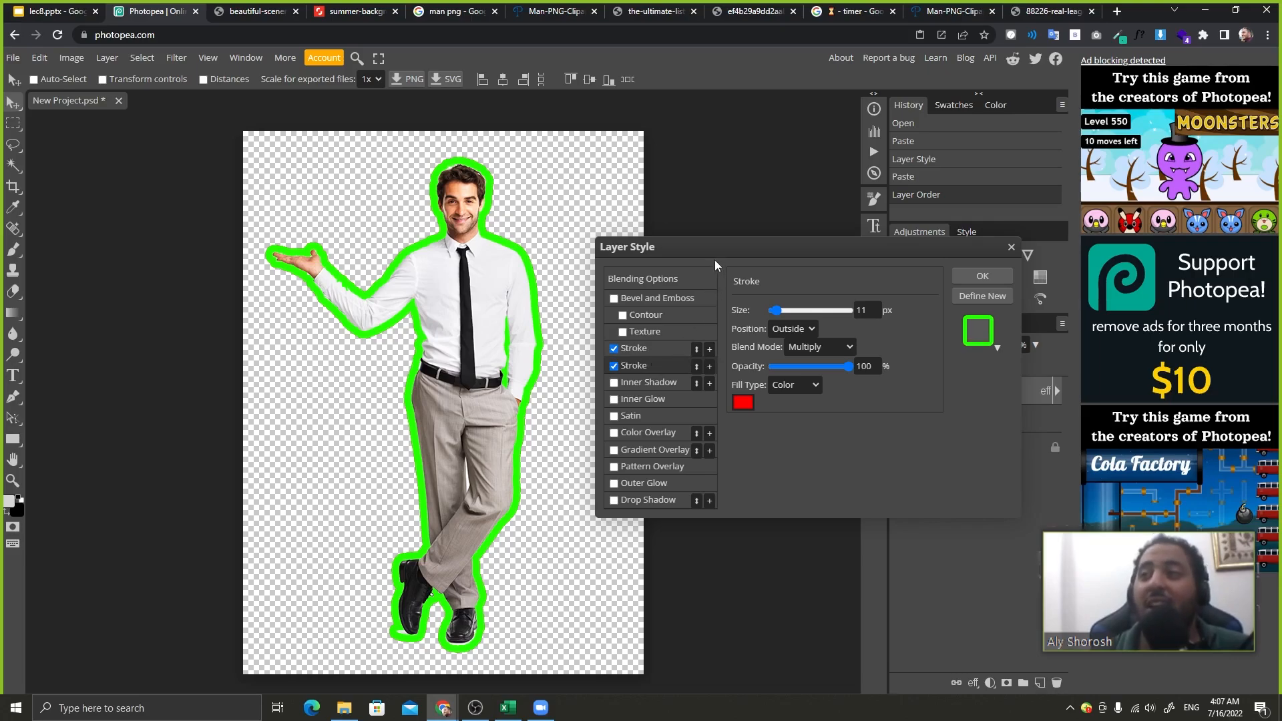
mouse_move(715, 261)
mouse_down()
mouse_move(639, 199)
mouse_move(682, 130)
mouse_move(711, 420)
mouse_move(685, 253)
mouse_move(624, 166)
mouse_move(547, 198)
mouse_move(839, 236)
mouse_up()
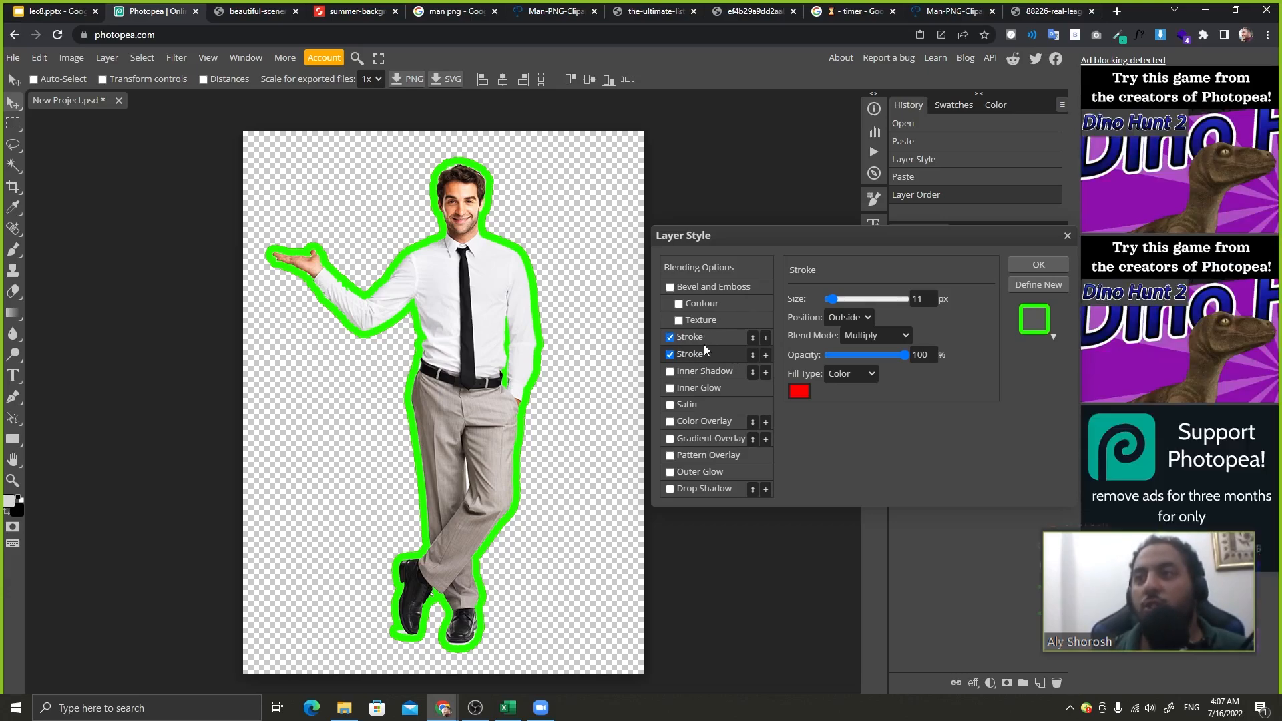
click(709, 340)
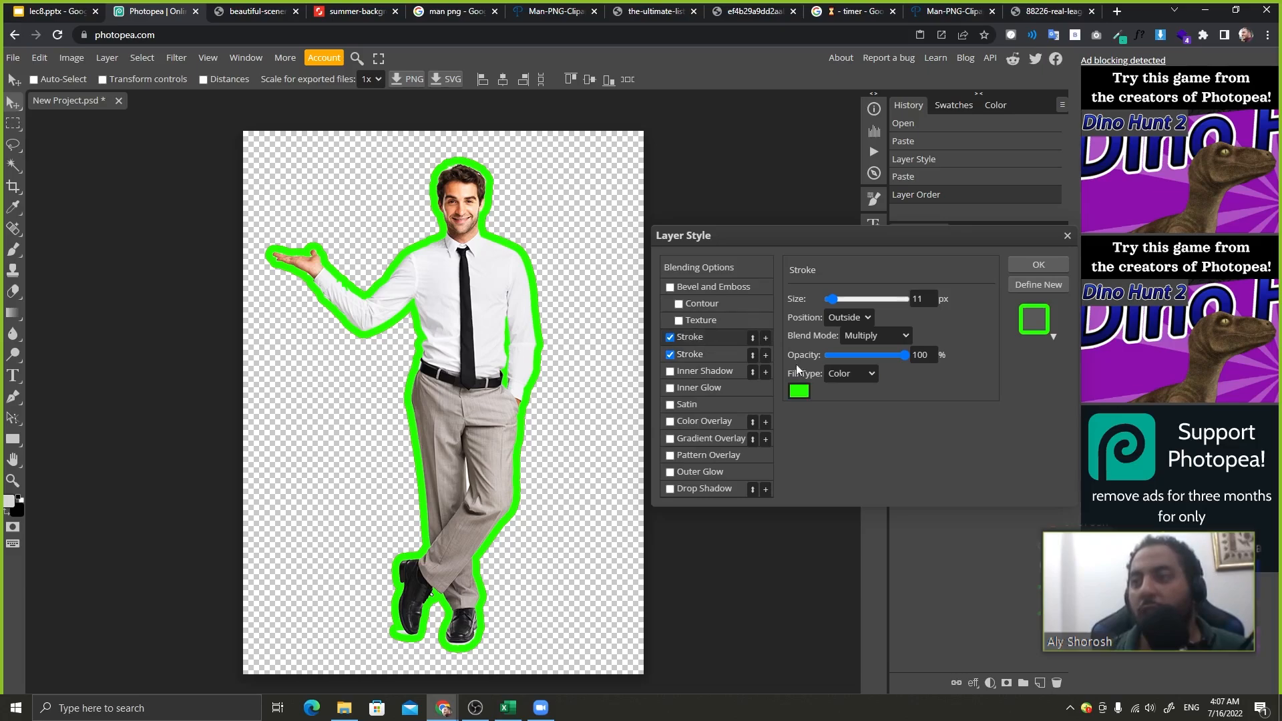
click(706, 356)
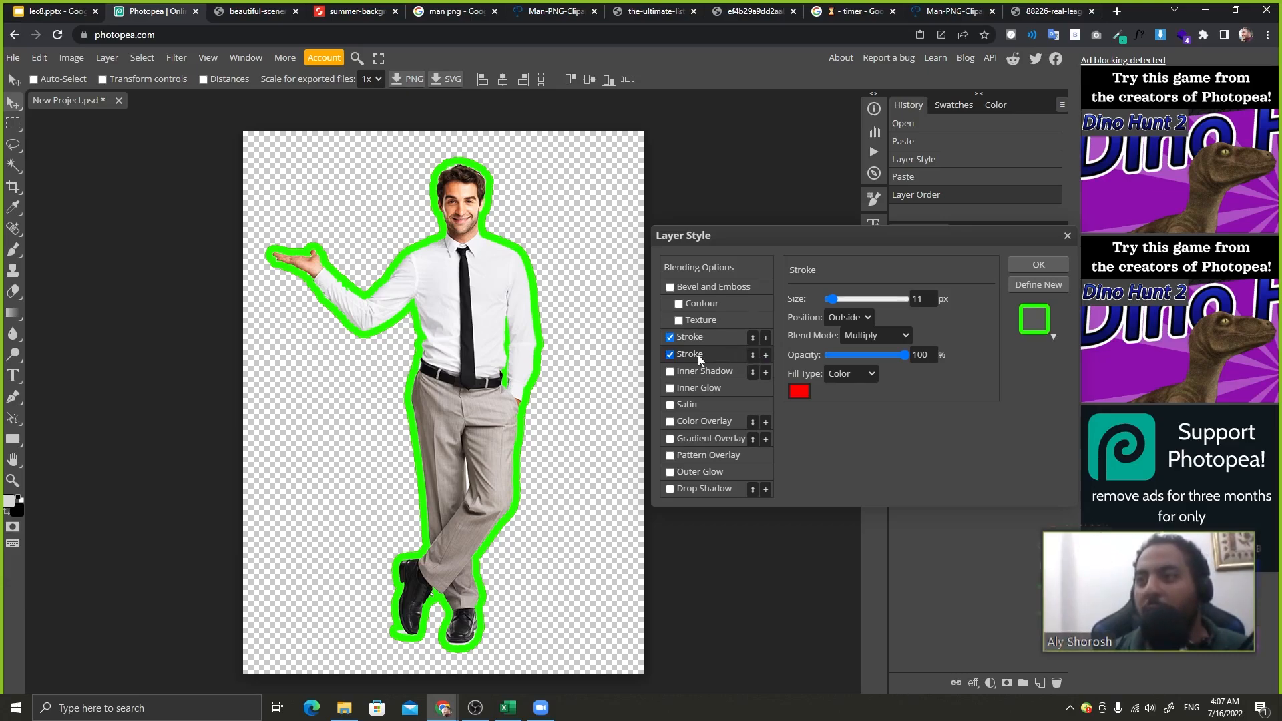
- Swap the order of the two strokes repeatedly, leaving the red stroke above the green one
click(753, 354)
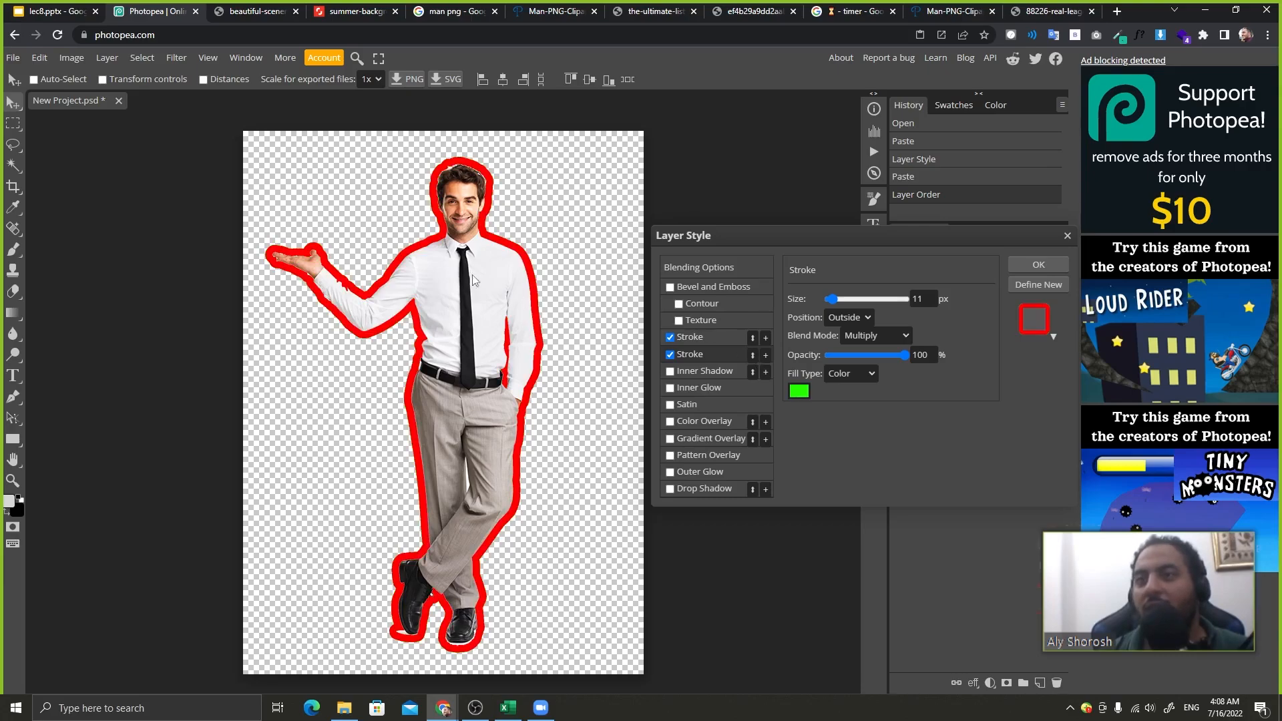
click(699, 334)
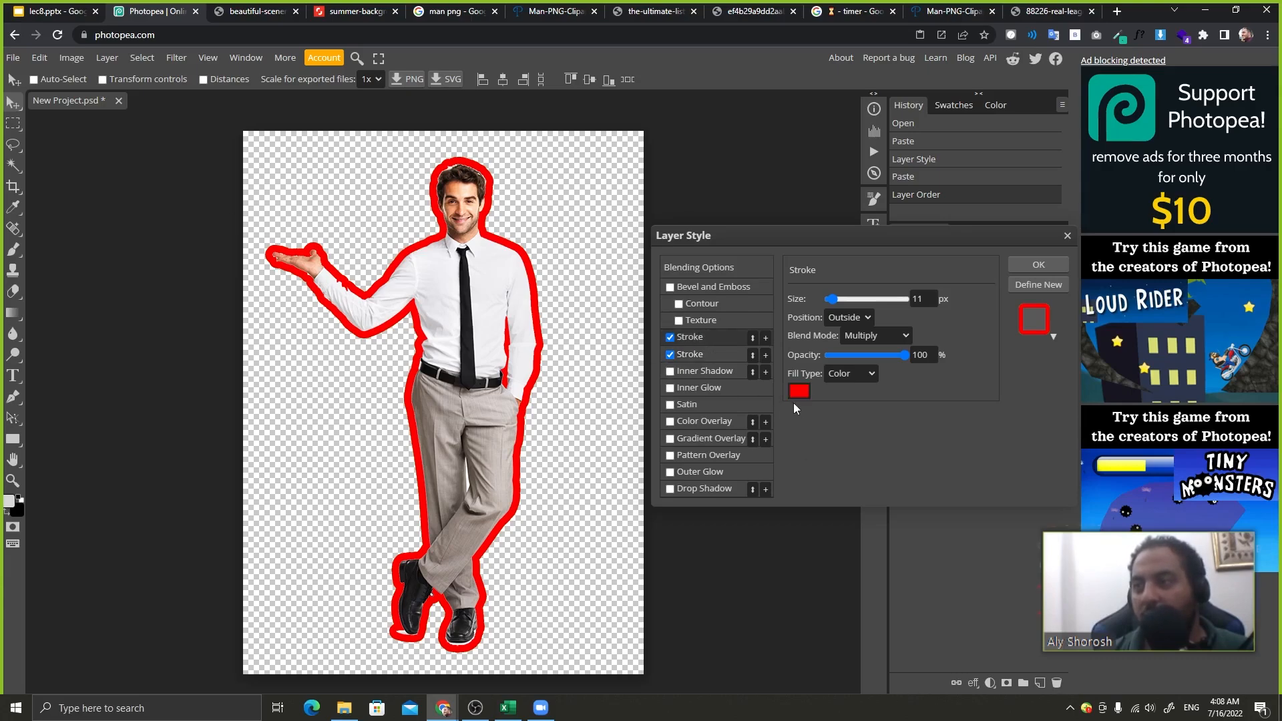
click(752, 354)
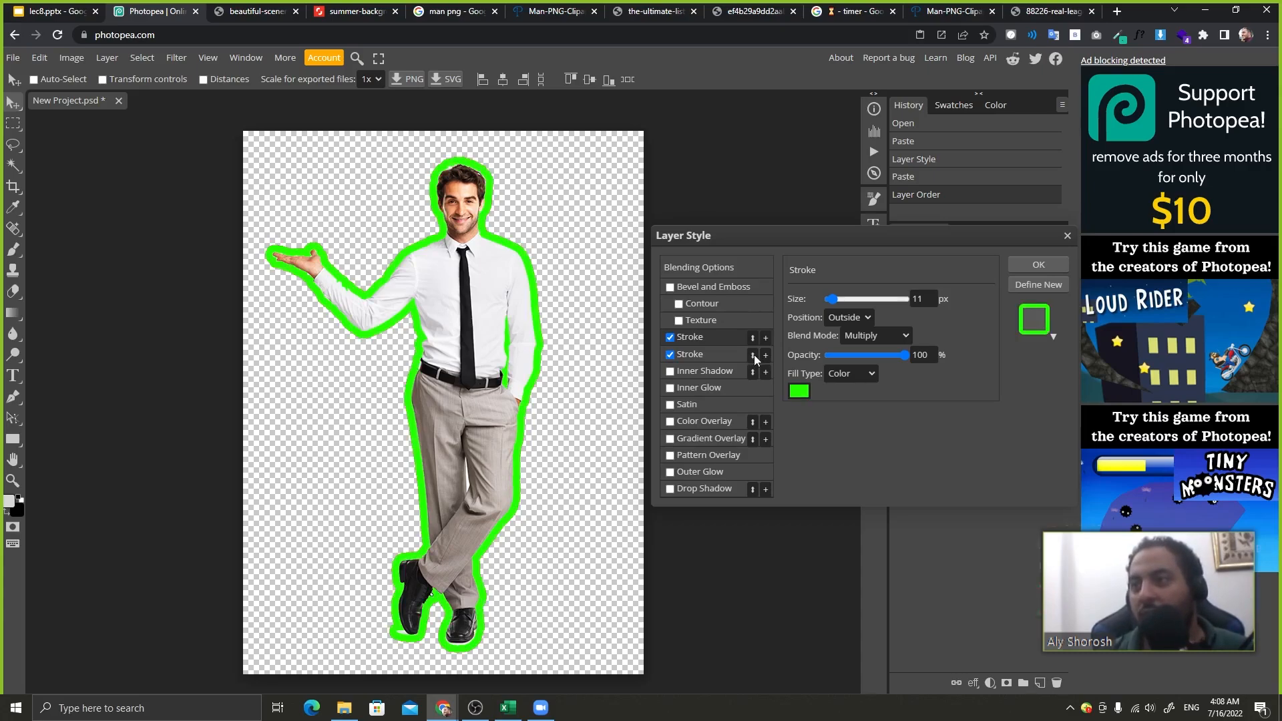
click(754, 354)
click(754, 355)
click(754, 355)
click(755, 355)
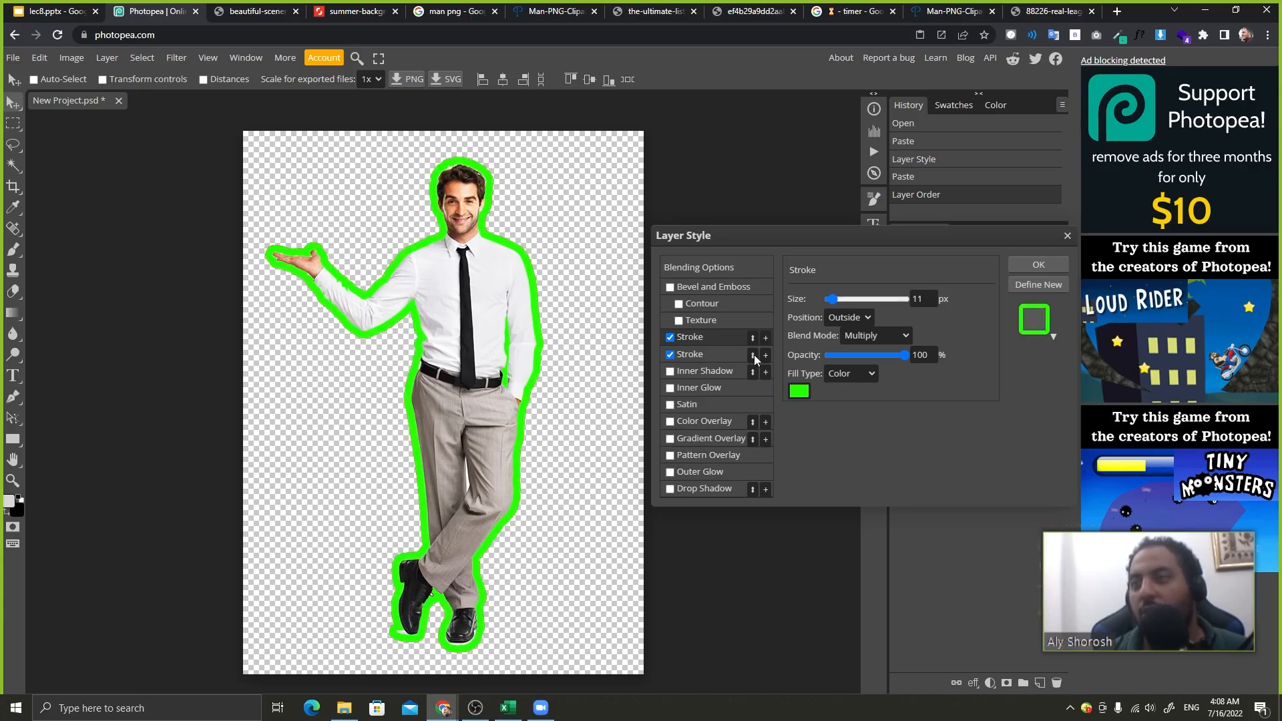
click(754, 354)
click(755, 354)
click(755, 355)
click(754, 355)
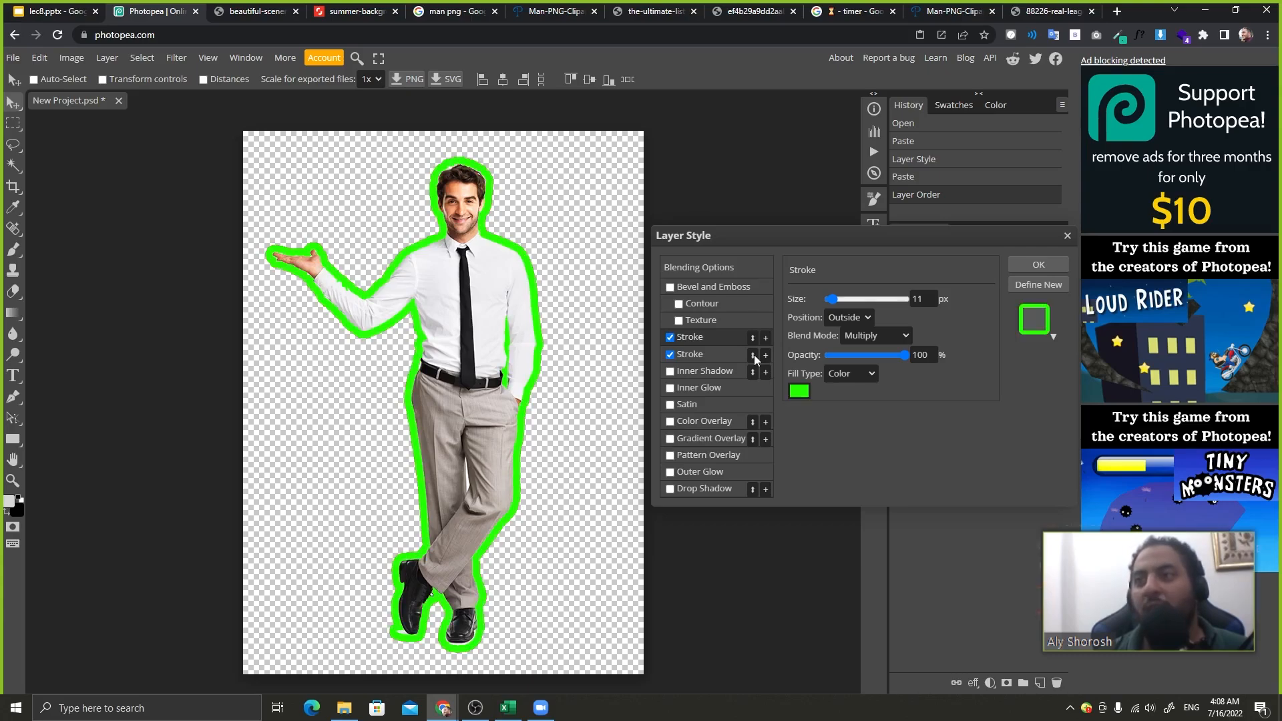
click(755, 355)
click(754, 354)
click(754, 355)
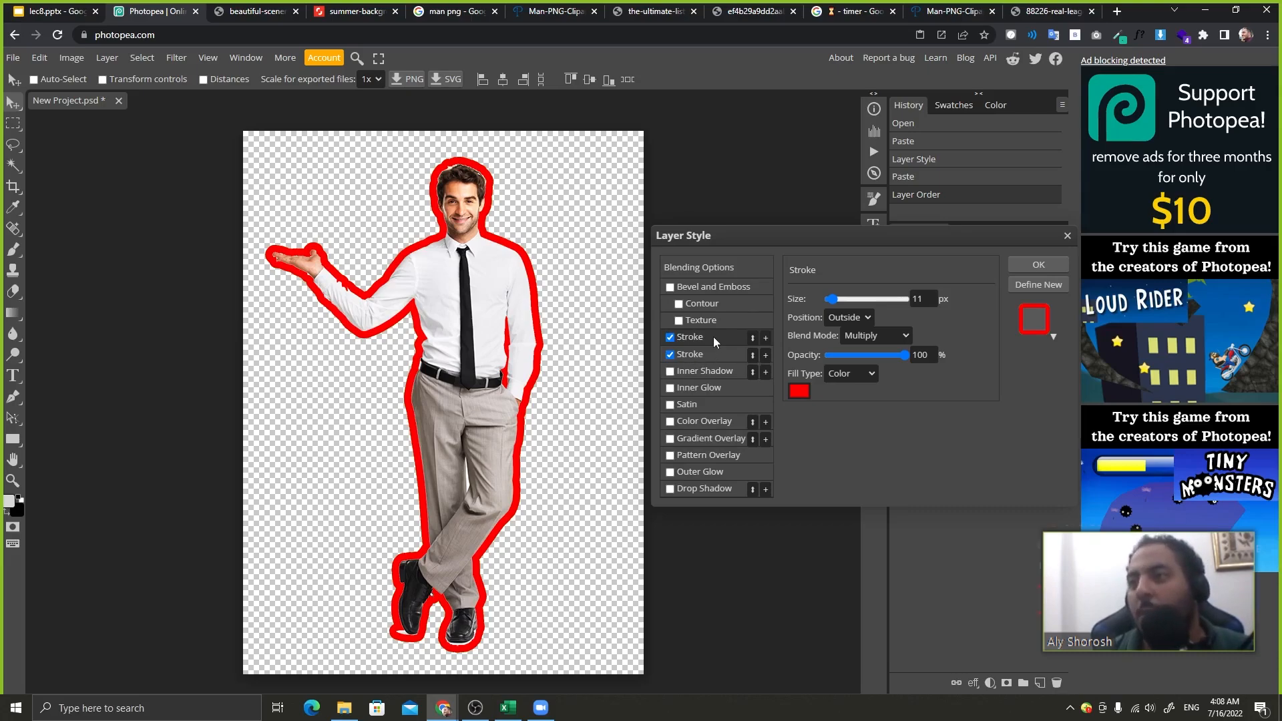
click(752, 341)
click(753, 340)
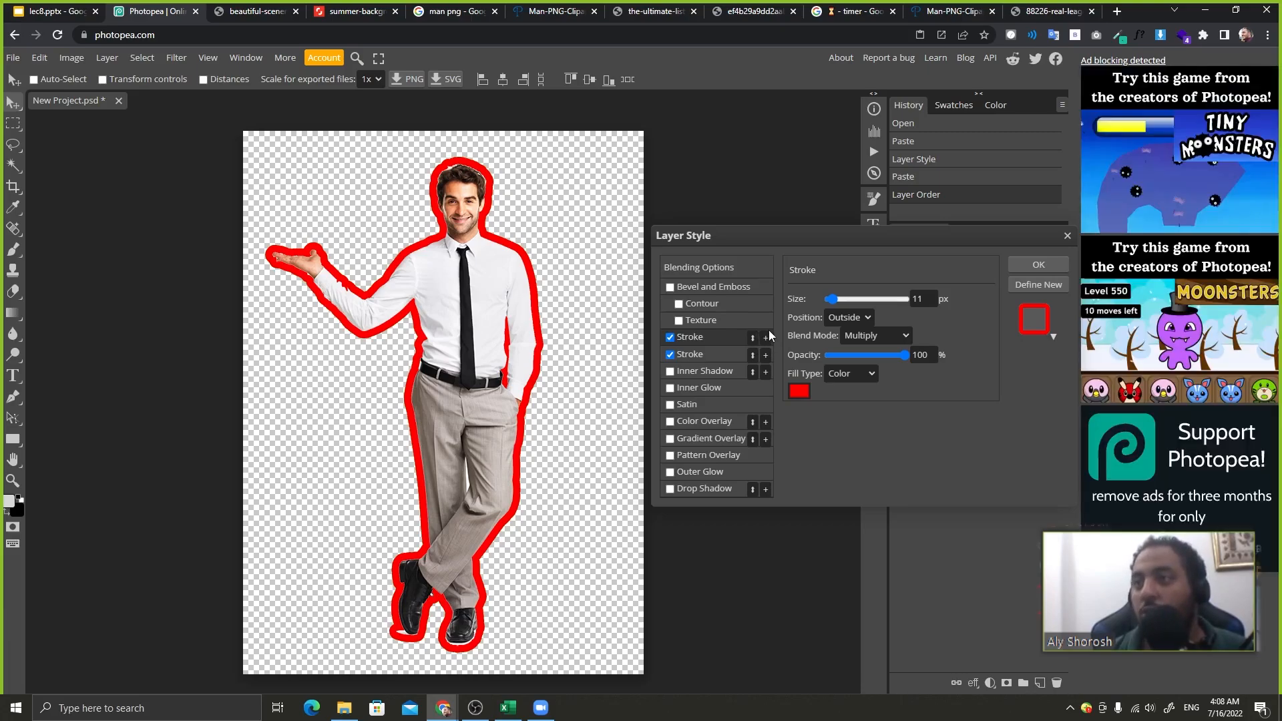
- Add a third stroke and set the uppermost stroke's colour to blue 0060ff
click(767, 337)
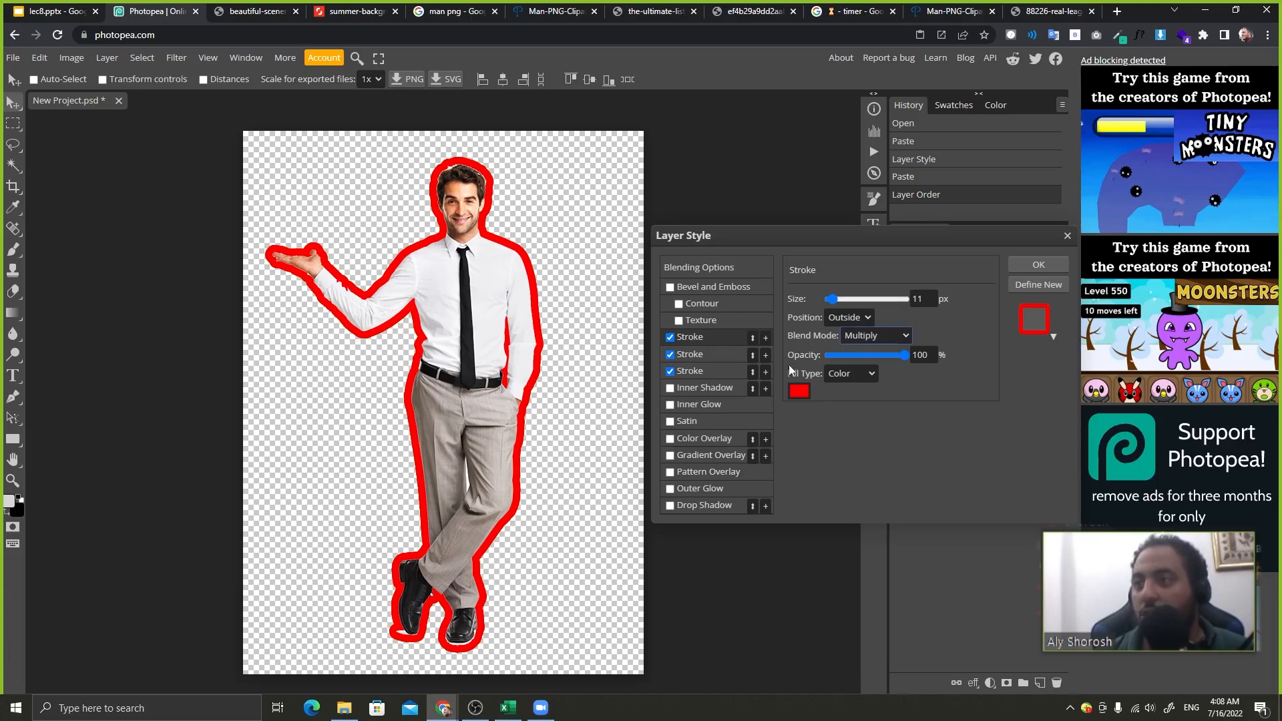
click(799, 391)
click(275, 245)
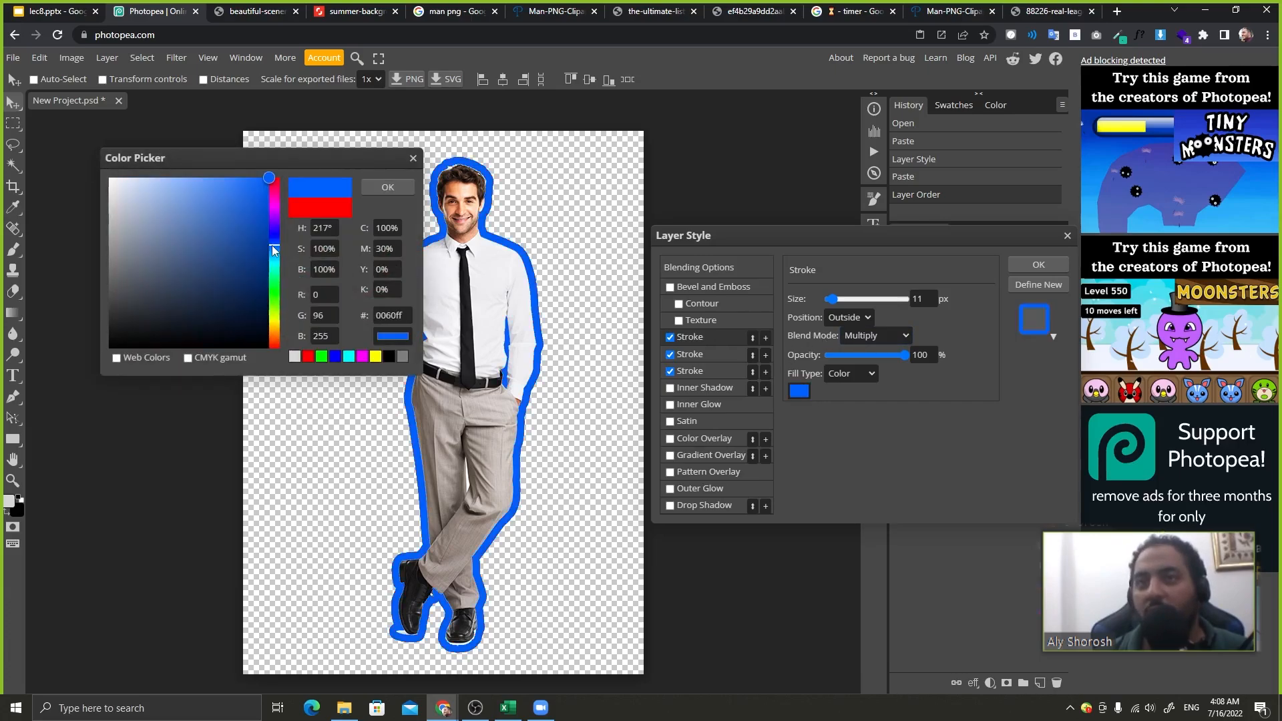
click(398, 189)
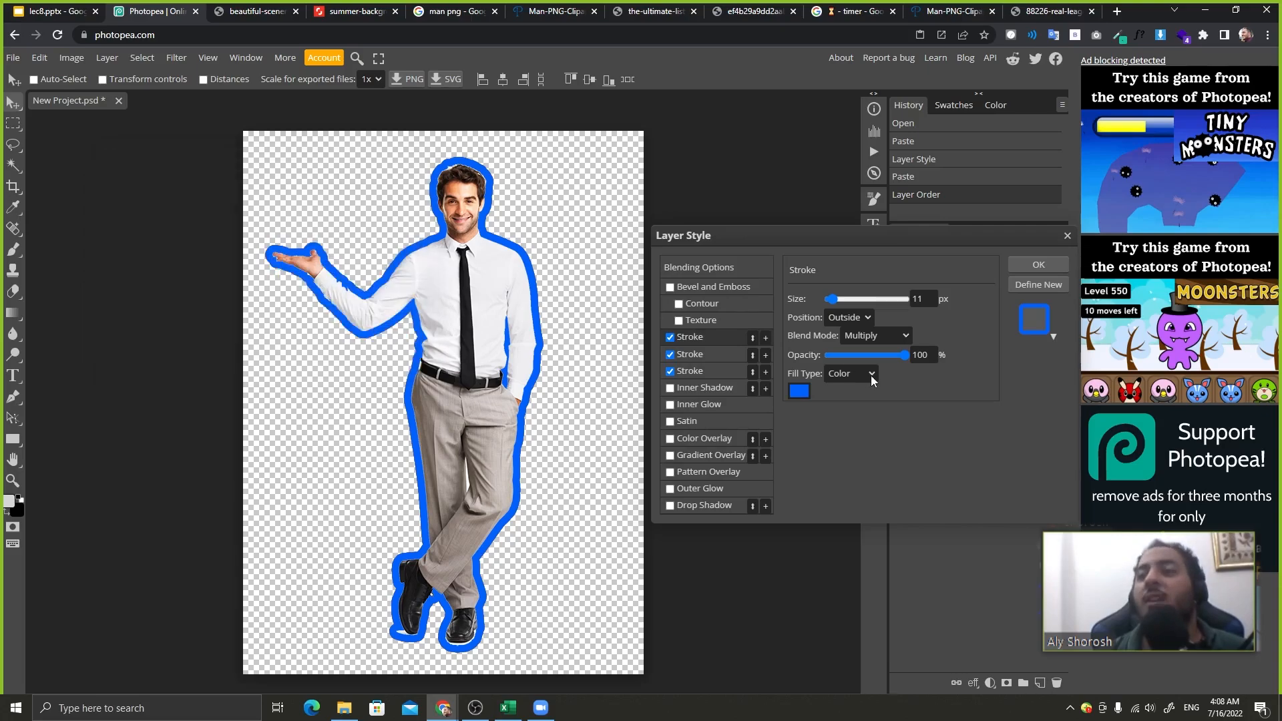
- Check the colours of the three strokes and move the green stroke up above the red and blue ones
click(716, 354)
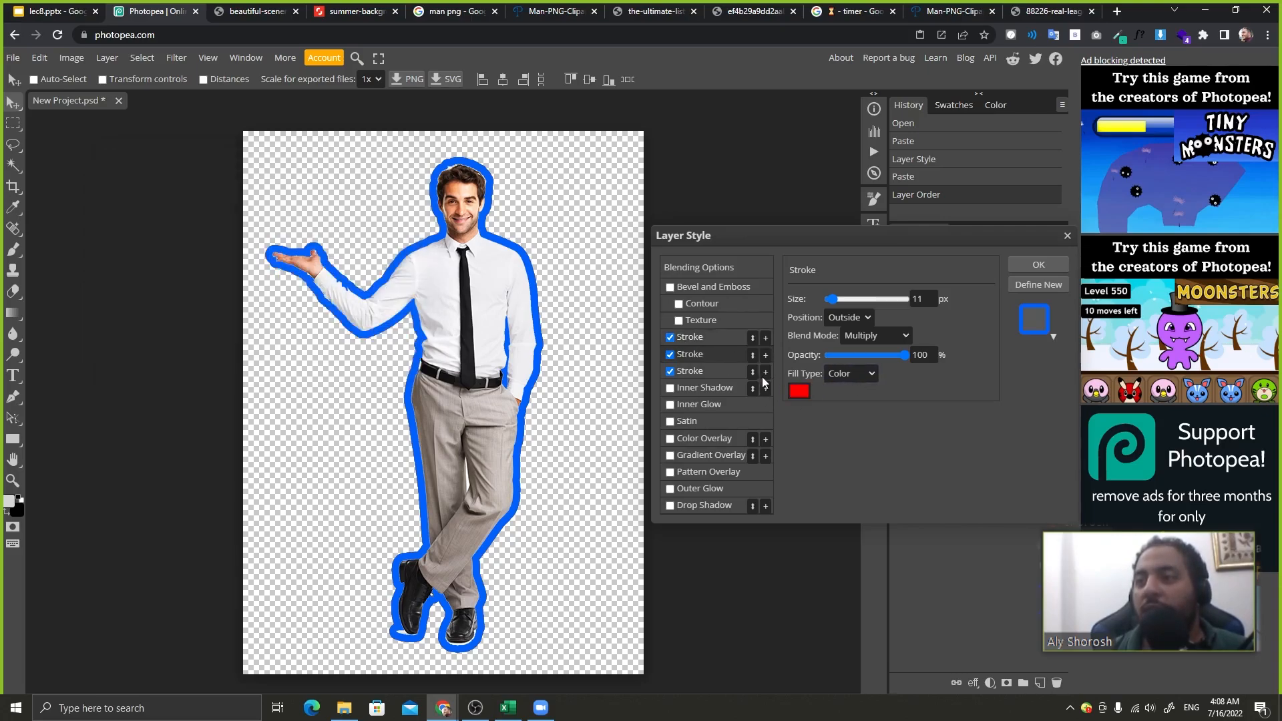
click(731, 373)
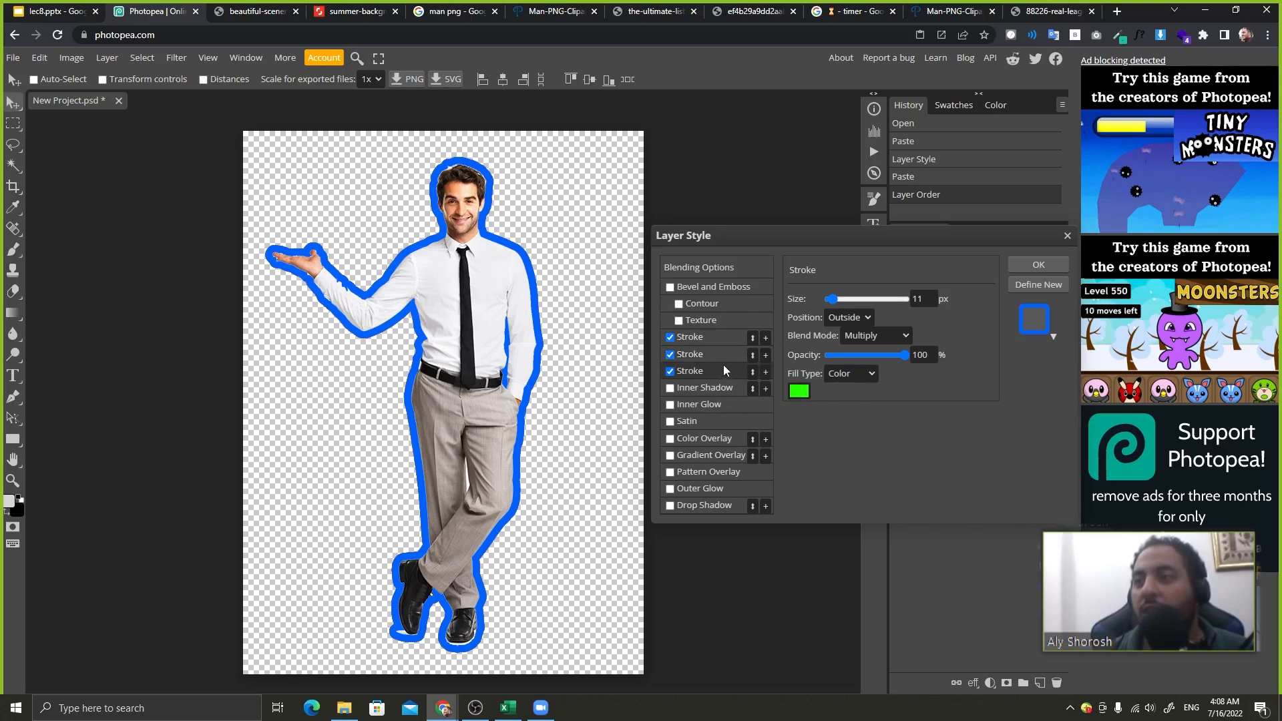
click(710, 360)
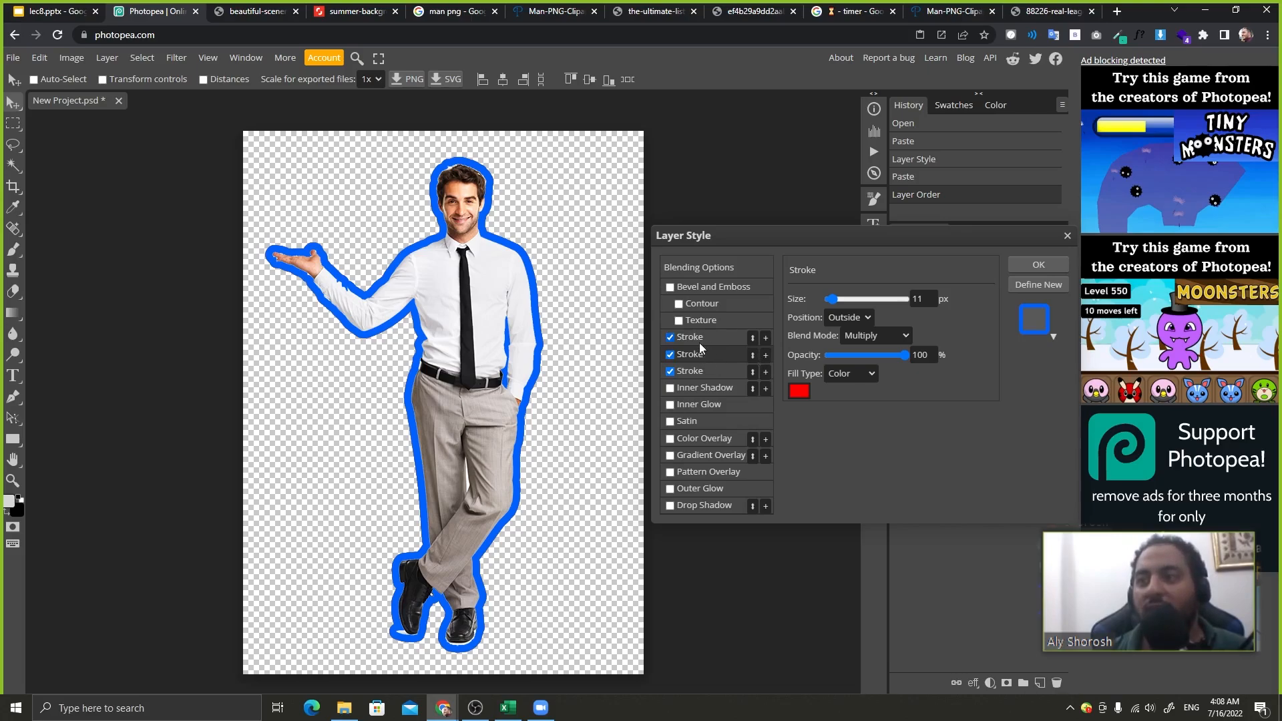
click(753, 363)
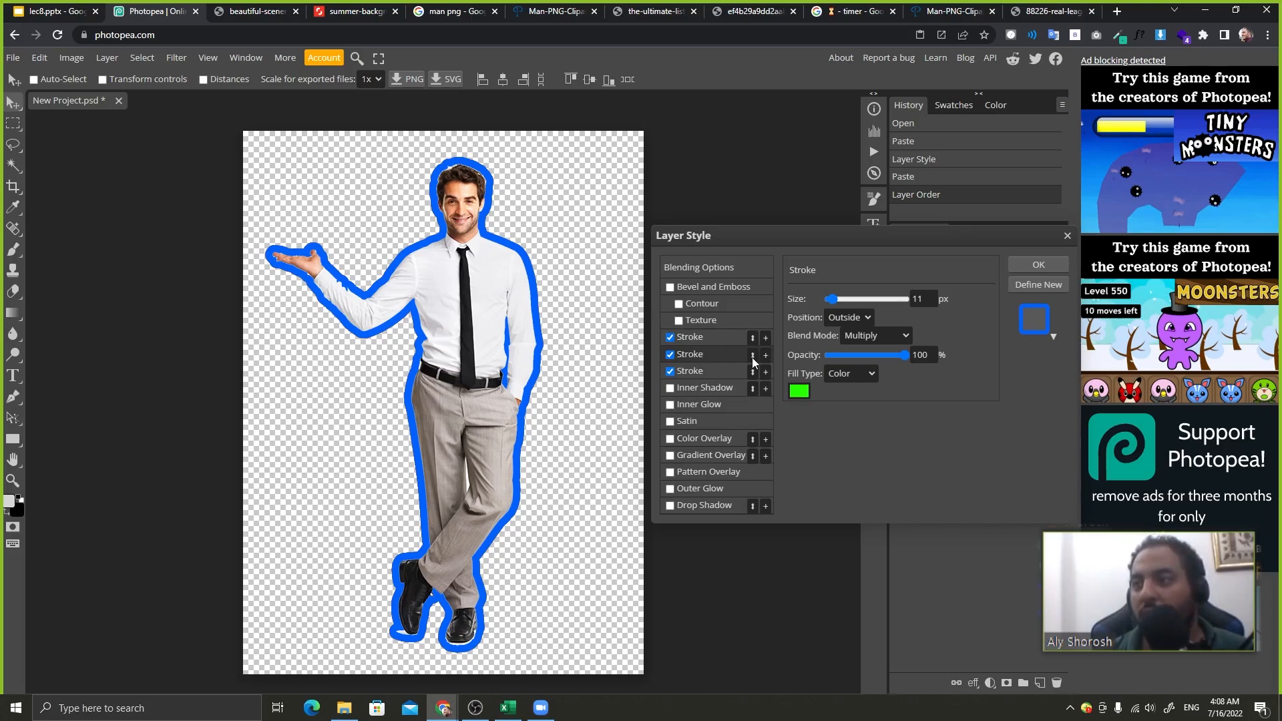
click(723, 336)
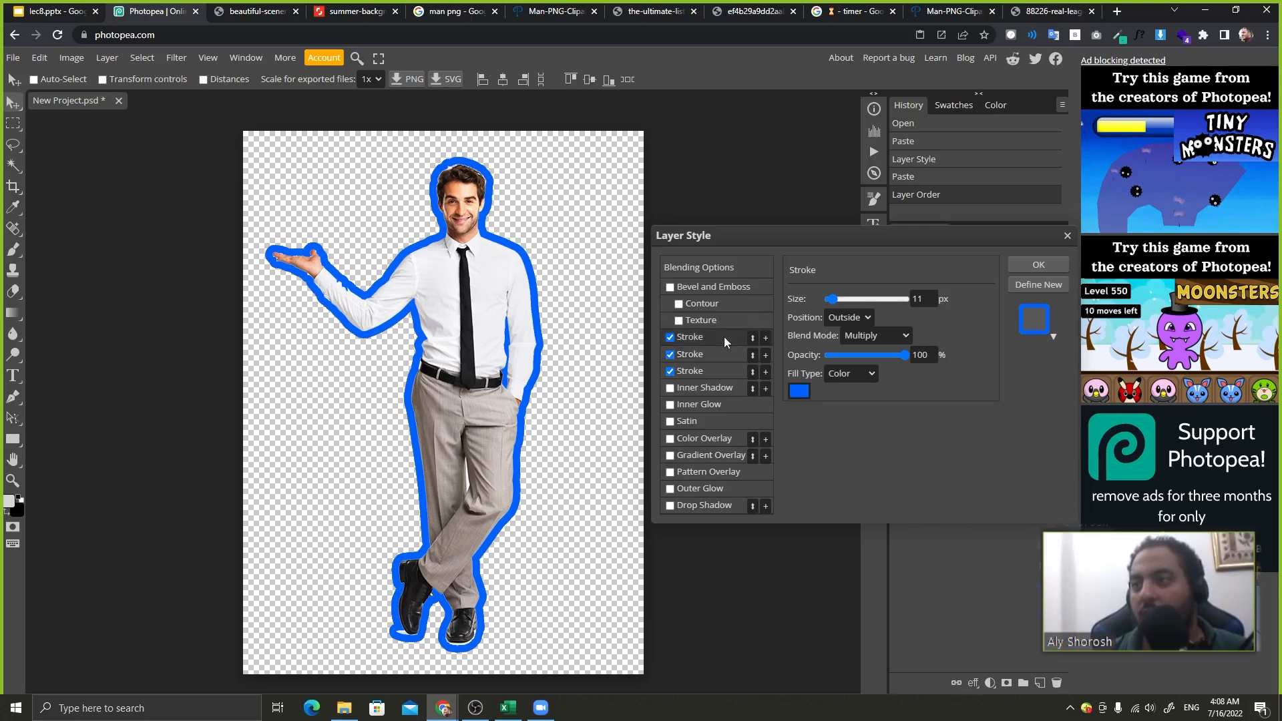
click(731, 354)
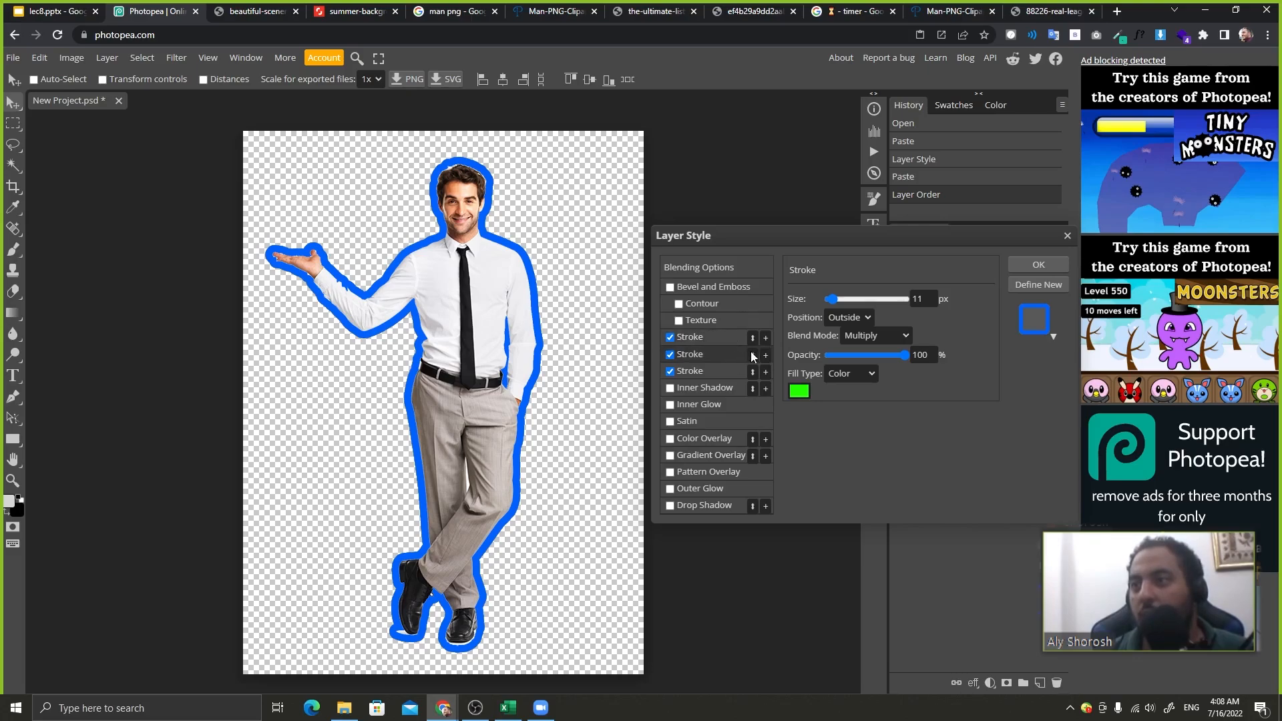
click(751, 351)
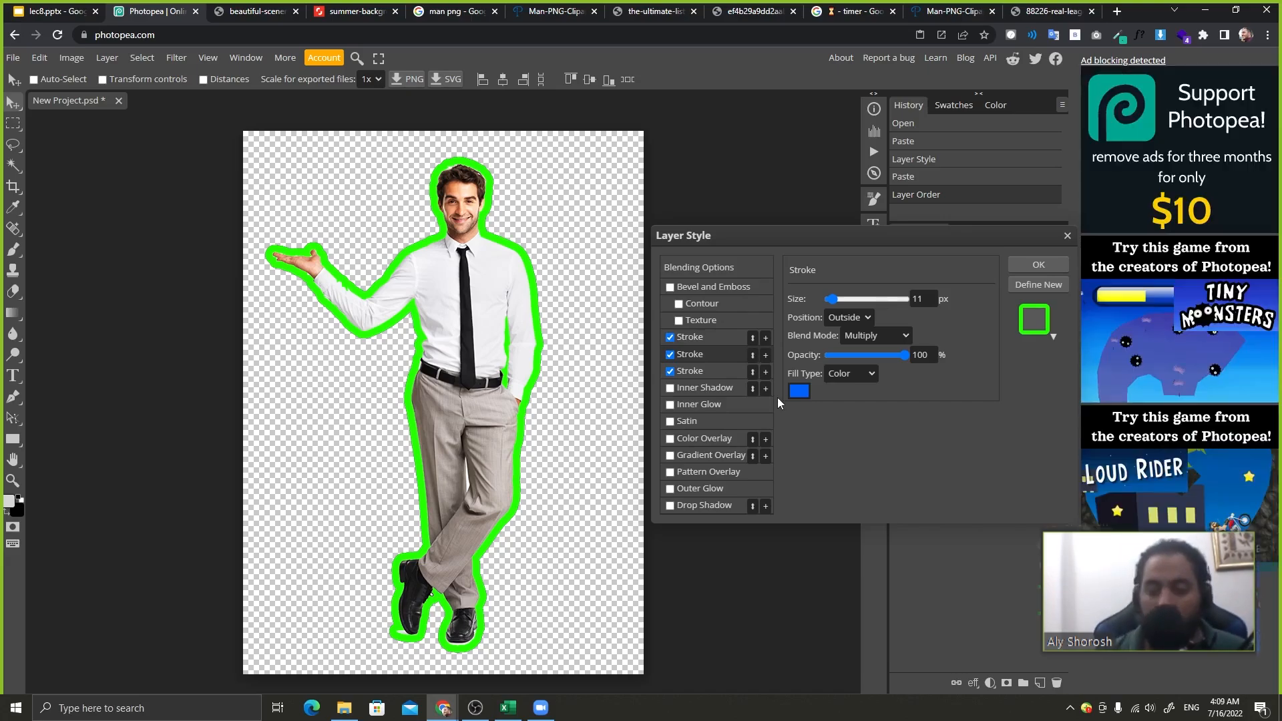
- Search Windows for MAG and launch Magnifier to enlarge the stroke list
click(147, 708)
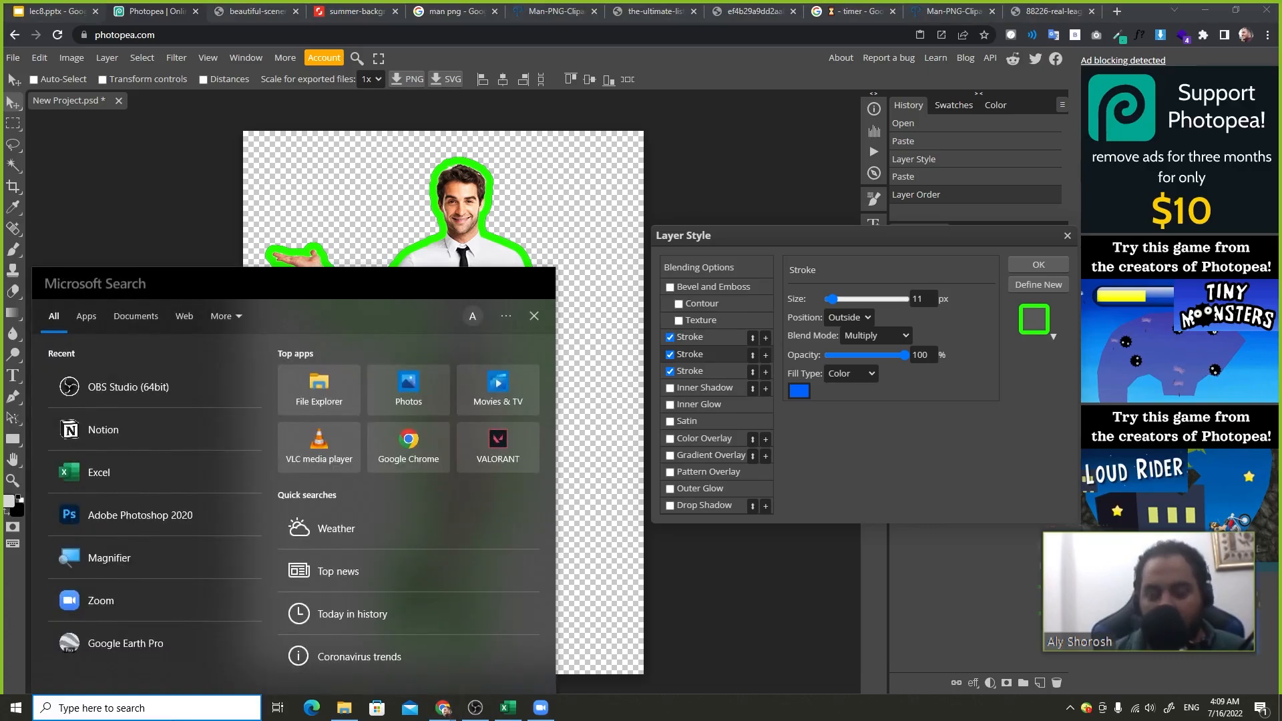
text(MAG)
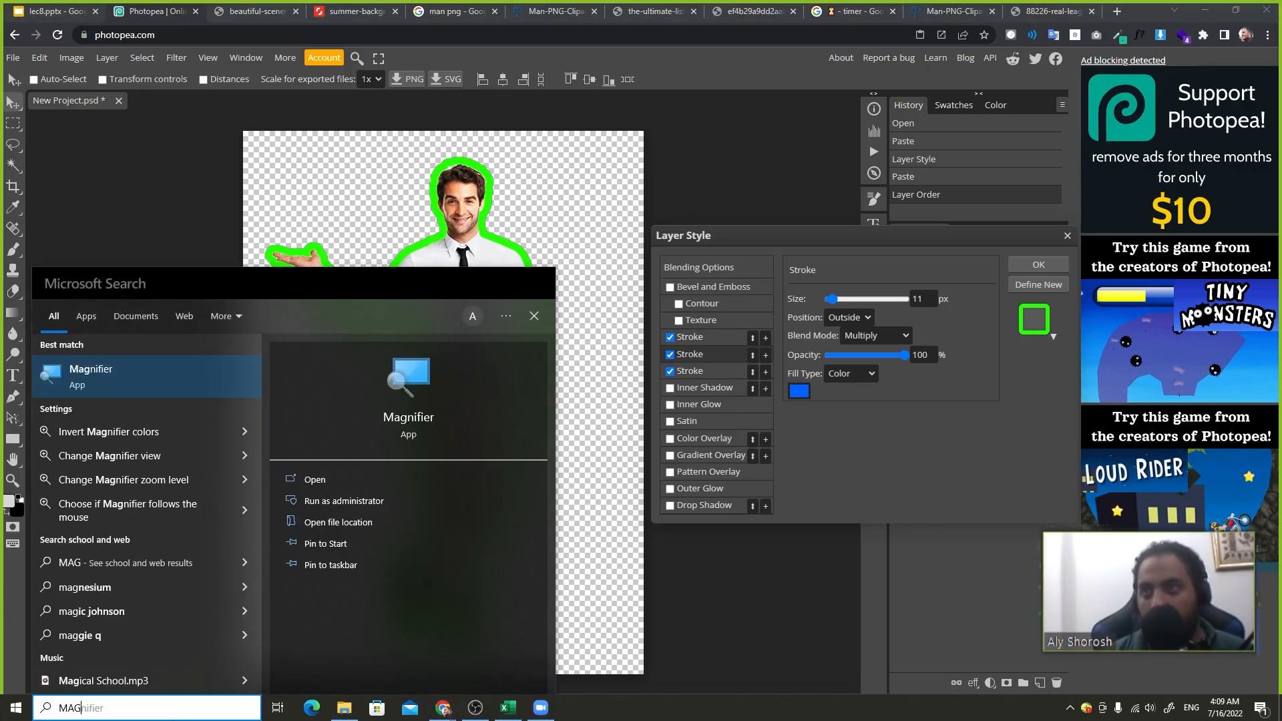
key(Return)
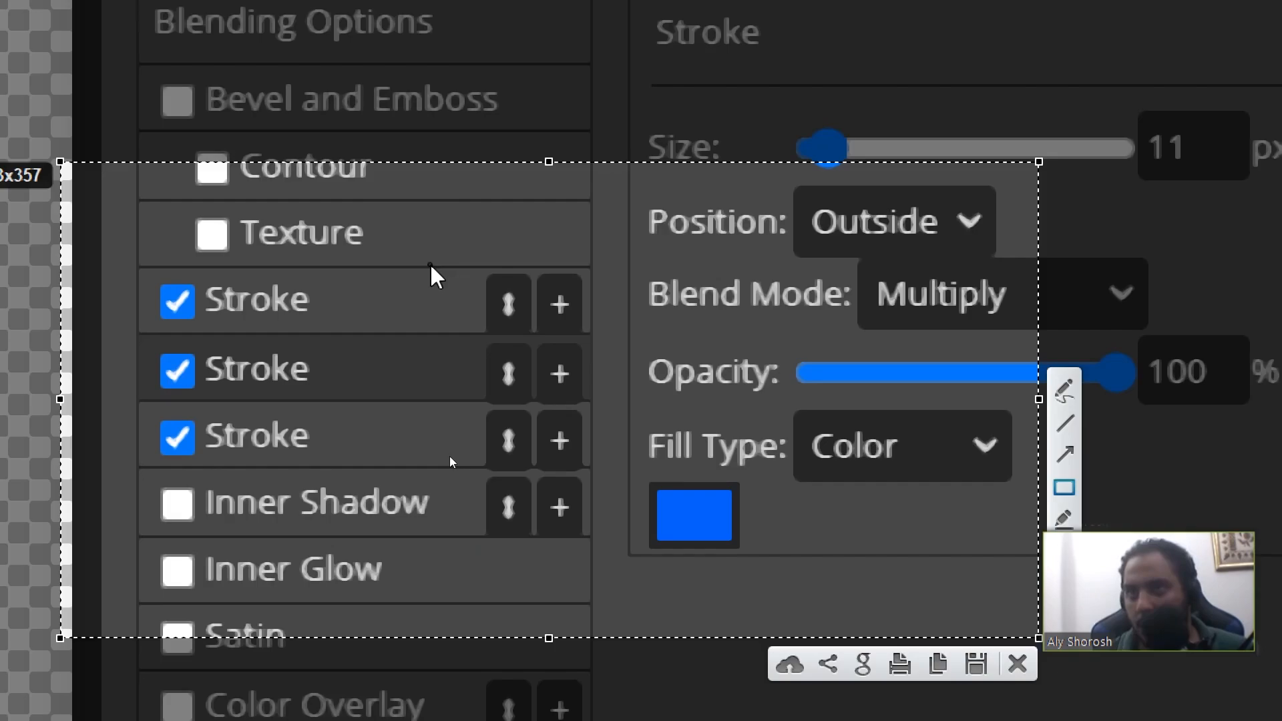
- Box the first stroke's reorder control in red and draw red arrows at the second stroke's control and up and down the list
mouse_move(476, 273)
mouse_down()
mouse_move(538, 305)
mouse_move(520, 324)
mouse_move(450, 305)
mouse_up()
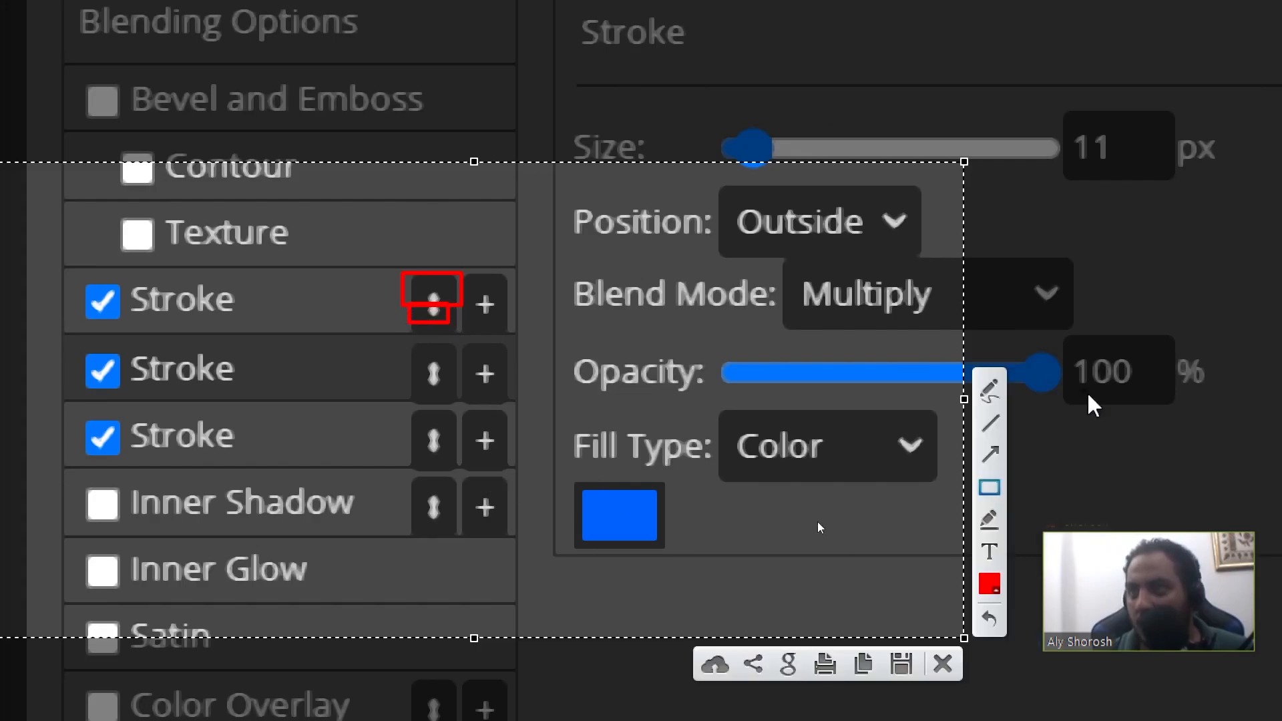
click(937, 455)
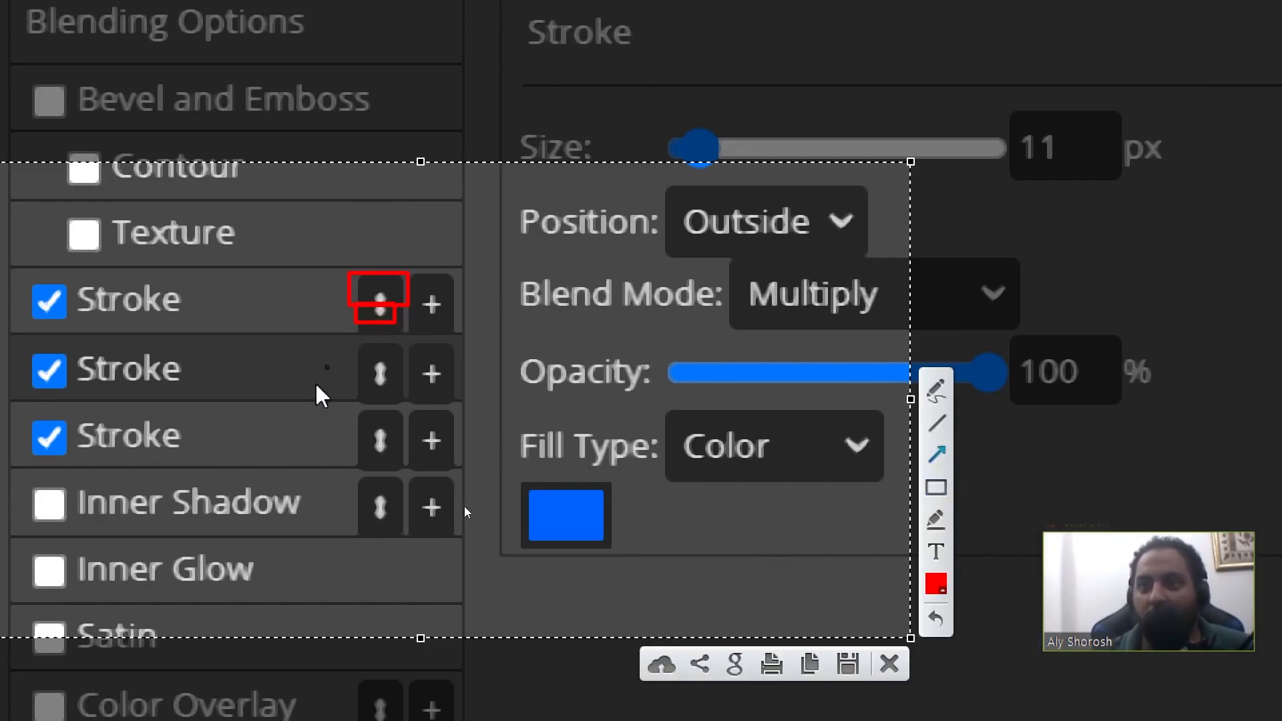
drag(322, 363, 377, 365)
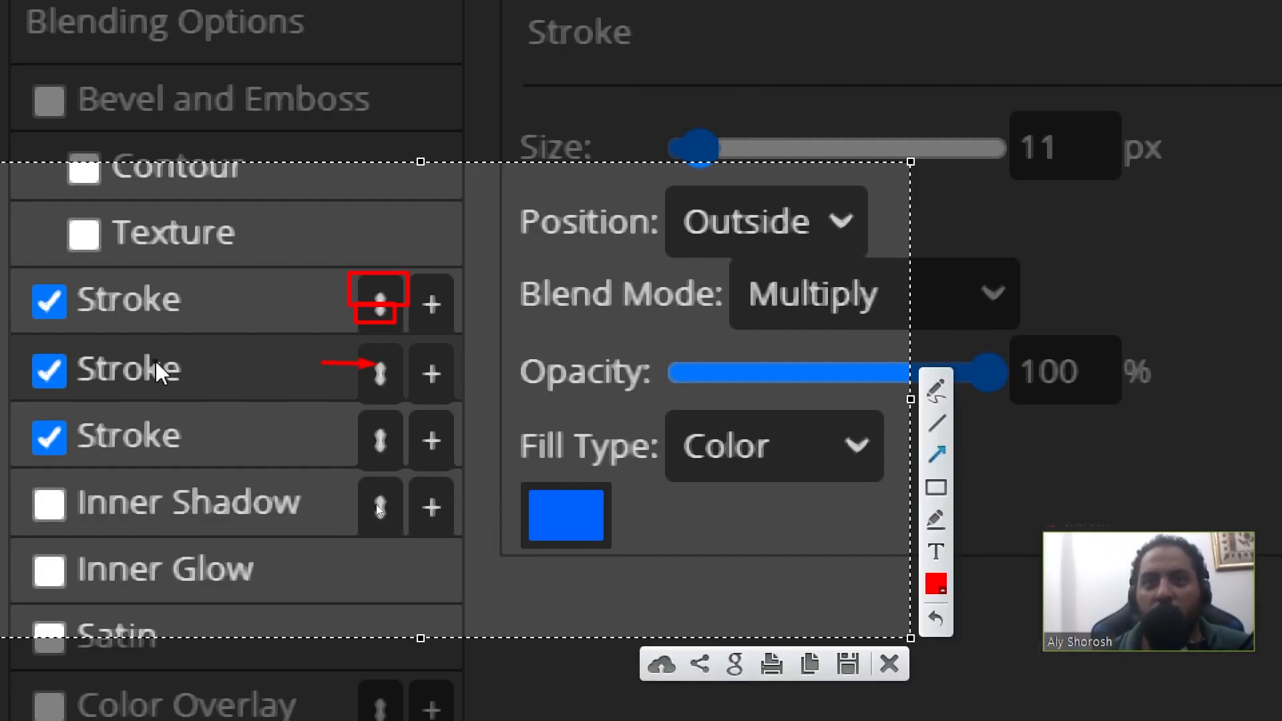
drag(251, 356, 247, 279)
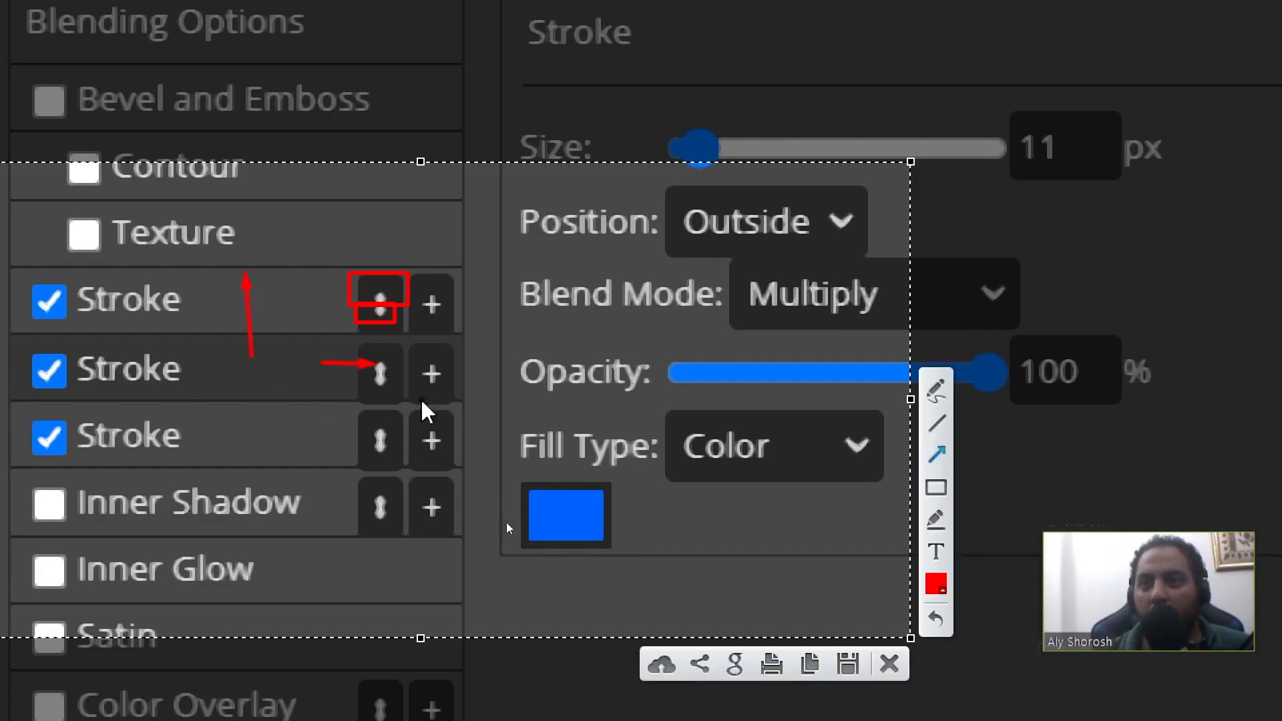
drag(434, 378, 394, 380)
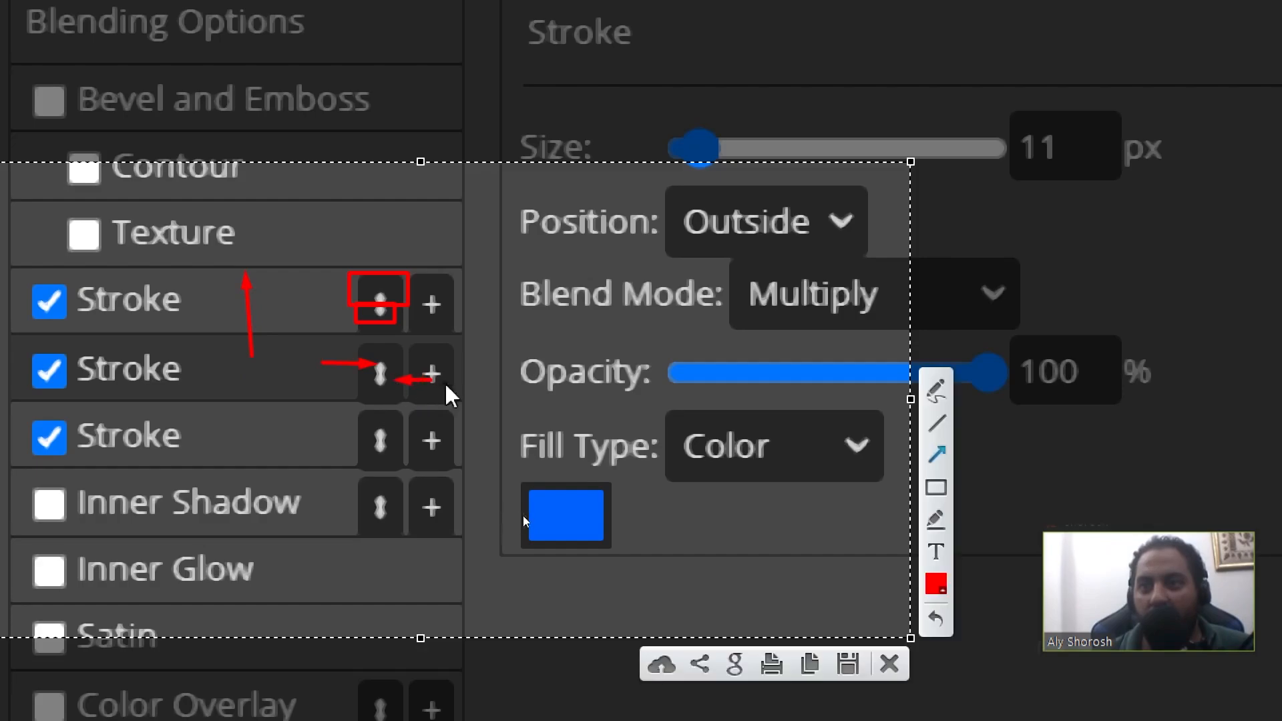
drag(459, 390, 461, 442)
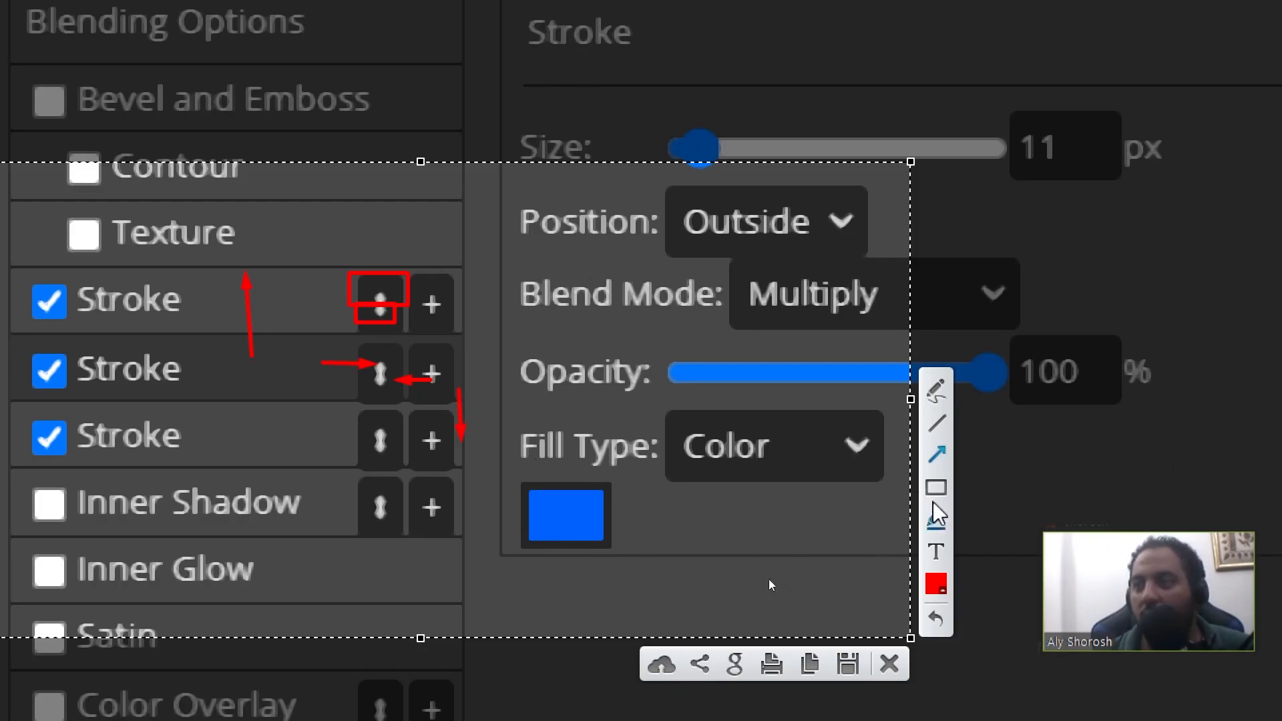
- Set the annotation colour to green, box the first stroke entry and draw an arrow from it down to the second
click(935, 584)
click(697, 332)
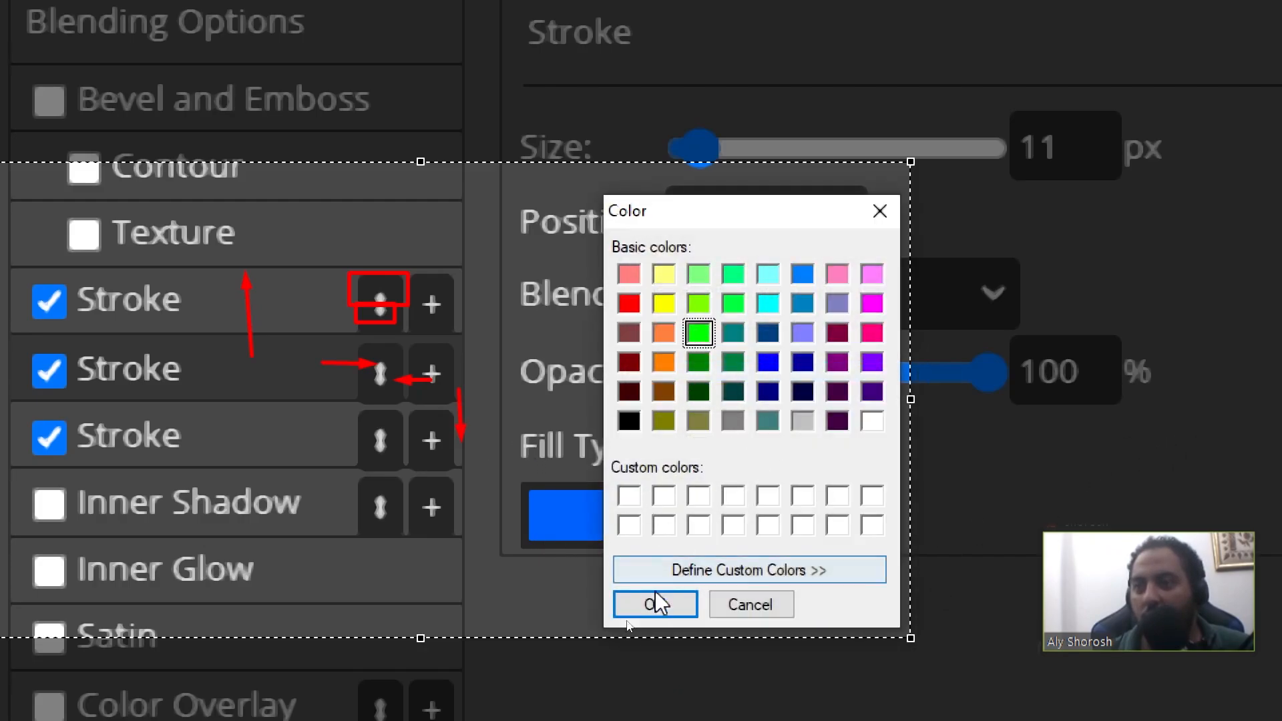
click(655, 603)
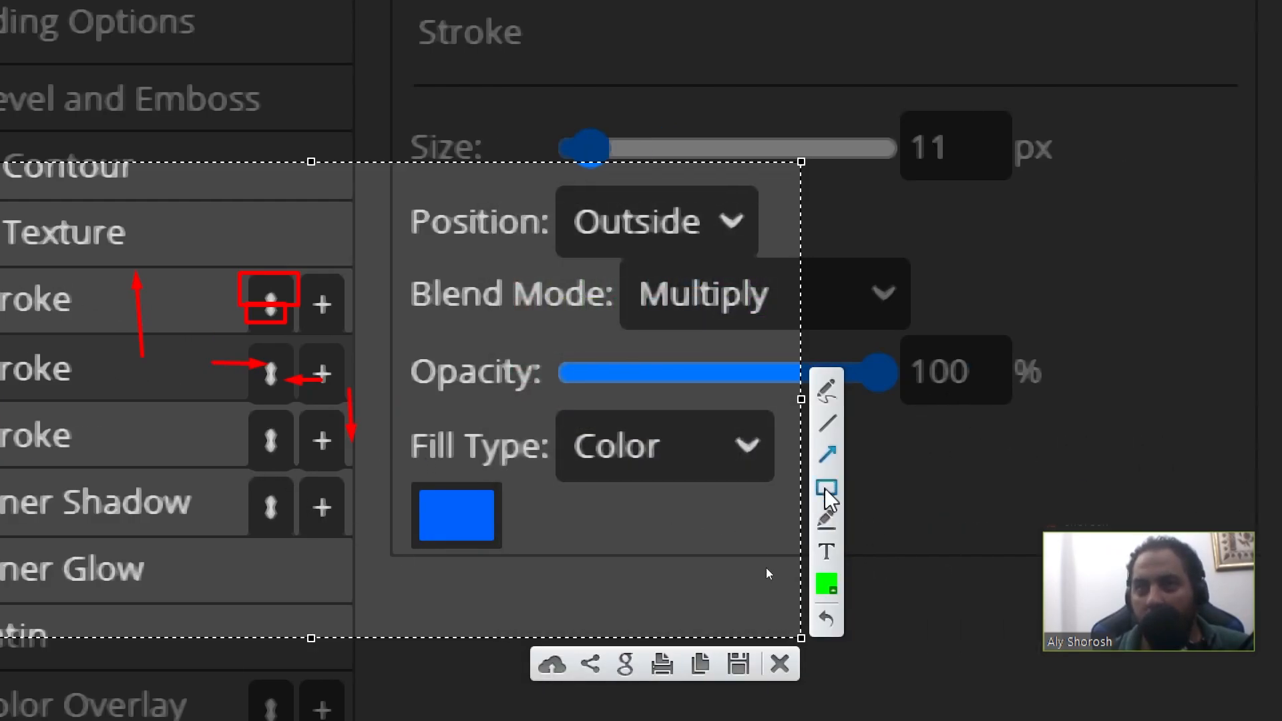
click(936, 487)
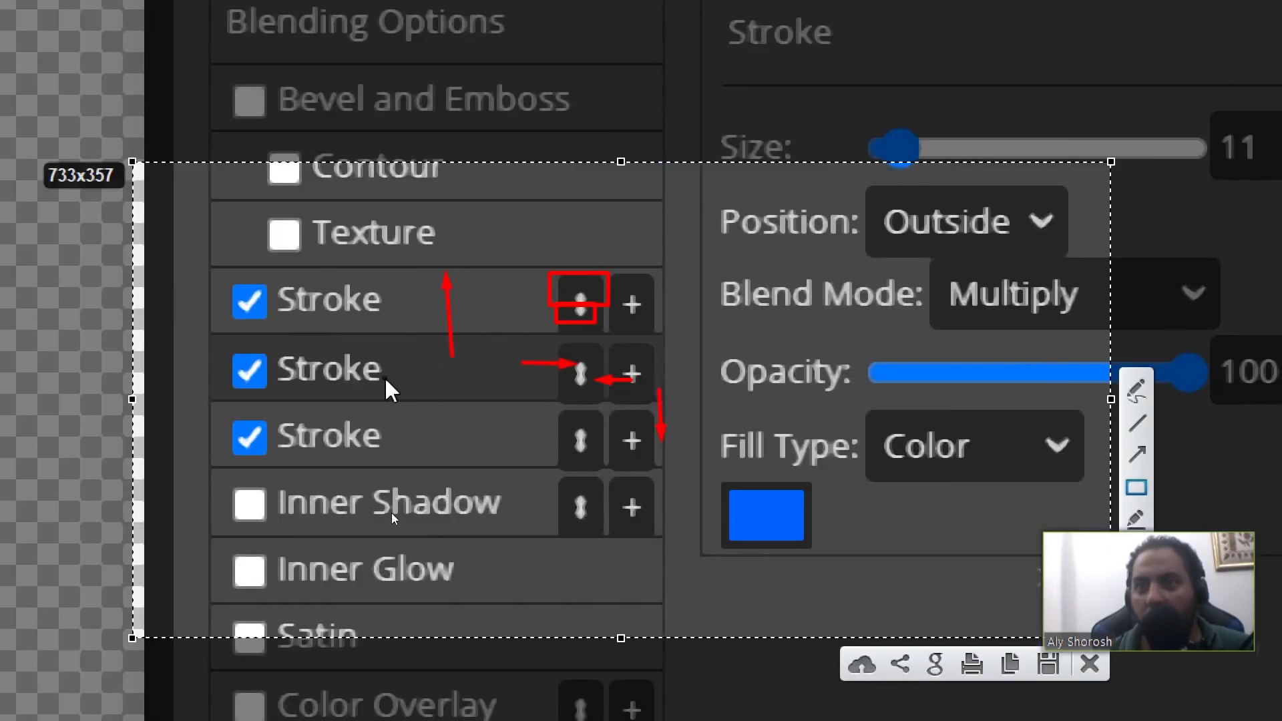
drag(164, 270, 379, 314)
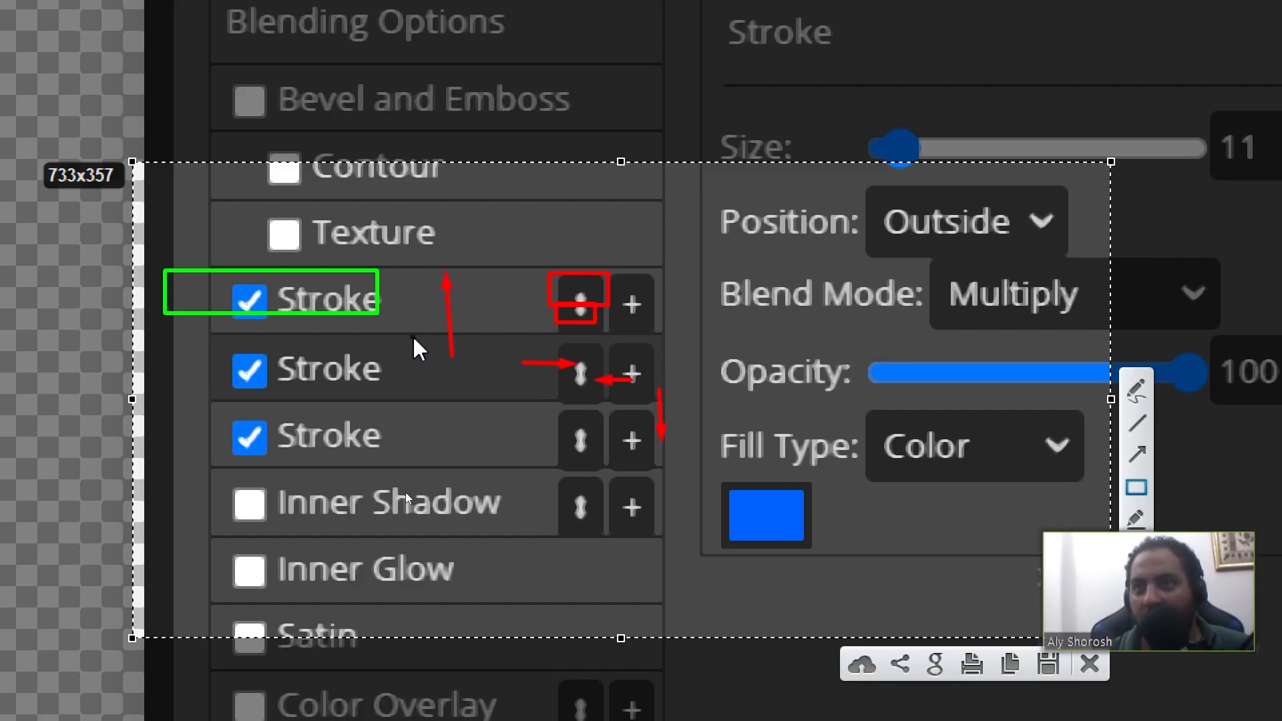
click(1136, 457)
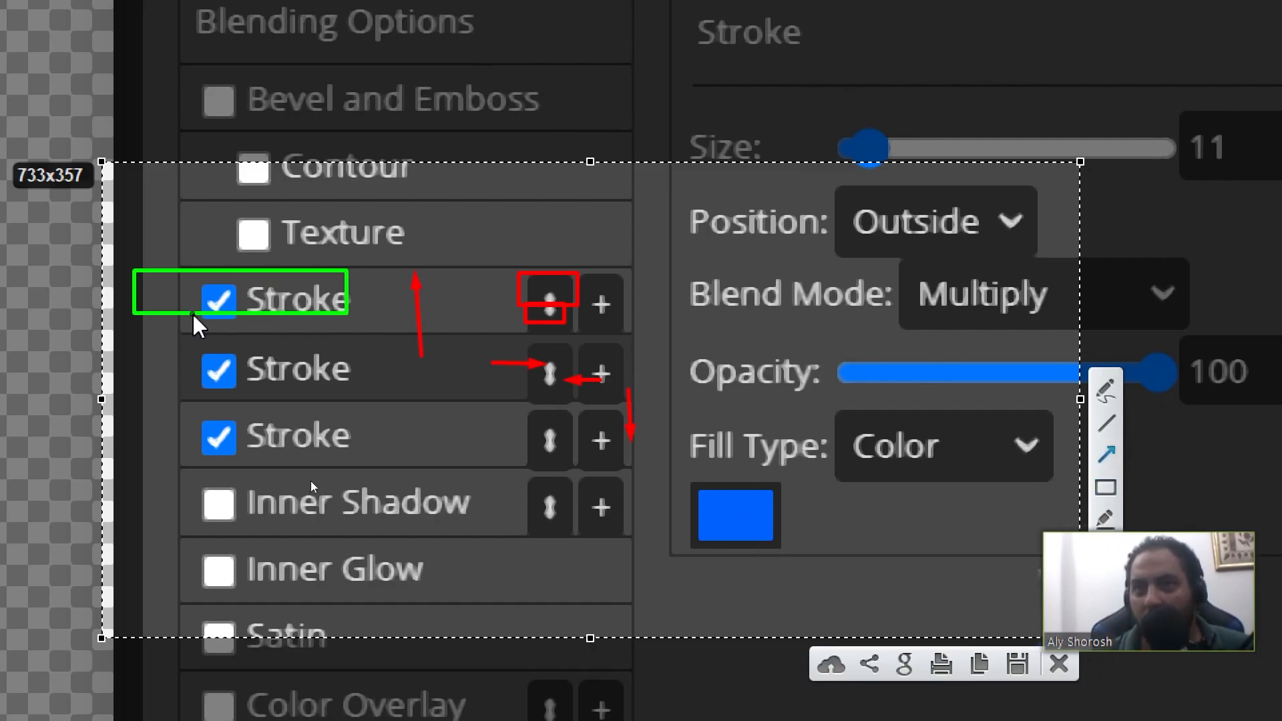
drag(202, 315, 196, 368)
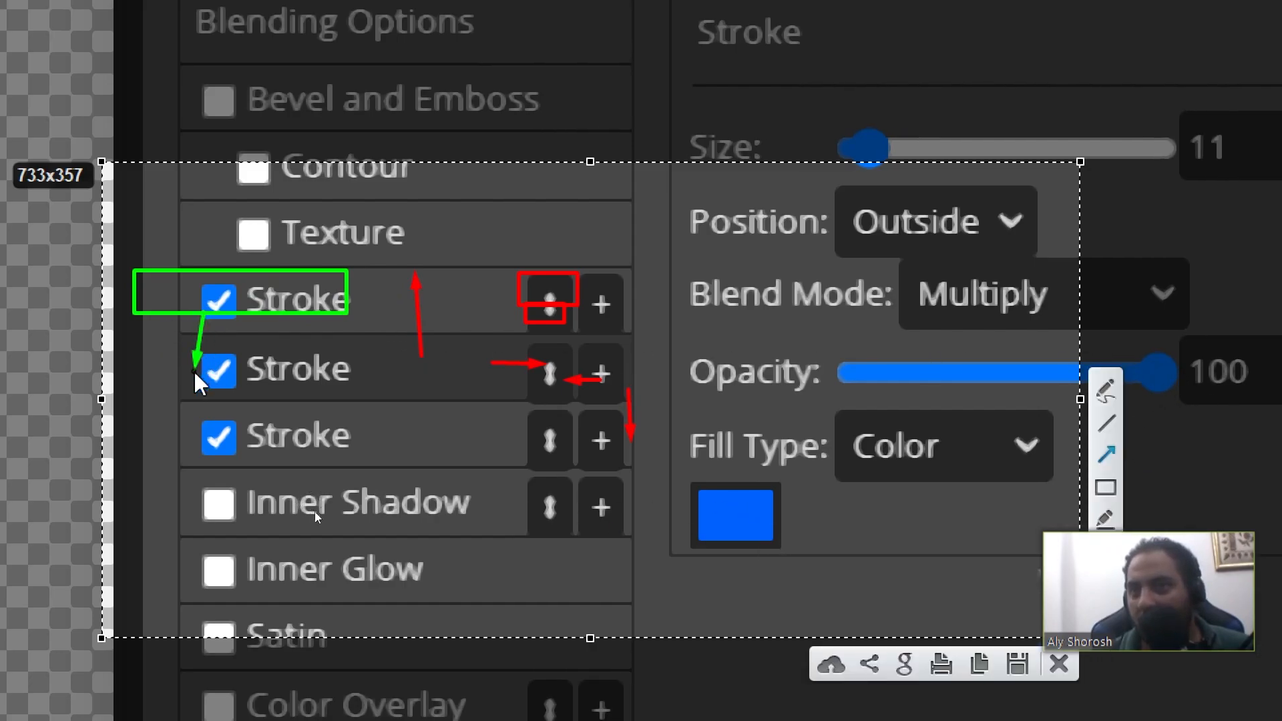
- Box the third stroke entry in green with an upward arrow, and close the annotated capture and Magnifier
click(1105, 487)
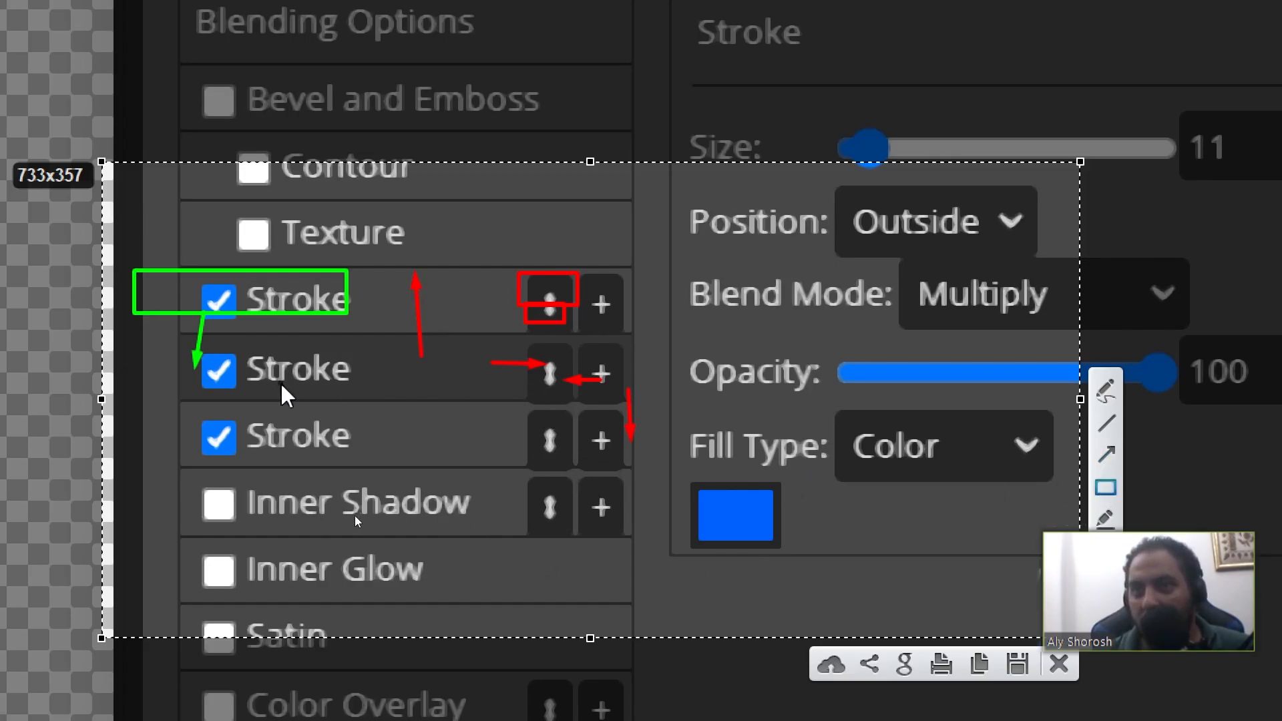
mouse_move(165, 417)
mouse_down()
mouse_move(373, 461)
mouse_move(347, 361)
mouse_up()
click(1066, 454)
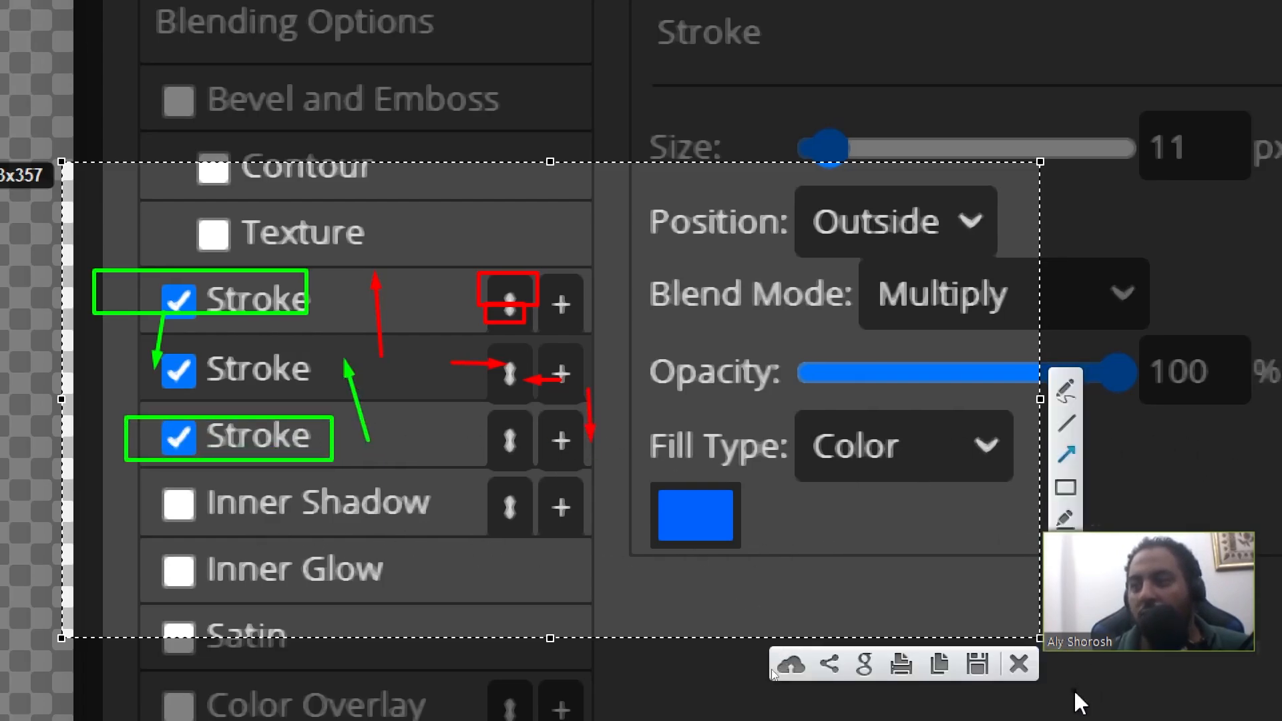
click(1020, 663)
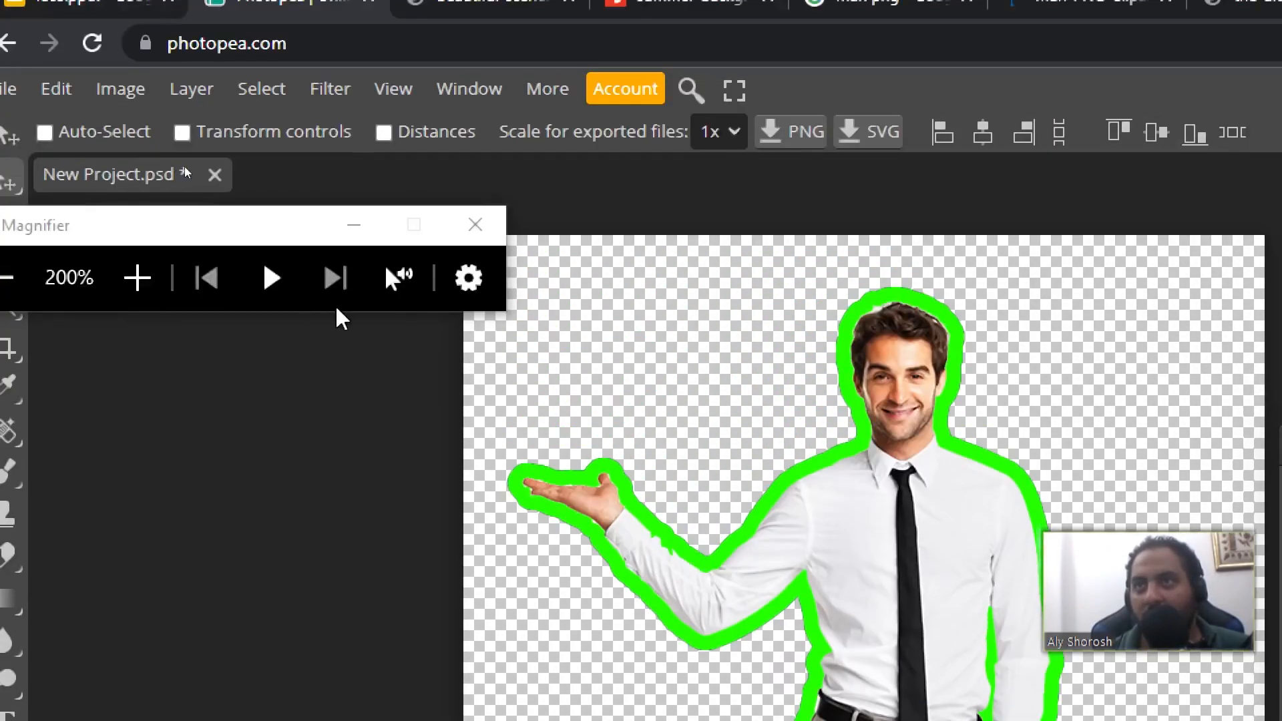
click(472, 223)
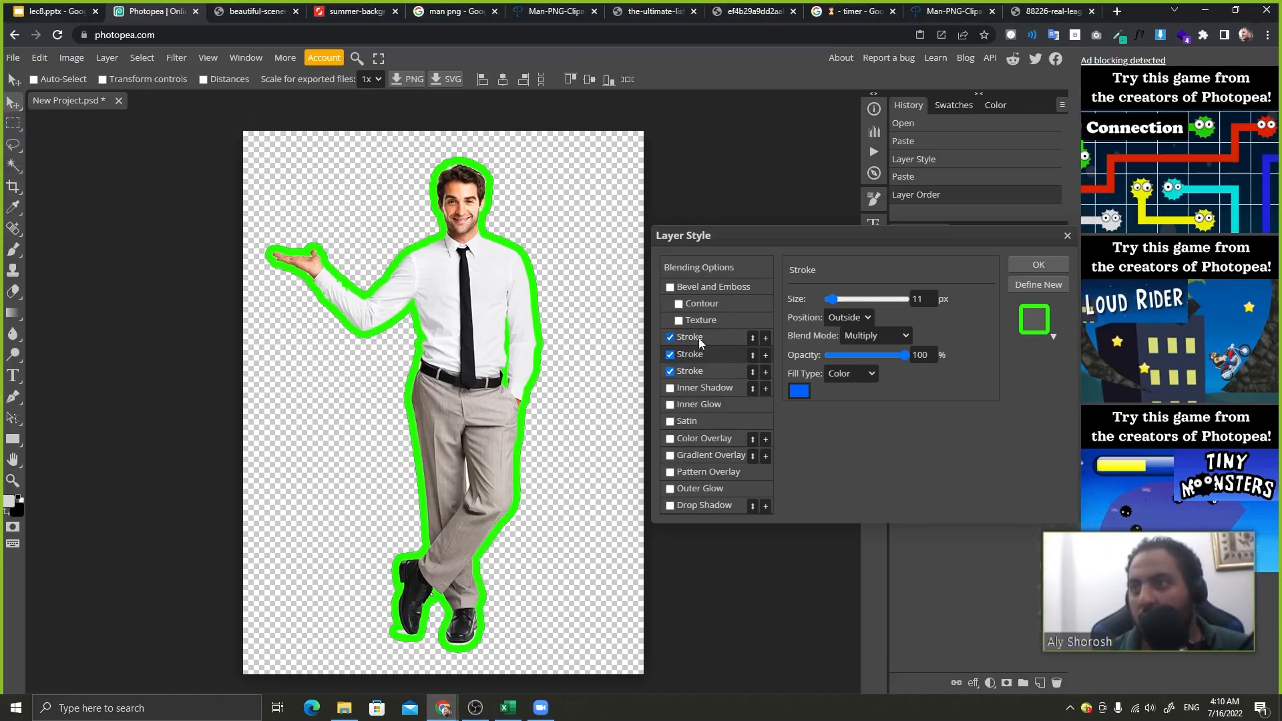
- Reorder the three strokes so that blue is uppermost, green is second and red is third
click(753, 359)
click(731, 369)
click(732, 358)
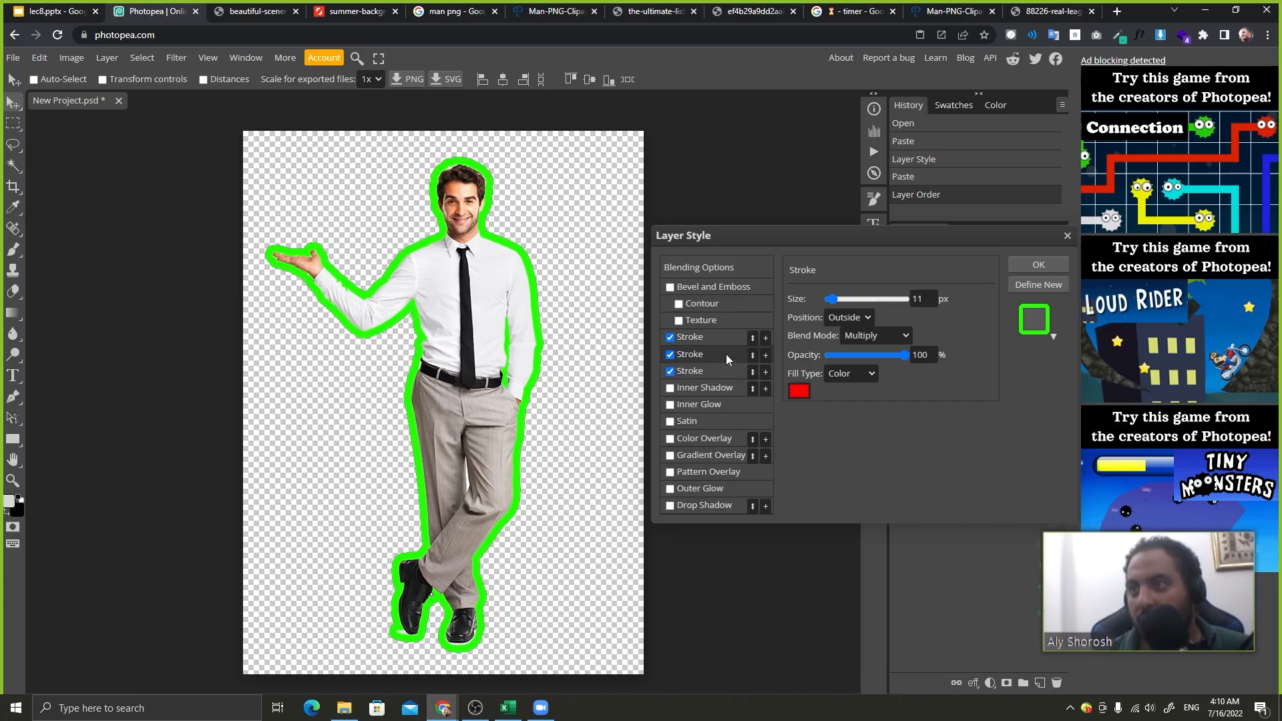
click(755, 358)
click(719, 367)
click(755, 358)
click(754, 356)
click(737, 346)
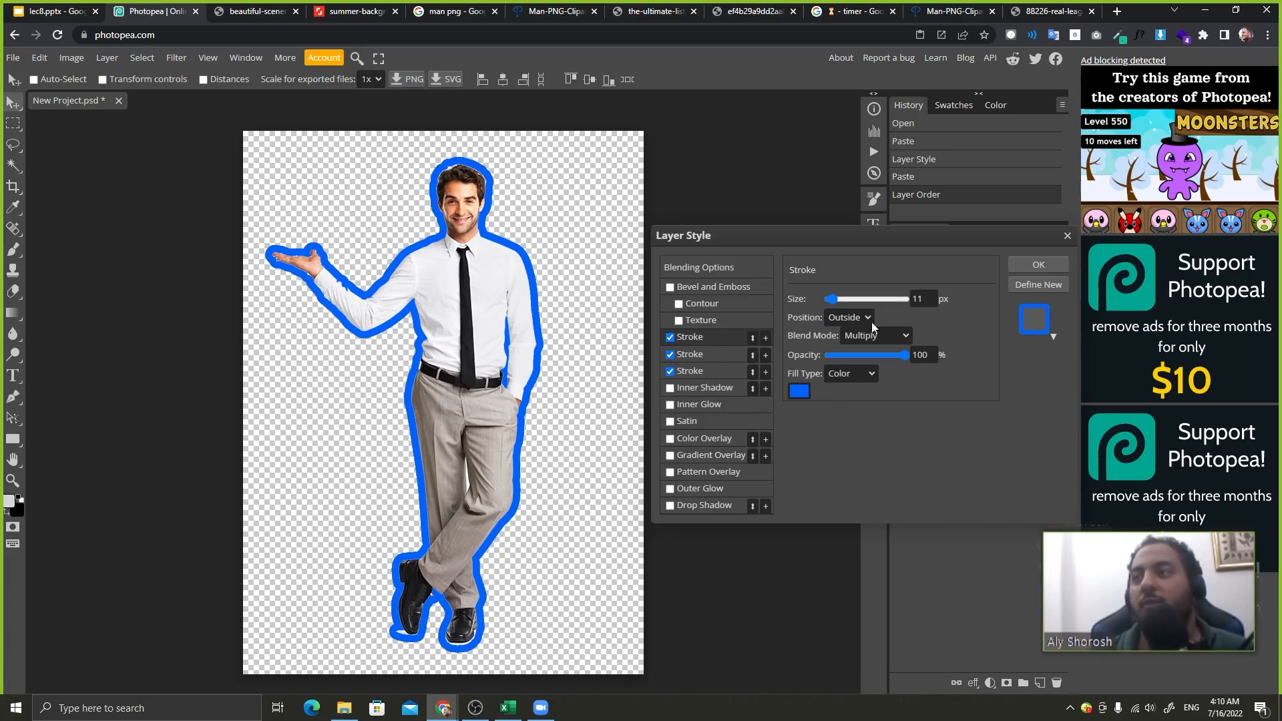
- Set the green stroke's size to 19 px and the red stroke's size to 34 px, and apply the layer style
click(812, 334)
click(790, 335)
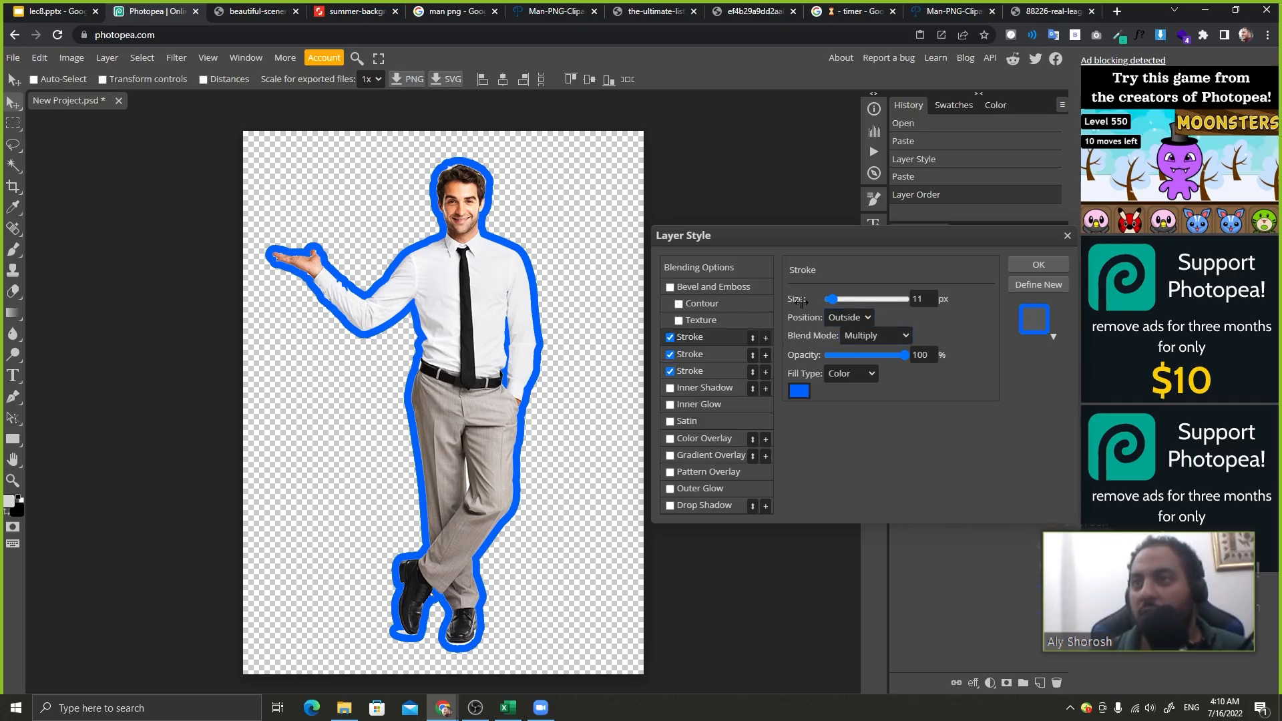
drag(804, 301, 800, 302)
click(701, 354)
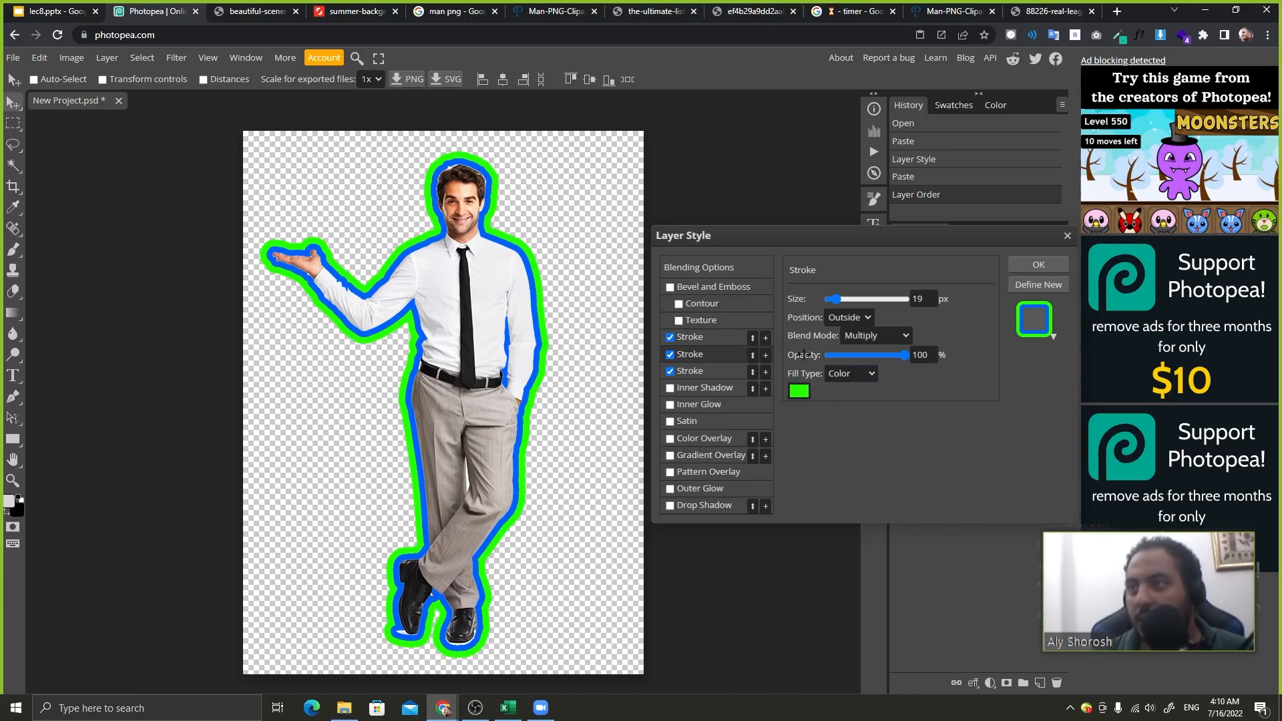
click(721, 374)
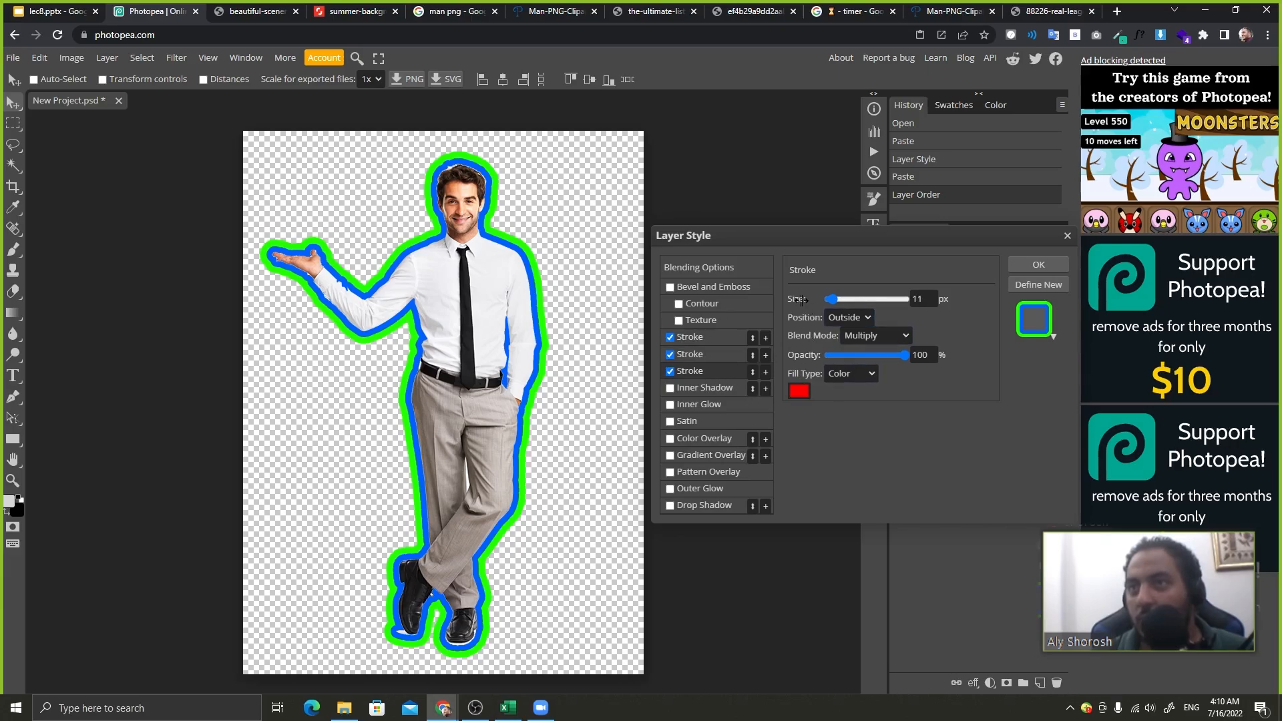
drag(803, 301, 810, 301)
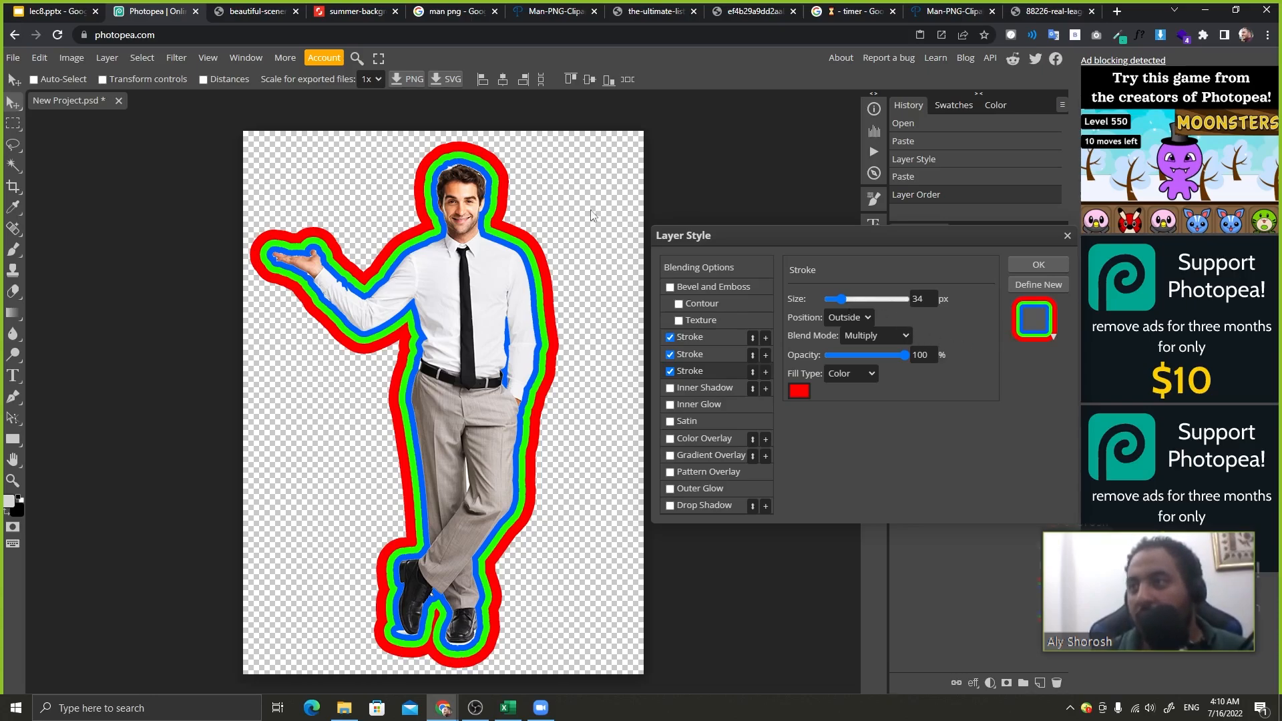
click(1045, 326)
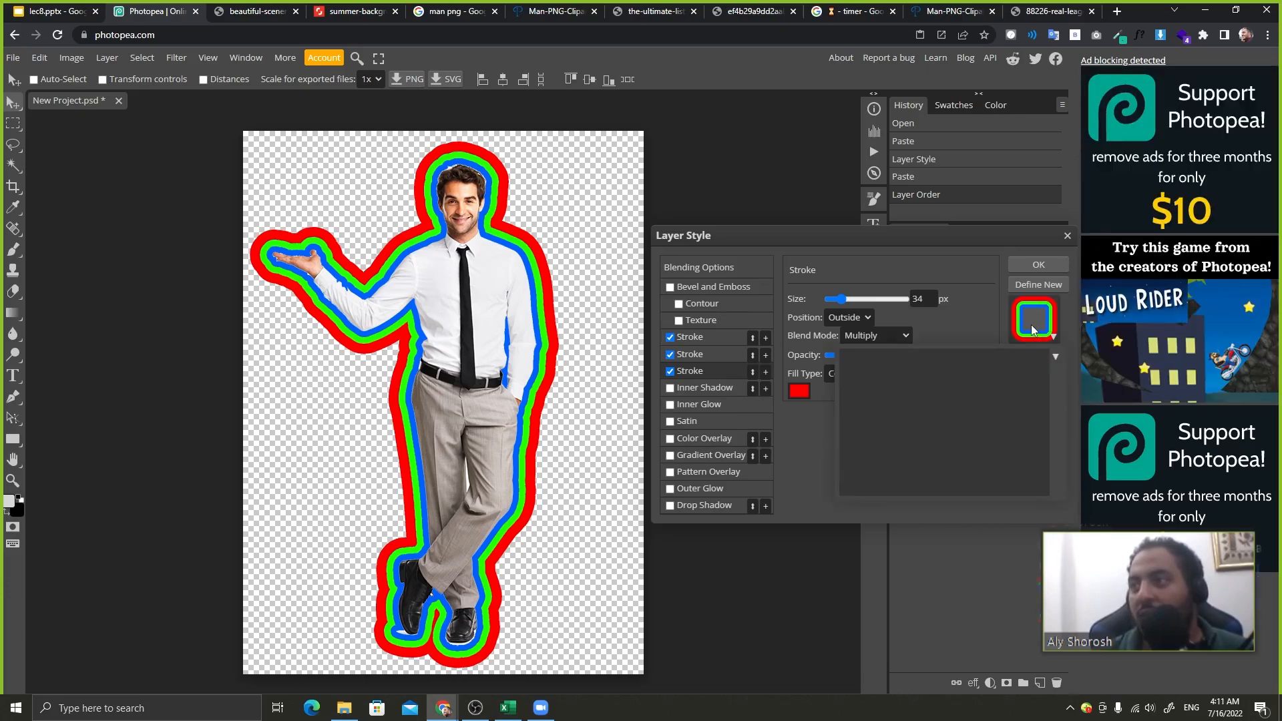
click(1030, 325)
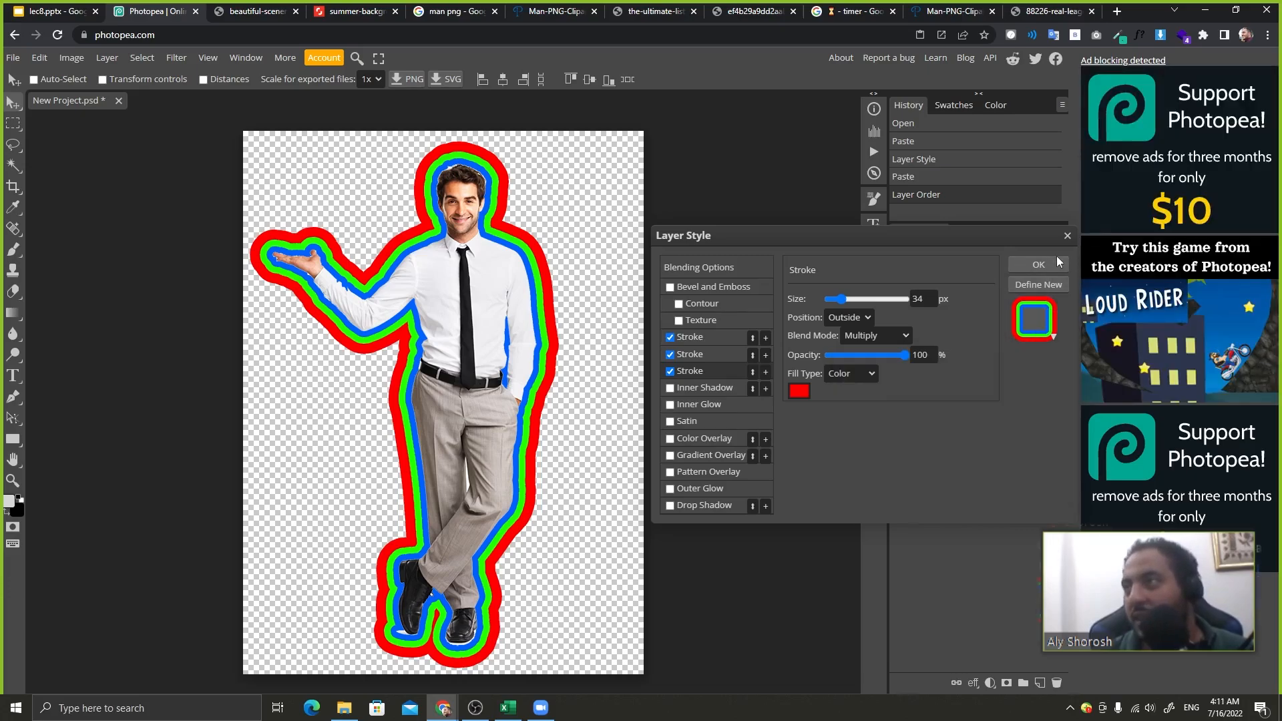
click(1039, 265)
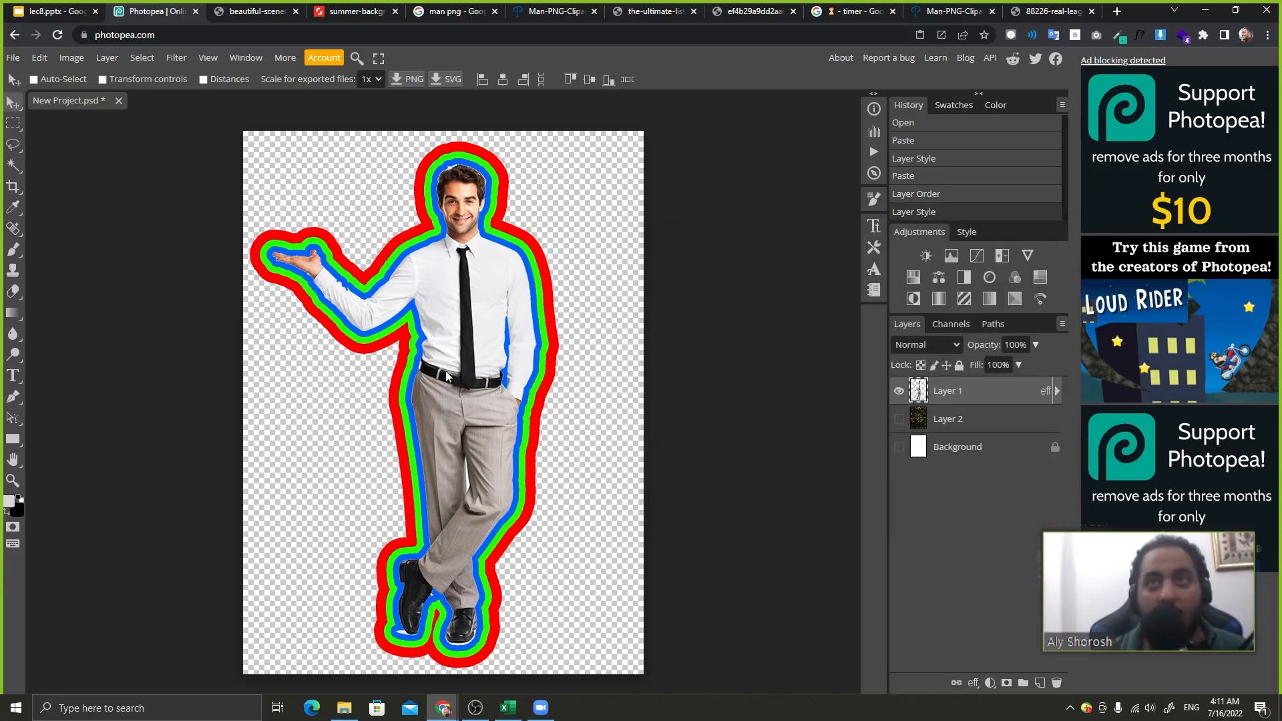
- Switch to the lec8 slides, show the "Stroke (try it)" slide and copy the image link in its speaker notes
click(79, 9)
click(292, 329)
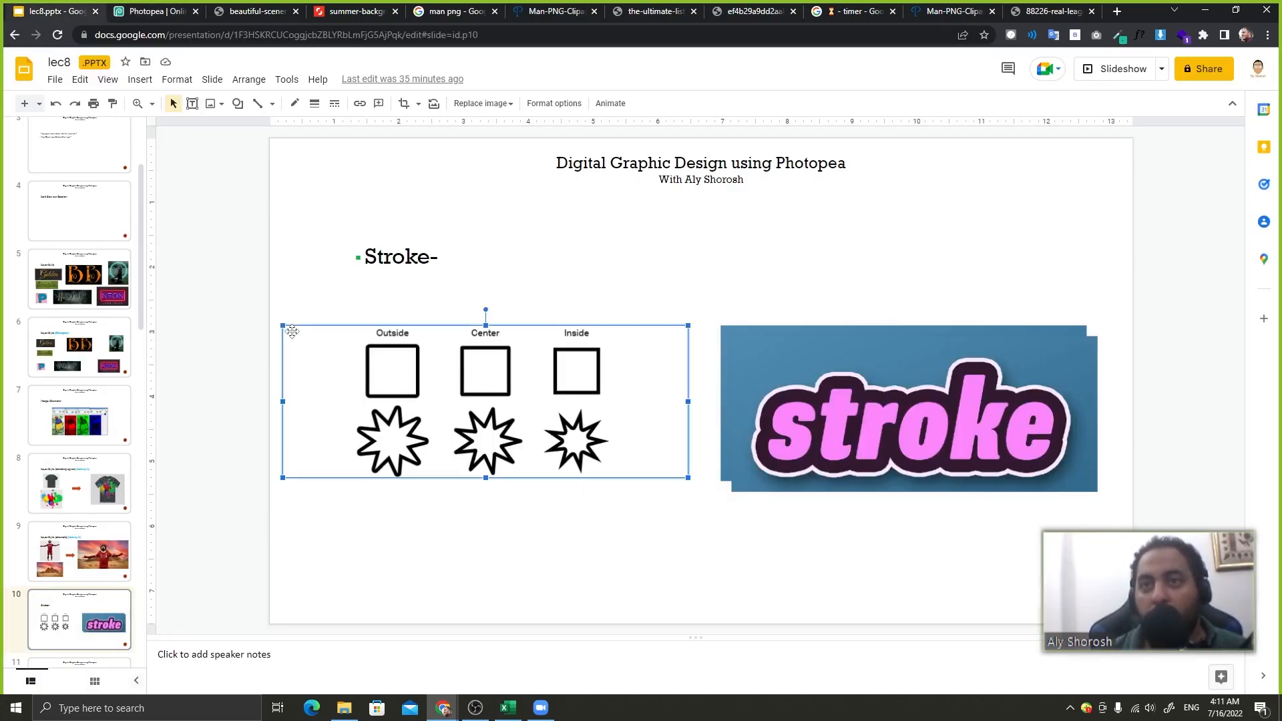
click(253, 291)
key(Down)
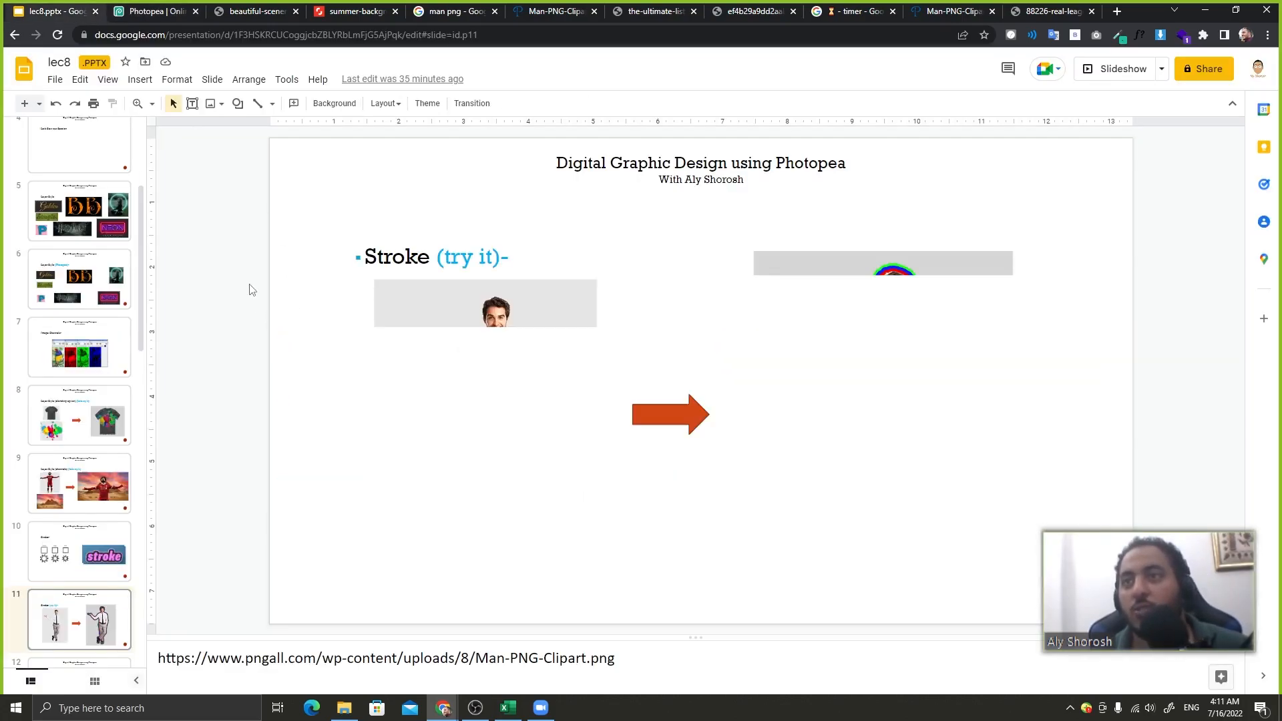
click(581, 658)
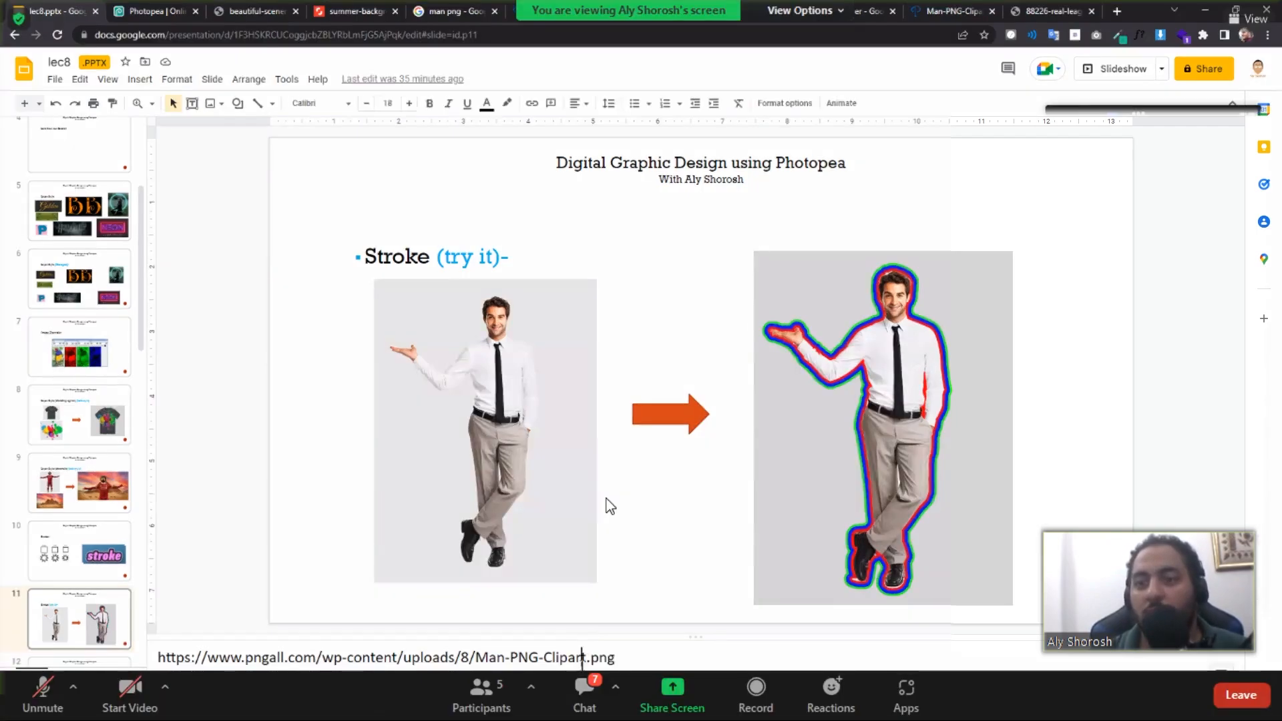
key(ctrl+a)
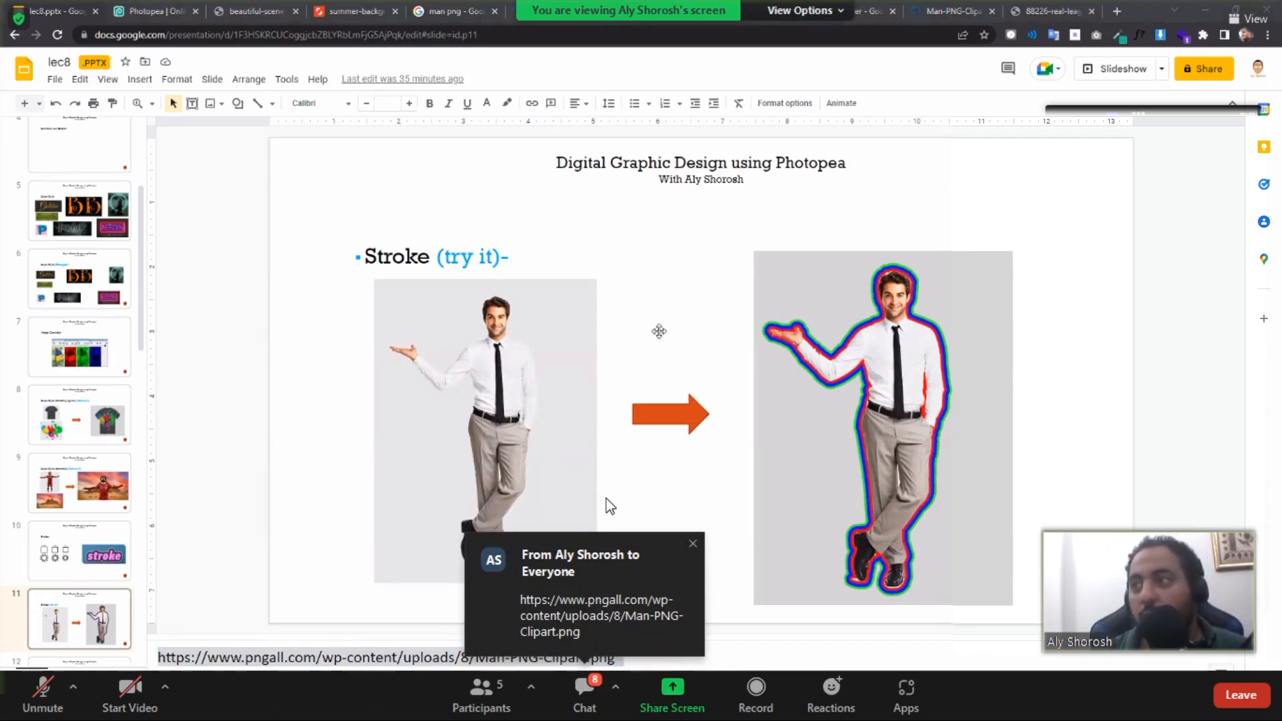
click(515, 340)
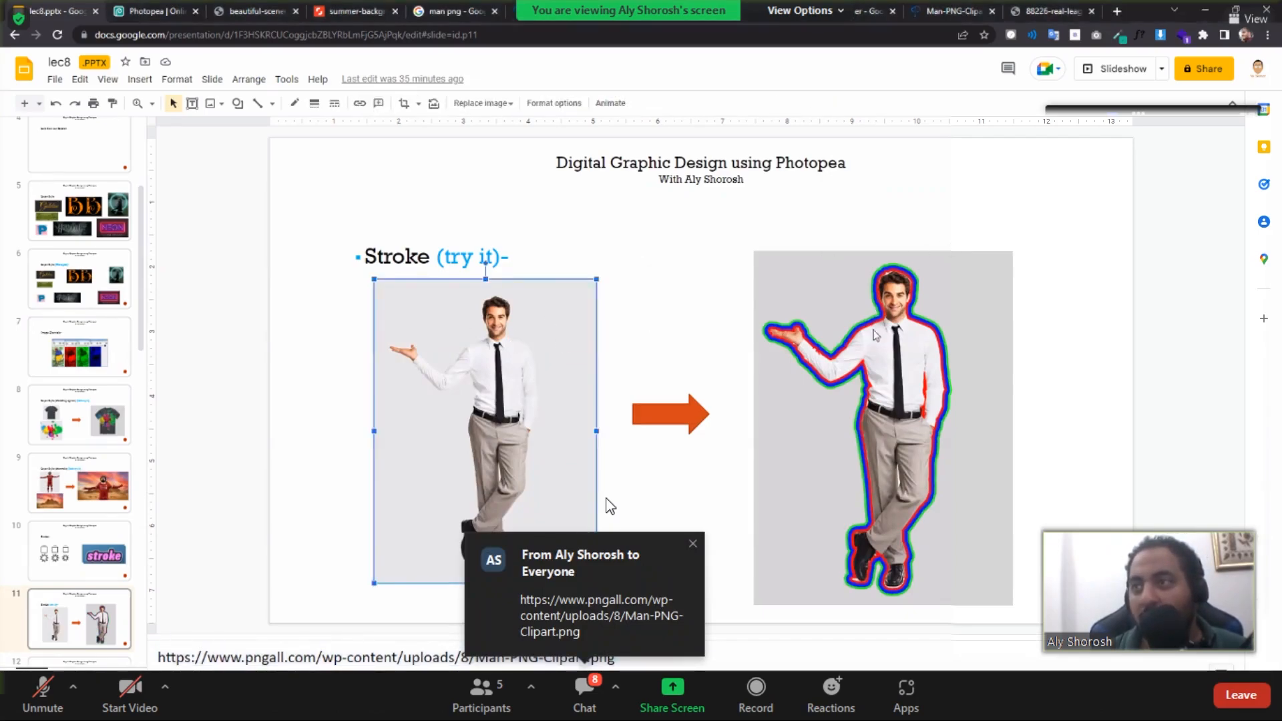
click(1056, 378)
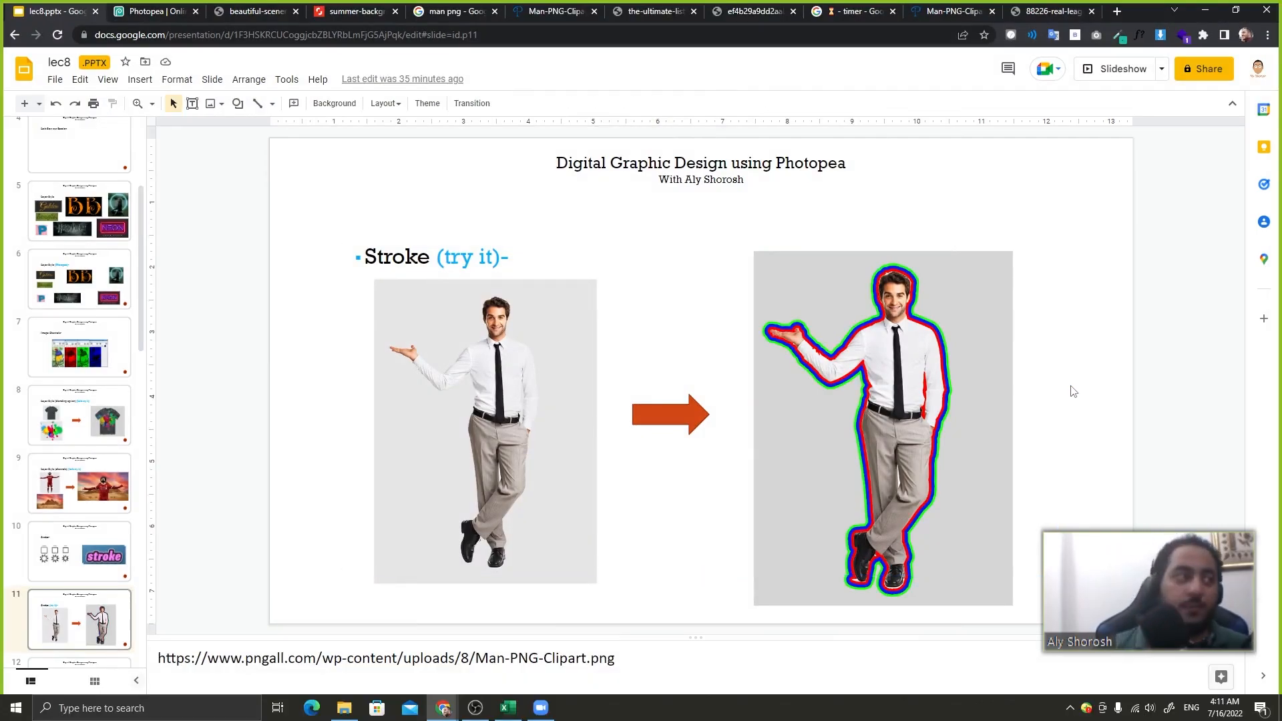
- Open the Google timer's time for editing and switch back to Photopea
click(861, 11)
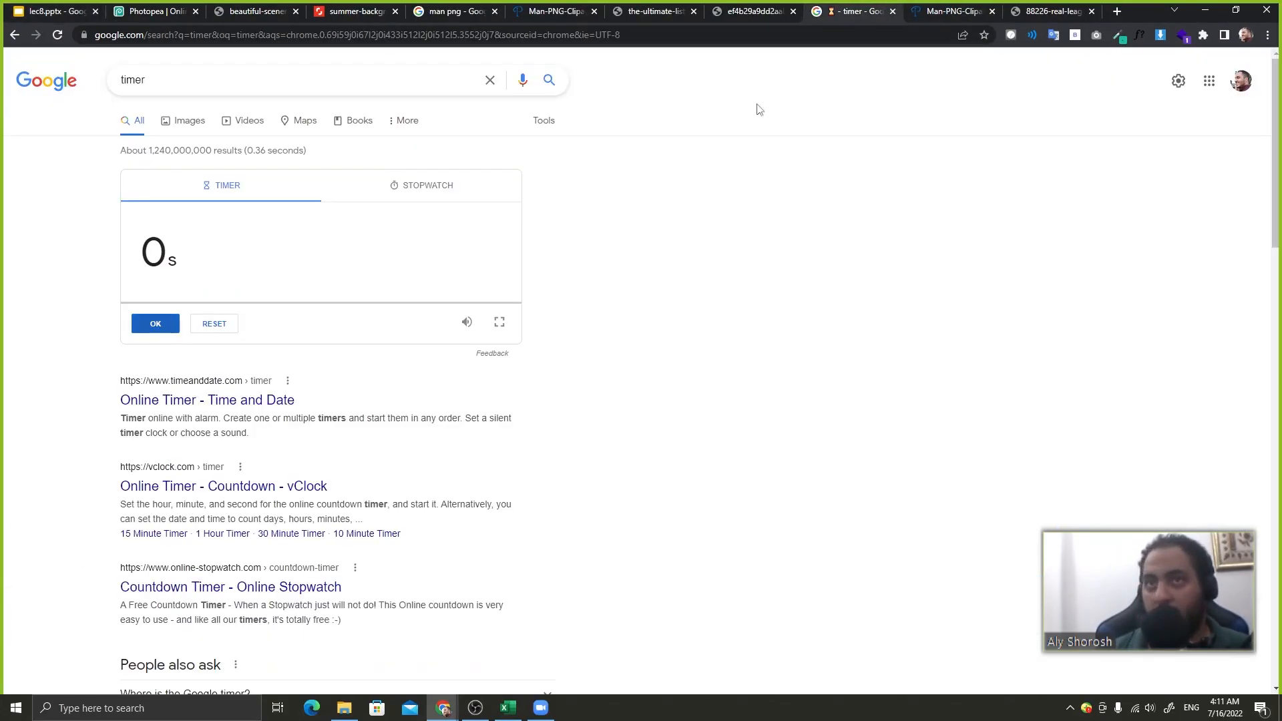
click(183, 266)
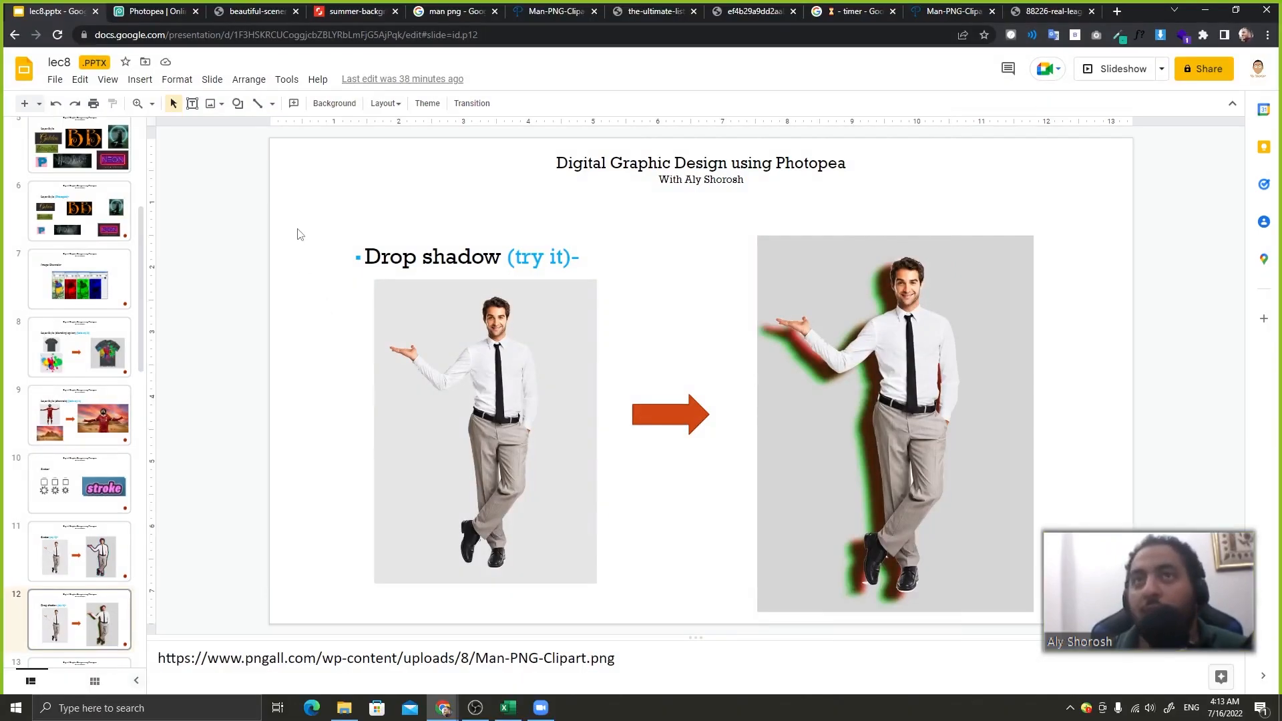
click(153, 12)
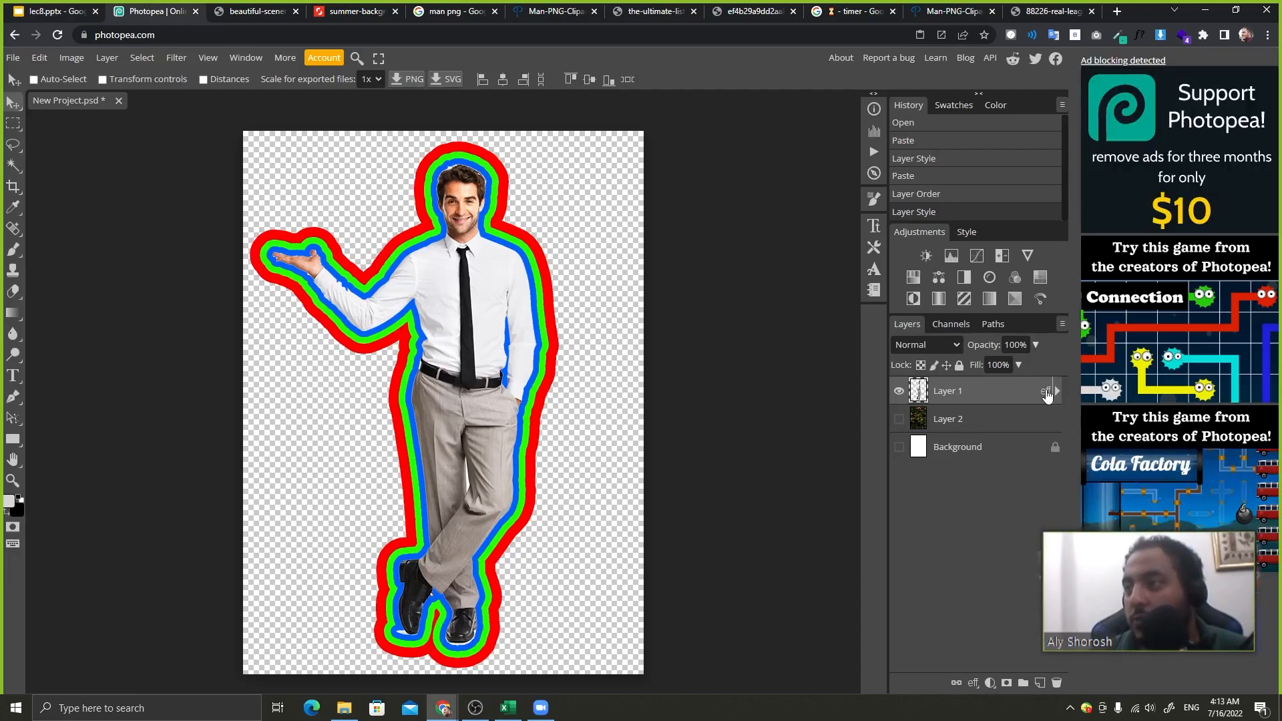
key(ctrl+z)
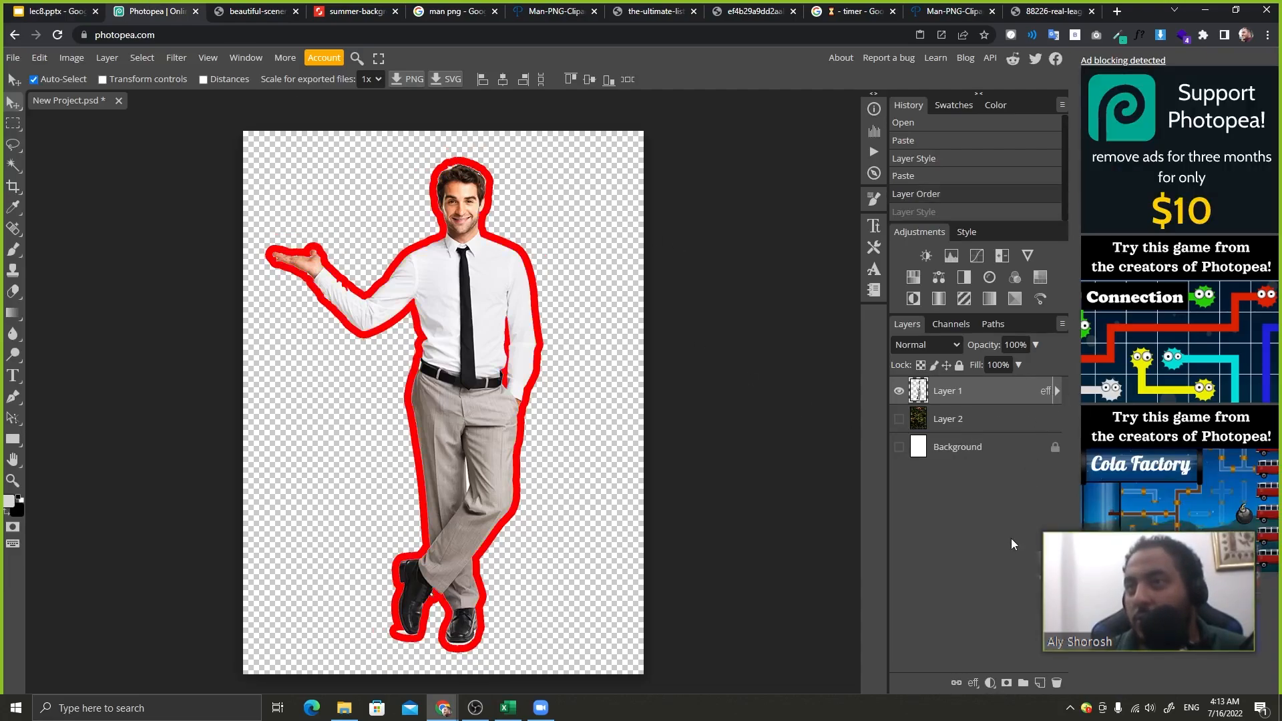
key(ctrl+z)
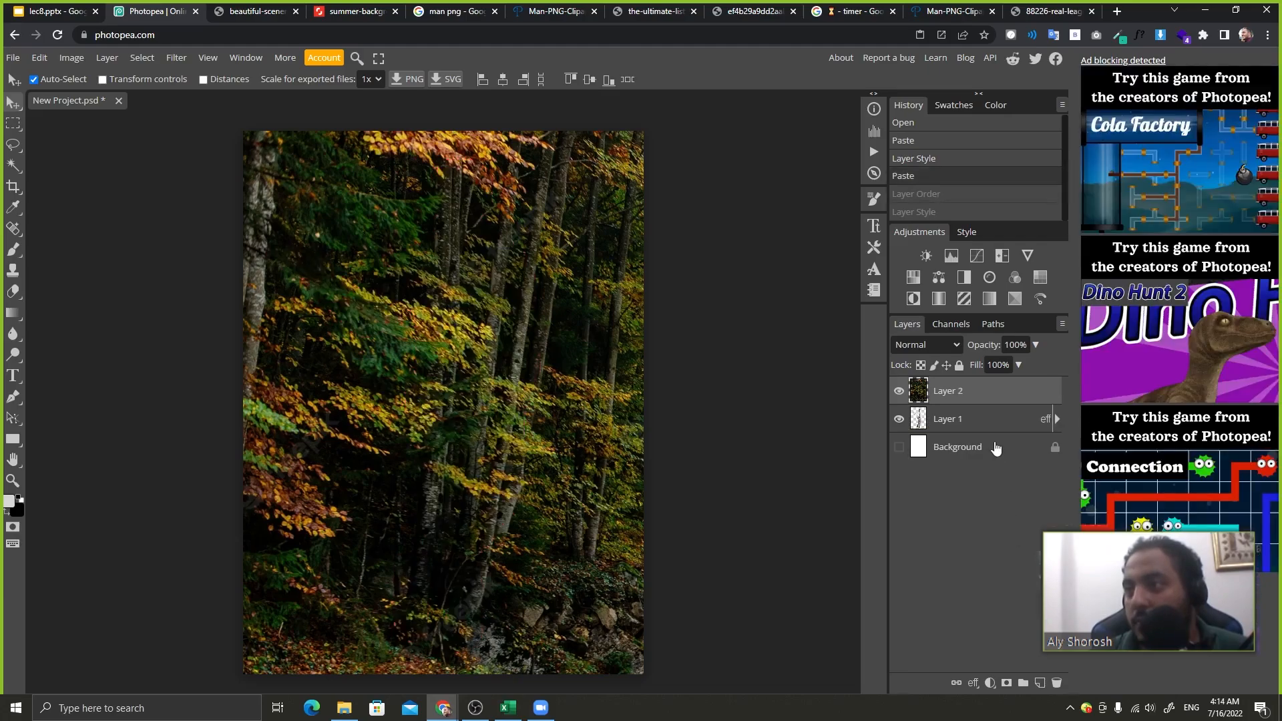
key(ctrl+shift+z)
key(ctrl+shift+z)
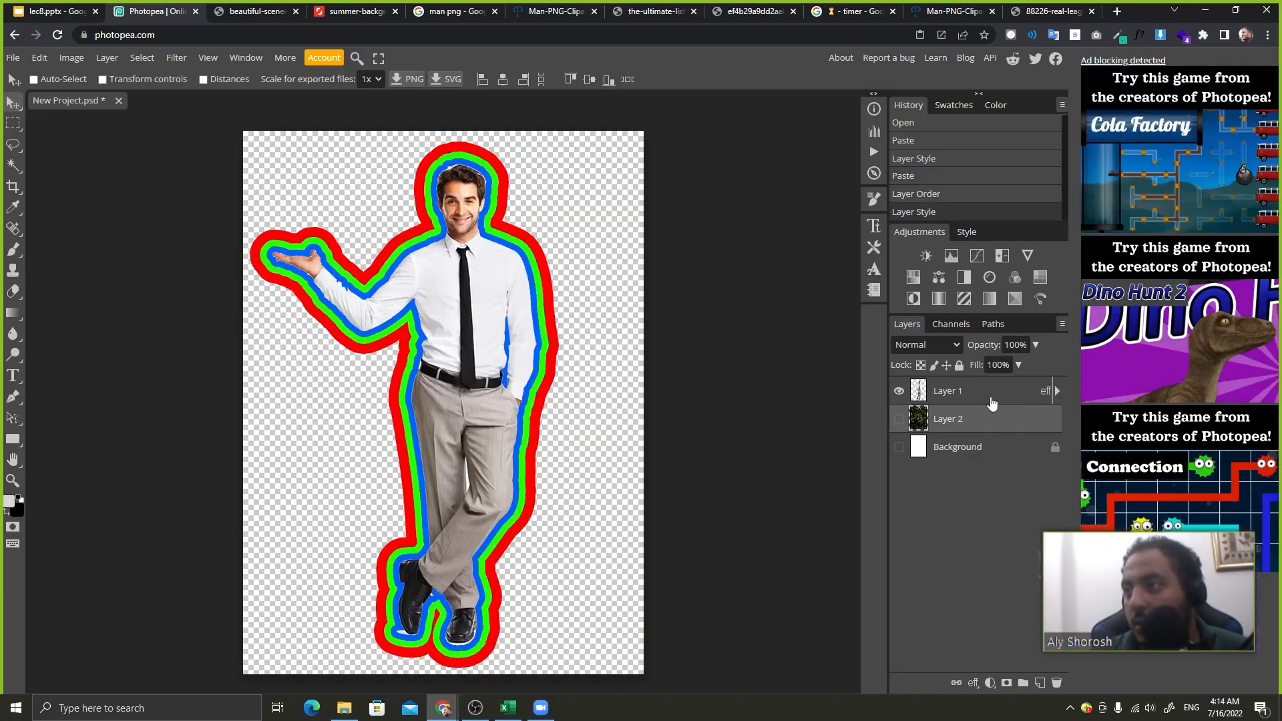
- Hide Layer 1, copy Man-PNG-Clipart.png from its browser tab and paste it into New Project.psd as a new layer
click(901, 392)
click(1058, 11)
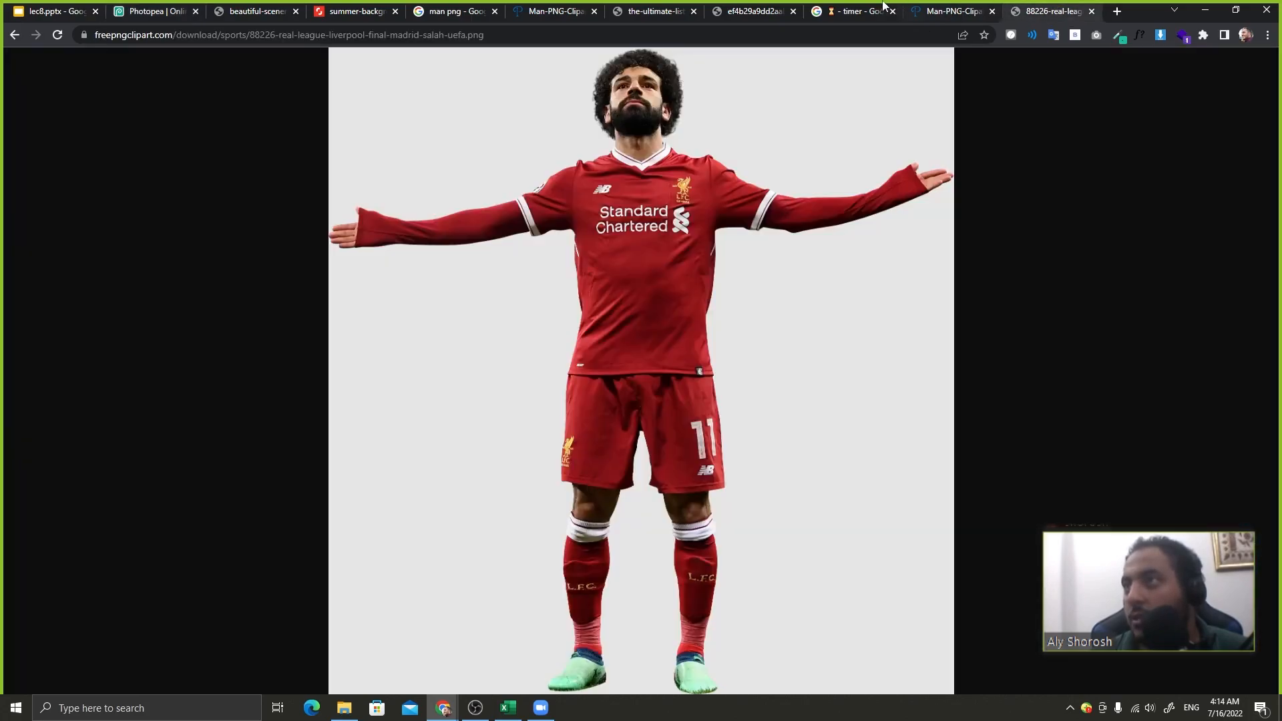
click(941, 12)
right_click(591, 214)
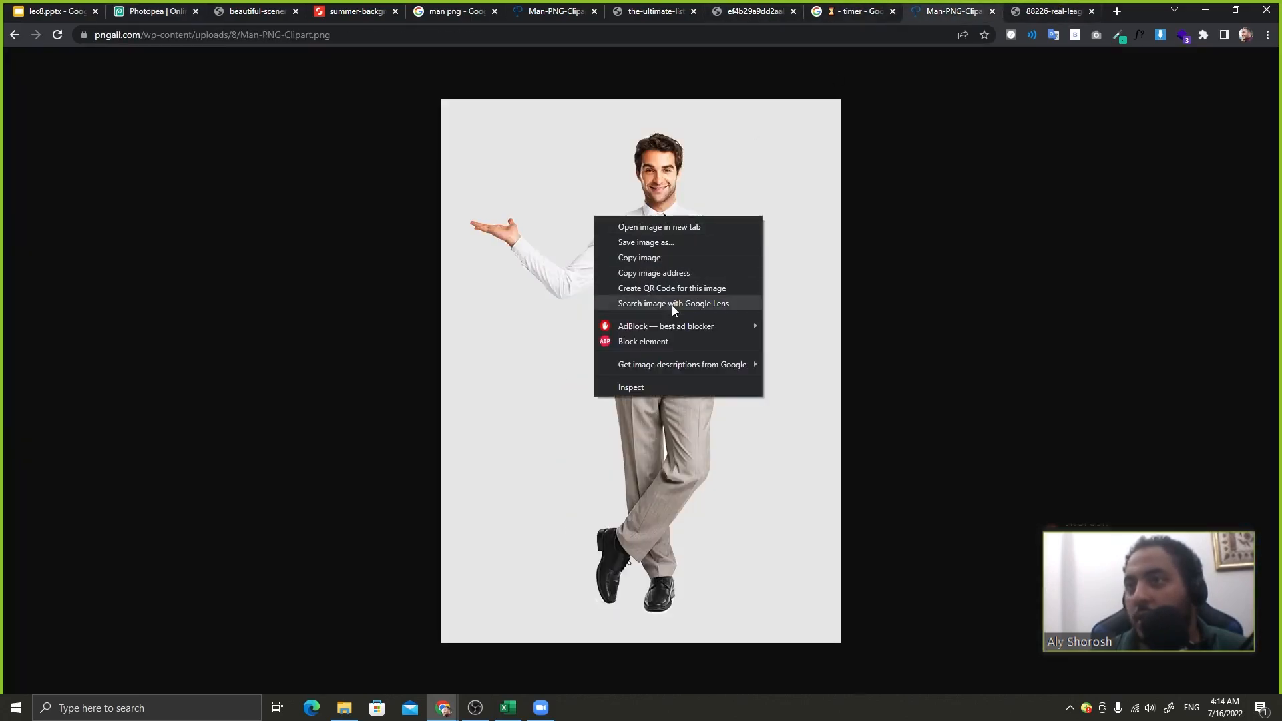
click(670, 257)
right_click(669, 268)
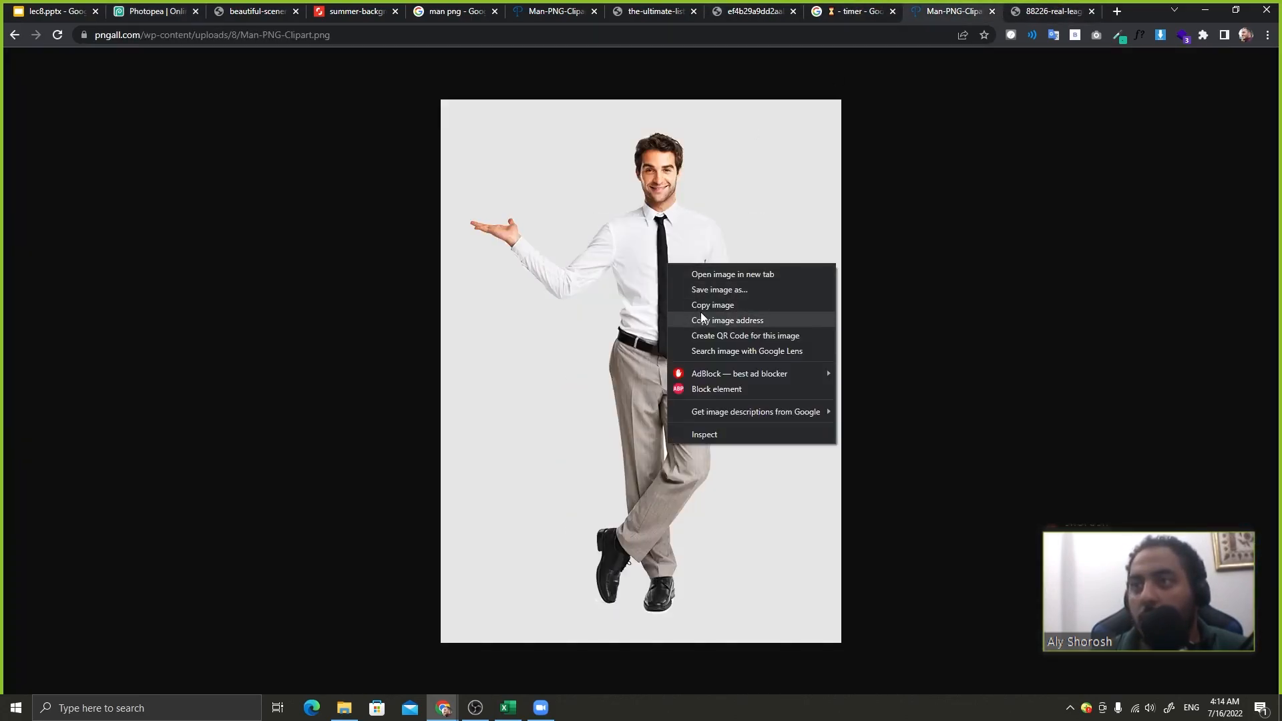
click(697, 306)
click(155, 11)
key(ctrl+v)
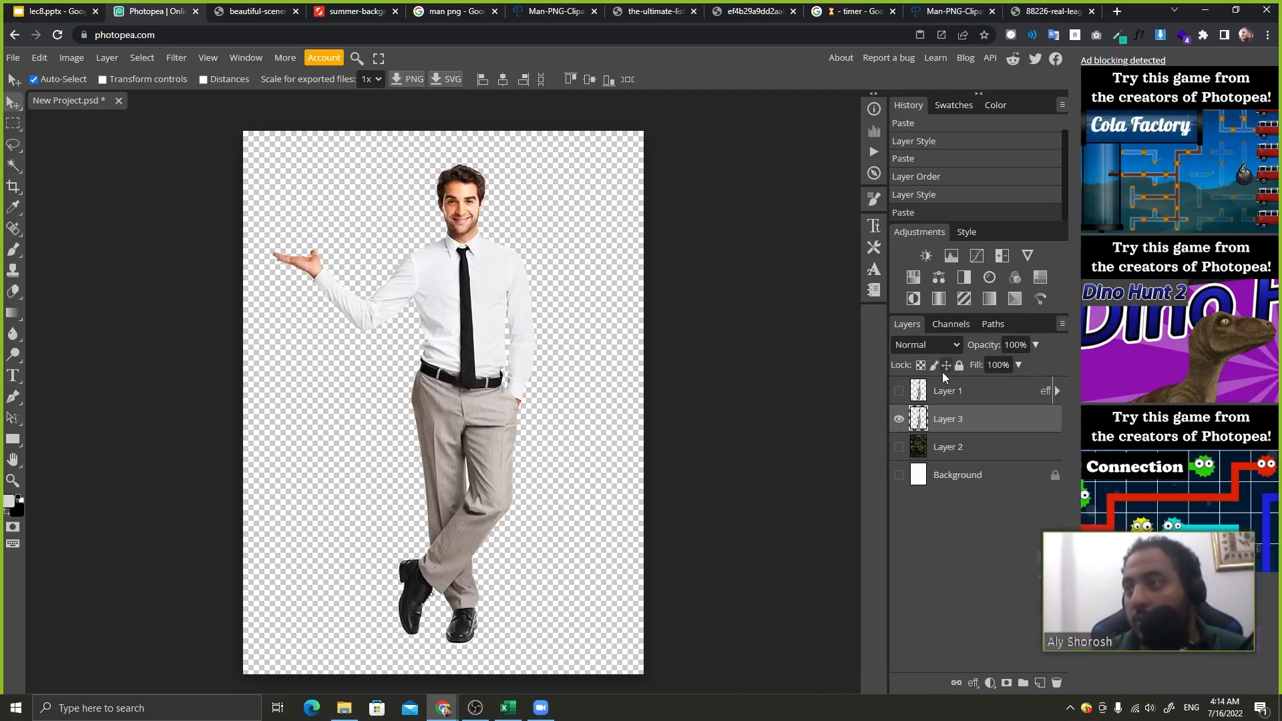
- Move Layer 3 above Layer 1 and enable a drop shadow in its layer style
drag(968, 417, 991, 386)
double_click(990, 387)
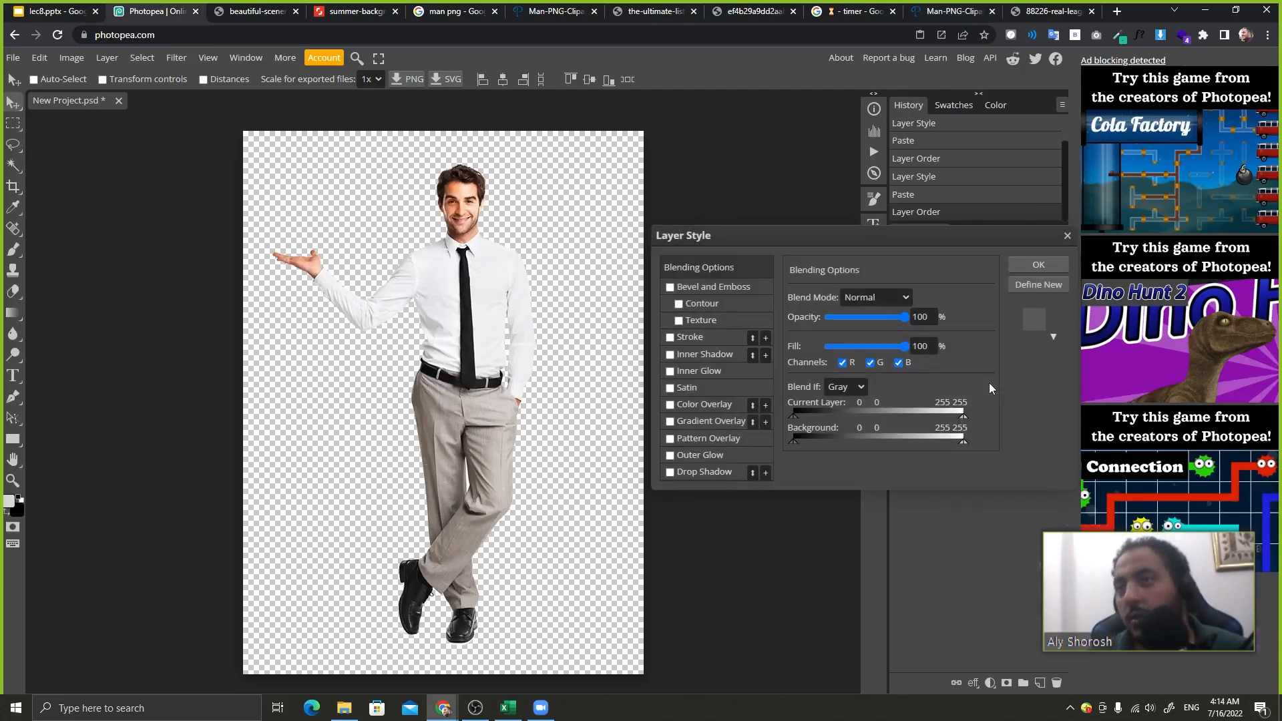
click(701, 475)
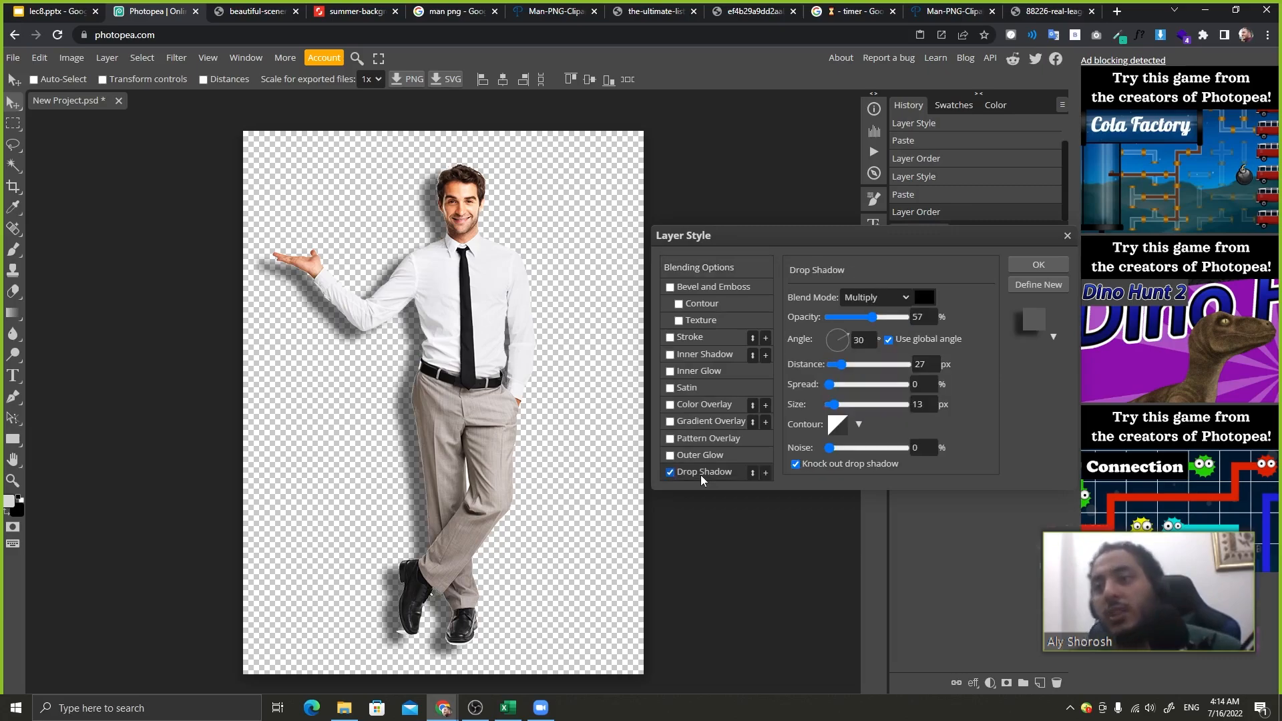
click(672, 473)
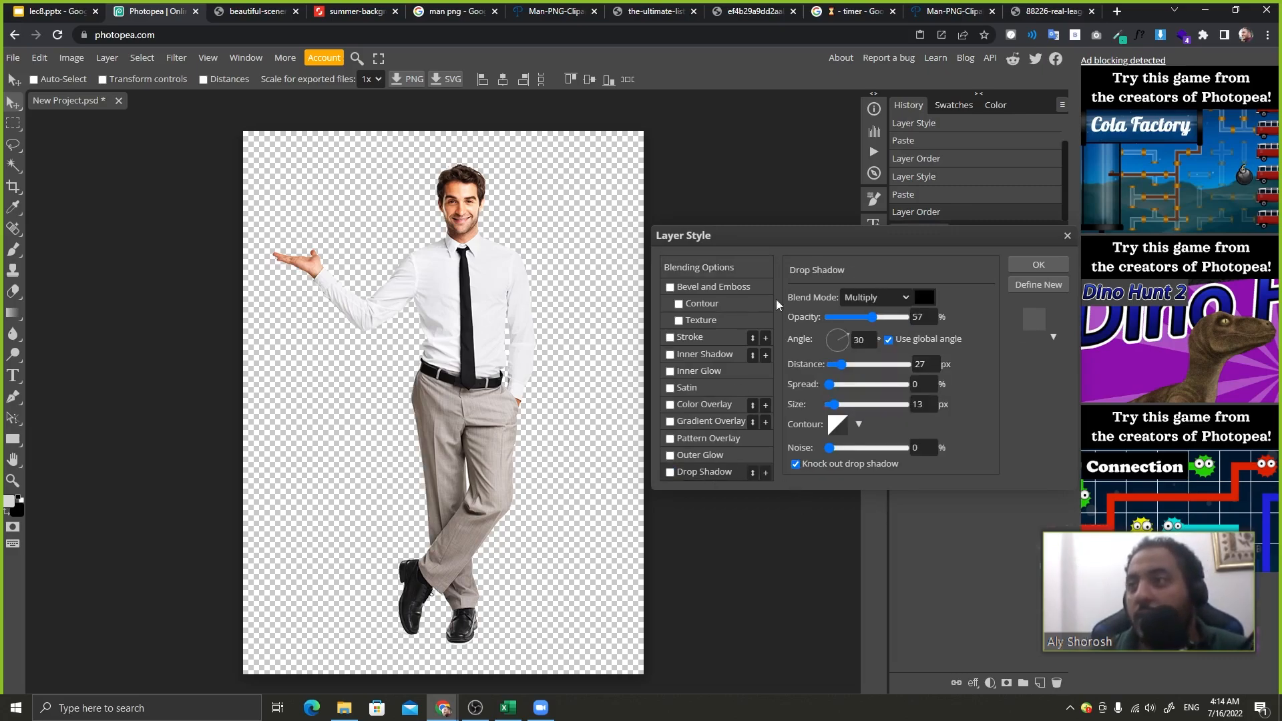
drag(754, 234, 653, 151)
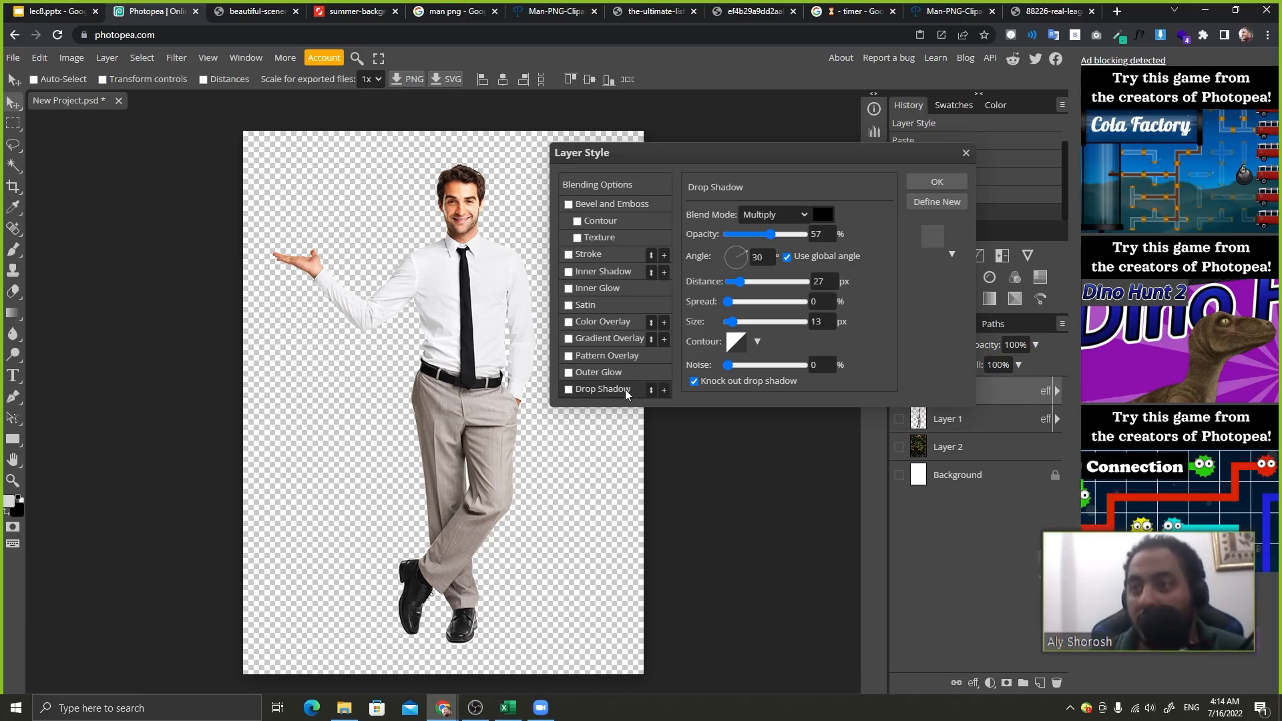
click(569, 390)
click(570, 391)
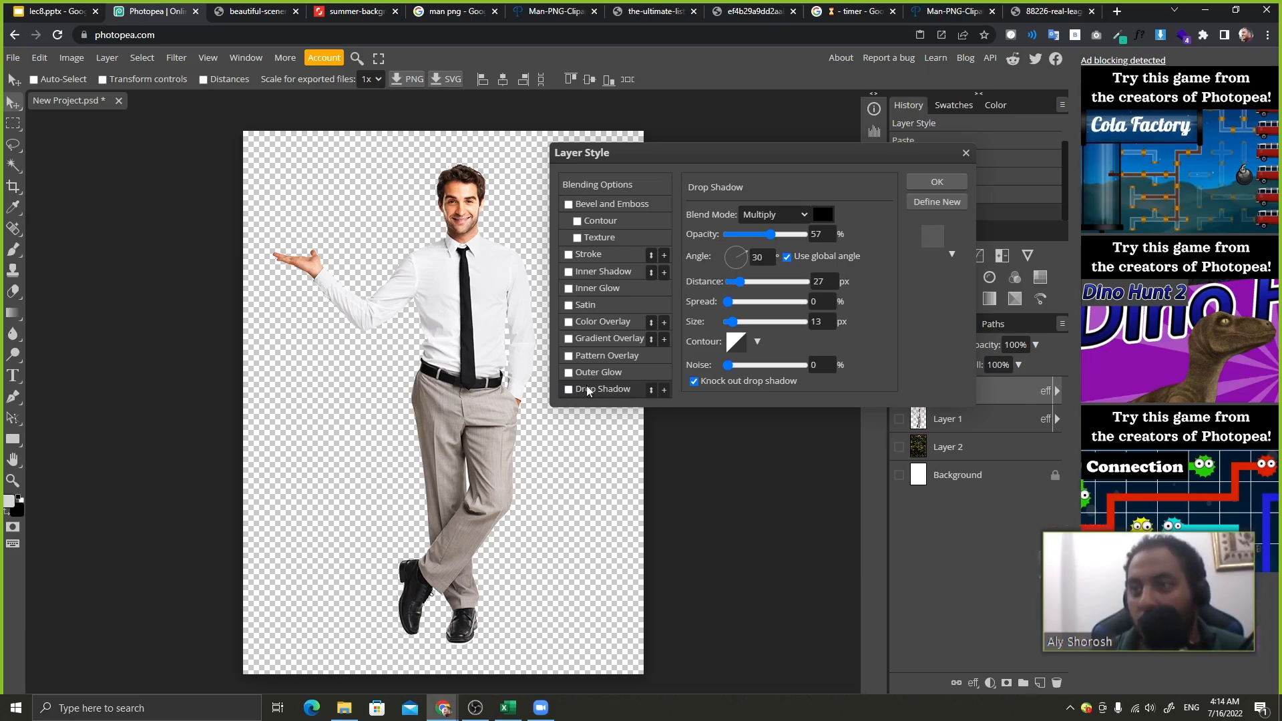
click(599, 387)
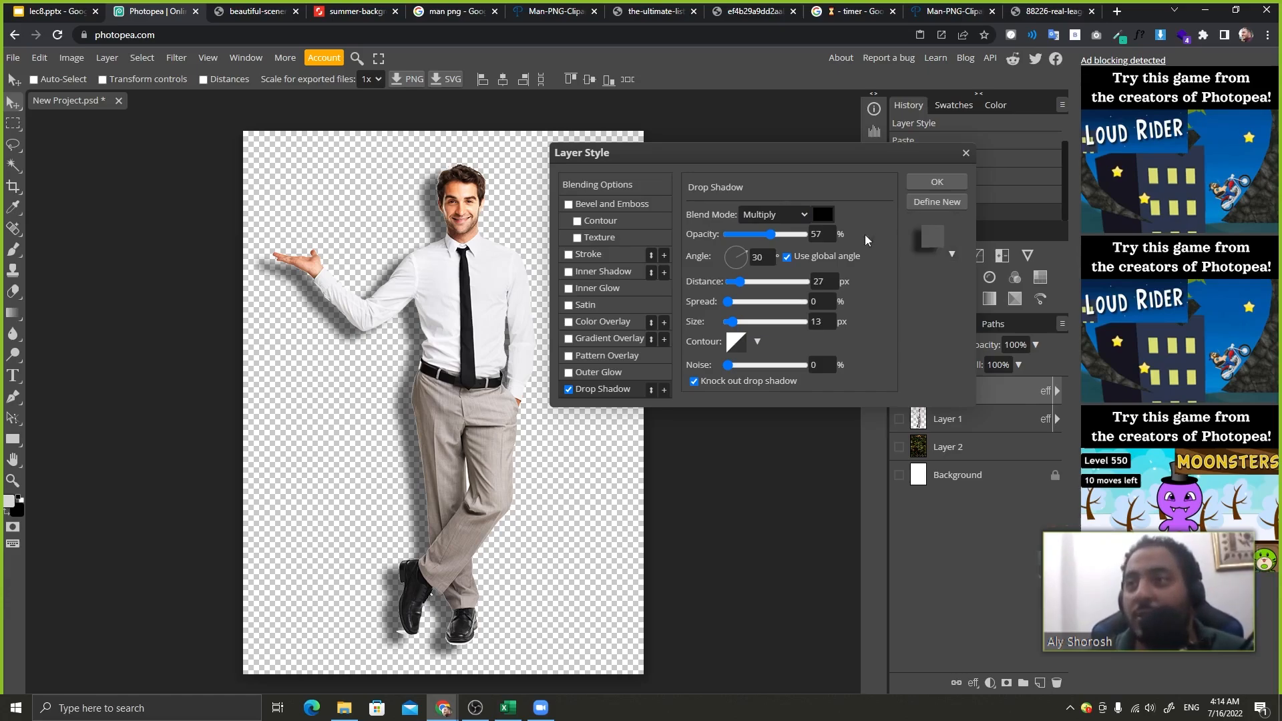
- Try a 4 px red outside stroke together with the drop shadow and turn the stroke back off
click(608, 253)
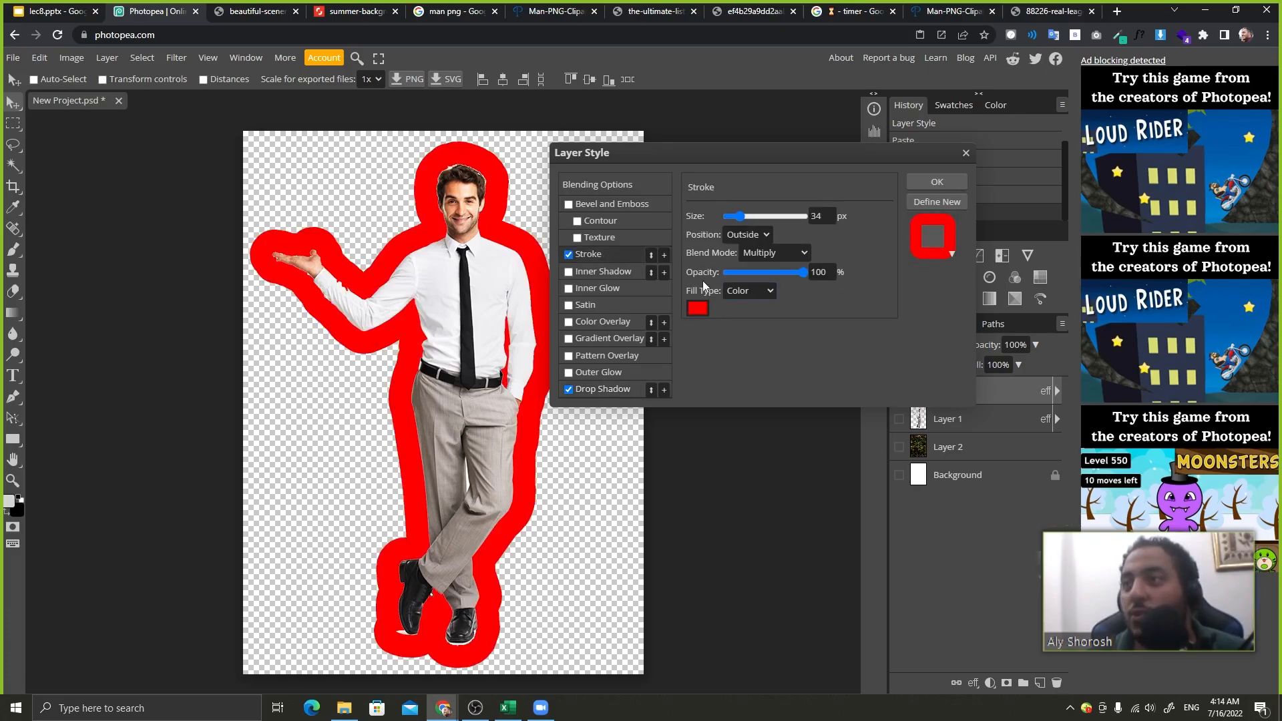
drag(716, 216, 678, 222)
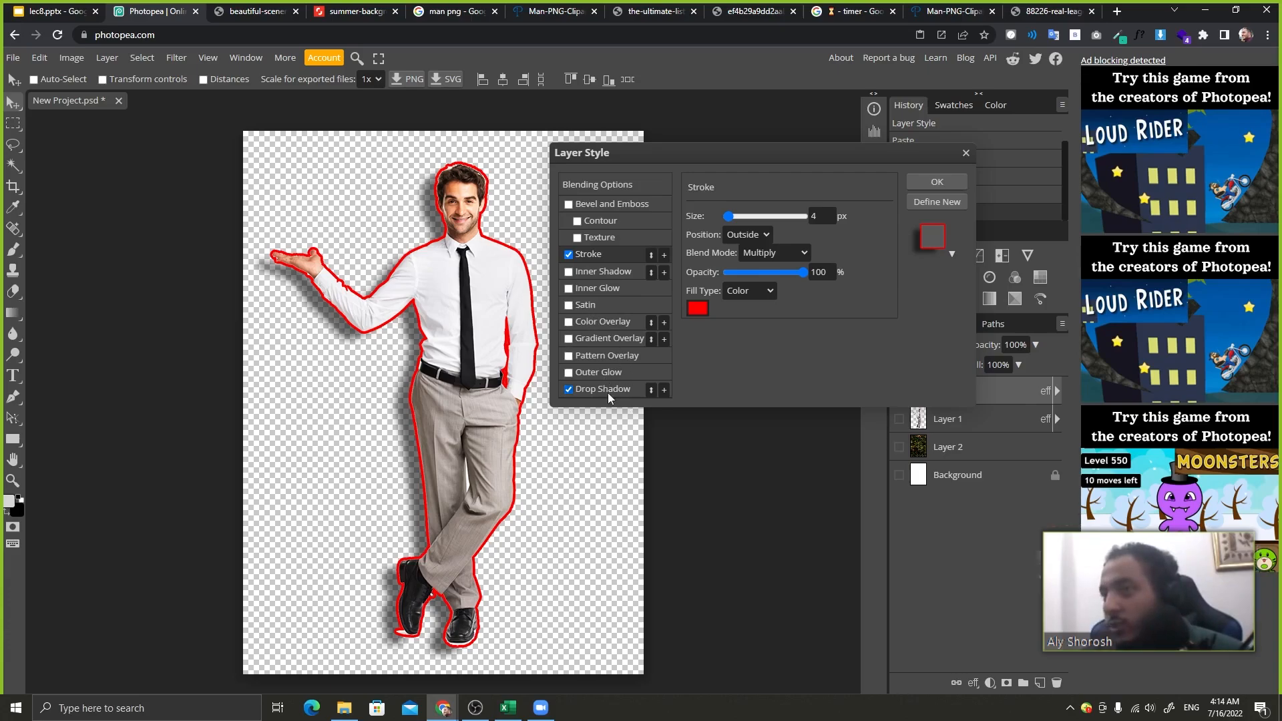
click(567, 387)
click(569, 255)
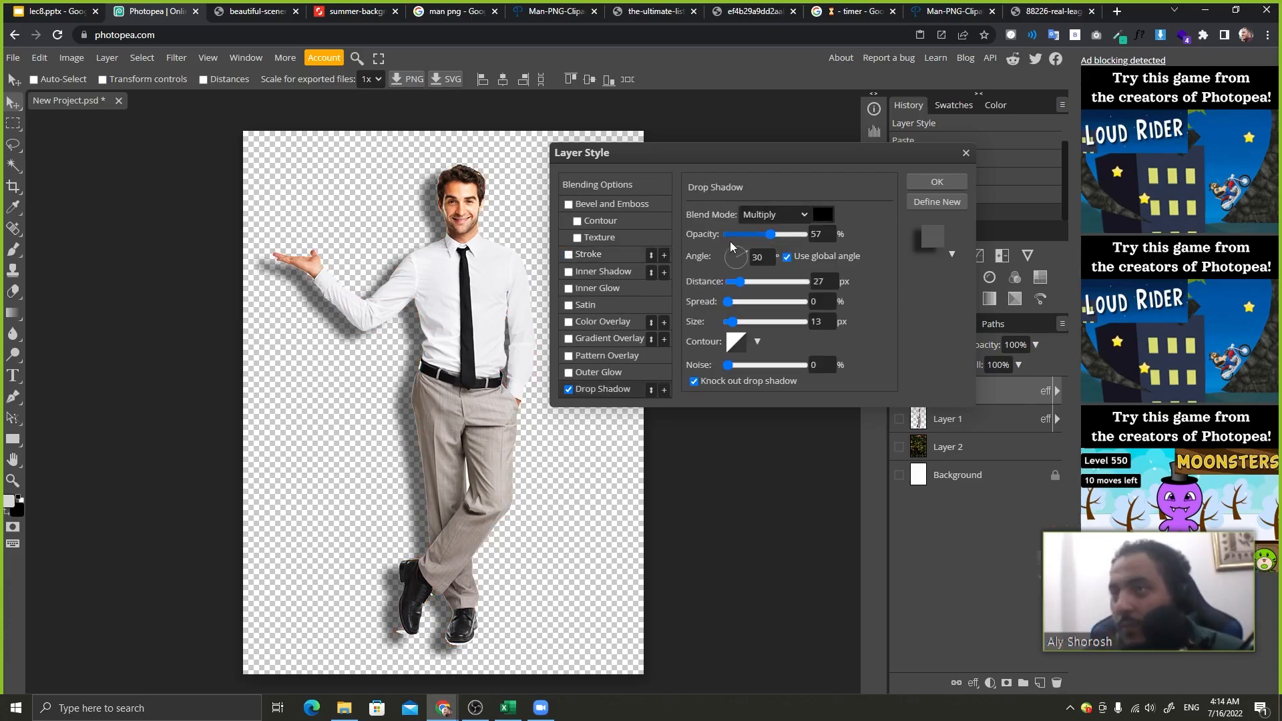
- Try a dark green colour for the drop shadow and set it back to black (000000)
click(774, 215)
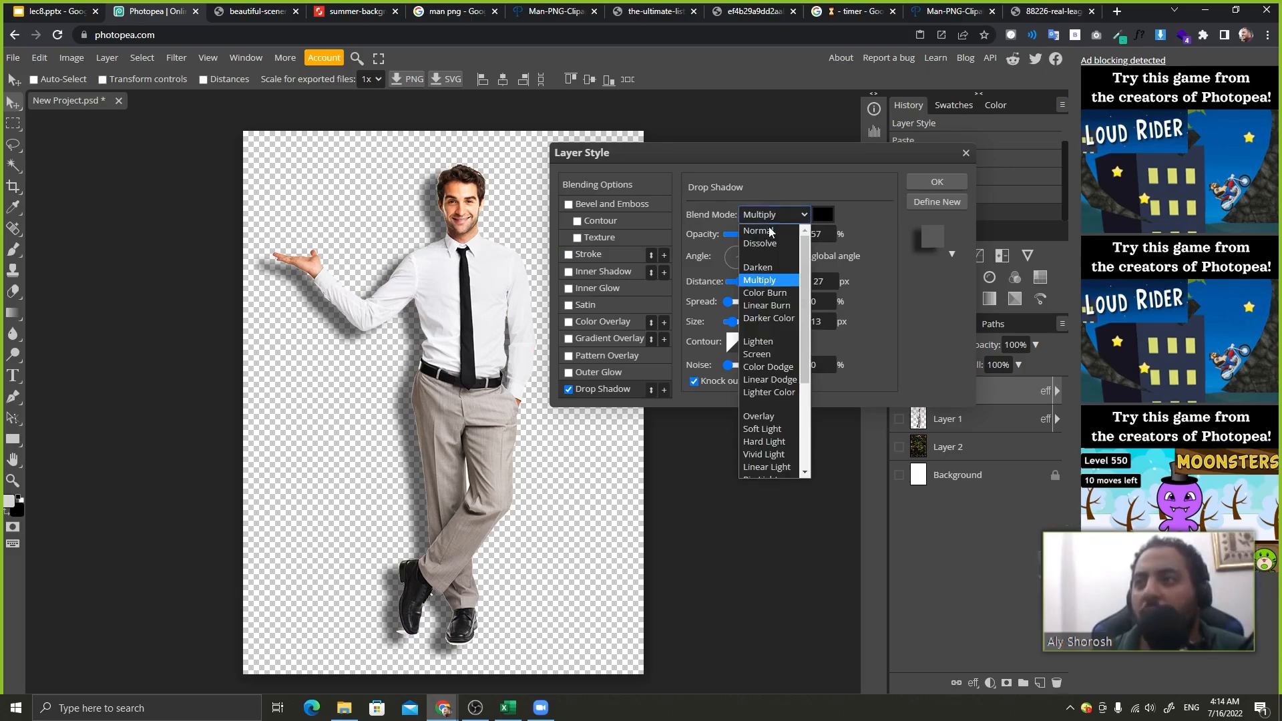
click(799, 176)
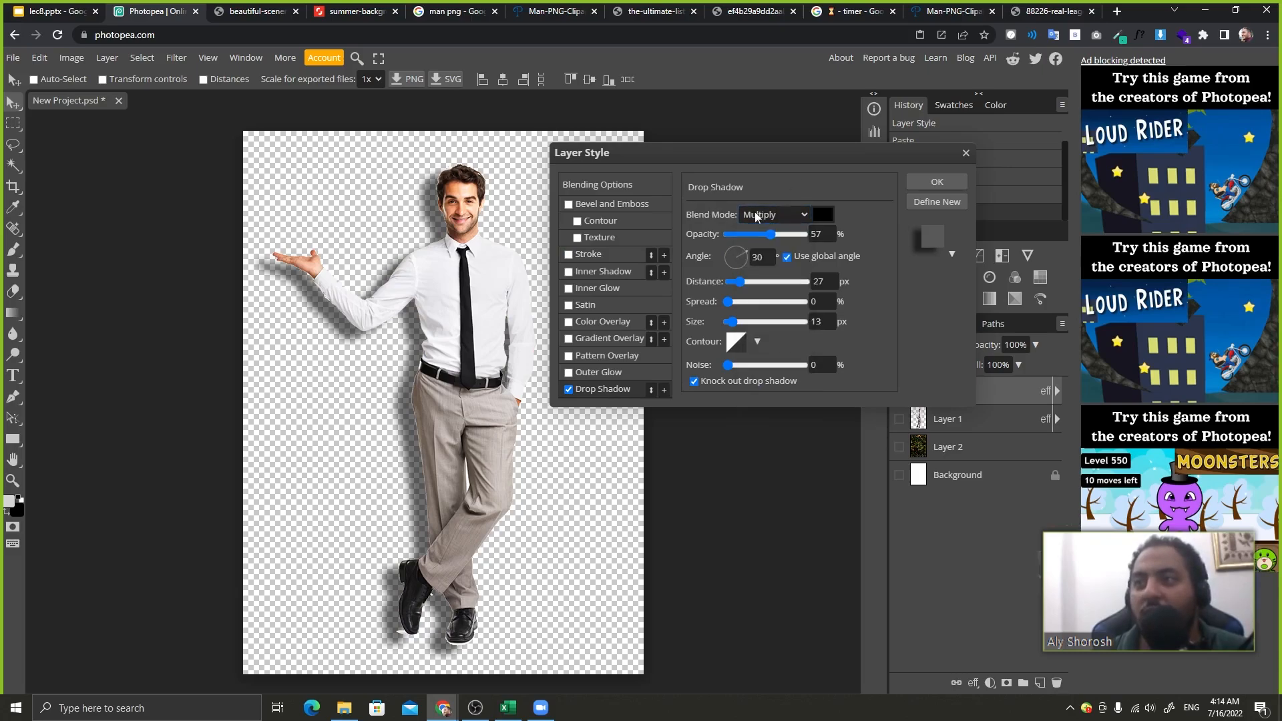
click(821, 216)
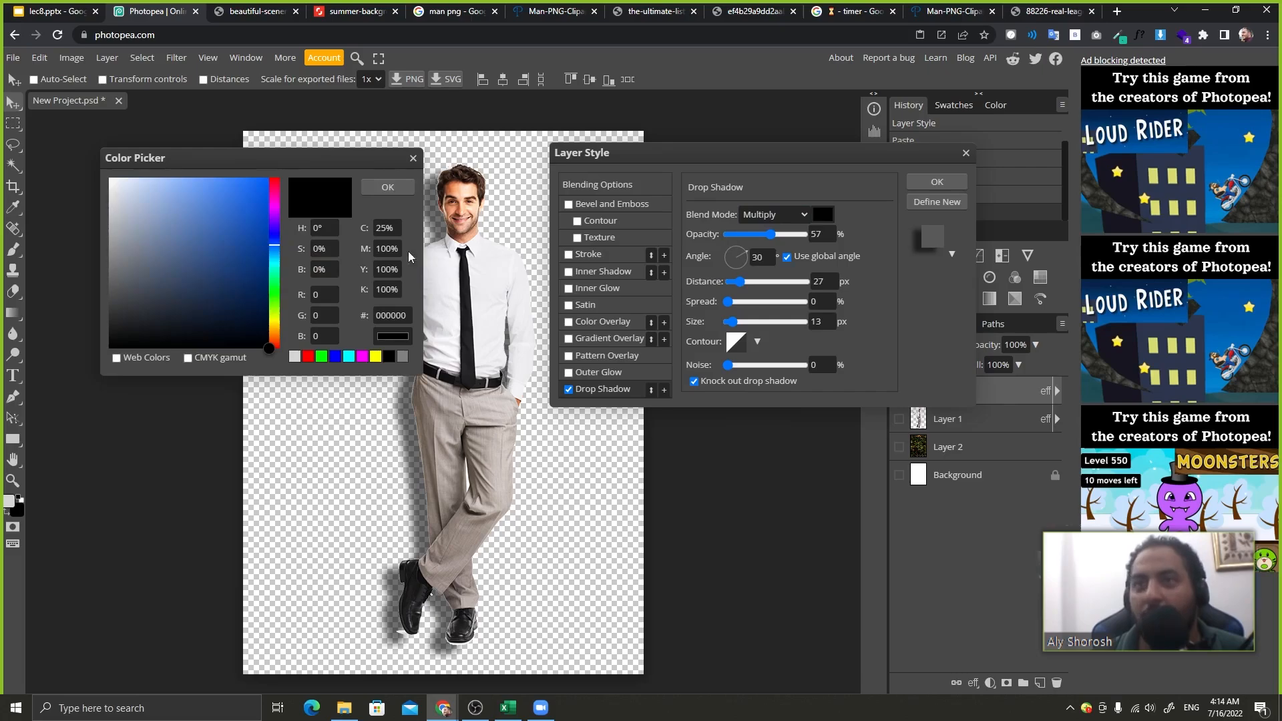
click(268, 288)
click(273, 288)
click(387, 188)
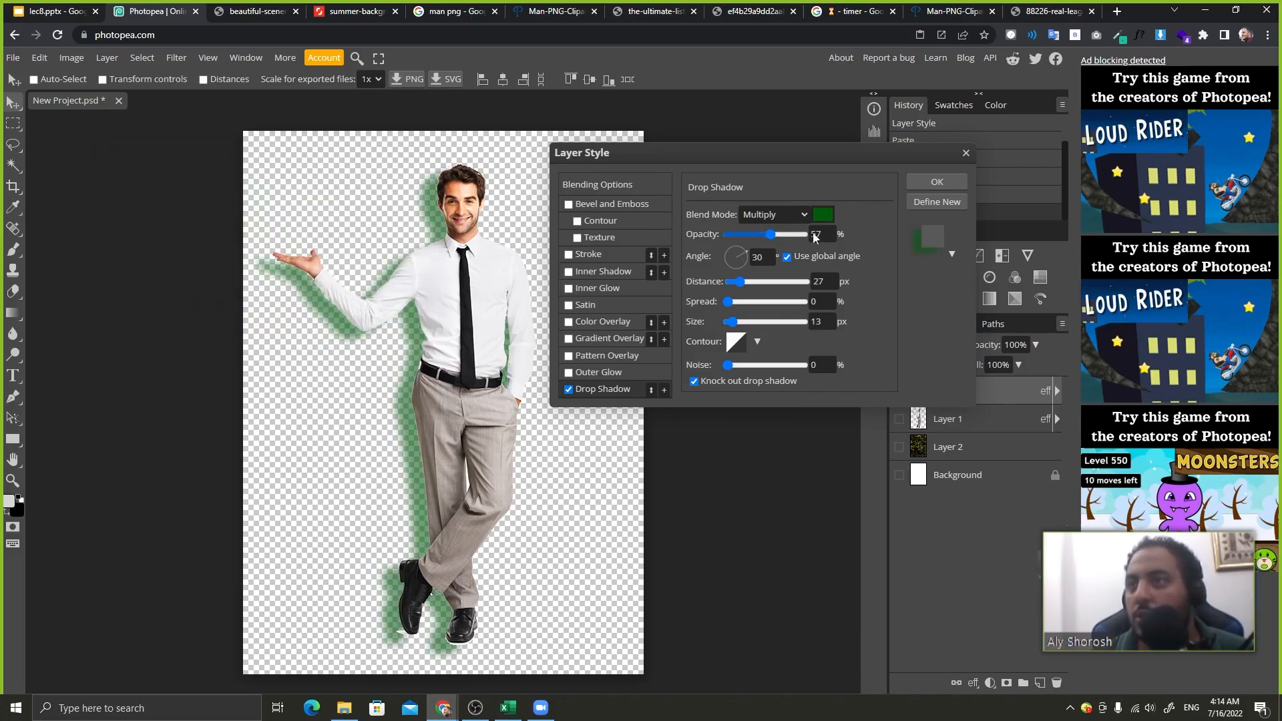
click(822, 216)
drag(217, 287, 269, 350)
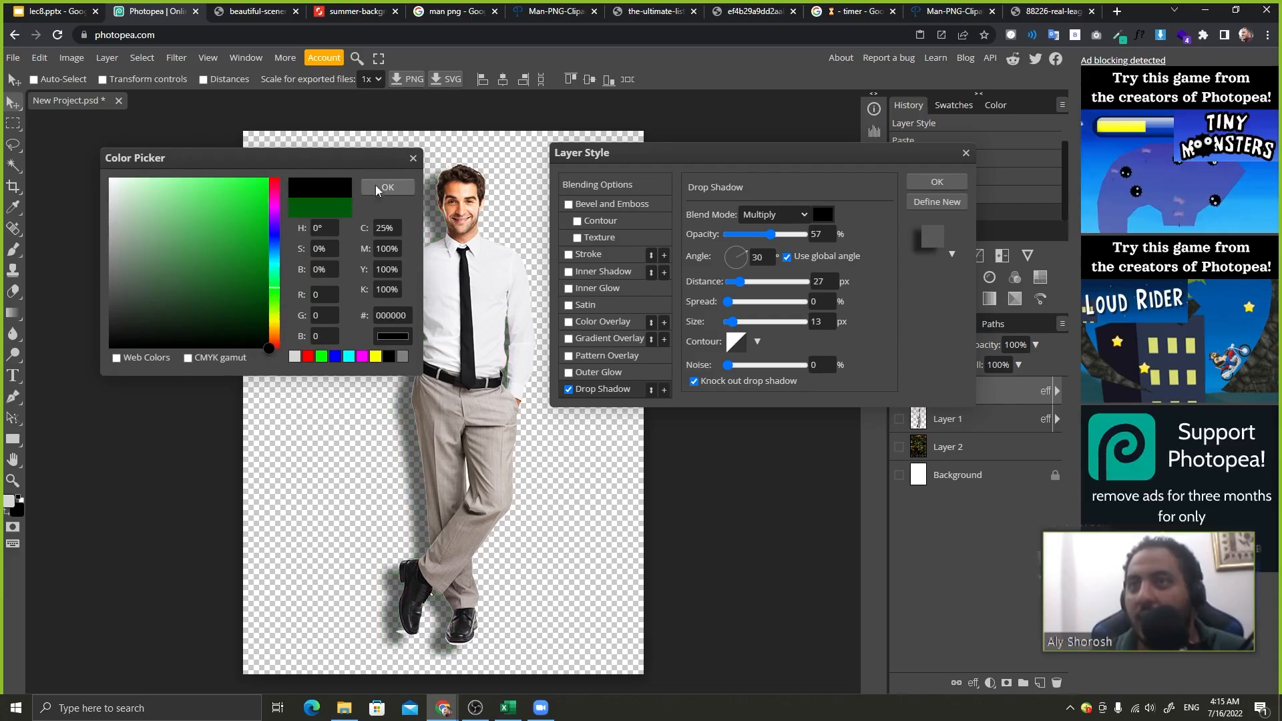
click(379, 189)
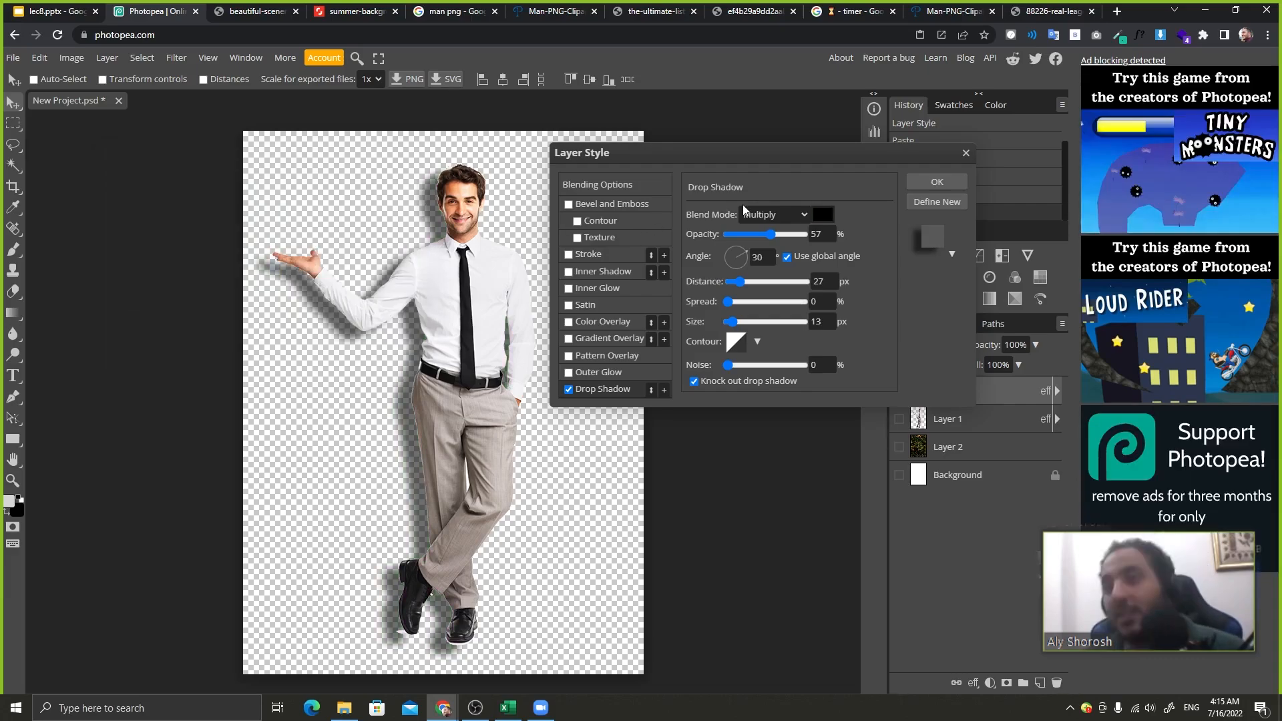
- Try the Normal blend mode on the drop shadow and set it back to Multiply
click(777, 214)
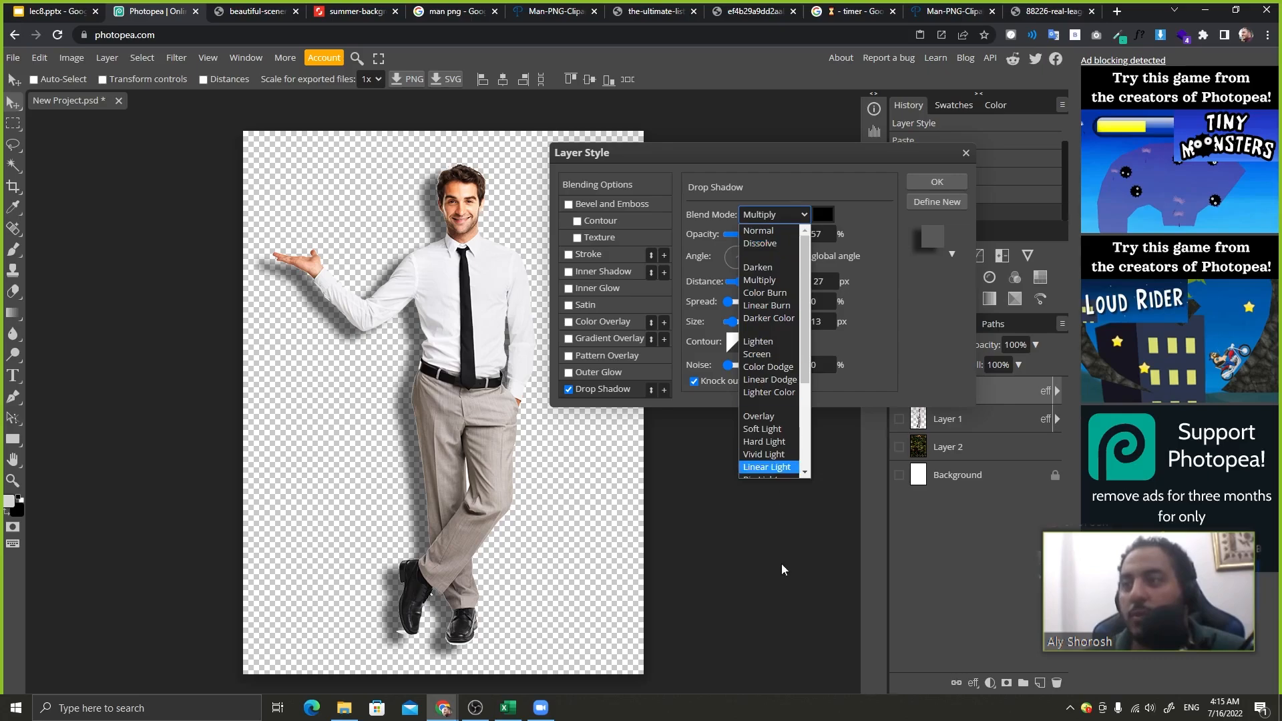
scroll(775, 320, down, 3)
scroll(774, 317, up, 3)
click(875, 264)
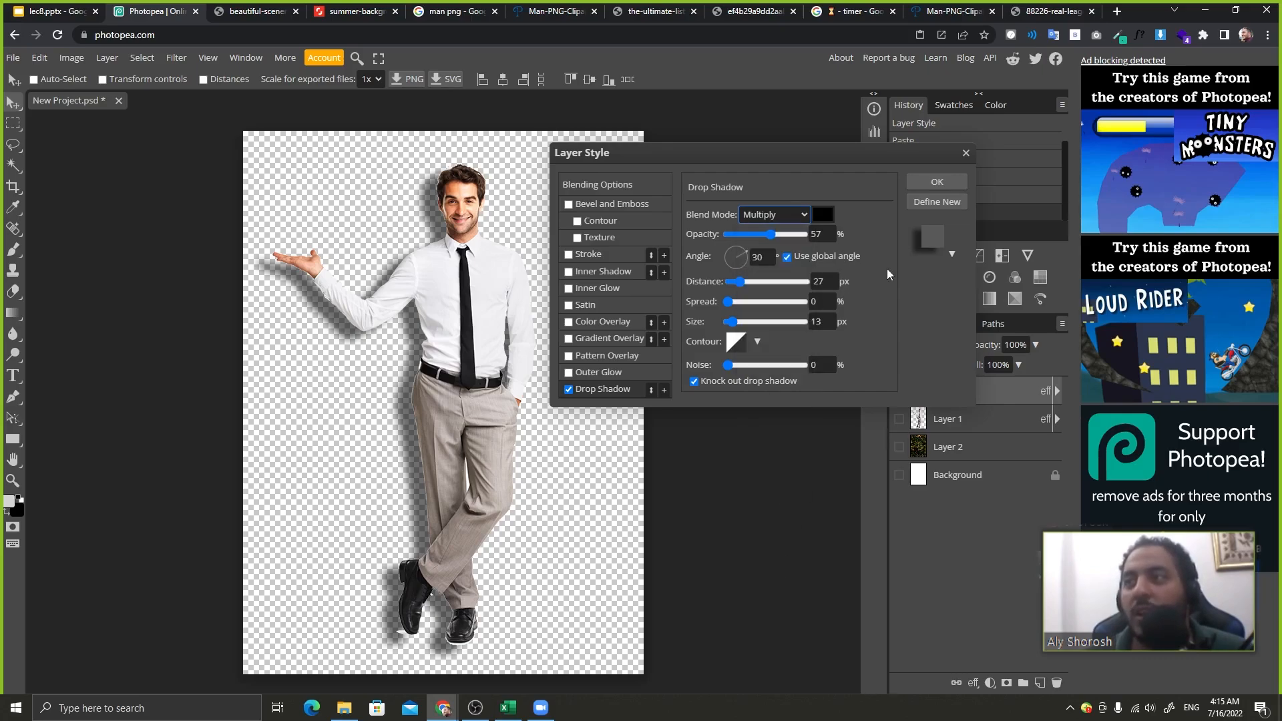
click(764, 213)
click(758, 231)
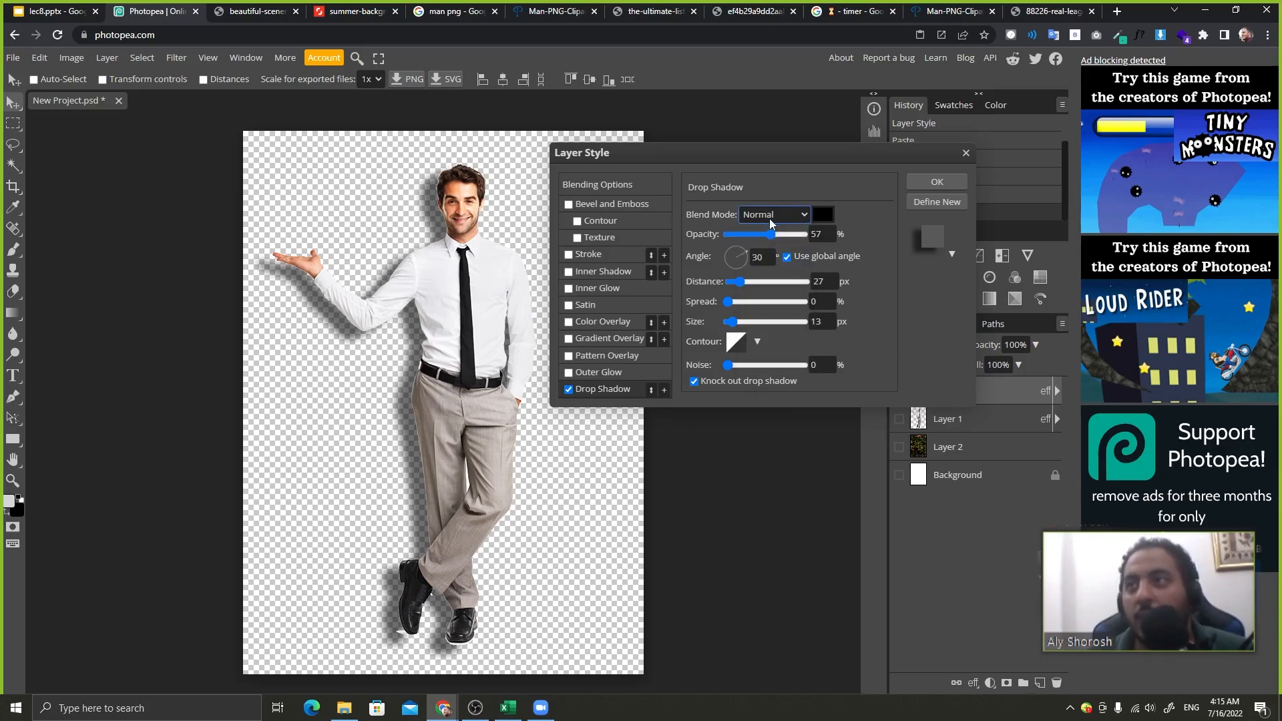
click(768, 214)
click(754, 214)
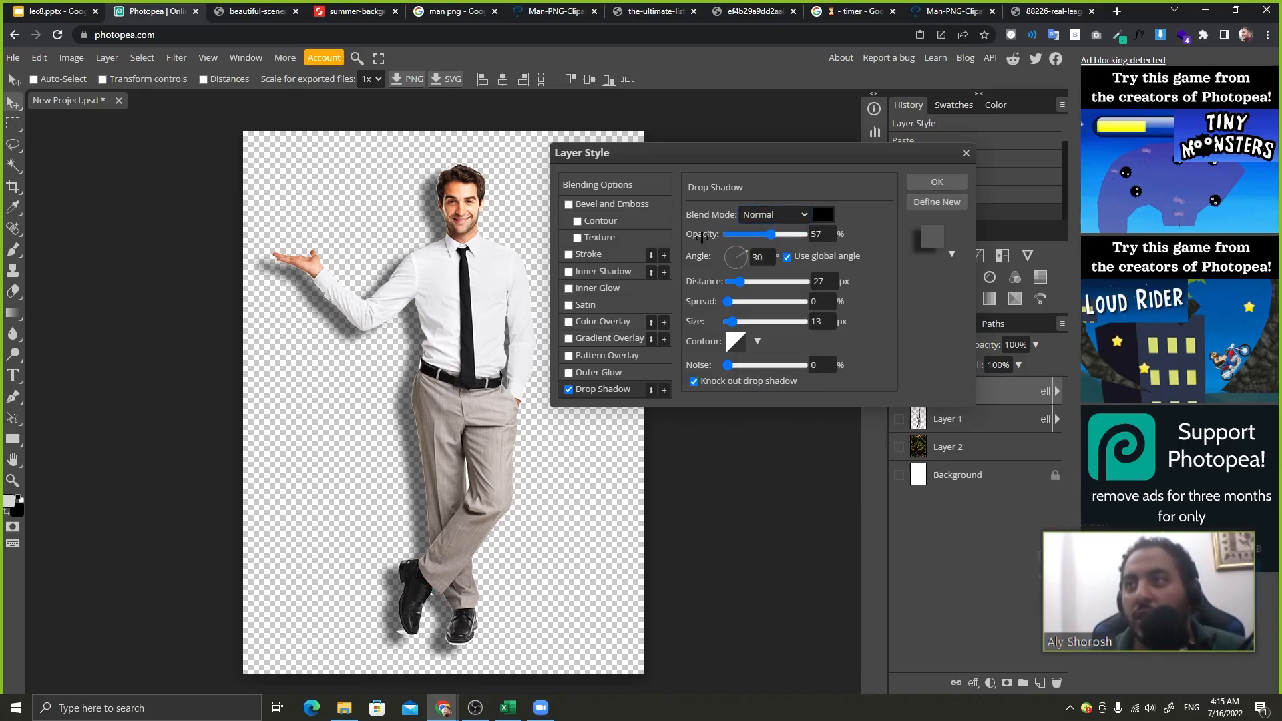
click(742, 213)
click(761, 281)
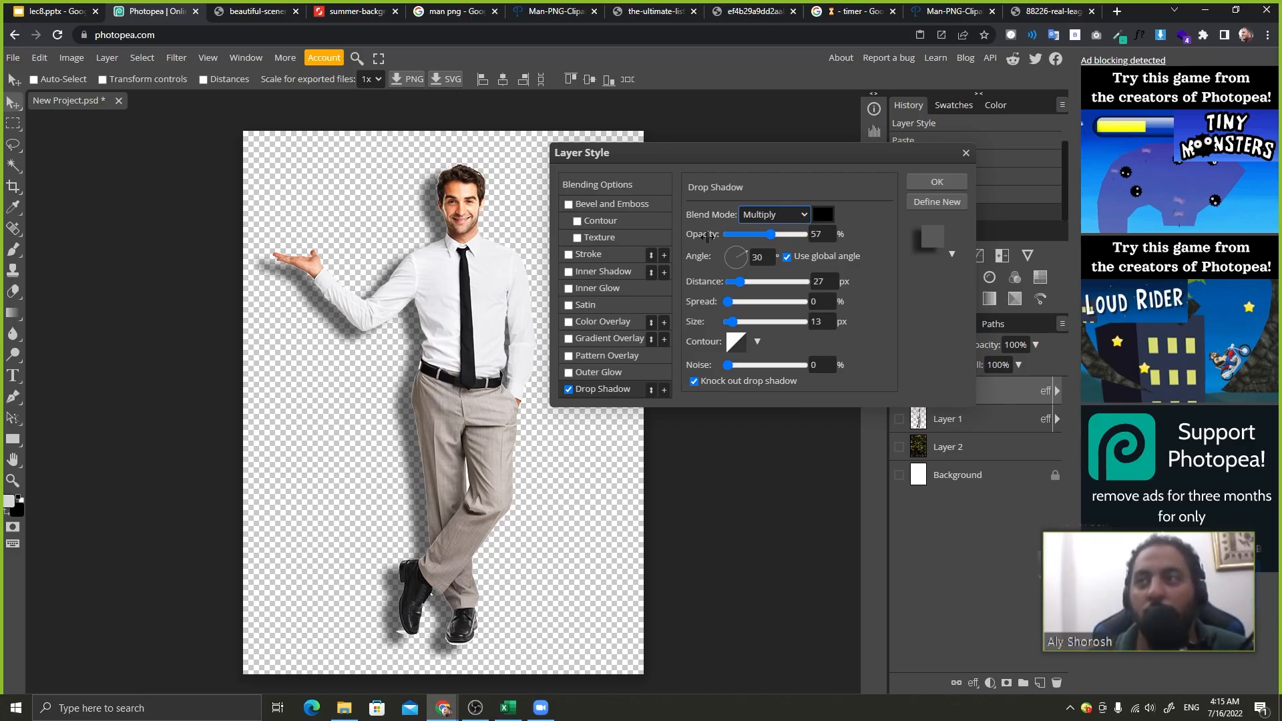
- Try the drop shadow at 100% opacity and set it back to 57%
drag(707, 237, 1202, 11)
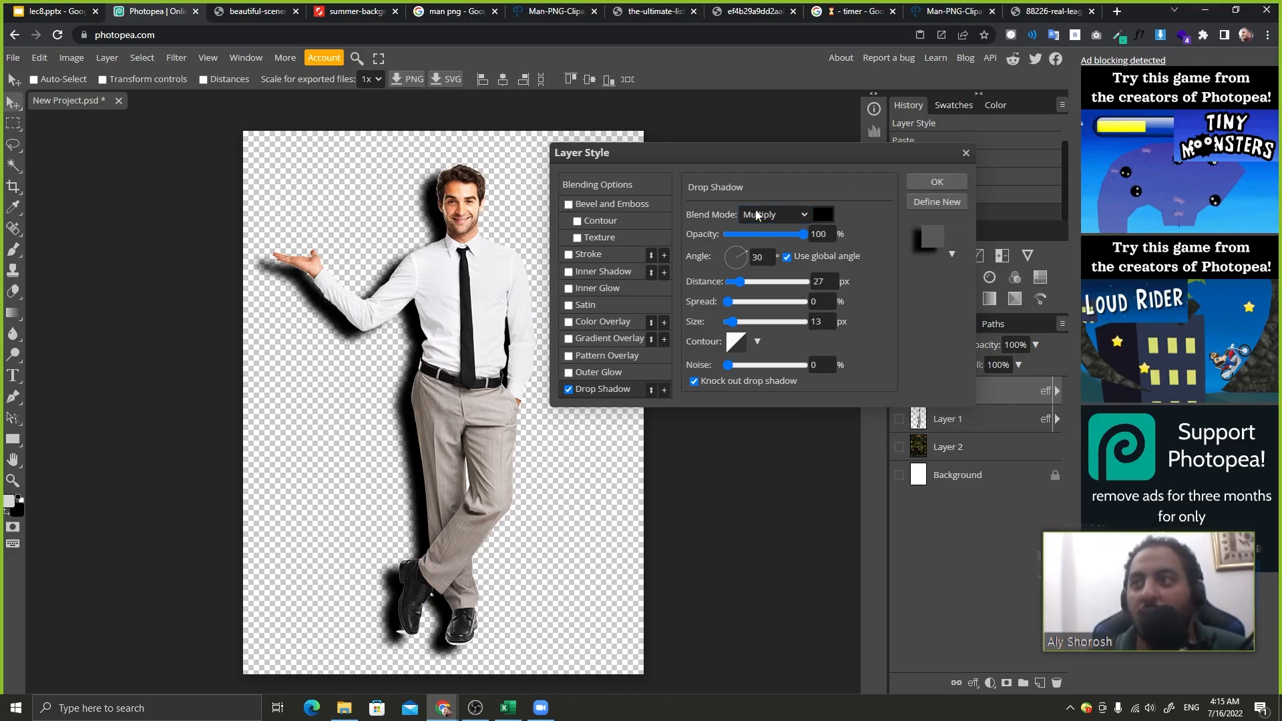
double_click(819, 234)
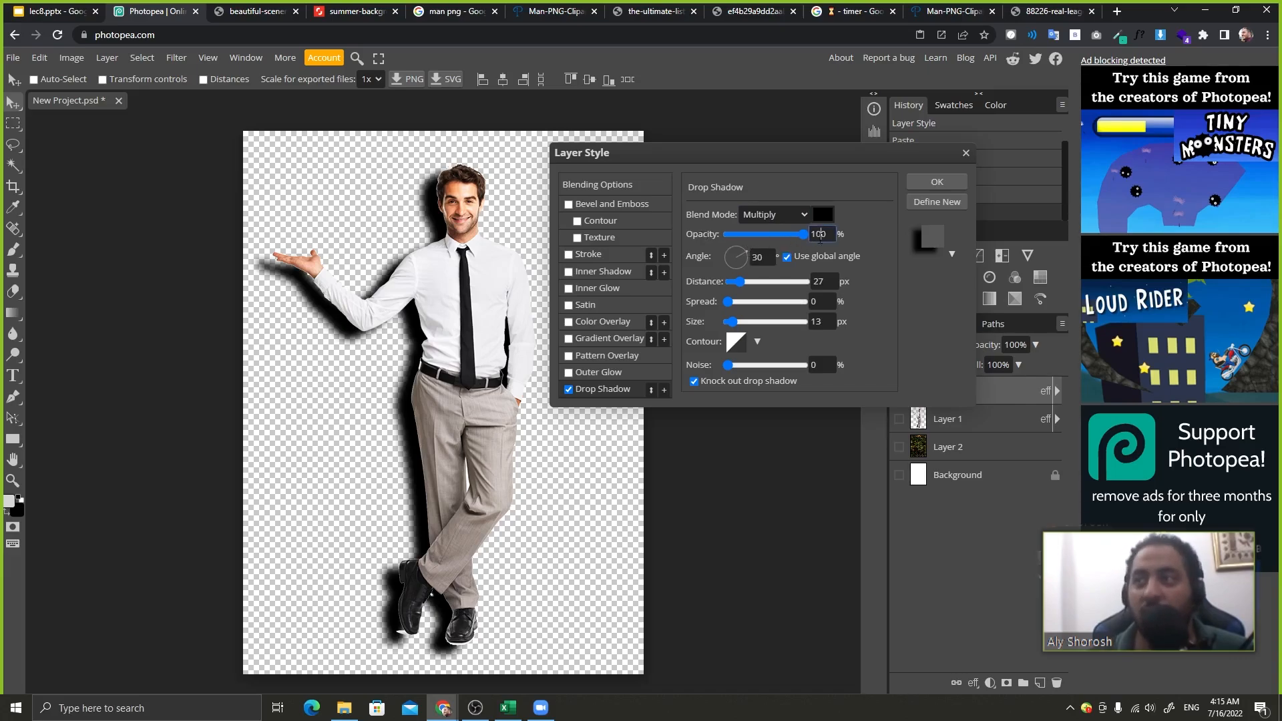
text(57)
key(Return)
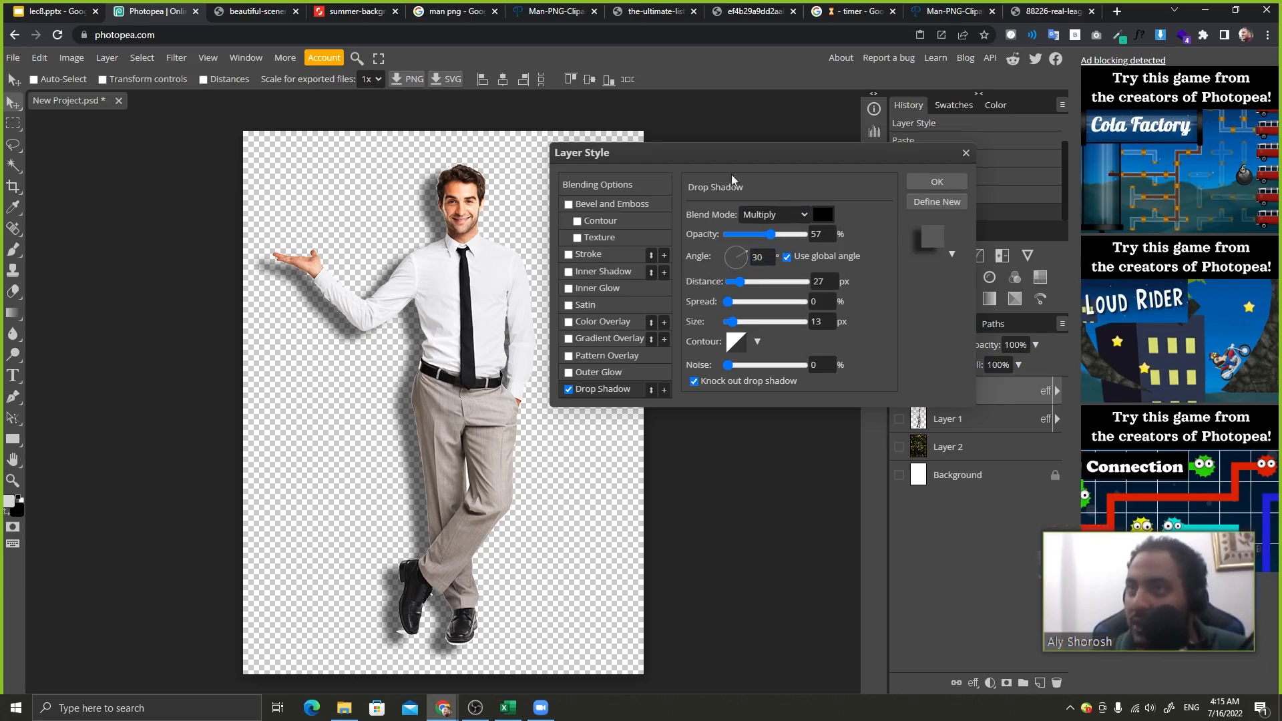
- Capture a screen area, annotate it with green arrows along the light direction and a box around Use global angle, and discard the capture
key(Print)
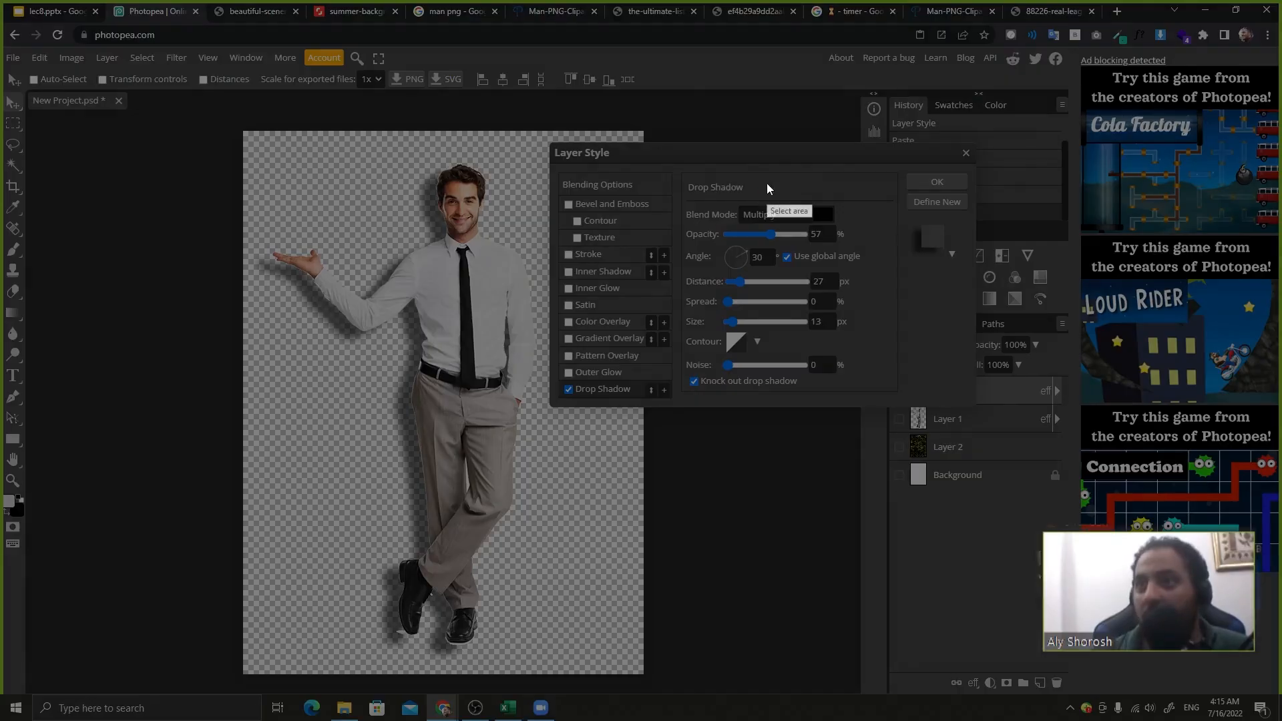
drag(78, 62, 1137, 618)
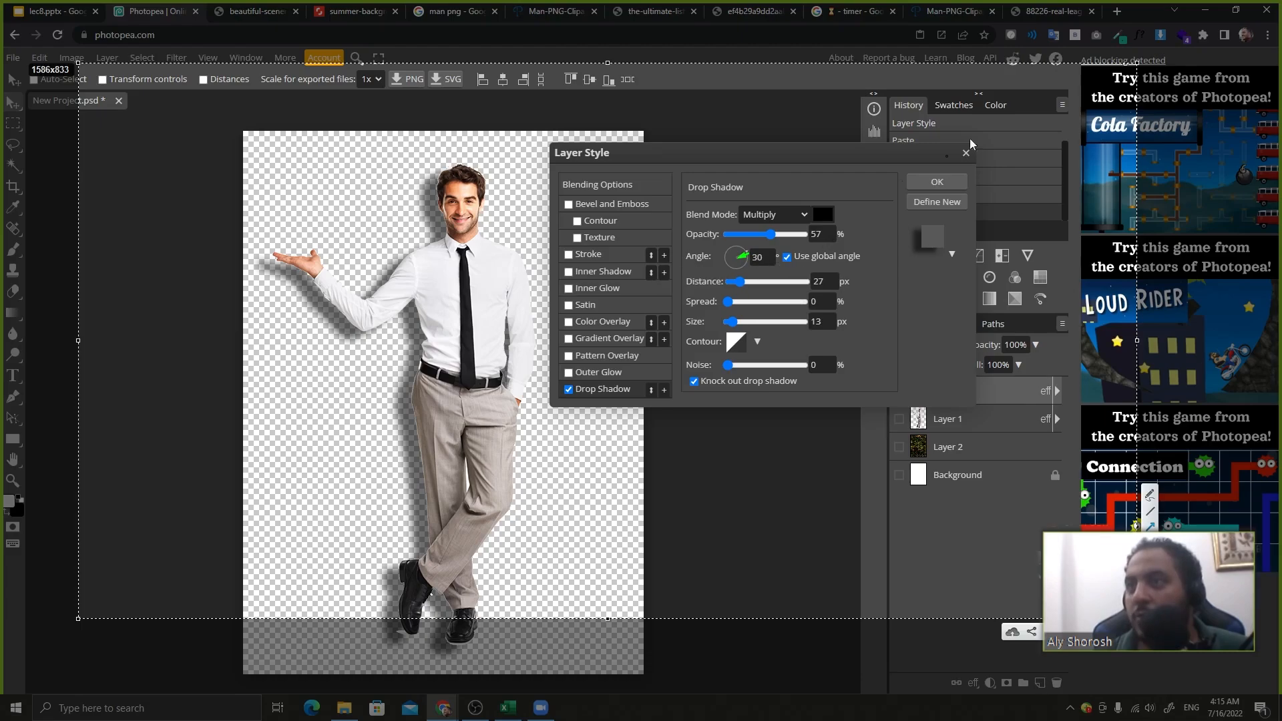
drag(963, 61, 468, 292)
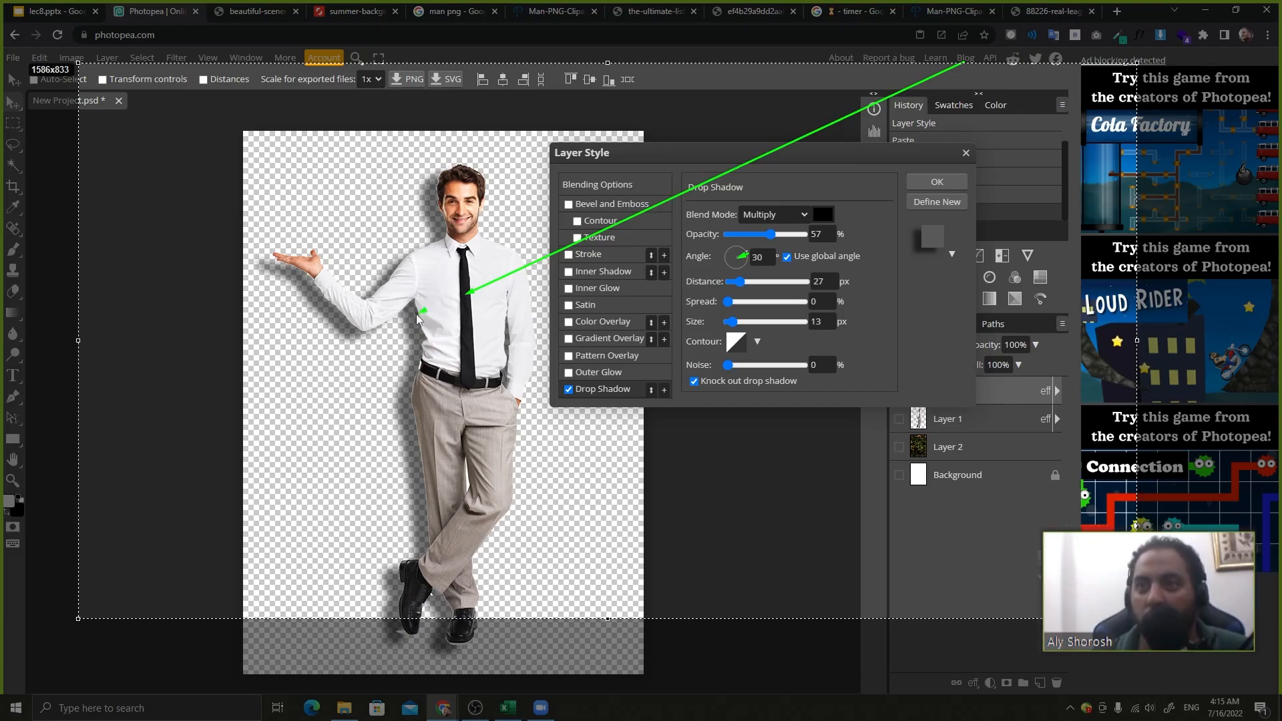
click(415, 314)
drag(450, 188, 423, 198)
drag(424, 450, 407, 454)
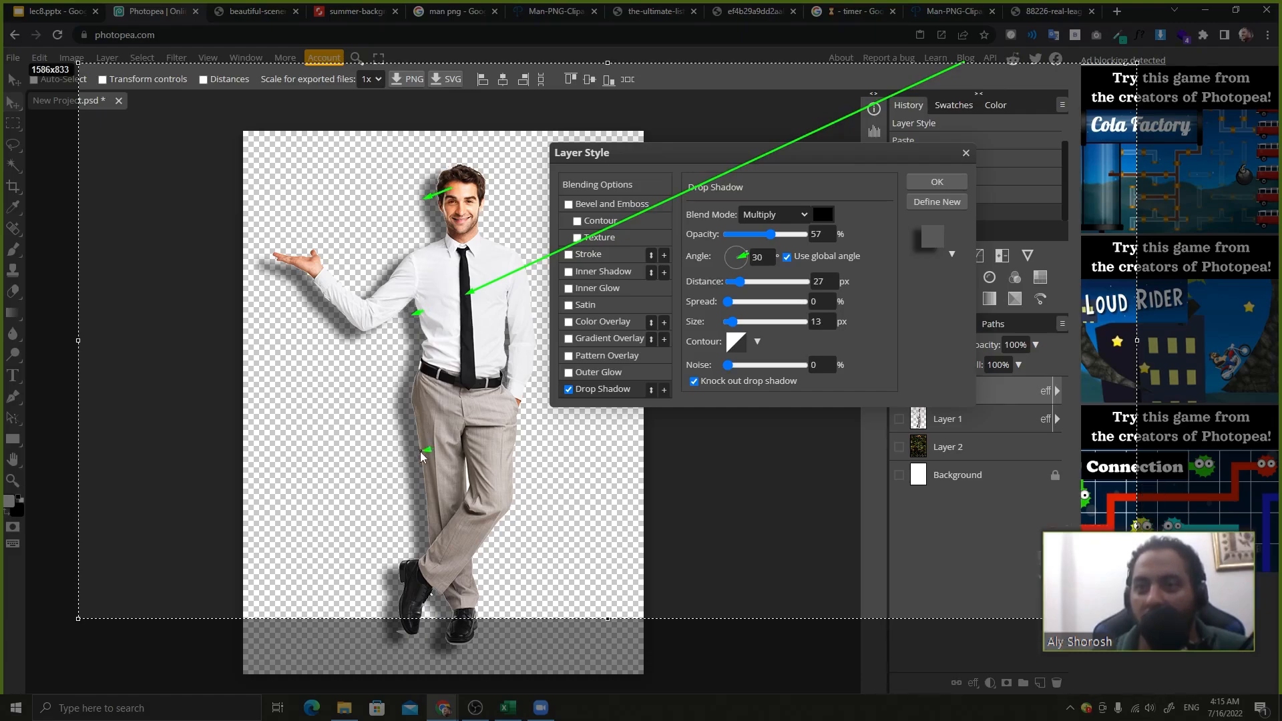
drag(438, 603, 431, 604)
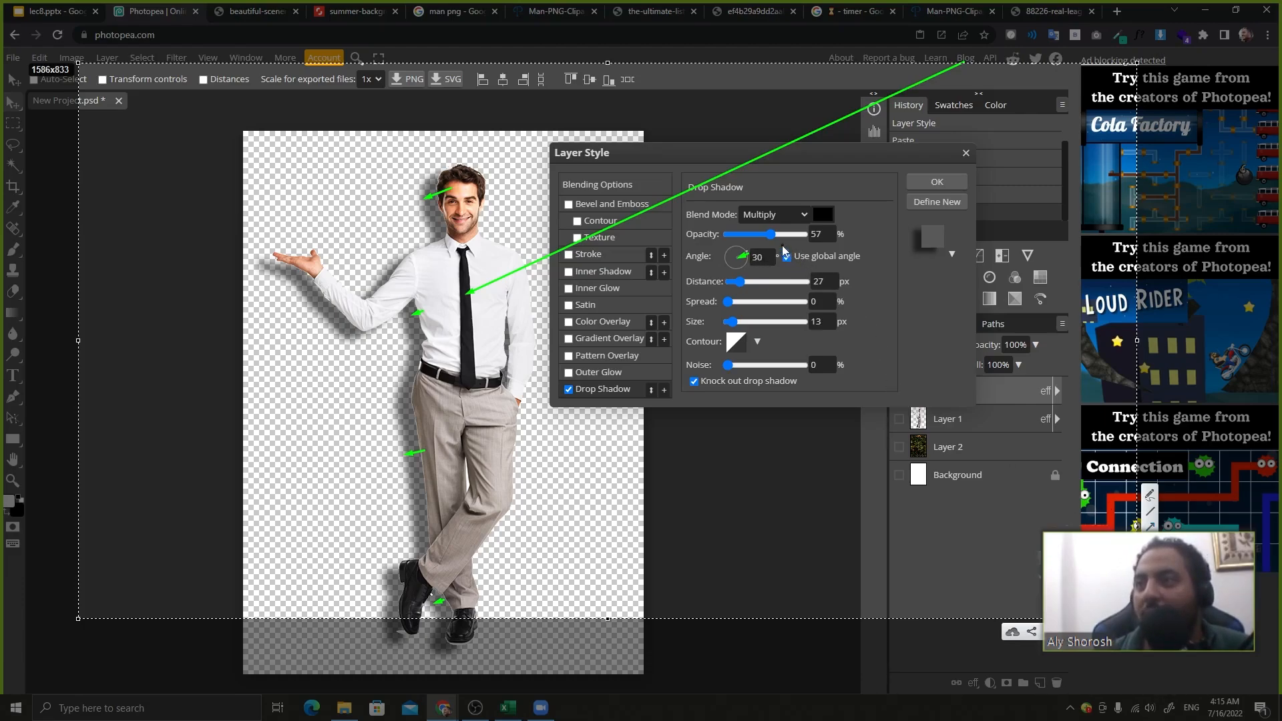
mouse_move(779, 245)
mouse_down()
mouse_move(841, 273)
mouse_move(872, 271)
mouse_up()
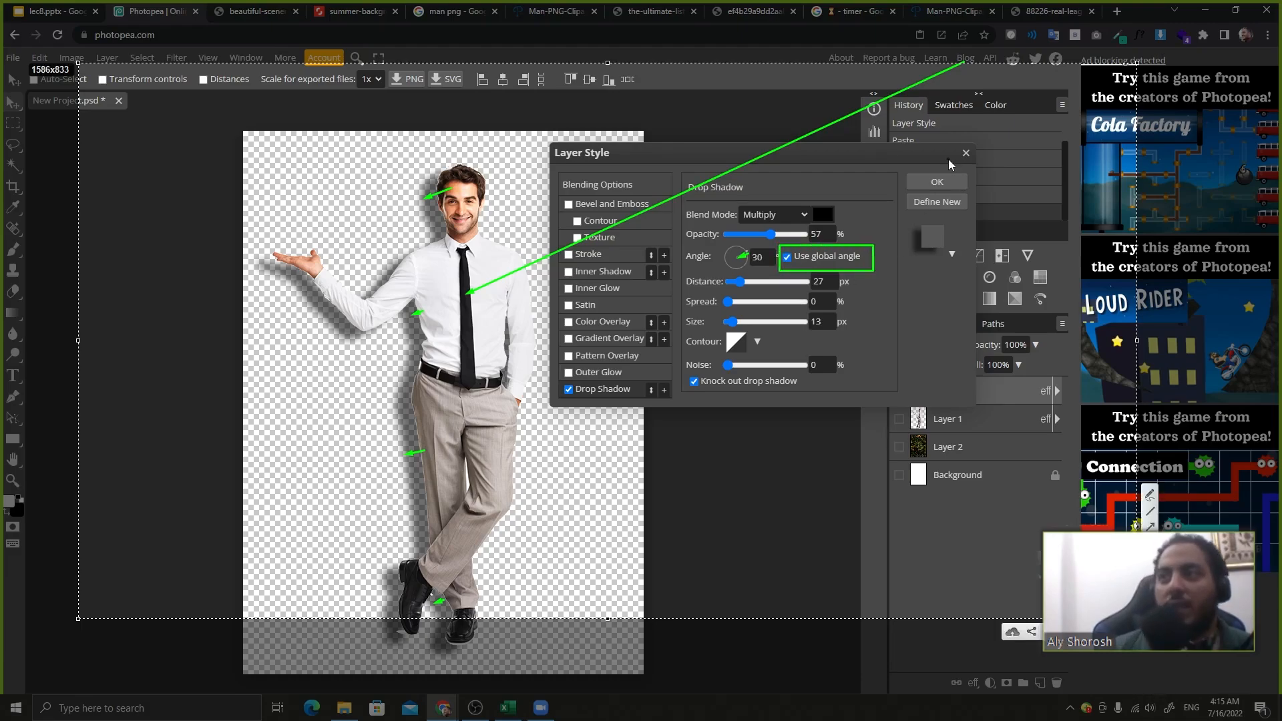
key(Escape)
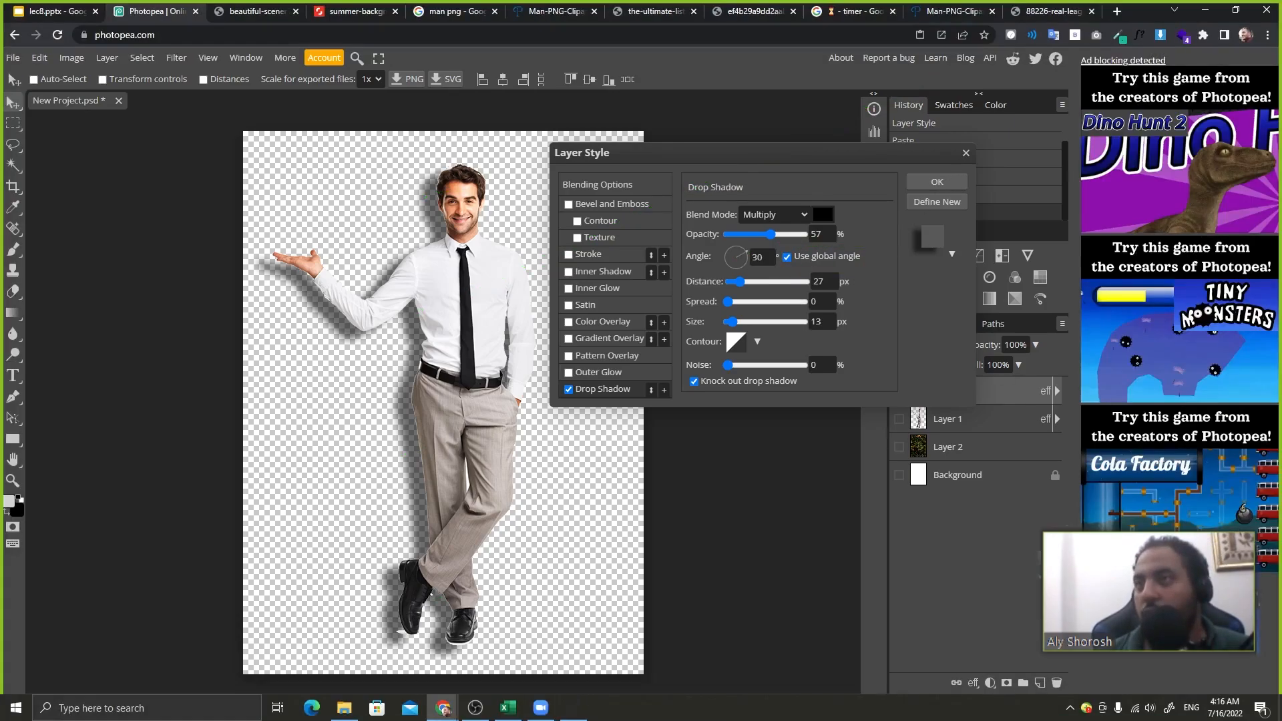
- Set the drop shadow's angle to 54° and its distance to 40 px
click(737, 252)
mouse_move(737, 256)
mouse_down()
mouse_move(740, 271)
mouse_move(727, 243)
mouse_move(746, 240)
mouse_up()
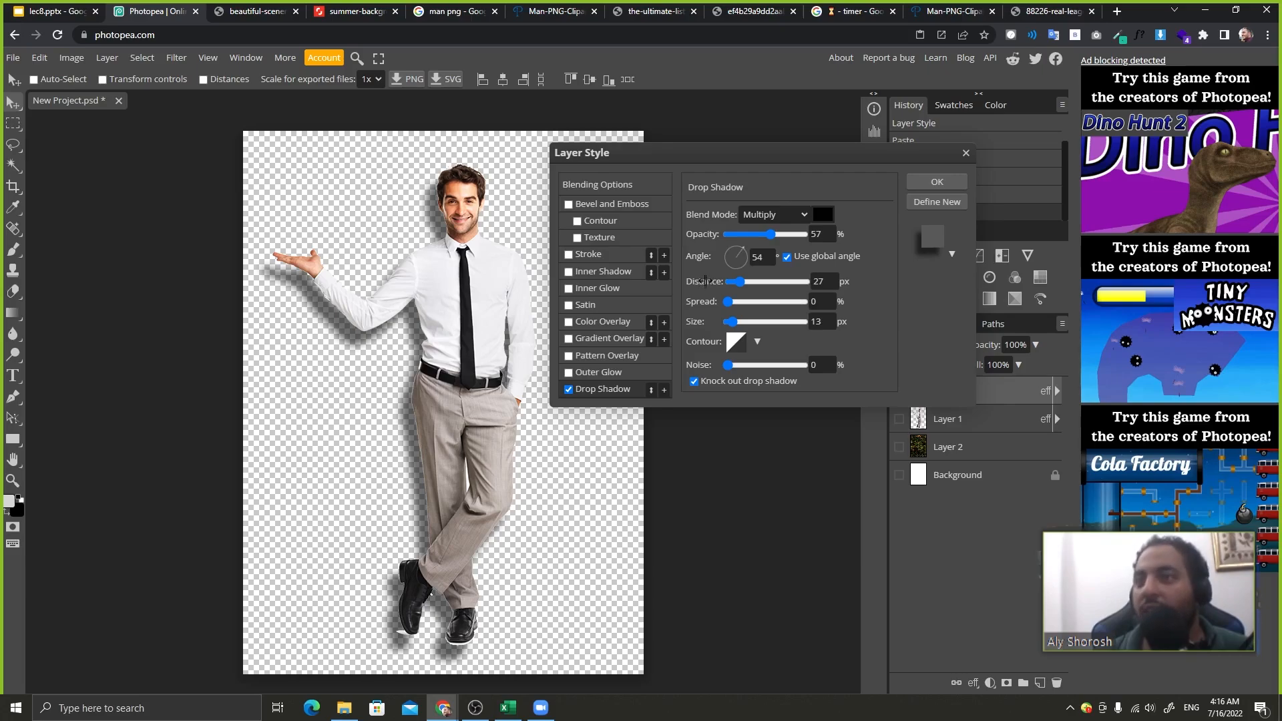
drag(705, 280, 781, 301)
- Try a 100% spread on the drop shadow, reset it to 0%, and set the shadow's size to 15 px
drag(895, 307, 1029, 269)
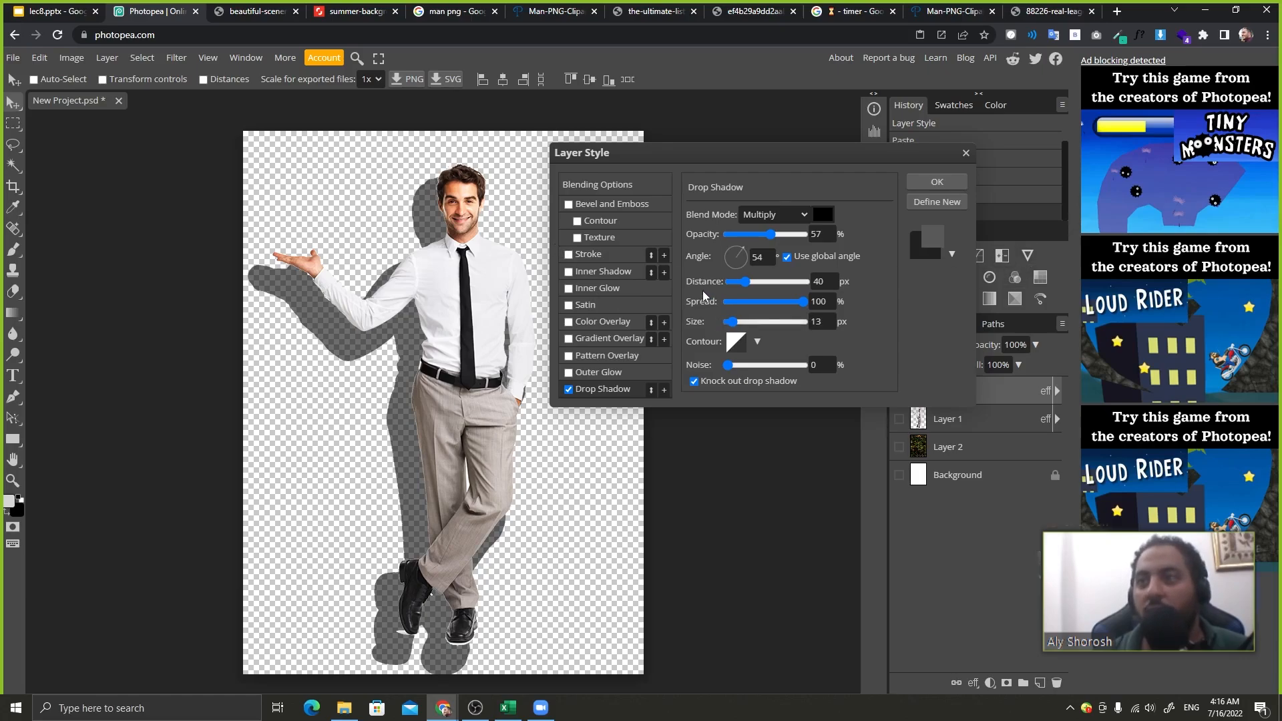
drag(708, 301, 562, 306)
drag(698, 325, 651, 320)
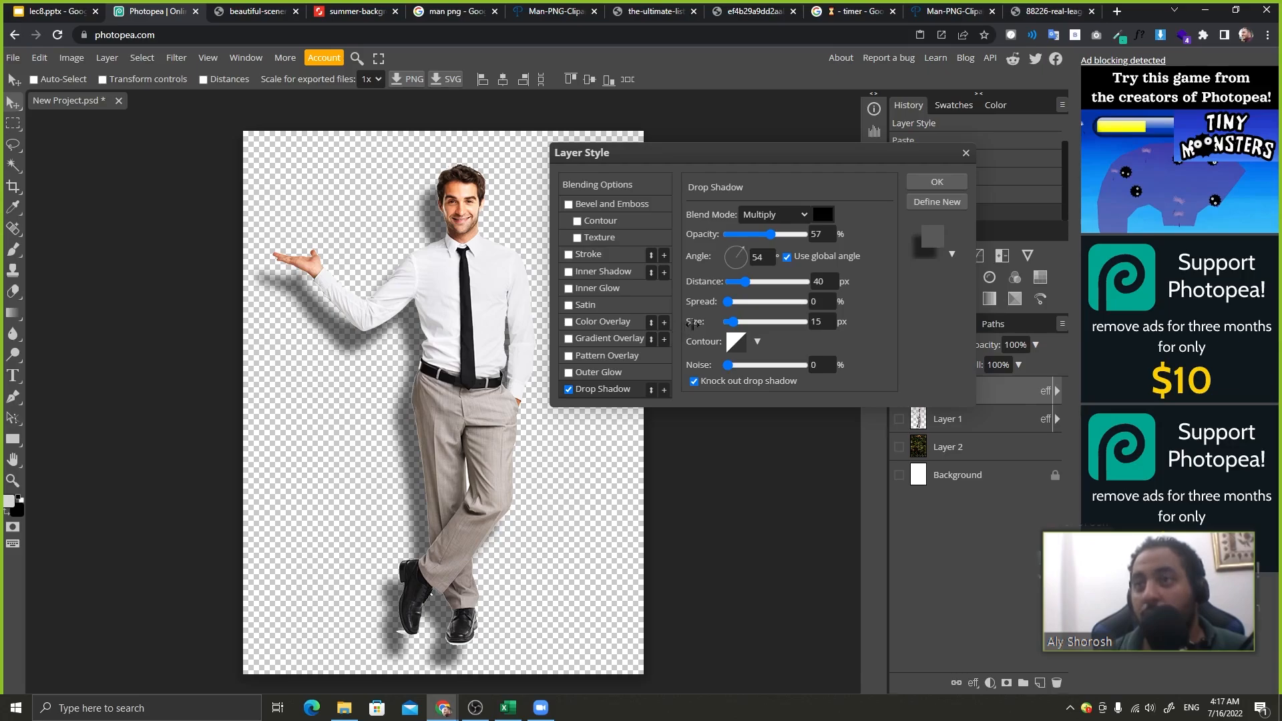
mouse_move(692, 364)
mouse_down()
mouse_move(813, 355)
mouse_move(667, 366)
mouse_up()
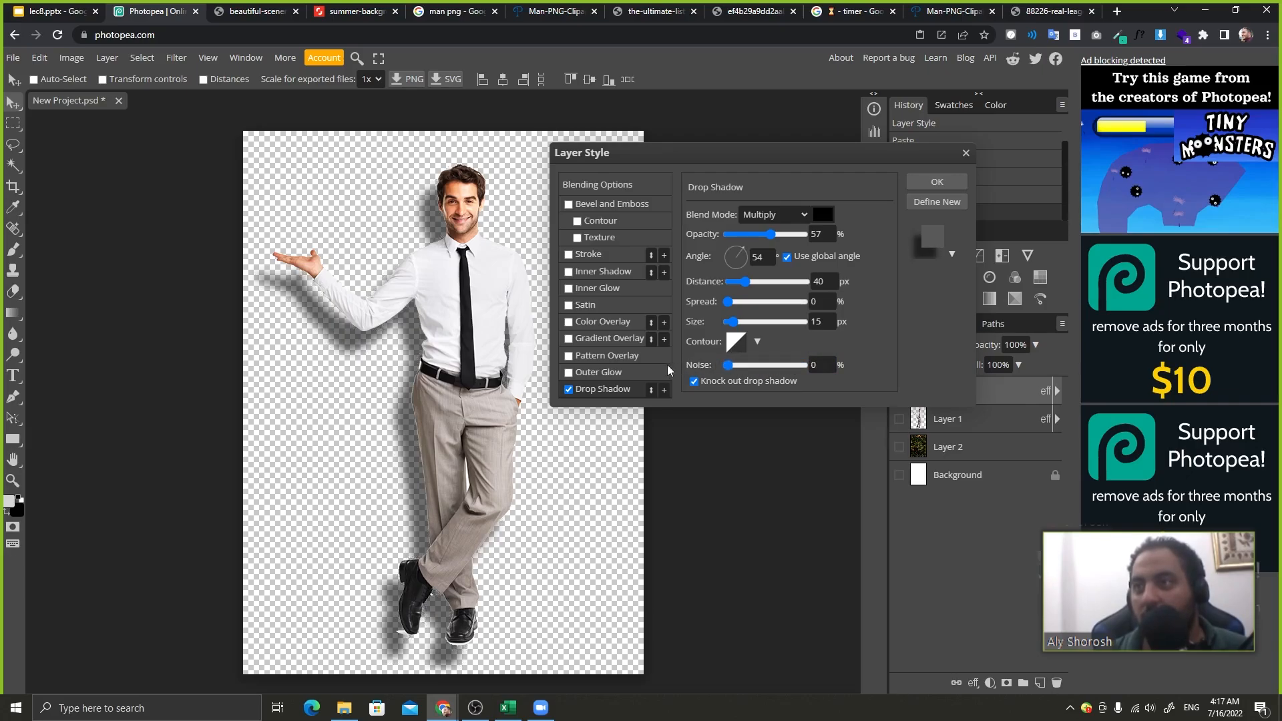
- Try bending the drop shadow's contour curve at input 90, output 26, and discard the edit
click(735, 341)
drag(324, 343, 365, 418)
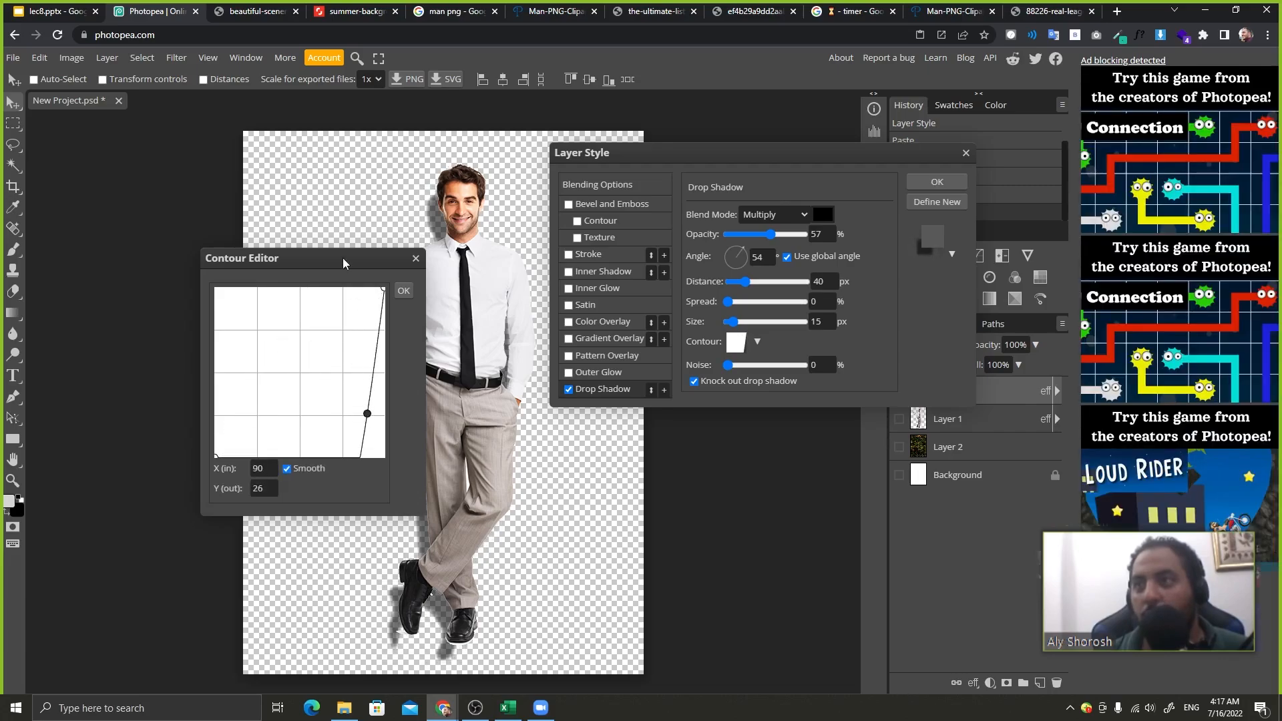
drag(342, 258, 706, 155)
click(772, 152)
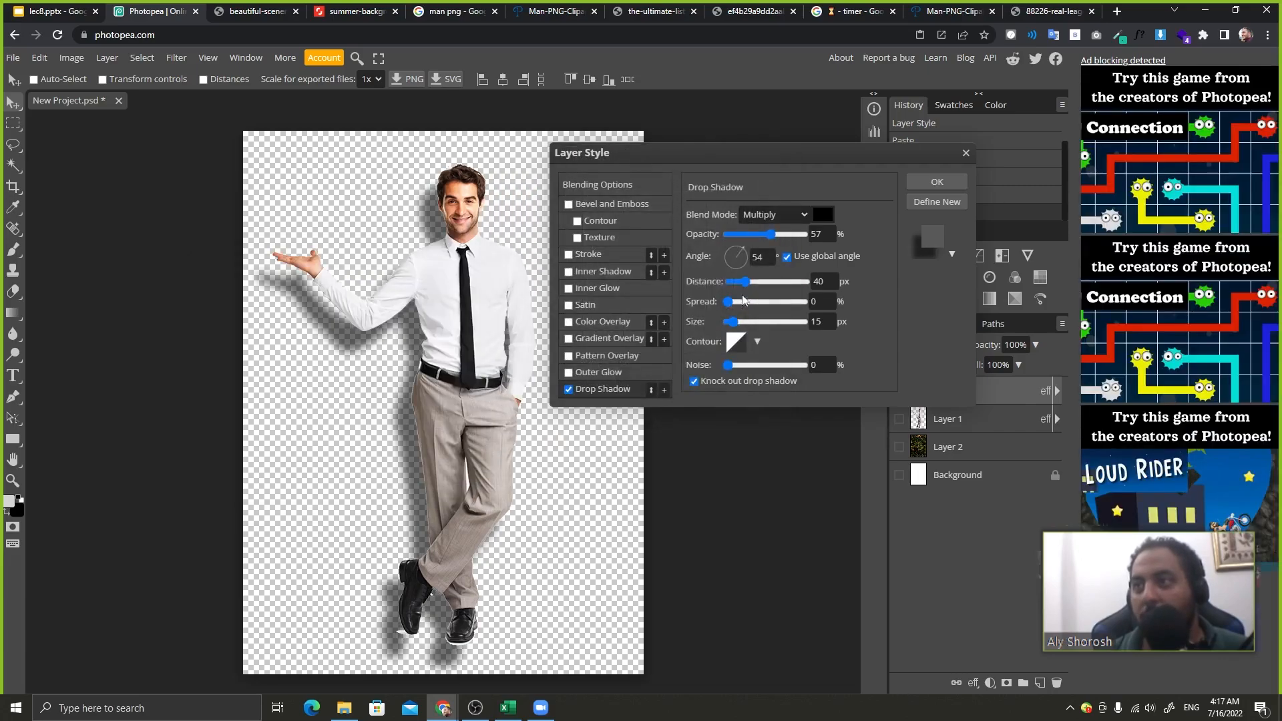
- Try a range of peaked, stepped and zigzag contour presets on the drop shadow
click(757, 341)
click(775, 395)
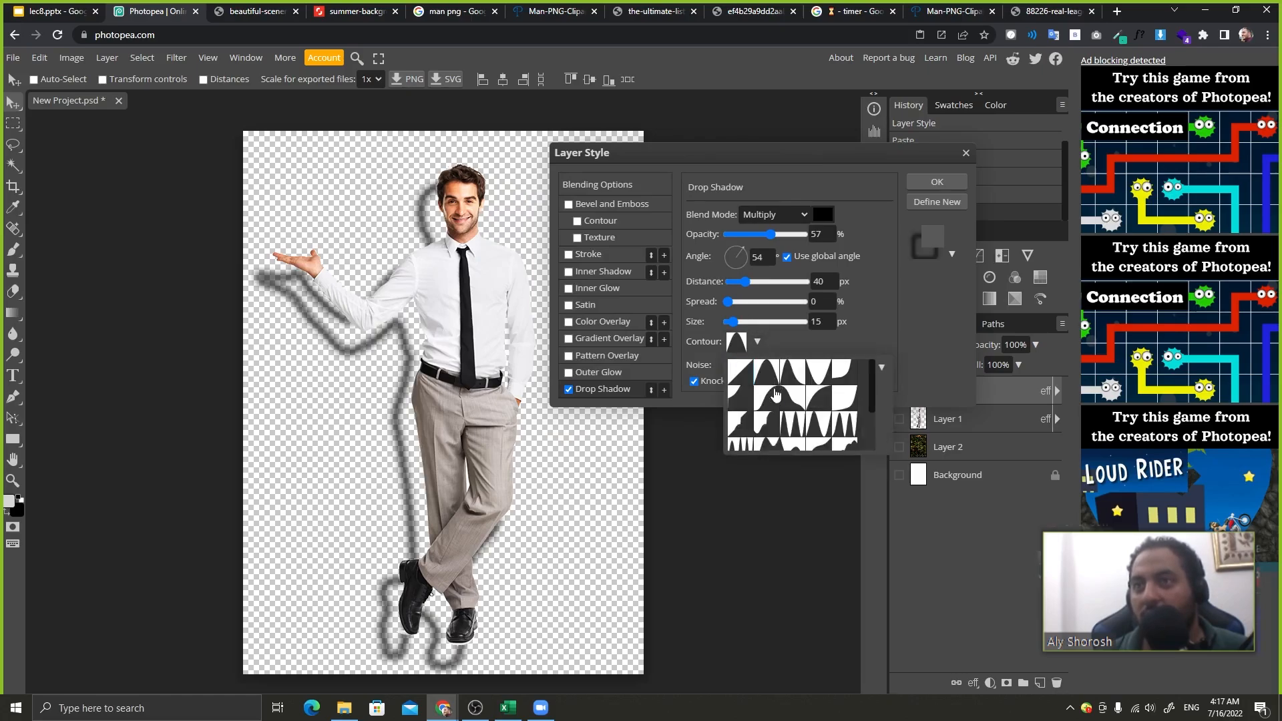
click(767, 426)
click(822, 430)
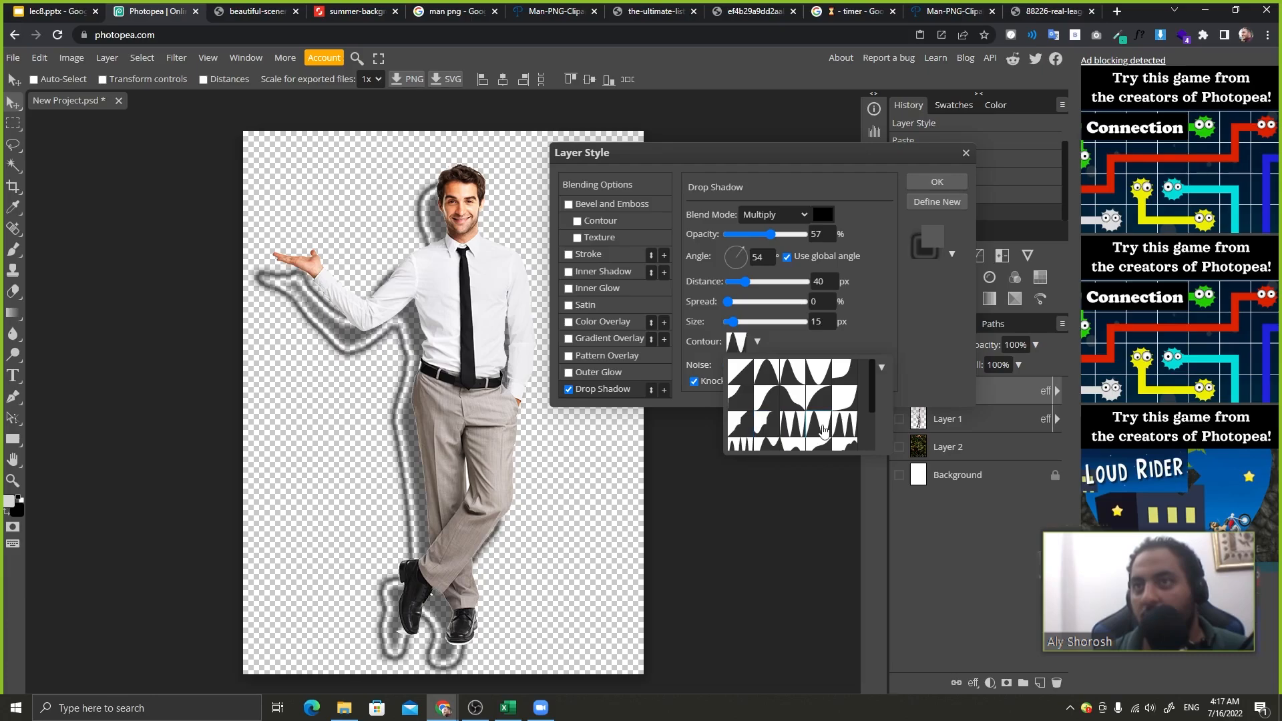
scroll(837, 429, down, 2)
click(839, 435)
click(839, 414)
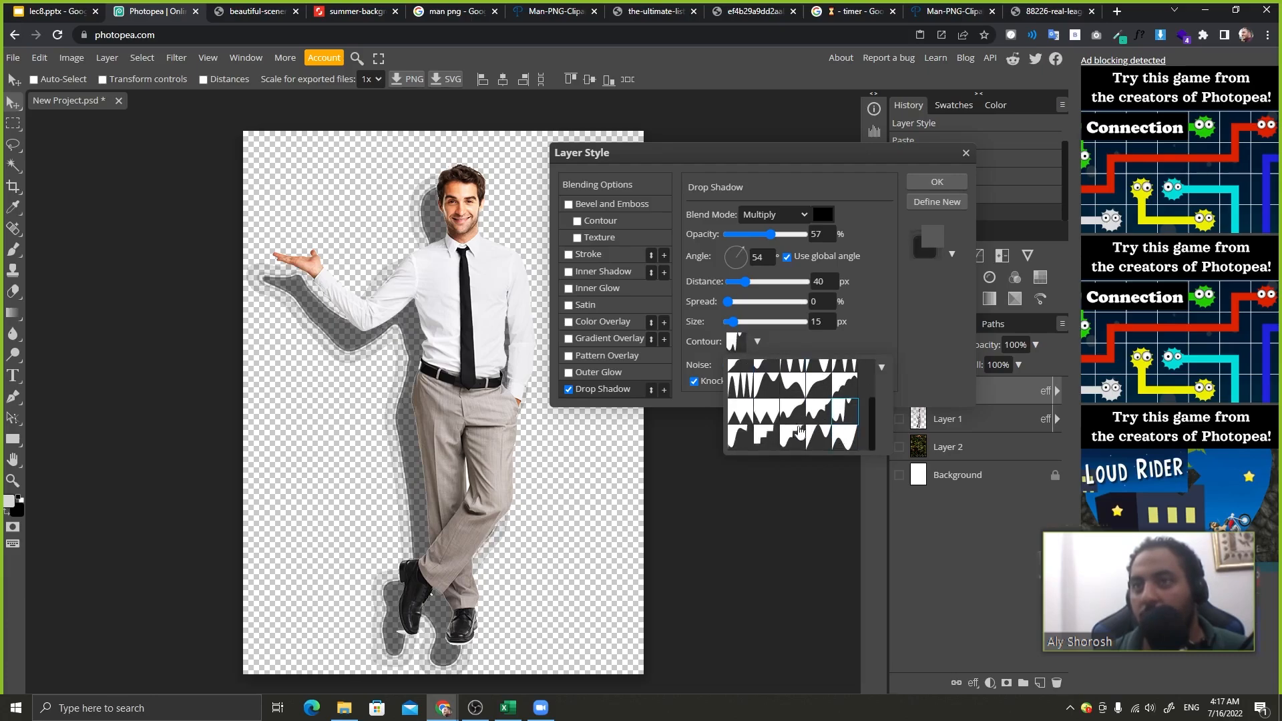
click(800, 431)
click(761, 437)
click(738, 439)
click(771, 415)
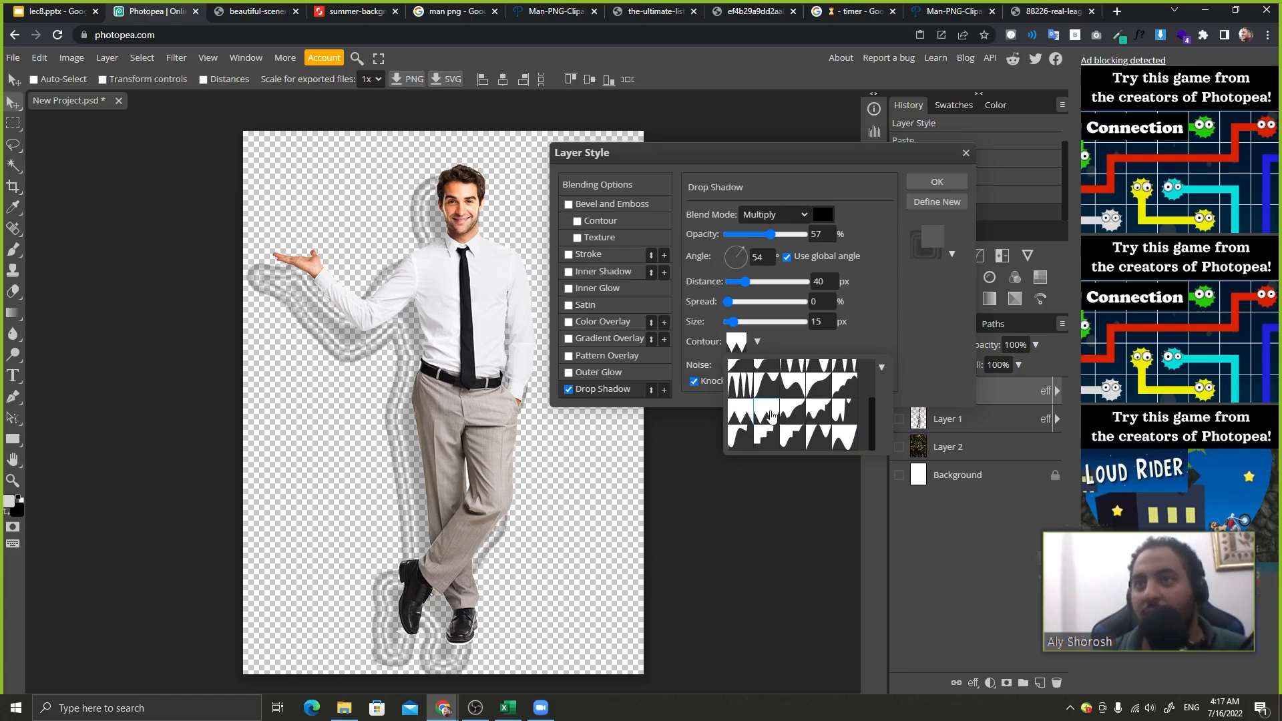
scroll(748, 414, up, 3)
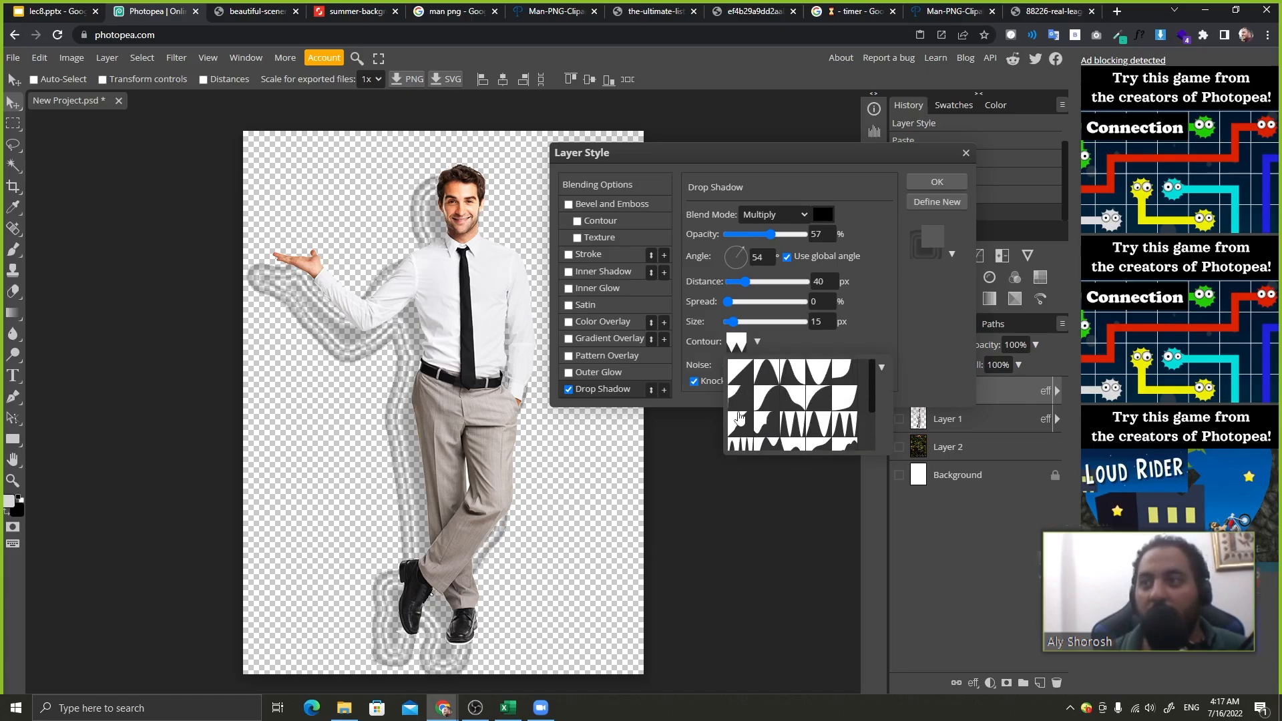
- Apply the convex rounded contour preset to the drop shadow, check its curve in the contour editor and close the editor without edits
click(738, 423)
click(741, 403)
click(740, 381)
click(765, 405)
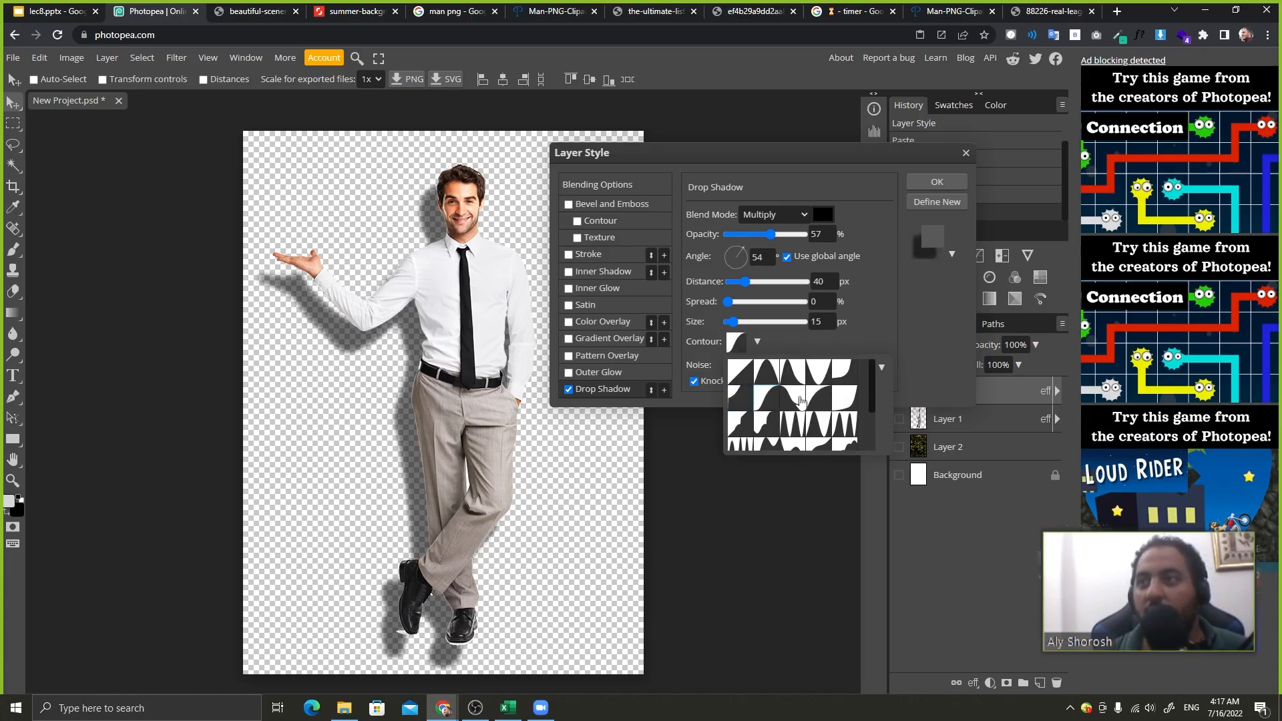
click(800, 400)
click(818, 398)
click(735, 343)
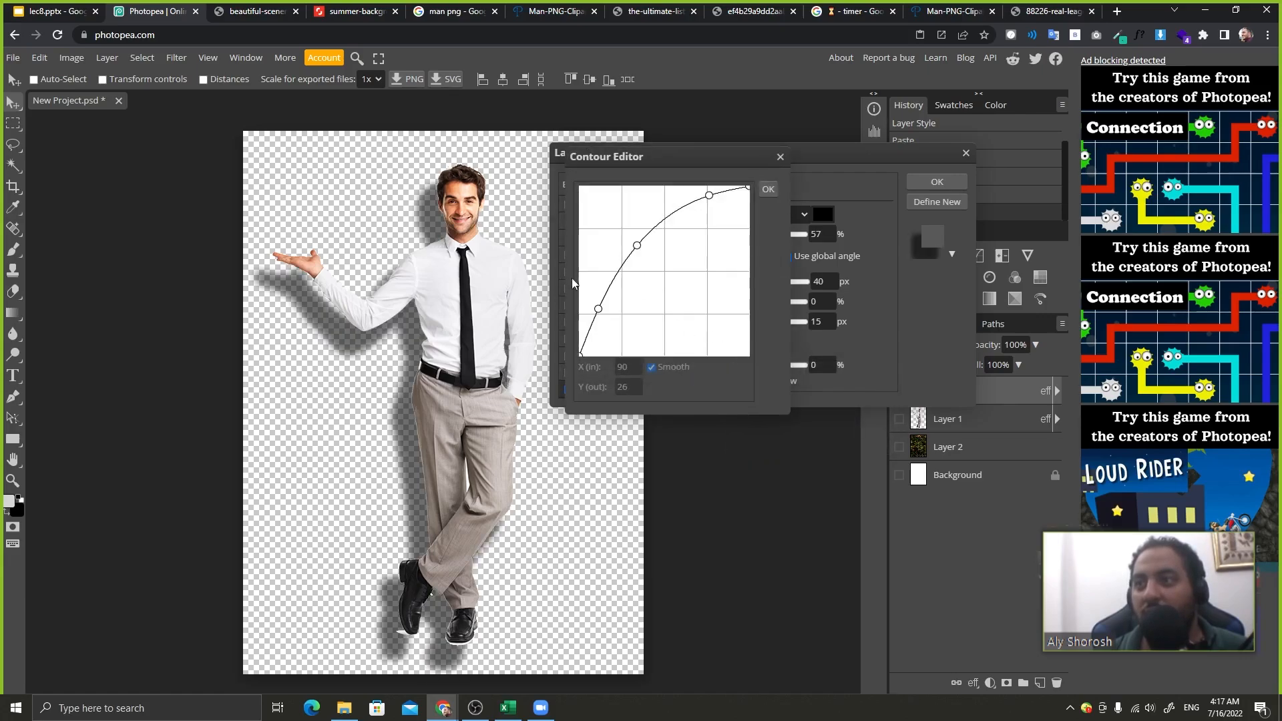
click(780, 156)
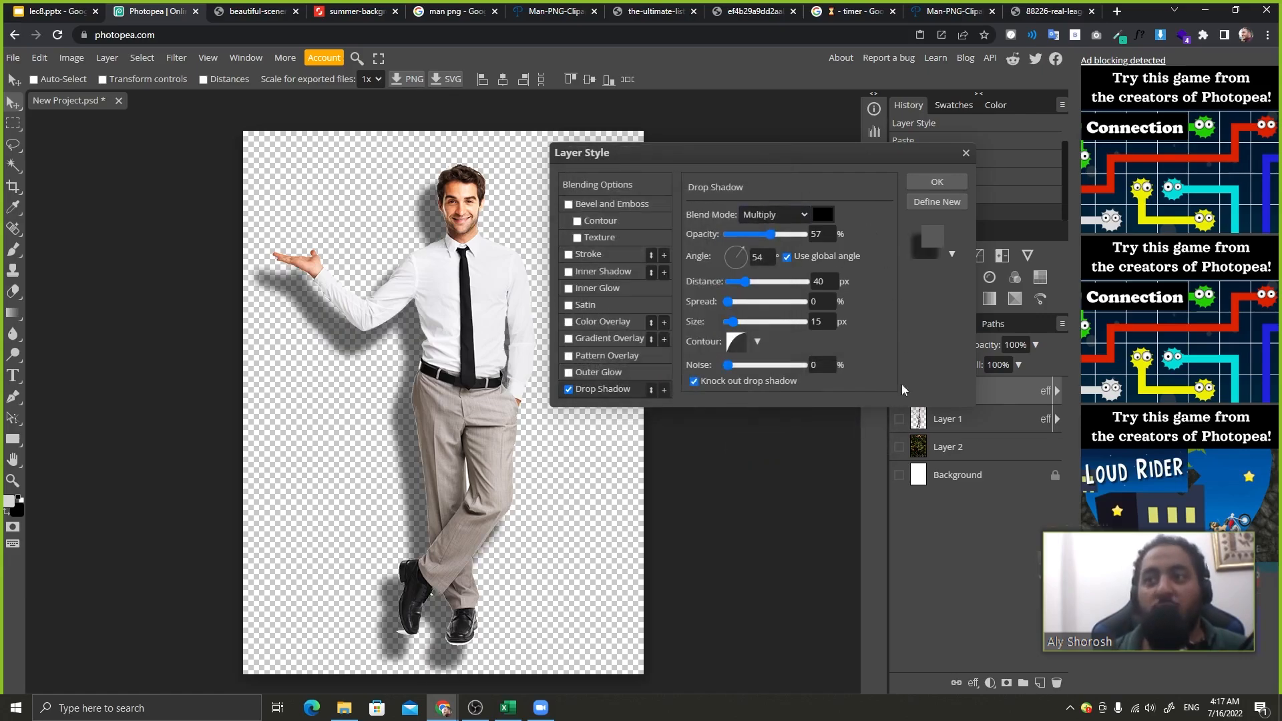
- Add a second drop shadow to the layer and colour it bright green
click(664, 390)
click(823, 215)
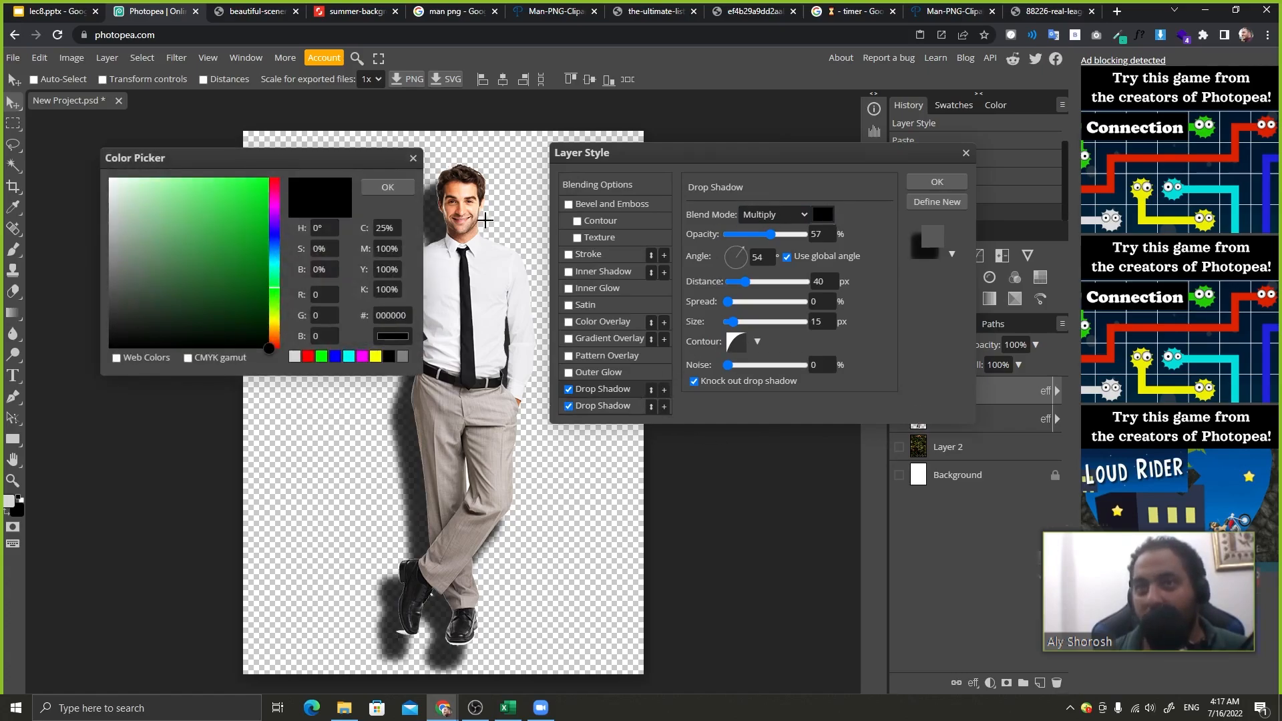
drag(250, 250, 302, 173)
click(404, 187)
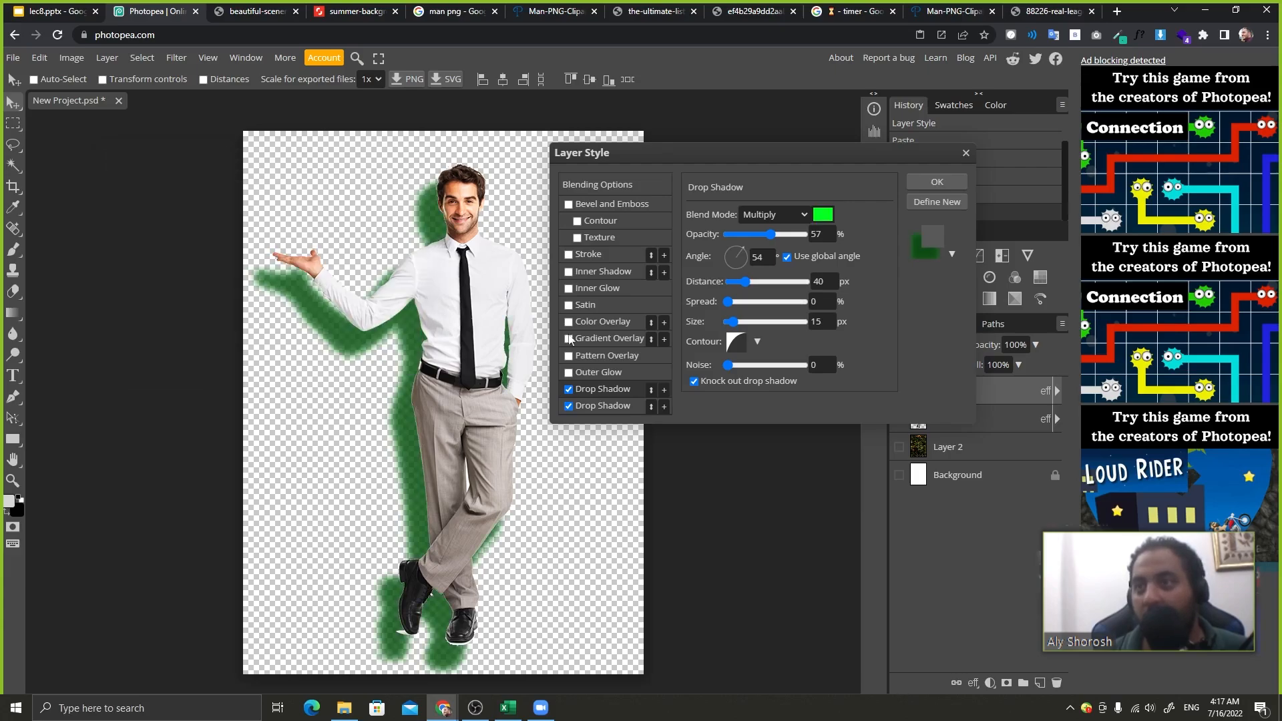
- Change the colour of the remaining black drop shadow to pure red
click(602, 388)
click(830, 218)
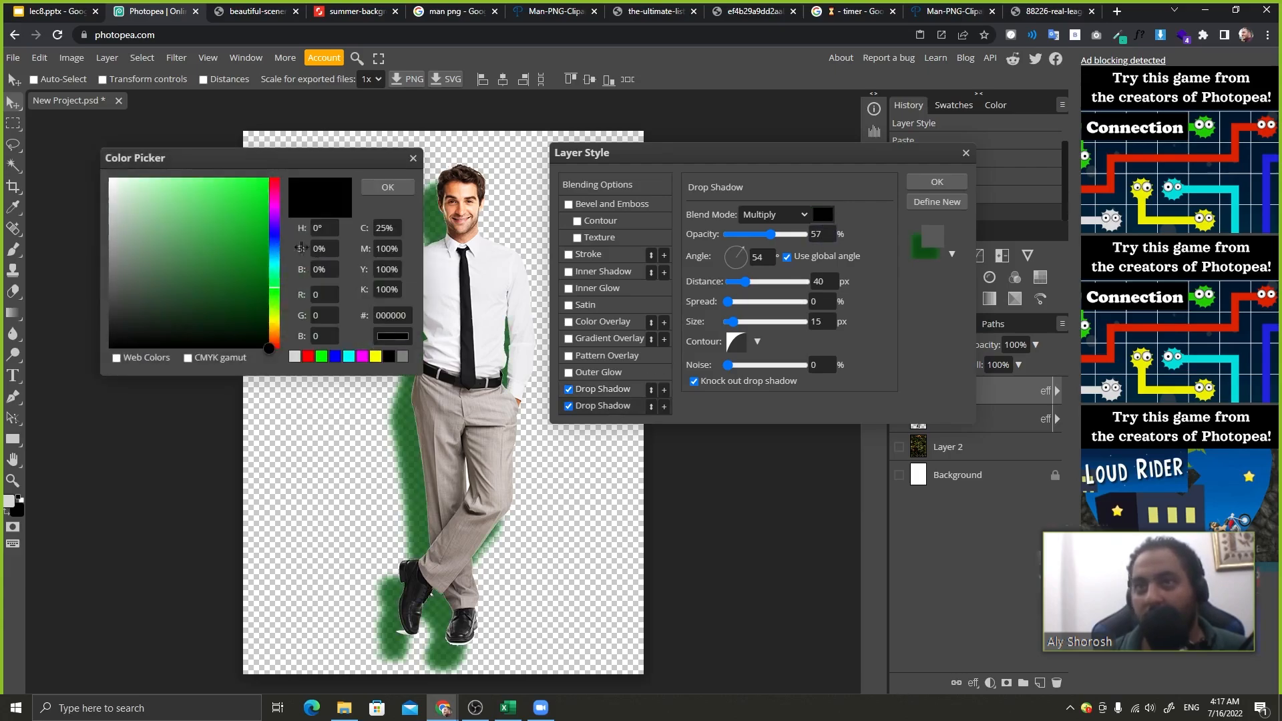
drag(275, 207, 278, 152)
click(388, 186)
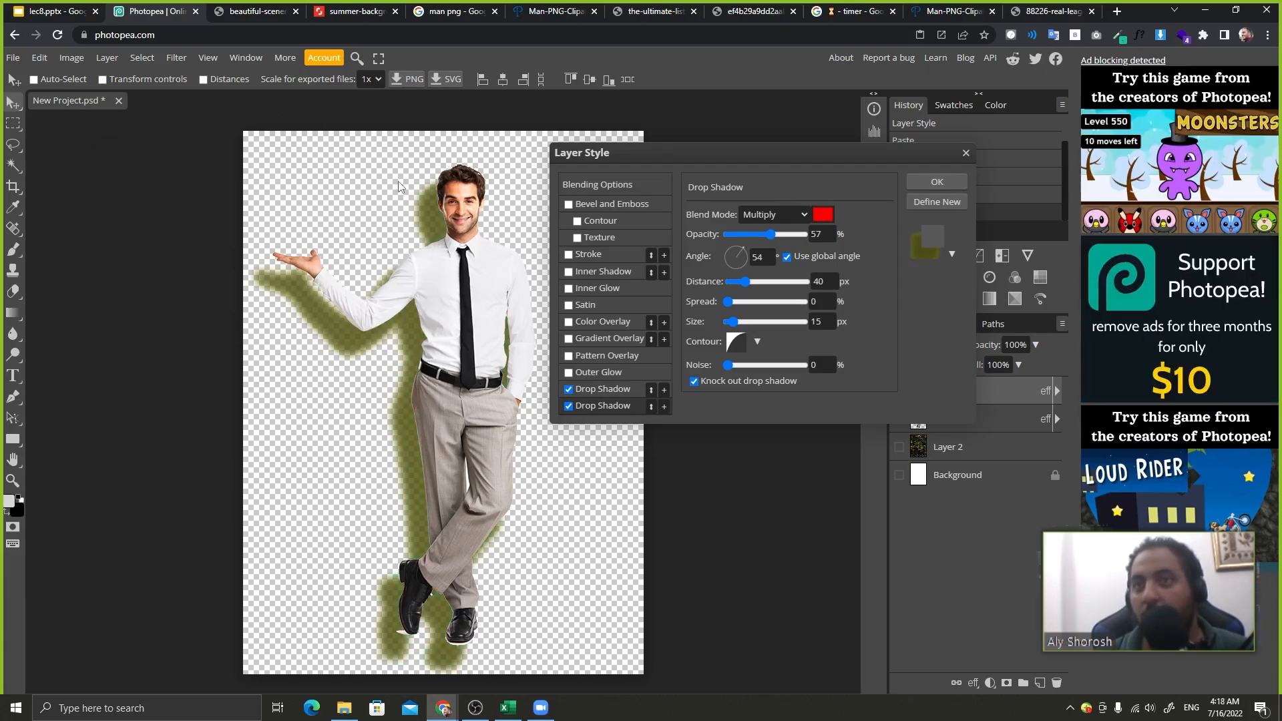
- Set the green drop shadow's distance to 25 px, review the red one's settings and apply the layer style
click(651, 405)
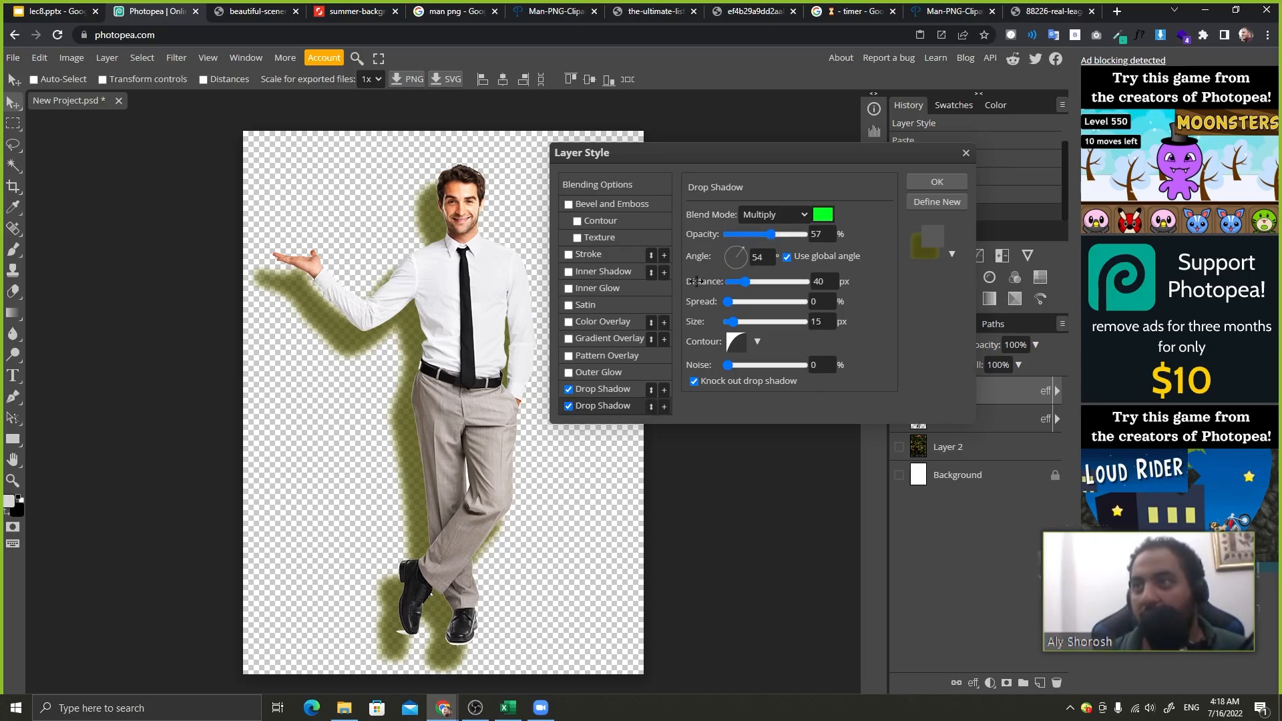
mouse_move(695, 282)
mouse_down()
mouse_move(712, 282)
mouse_move(682, 285)
mouse_move(690, 307)
mouse_up()
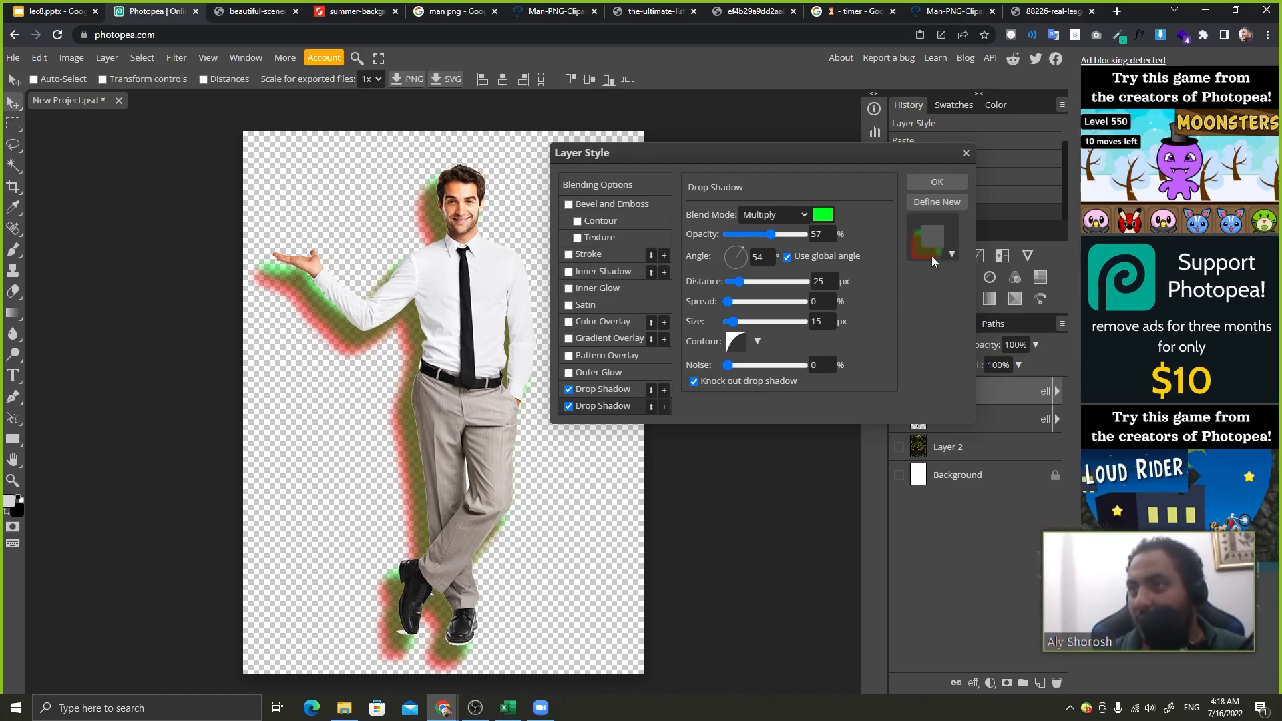
click(653, 407)
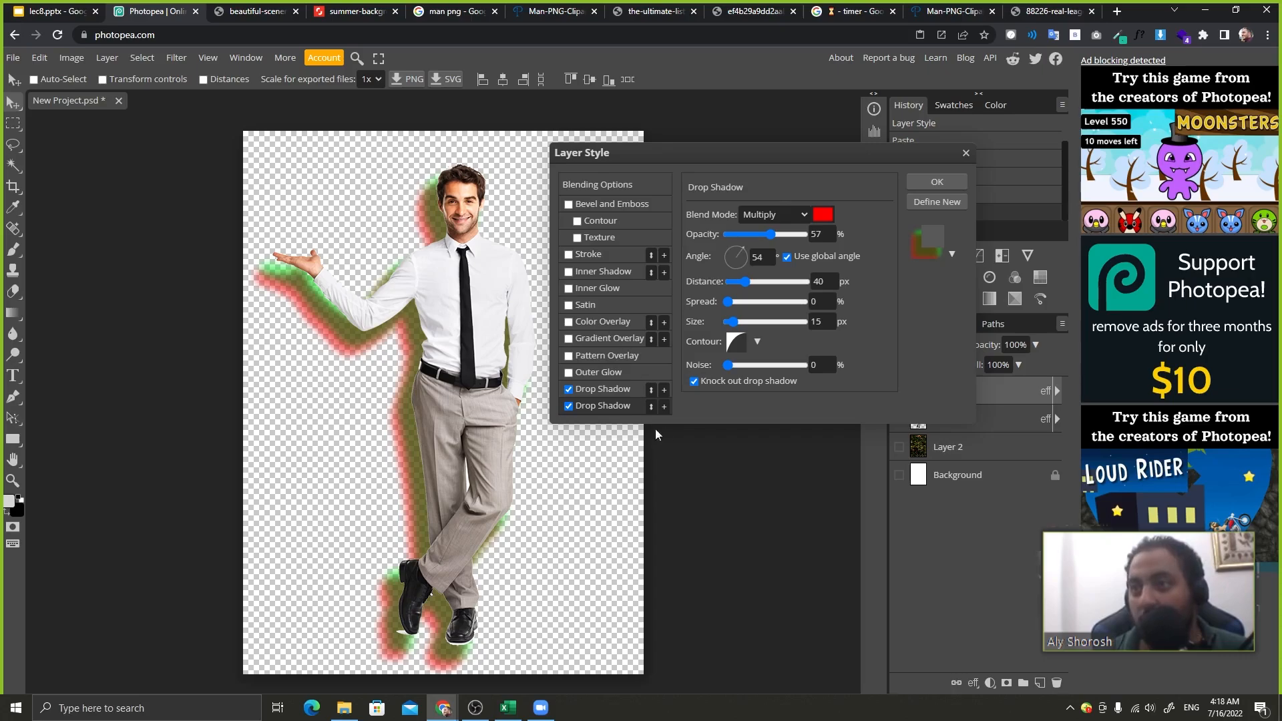
click(949, 183)
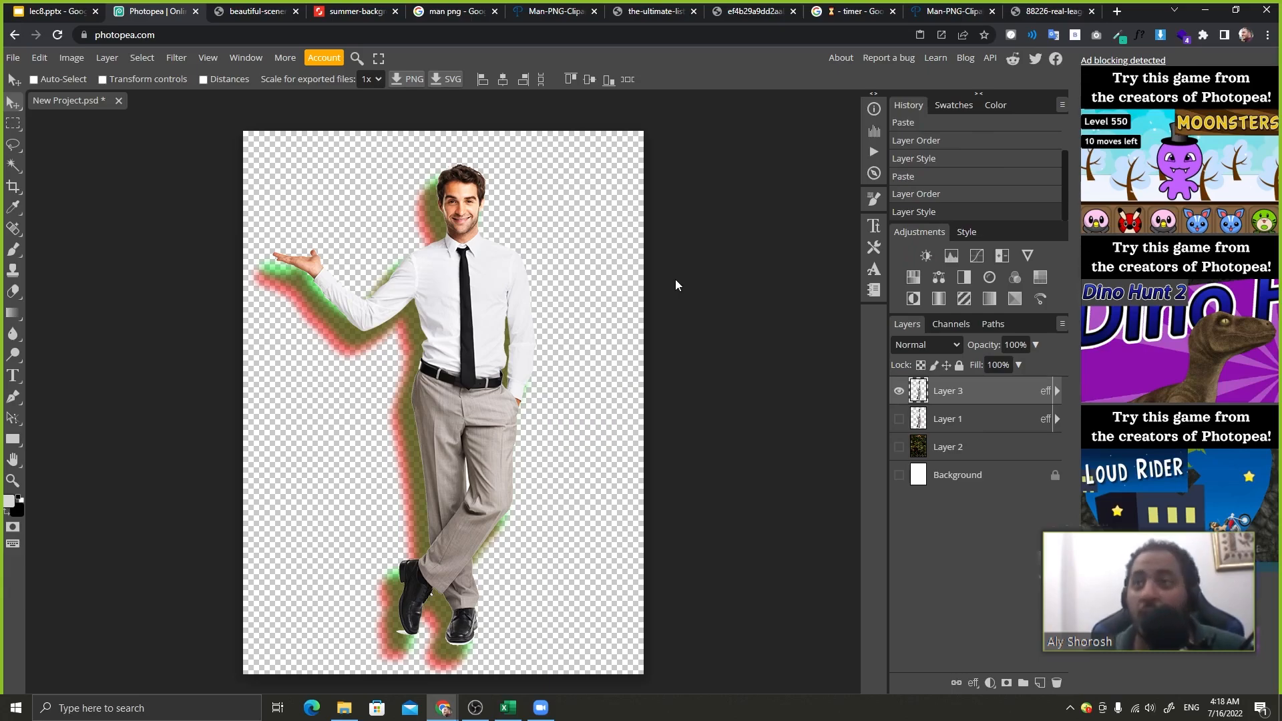
- Enable the strokes on Layer 3, widen the red stroke and set the green stroke's size to 9 px
double_click(992, 384)
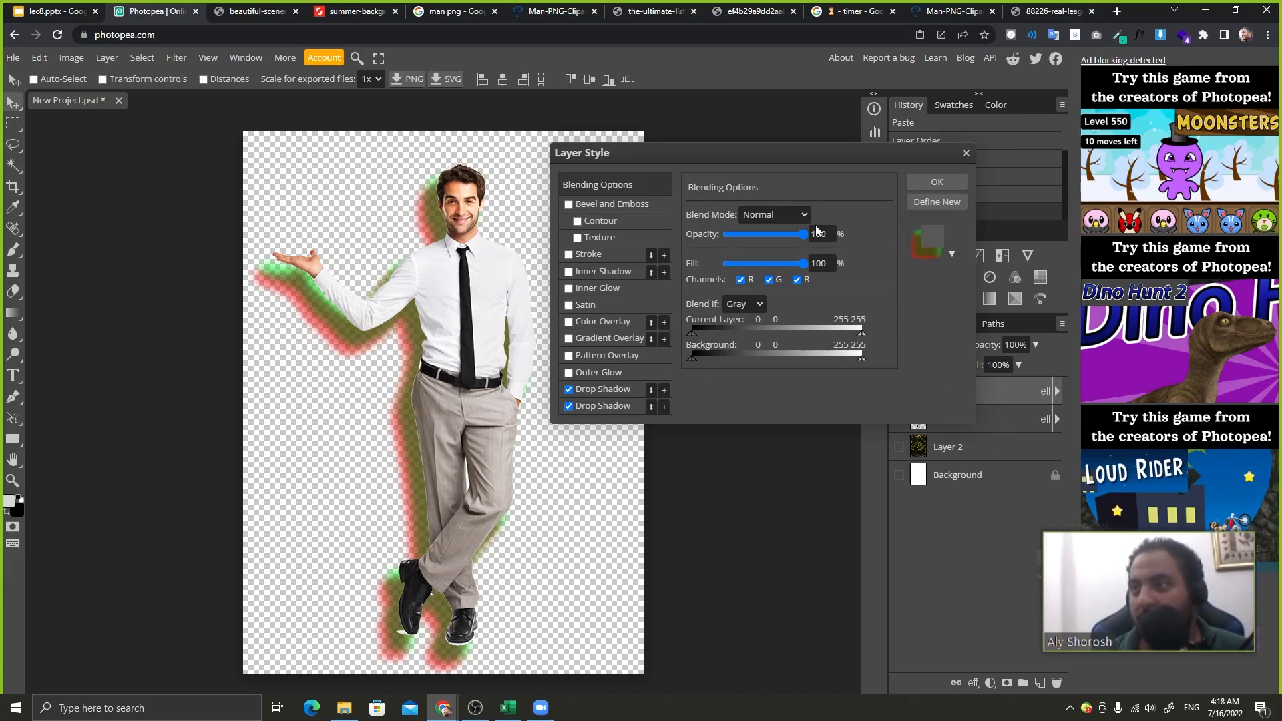
click(568, 254)
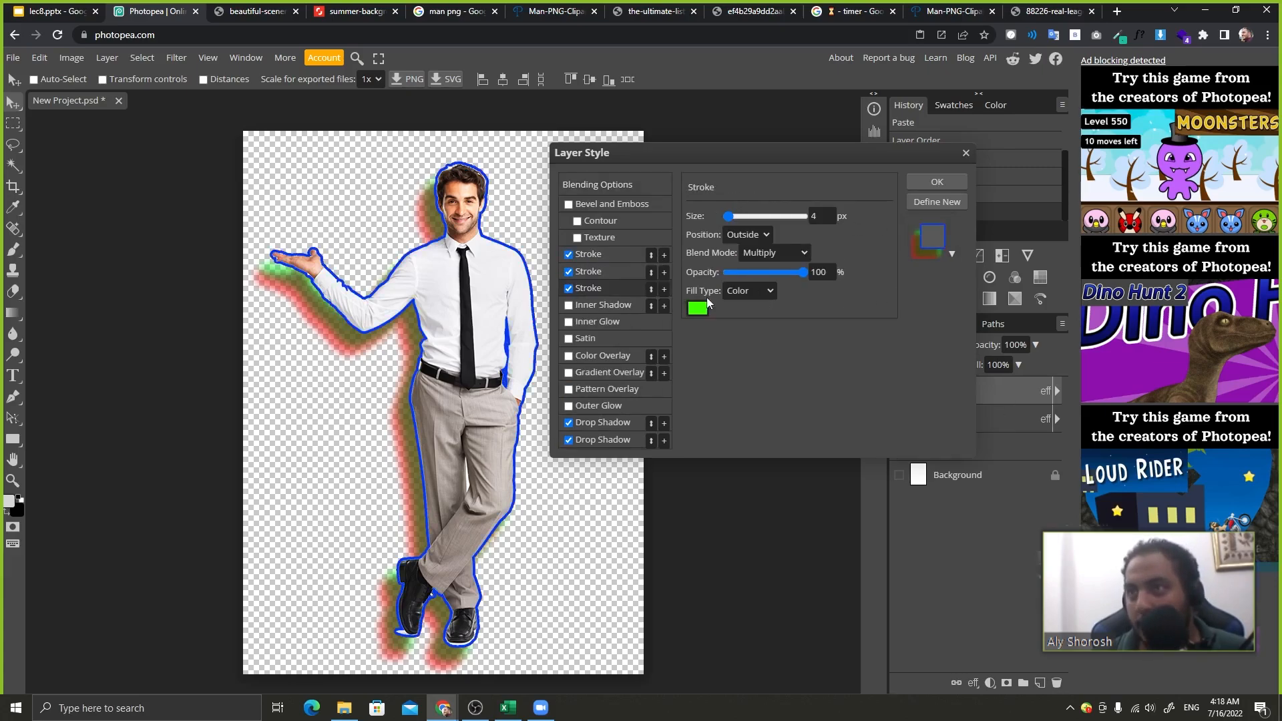
click(652, 289)
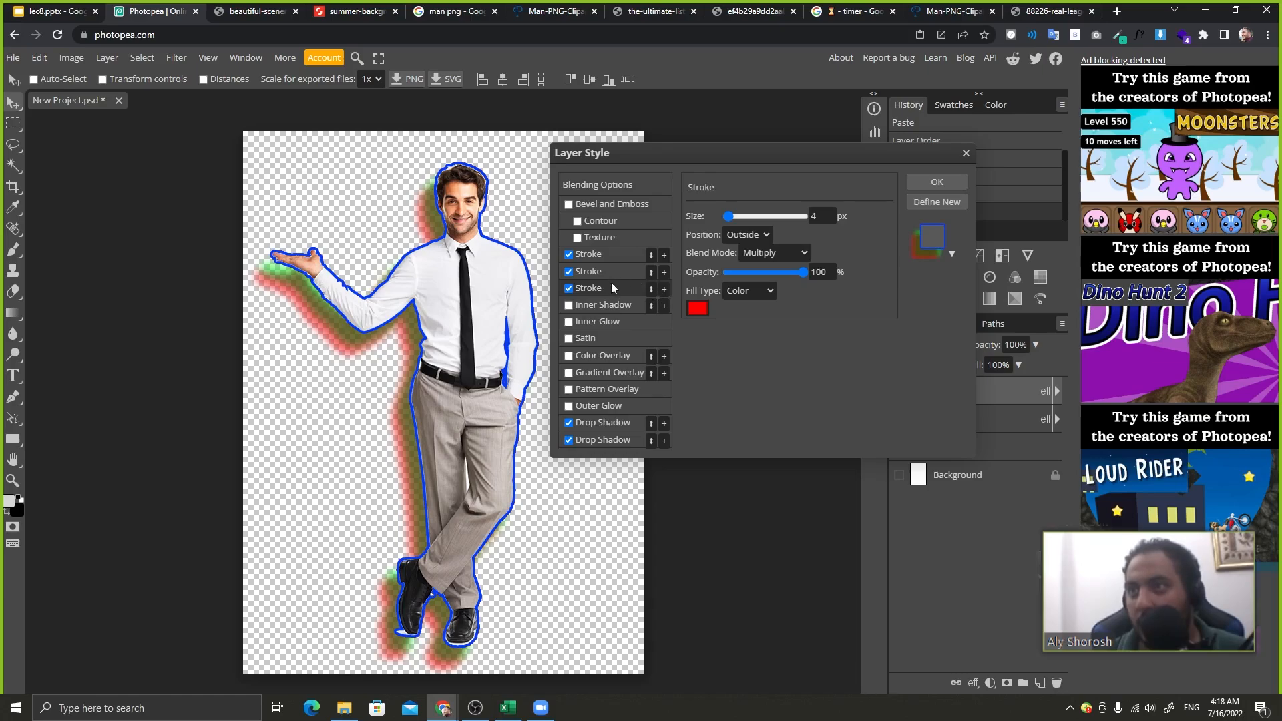
mouse_move(705, 216)
mouse_down()
mouse_move(719, 216)
mouse_move(696, 219)
mouse_up()
click(634, 272)
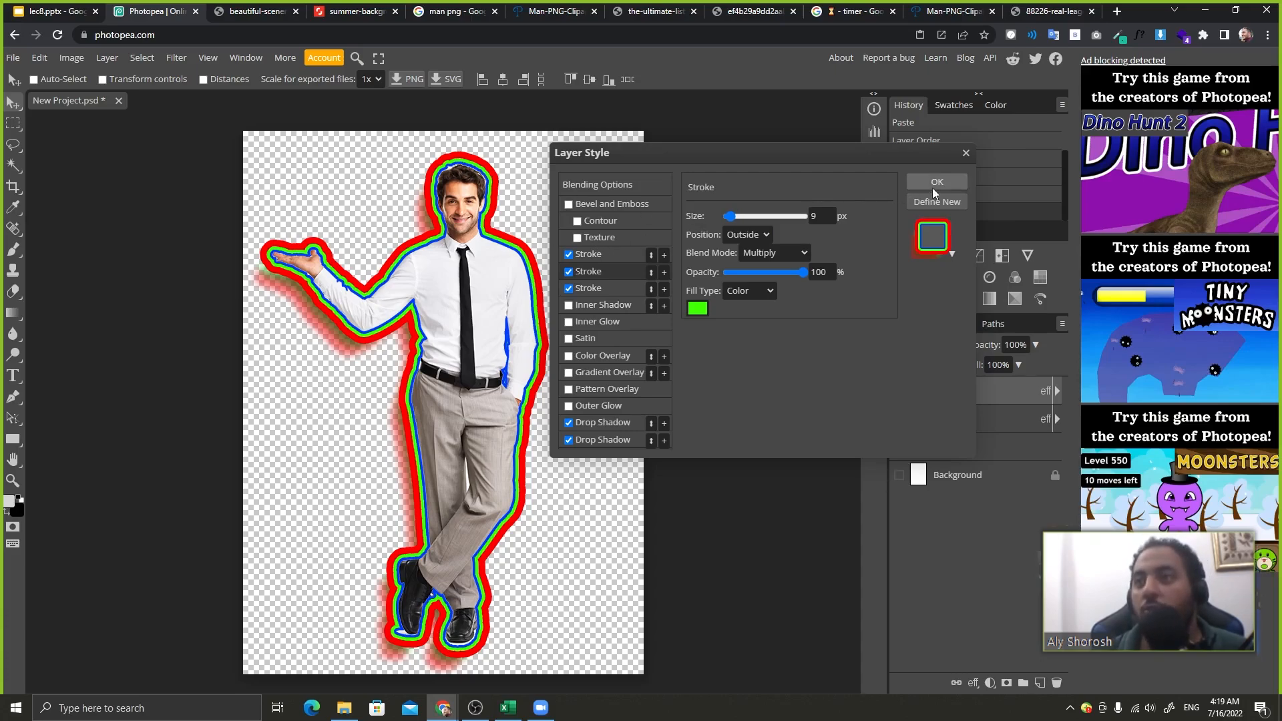
- Increase the distance of the green and red drop shadows beyond the strokes and apply the layer style
click(618, 424)
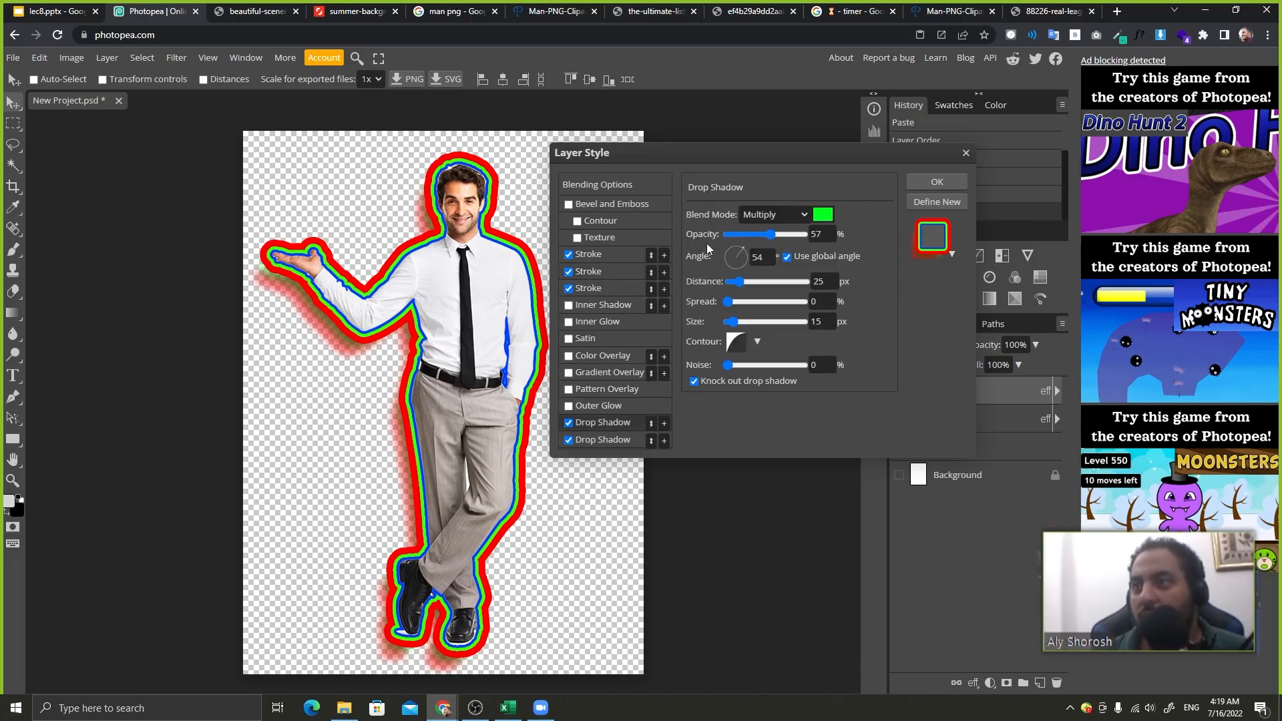
mouse_move(707, 286)
mouse_down()
mouse_move(723, 282)
mouse_move(713, 283)
mouse_up()
click(629, 439)
click(919, 182)
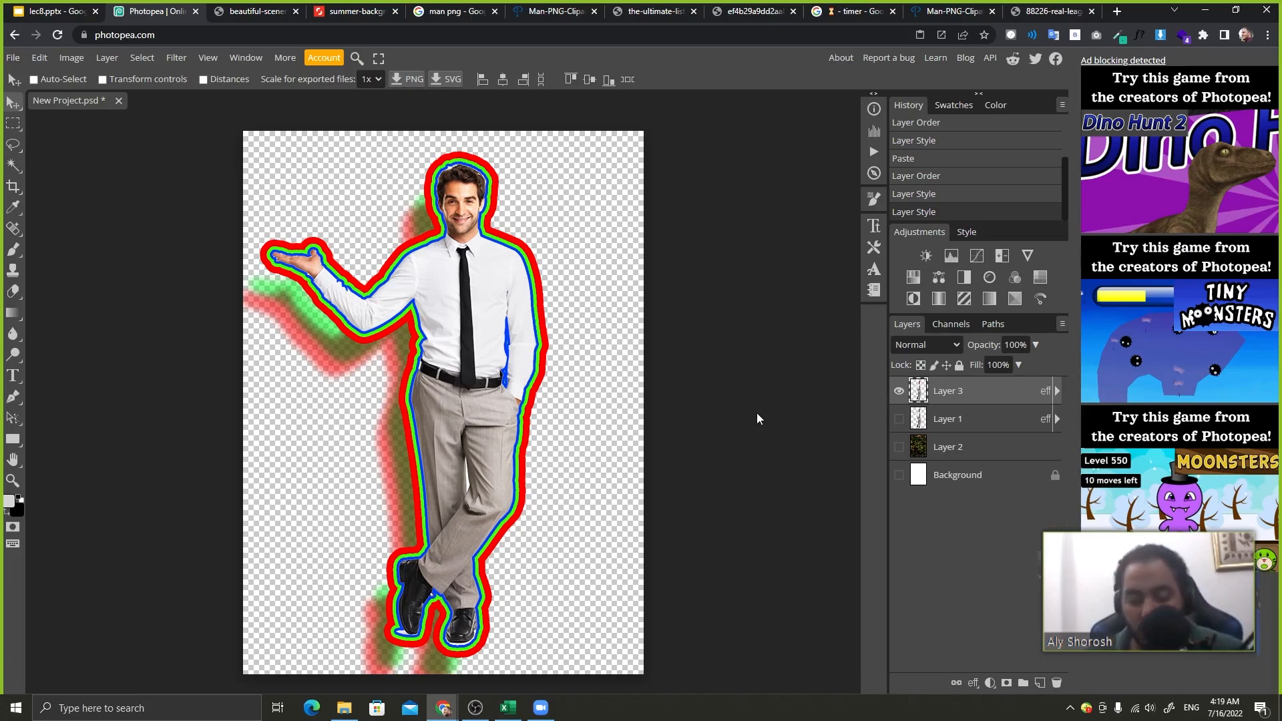
- Capture the Layers area, draw green boxes around the effect markers of Layer 3 and Layer 1, and point green arrows at both layers
key(Print)
drag(753, 245, 1133, 582)
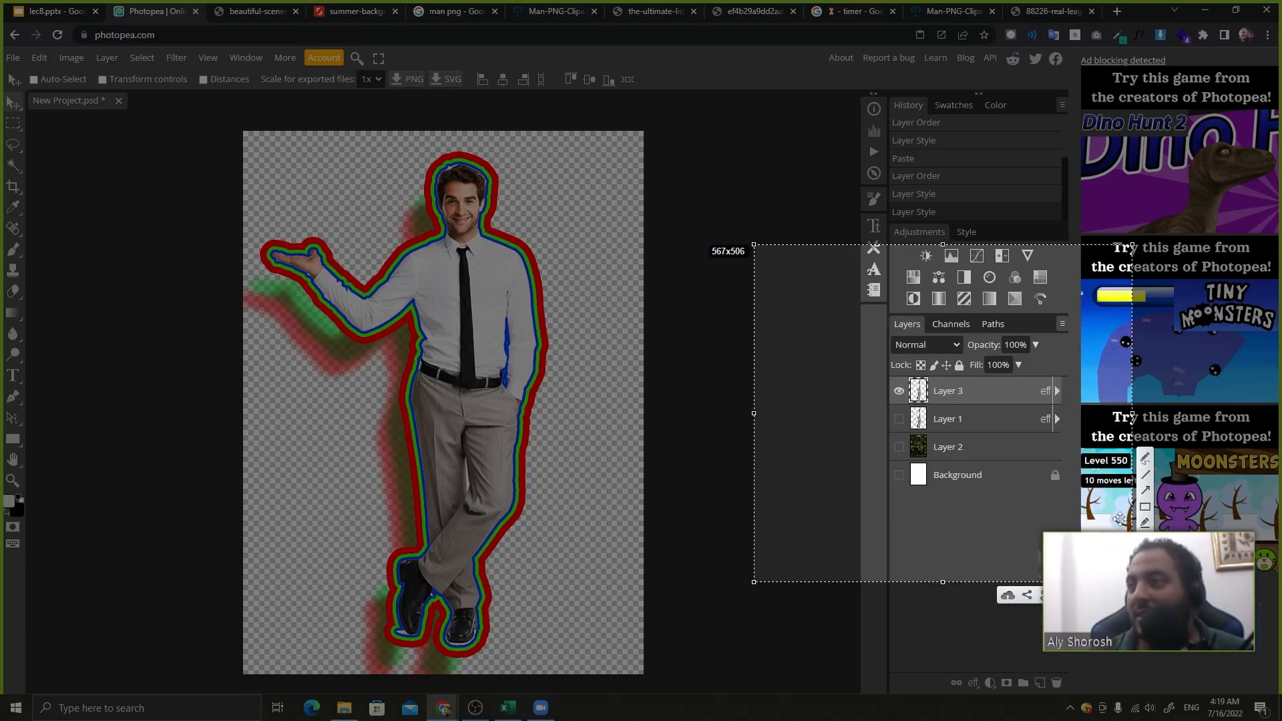
click(1145, 506)
drag(1031, 378, 1064, 430)
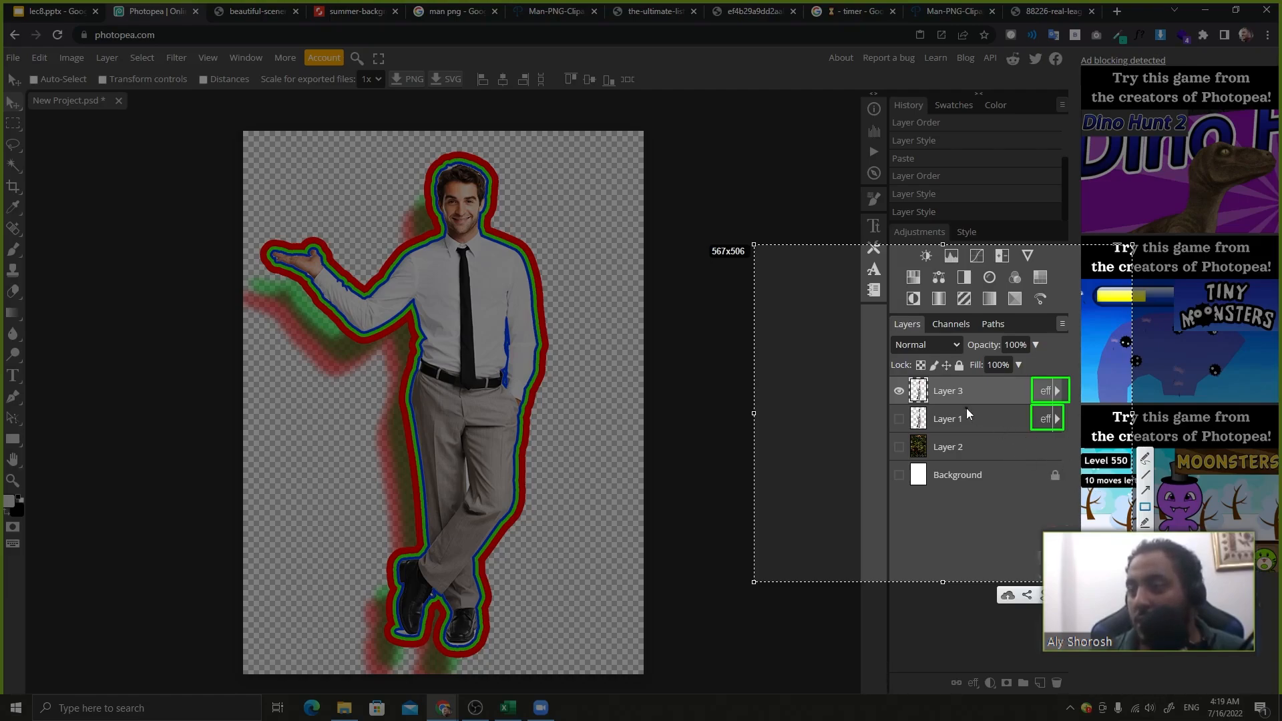
mouse_move(837, 397)
mouse_down()
mouse_move(888, 396)
mouse_move(891, 422)
mouse_up()
drag(832, 452, 895, 446)
key(ctrl+z)
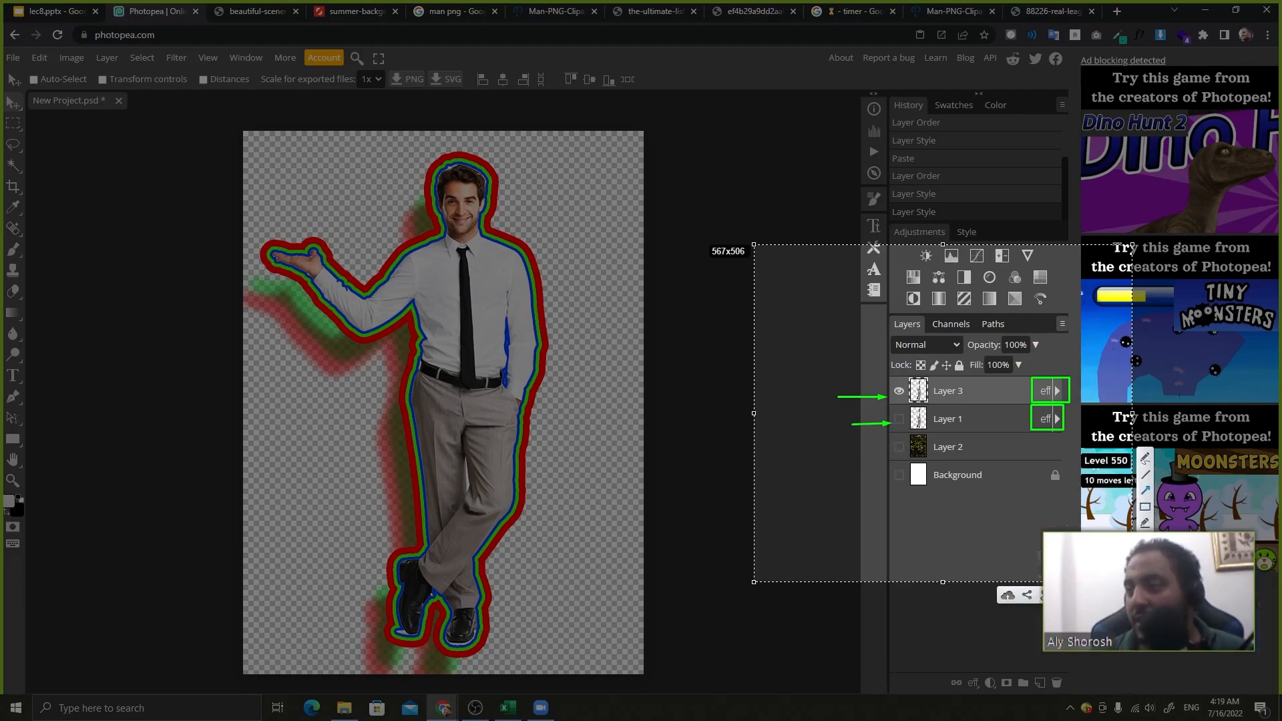
- Draw a red box around Layer 2's empty effect-marker area and discard the screen capture
click(1145, 523)
click(991, 415)
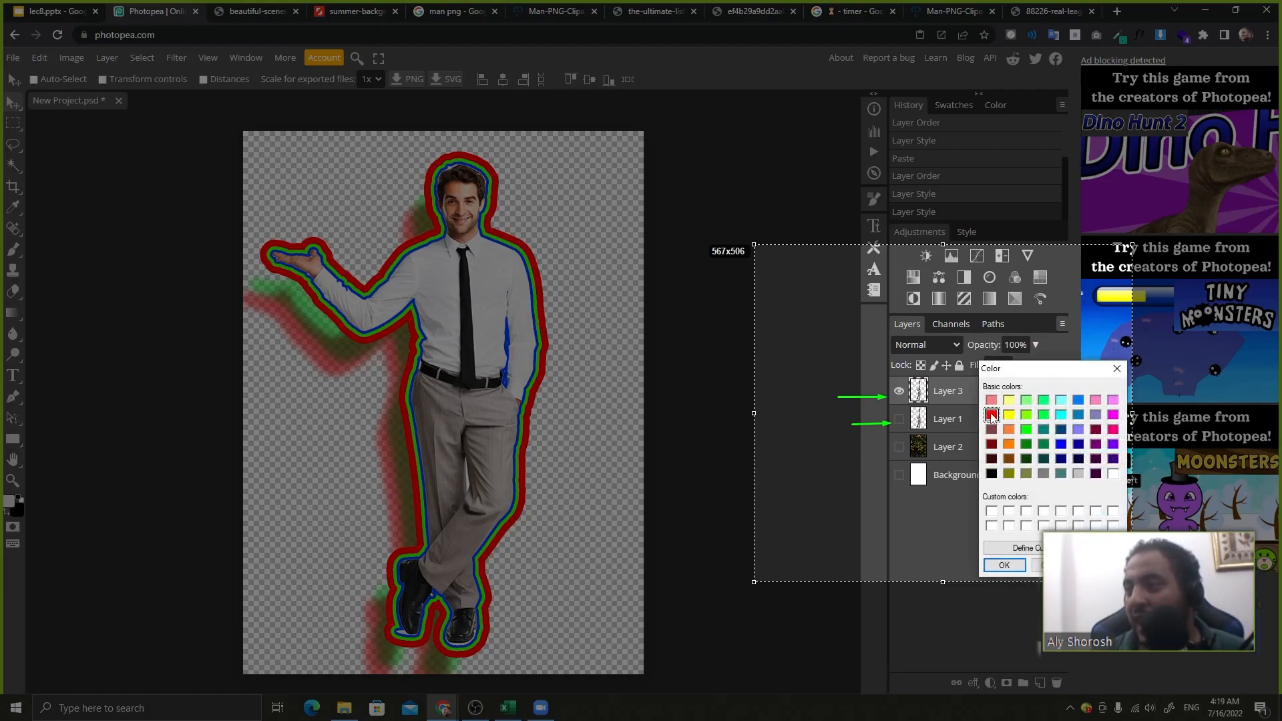
click(1003, 565)
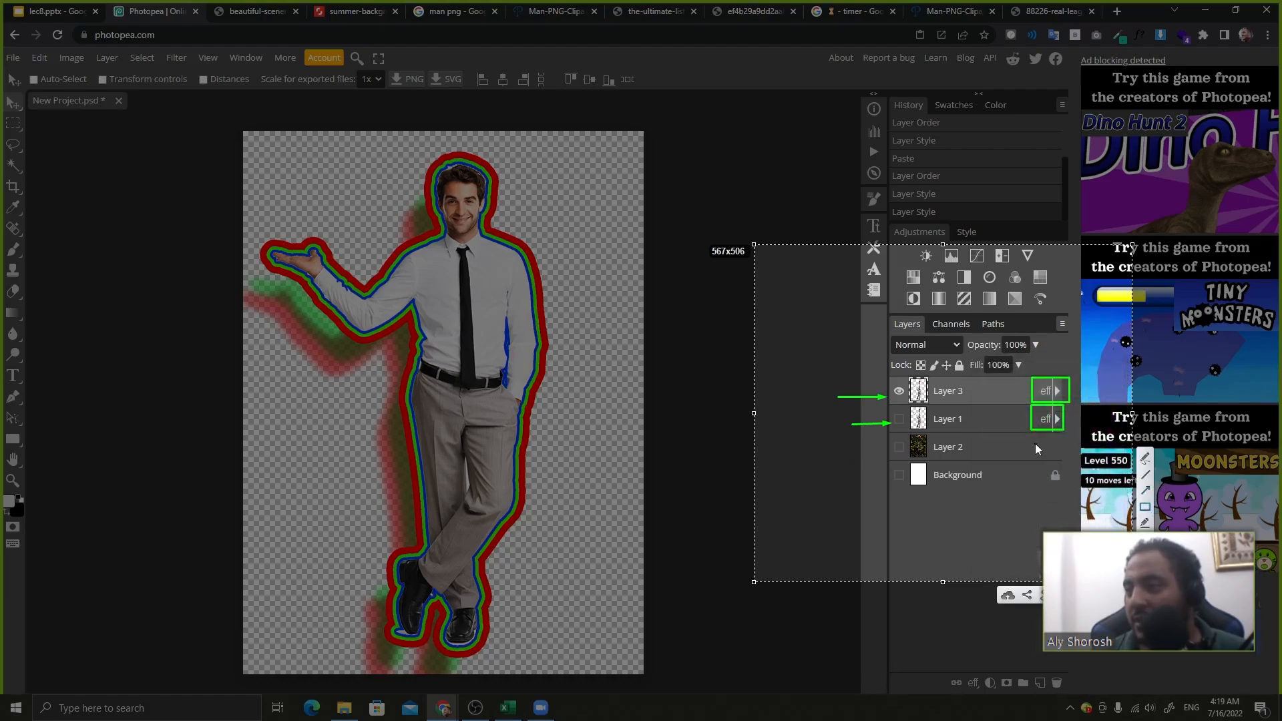
drag(1026, 438, 1063, 456)
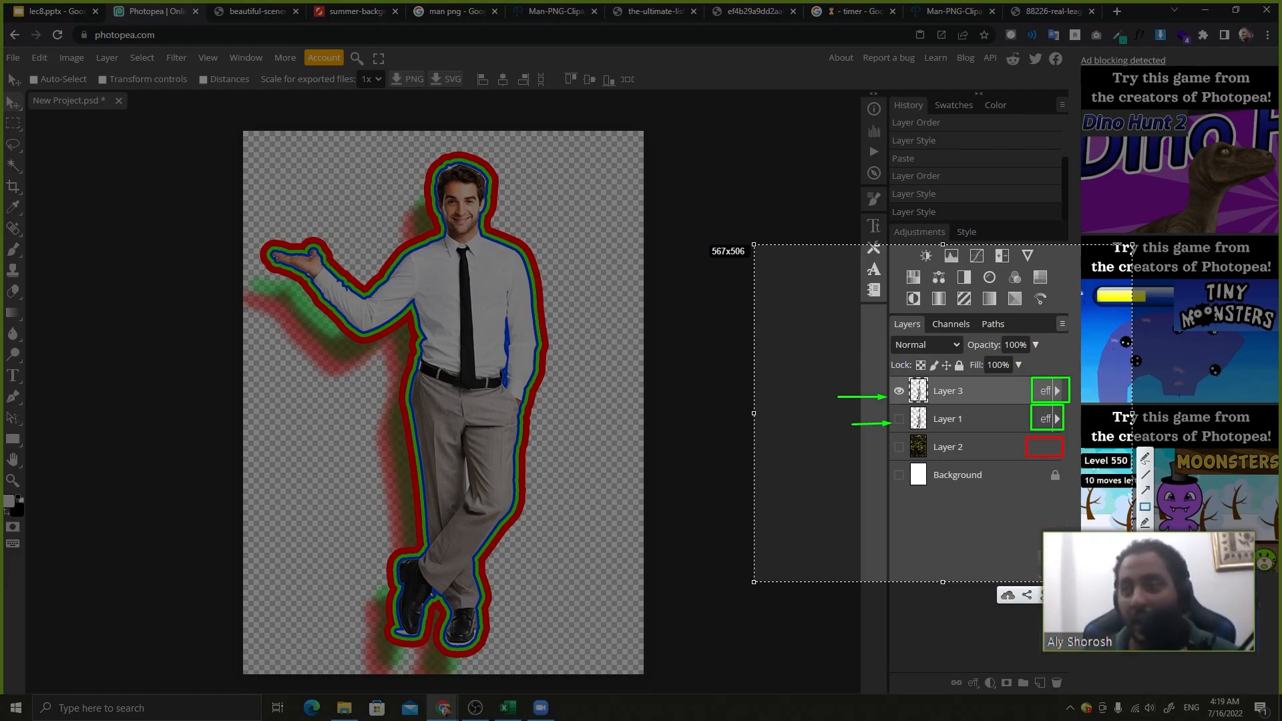
key(Escape)
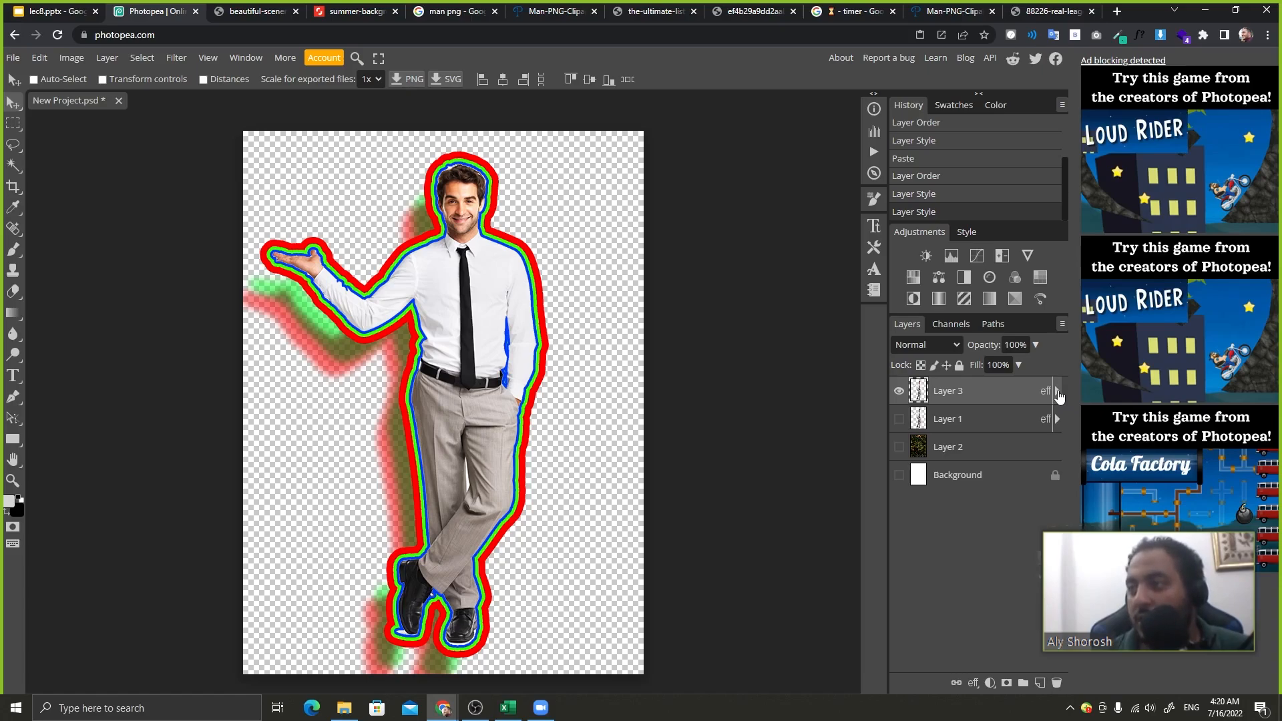
- Expand Layer 3's effects list, hide all its effects and show them again
click(1057, 392)
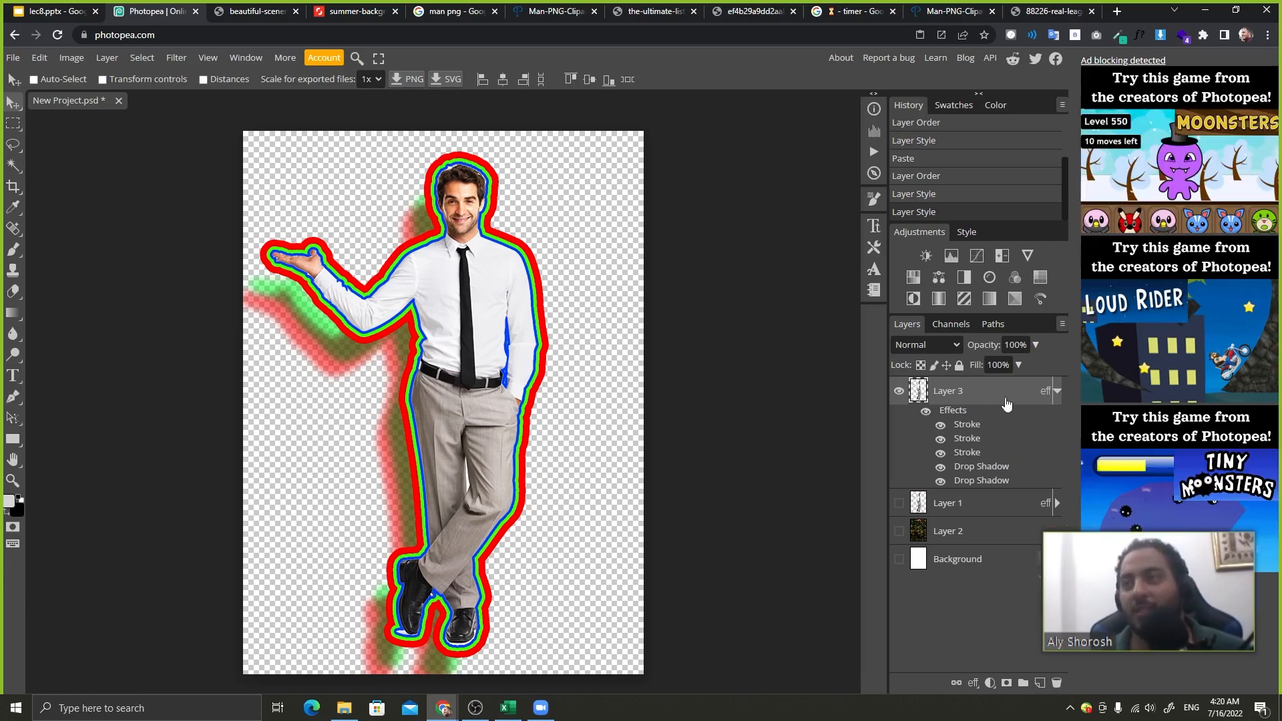
click(925, 411)
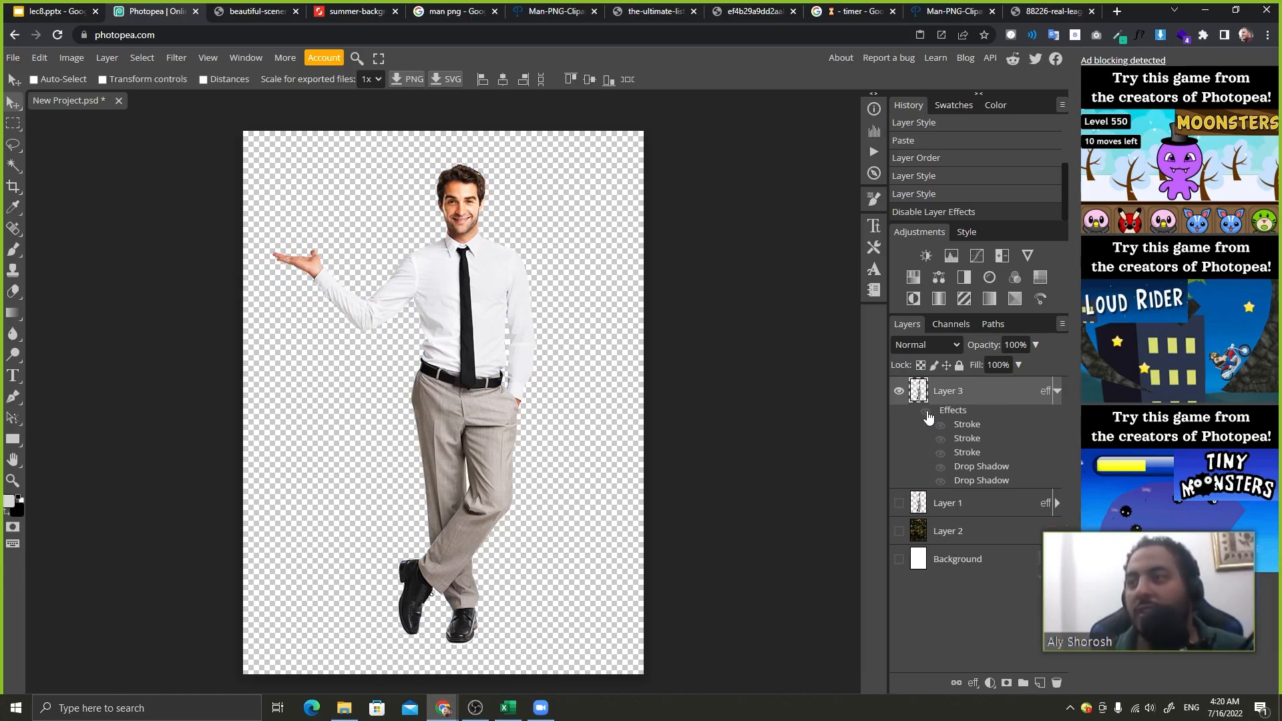
click(927, 412)
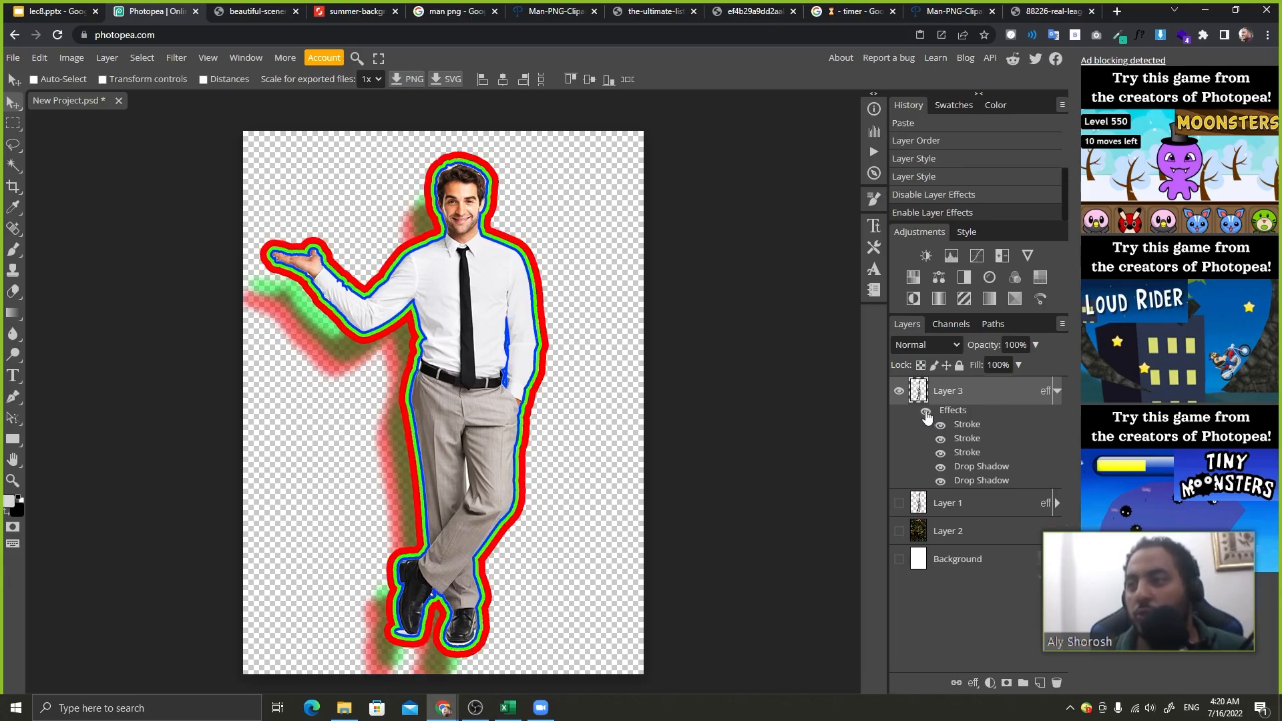
- Hide Layer 3's three strokes and one drop shadow individually, and show each of them again
click(940, 424)
click(940, 438)
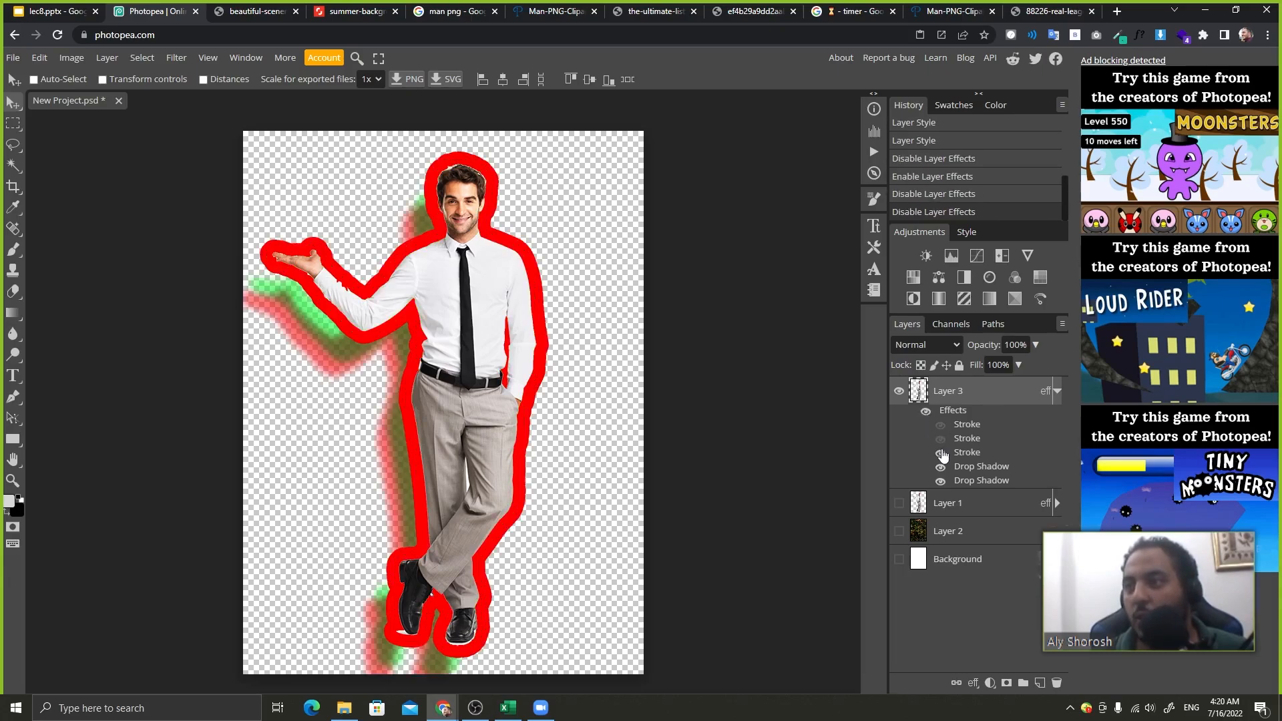
click(941, 453)
click(939, 467)
click(940, 467)
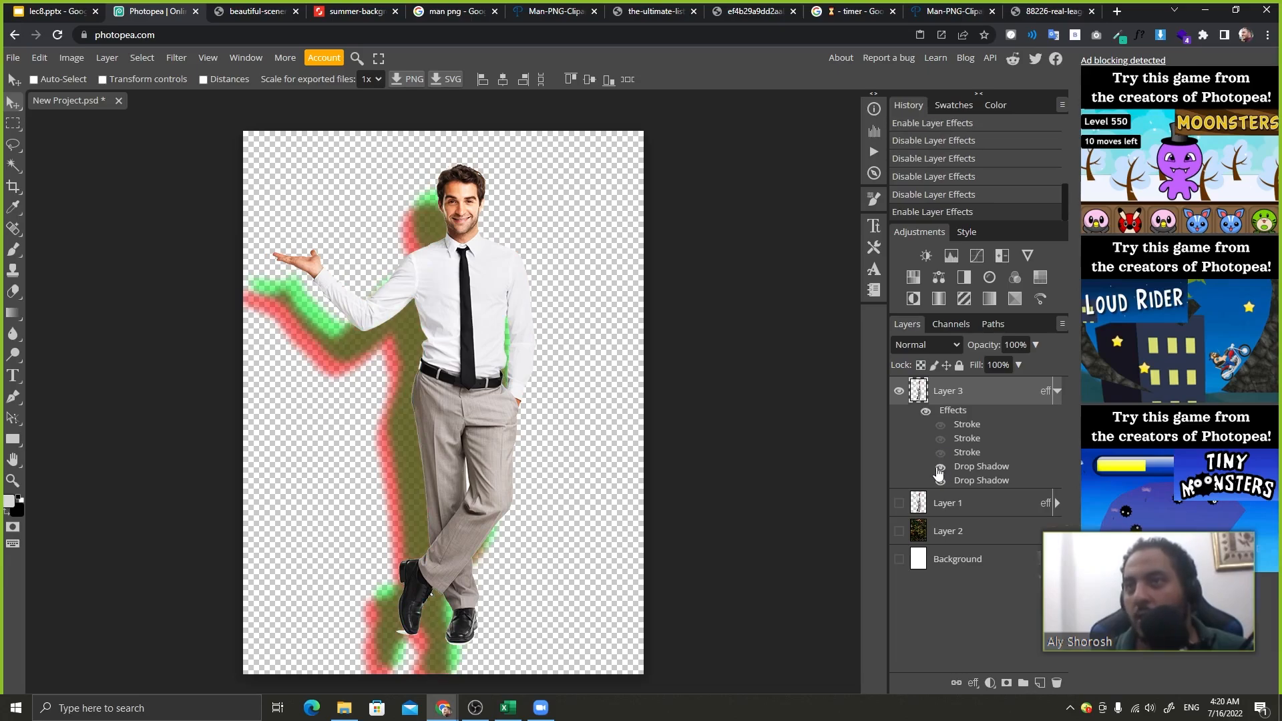
click(940, 452)
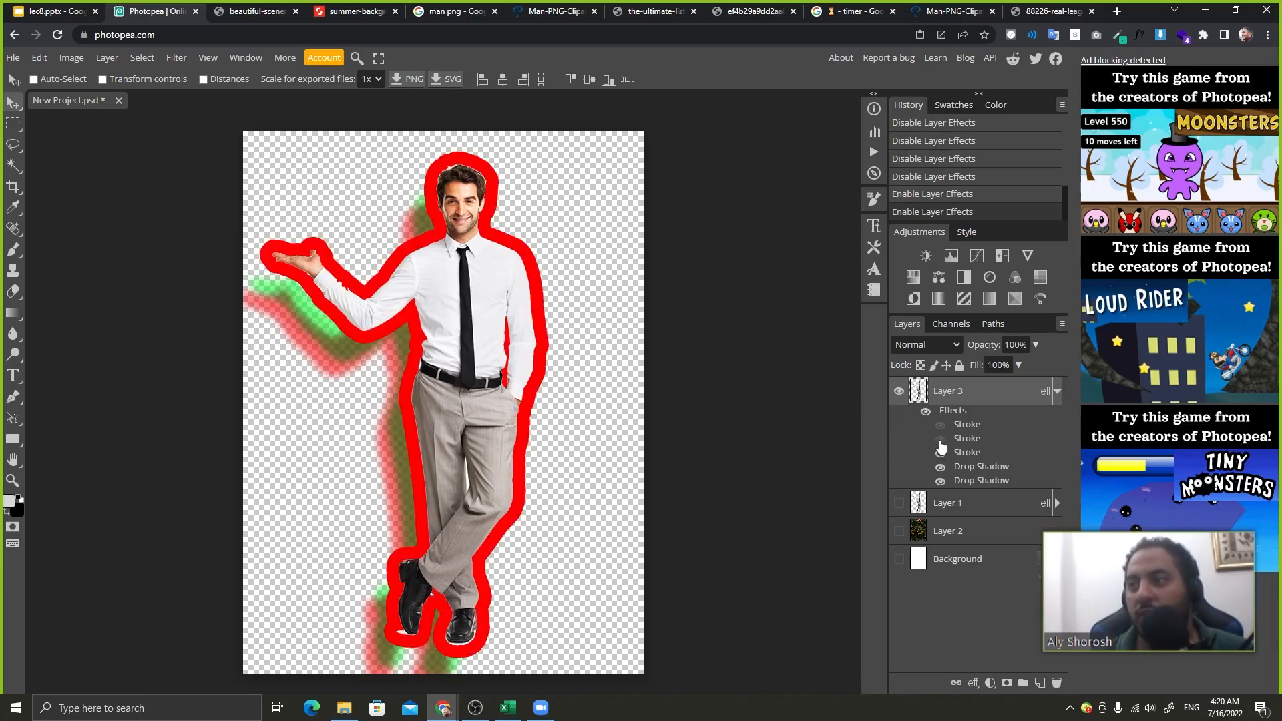
click(940, 439)
click(939, 425)
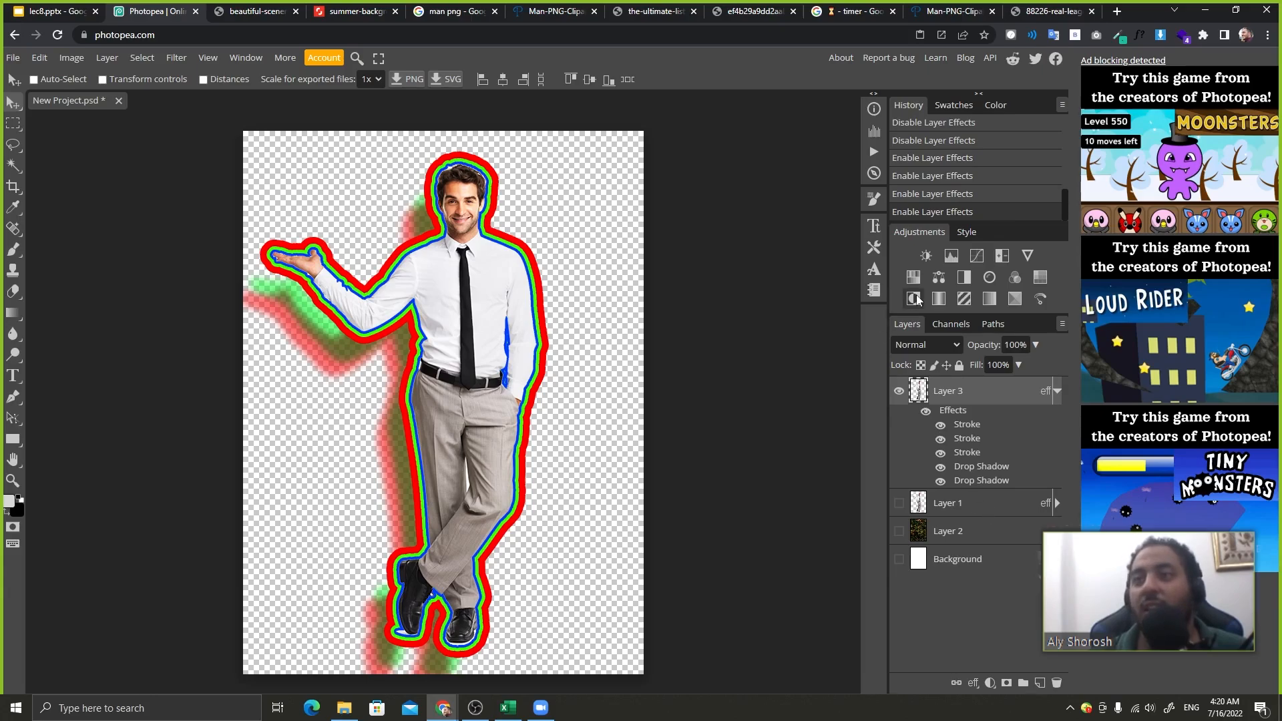
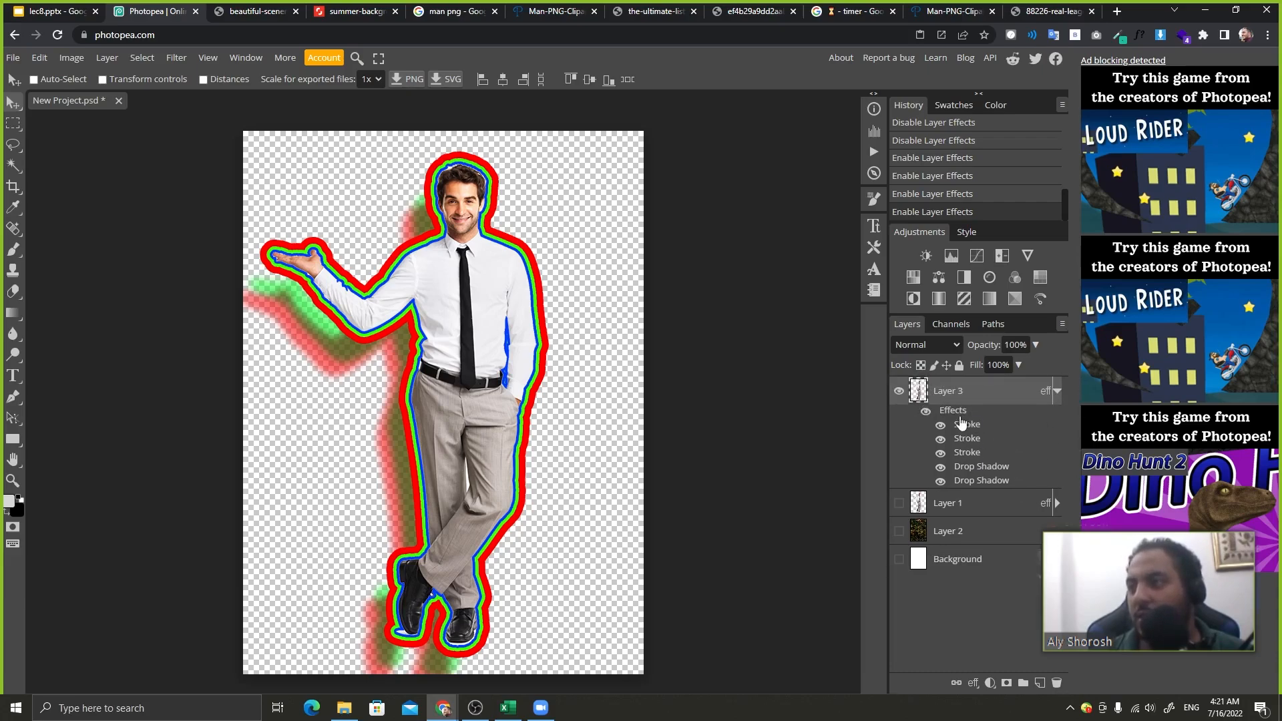
- Delete all of Layer 3's effects and undo it, and delete only the middle stroke and undo that too
mouse_move(953, 412)
mouse_down()
mouse_move(983, 431)
mouse_move(1057, 689)
mouse_up()
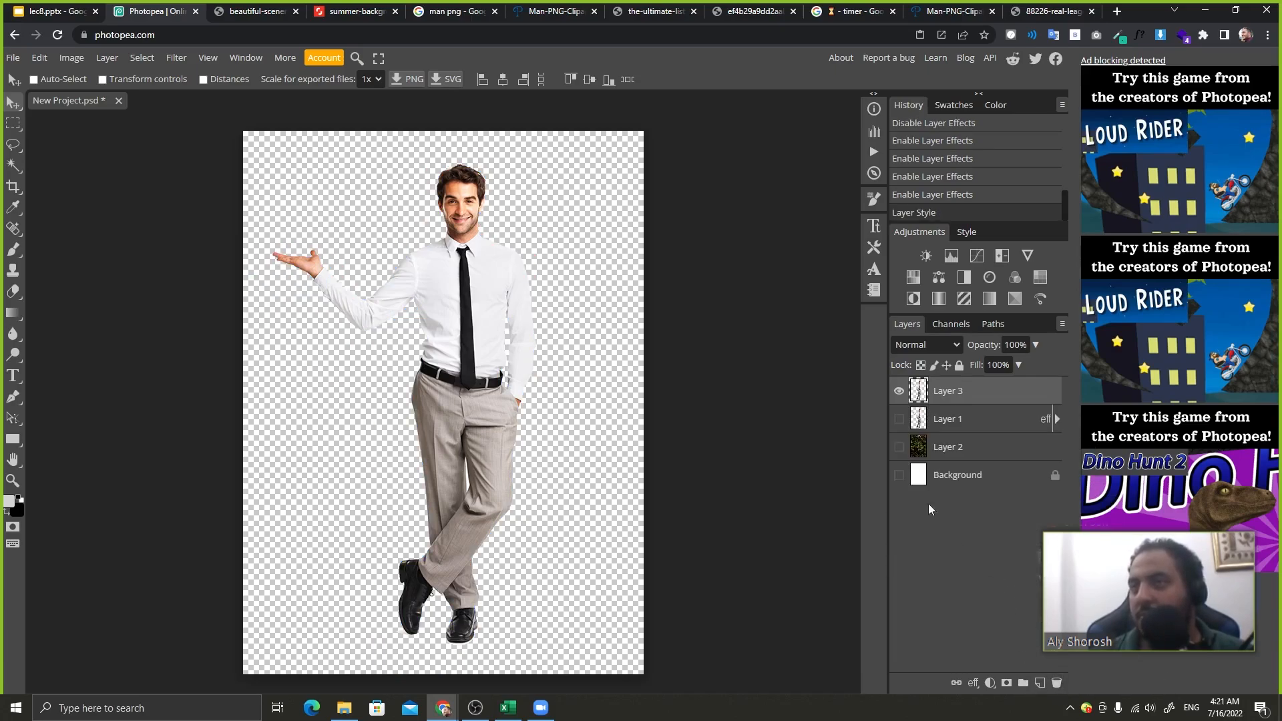
key(ctrl+z)
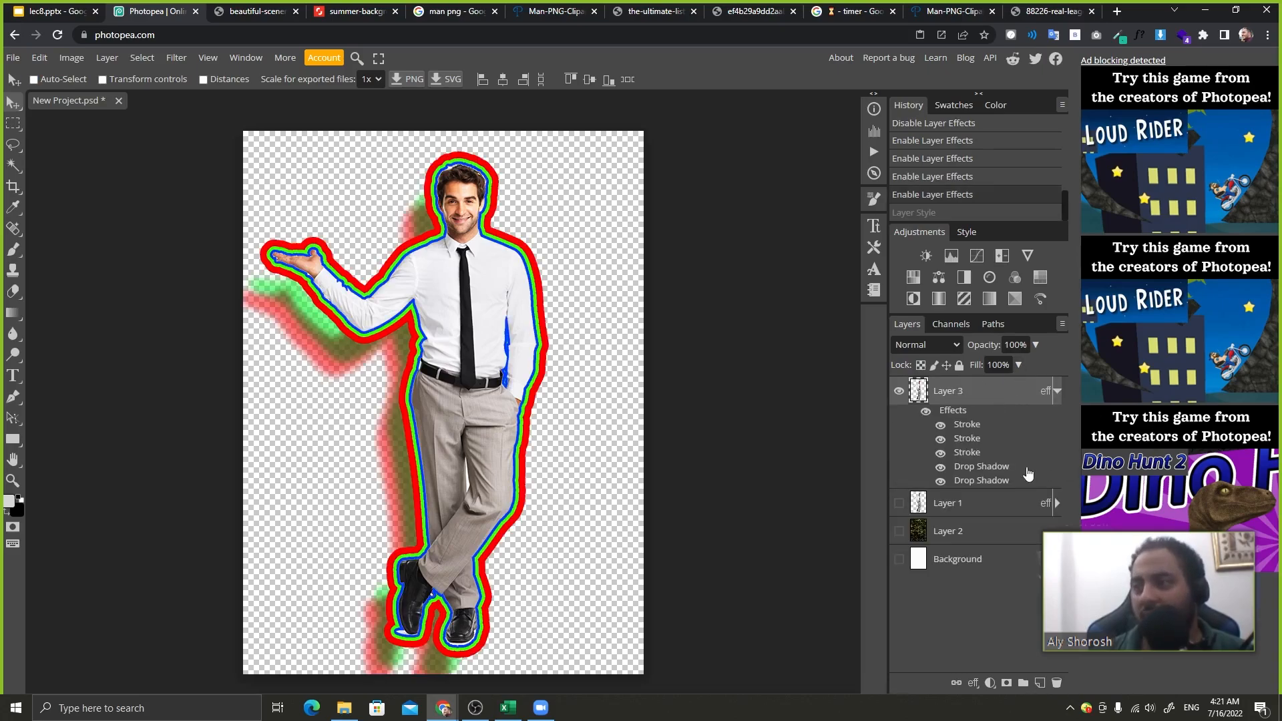
mouse_move(966, 442)
mouse_down()
mouse_move(975, 436)
mouse_move(1028, 530)
mouse_move(1045, 689)
mouse_move(1059, 690)
mouse_up()
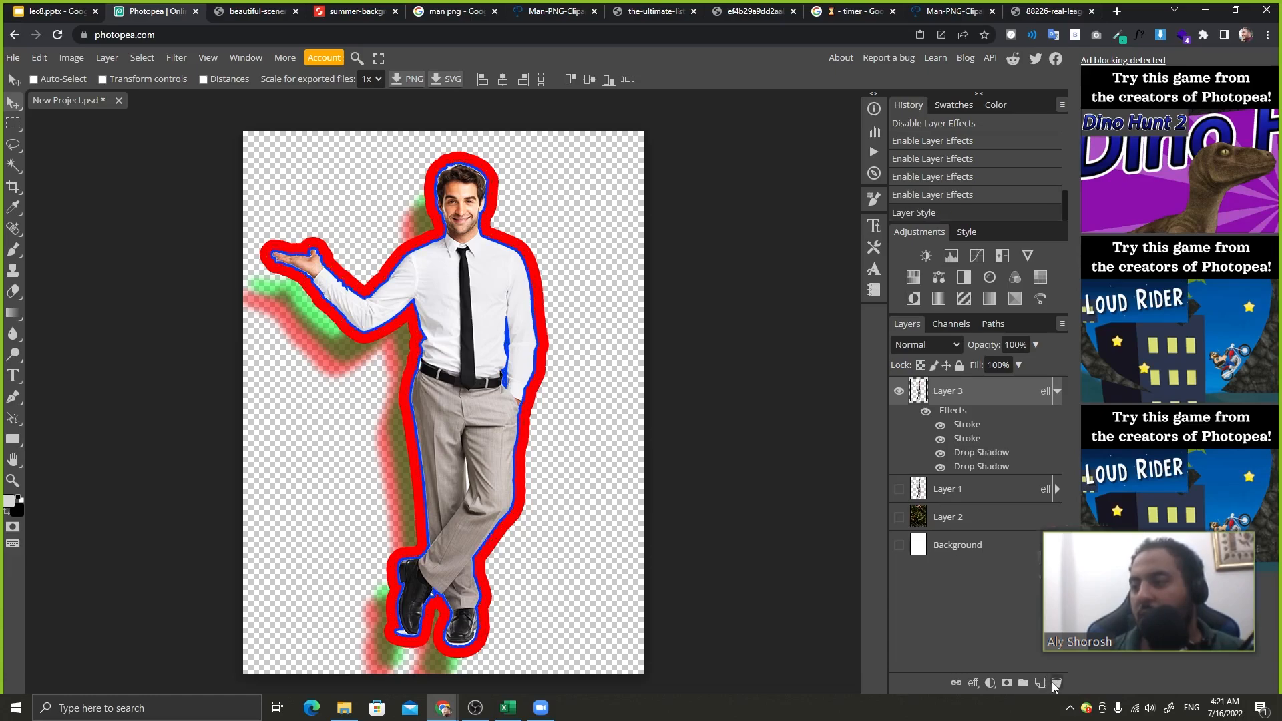
key(ctrl+z)
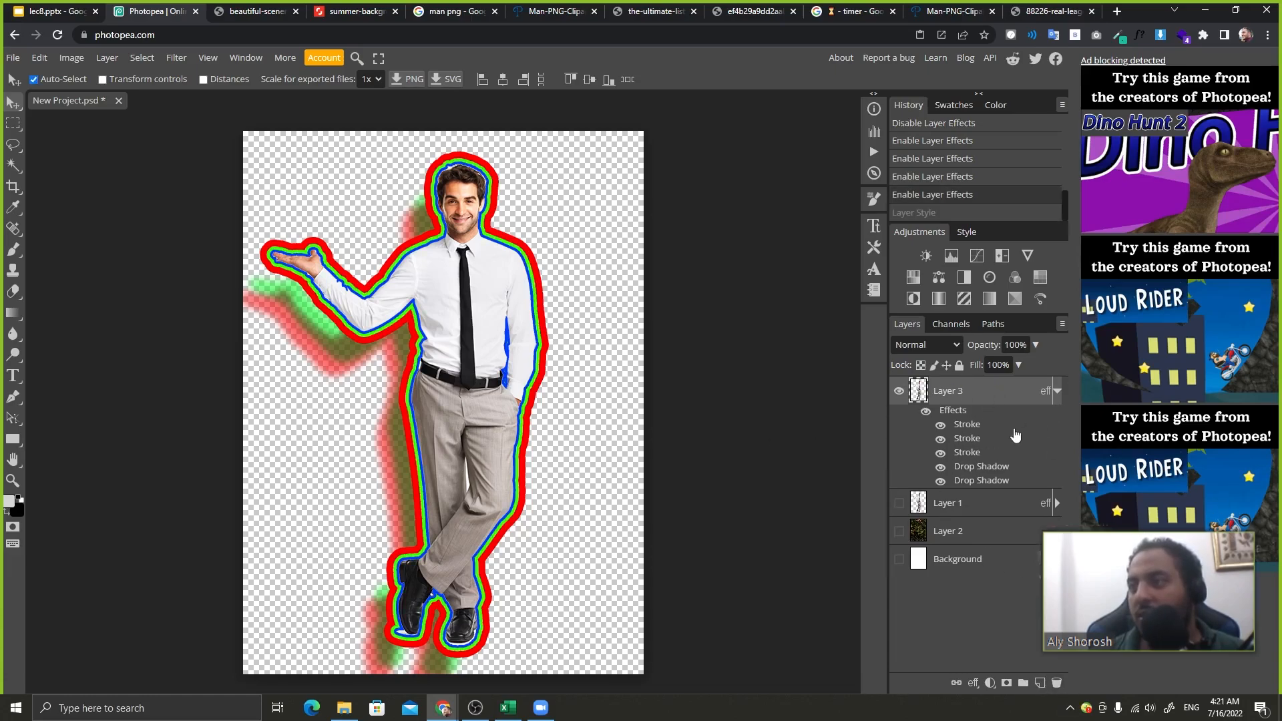
- Collapse Layer 3's effects, delete the whole layer, undo the deletion, and expand its effects list again
click(1061, 396)
drag(1060, 391, 1056, 682)
click(1059, 391)
click(1058, 391)
key(ctrl+z)
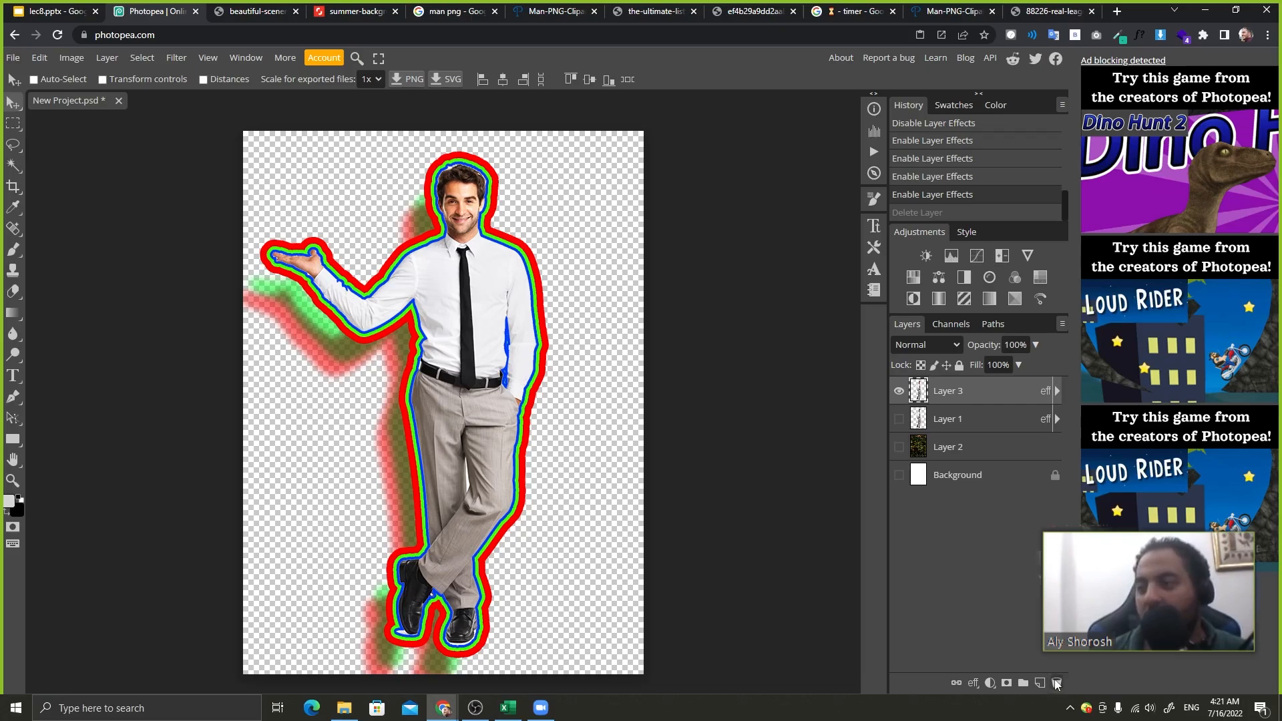
click(1057, 392)
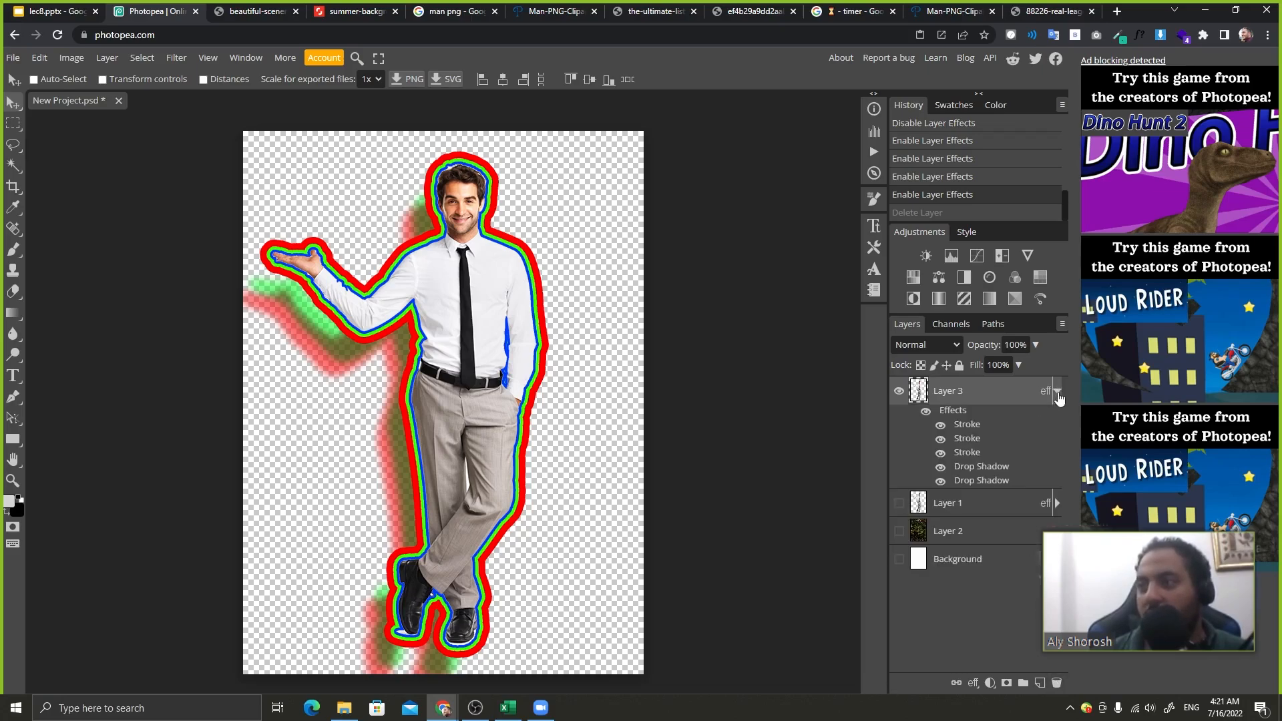
- Remove Layer 3's complete effects group and a single stroke in separate attempts, undoing each removal
drag(953, 411, 1059, 684)
key(ctrl+z)
mouse_move(960, 436)
mouse_down()
mouse_move(983, 459)
mouse_move(1072, 674)
mouse_move(1054, 687)
mouse_up()
key(ctrl+z)
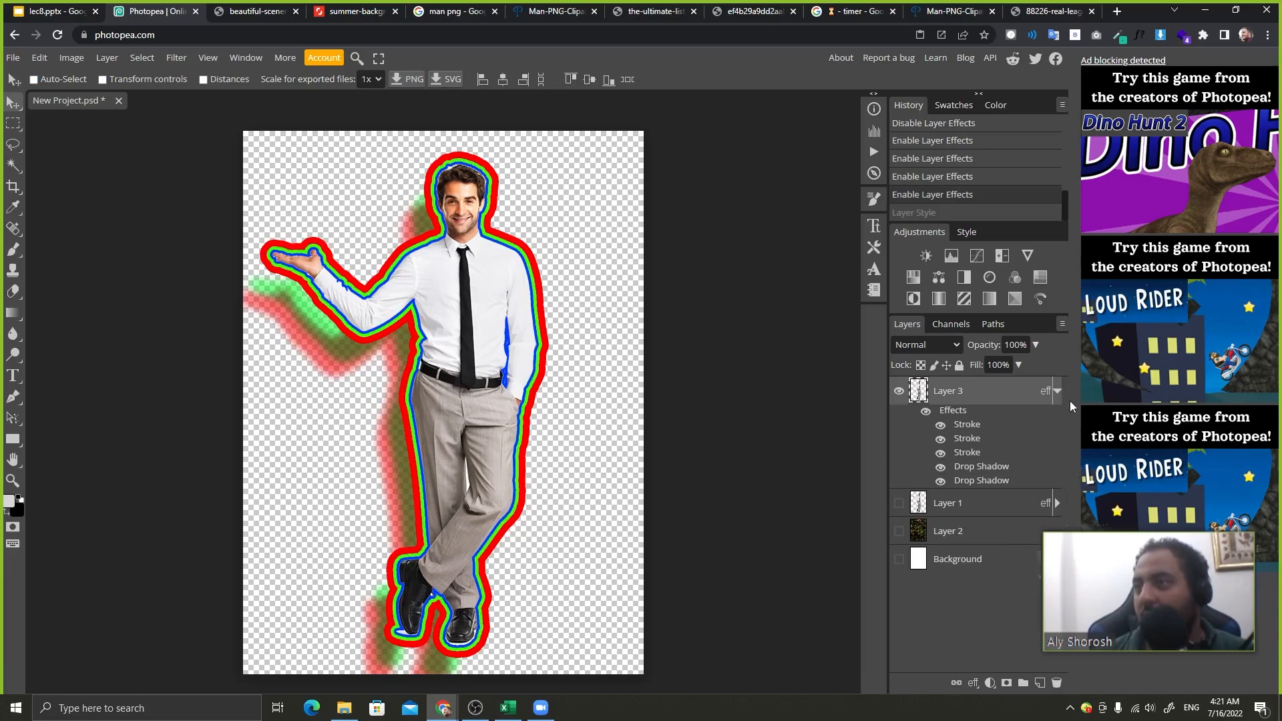
- Collapse Layer 3's effects list, clear its layer style, and undo the clearing
click(1058, 392)
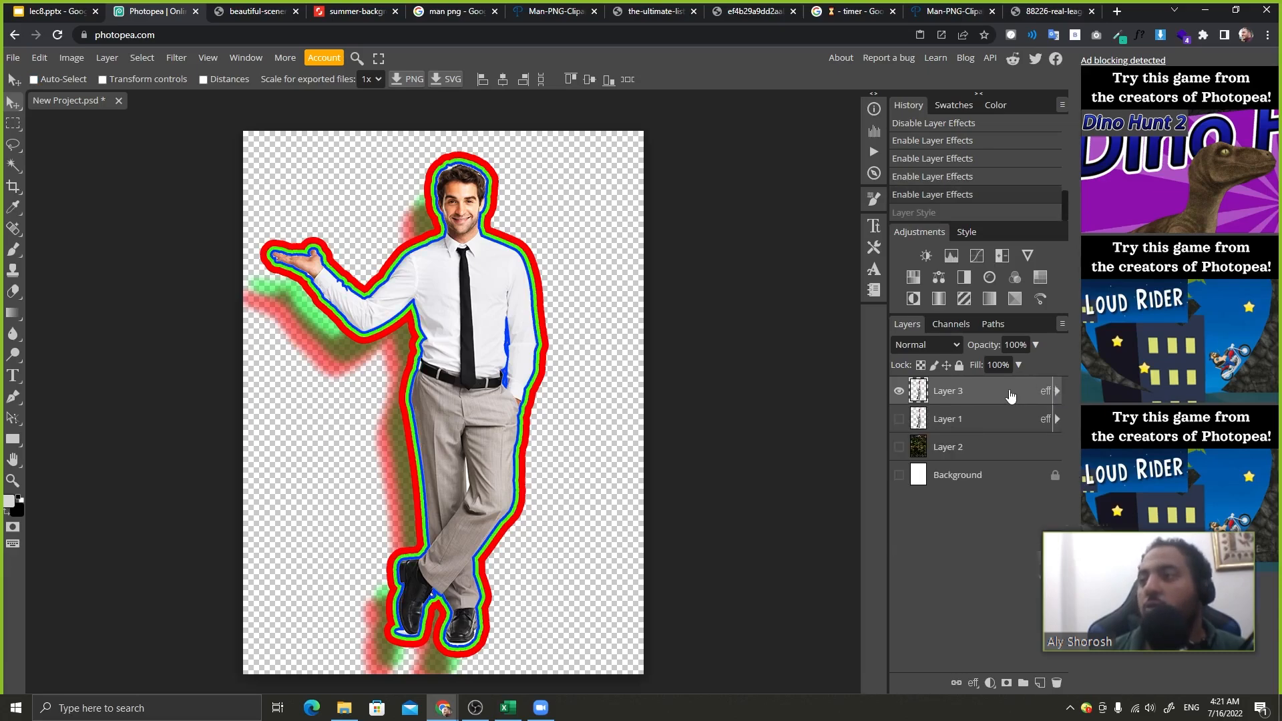
right_click(1010, 395)
mouse_move(925, 611)
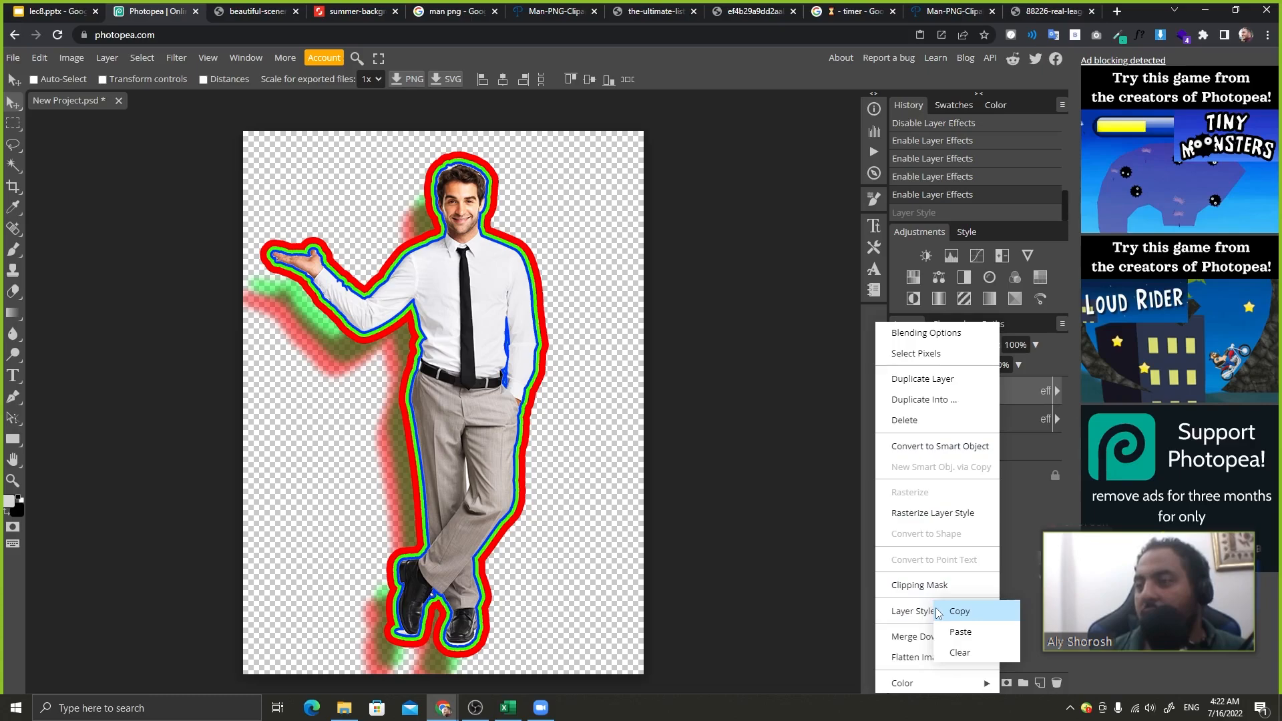
click(960, 653)
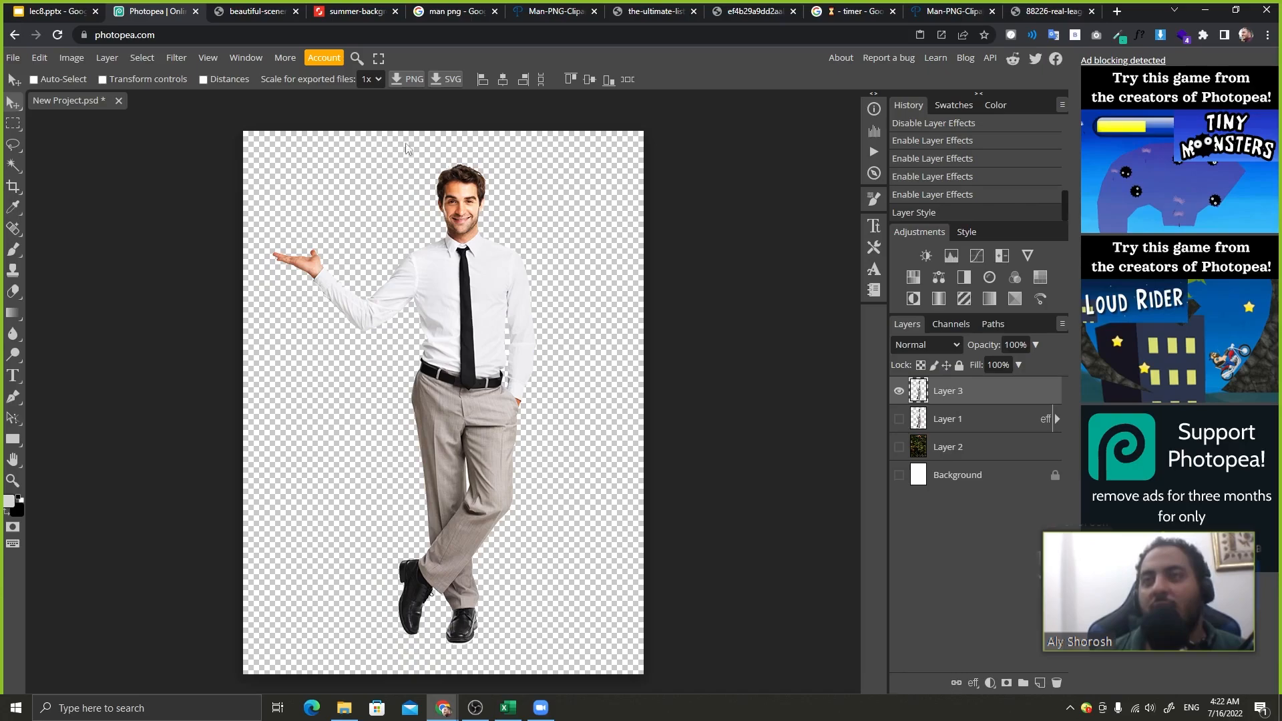
key(ctrl+z)
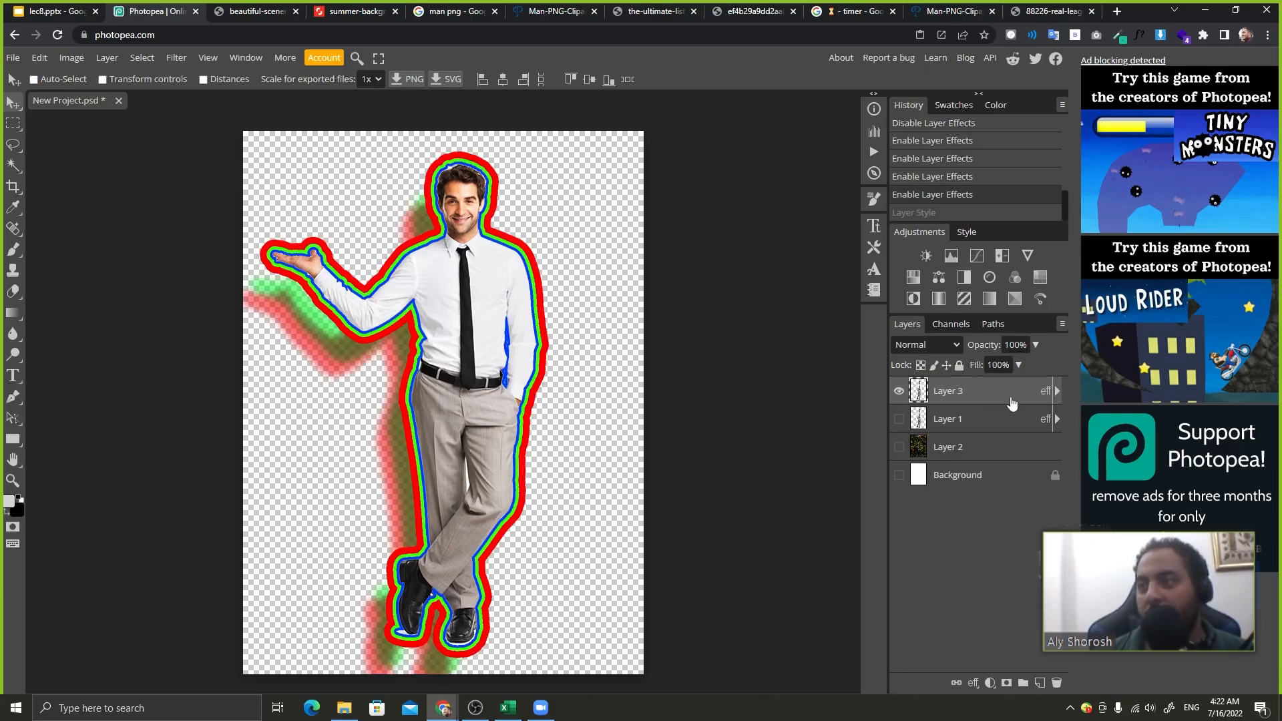
- Copy the layer style of Layer 3
right_click(1013, 396)
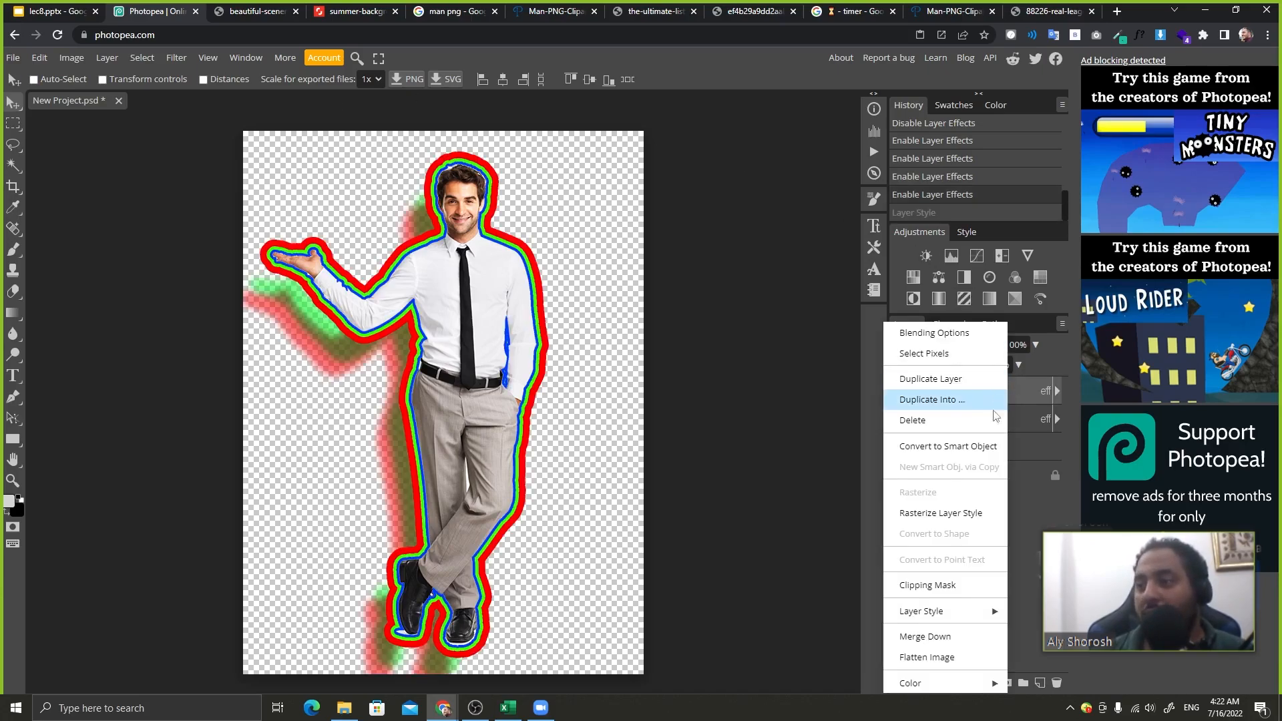
mouse_move(974, 613)
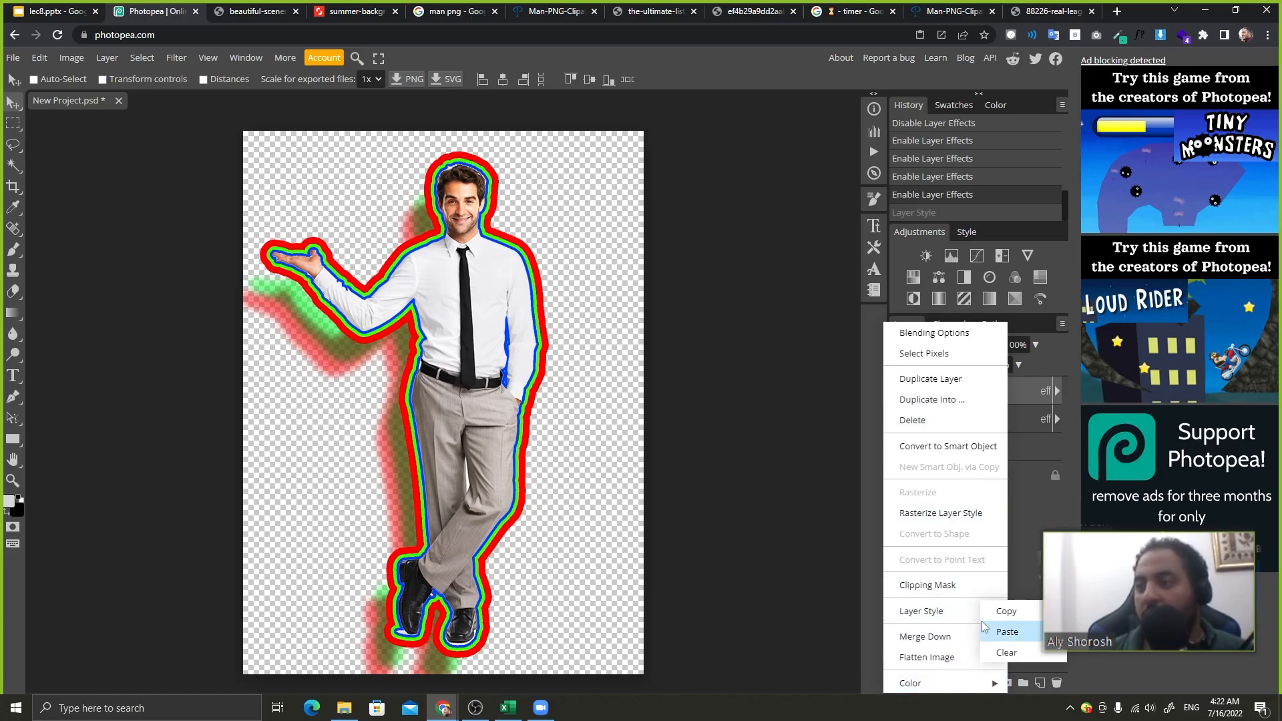
click(1033, 612)
- Find the Liverpool footballer PNG among the open browser pages and open it as a new document in Photopea
click(851, 11)
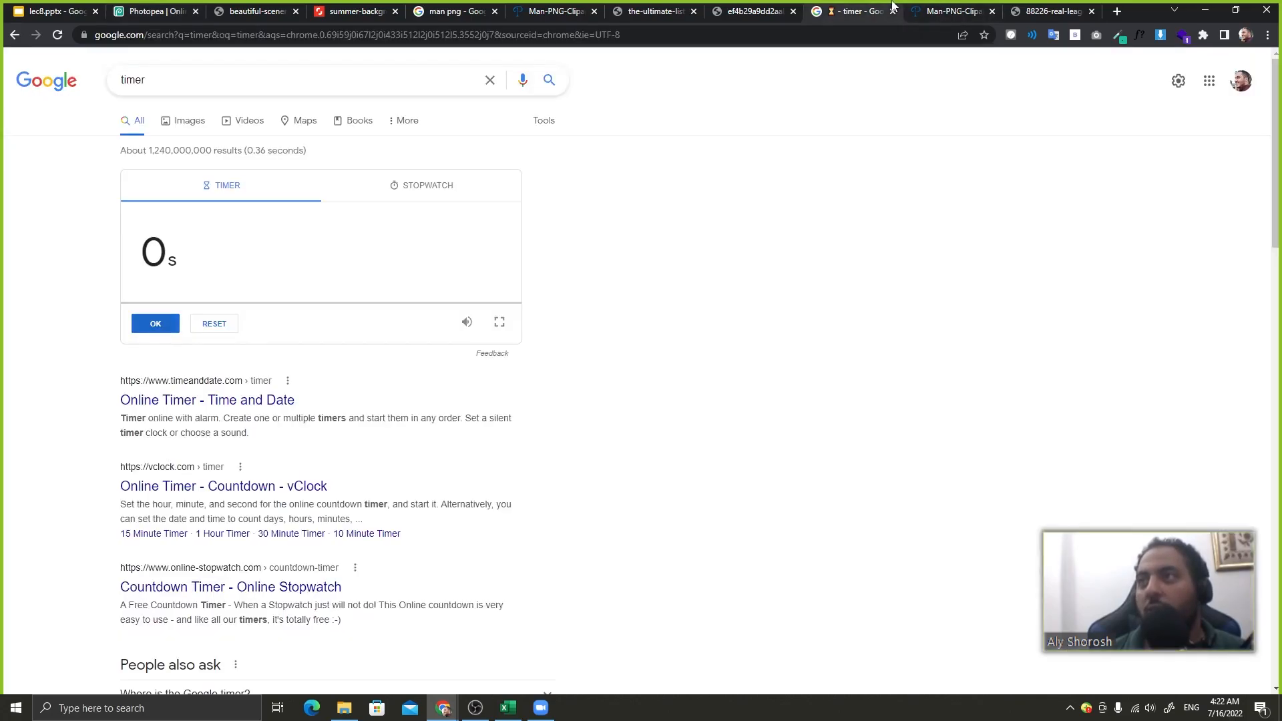
click(654, 11)
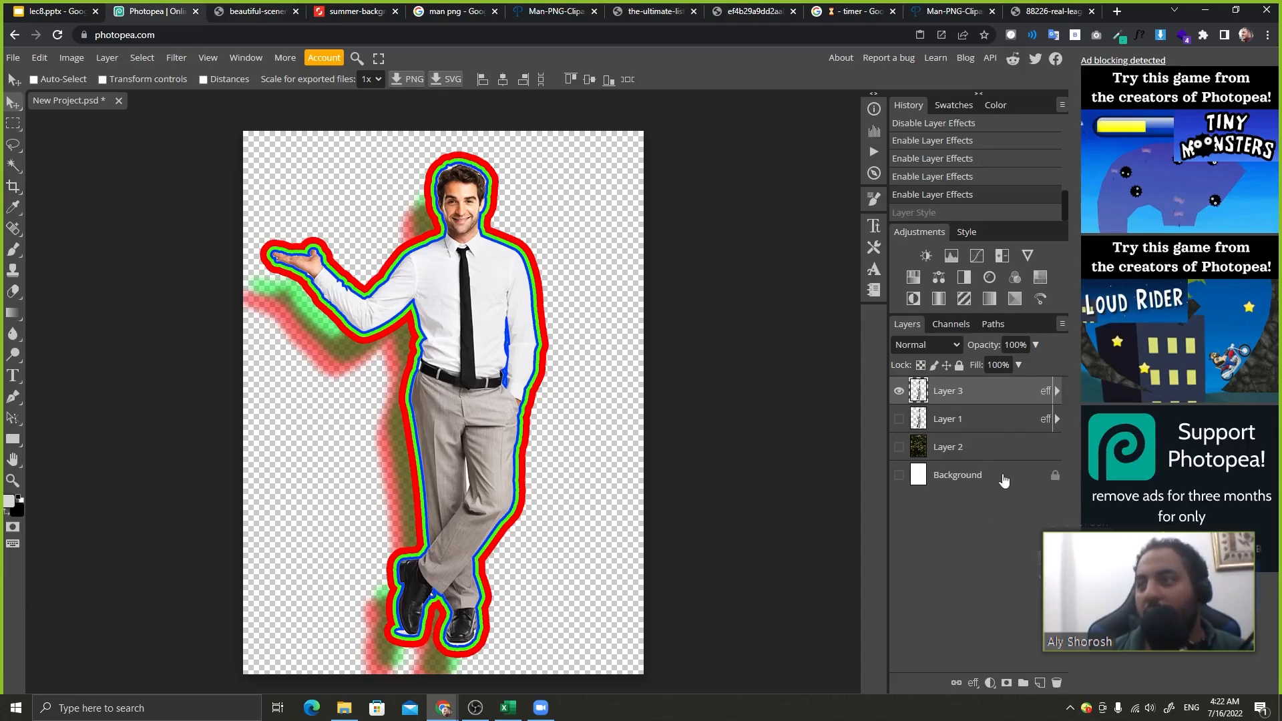
click(994, 449)
click(774, 10)
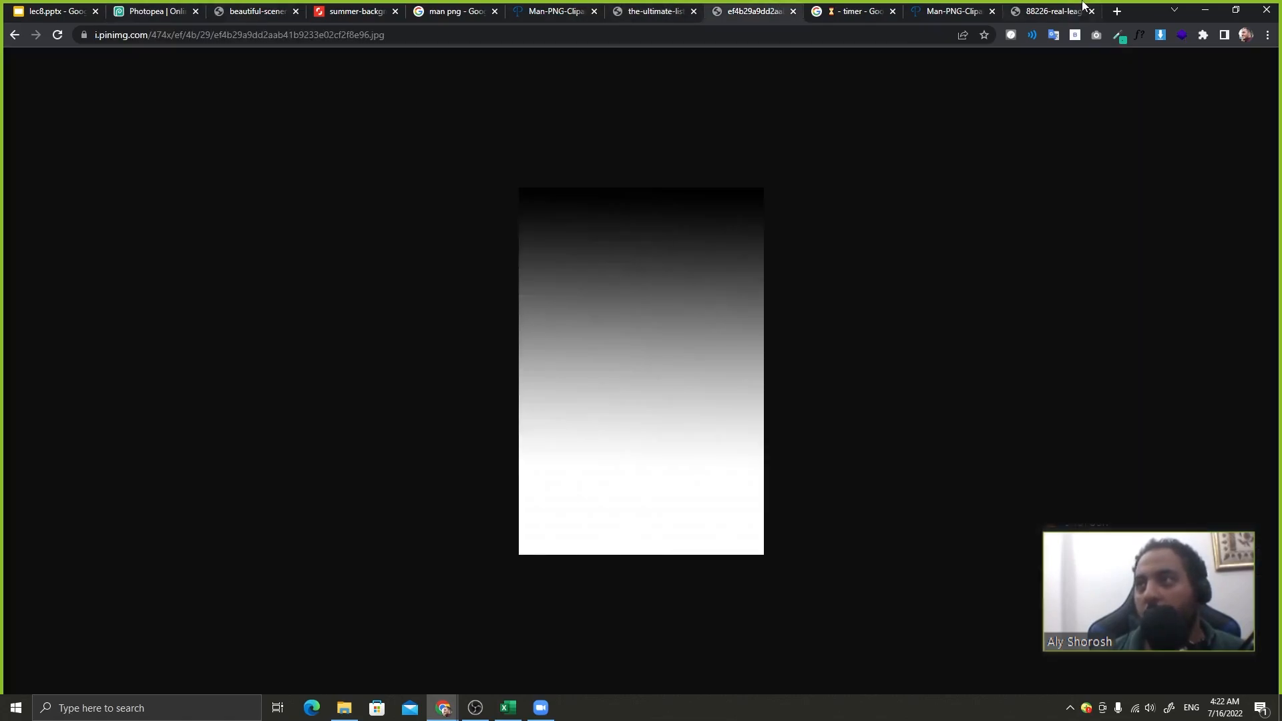
click(1041, 10)
drag(157, 83, 442, 100)
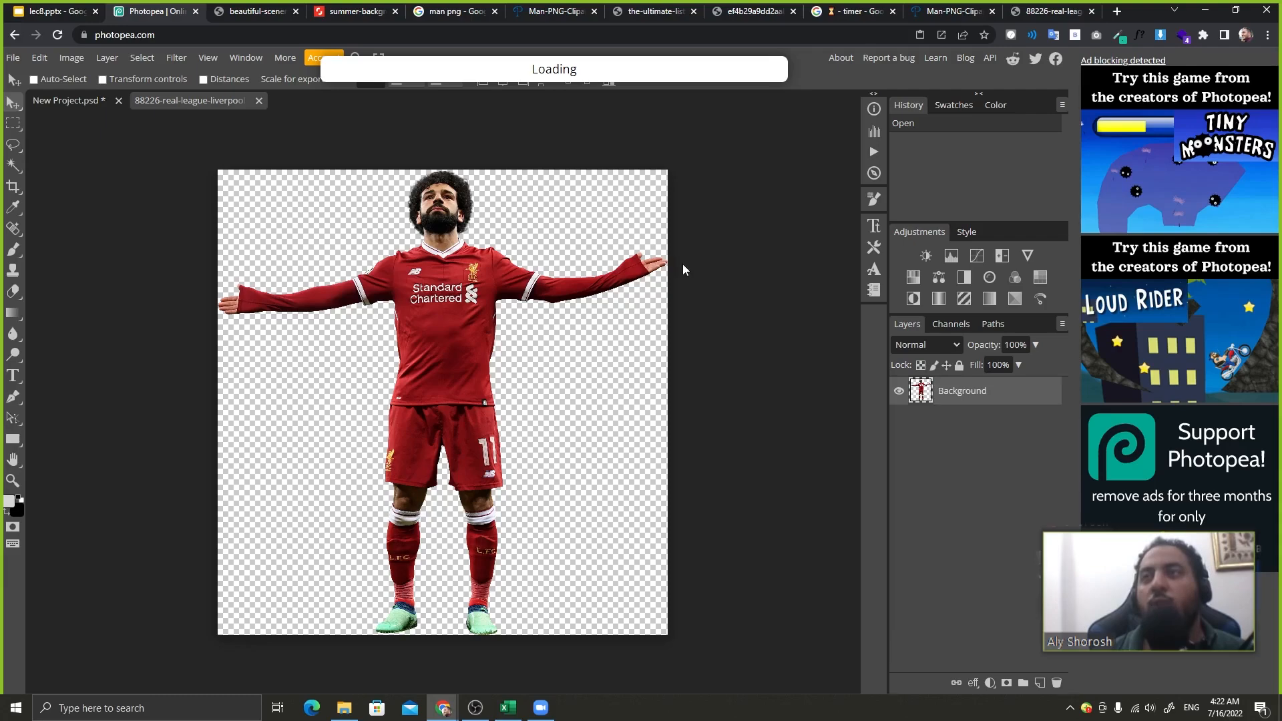
click(398, 100)
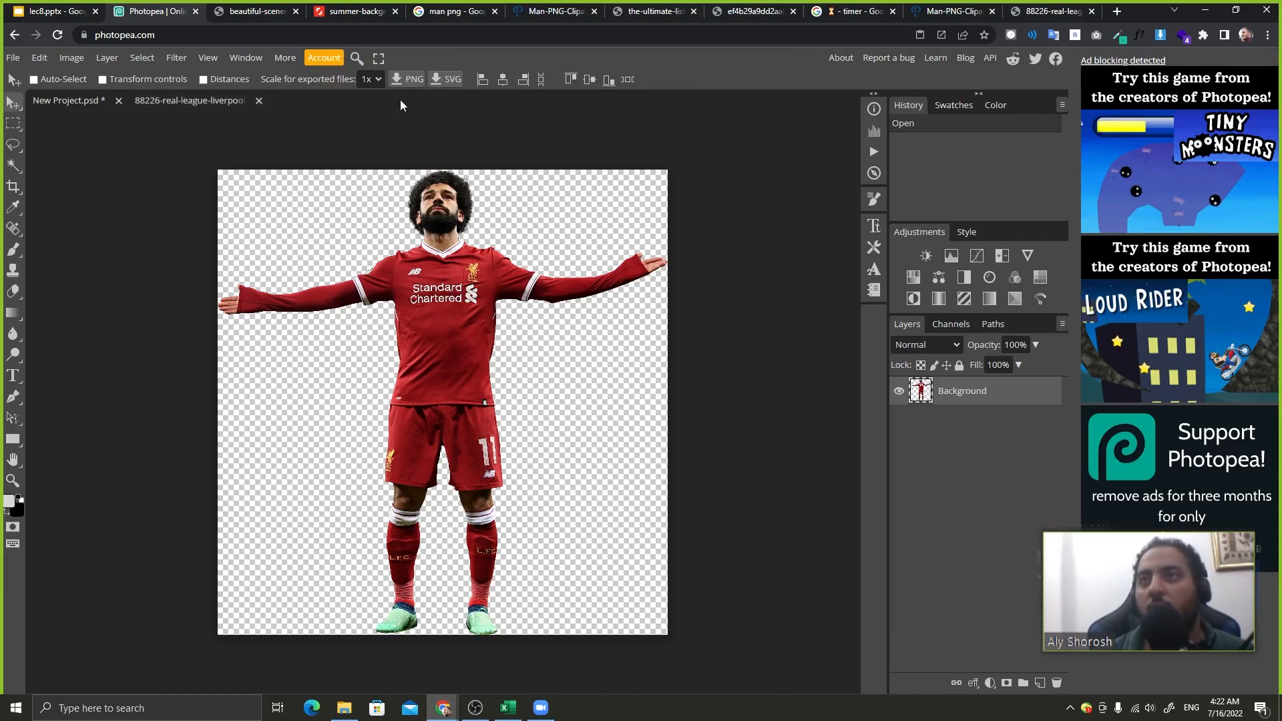
- Paste the copied layer style onto the footballer document's Background layer
right_click(1006, 390)
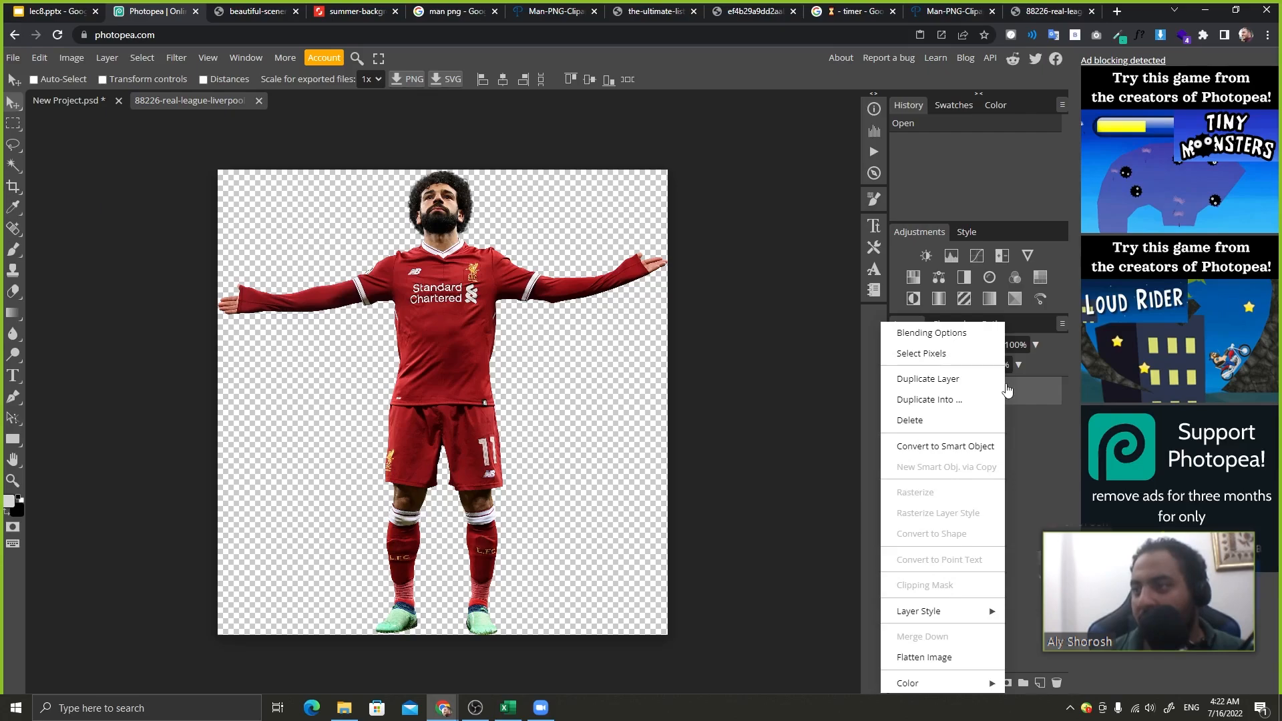
mouse_move(991, 619)
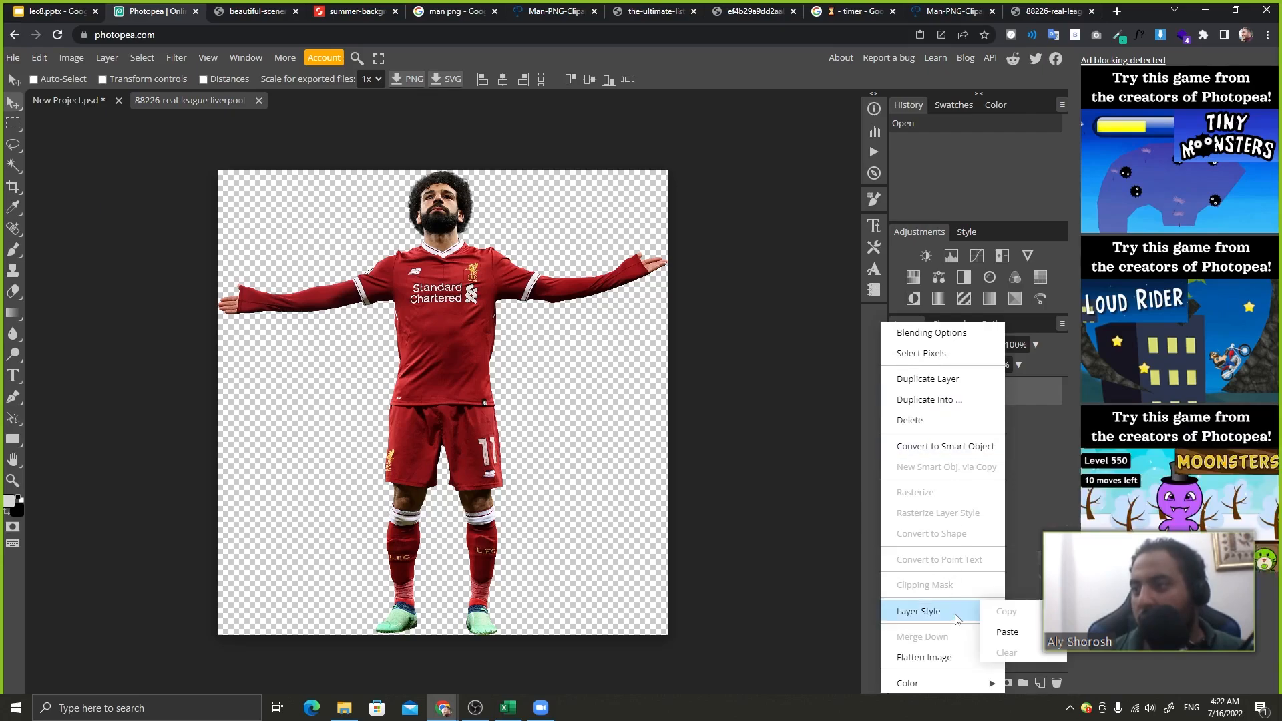
click(1007, 631)
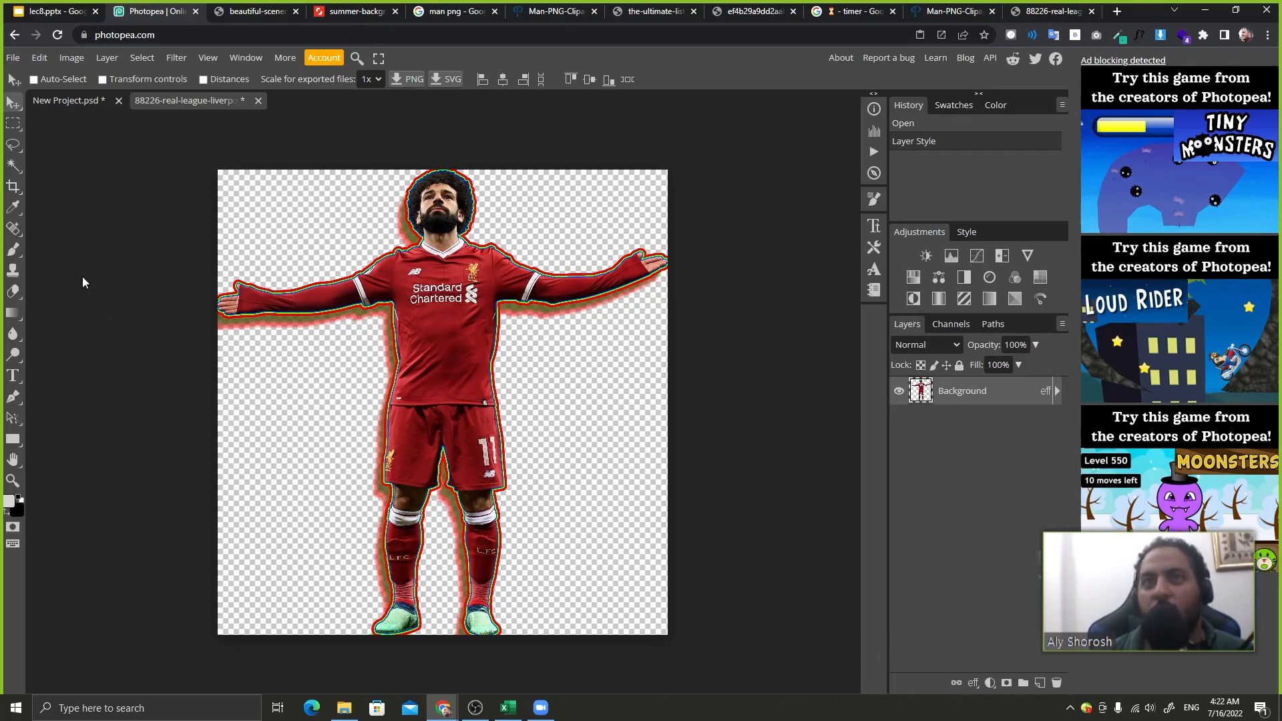
- Compare the styled footballer with New Project.psd, and return to that project with Layer 3 selected
click(78, 101)
click(198, 106)
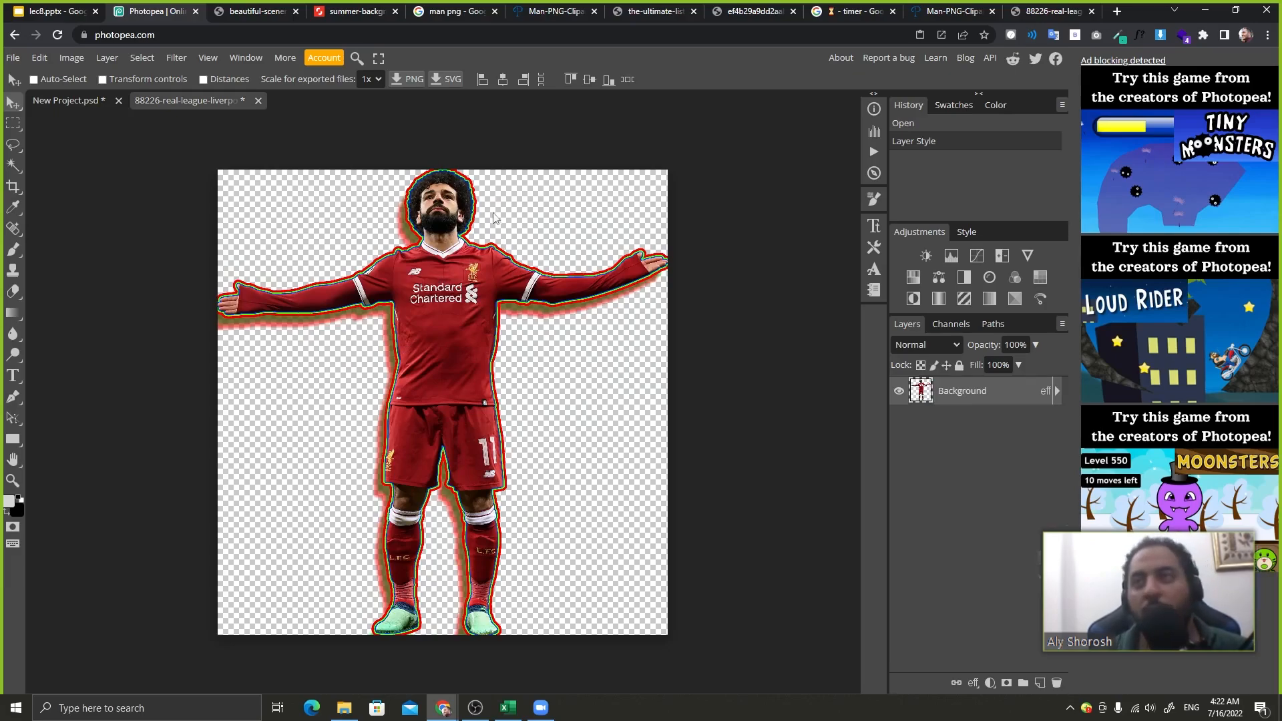
click(66, 100)
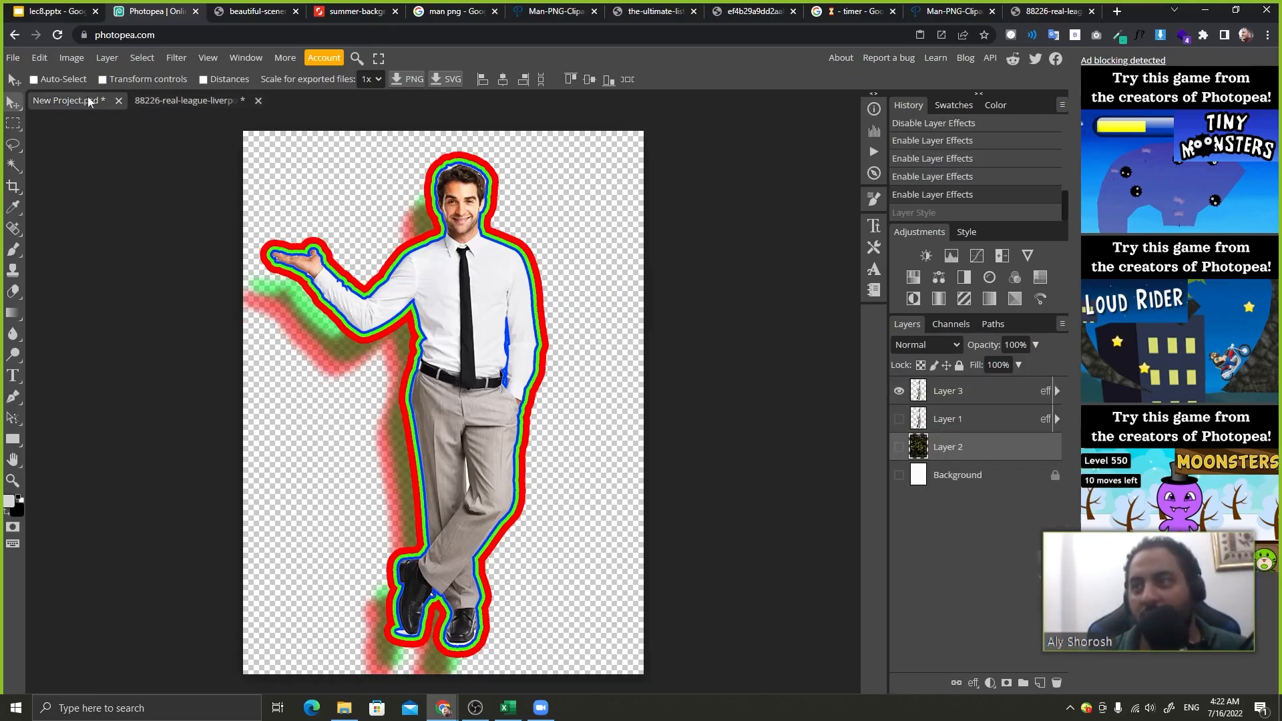
click(1004, 393)
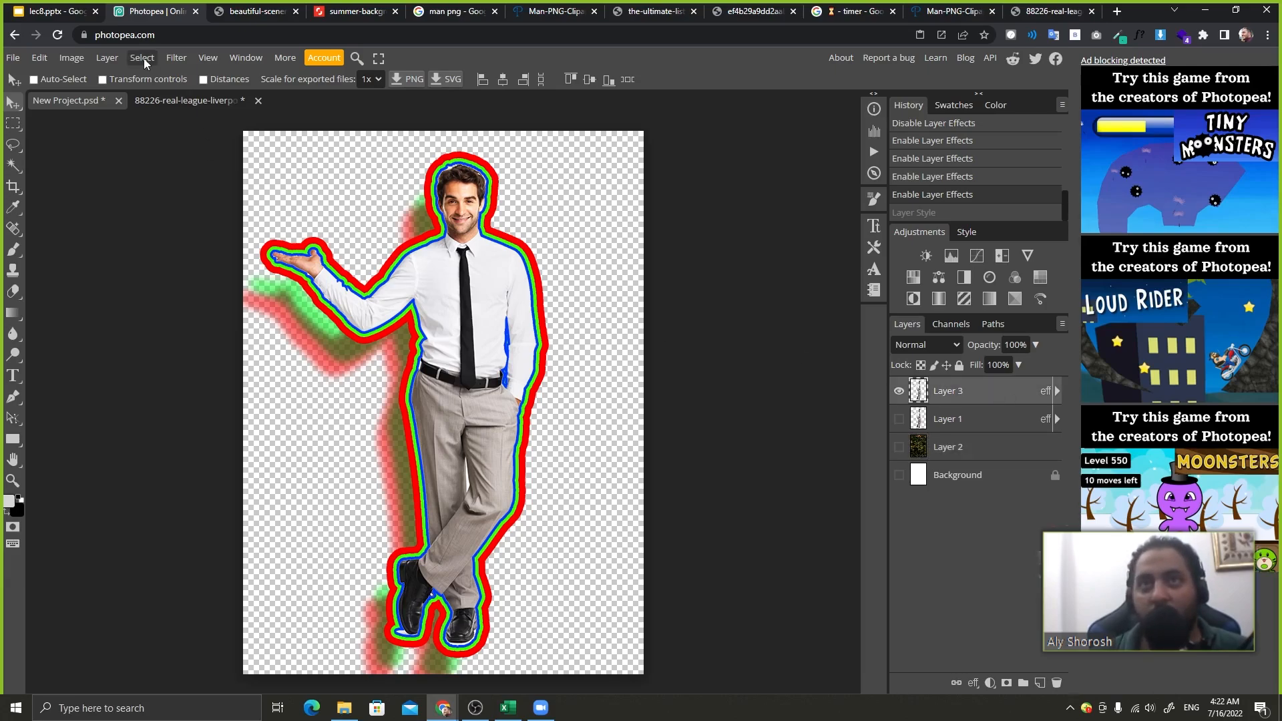
- Review the smart object and layer style commands available for Layer 3
click(106, 57)
mouse_move(160, 306)
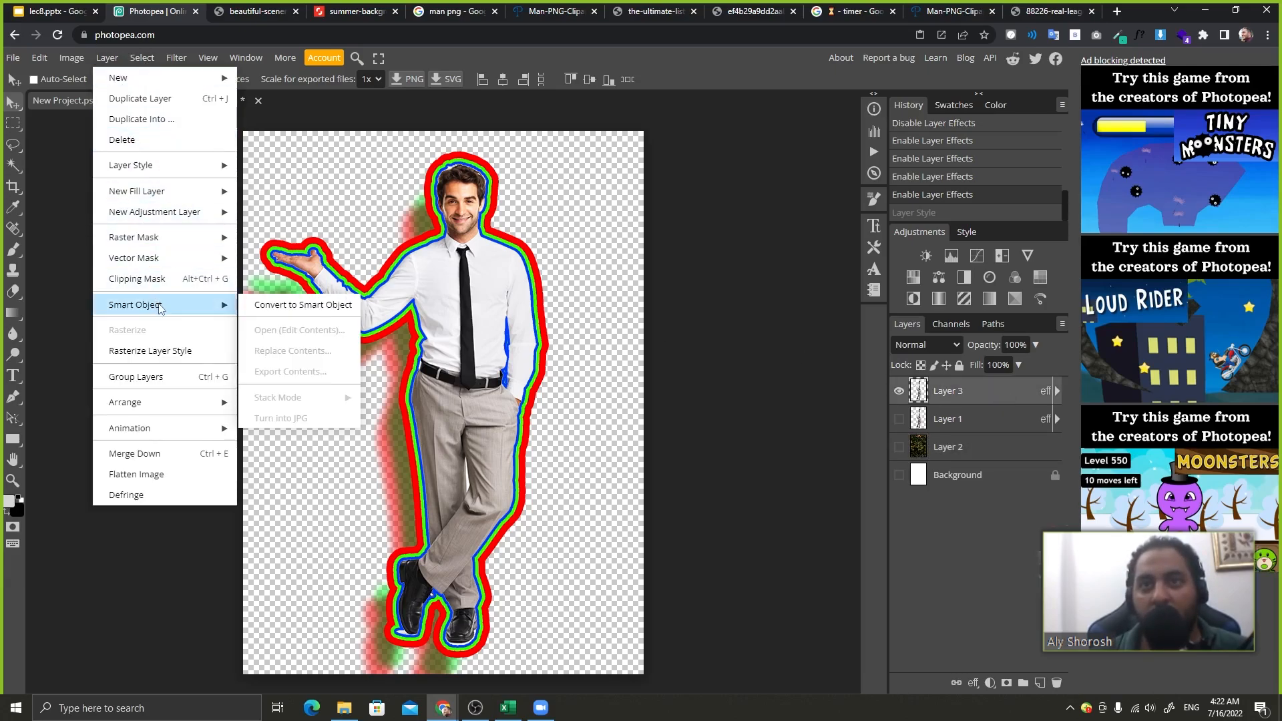
mouse_move(172, 176)
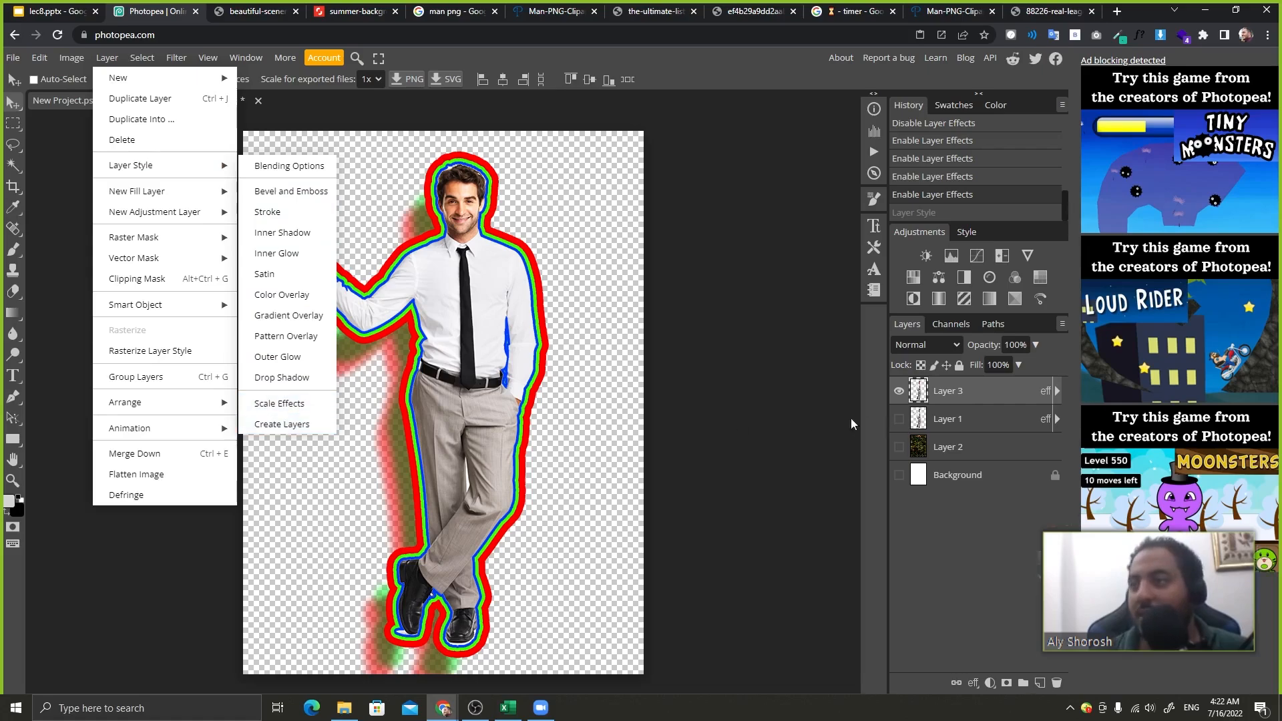
- Expand Layer 3's effects list, open Scale Effects for it, and dismiss the dialog without applying a scale
click(1057, 392)
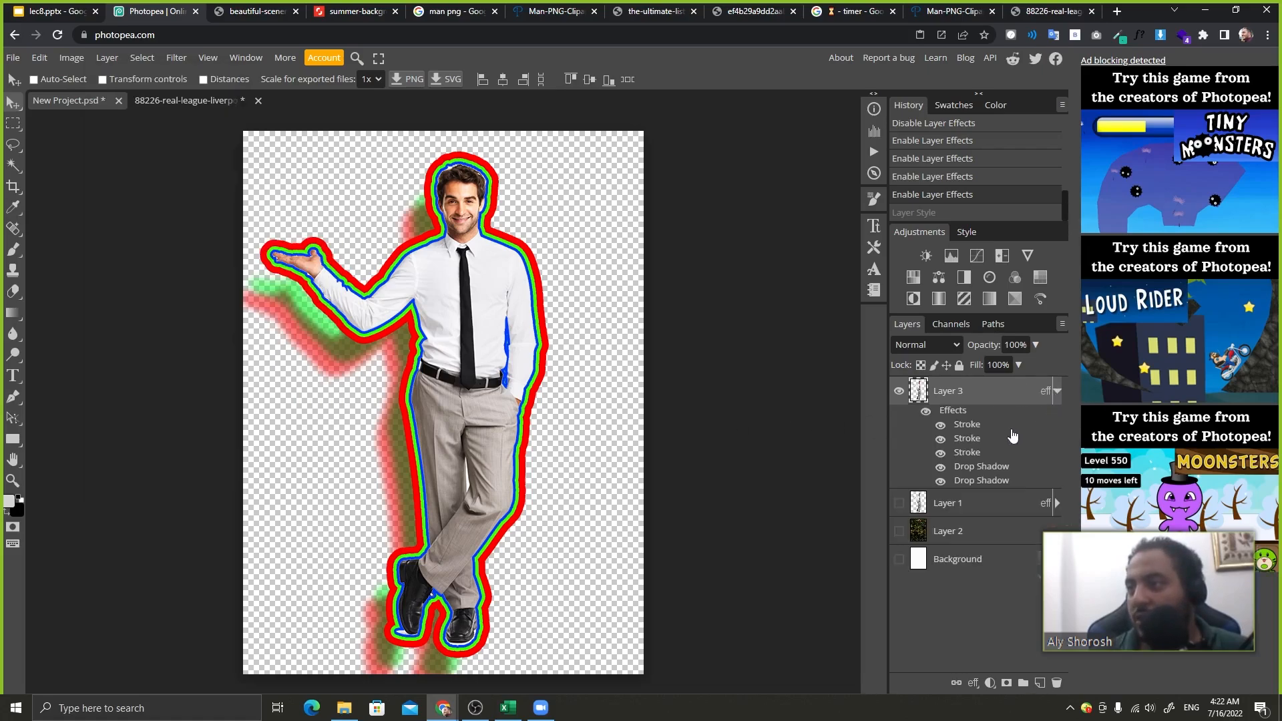
click(1057, 394)
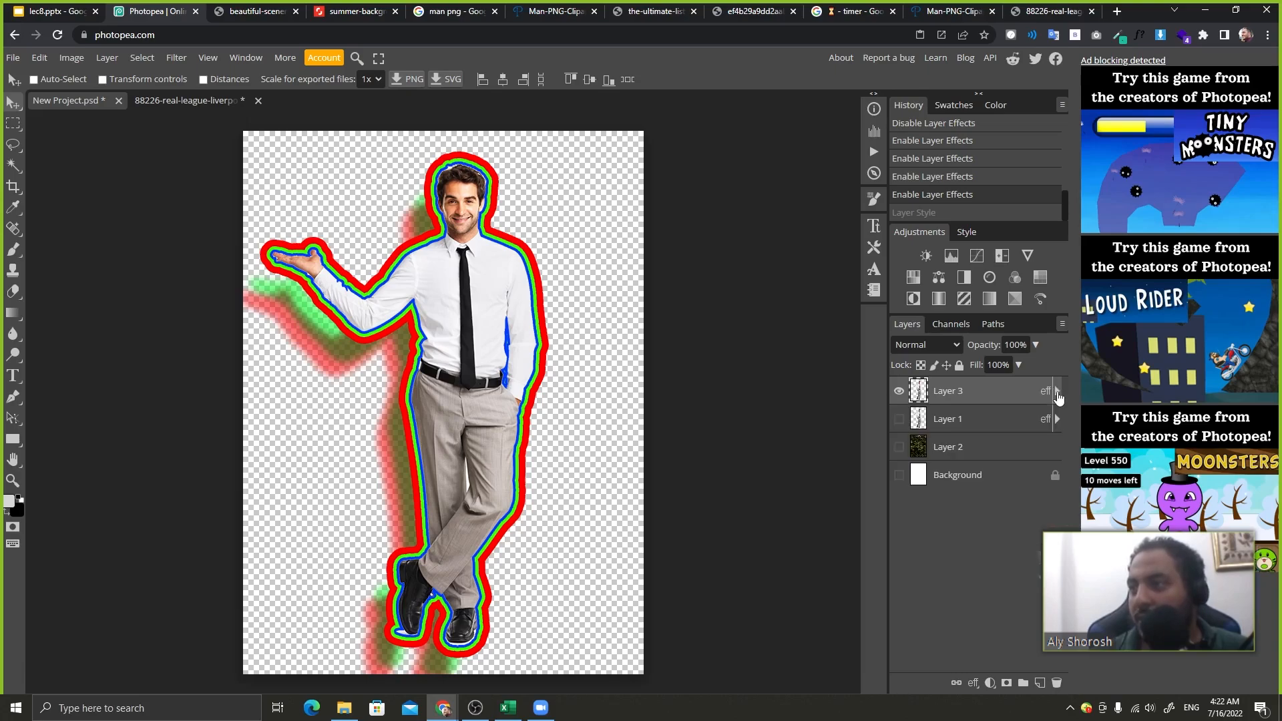
click(1057, 394)
right_click(996, 444)
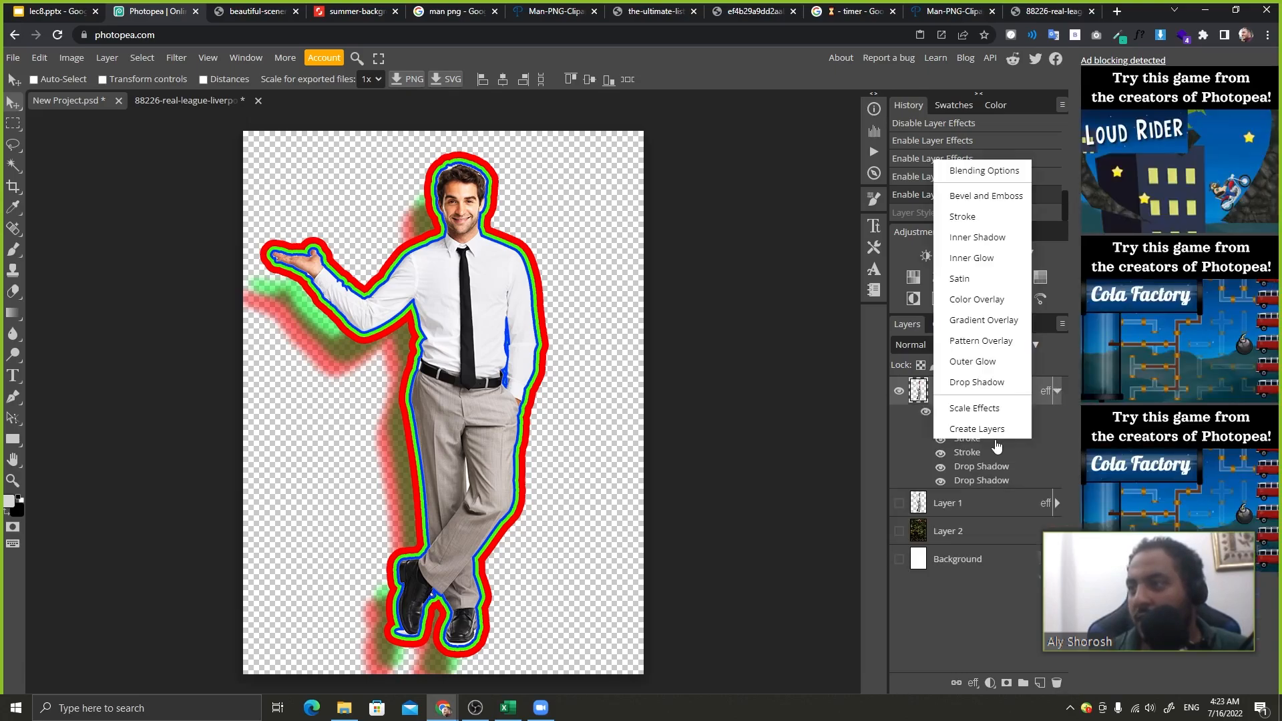
click(975, 416)
mouse_move(170, 152)
mouse_down()
mouse_move(134, 152)
mouse_move(131, 189)
mouse_move(175, 189)
mouse_move(127, 211)
mouse_move(175, 208)
mouse_up()
click(273, 159)
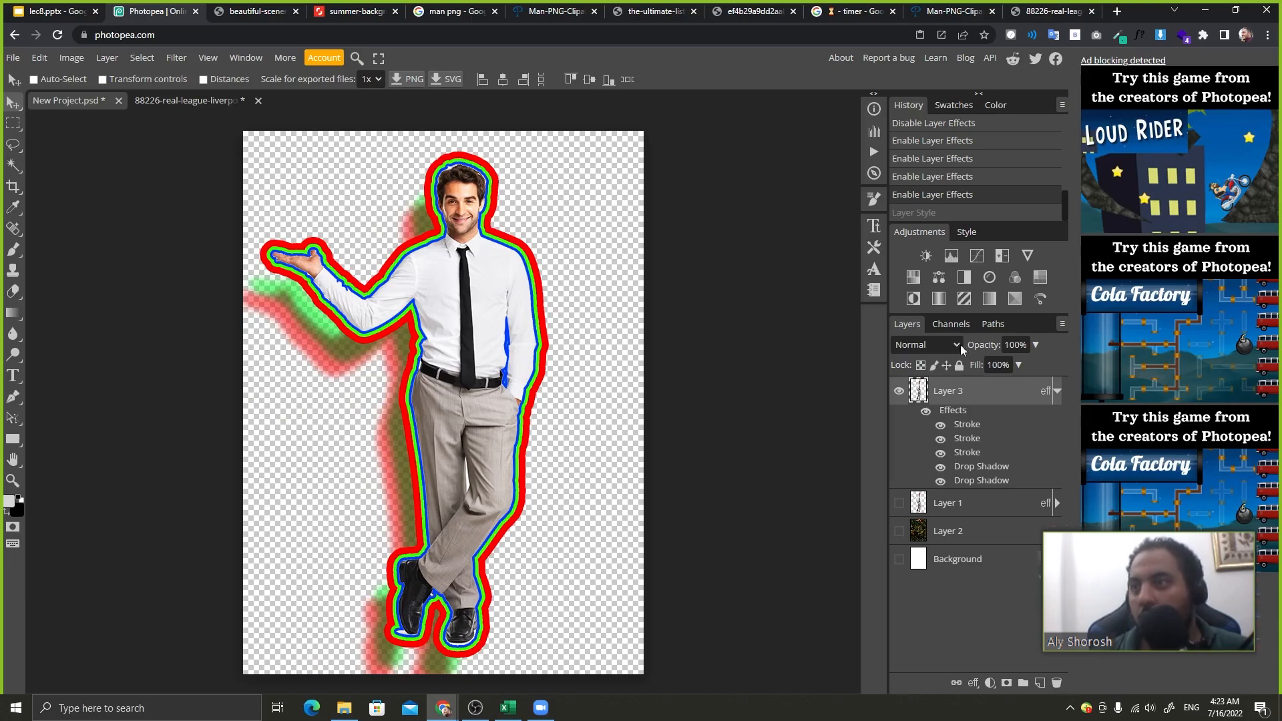
- Convert Layer 3's stroke and drop shadow effects into separate layers with Create Layers
right_click(1030, 435)
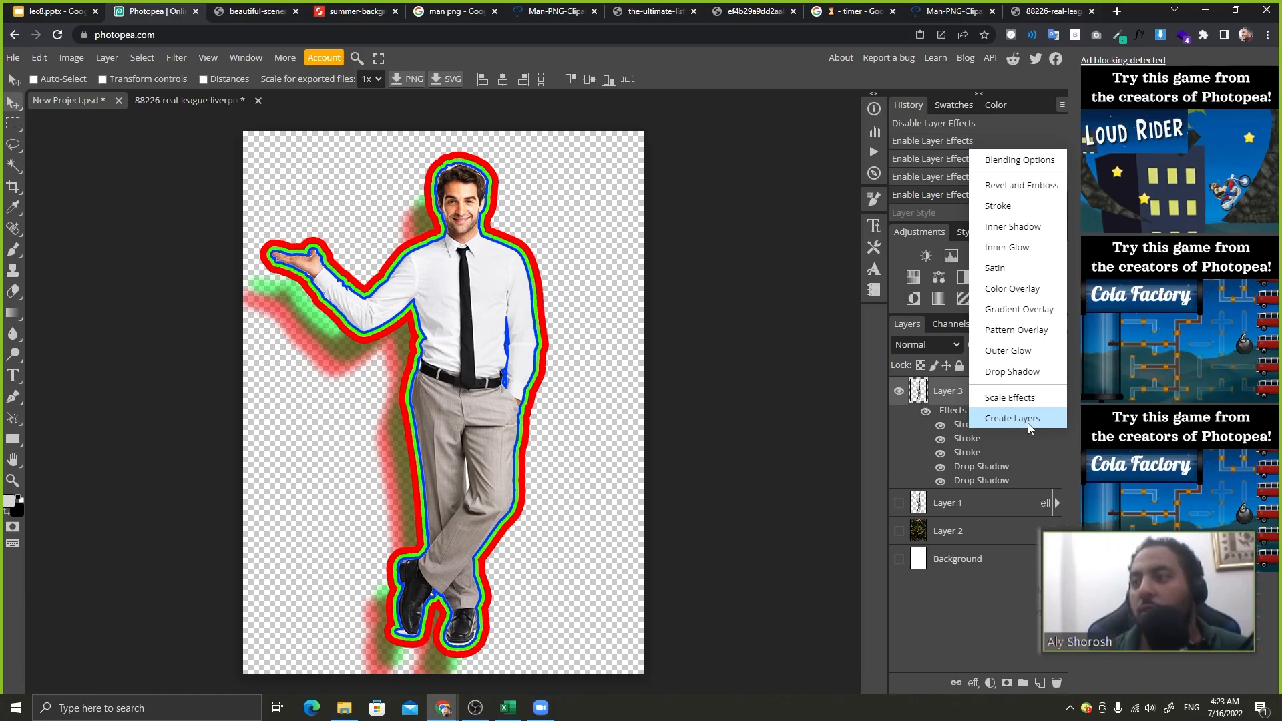
click(982, 605)
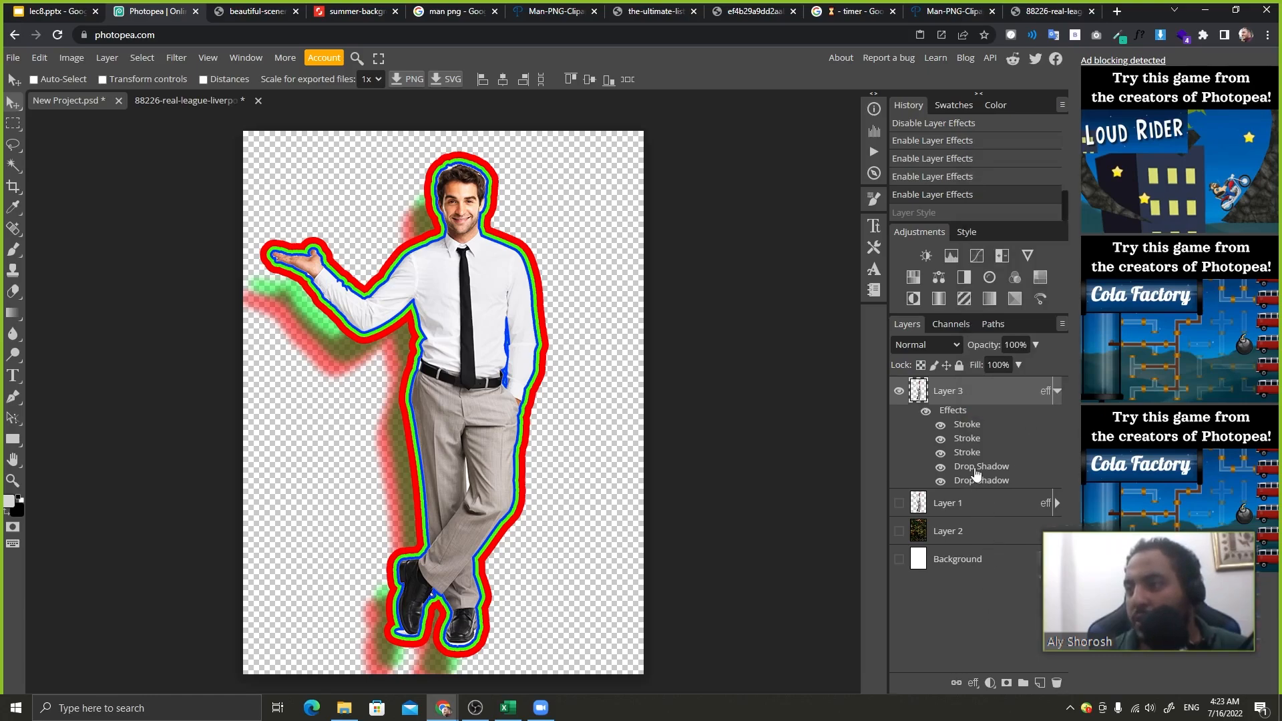
right_click(1007, 399)
right_click(1034, 456)
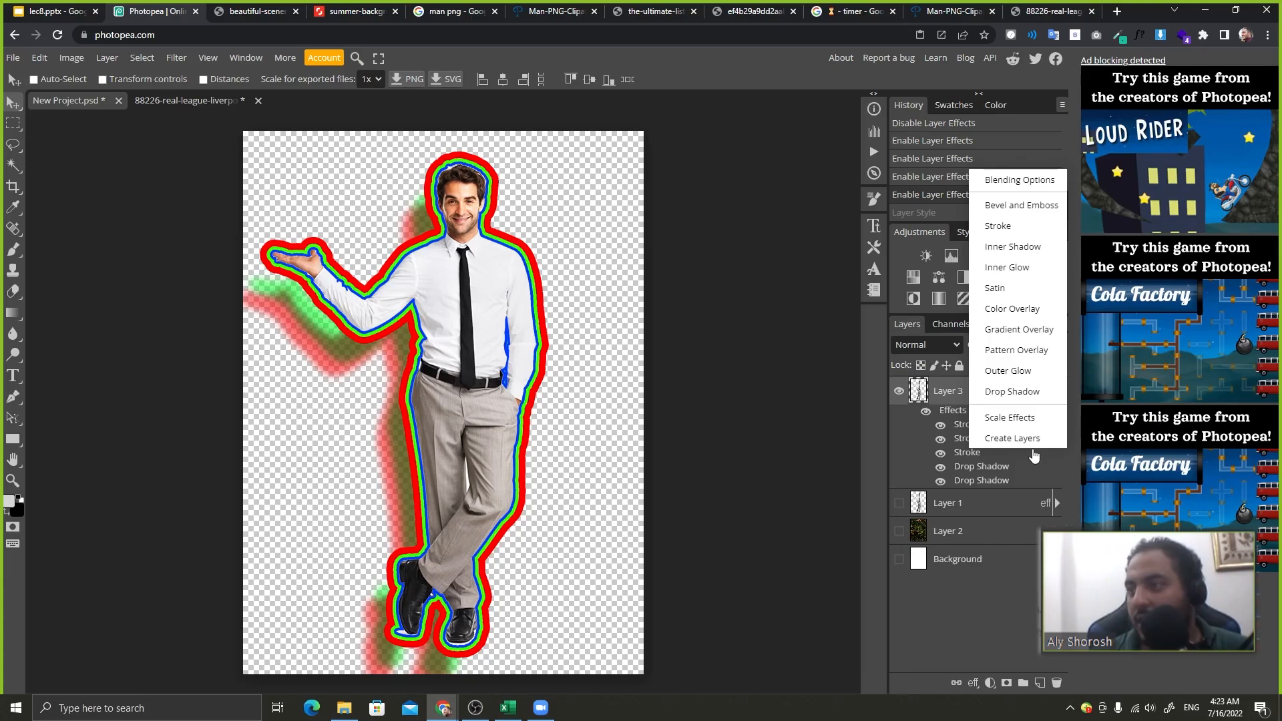
click(1025, 439)
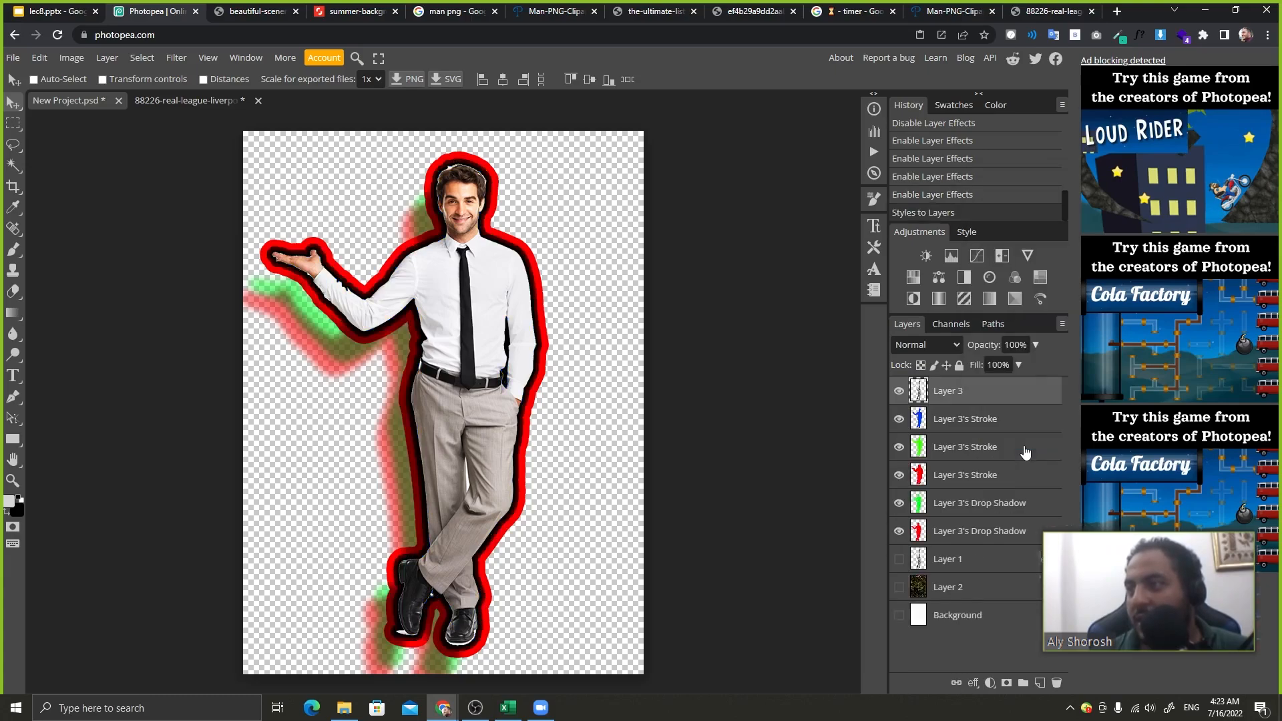
- Go through the generated stroke and drop shadow layers and preview the artwork with Layer 3 hidden and shown
click(991, 531)
click(986, 503)
click(981, 476)
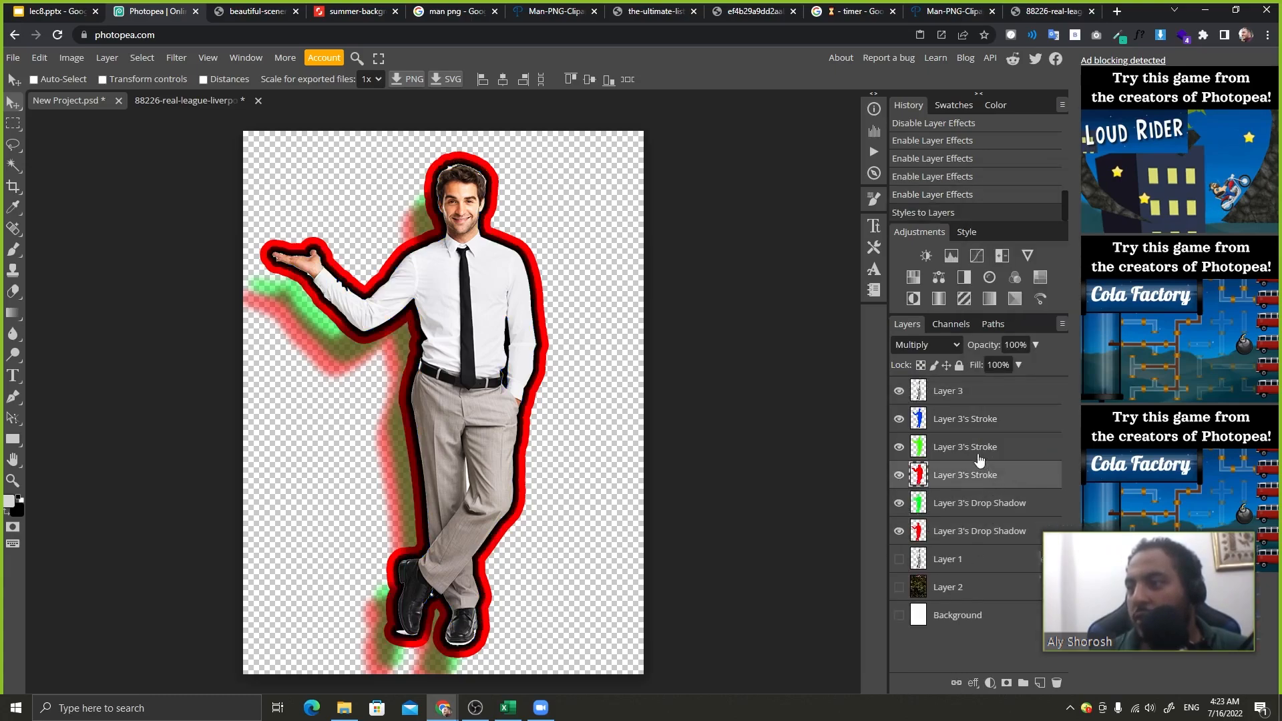
click(962, 421)
click(952, 392)
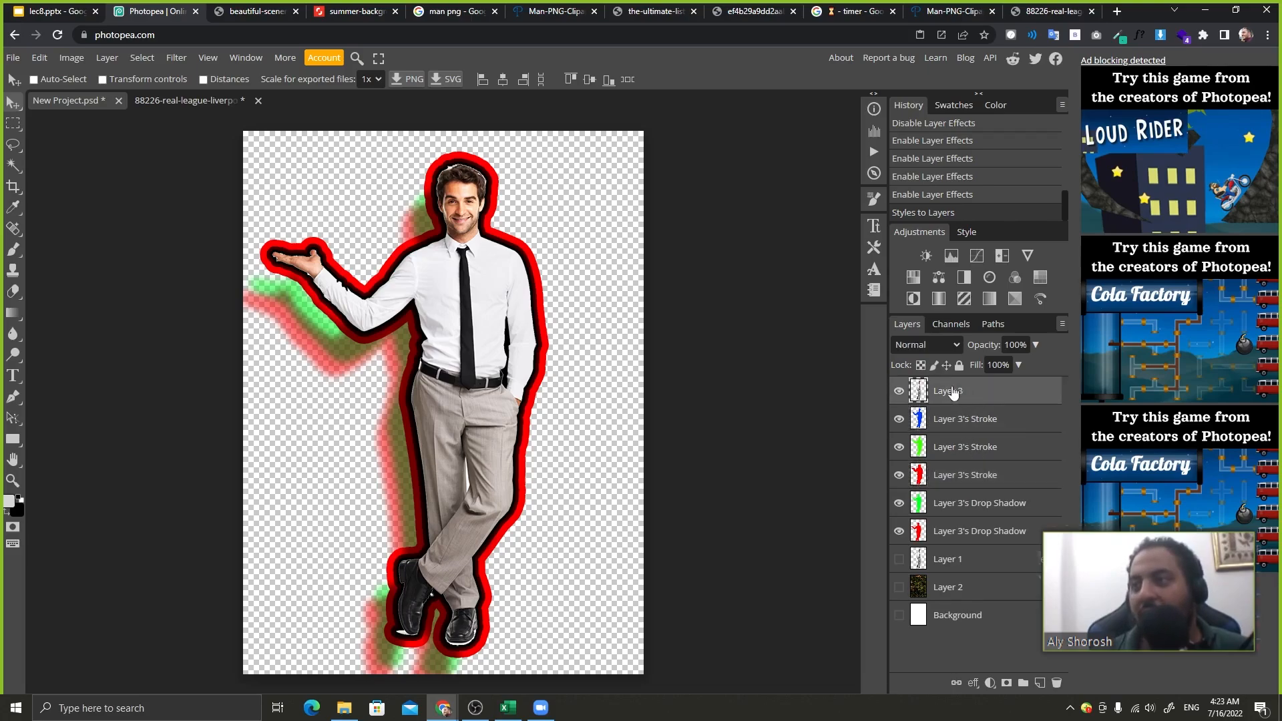
click(898, 392)
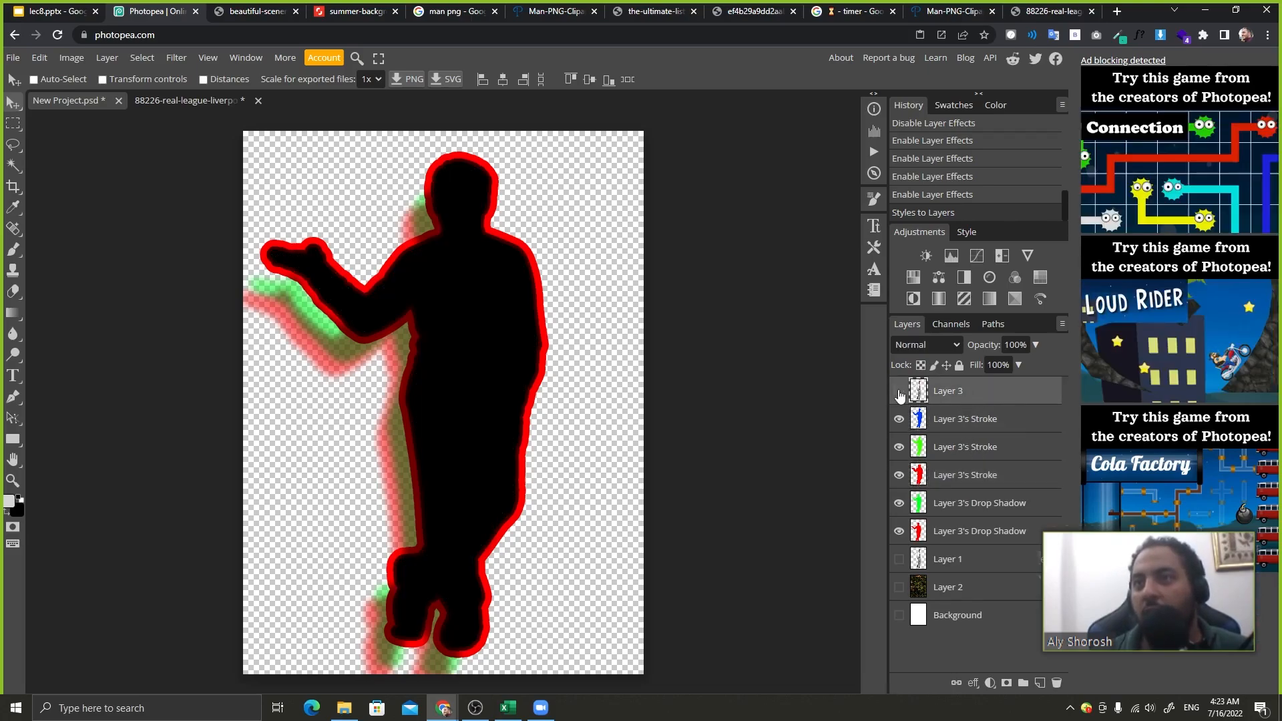
click(898, 392)
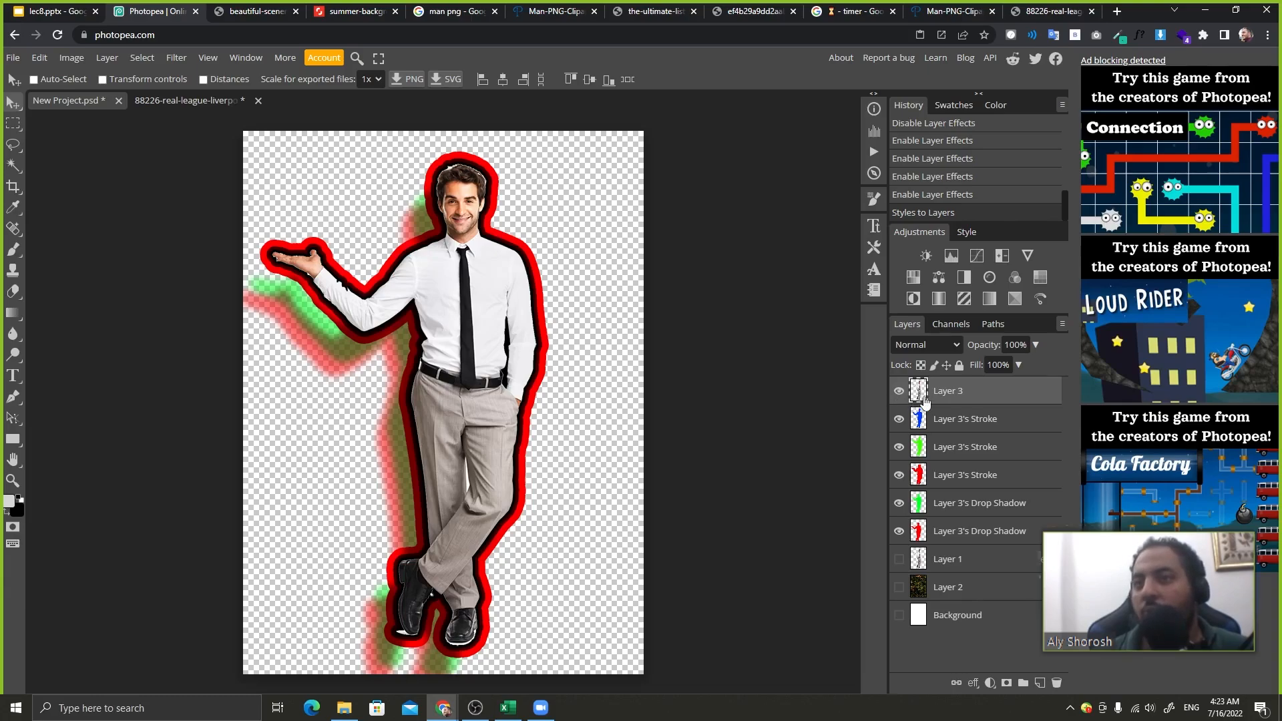
click(941, 426)
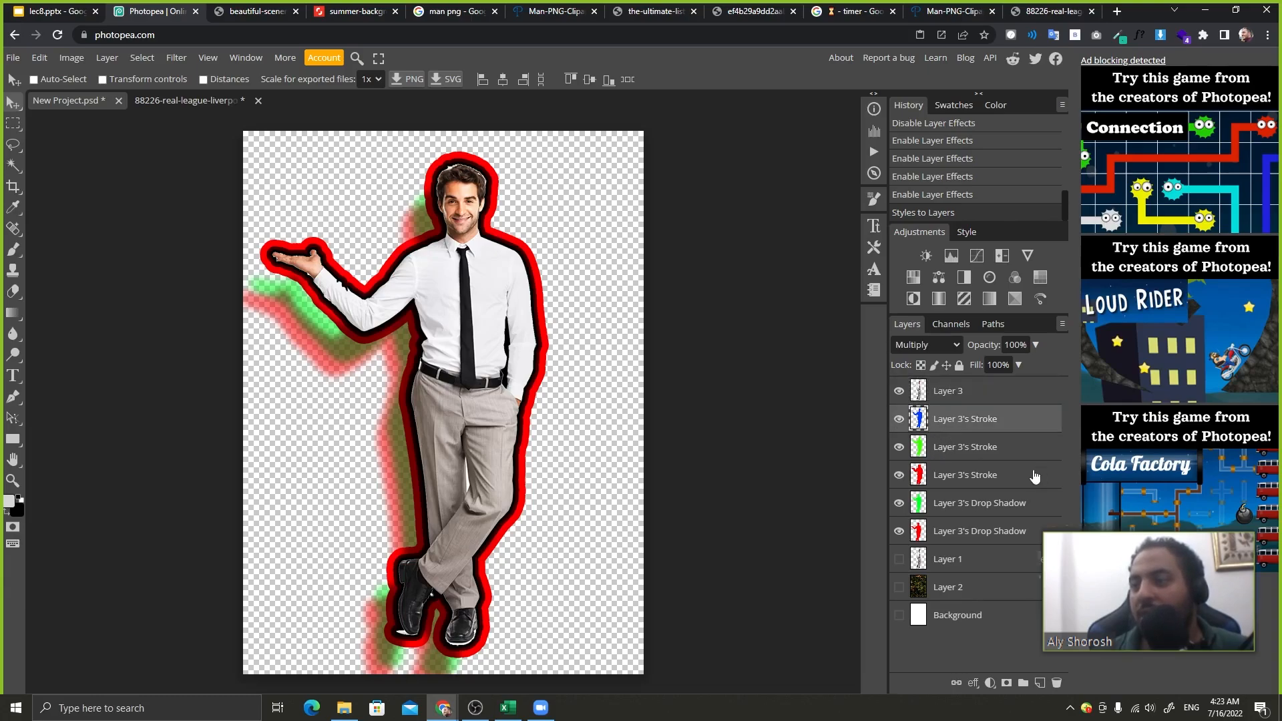
- Hide Layer 3, its three stroke layers and the green drop shadow layer to isolate the red drop shadow
click(899, 391)
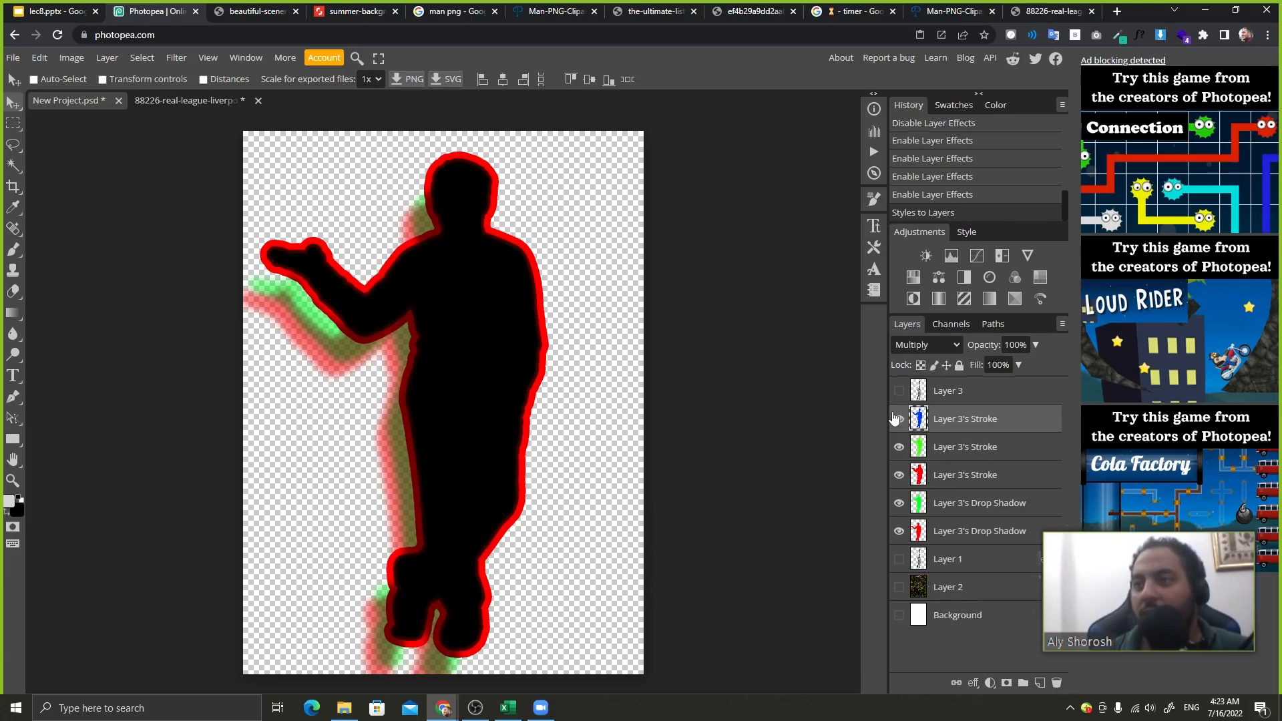
click(898, 419)
click(899, 446)
click(898, 447)
click(898, 474)
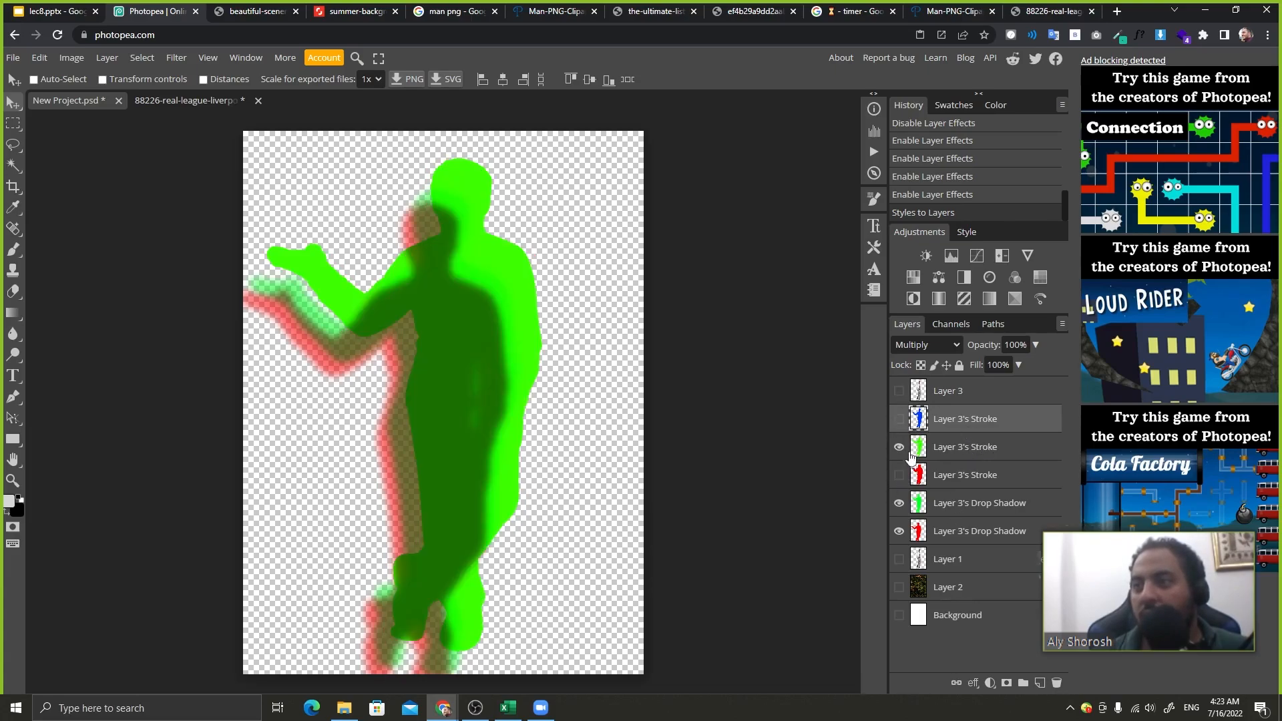
click(898, 446)
click(899, 502)
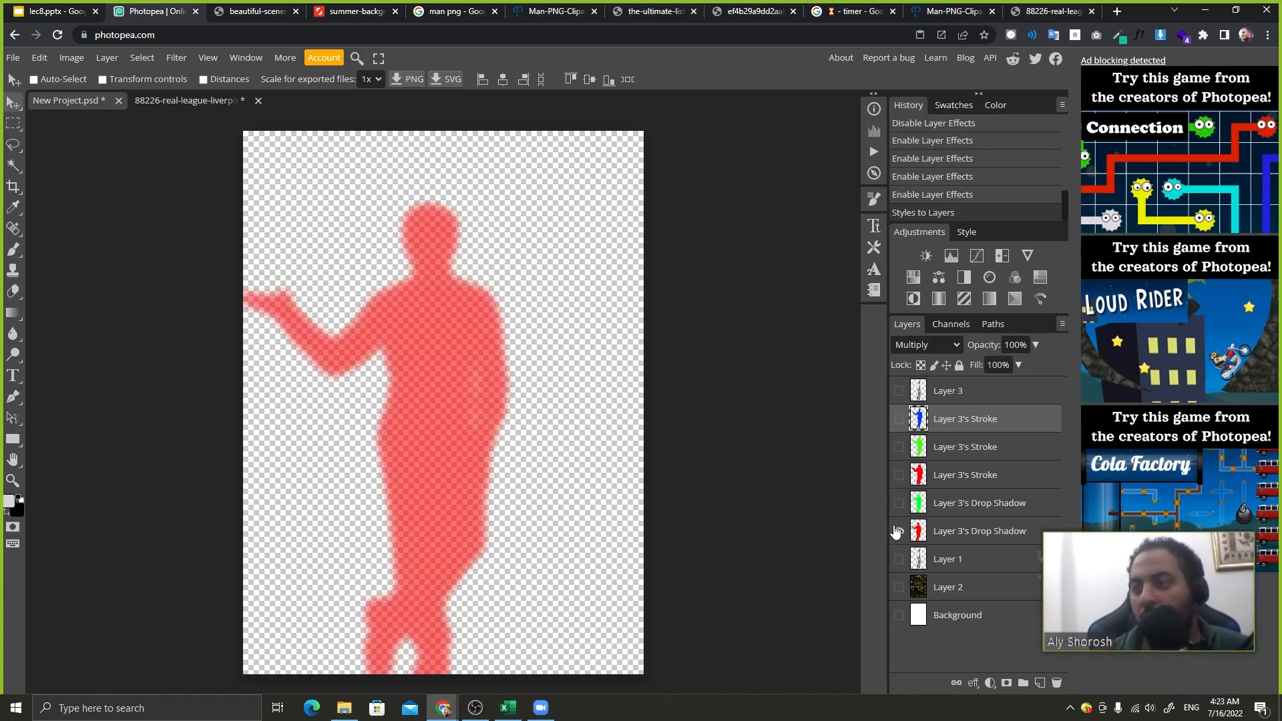
click(900, 532)
click(900, 532)
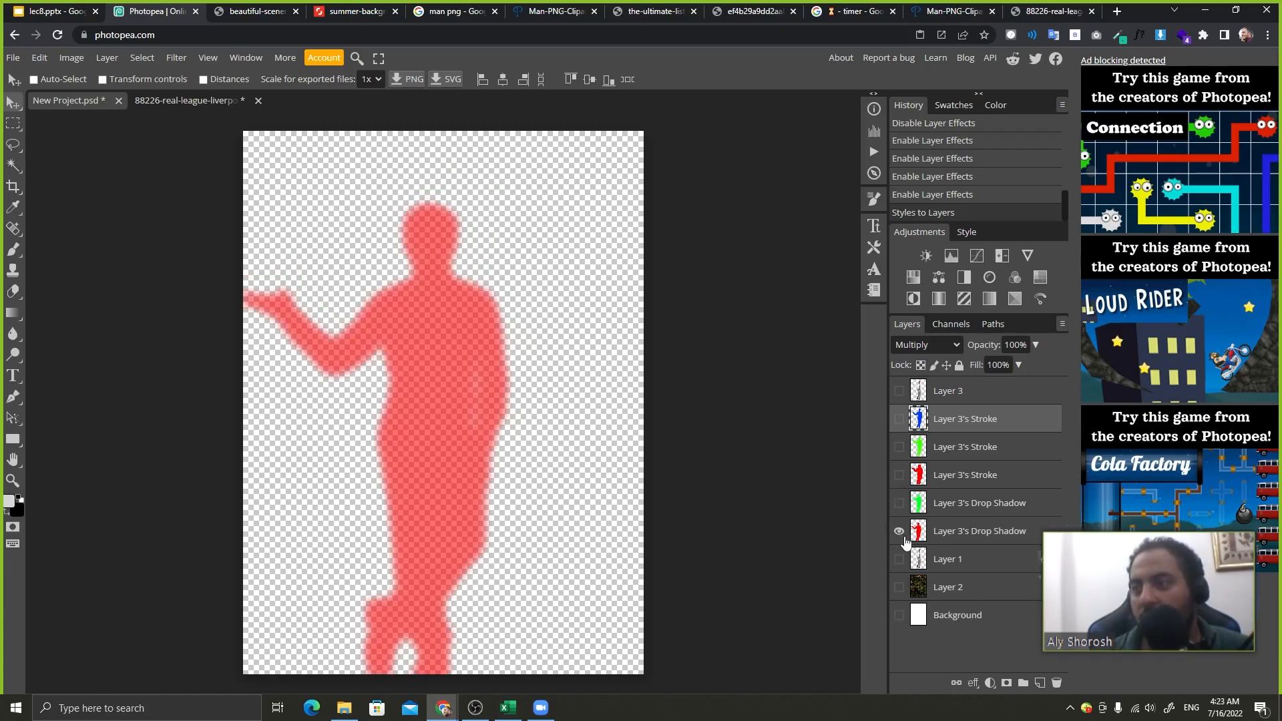
- Show the green drop shadow, all stroke layers and Layer 3 again, and select Layer 3
click(899, 503)
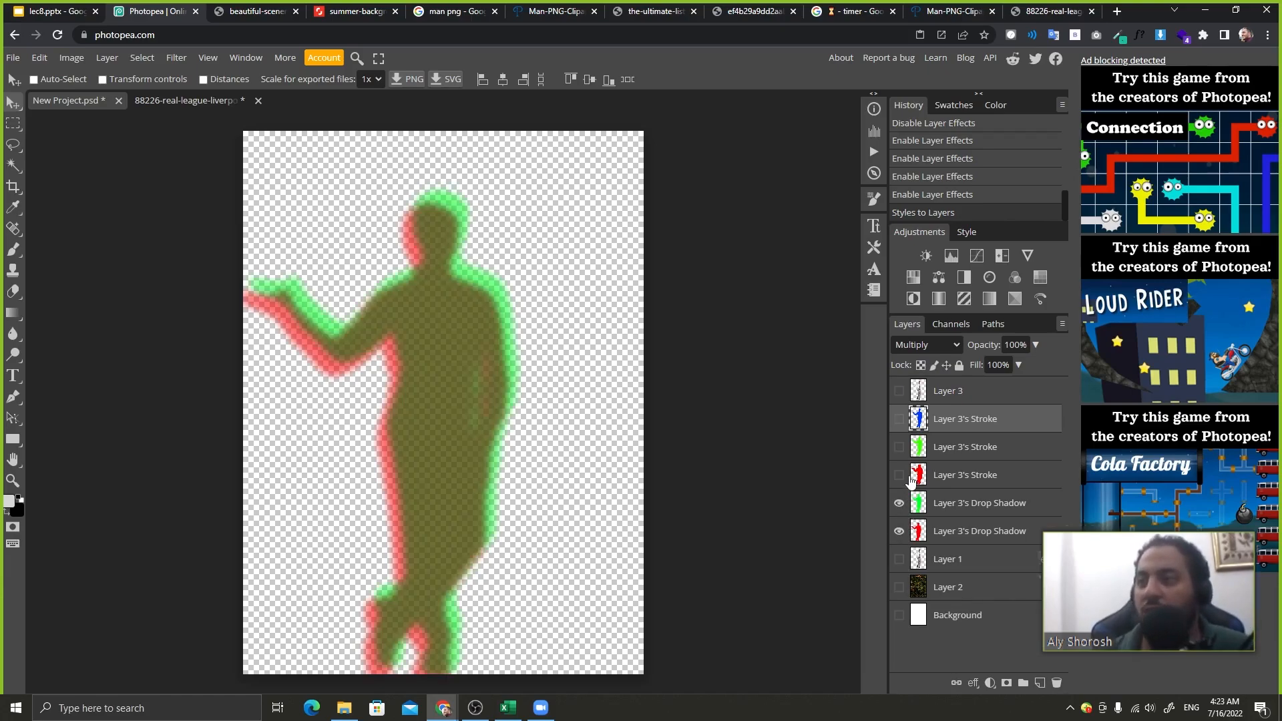
click(909, 478)
click(899, 447)
click(898, 474)
click(899, 418)
click(898, 391)
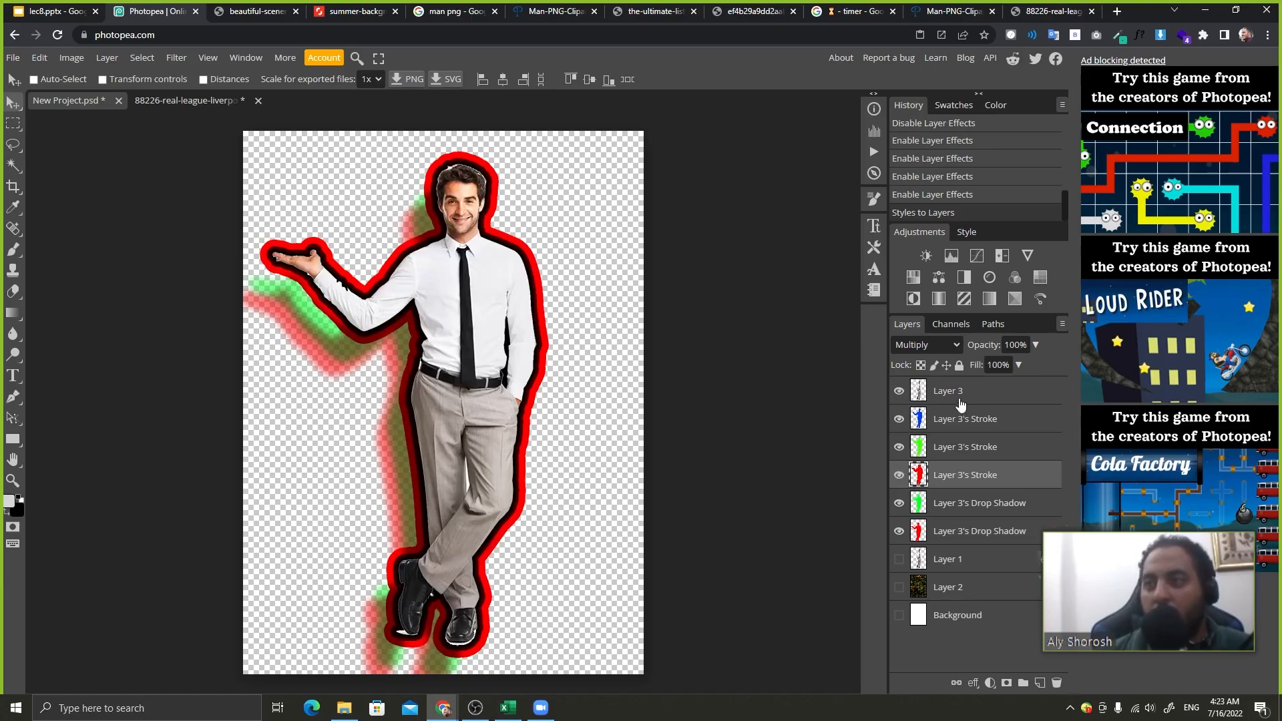
click(968, 395)
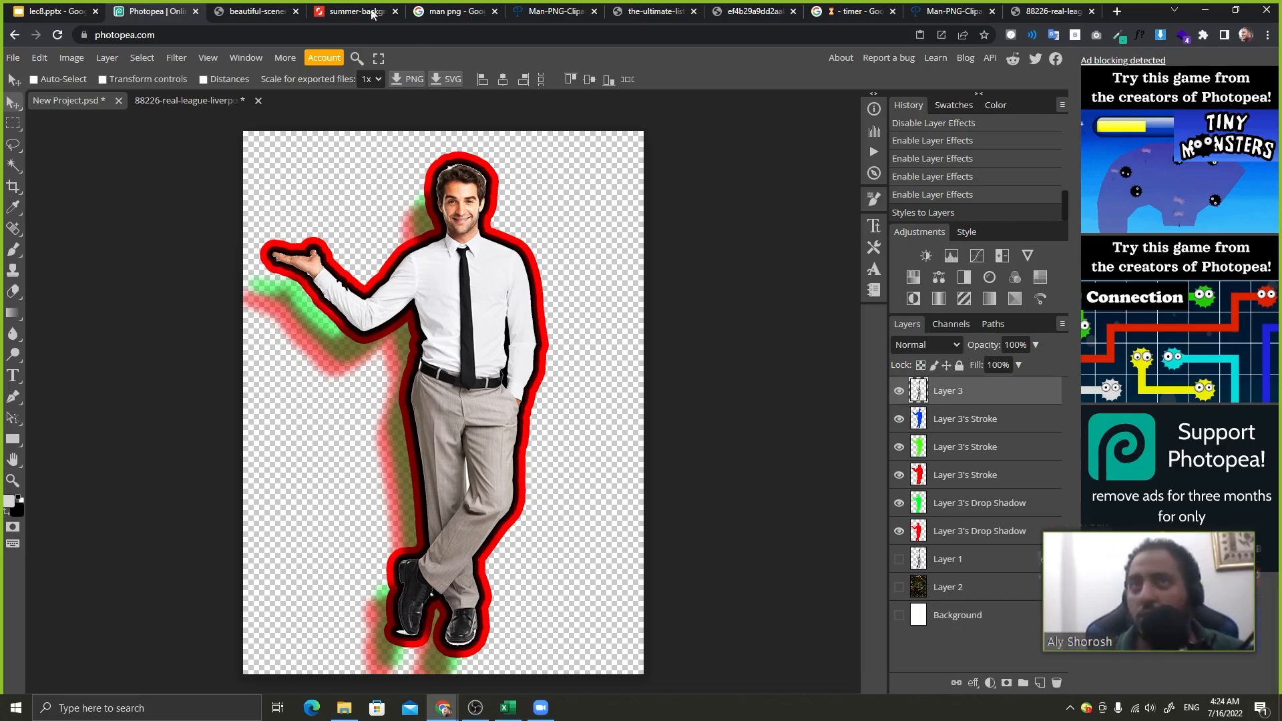
- Switch to the lec8 presentation in Google Slides and show slide 13 on layer style
click(57, 10)
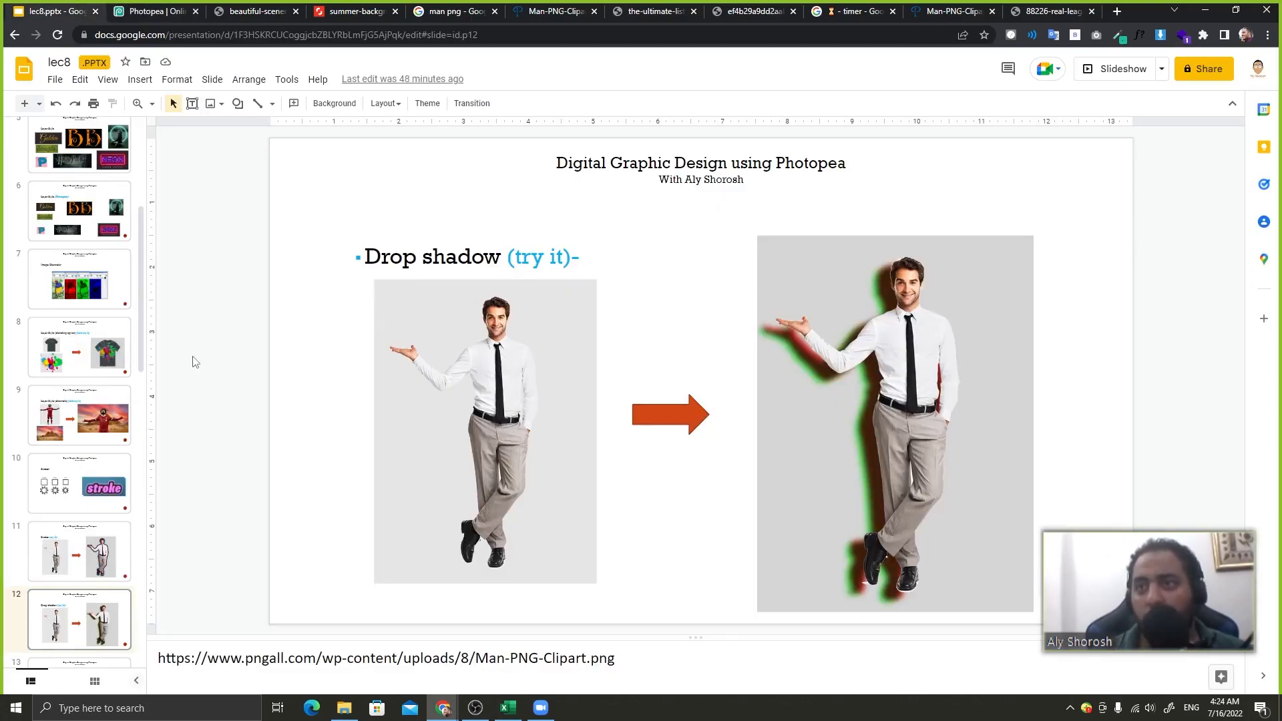
key(Down)
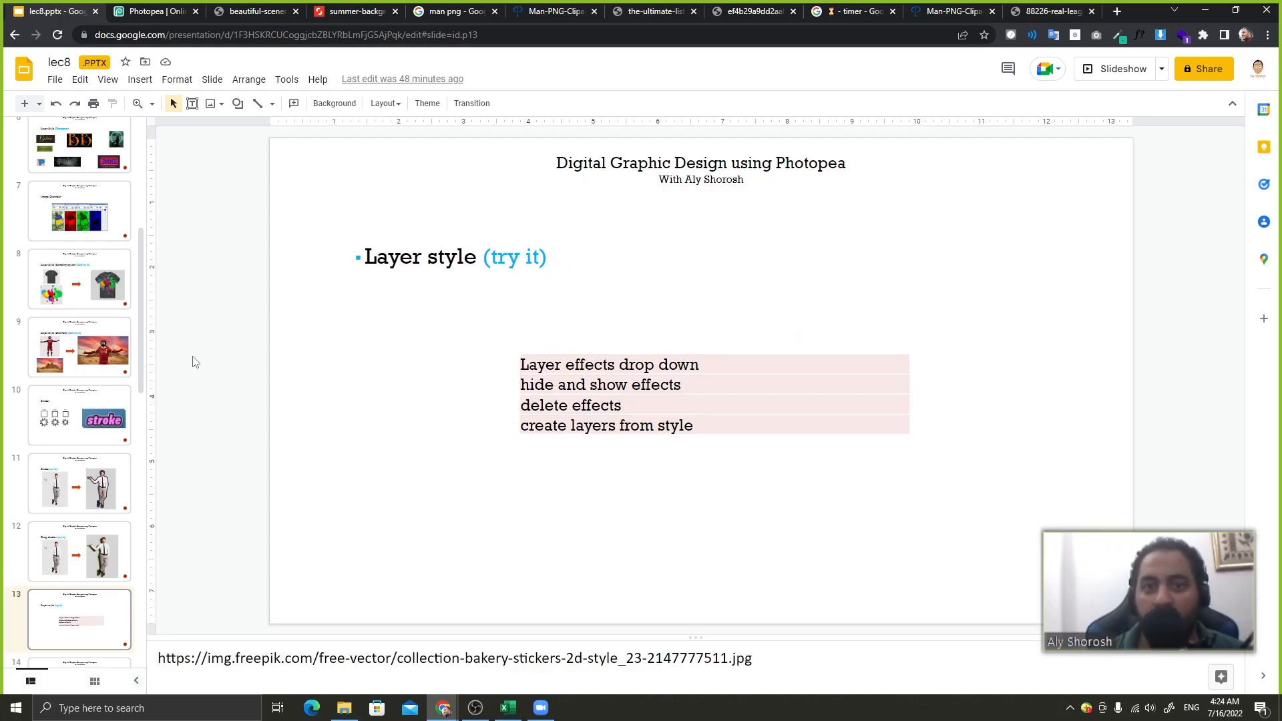
key(Down)
key(Up)
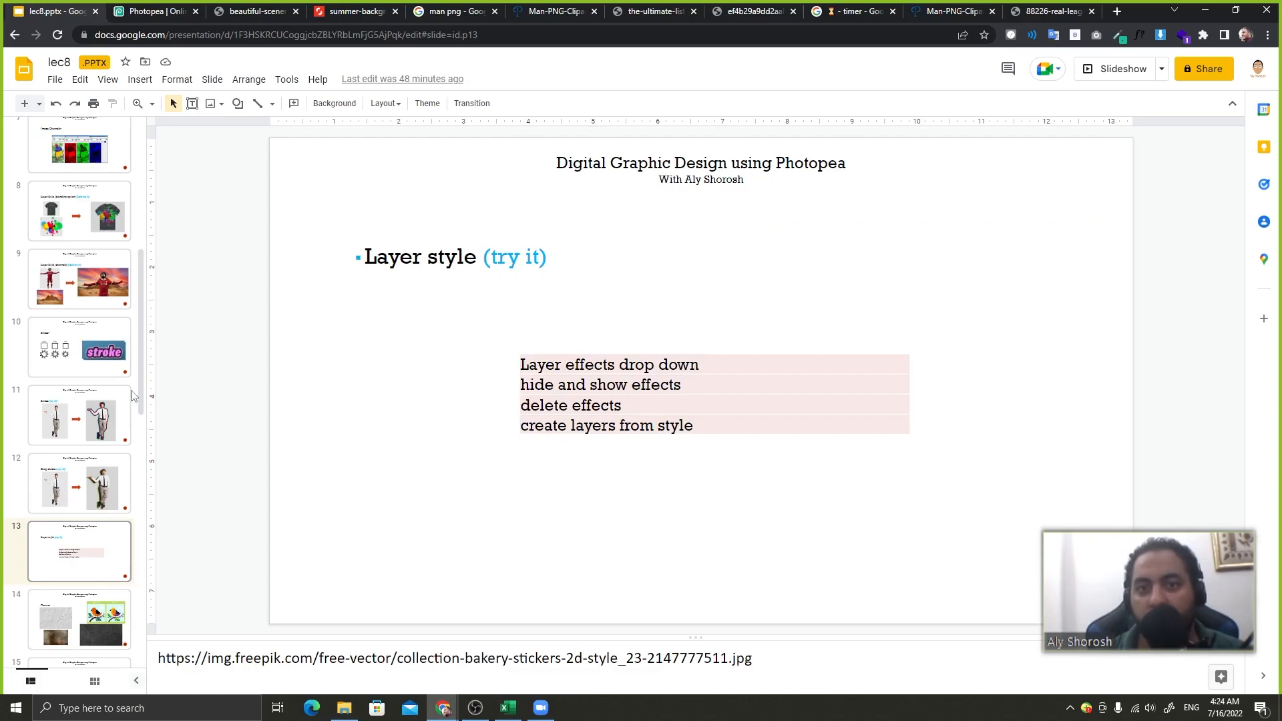
- Move the clock slide up to position 14, directly after the Layer style slide, keeping slide 13 displayed
scroll(132, 395, down, 6)
drag(80, 423, 83, 190)
click(90, 158)
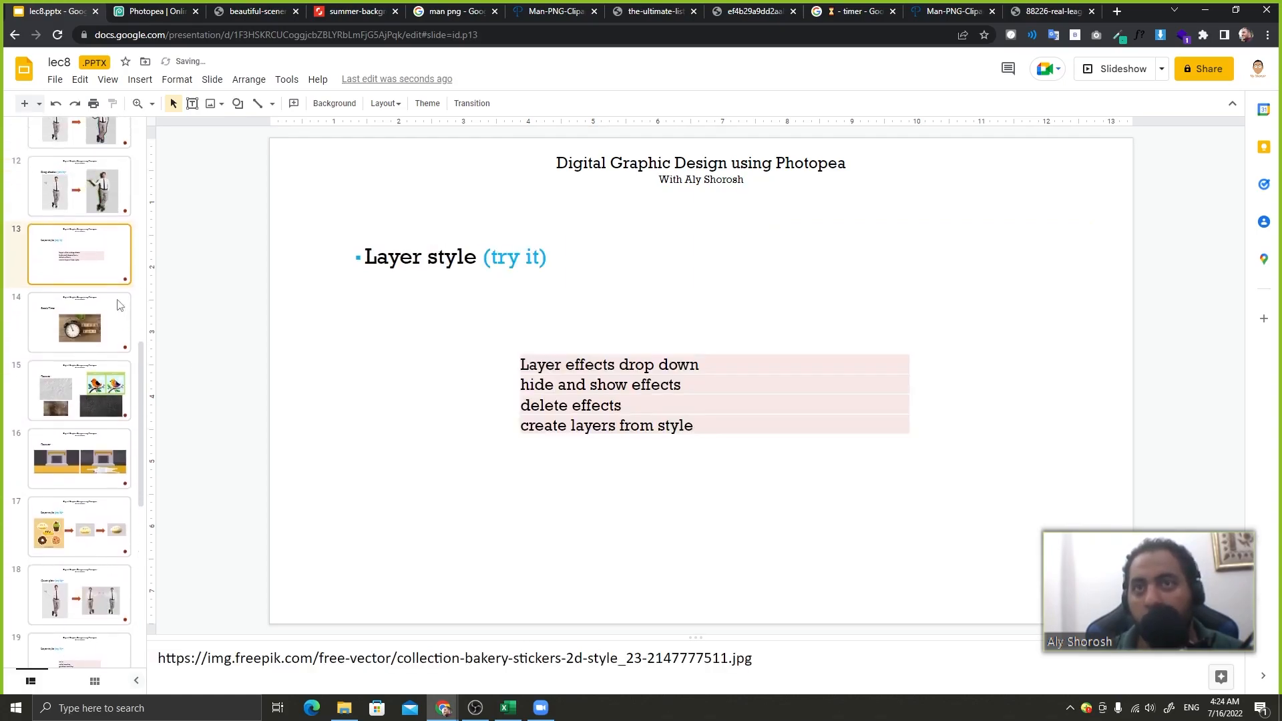
scroll(113, 307, up, 5)
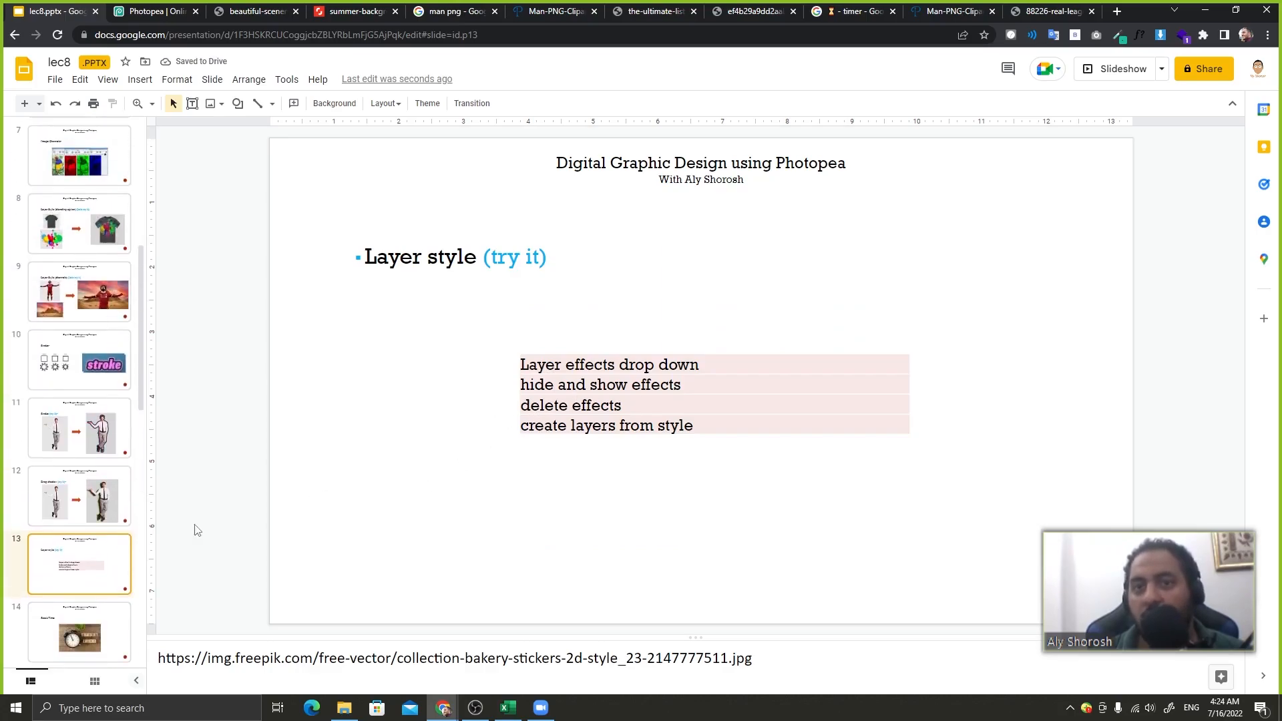
key(Down)
key(Up)
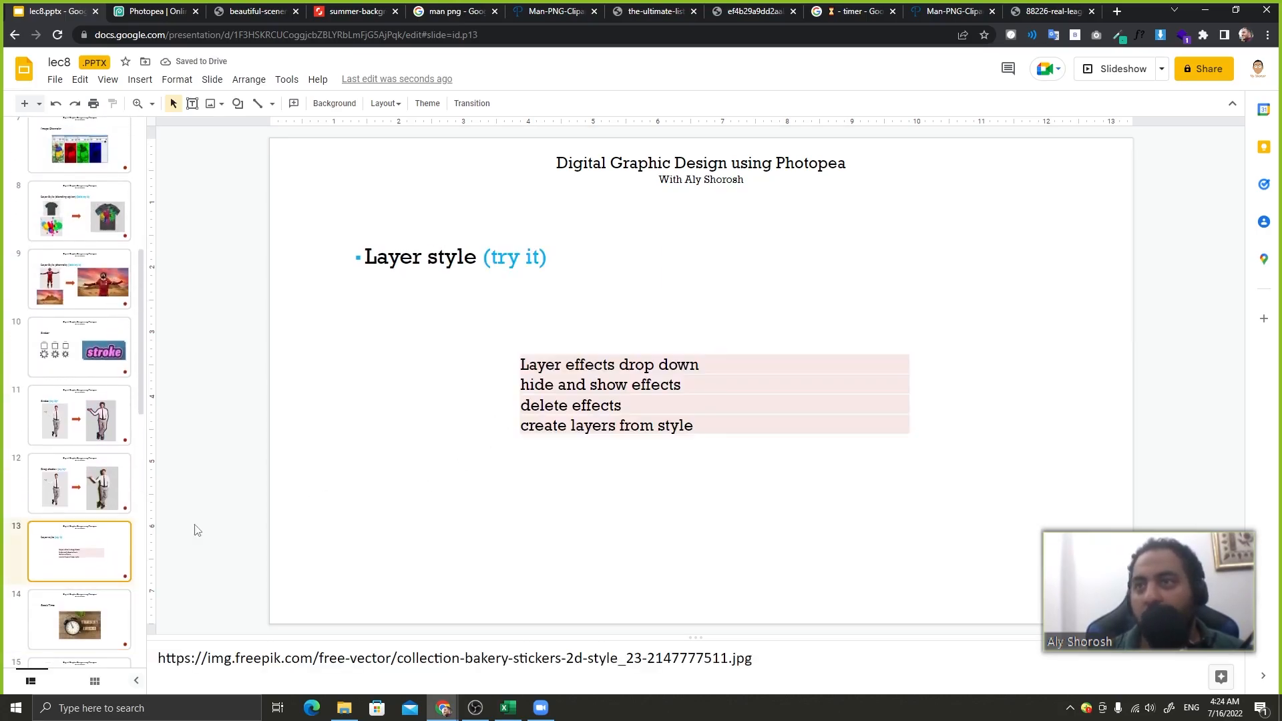
- Switch to the Google timer page, set the timer to 11 minutes 00 seconds and start it
click(943, 5)
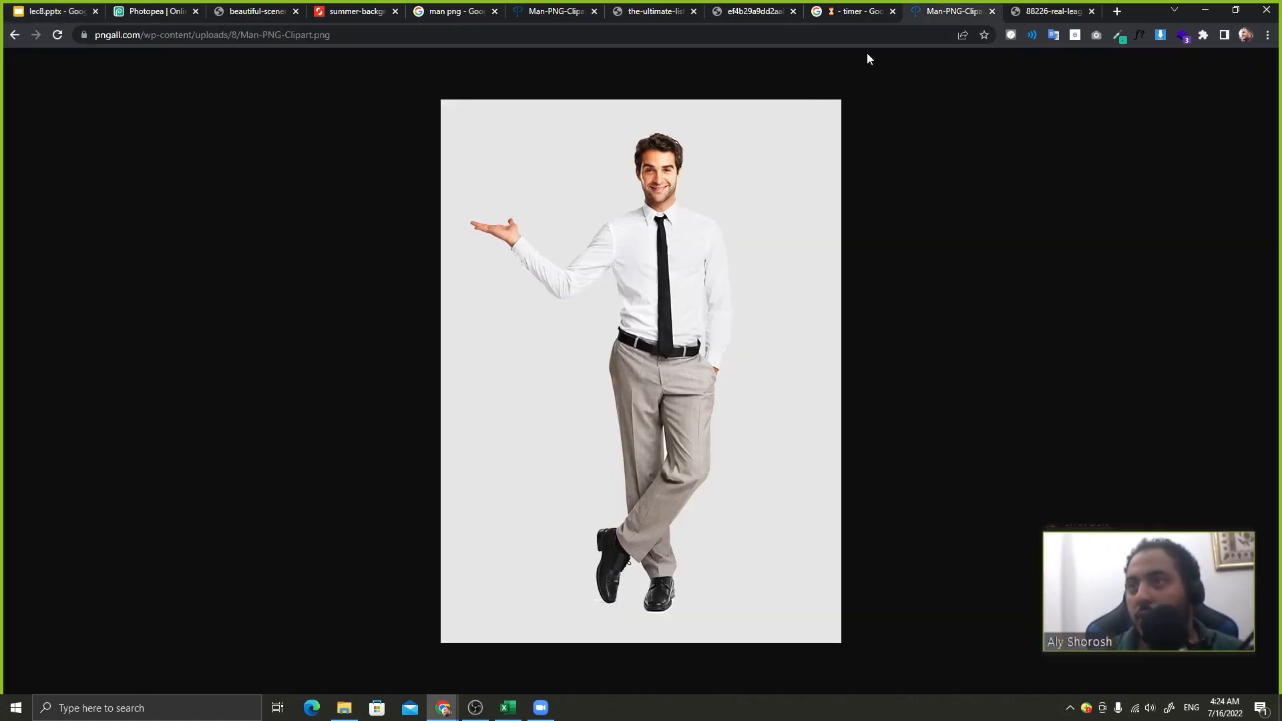
click(837, 12)
click(158, 259)
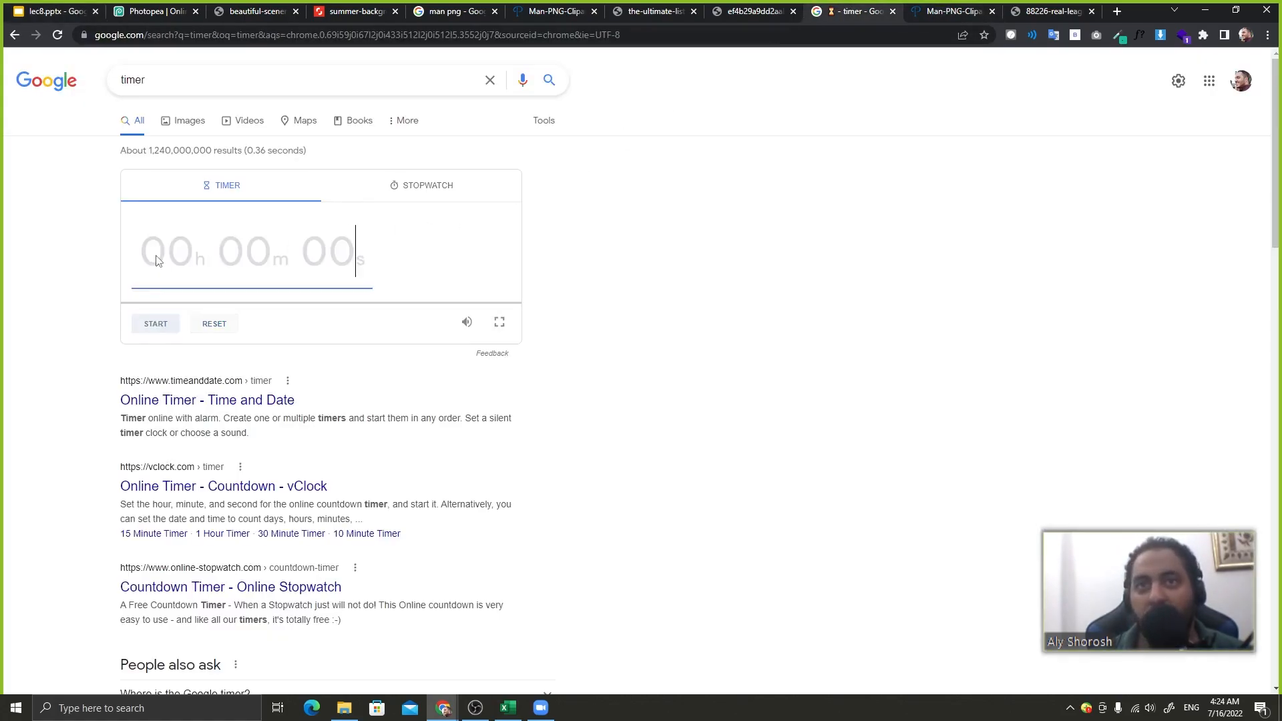
text(111)
key(BackSpace)
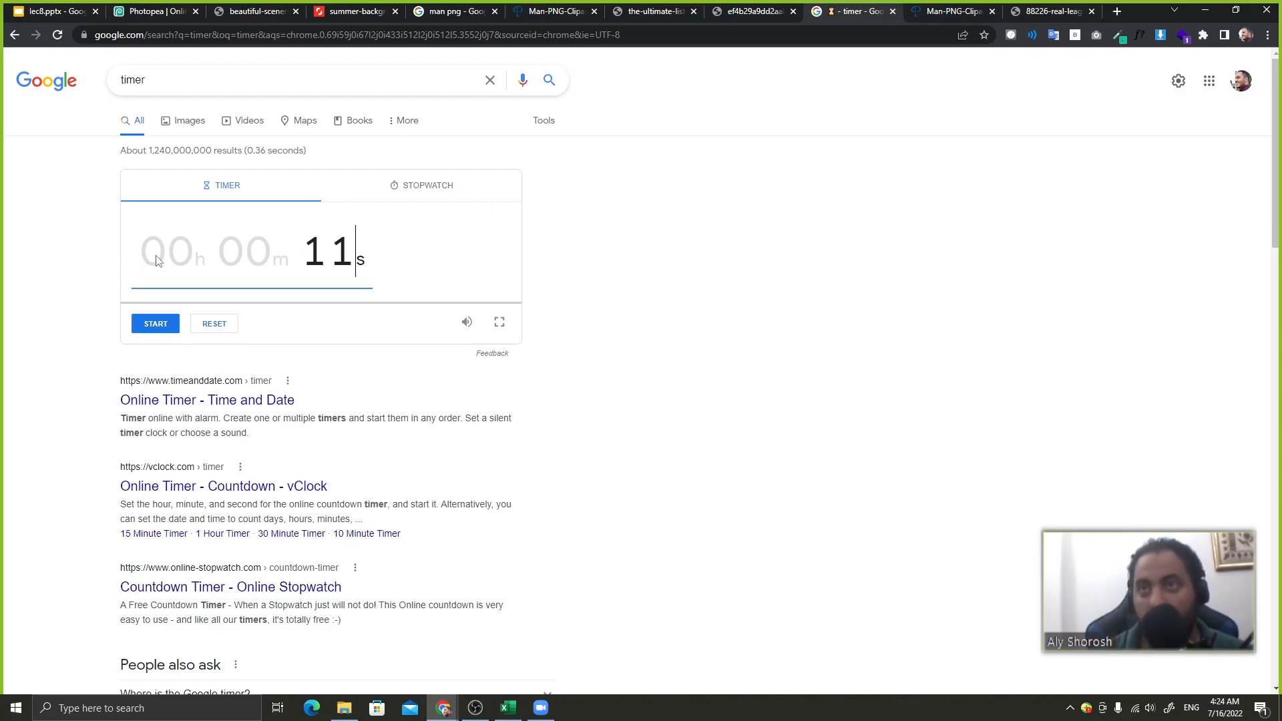
text(00)
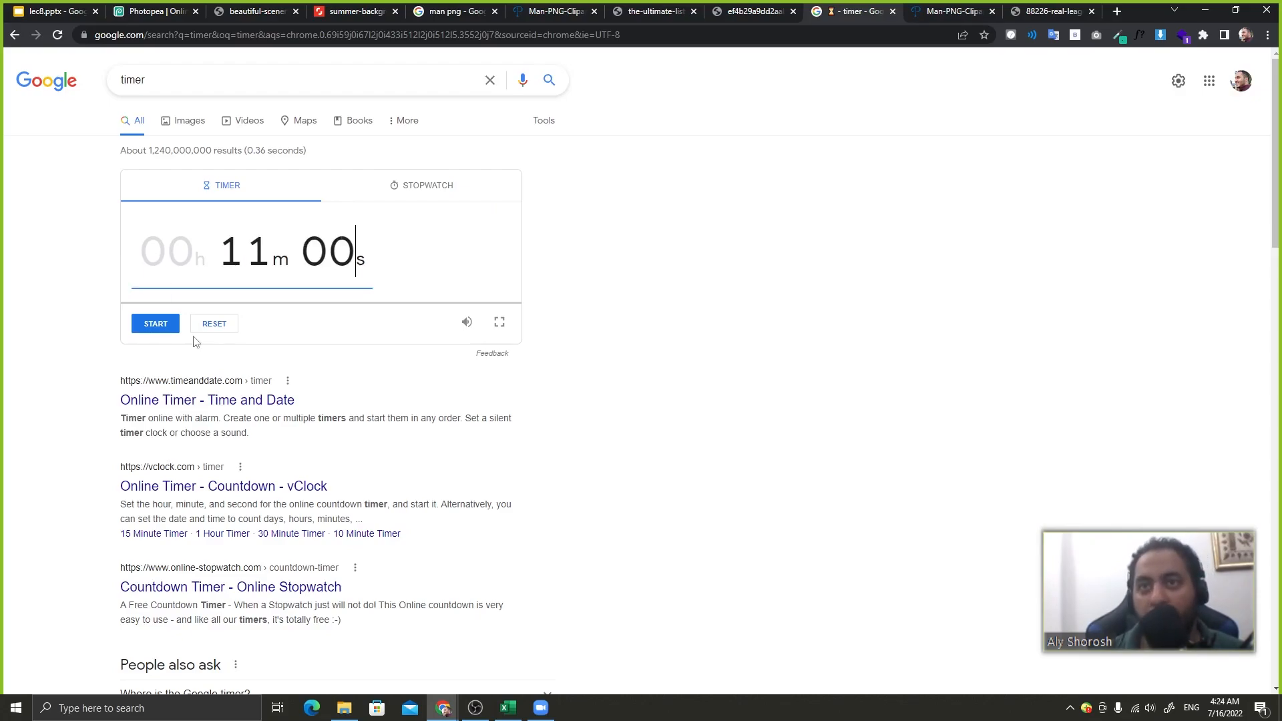
click(148, 327)
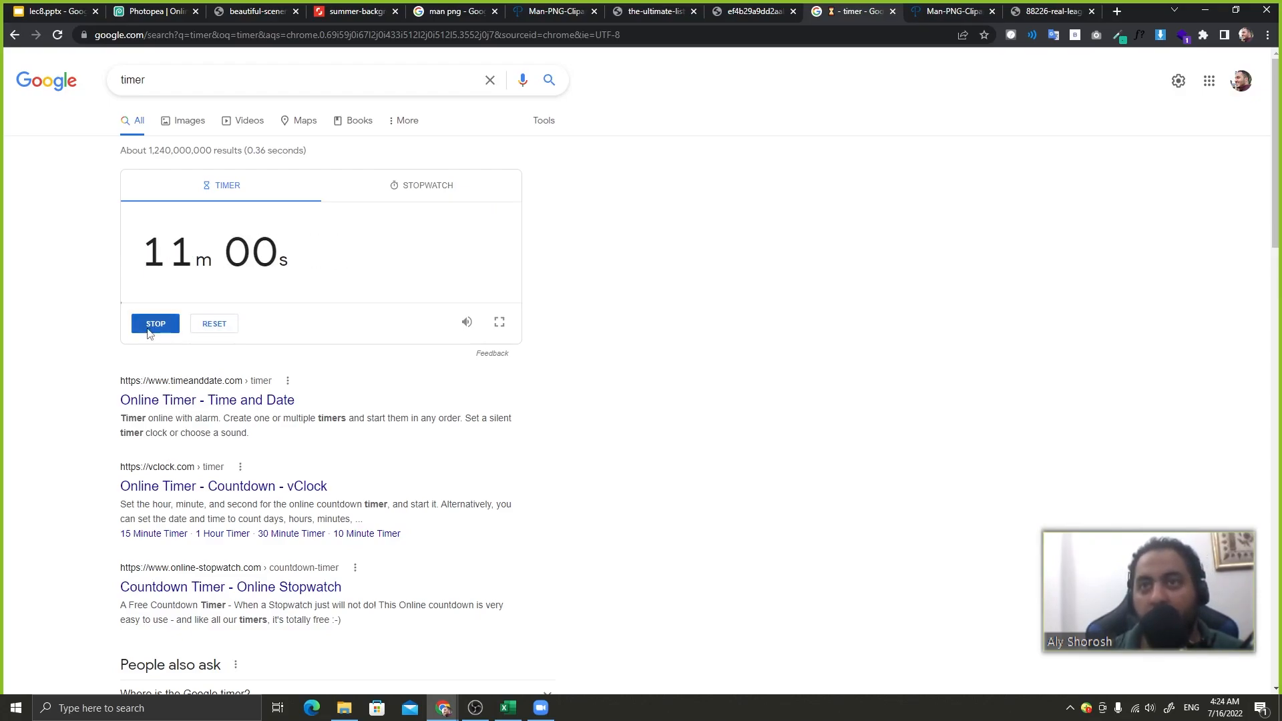
- Return to Photopea and step back and forth through the recent layer visibility changes with undo and redo
click(148, 8)
click(64, 11)
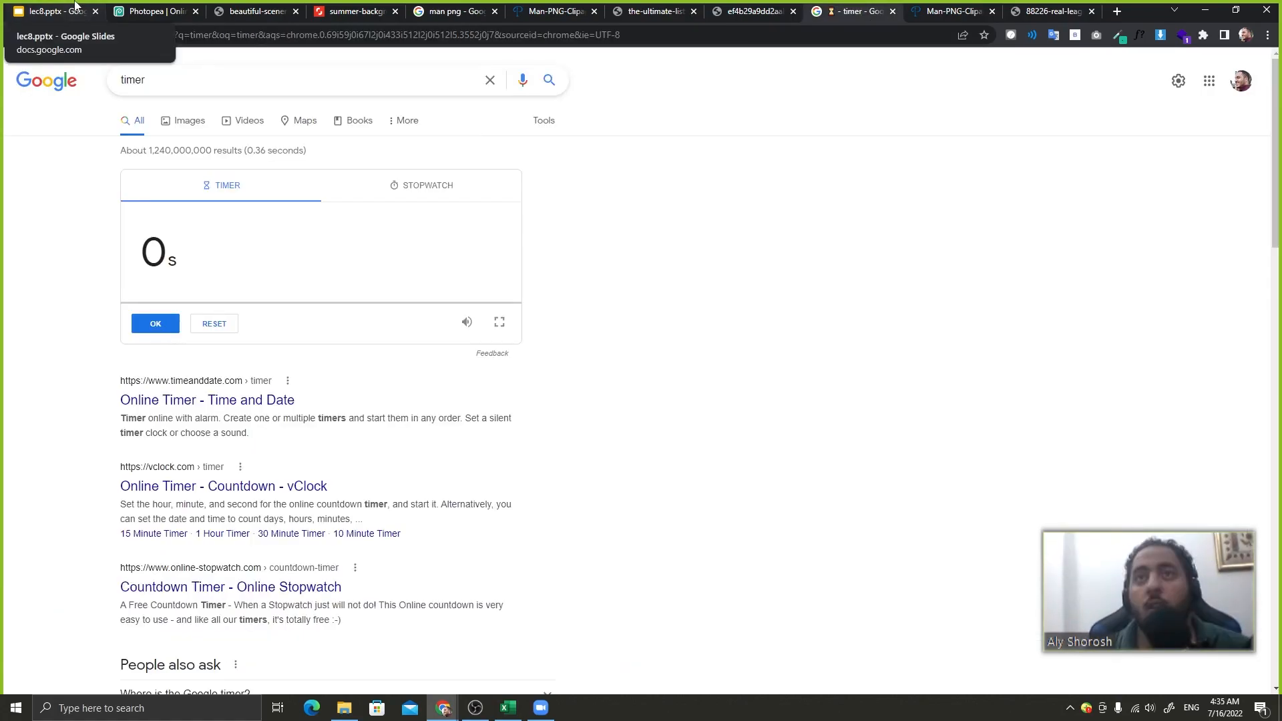
click(156, 12)
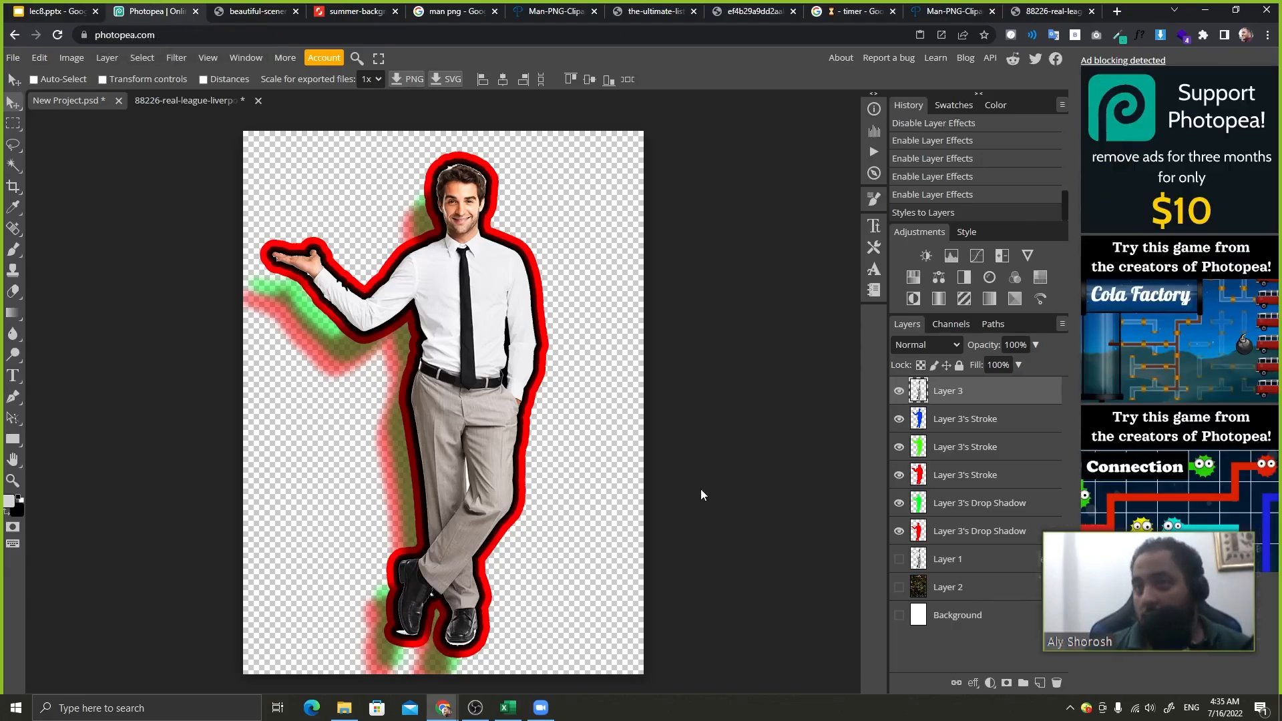
key(ctrl+z)
key(ctrl+z)
key(ctrl+z)
key(ctrl+z)
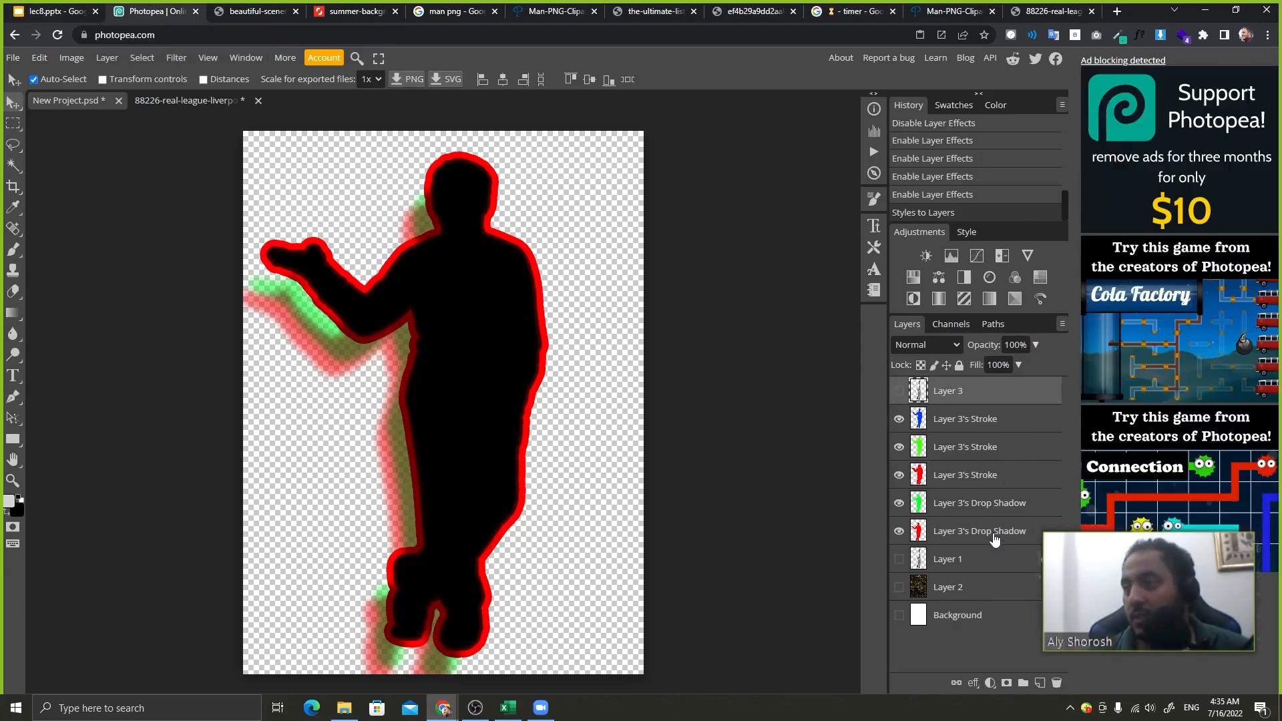
key(ctrl+z)
key(ctrl+z)
key(ctrl+shift+z)
key(ctrl+shift+z)
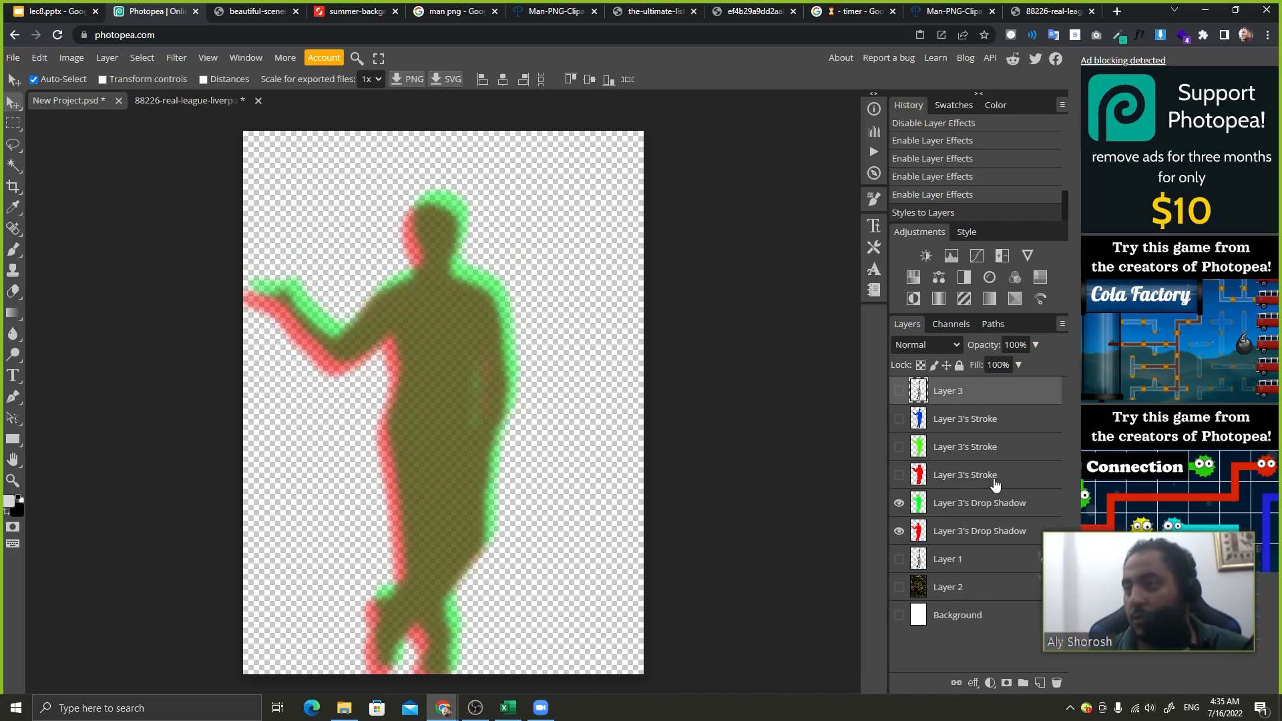
key(ctrl+shift+z)
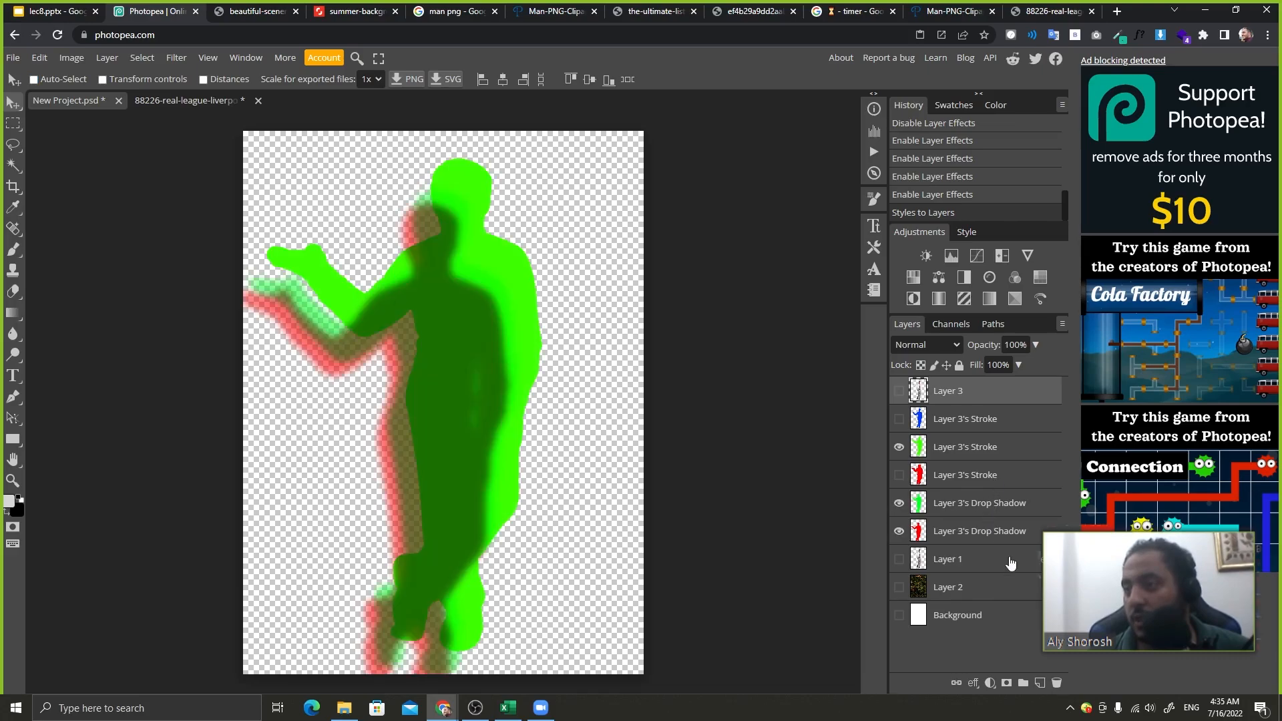
- Delete all layers from Layer 3 down to Layer 2 together, keeping only the Background layer
shift+click(986, 589)
drag(986, 588, 1056, 683)
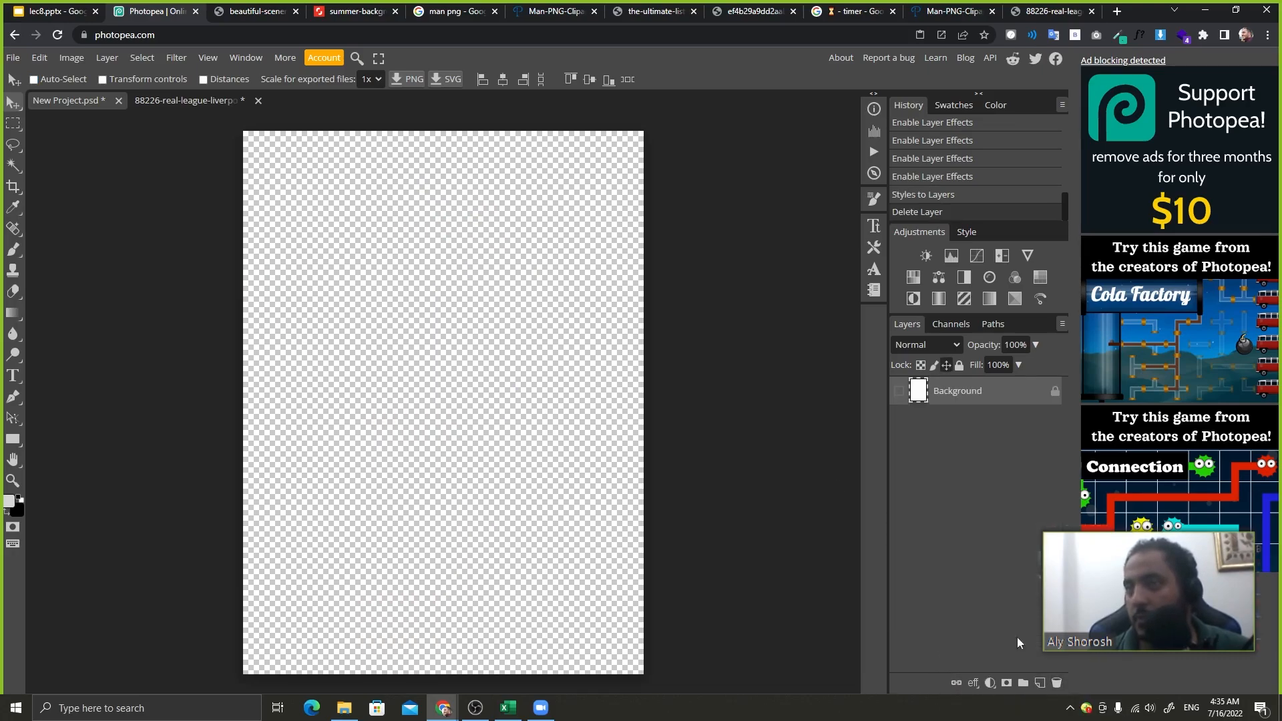
click(848, 18)
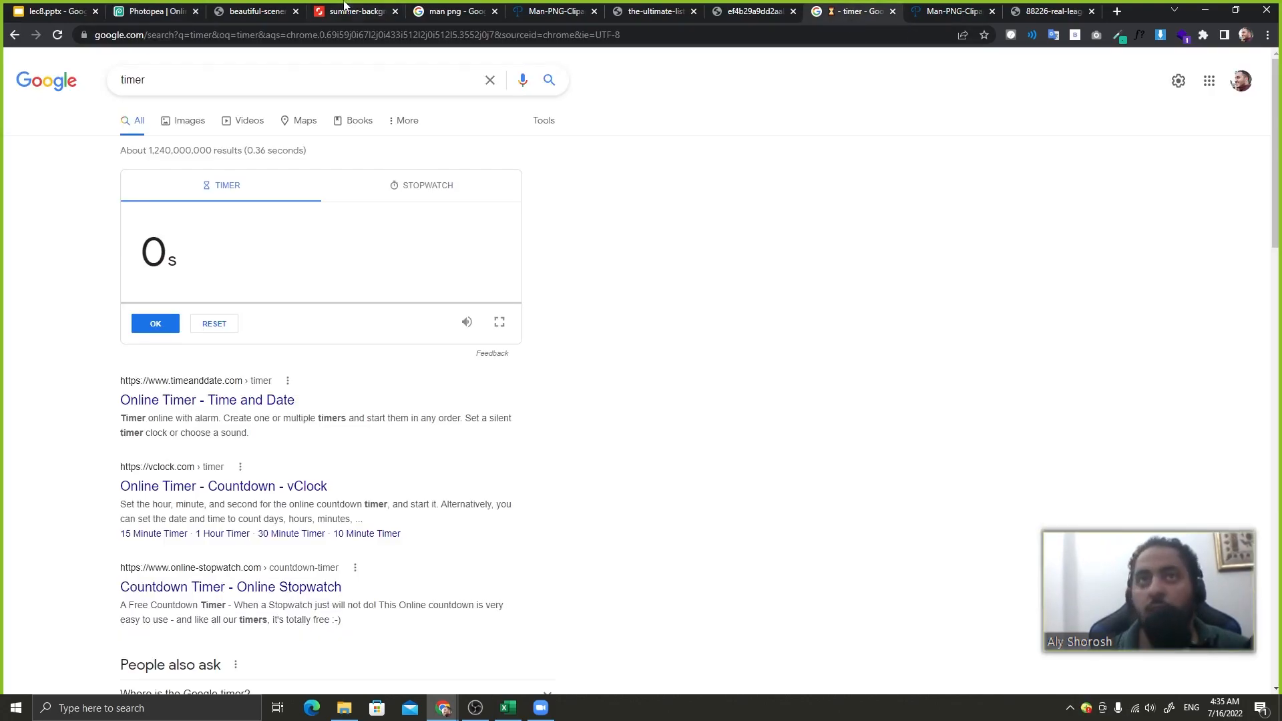
click(160, 11)
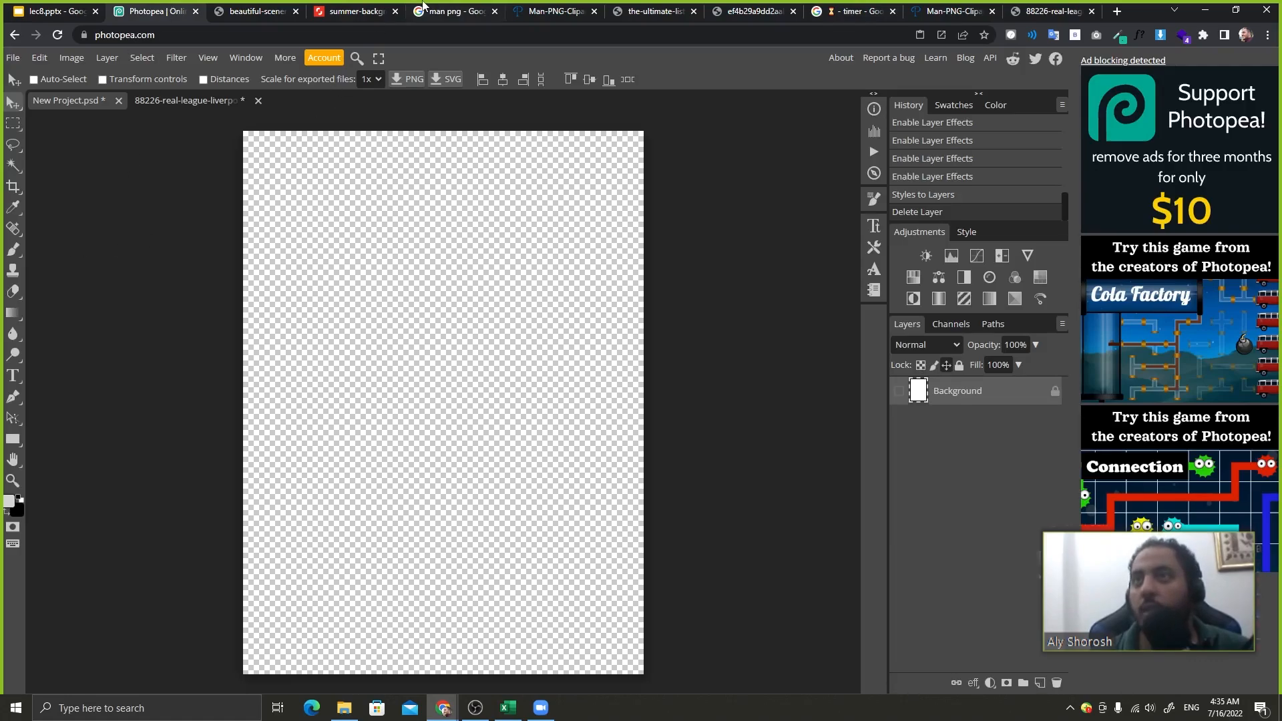
- Place the Man-PNG-Clipart image in the project, move it toward the canvas's upper left and scale it to 62.77%
click(422, 10)
drag(981, 281, 497, 314)
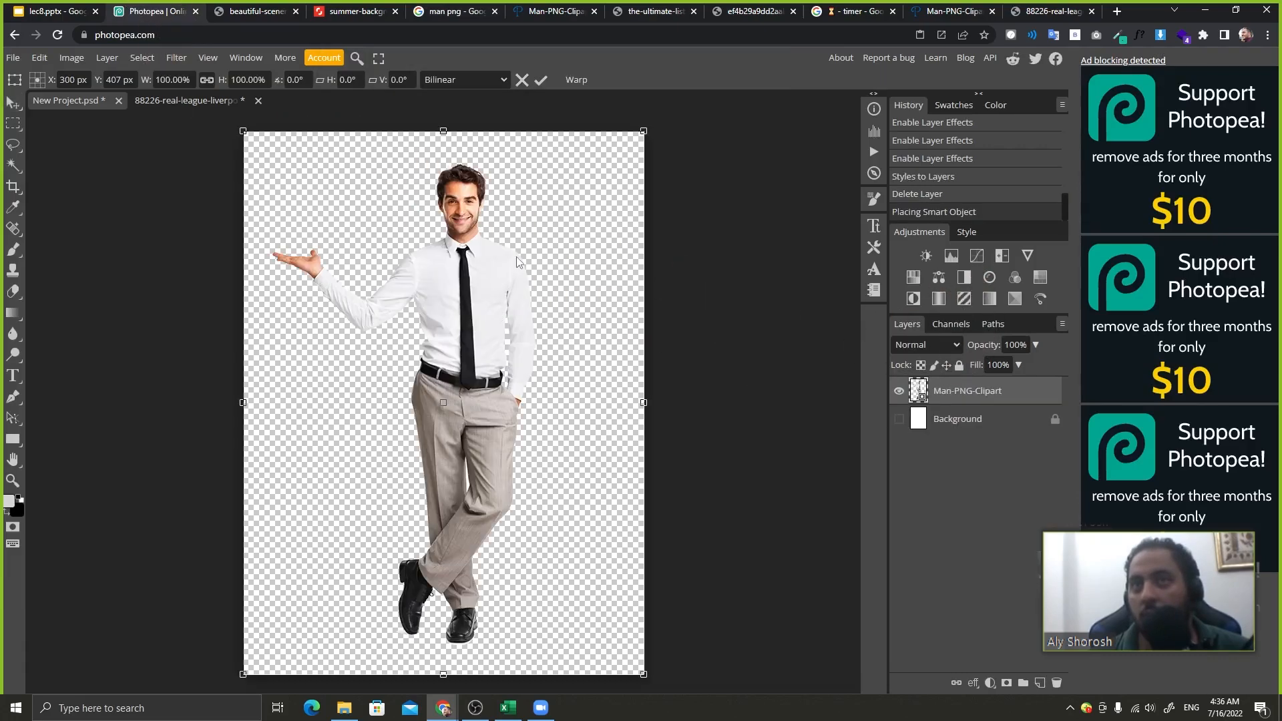
drag(514, 398, 435, 317)
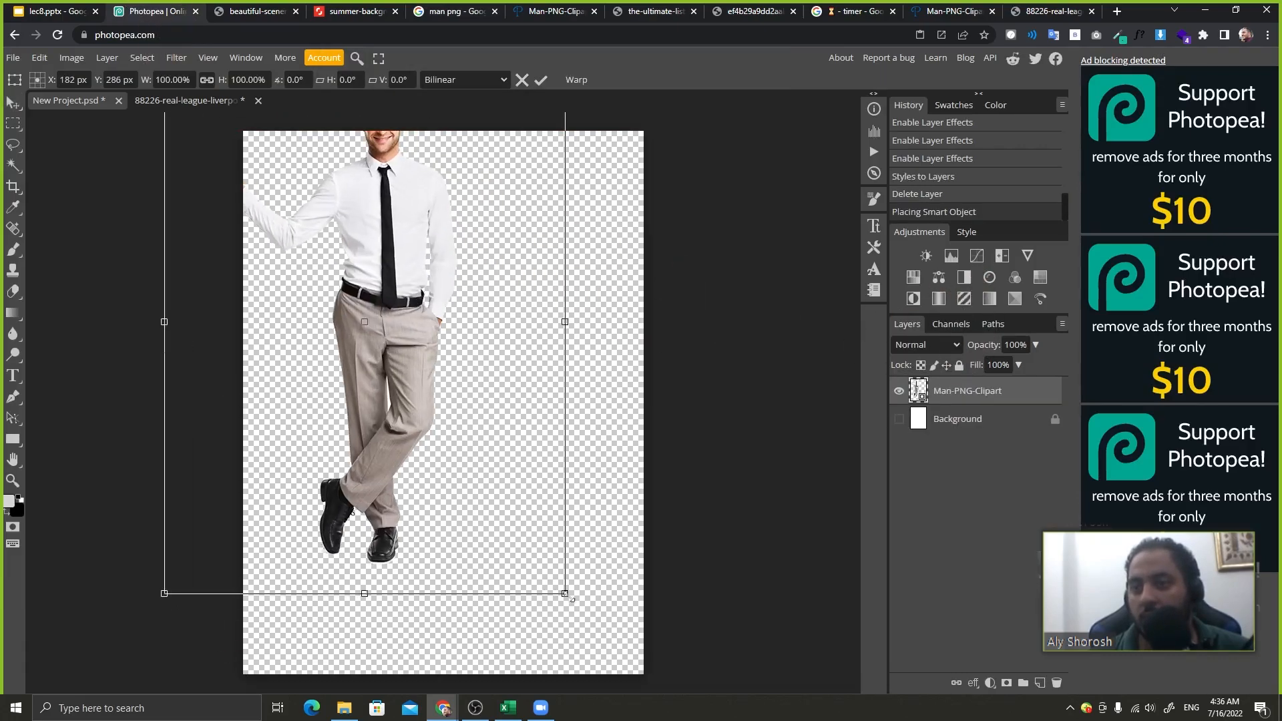
drag(562, 593, 498, 479)
drag(948, 399, 992, 555)
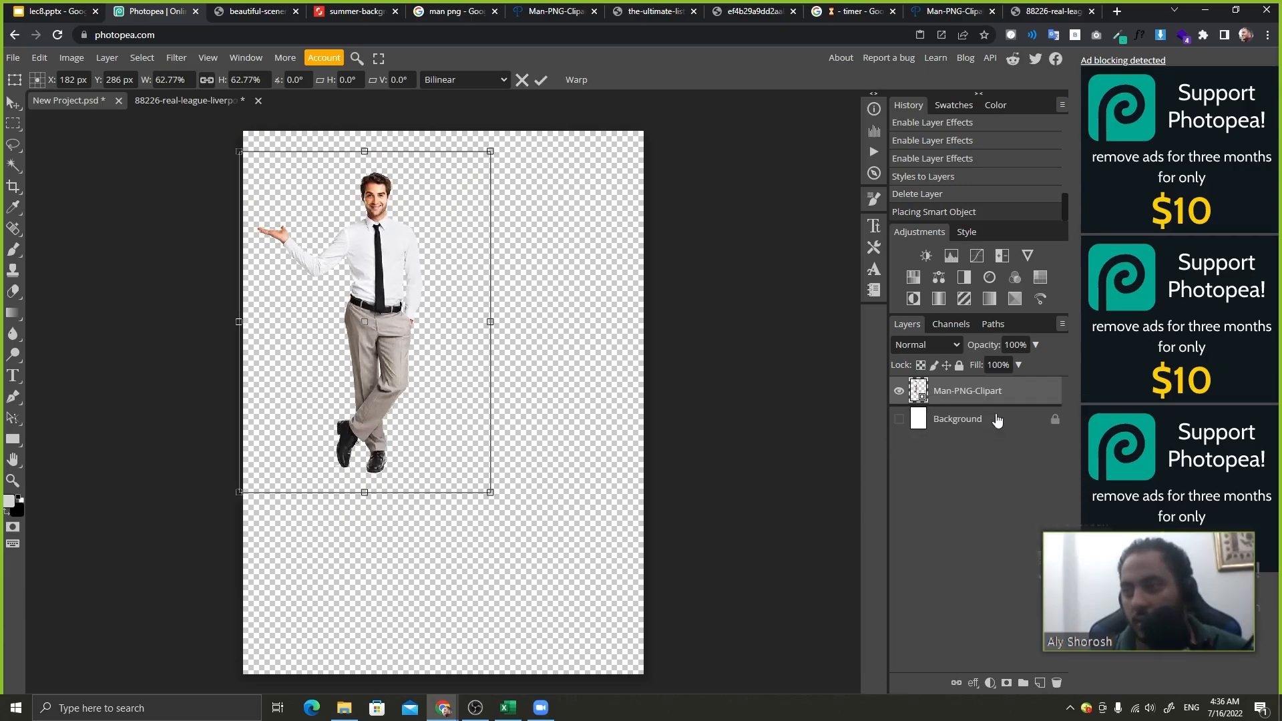
- Duplicate the man layer and move the copy to the canvas's lower right
key(ctrl+j)
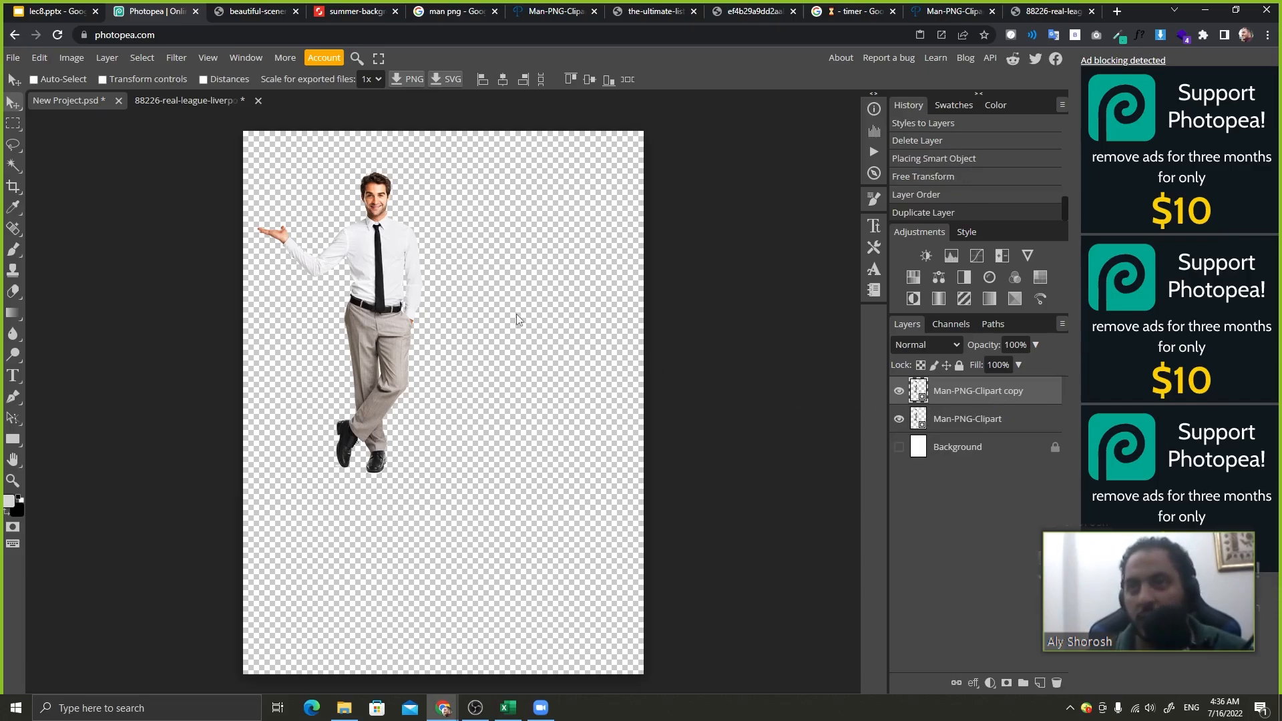
drag(519, 319, 691, 435)
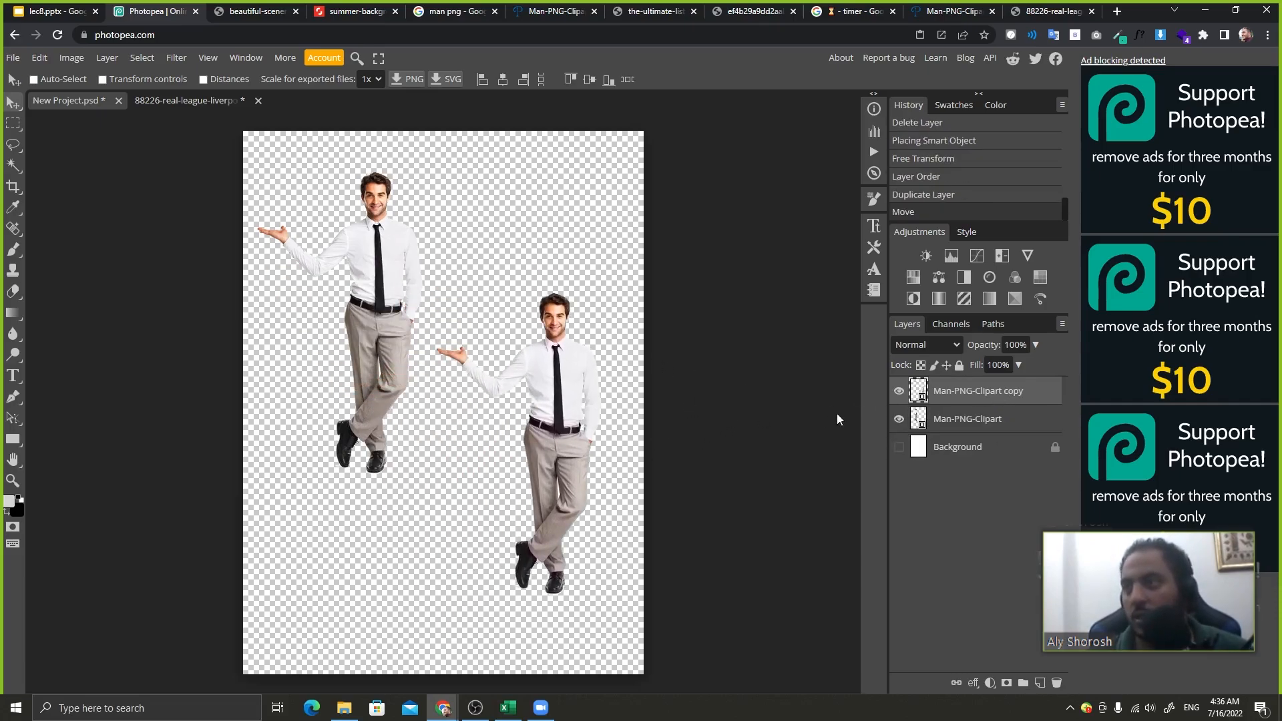
- Add a drop shadow to the Man-PNG-Clipart copy layer with black colour (000000) and a distance of 71 px
double_click(1052, 395)
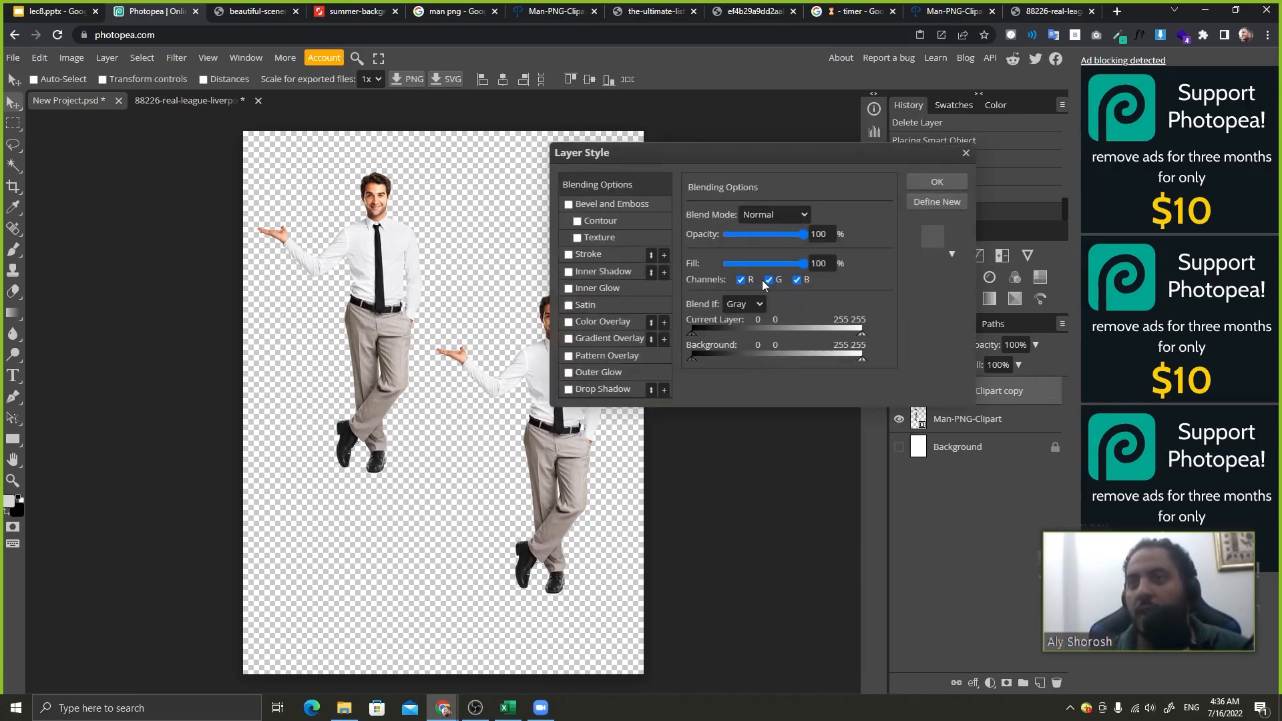
click(605, 389)
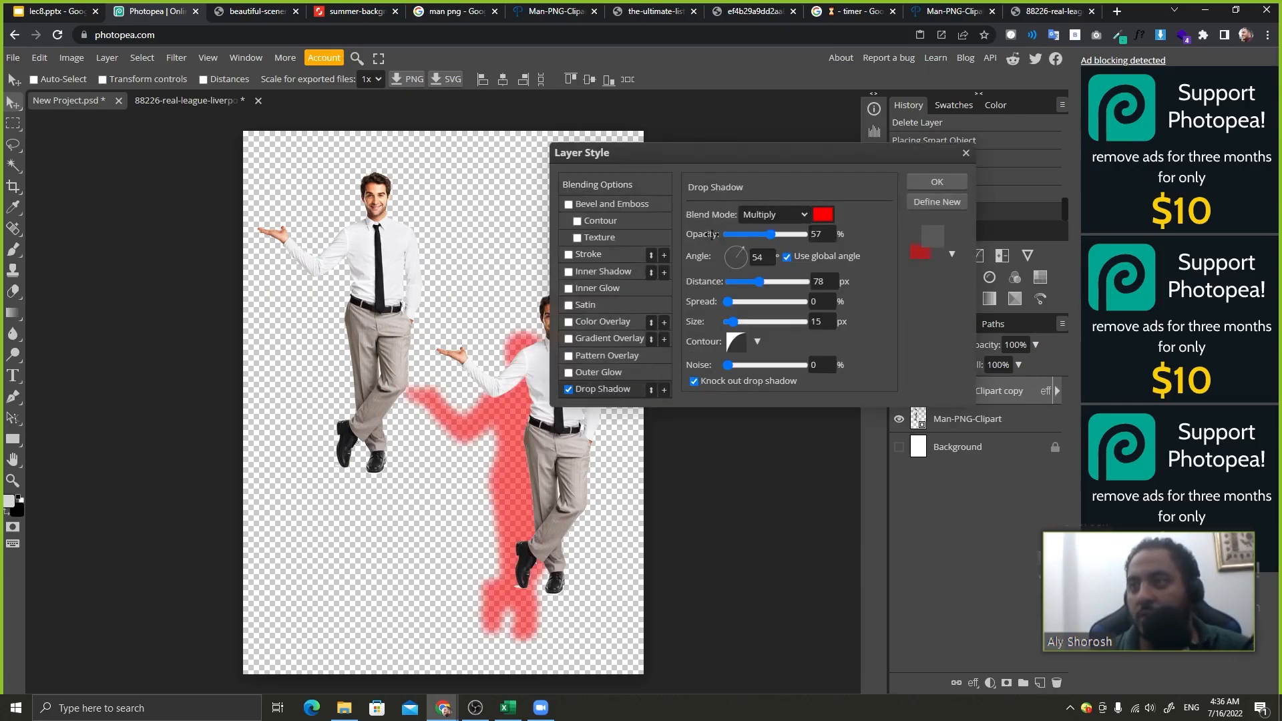
click(827, 217)
drag(209, 334, 415, 438)
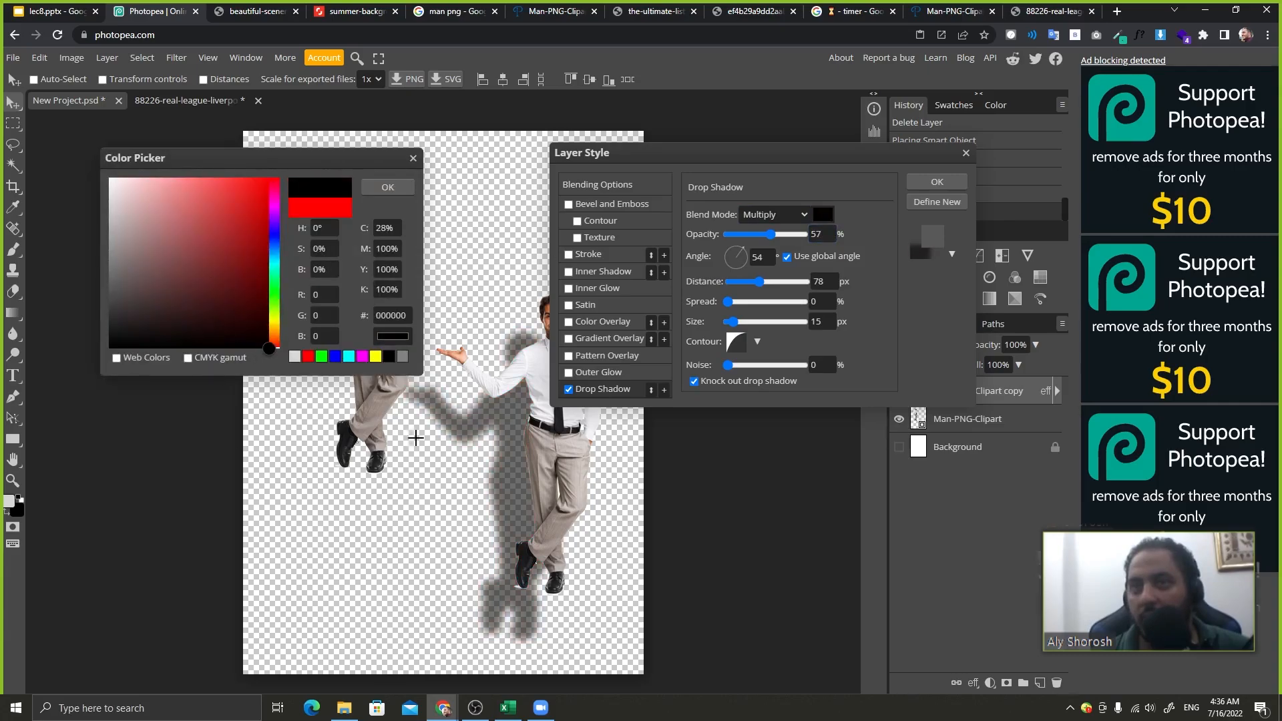
click(387, 189)
drag(699, 279, 696, 283)
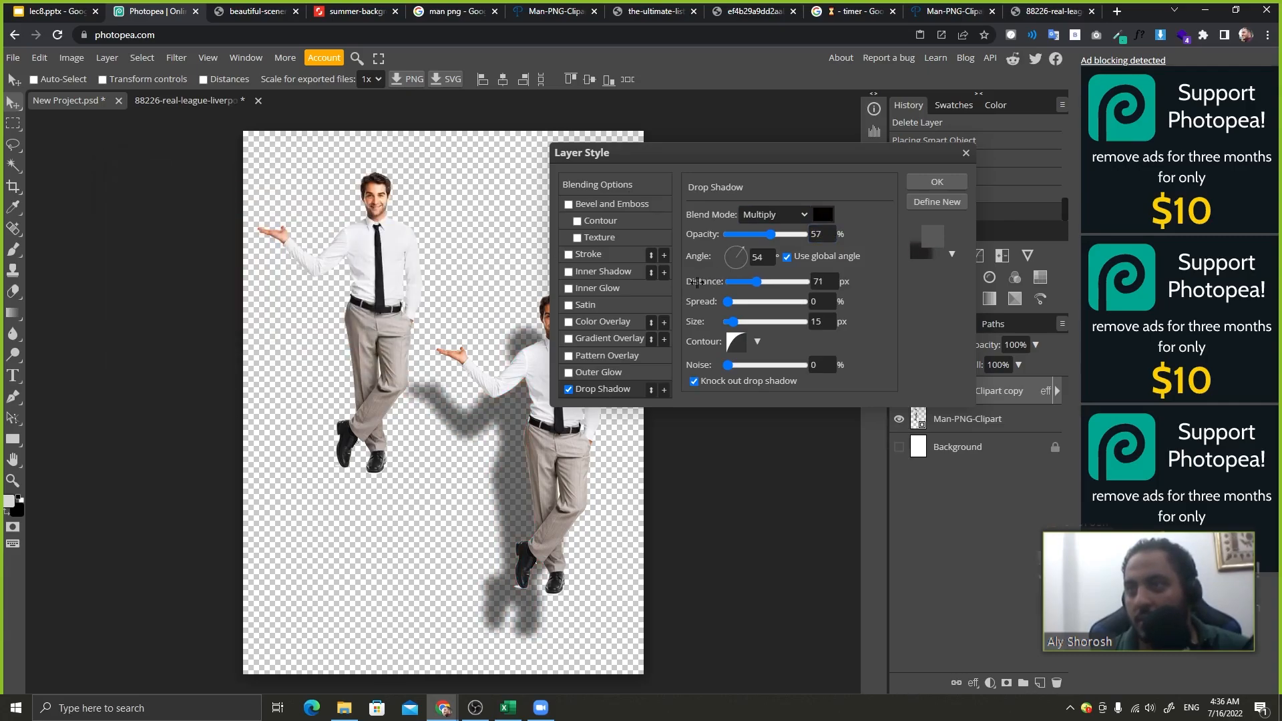
drag(657, 153, 724, 119)
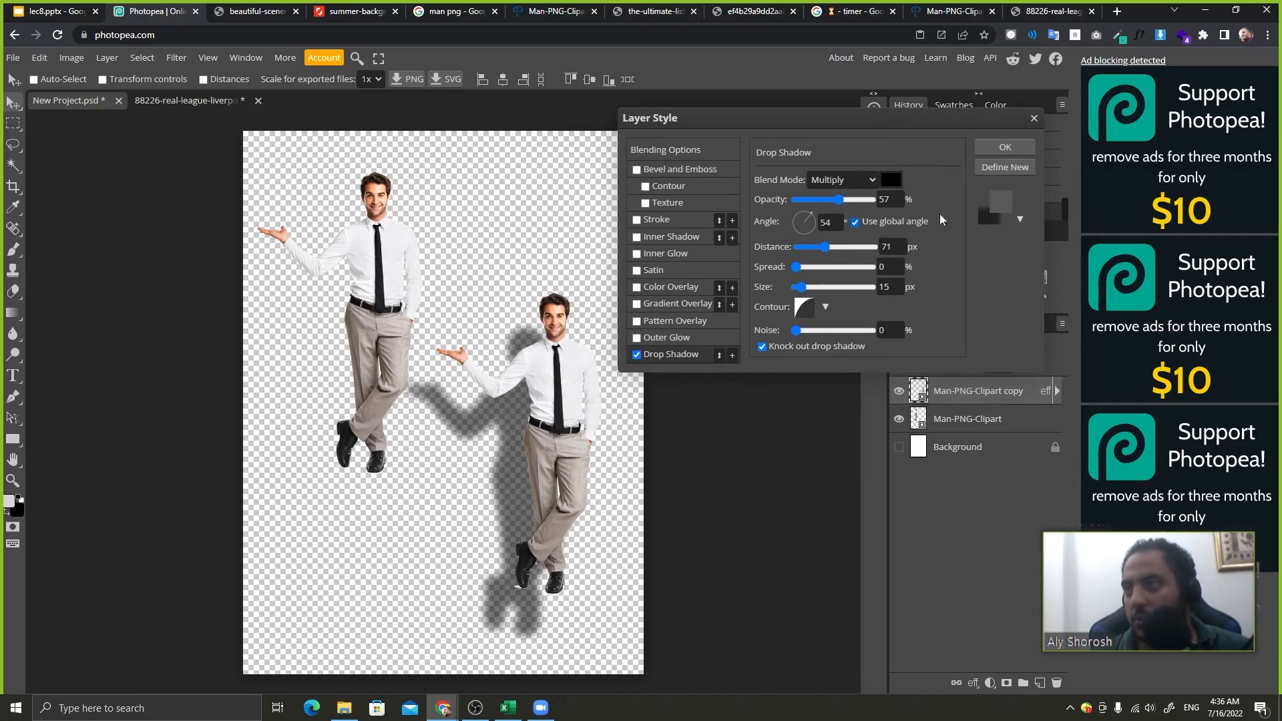
click(1004, 147)
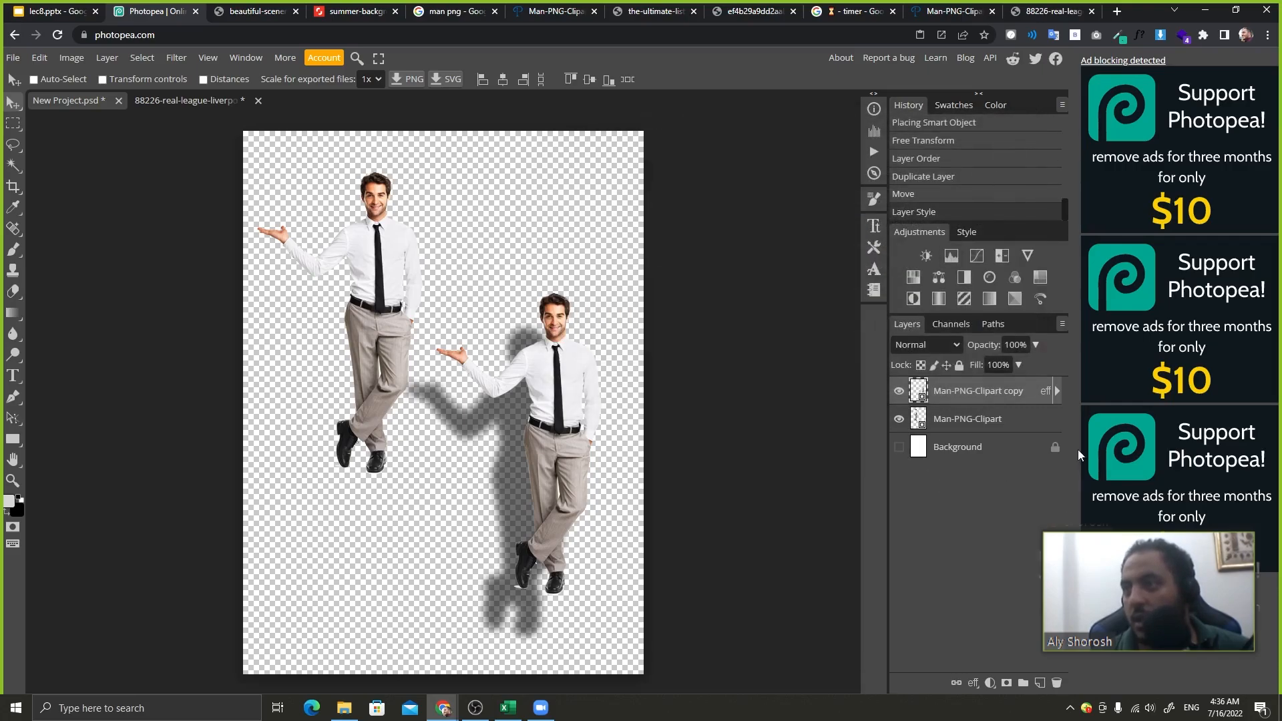
- Set the drop shadow angle of the Man-PNG-Clipart copy layer to -12°
double_click(1043, 404)
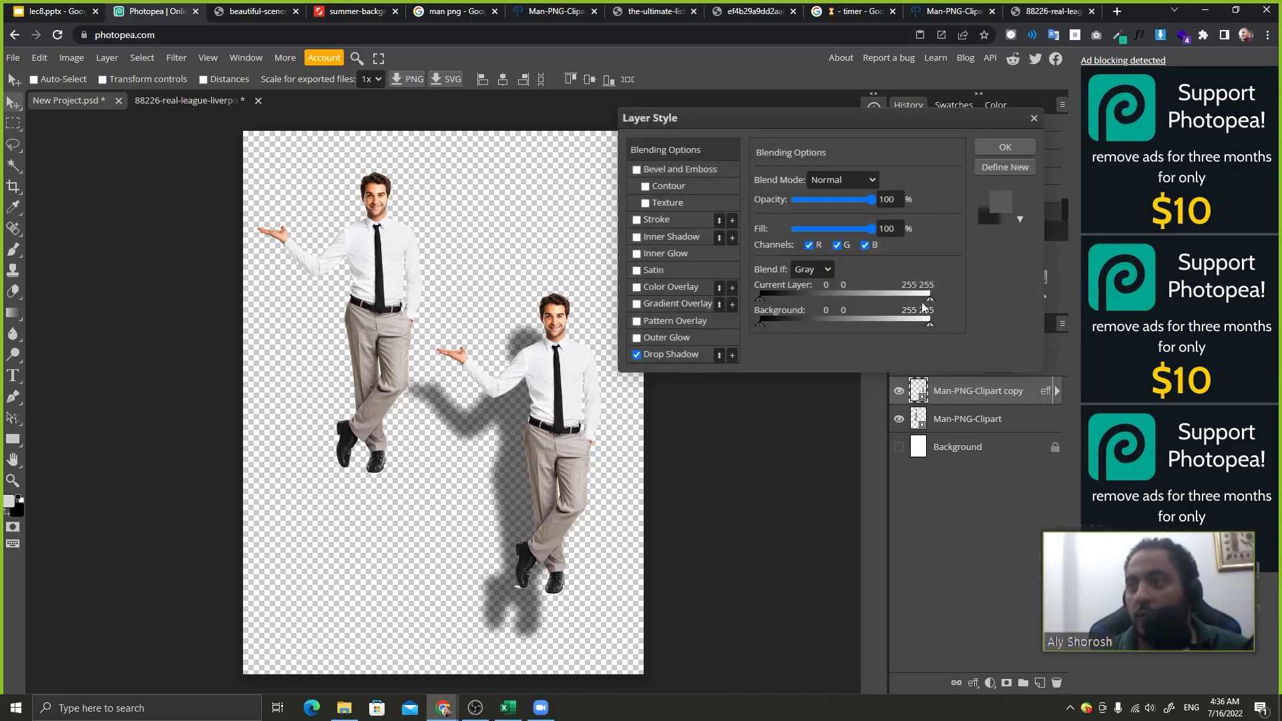
click(688, 354)
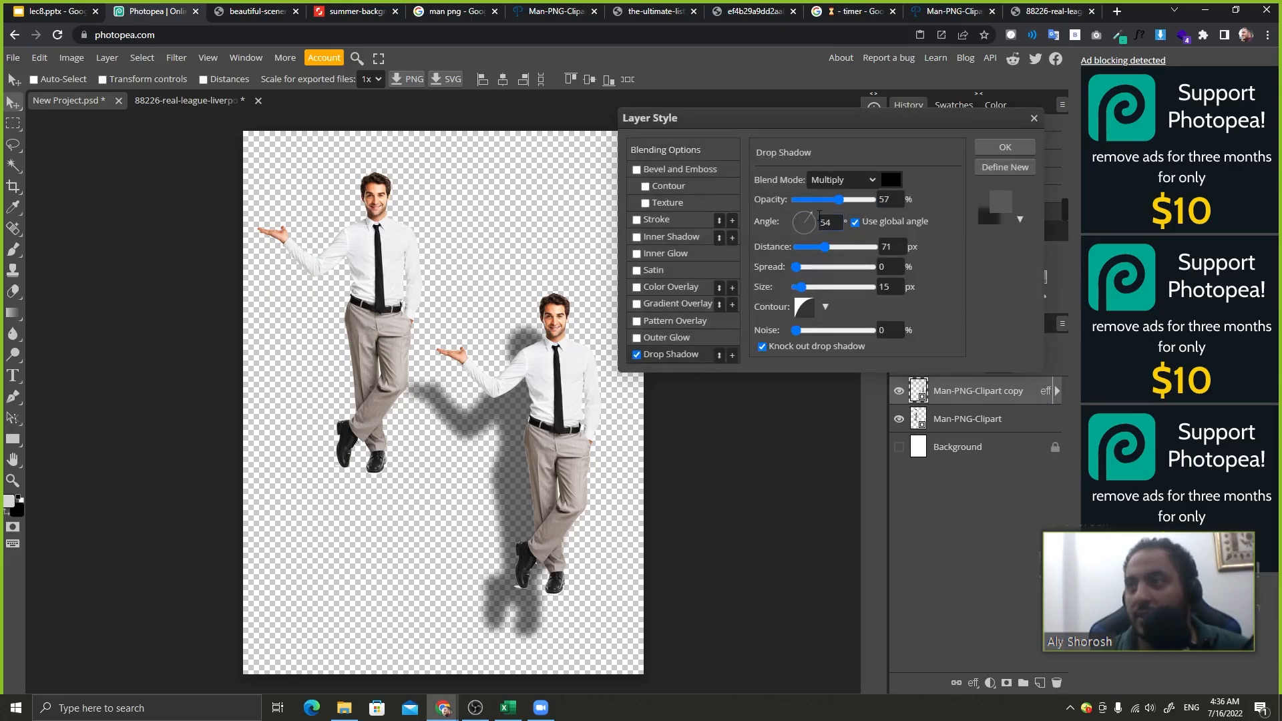
click(797, 233)
drag(797, 235, 828, 228)
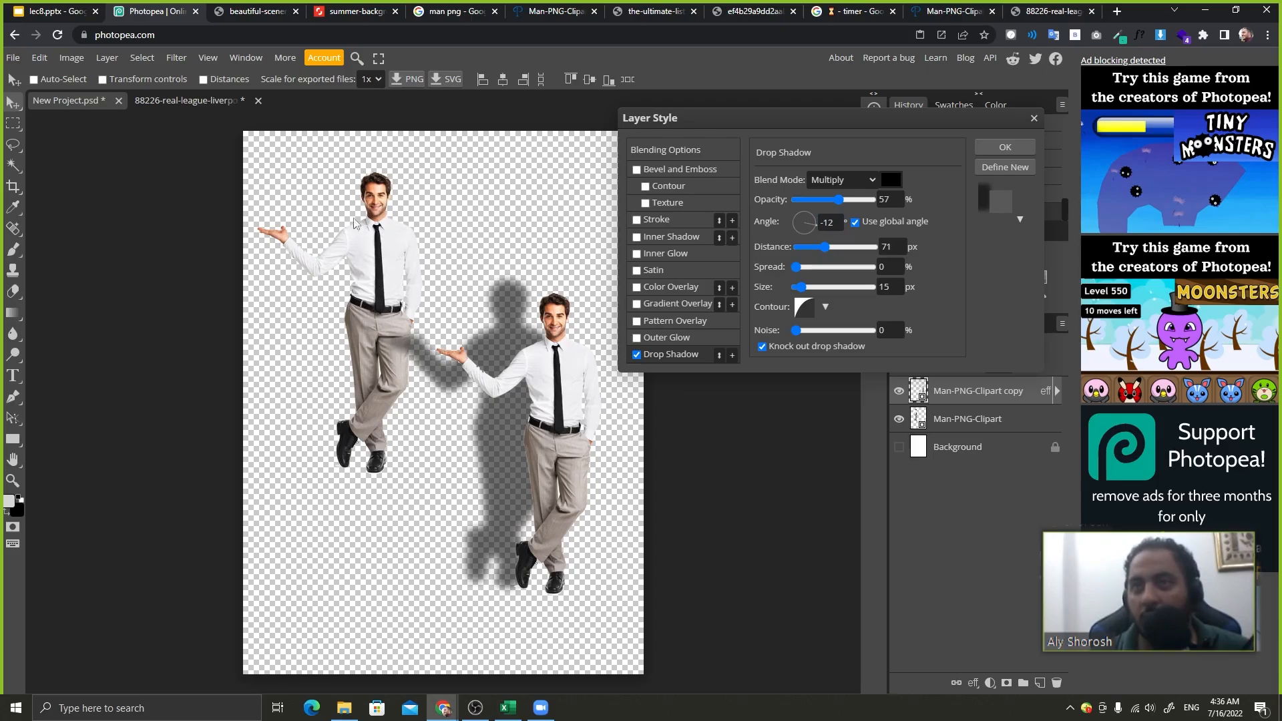
click(1004, 146)
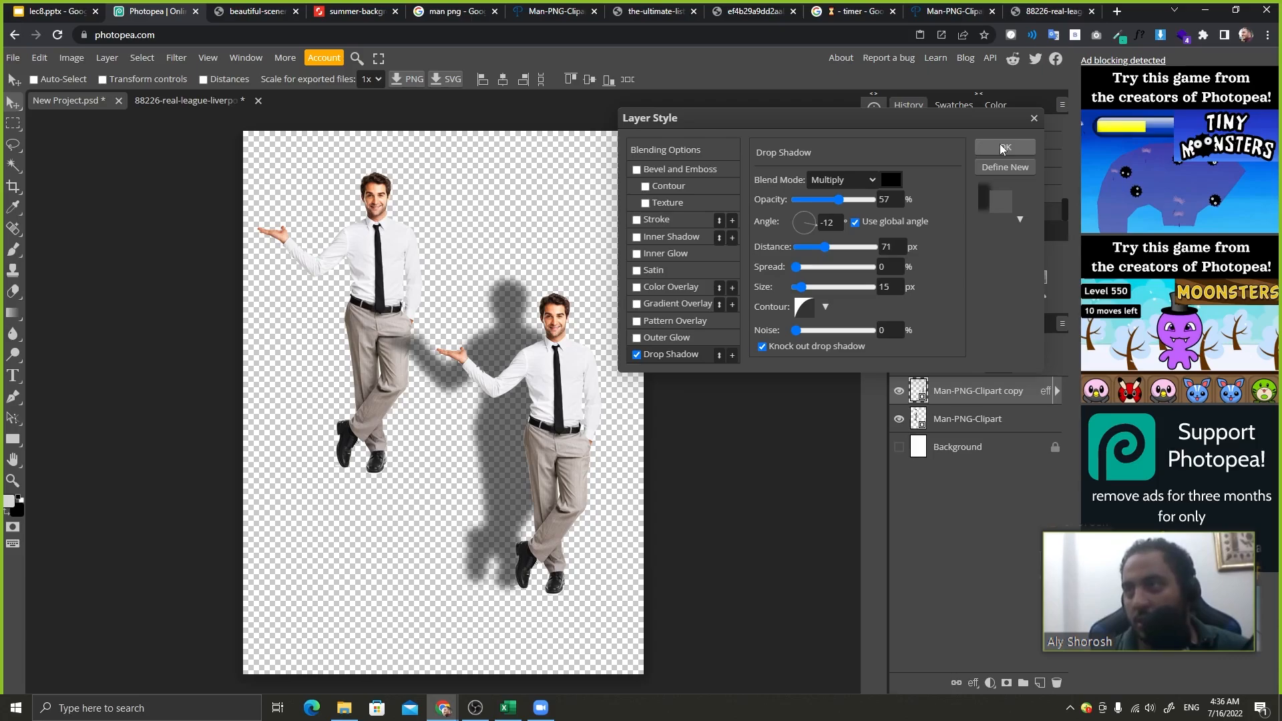
click(1011, 146)
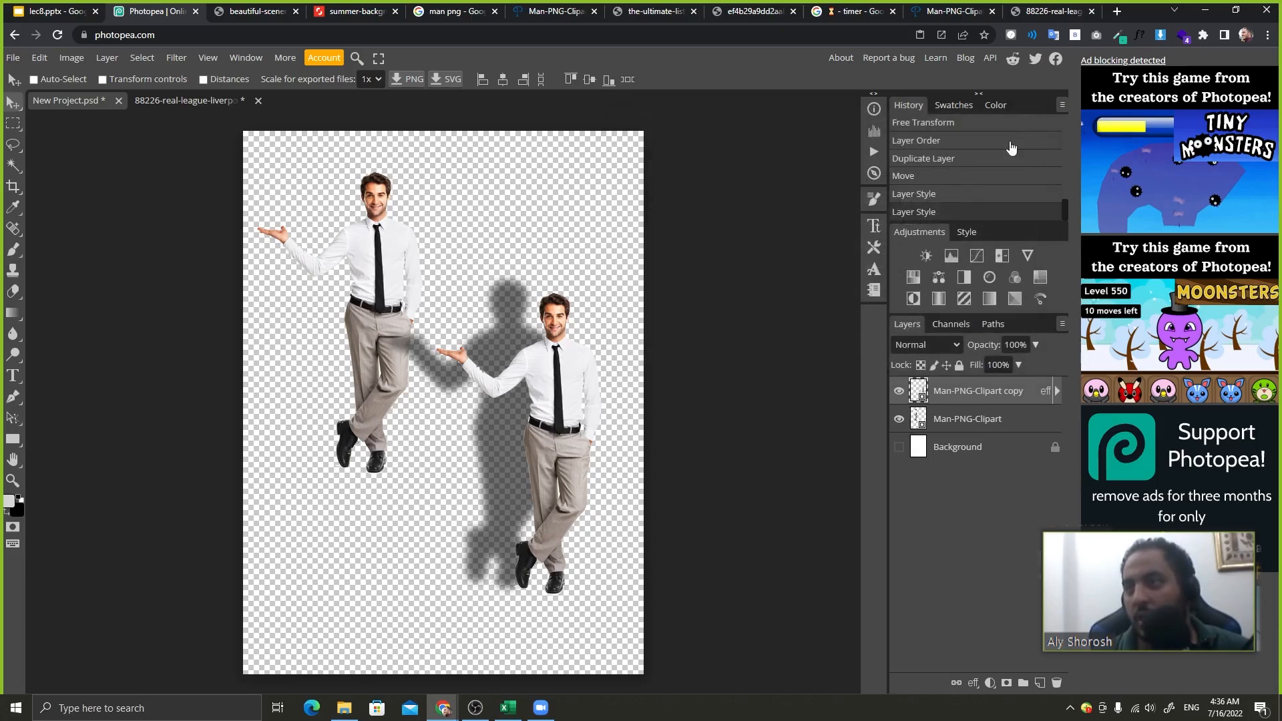
- Delete the original Man-PNG-Clipart layer, which has no shadow
double_click(1027, 428)
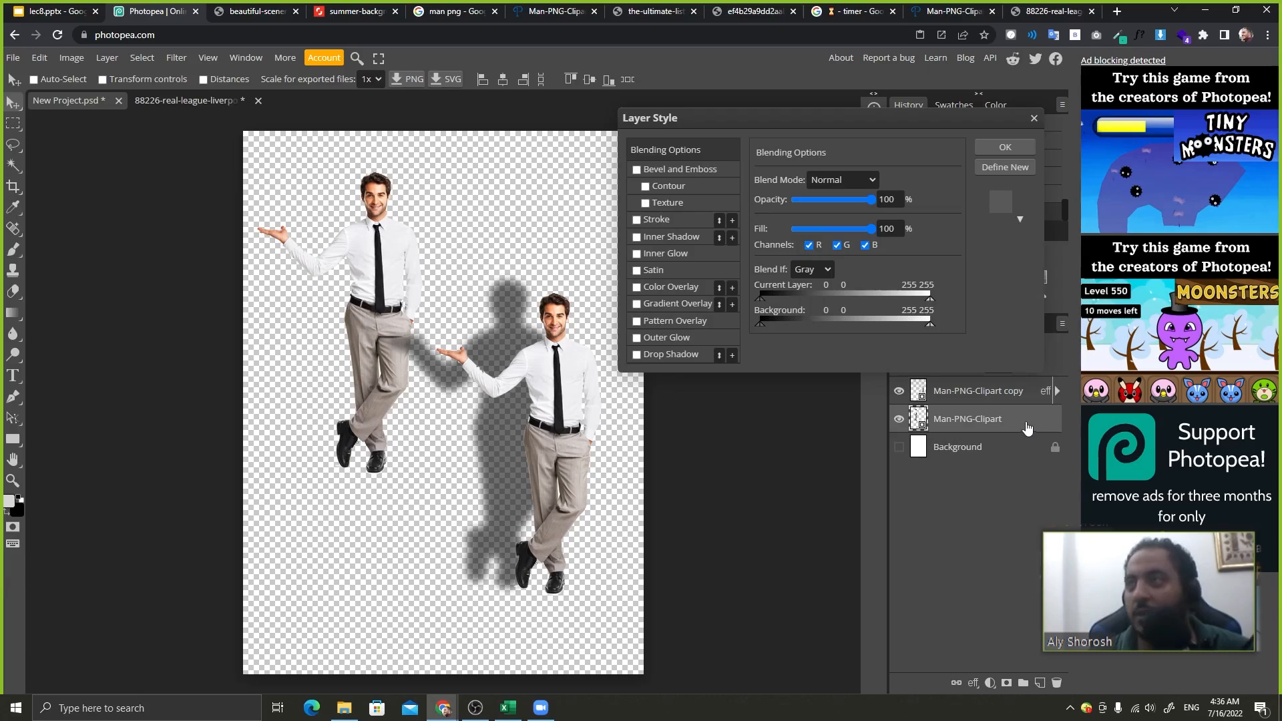
click(1005, 146)
right_click(1028, 417)
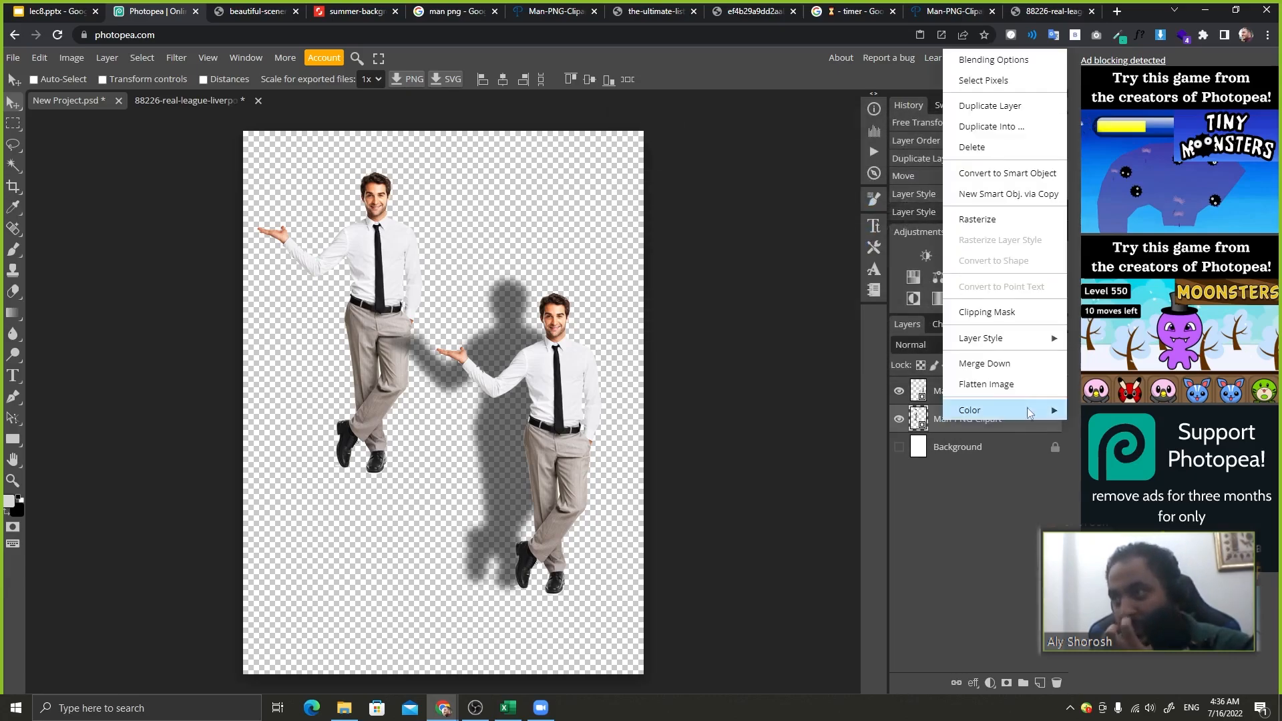
click(1015, 430)
key(Delete)
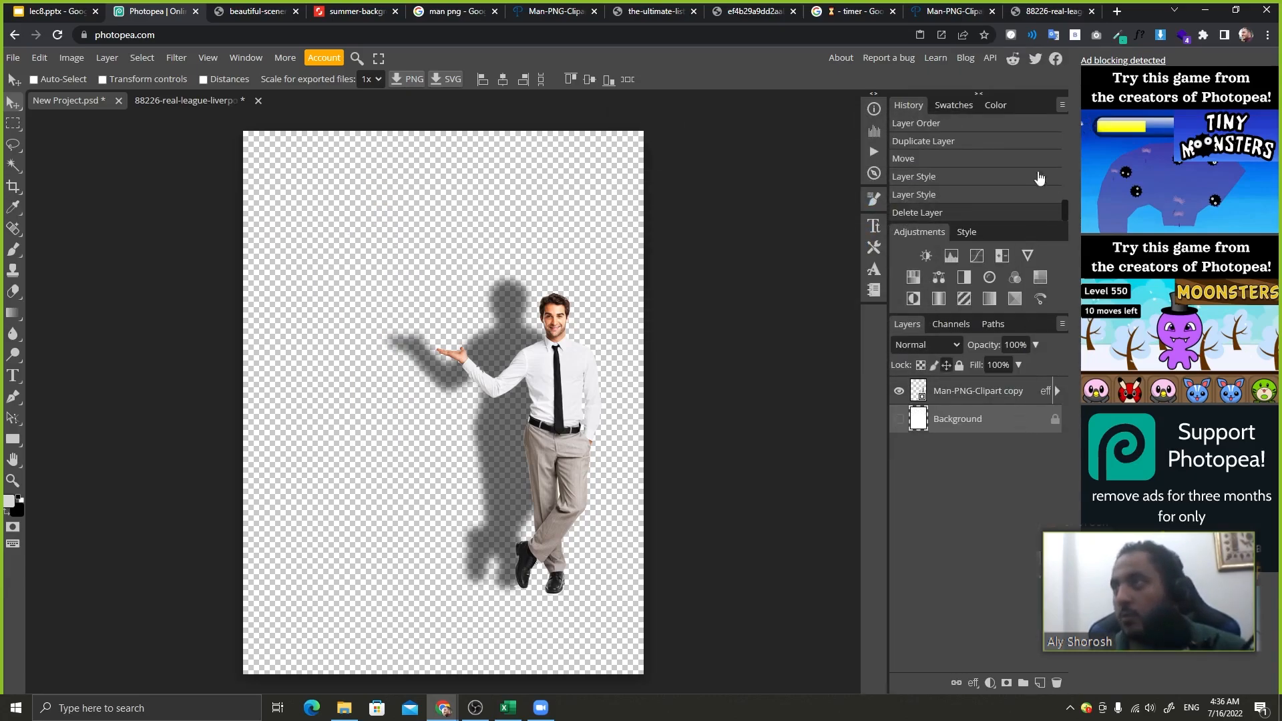
- Place the 88226-real-league footballer image twice below the man layer, sizing the second placement to about 17.7% near the canvas's upper left
click(1048, 9)
click(167, 11)
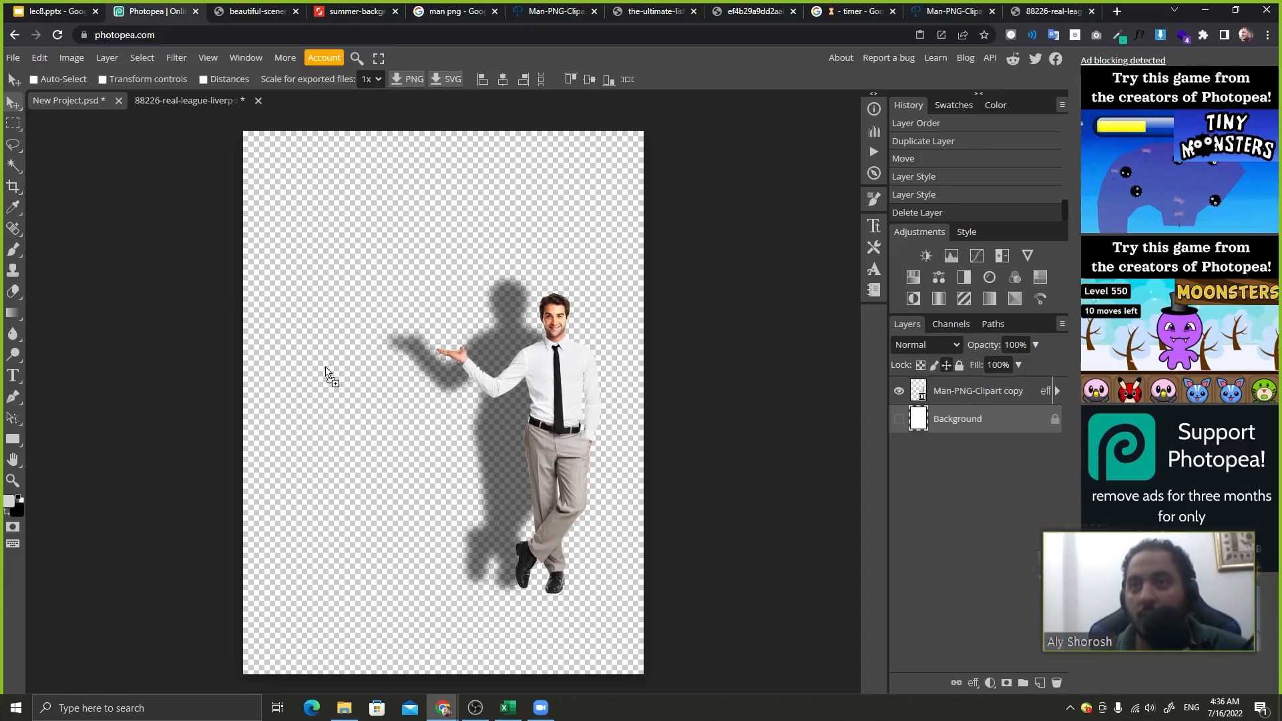
drag(325, 372, 327, 373)
drag(641, 195, 482, 361)
drag(454, 452, 415, 243)
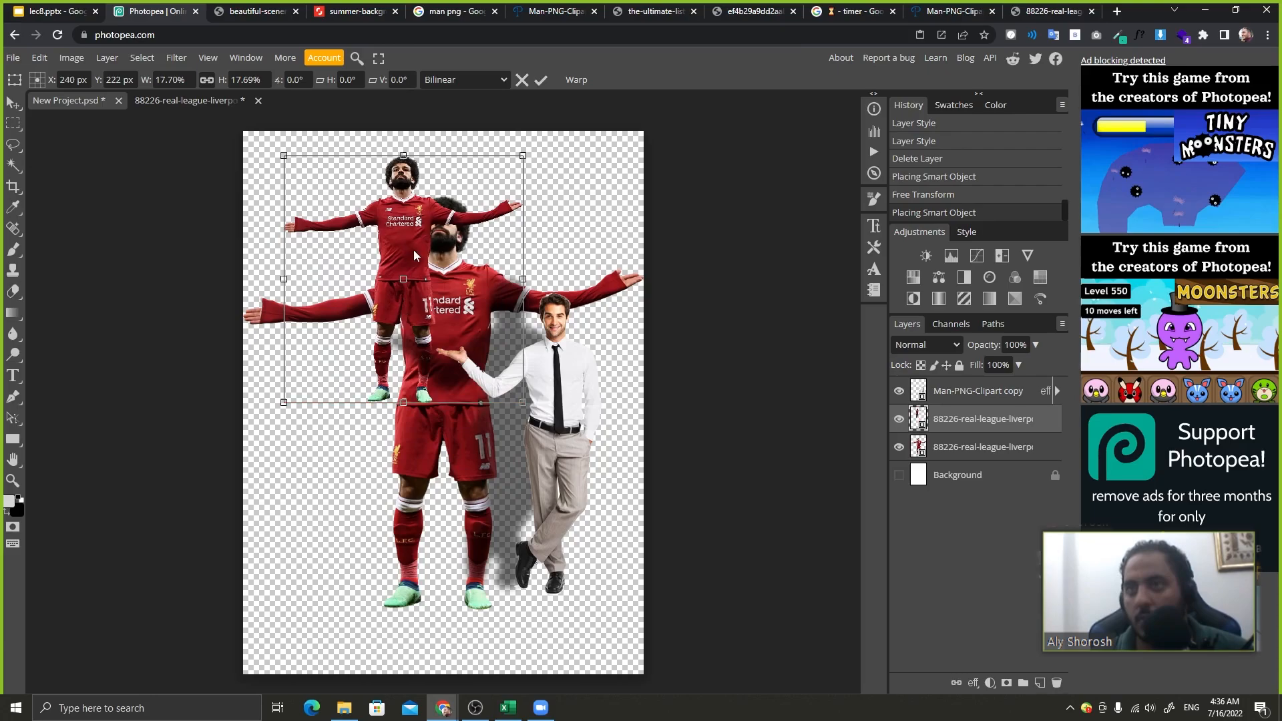
- Keep the smaller footballer cutout, delete its larger duplicate layer, and move the small one slightly left and down in the canvas's upper-left area
click(541, 80)
click(982, 449)
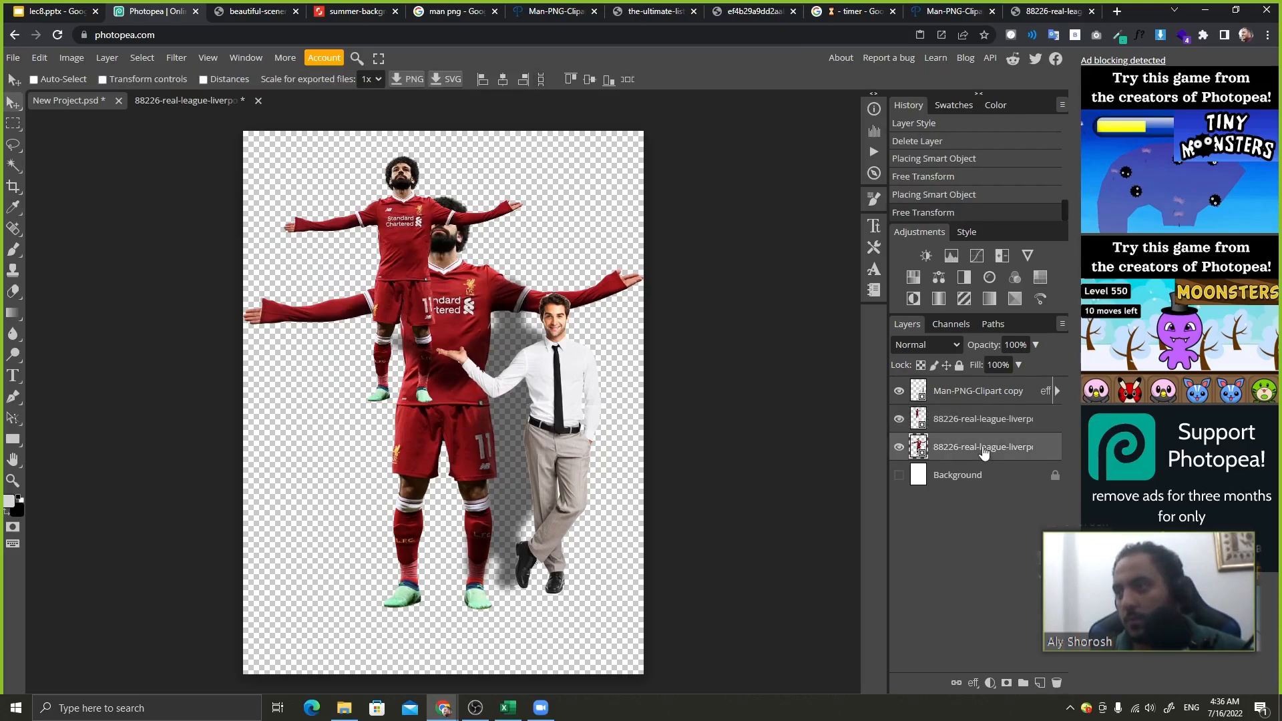
key(Delete)
click(1001, 420)
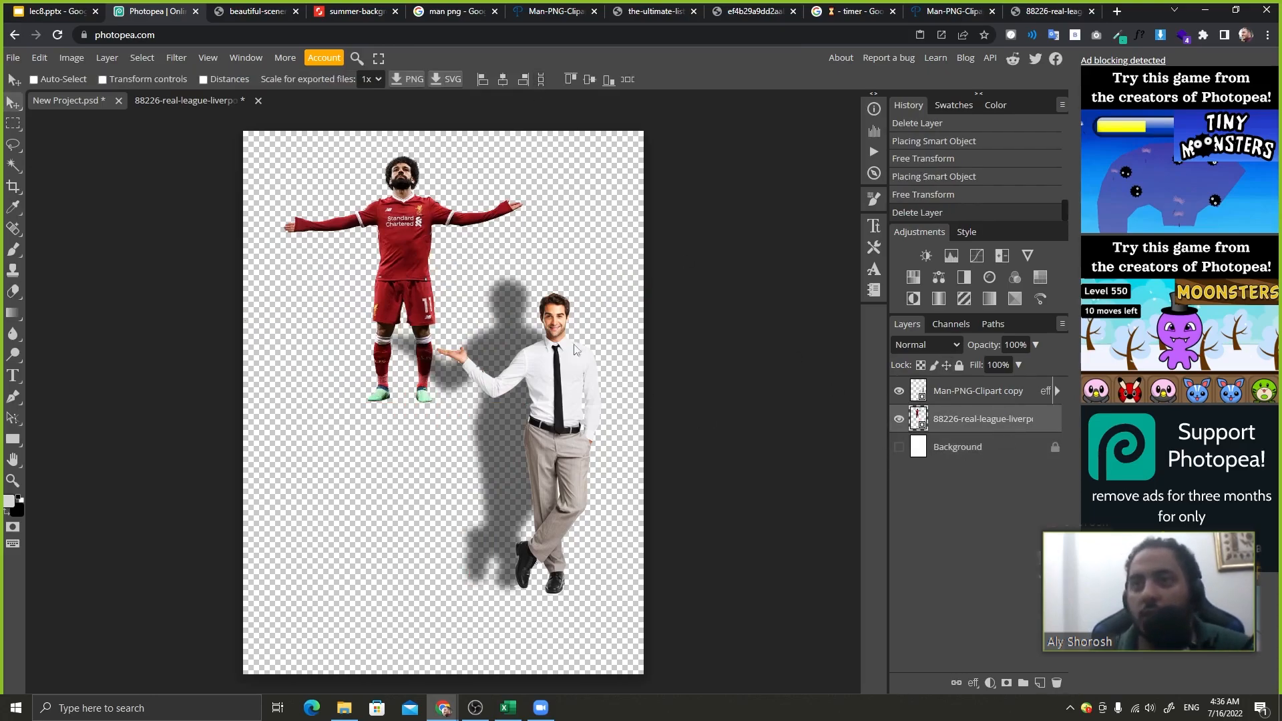
drag(415, 260, 369, 265)
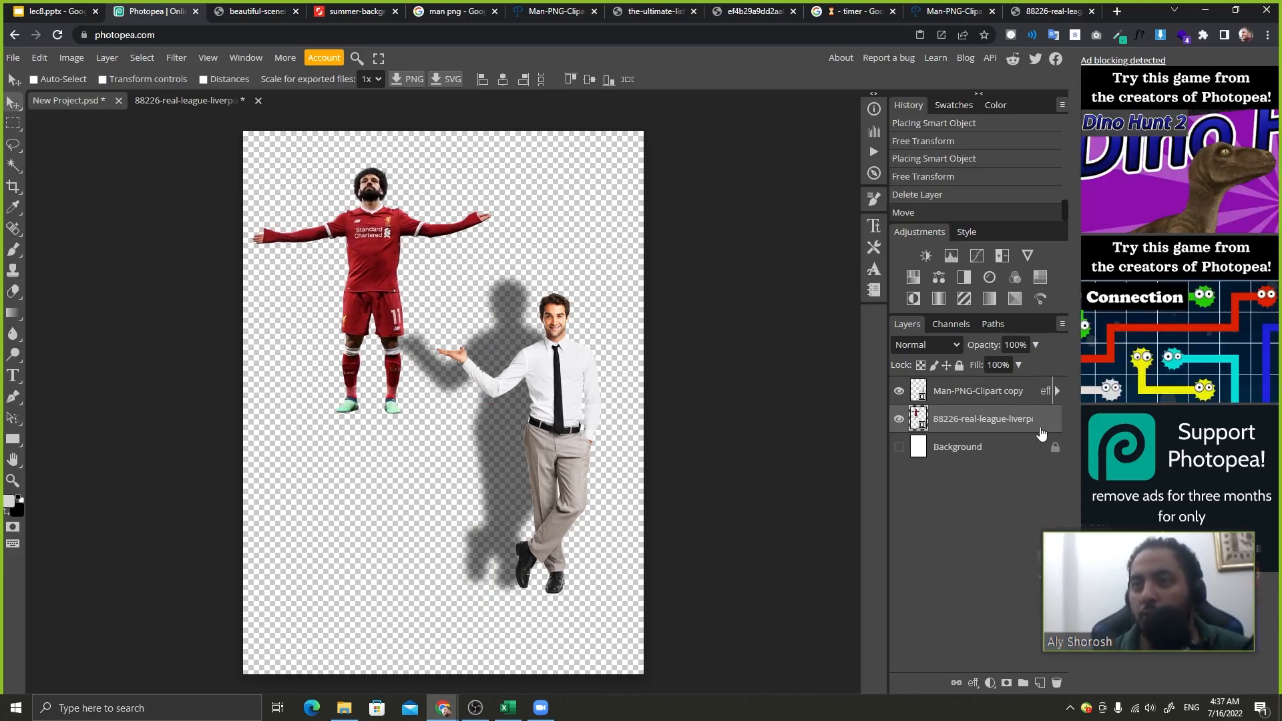
- Add a drop shadow to the footballer layer and set the global shadow angle to -23°
double_click(1040, 434)
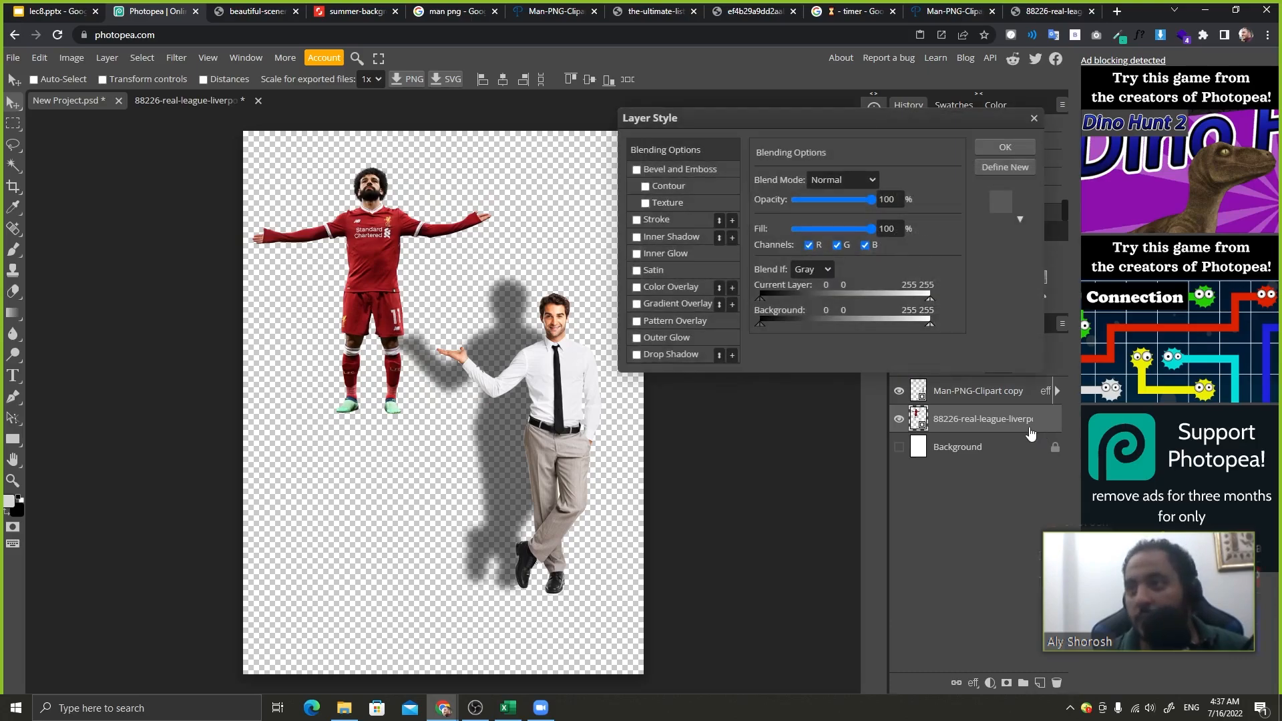
click(666, 356)
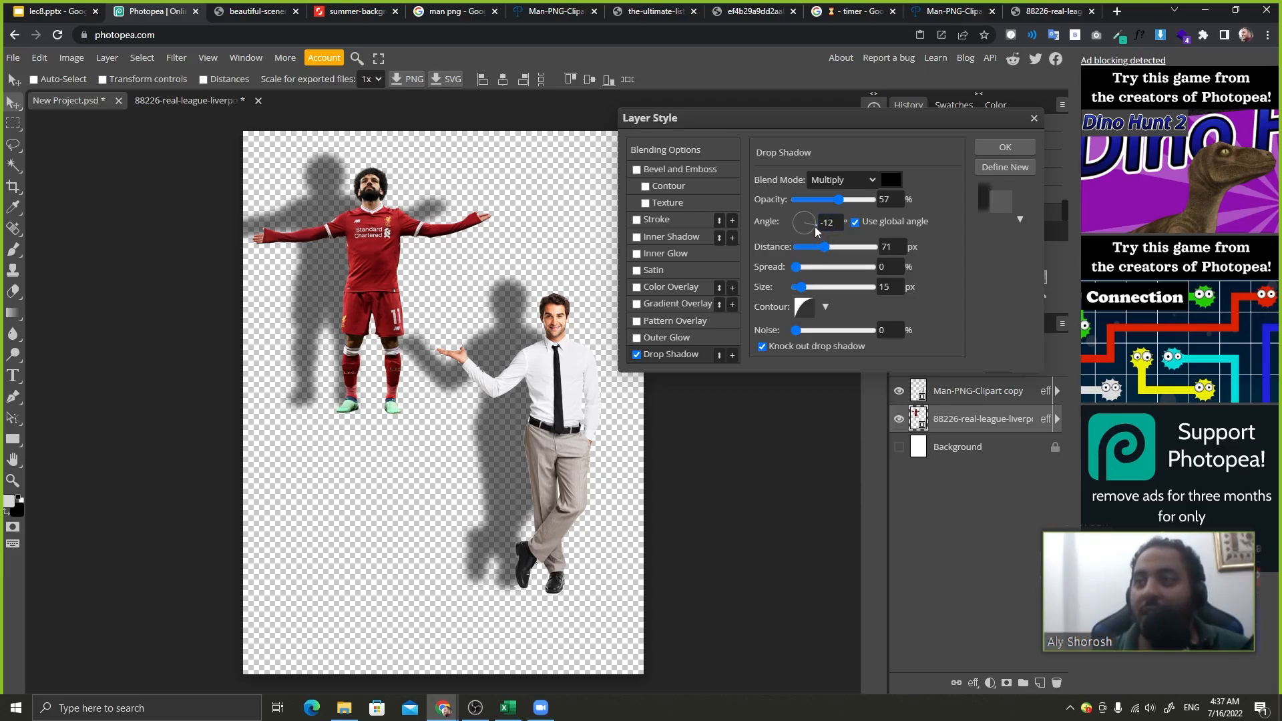
mouse_move(816, 231)
mouse_down()
mouse_move(814, 215)
mouse_move(795, 216)
mouse_move(798, 234)
mouse_move(817, 234)
mouse_move(825, 214)
mouse_move(785, 215)
mouse_move(803, 241)
mouse_move(839, 223)
mouse_up()
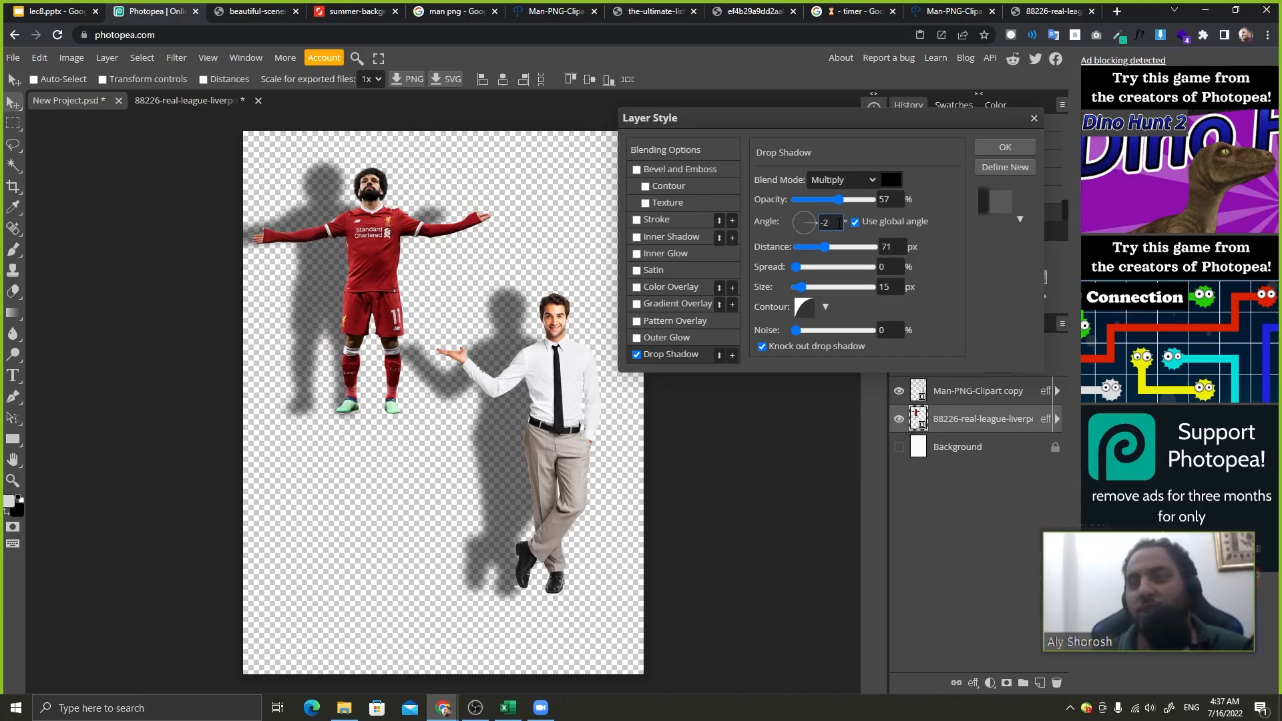
drag(813, 229, 852, 250)
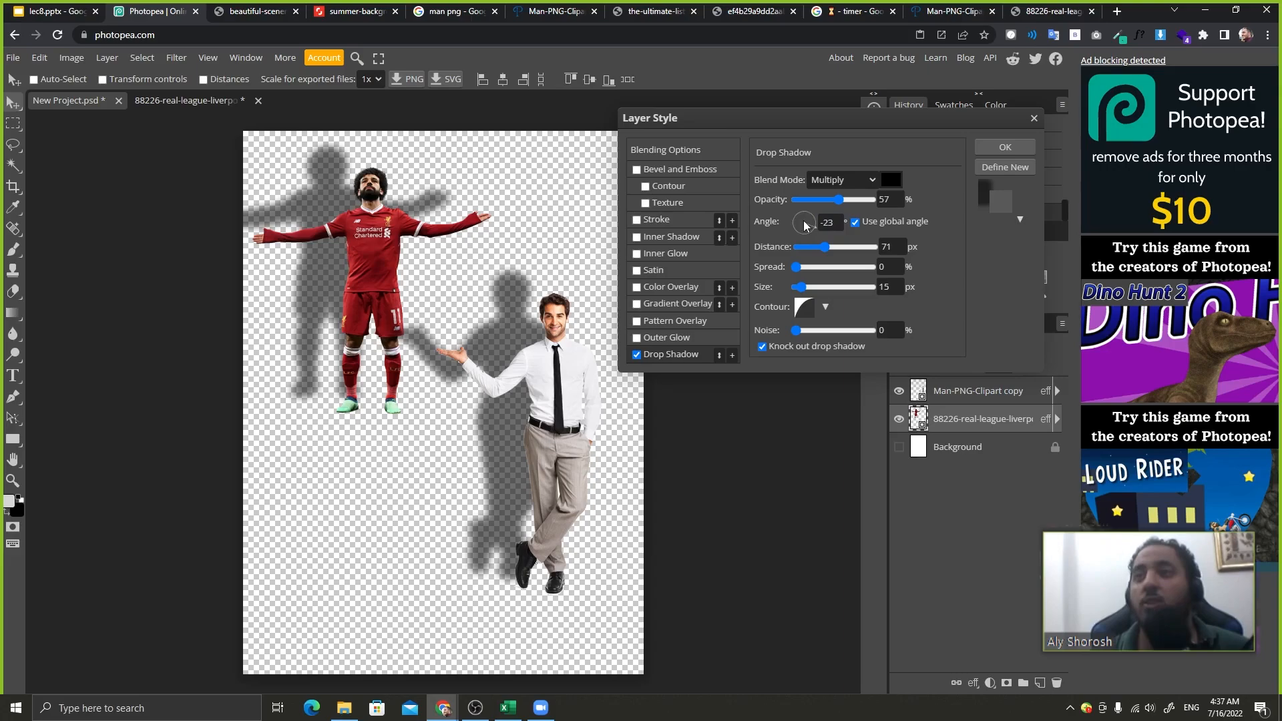
- Disable the global angle for the footballer's drop shadow, set its own angle to 108°, and apply the style
drag(722, 129, 680, 120)
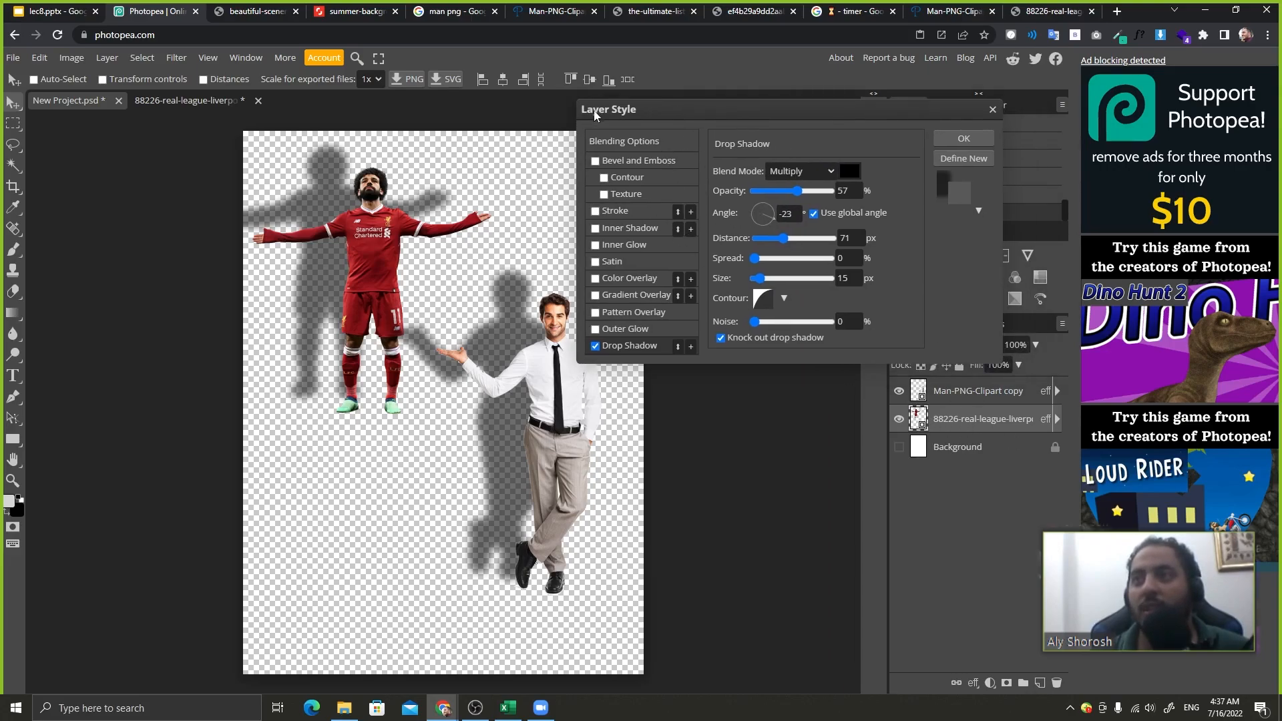
click(814, 219)
click(768, 211)
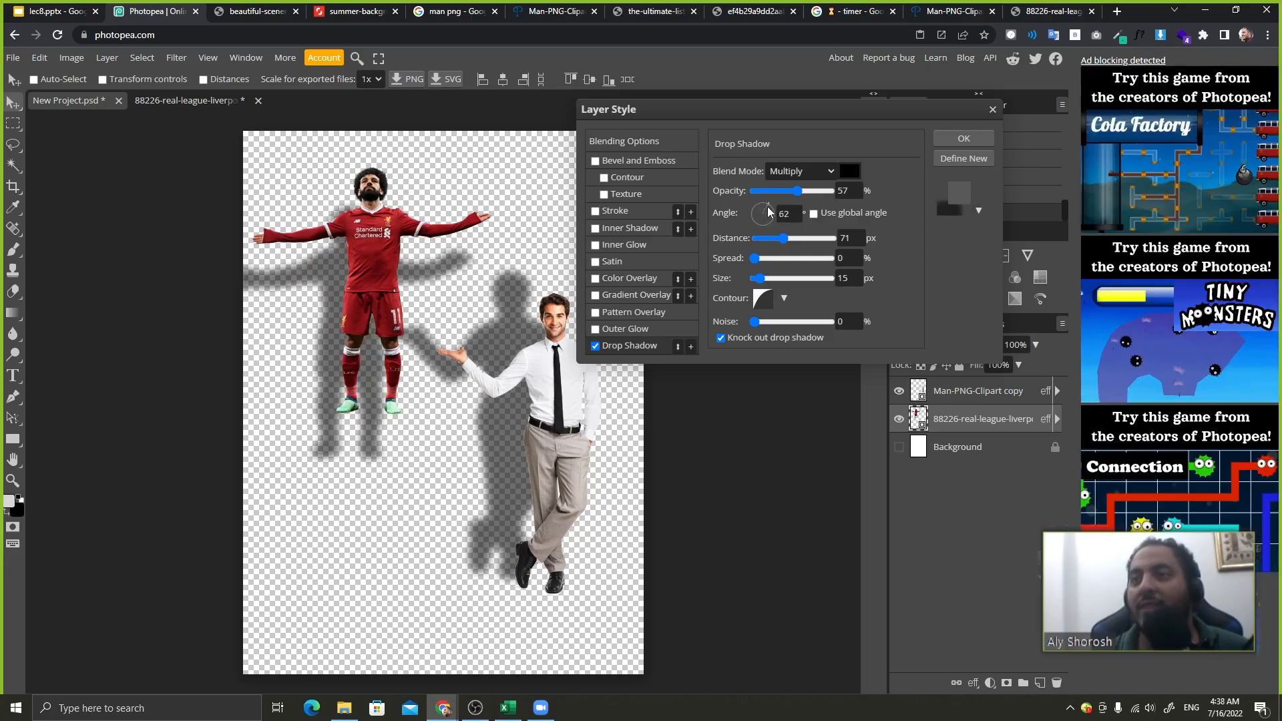
mouse_move(767, 211)
mouse_down()
mouse_move(757, 212)
mouse_move(769, 210)
mouse_move(767, 225)
mouse_move(768, 207)
mouse_move(751, 216)
mouse_move(757, 193)
mouse_move(848, 150)
mouse_move(761, 195)
mouse_move(847, 150)
mouse_move(764, 195)
mouse_move(848, 150)
mouse_move(751, 222)
mouse_move(746, 201)
mouse_move(774, 201)
mouse_move(757, 197)
mouse_up()
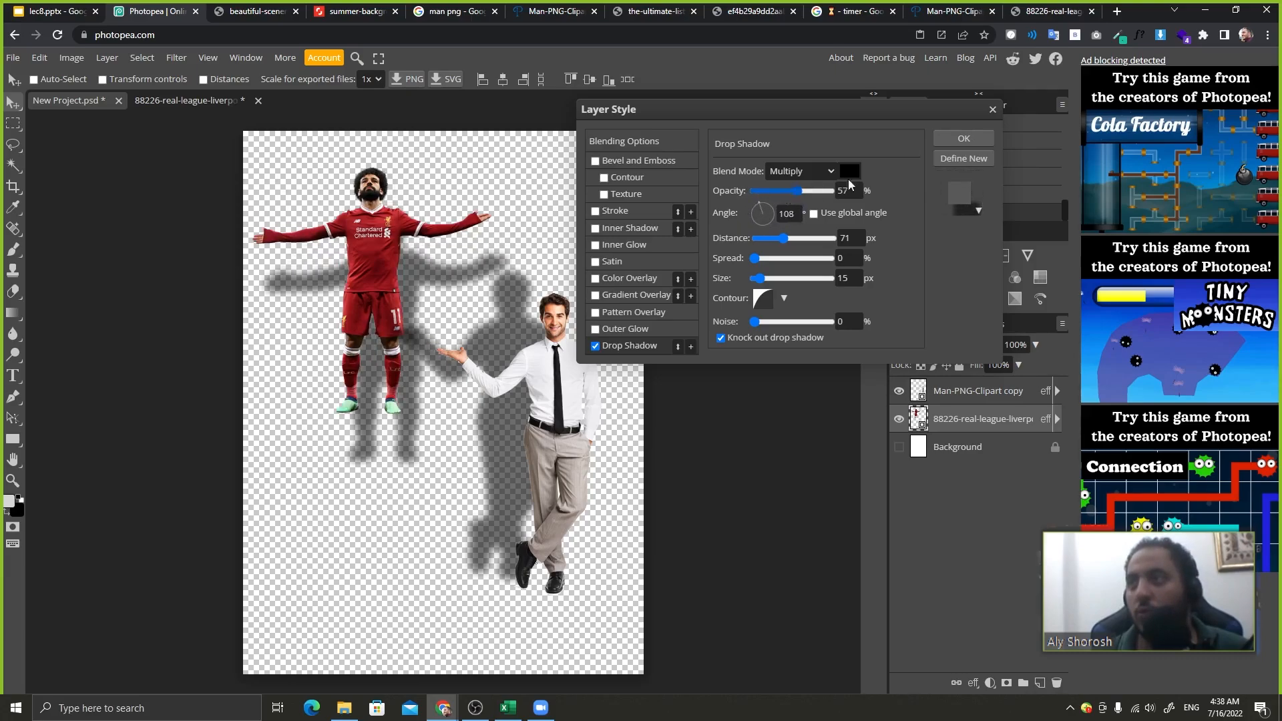
click(963, 143)
- Nudge the footballer and shift the white-shirted man slightly down and right on the canvas
mouse_move(396, 244)
mouse_down()
mouse_move(367, 208)
mouse_move(393, 238)
mouse_up()
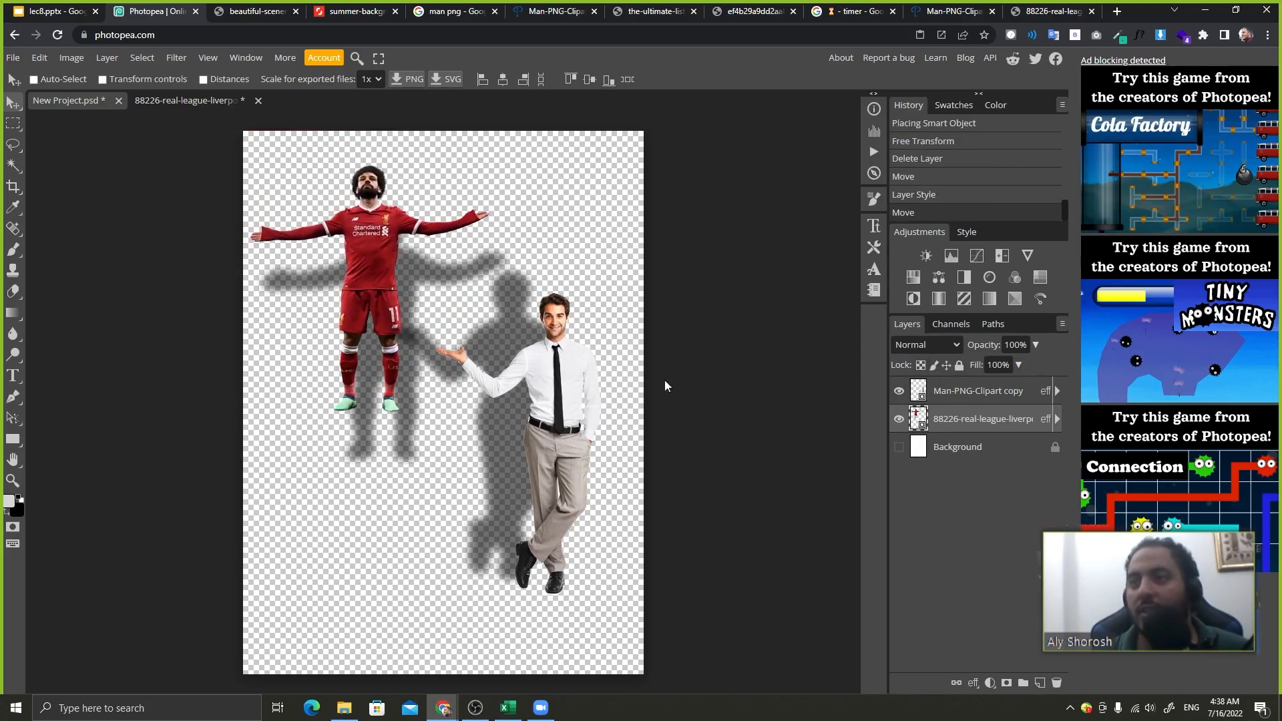
drag(599, 371, 556, 409)
click(958, 383)
- Place the crossed-arms man from the "man png" Google image results into the Photopea project
click(1052, 11)
click(668, 8)
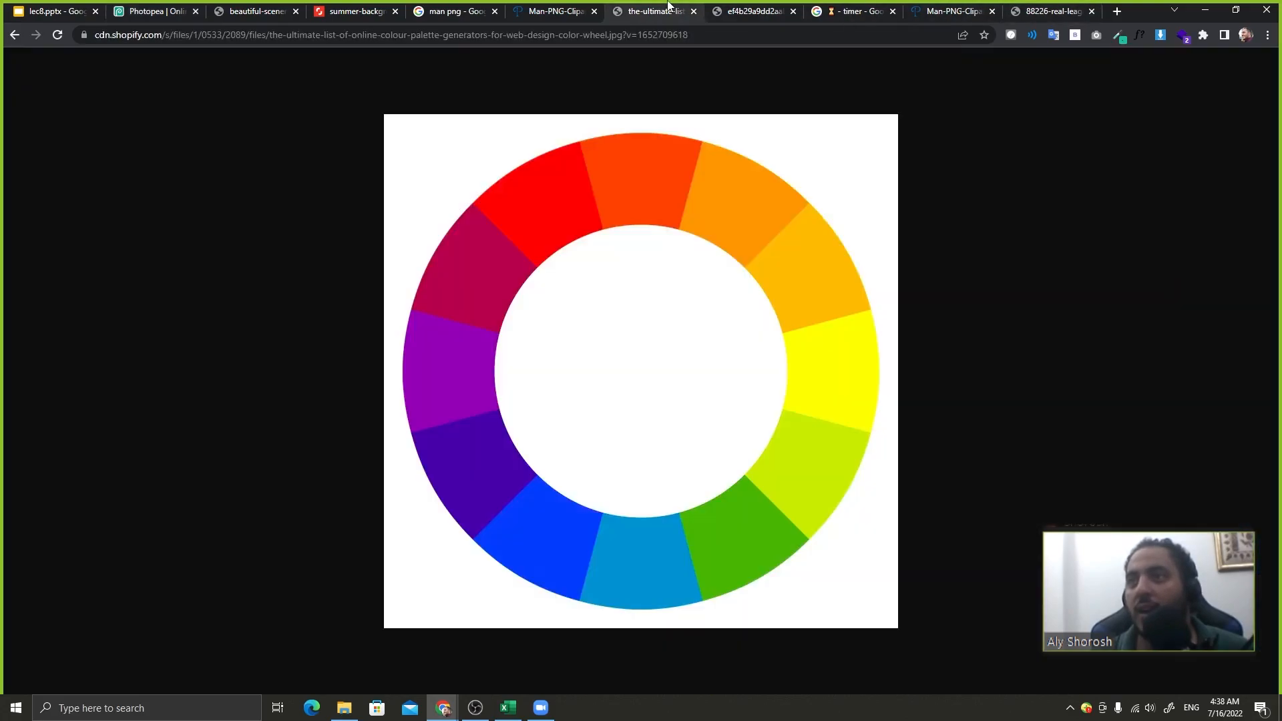
click(555, 12)
click(454, 11)
click(681, 193)
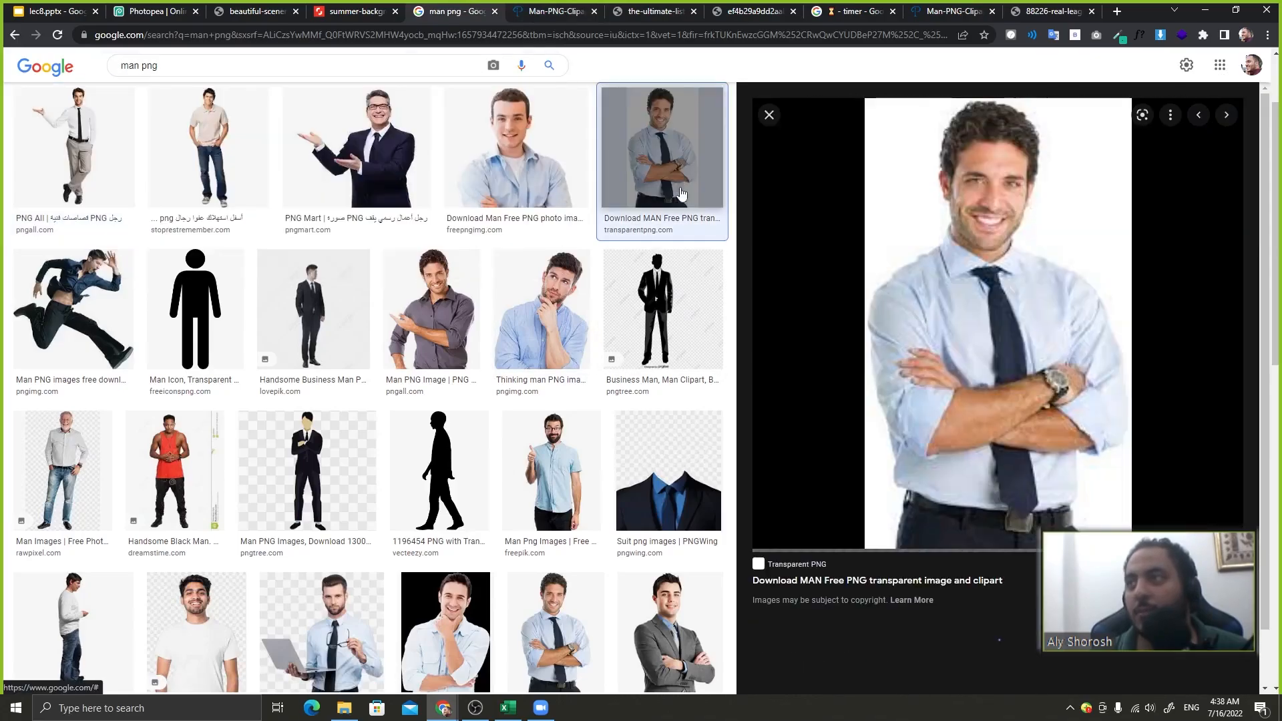
drag(935, 280, 294, 350)
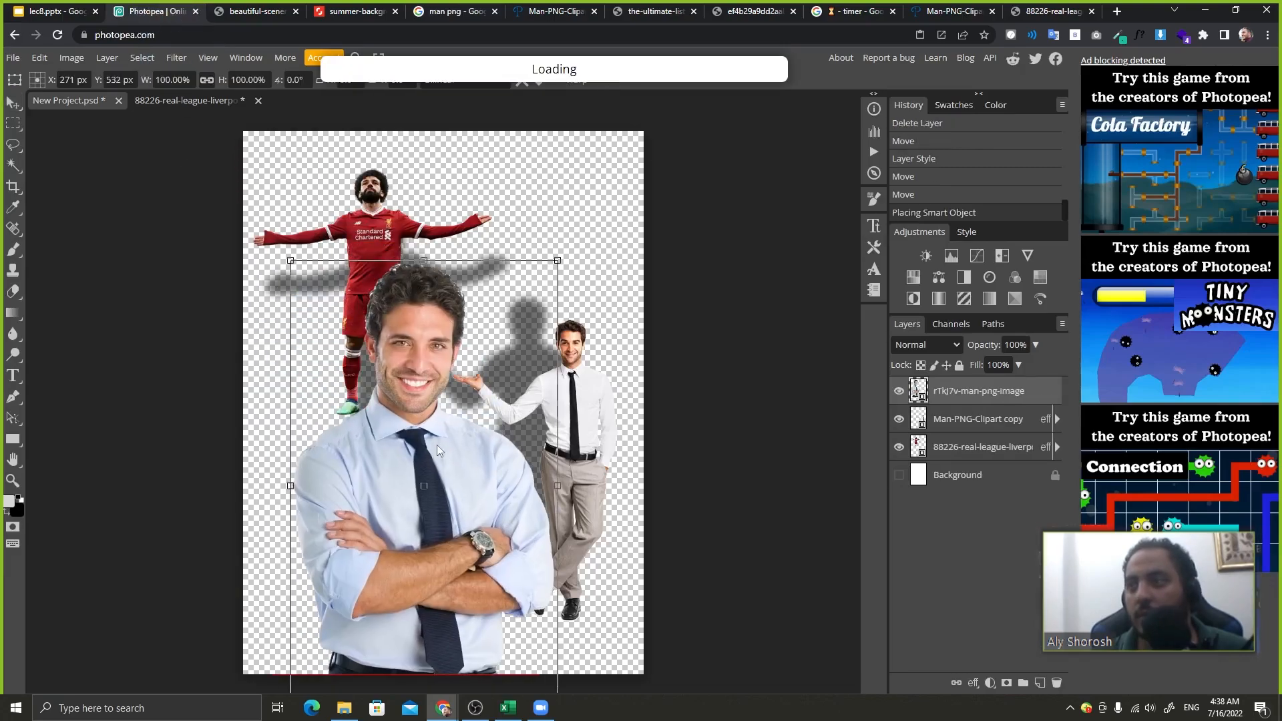
- Shrink the crossed-arms man into the canvas's lower-left corner and delete his two large duplicate layers
drag(558, 261, 391, 539)
drag(362, 653, 362, 578)
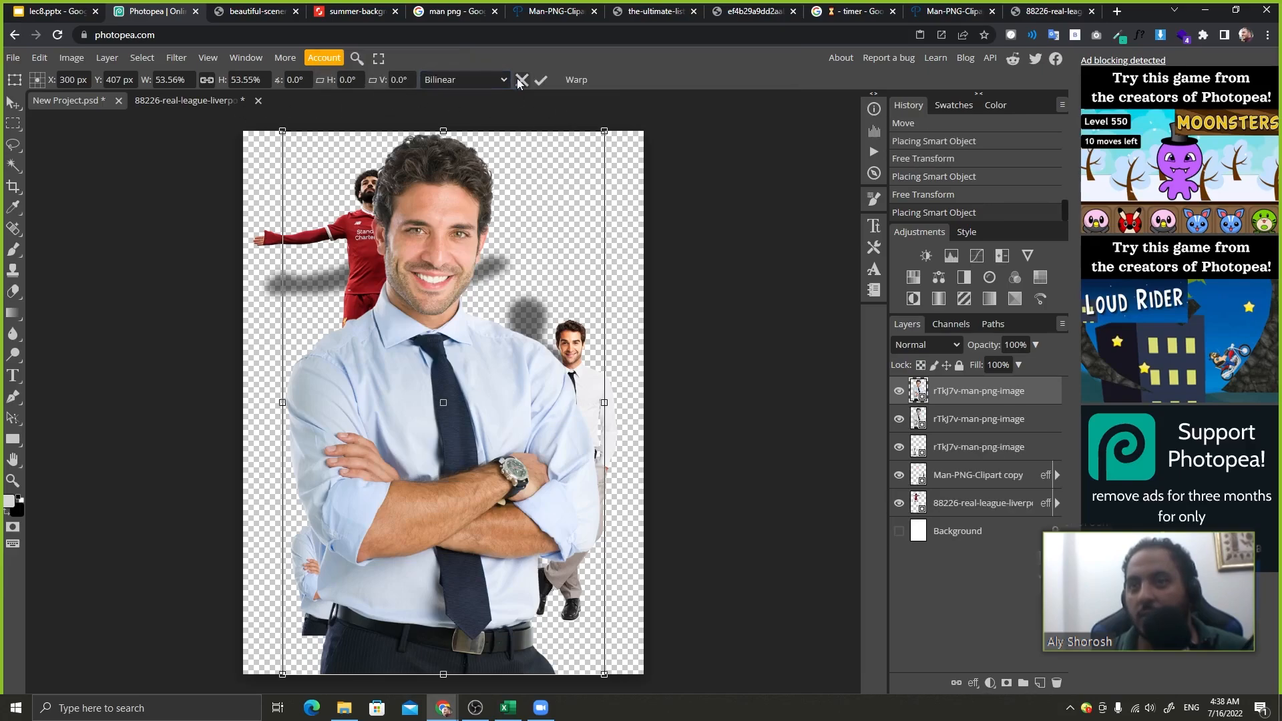
key(Return)
key(Delete)
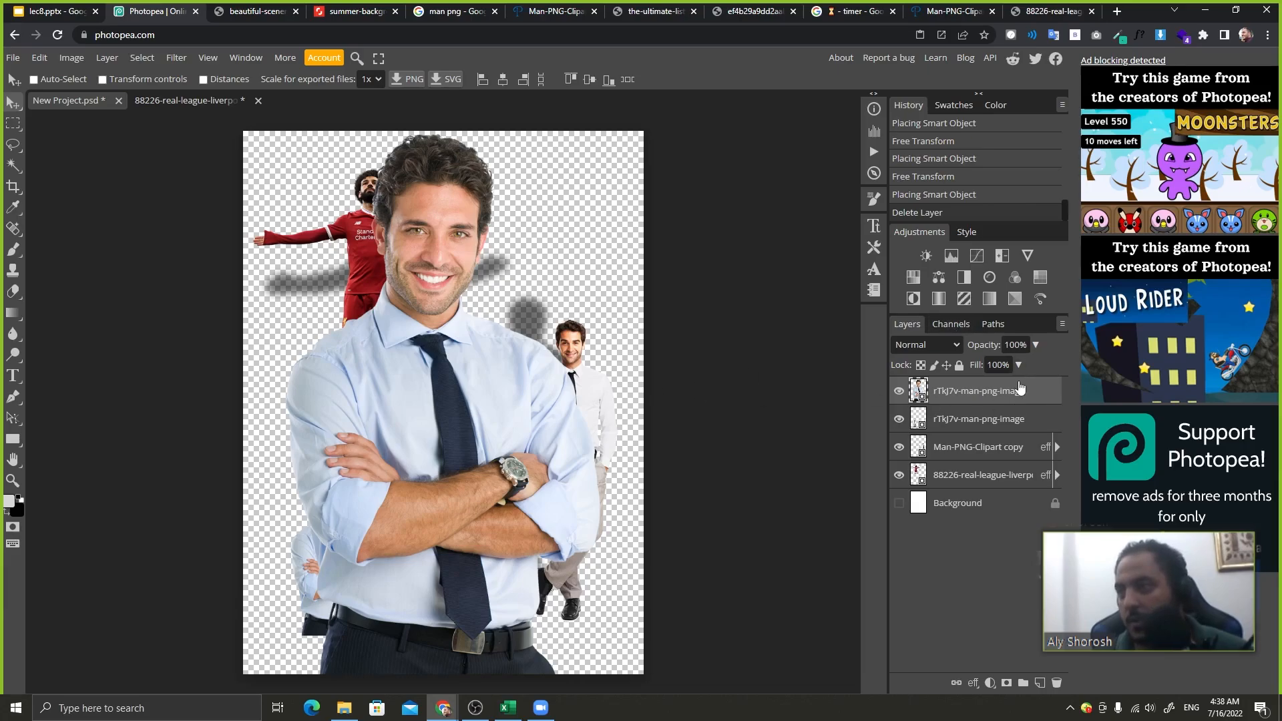
key(Delete)
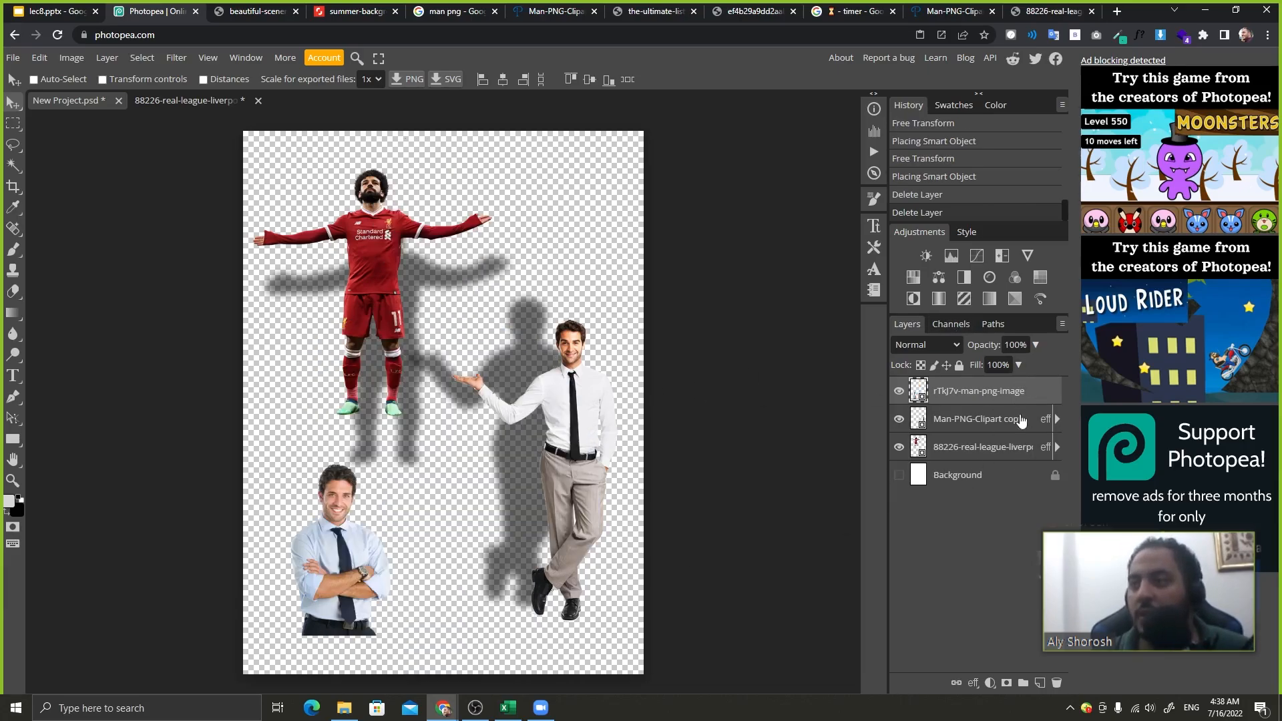
- Add a drop shadow to the crossed-arms man with its own angle of 56° and a distance of 71 px
double_click(1035, 399)
click(638, 347)
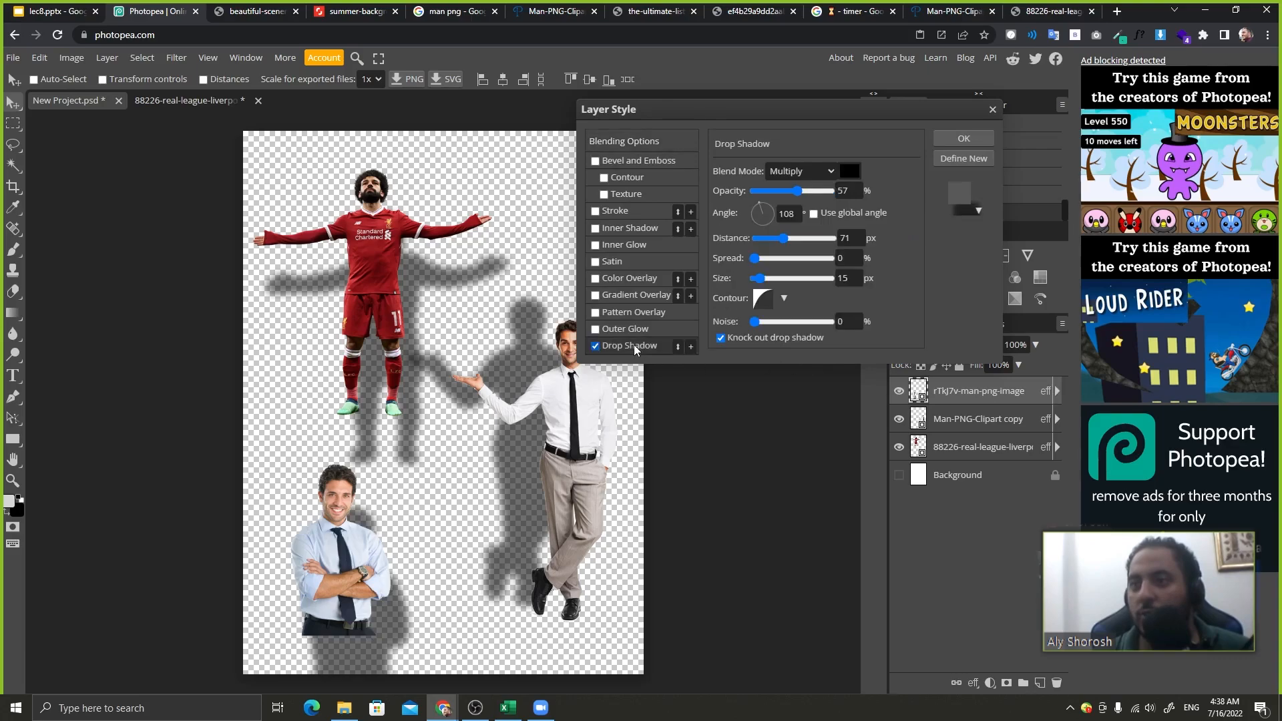
click(782, 240)
mouse_move(761, 206)
mouse_down()
mouse_move(773, 213)
mouse_move(759, 229)
mouse_move(738, 207)
mouse_move(753, 221)
mouse_move(769, 211)
mouse_up()
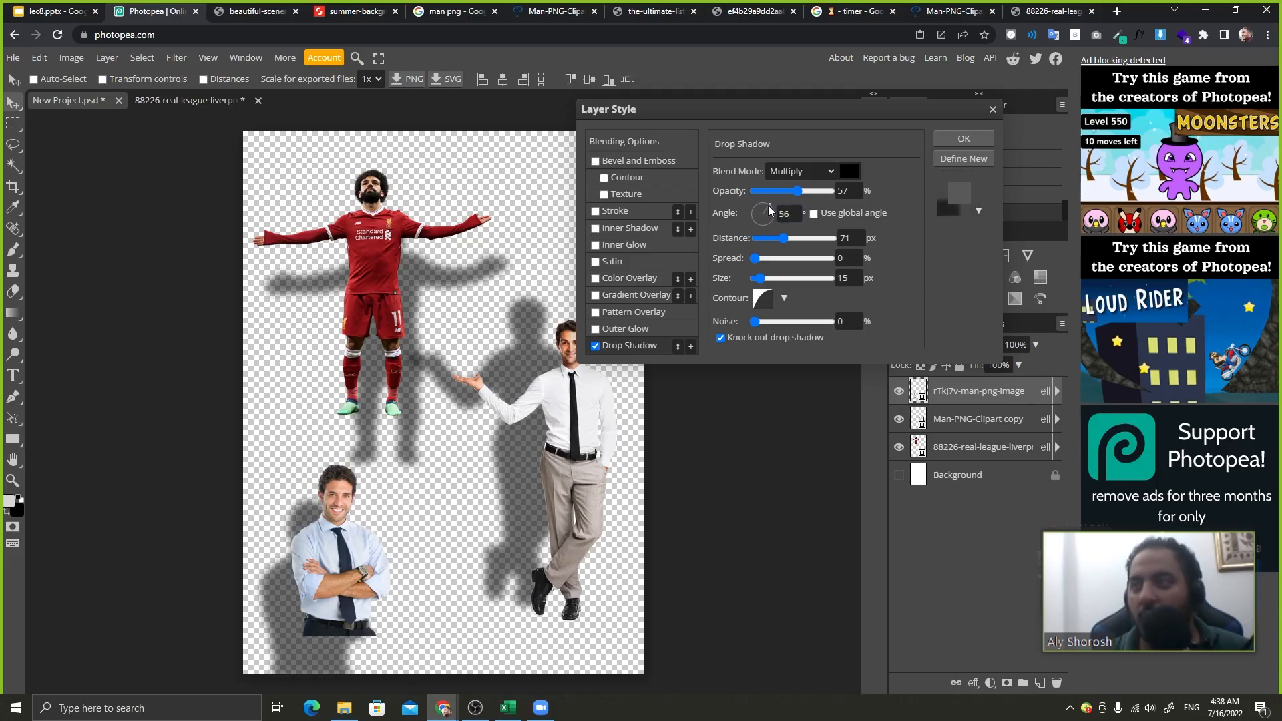
- Enable the global angle for the crossed-arms man's shadow, set it to 156°, and apply the style
click(813, 214)
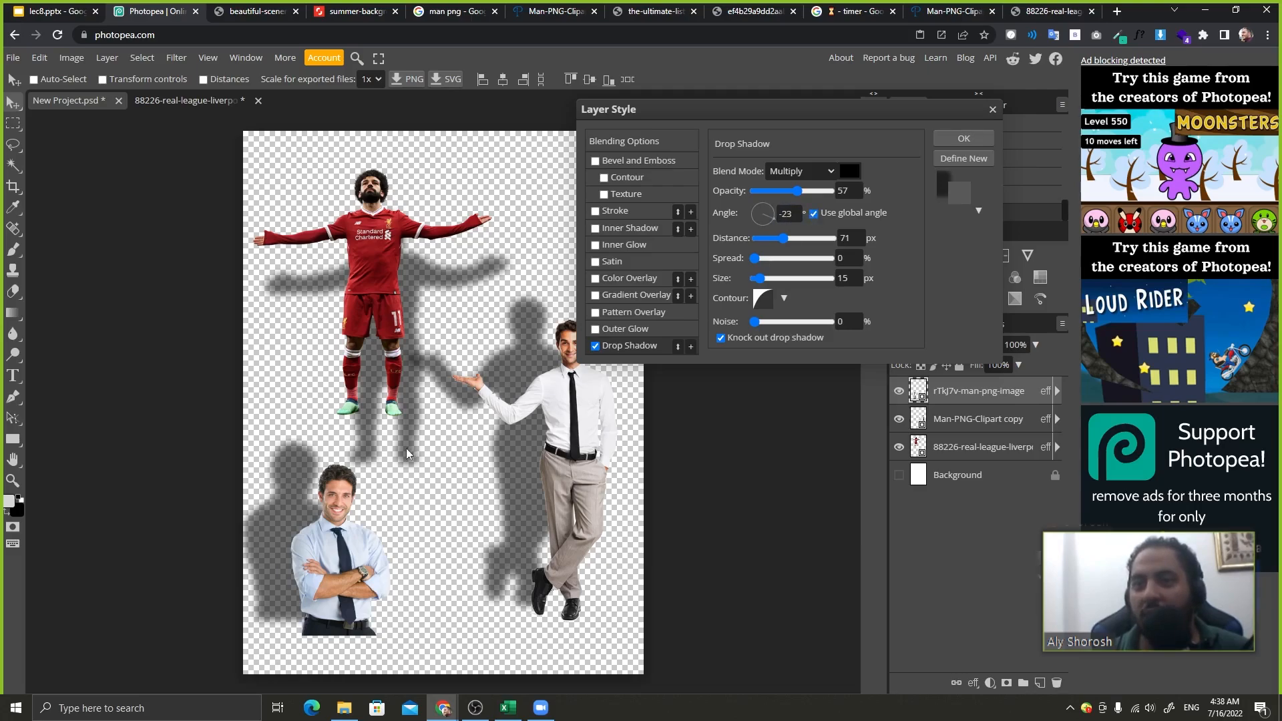
click(768, 222)
drag(765, 223, 755, 211)
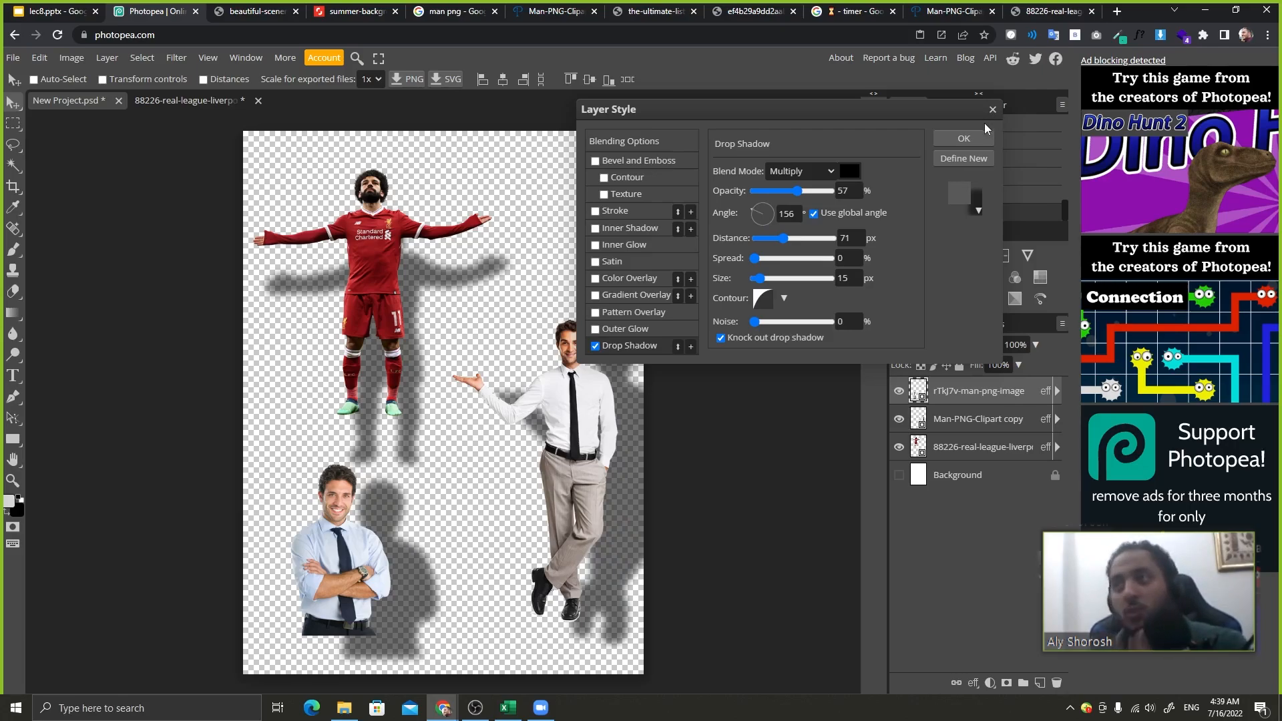
click(976, 138)
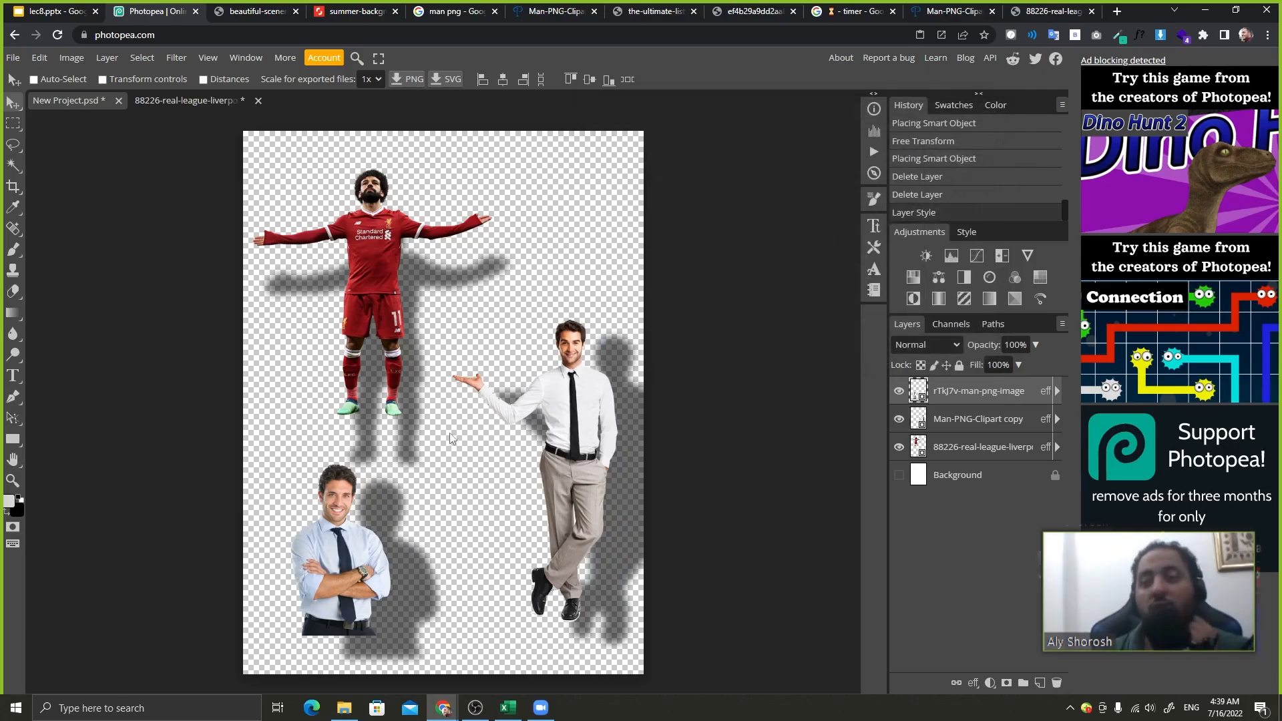
- Switch to the lec8 presentation in Google Slides and show slide 14, the drop shadow exercise
click(508, 707)
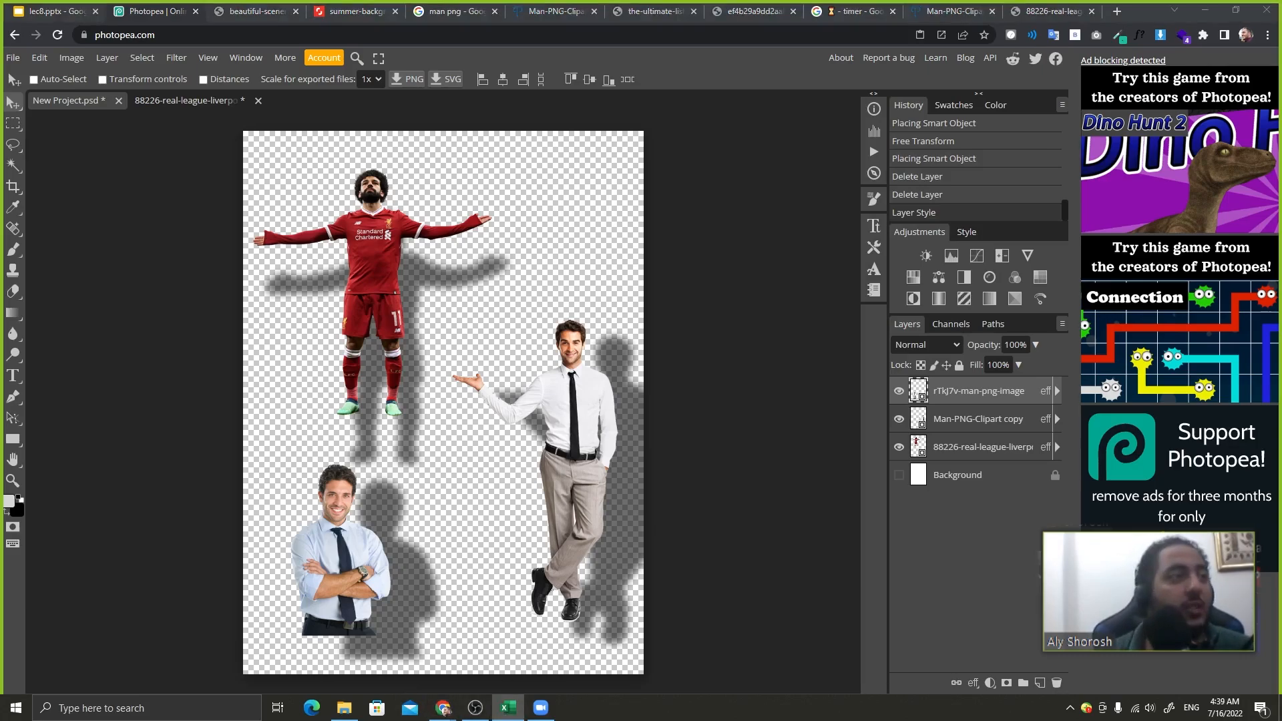
click(167, 6)
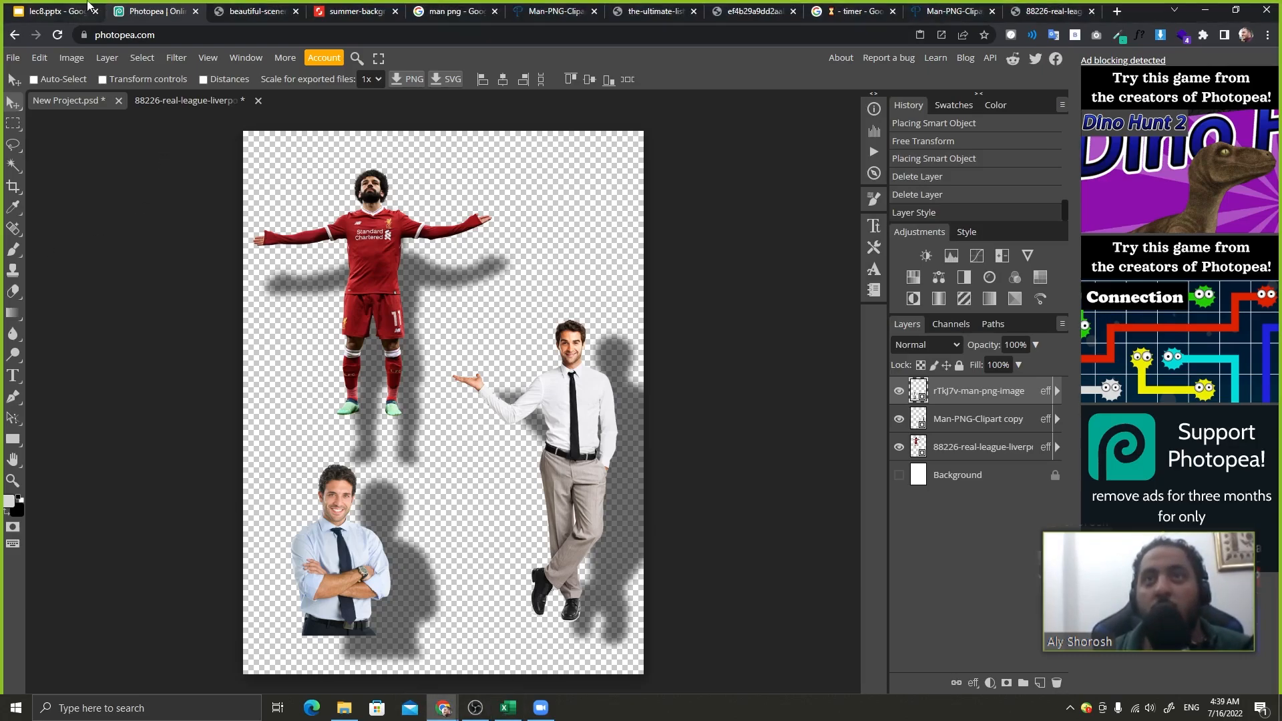
click(84, 11)
click(87, 500)
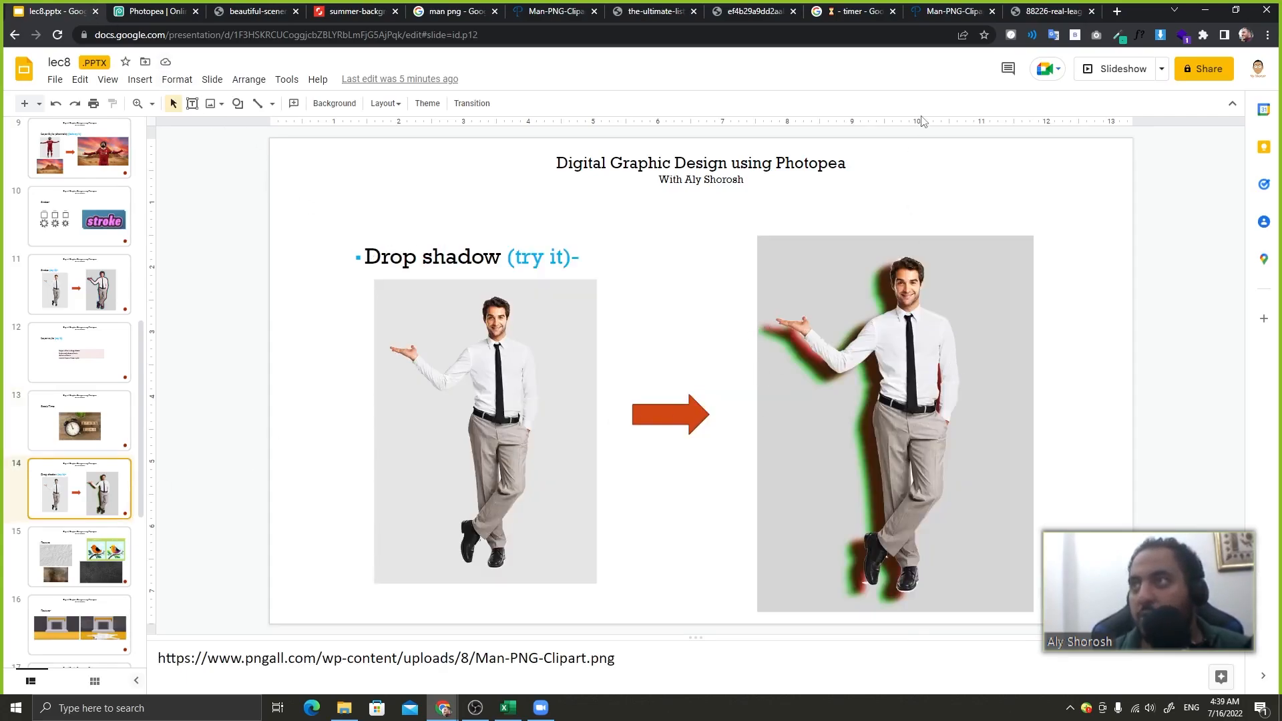
- Switch to the Google timer and start a 30-second countdown
click(861, 10)
click(148, 248)
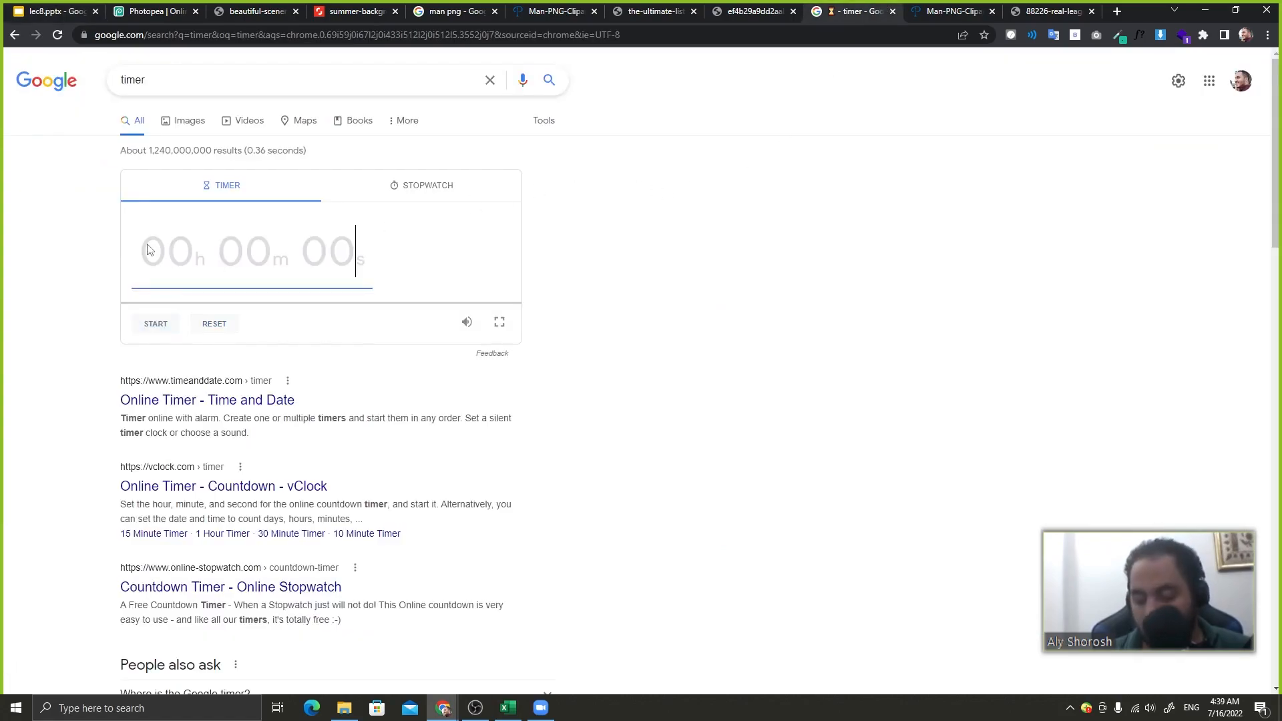
text(30s)
click(155, 327)
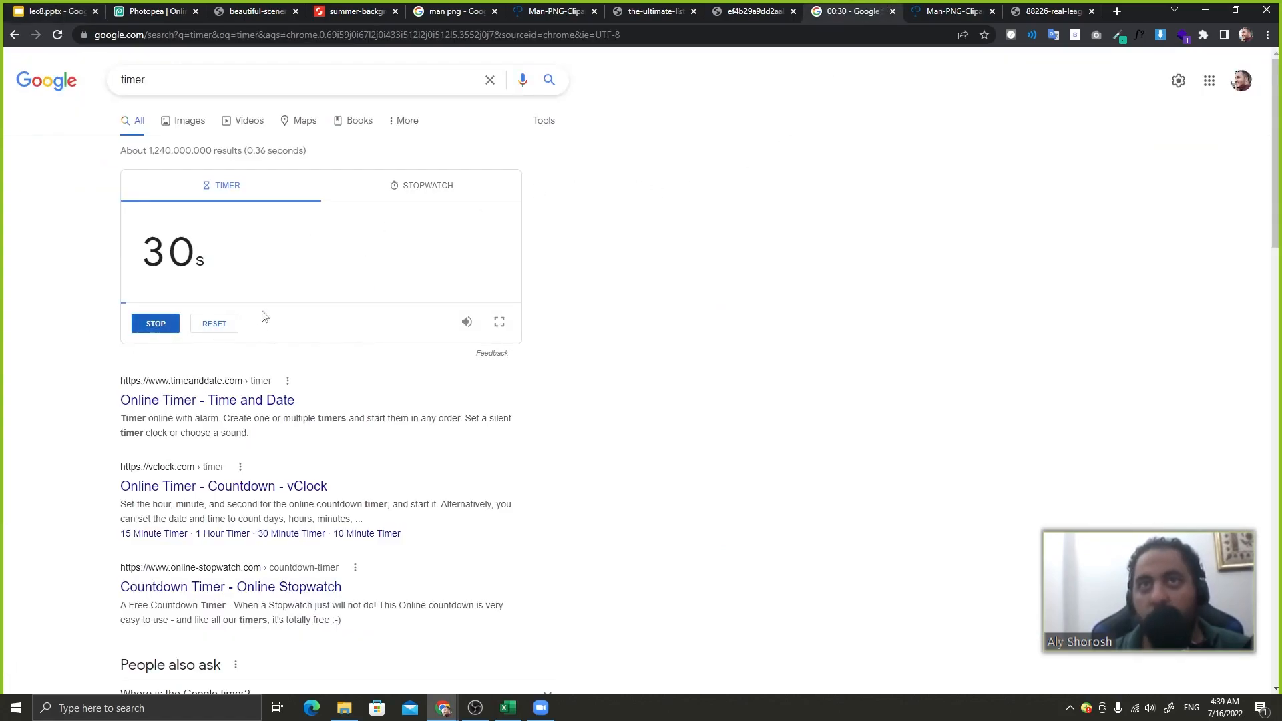
- Return to the lec8 presentation and show slide 15 about texture
click(64, 11)
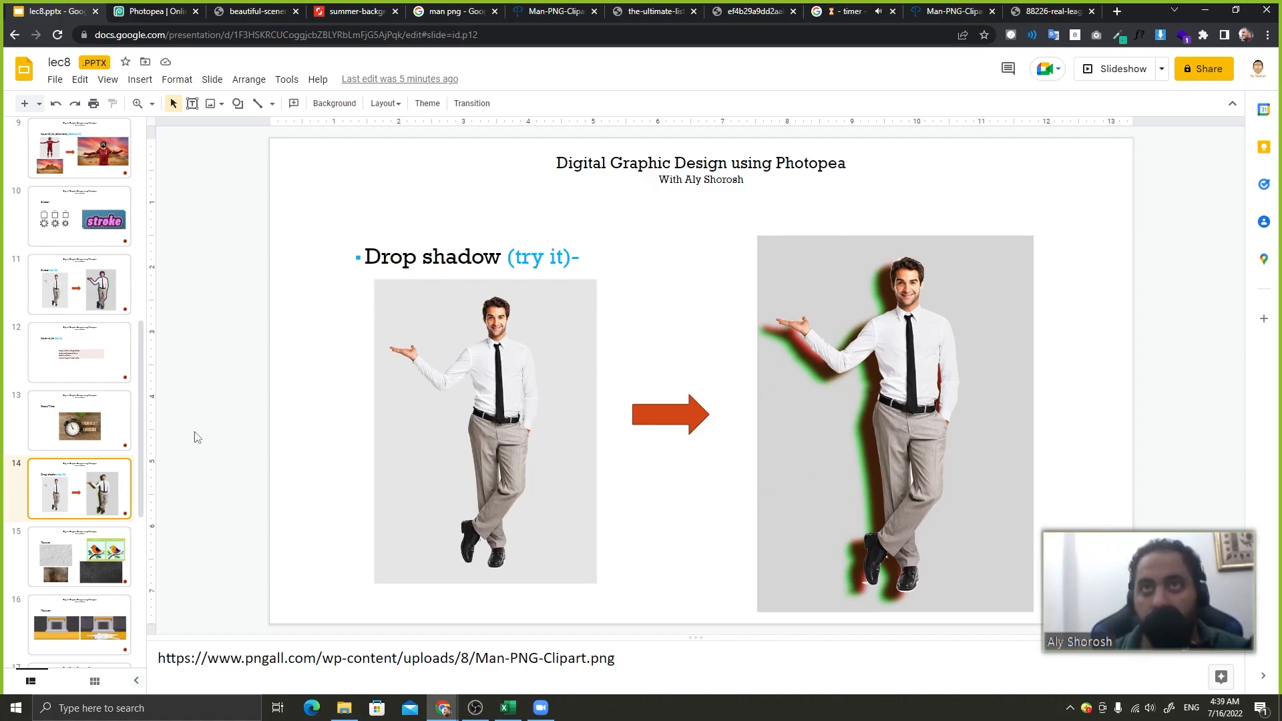
click(117, 531)
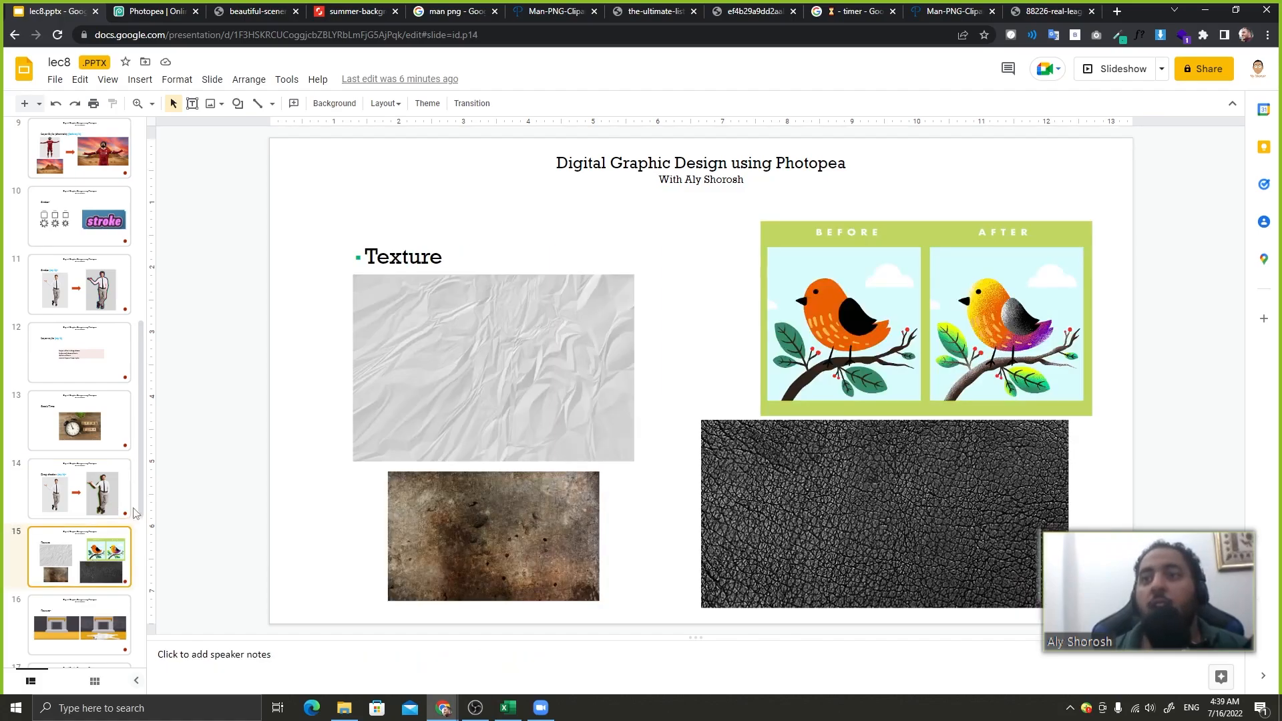
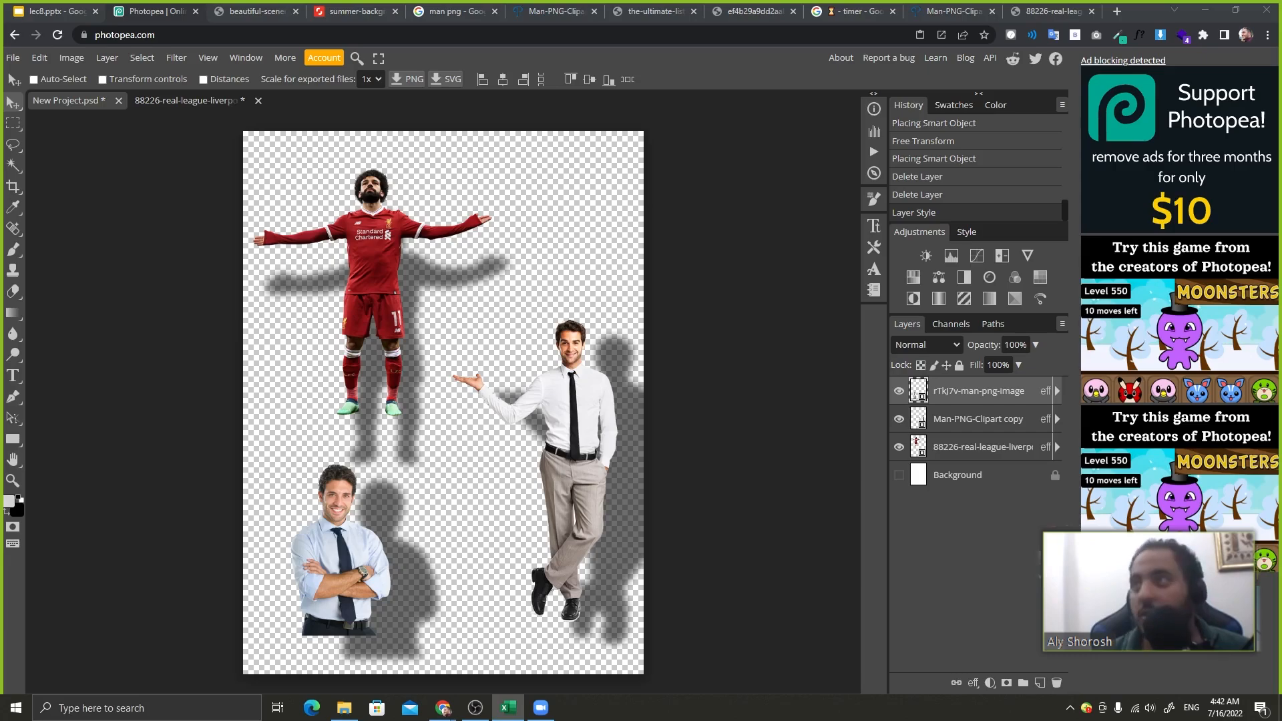
- Open img.freepik.com/free-vector/collection-bakery-stickers-2d-style_23-2147777511.jpg in a new browser tab and copy the bakery stickers image
click(1116, 8)
text(https://img.freepik.com/free-vector/collection-bakery-stickers-2d-style_23-2147777511.jpg)
key(Return)
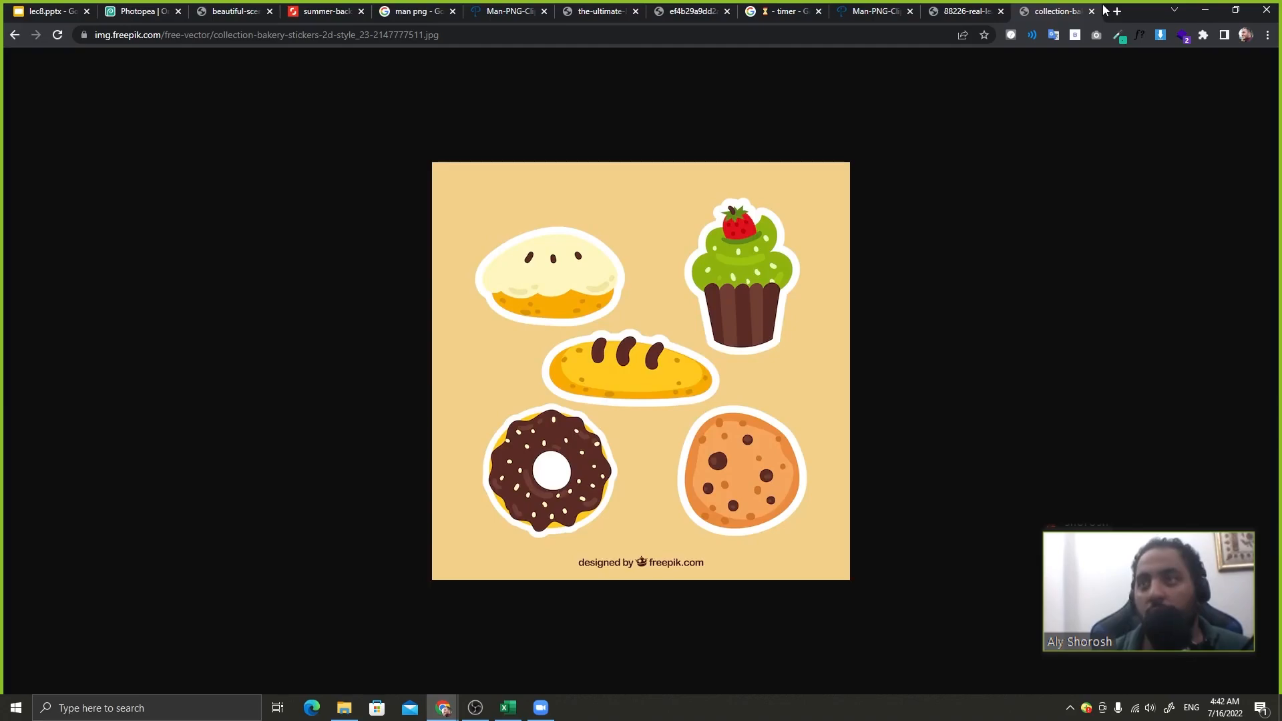
right_click(619, 379)
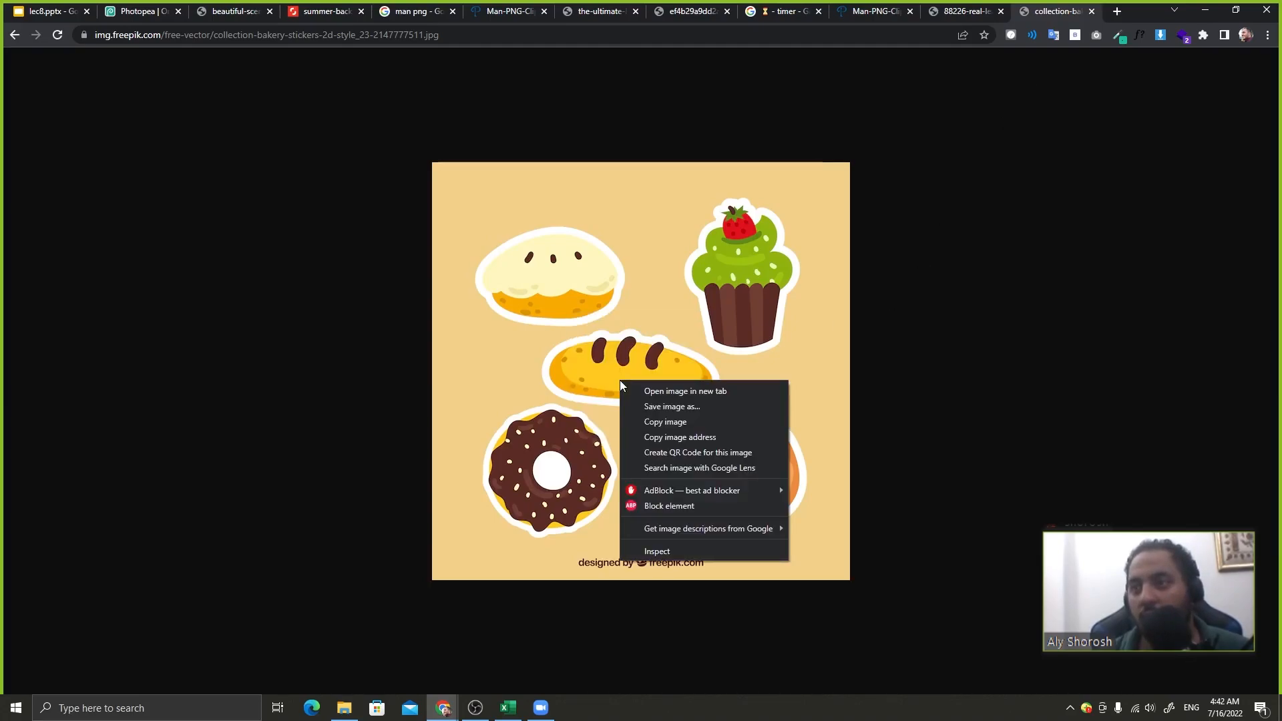
click(658, 422)
- Switch to Photopea in the browser with the New Project document of cutout people on screen
key(ctrl+2)
right_click(16, 35)
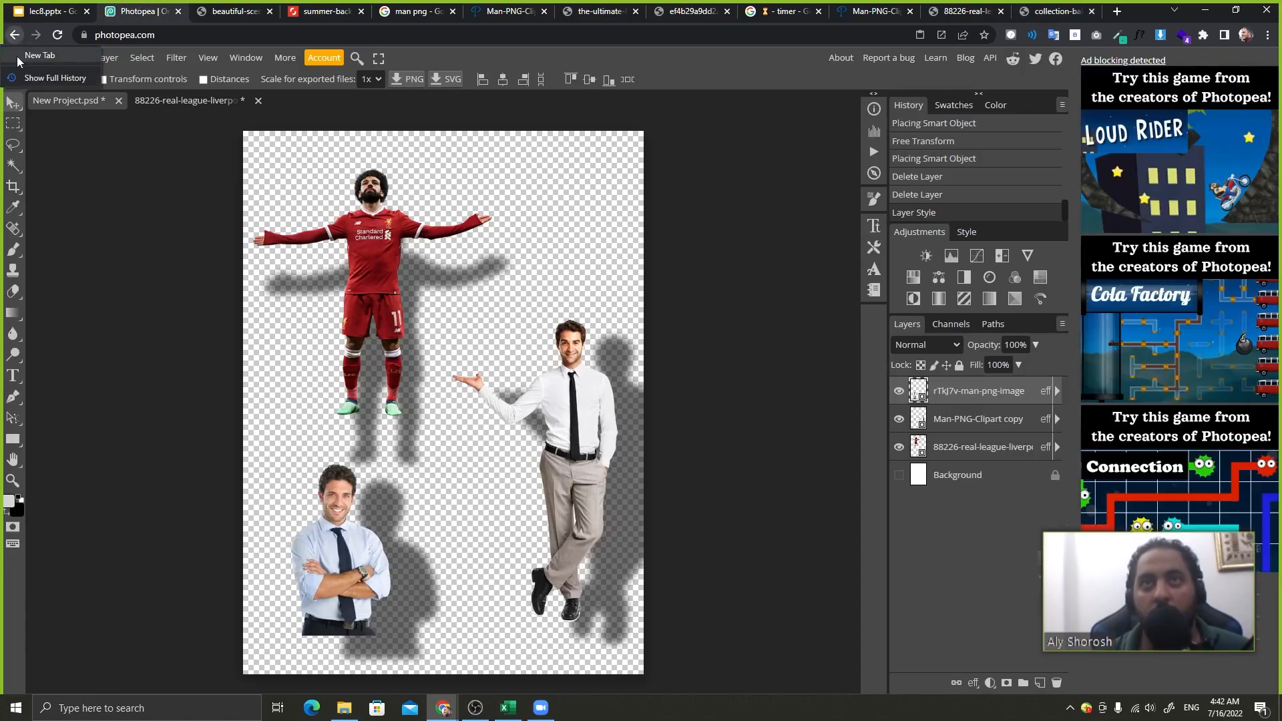
click(153, 36)
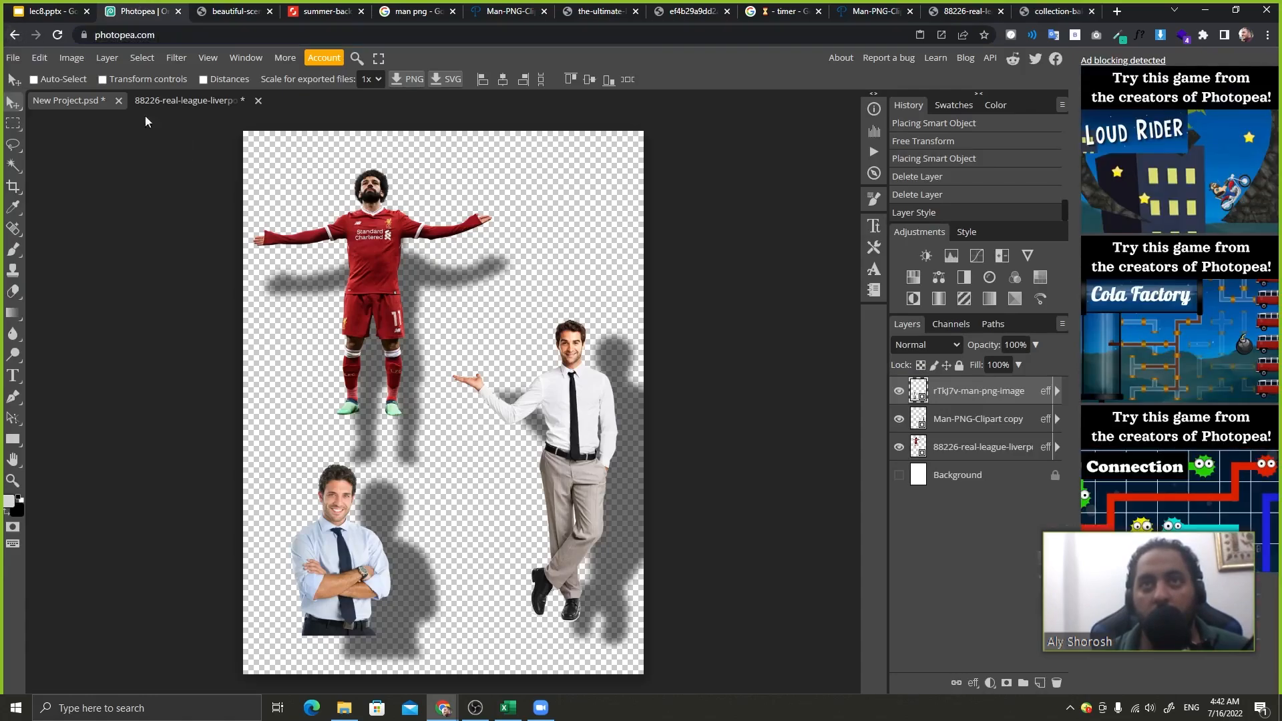
click(13, 57)
mouse_move(73, 140)
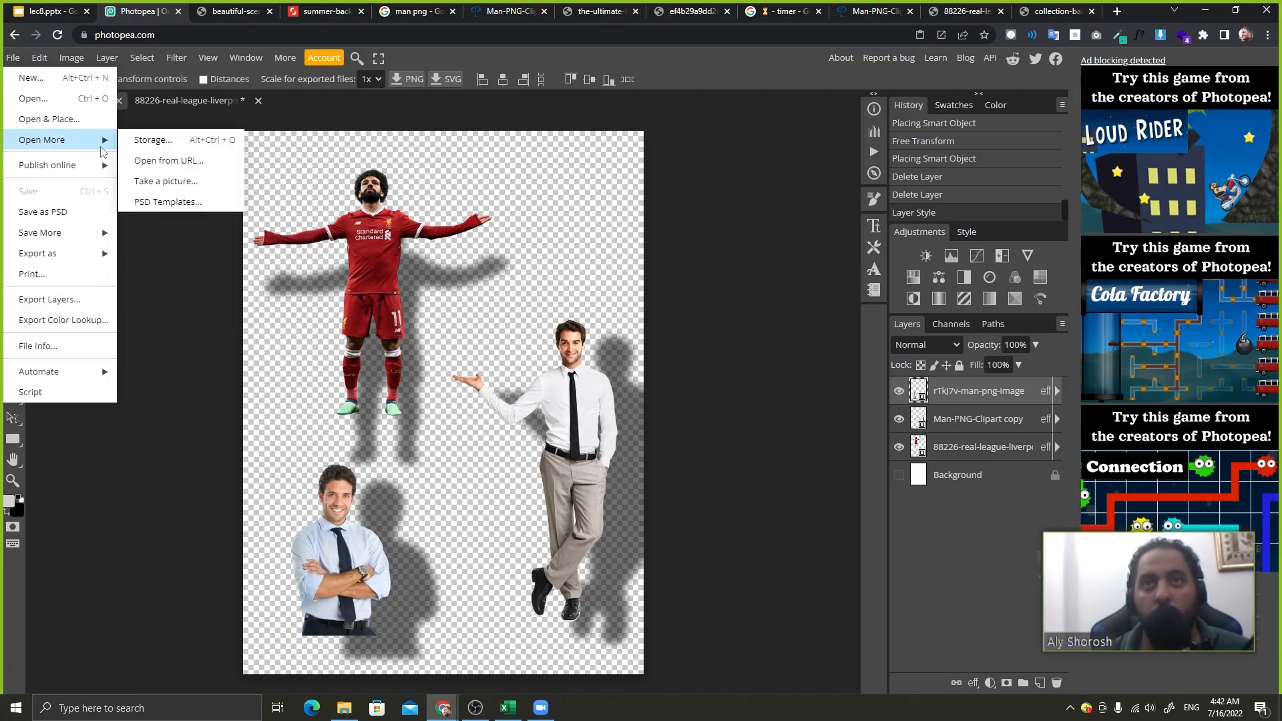
click(194, 159)
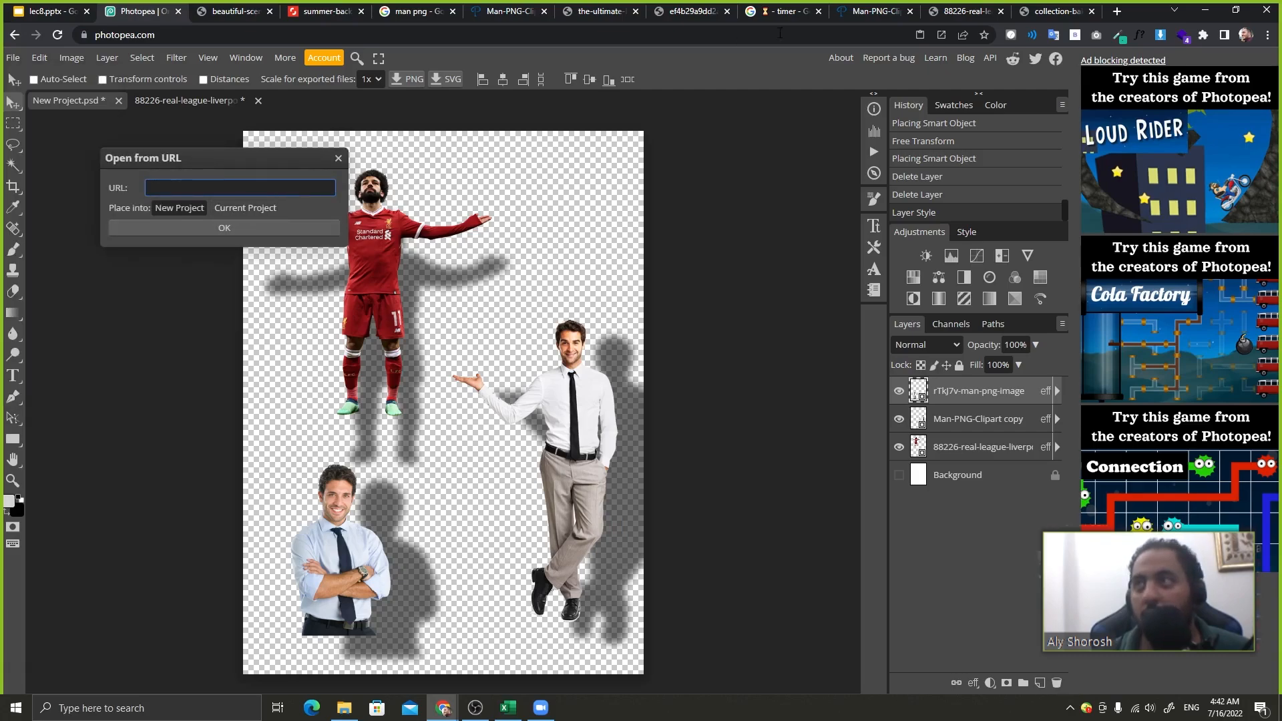
click(1044, 5)
click(141, 11)
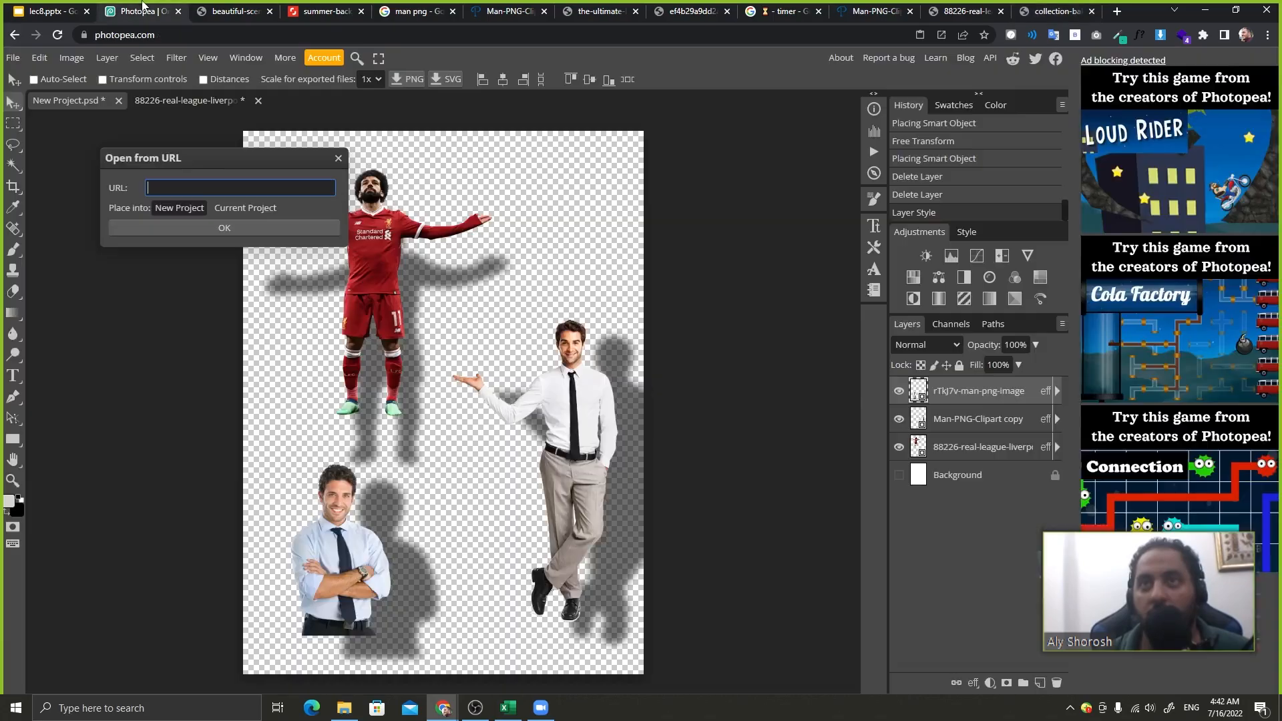
click(351, 161)
- Create a new project and paste the copied bakery stickers image into it
click(13, 57)
click(27, 78)
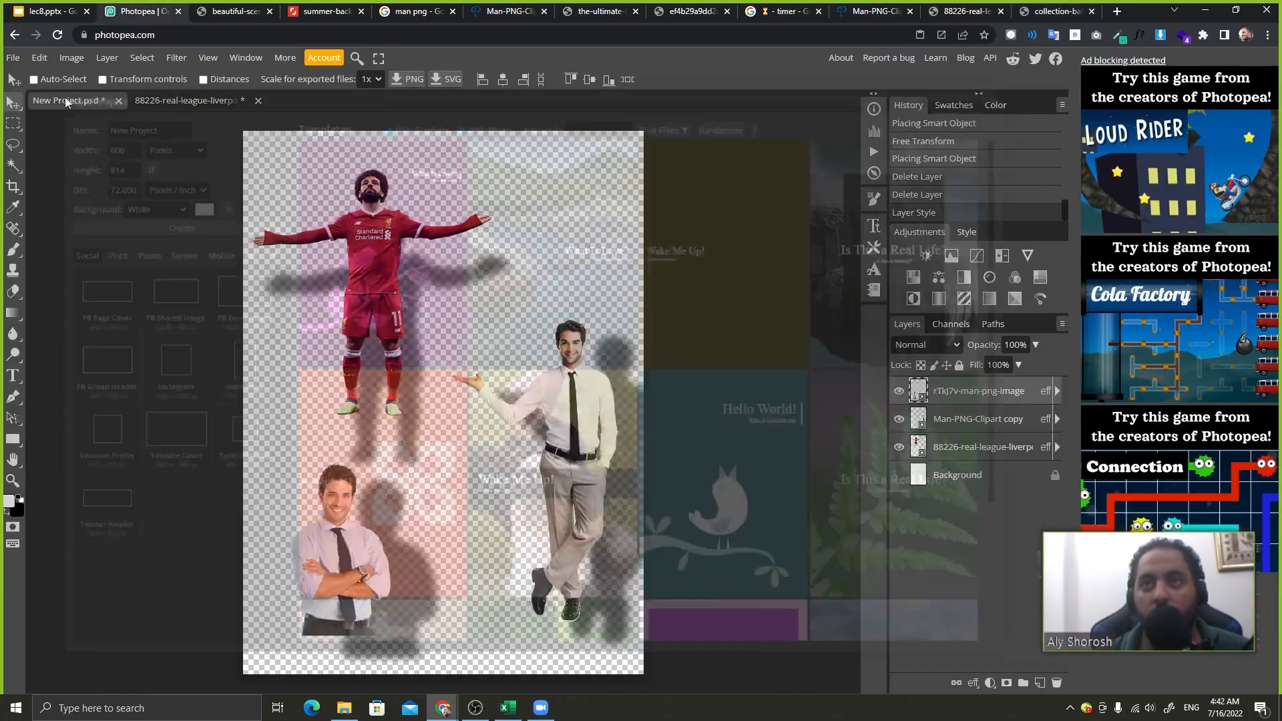
click(267, 223)
key(ctrl+v)
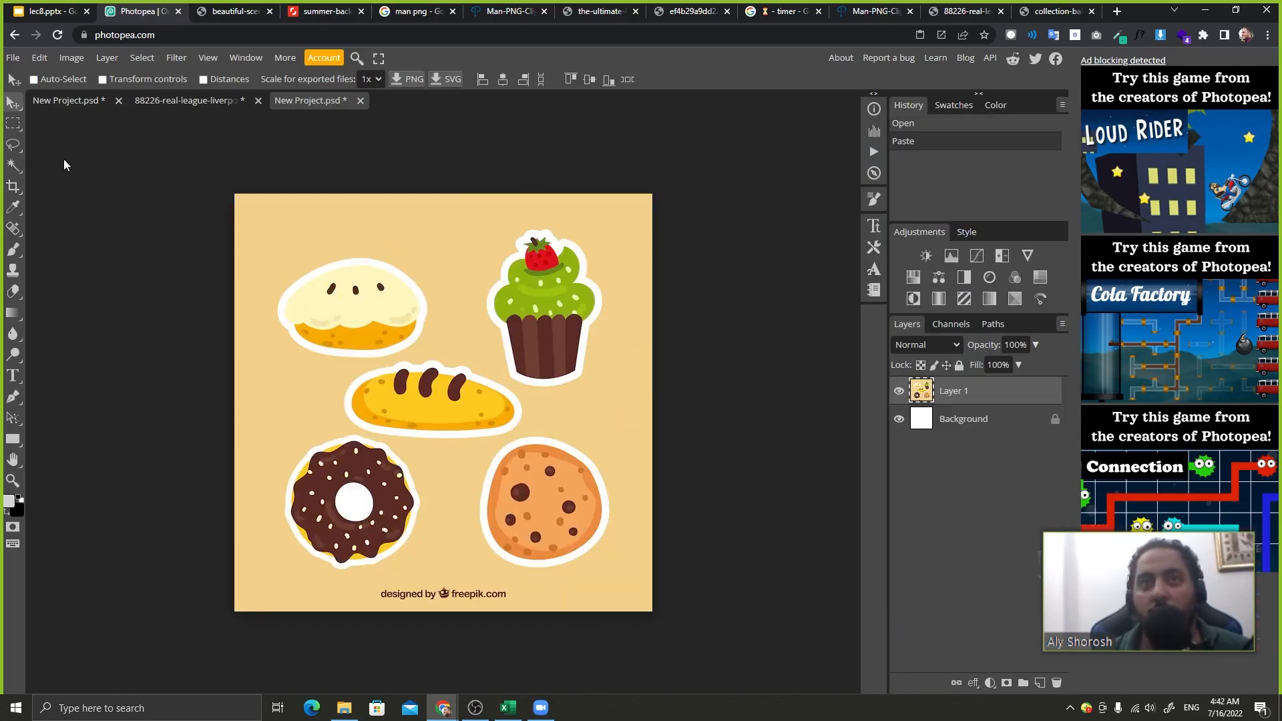
- Select the tan background around the stickers with the Magic Wand, delete it, and deselect
click(13, 165)
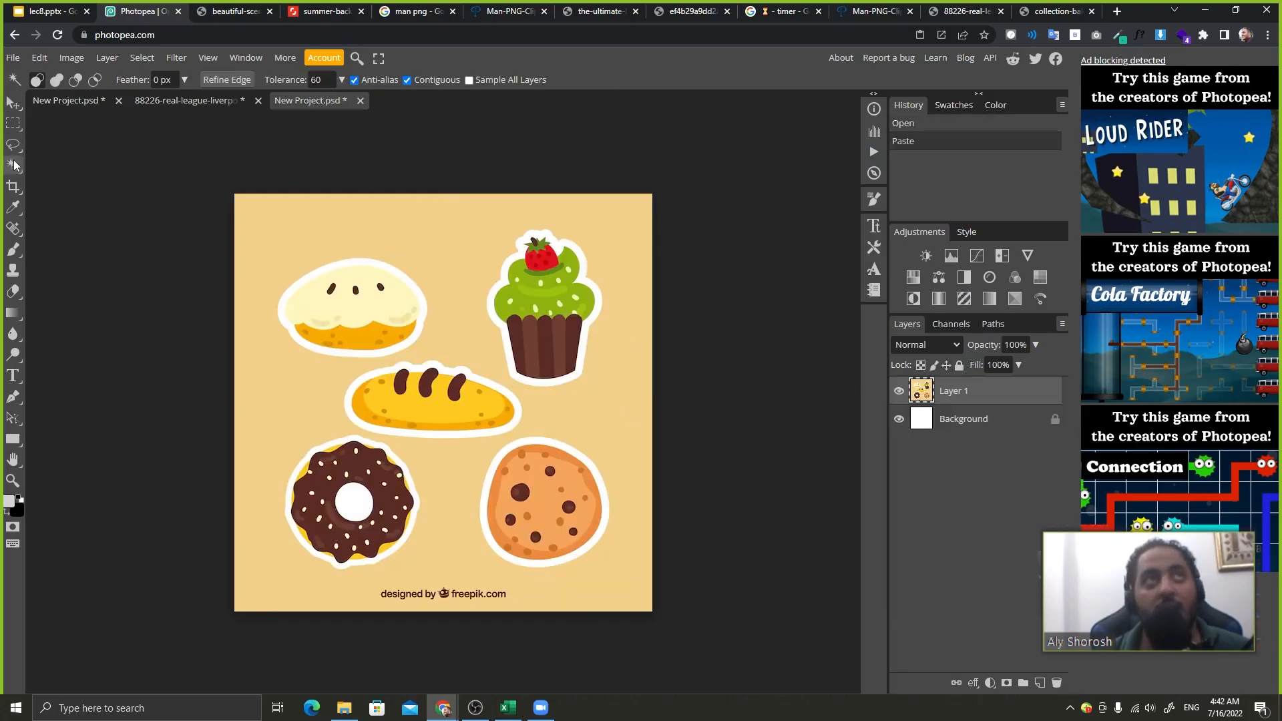
click(359, 222)
key(Delete)
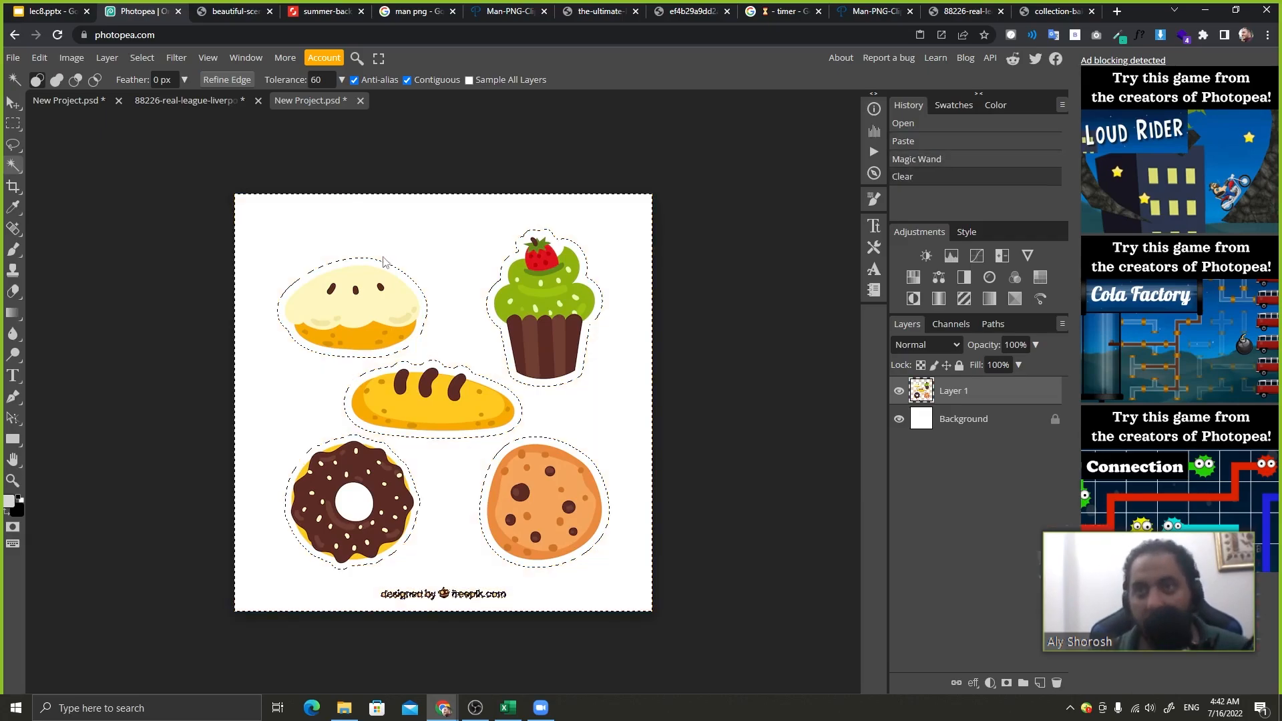
key(ctrl+d)
- Hide the Background layer and isolate the bread sticker with a raster mask made from a freehand lasso selection
click(14, 144)
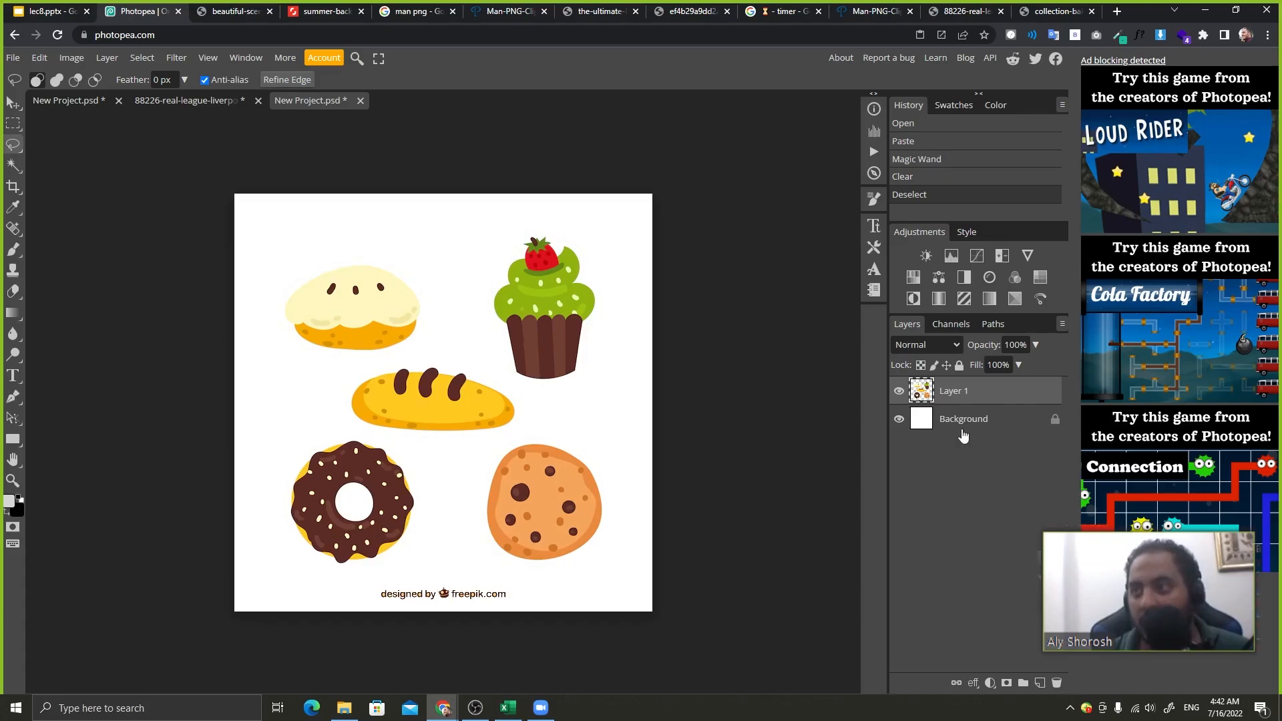
click(899, 418)
mouse_move(441, 345)
mouse_down()
mouse_move(343, 373)
mouse_move(332, 389)
mouse_move(342, 424)
mouse_move(444, 451)
mouse_move(528, 429)
mouse_move(534, 401)
mouse_move(464, 347)
mouse_up()
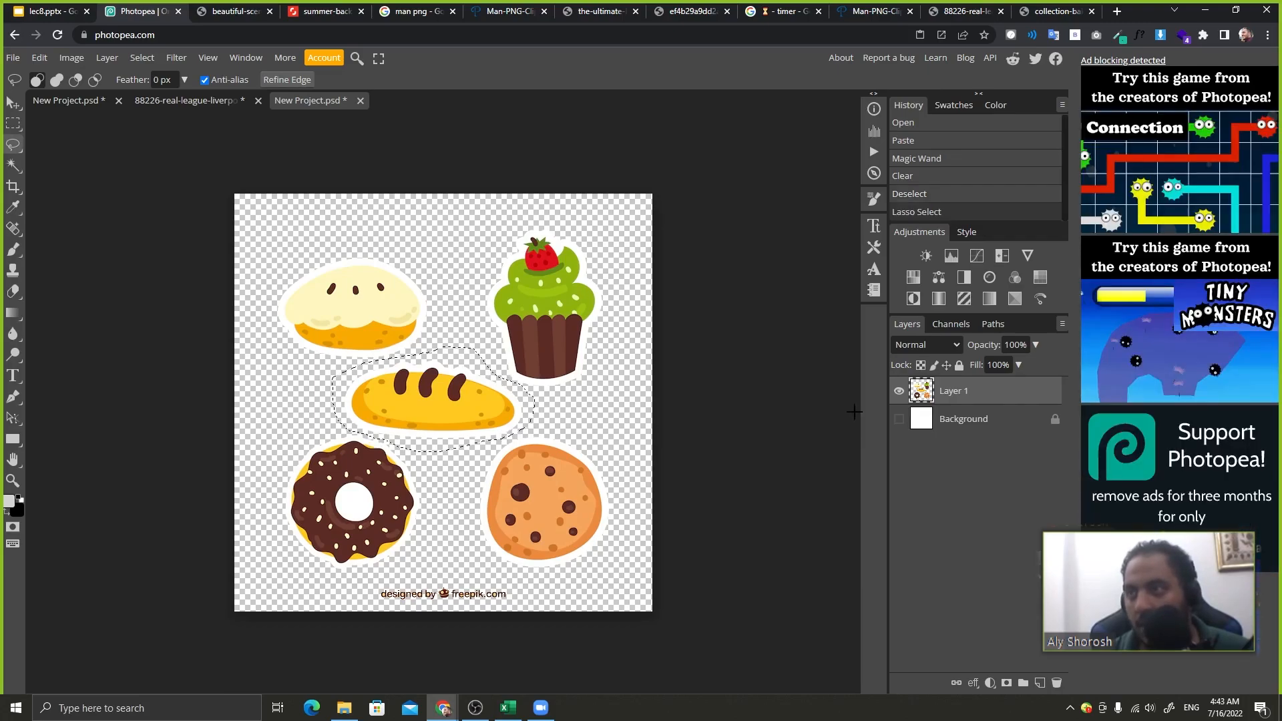
click(1006, 682)
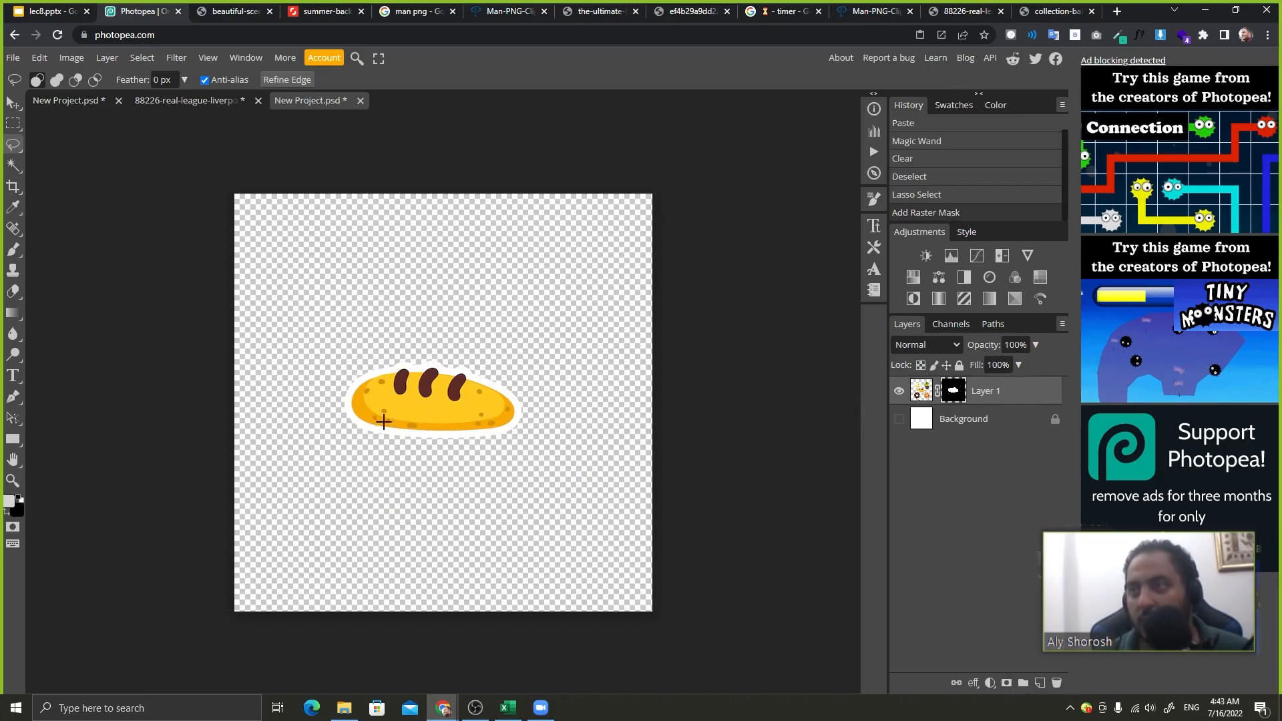
key(v)
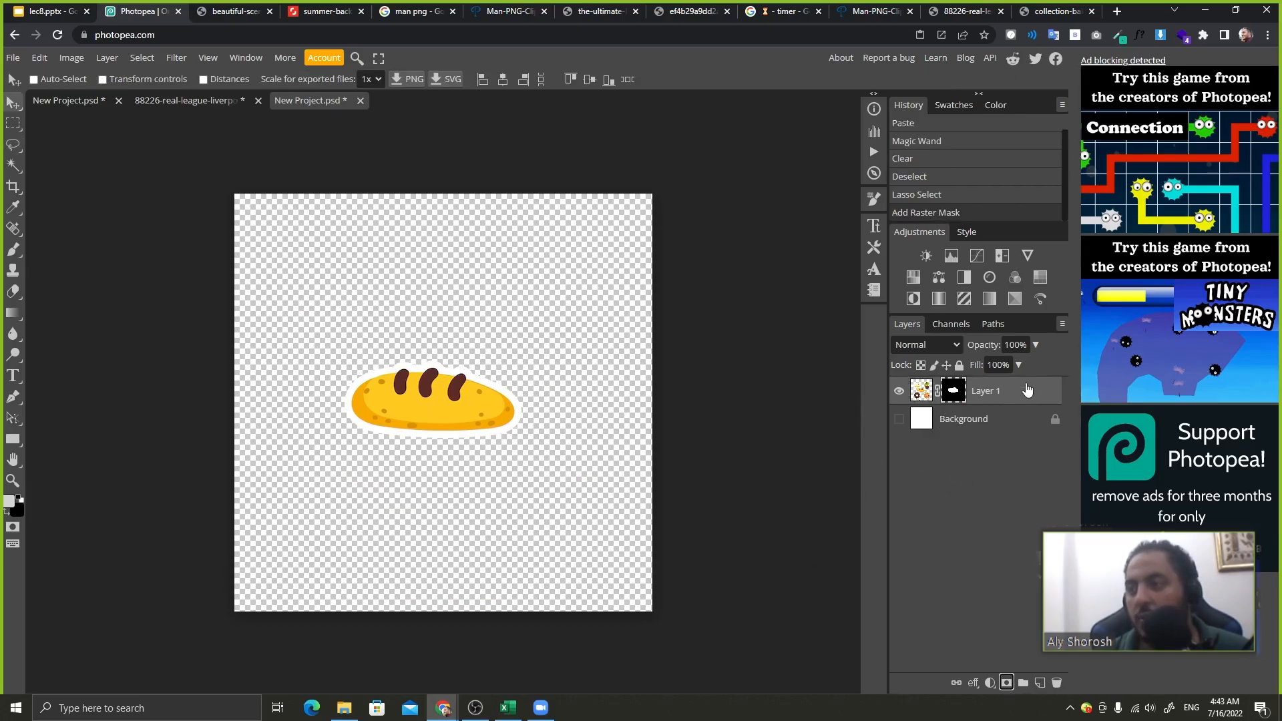
- Enable the Bevel and Emboss layer style on the bread layer, toggling it off and on to compare
double_click(1027, 390)
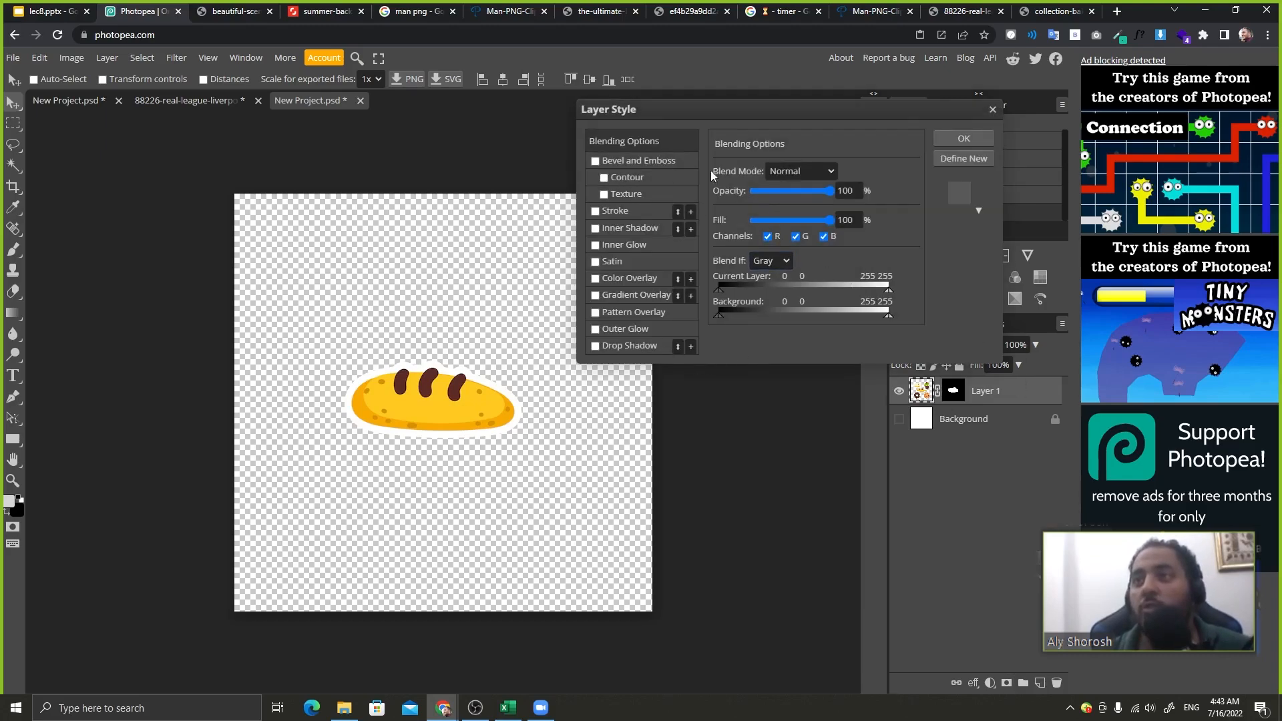
click(644, 160)
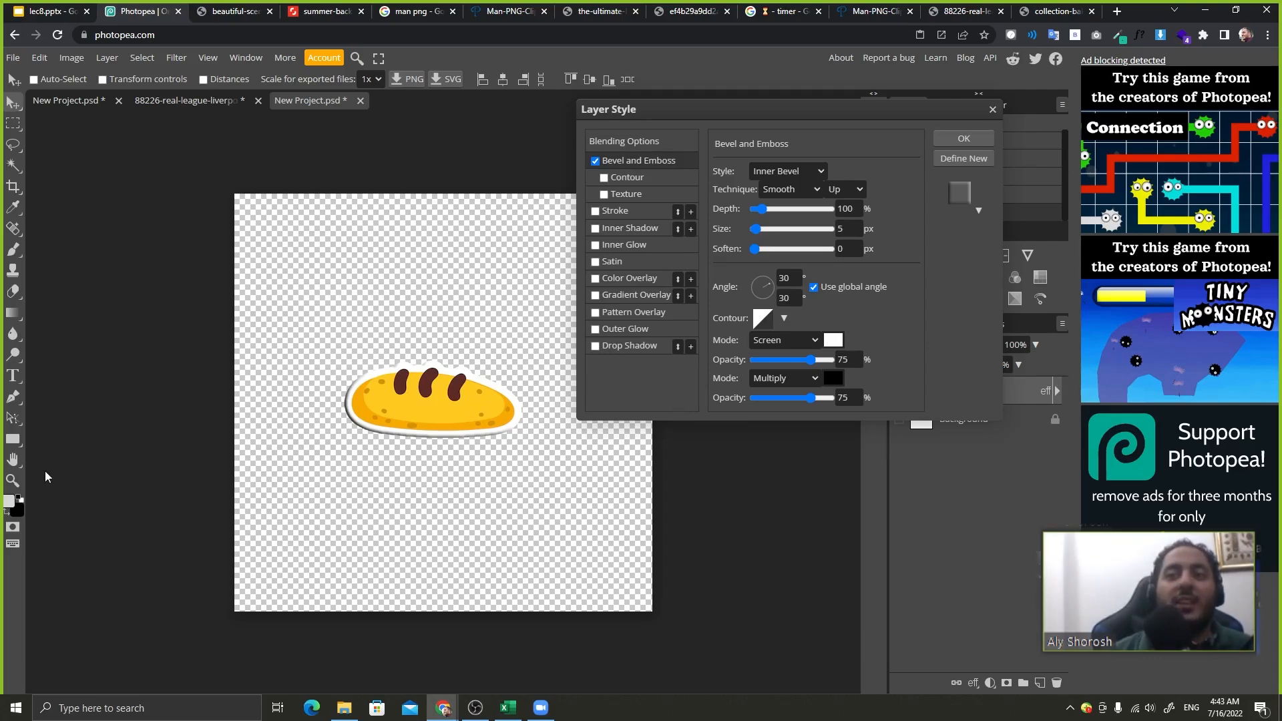
click(595, 162)
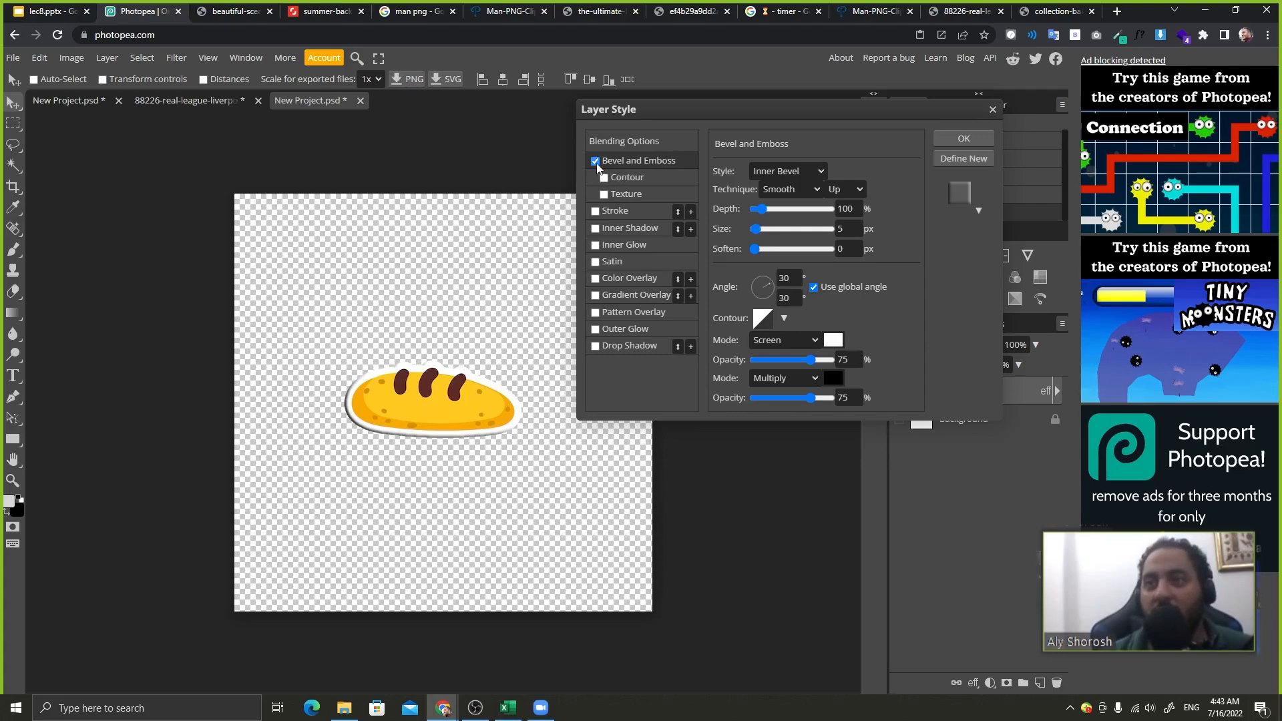
click(595, 161)
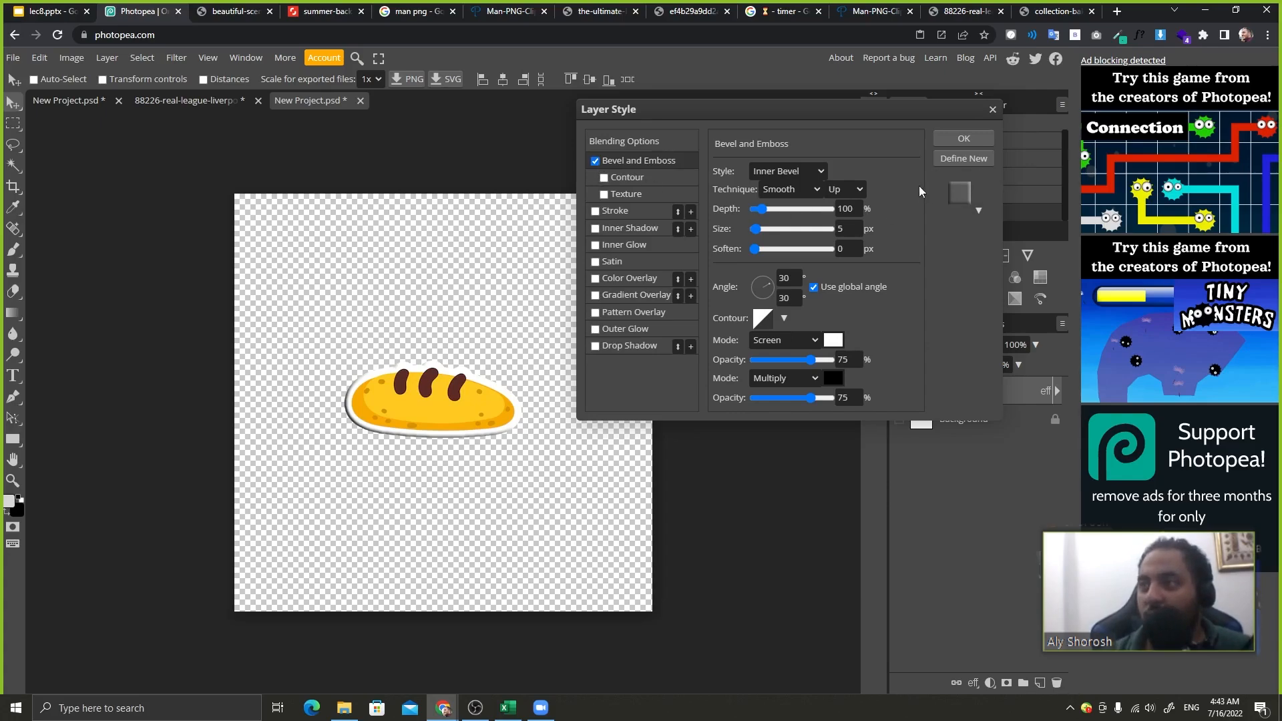
click(598, 163)
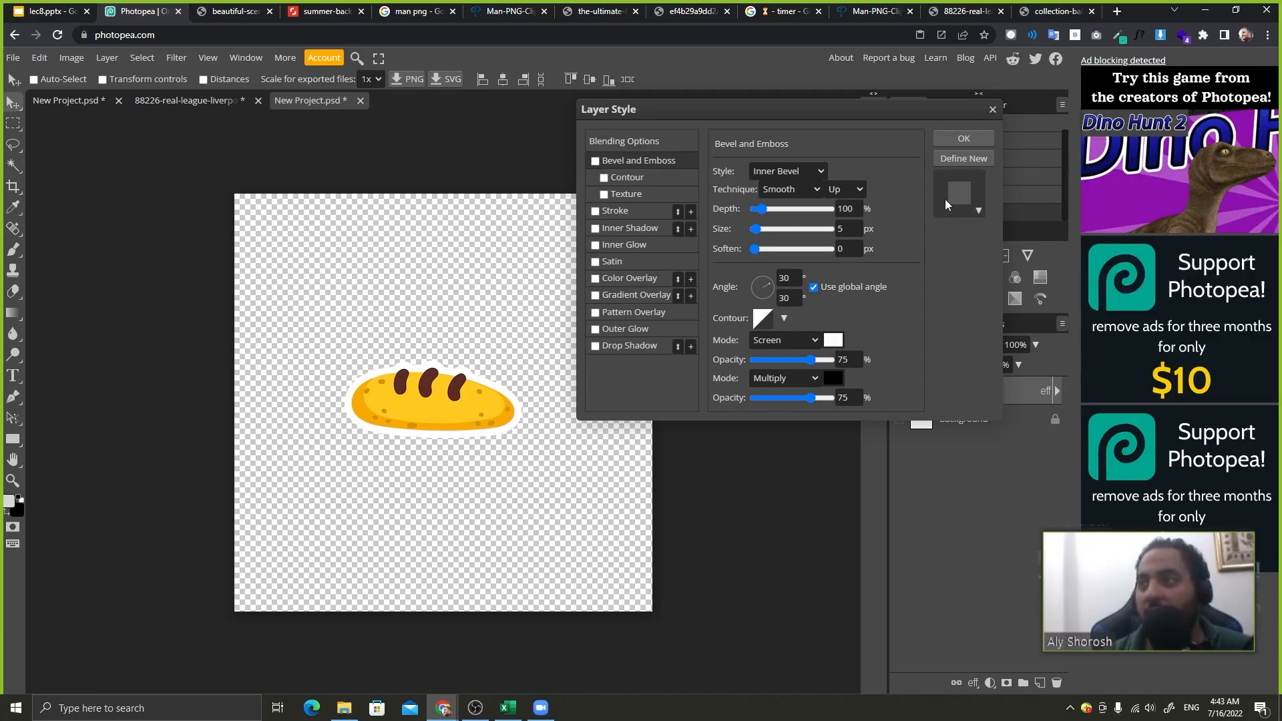
click(596, 161)
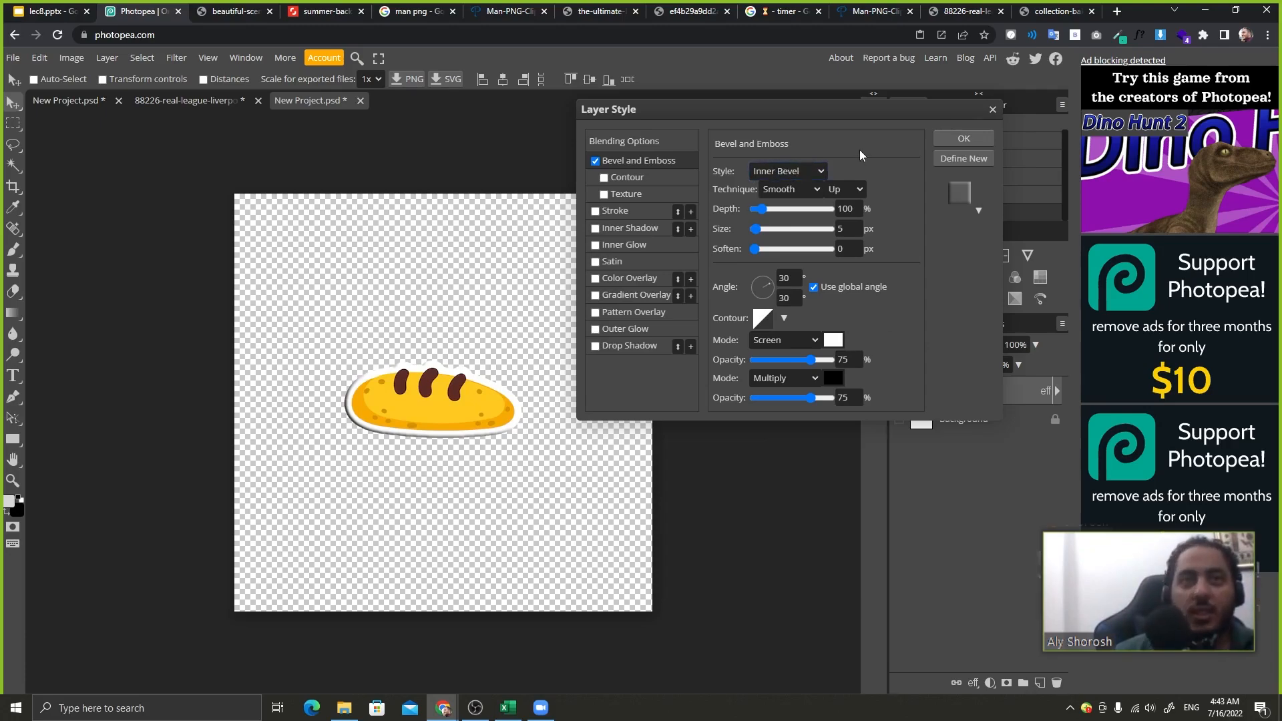
- Try the Outer Bevel, Emboss, Pillow Emboss and Stroke Emboss styles on the bread, and return to Inner Bevel
click(803, 174)
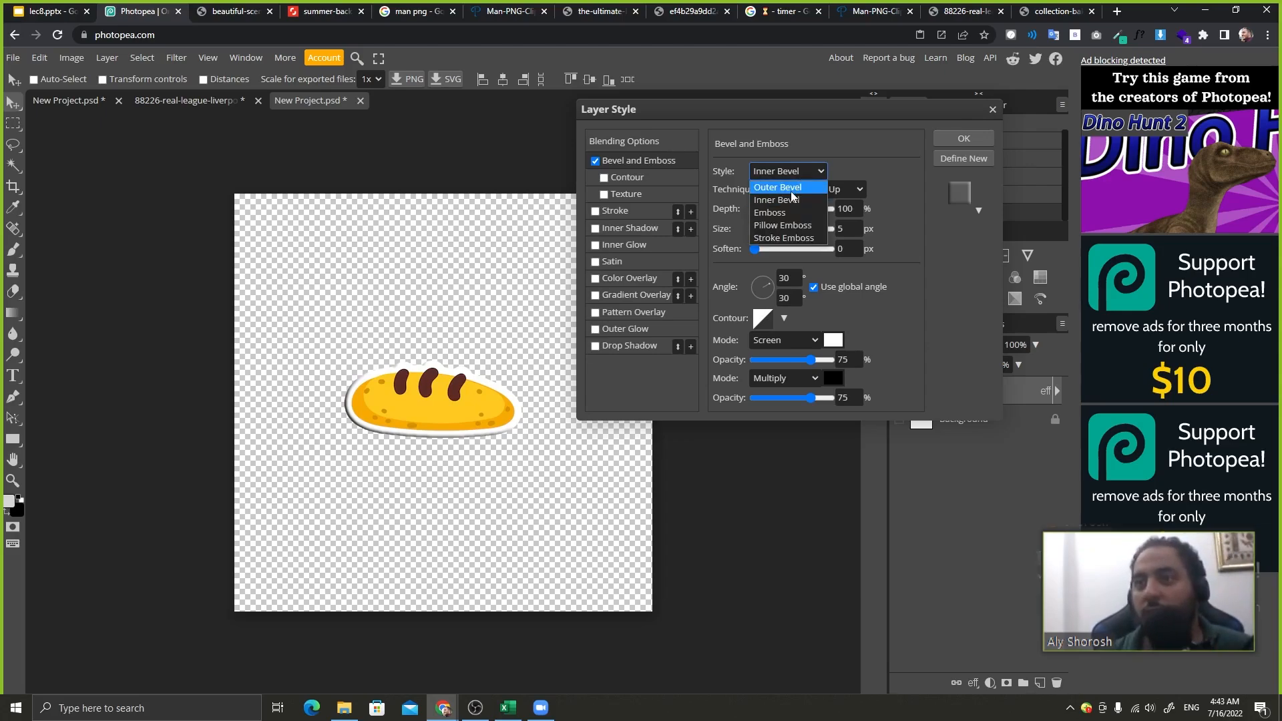
click(791, 190)
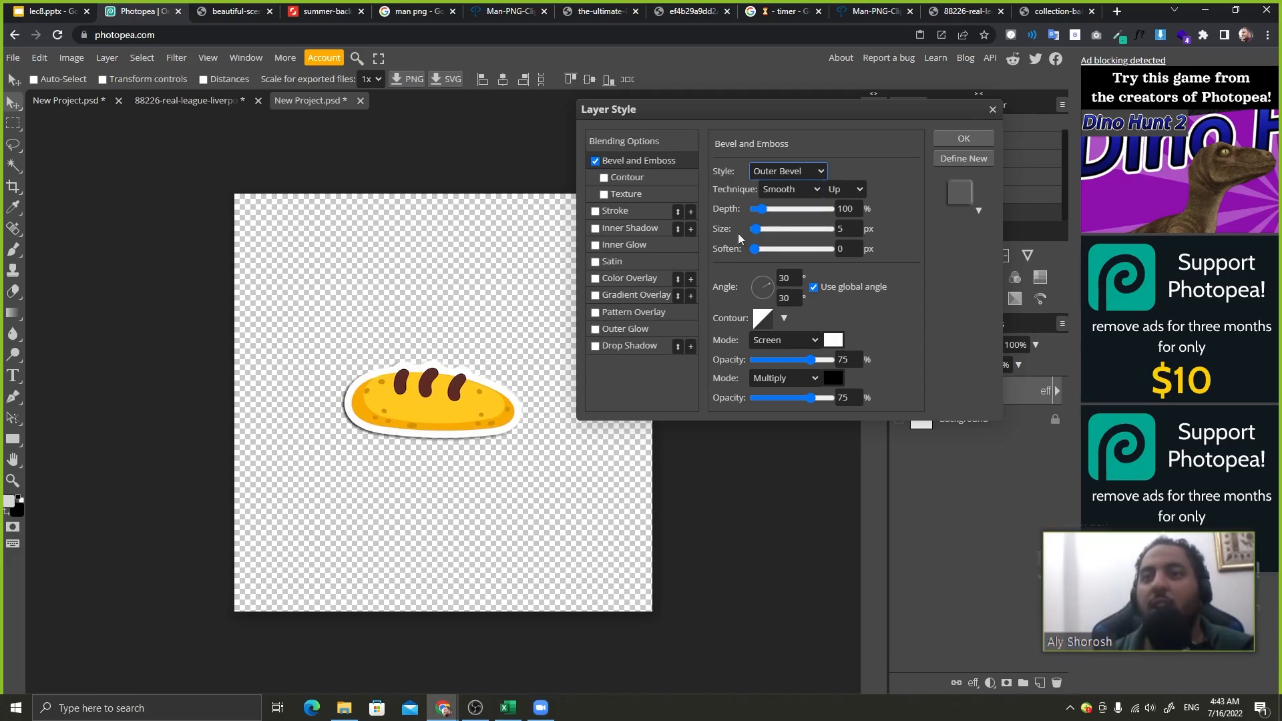
click(804, 169)
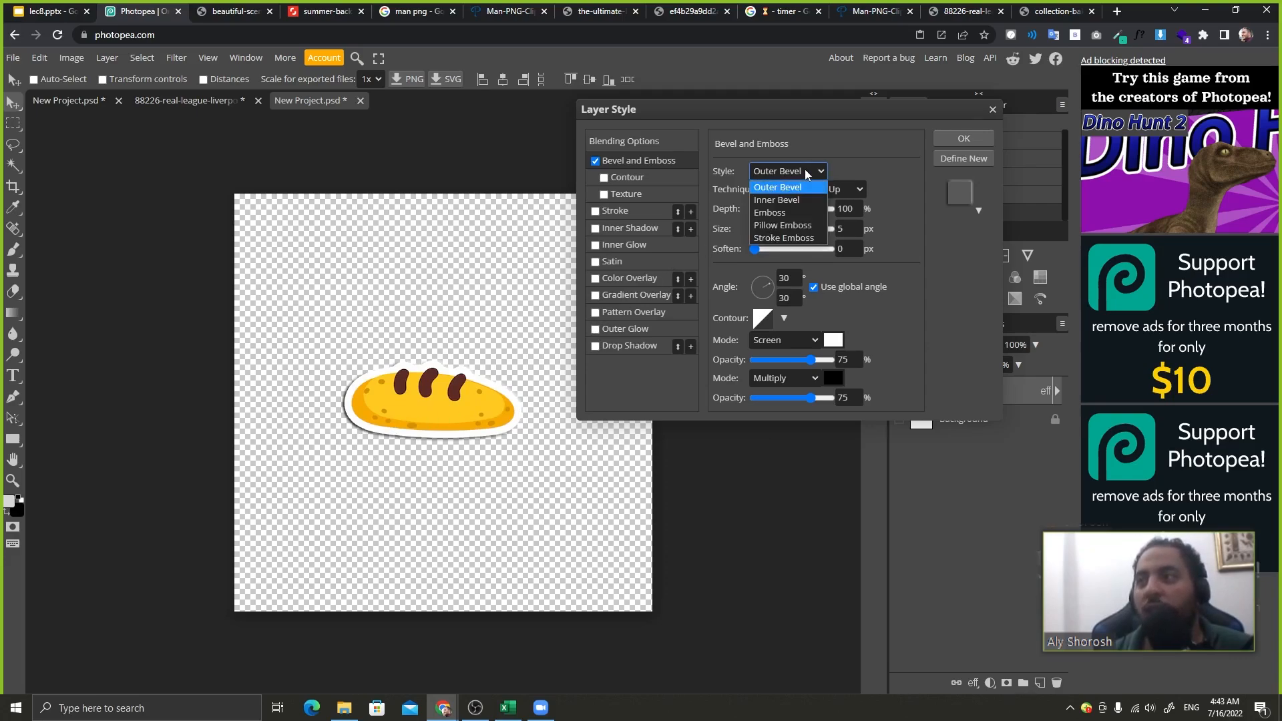
click(800, 215)
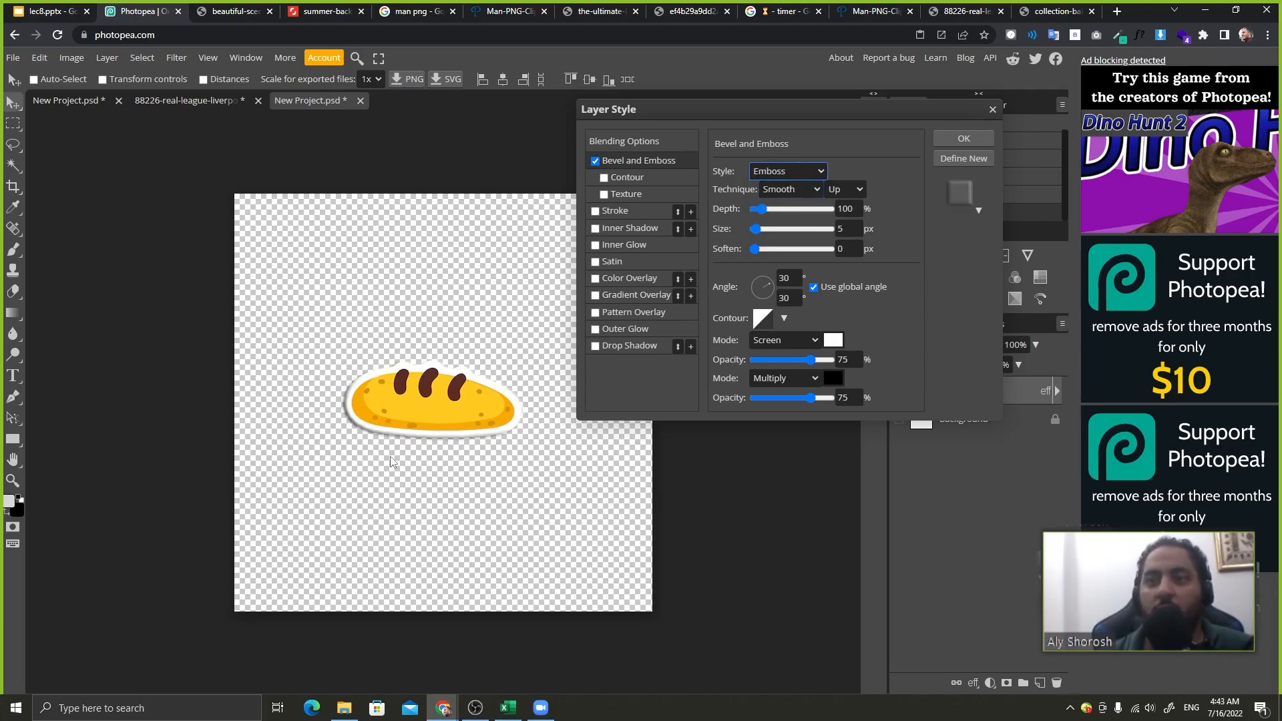
click(797, 168)
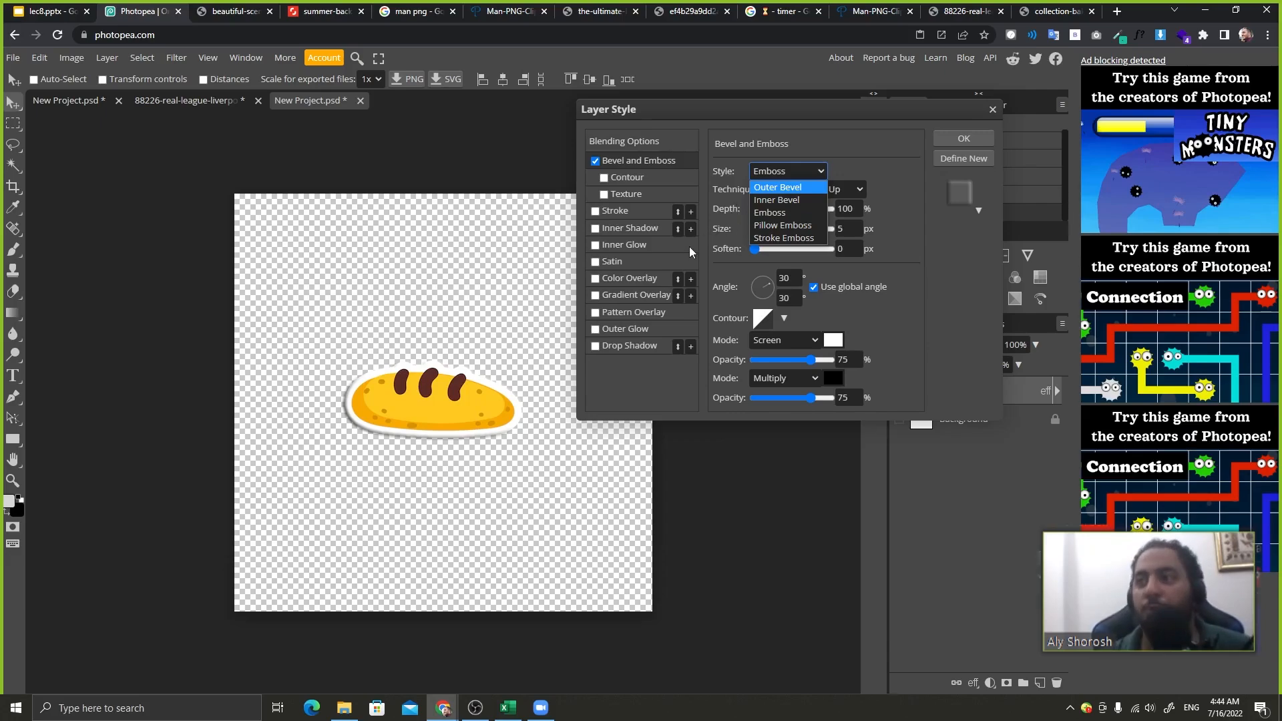
click(779, 227)
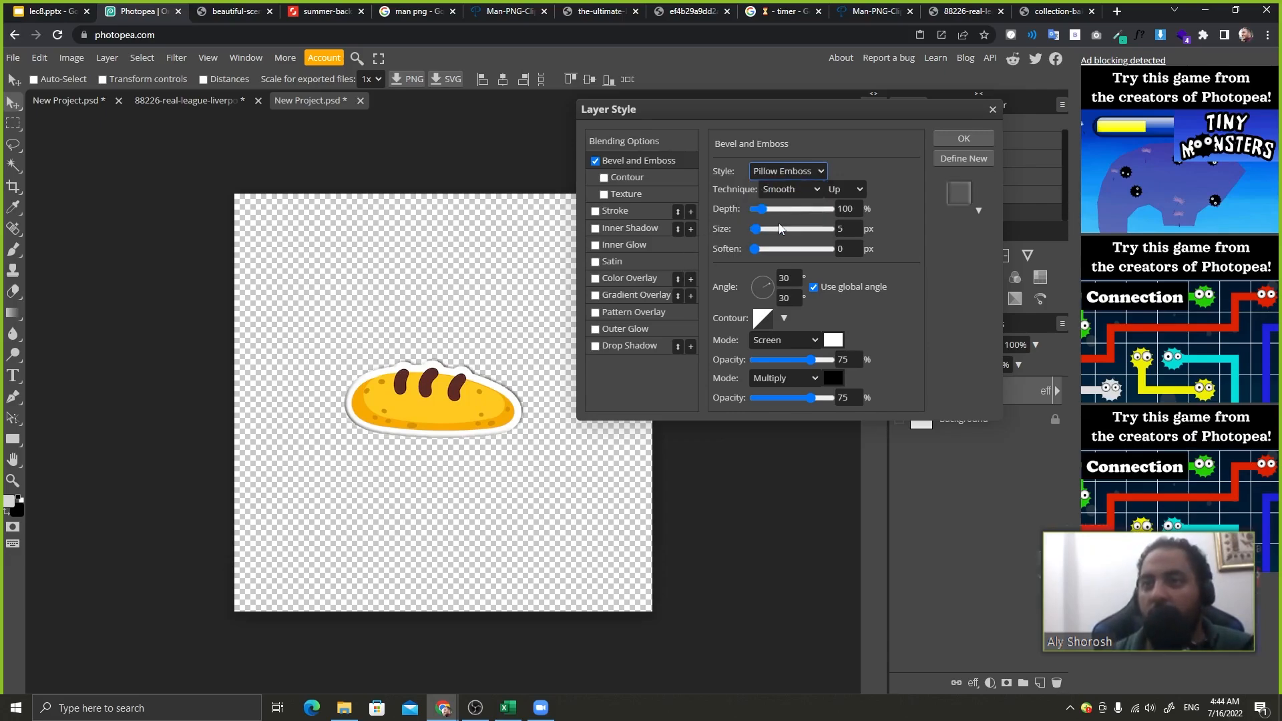
click(788, 171)
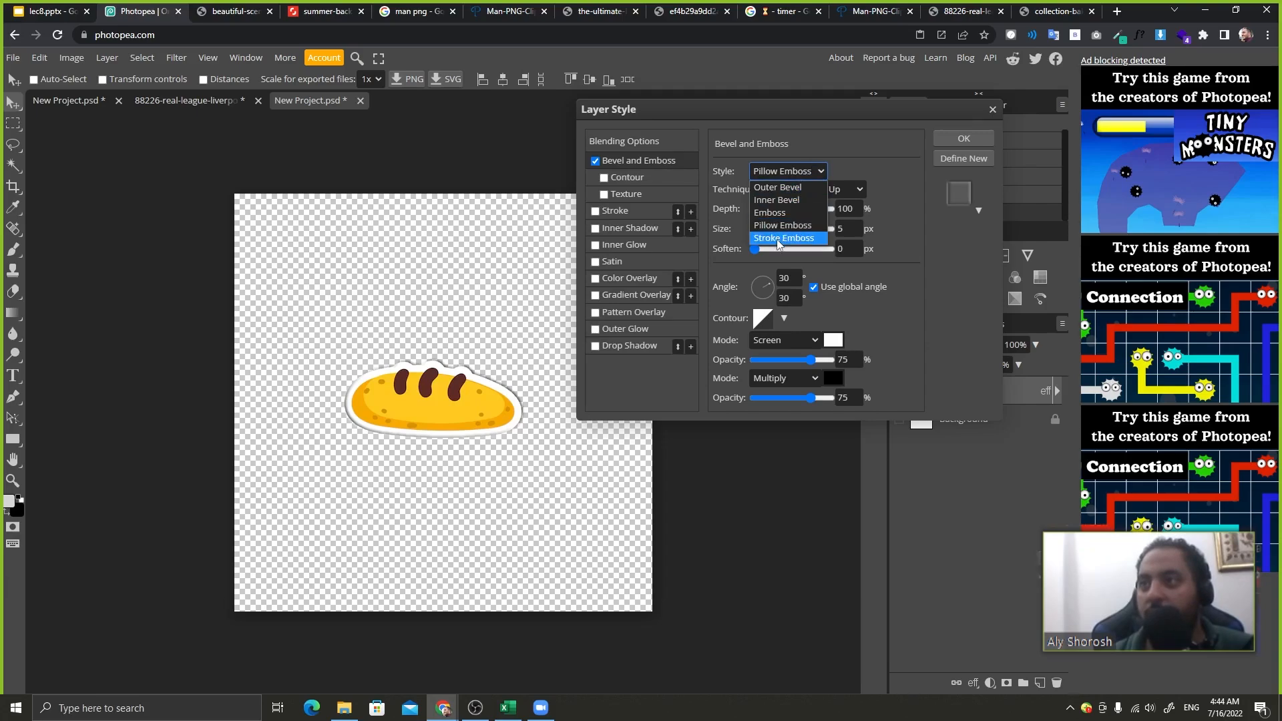
click(777, 241)
click(805, 171)
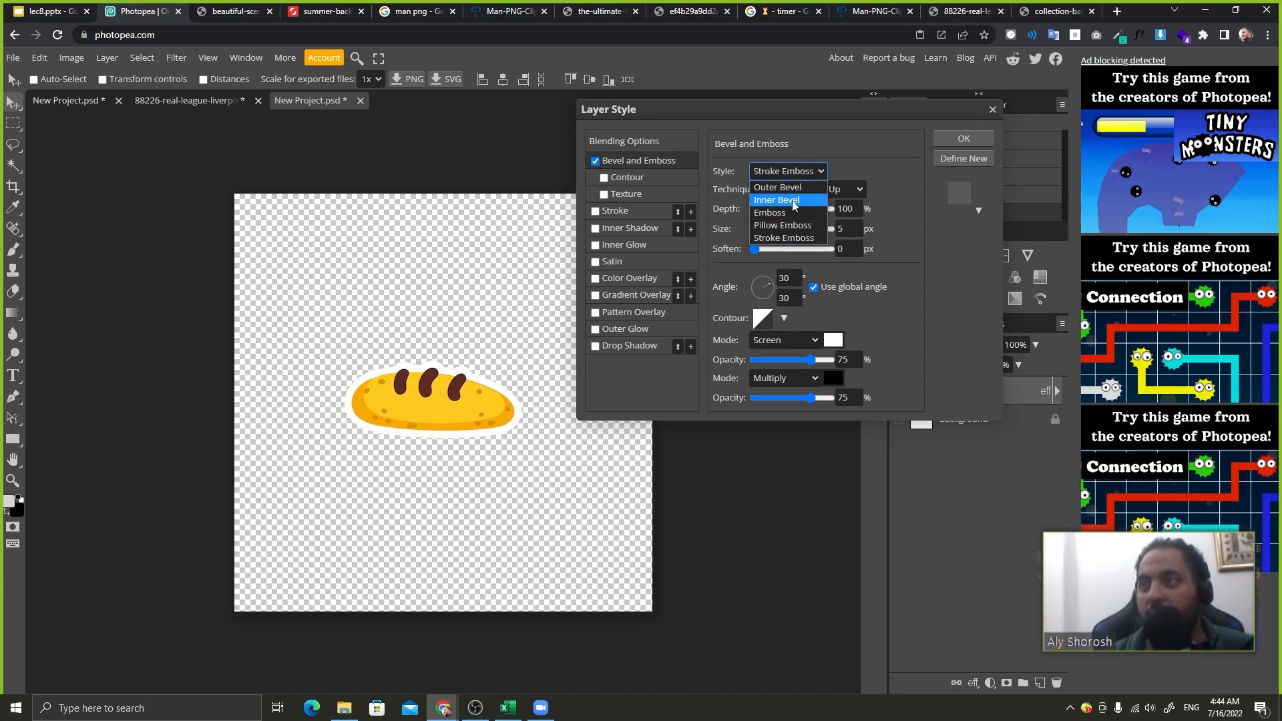
click(794, 201)
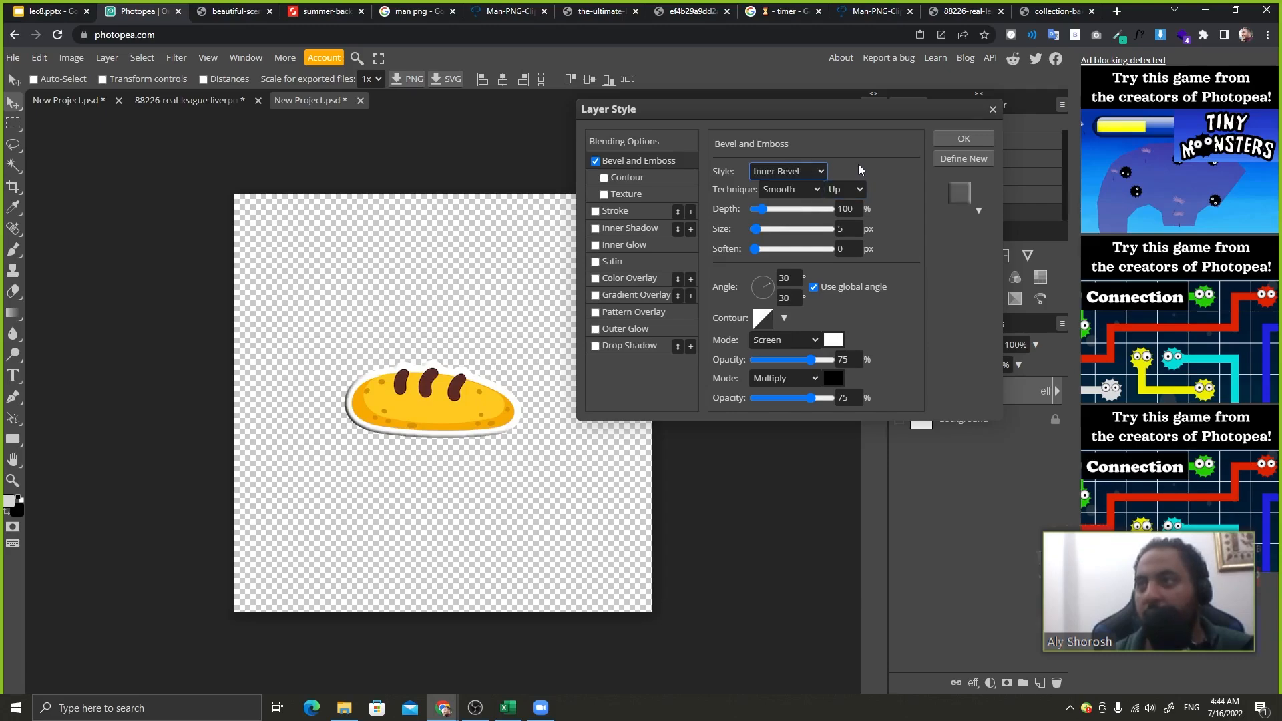
- Try the Chisel Soft technique on the bread's bevel and return to Smooth
click(815, 191)
click(791, 224)
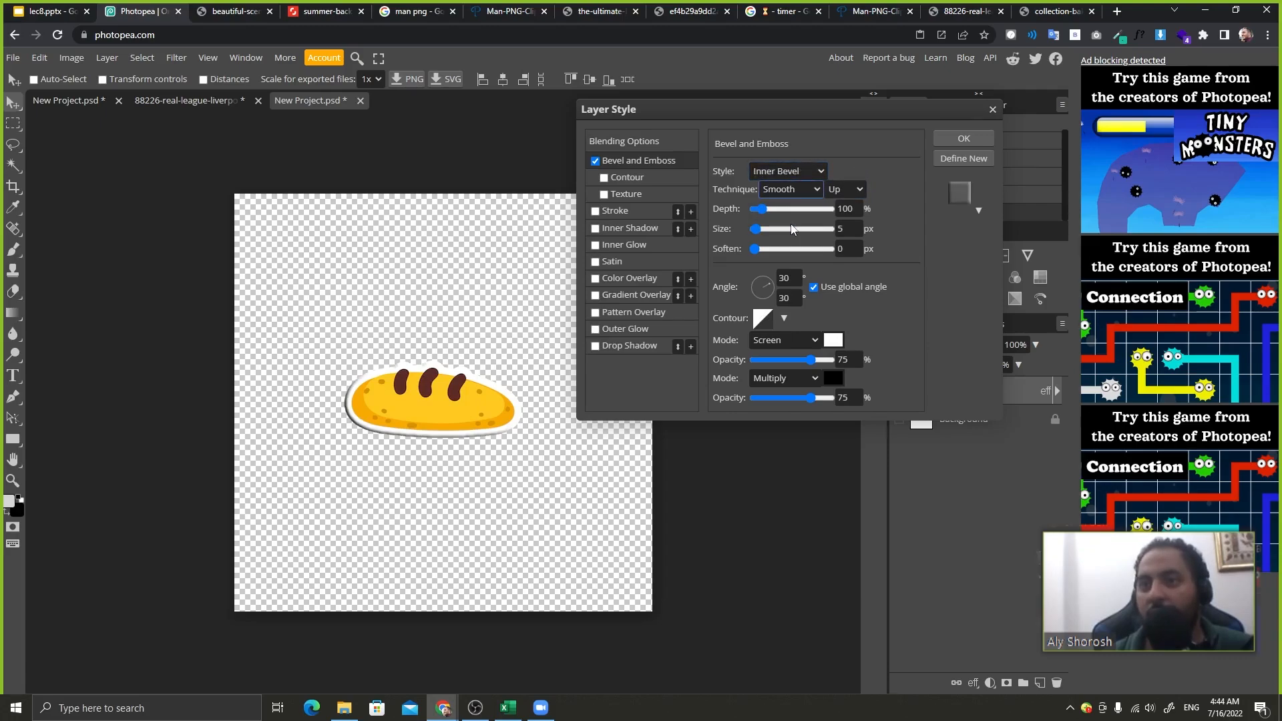
click(786, 230)
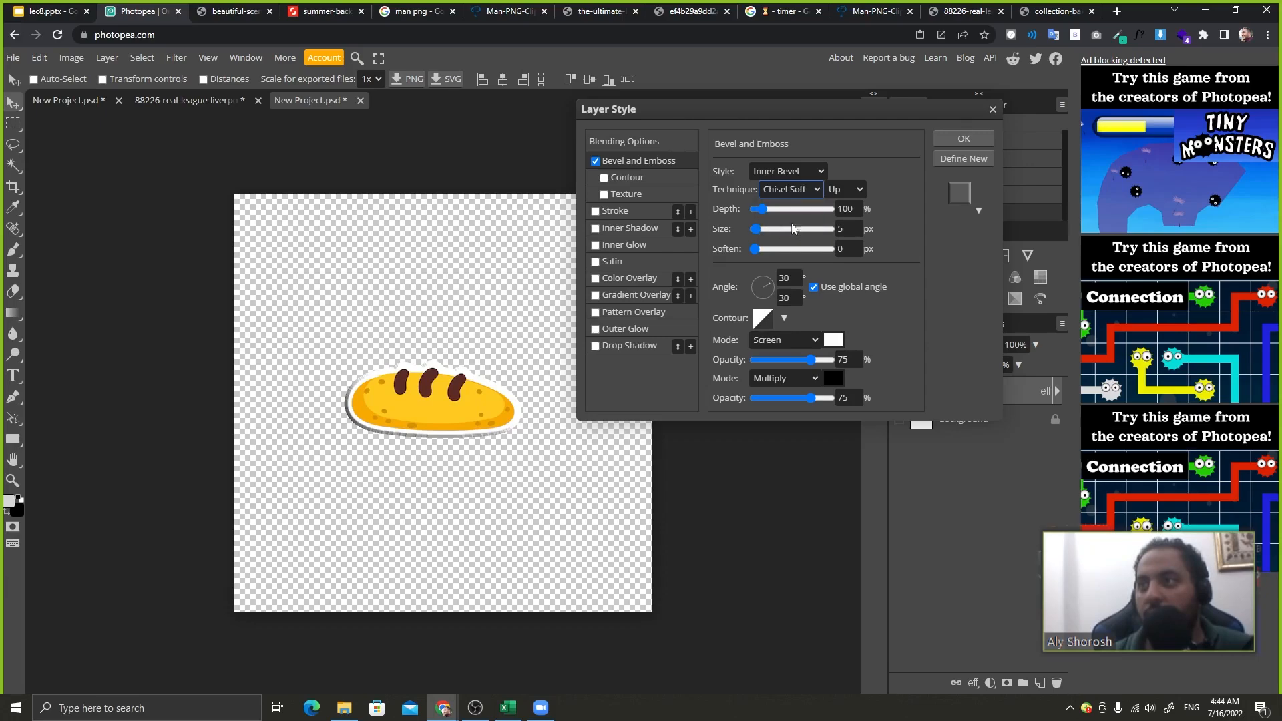
click(805, 191)
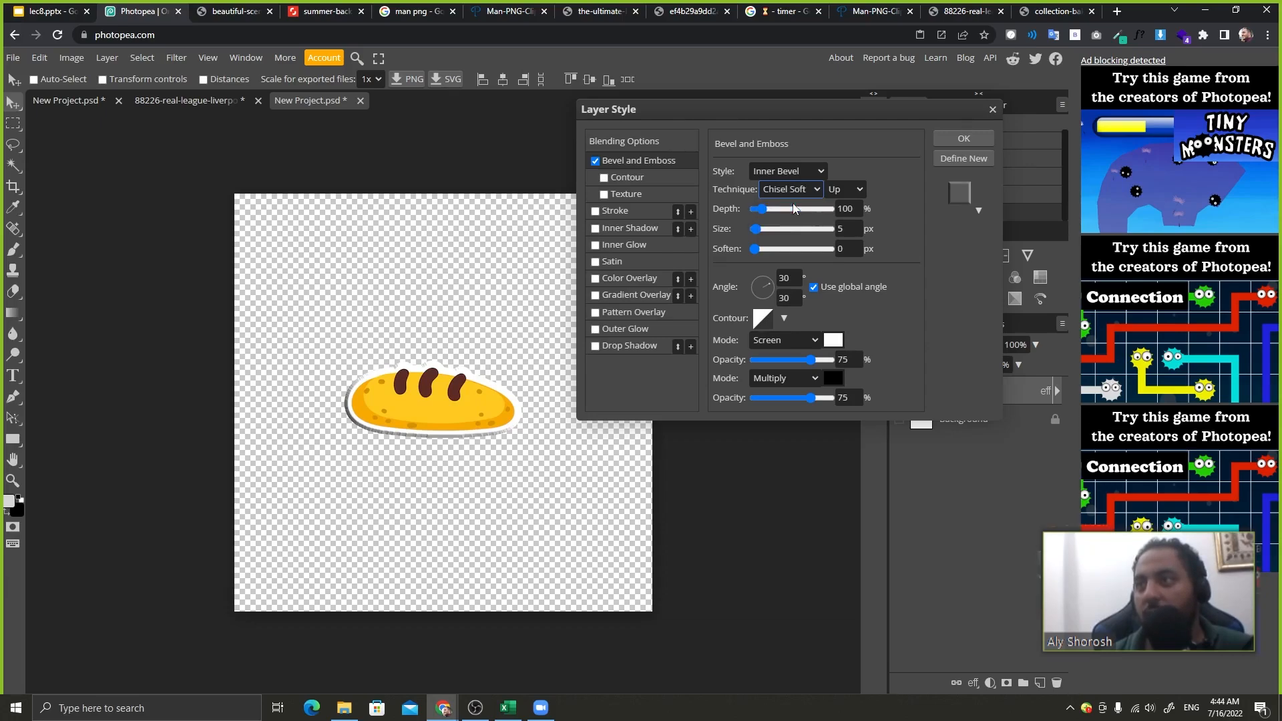
click(792, 203)
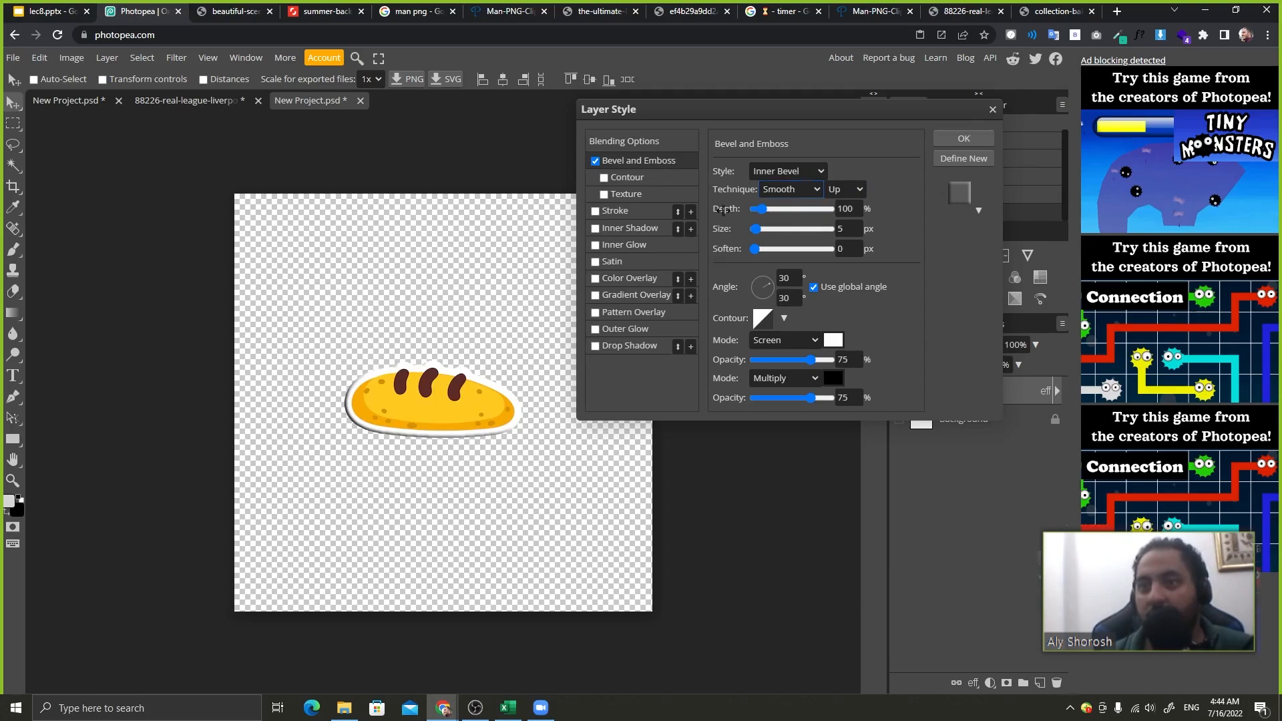
- Try a 1000% bevel depth, and set depth to 67%, size to 47 px and soften to 20 px
drag(724, 209, 859, 218)
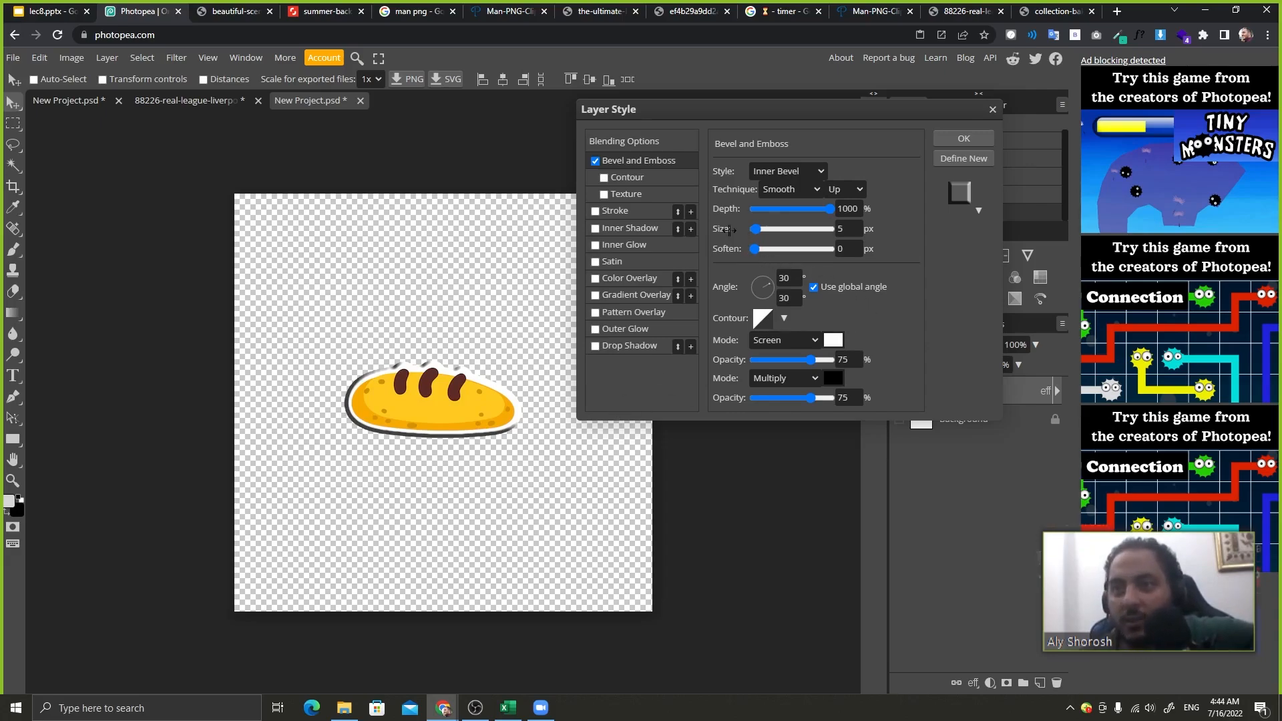
mouse_move(731, 232)
mouse_down()
mouse_move(822, 239)
mouse_move(752, 251)
mouse_move(765, 249)
mouse_move(718, 219)
mouse_move(624, 224)
mouse_up()
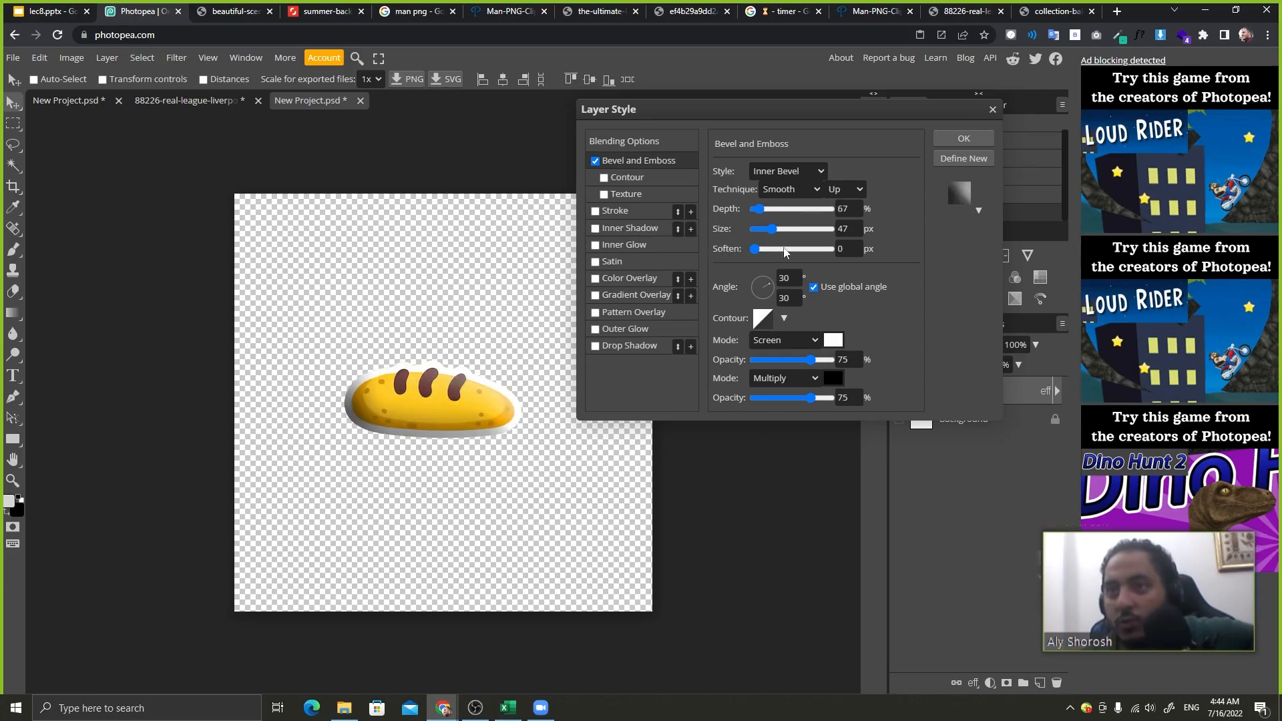
drag(789, 250, 831, 251)
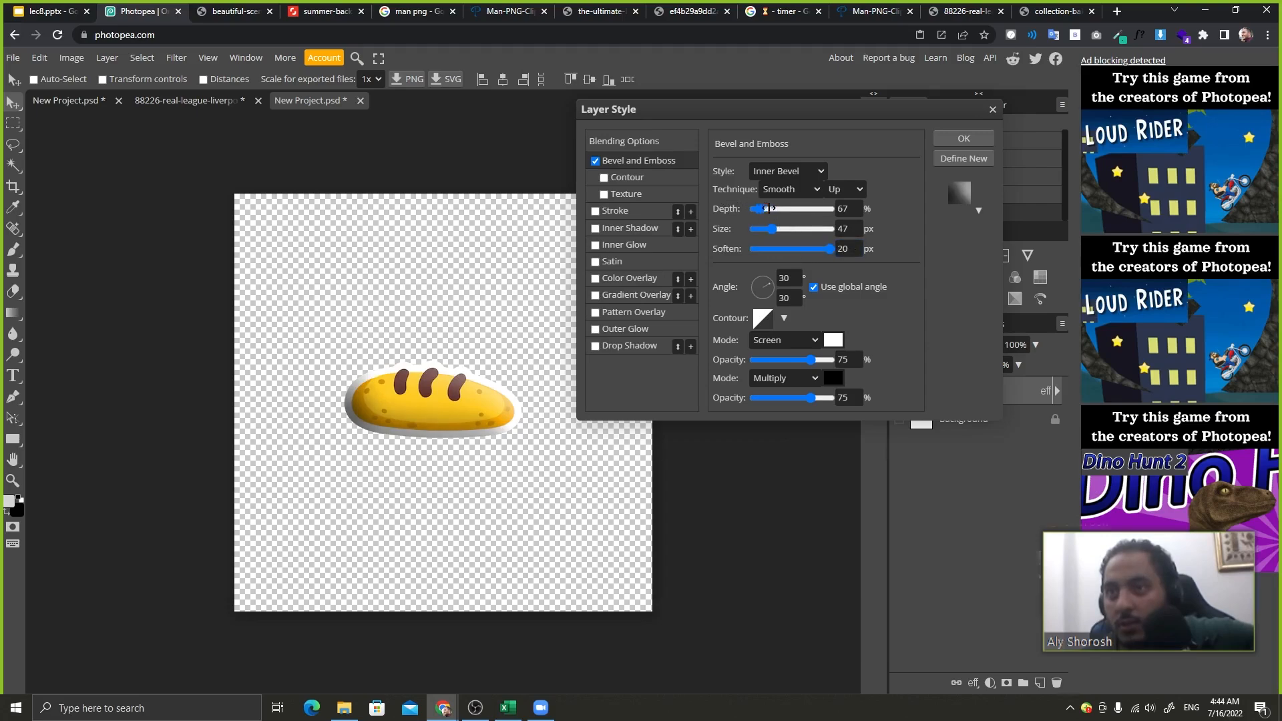
- Try a 767% depth on the bread's bevel, and set the depth to 275%
drag(760, 209, 811, 209)
drag(783, 252, 869, 248)
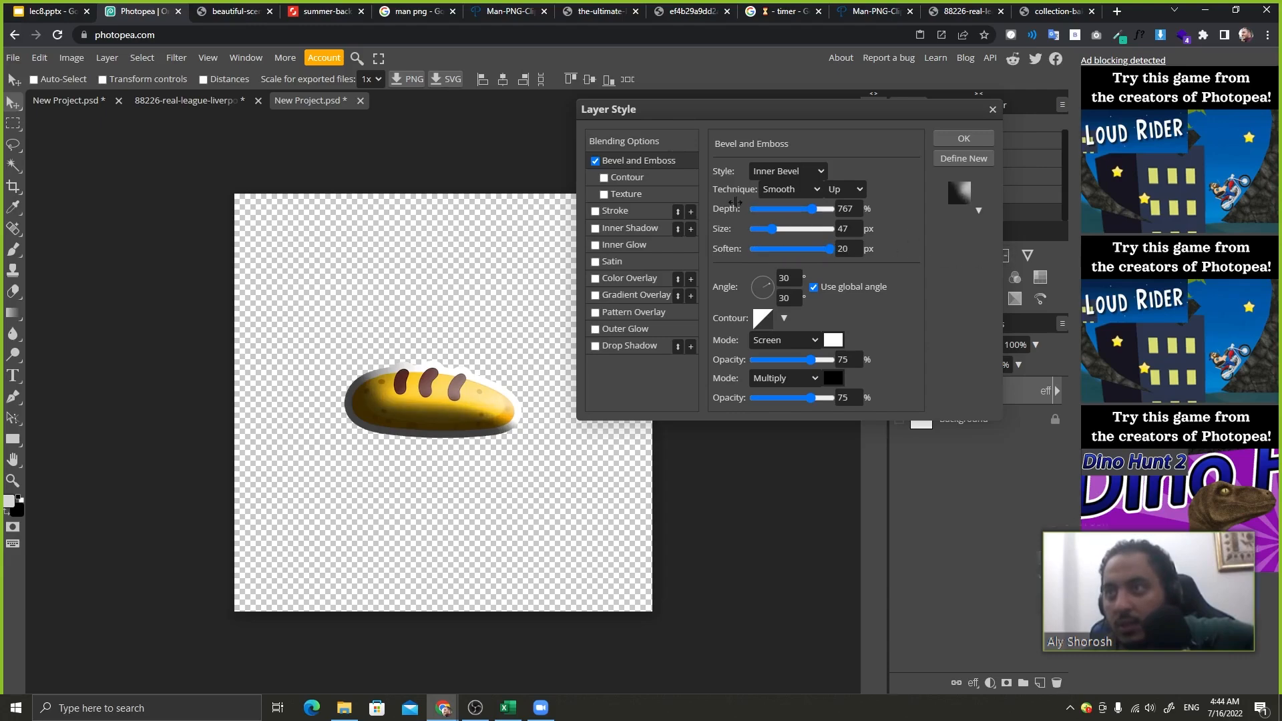
drag(731, 207, 665, 218)
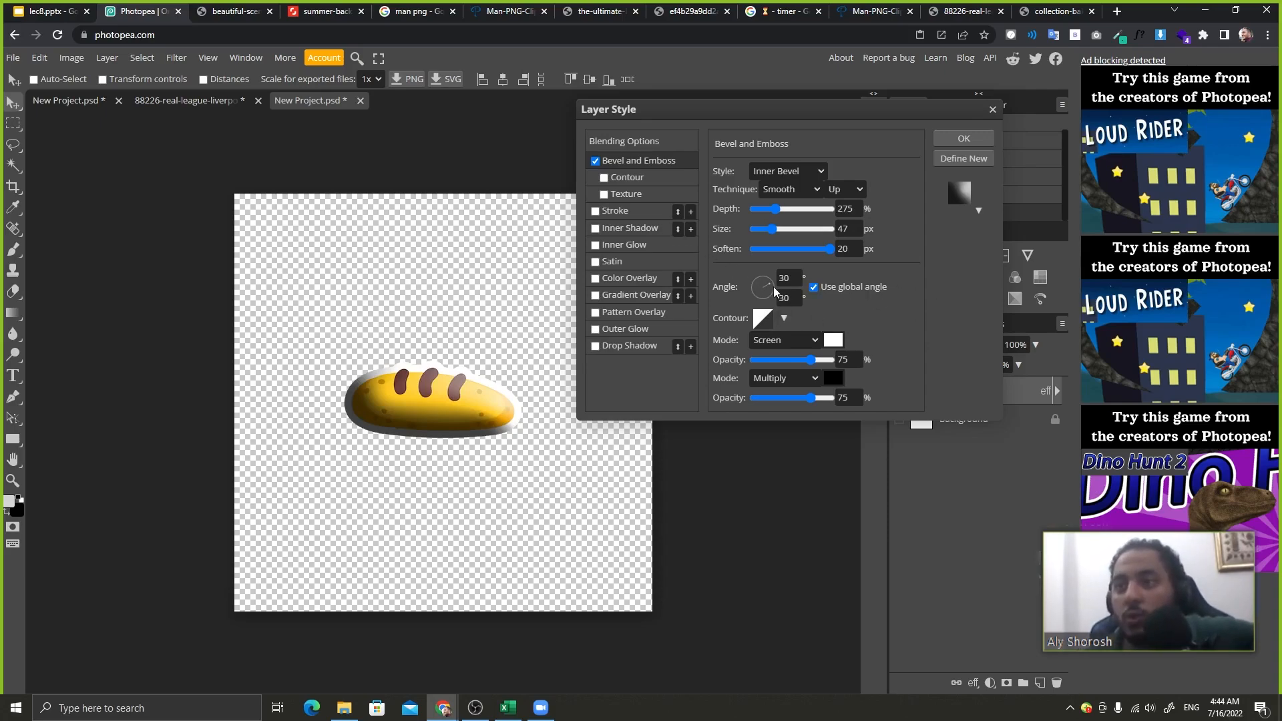
- Set the bevel's light angle to 50° and altitude to 21°, toggling the global angle off and on to compare
mouse_move(772, 285)
mouse_down()
mouse_move(753, 292)
mouse_move(770, 279)
mouse_move(775, 290)
mouse_move(768, 280)
mouse_up()
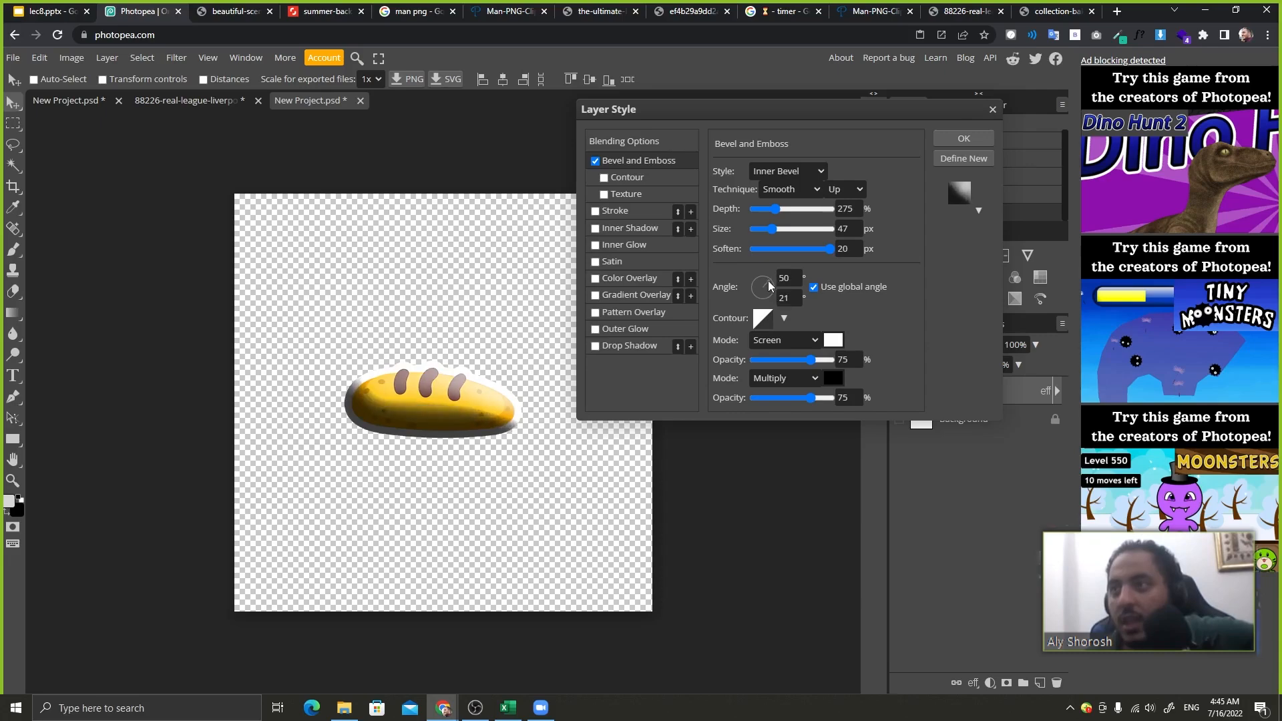
click(814, 288)
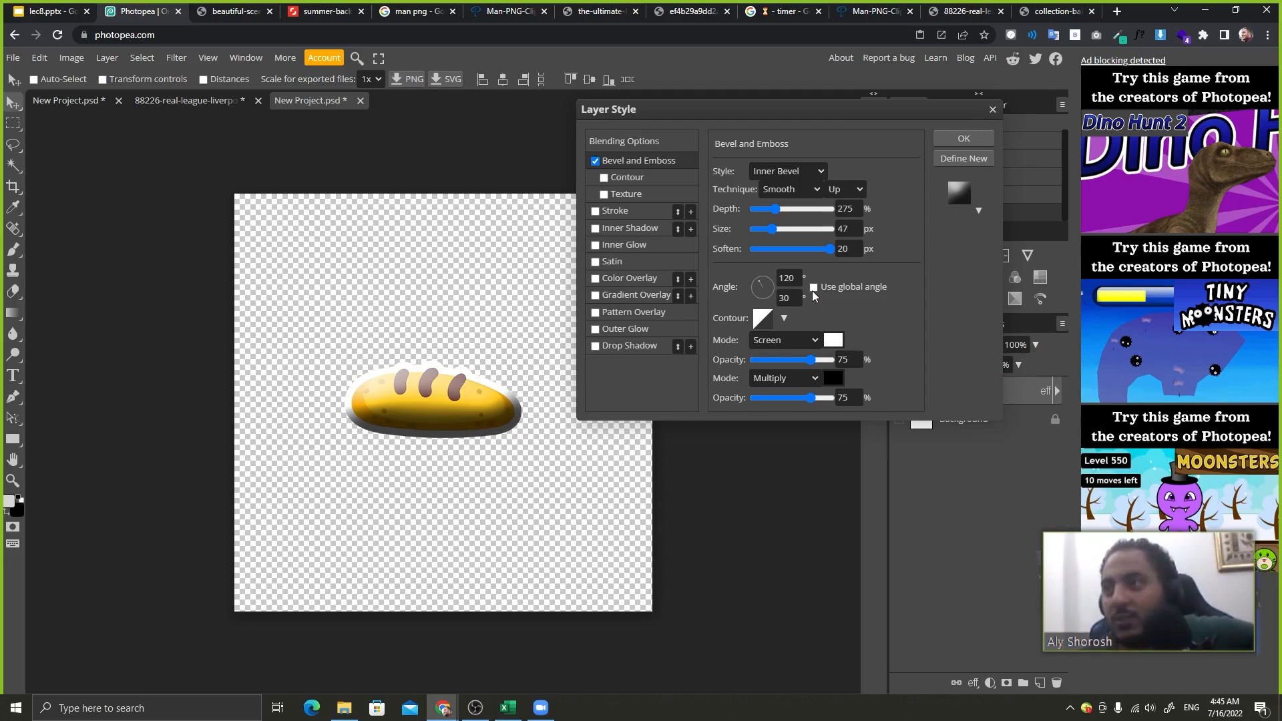
click(813, 288)
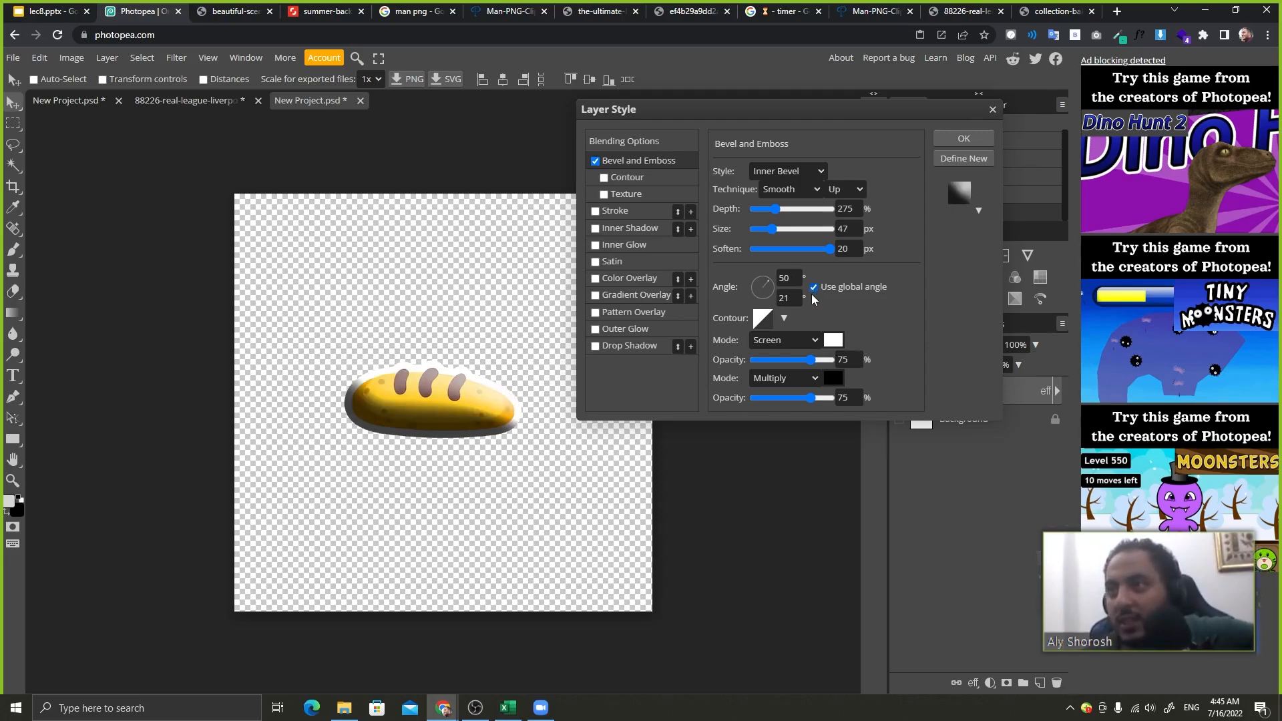
- Try several gloss contour presets on the bread's bevel, and choose the single-peak cone contour
click(784, 318)
click(797, 348)
click(814, 384)
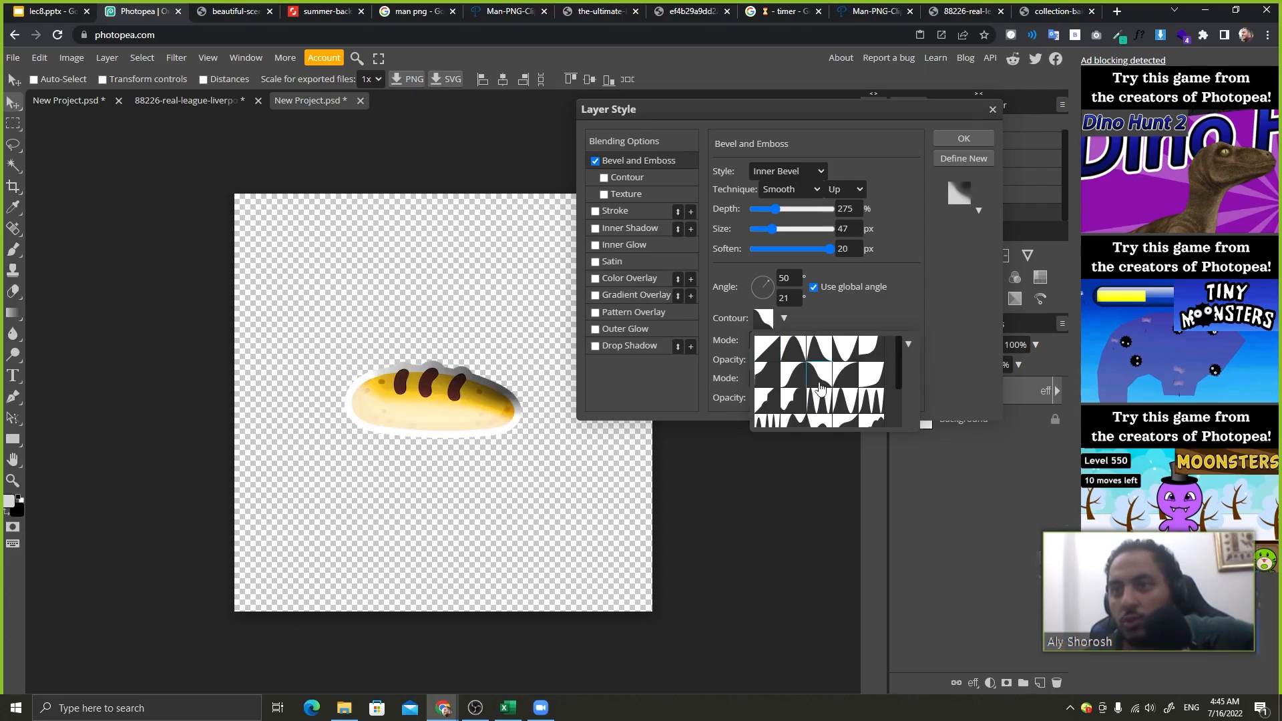
scroll(808, 410, down, 3)
click(791, 413)
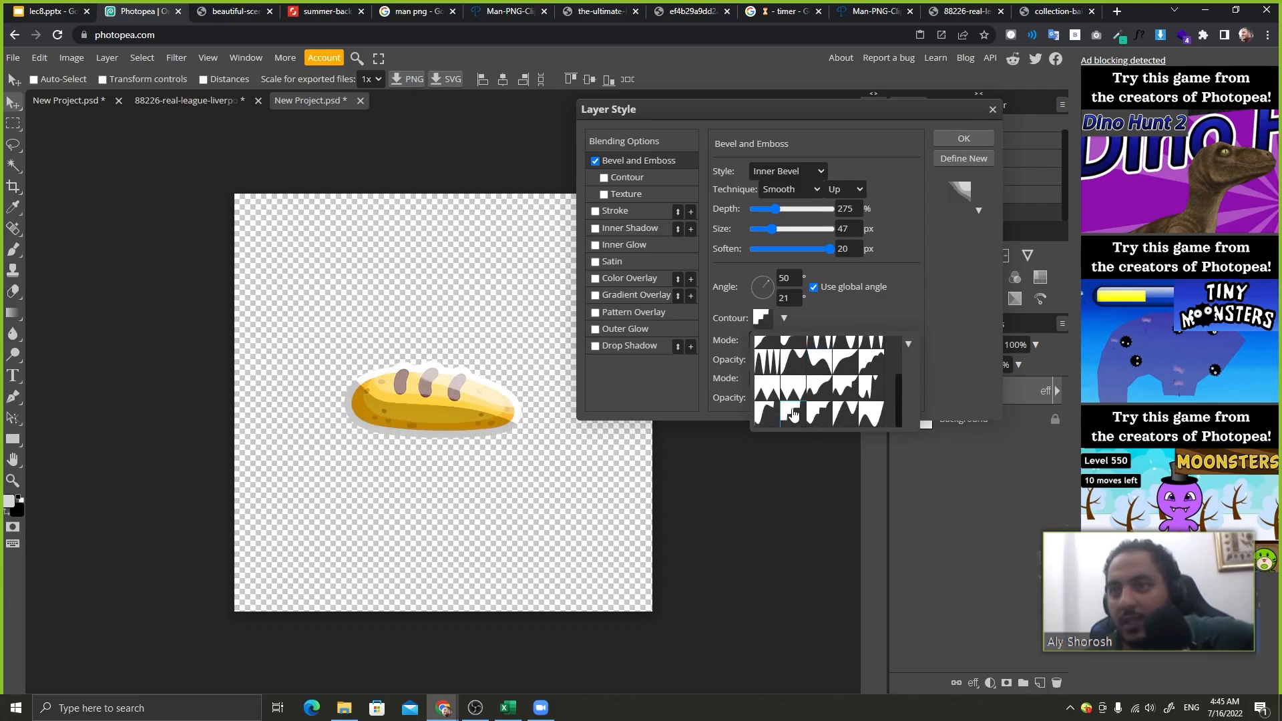
click(799, 382)
click(827, 386)
scroll(820, 360, up, 3)
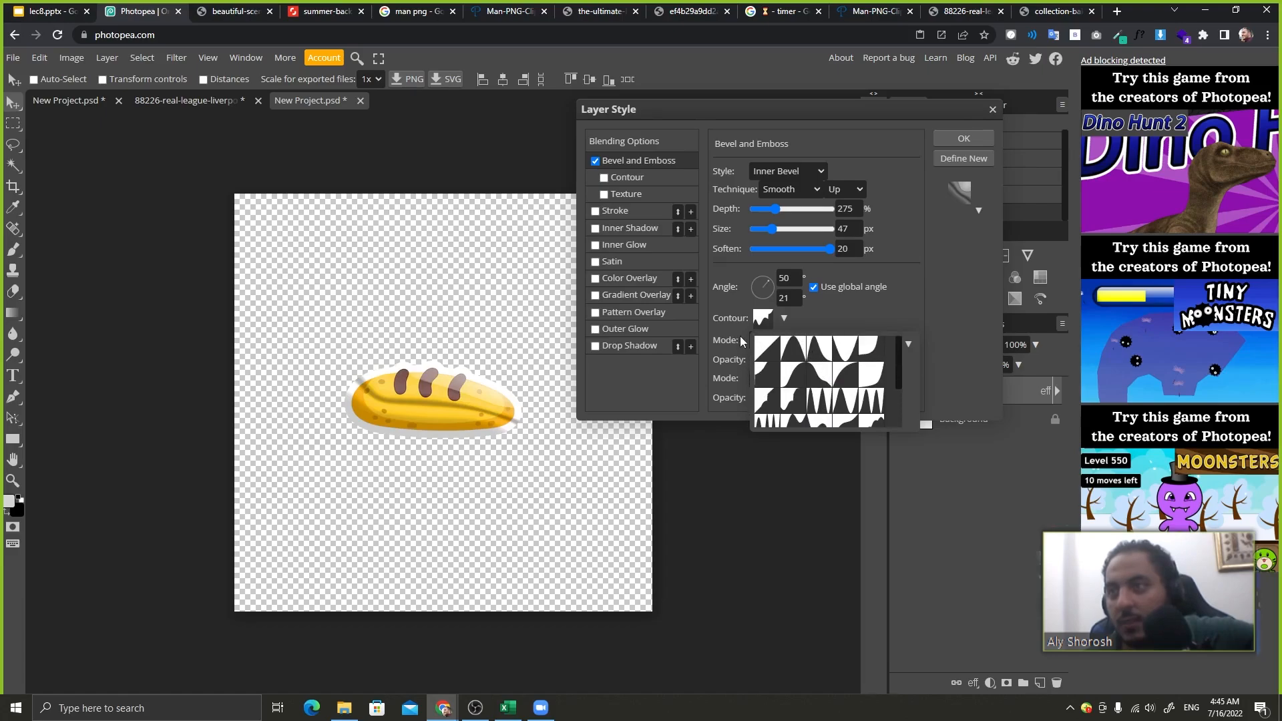
click(782, 354)
click(819, 303)
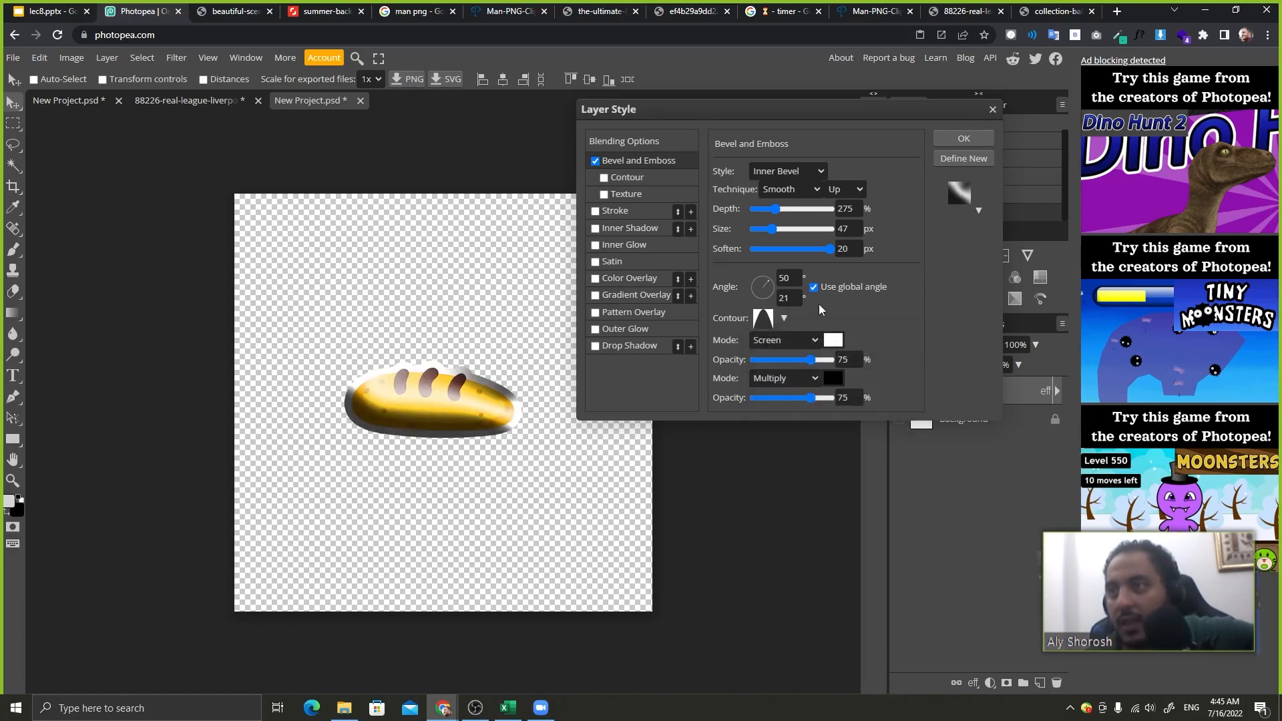
- Set the bevel's highlight color to bright green, keeping the Screen blend mode
click(805, 346)
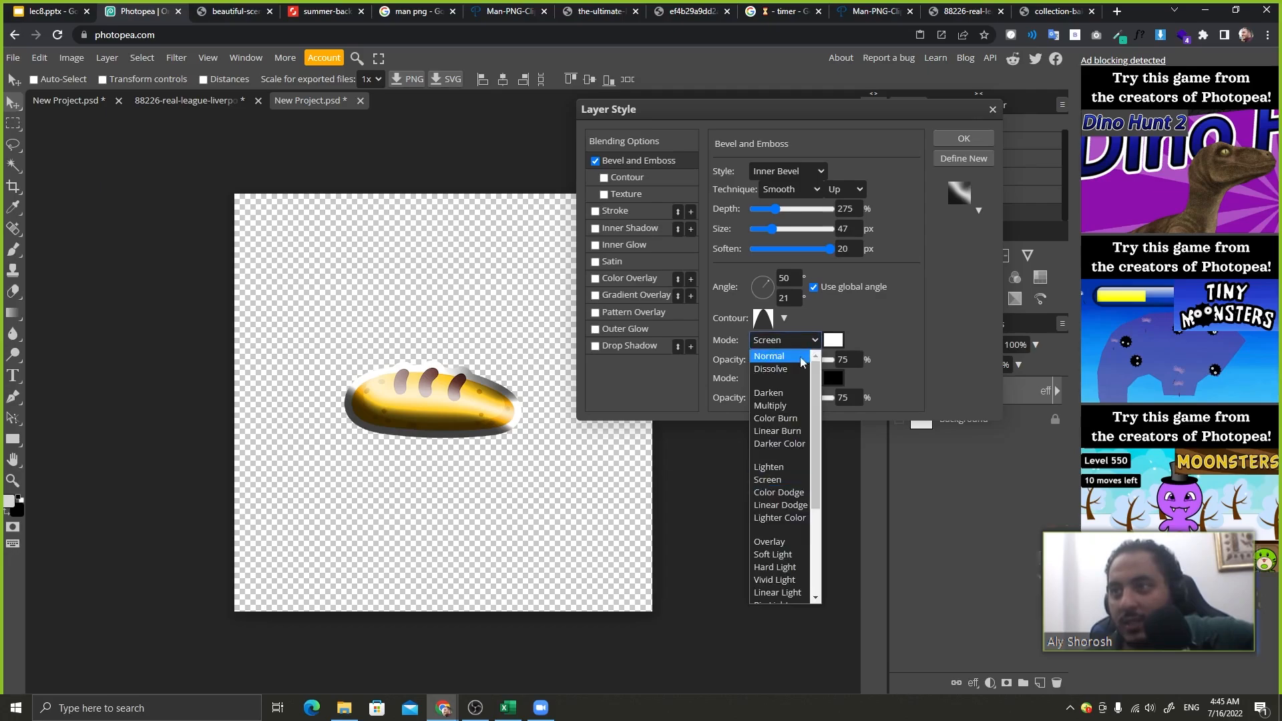
click(834, 341)
click(274, 291)
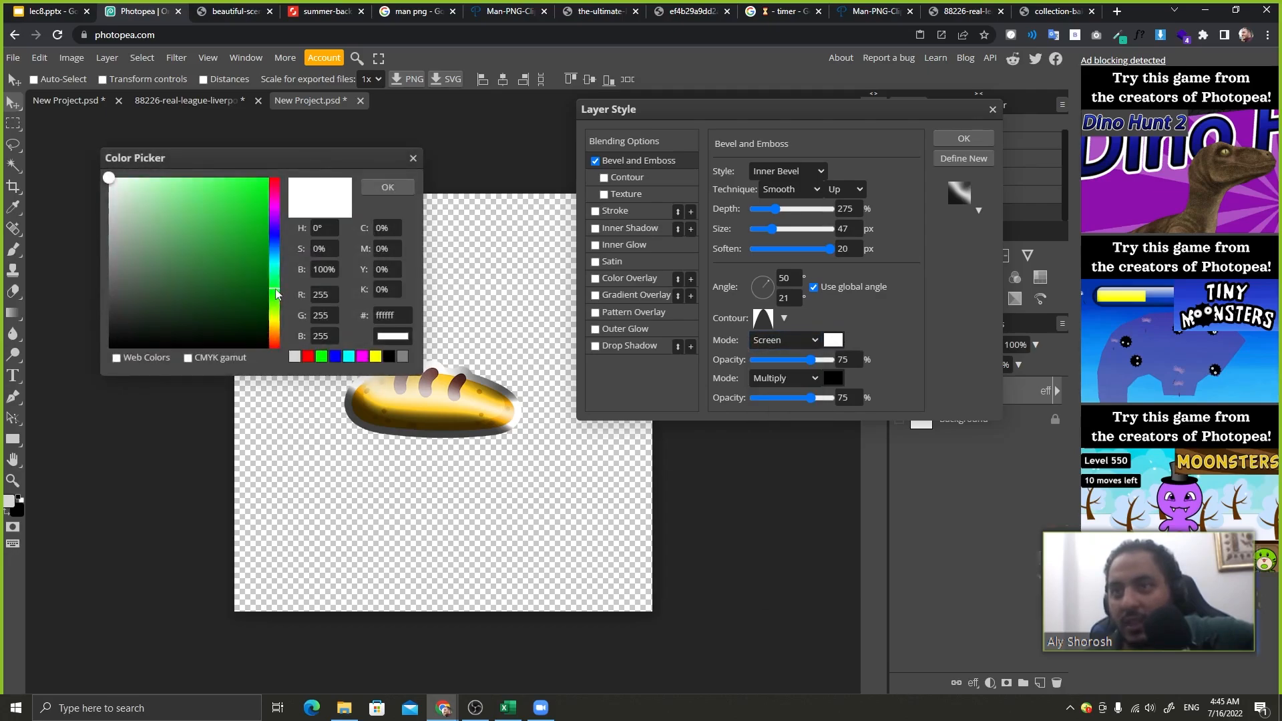
click(235, 245)
click(269, 179)
click(390, 189)
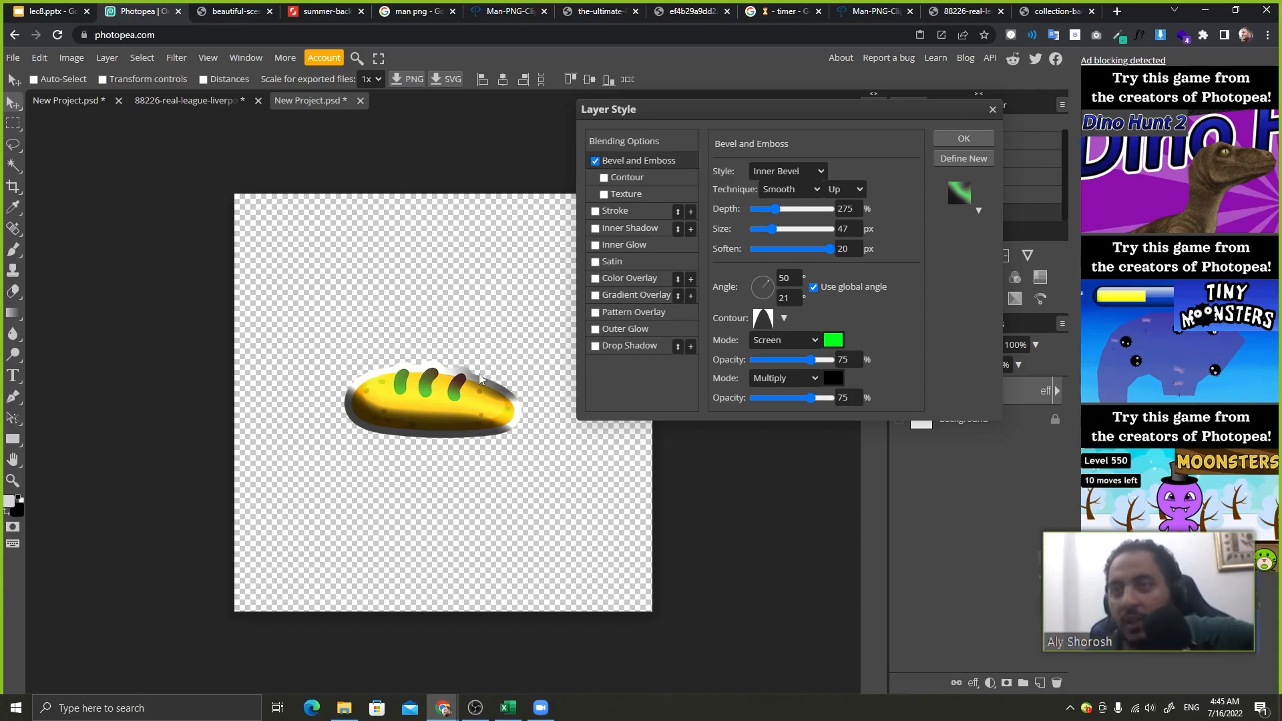
- Try blue 1a2aff as the bevel's highlight color, and set it to white ffffff
click(834, 340)
drag(273, 287, 274, 237)
click(252, 178)
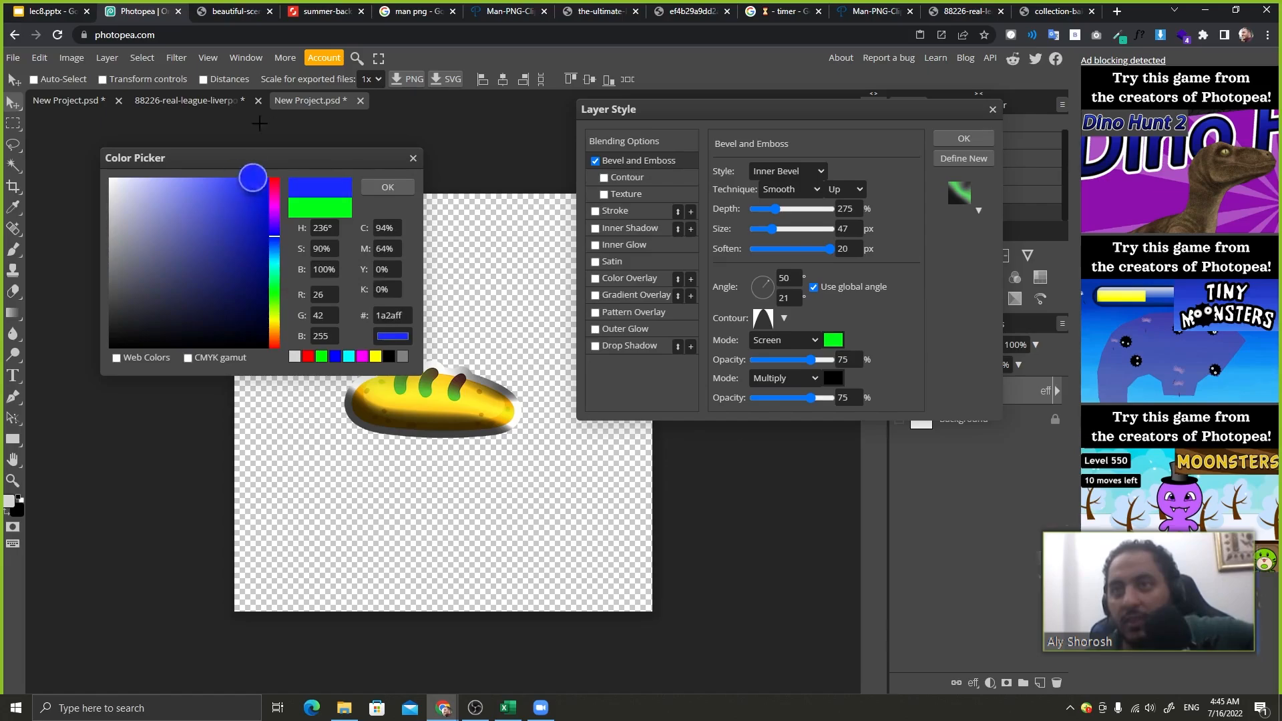
click(374, 189)
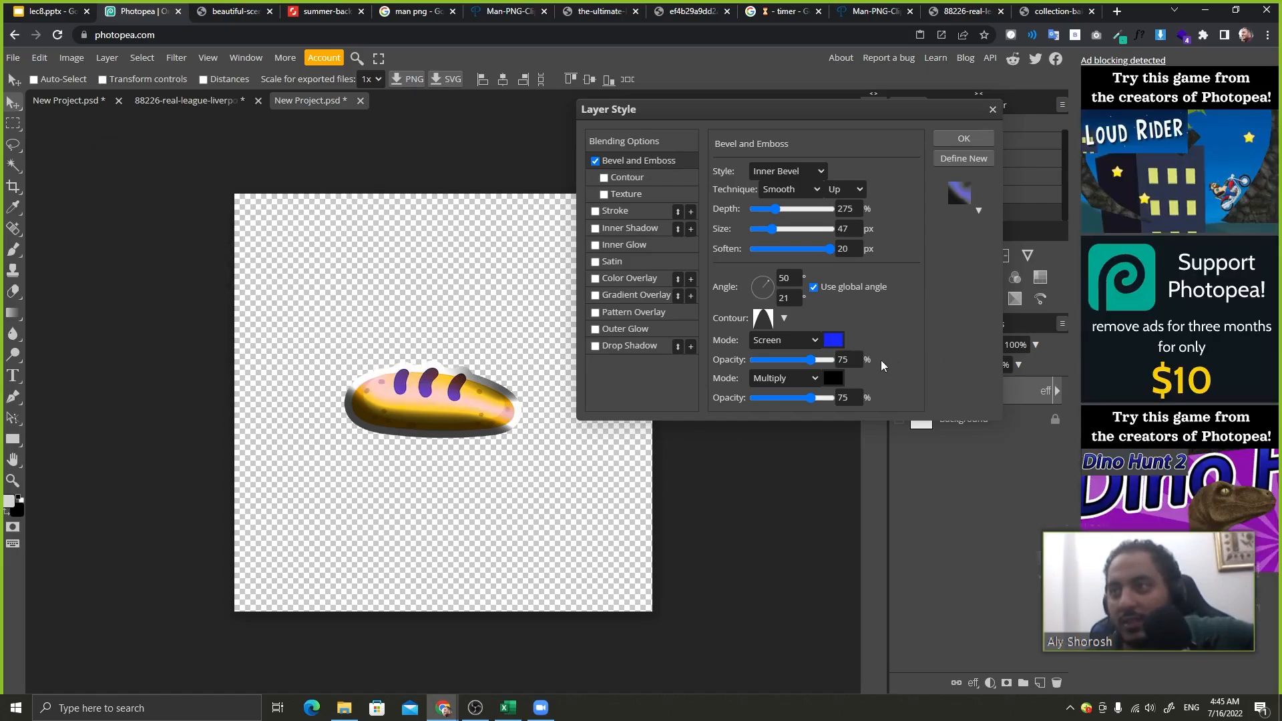
click(833, 340)
click(109, 176)
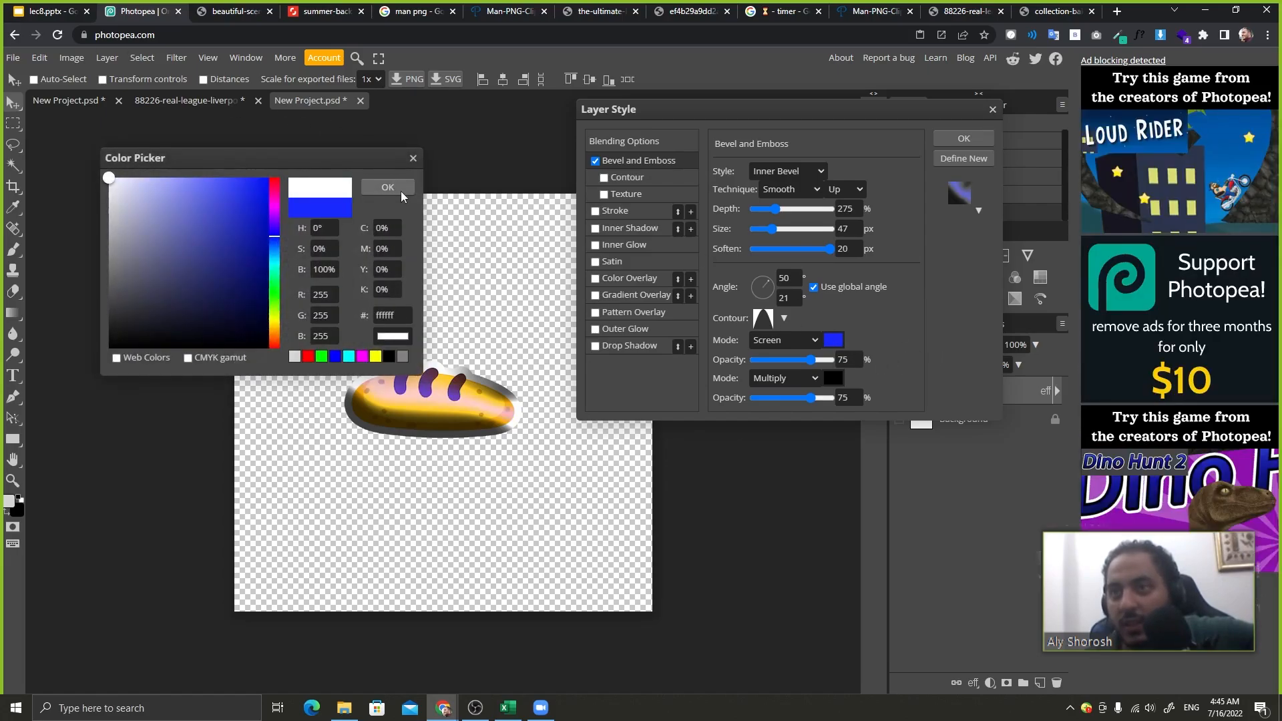
click(375, 190)
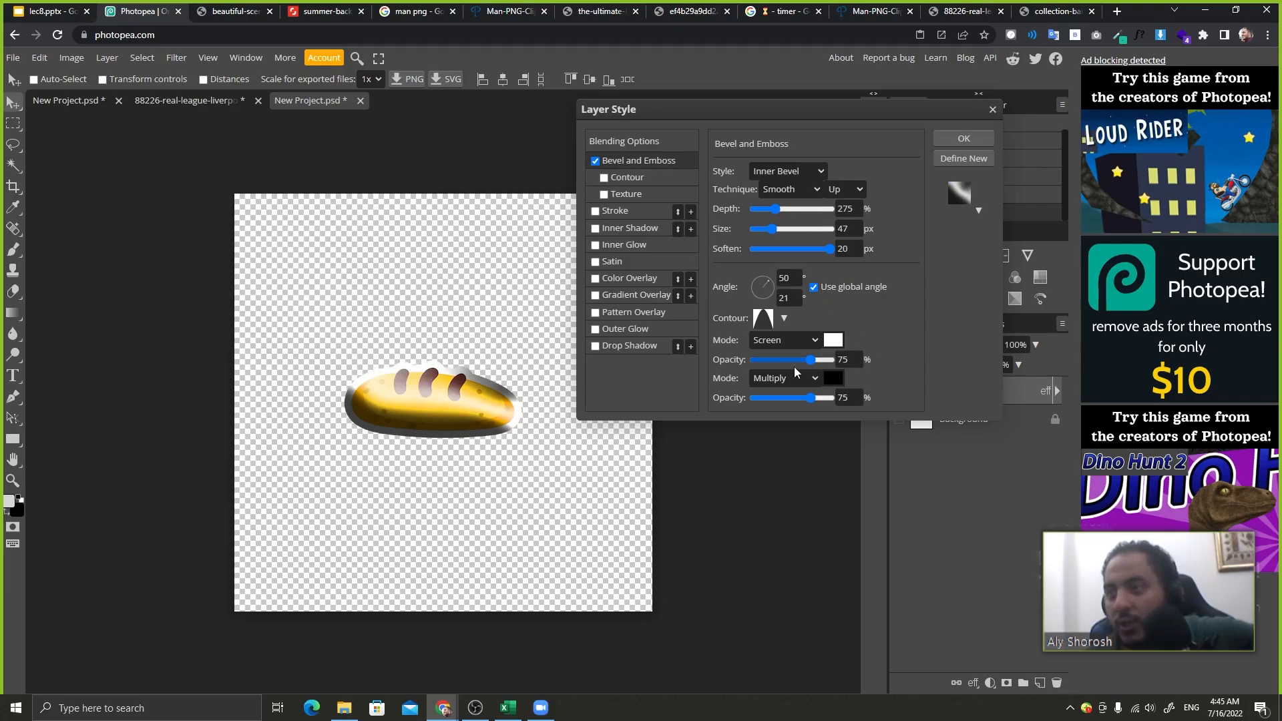
- Set the bevel's highlight opacity to 51% and shadow opacity to 63%, and apply the layer style
mouse_move(809, 360)
mouse_down()
mouse_move(699, 378)
mouse_move(842, 371)
mouse_move(794, 367)
mouse_up()
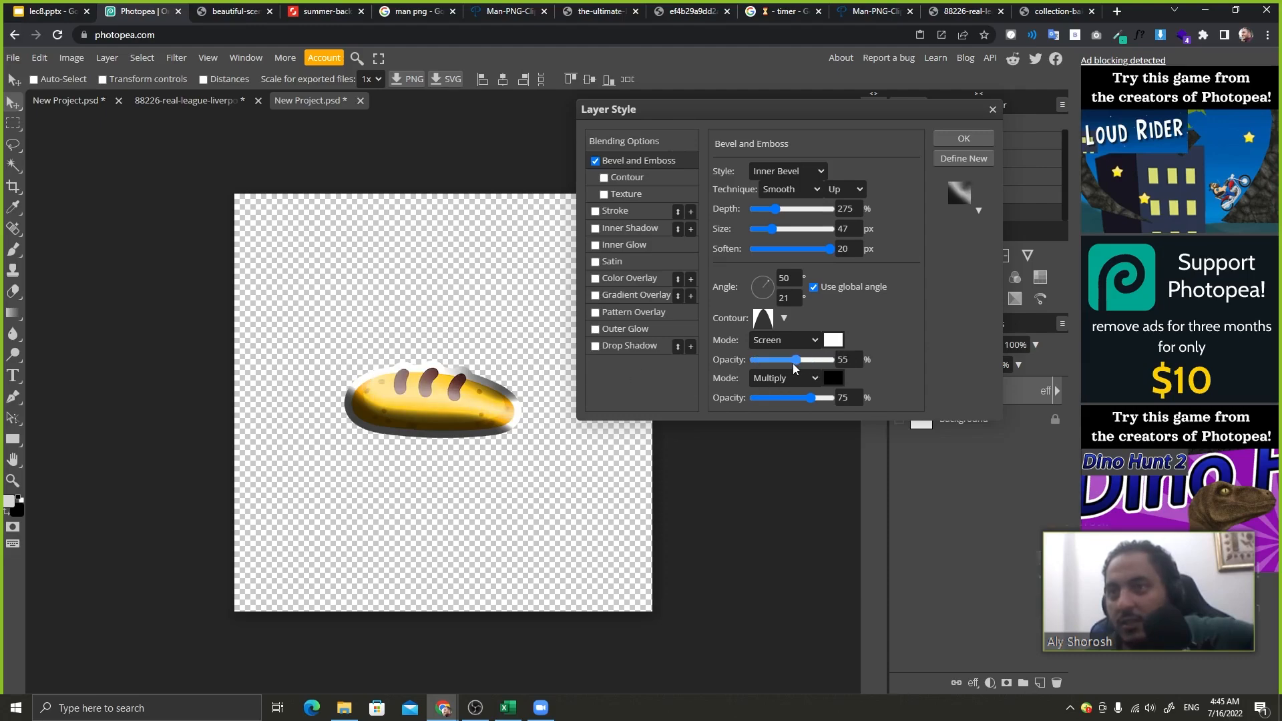
click(833, 378)
click(412, 158)
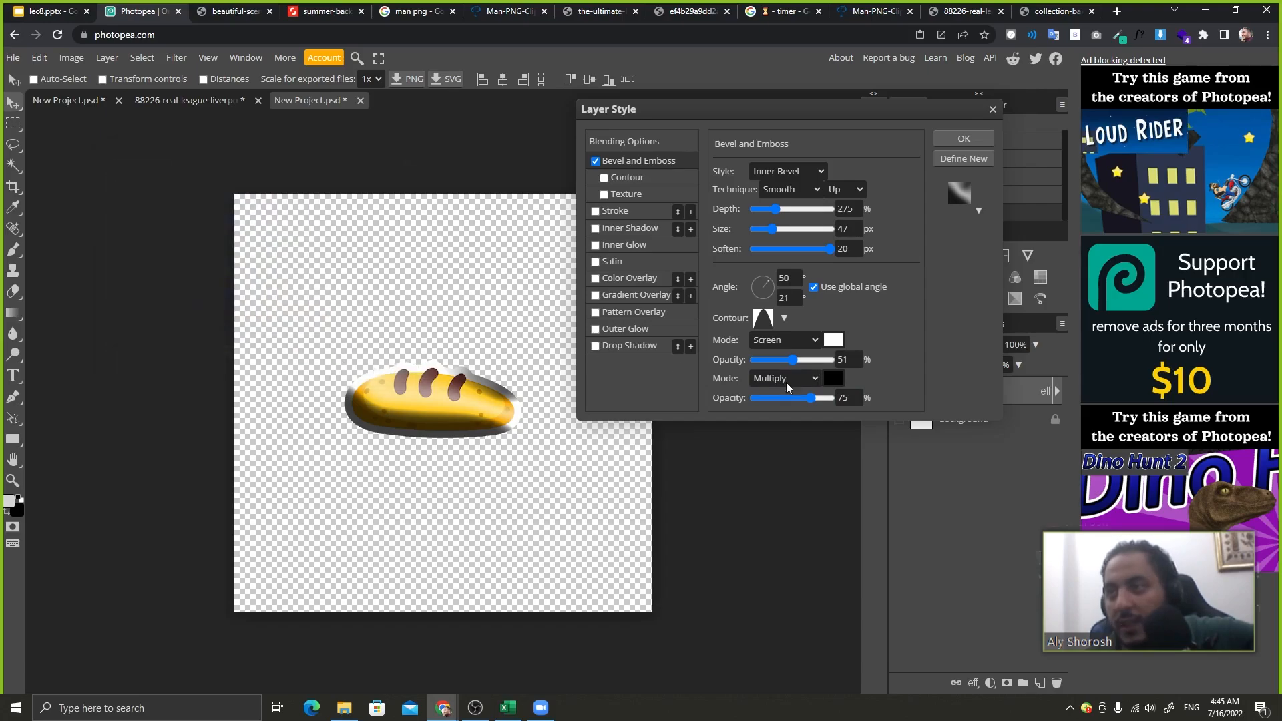
mouse_move(799, 398)
mouse_down()
mouse_move(755, 399)
mouse_move(787, 400)
mouse_up()
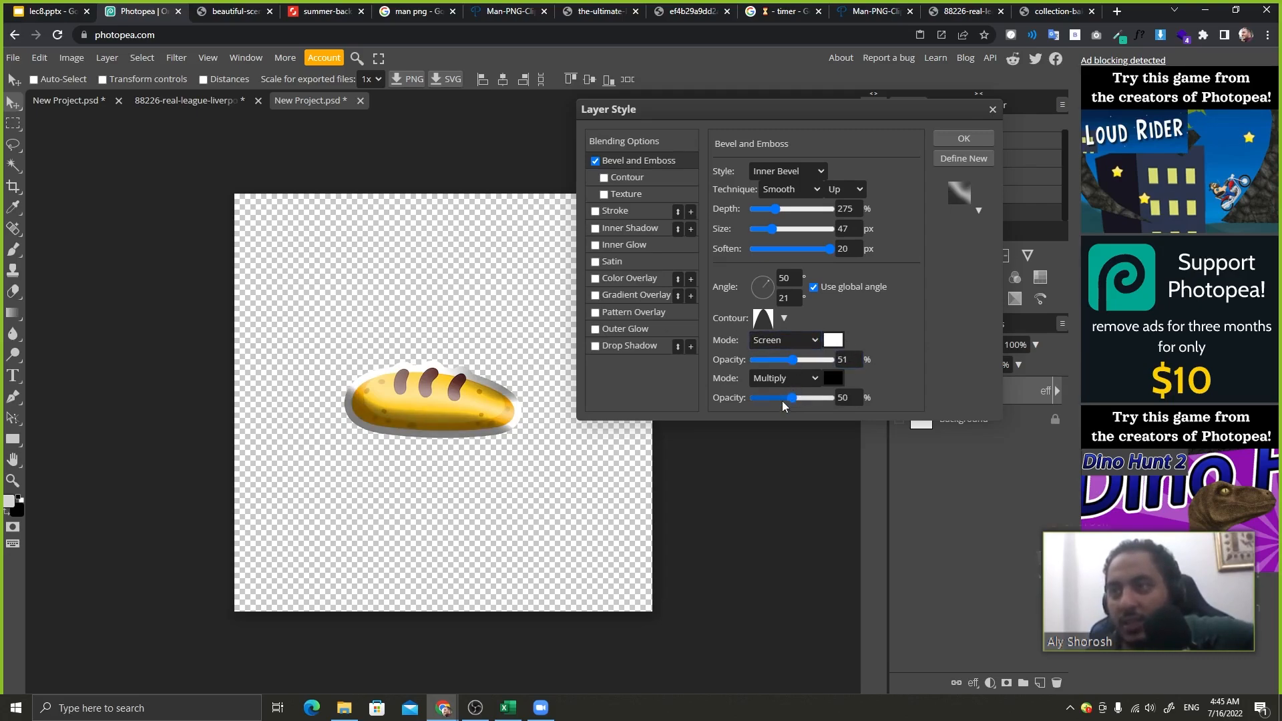
drag(799, 399, 803, 399)
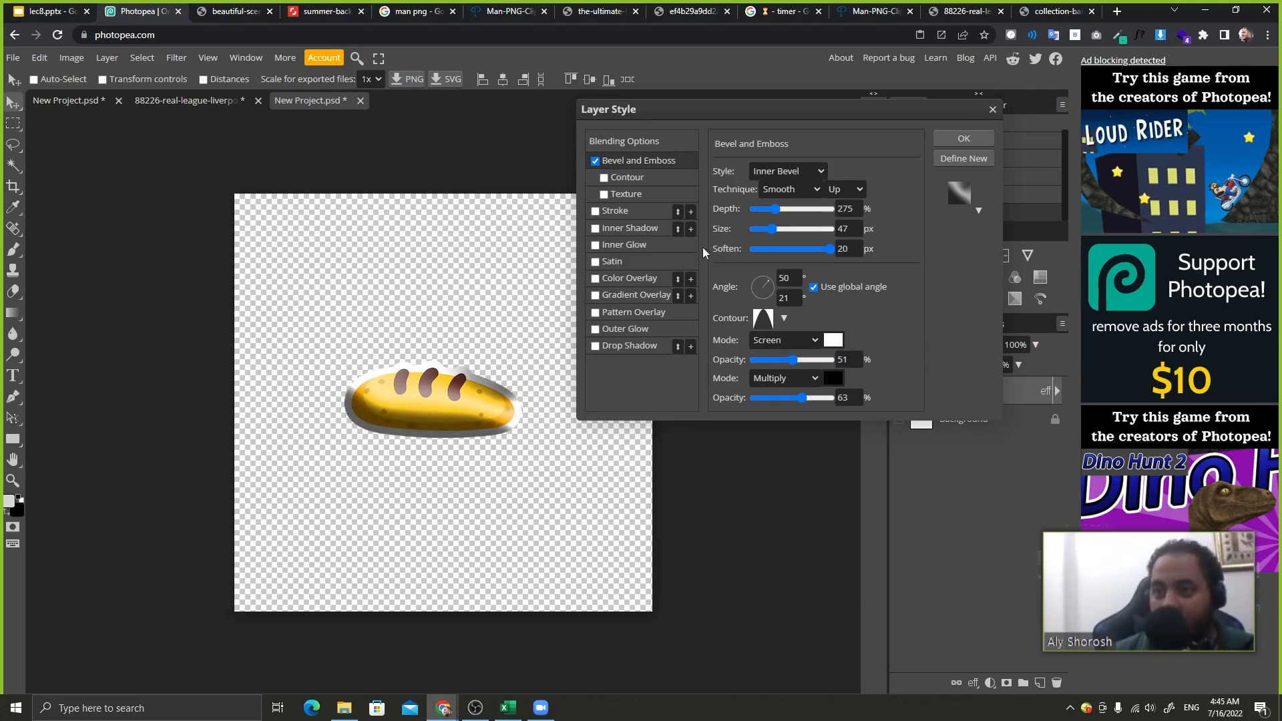
click(987, 139)
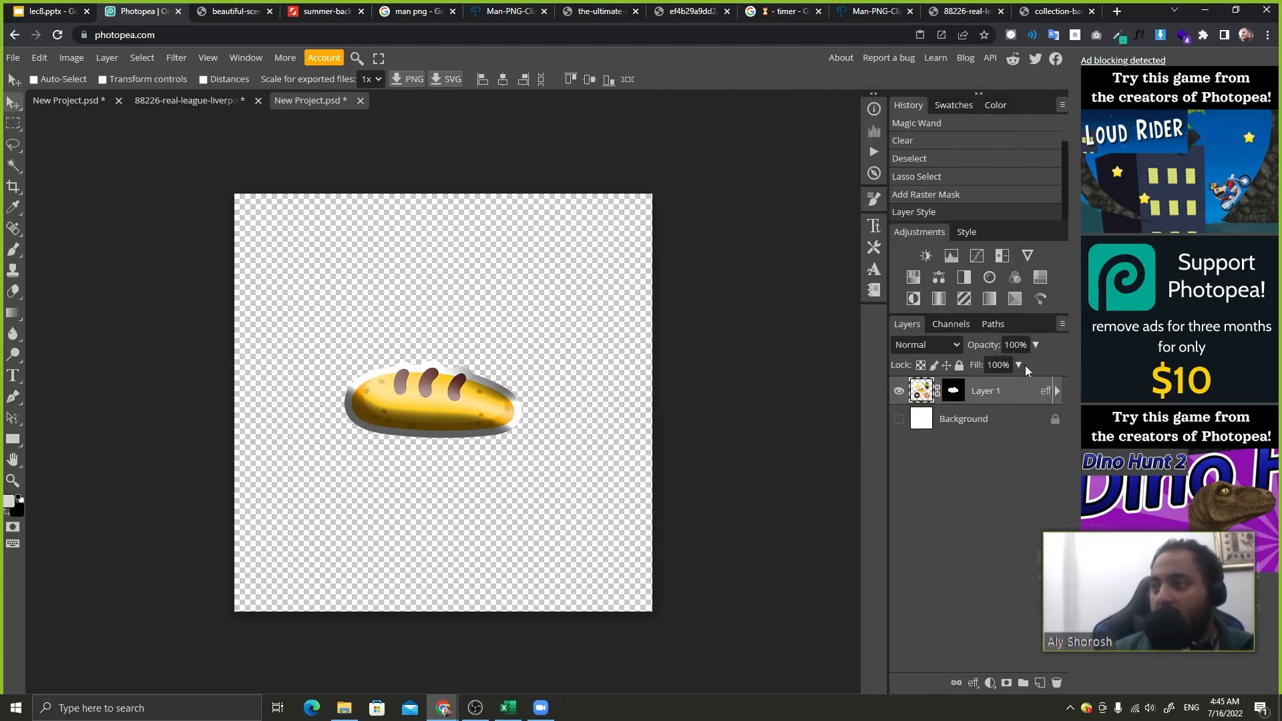
- Copy the bread layer's style and paste it onto the footballer's layer in the 88226-real-league document
right_click(1023, 392)
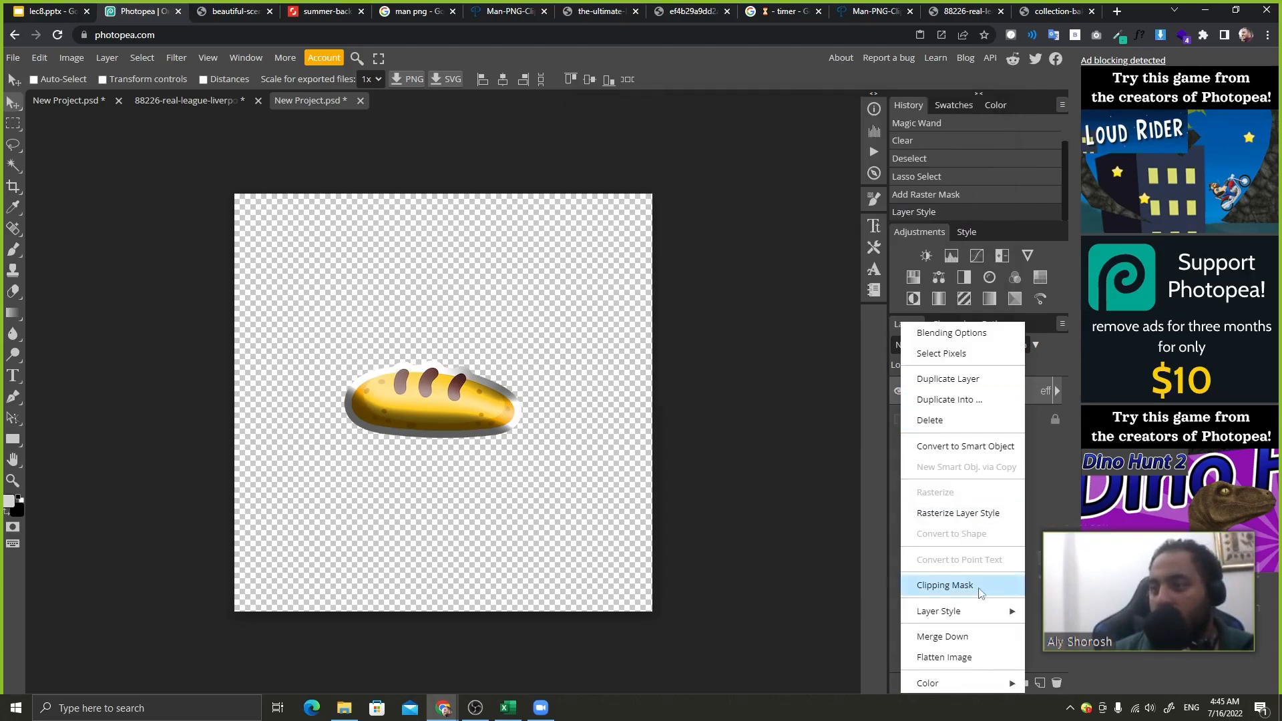
mouse_move(984, 616)
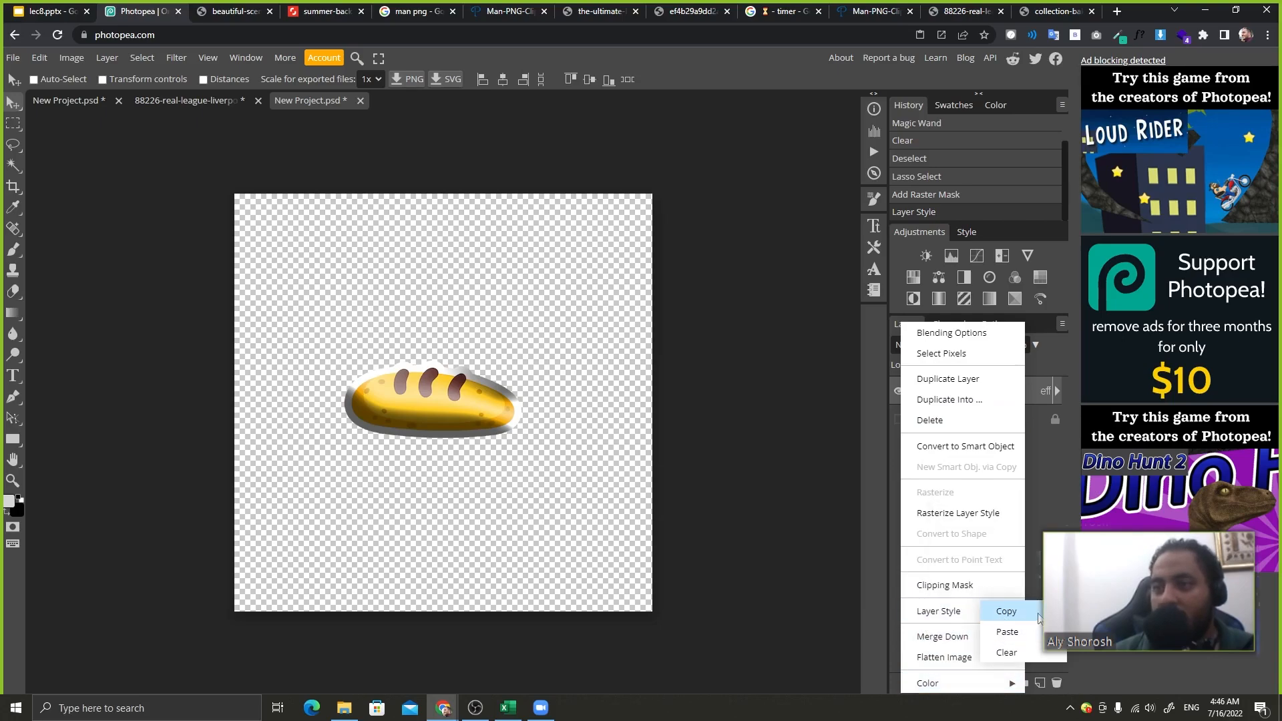
click(1006, 611)
click(166, 99)
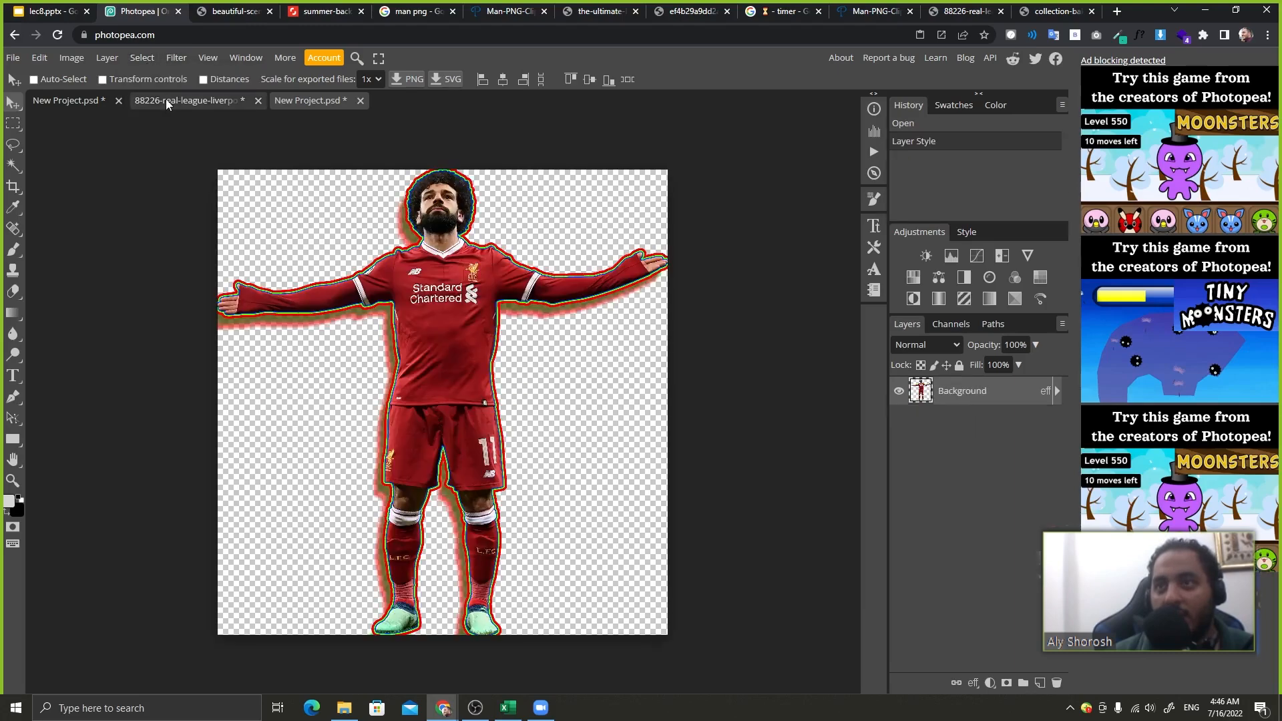
right_click(995, 390)
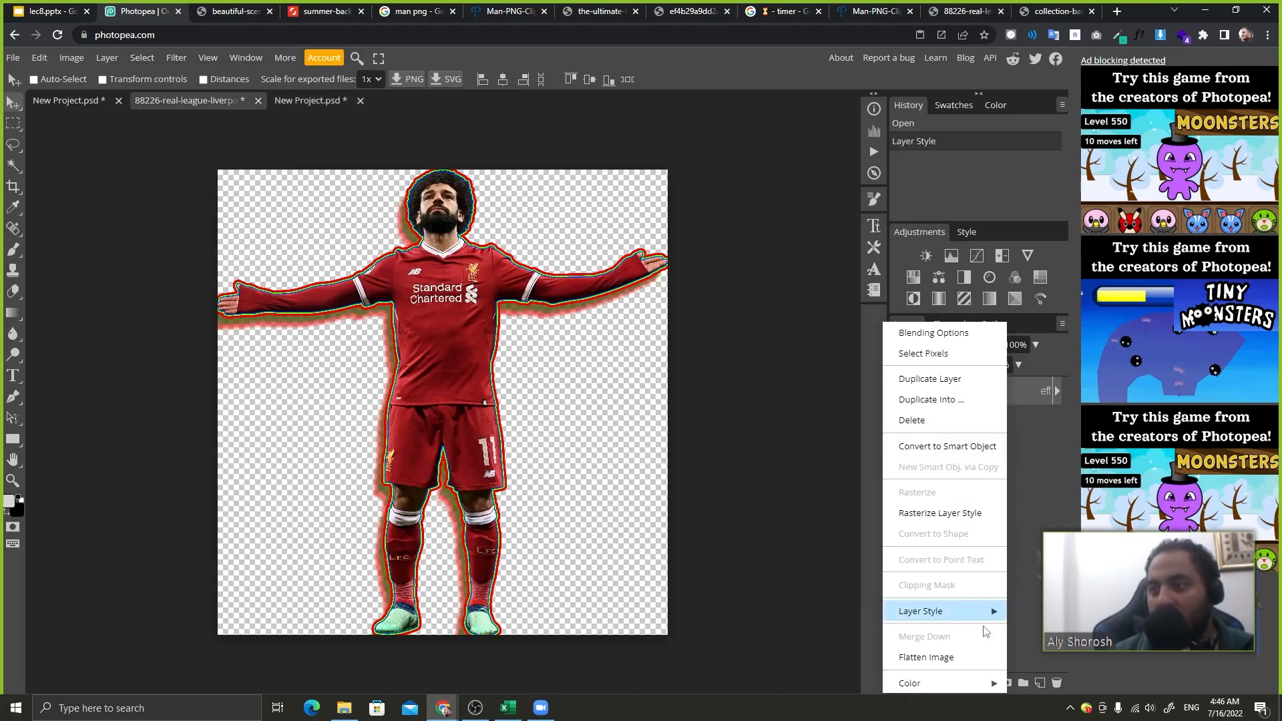
mouse_move(987, 611)
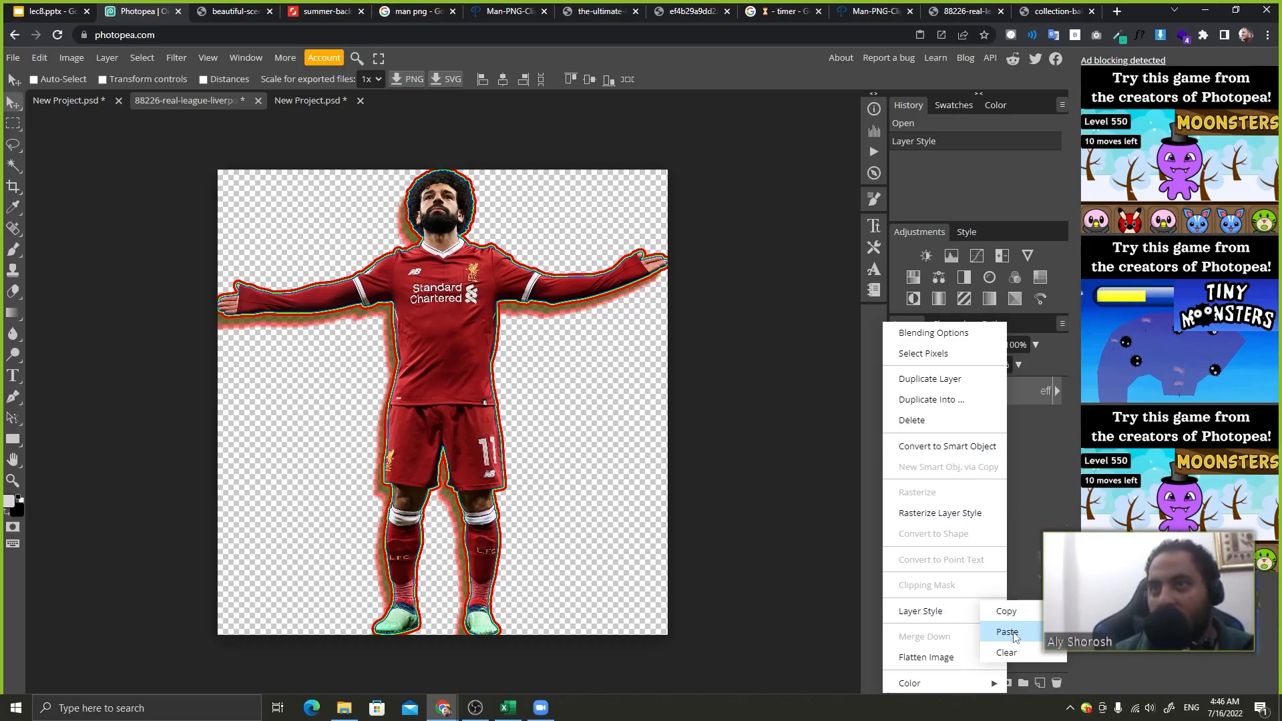
click(1007, 632)
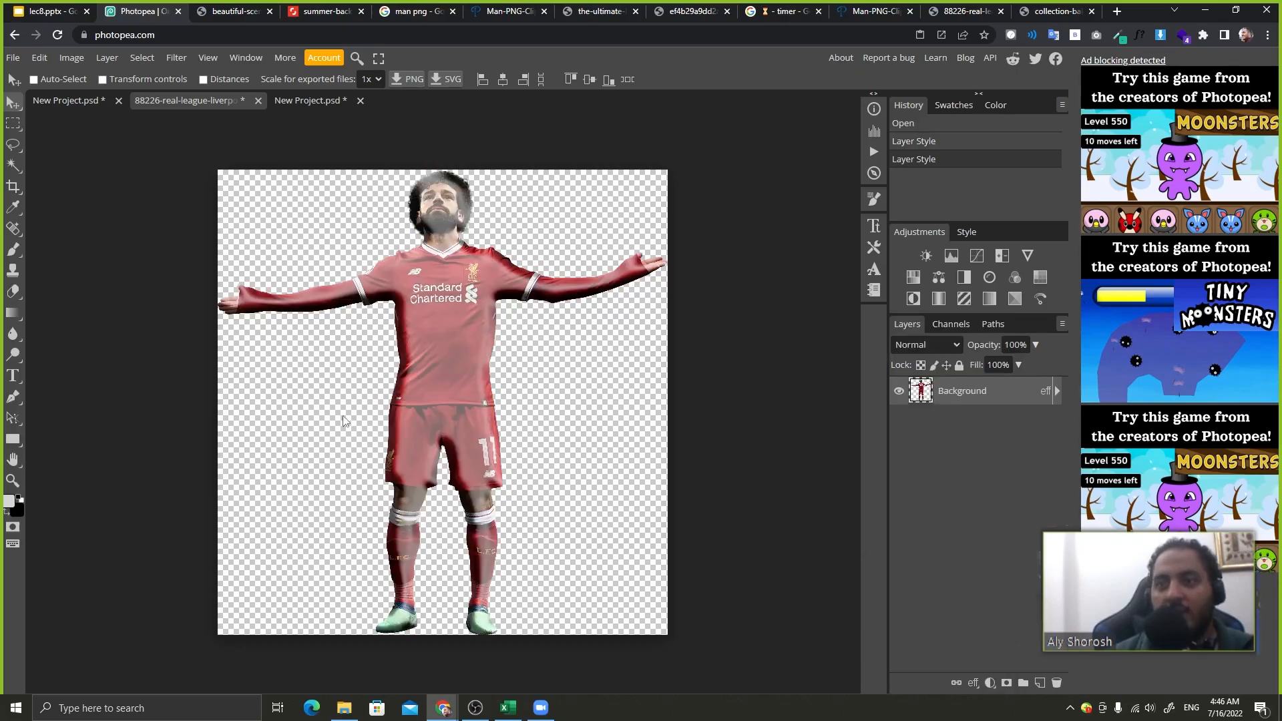
- Return to the bread document and enable Contour under Bevel and Emboss on Layer 1, with the double-peak contour preset
click(312, 101)
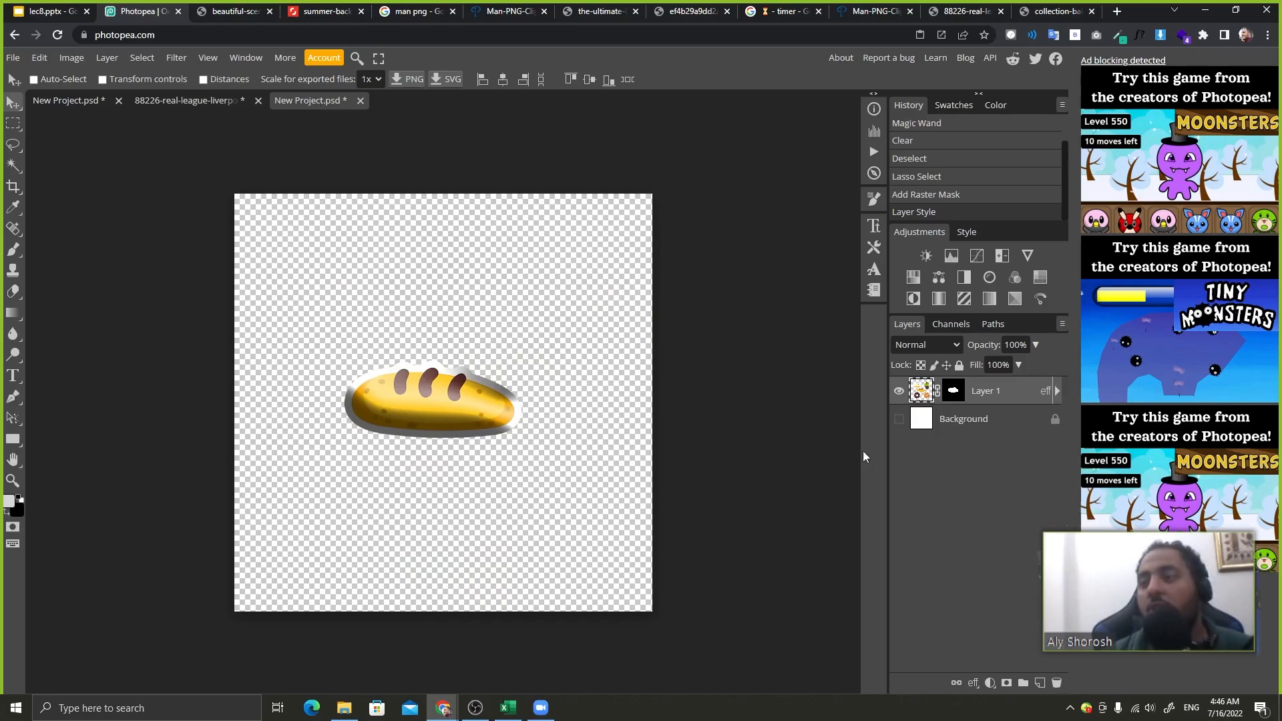
double_click(1008, 398)
click(632, 177)
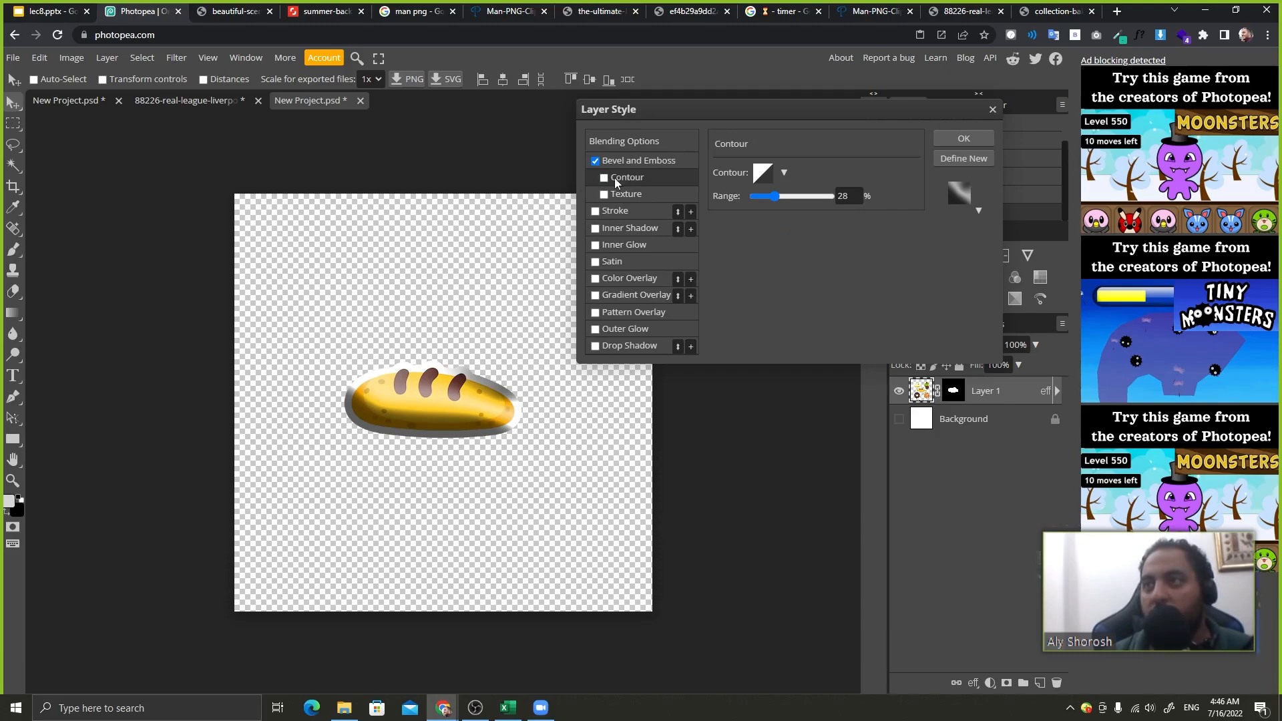
click(763, 173)
click(780, 157)
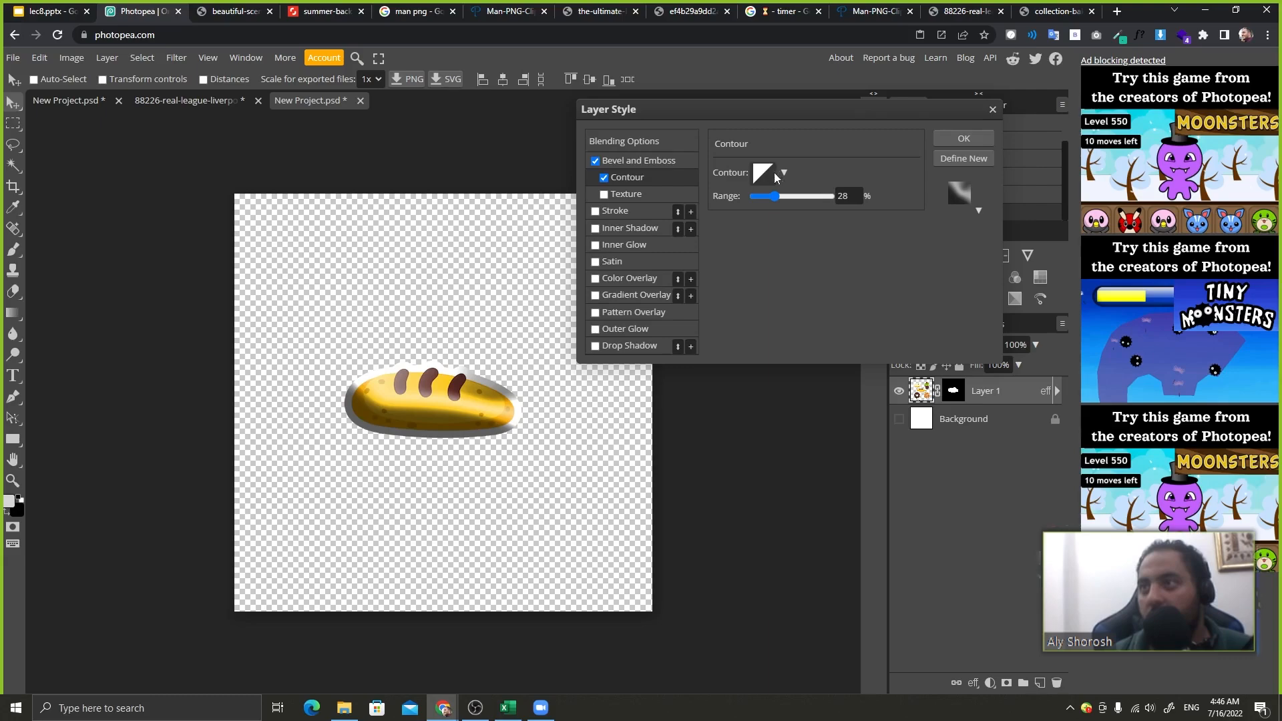
click(784, 173)
click(834, 271)
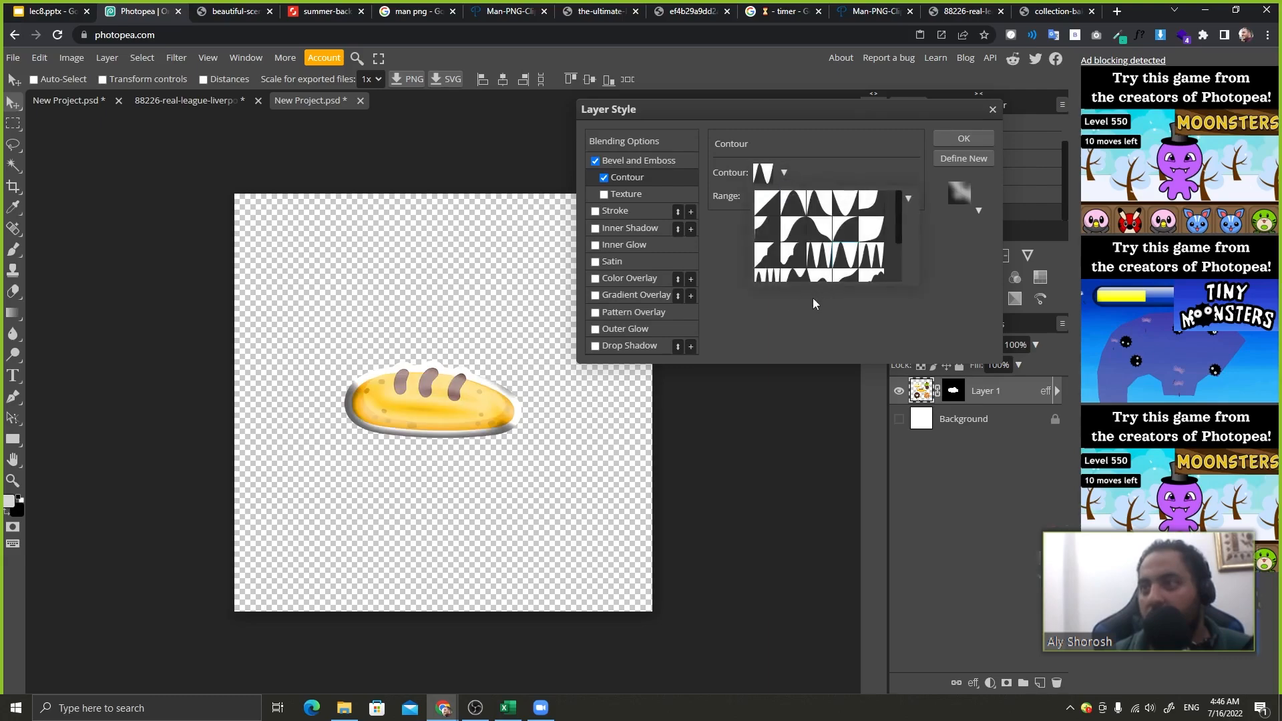
click(893, 135)
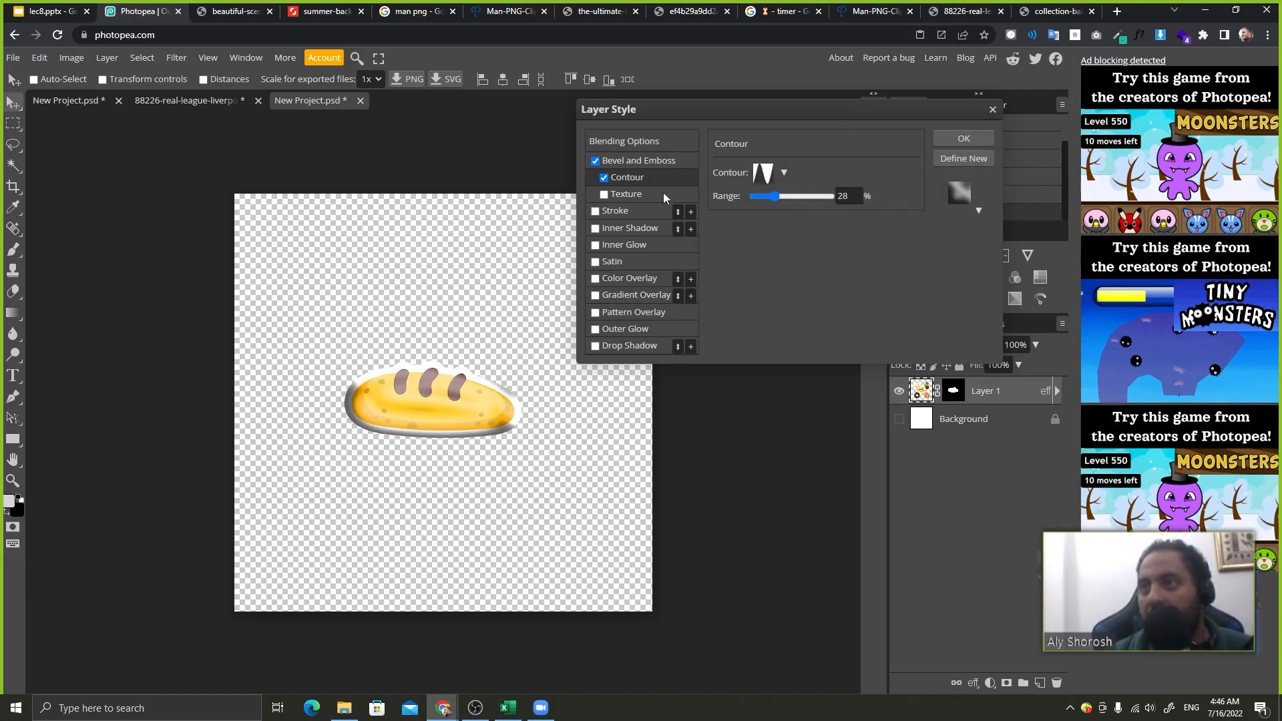
- Enable Texture under the bread's Bevel and Emboss and try several patterns, ending on the green-and-black one
click(607, 192)
click(769, 181)
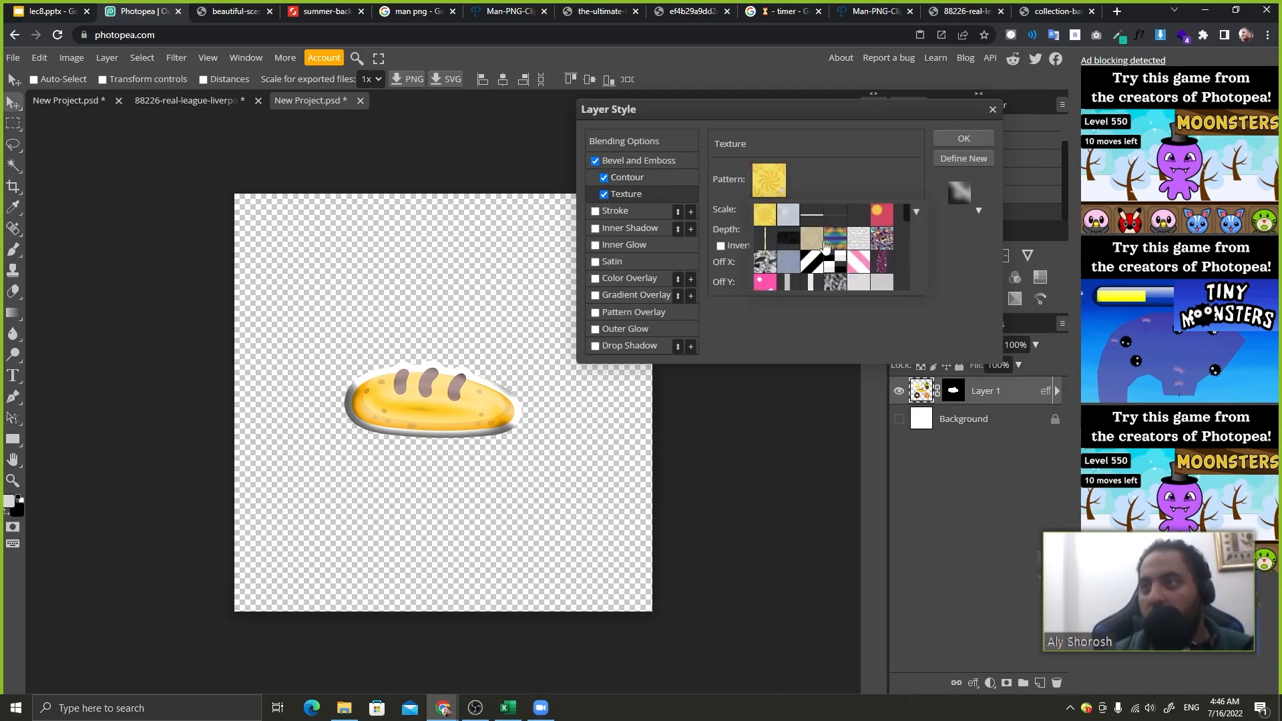
click(813, 264)
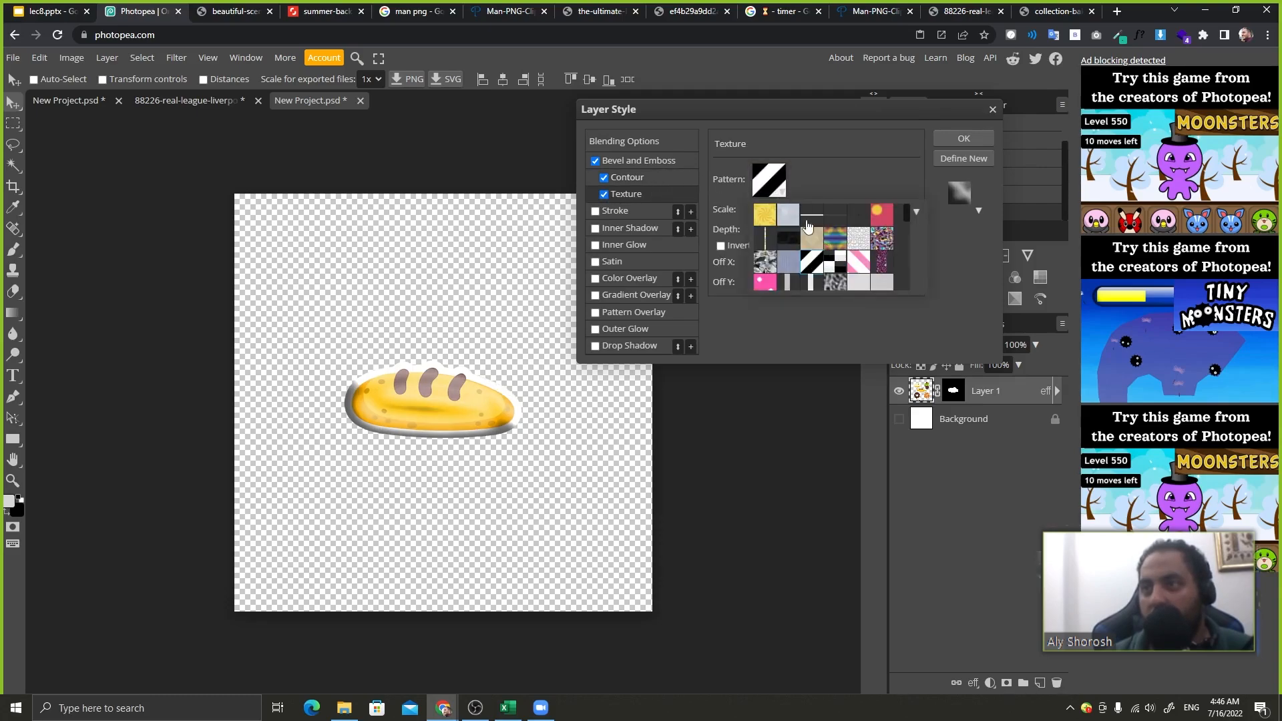
click(765, 262)
scroll(801, 263, down, 3)
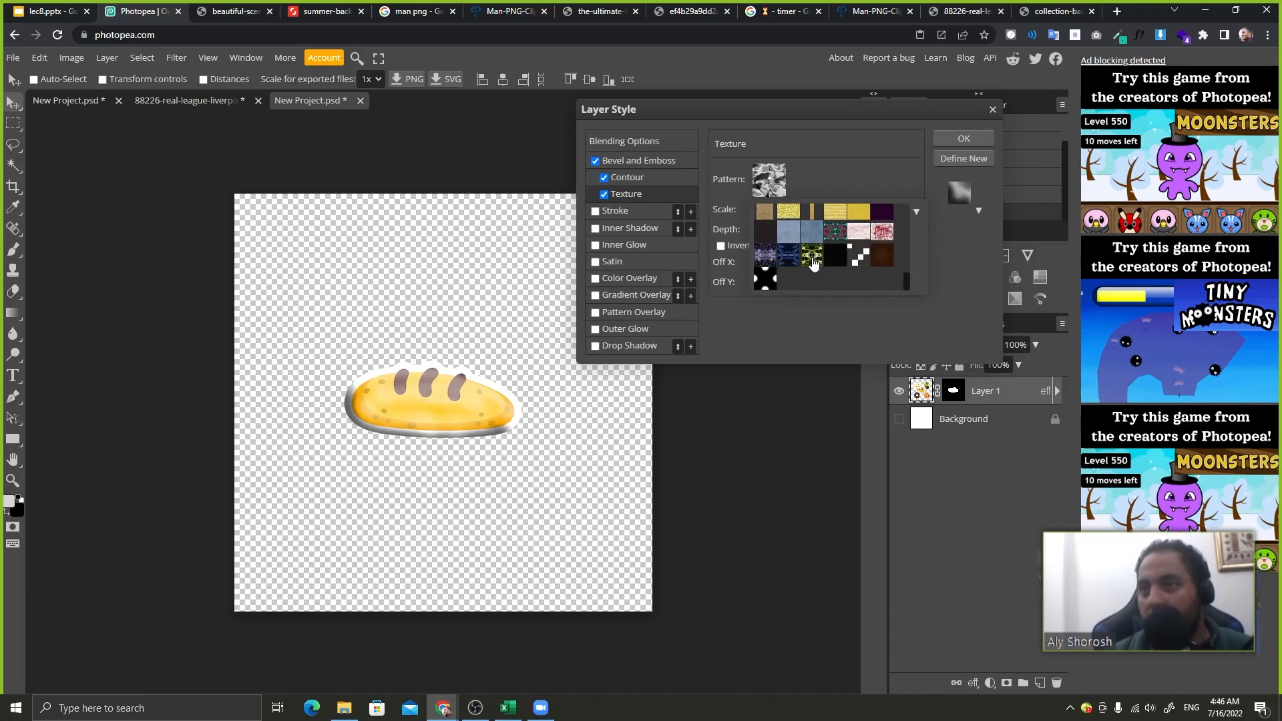
click(812, 258)
click(831, 163)
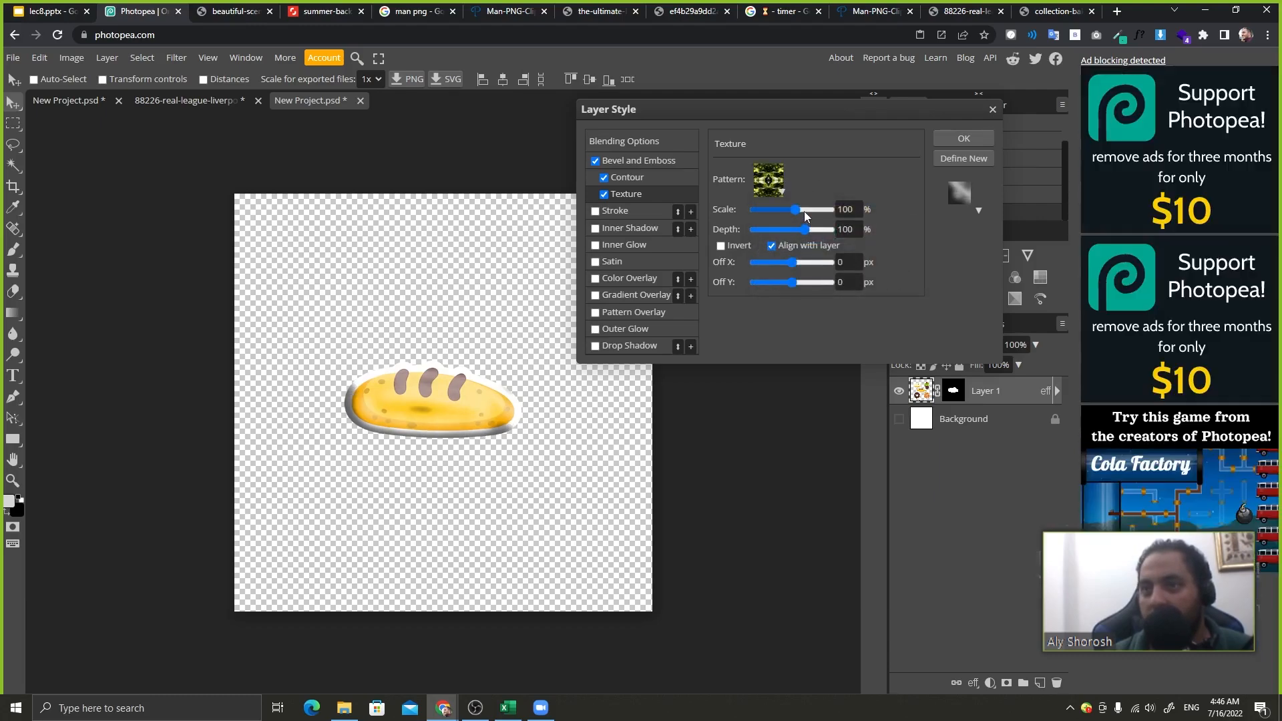
- Turn off Contour and try different texture scales and depths, ending at 319% scale and 300% depth
drag(804, 211, 834, 211)
click(608, 177)
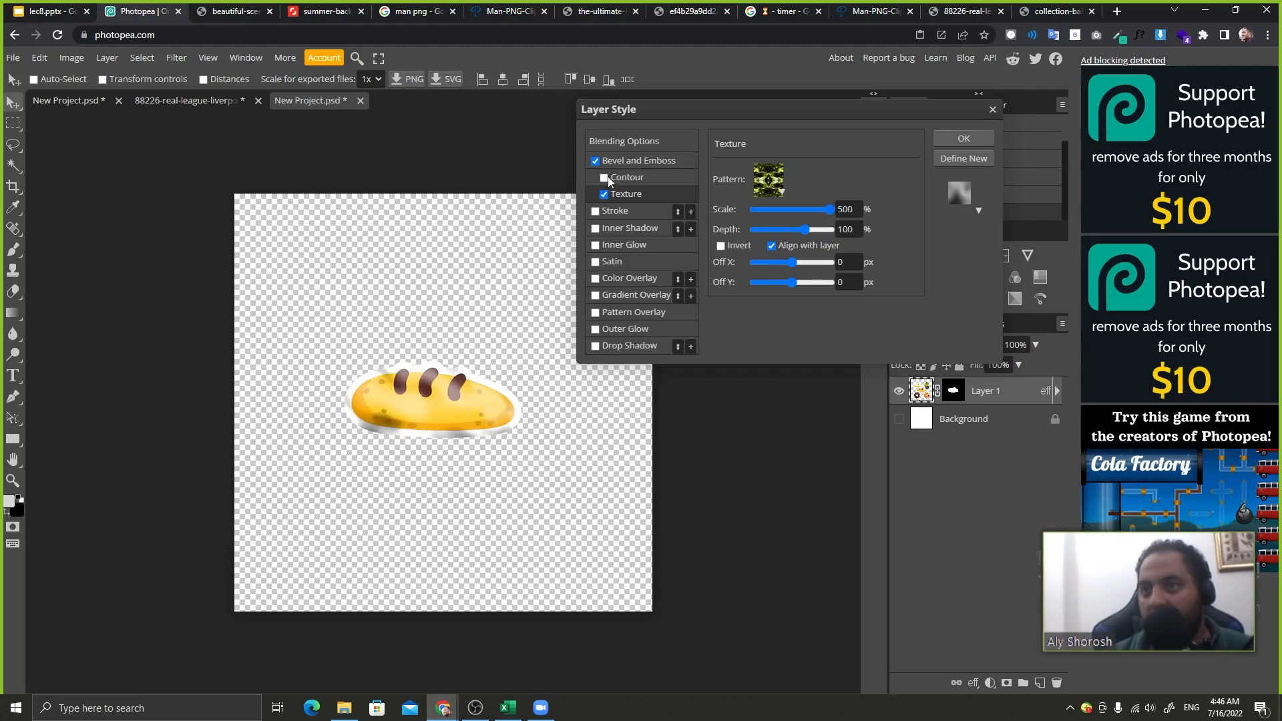
scroll(782, 211, down, 3)
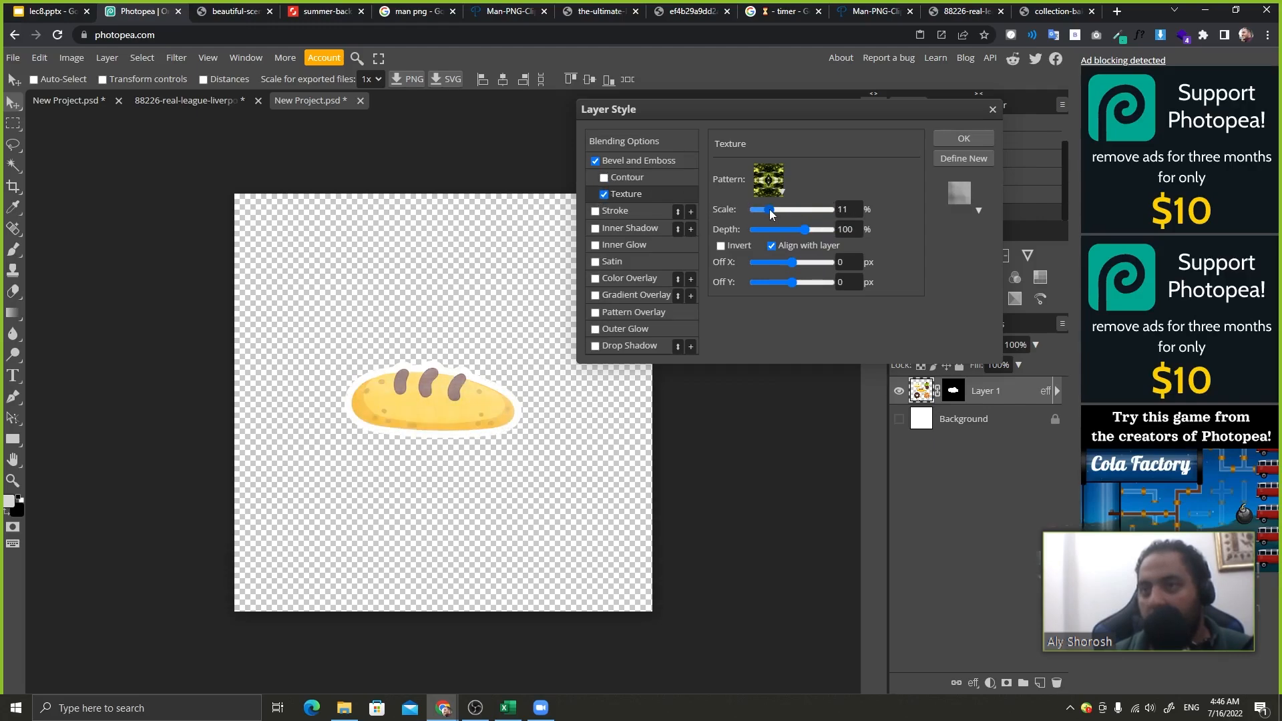
drag(769, 210, 960, 211)
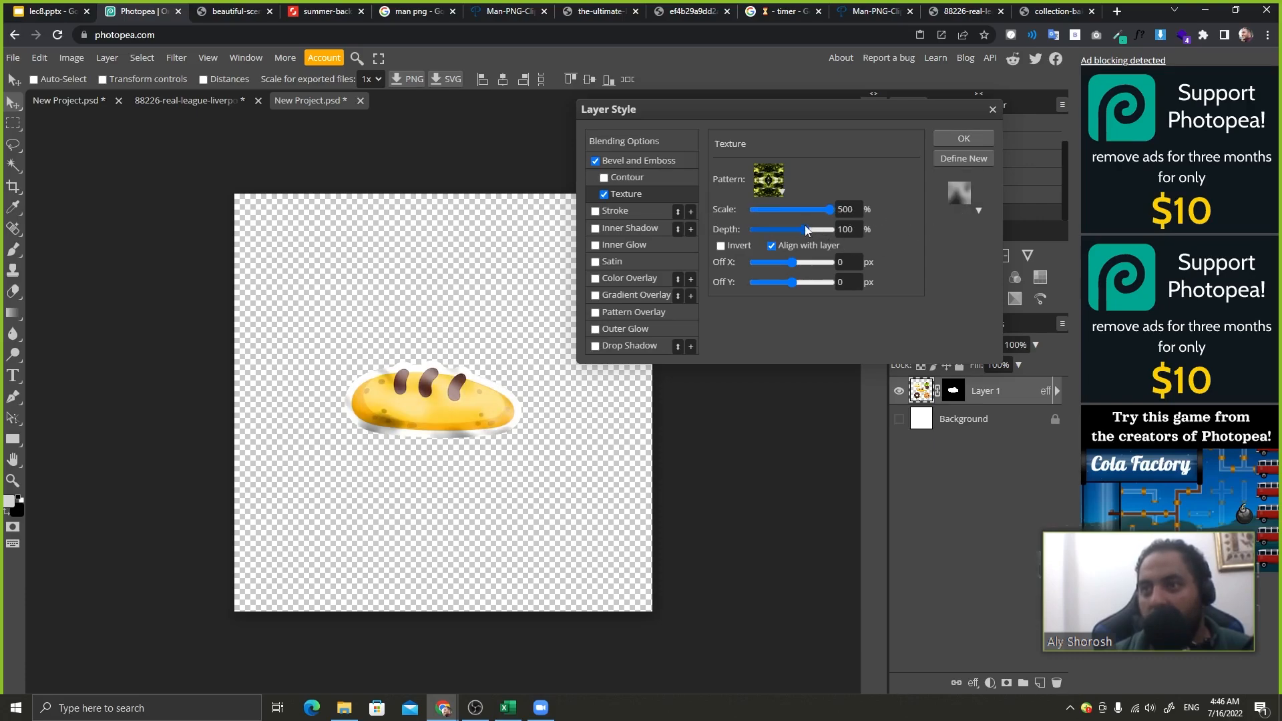
drag(805, 229, 749, 211)
drag(753, 229, 818, 209)
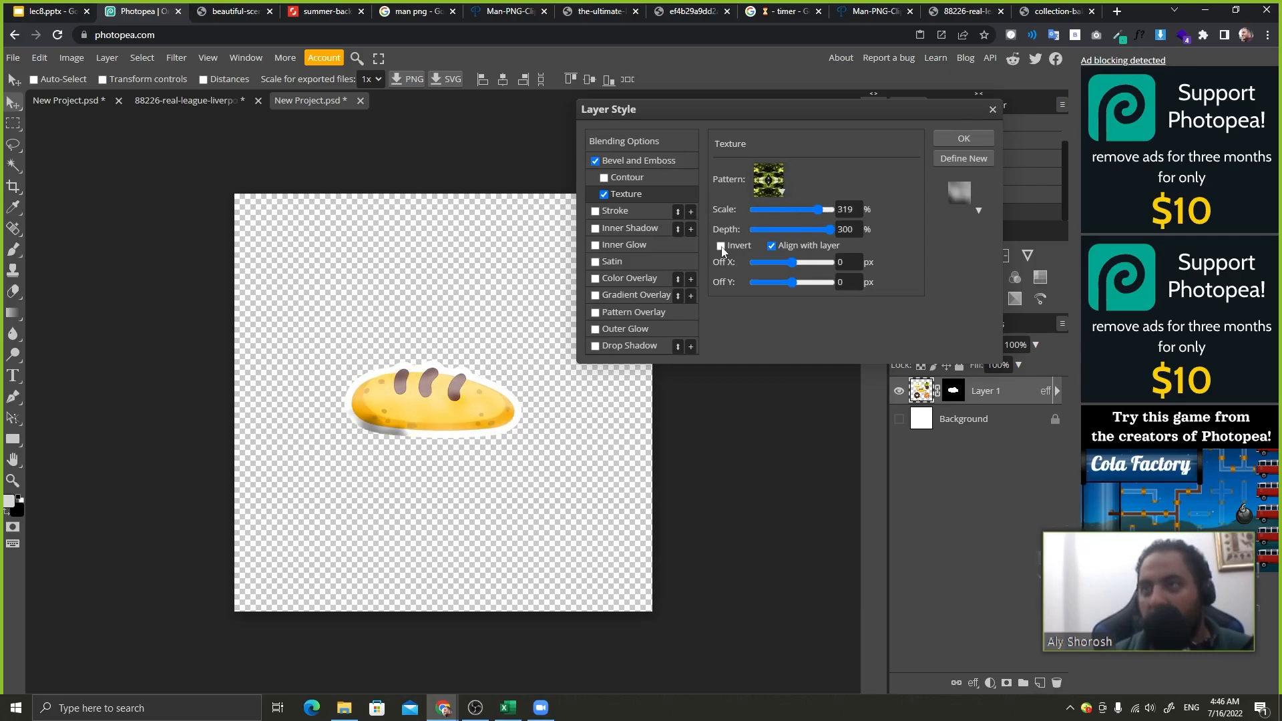
- Try the orange-brown texture pattern at 225% scale and -101% depth, and close the layer style without applying it
click(769, 178)
scroll(818, 261, down, 3)
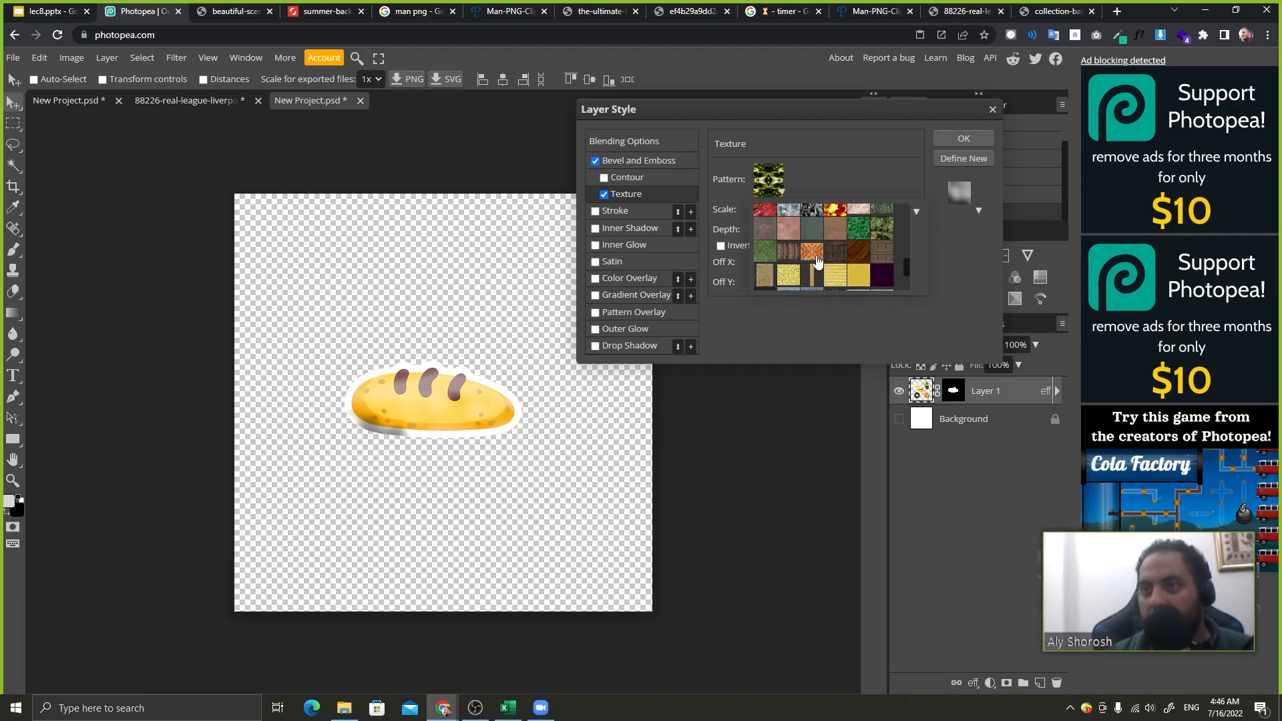
click(816, 257)
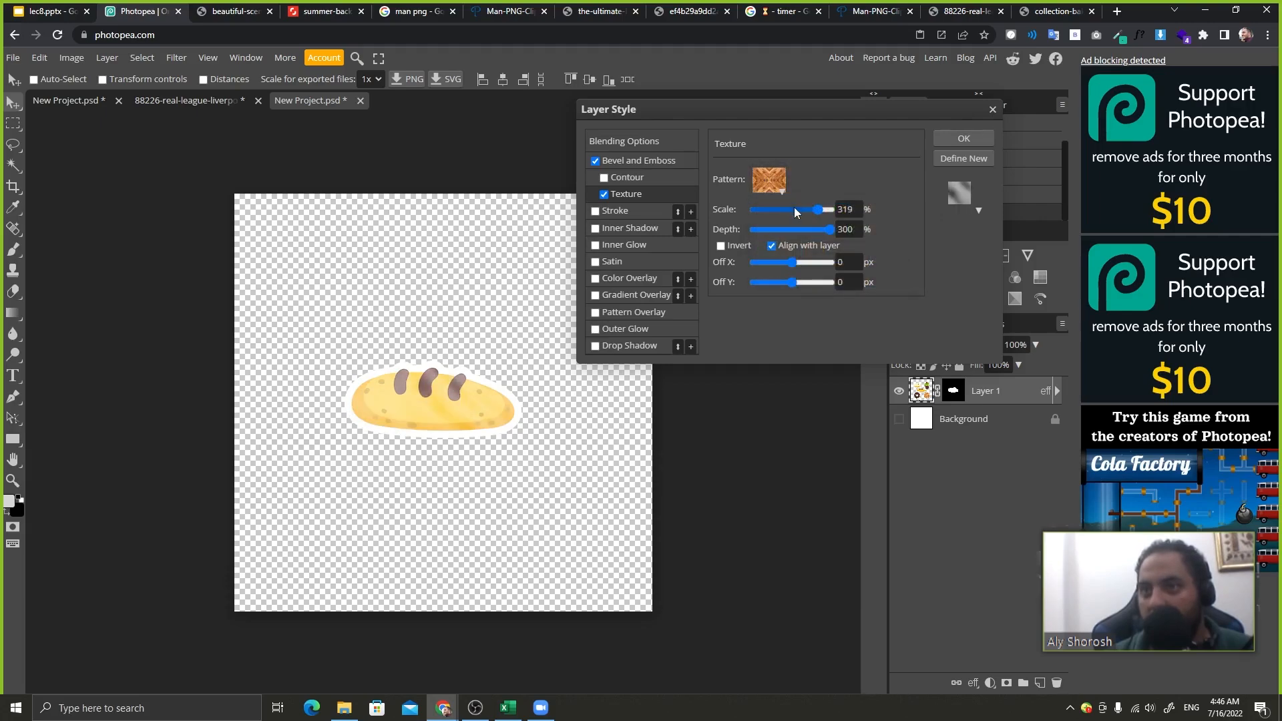
mouse_move(795, 210)
mouse_down()
mouse_move(757, 208)
mouse_move(810, 210)
mouse_move(795, 242)
mouse_move(779, 242)
mouse_up()
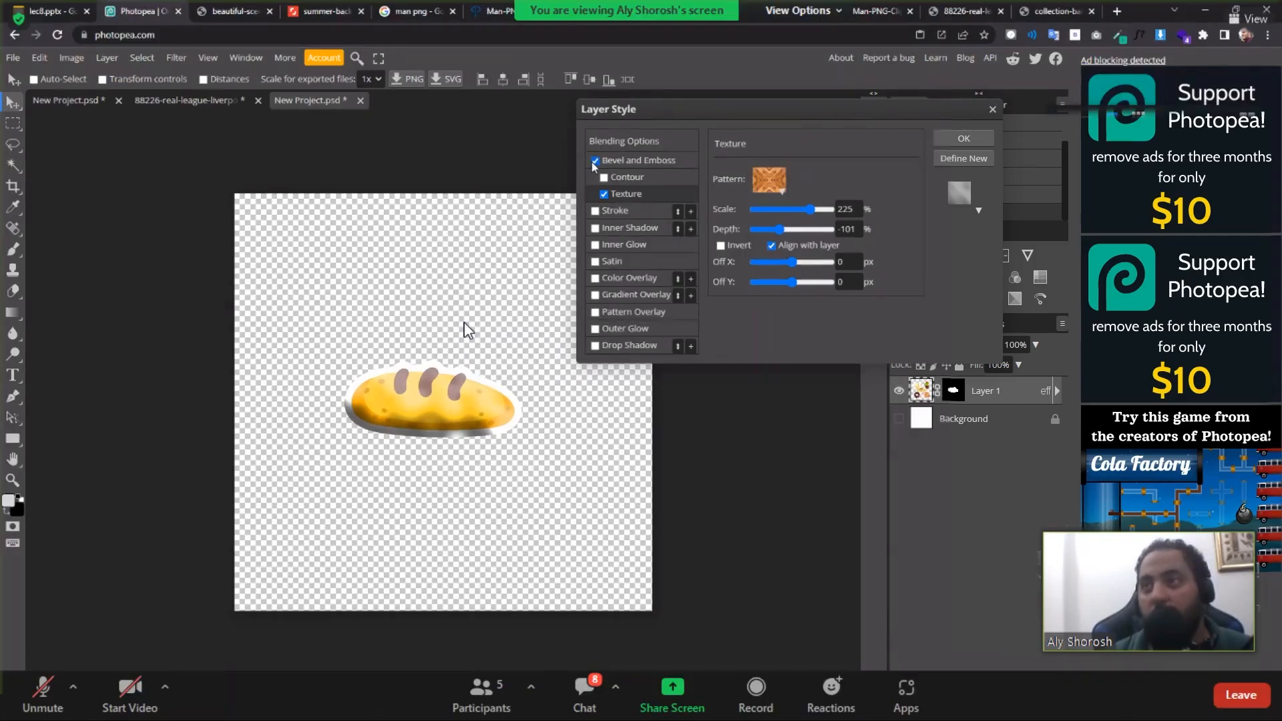
click(991, 109)
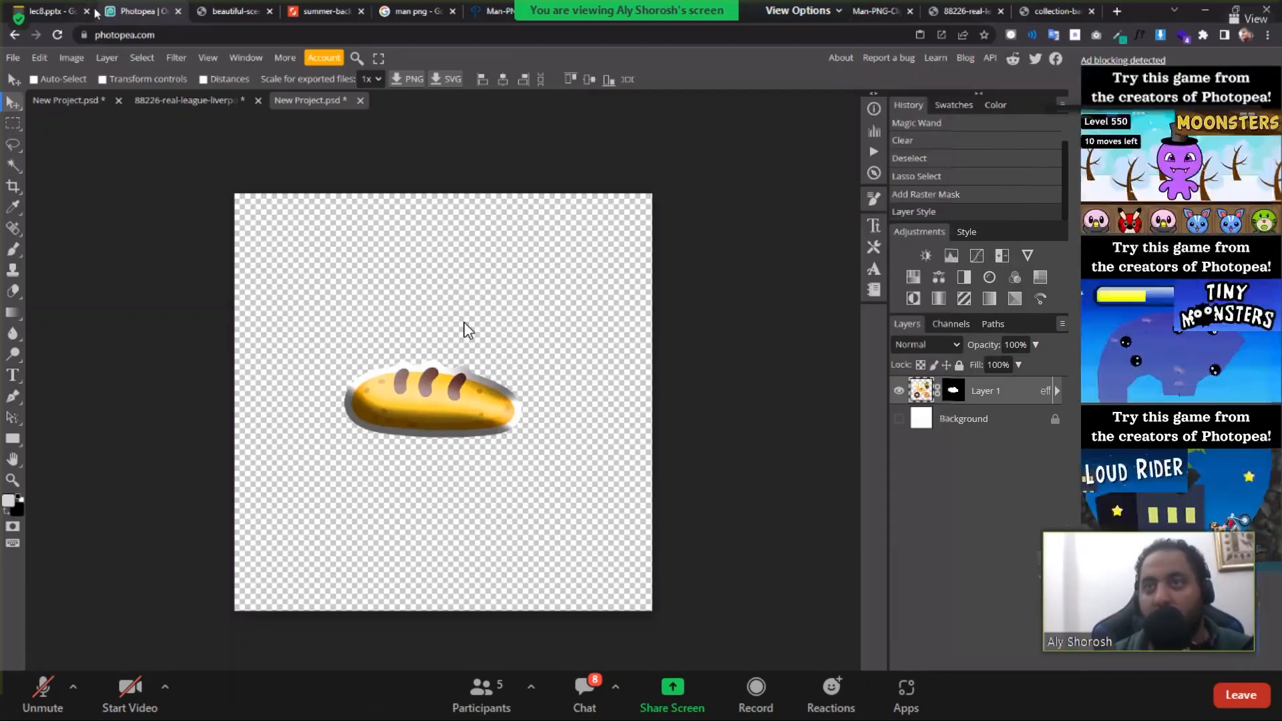
- Switch to the lec8 slides, select the Man-PNG-Clipart.png link in slide 17's notes for sharing, and go to the timer page
click(55, 11)
key(Down)
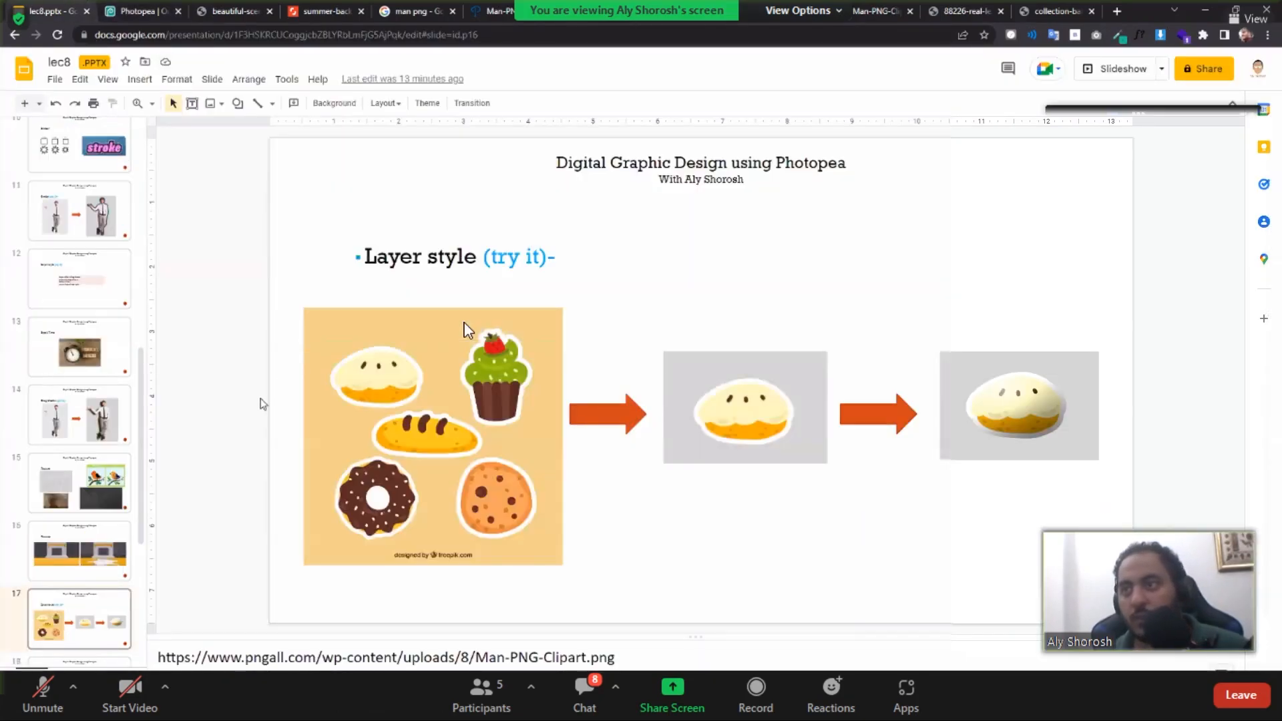
triple_click(482, 654)
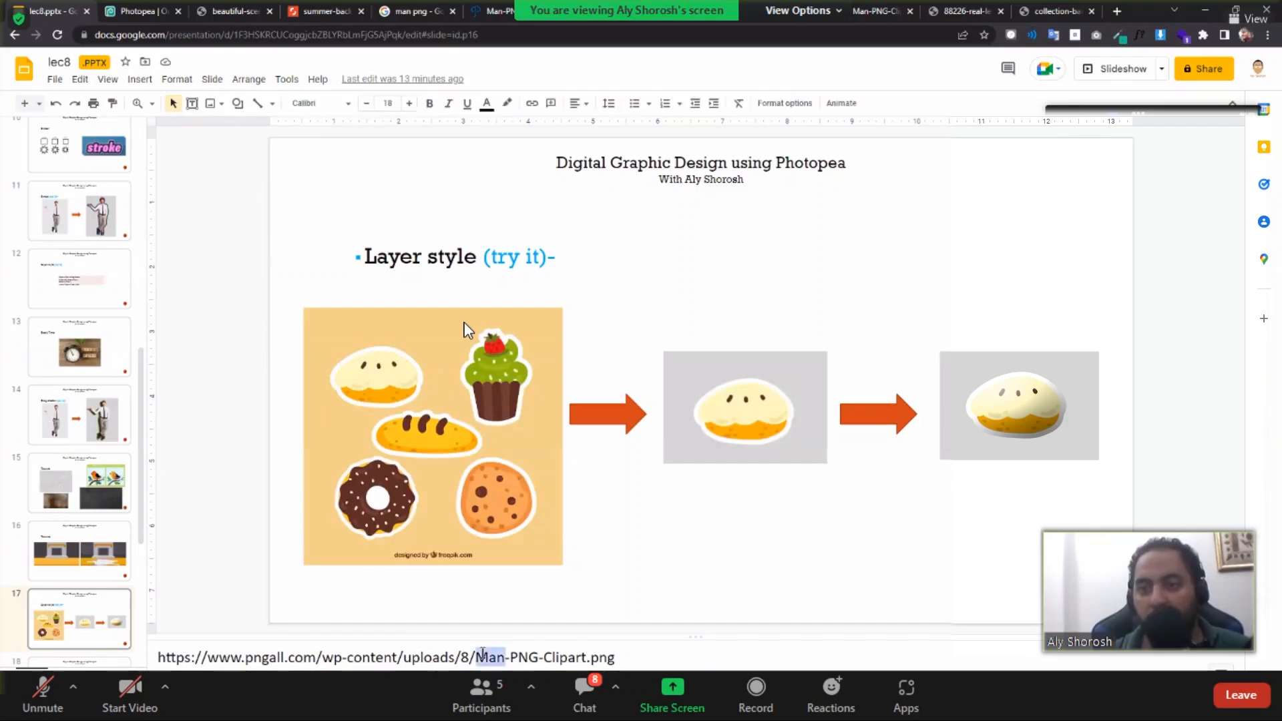
click(464, 323)
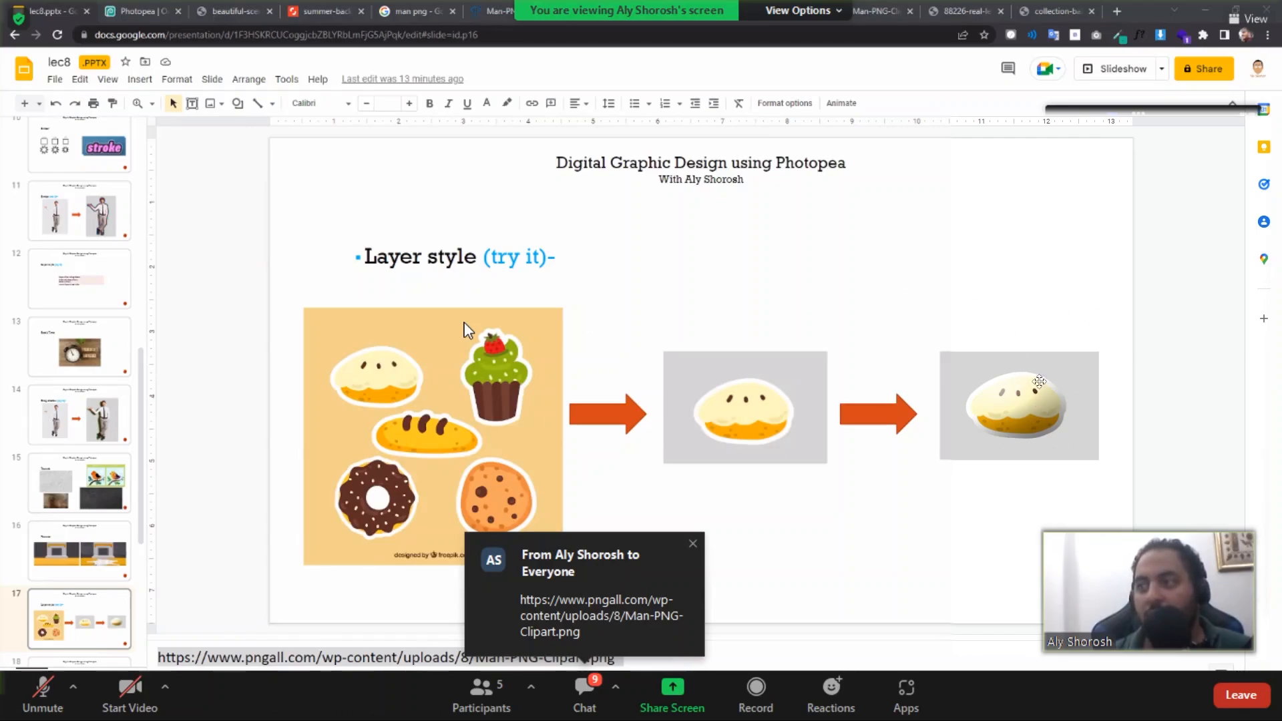
click(245, 367)
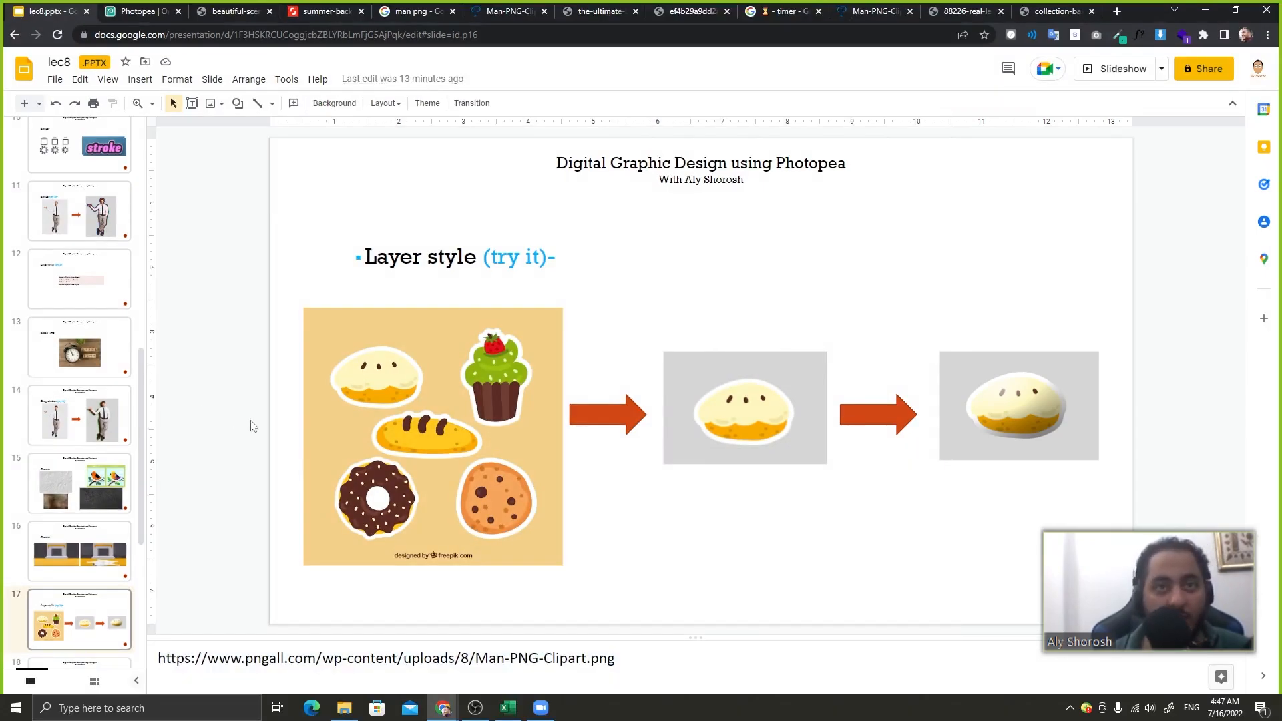
click(801, 11)
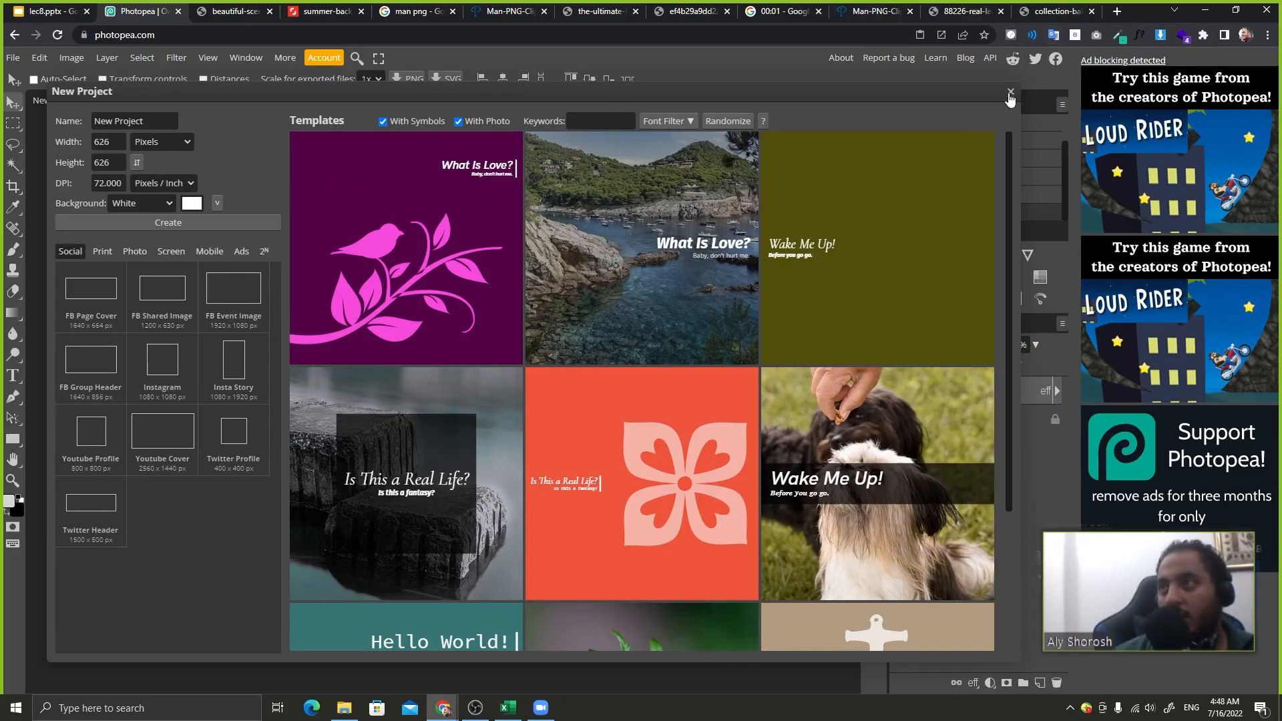
- Dismiss the open New Project dialog and copy the Man-PNG-Clipart.png image from its pngall.com page
click(1010, 92)
click(950, 6)
click(864, 5)
right_click(758, 156)
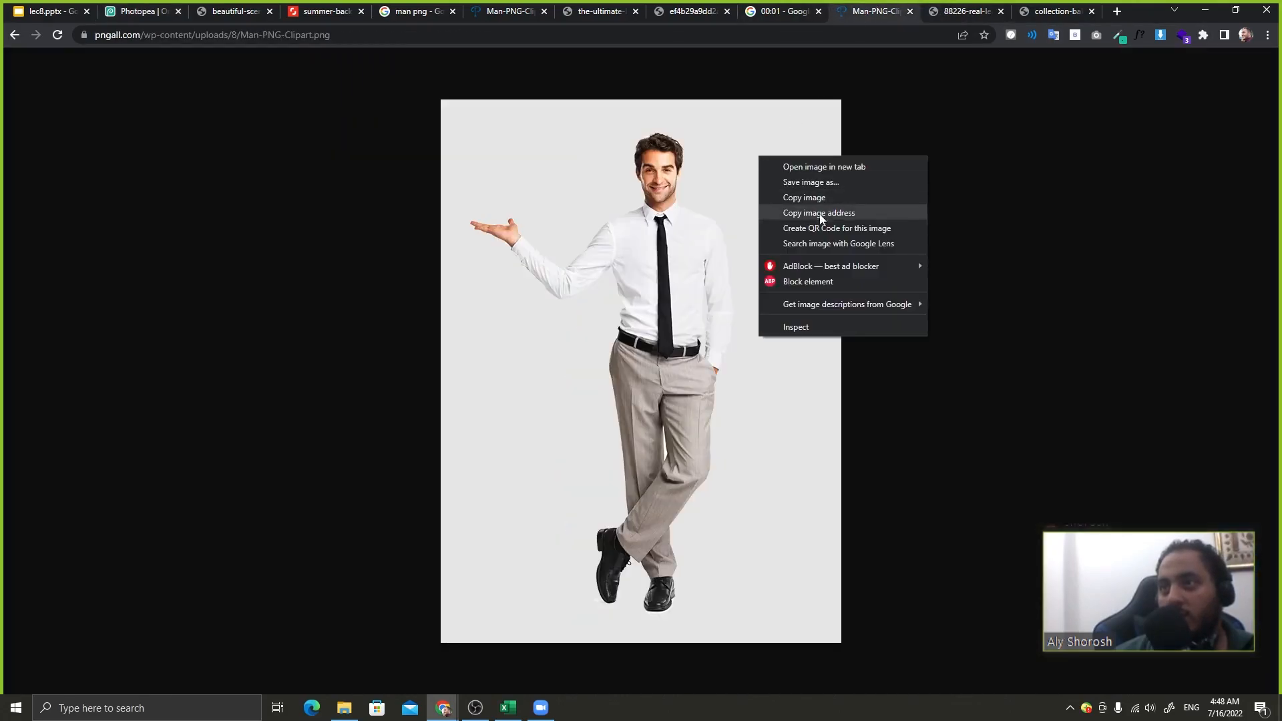
click(811, 195)
- Create a new 1200 by 814 px project with a white background in Photopea and paste the copied man image twice
click(140, 11)
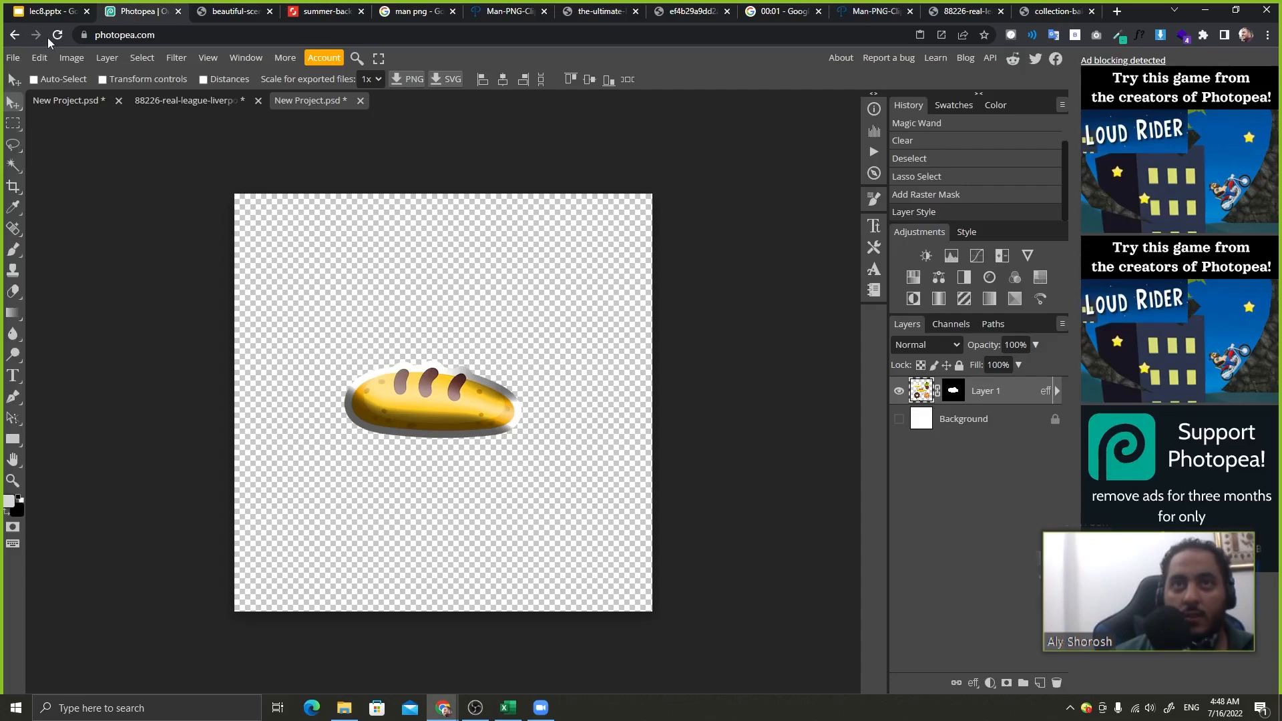
click(12, 58)
click(30, 74)
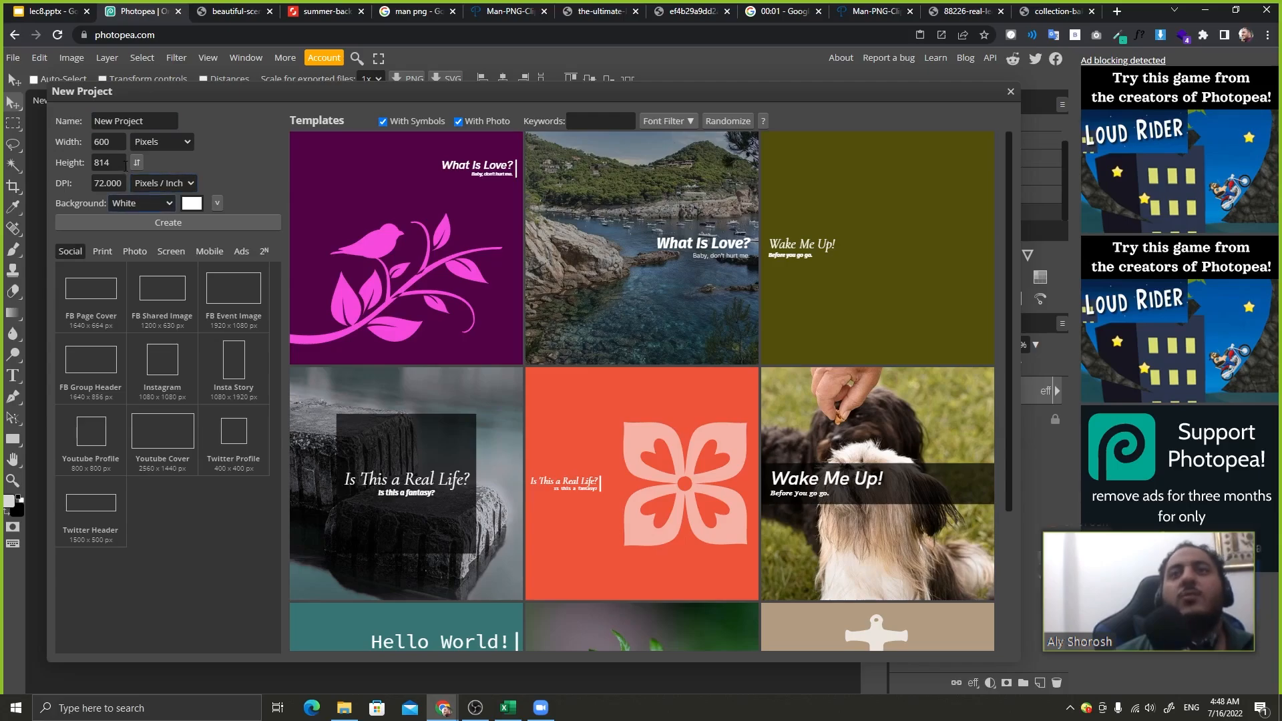
double_click(104, 141)
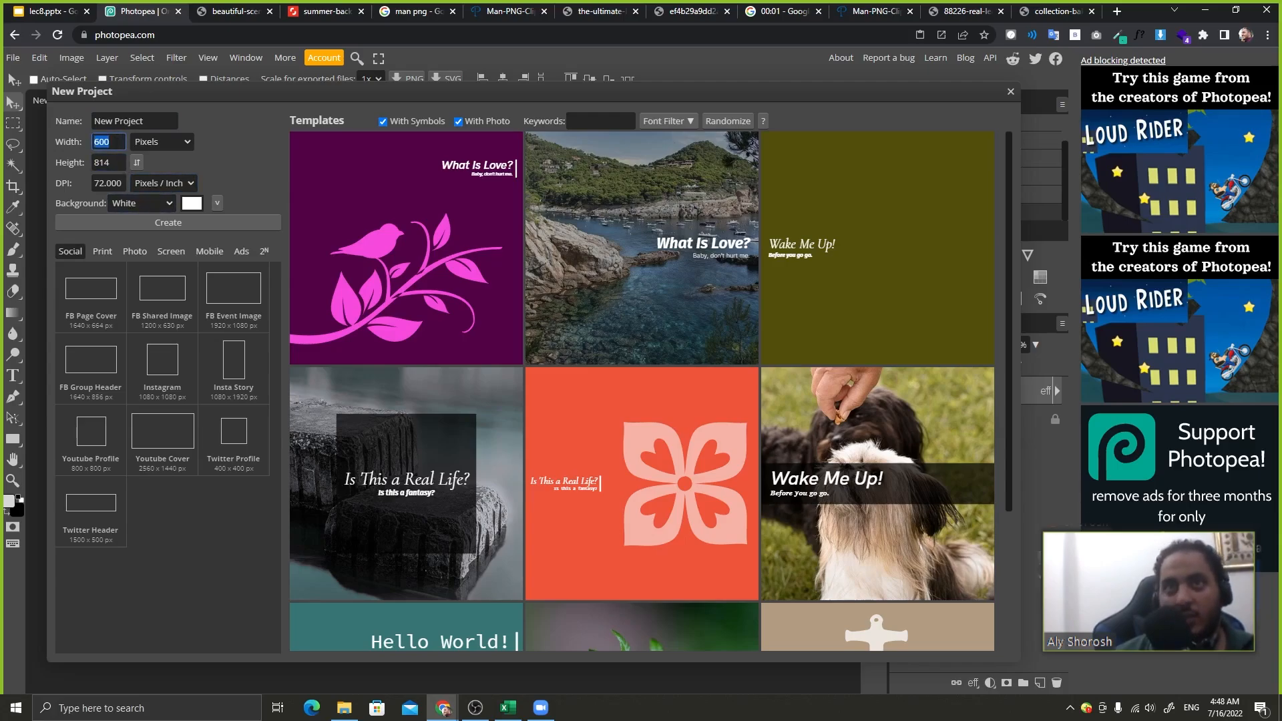
text(152)
key(BackSpace)
key(BackSpace)
text(200)
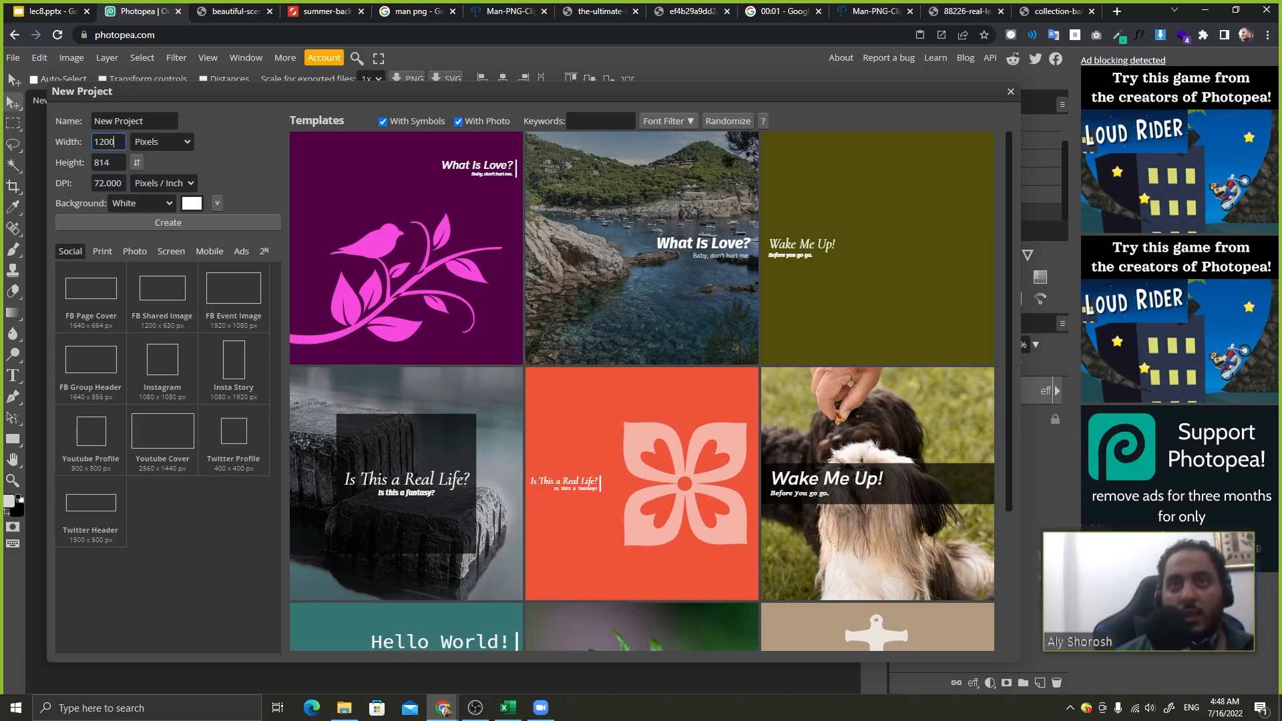
click(226, 217)
key(ctrl+v)
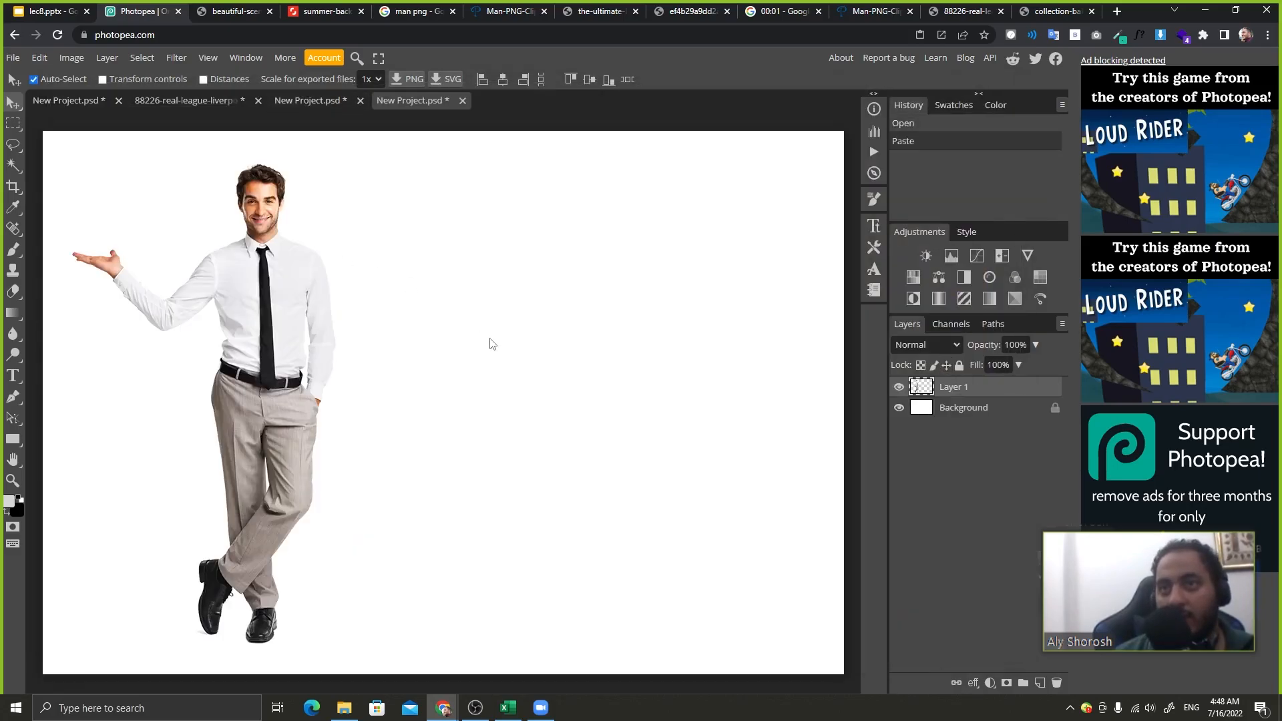
key(ctrl+v)
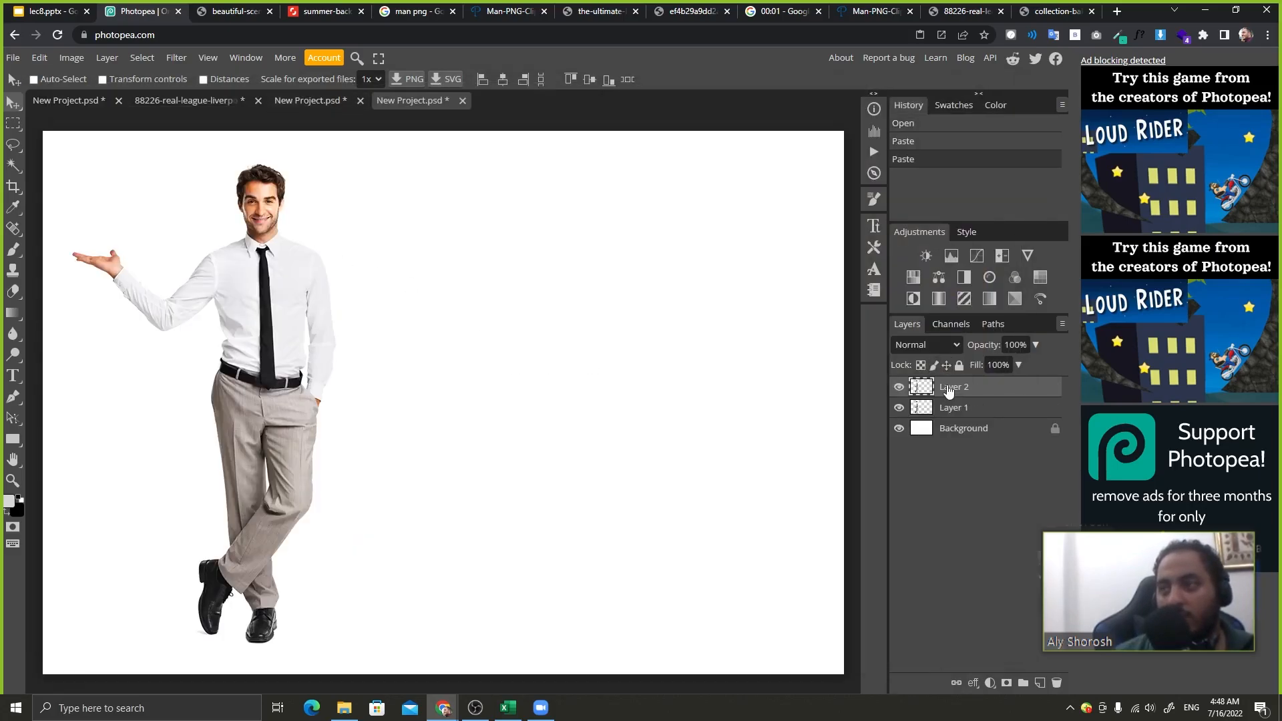
- Hide Layer 1 and move the man on Layer 2 to the right half of the canvas
click(914, 408)
click(899, 407)
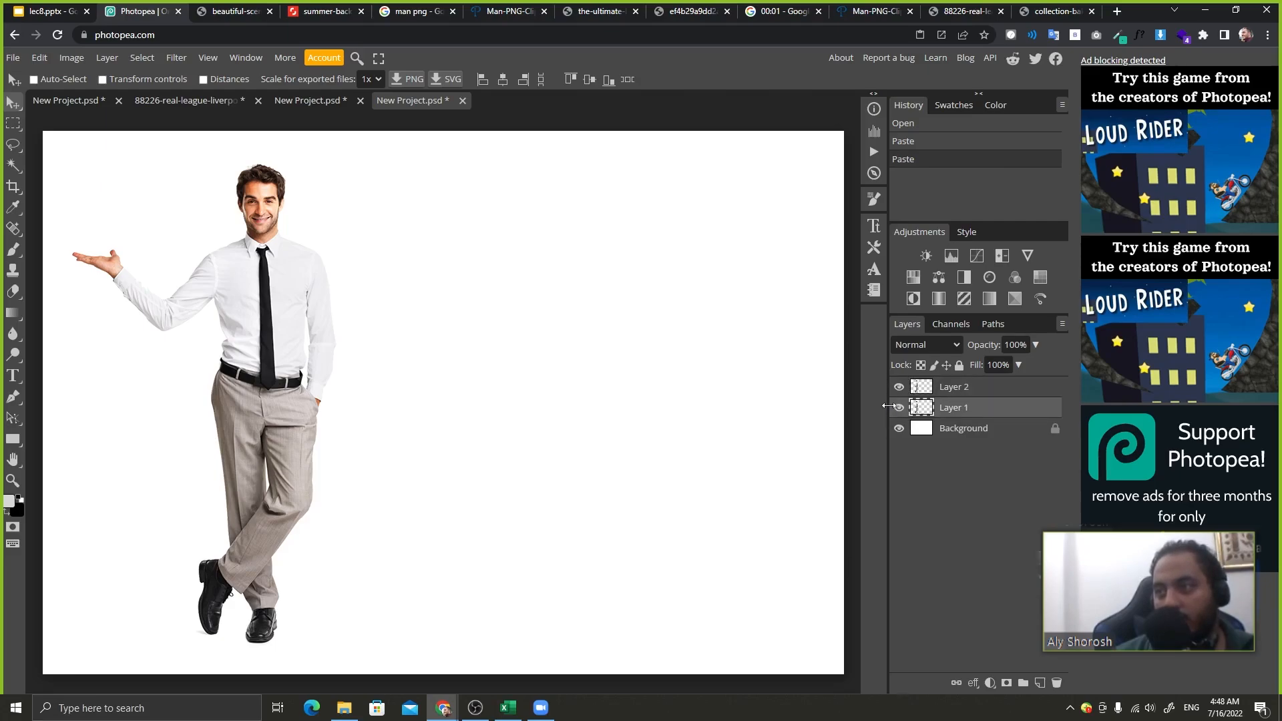
click(954, 387)
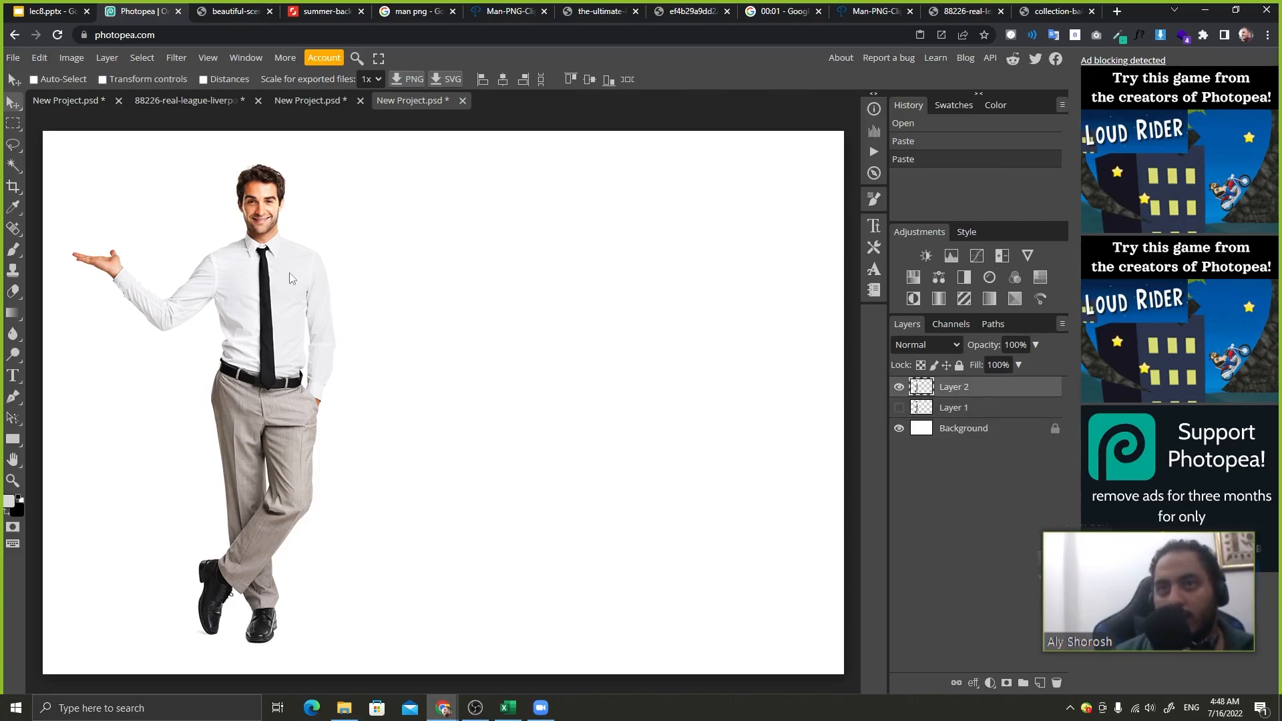
drag(274, 273, 637, 286)
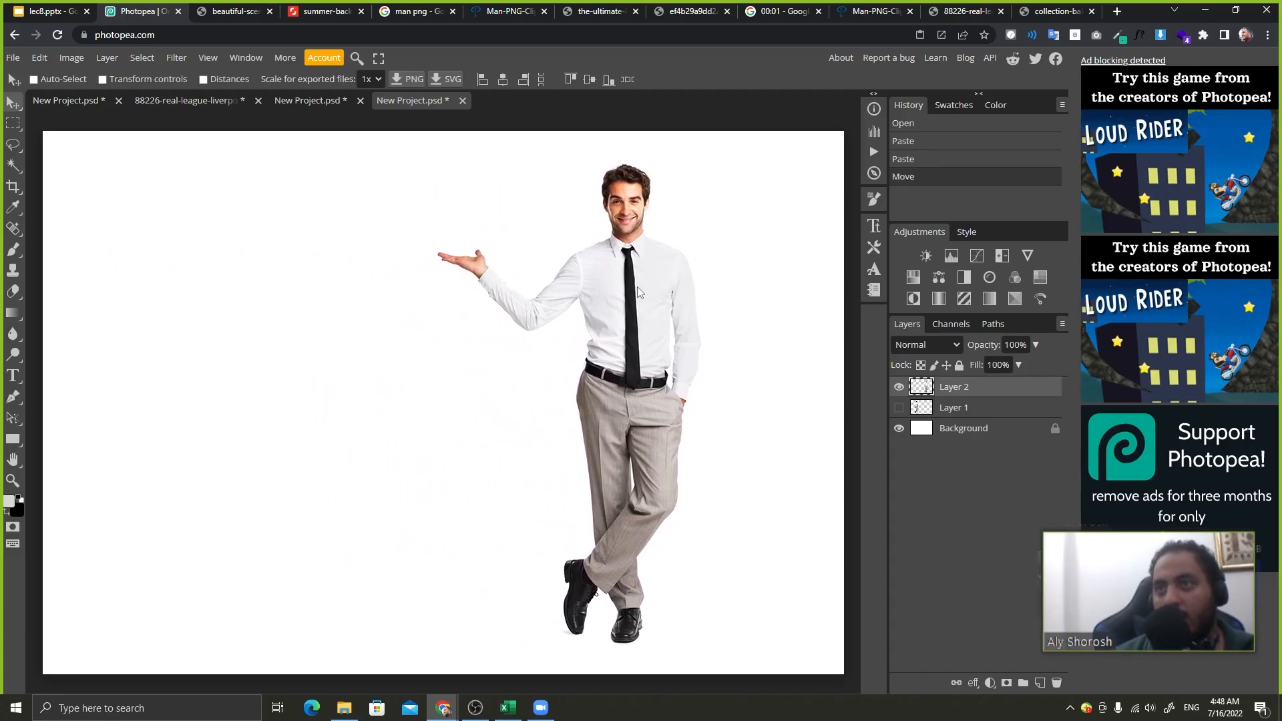
- Enable Outer Glow in Layer 2's layer style and set the glow color to green 02b73a
double_click(1038, 393)
drag(824, 107, 267, 340)
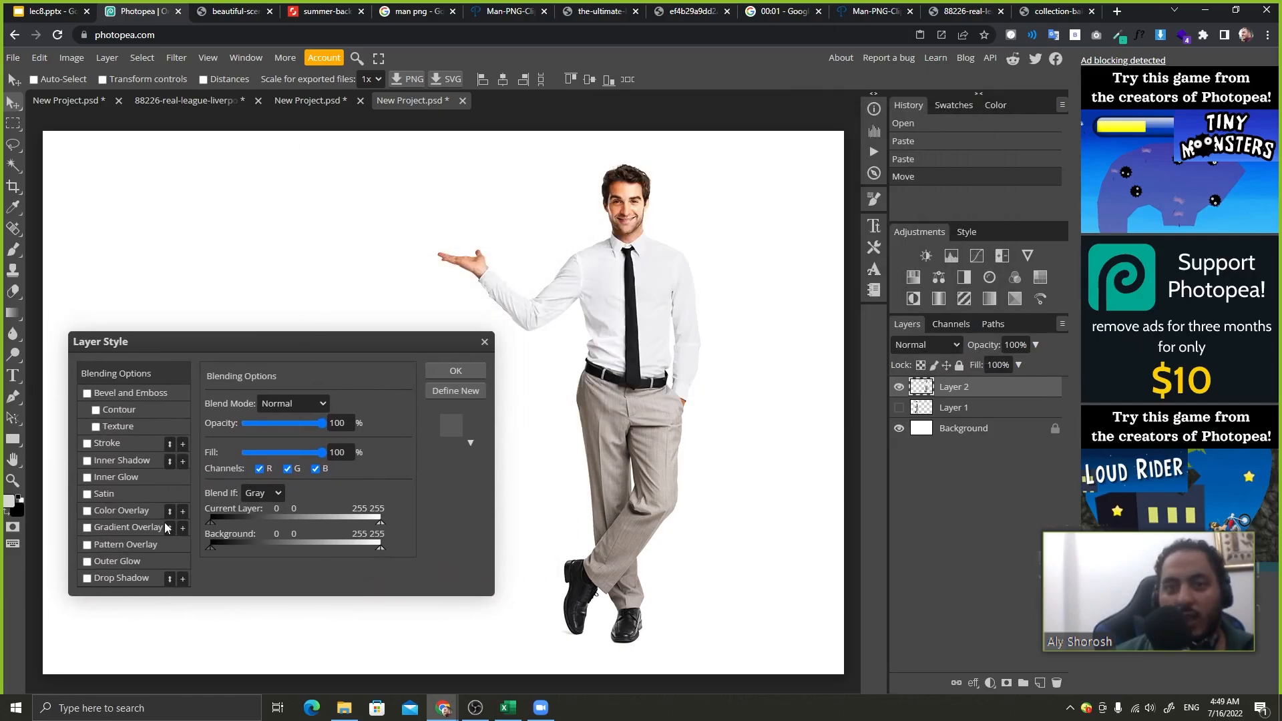
click(132, 562)
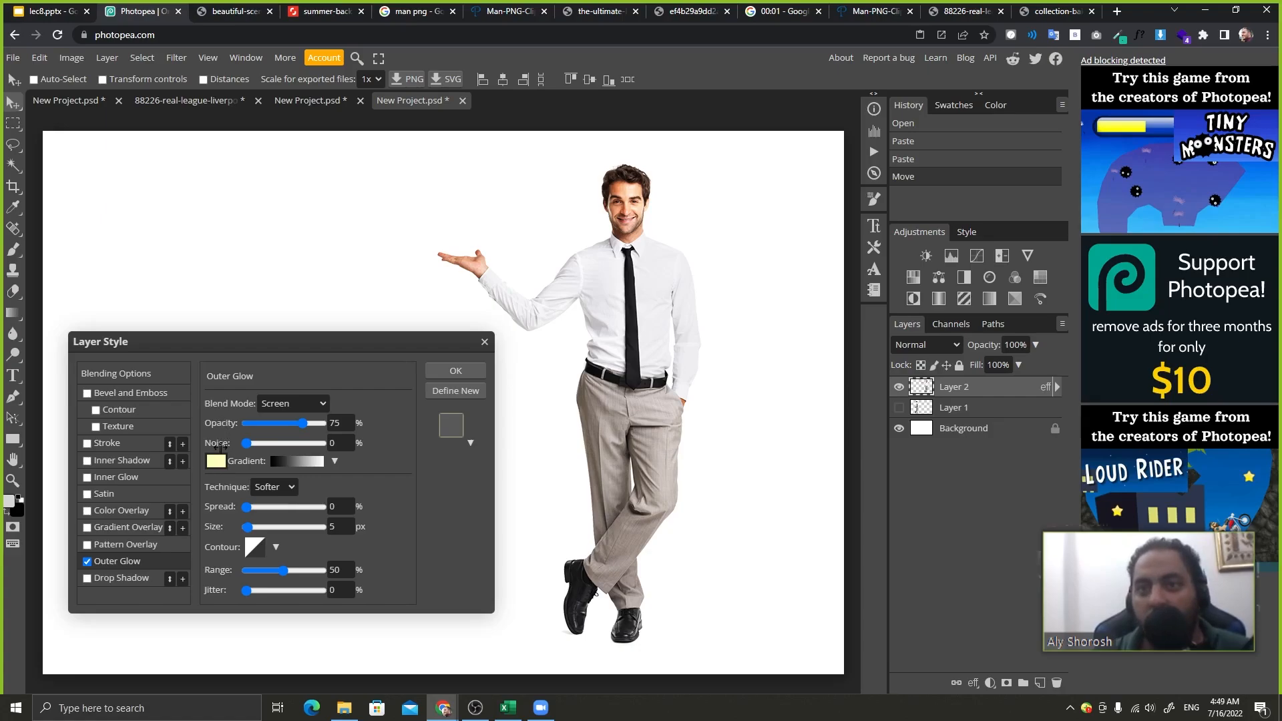
click(216, 461)
click(273, 297)
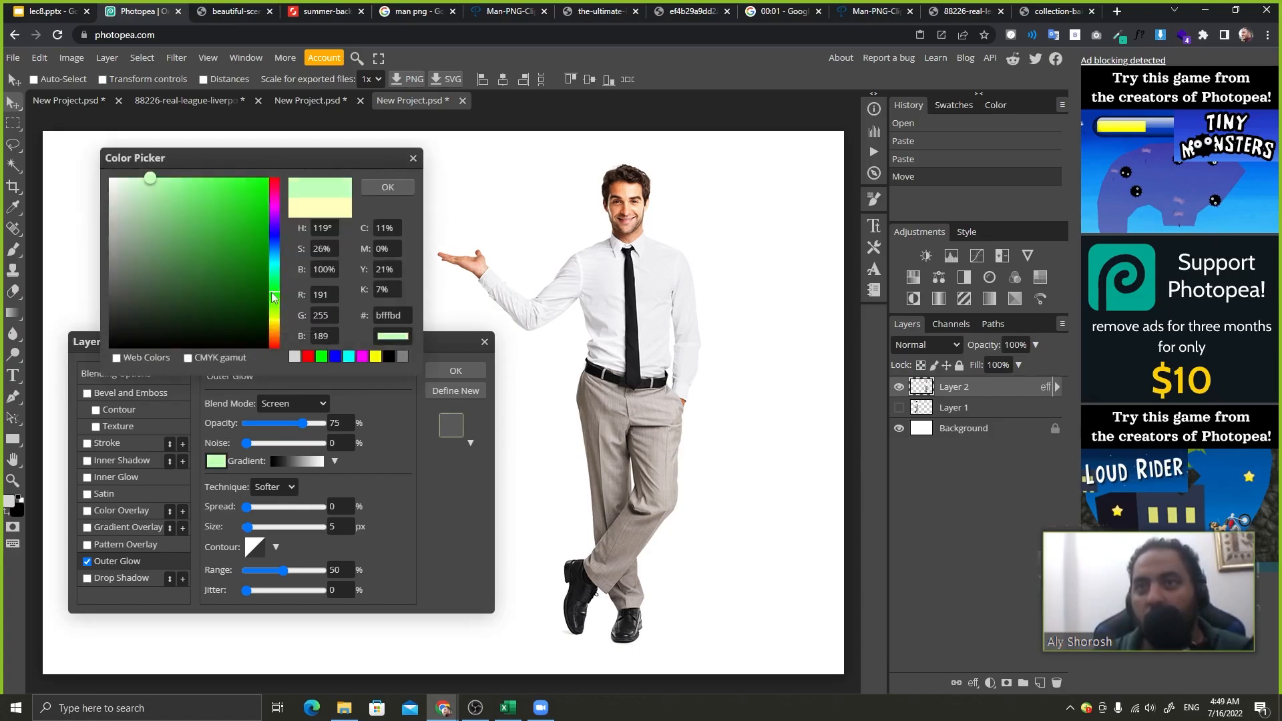
drag(273, 297, 266, 225)
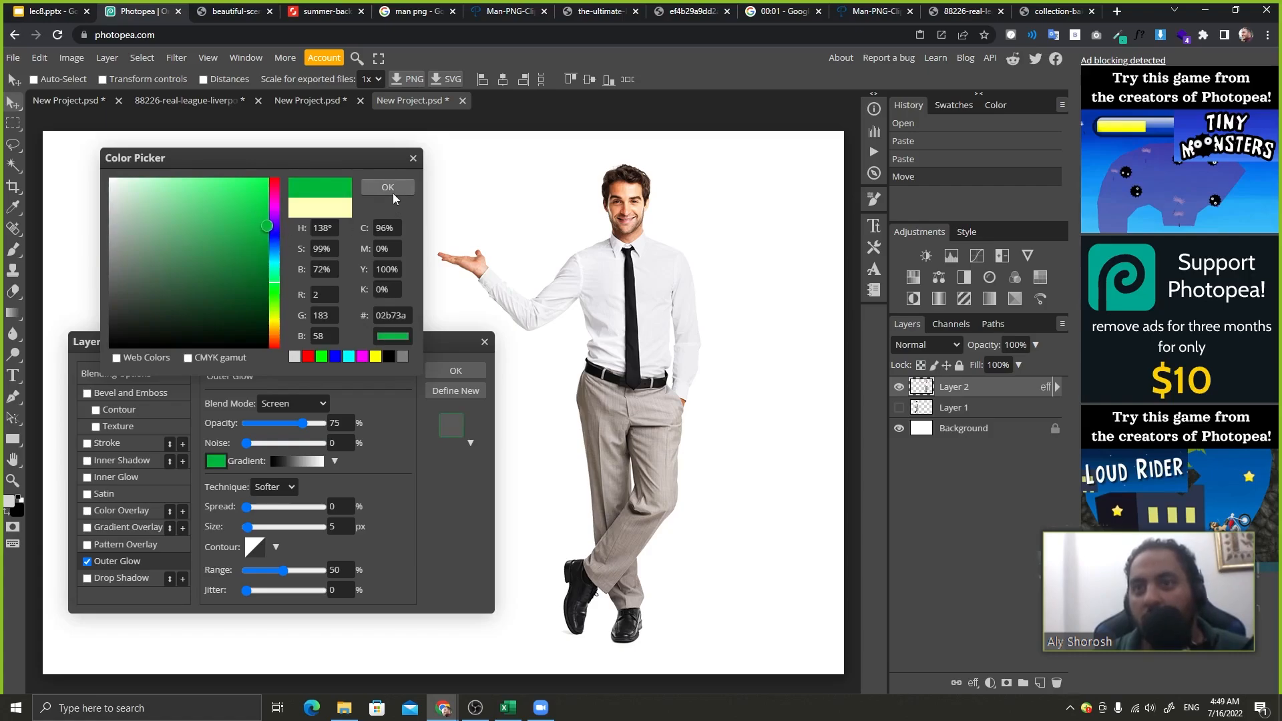
click(388, 188)
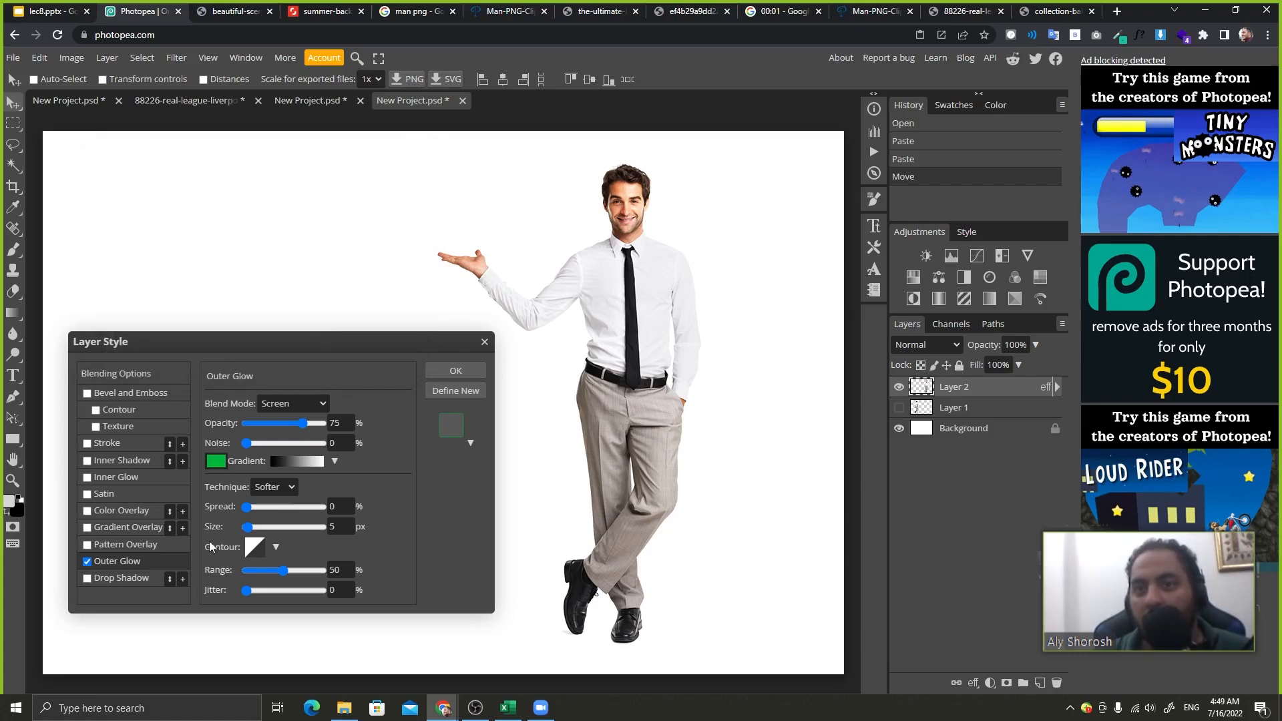
- Set the outer glow's size to 47 px and spread to 22%, and apply the layer style
drag(213, 532, 223, 531)
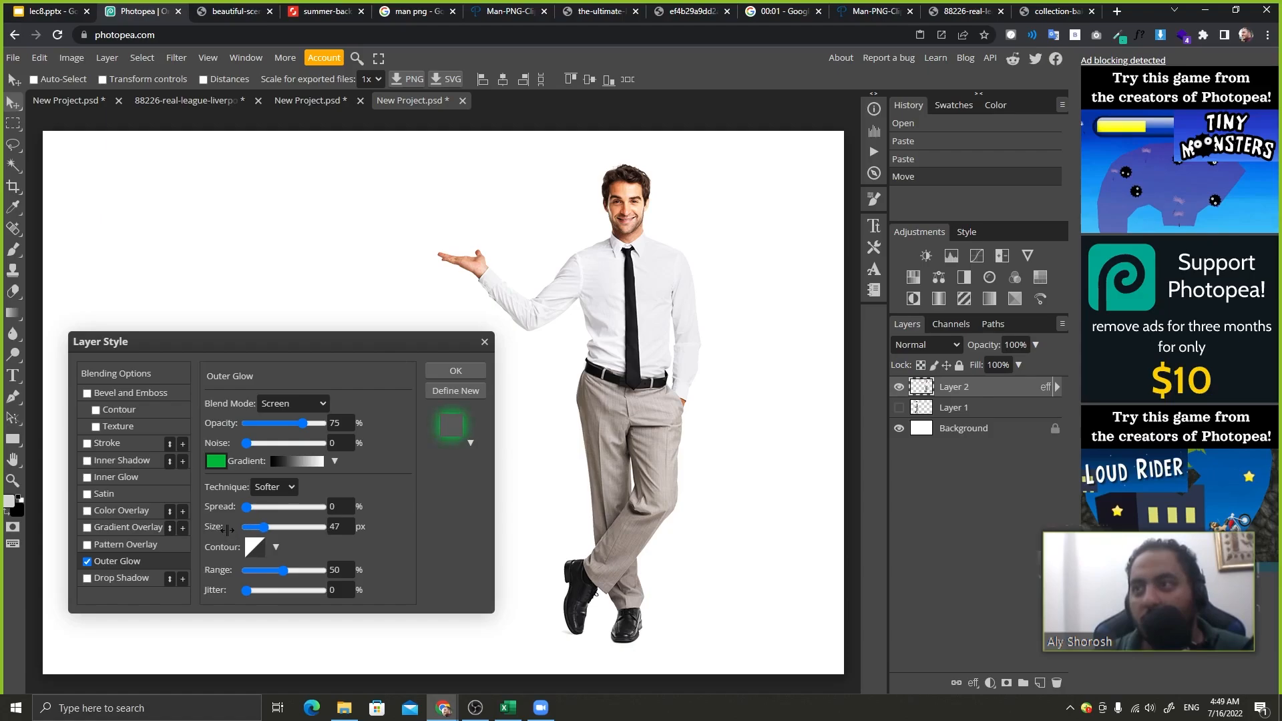
drag(219, 508, 235, 509)
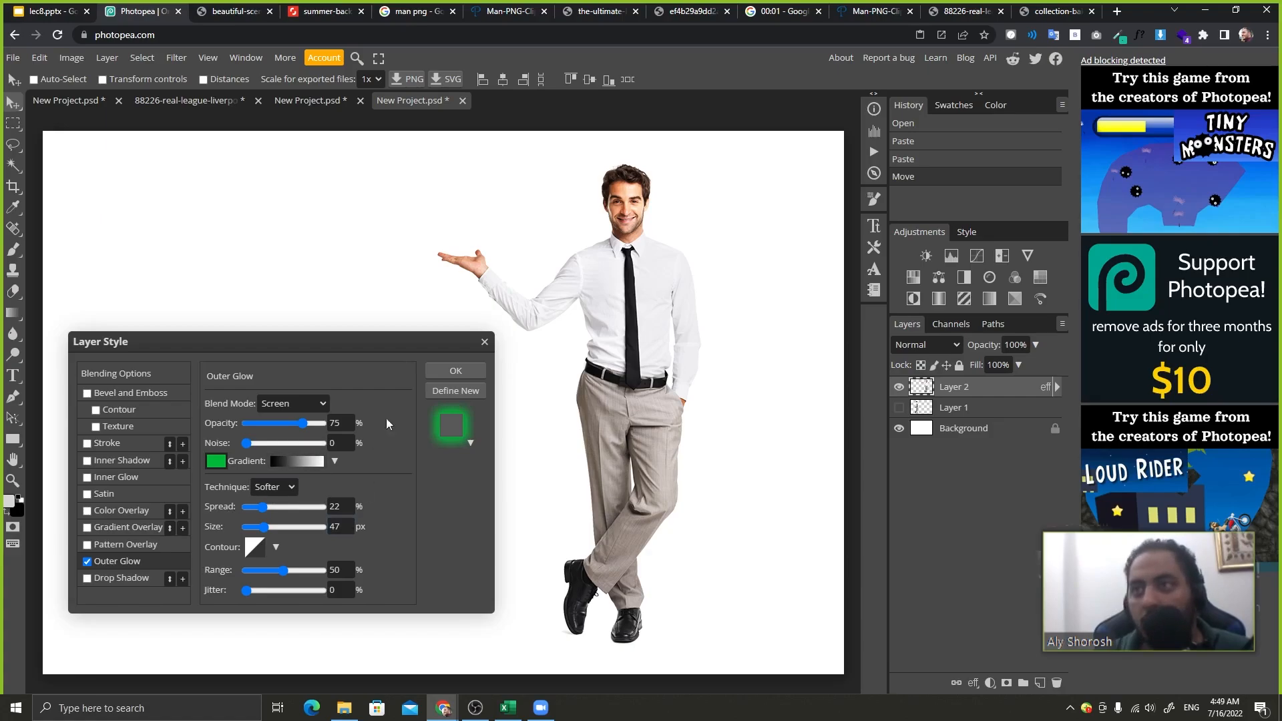
click(459, 370)
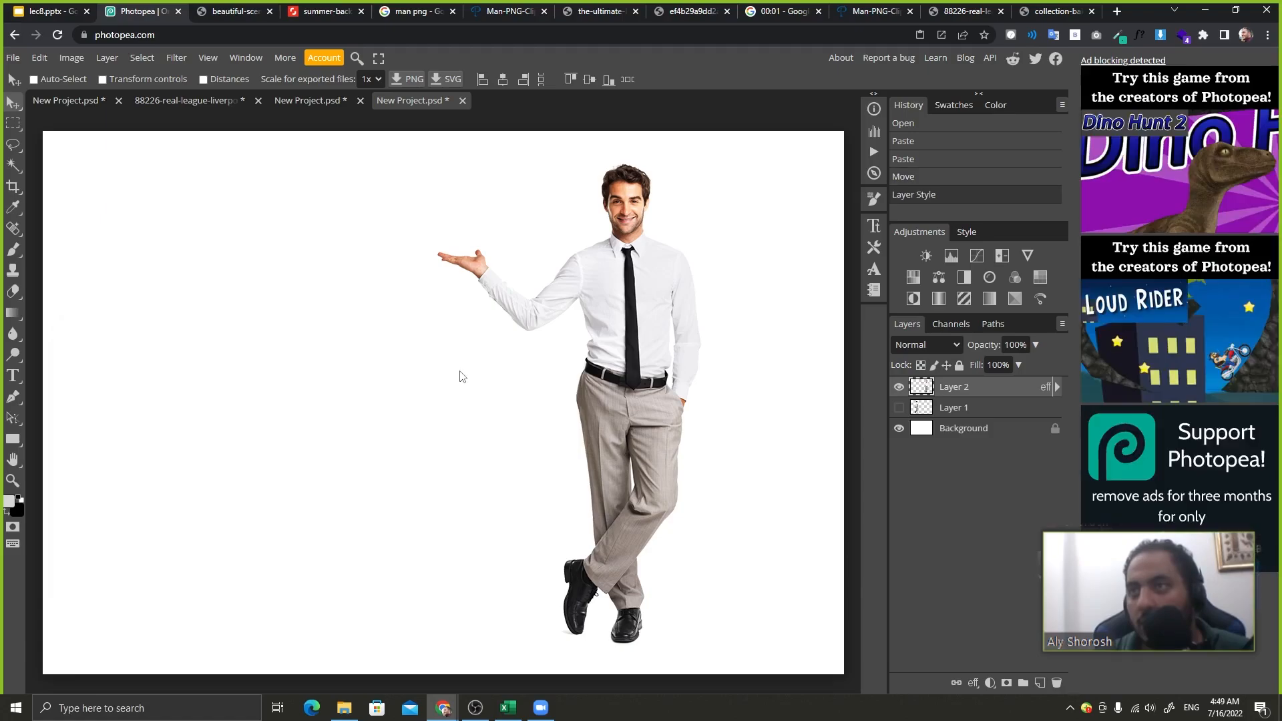
- Reopen Layer 2's layer style and set the outer glow's blend mode to Normal, leaving Bevel and Emboss off
double_click(991, 389)
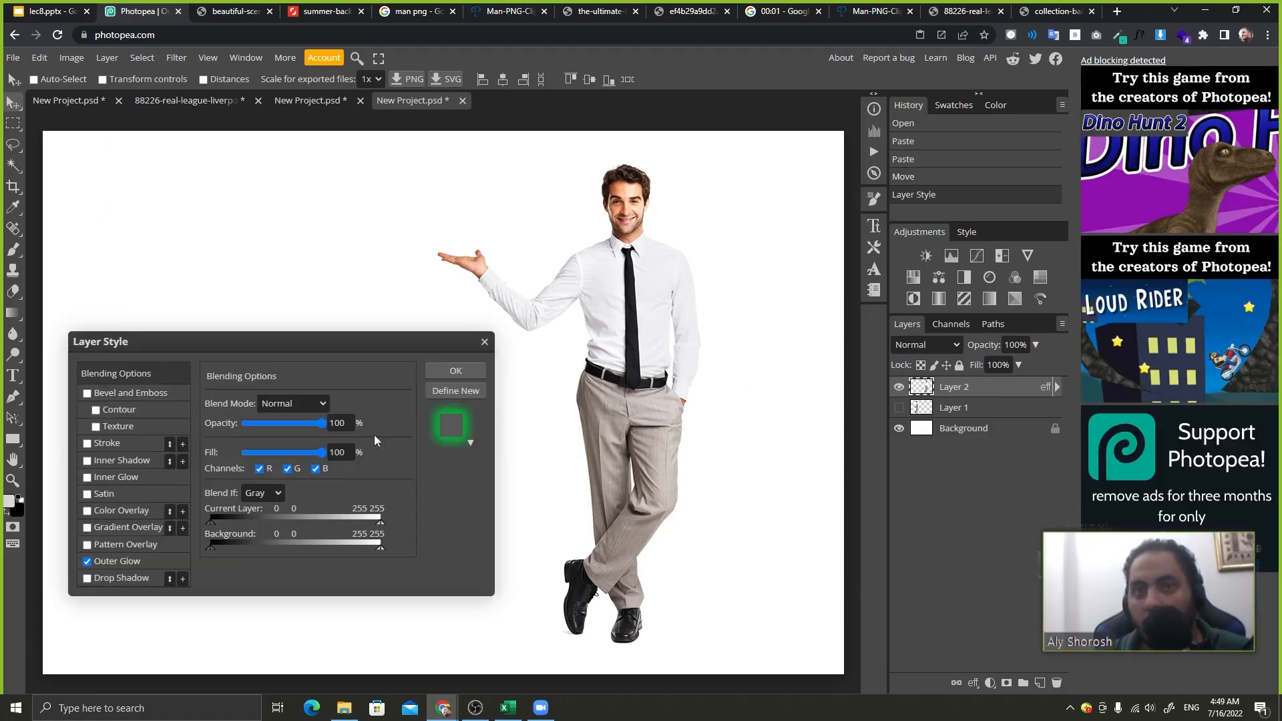
click(149, 392)
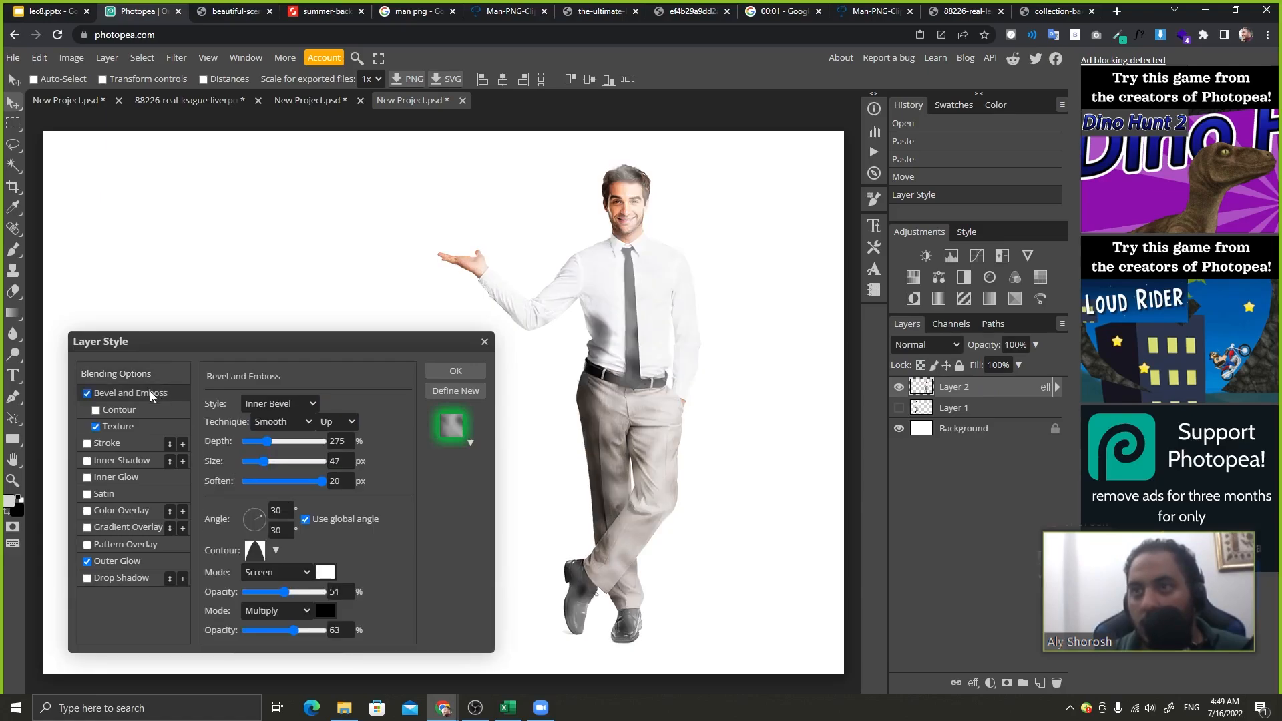
click(87, 394)
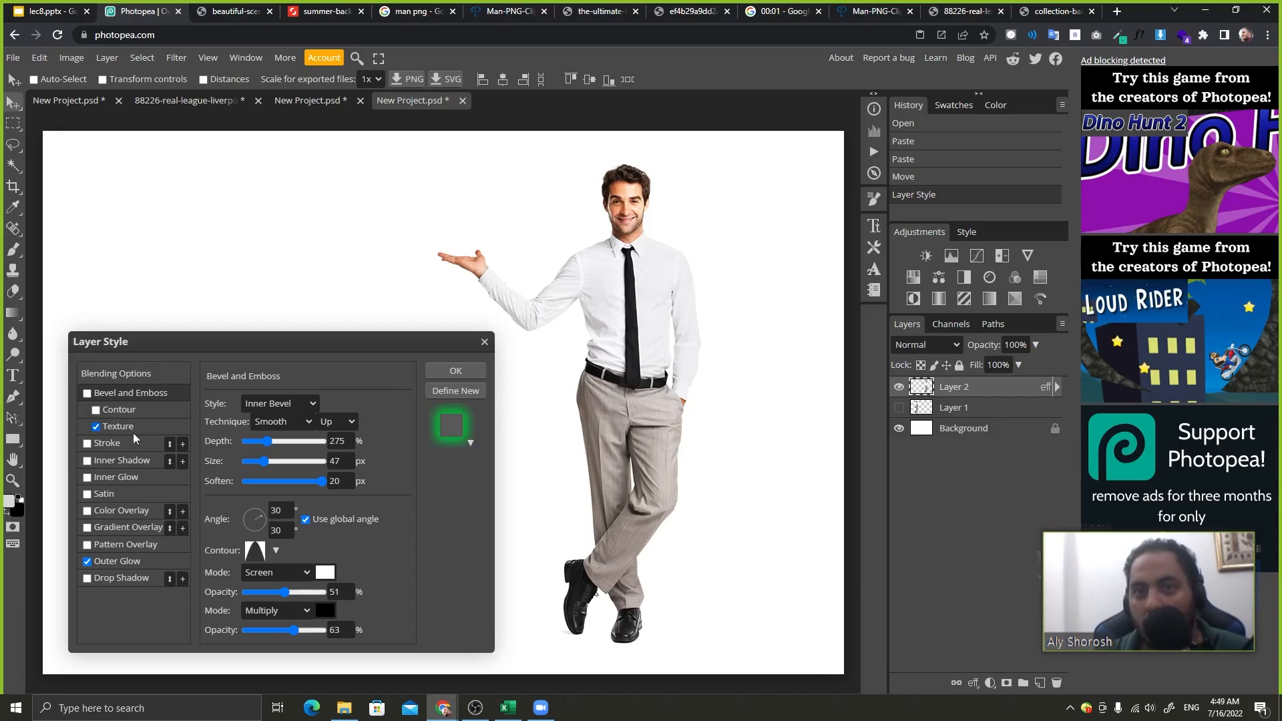
click(141, 563)
click(288, 403)
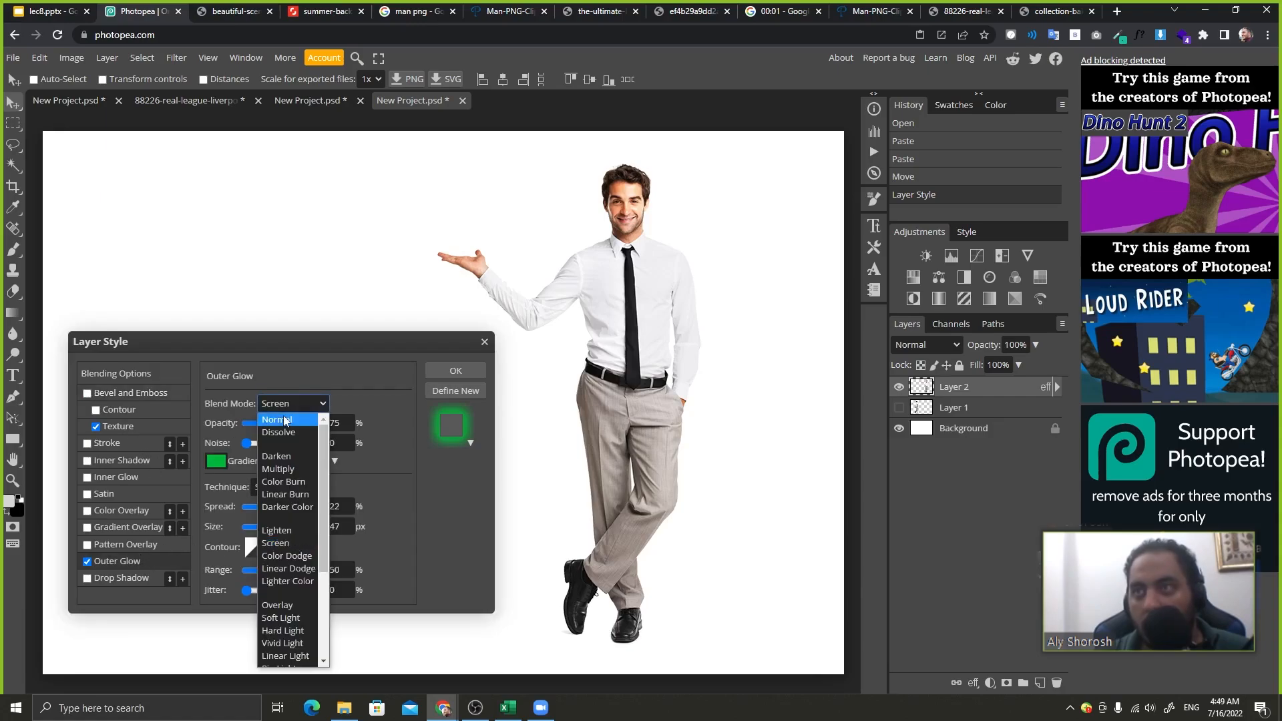
click(283, 415)
click(323, 368)
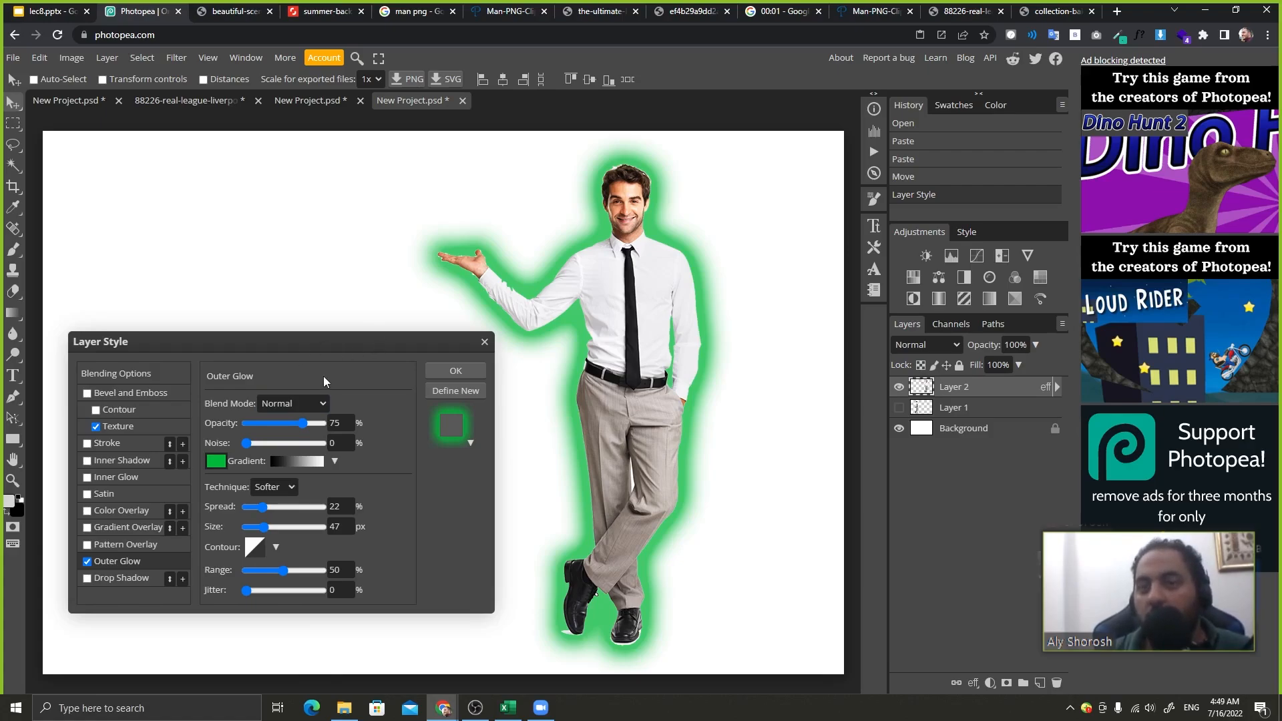
- Reduce the outer glow's size to 27 px and its spread to 0%
mouse_move(222, 527)
mouse_down()
mouse_move(198, 515)
mouse_move(225, 527)
mouse_up()
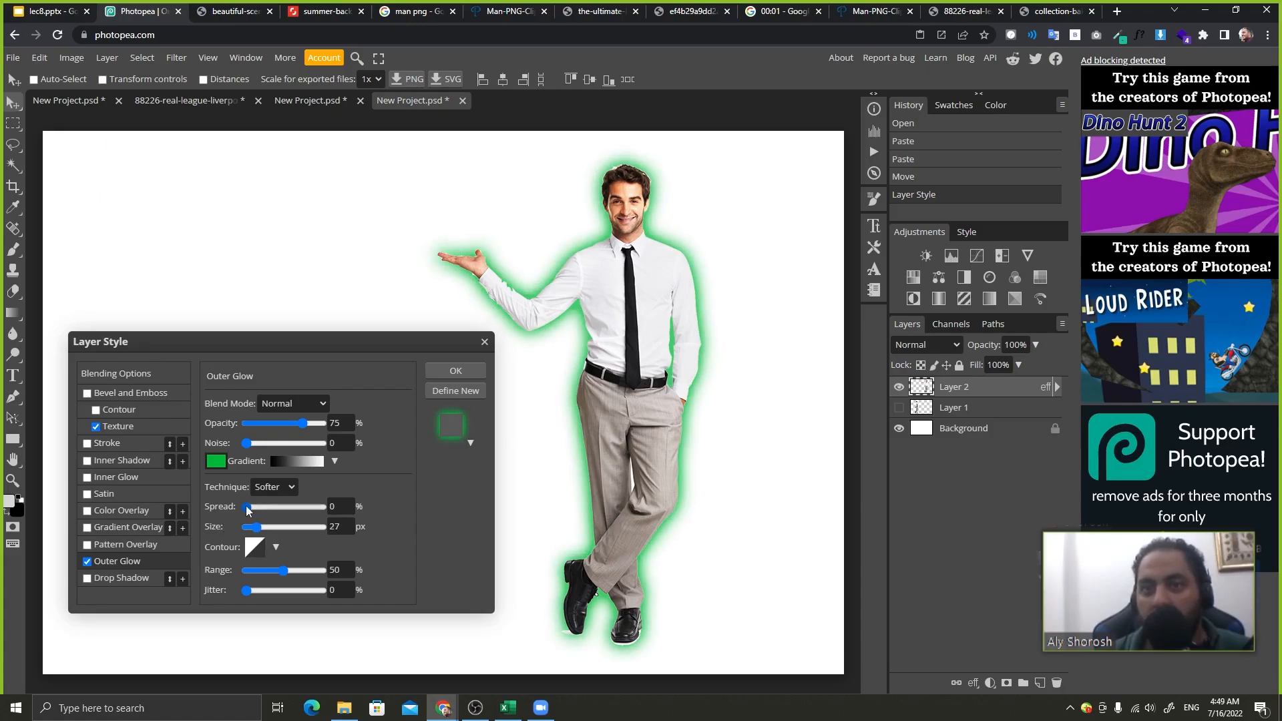
click(283, 407)
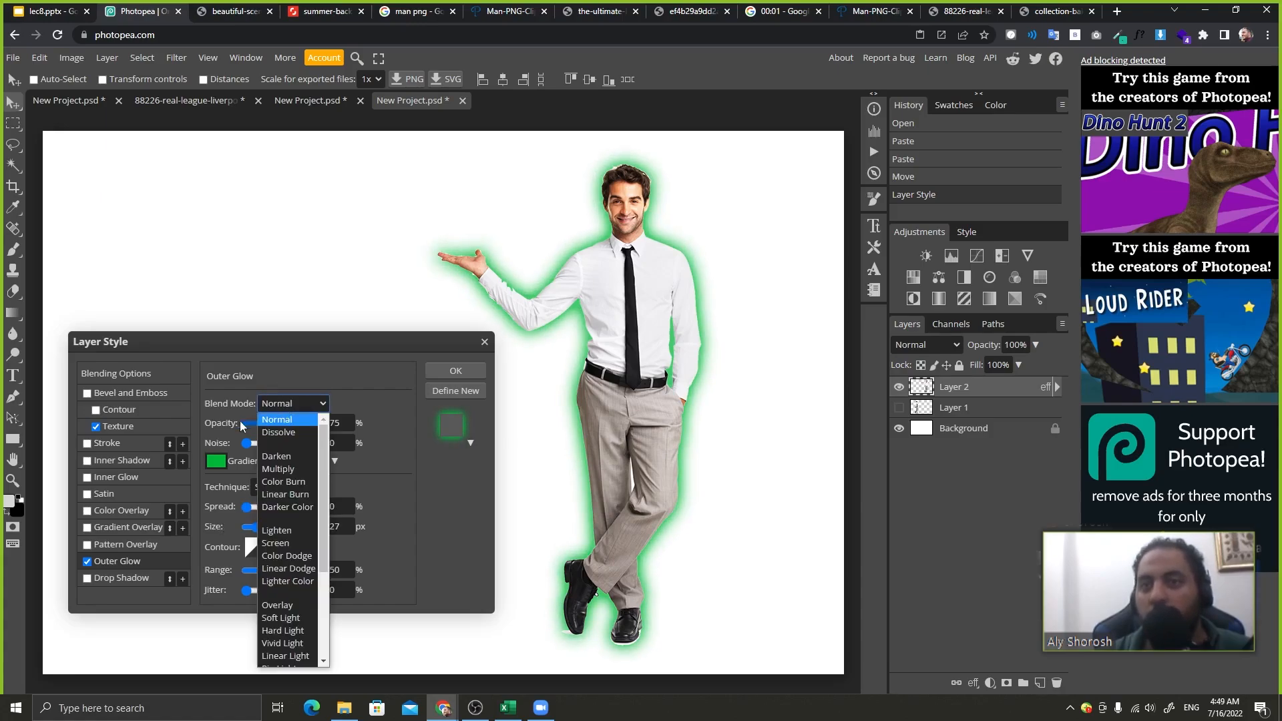
click(231, 424)
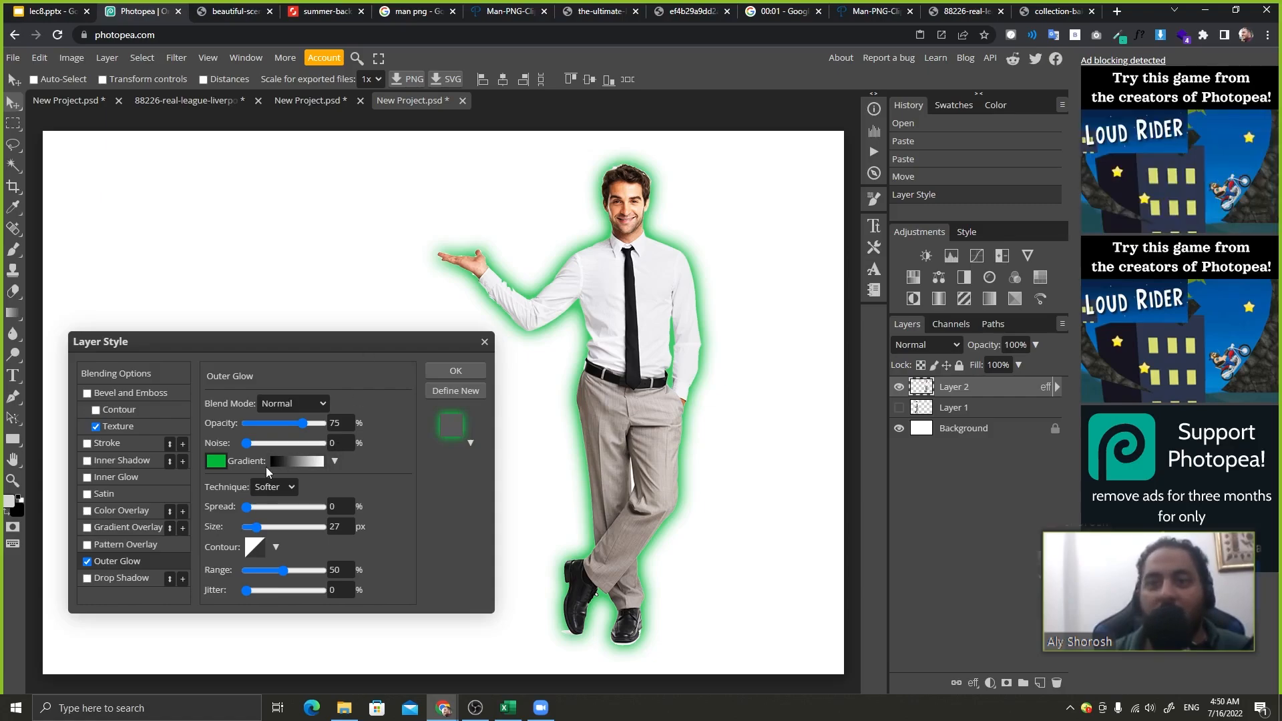
- Try a gradient for the outer glow with its white end stop recolored to green 00ff00
click(294, 460)
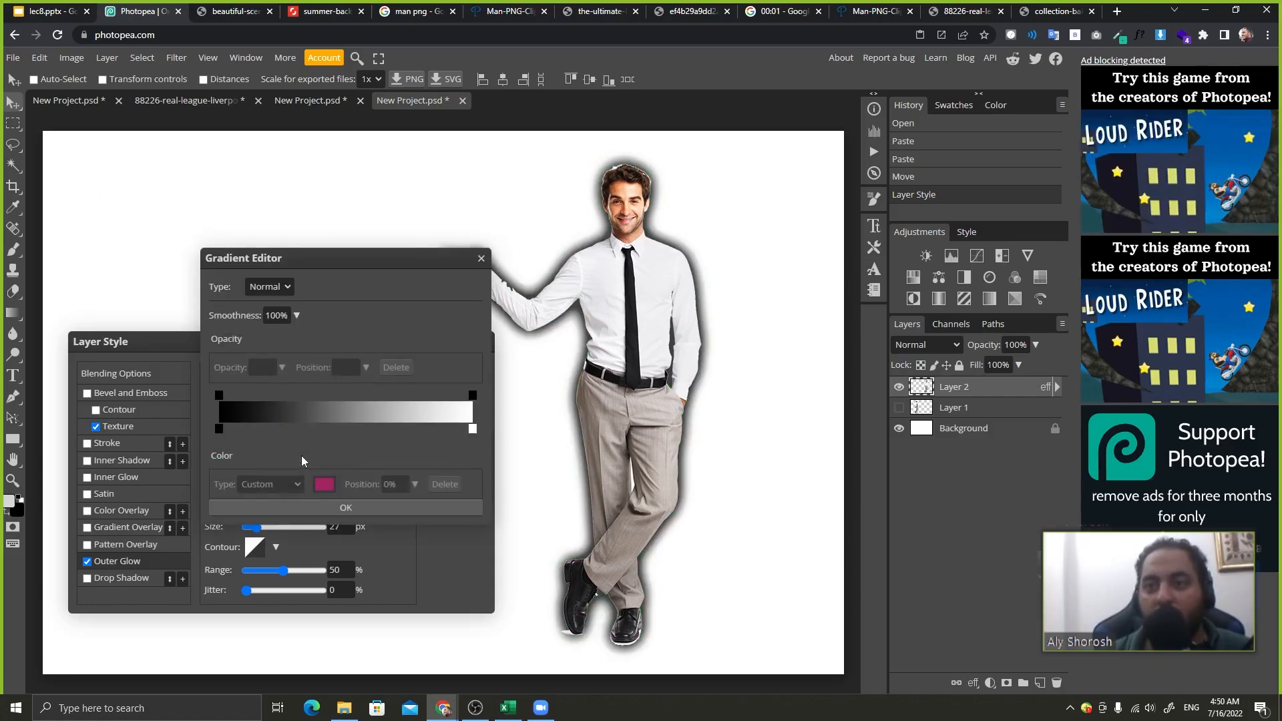
click(481, 259)
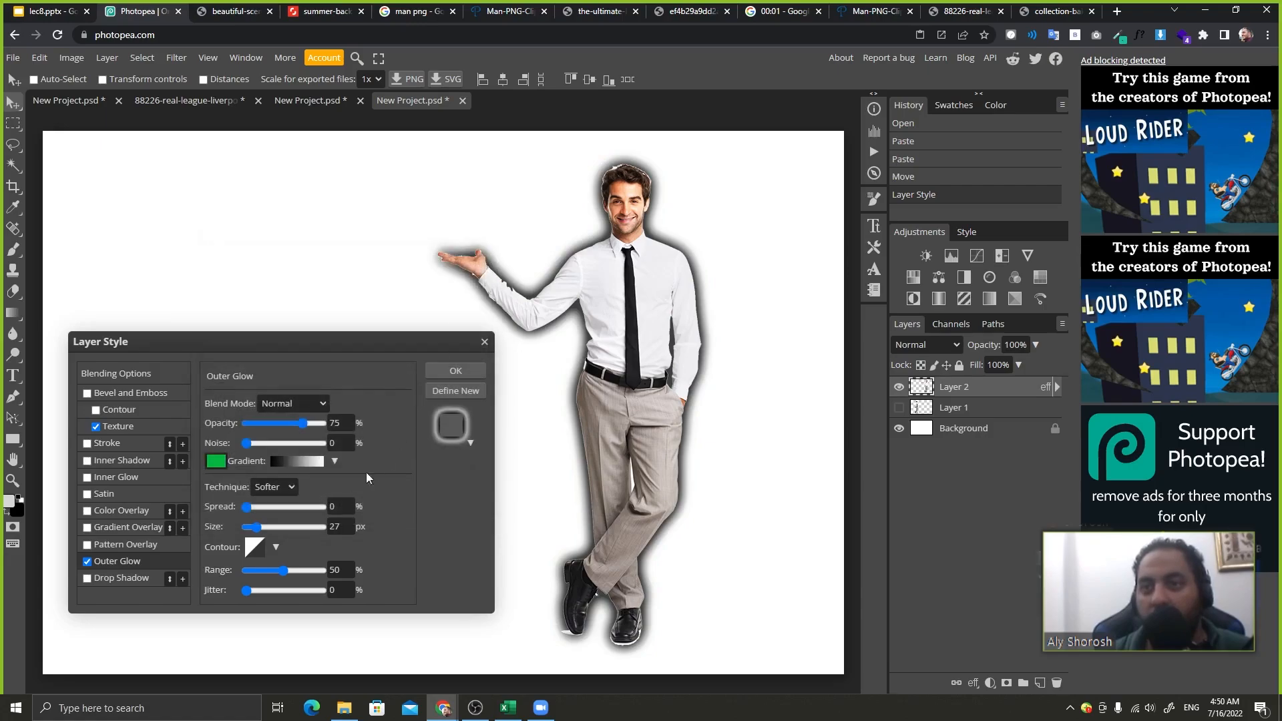
click(299, 465)
click(471, 432)
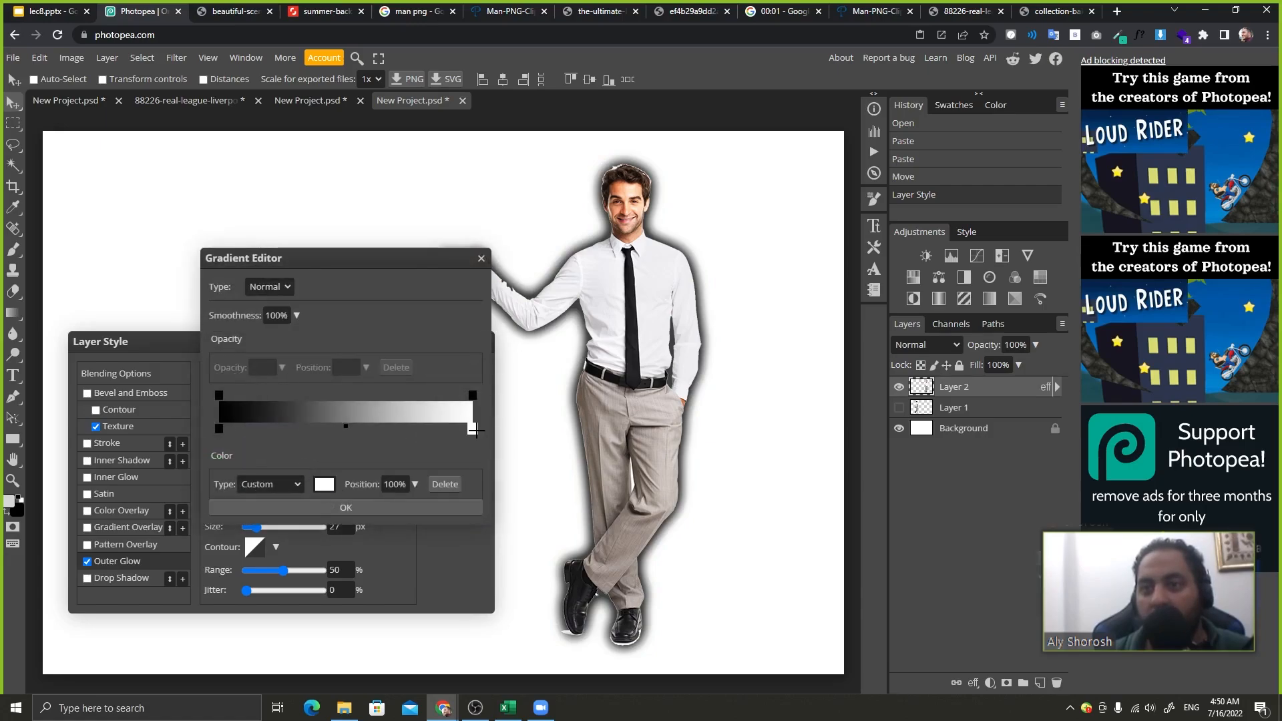
click(323, 484)
click(322, 357)
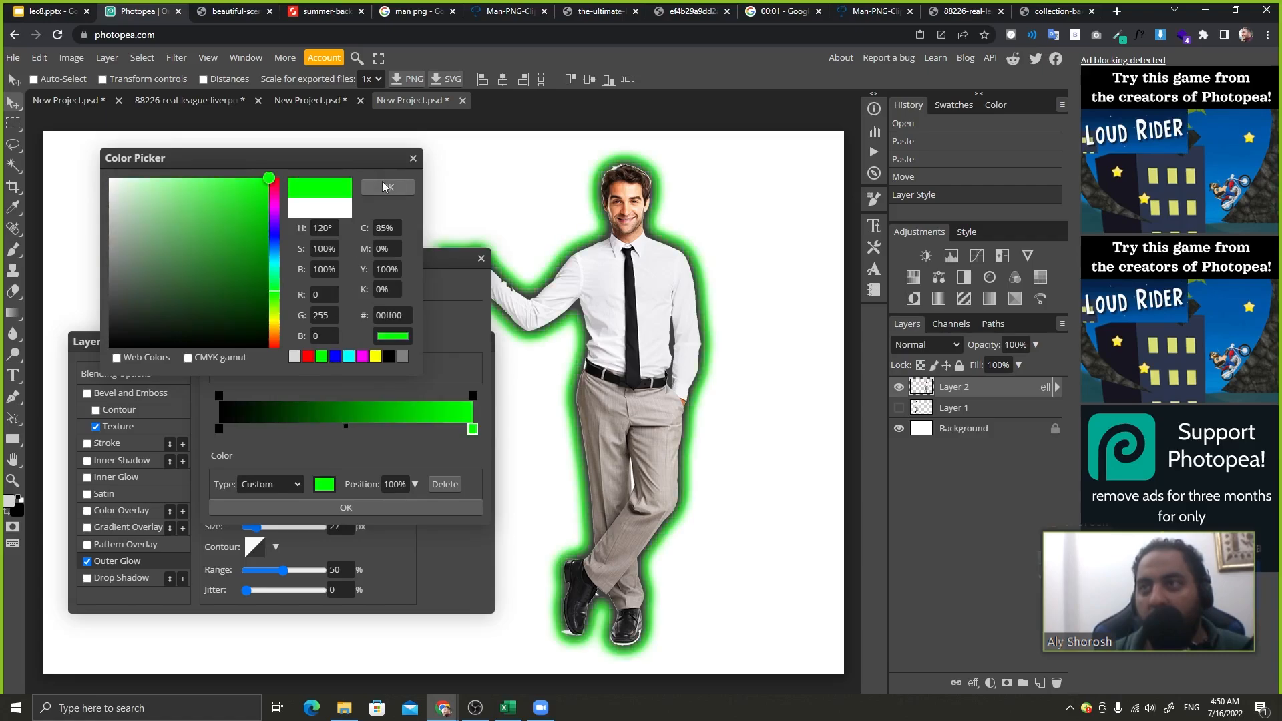
click(386, 188)
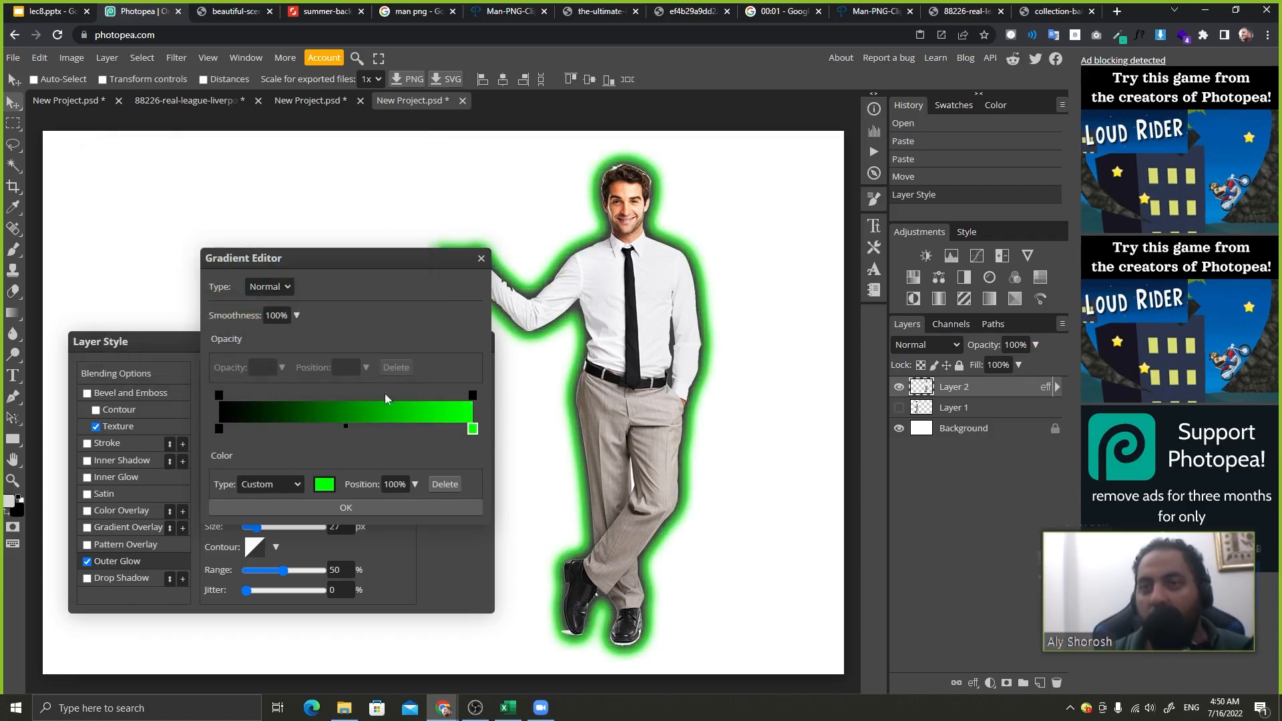
click(478, 260)
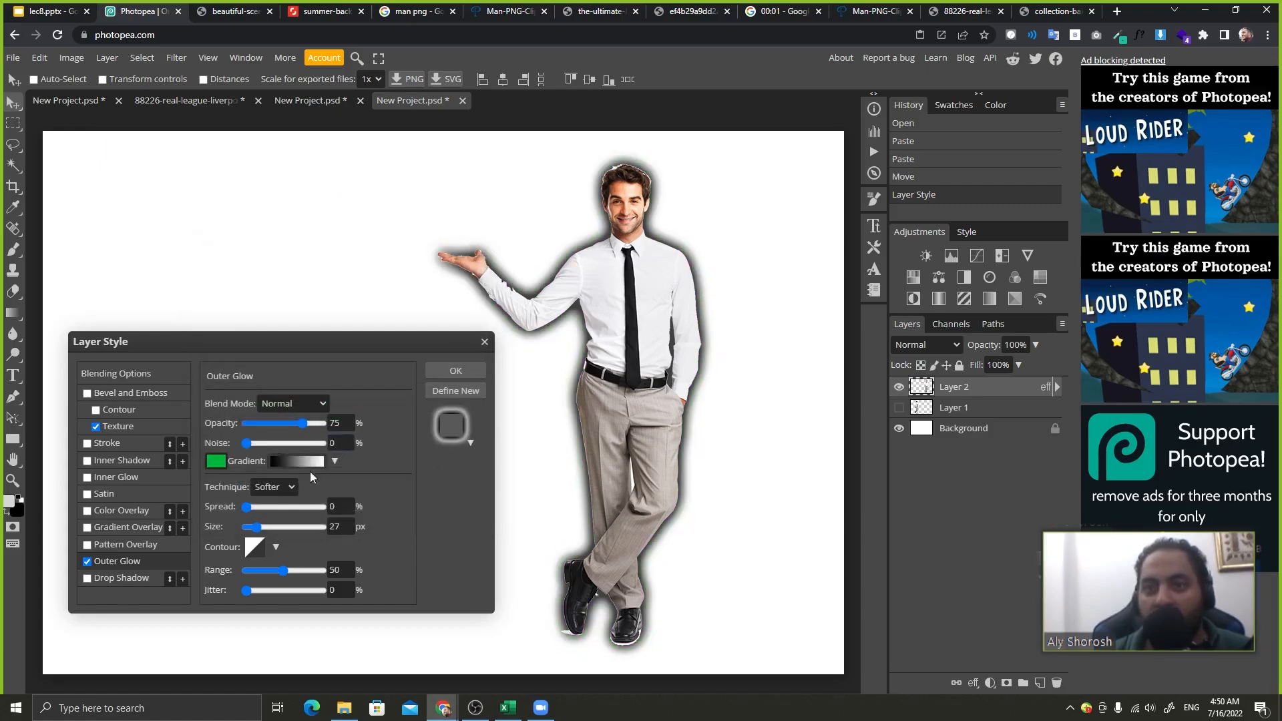
- Try the Precise technique for the outer glow and return it to Softer
click(265, 493)
click(274, 518)
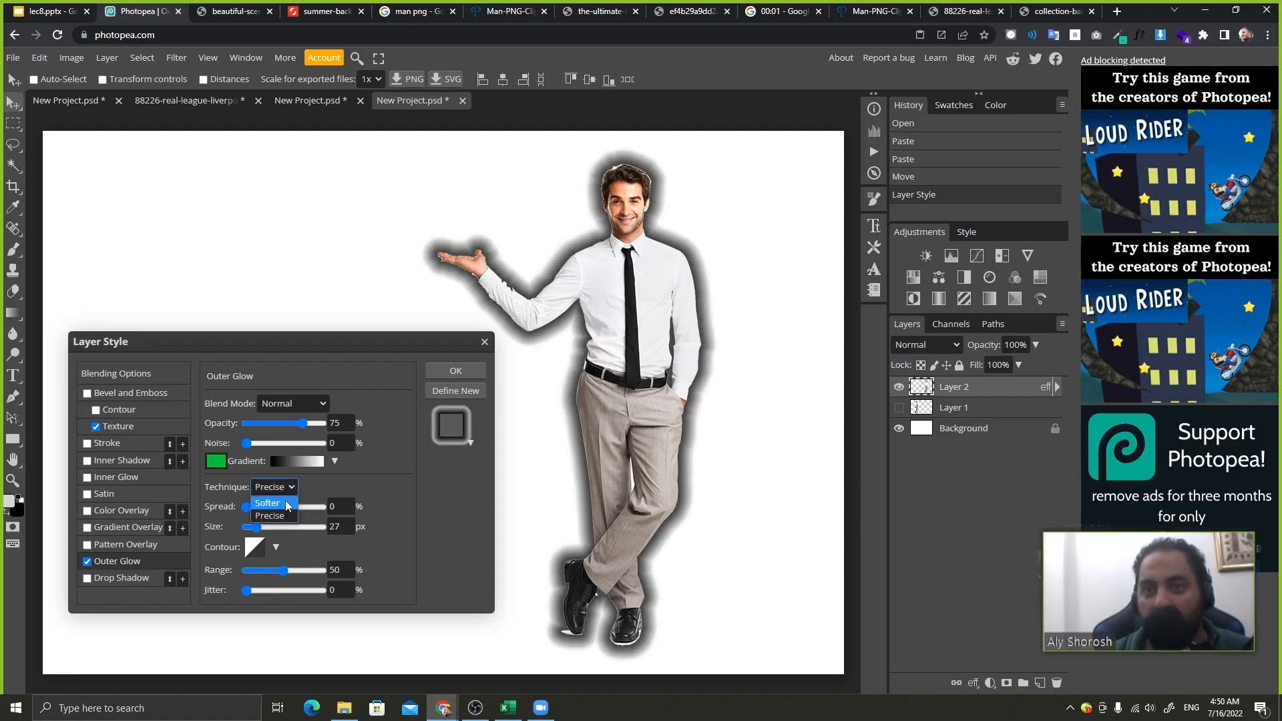
click(267, 503)
drag(246, 506, 175, 512)
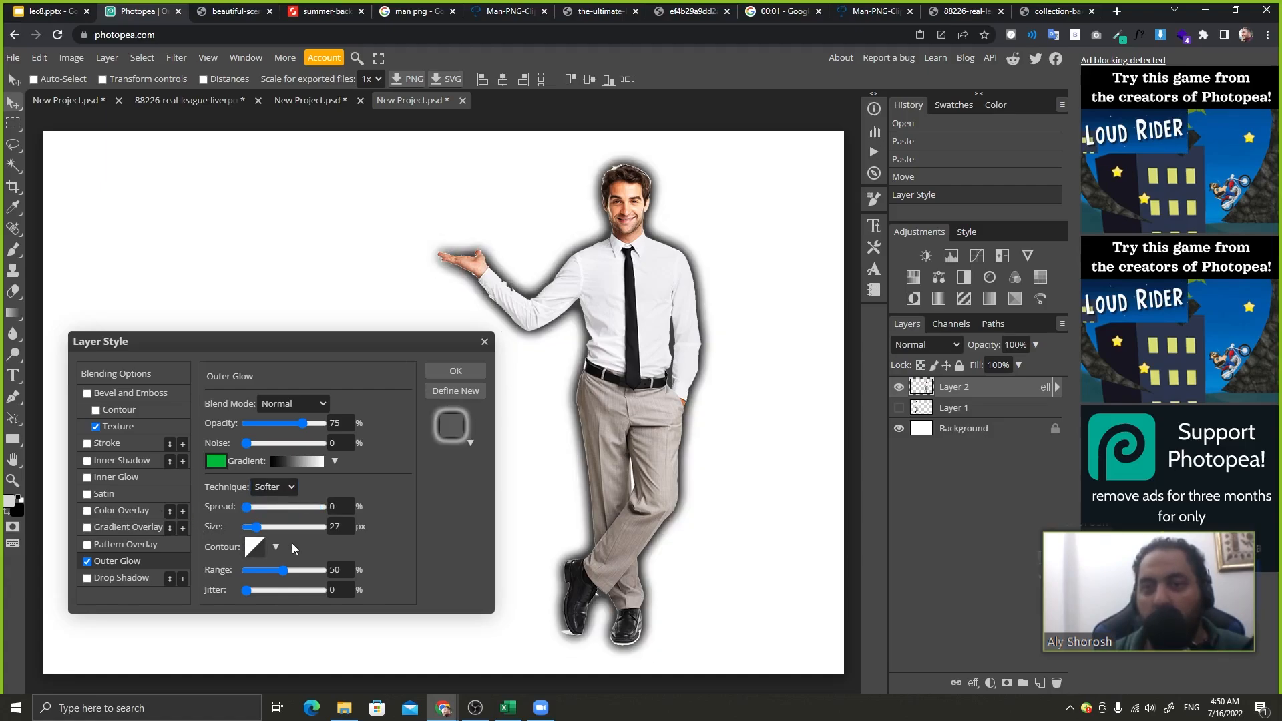
- Set the outer glow's range to 91%
drag(283, 570, 312, 570)
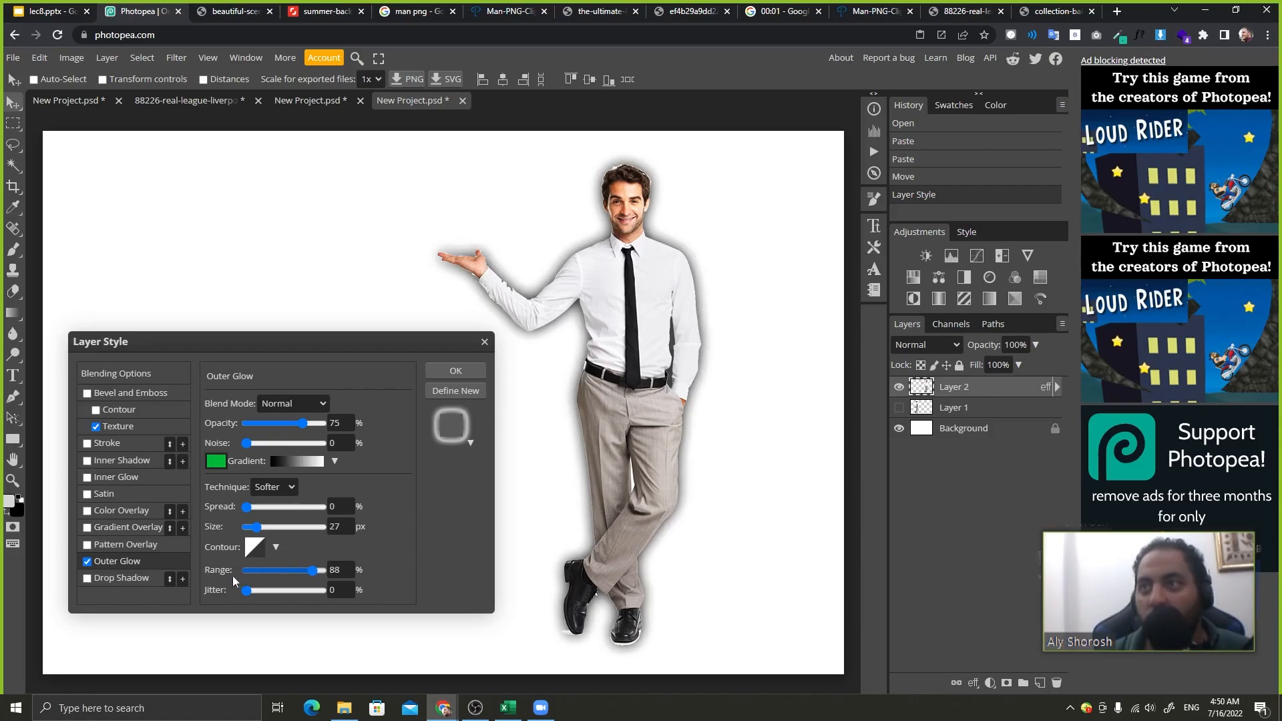
drag(232, 576, 210, 590)
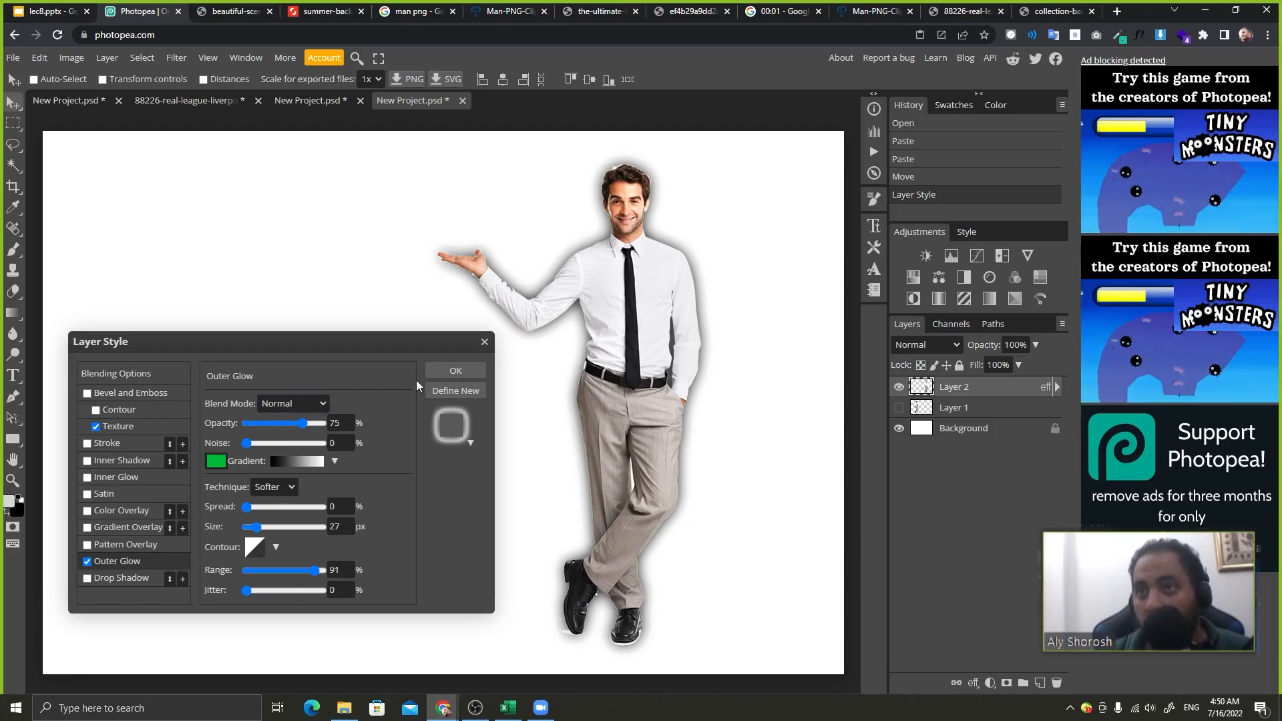
drag(391, 346, 419, 338)
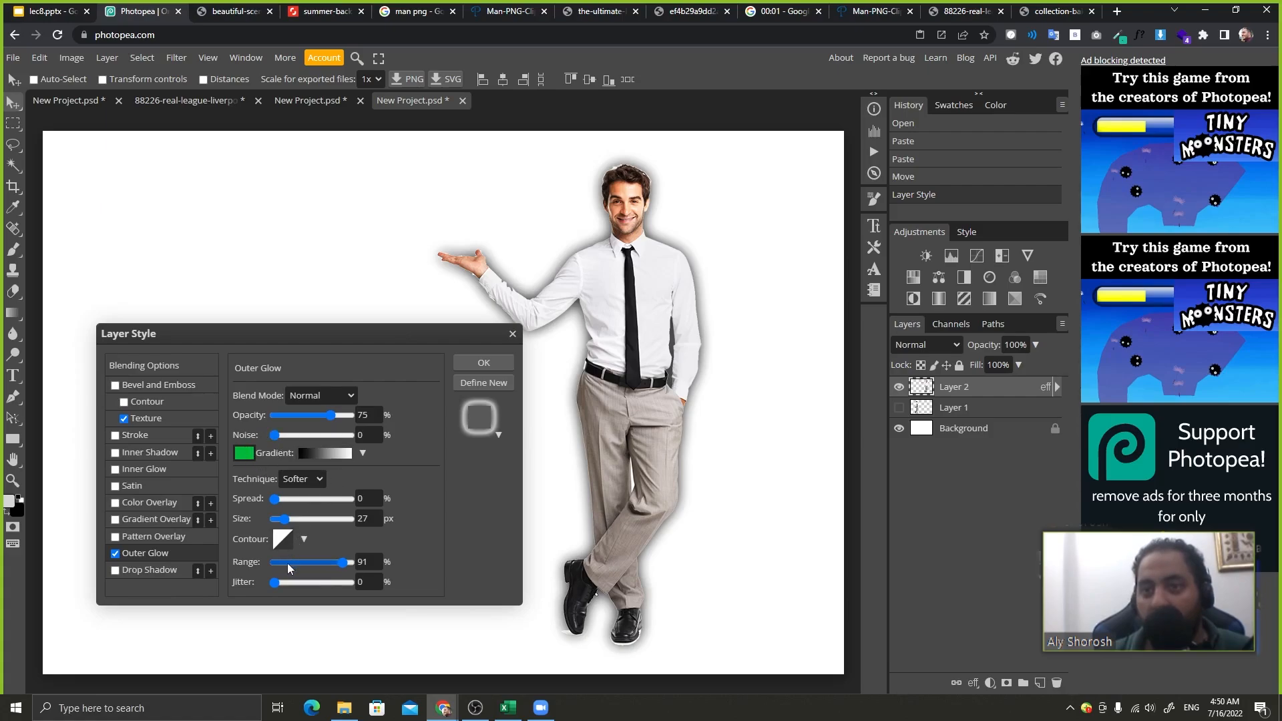
- Switch the outer glow from the black-to-white gradient back to solid green 02b73a
click(340, 454)
click(481, 259)
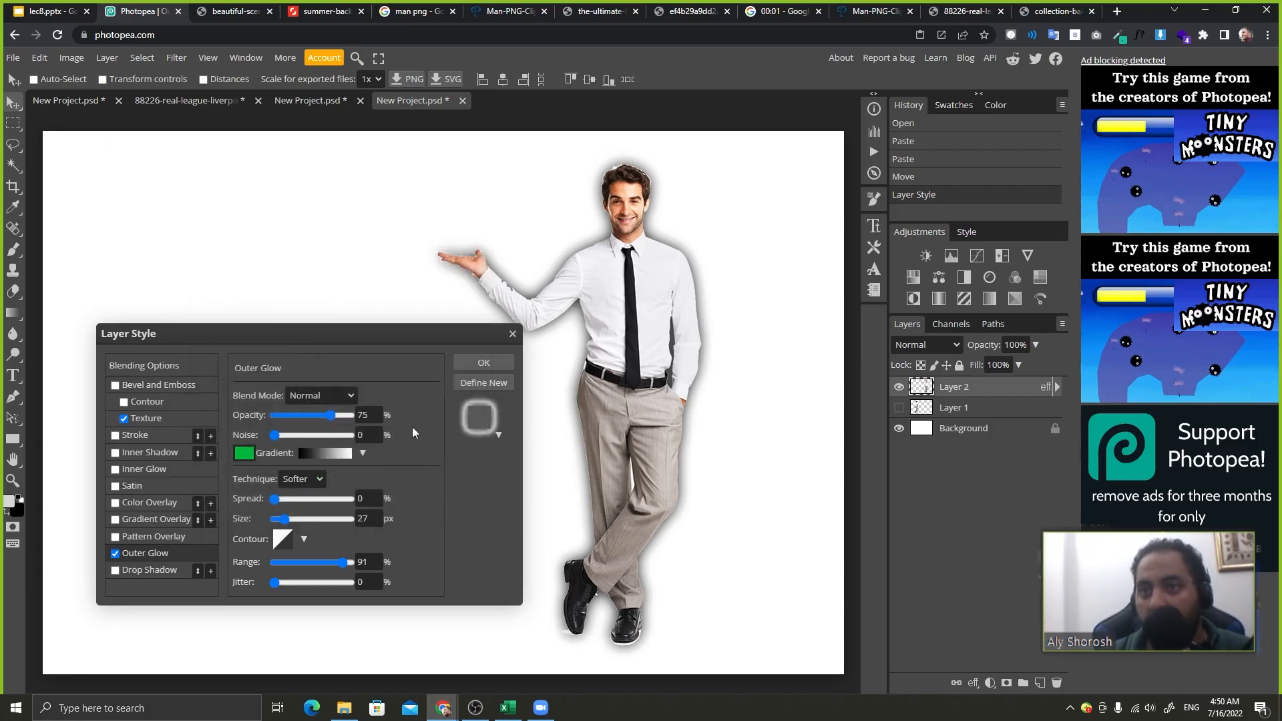
click(362, 453)
click(363, 452)
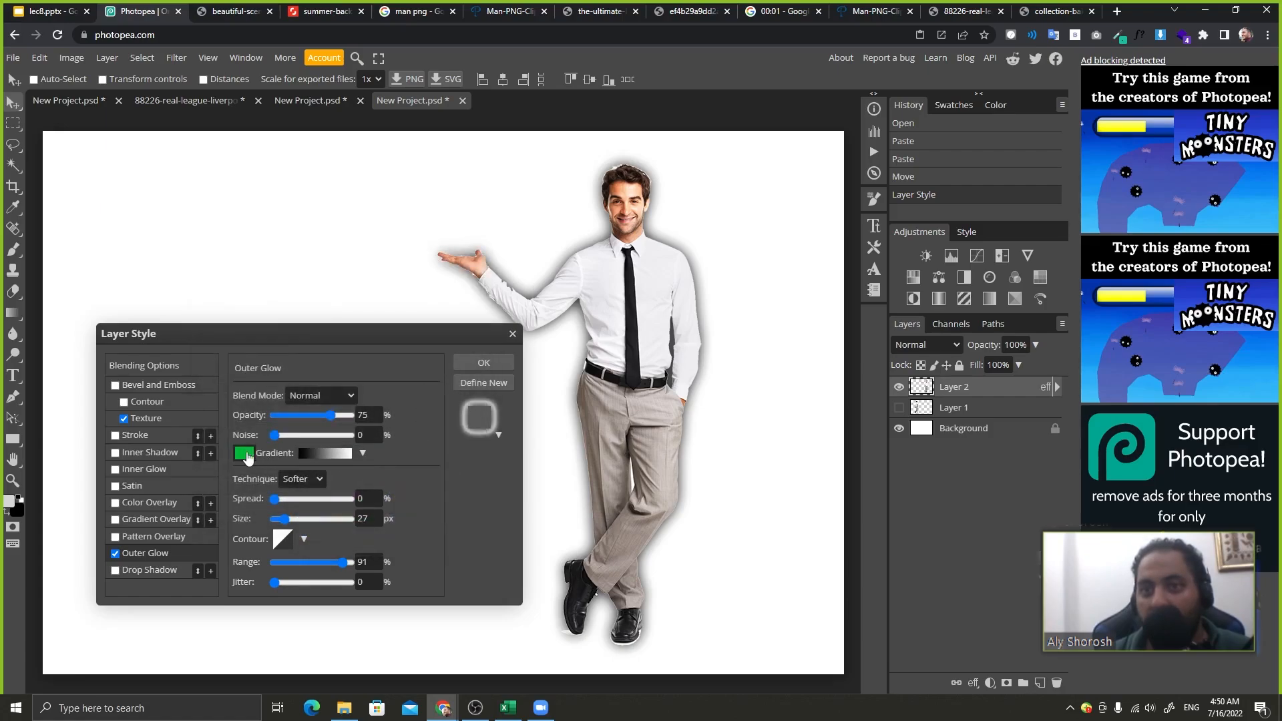
click(243, 453)
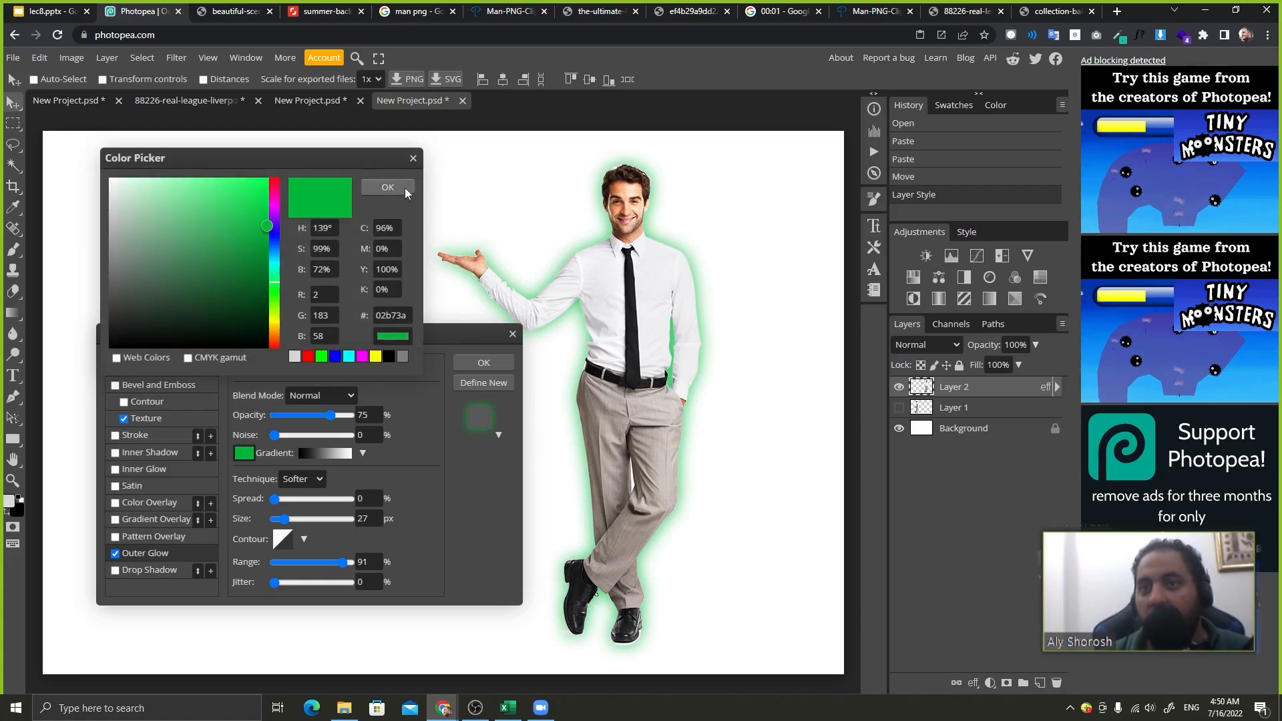
click(406, 186)
click(305, 453)
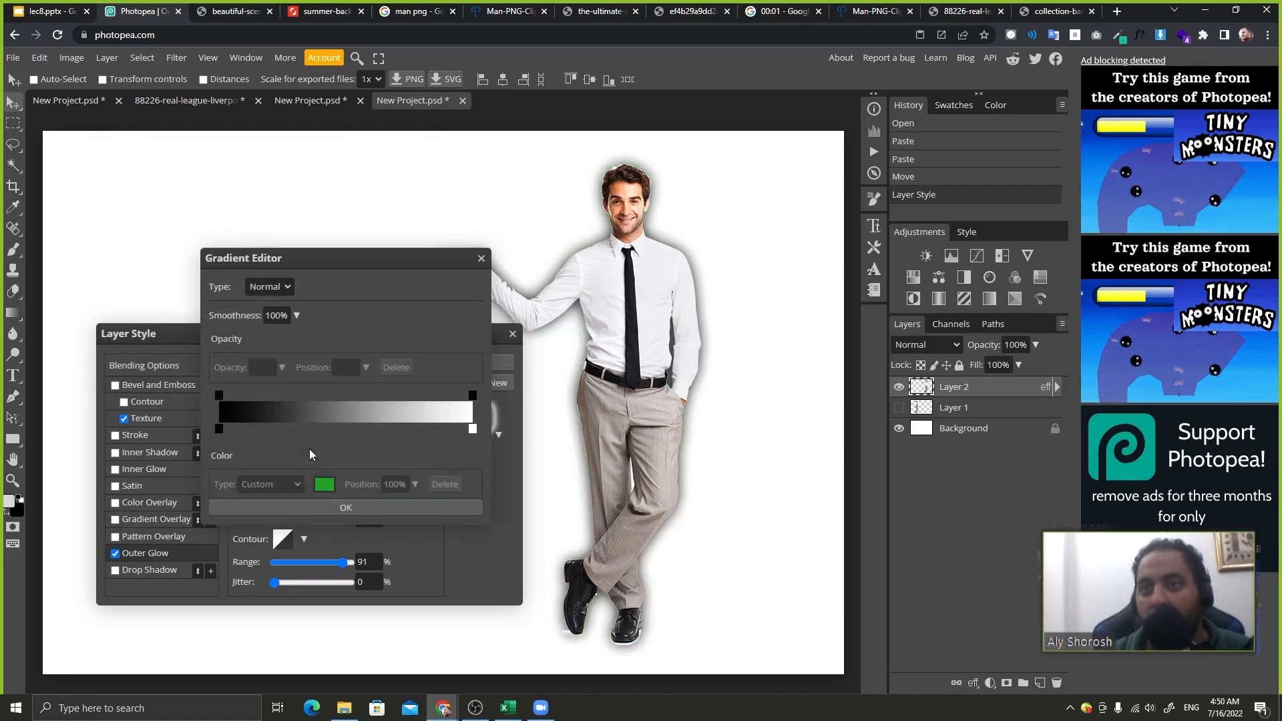
click(391, 506)
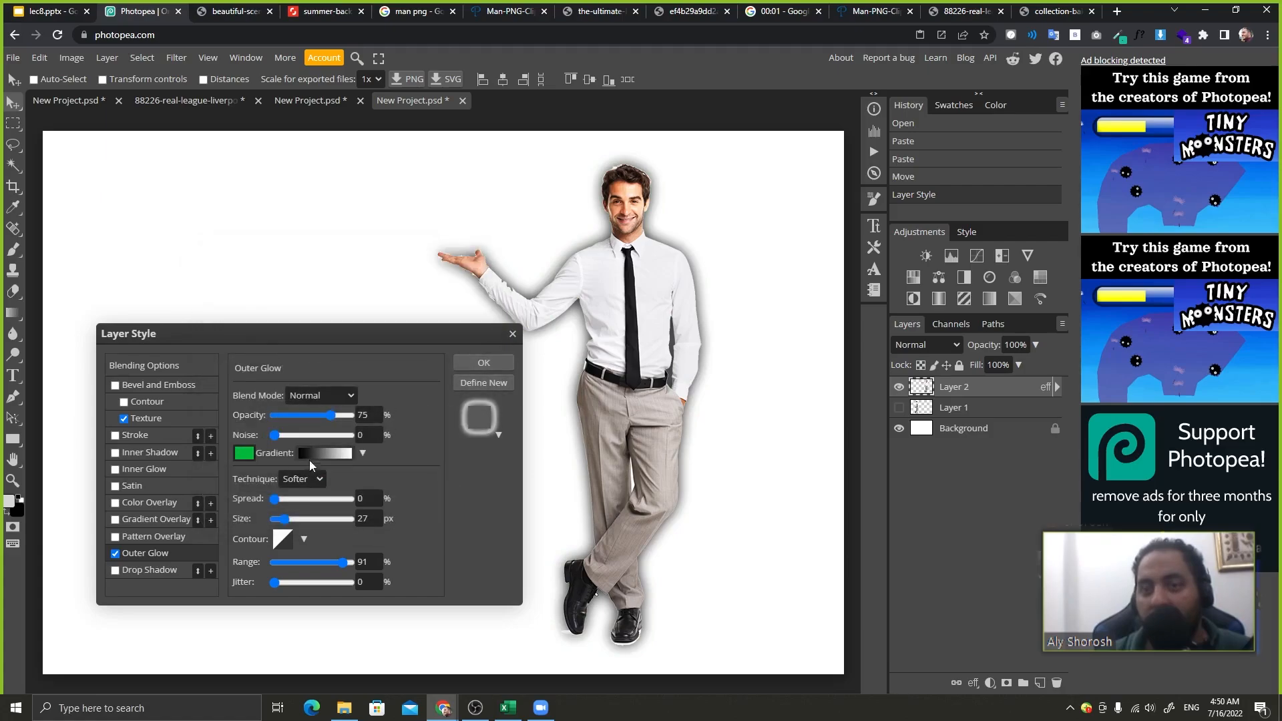
click(245, 453)
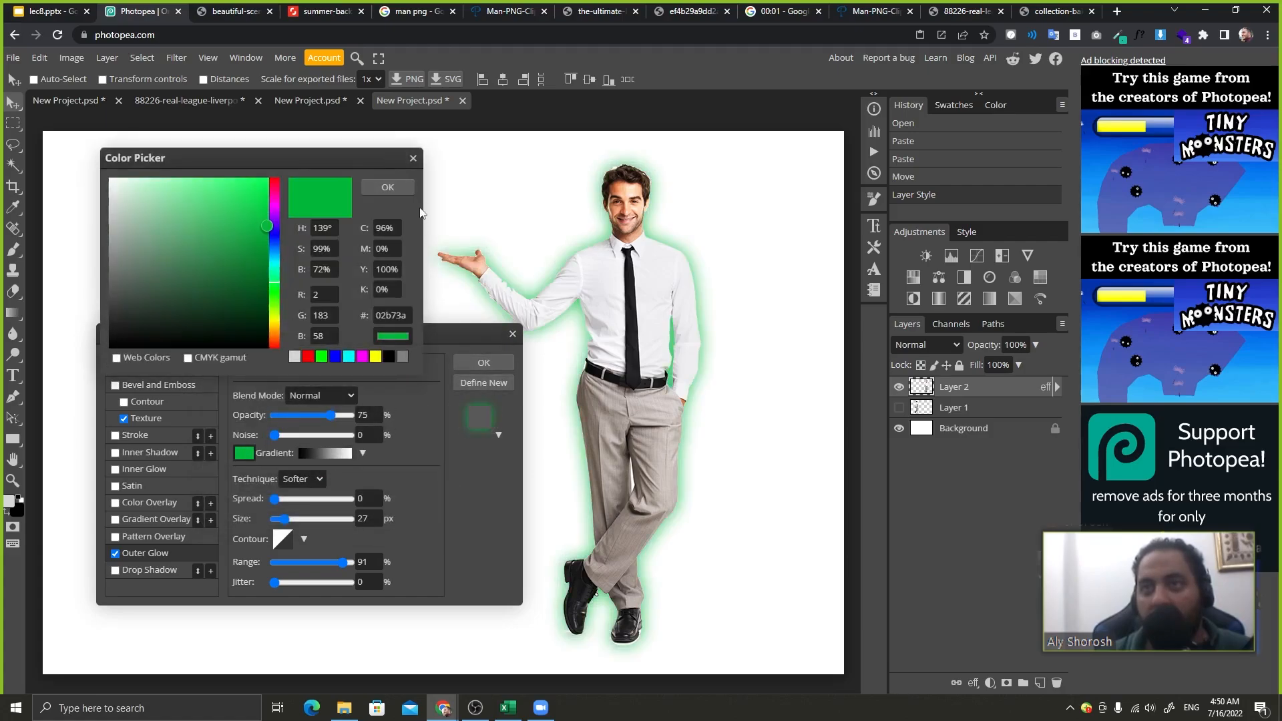
click(388, 187)
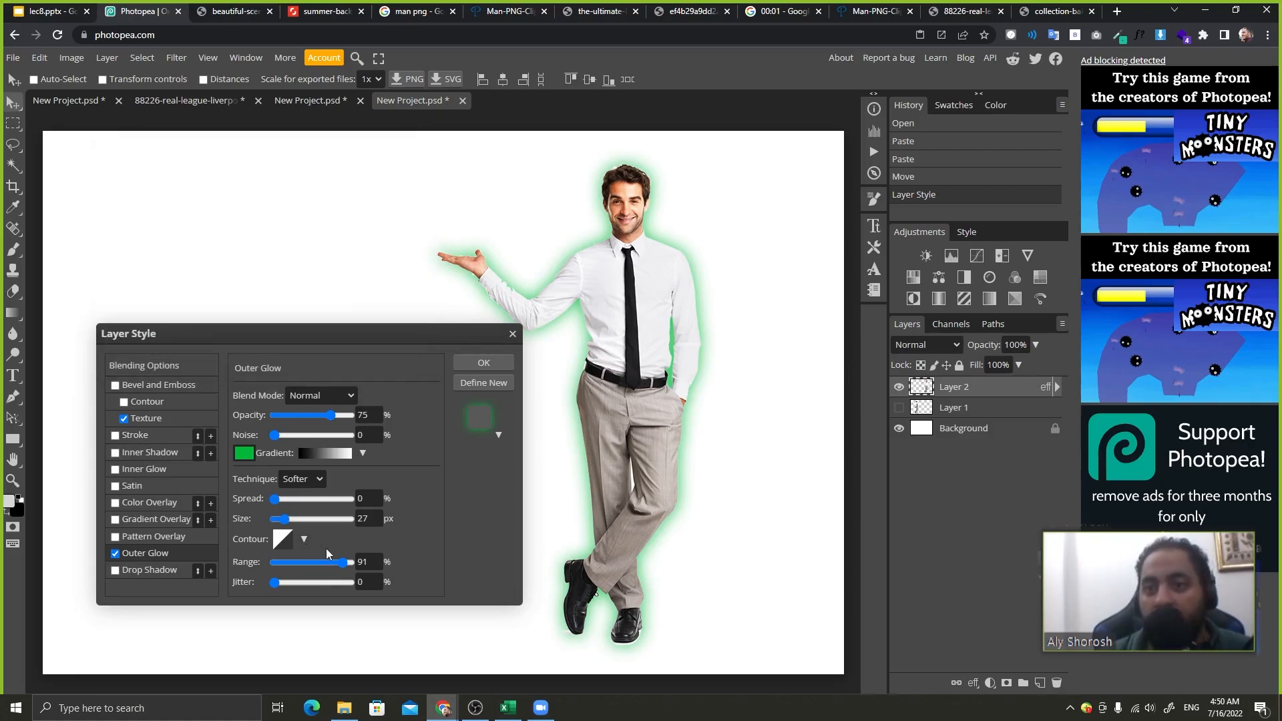
- Set the outer glow's size to 24 px and spread to 22%, and apply the layer style
drag(285, 519, 285, 520)
click(285, 498)
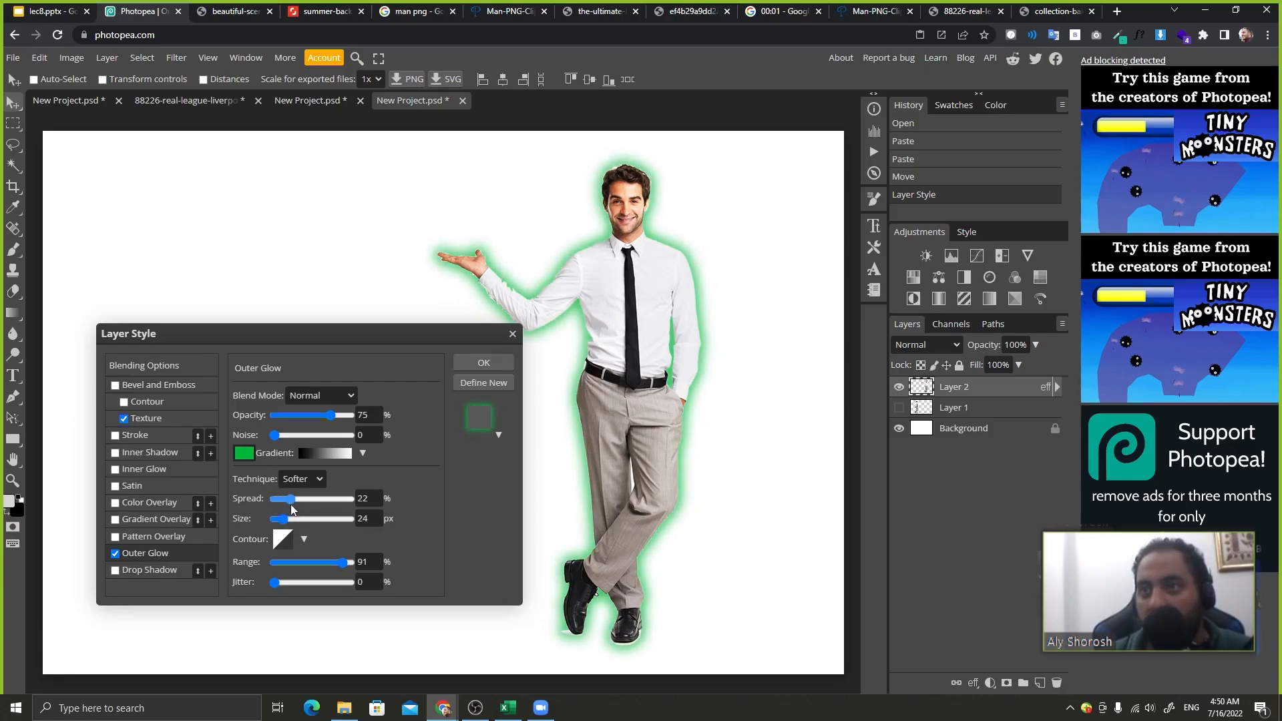
click(483, 362)
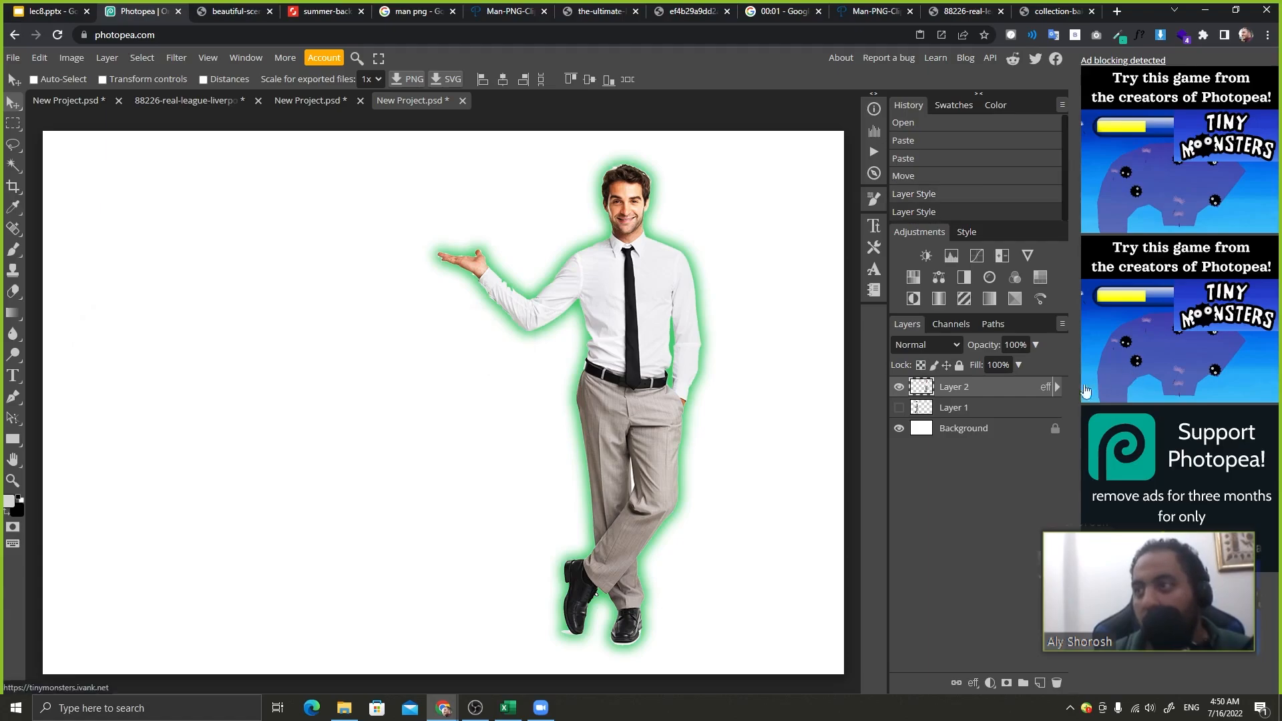
- Show Layer 1 and flip its man horizontally with Free Transform so that he faces the man on Layer 2
click(899, 407)
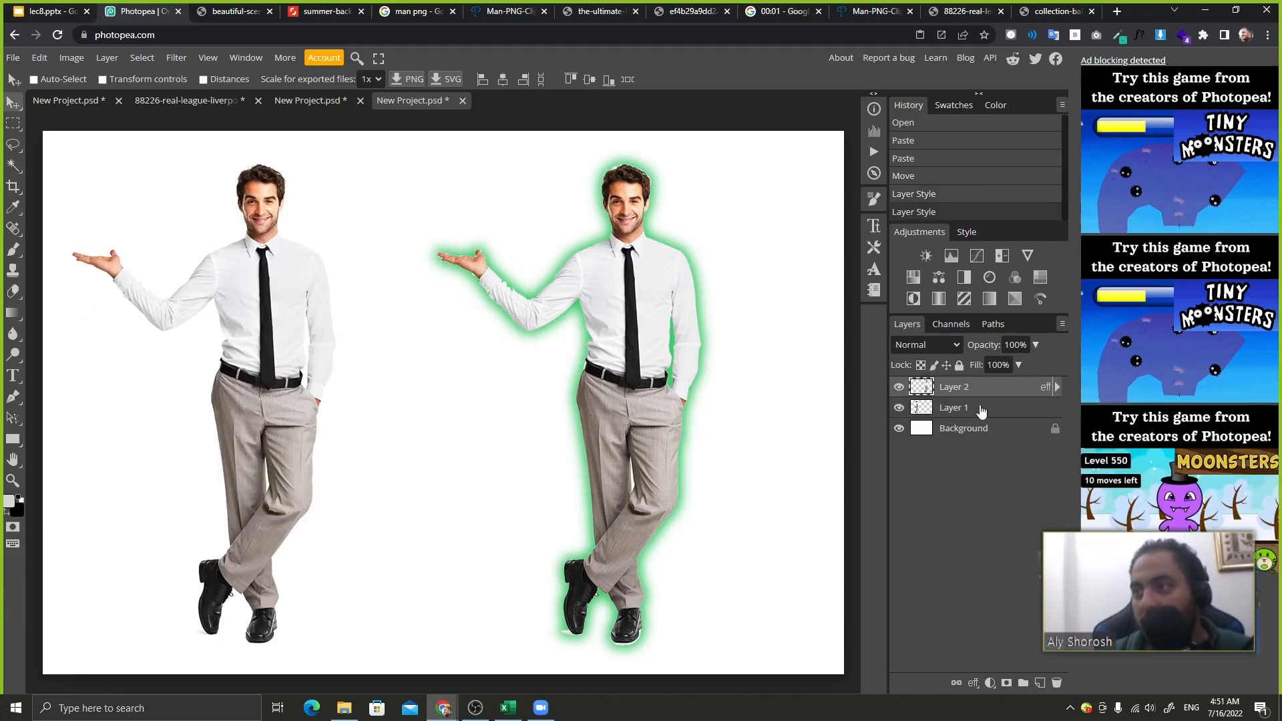
click(980, 409)
click(104, 80)
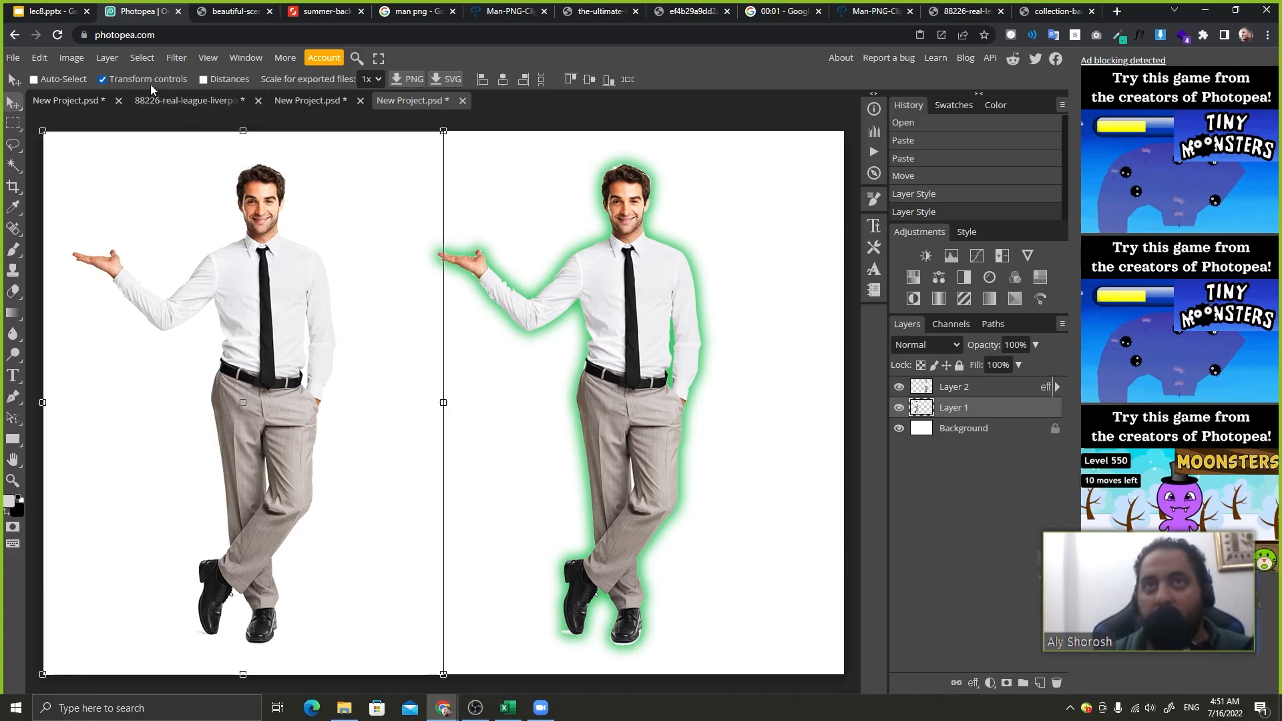
click(39, 57)
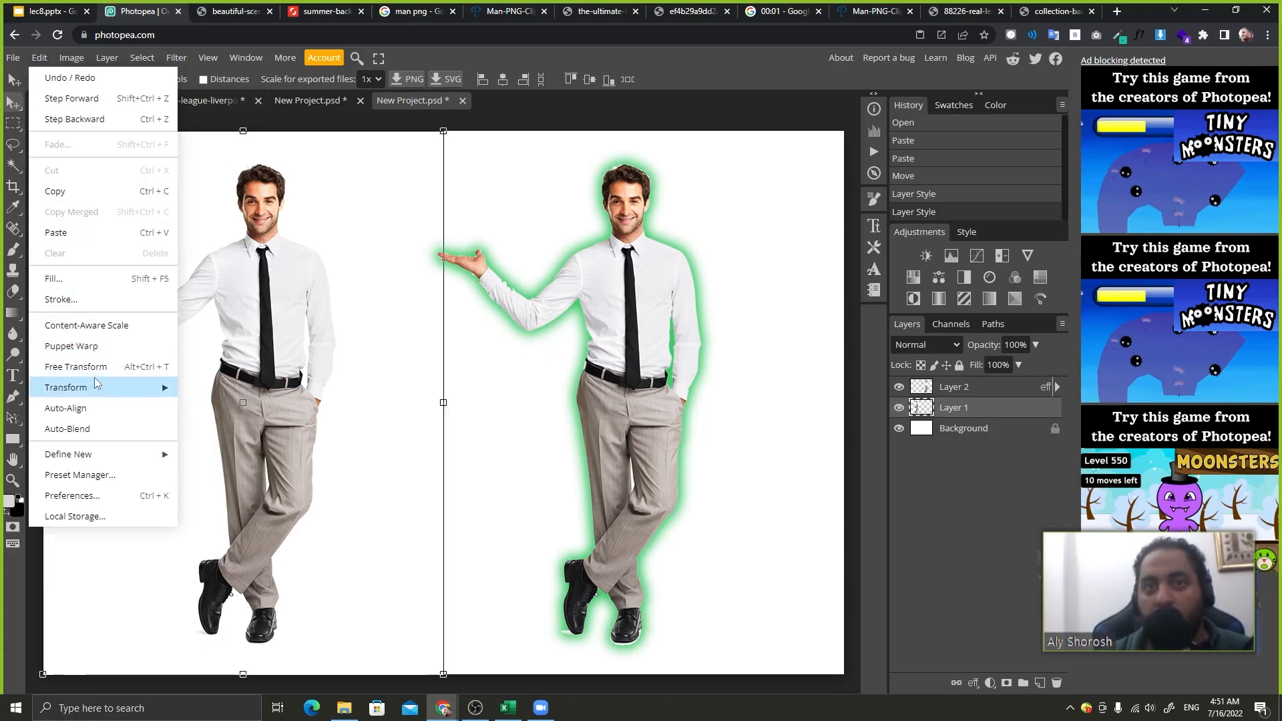
click(76, 366)
right_click(249, 286)
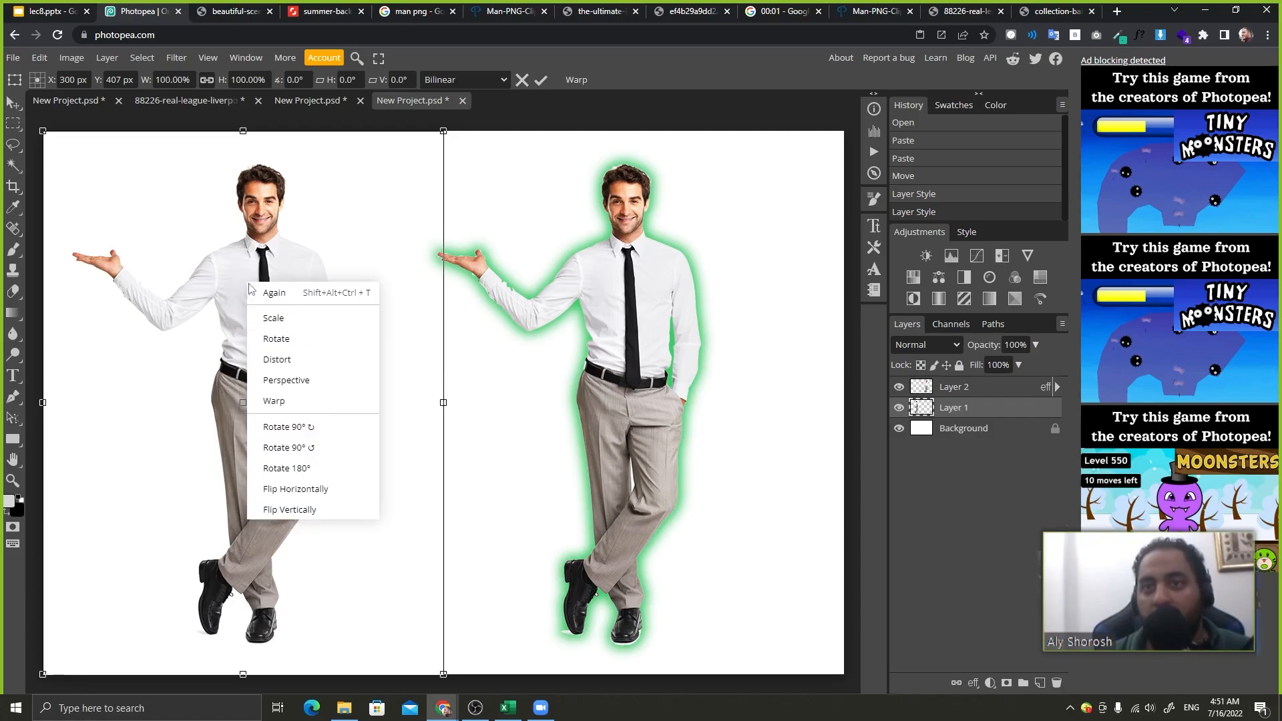
click(319, 491)
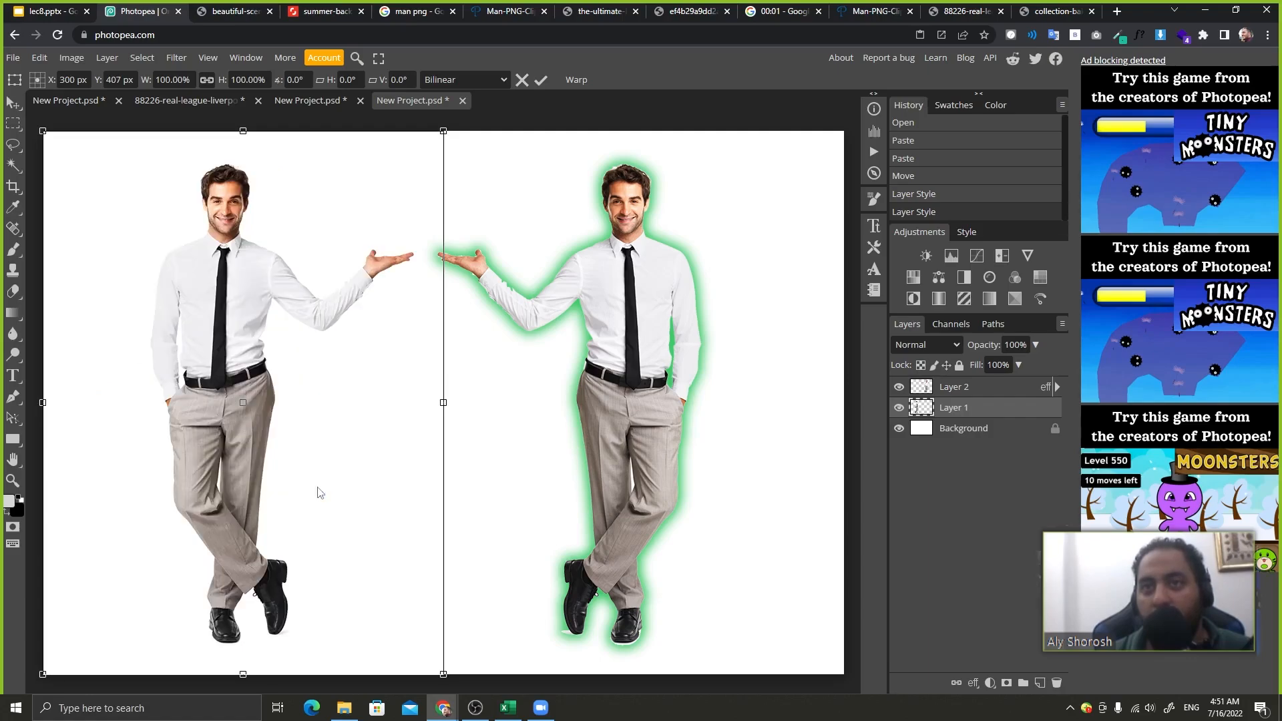
click(536, 82)
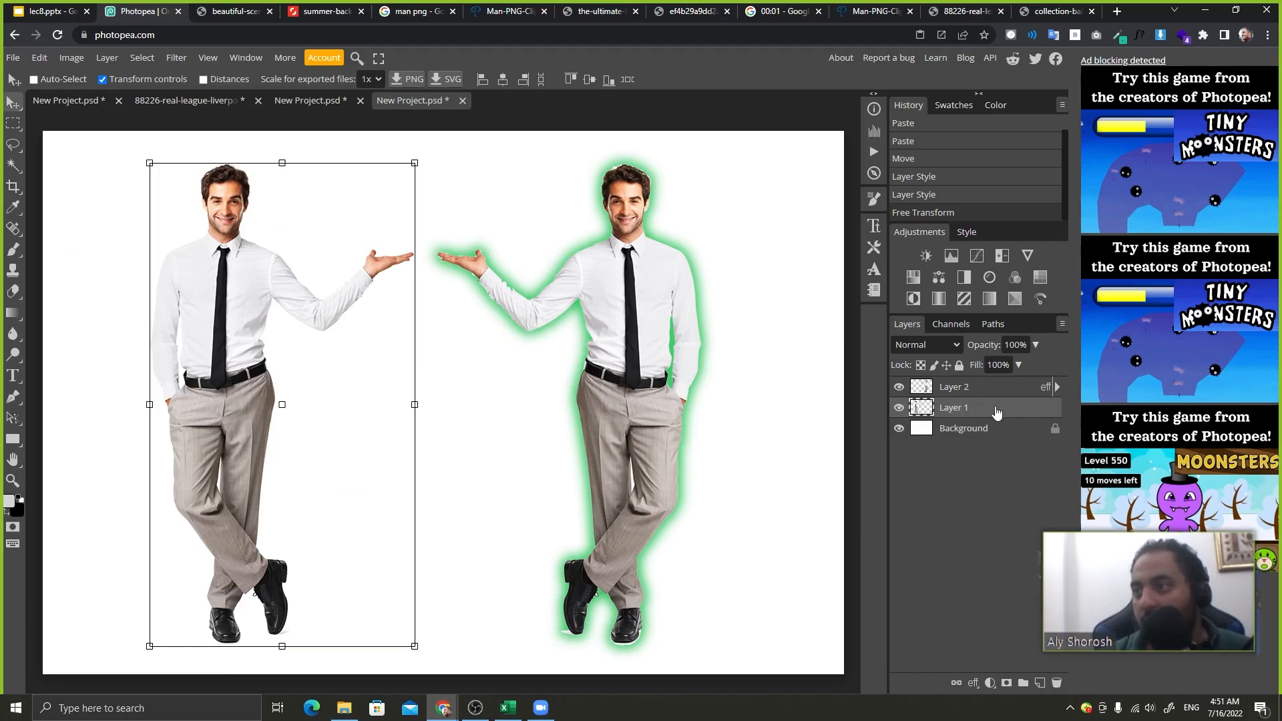
- Give Layer 1 a solid red b70202 outer glow, apply the layer style and hide the transform controls
double_click(996, 410)
click(139, 551)
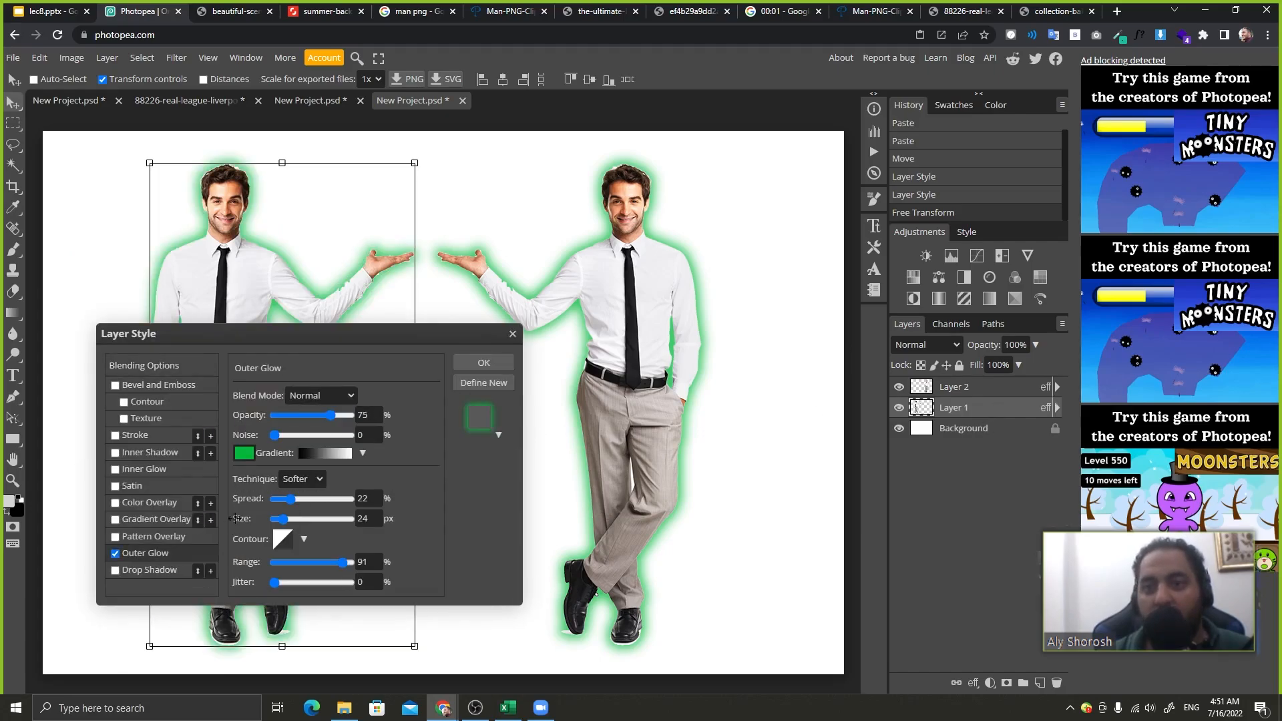
click(243, 453)
drag(274, 243, 274, 180)
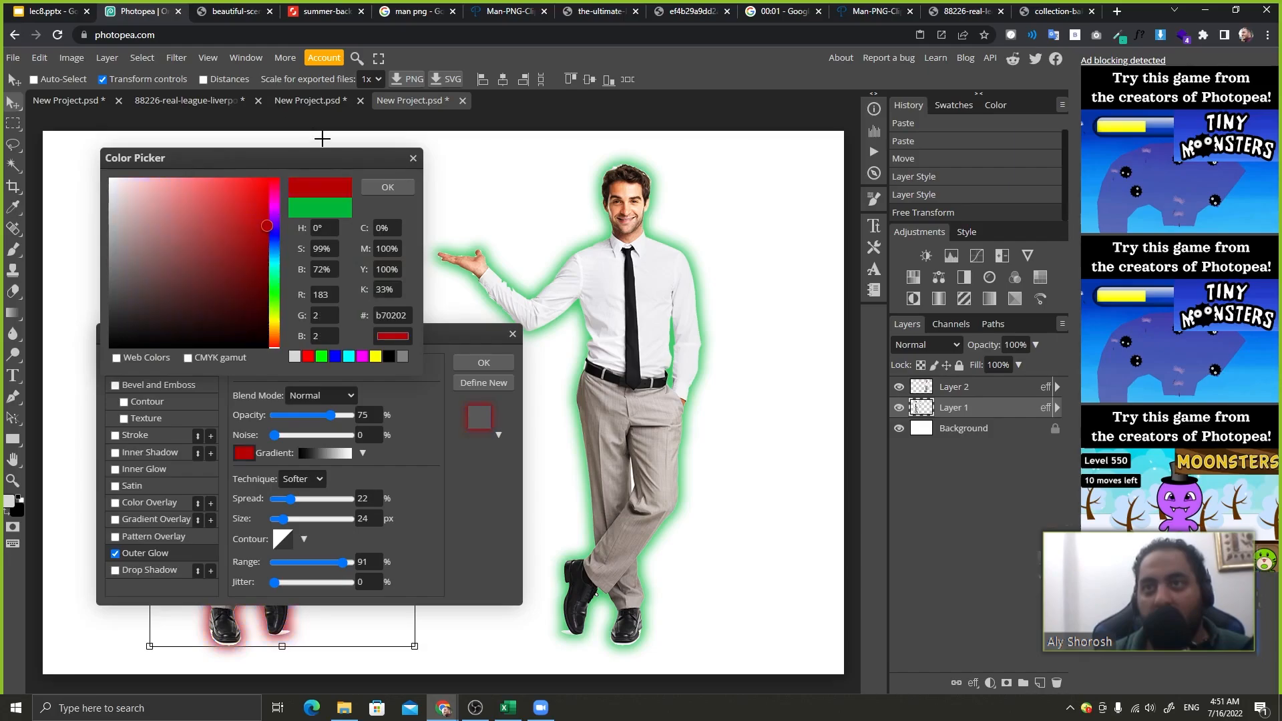
click(388, 187)
click(485, 362)
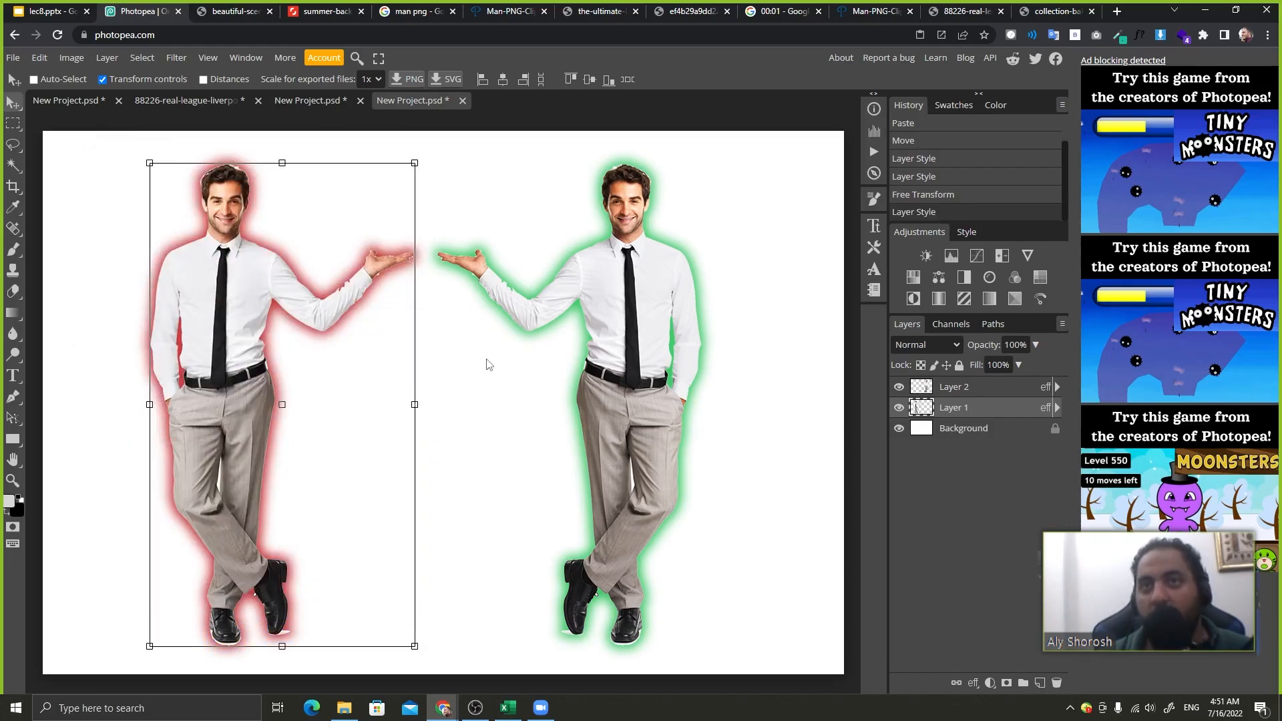
click(103, 79)
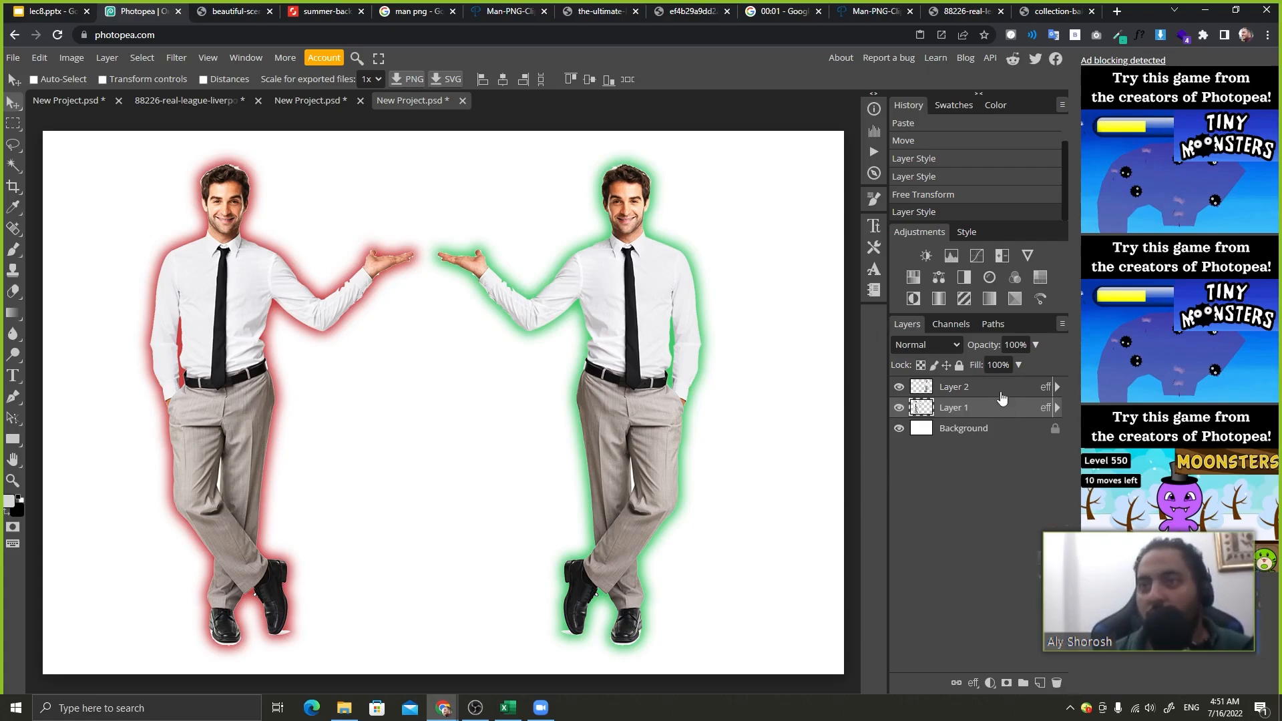
- Switch to the lec8 slides and review the outer glow exercise on slide 18 and the layer style list on slide 19
click(58, 6)
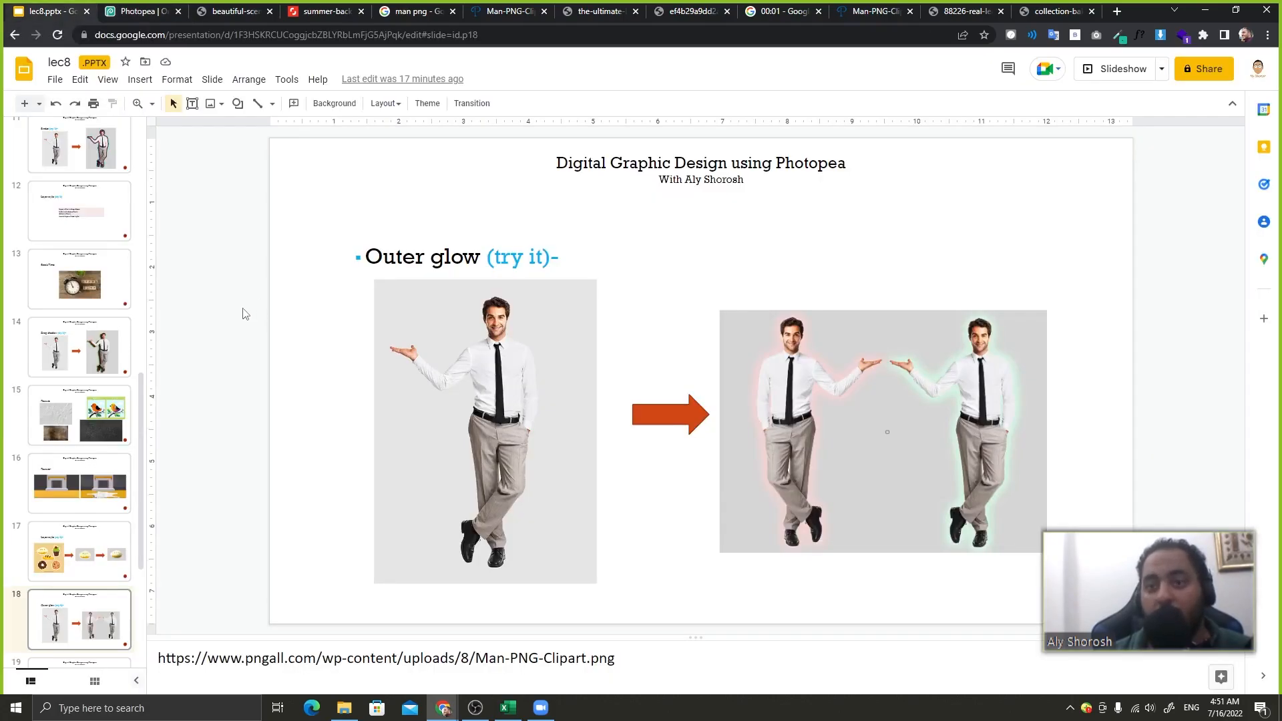
key(Down)
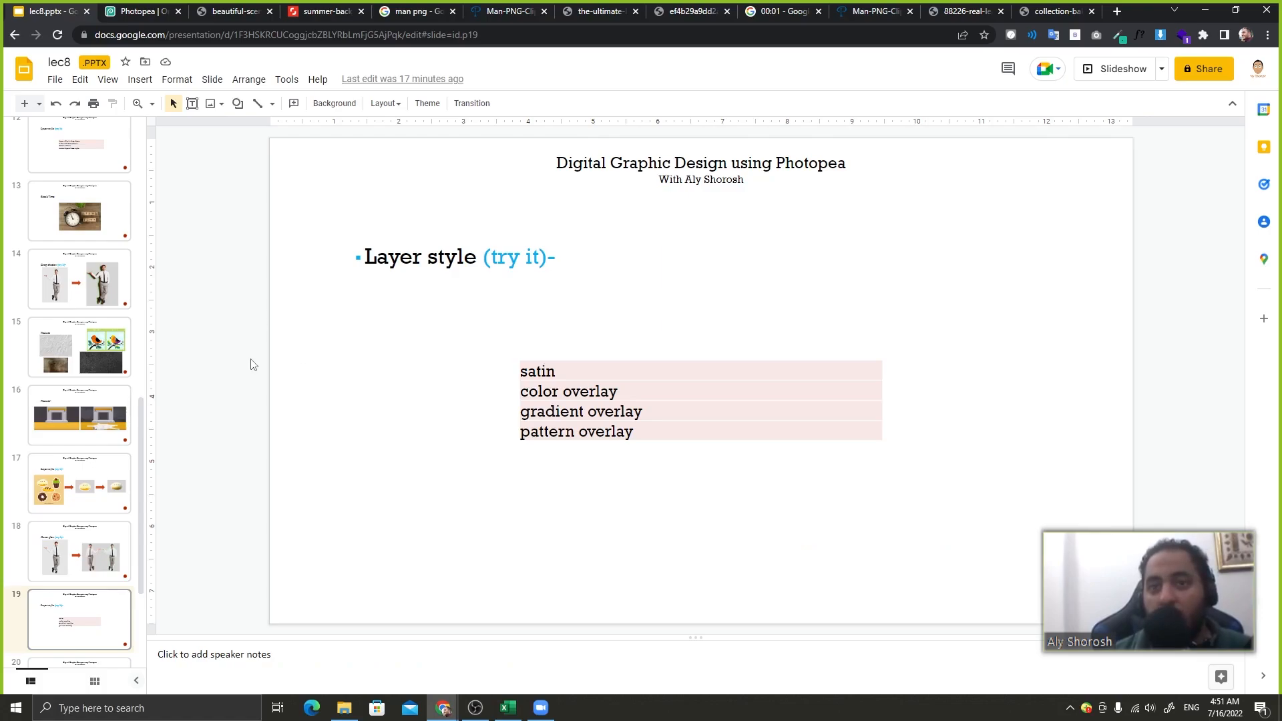
click(128, 552)
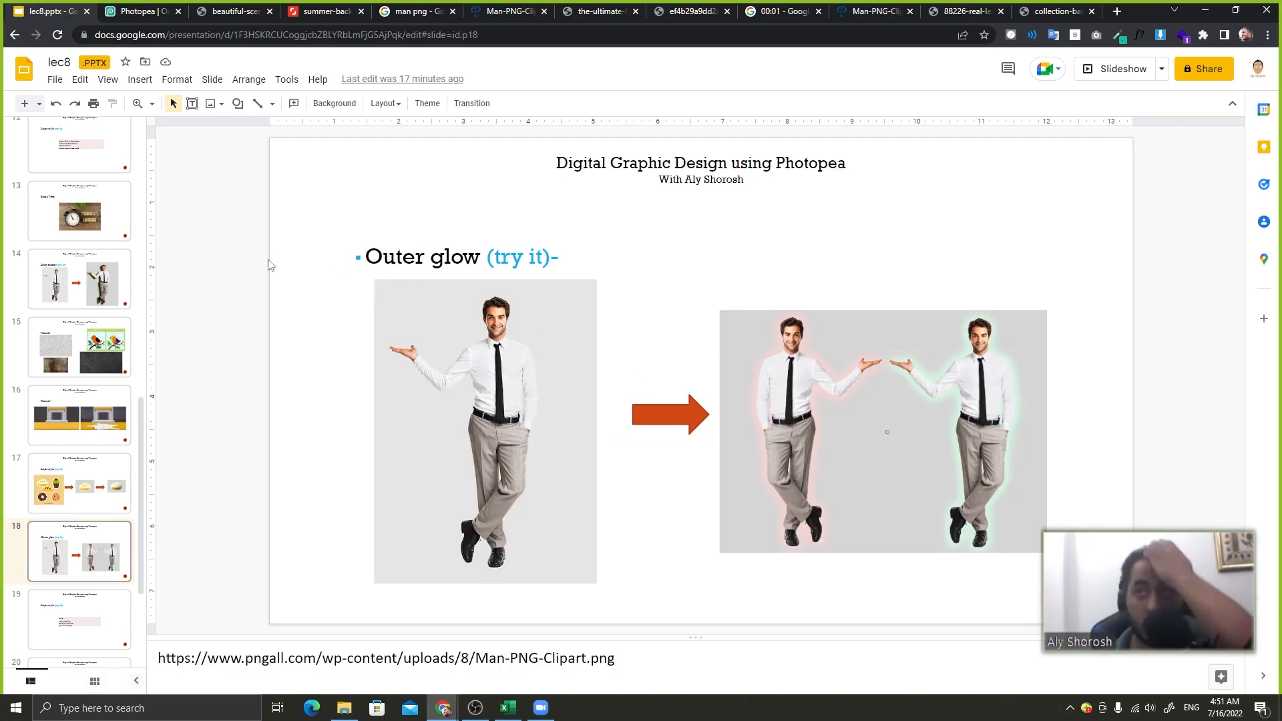
- Switch to the Google timer page and start a 20-second countdown
click(825, 6)
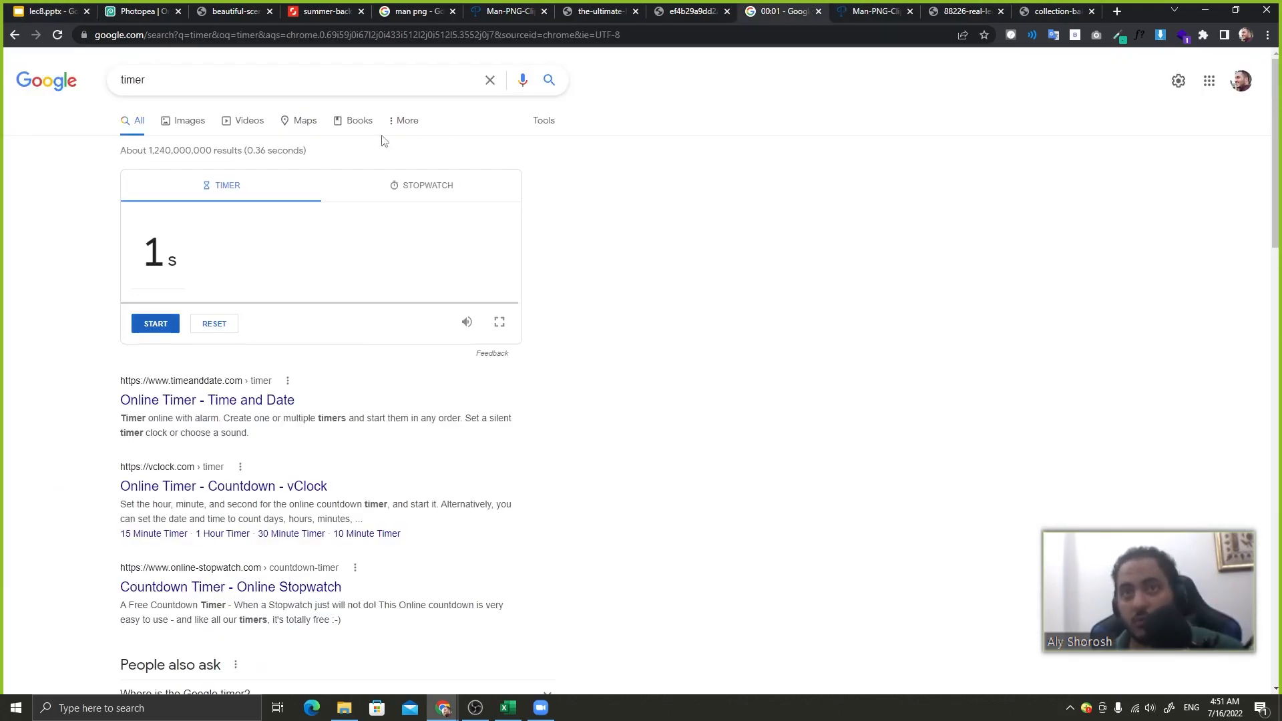
click(162, 252)
text(20s)
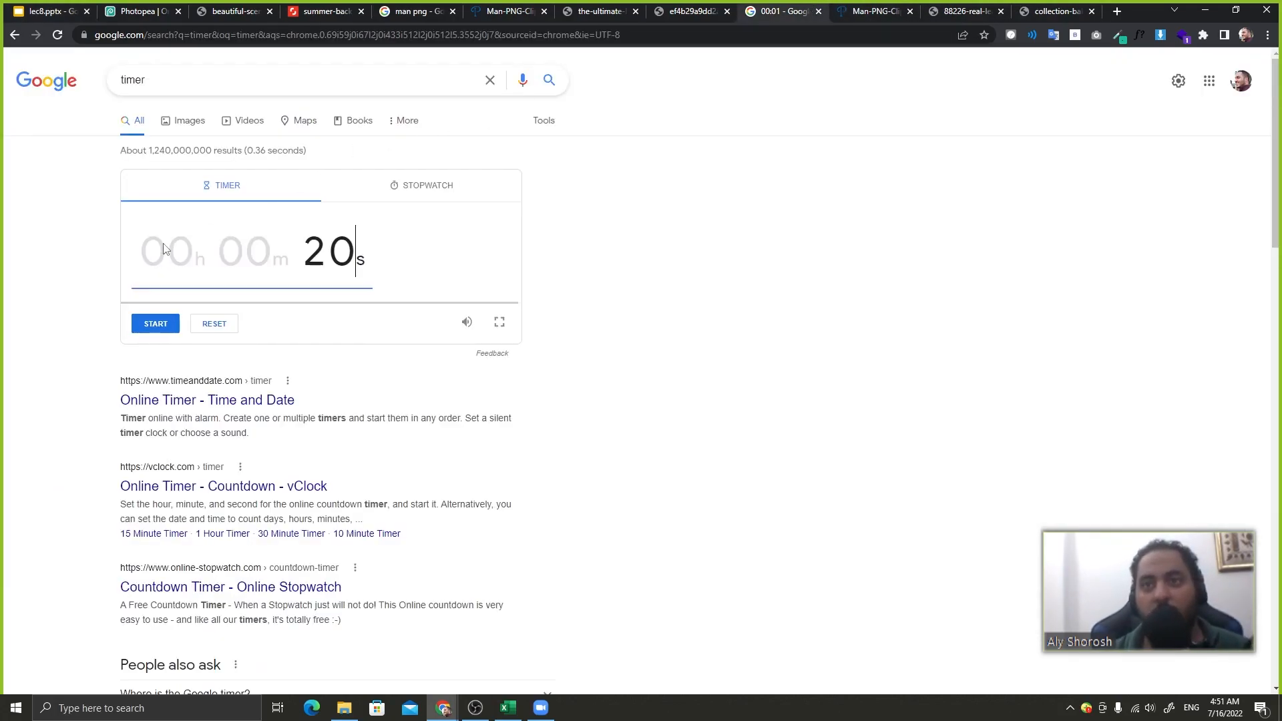
click(160, 326)
- Switch back to Photopea, delete Layer 1 and Layer 2's outer glow, and move the remaining man to the middle of the canvas
key(ctrl+2)
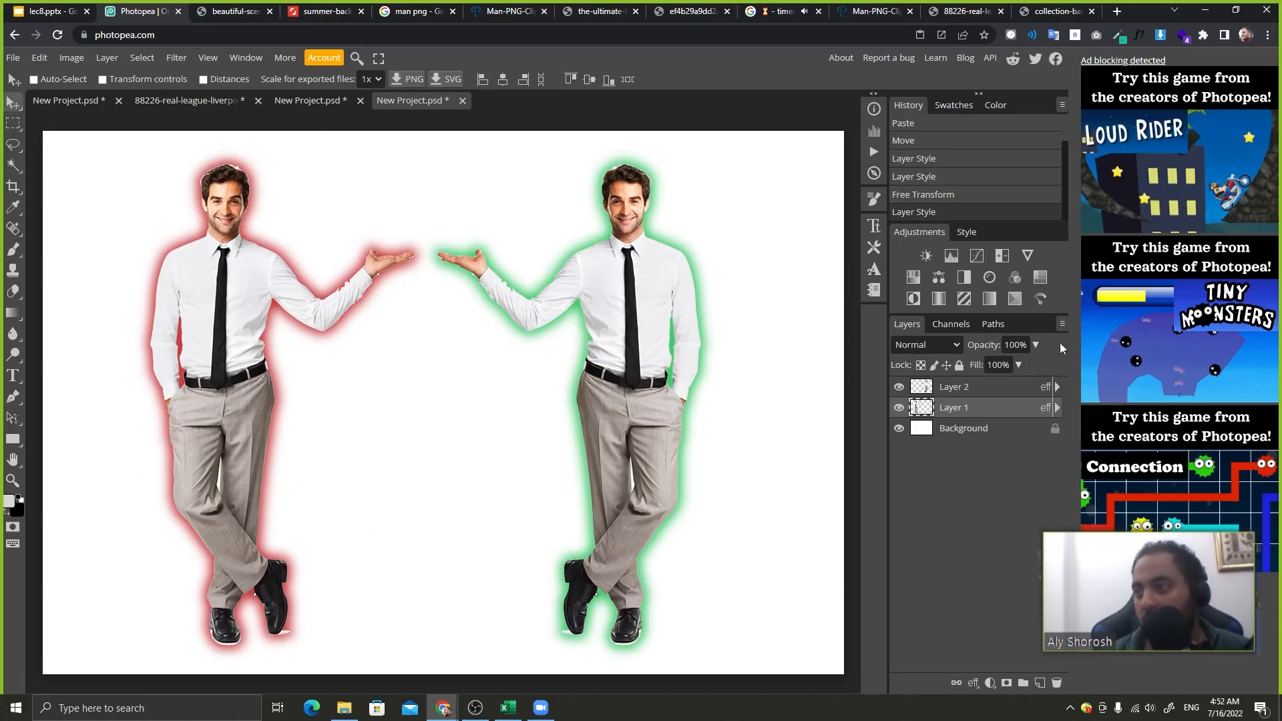
click(1031, 408)
key(Delete)
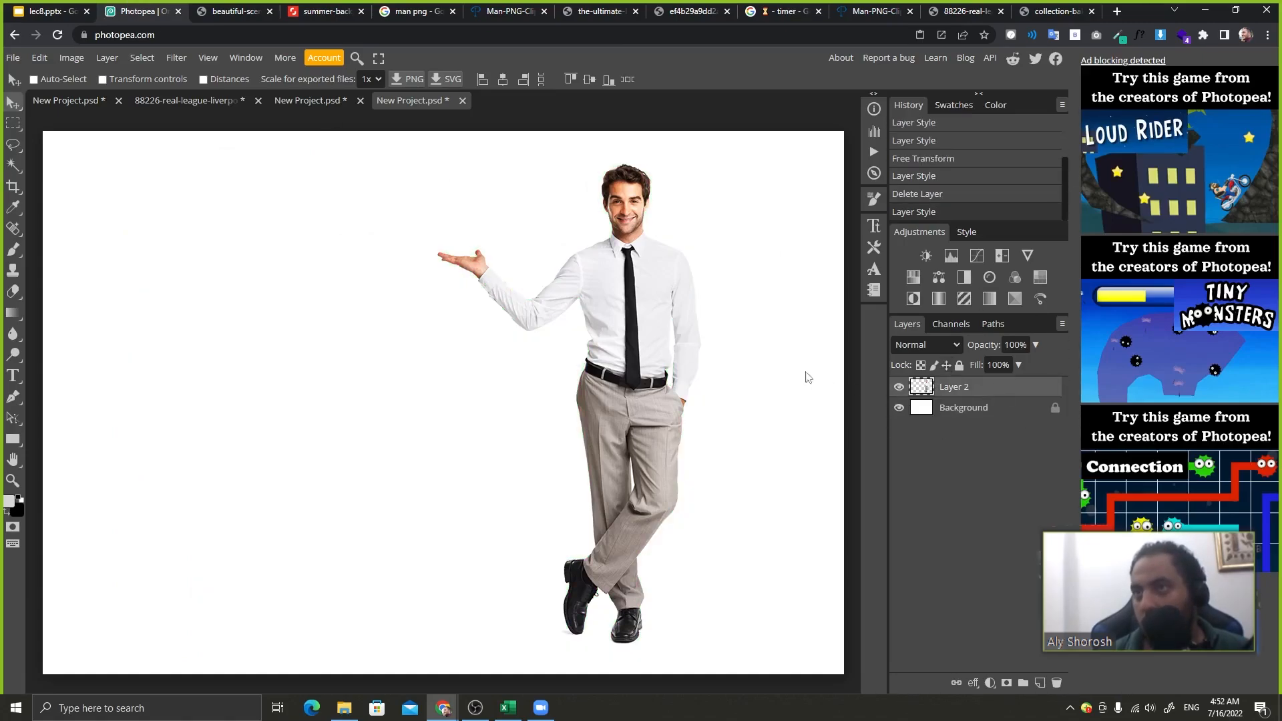
drag(715, 346, 547, 317)
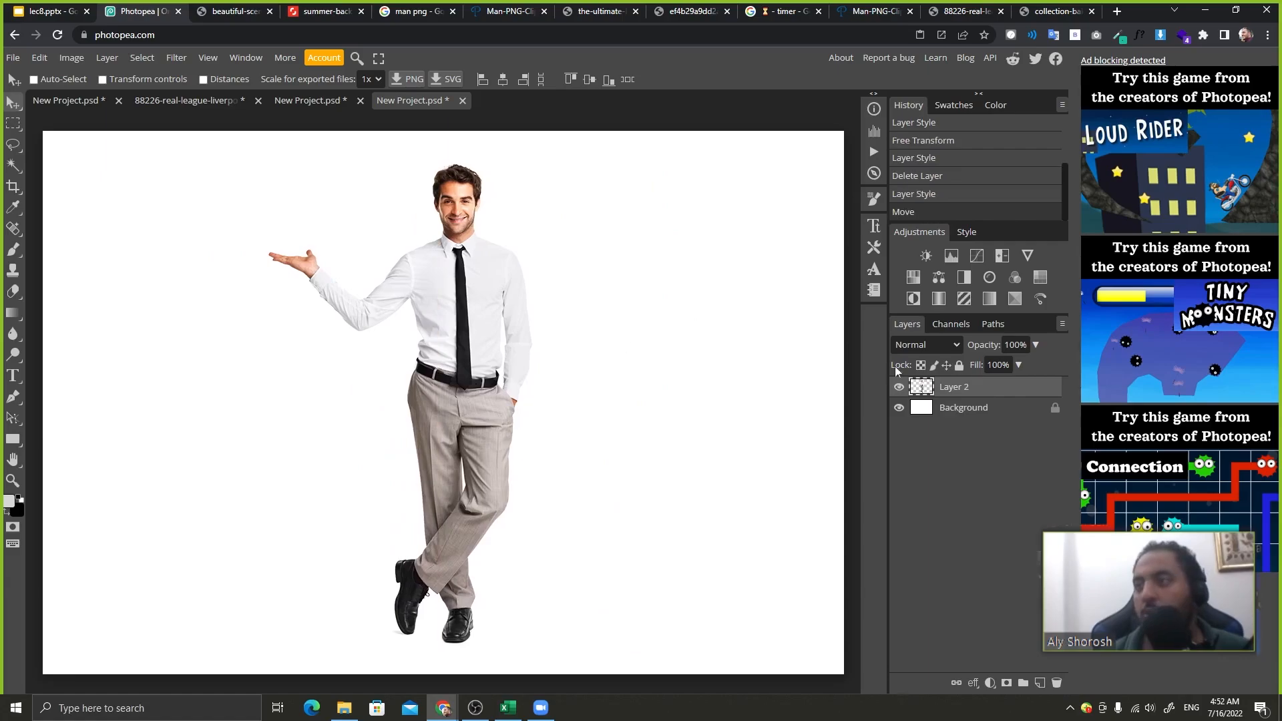
- Try an inner shadow on Layer 2 with angle 50°, distance 10 px, spread 5% and size 28 px, and switch it off
double_click(987, 389)
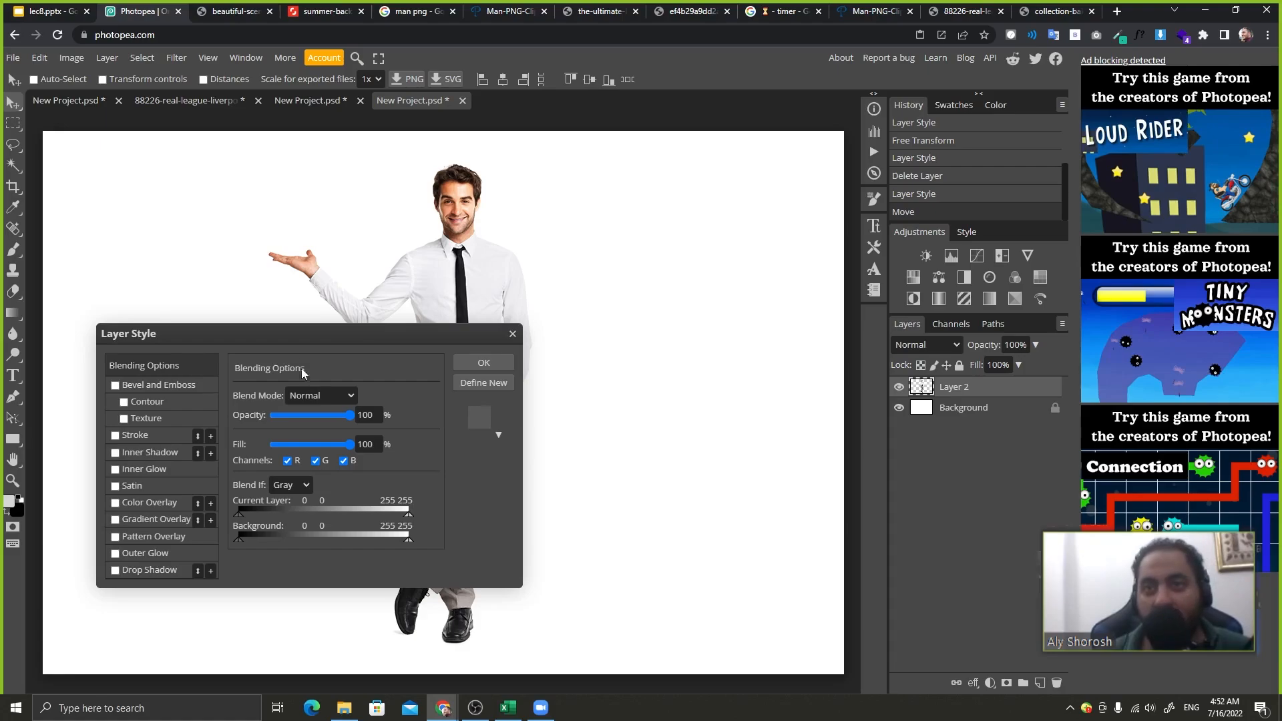
drag(296, 337, 755, 235)
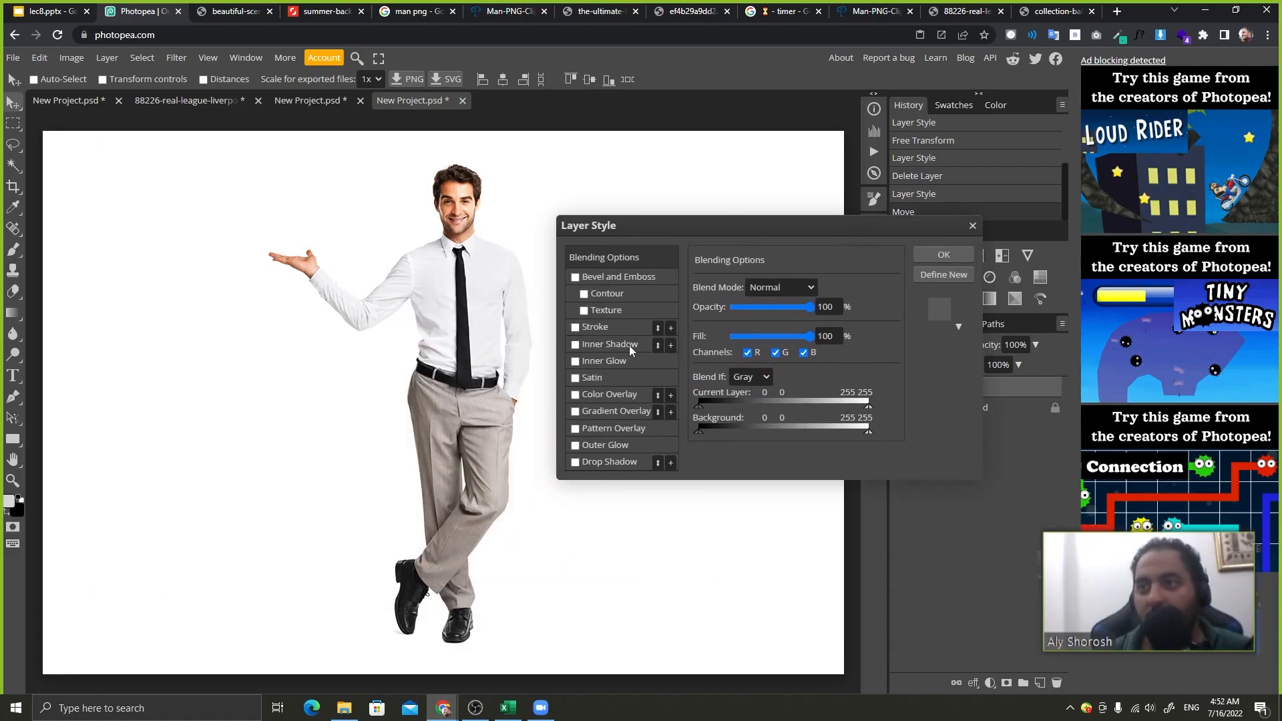
click(591, 346)
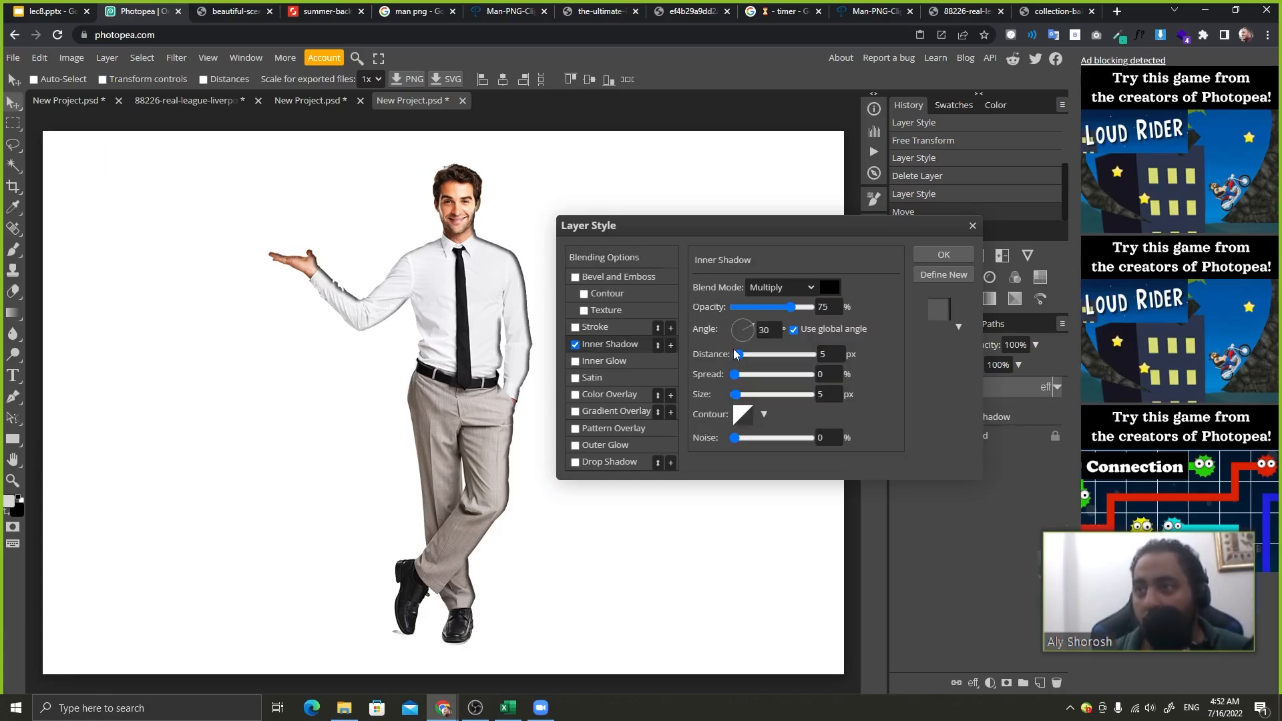
drag(737, 355, 760, 322)
drag(707, 434, 676, 439)
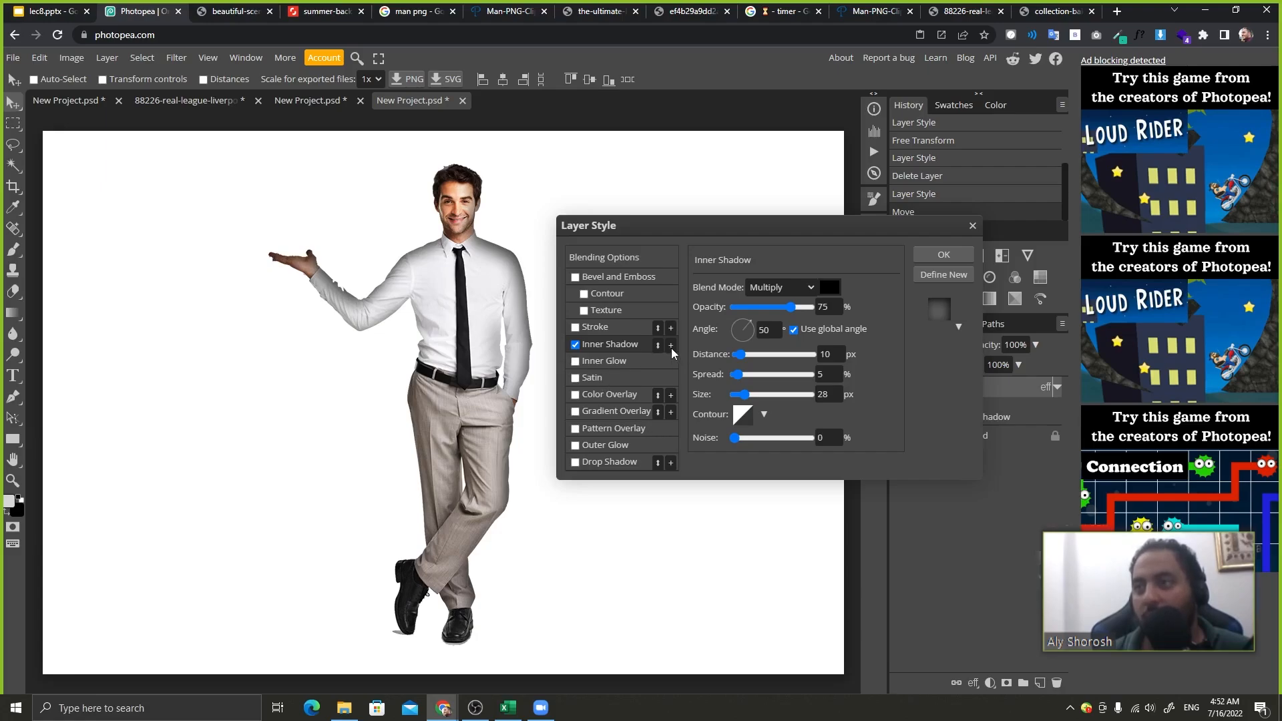
click(576, 346)
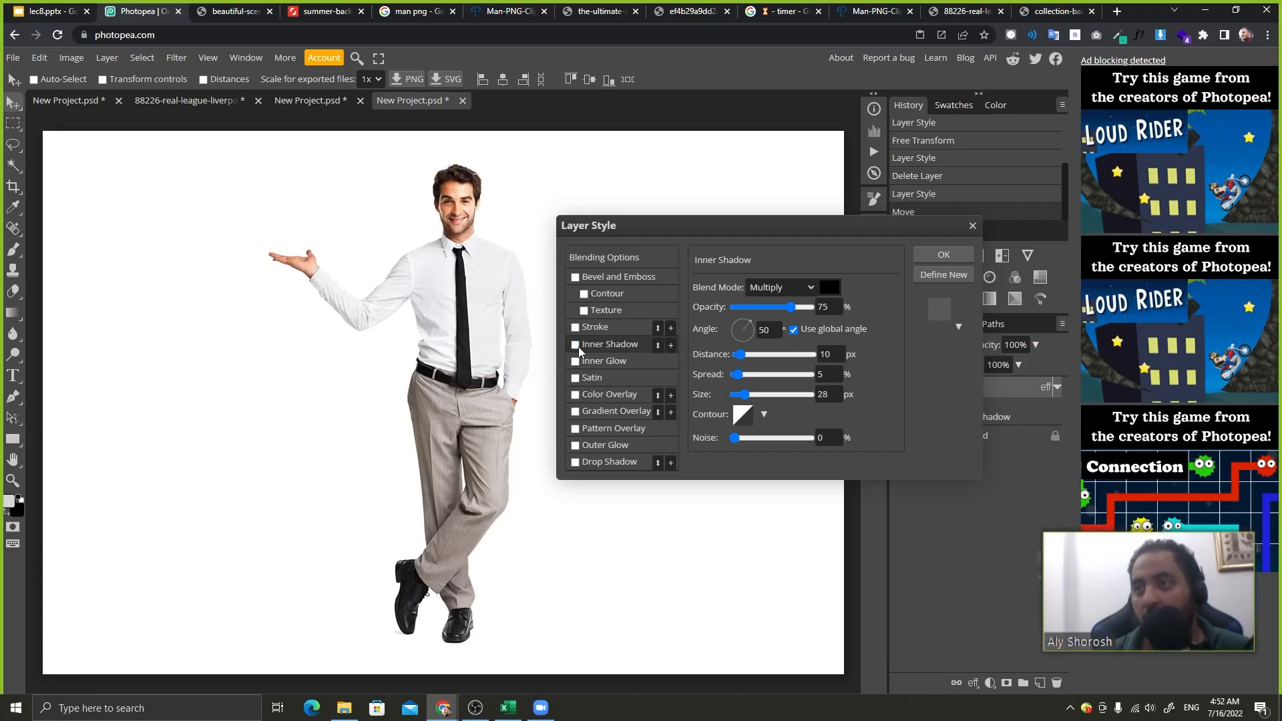
- Try a bright green inner glow on the man with spread 8% and size 30 px, and switch it off
click(623, 365)
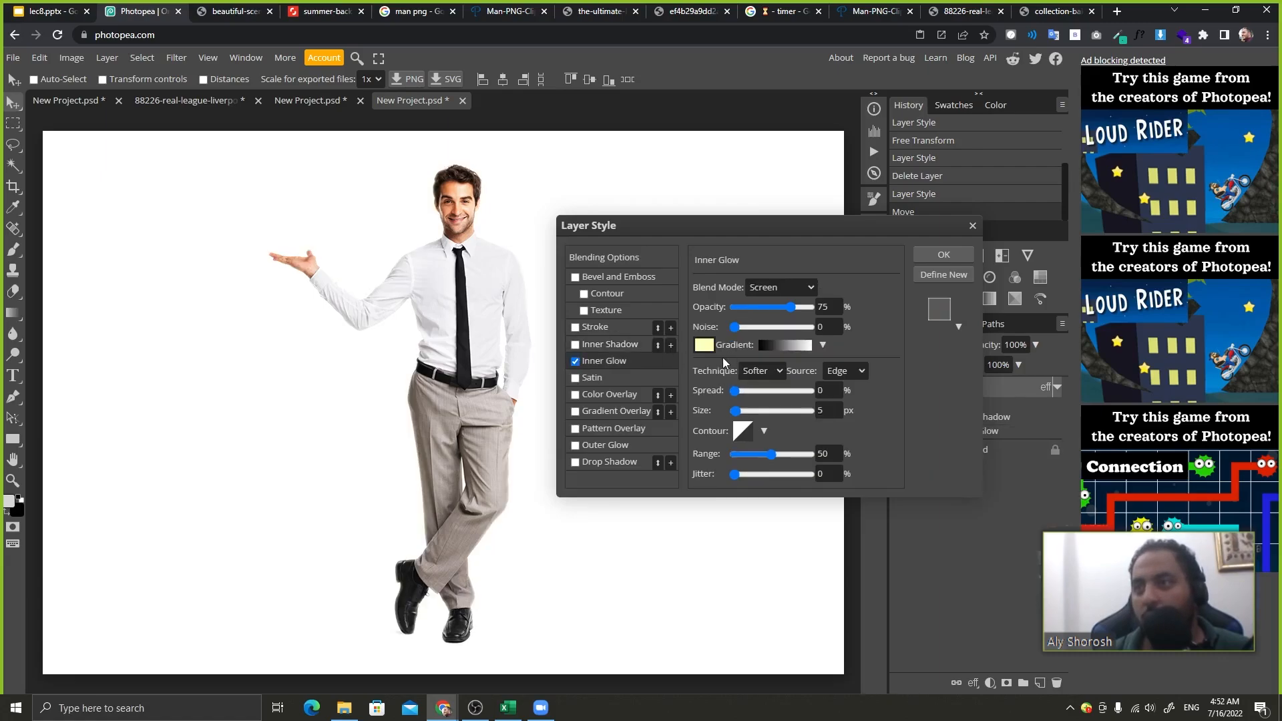
click(703, 344)
click(274, 287)
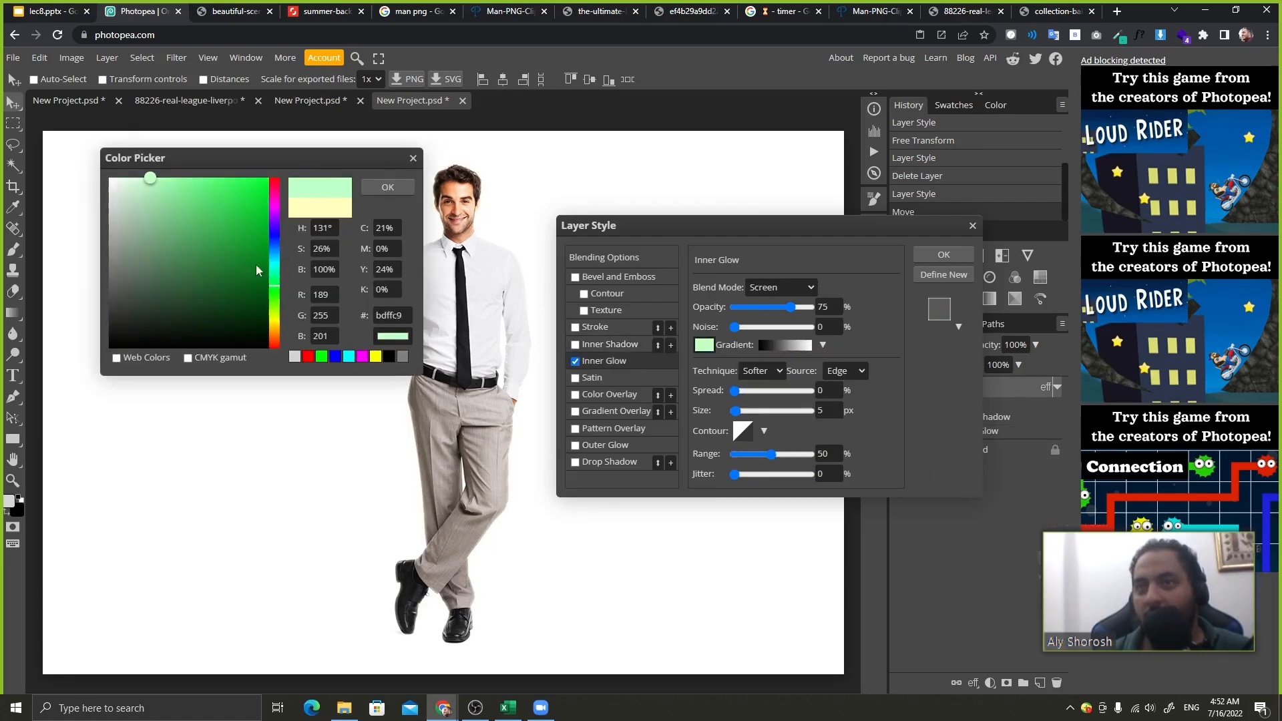
drag(239, 239, 269, 175)
click(395, 188)
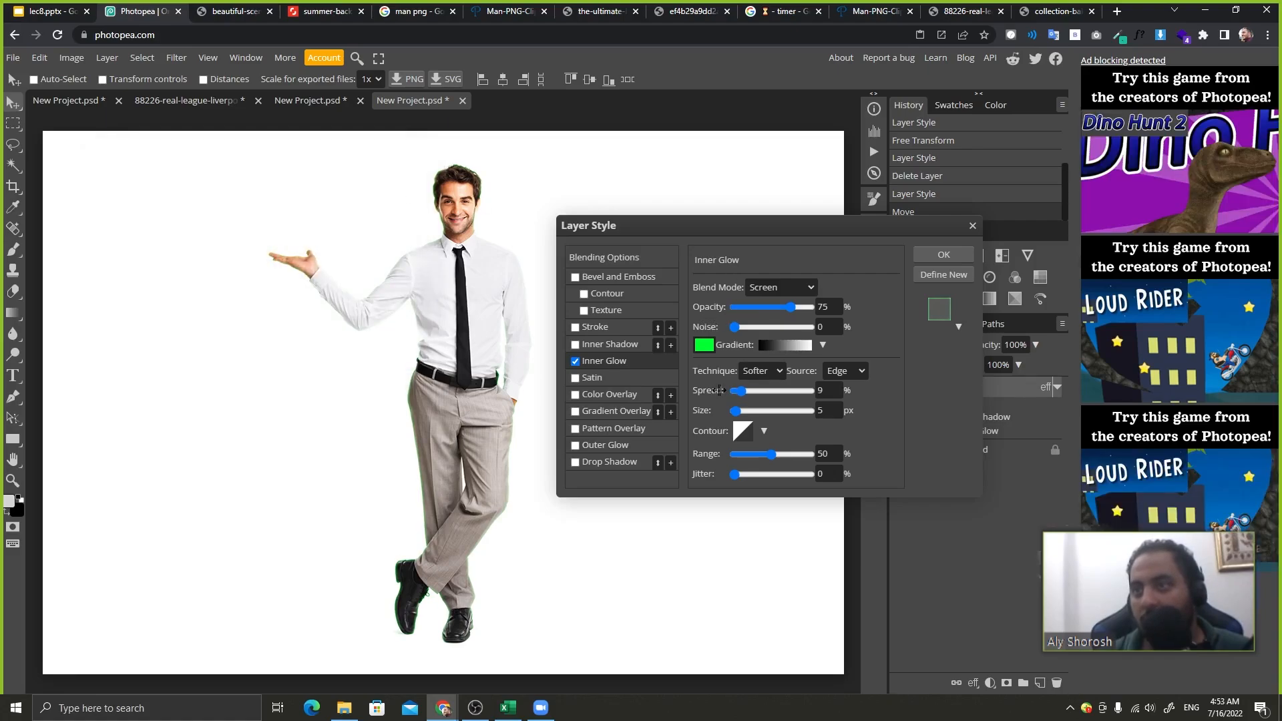
mouse_move(700, 412)
mouse_down()
mouse_move(744, 414)
mouse_move(711, 413)
mouse_up()
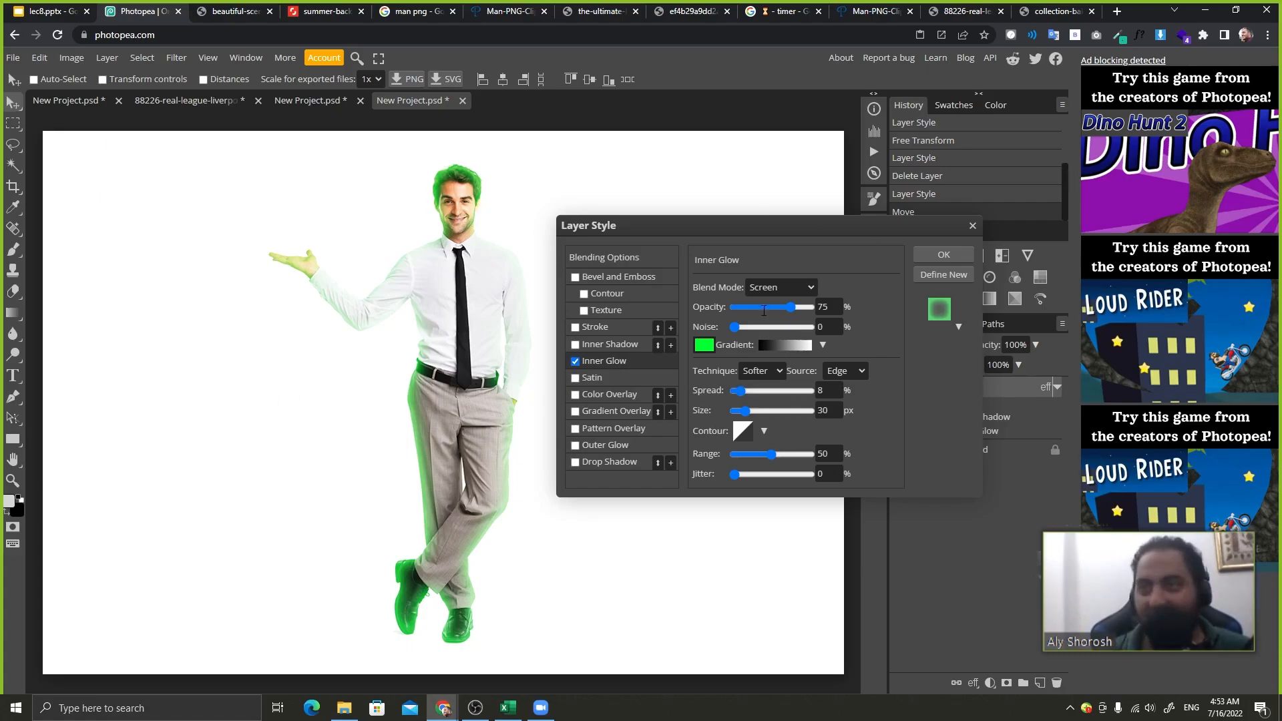
click(575, 361)
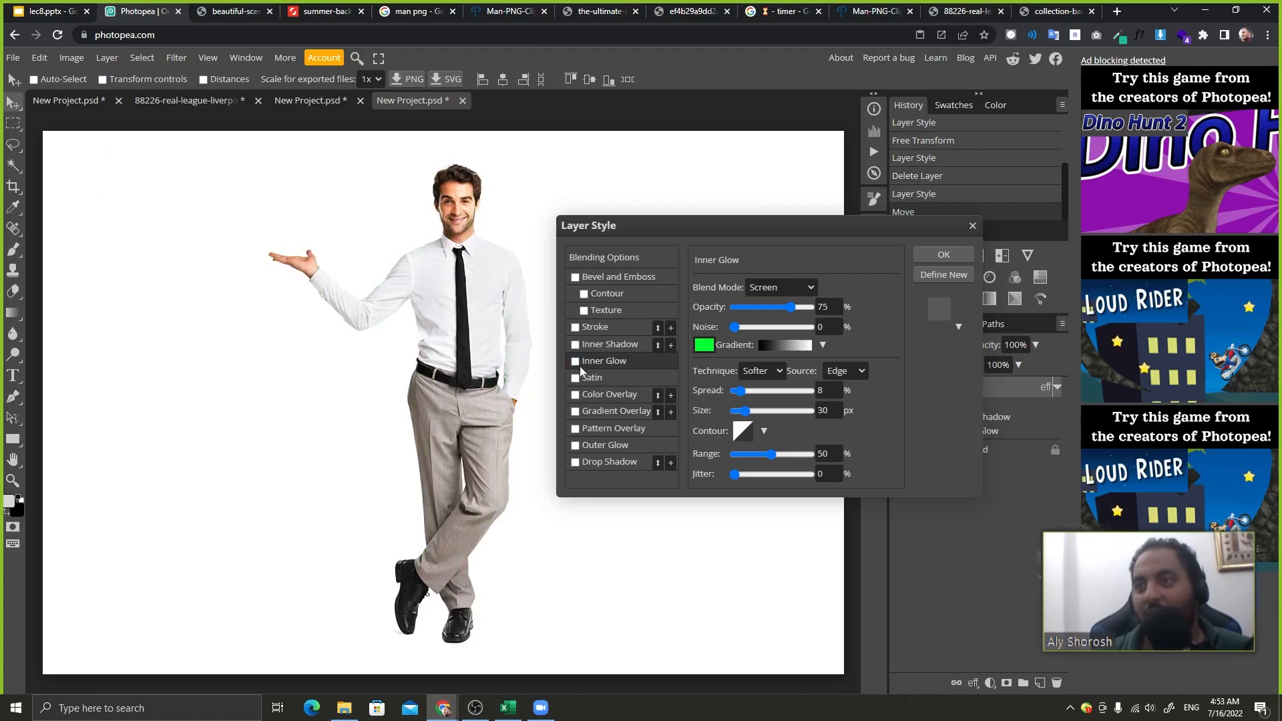
- Try a satin effect on the man with opacity 33%, distance 9 px and size 200 px
click(606, 378)
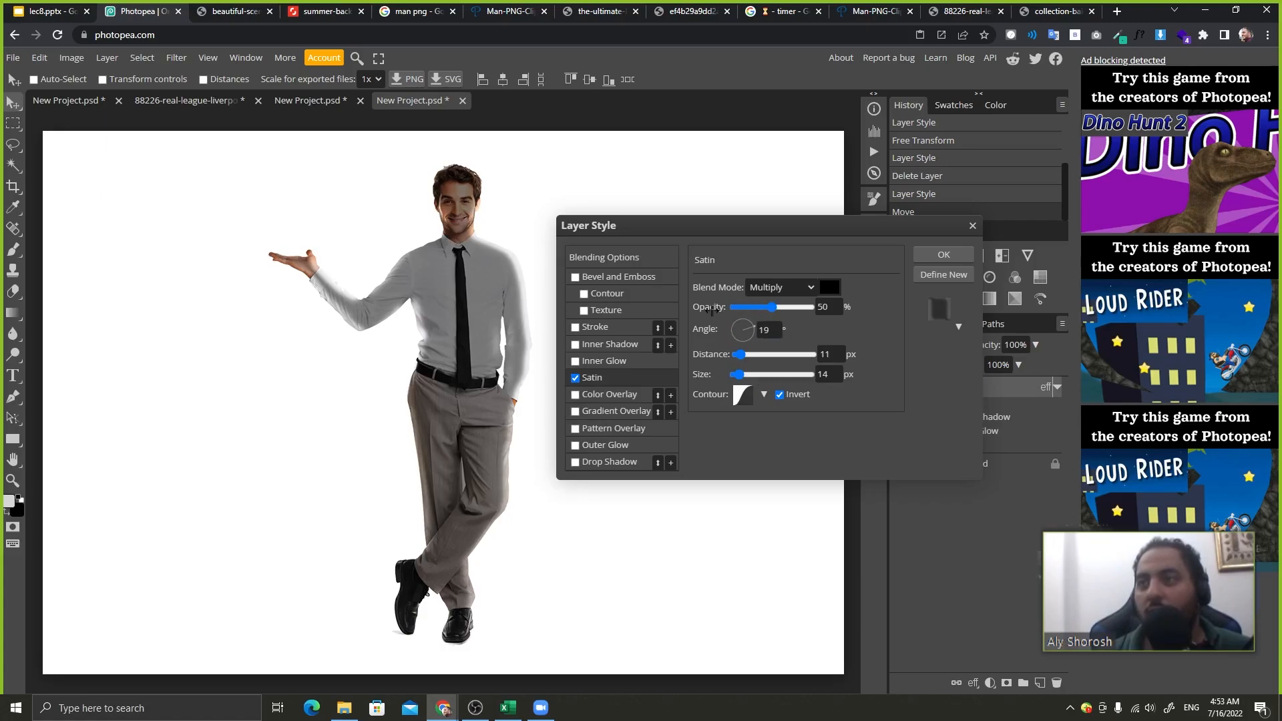
drag(706, 371, 818, 374)
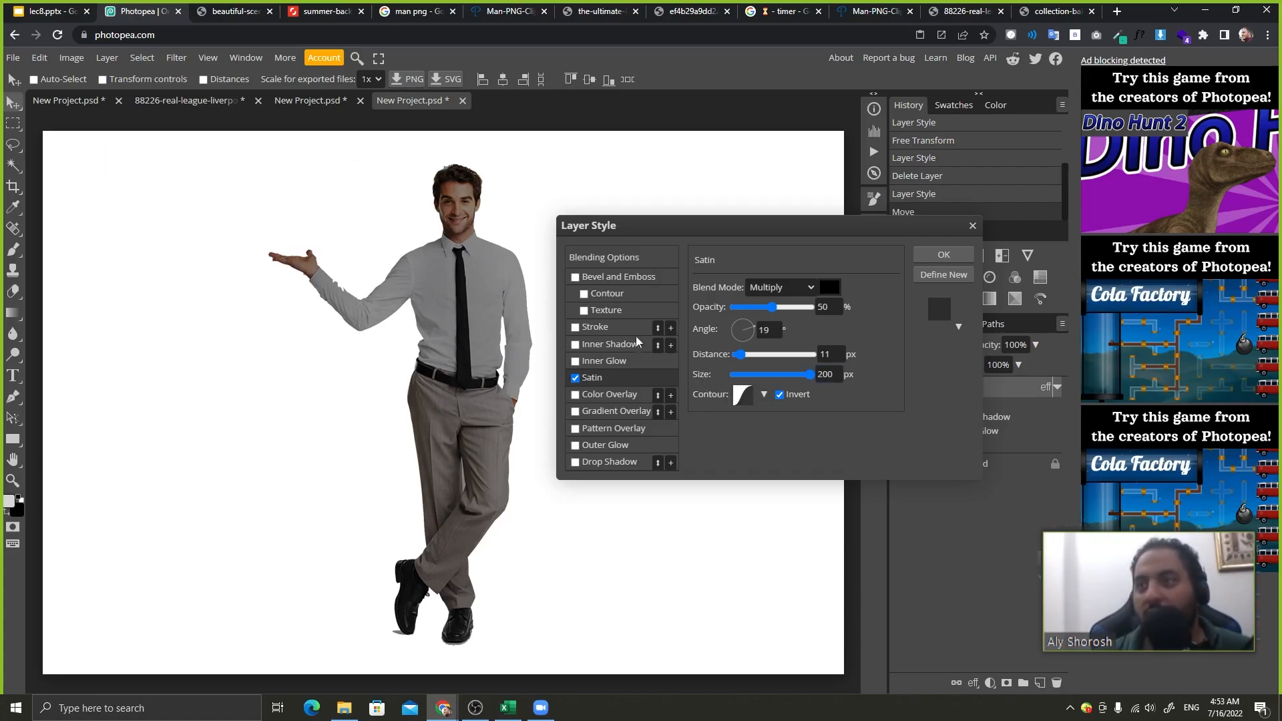
drag(709, 309, 739, 359)
- Try several contour presets on the satin effect, and switch satin off
click(745, 395)
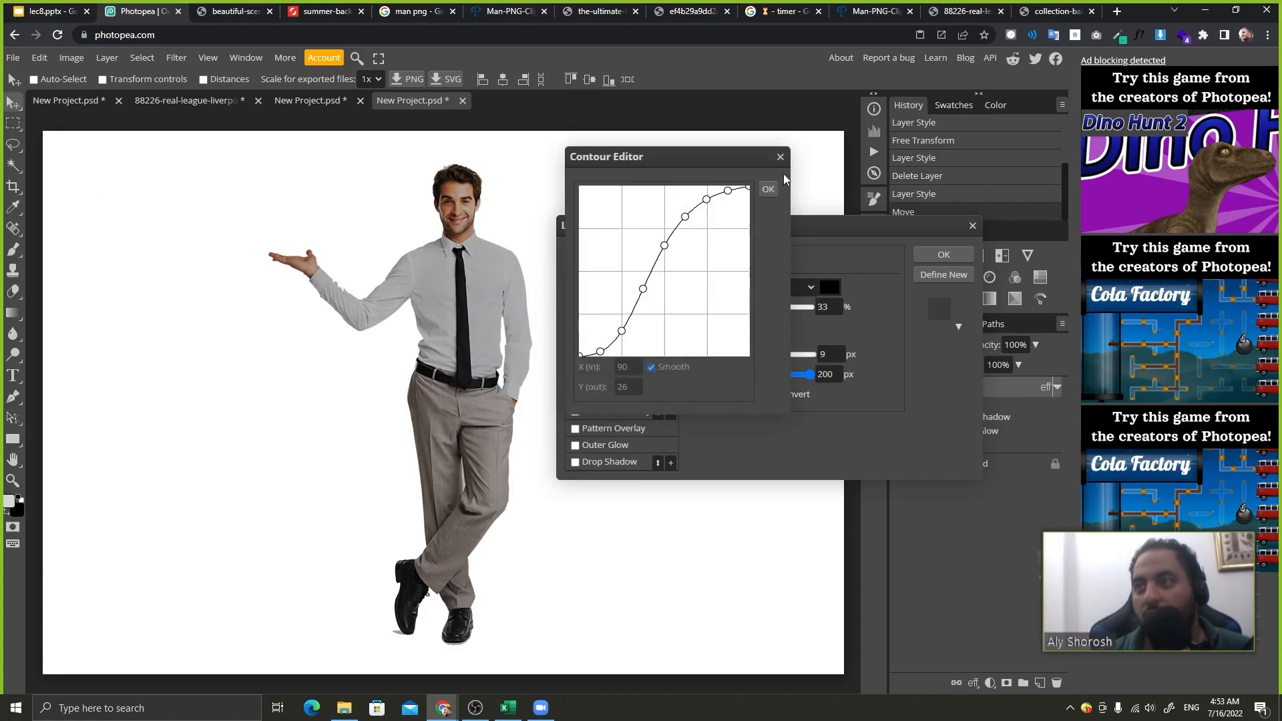
click(780, 156)
click(764, 395)
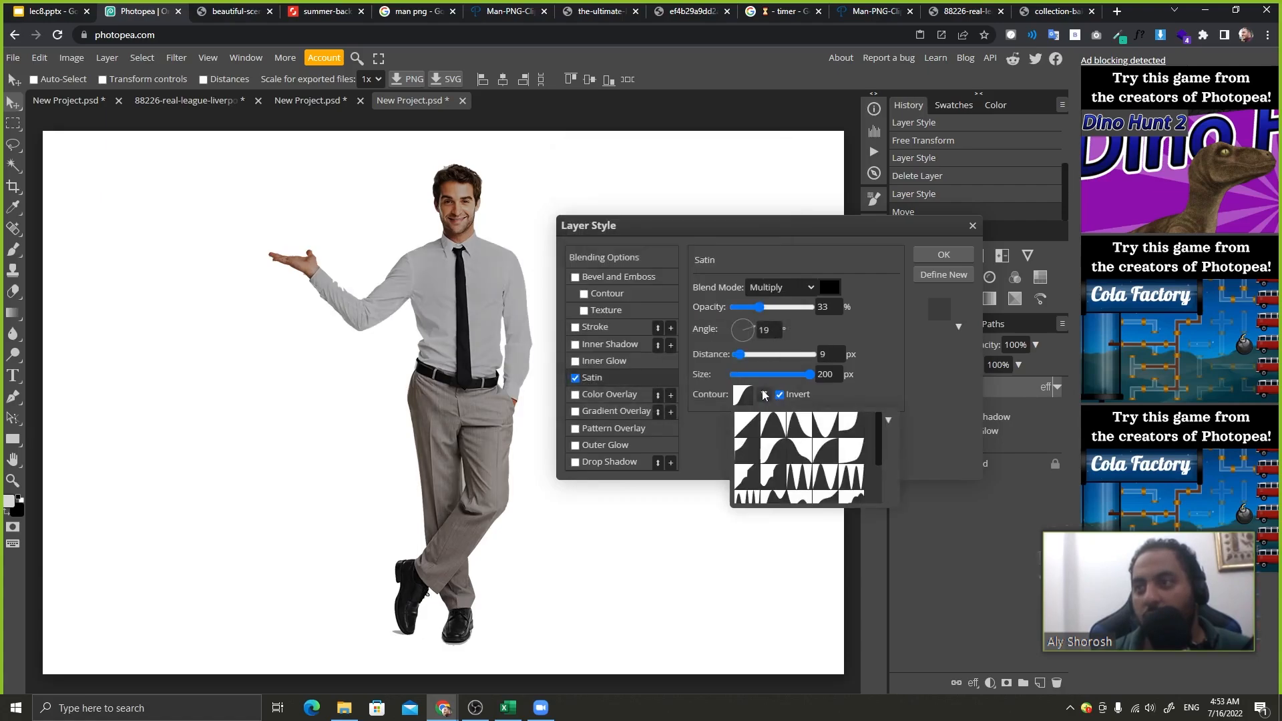
click(791, 450)
click(827, 473)
click(756, 483)
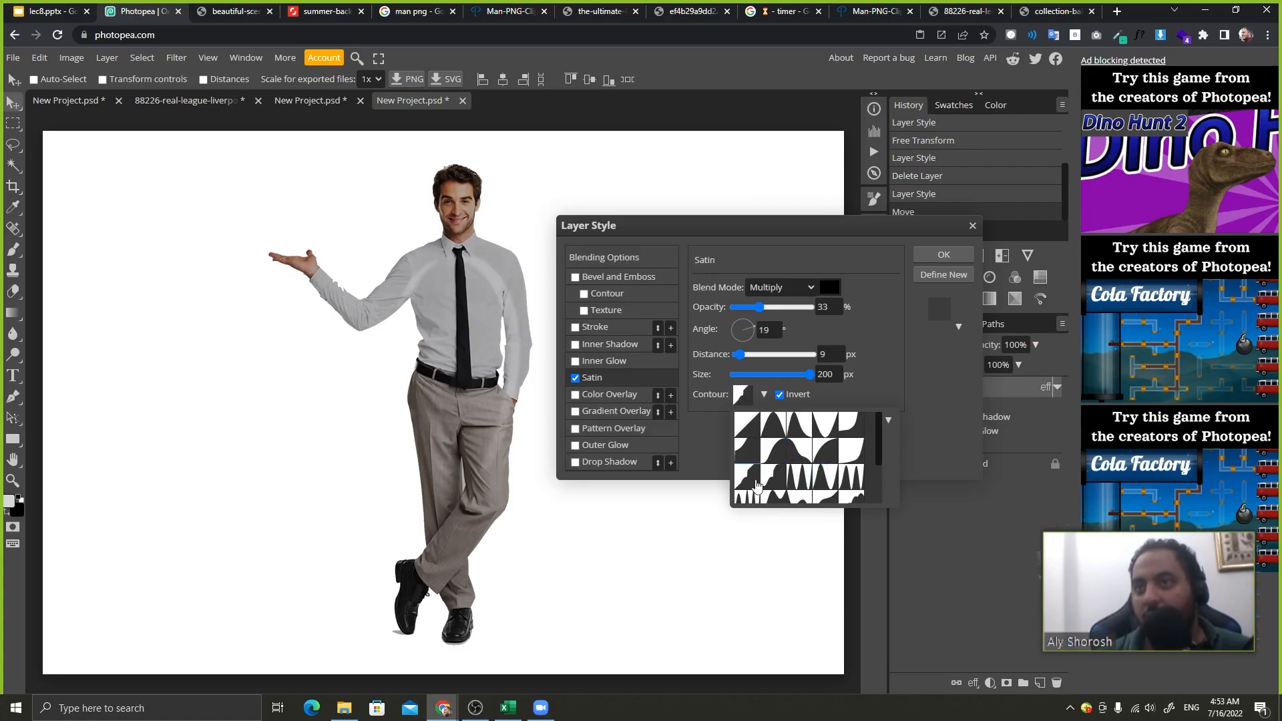
click(751, 459)
click(887, 343)
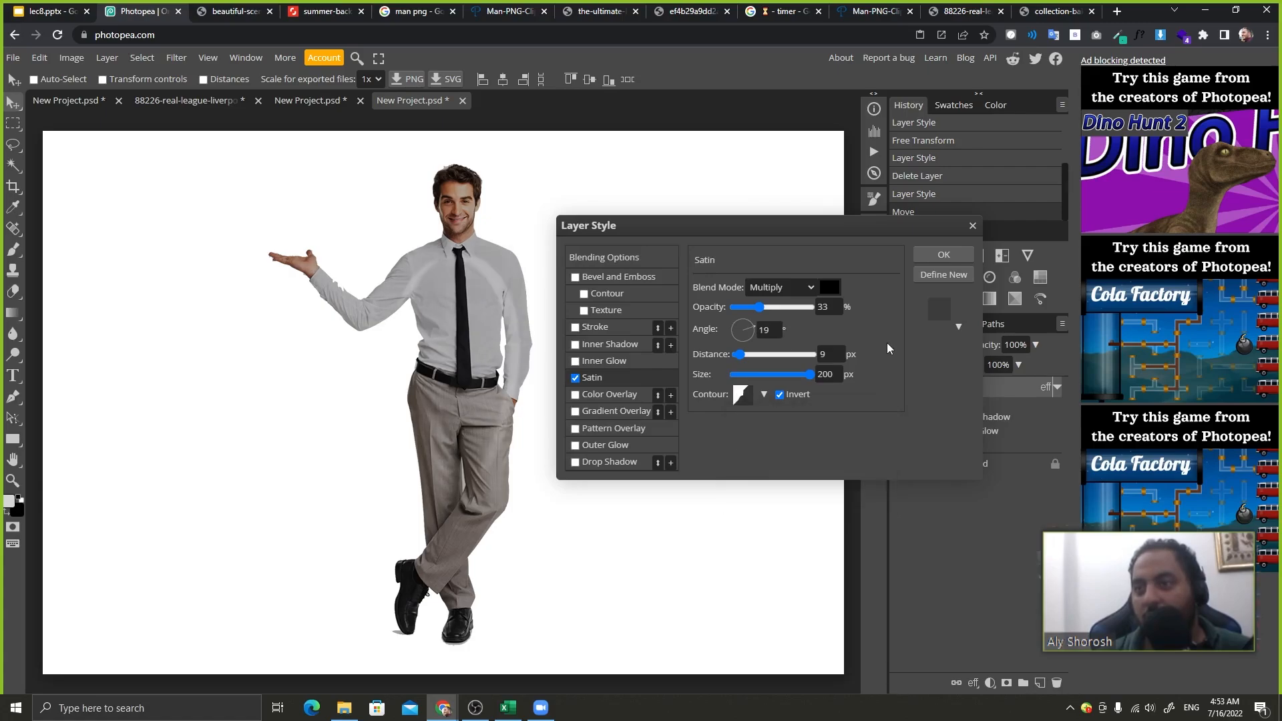
click(575, 378)
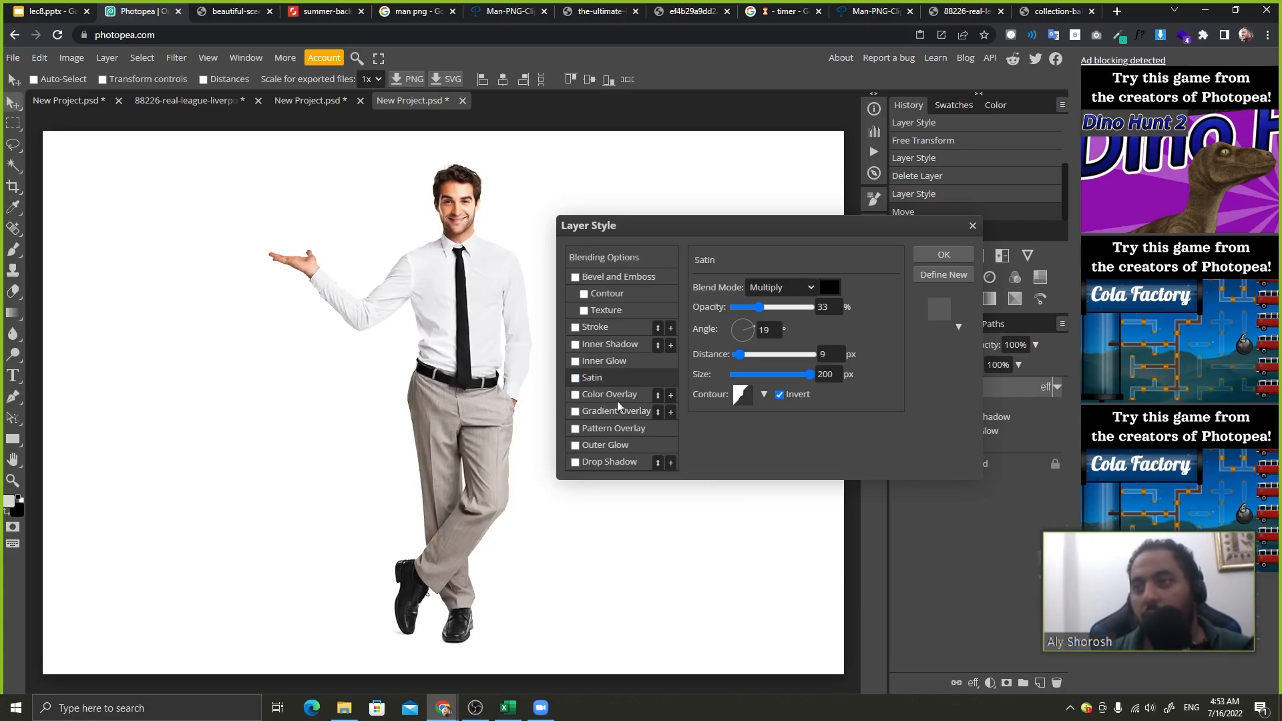
- Enable a red color overlay on the man, add a second color overlay and recolour one of them bright green
click(617, 400)
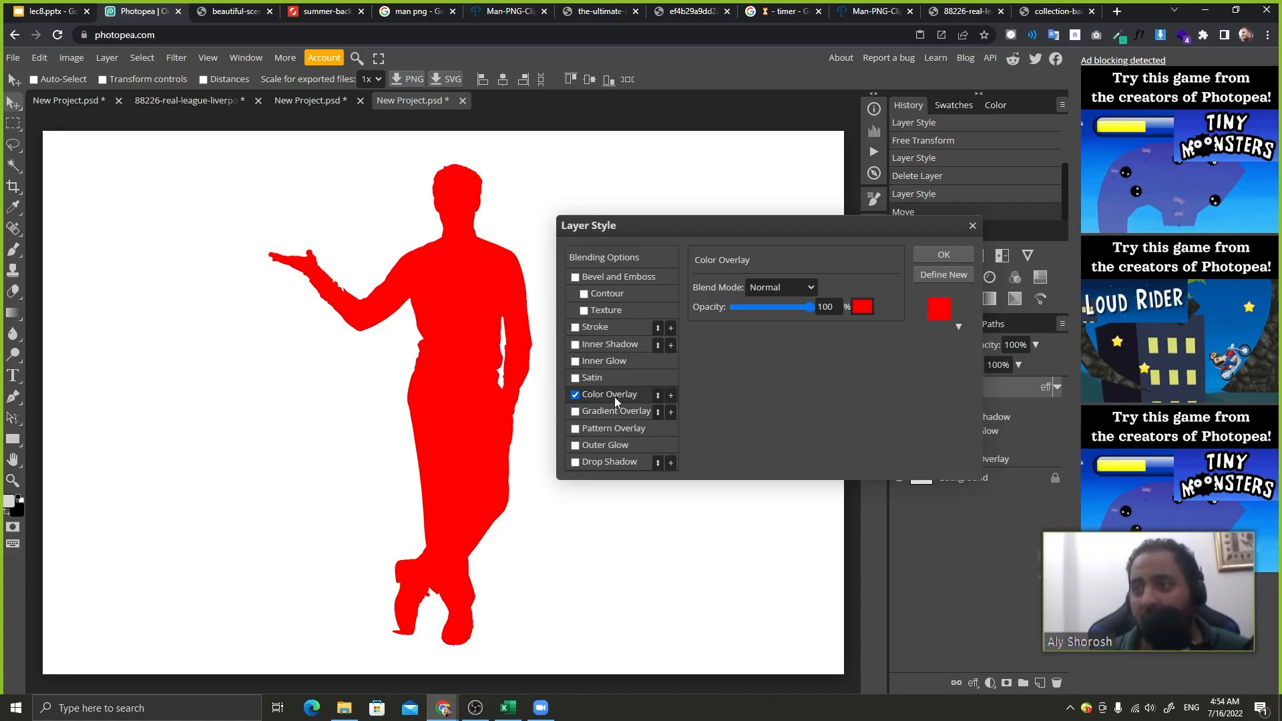
click(671, 396)
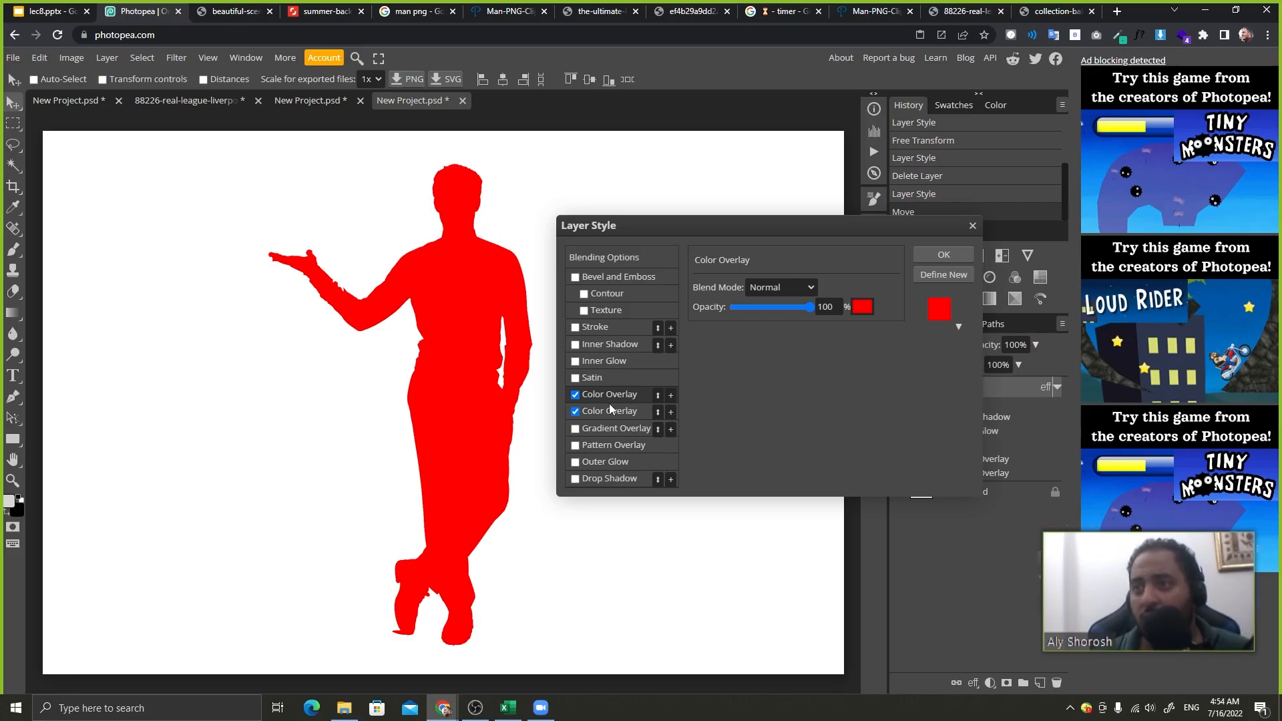
click(861, 309)
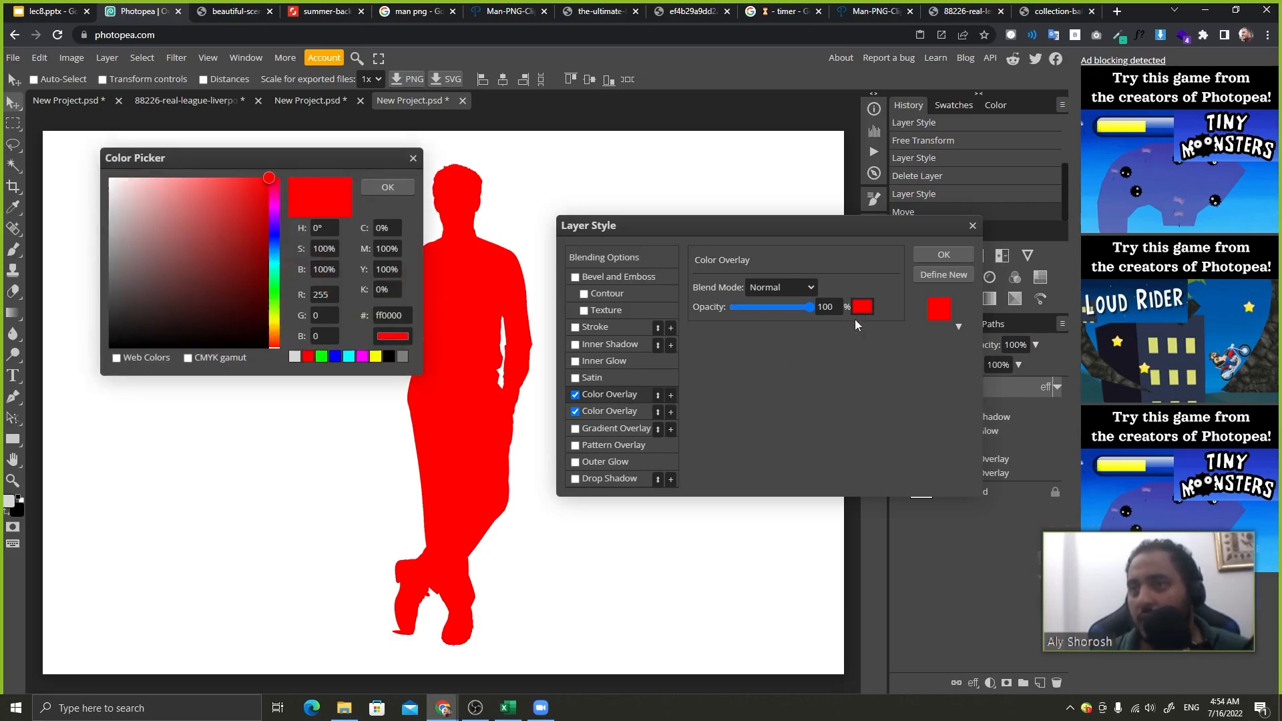
click(274, 283)
click(388, 187)
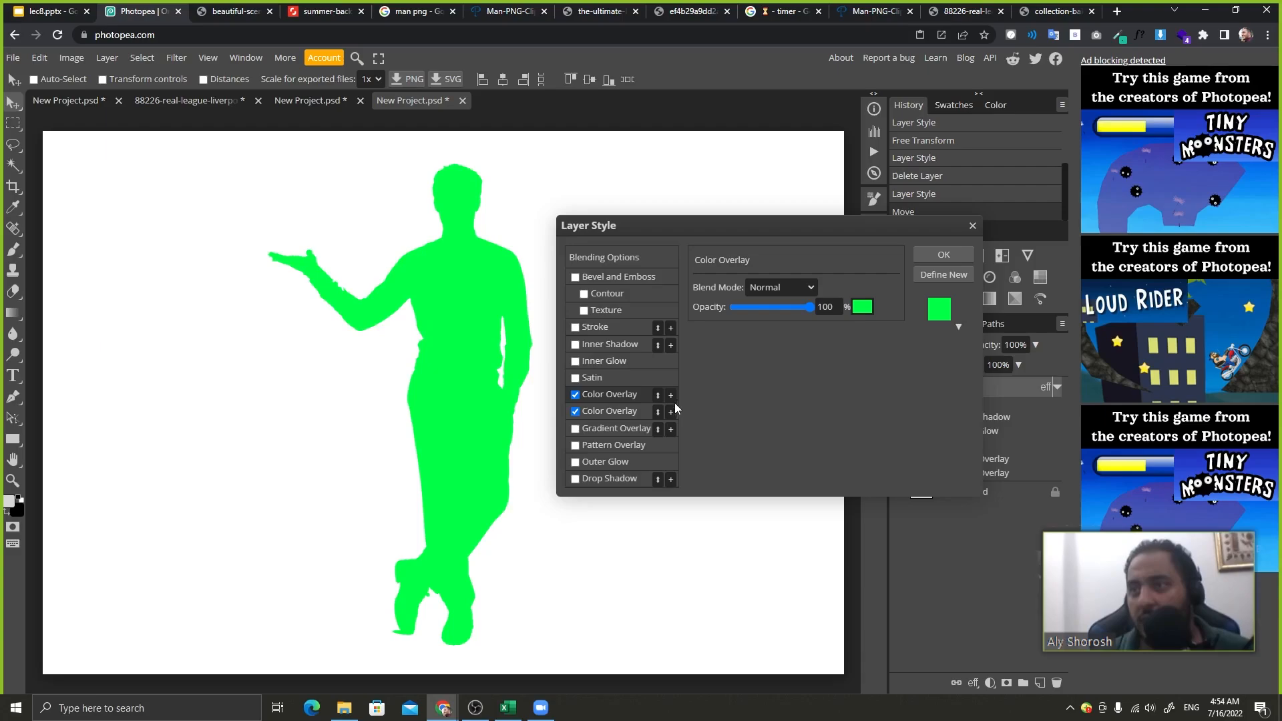
- Reorder the two color overlays so red is on top, and try its blend mode as Multiply and Screen before returning to Normal
click(658, 411)
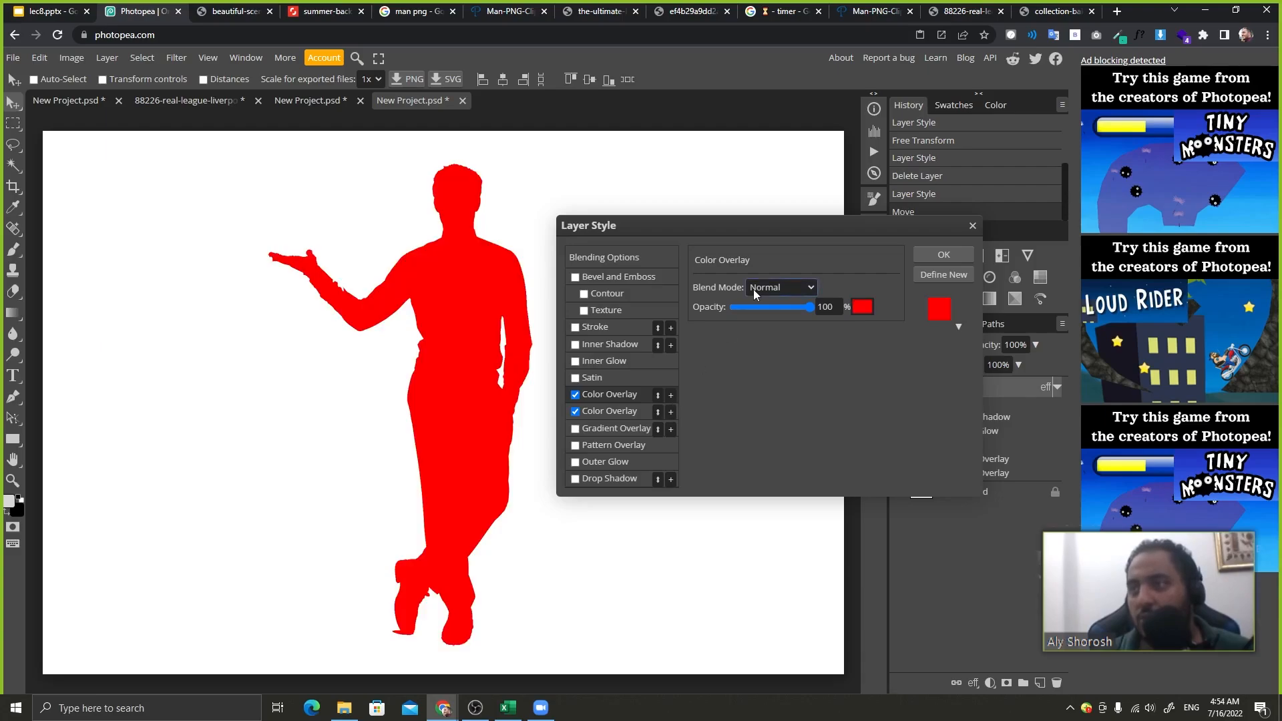
click(777, 287)
click(781, 354)
click(773, 288)
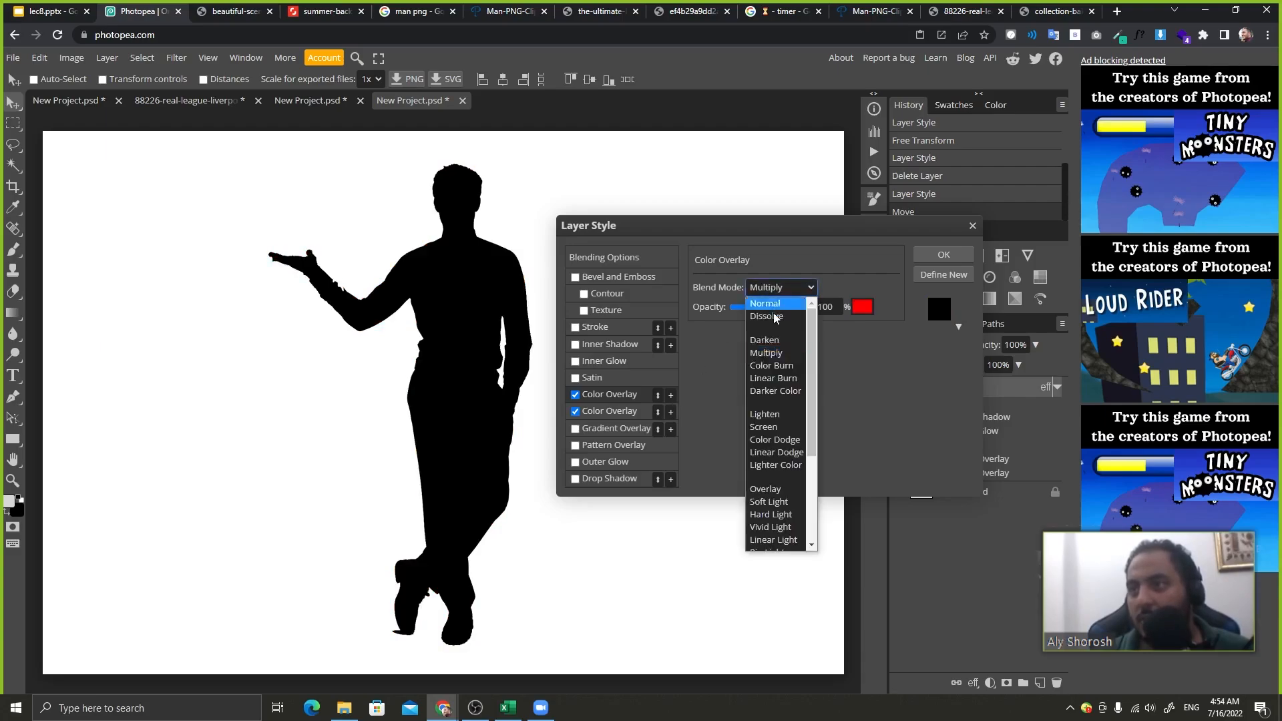
click(771, 421)
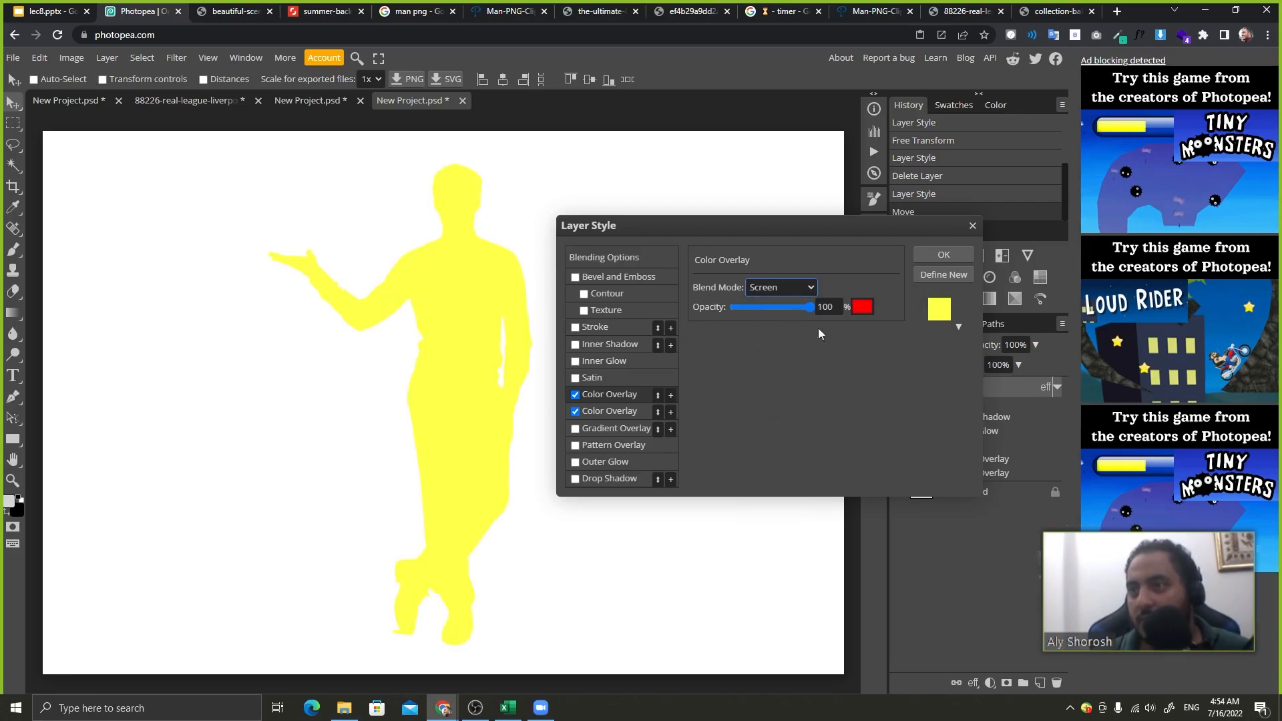
click(799, 288)
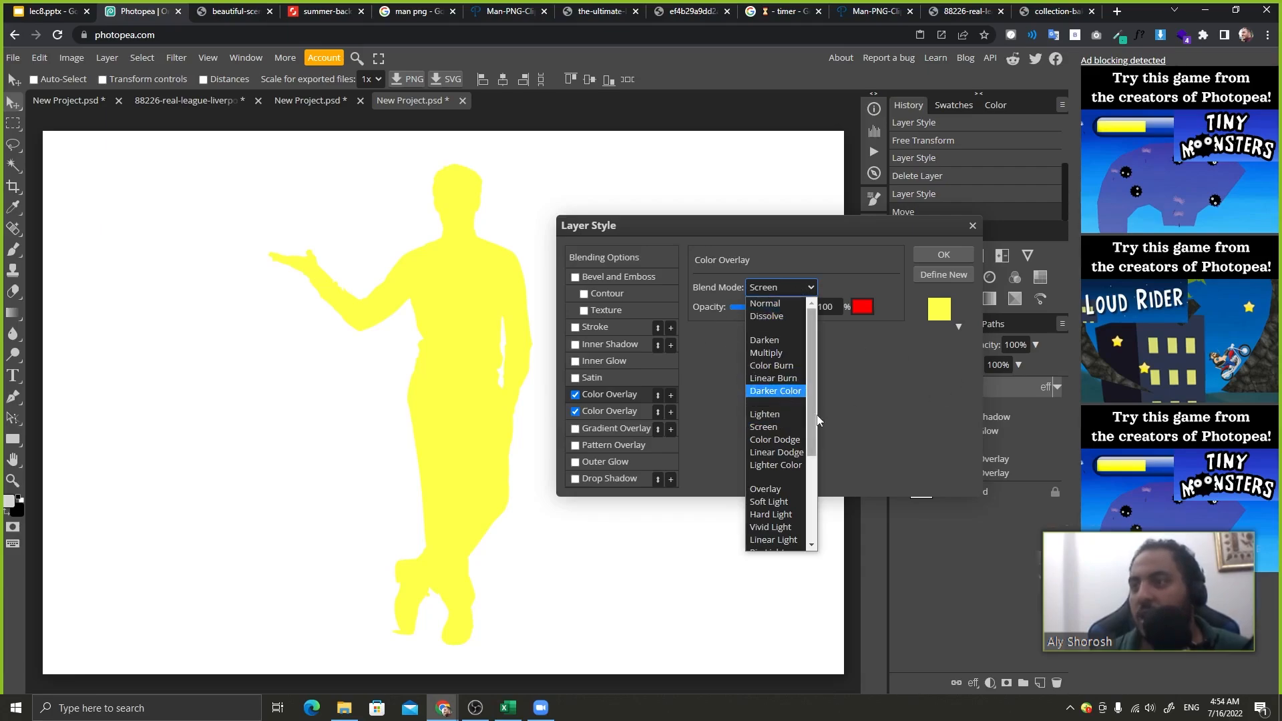
click(867, 344)
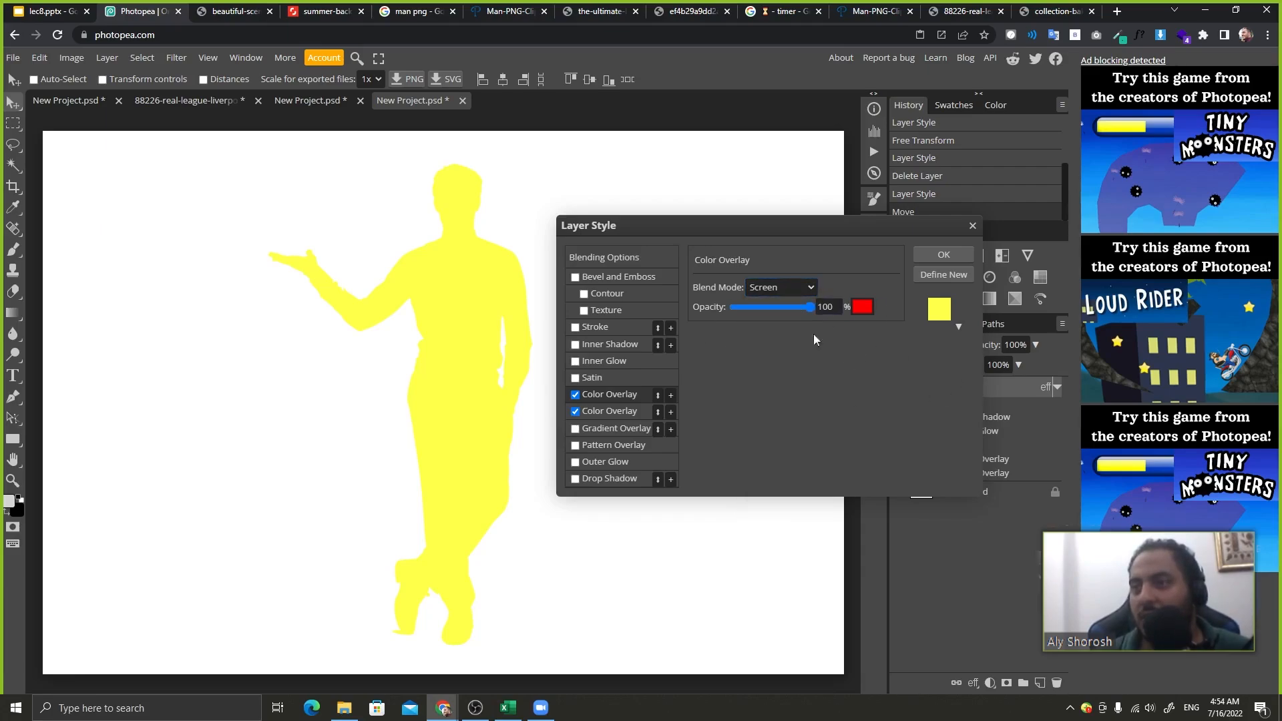
click(780, 287)
click(779, 308)
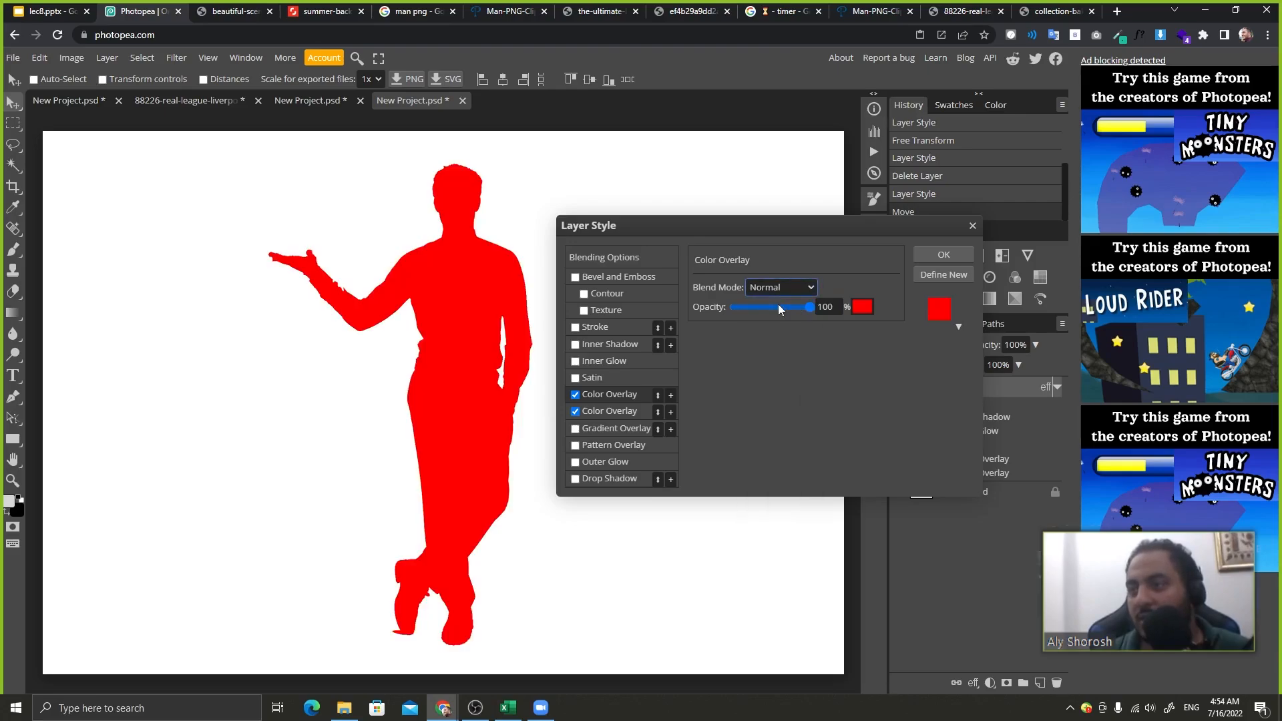
drag(779, 308, 814, 308)
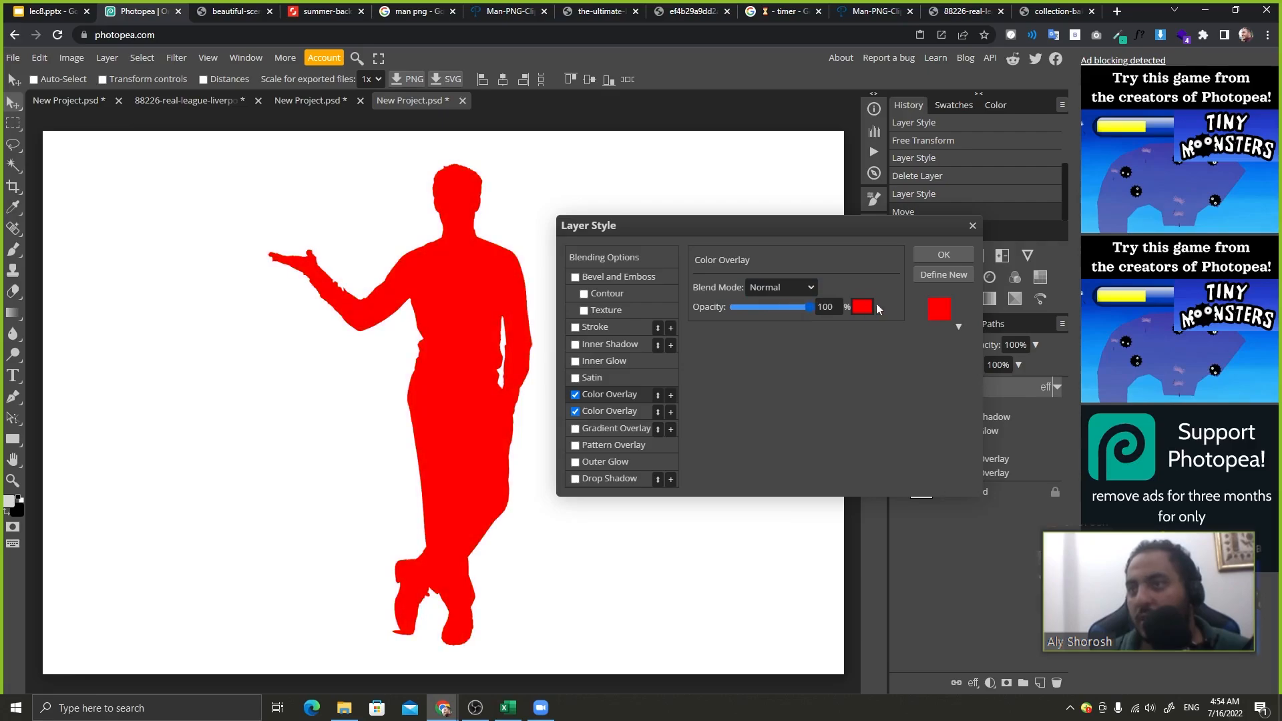
- Switch off both color overlays on the man
click(574, 395)
click(575, 417)
click(575, 411)
click(575, 395)
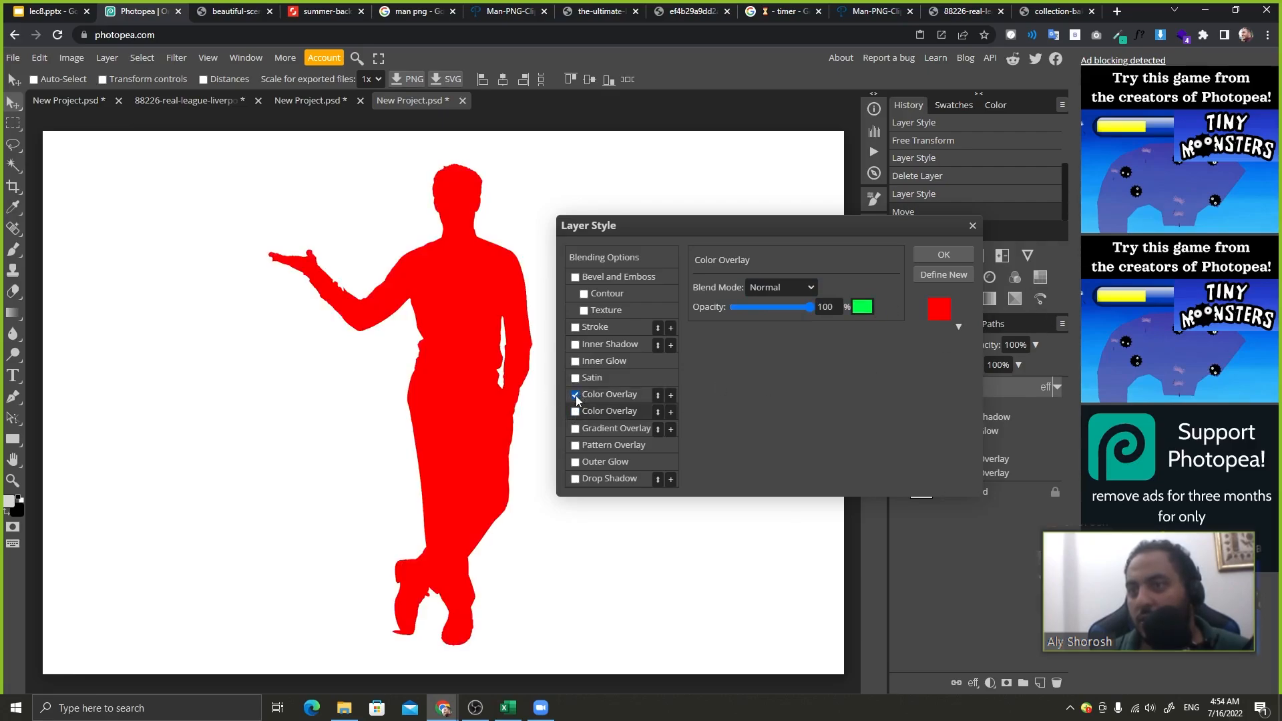
click(575, 395)
- Try a gradient overlay on the man with the red-to-green preset, and switch it off
click(604, 431)
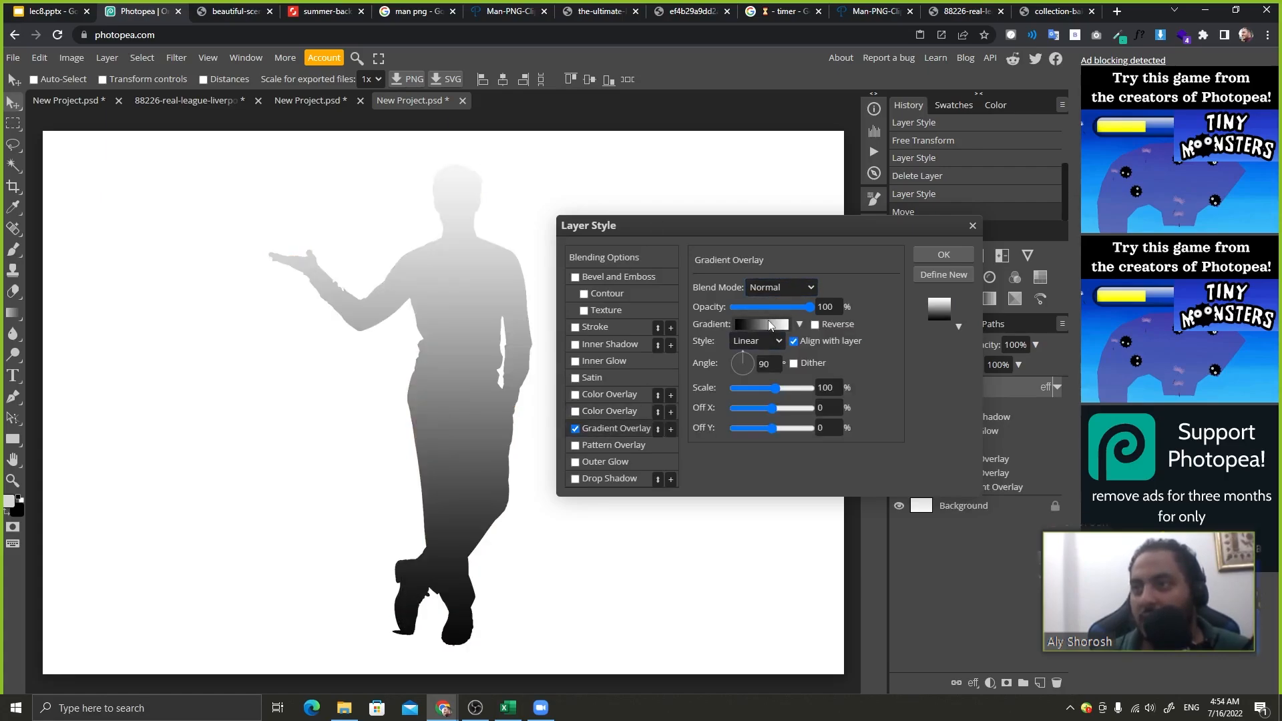
click(799, 324)
click(822, 349)
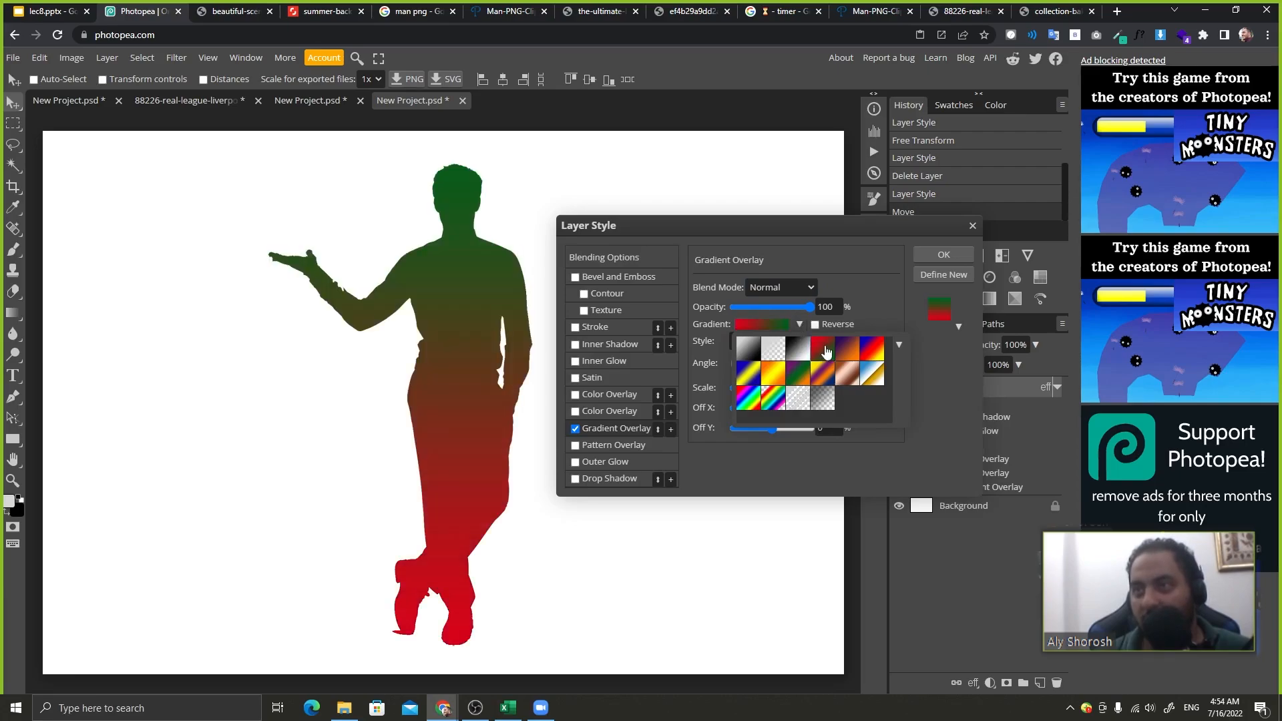
click(810, 263)
click(575, 428)
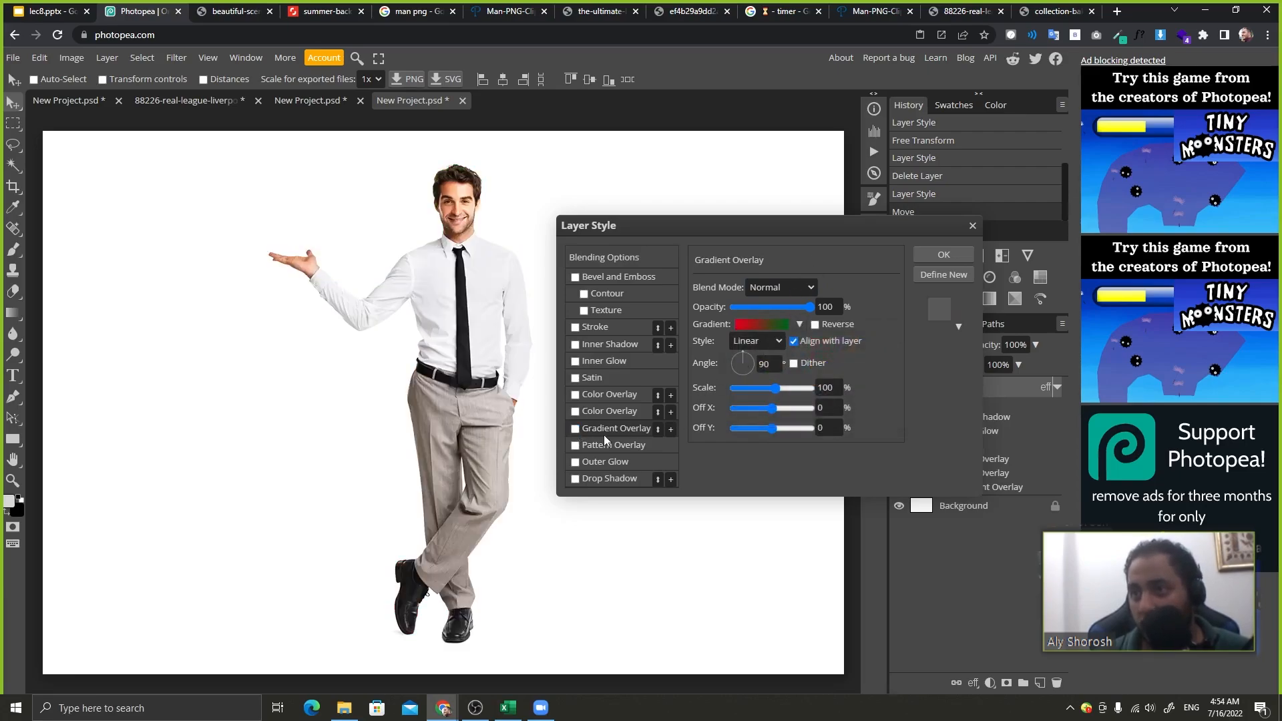
- Try a pattern overlay with pink diagonal stripes on the man, and discard the layer style changes
click(645, 445)
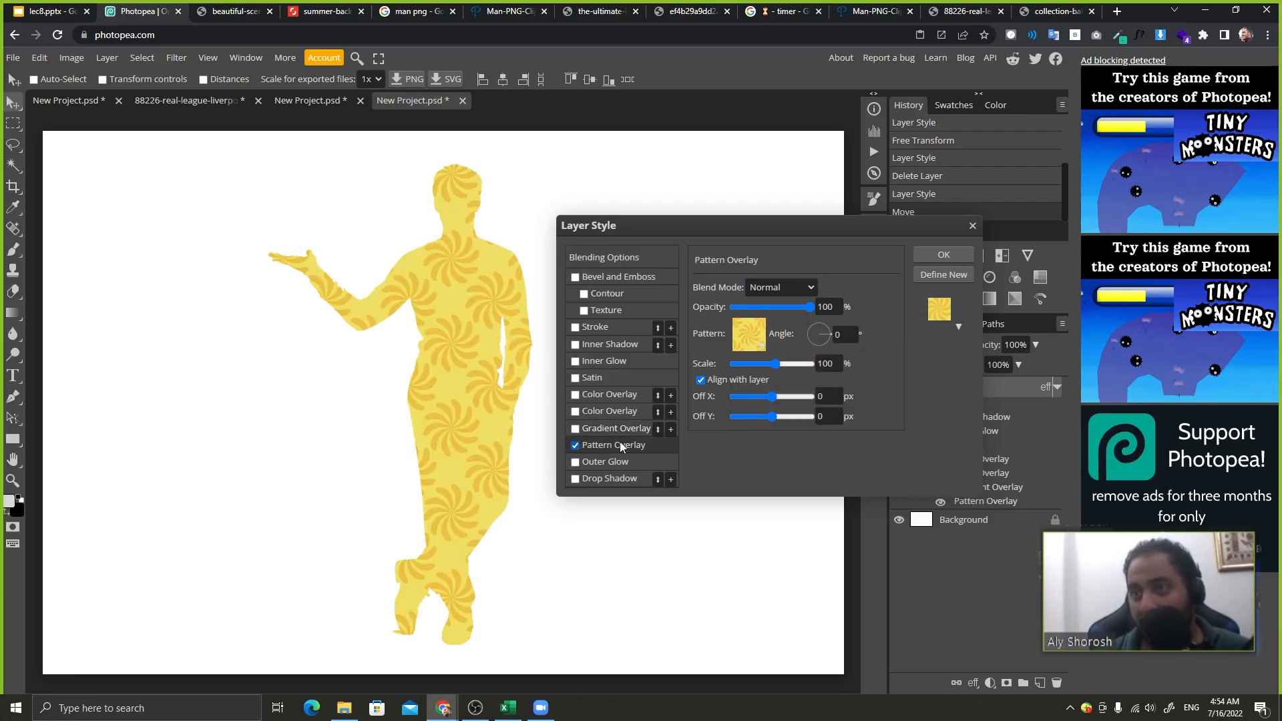
click(749, 335)
click(838, 415)
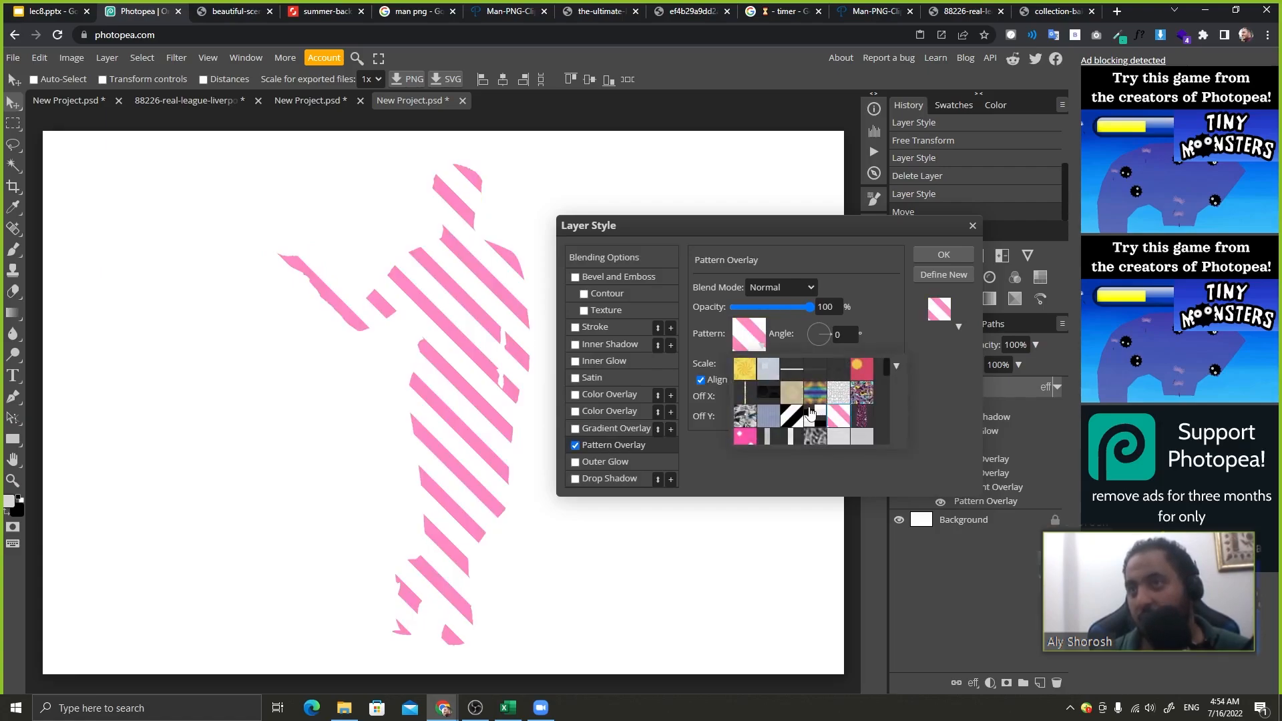
click(831, 267)
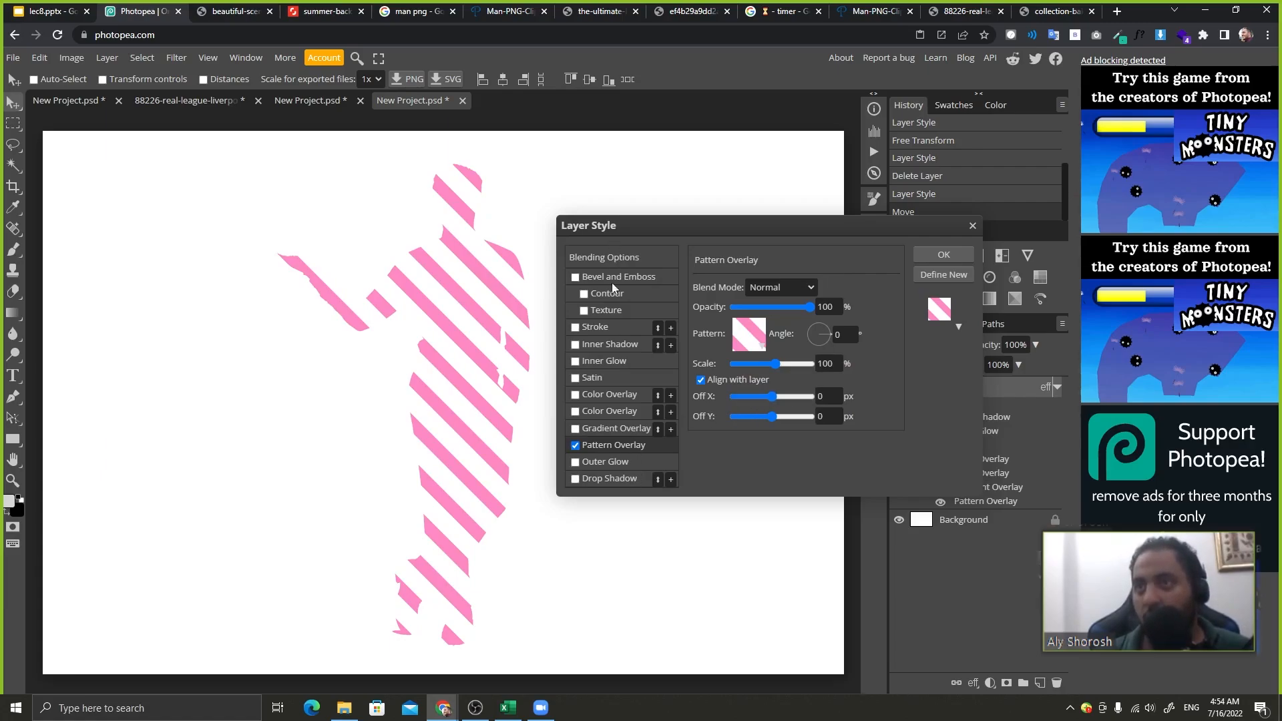
click(972, 226)
- Enable a bright green stroke and a drop shadow on the man layer, with shadow size 25 px and distance 44 px
double_click(1039, 385)
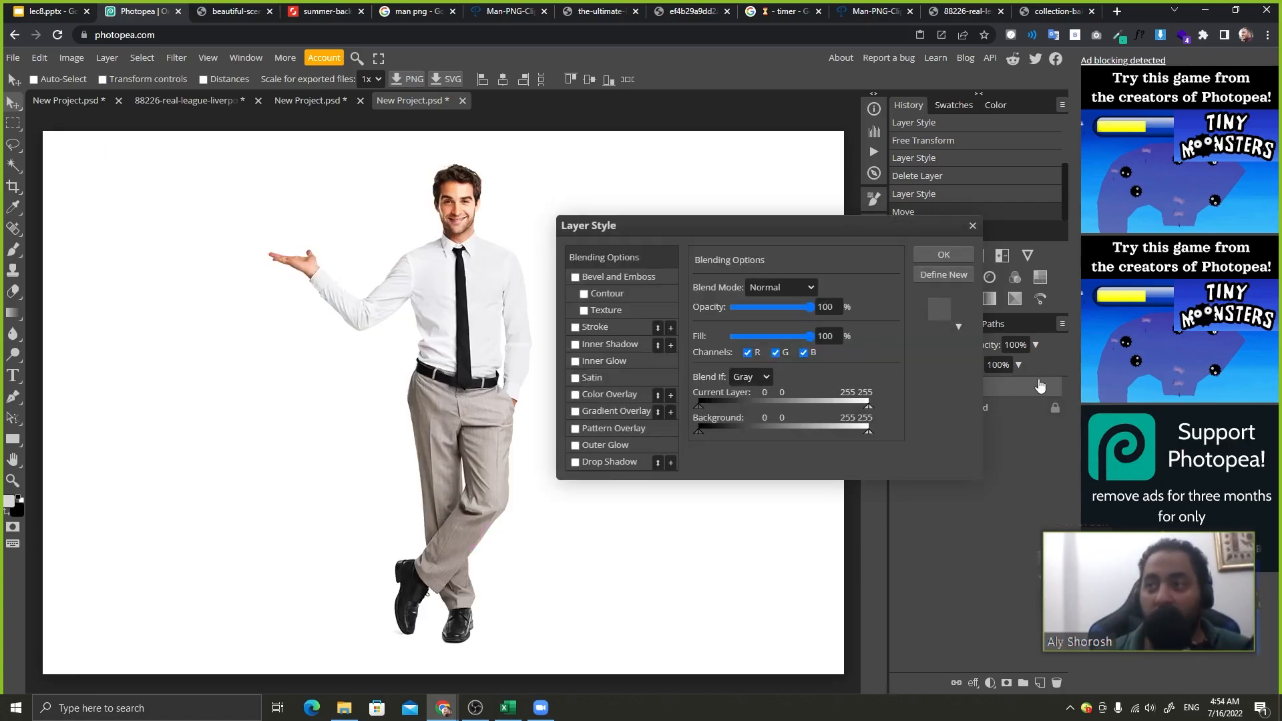
click(584, 328)
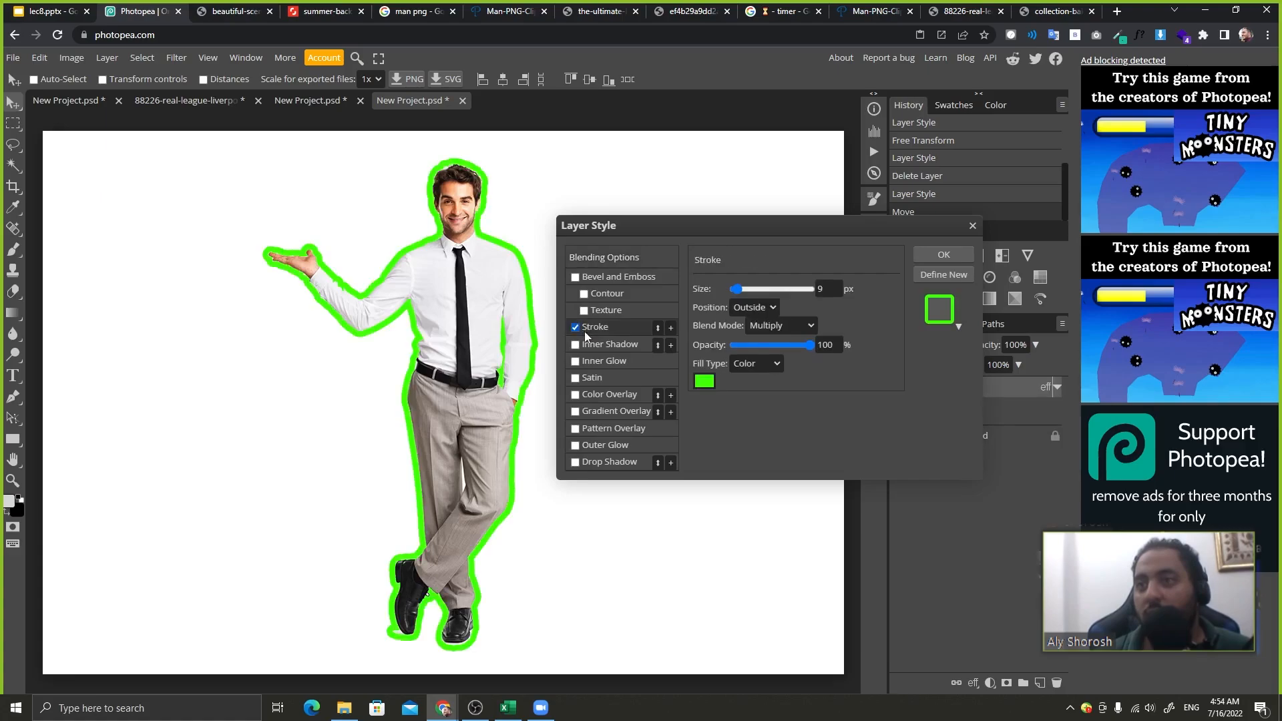
click(613, 462)
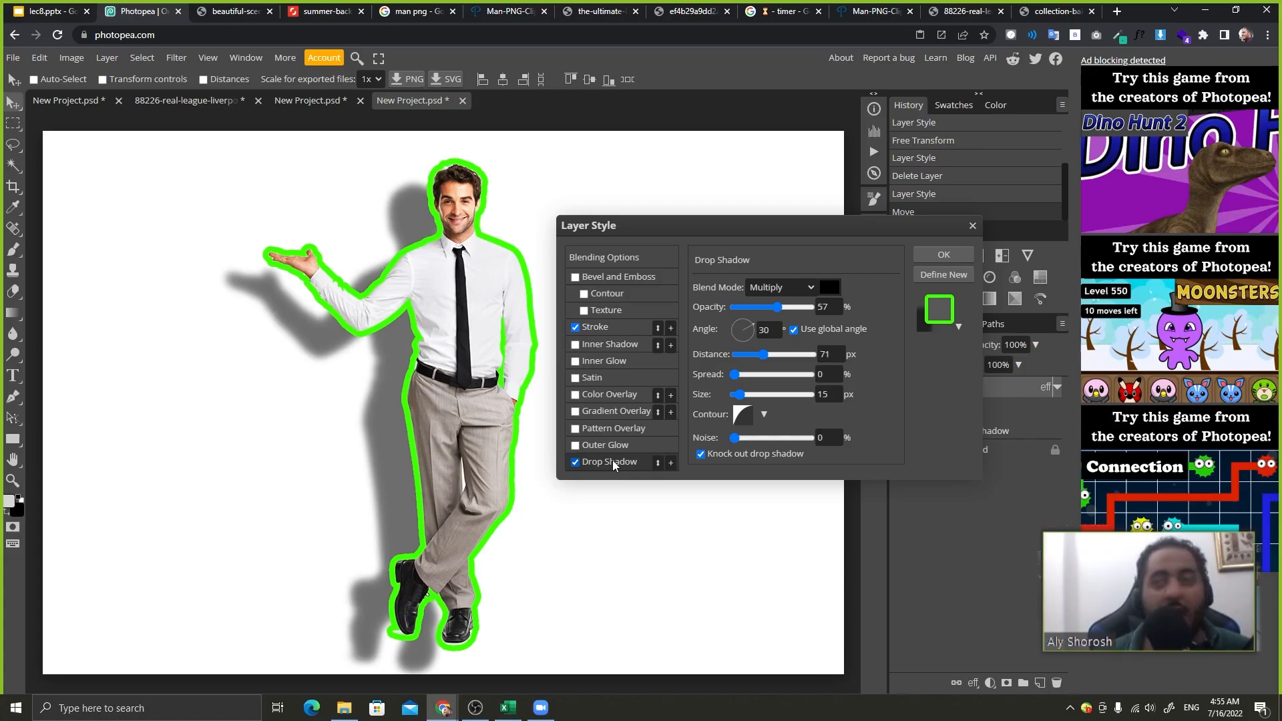
drag(714, 219, 680, 213)
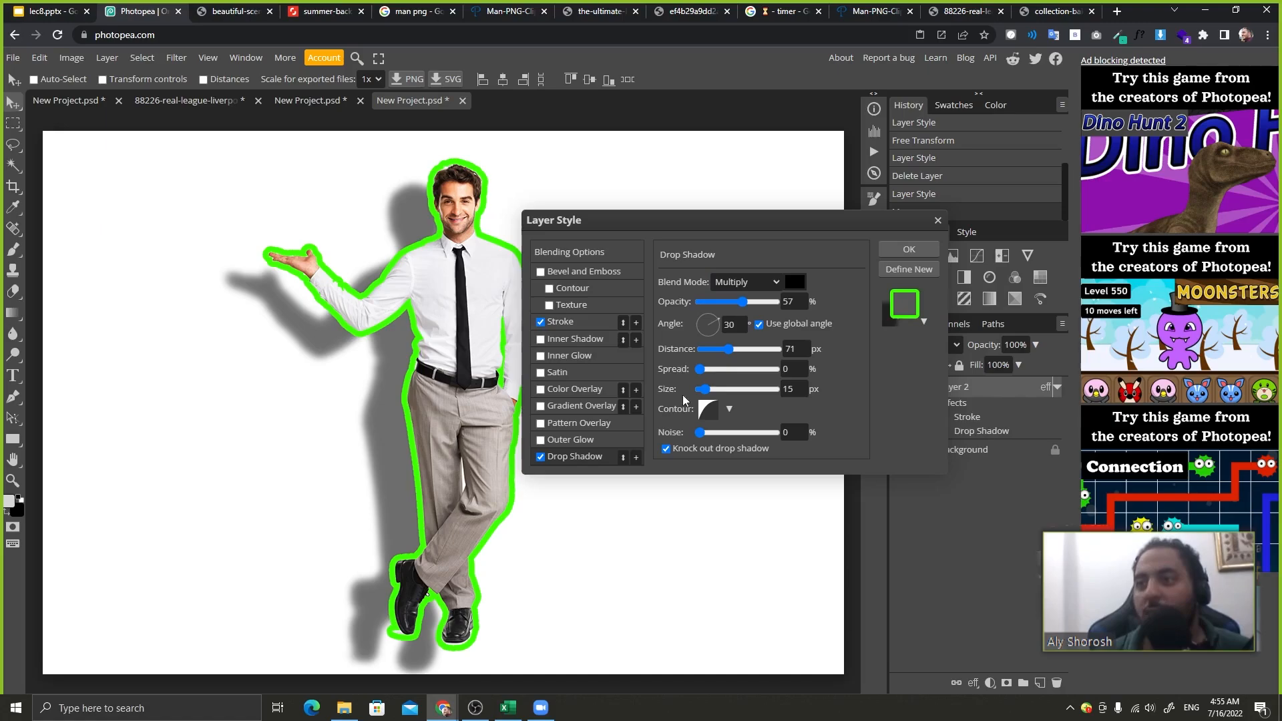
drag(667, 390, 671, 390)
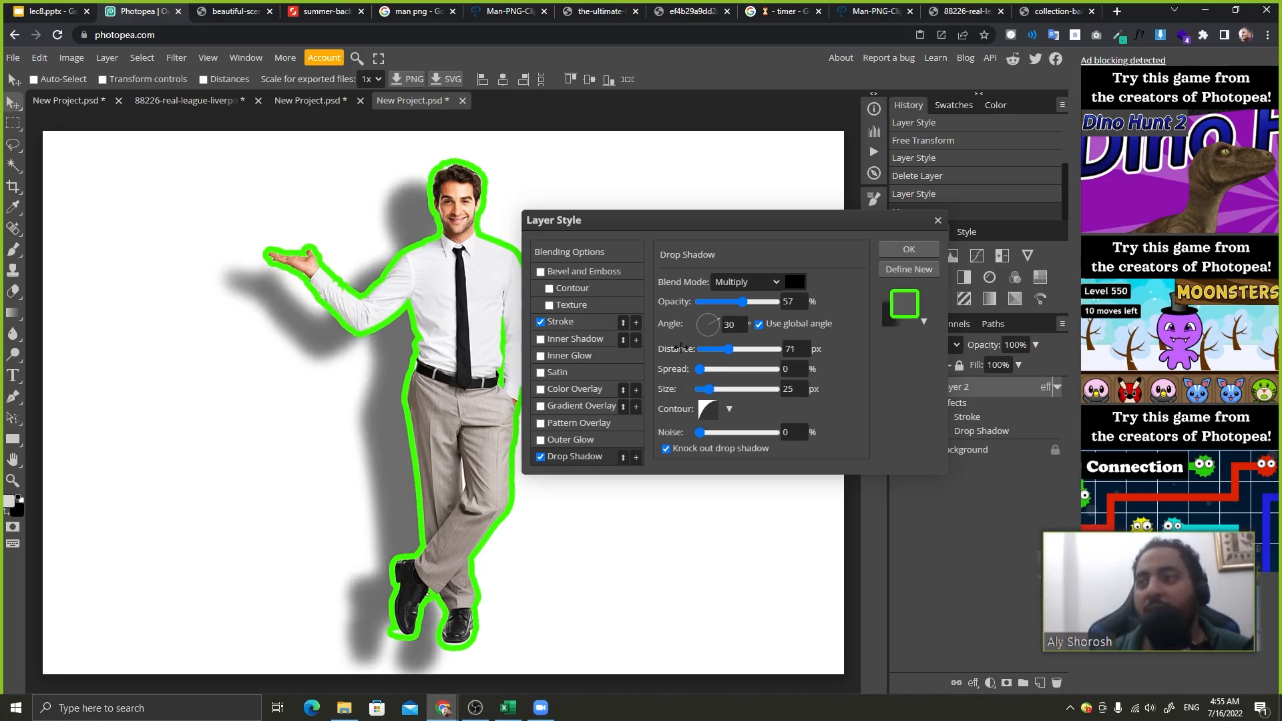
drag(681, 349, 672, 350)
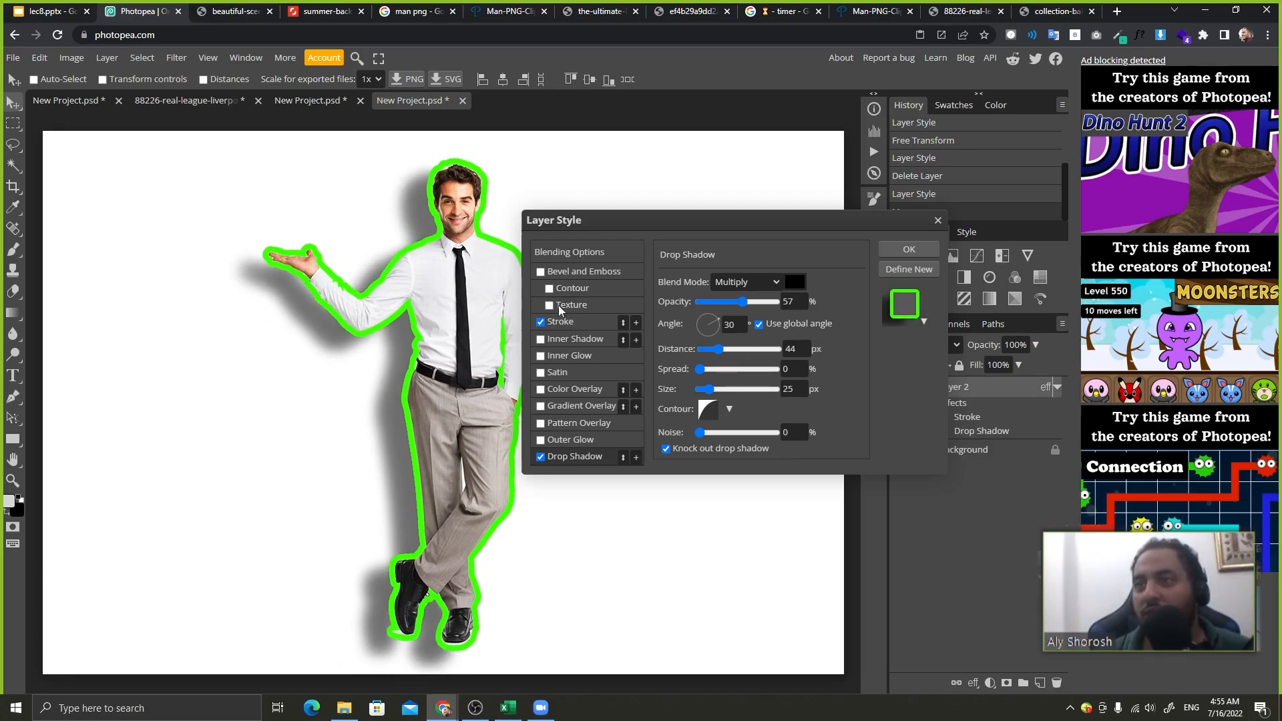
- Enable Bevel and Emboss on the man, keeping the layer style dialog clear of the figure
click(573, 273)
drag(612, 220, 801, 212)
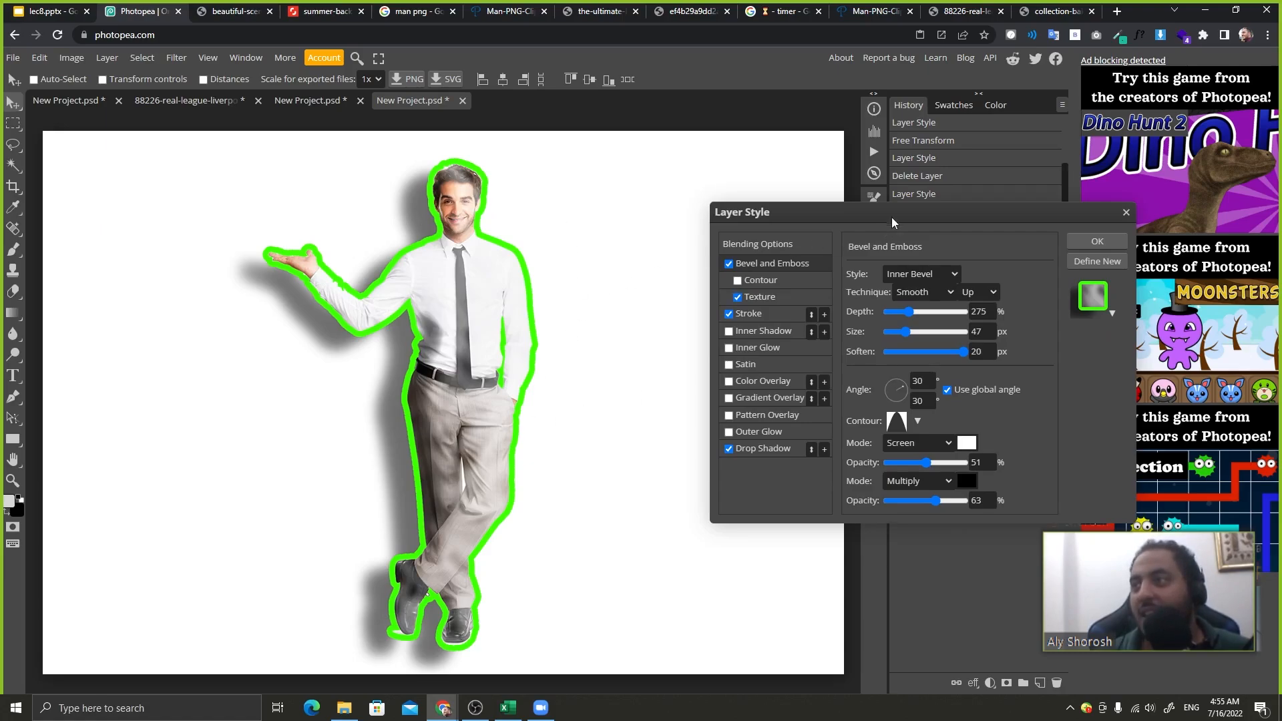
drag(891, 223, 774, 219)
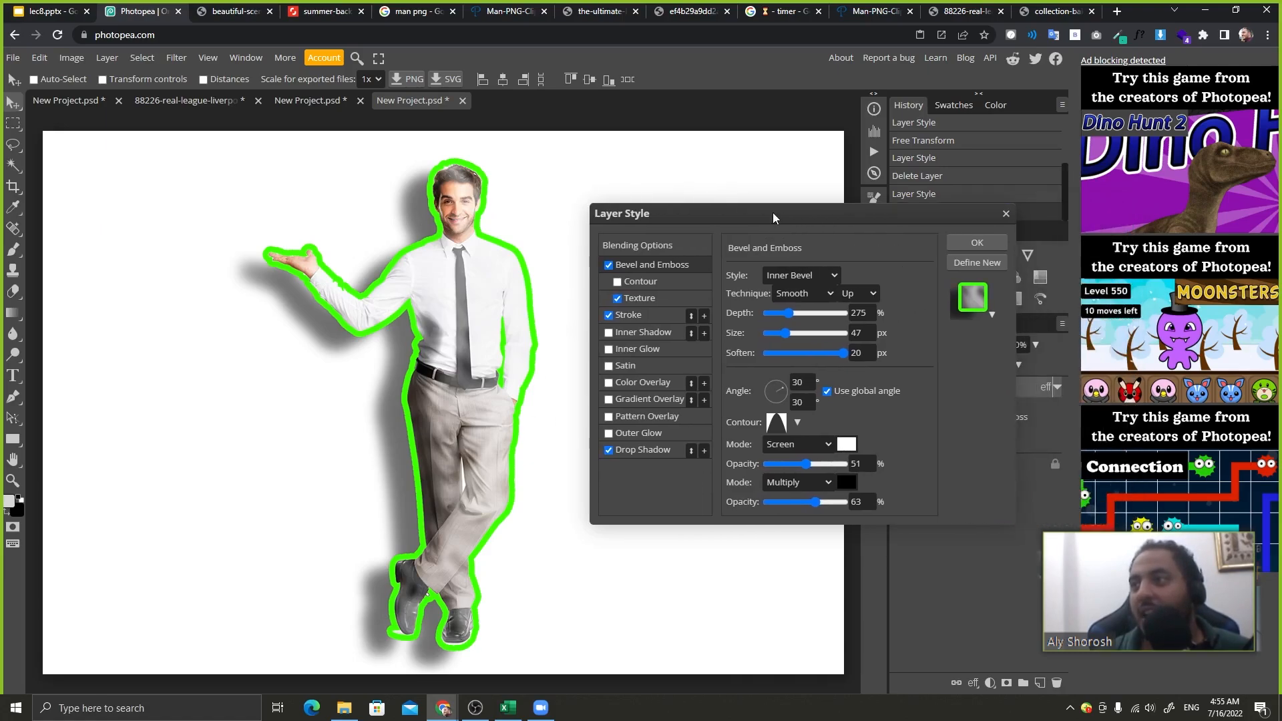
- Check the list of saved layer style presets
click(975, 295)
click(990, 316)
click(992, 318)
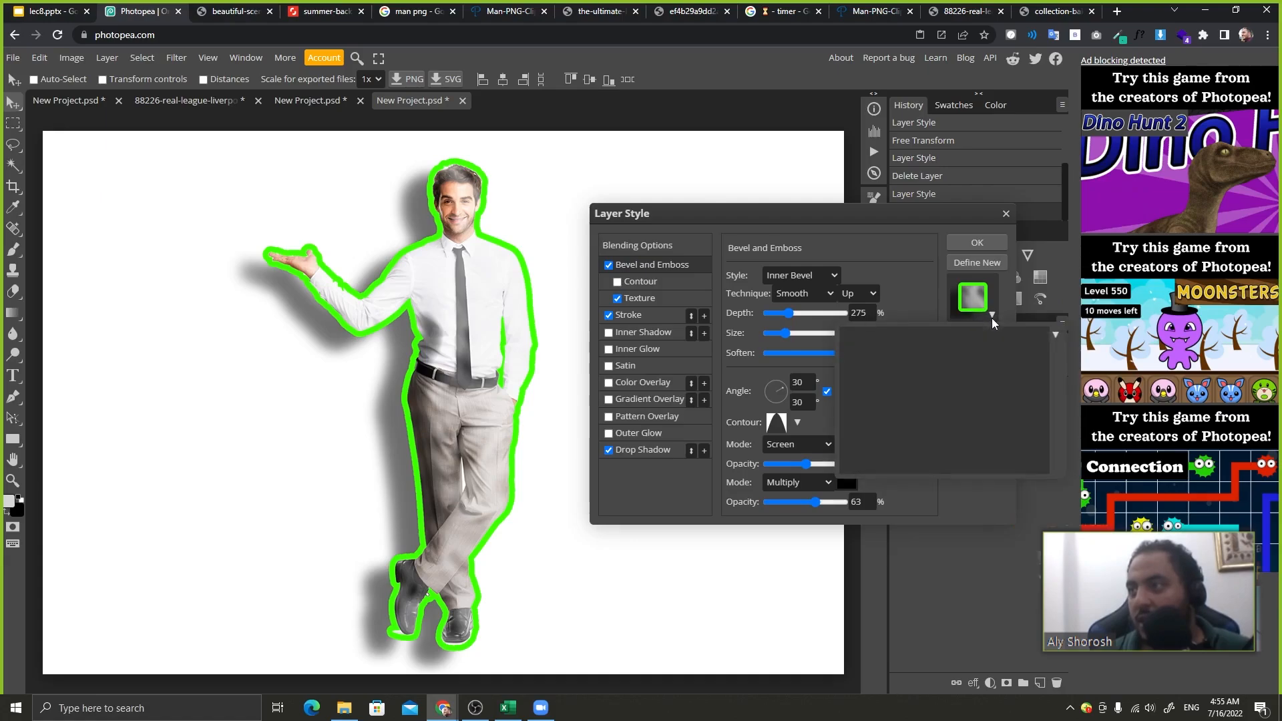
click(992, 317)
click(992, 316)
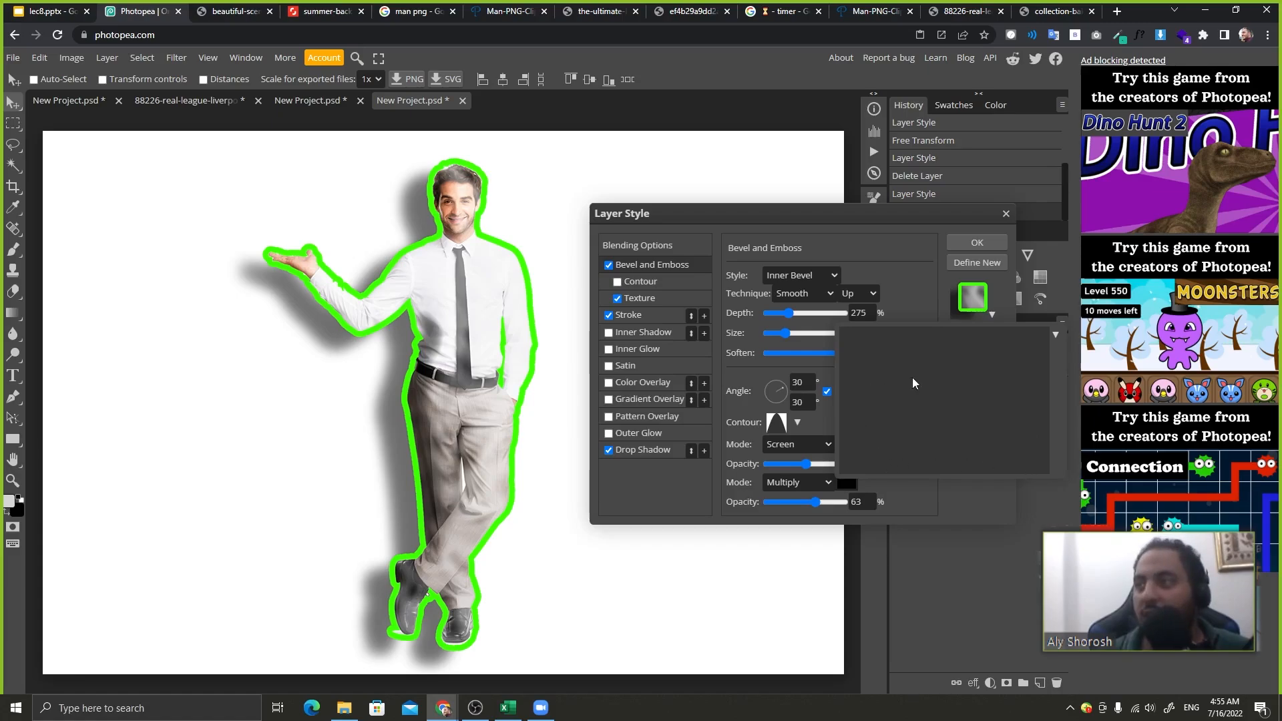
click(992, 315)
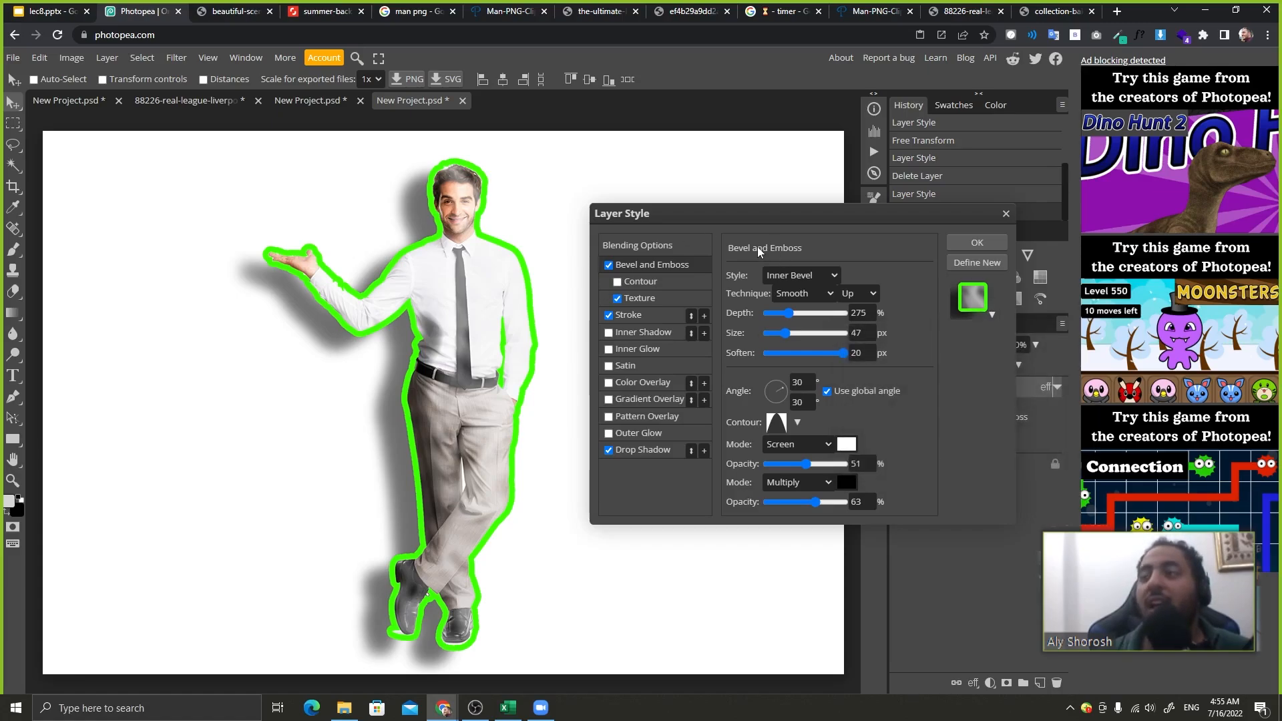
- Save the current effect combination as a new style preset, check the preset list and close the layer style settings without applying them
click(972, 263)
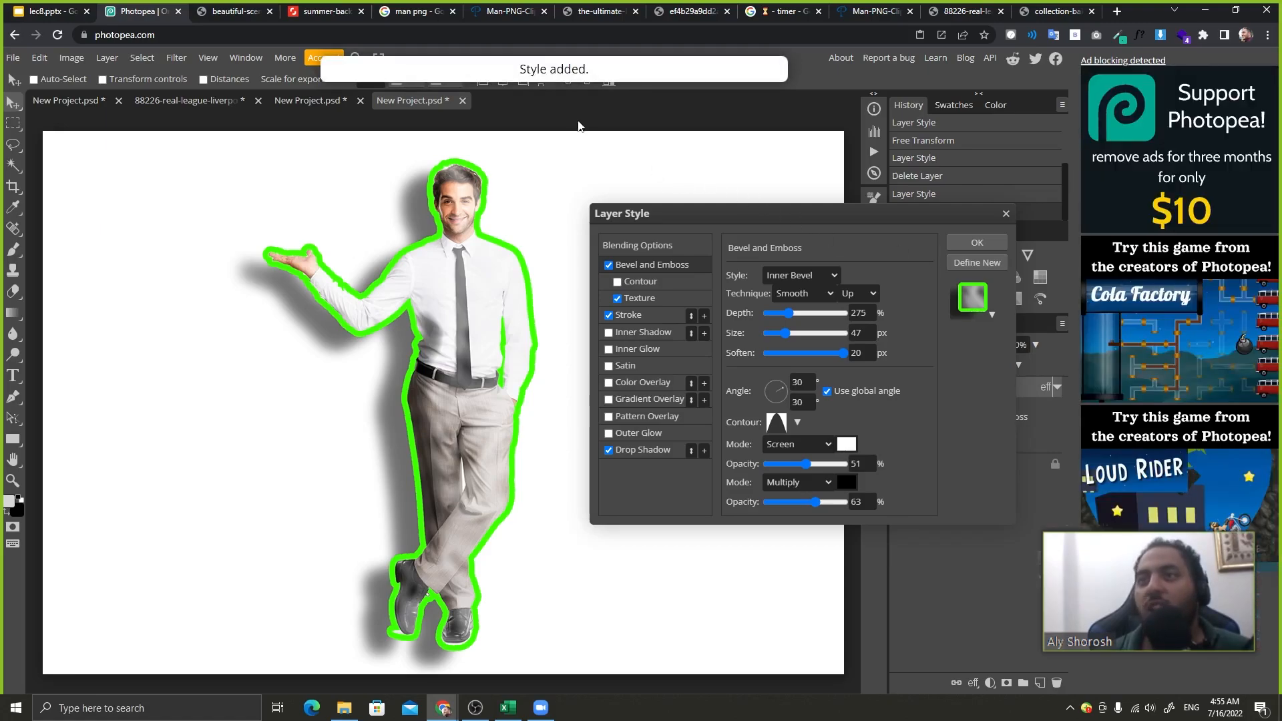
click(992, 315)
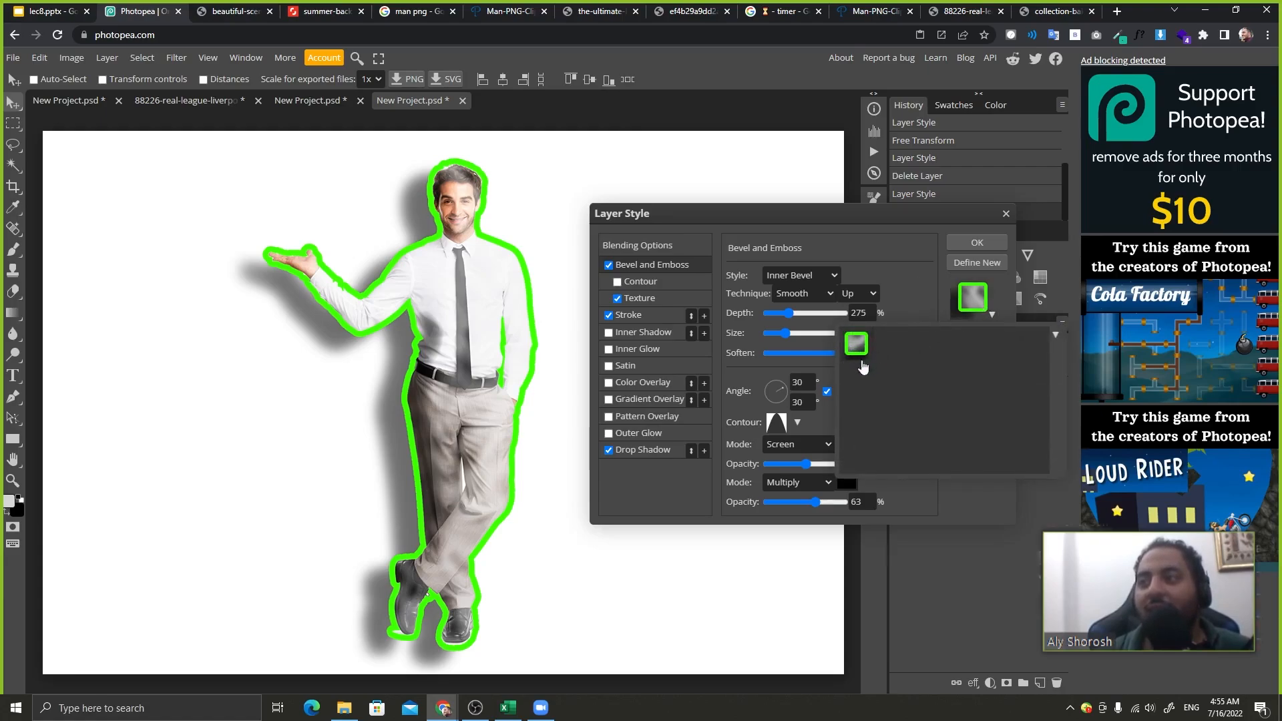
drag(1003, 220, 1000, 229)
click(1001, 225)
- Apply the saved style preset with bevel, green stroke and drop shadow to the man layer
double_click(1015, 397)
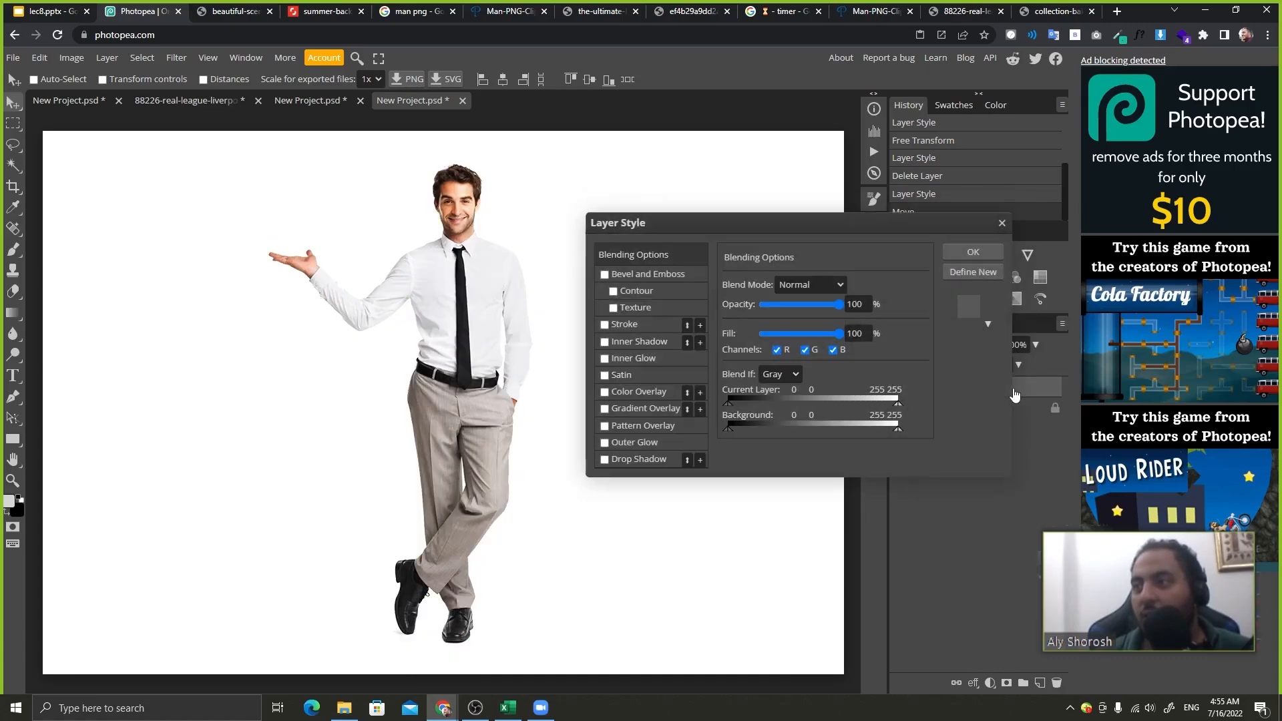
click(982, 310)
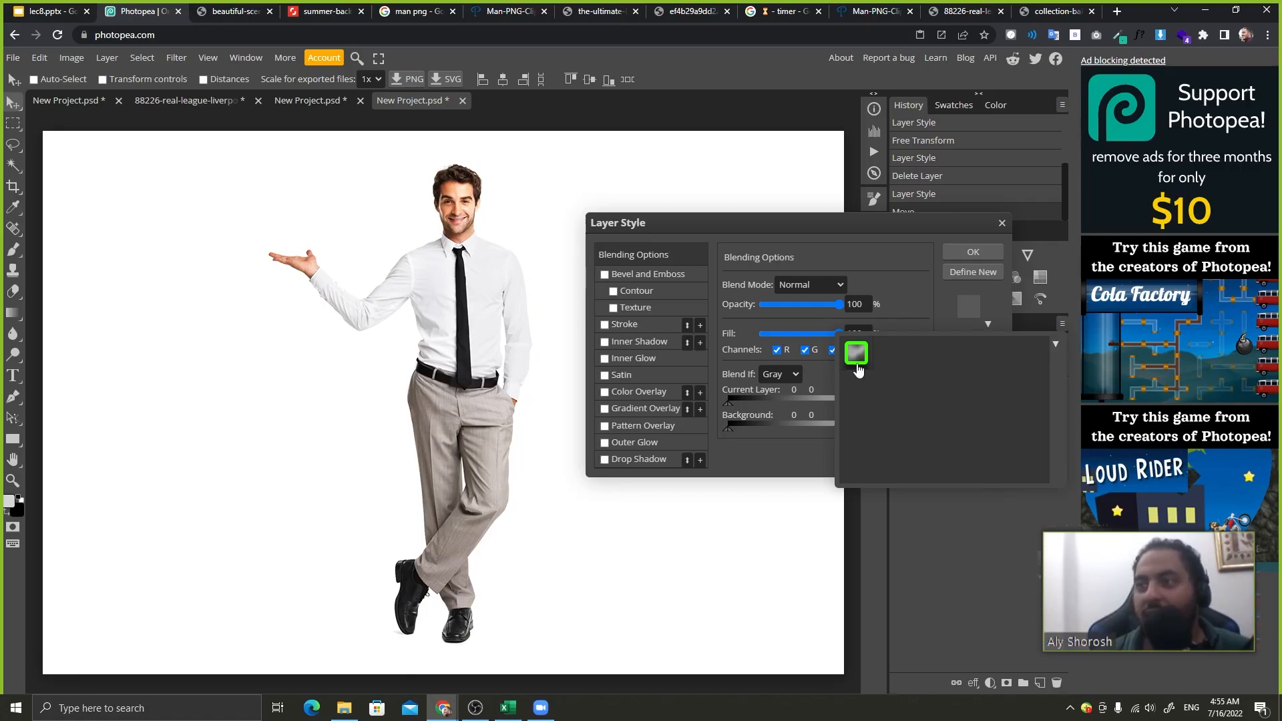
click(857, 354)
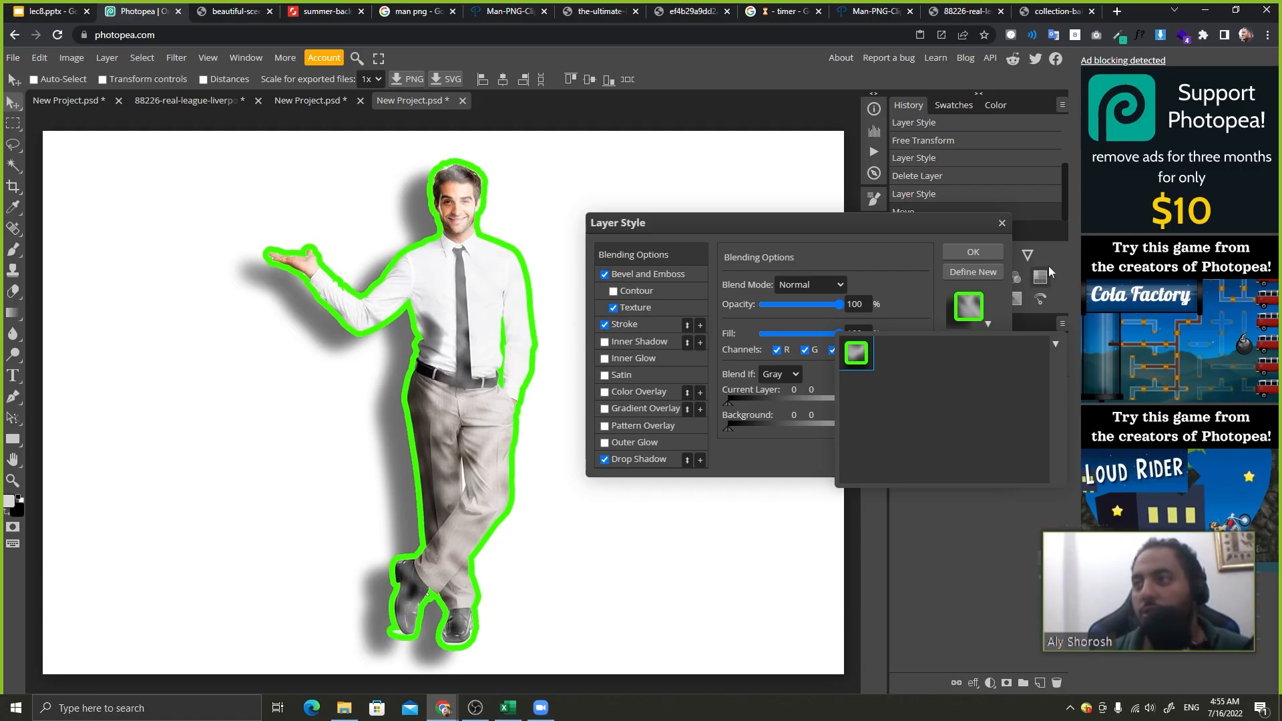
click(974, 252)
click(974, 252)
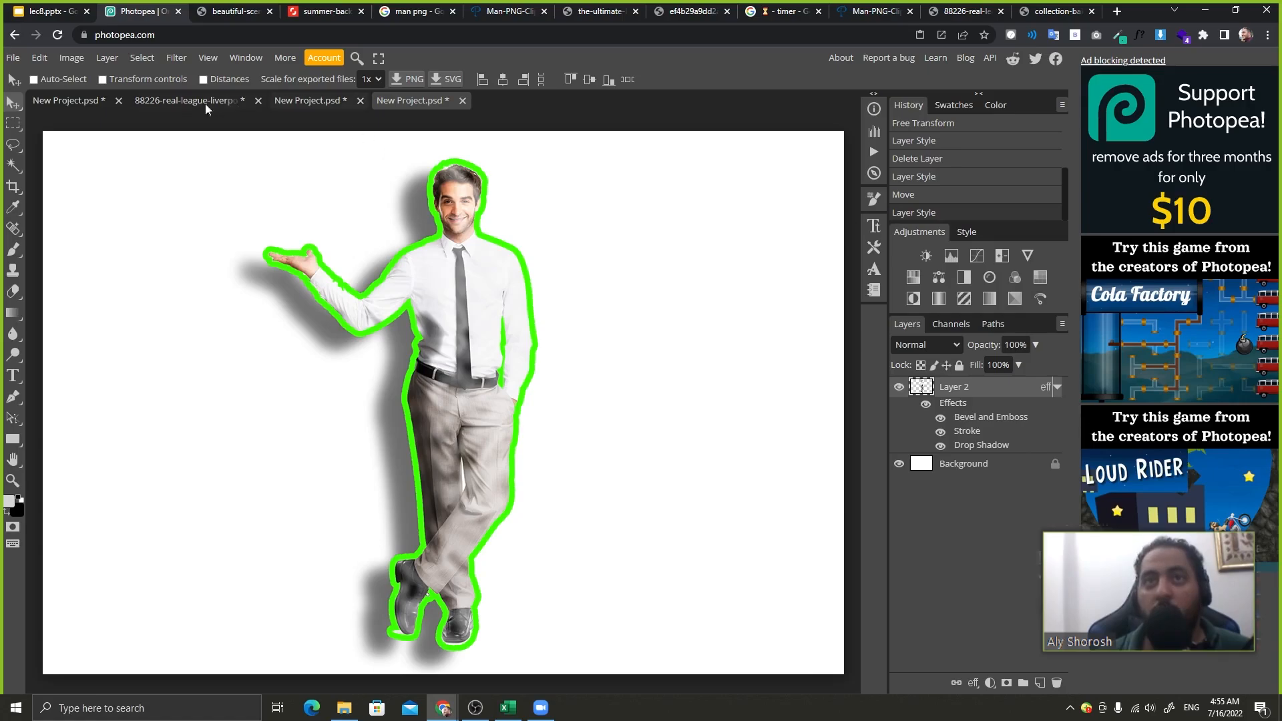
- In the first project, apply the saved green-stroke style preset to the layer of the man with crossed arms
click(70, 102)
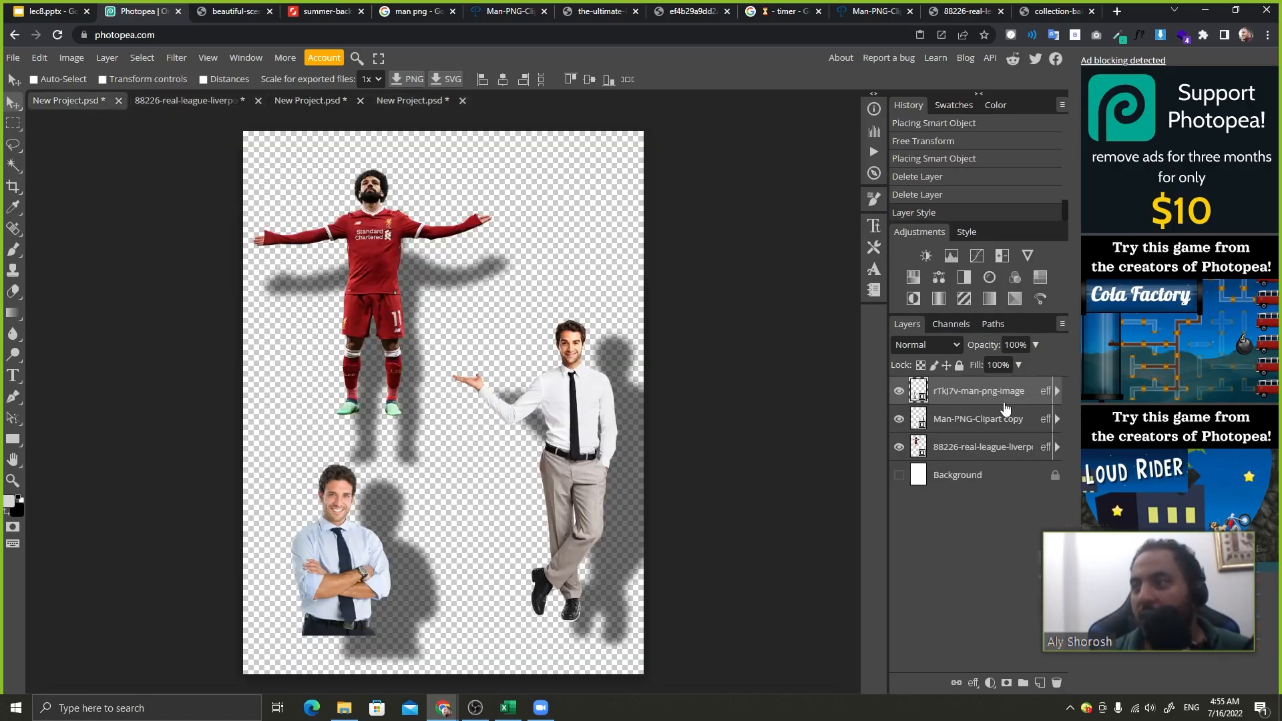
double_click(1005, 402)
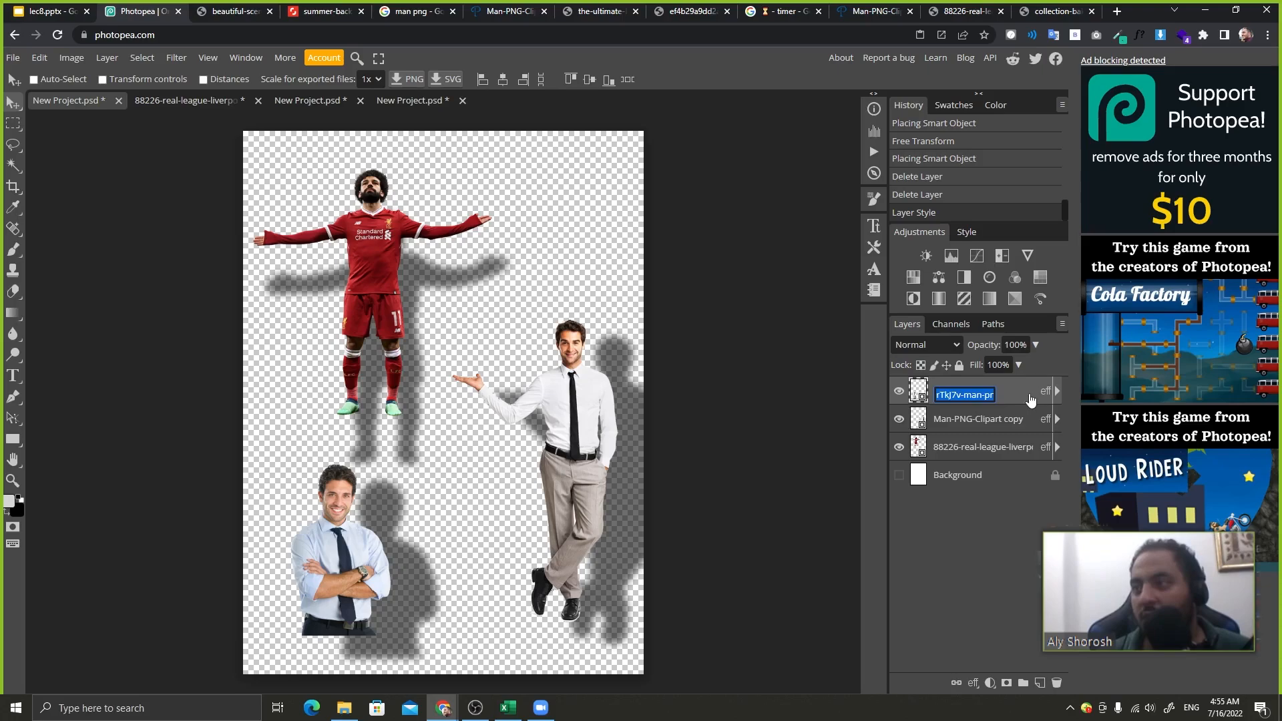
double_click(1034, 402)
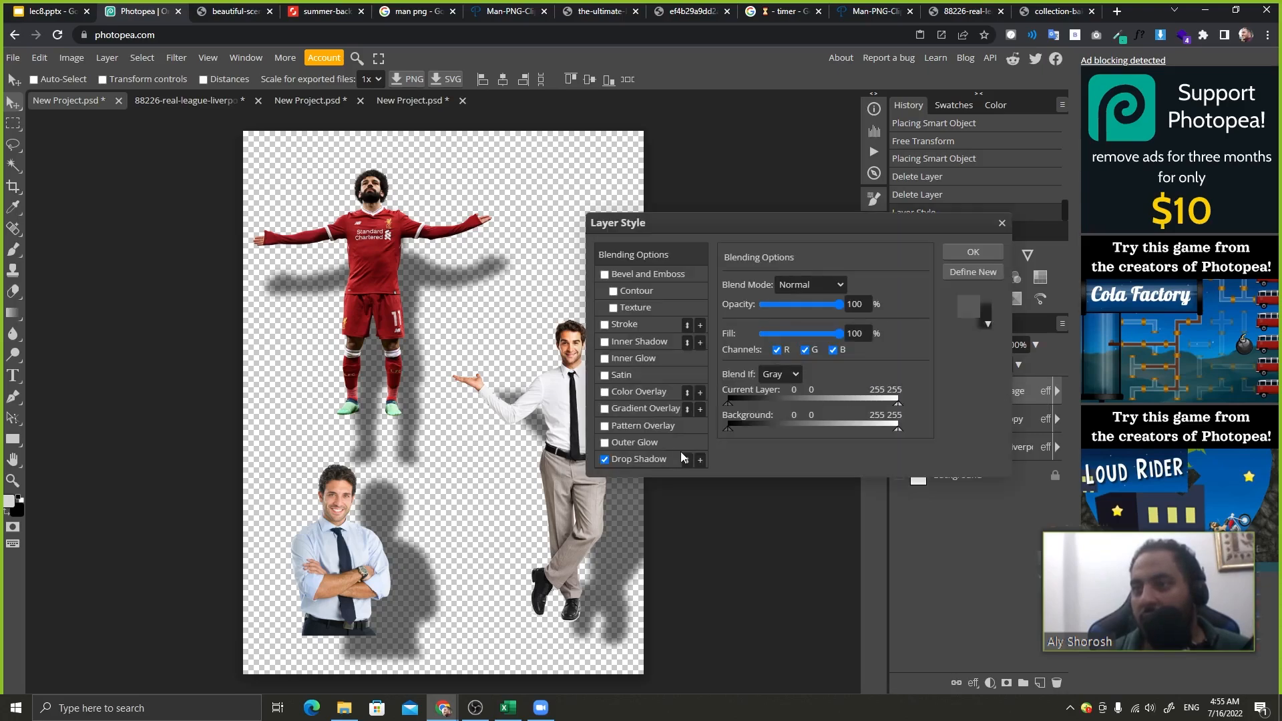
click(988, 324)
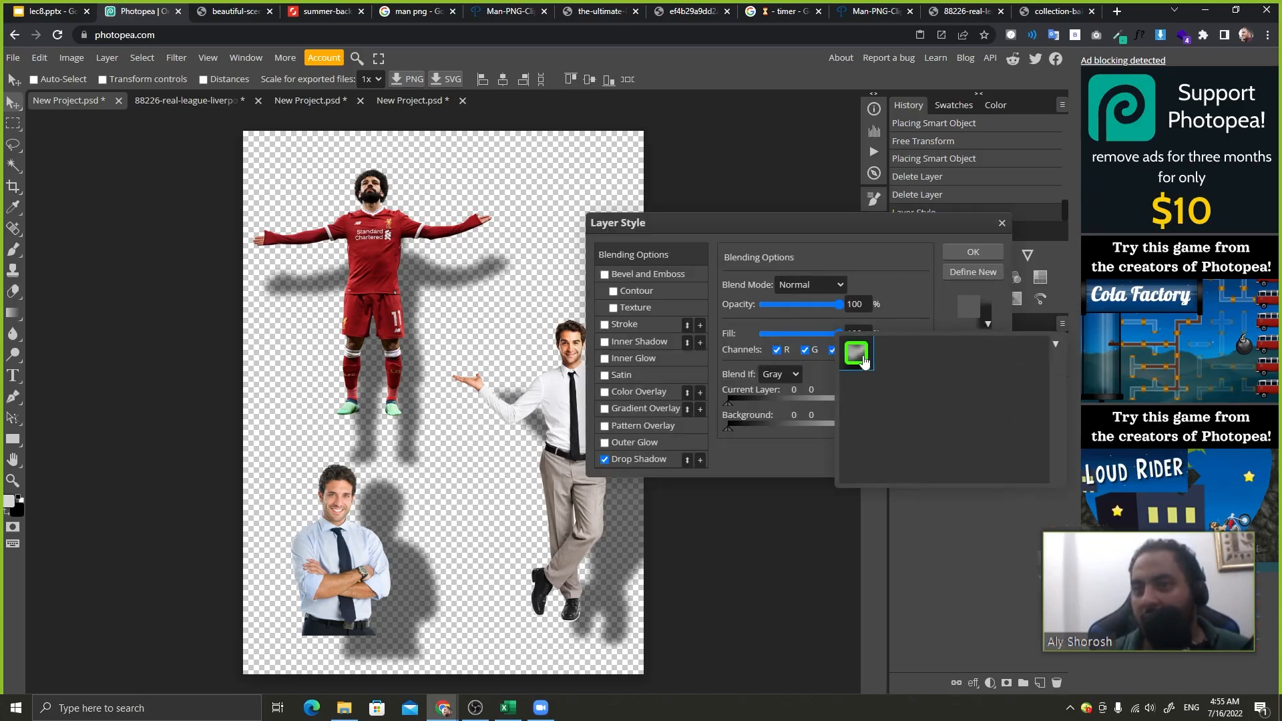
click(858, 353)
click(993, 254)
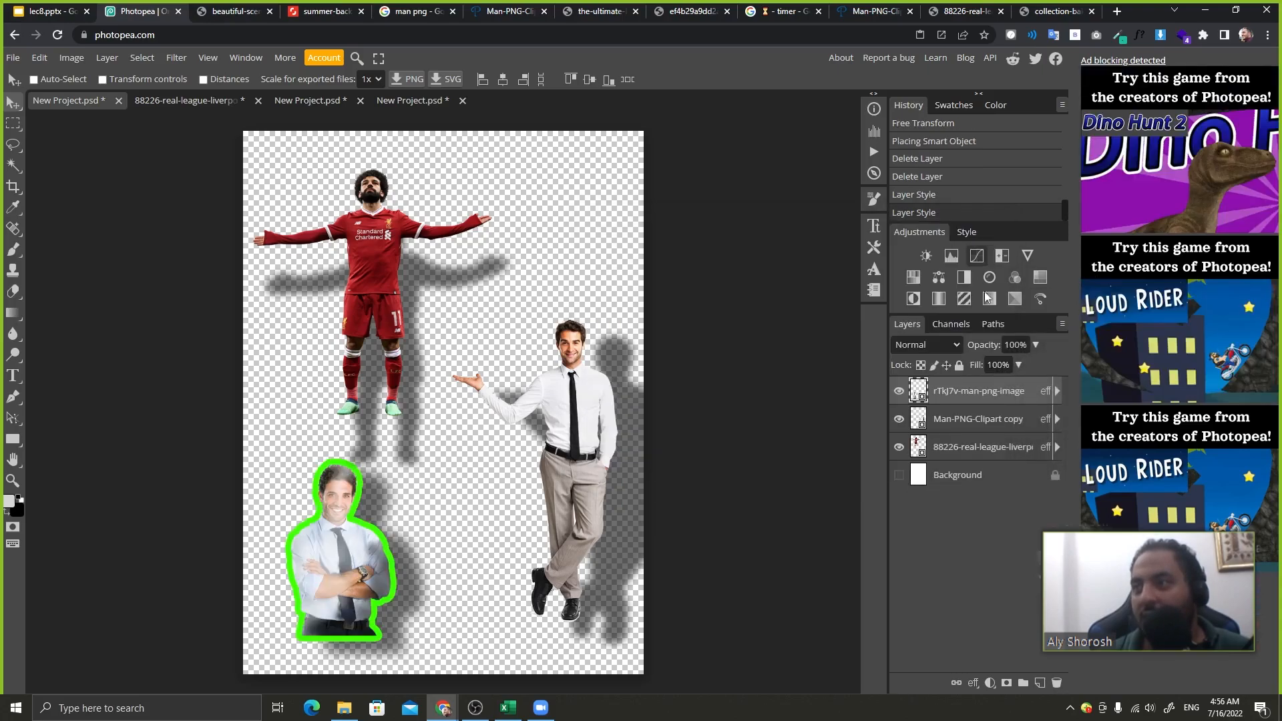
- Apply the saved style preset to the Man-PNG-Clipart copy layer
double_click(1041, 422)
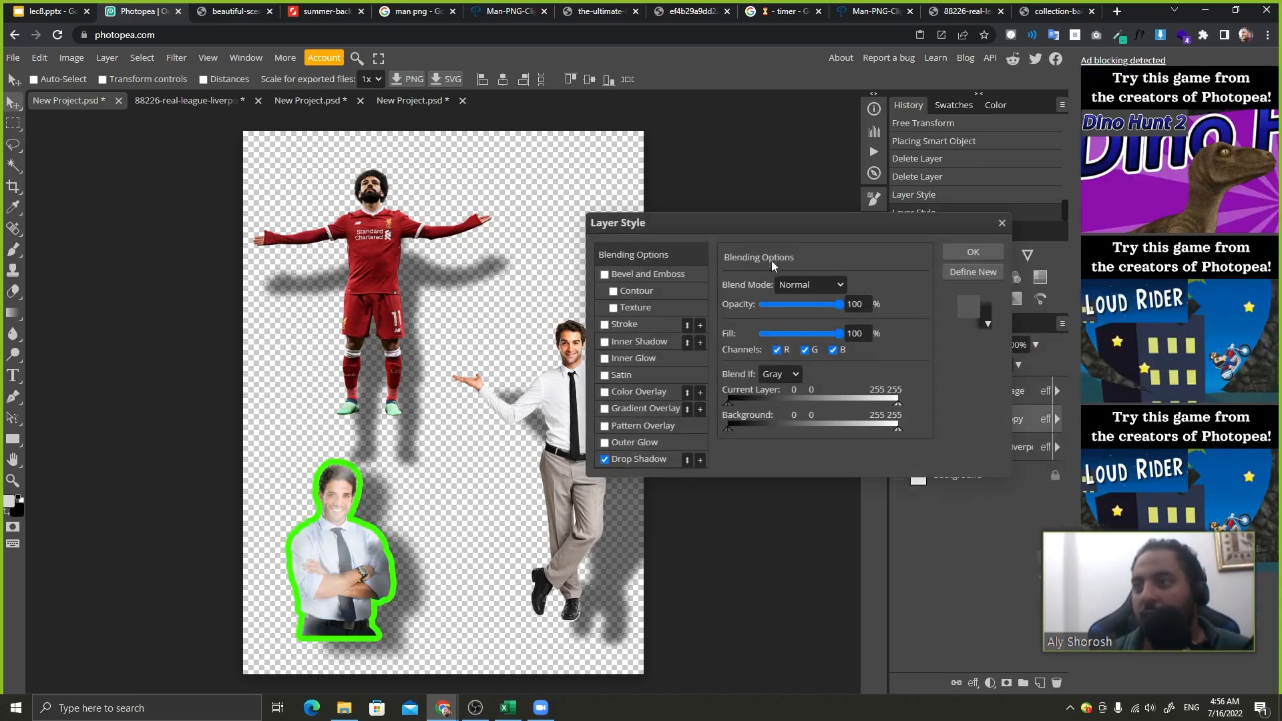
click(987, 324)
click(857, 354)
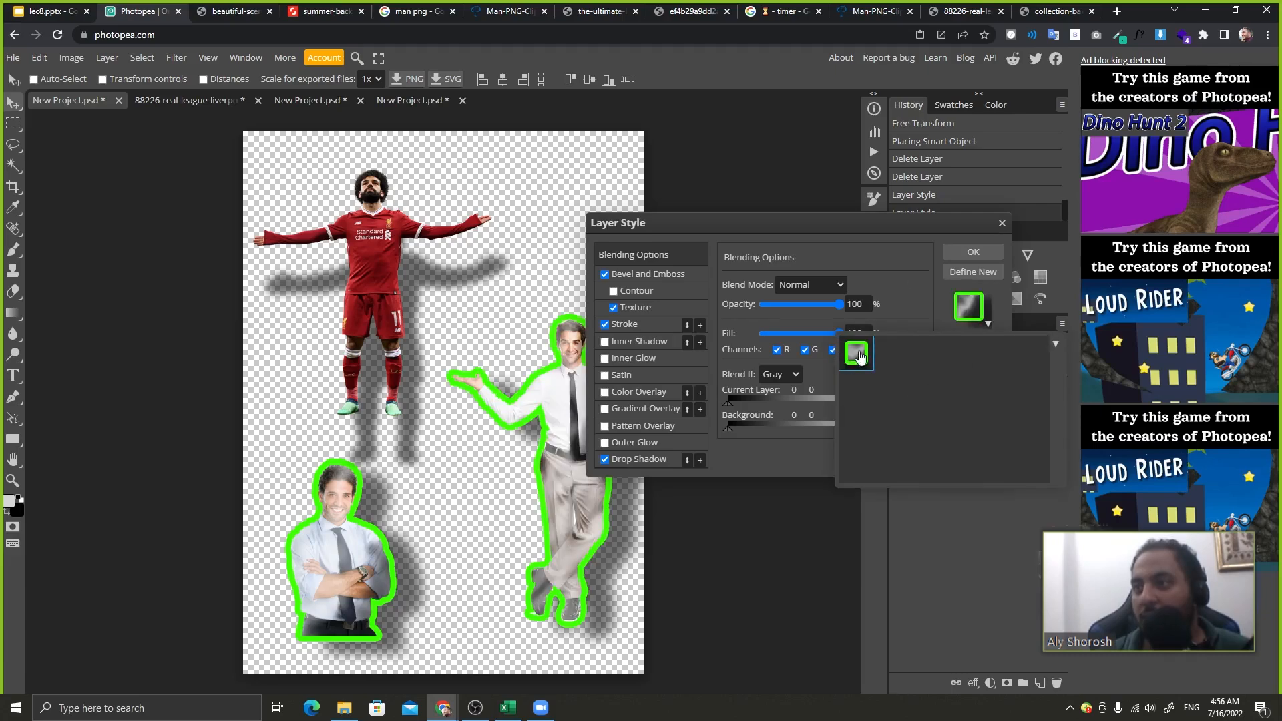
click(977, 266)
click(973, 252)
- Apply the saved style preset to the footballer's layer in the same project
double_click(1042, 446)
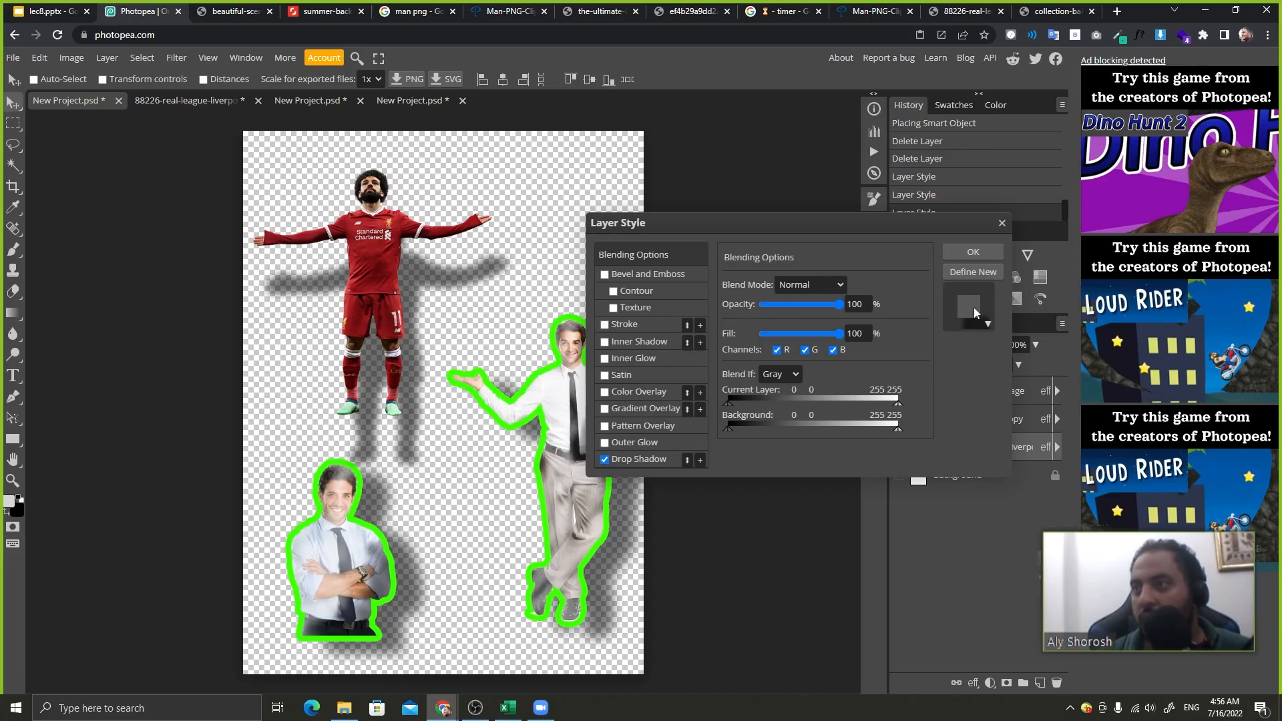
click(987, 324)
click(857, 353)
click(987, 255)
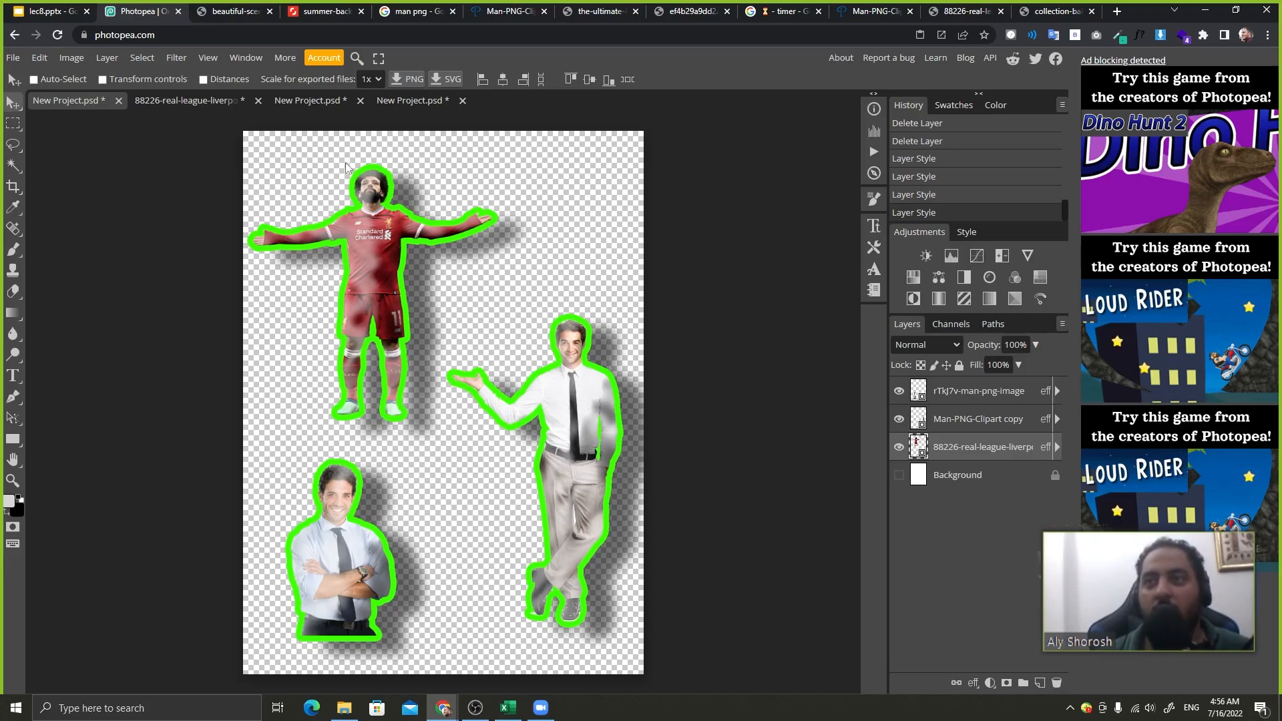
- In the 88226-real-league-liverpool document, add a first name as black text beside the footballer's legs, enlarged to 354 px
click(187, 100)
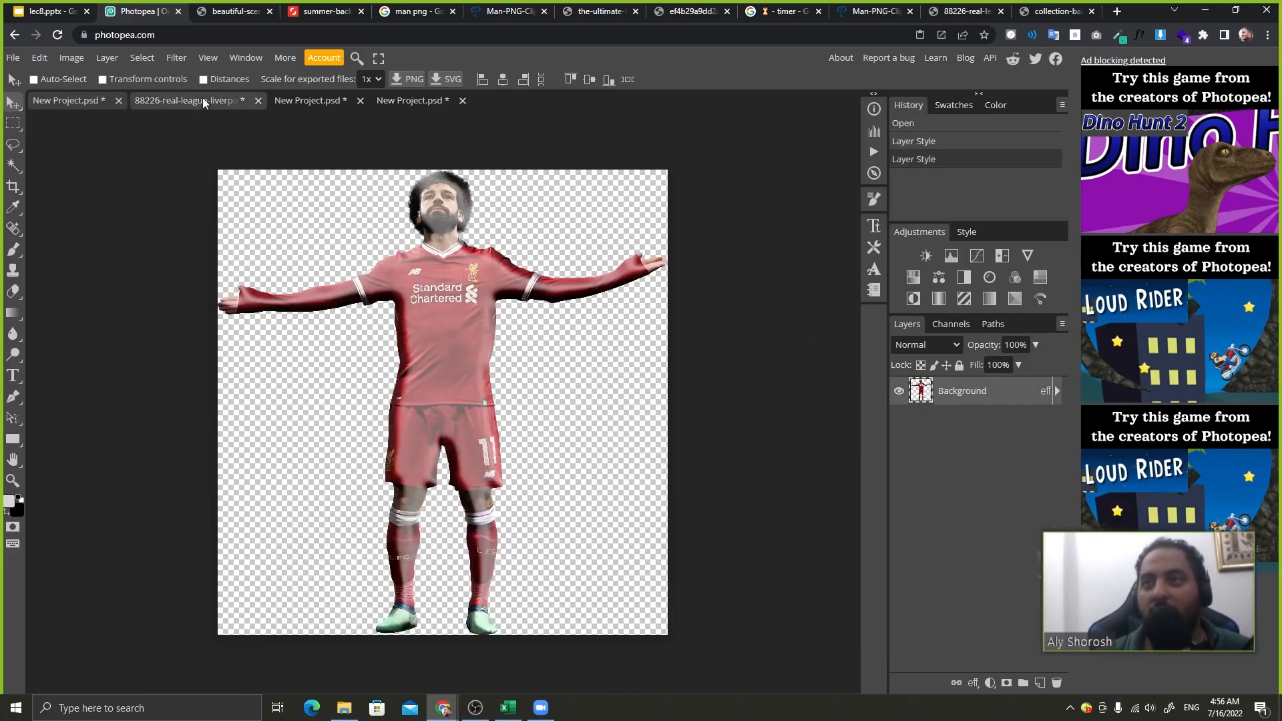
click(12, 376)
click(257, 452)
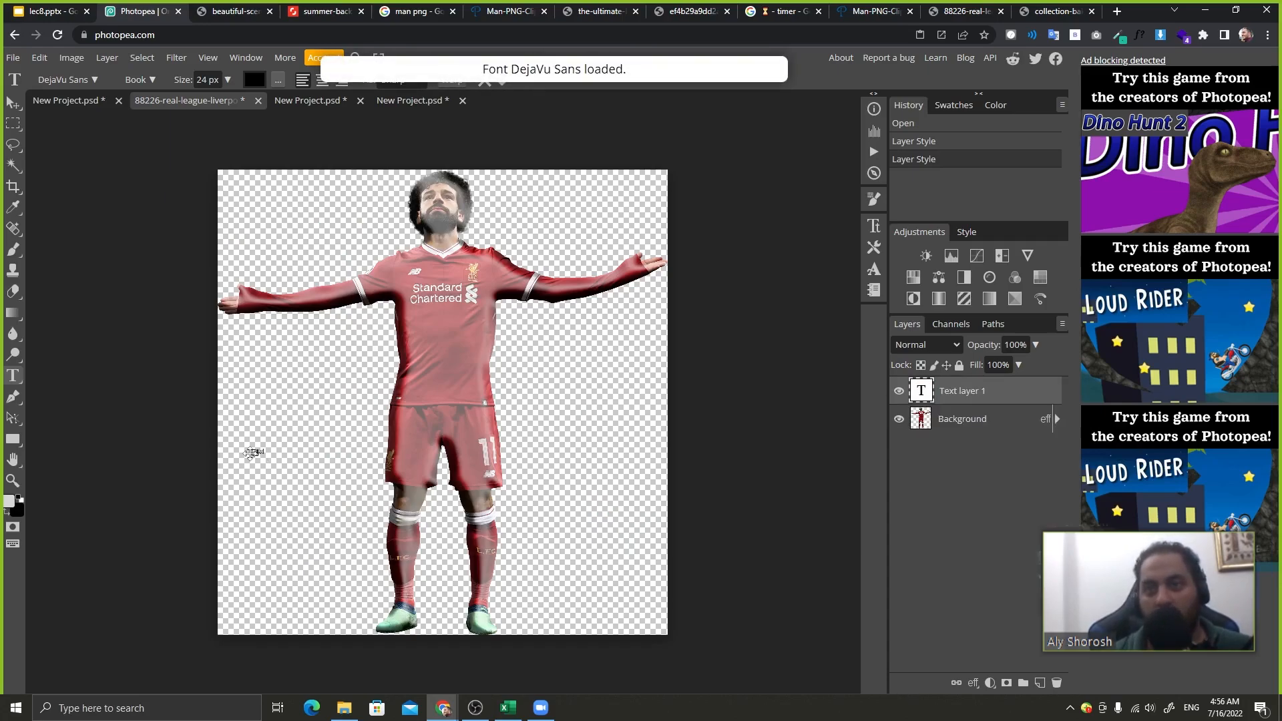
text(aly)
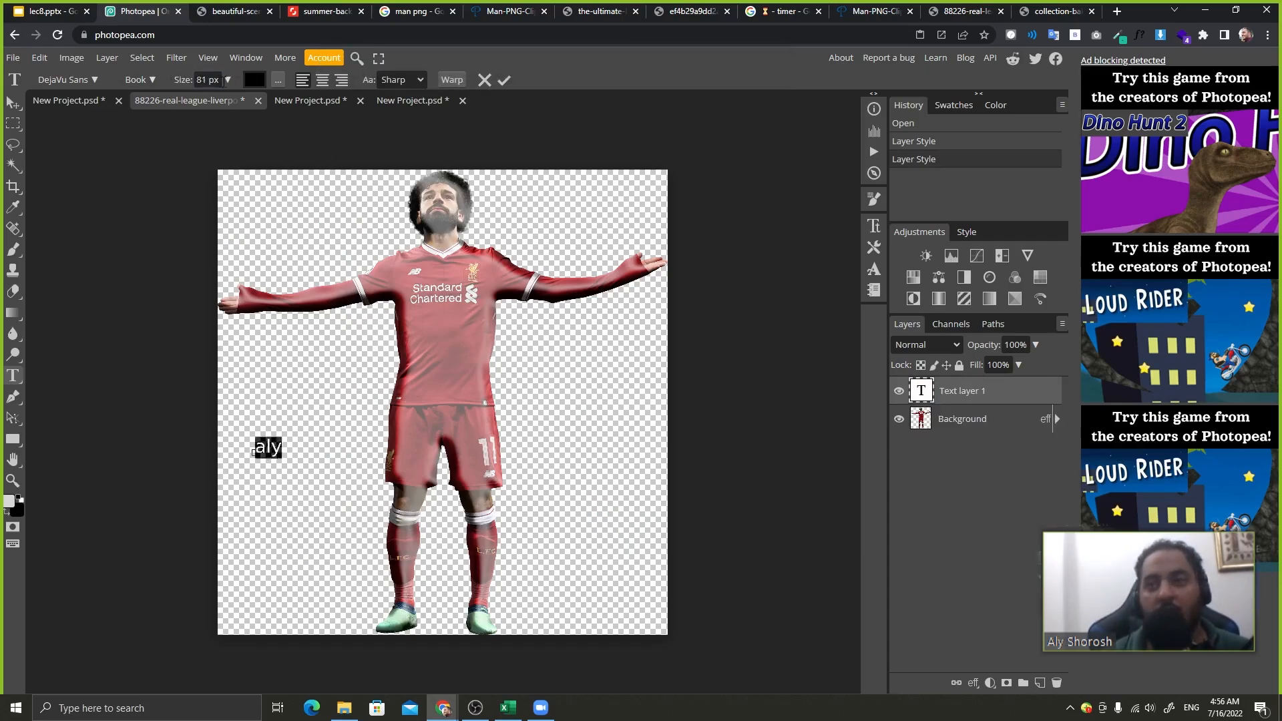
drag(360, 87, 364, 89)
click(504, 80)
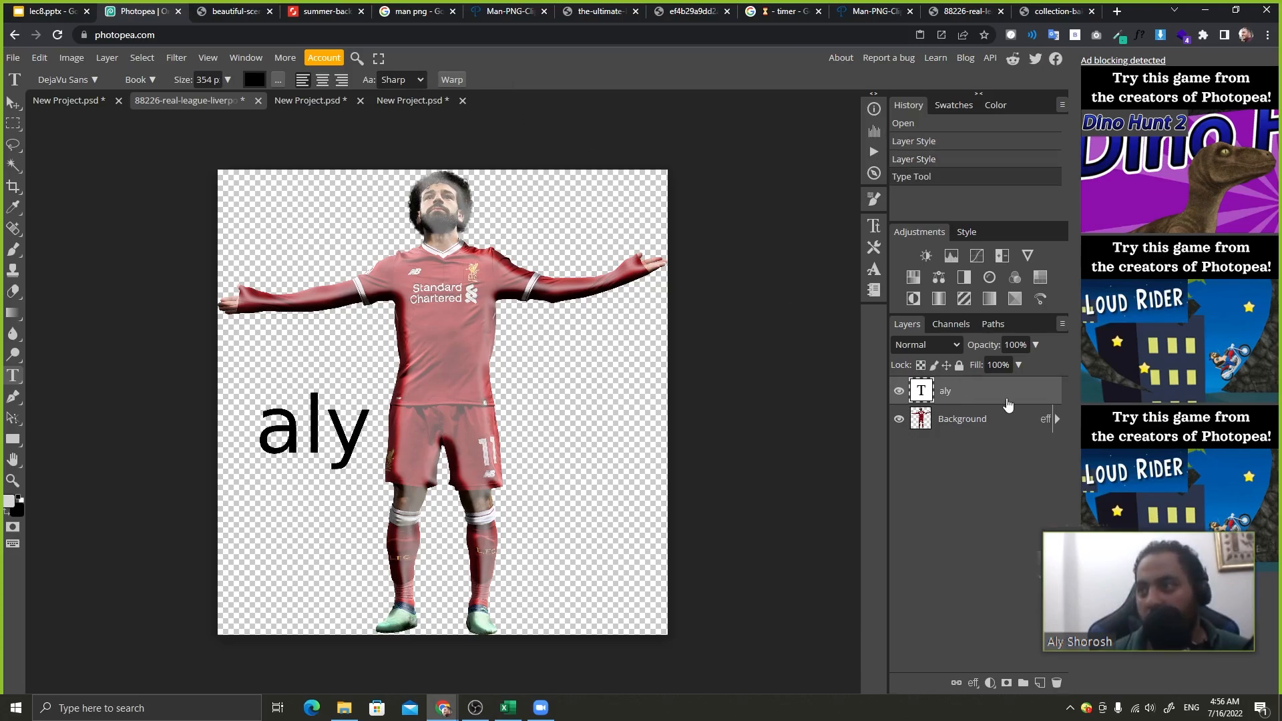
- Apply the saved style preset with bevel, green stroke and drop shadow to the text layer
double_click(1008, 404)
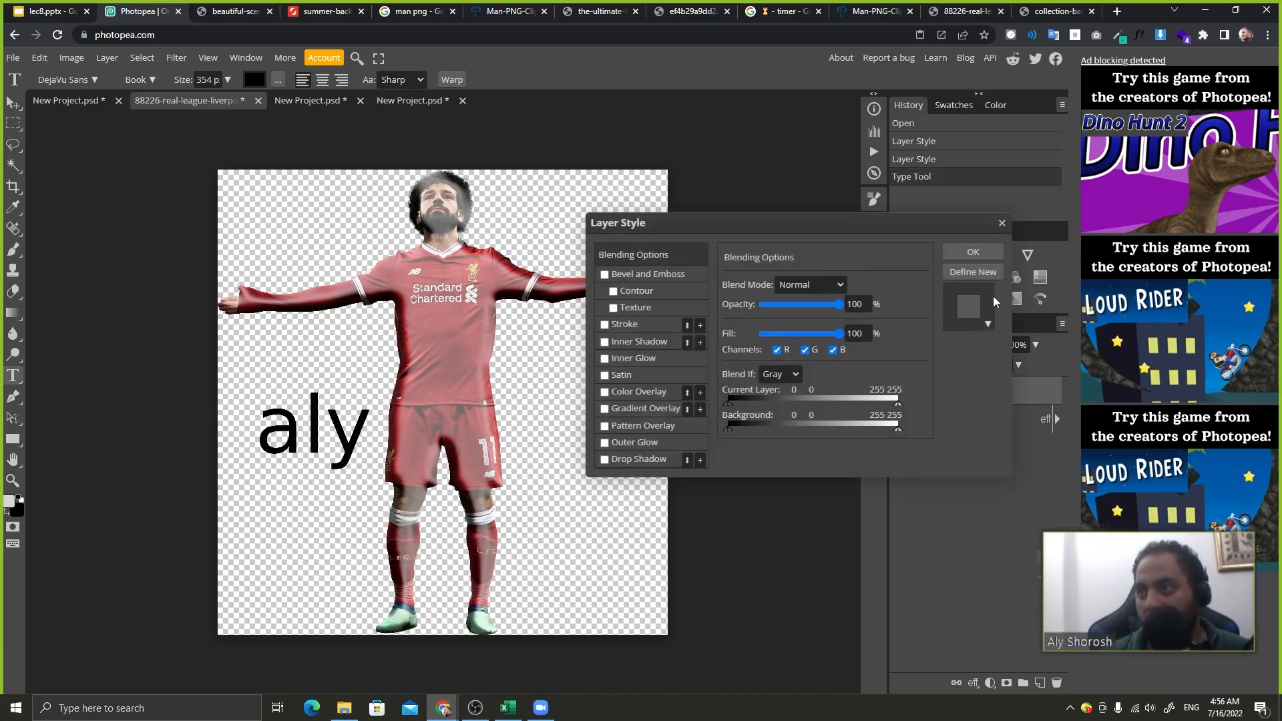
click(987, 324)
click(857, 355)
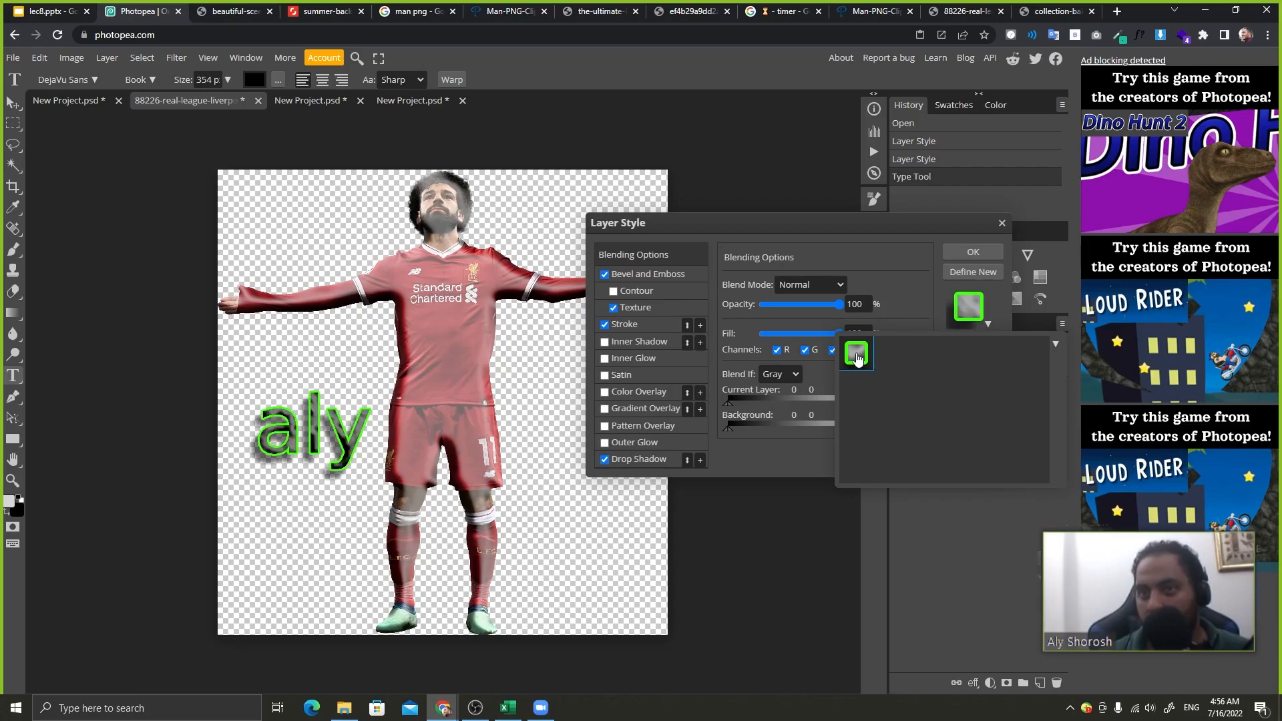
click(973, 252)
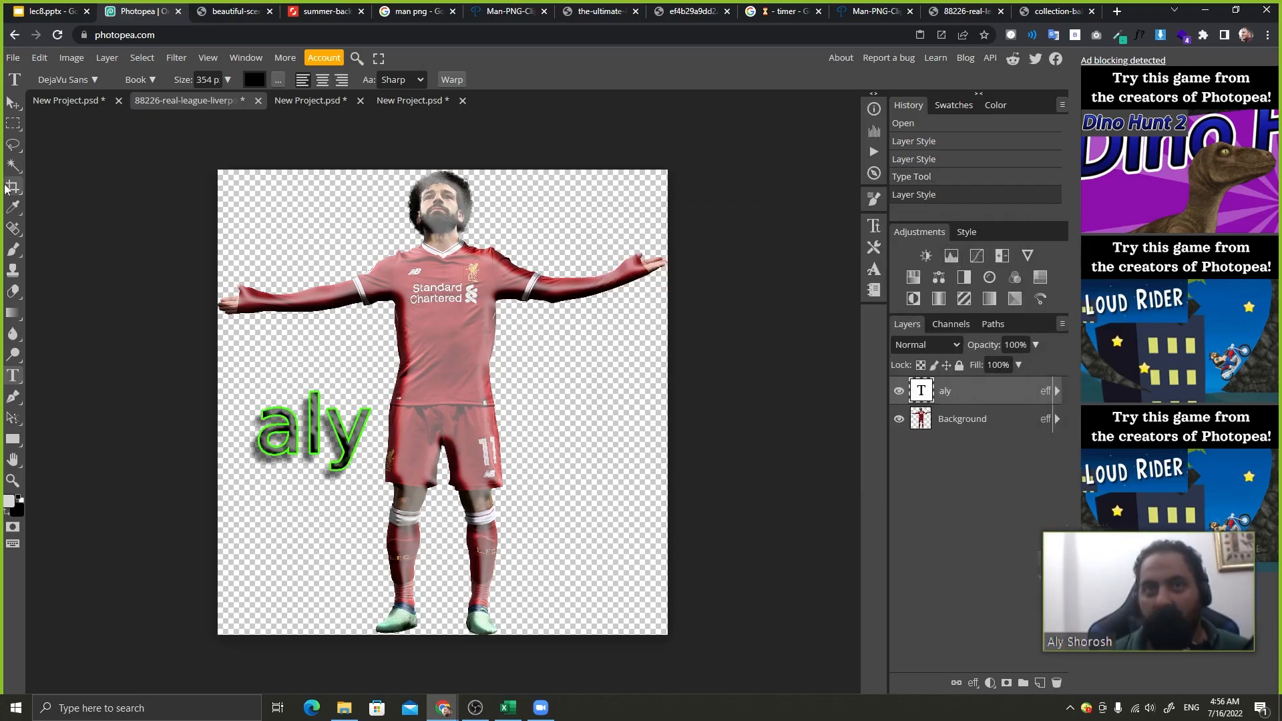
- Draw a red rectangle about 636 by 625 px over the footballer's leg and apply the saved style preset to it
click(12, 439)
mouse_move(482, 367)
mouse_down()
mouse_move(553, 451)
mouse_move(623, 505)
mouse_up()
double_click(992, 398)
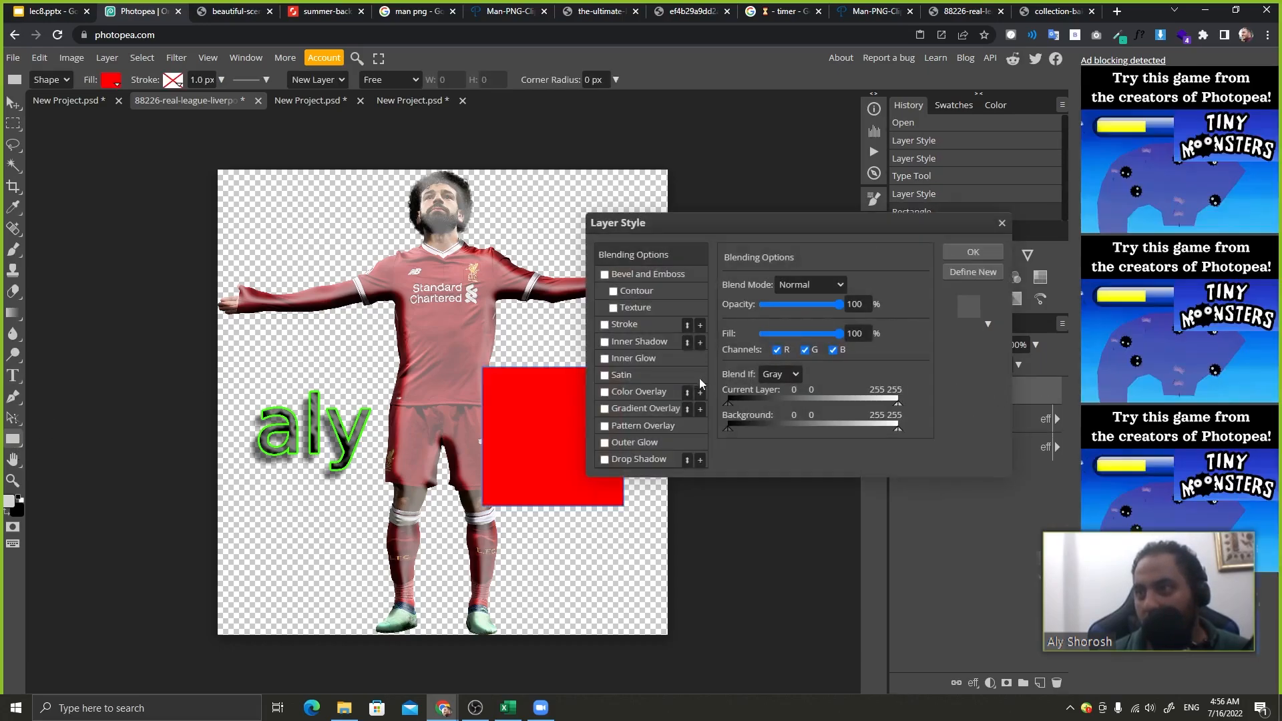
click(969, 307)
click(857, 353)
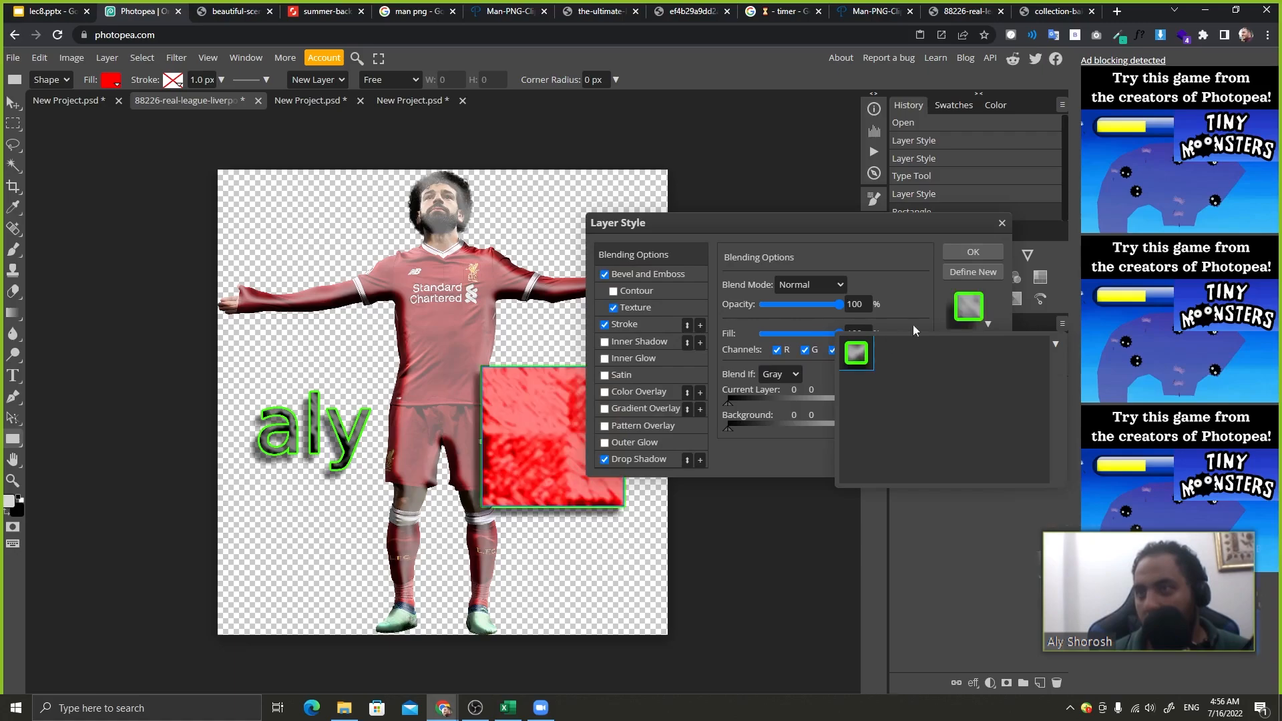
click(993, 259)
click(1001, 256)
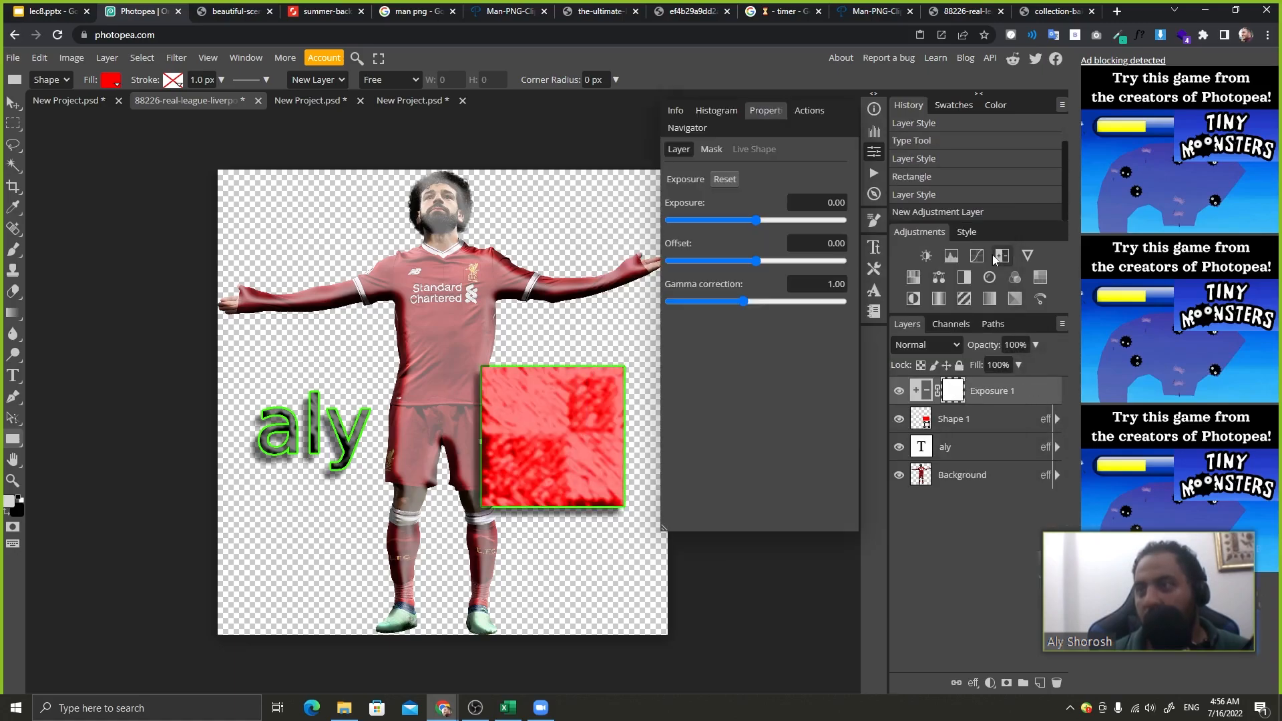
key(ctrl+z)
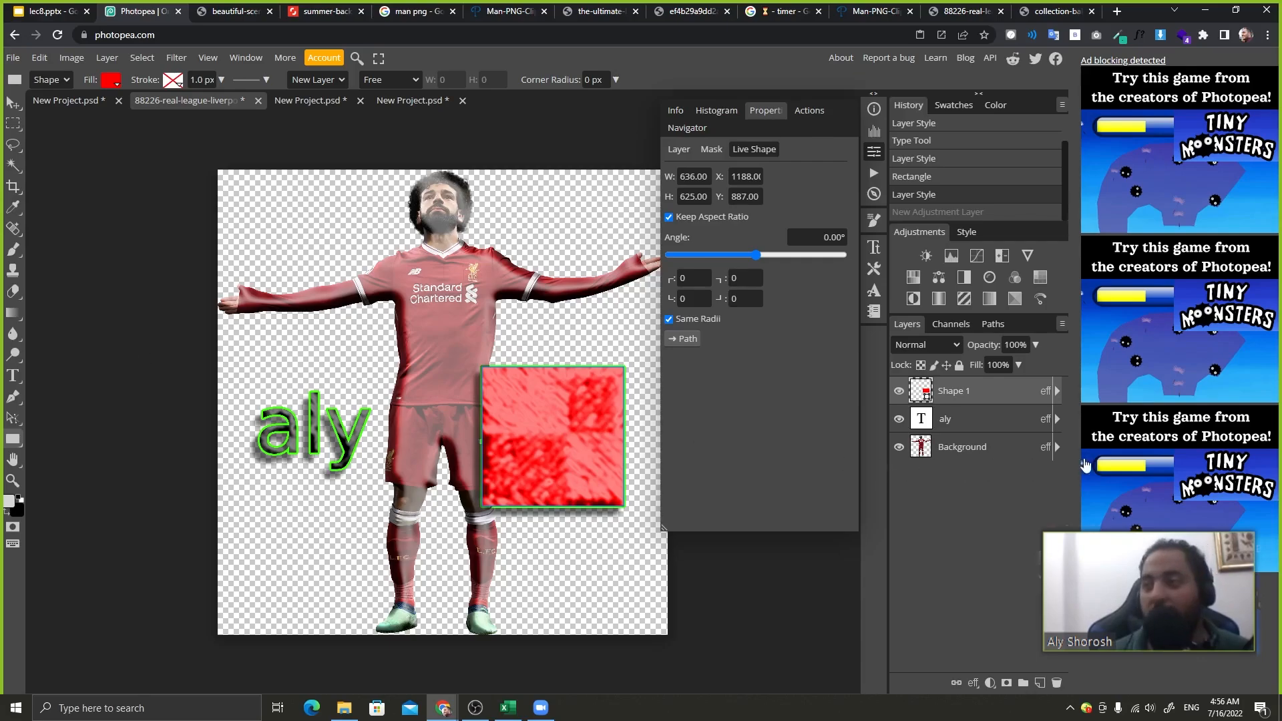
- Reopen the rectangle's layer style settings and review the saved style presets
double_click(1013, 391)
click(974, 319)
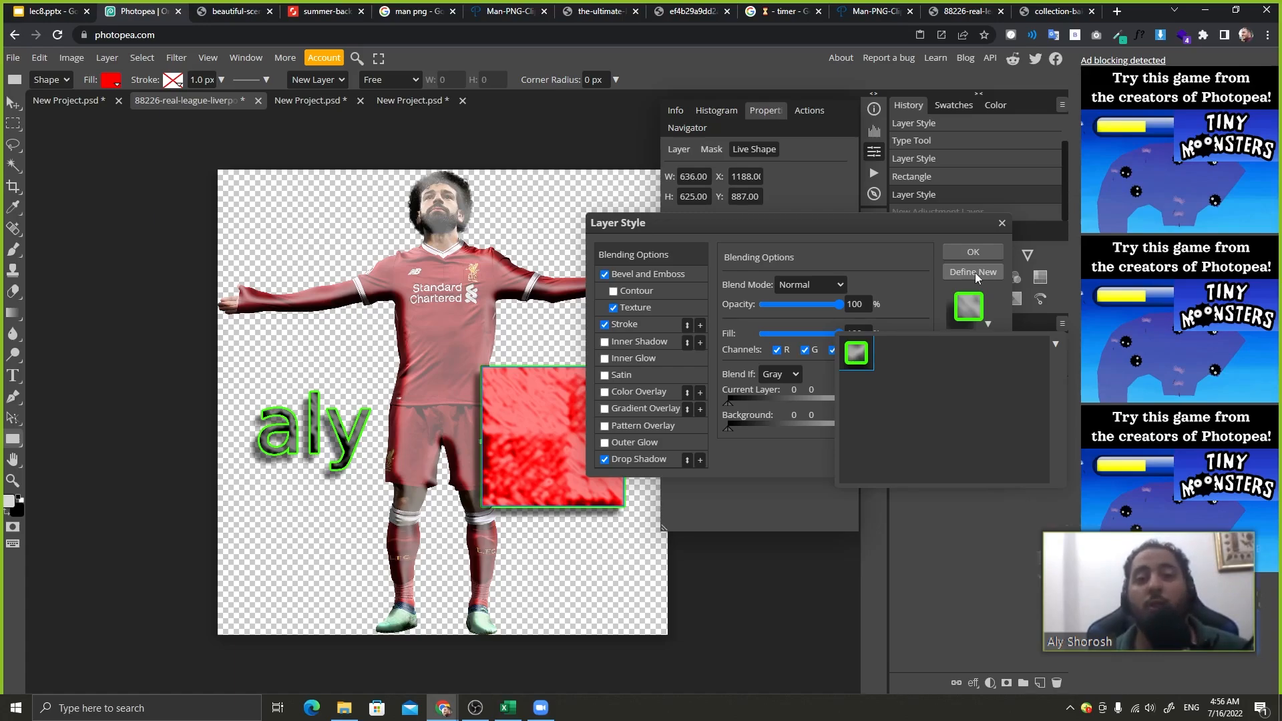
- Switch to the browser tab with the bakery stickers image and search the web for "photoshop layer styles"
click(1080, 10)
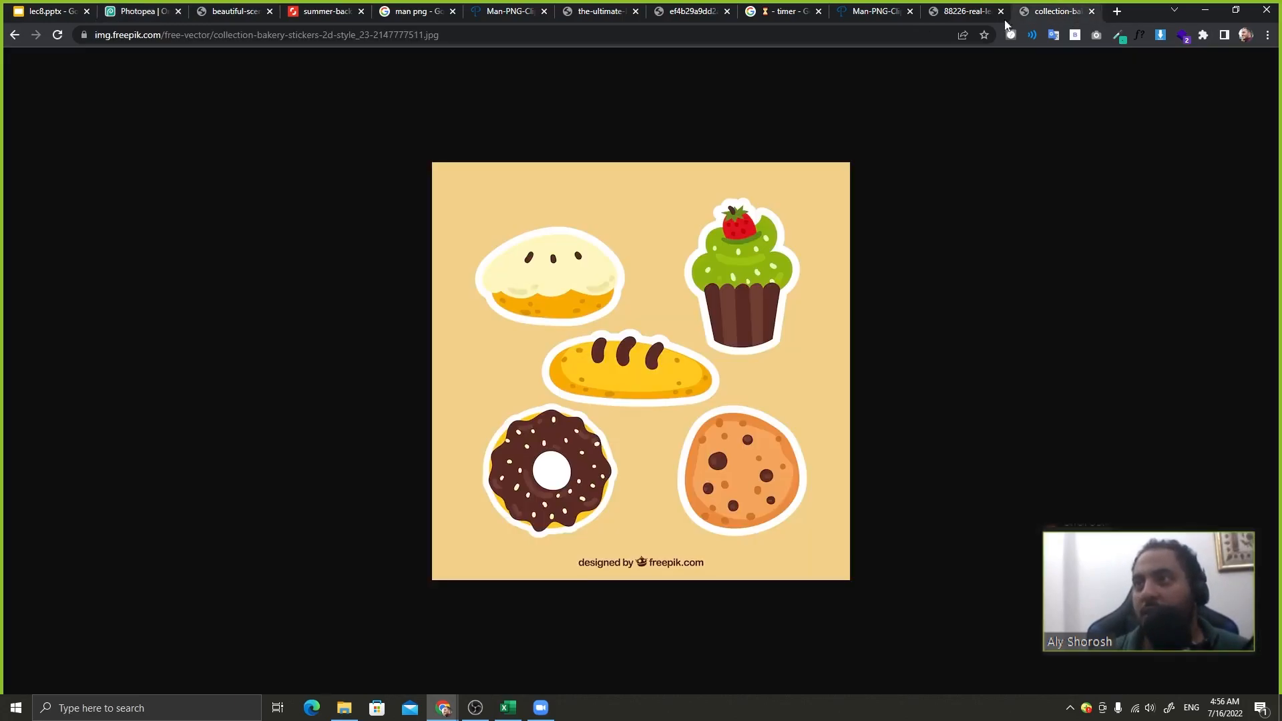
click(738, 35)
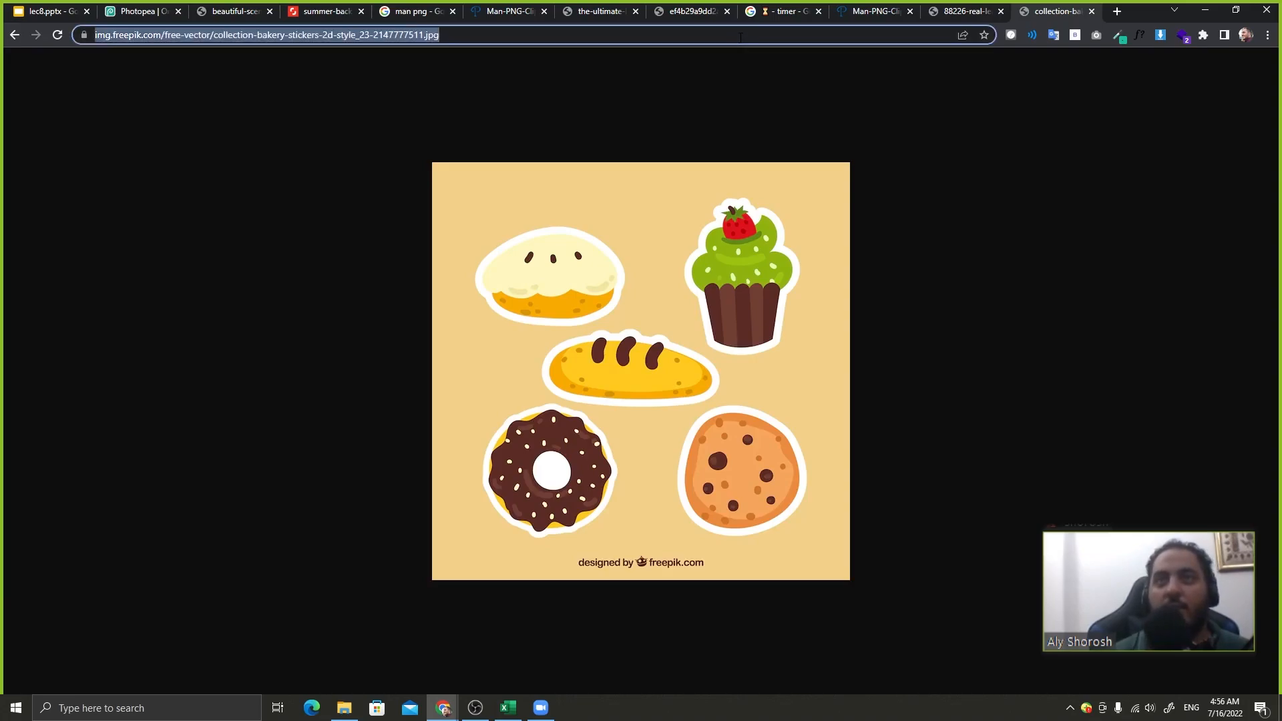
text(photoshop layer )
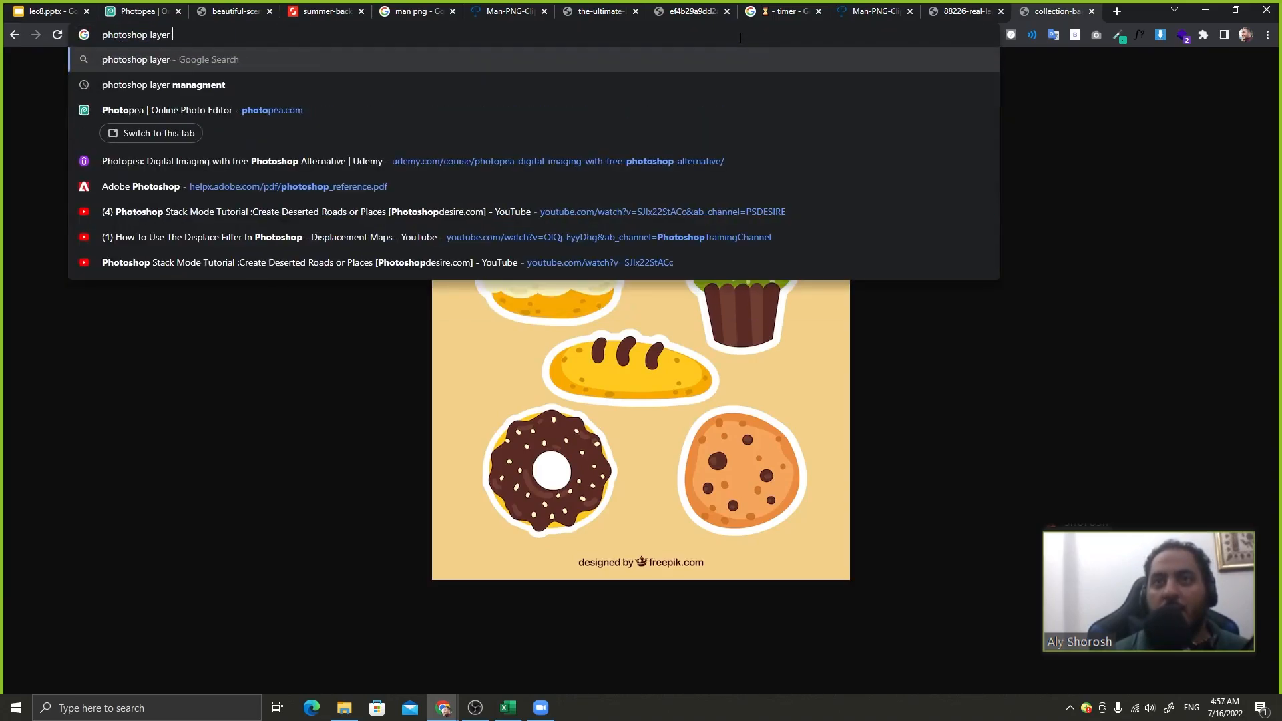
text(styles)
key(Return)
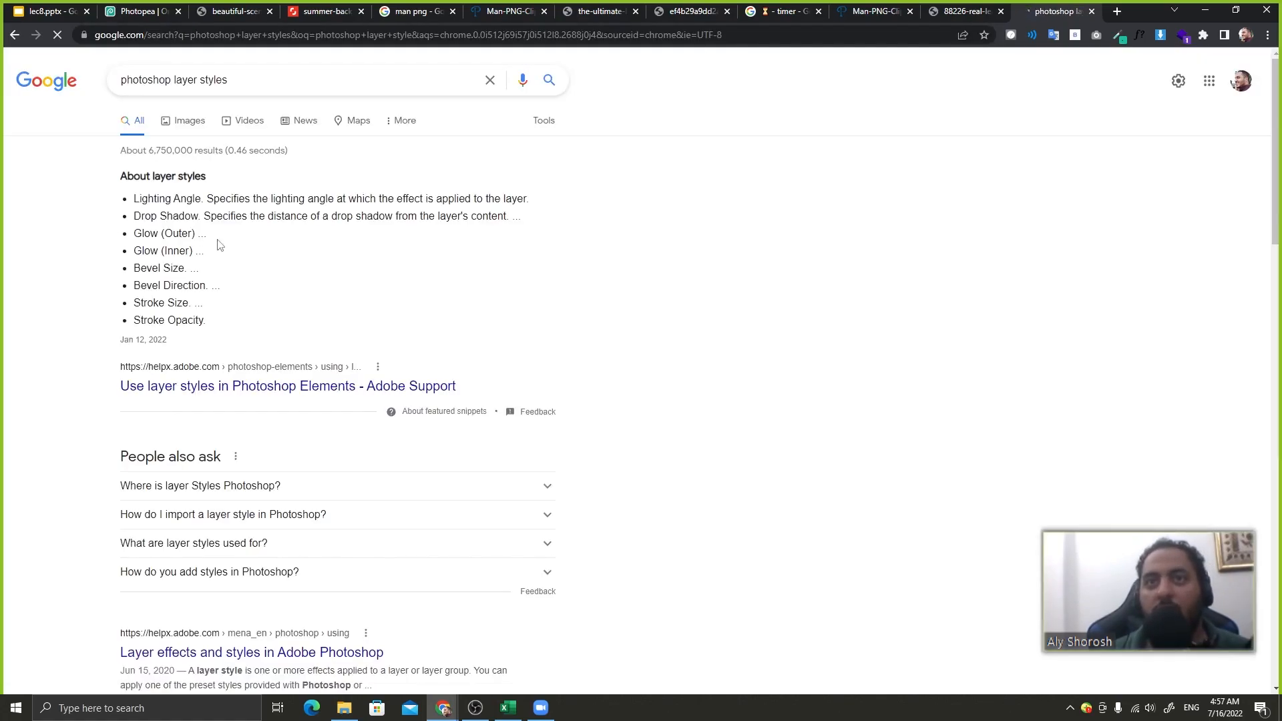
- Refine the web search to "photoshop layer styles free"
scroll(181, 224, down, 5)
click(225, 69)
text(free)
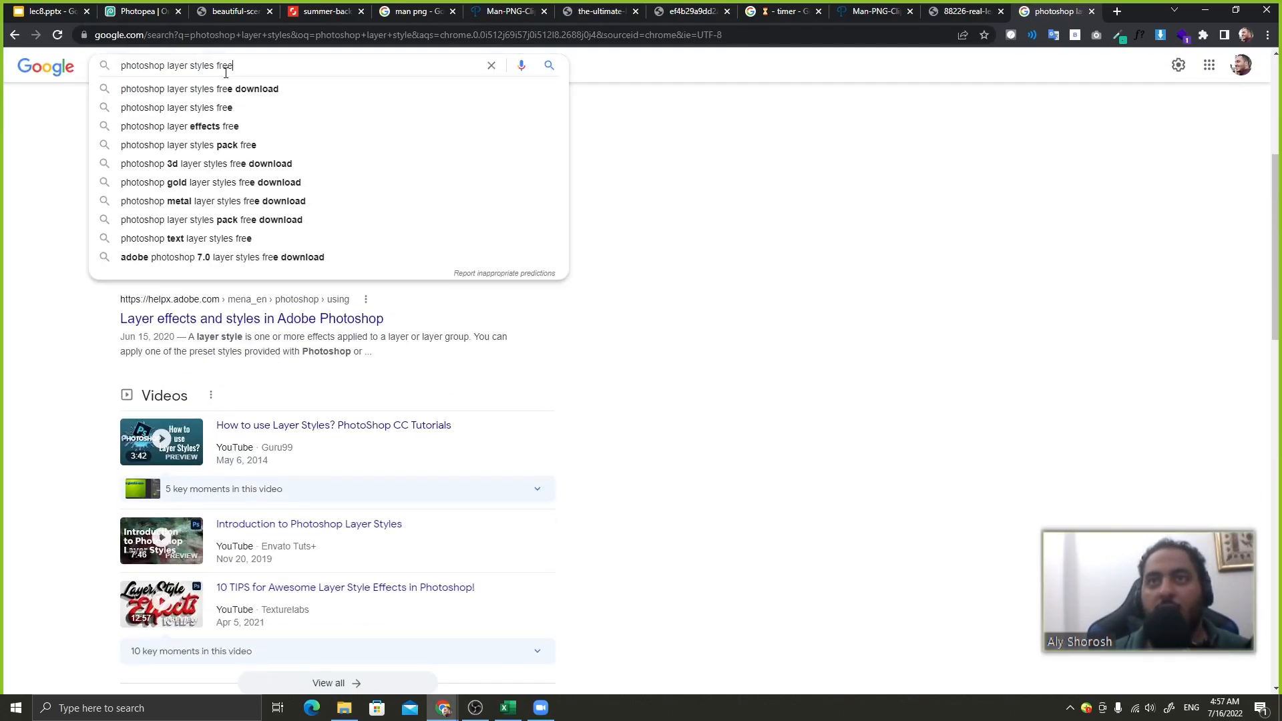
key(Return)
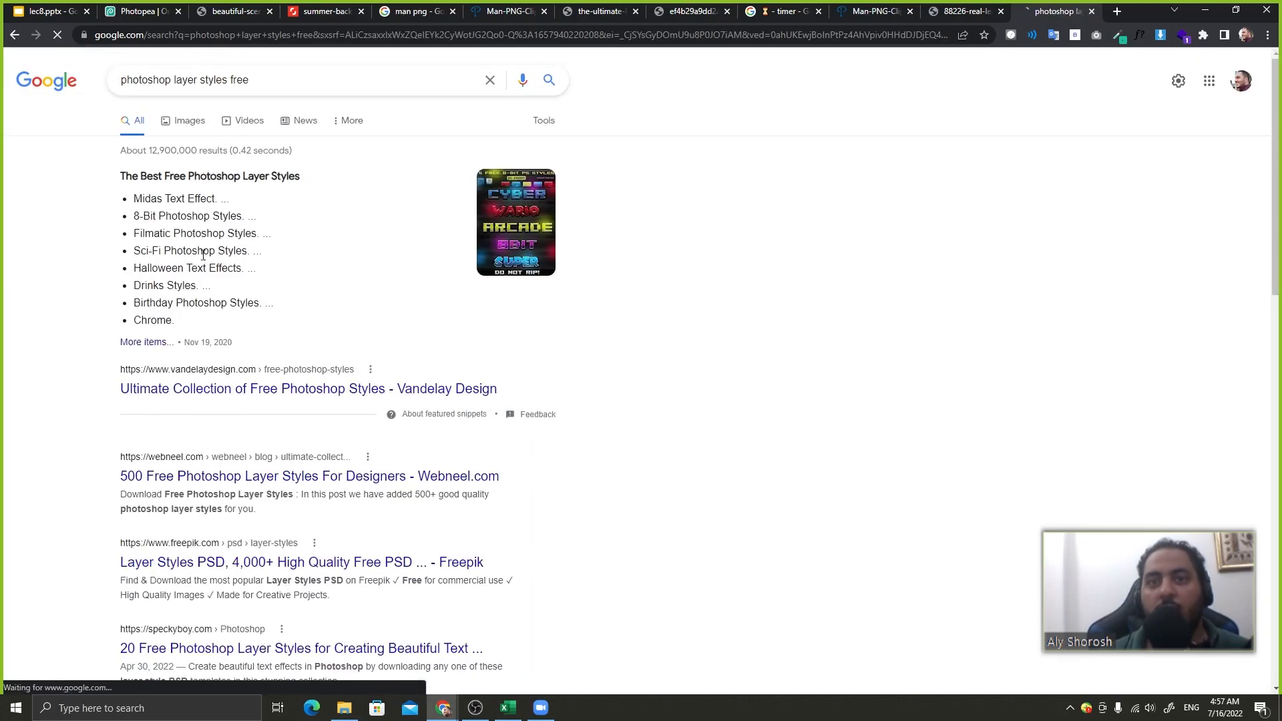
- Open Webneel's collection of 500 free Photoshop layer styles and look over its examples
scroll(206, 329, down, 1)
click(207, 329)
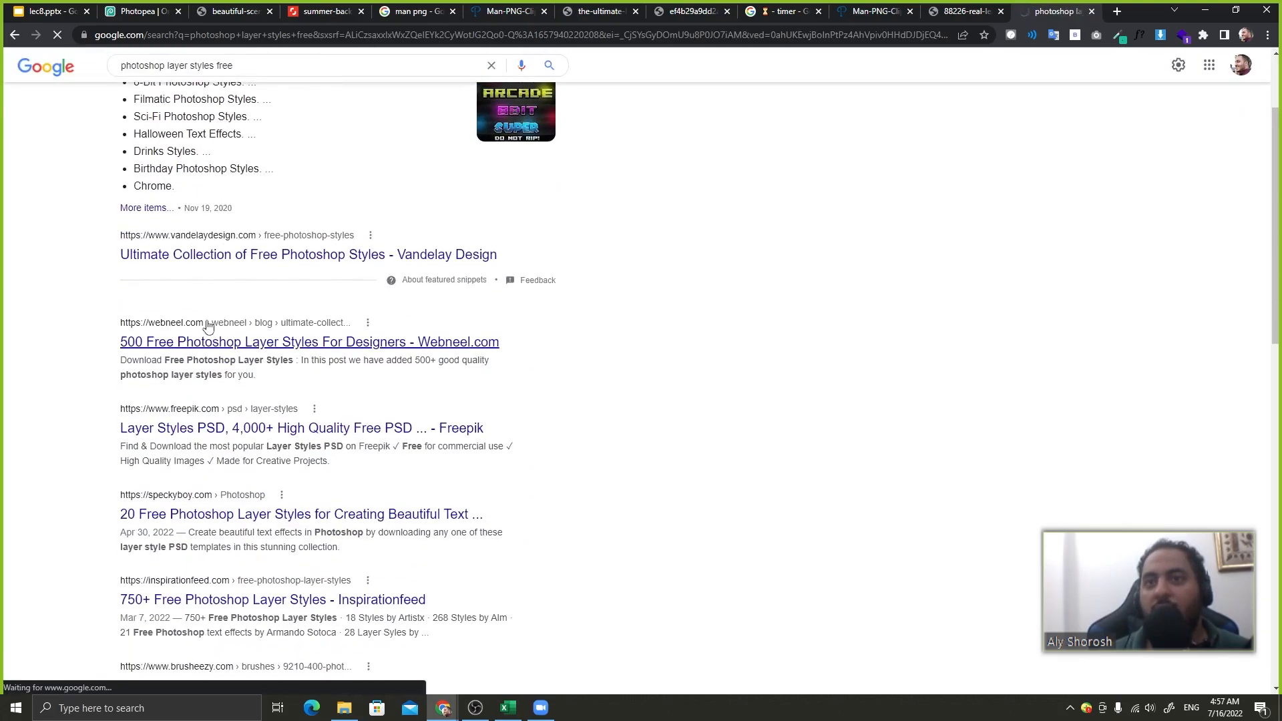
scroll(463, 322, down, 1)
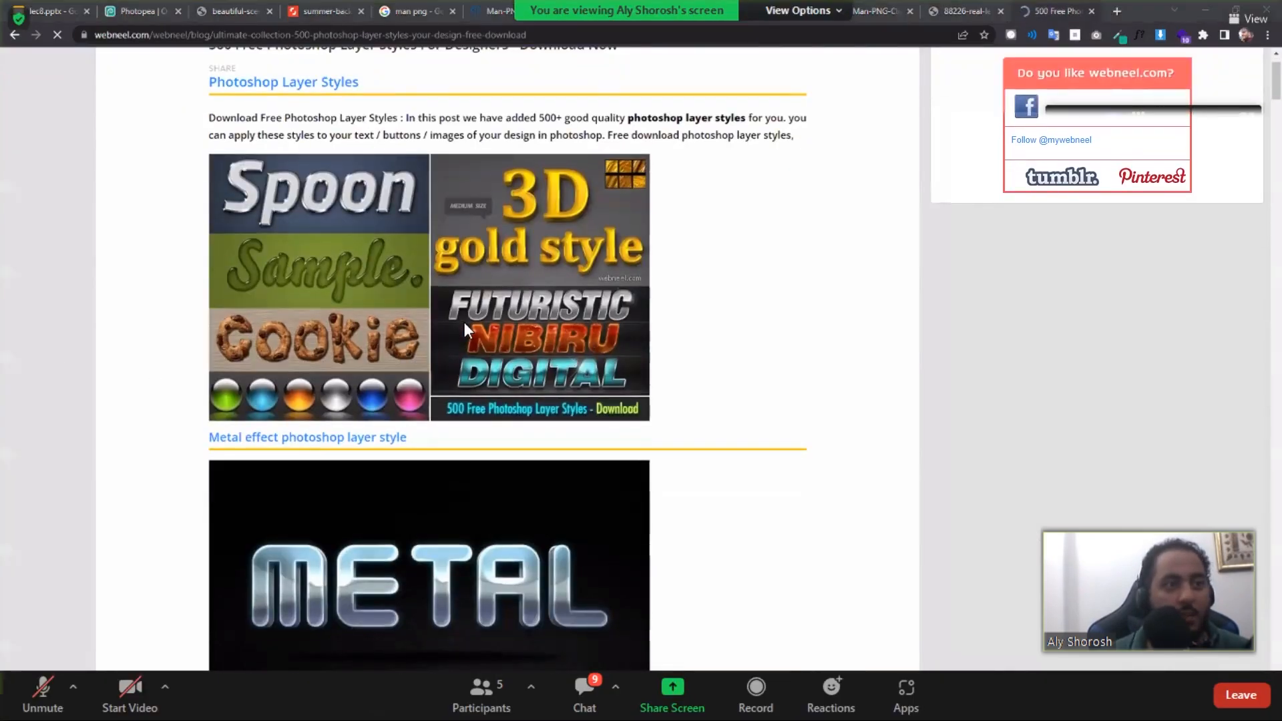
click(463, 322)
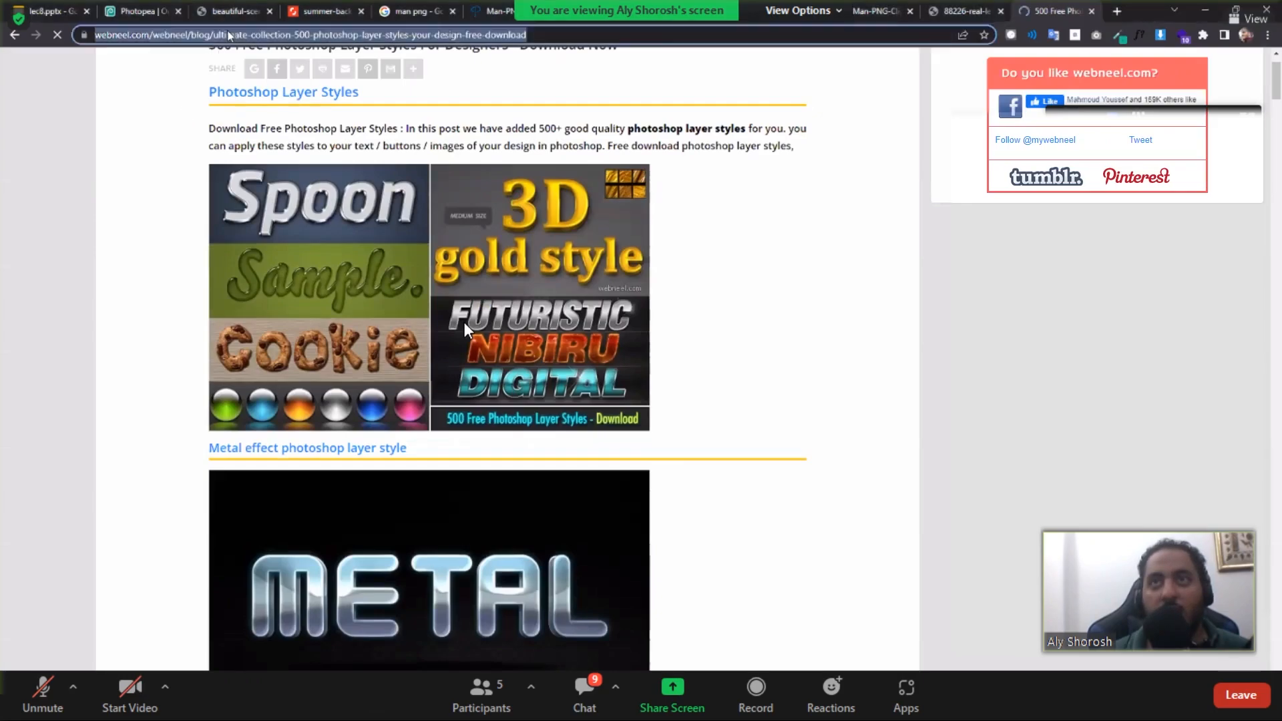
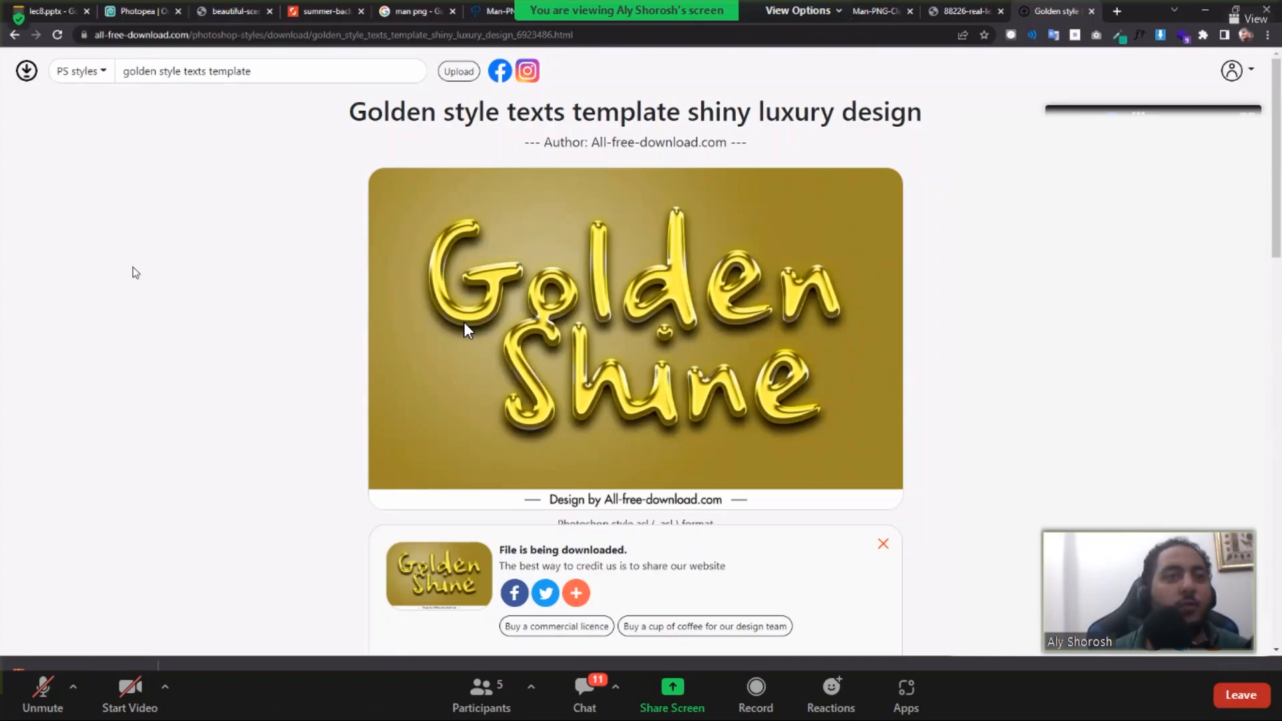
- Go back to the "photoshop layer styles free" search results and look through them for other style download sites
click(16, 35)
click(16, 34)
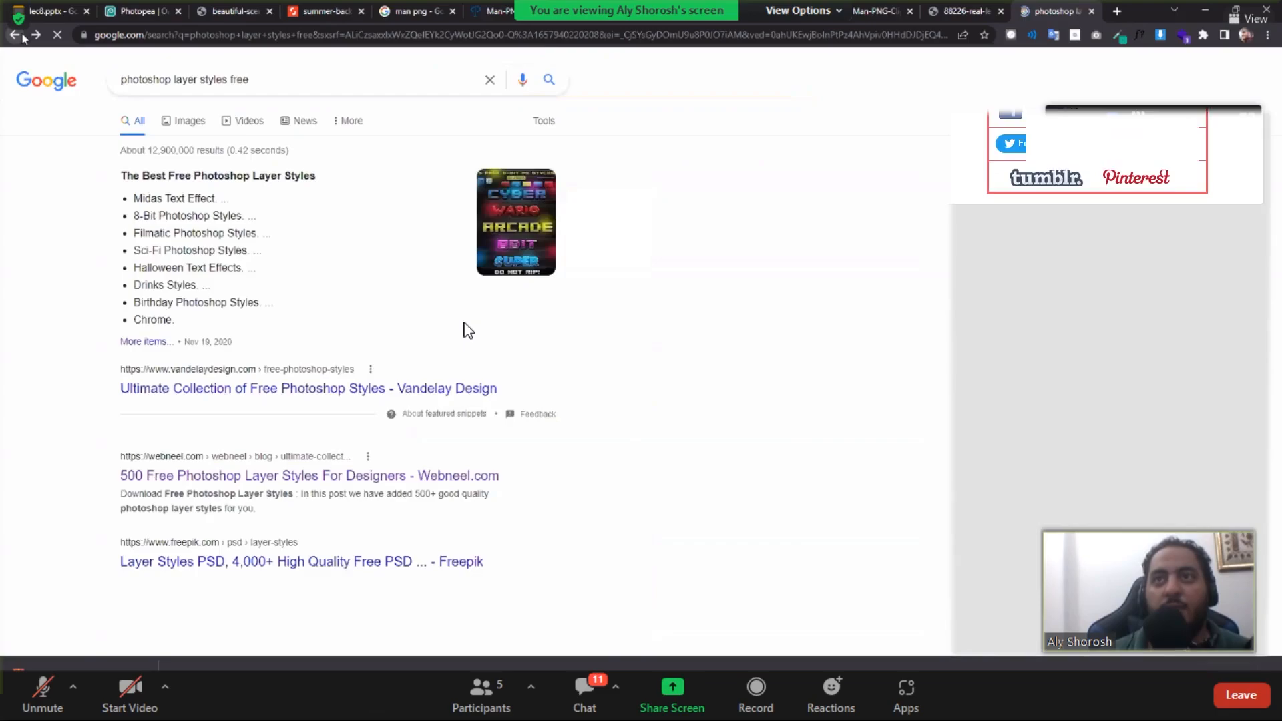
double_click(236, 80)
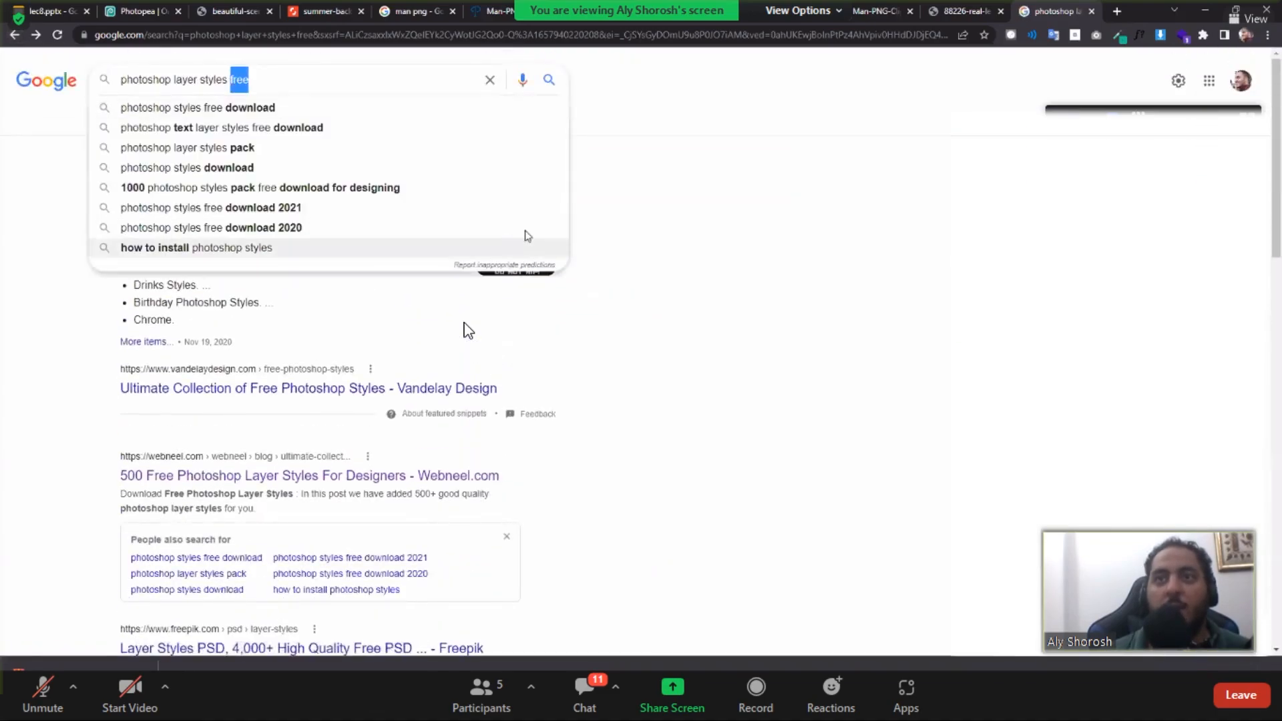
click(741, 244)
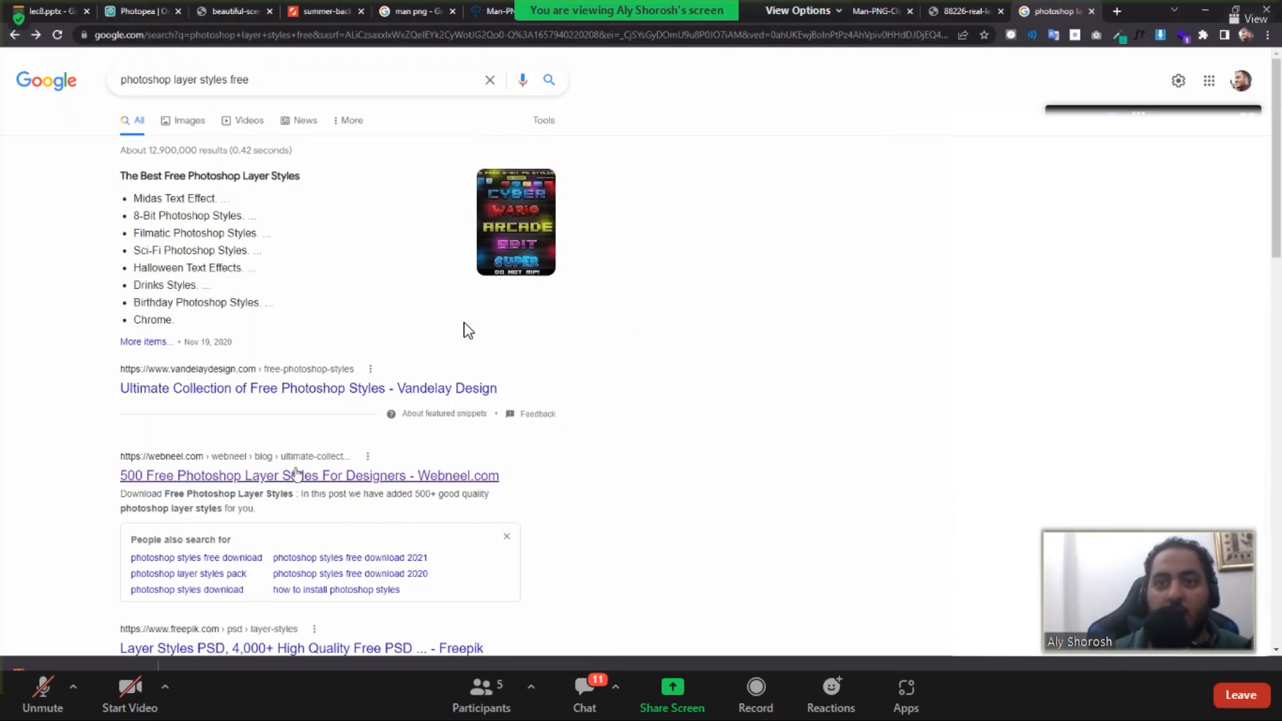
scroll(296, 474, down, 4)
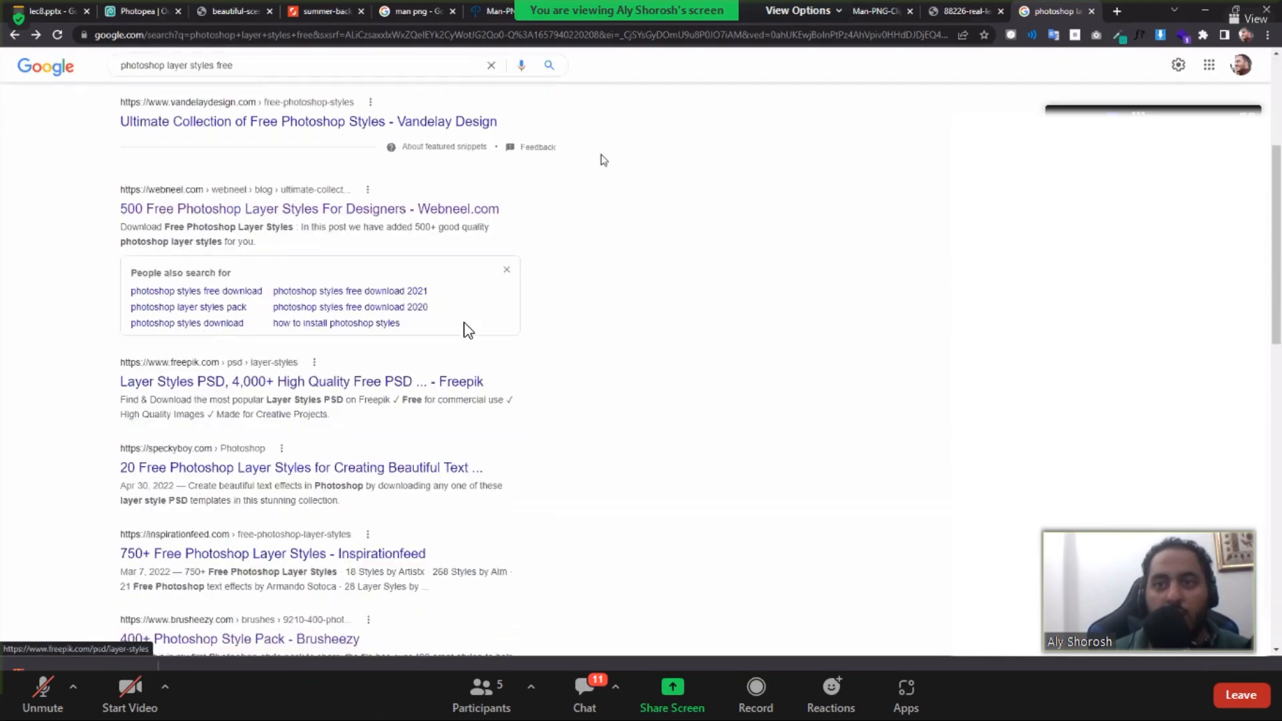
scroll(284, 300, down, 3)
scroll(275, 356, up, 1)
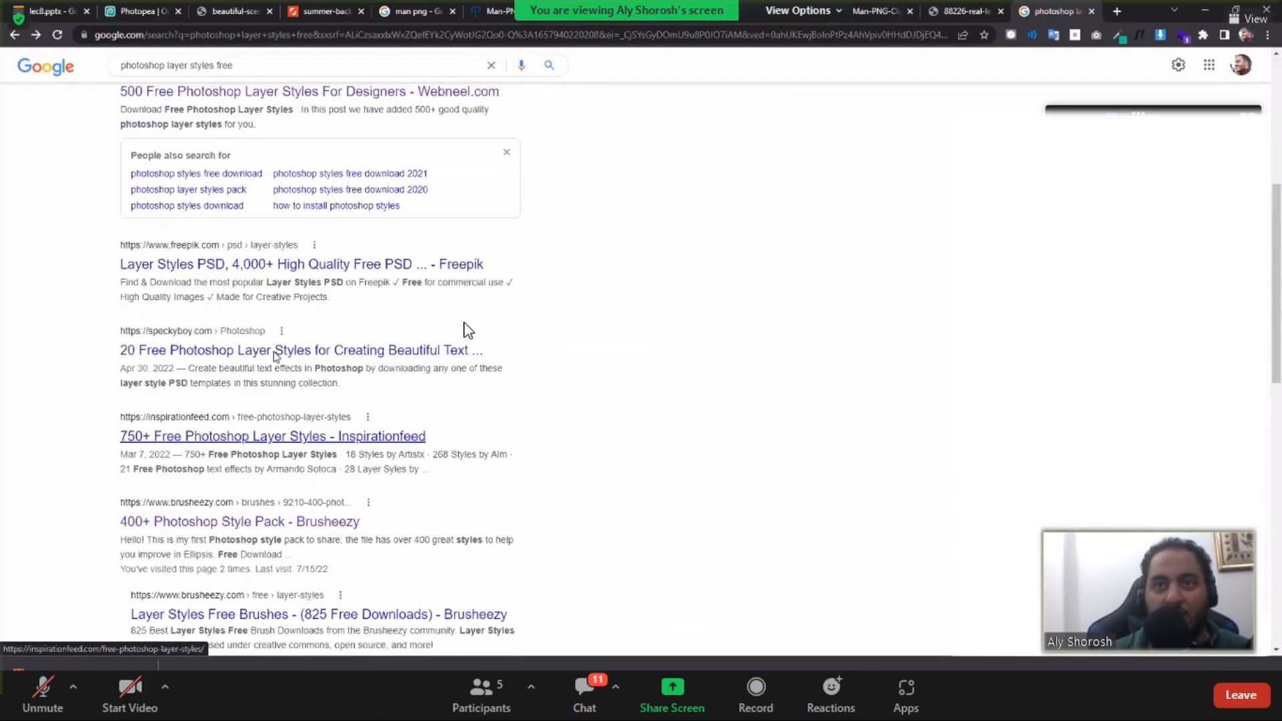
scroll(276, 356, up, 8)
click(962, 10)
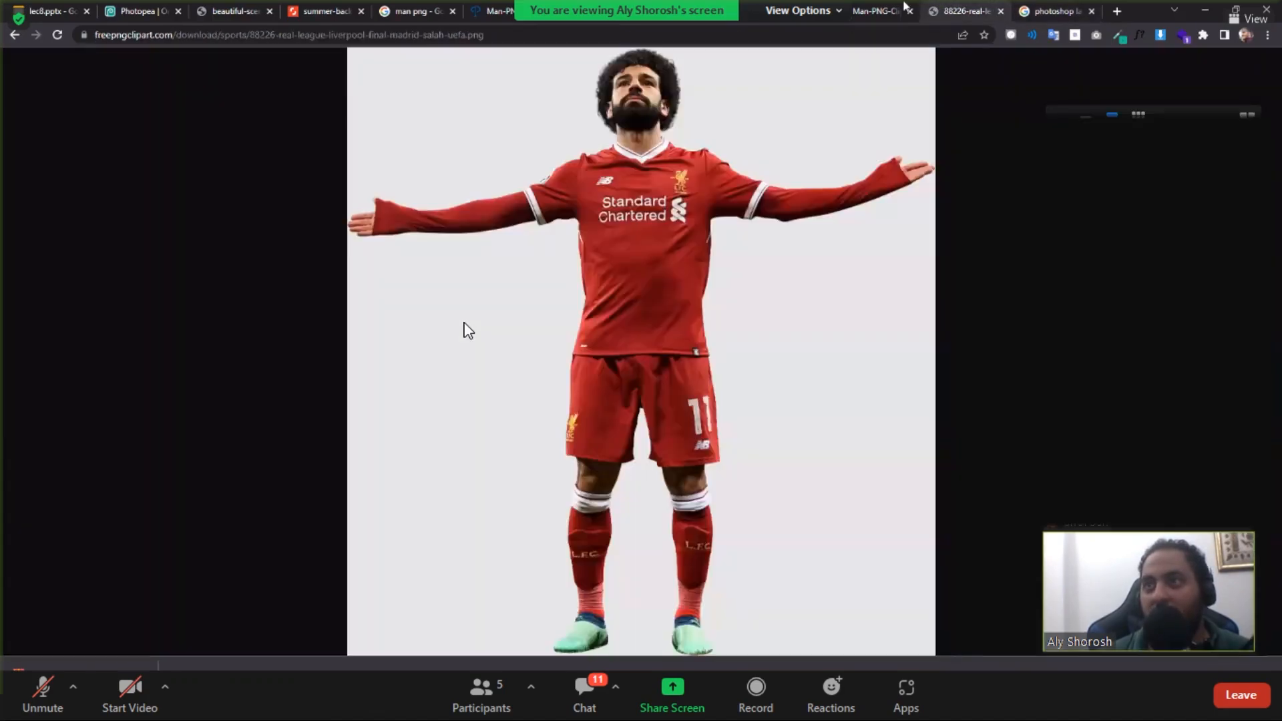
click(897, 7)
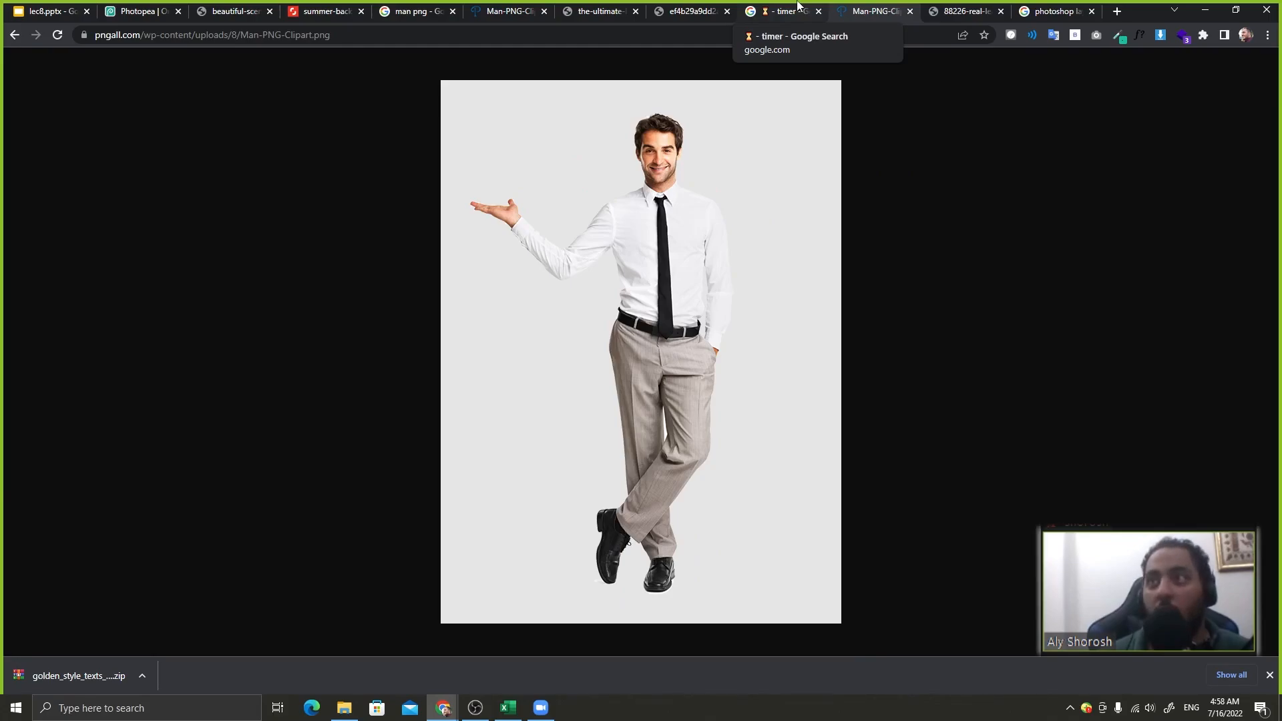
click(798, 7)
click(676, 7)
click(613, 7)
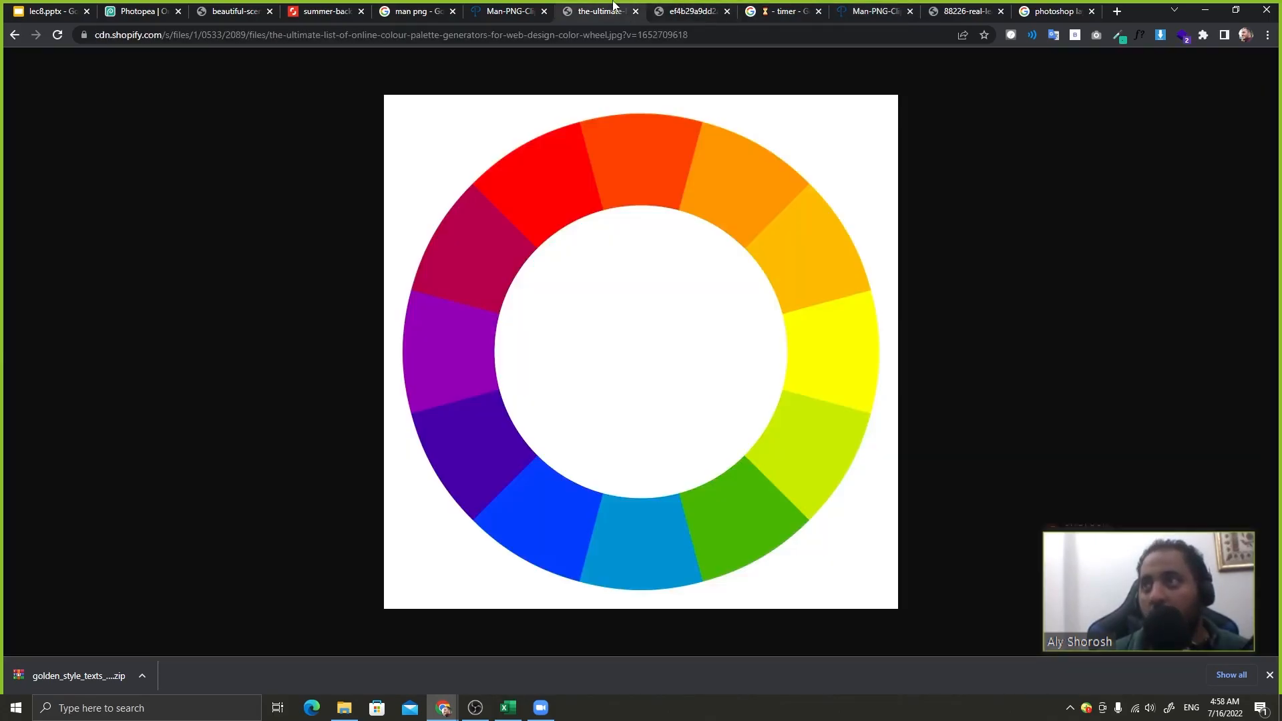
click(1082, 4)
click(960, 4)
click(874, 4)
- Open the "Golden style texts template shiny luxury design" page on all-free-download.com in place of the search results
click(1083, 4)
click(754, 37)
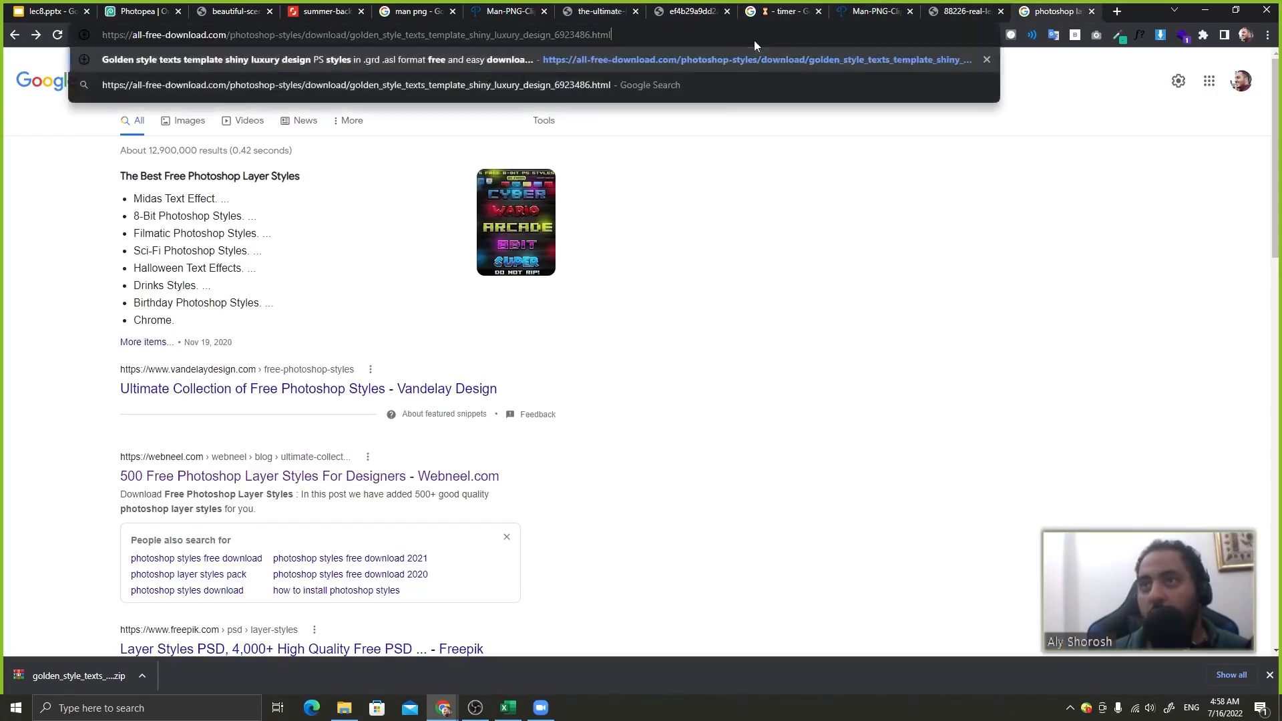
click(754, 83)
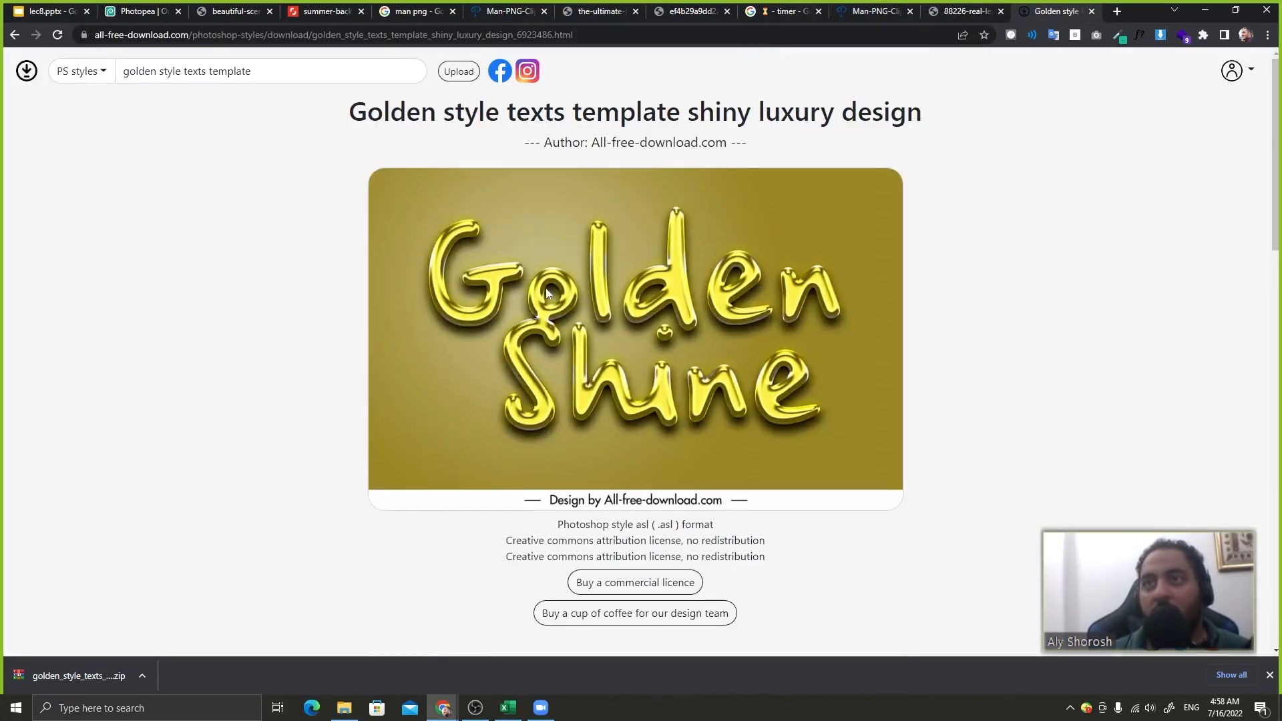
- Switch to Photopea and close the open Layer Style dialog of the red rectangle
click(141, 12)
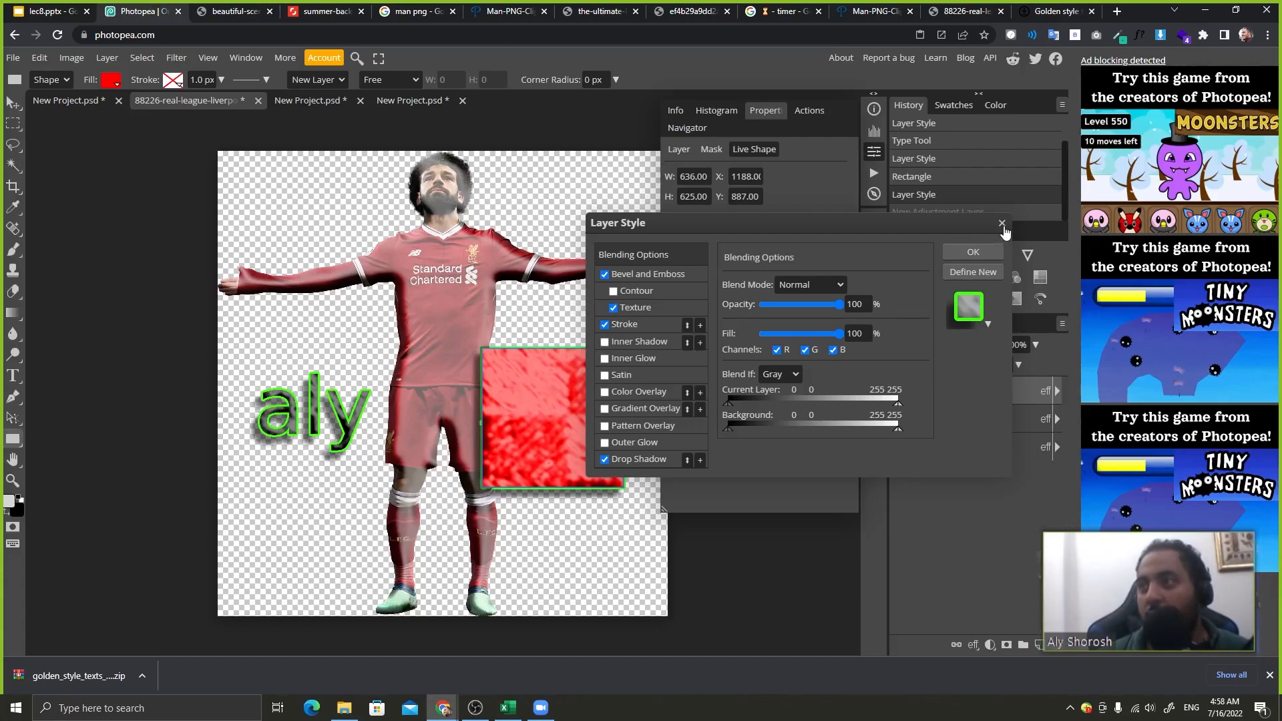
drag(1003, 229, 978, 263)
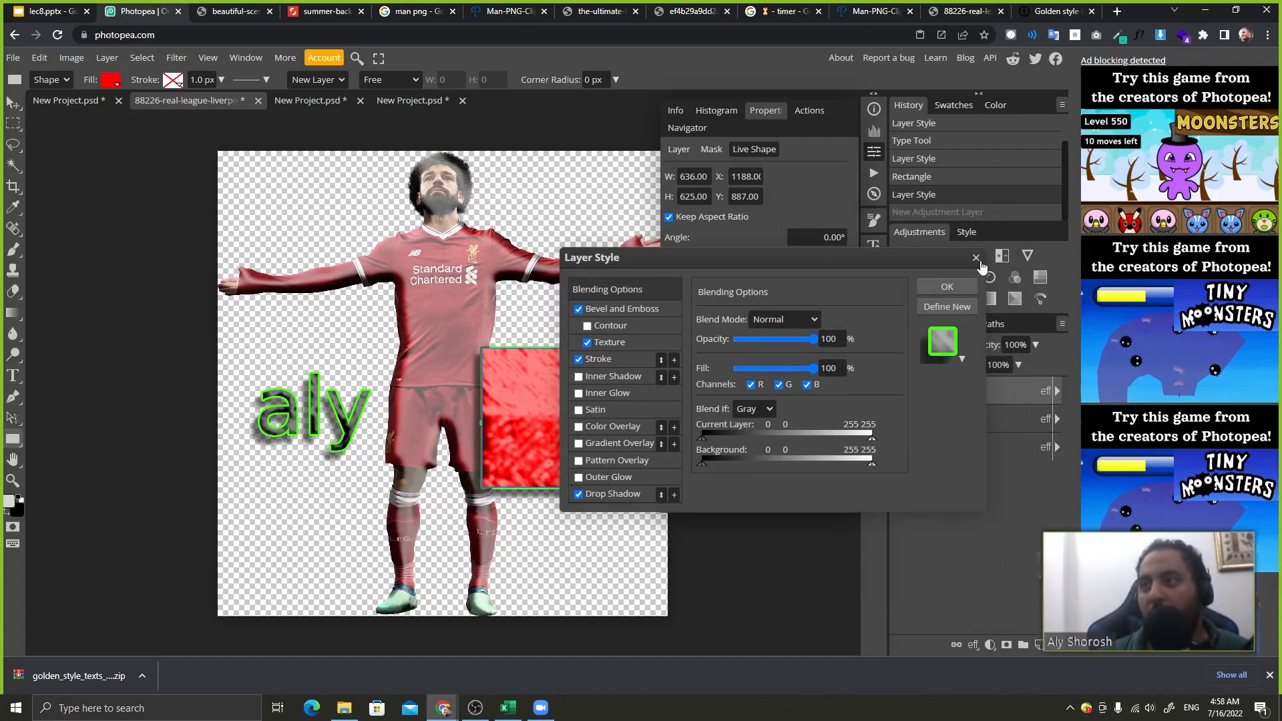
click(970, 288)
double_click(1013, 397)
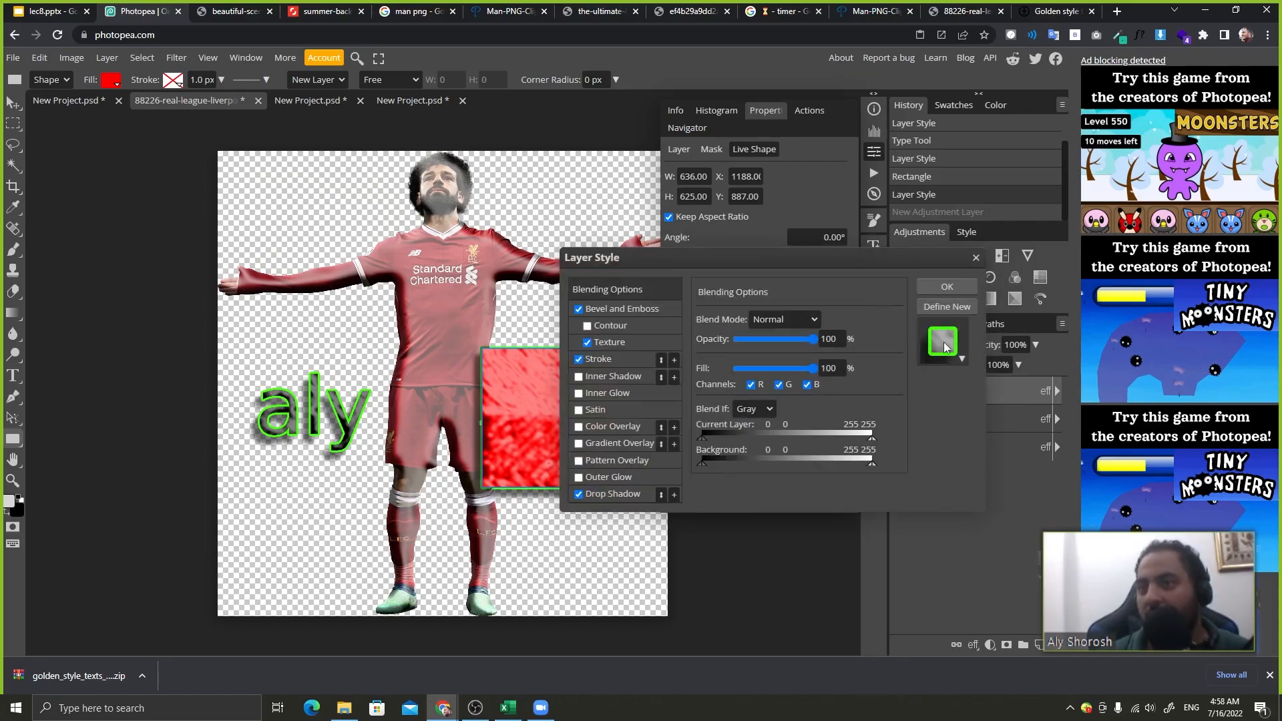
click(974, 261)
- In the project with the standing man in shirt and tie, remove all layer effects from Layer 2
click(286, 100)
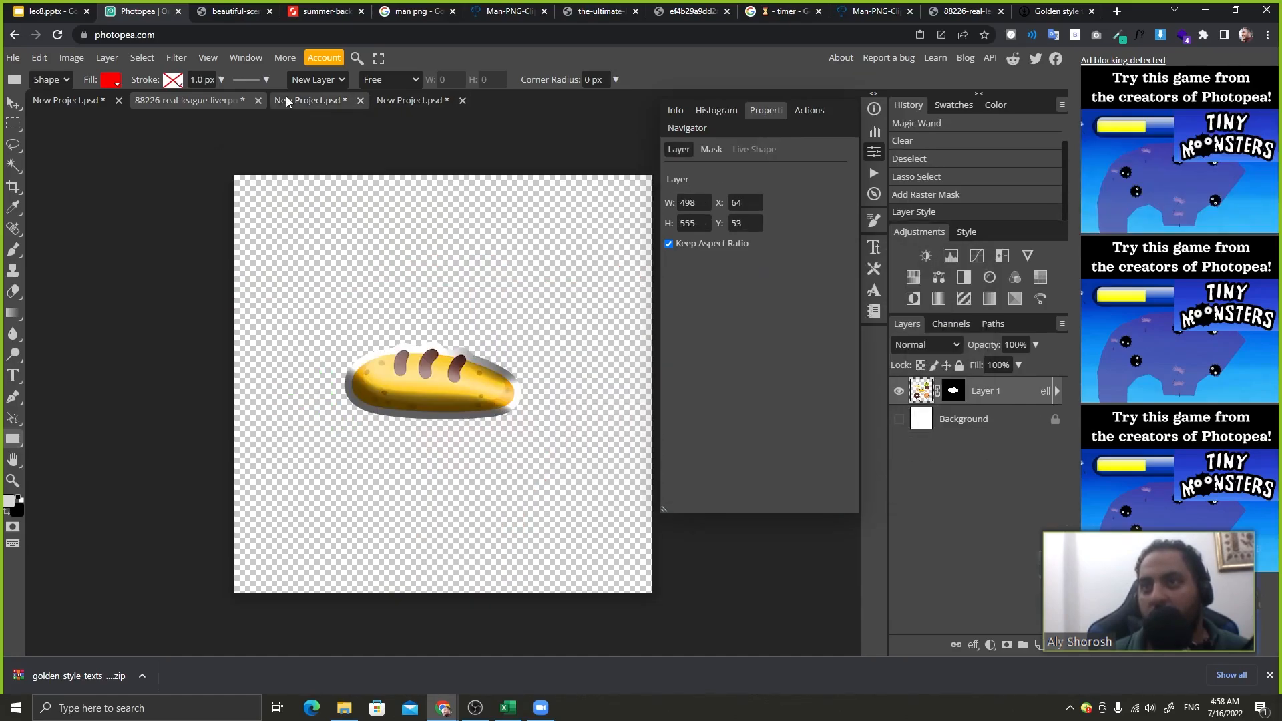
click(412, 100)
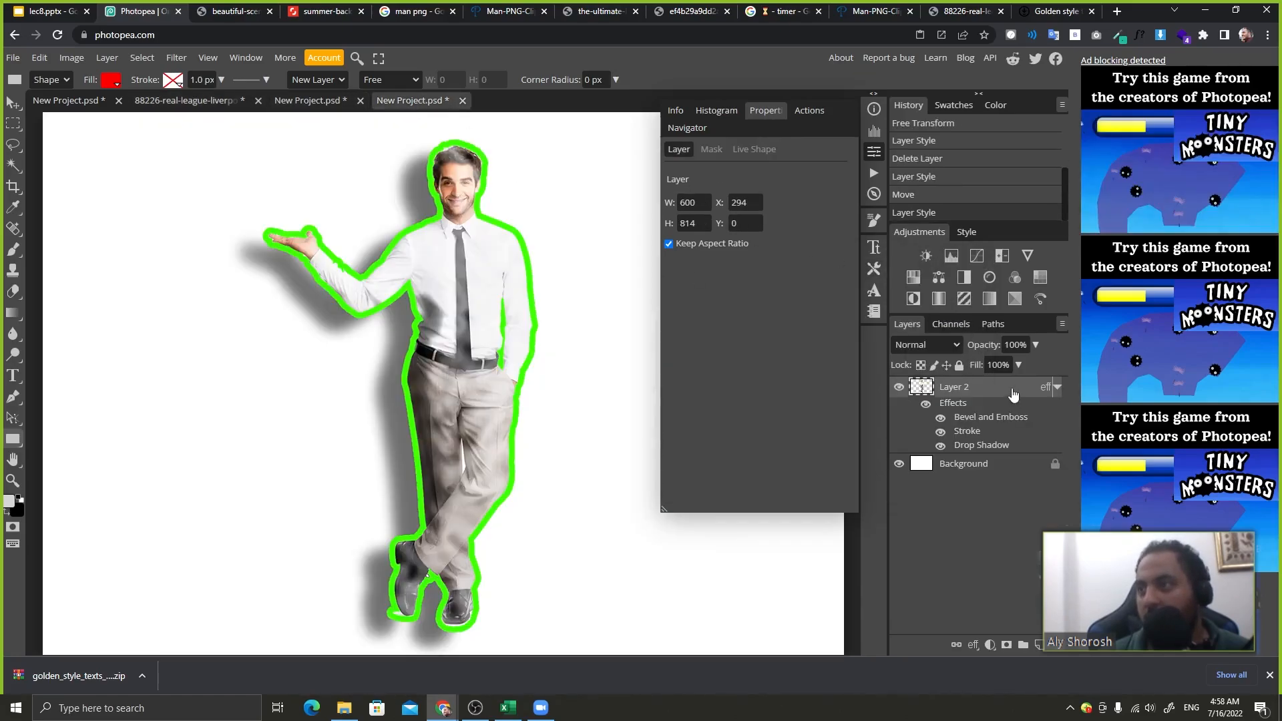
mouse_move(957, 404)
mouse_down()
mouse_move(1028, 549)
mouse_move(1059, 653)
mouse_up()
- Load Golden Style.asl from the extracted golden_style_texts_template folder in Downloads into the layer style presets and keep it for future sessions
double_click(988, 390)
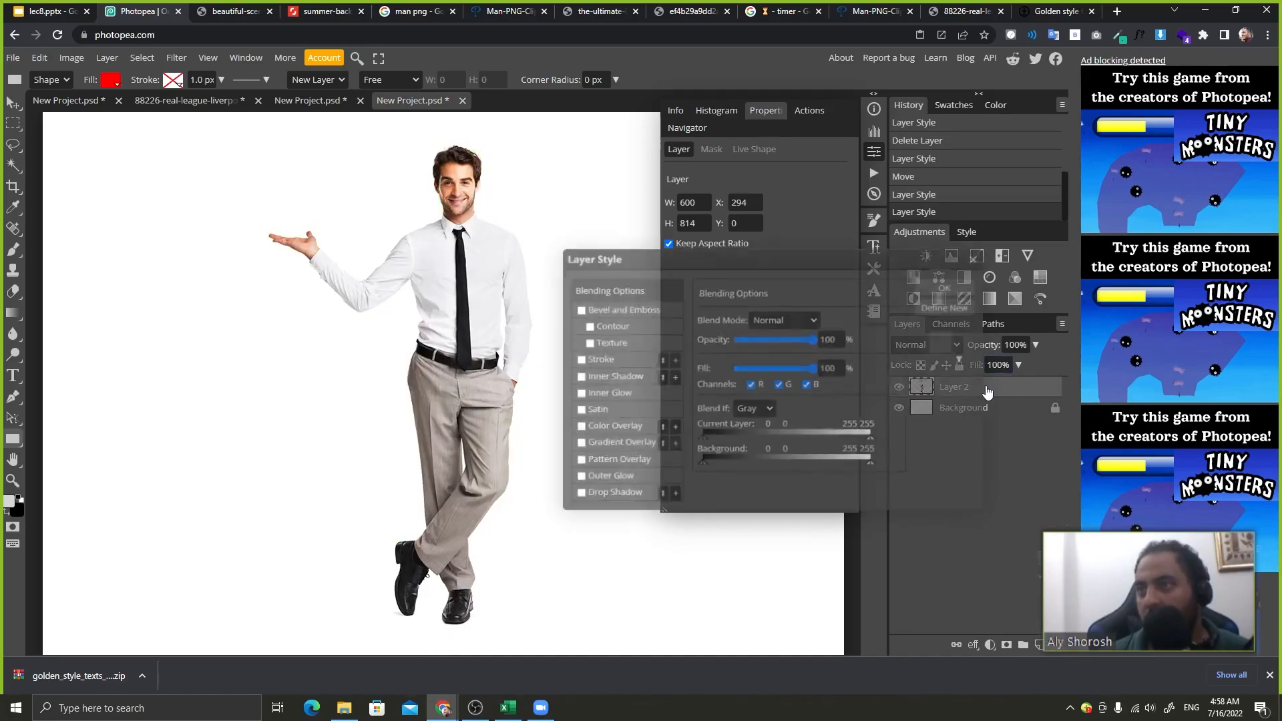
click(946, 339)
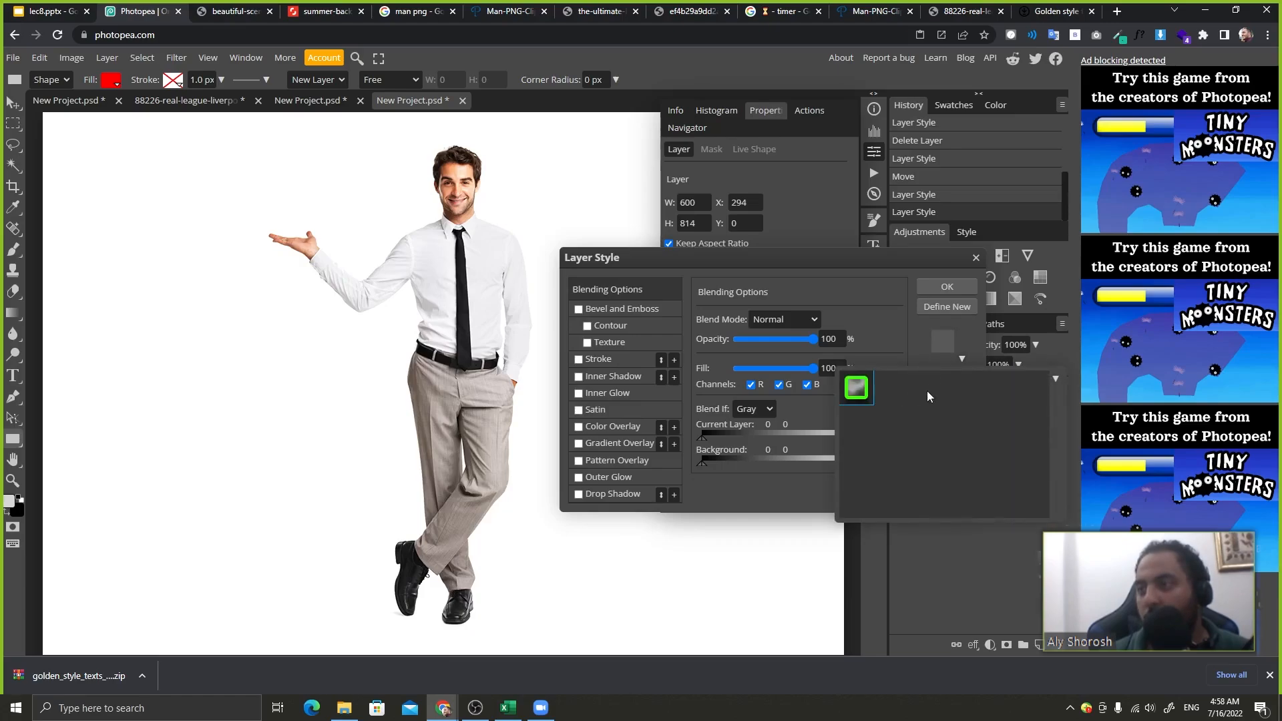
click(1055, 379)
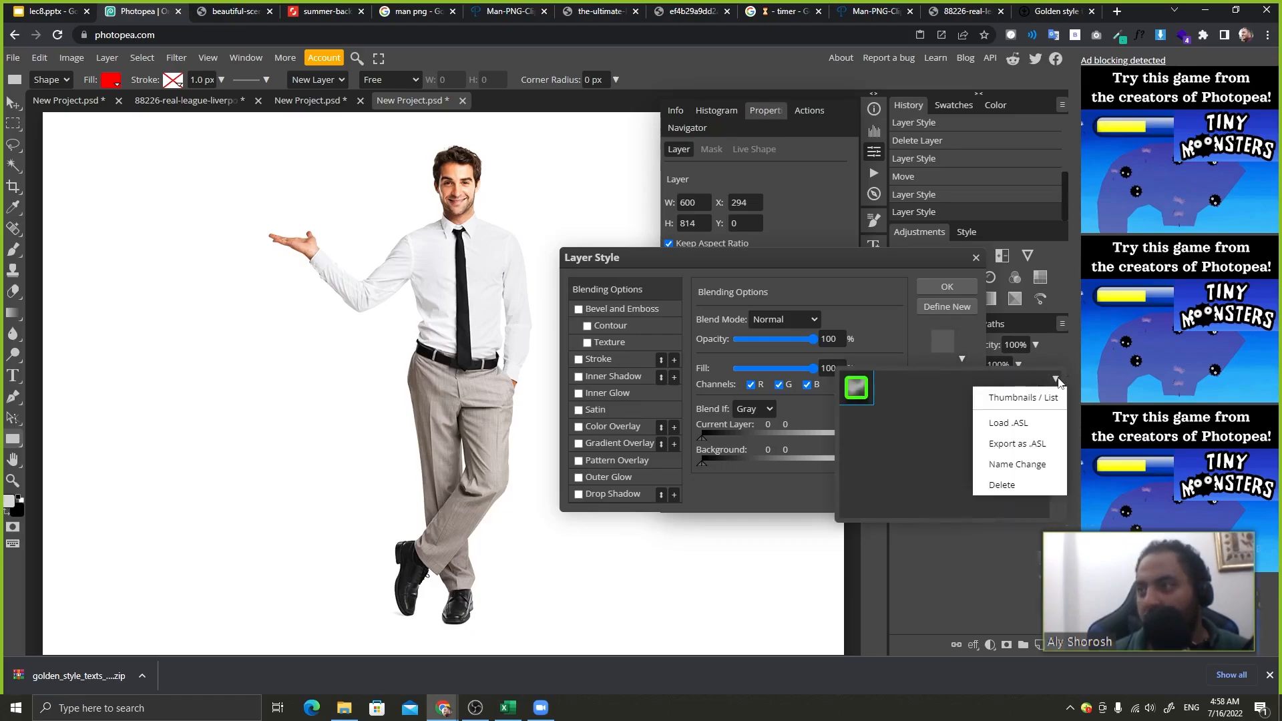
click(1006, 425)
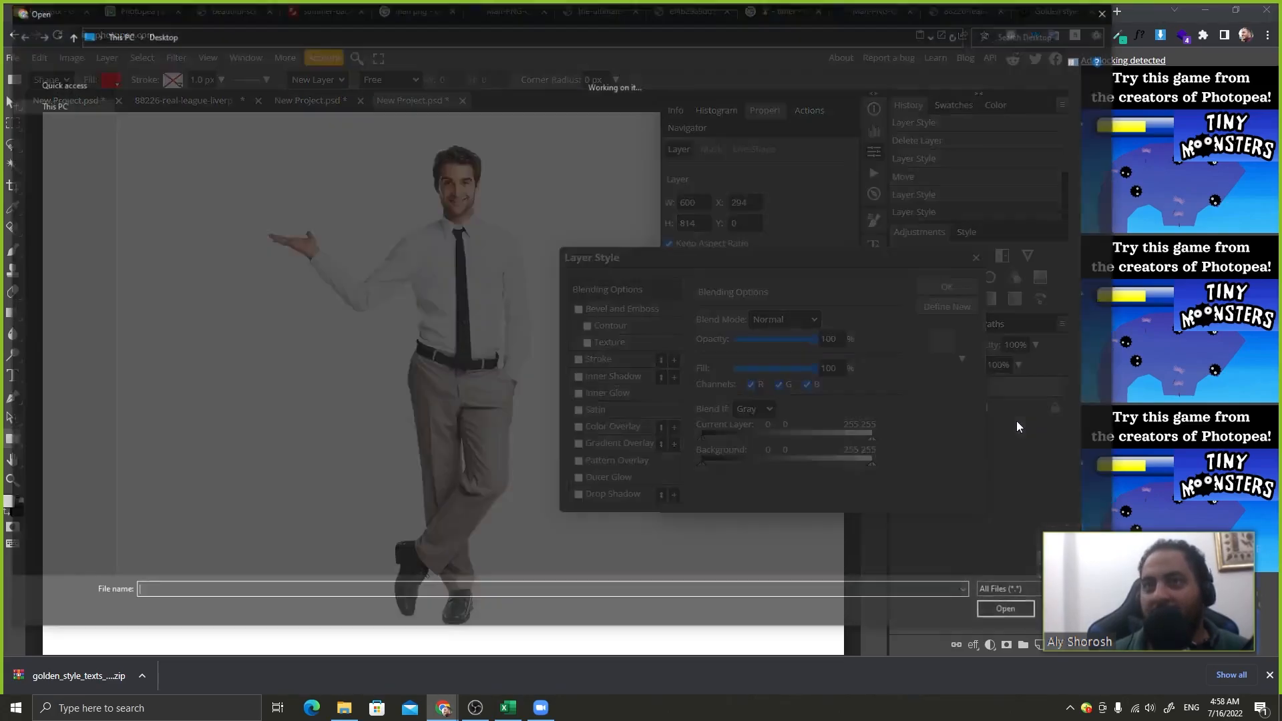
click(63, 121)
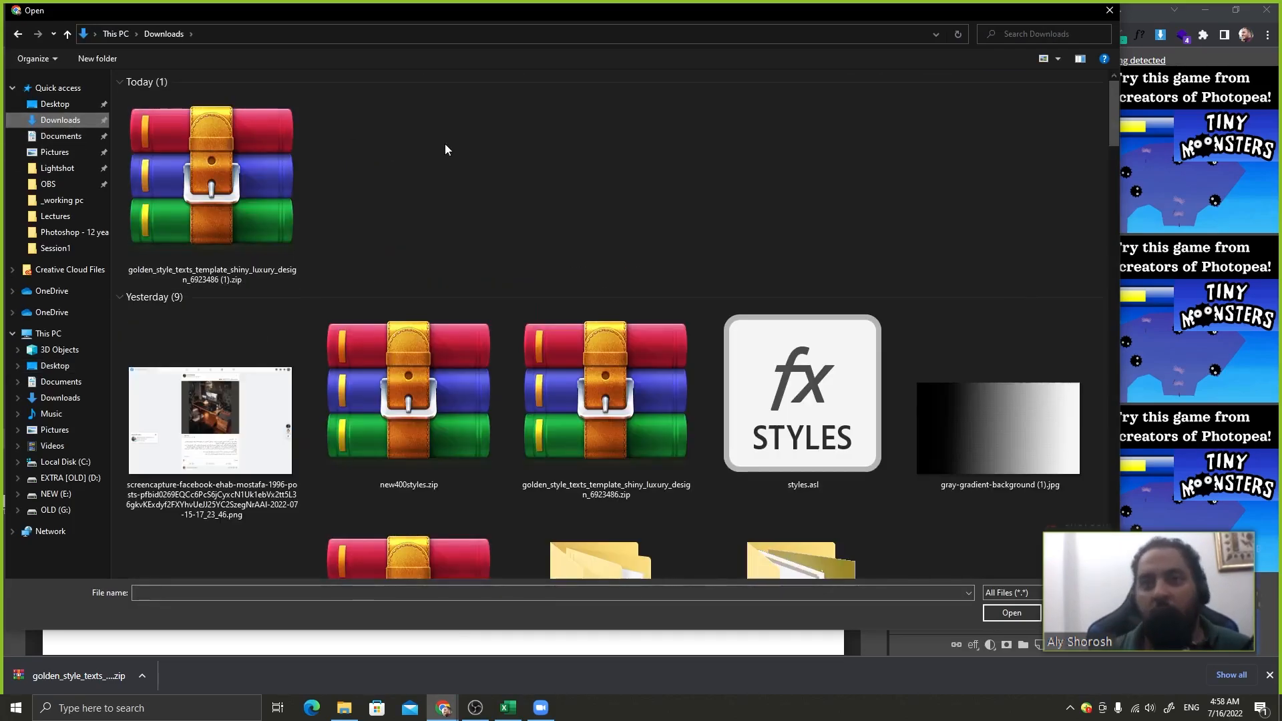
scroll(516, 278, down, 2)
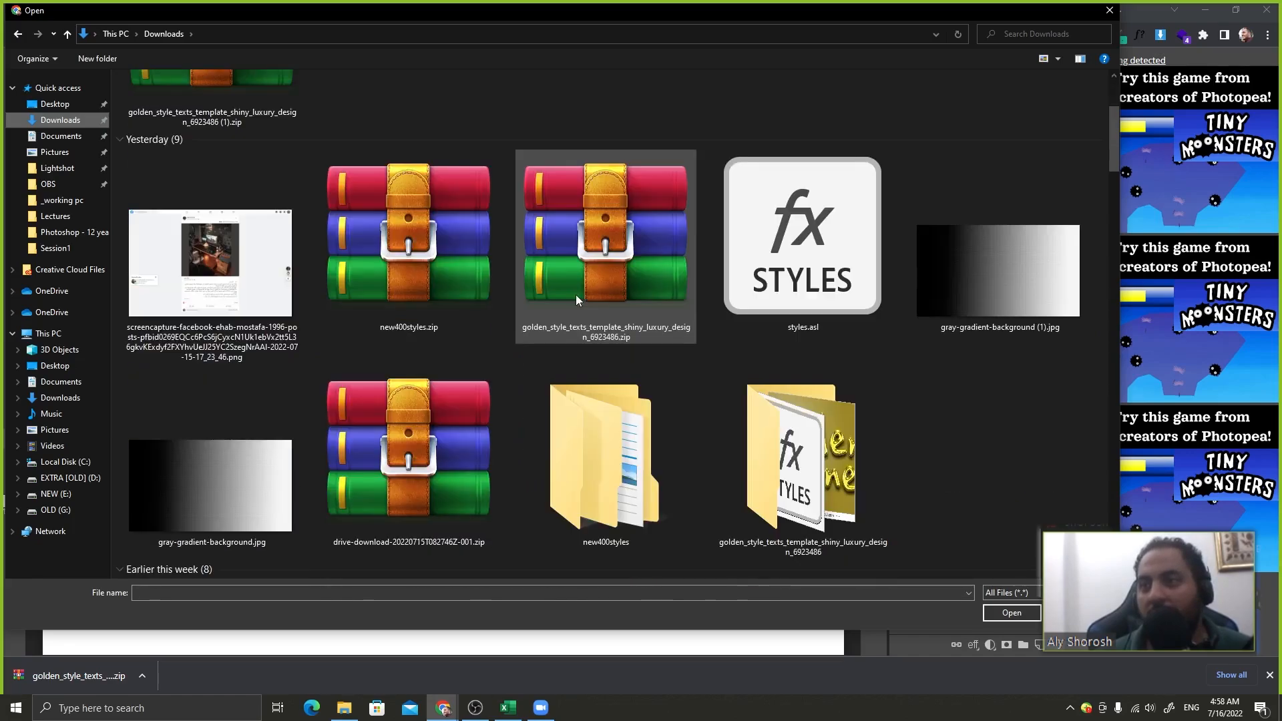
double_click(771, 452)
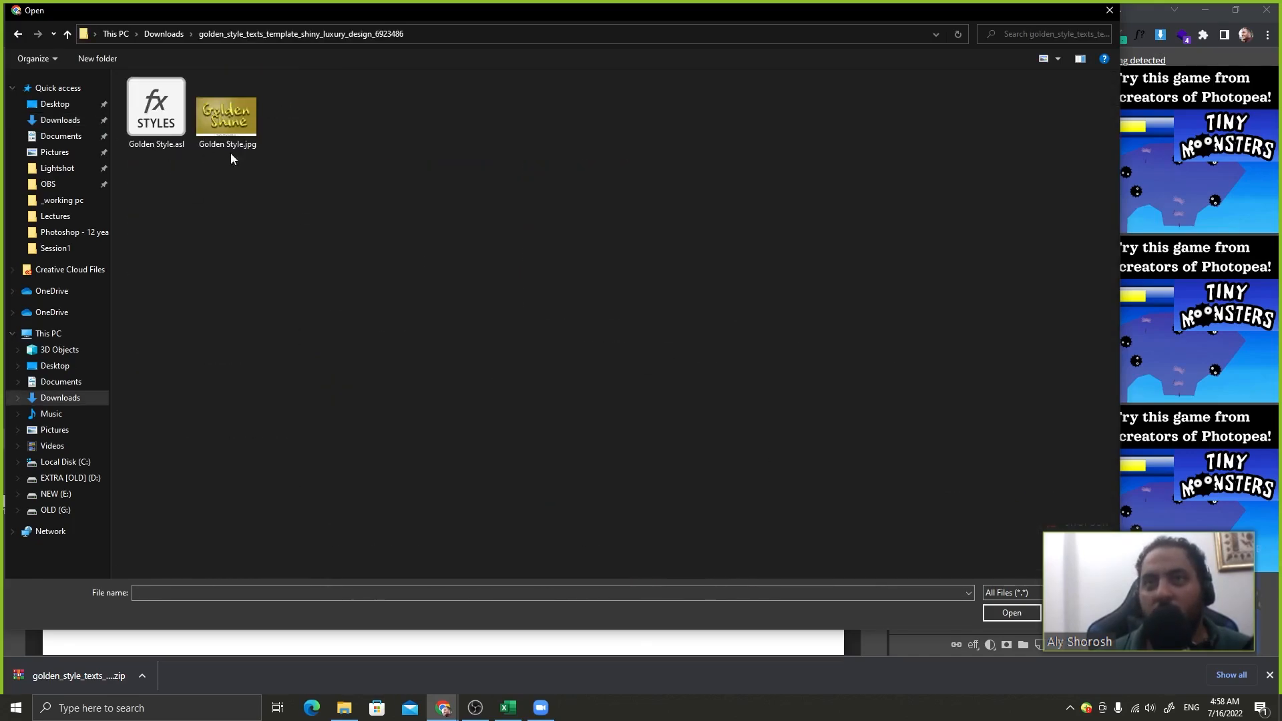
click(165, 144)
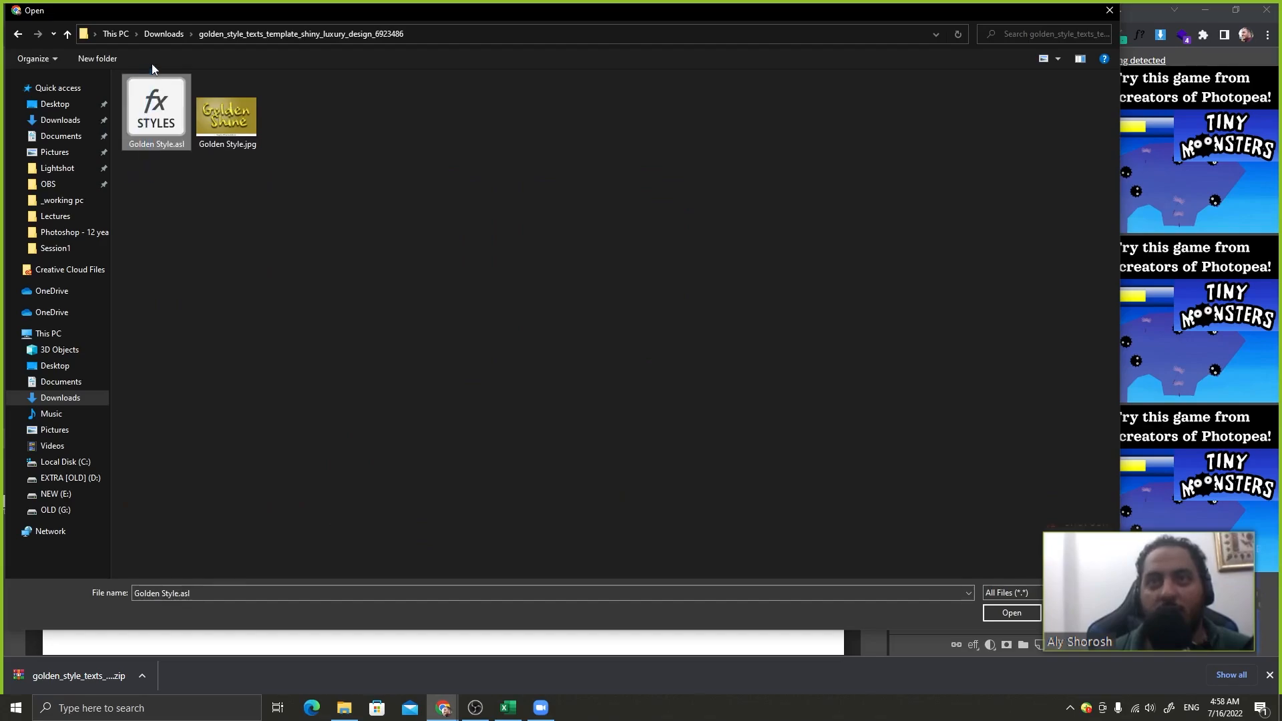
double_click(158, 127)
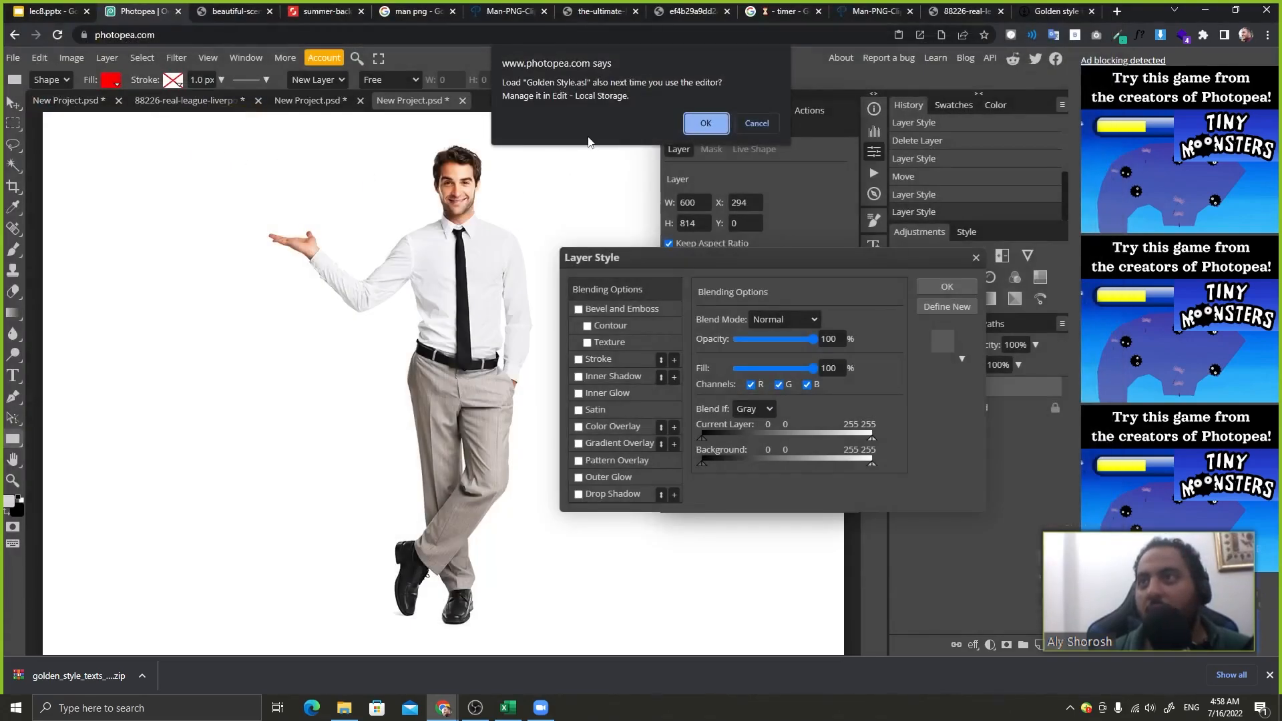
click(709, 123)
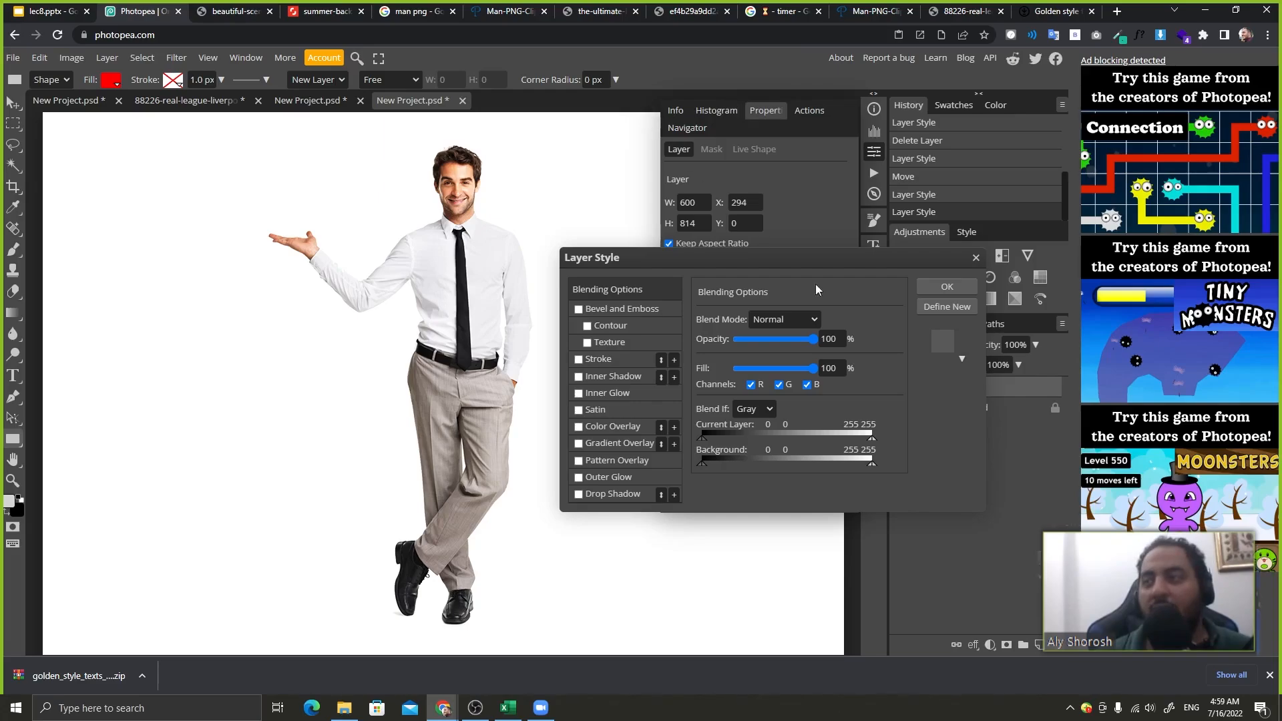
- Apply the loaded golden style preset to the man cutout on Layer 2
click(961, 359)
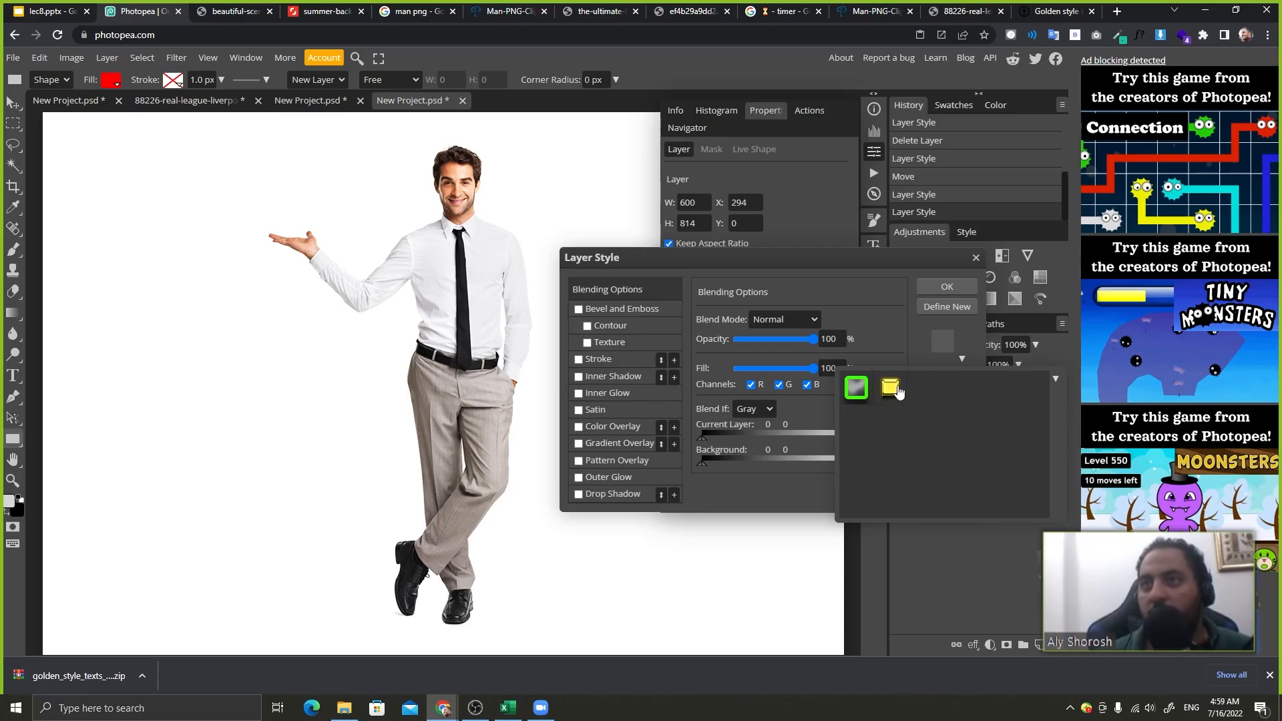
click(891, 388)
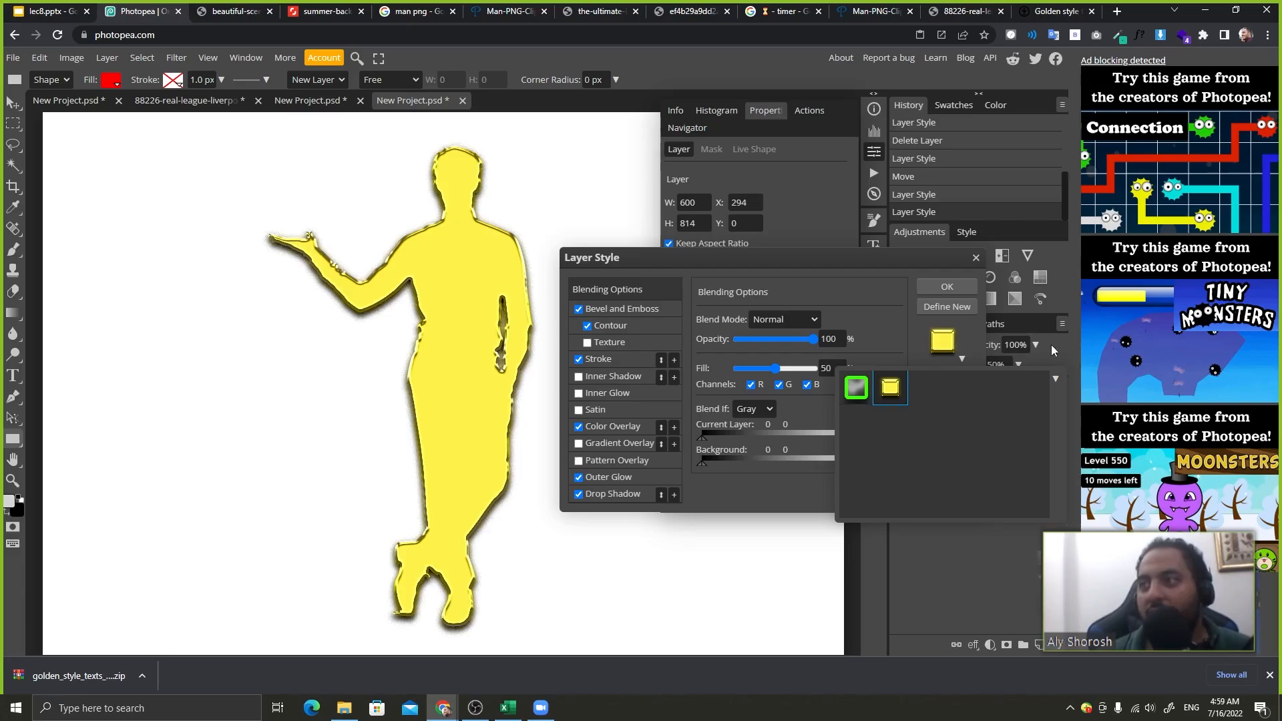
click(946, 287)
click(977, 256)
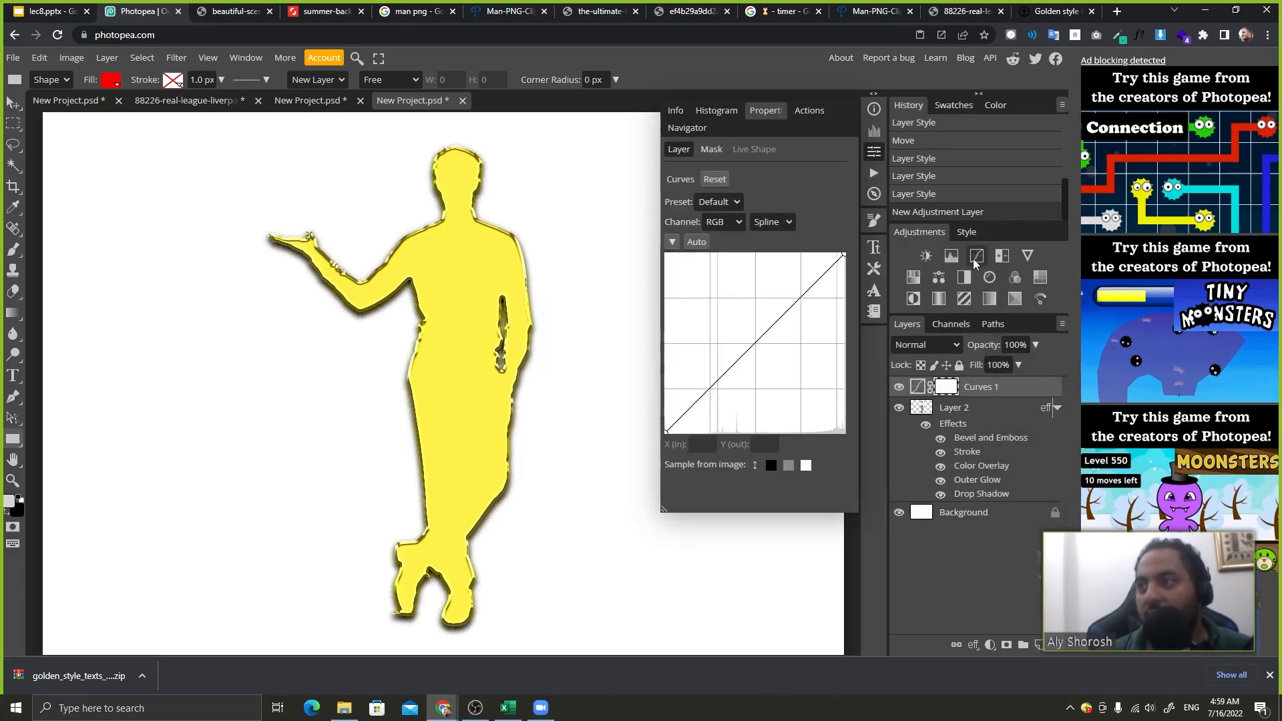
- Hide Layer 2 and the Curves 1 adjustment layer, and close the floating properties window to clear the canvas
click(899, 408)
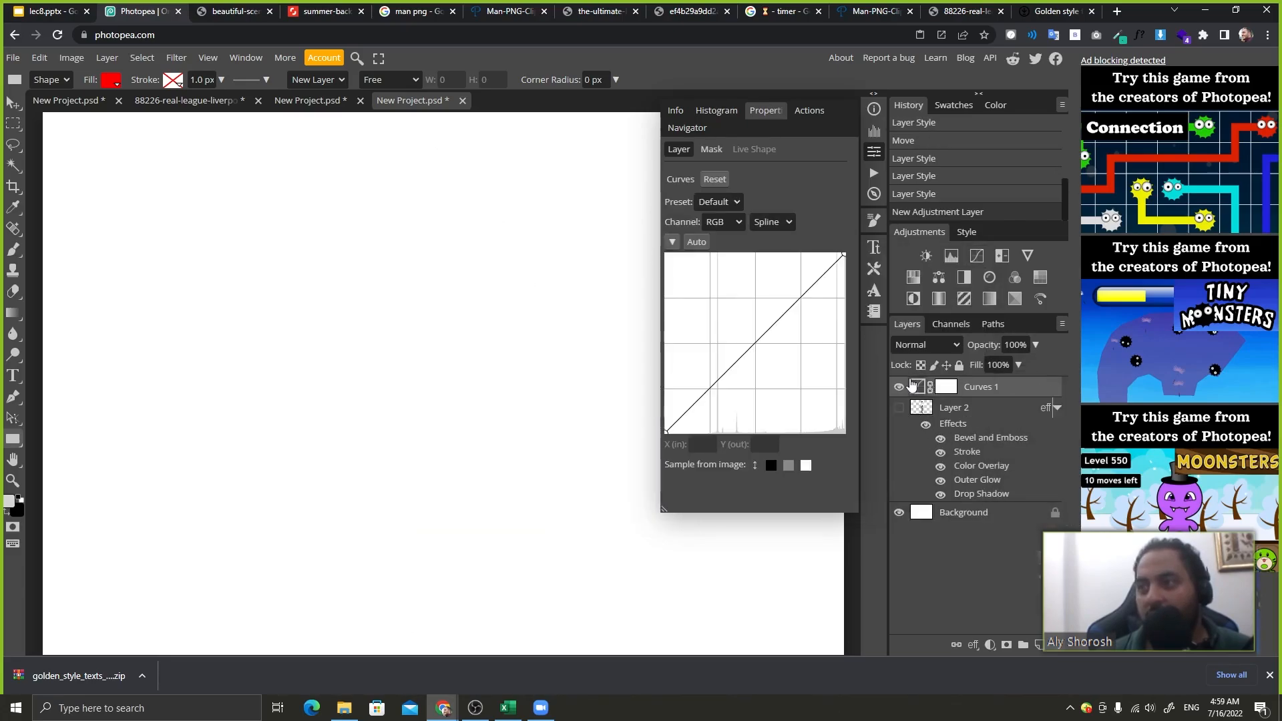
click(899, 386)
key(ctrl+minus)
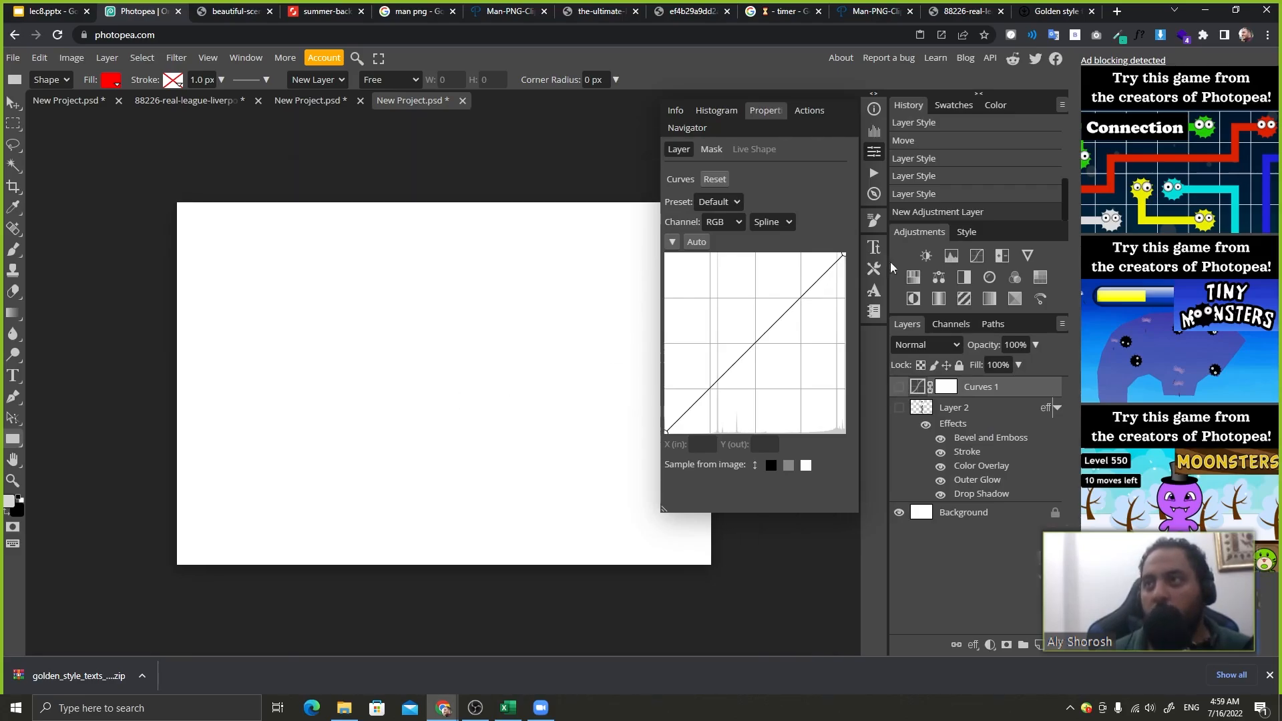
right_click(759, 110)
click(766, 124)
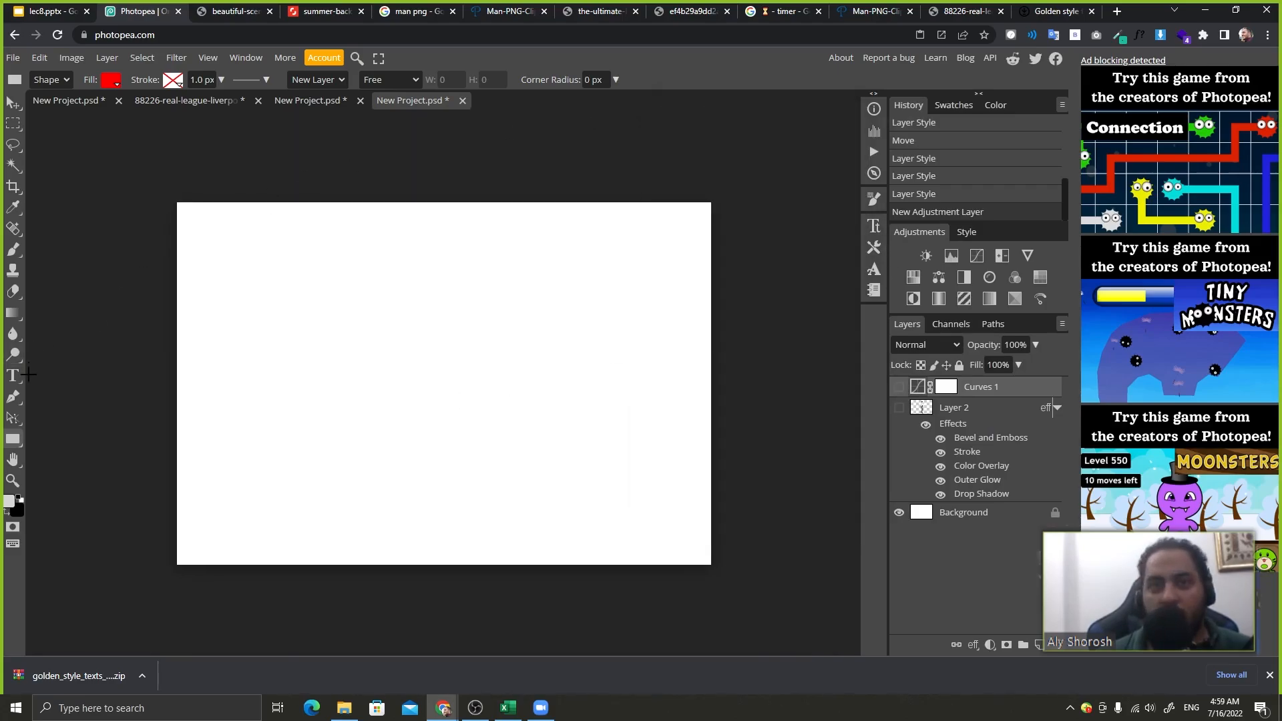
- Add a text layer with the presenter's first name in capitals on the upper half of the blank canvas
click(13, 376)
click(332, 349)
text(ALY)
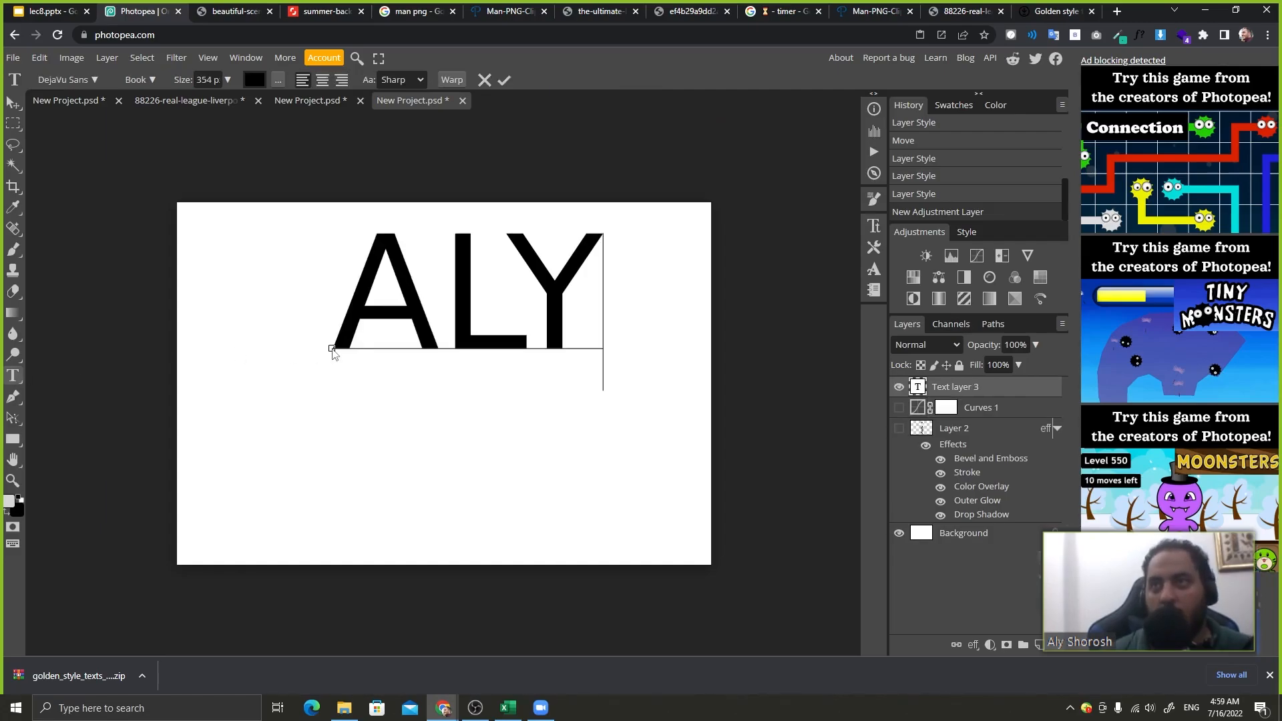
click(502, 81)
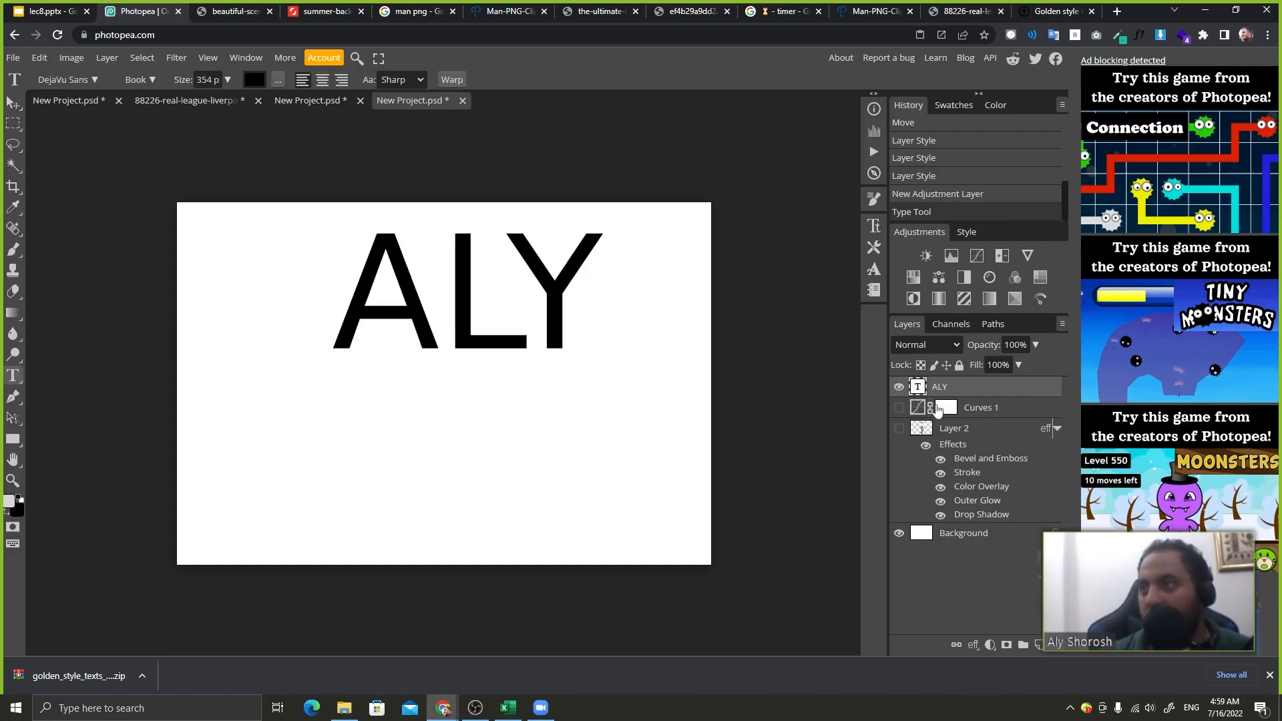
- Apply the golden style preset to the new text layer
double_click(990, 387)
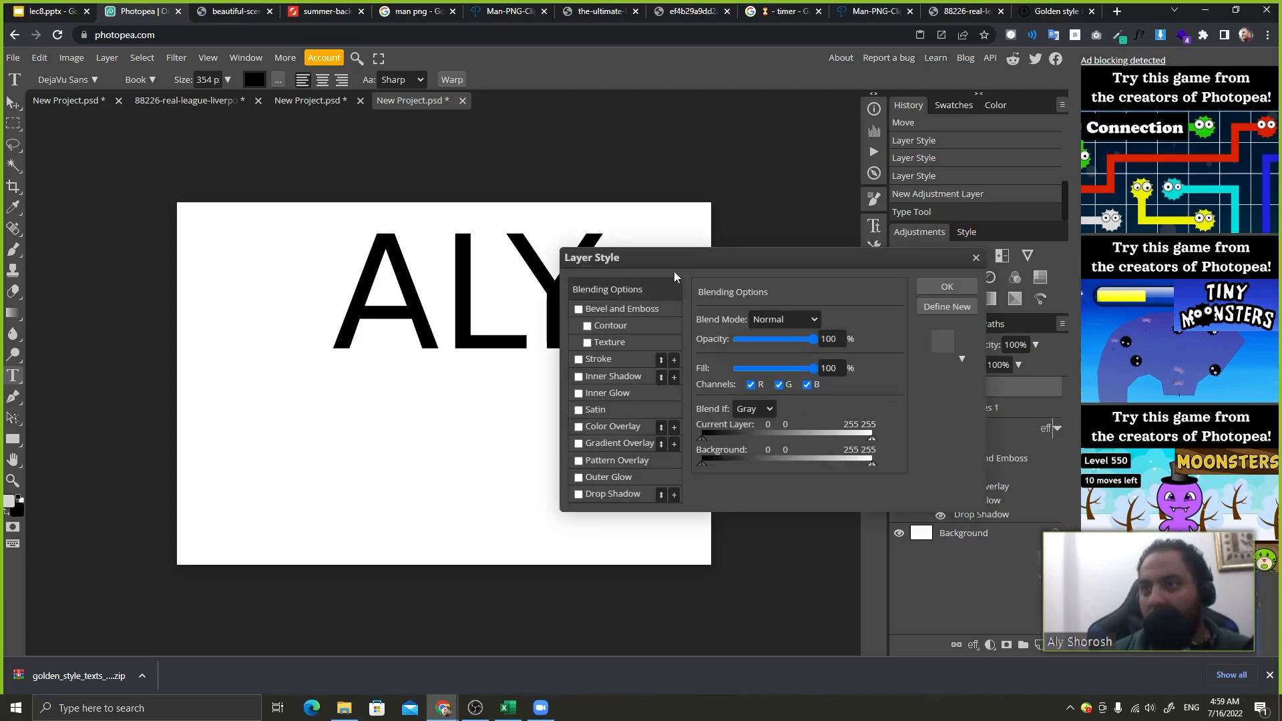
drag(674, 267, 575, 400)
click(861, 478)
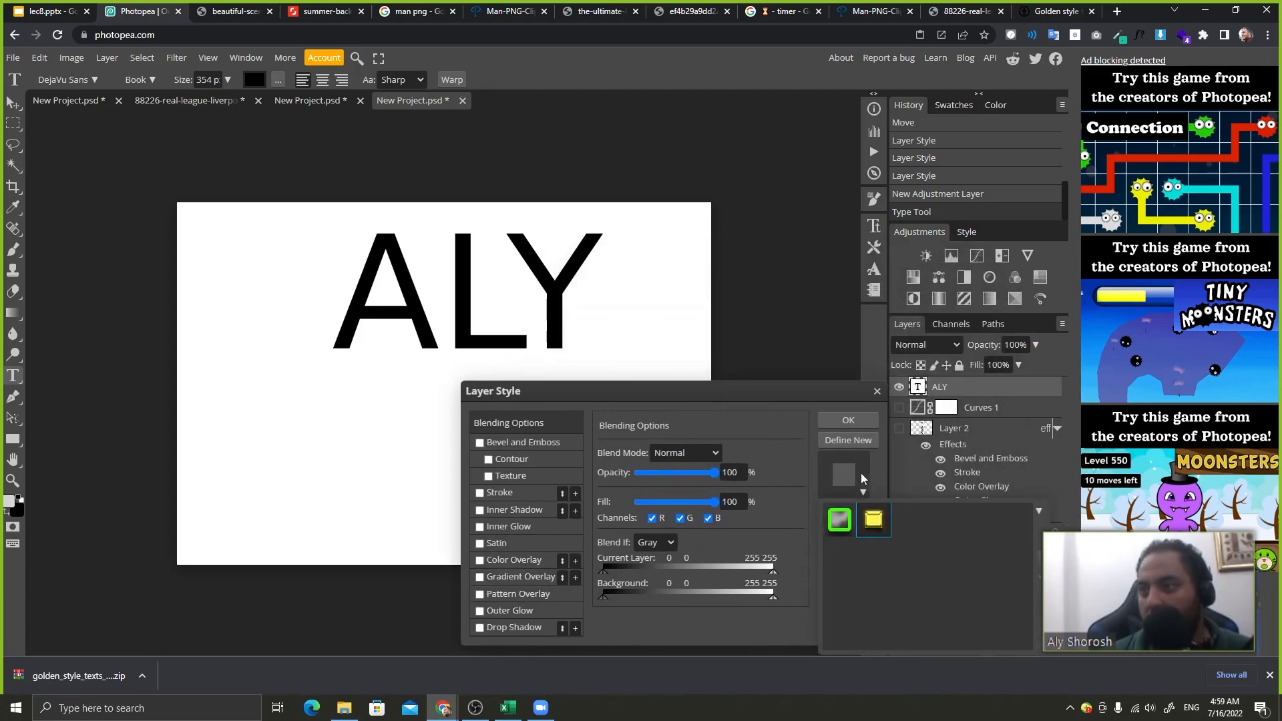
click(873, 521)
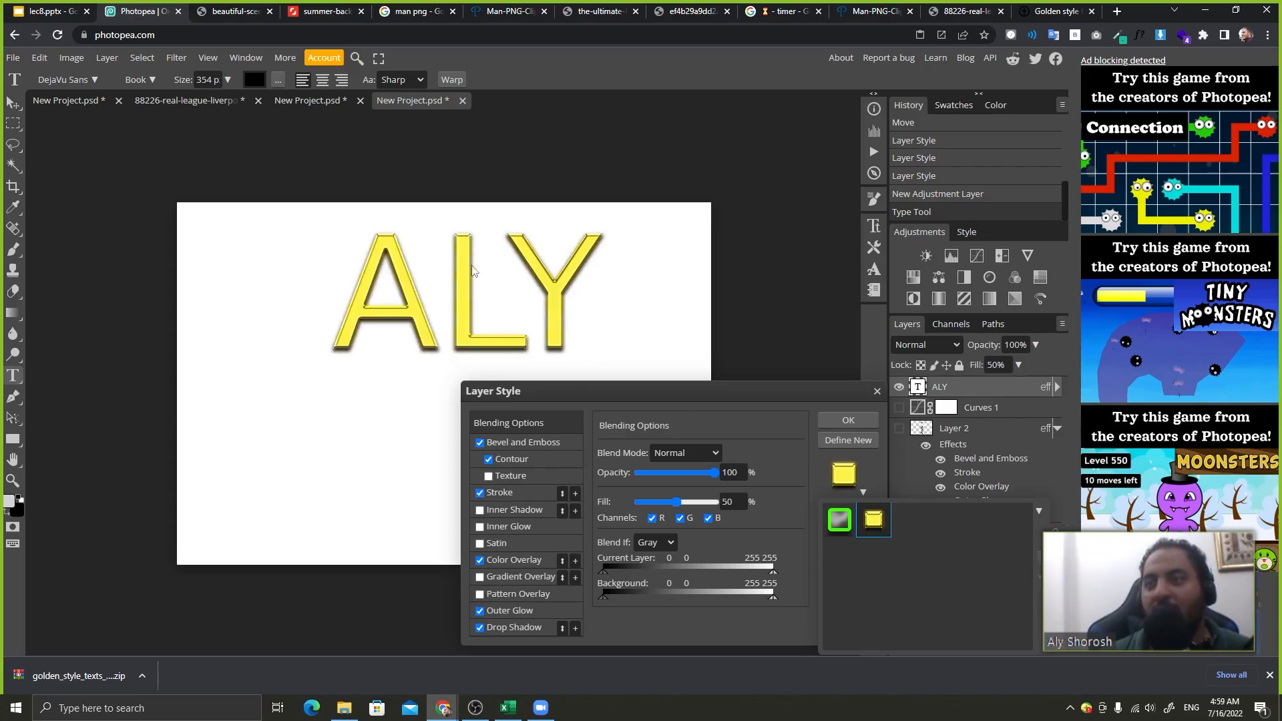
click(806, 406)
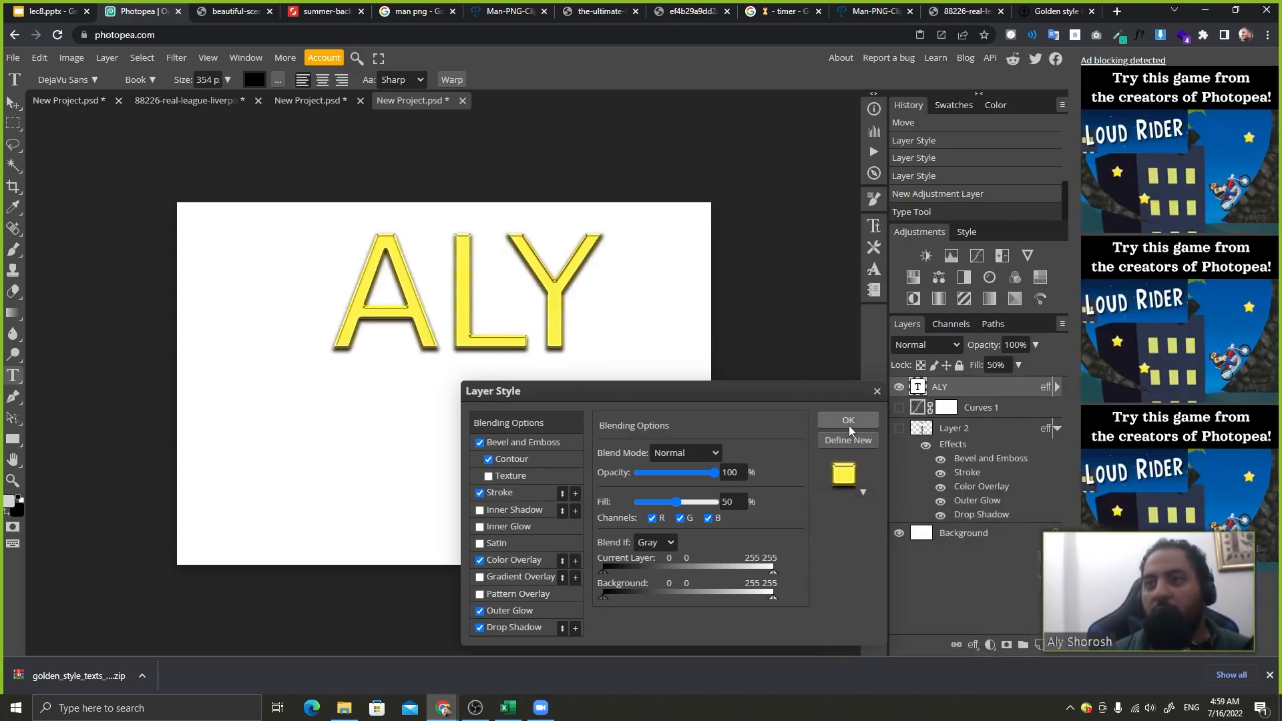
click(847, 421)
- Look at the Golden Shine preview on the download page for comparison and return to Photopea
click(971, 11)
click(1052, 12)
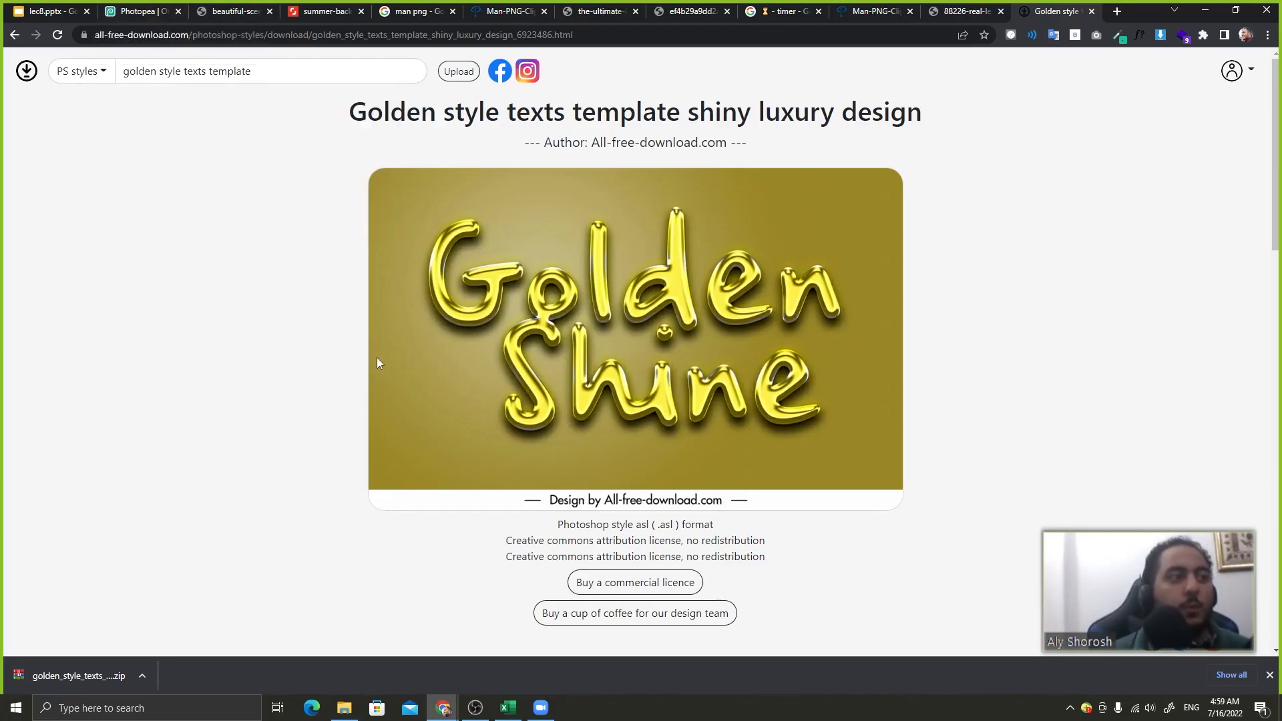
click(168, 14)
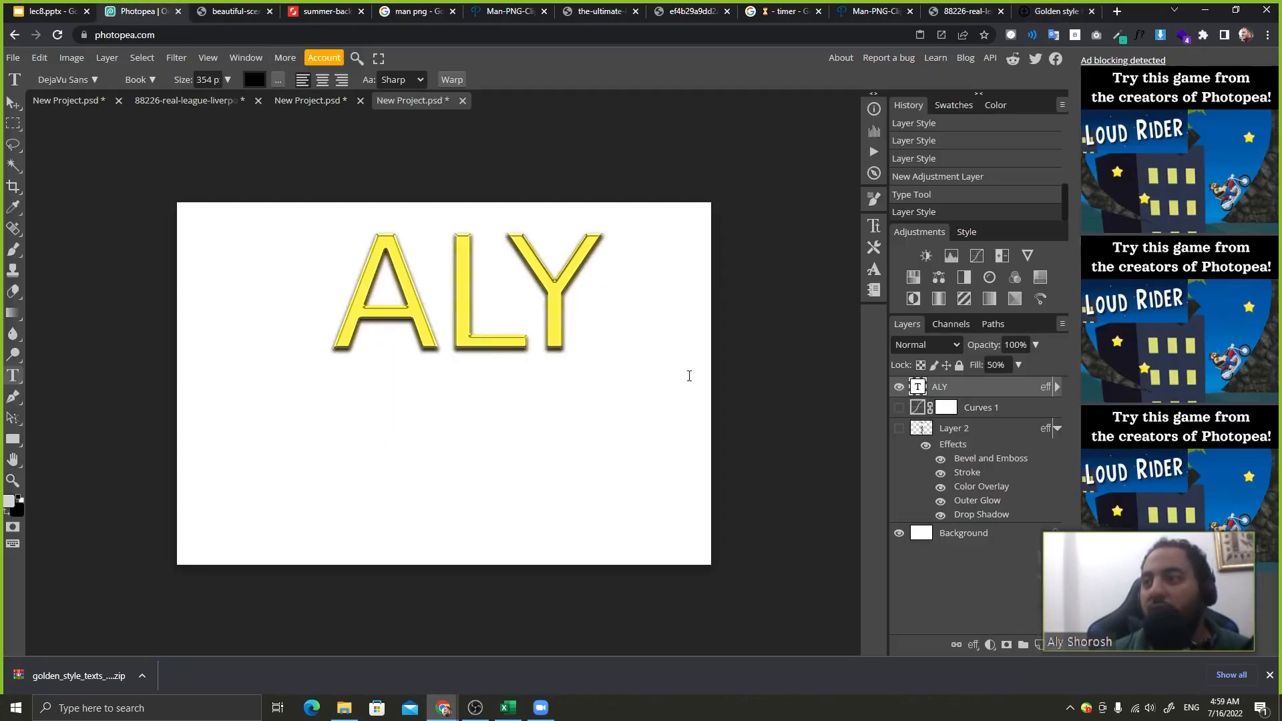
- Apply the green-outlined custom style preset to the text layer and export the style presets as an ASL file
double_click(1045, 386)
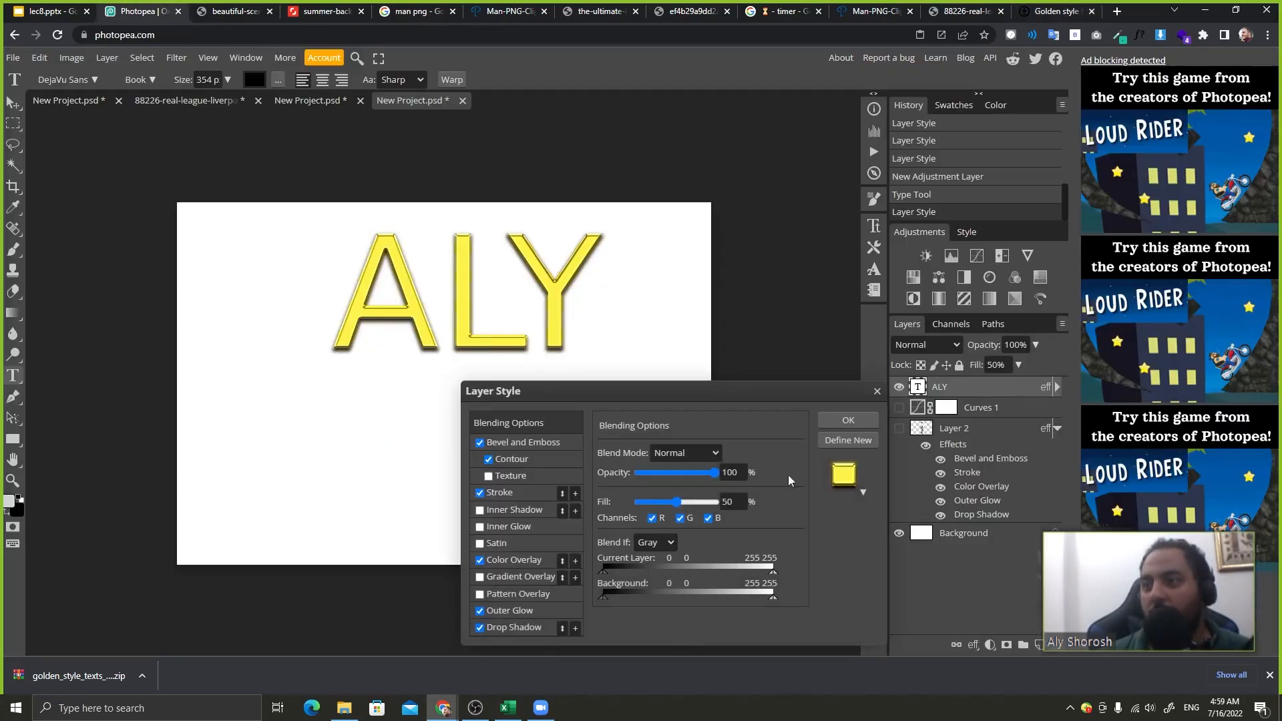
click(843, 475)
click(843, 518)
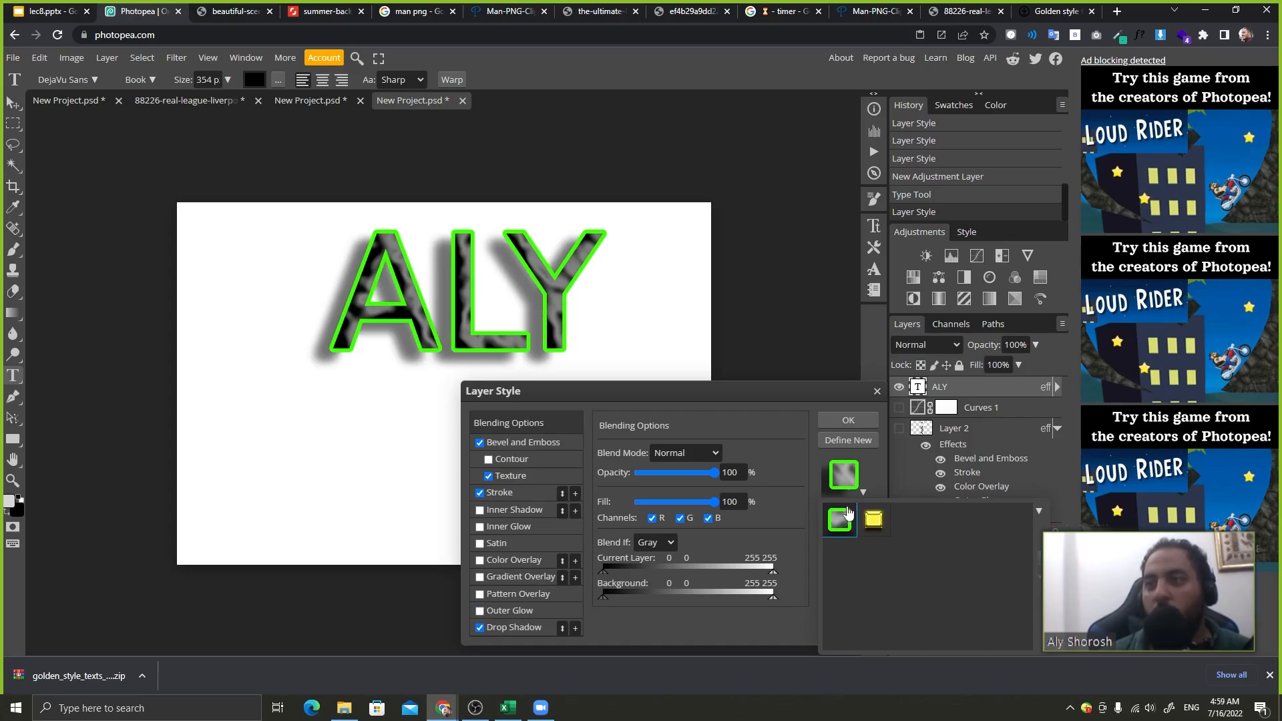
click(1038, 512)
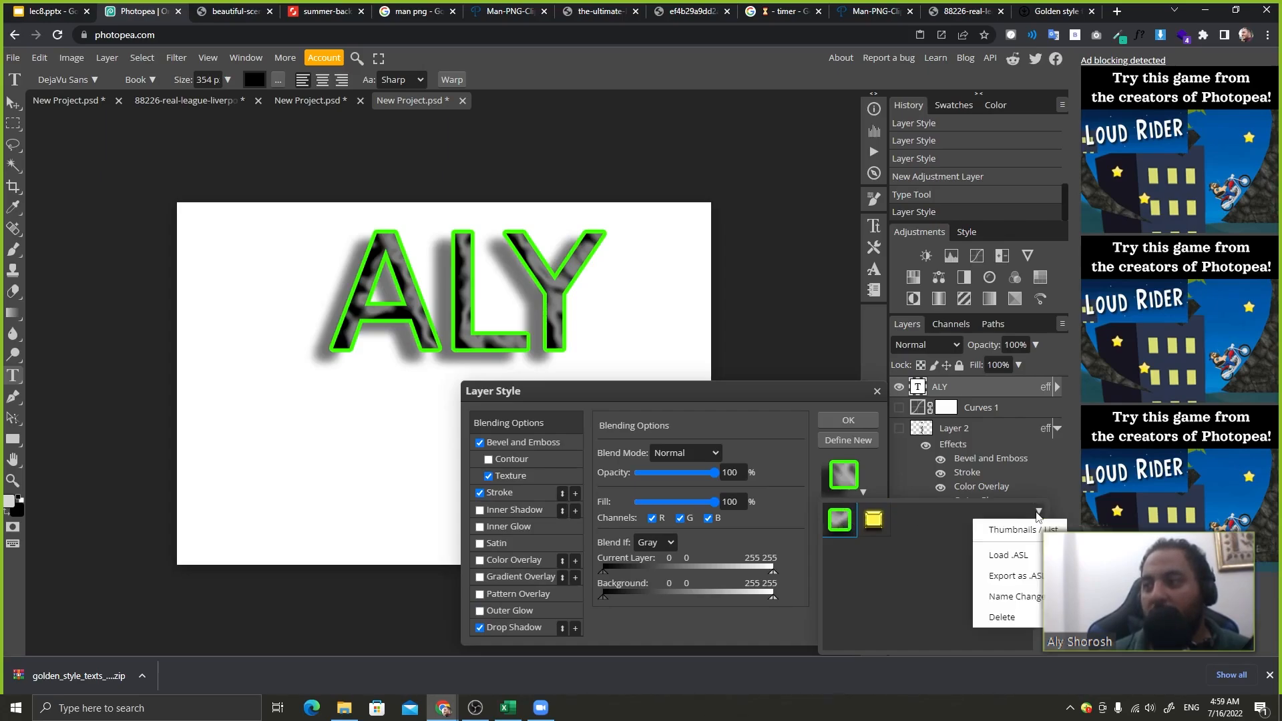
click(1037, 578)
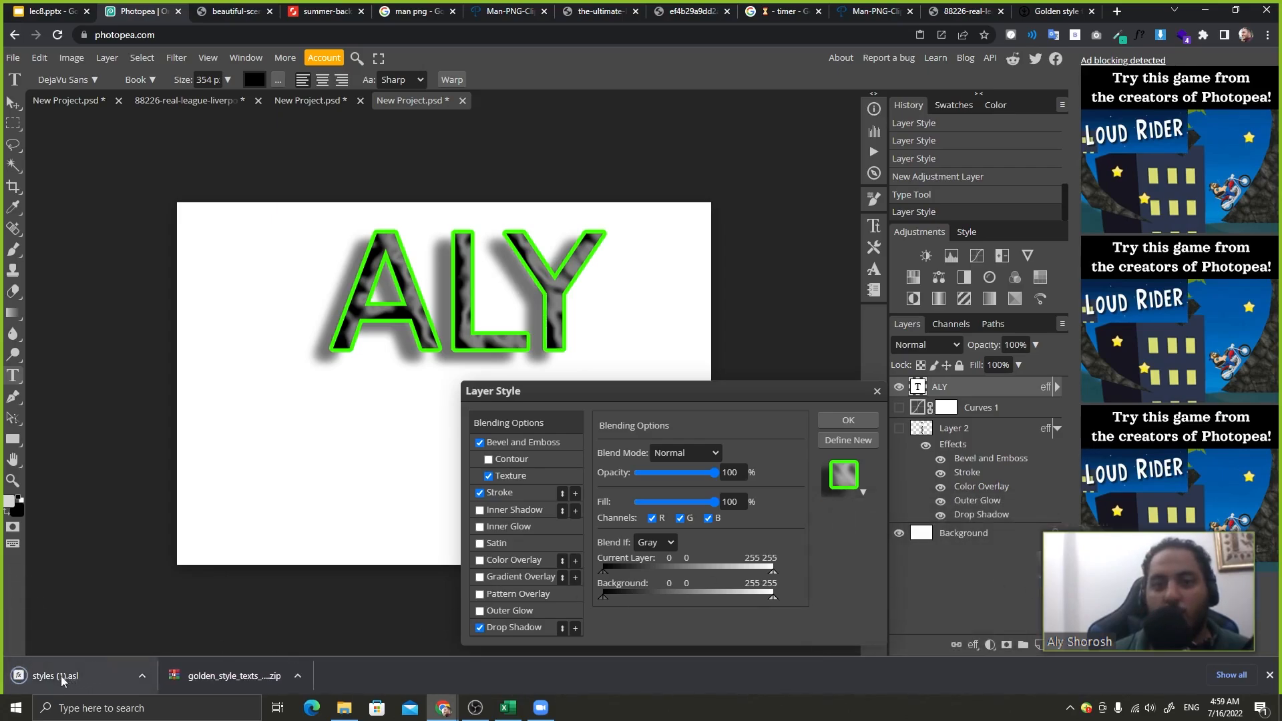
- Rename the green-outlined style preset to A
click(842, 482)
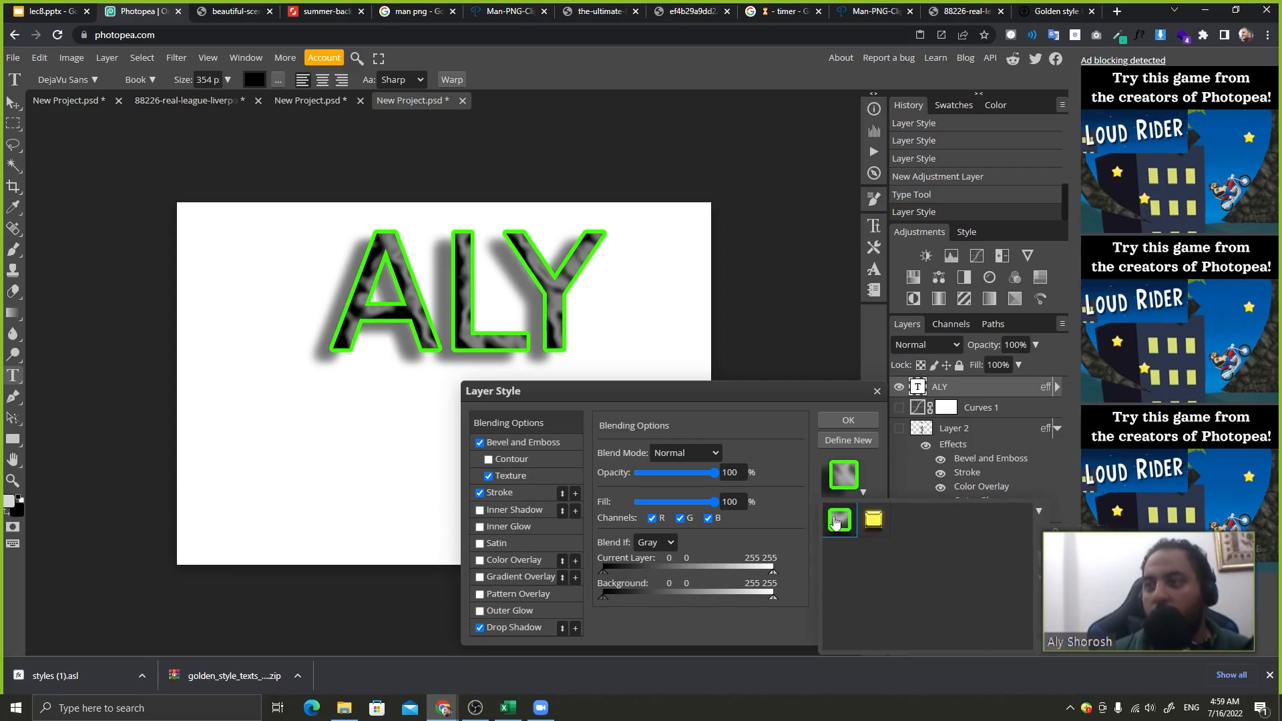
right_click(834, 526)
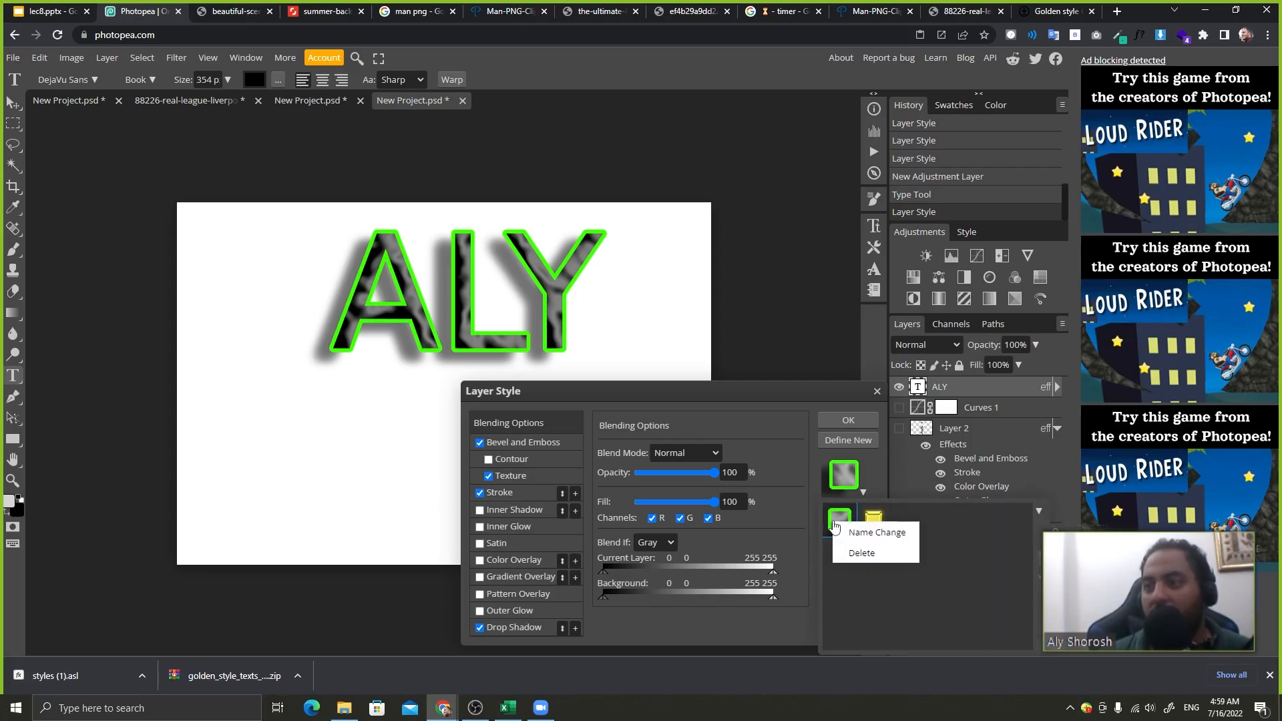
click(863, 533)
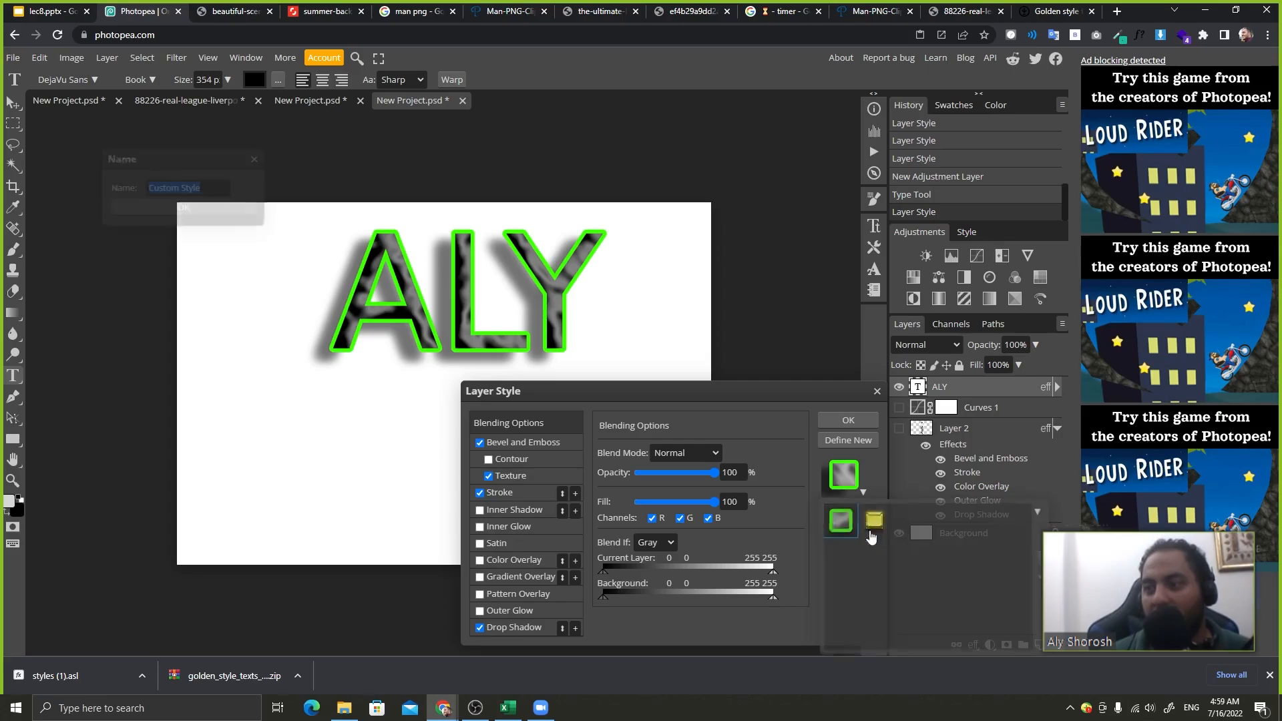
text(A)
click(217, 210)
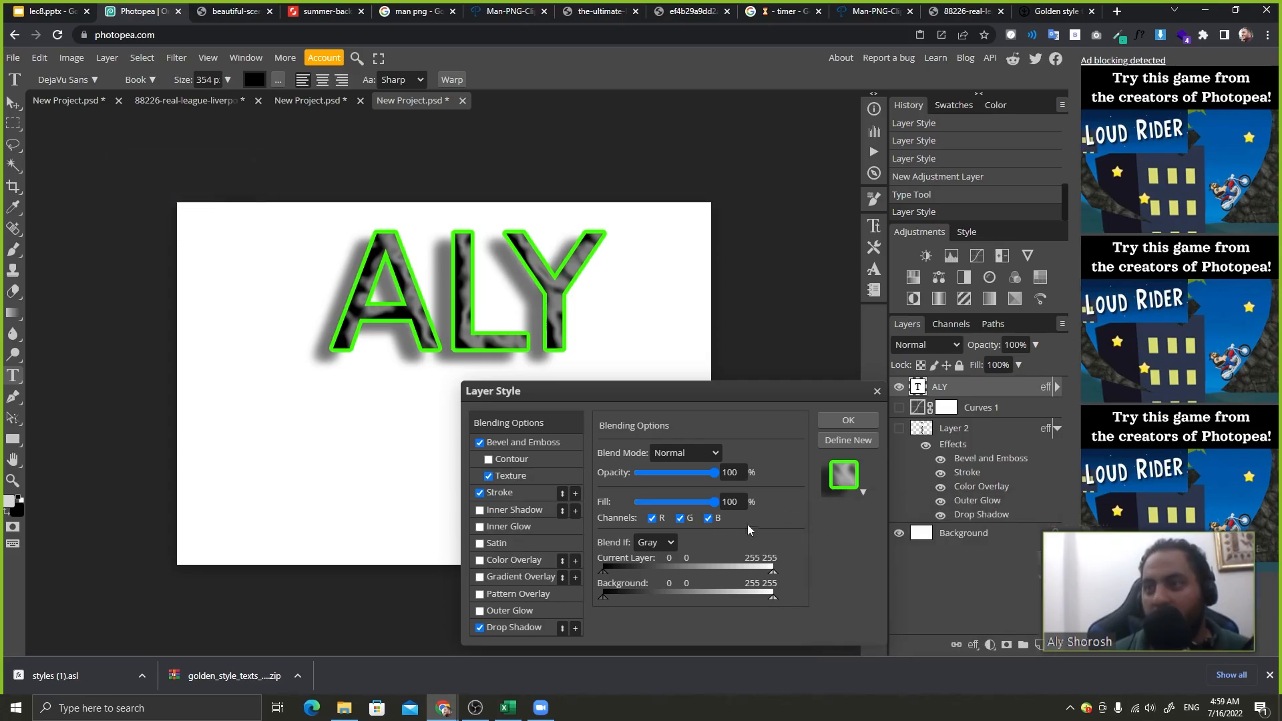
- Delete the green-outlined preset from the saved styles and accept the text layer's current style
click(839, 476)
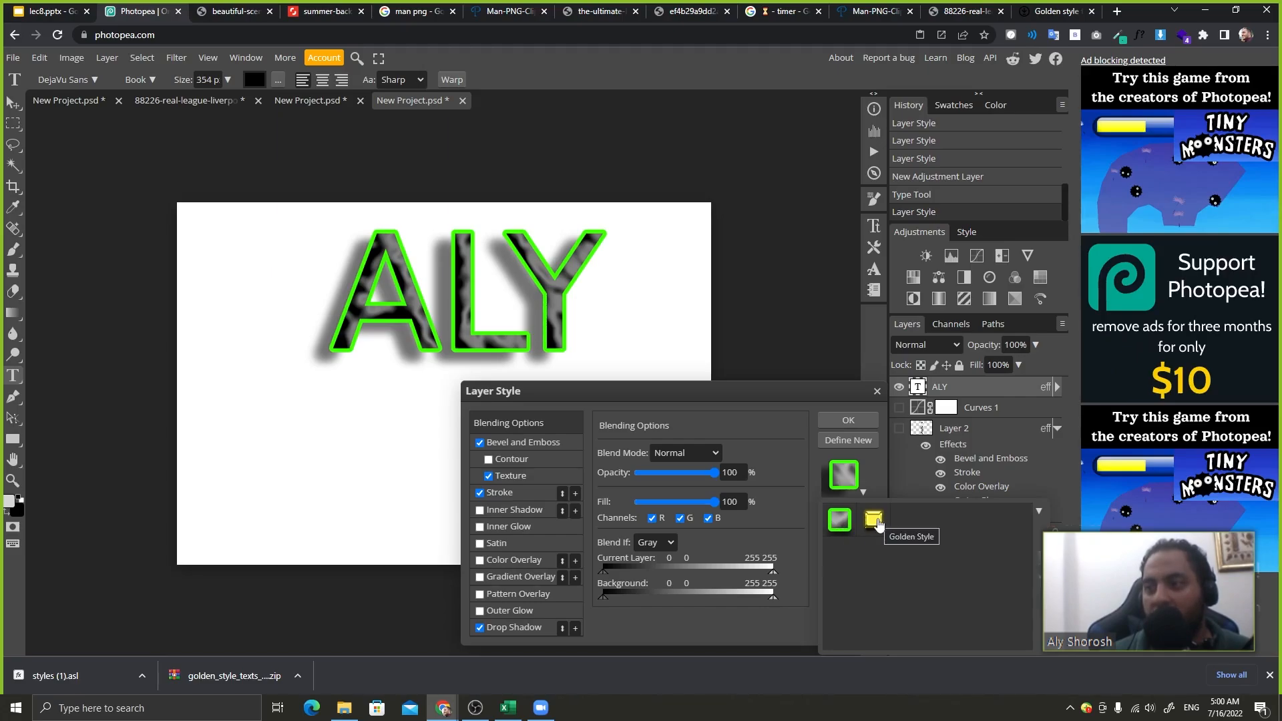
right_click(839, 519)
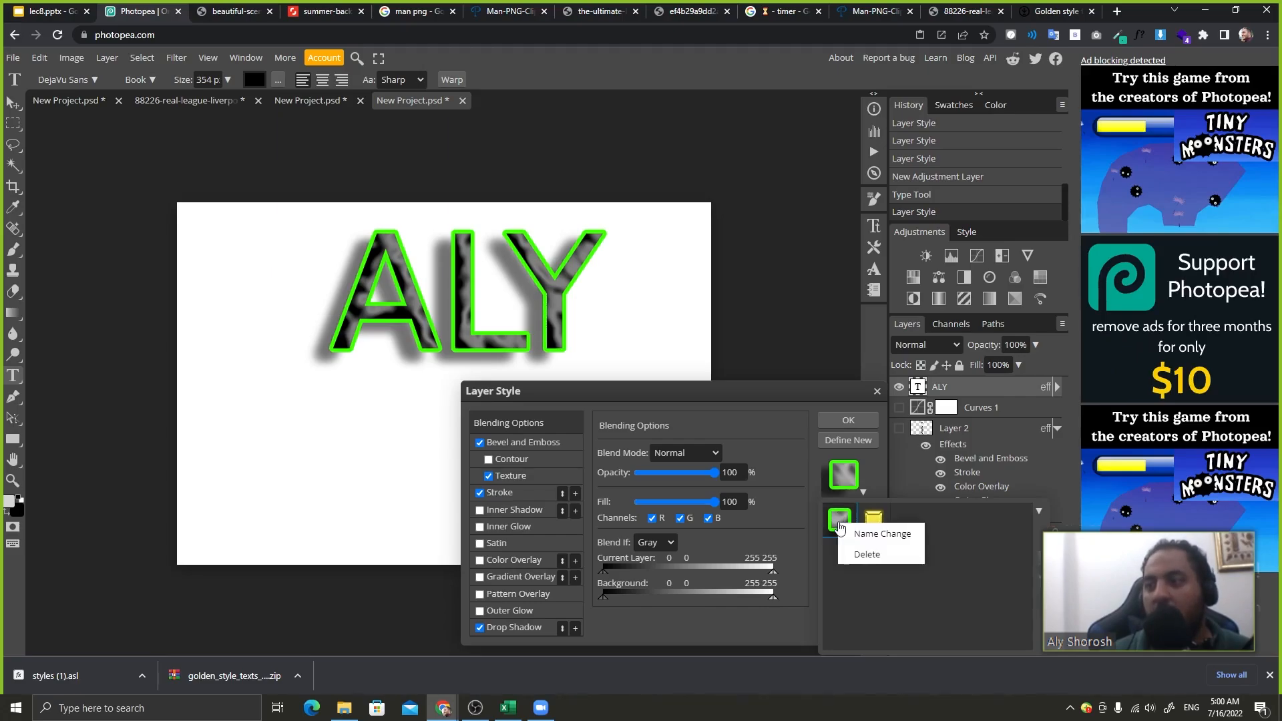
click(875, 562)
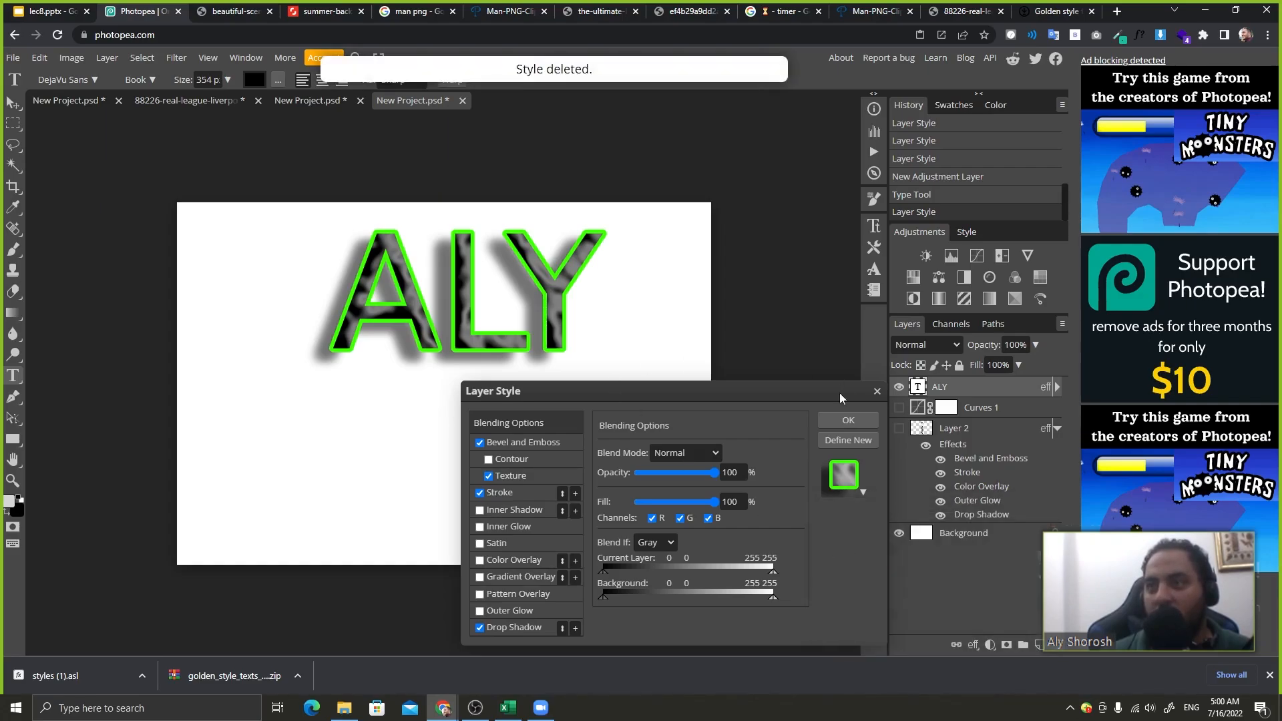
click(847, 420)
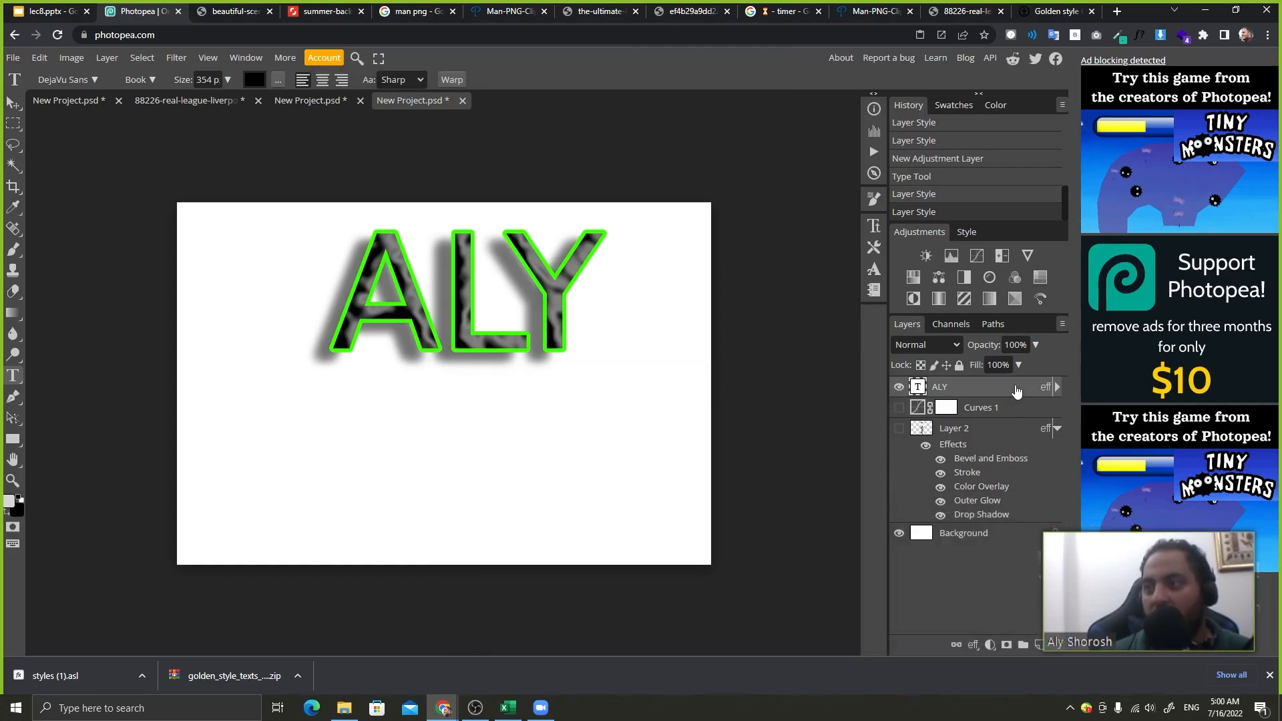
- Apply the Golden Style preset to the text layer
double_click(1016, 392)
click(864, 475)
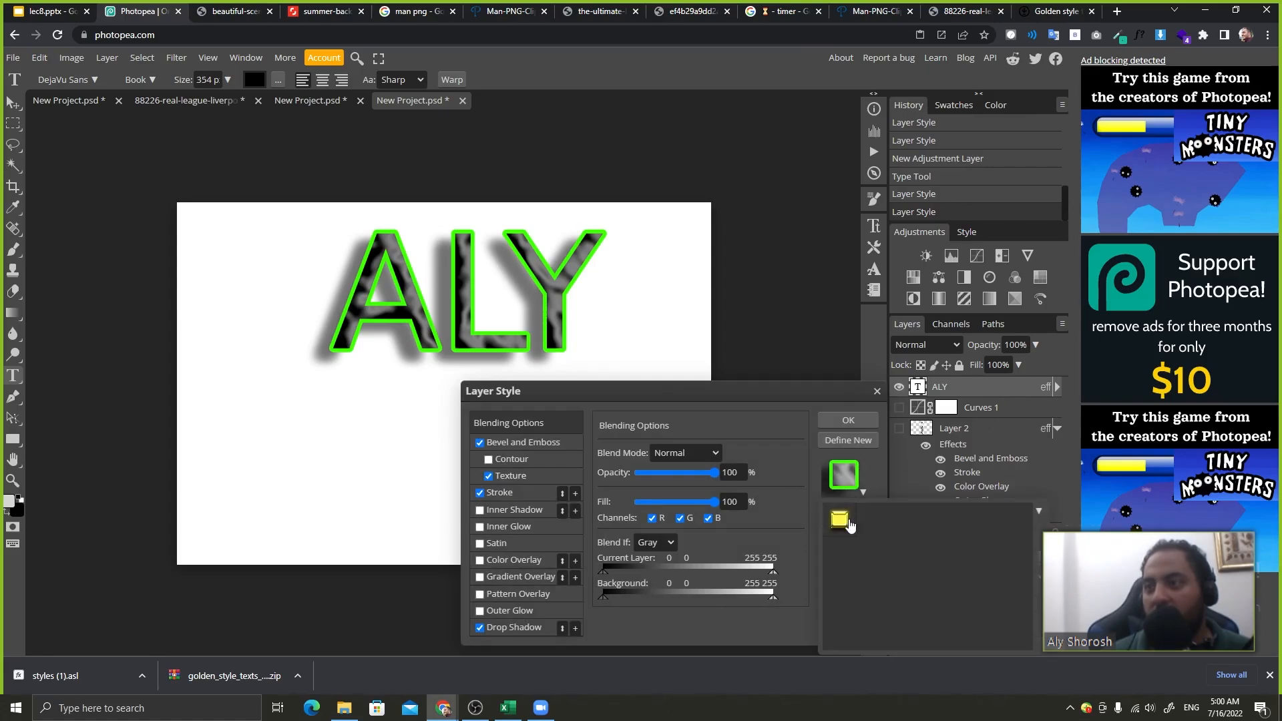
click(842, 521)
click(847, 420)
- Load the exported styles (1).asl file from the Downloads folder into the layer style presets
double_click(988, 393)
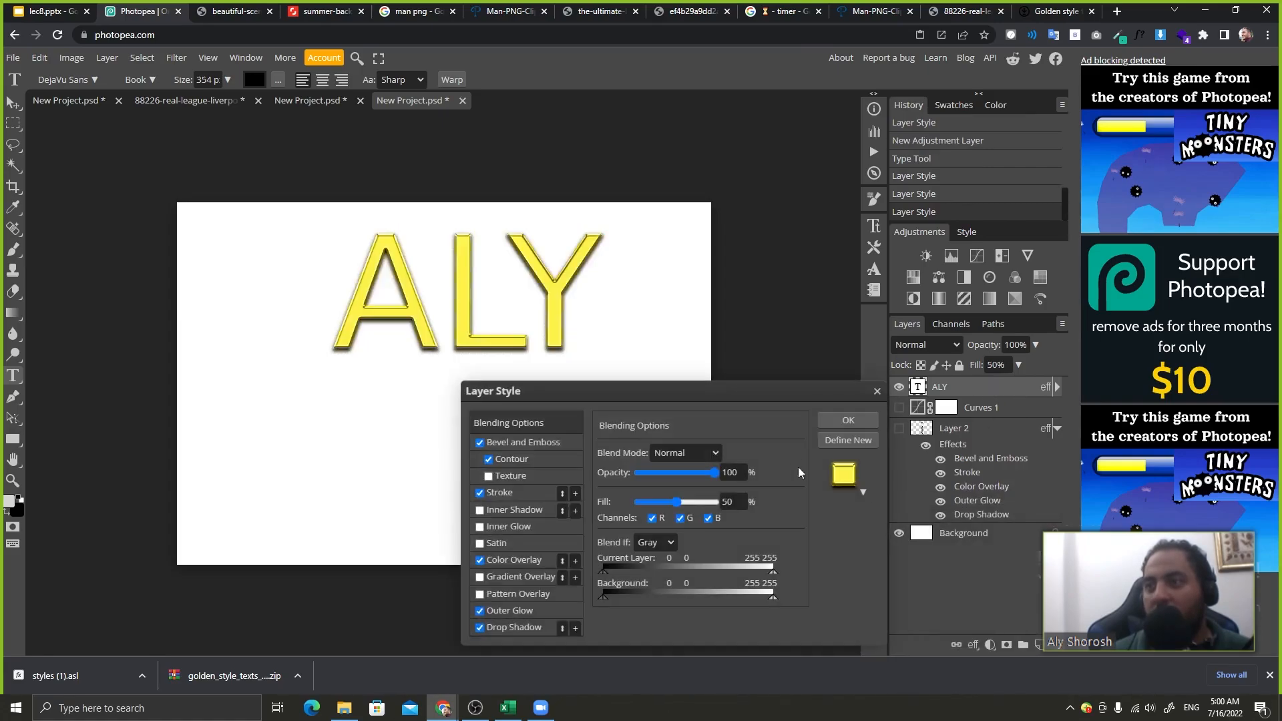
click(863, 492)
click(1038, 511)
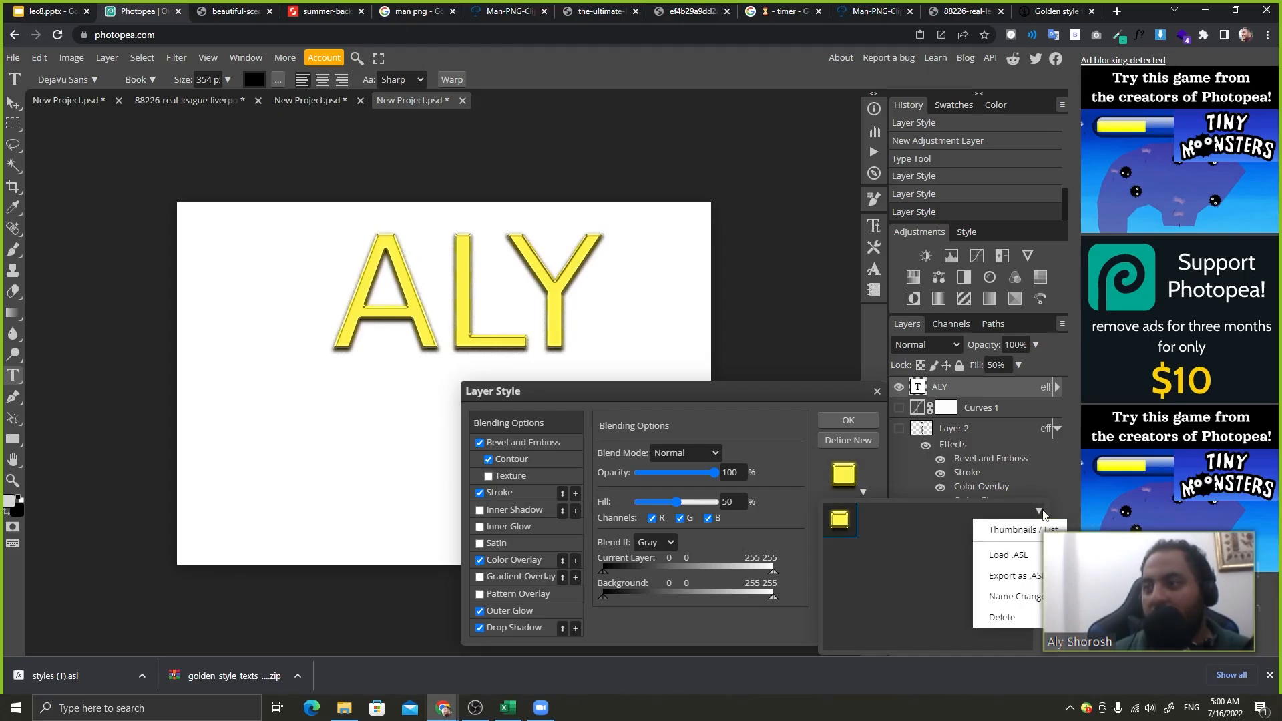
click(1001, 553)
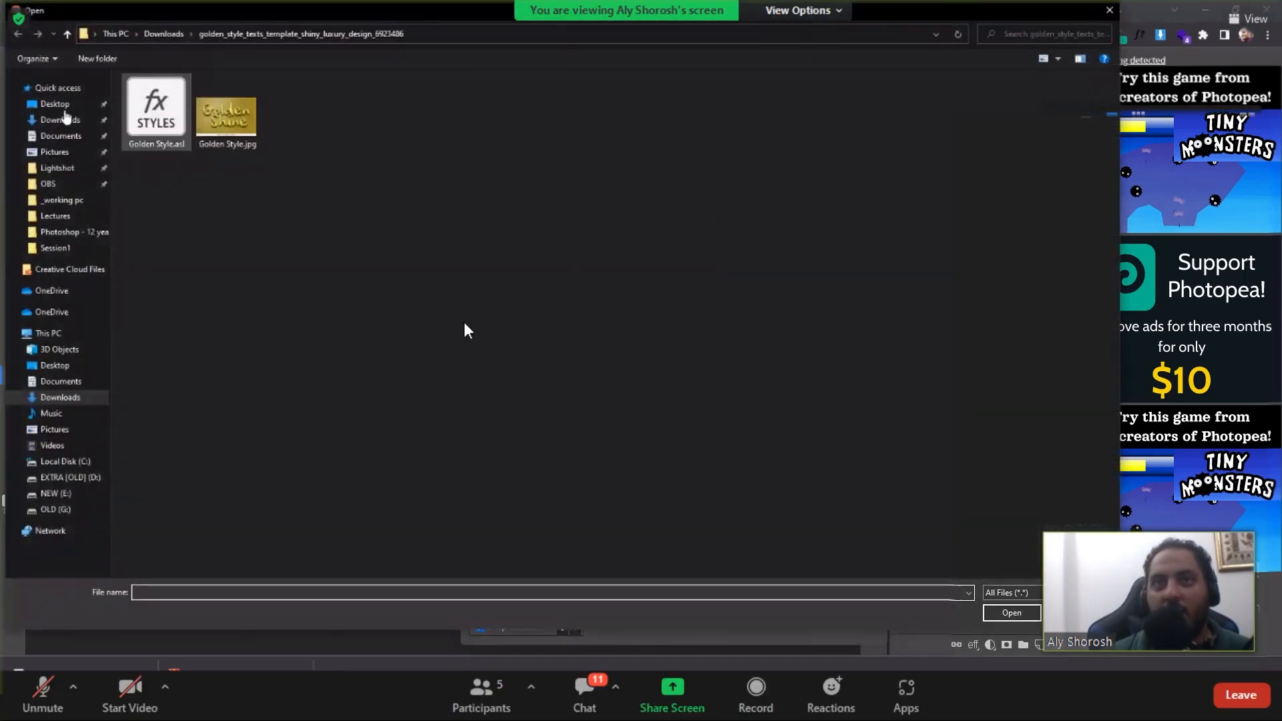
click(60, 119)
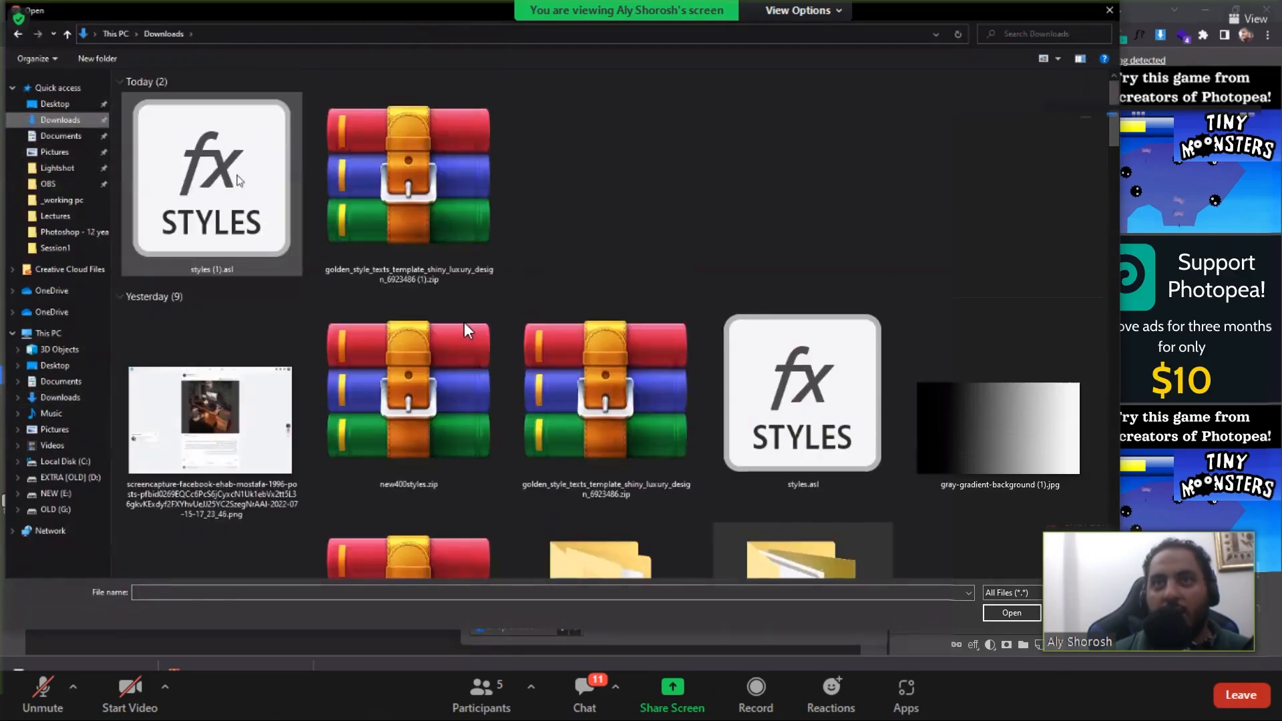
double_click(229, 167)
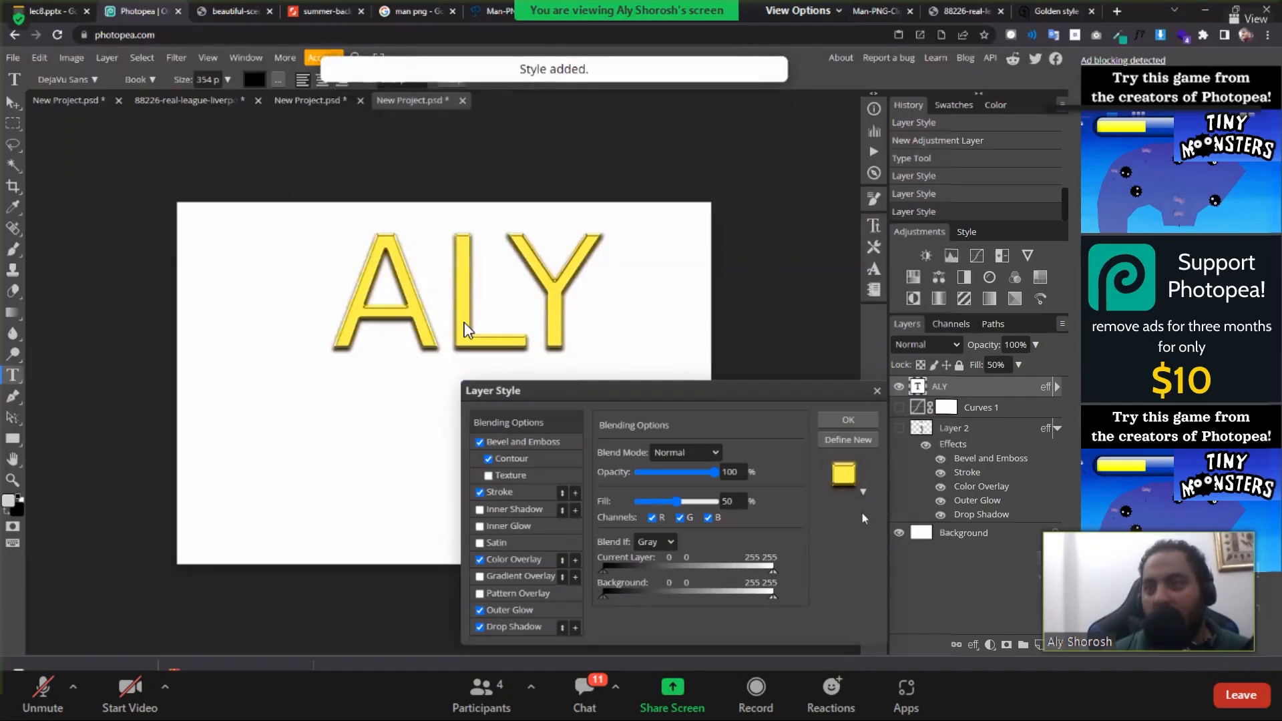
- Apply the reloaded green-outlined style preset to the text layer
click(861, 490)
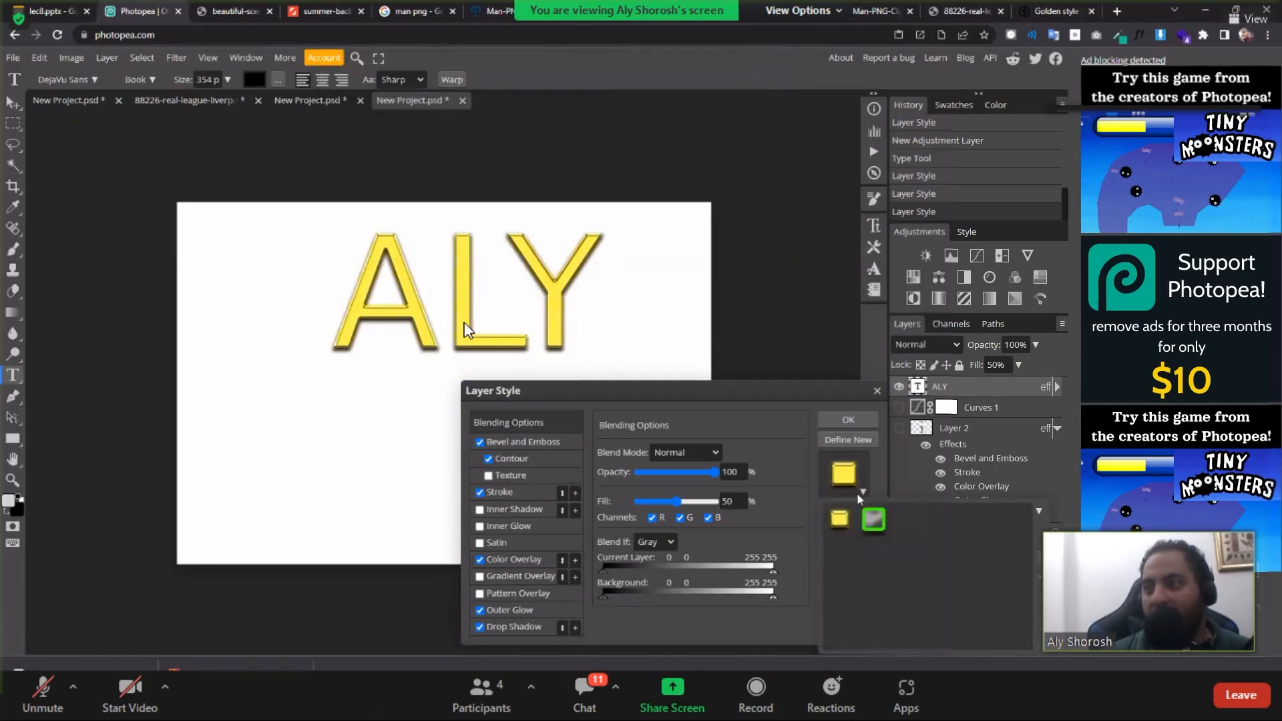
click(879, 528)
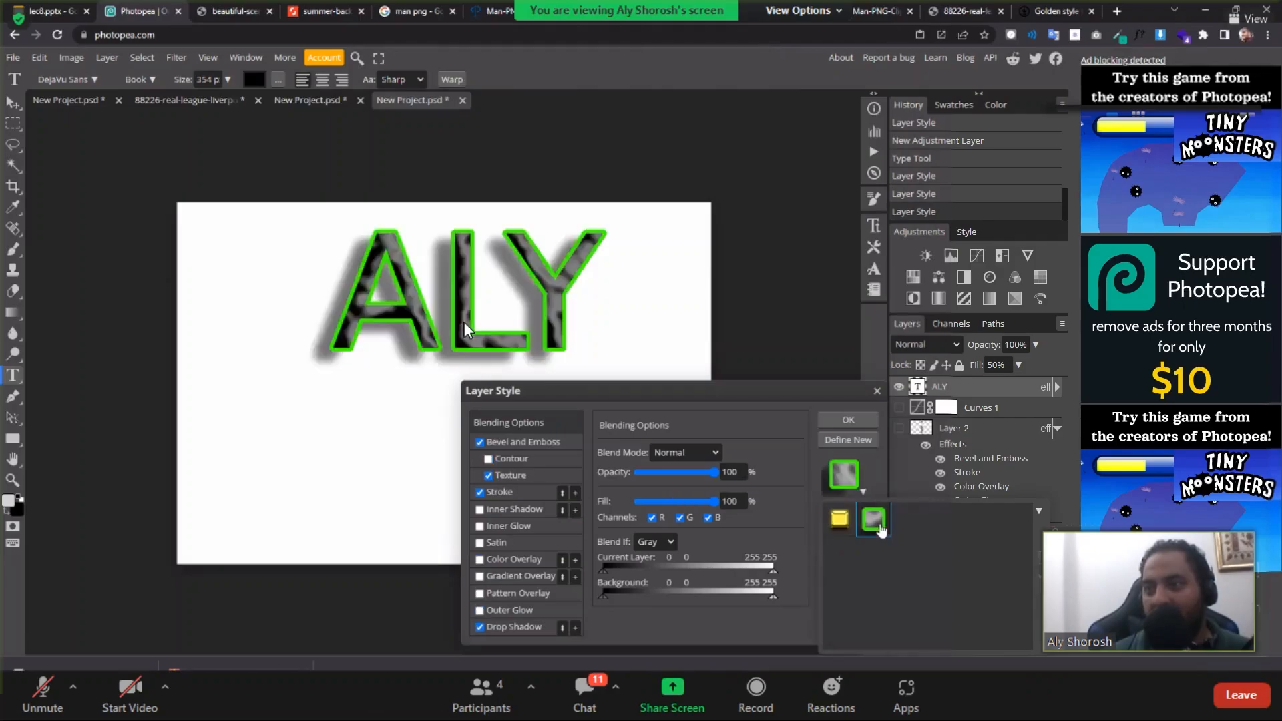
click(864, 418)
click(863, 418)
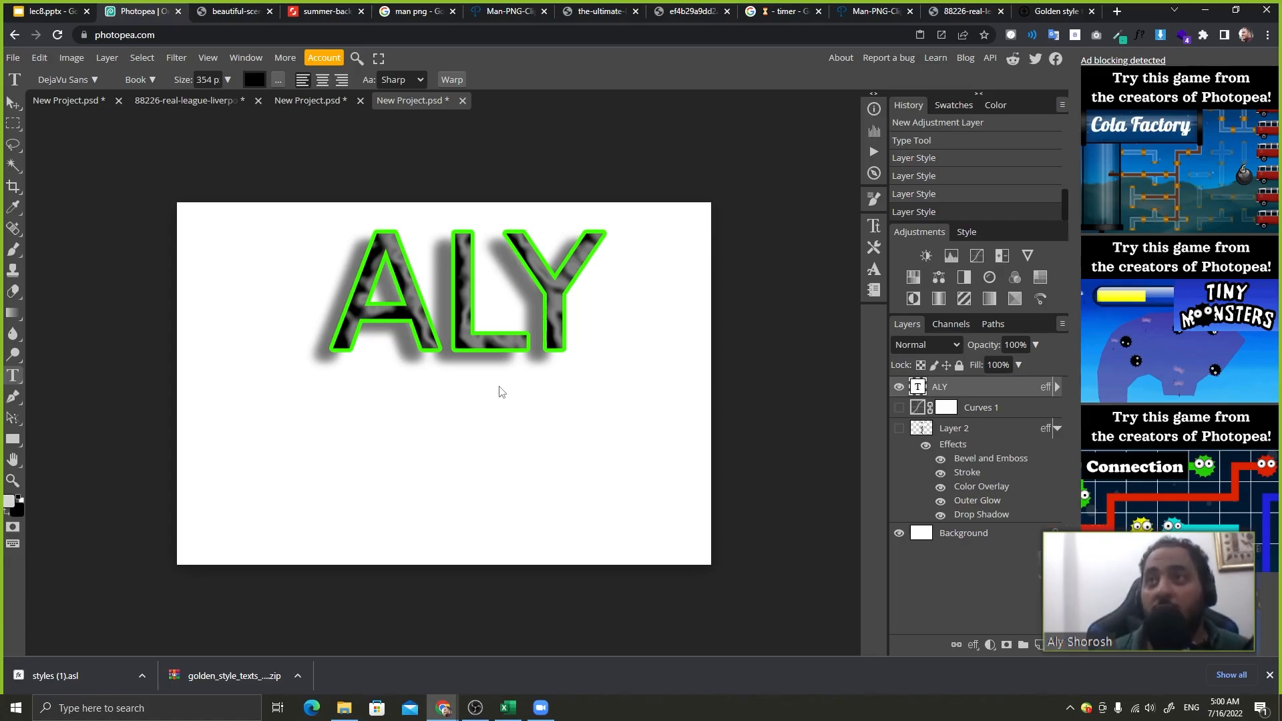
scroll(529, 278, up, 1)
scroll(545, 288, down, 4)
scroll(592, 298, up, 5)
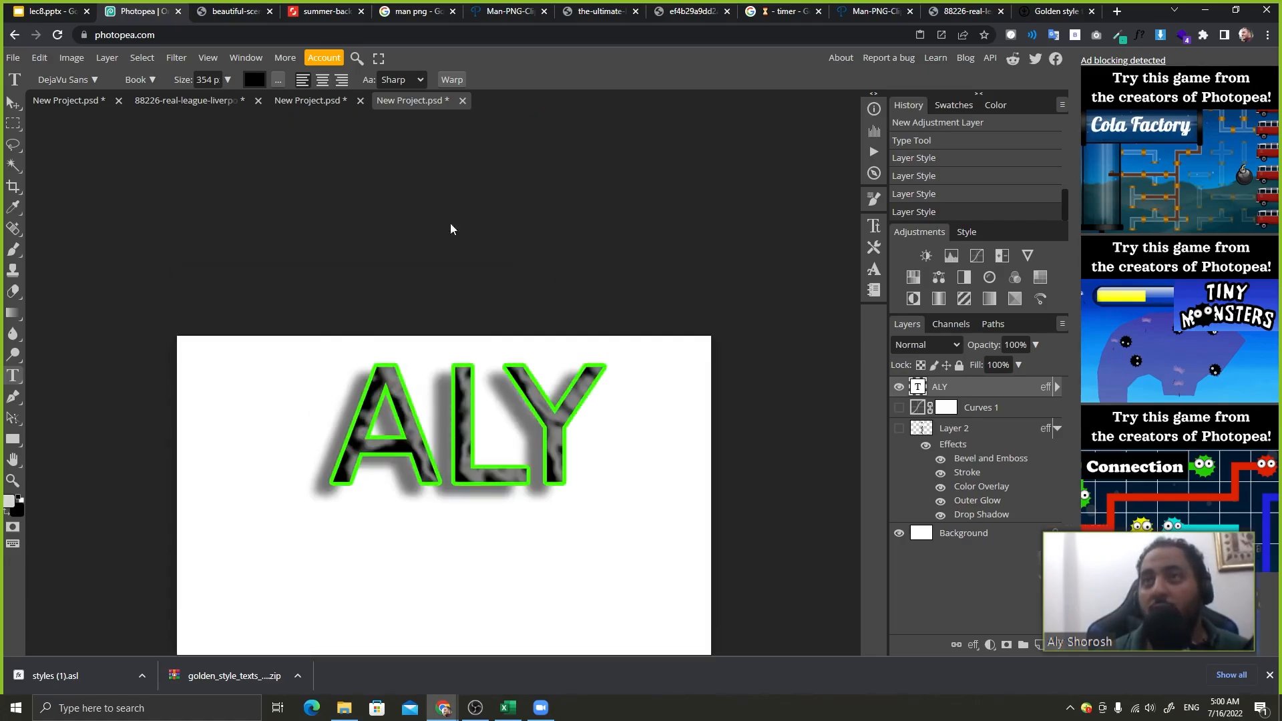
scroll(449, 229, down, 2)
- Switch to the browser page with the golden style download, search Google for "HARRY POOTER TEXT STYLE PHOTOSHOP" and show the video results
click(1060, 11)
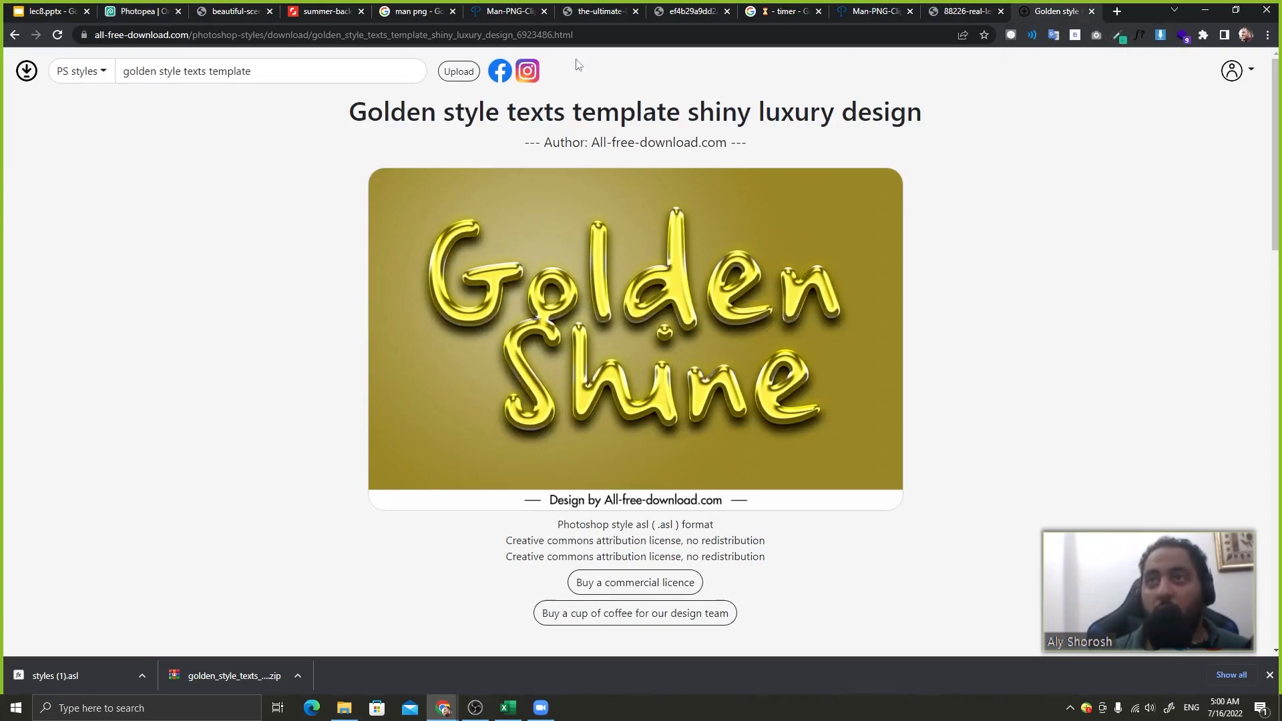
click(494, 38)
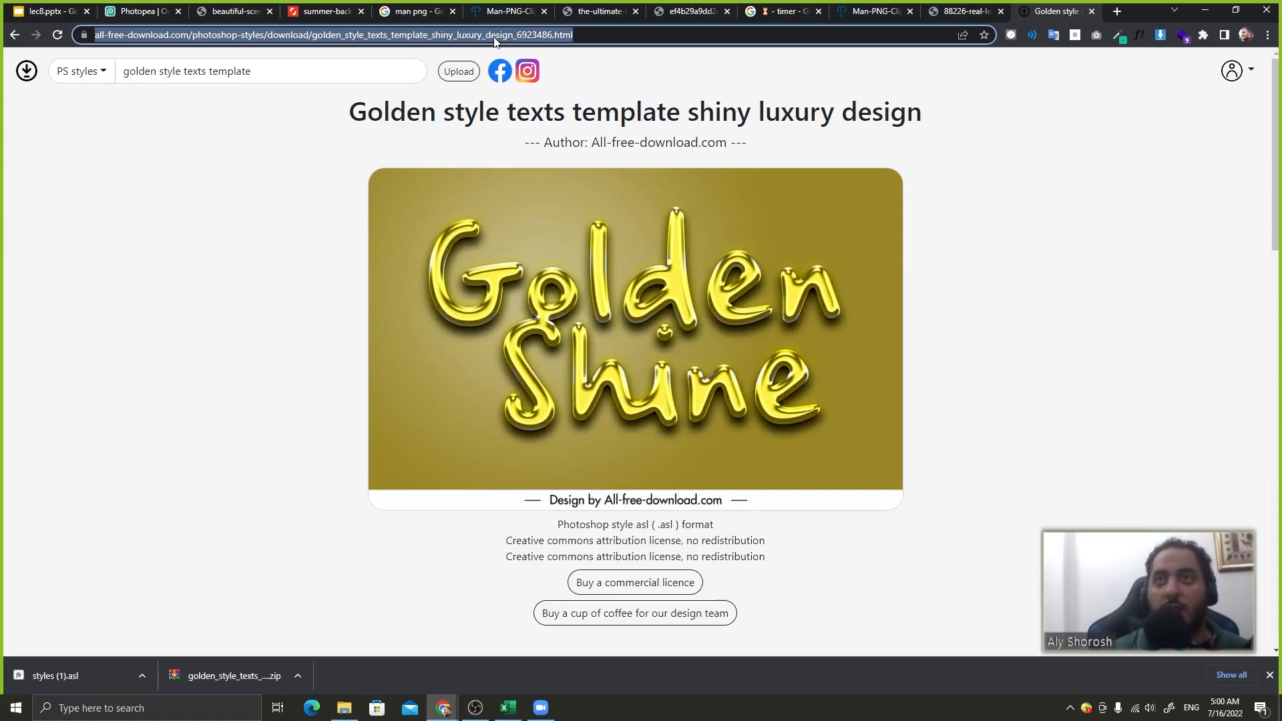
text(HAR)
text(RY )
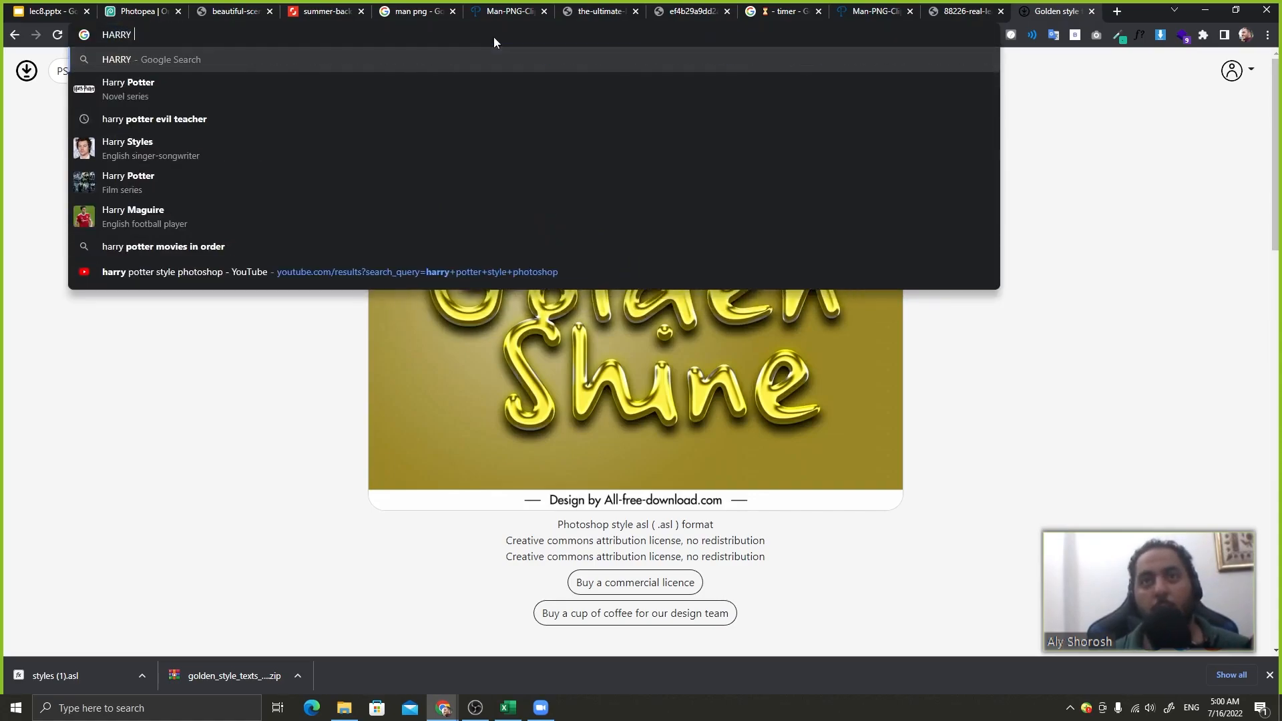
text(POOTER TEXT ST)
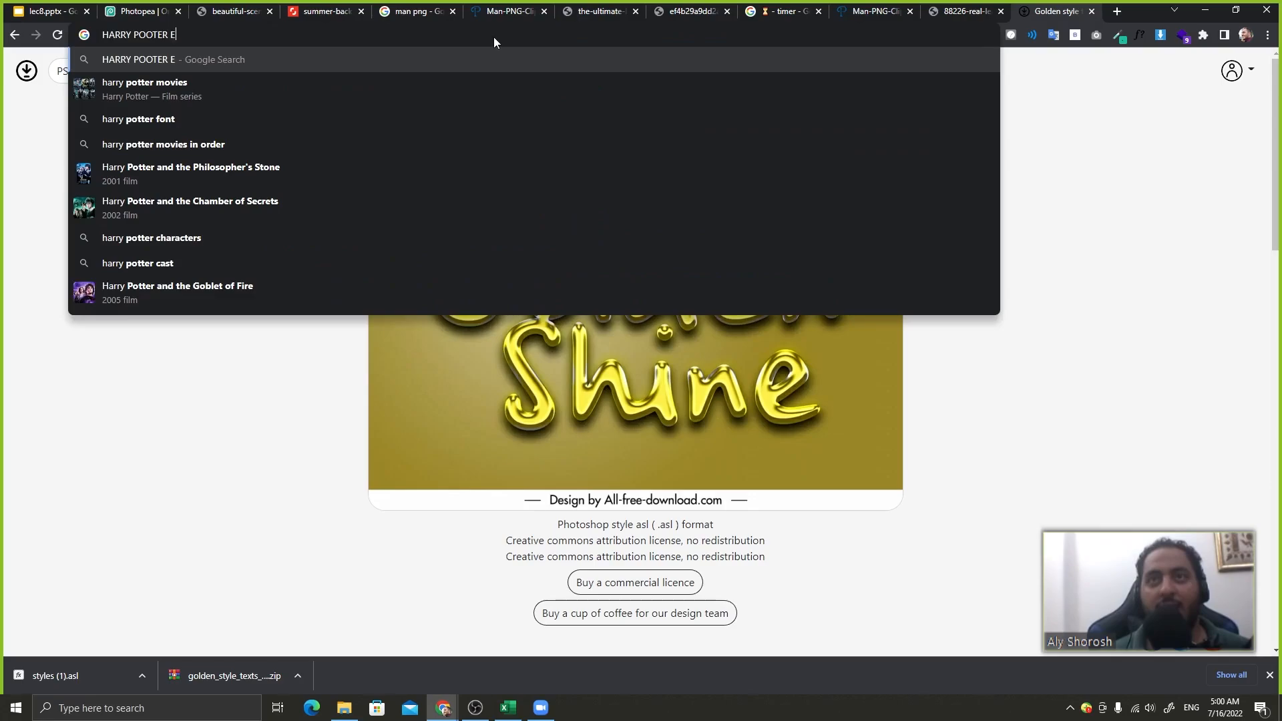
text(YLE PHOTOSHOP)
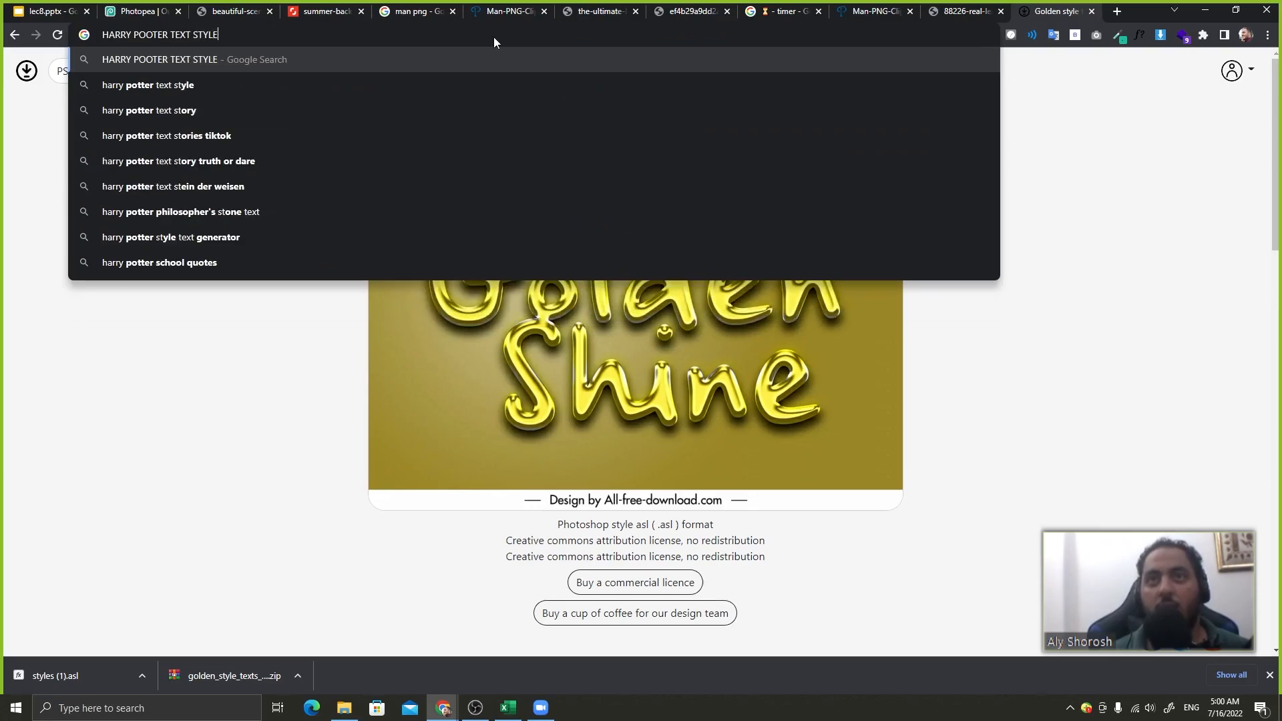
key(Return)
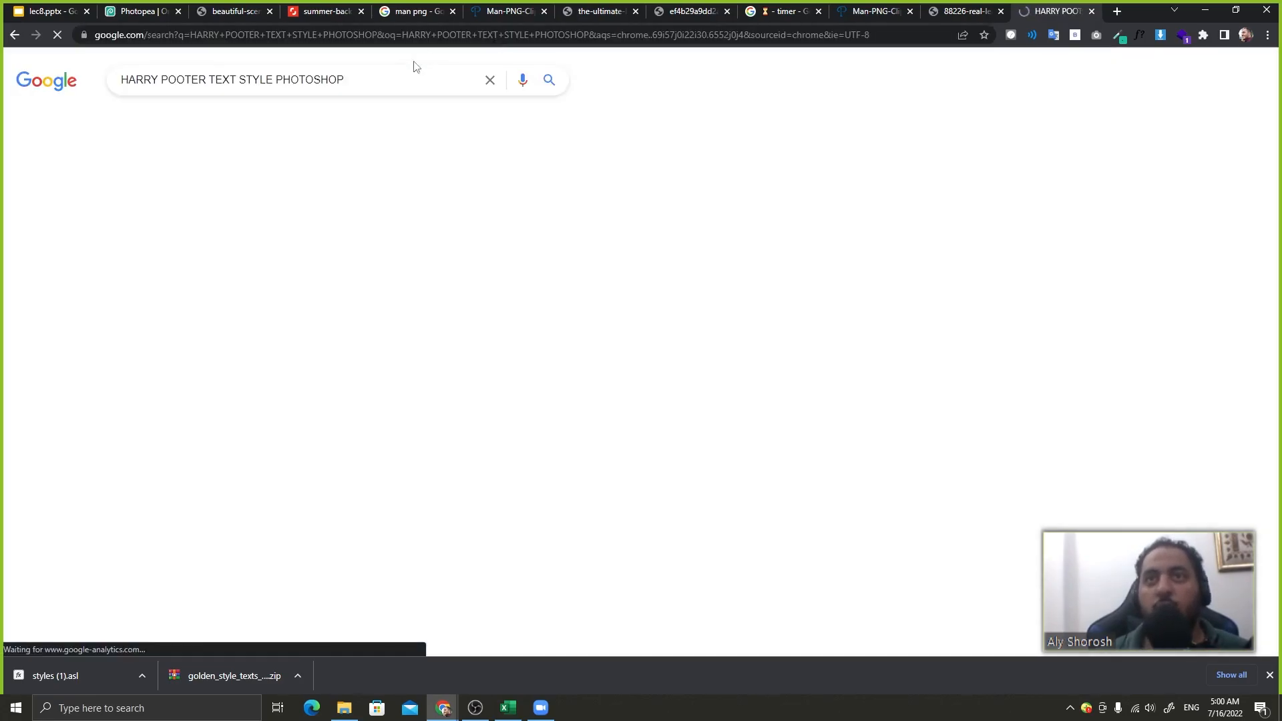
click(246, 124)
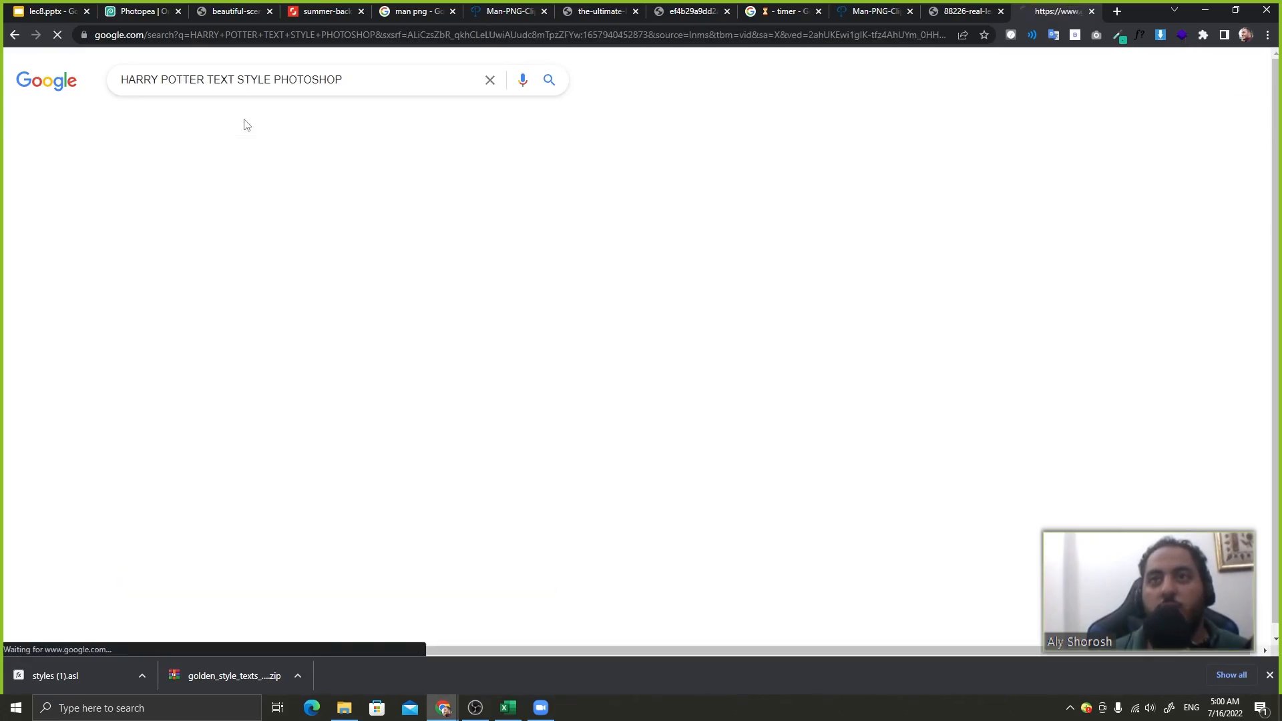
- Open the YouTube tutorial "How to make the Harry Potter Text Effect in Photoshop!" and skip to about 3:30
scroll(241, 462, down, 2)
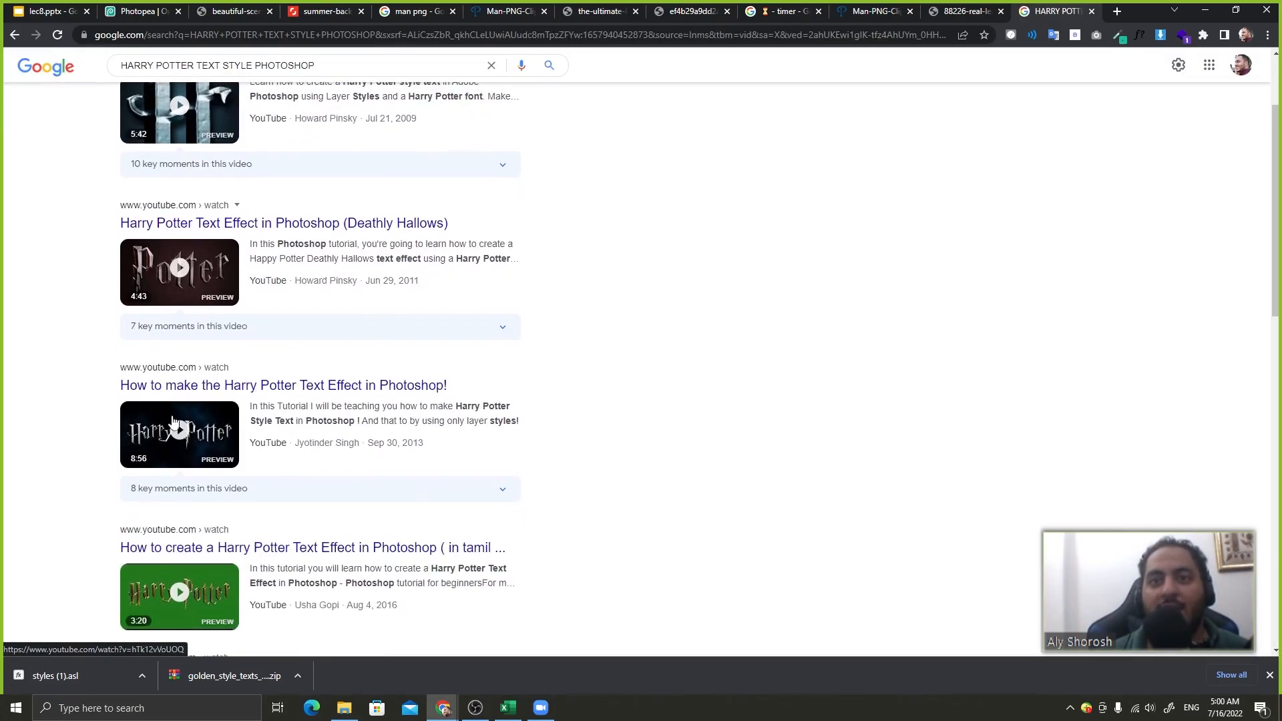
mouse_move(191, 277)
scroll(191, 281, down, 4)
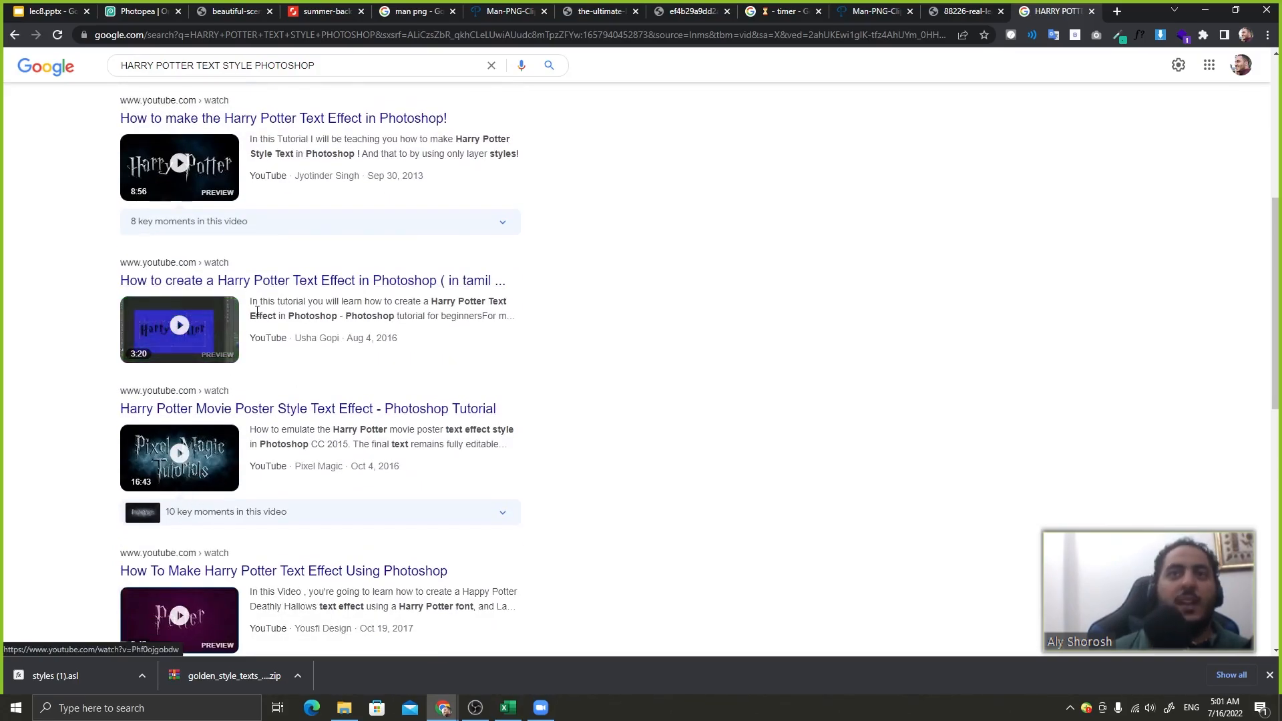
click(162, 164)
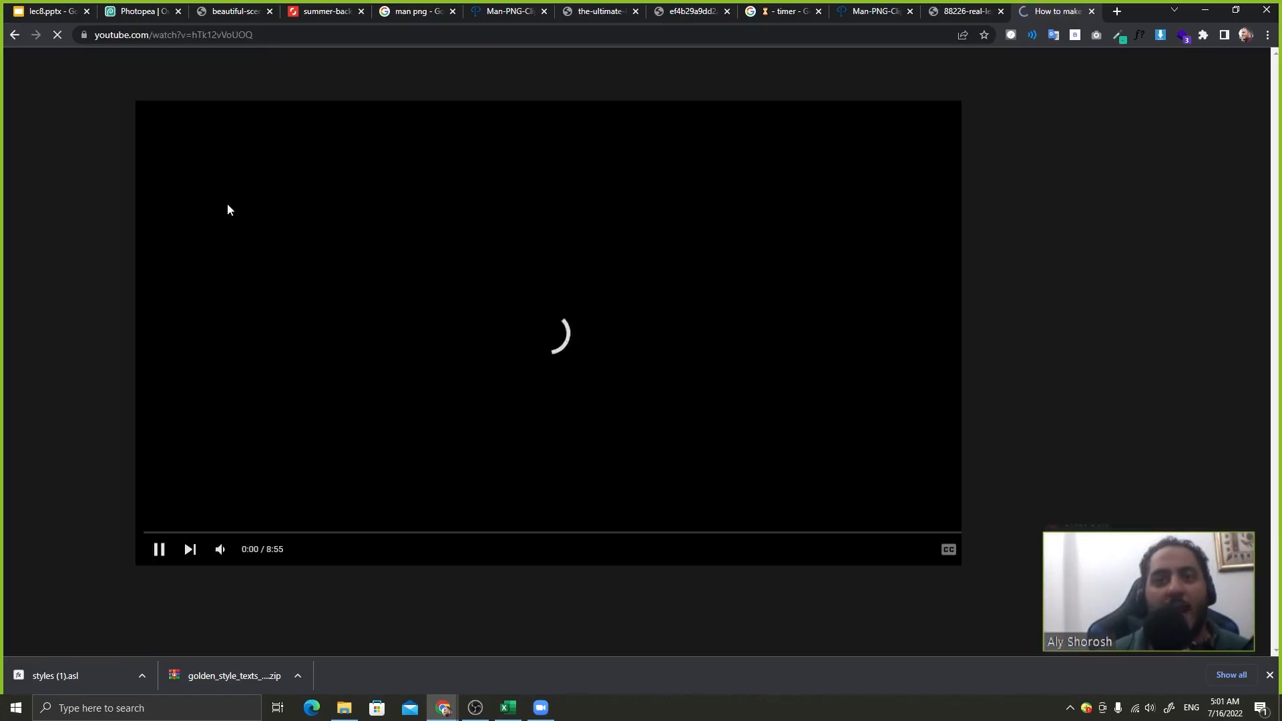
drag(247, 531, 407, 546)
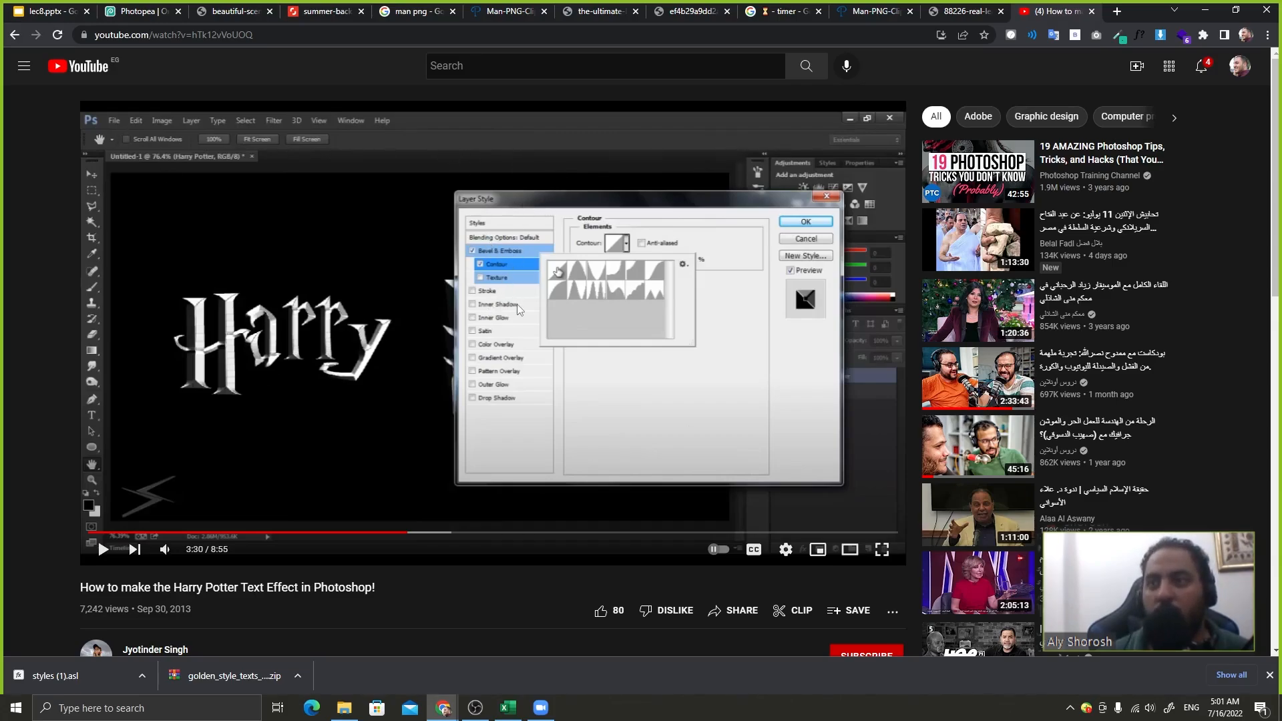
- Return to Photopea and switch to the lec8 presentation in Google Slides
click(159, 14)
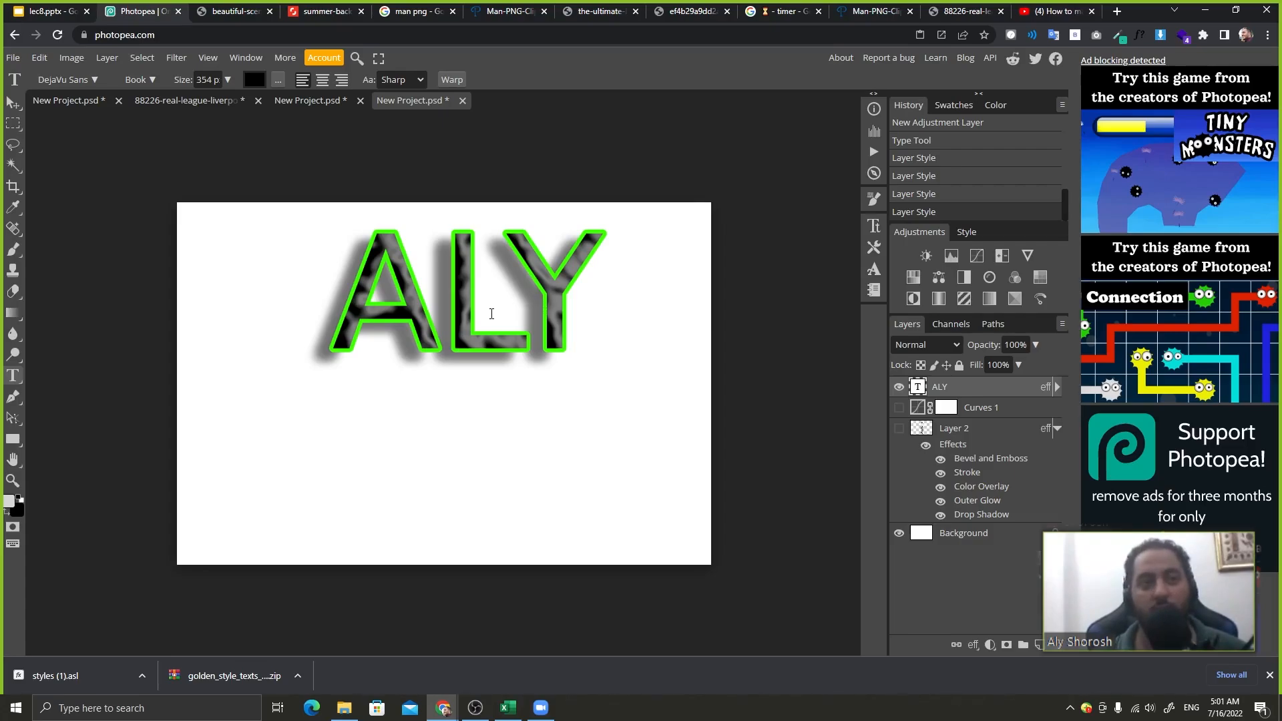
click(50, 11)
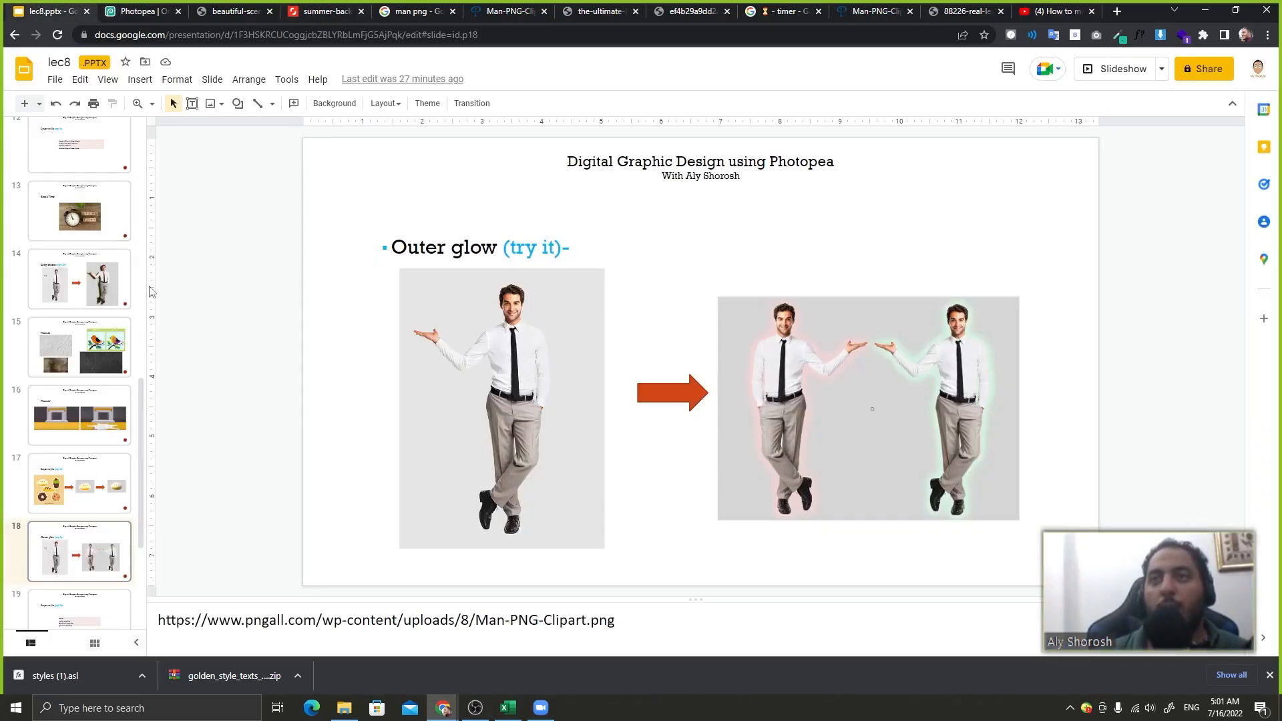
- Advance to slide 20 and open its Brusheezy link for the 400+ Photoshop Style Pack in a new browser page
key(Down)
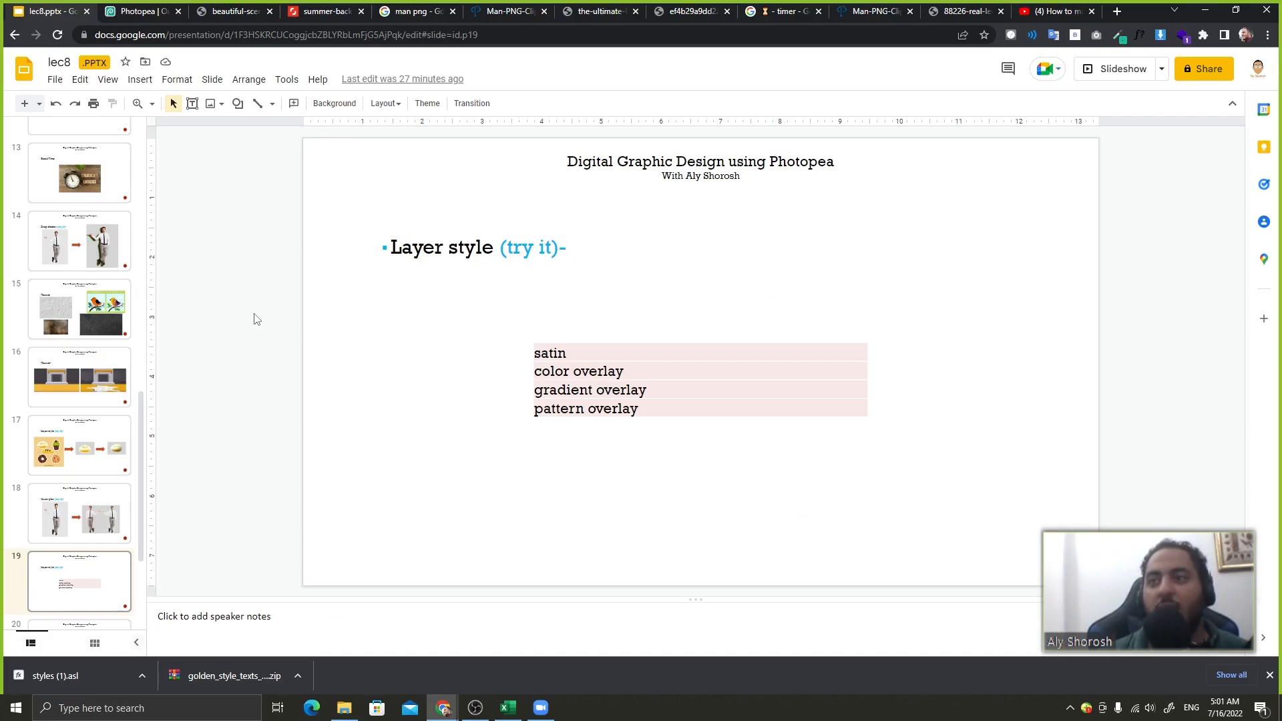
key(Down)
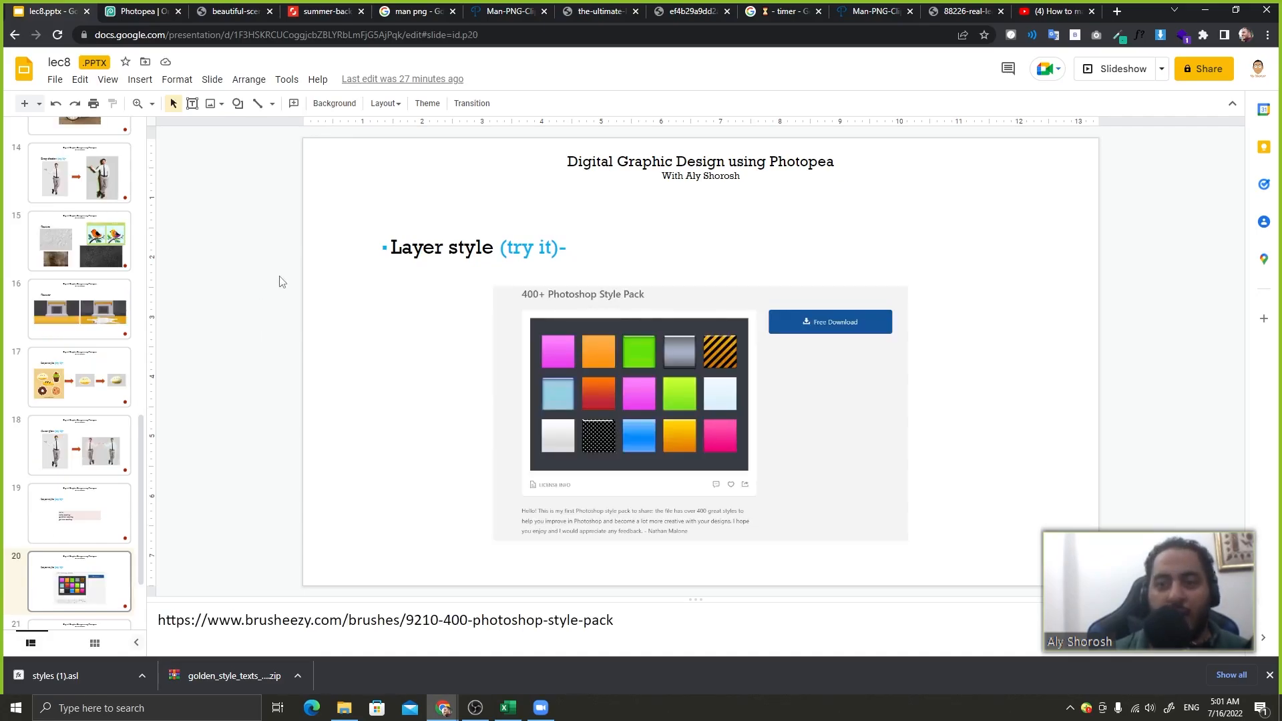
drag(654, 631, 157, 622)
key(ctrl+c)
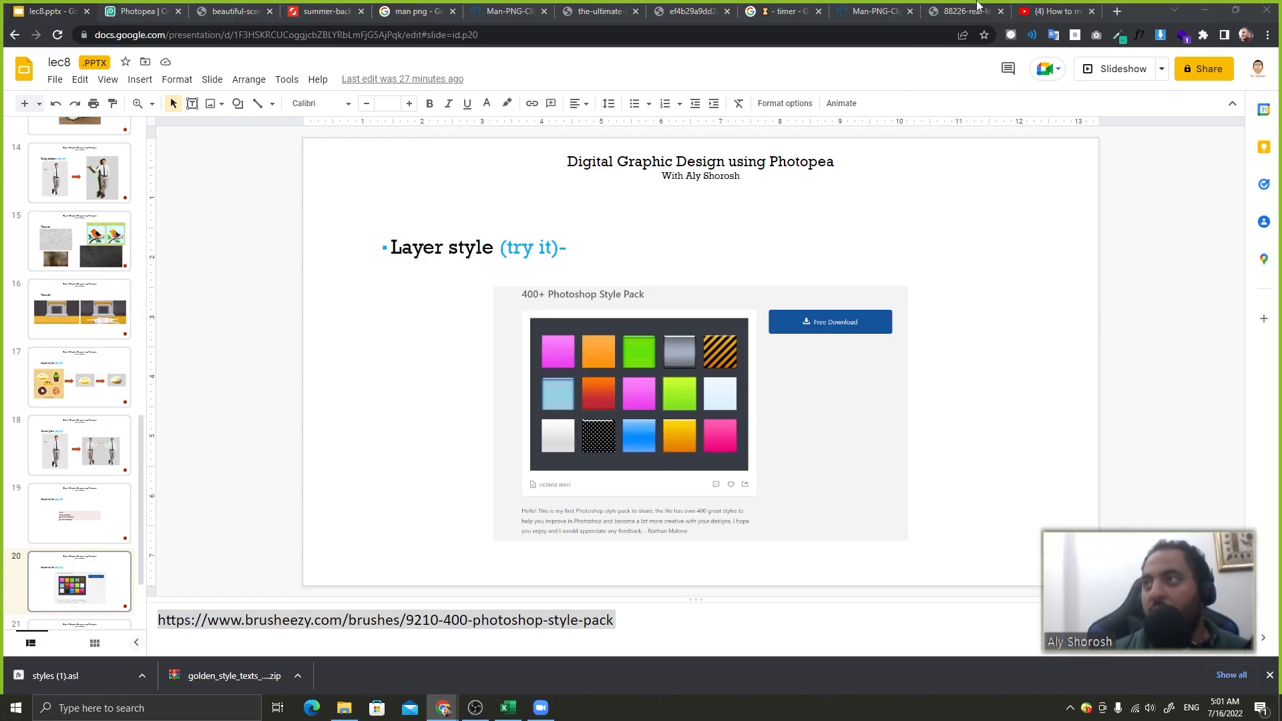
click(1116, 11)
key(ctrl+v)
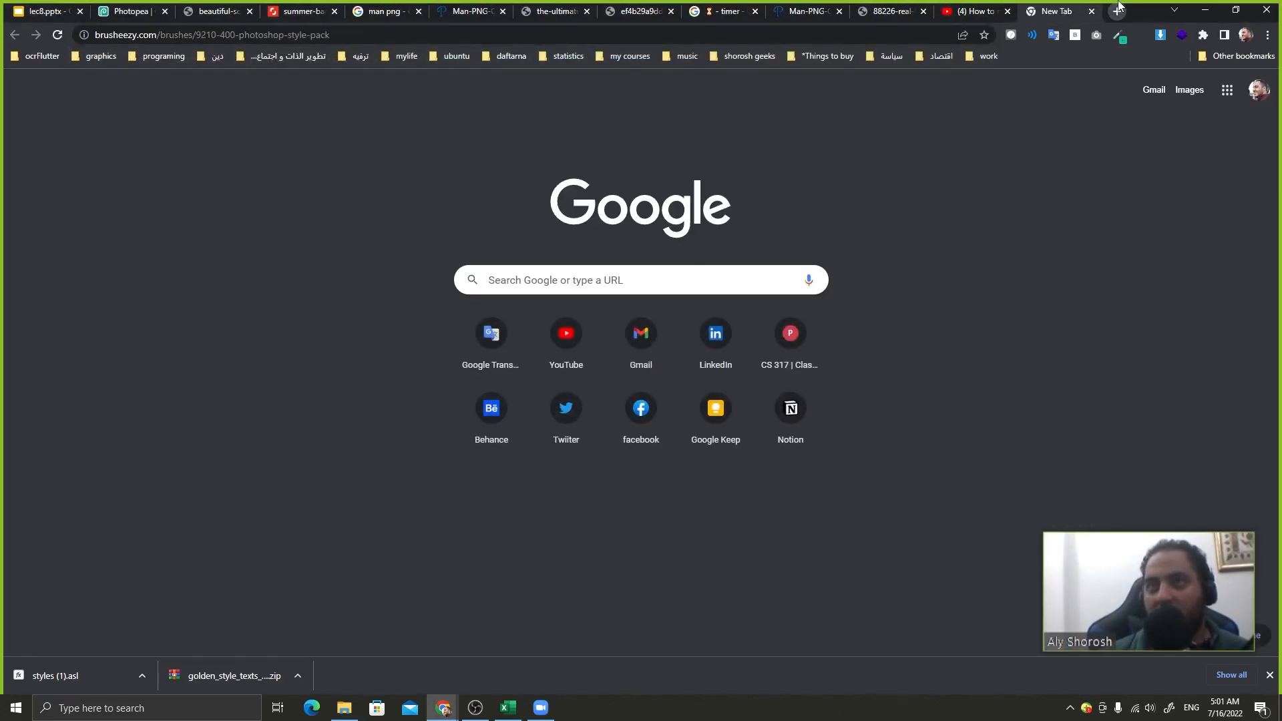
key(Return)
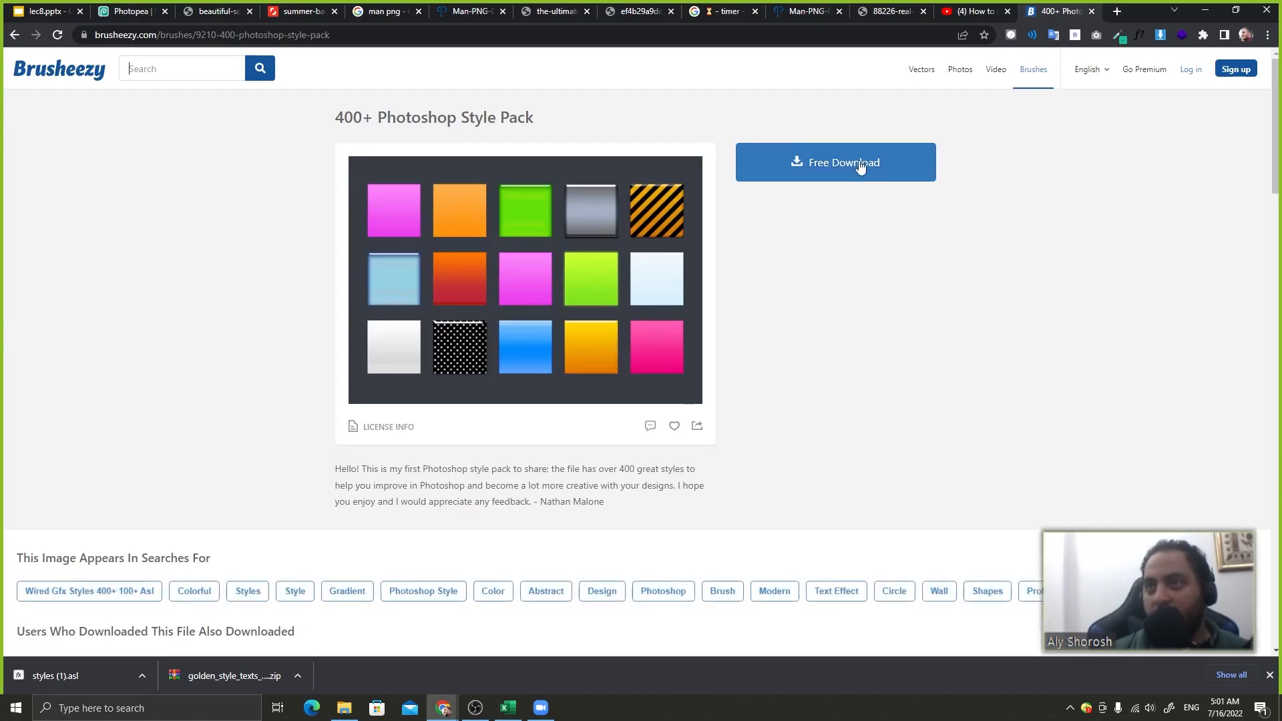
- Download the free 400+ Photoshop Style Pack, dismiss the download notice and open the Brusheezy home page
click(853, 175)
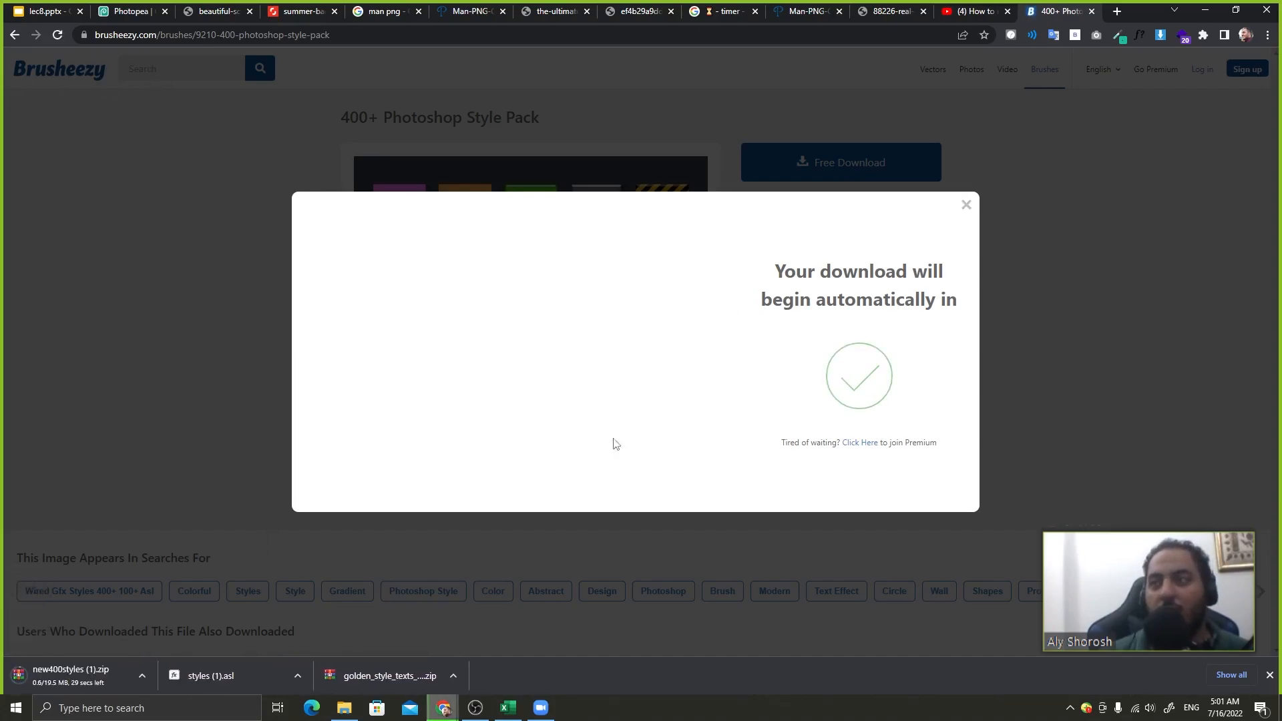
click(967, 207)
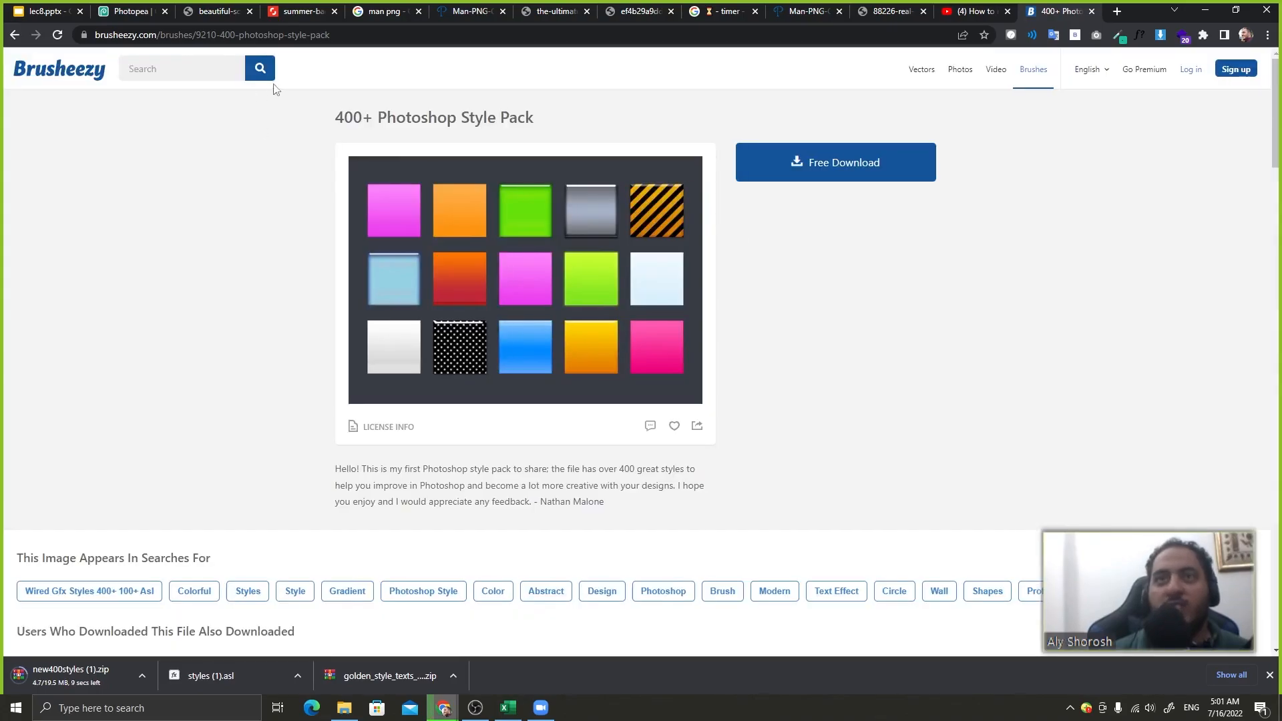
click(39, 79)
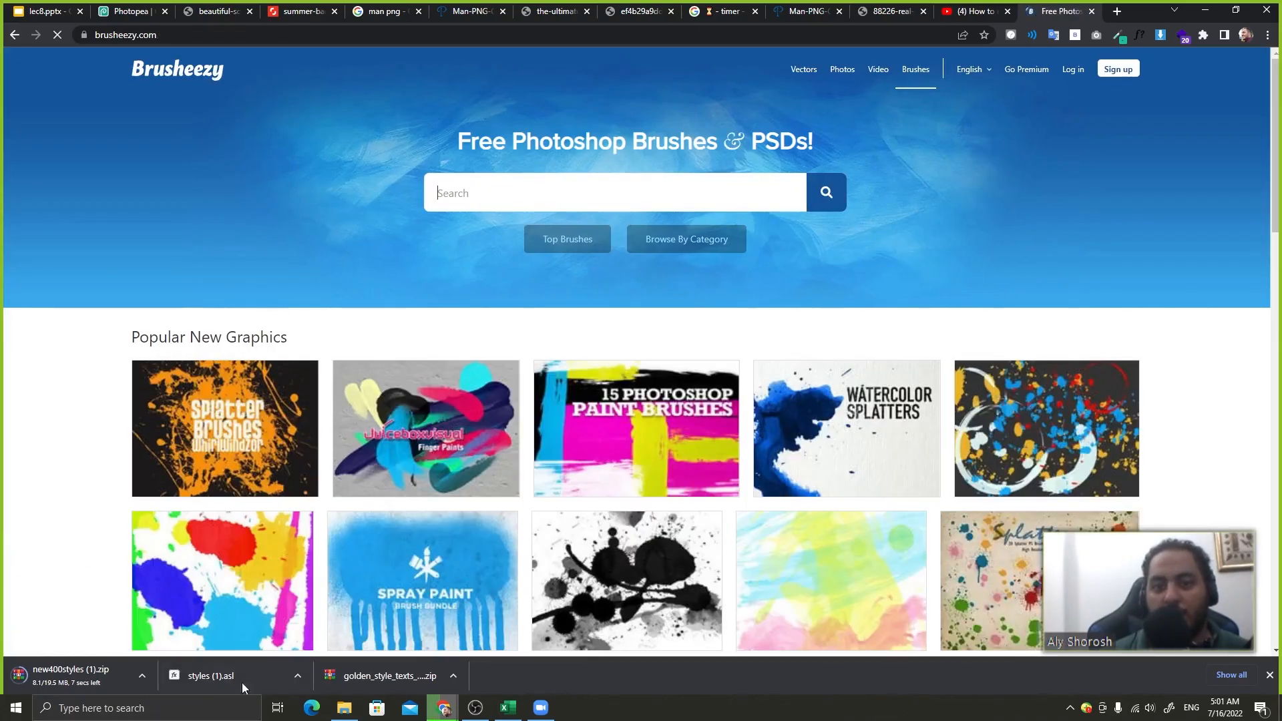
click(344, 707)
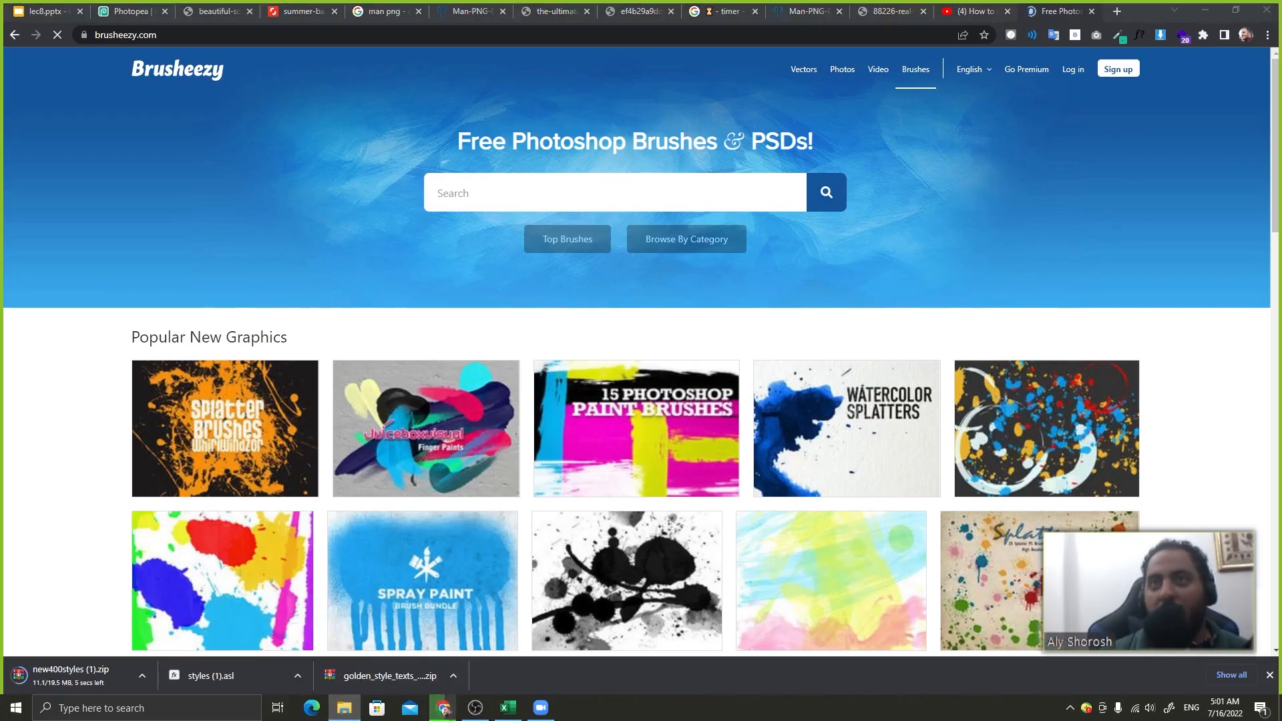
- Switch to Photopea and load 400styles.asl from the nested new400styles folder in Downloads into the text layer's style presets
click(128, 11)
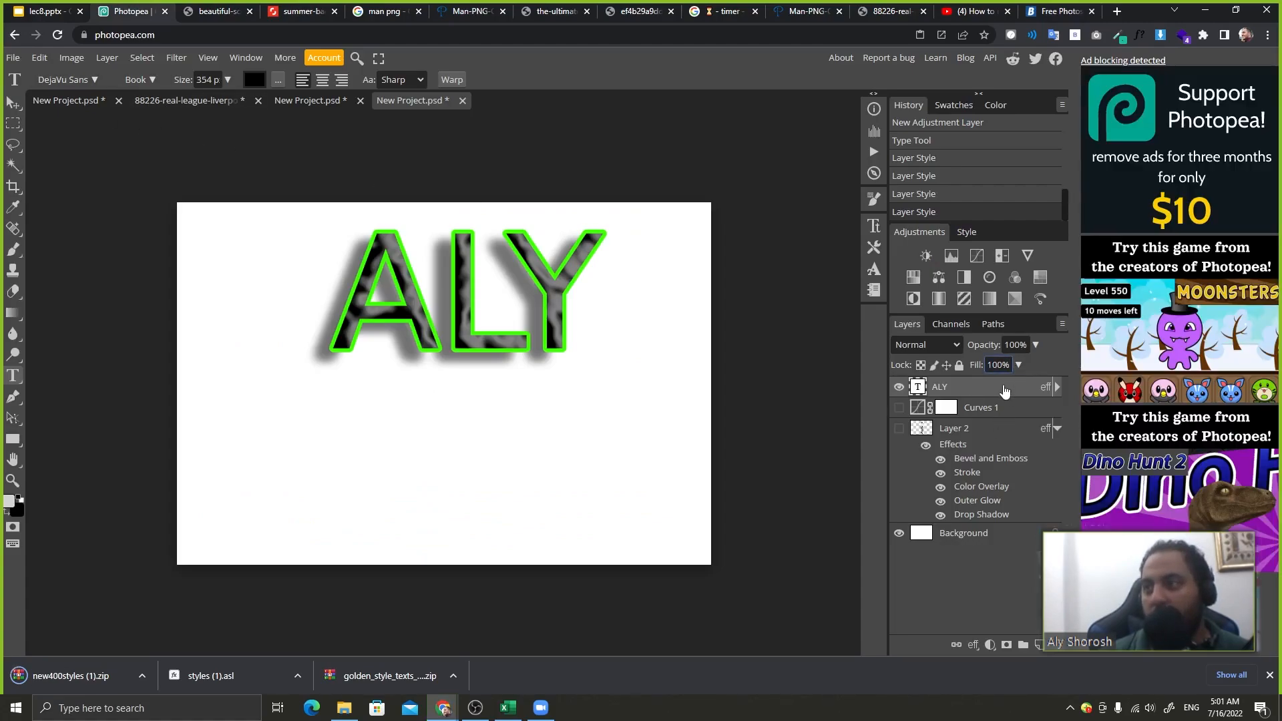
double_click(1008, 387)
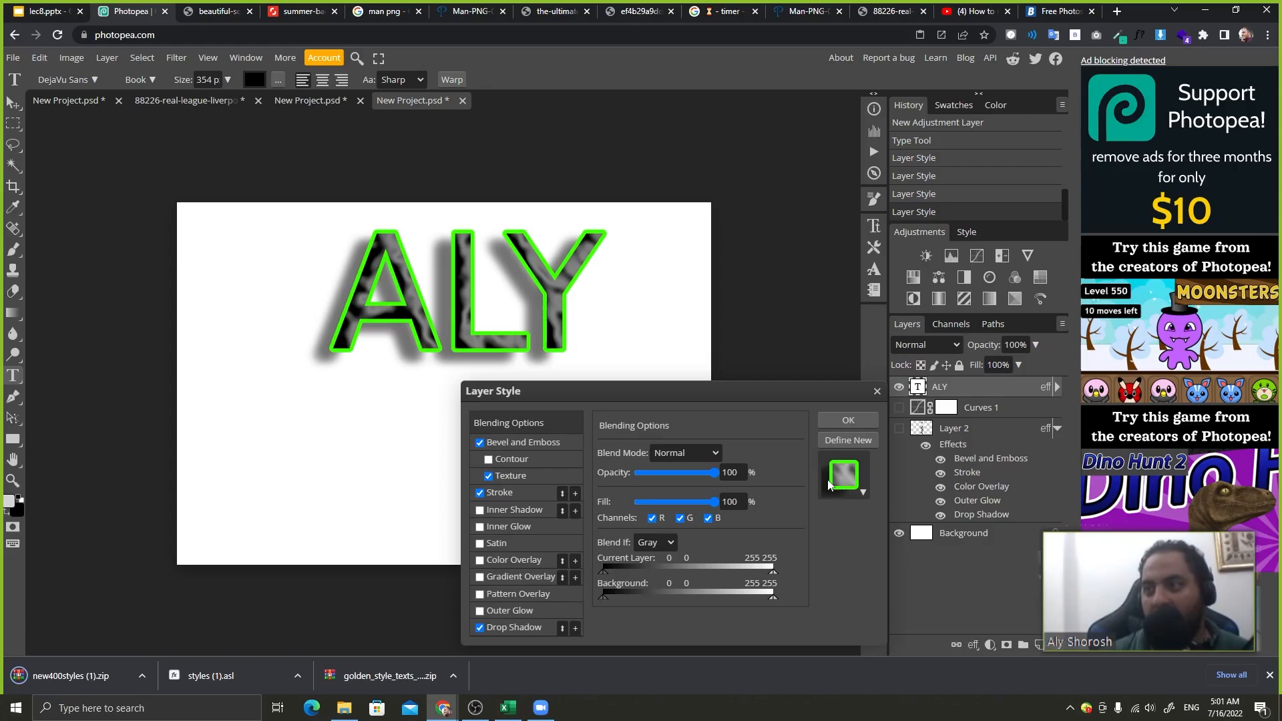
click(862, 492)
click(1039, 511)
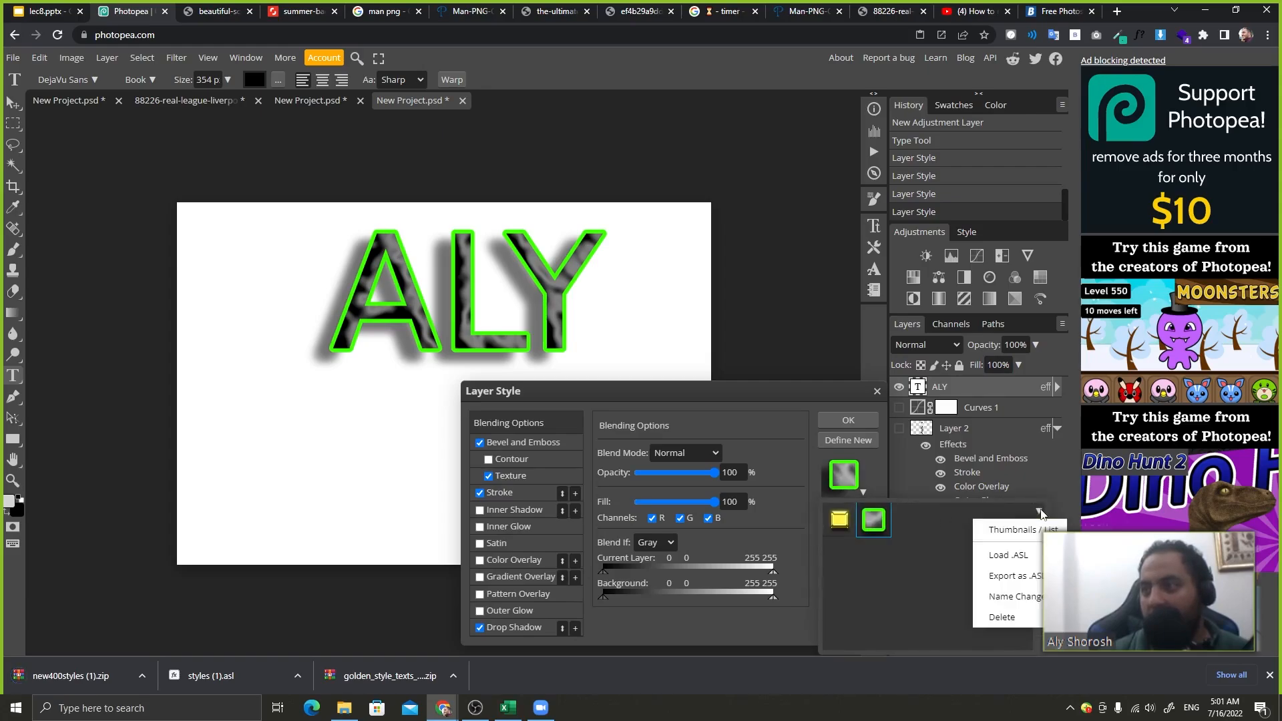
click(1030, 553)
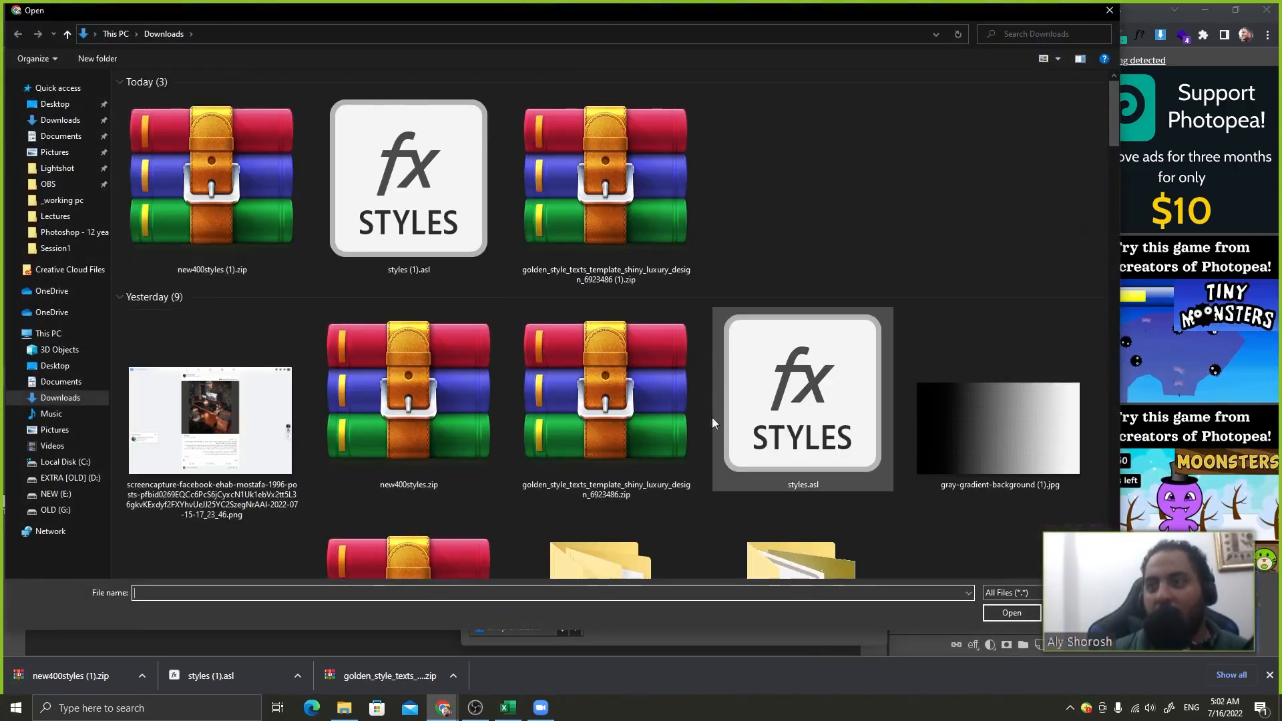
scroll(712, 418, down, 2)
double_click(651, 438)
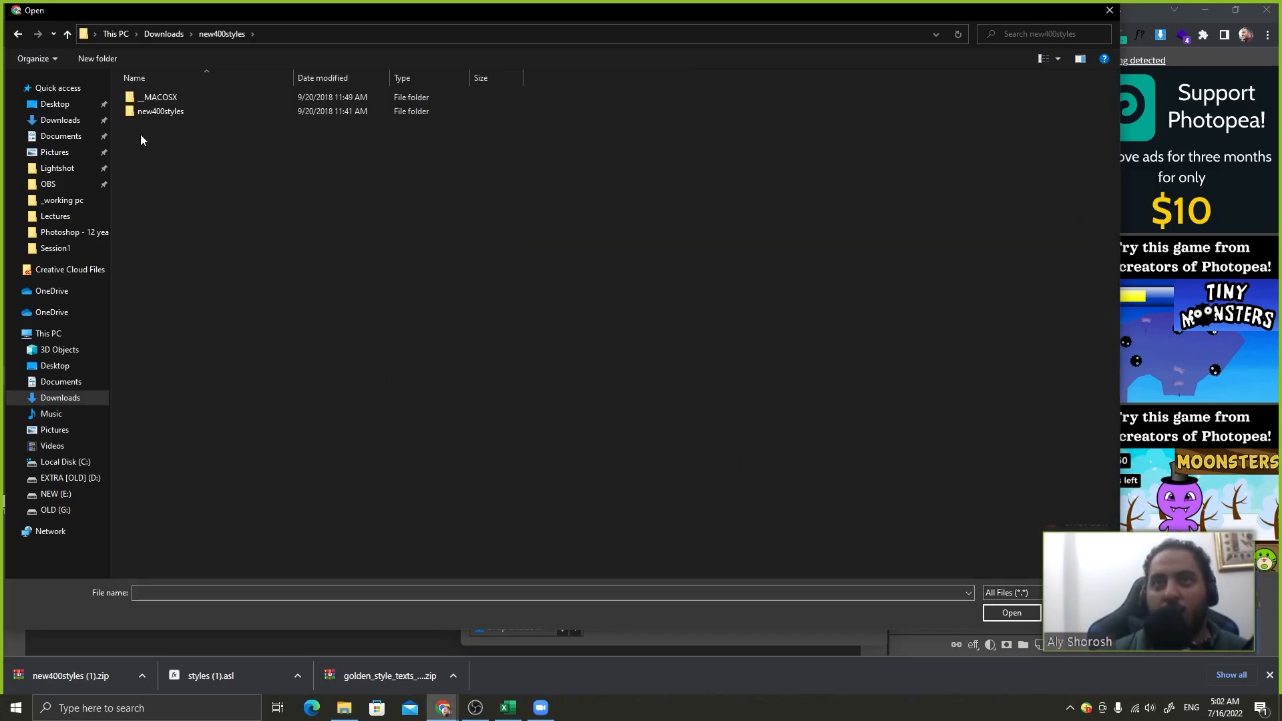
click(1058, 60)
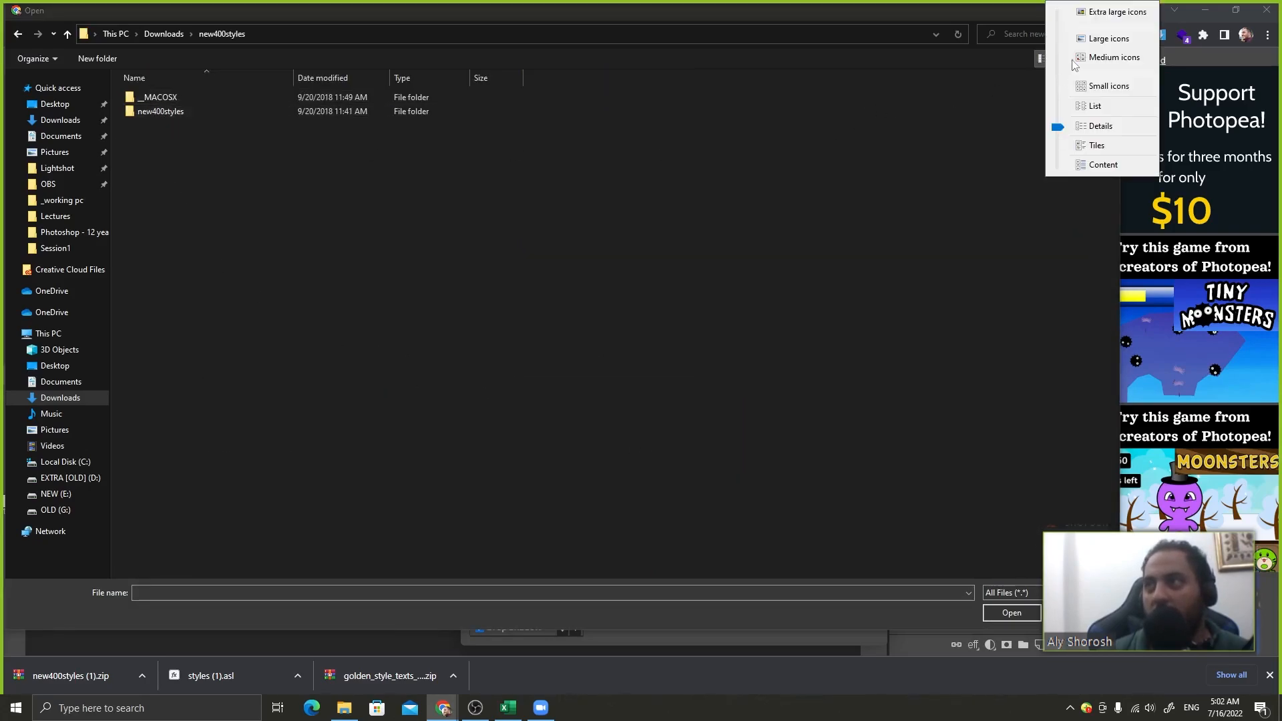
click(1085, 42)
double_click(224, 110)
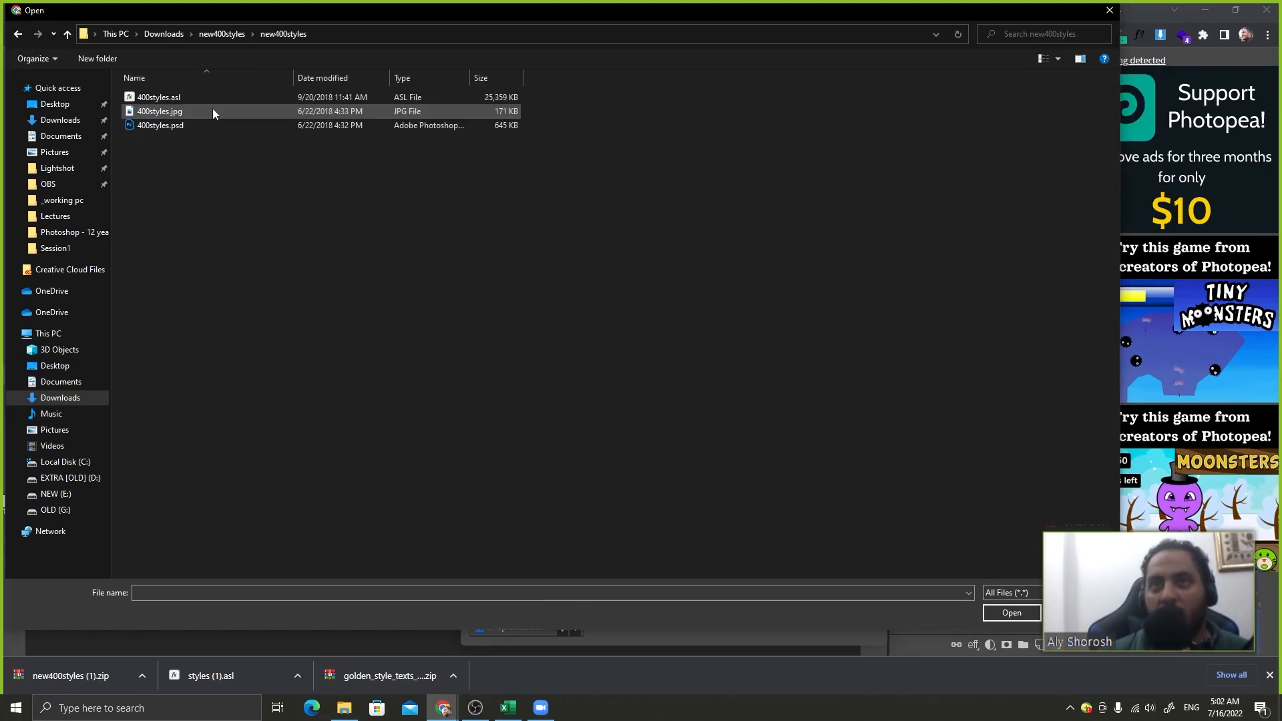
click(1057, 59)
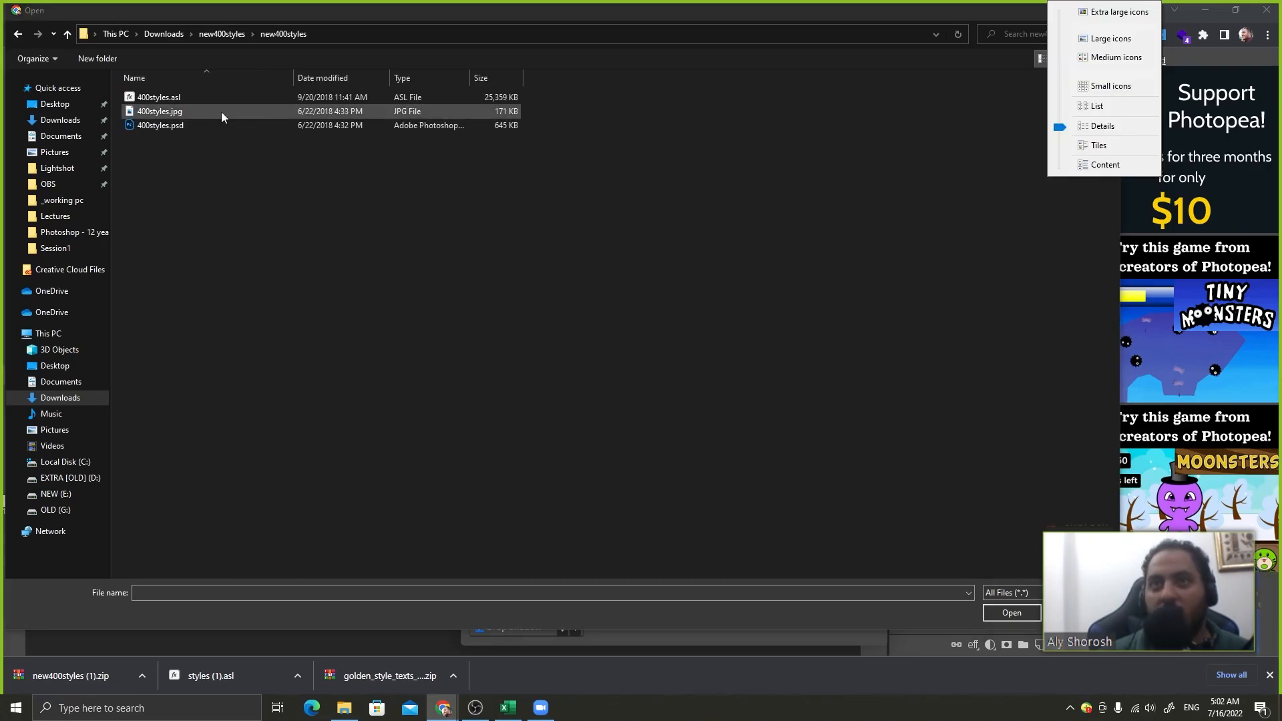
double_click(183, 101)
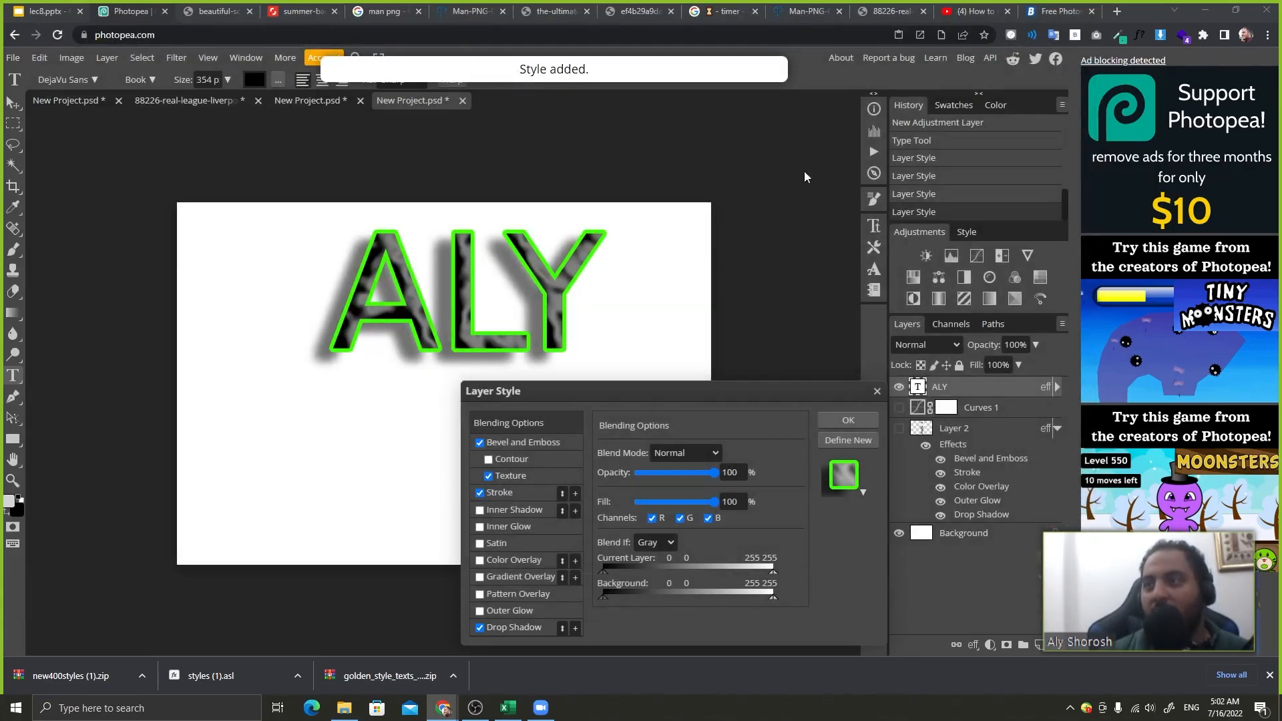
- Try out various presets from the loaded pack on the text, ending with a dark blue metallic one, and close the layer style settings
click(859, 487)
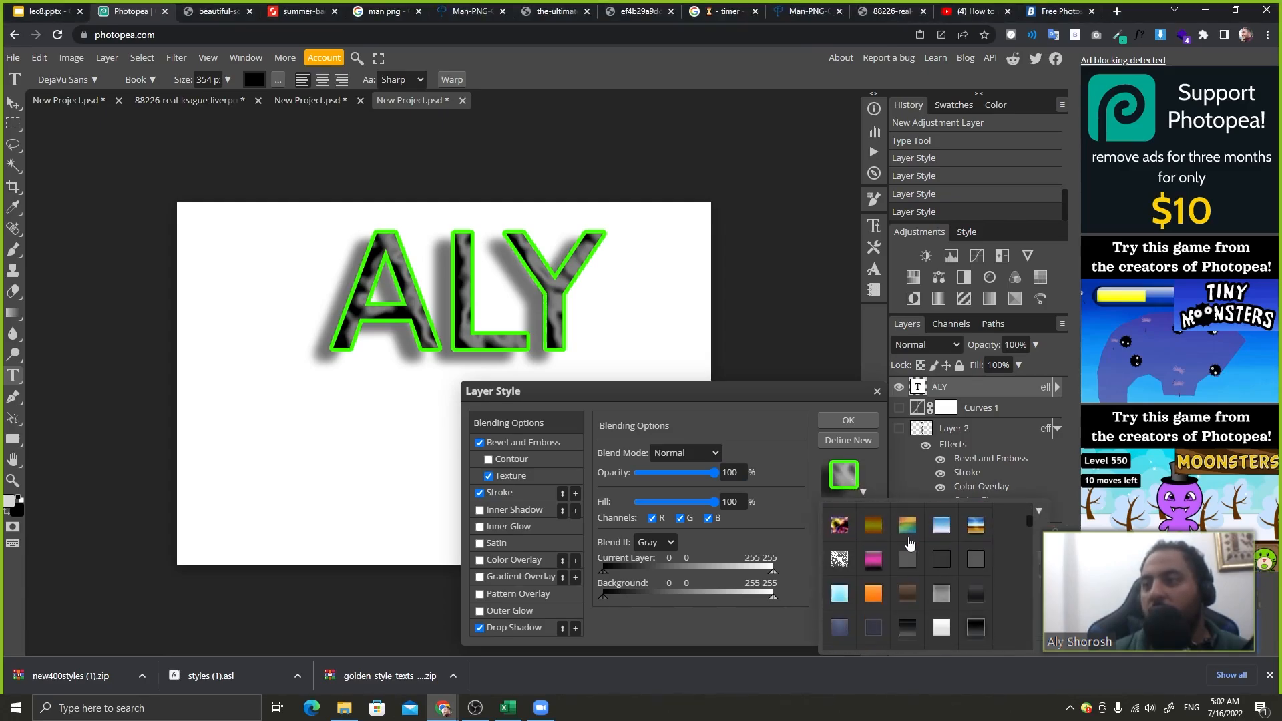
click(907, 530)
click(874, 561)
scroll(881, 574, down, 2)
click(873, 566)
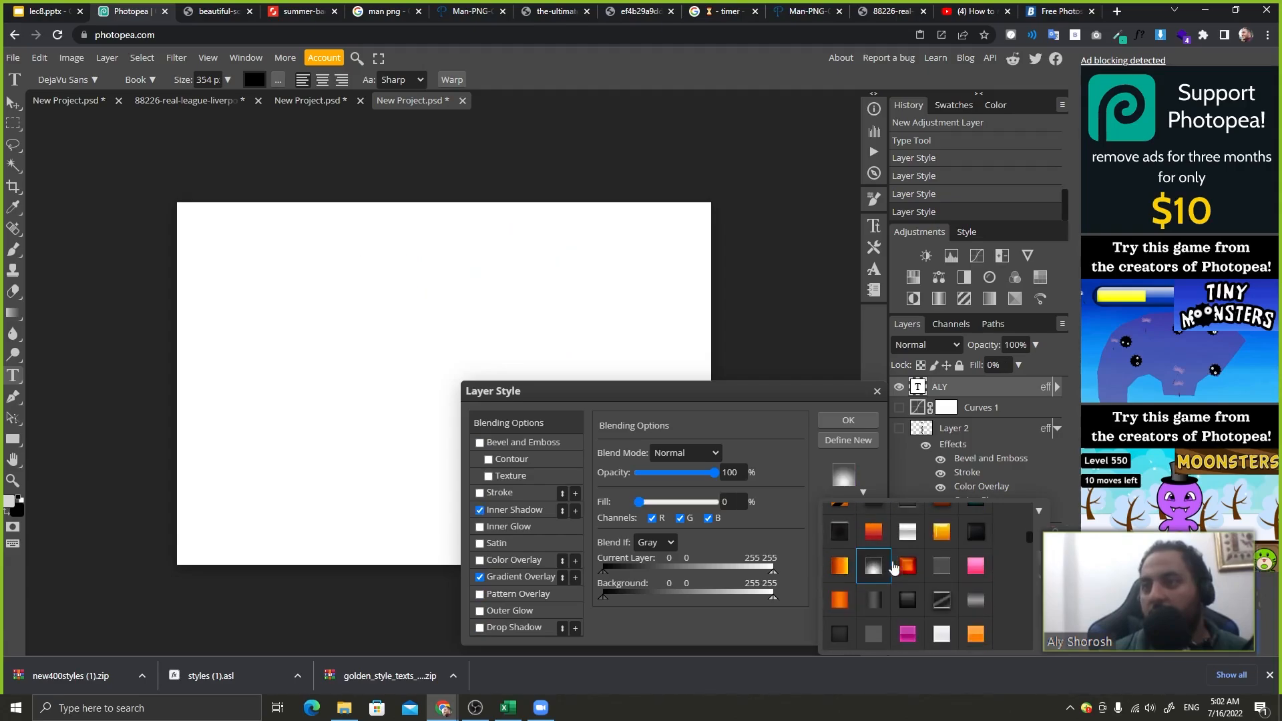
scroll(895, 567, down, 4)
click(903, 565)
scroll(891, 588, down, 4)
click(881, 580)
scroll(909, 584, down, 4)
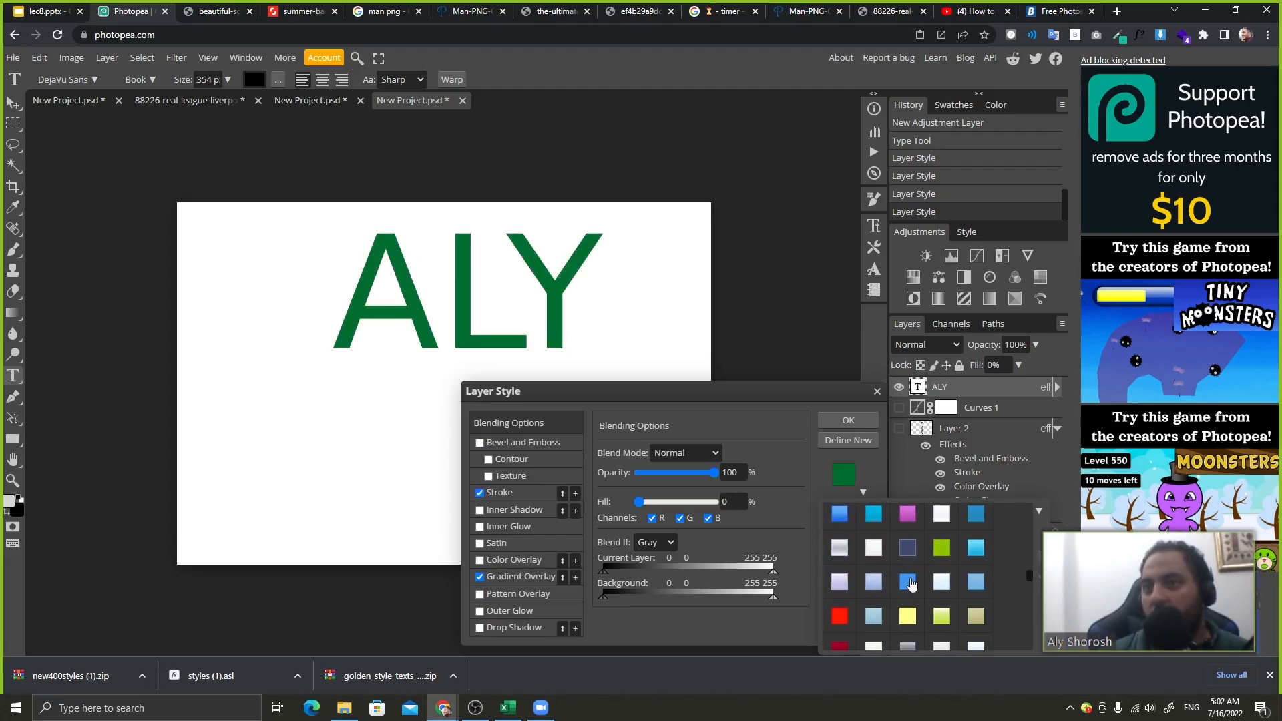
click(909, 582)
scroll(911, 583, down, 3)
click(910, 584)
scroll(911, 584, down, 3)
click(910, 583)
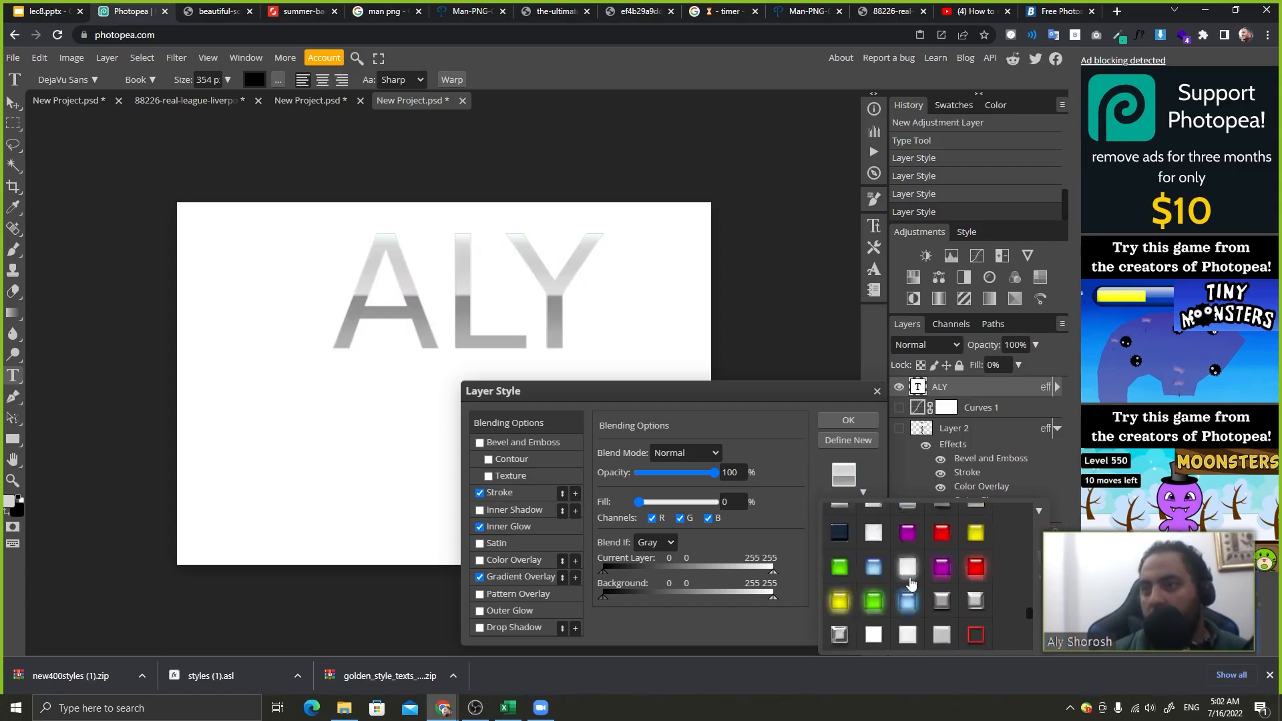
scroll(911, 584, down, 3)
click(911, 583)
scroll(911, 583, down, 3)
scroll(903, 549, up, 2)
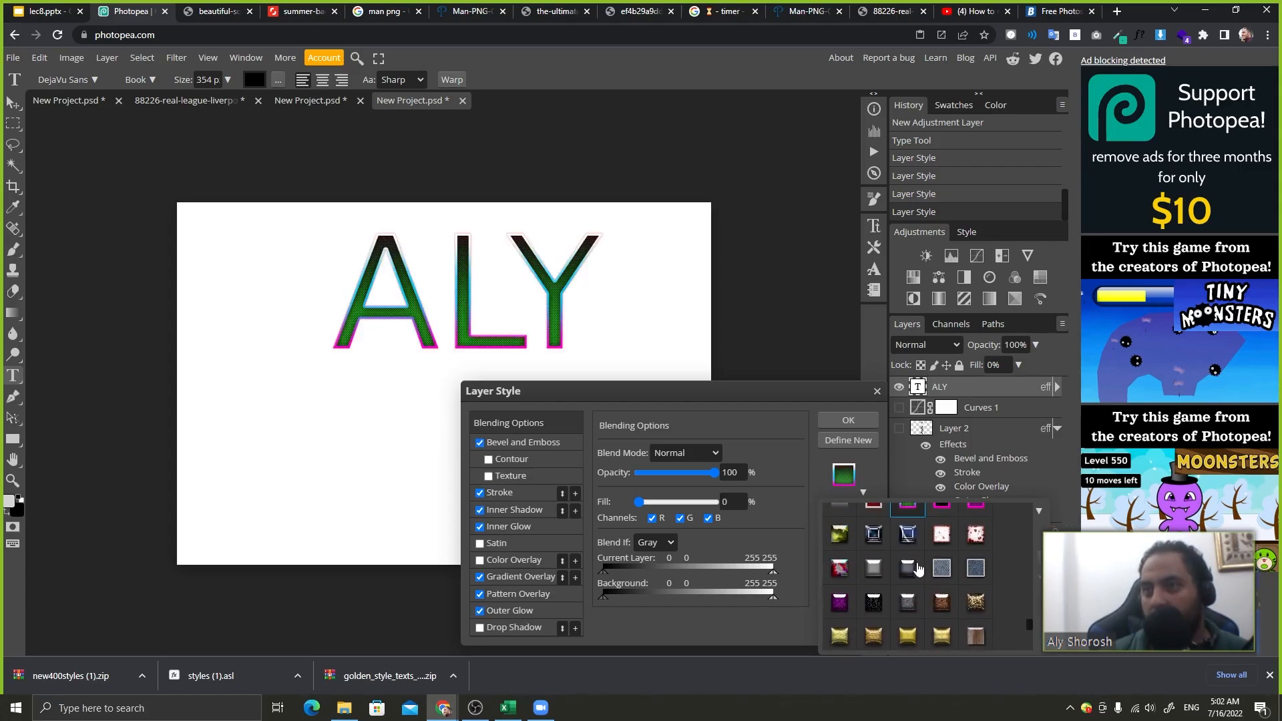
click(907, 534)
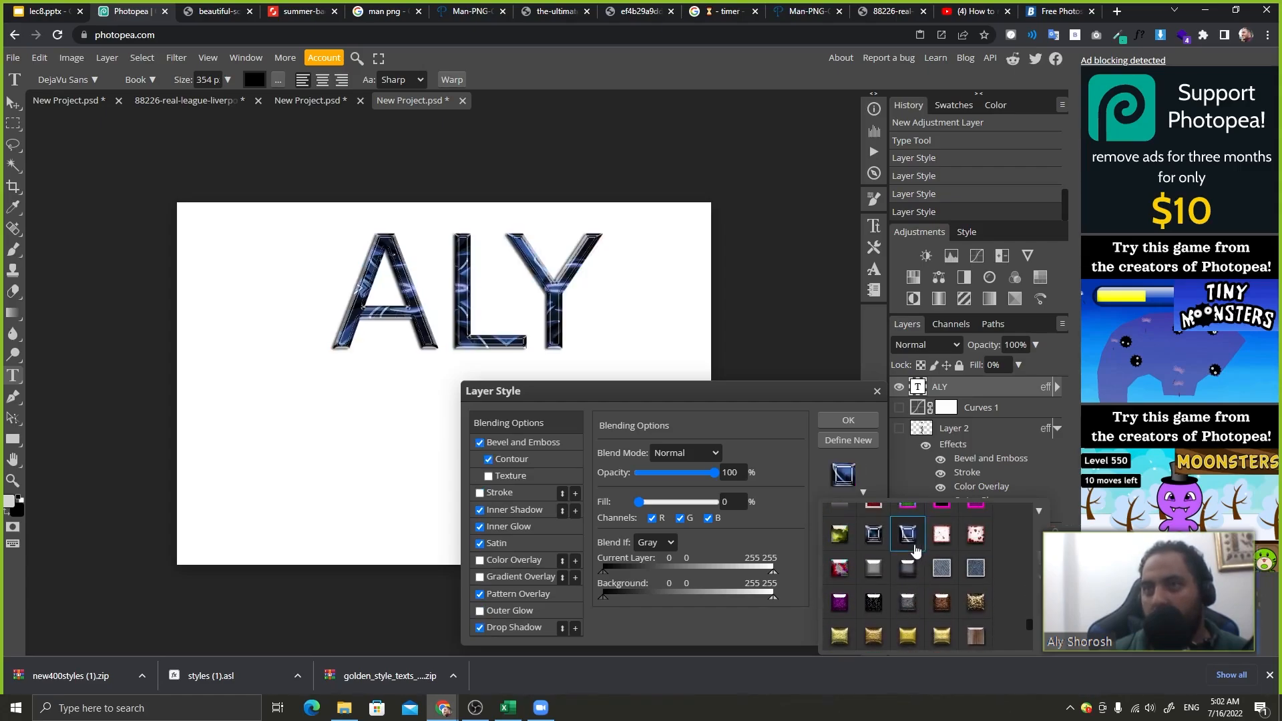
click(871, 411)
click(877, 391)
- Return to the lec8 presentation in Google Slides and advance to the closing questions slide
key(ctrl+1)
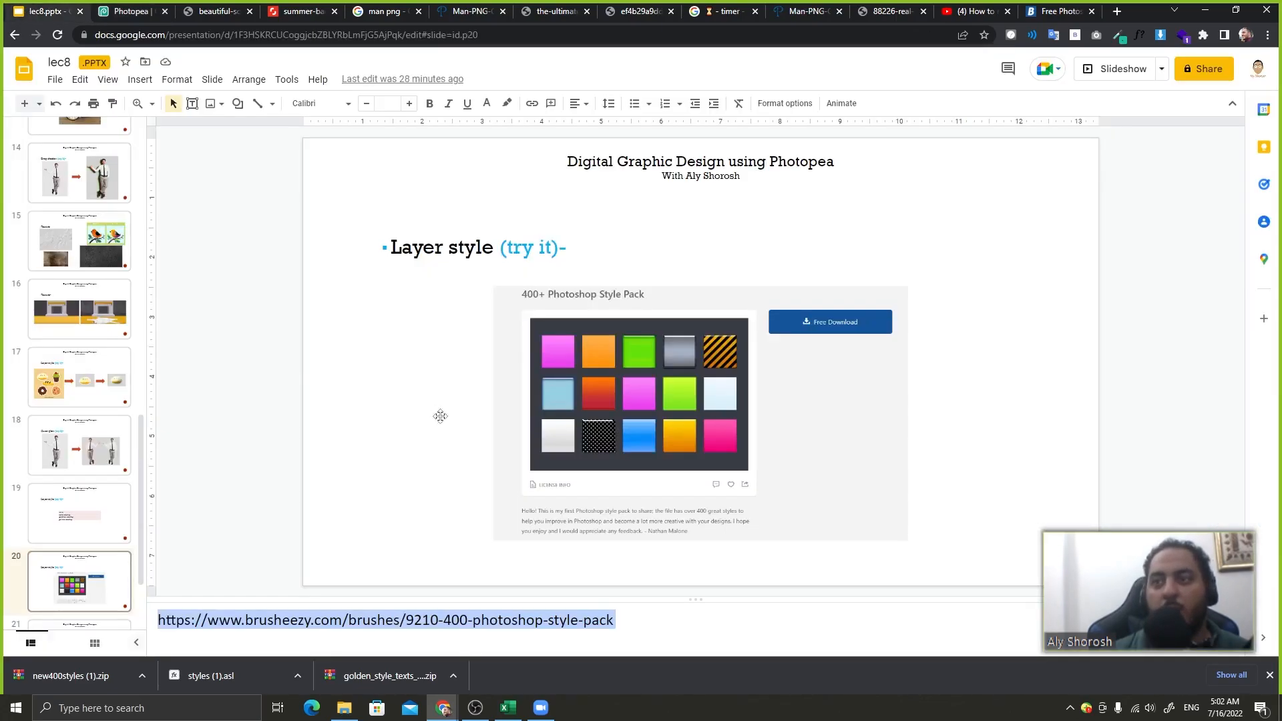
key(Down)
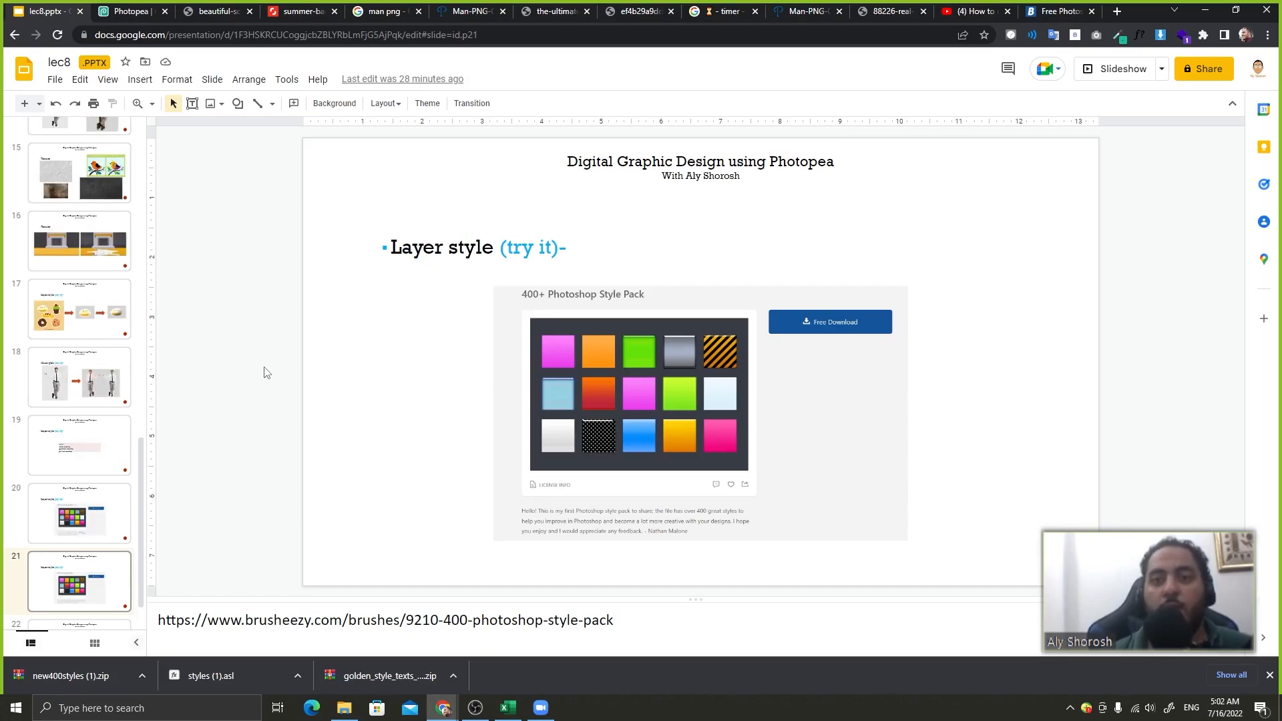
key(Down)
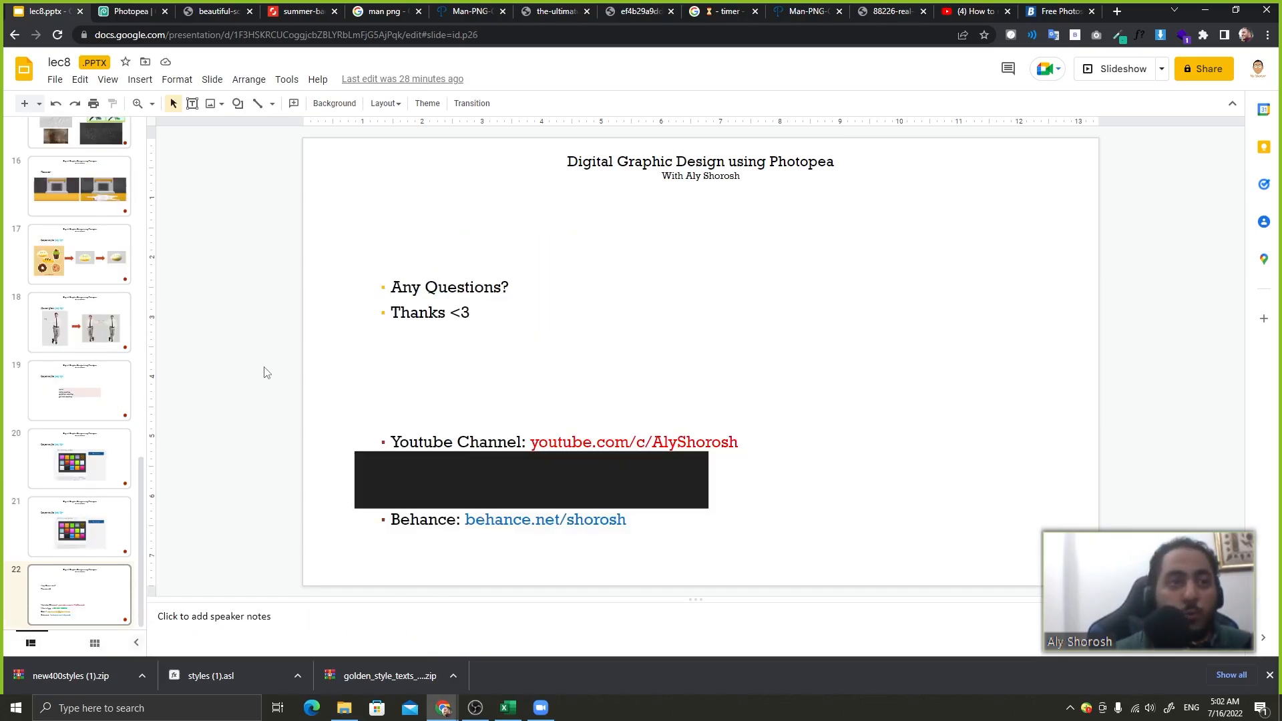